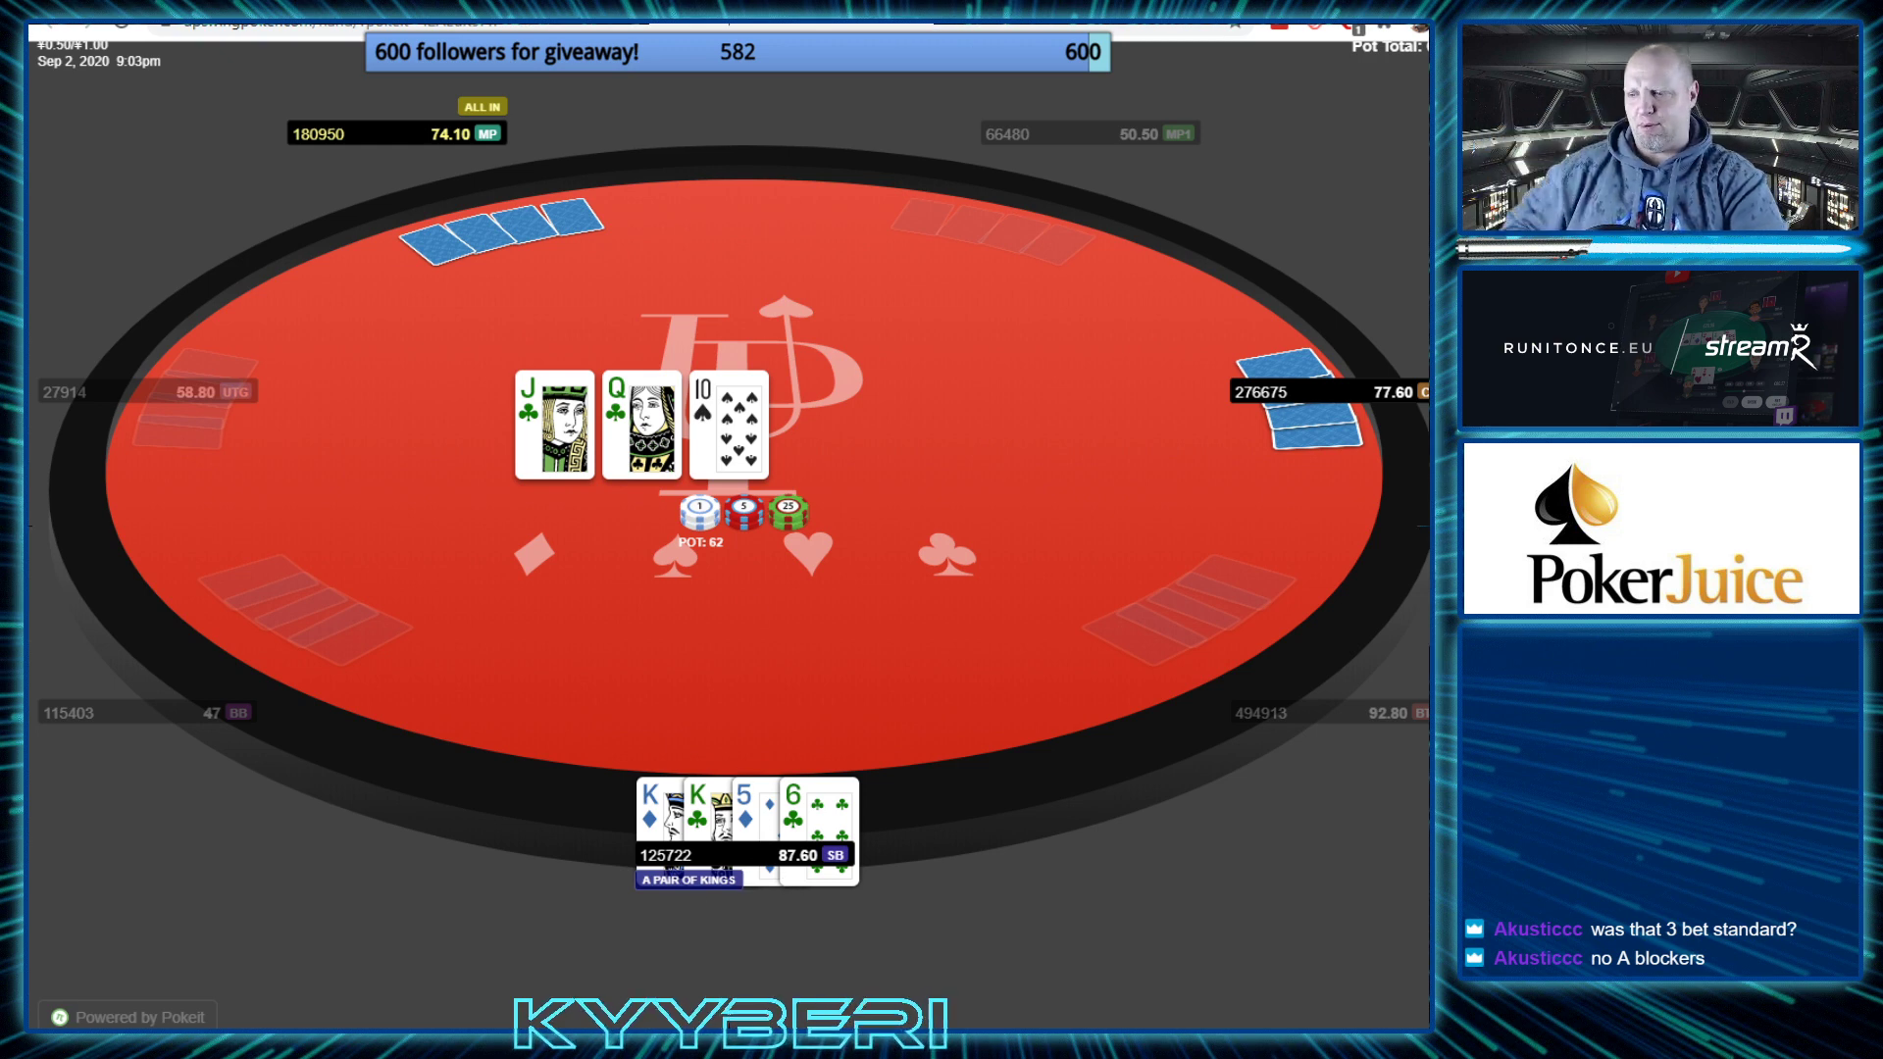
Switch to MonkerSolver and look through the small blind's check, 33% and pot ranges on the QcJcTs flop
key(alt+Tab)
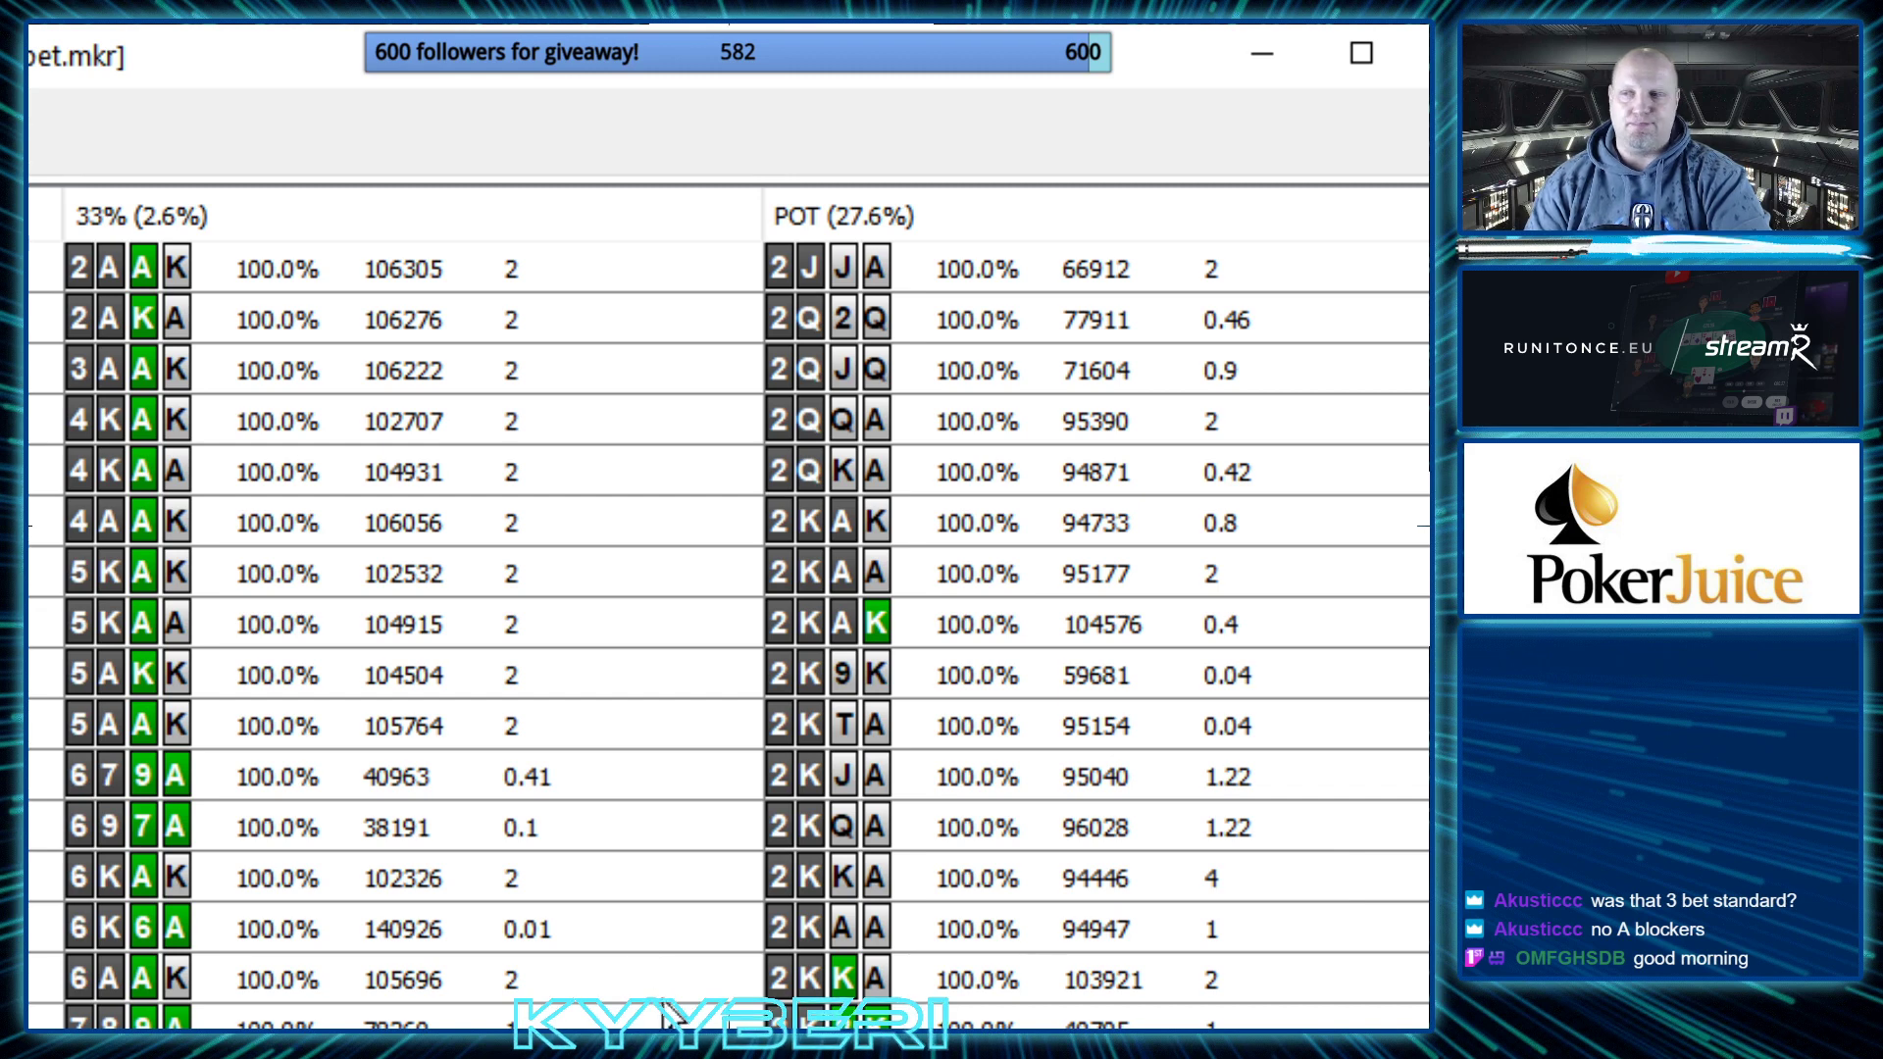
scroll(372, 964, down, 3)
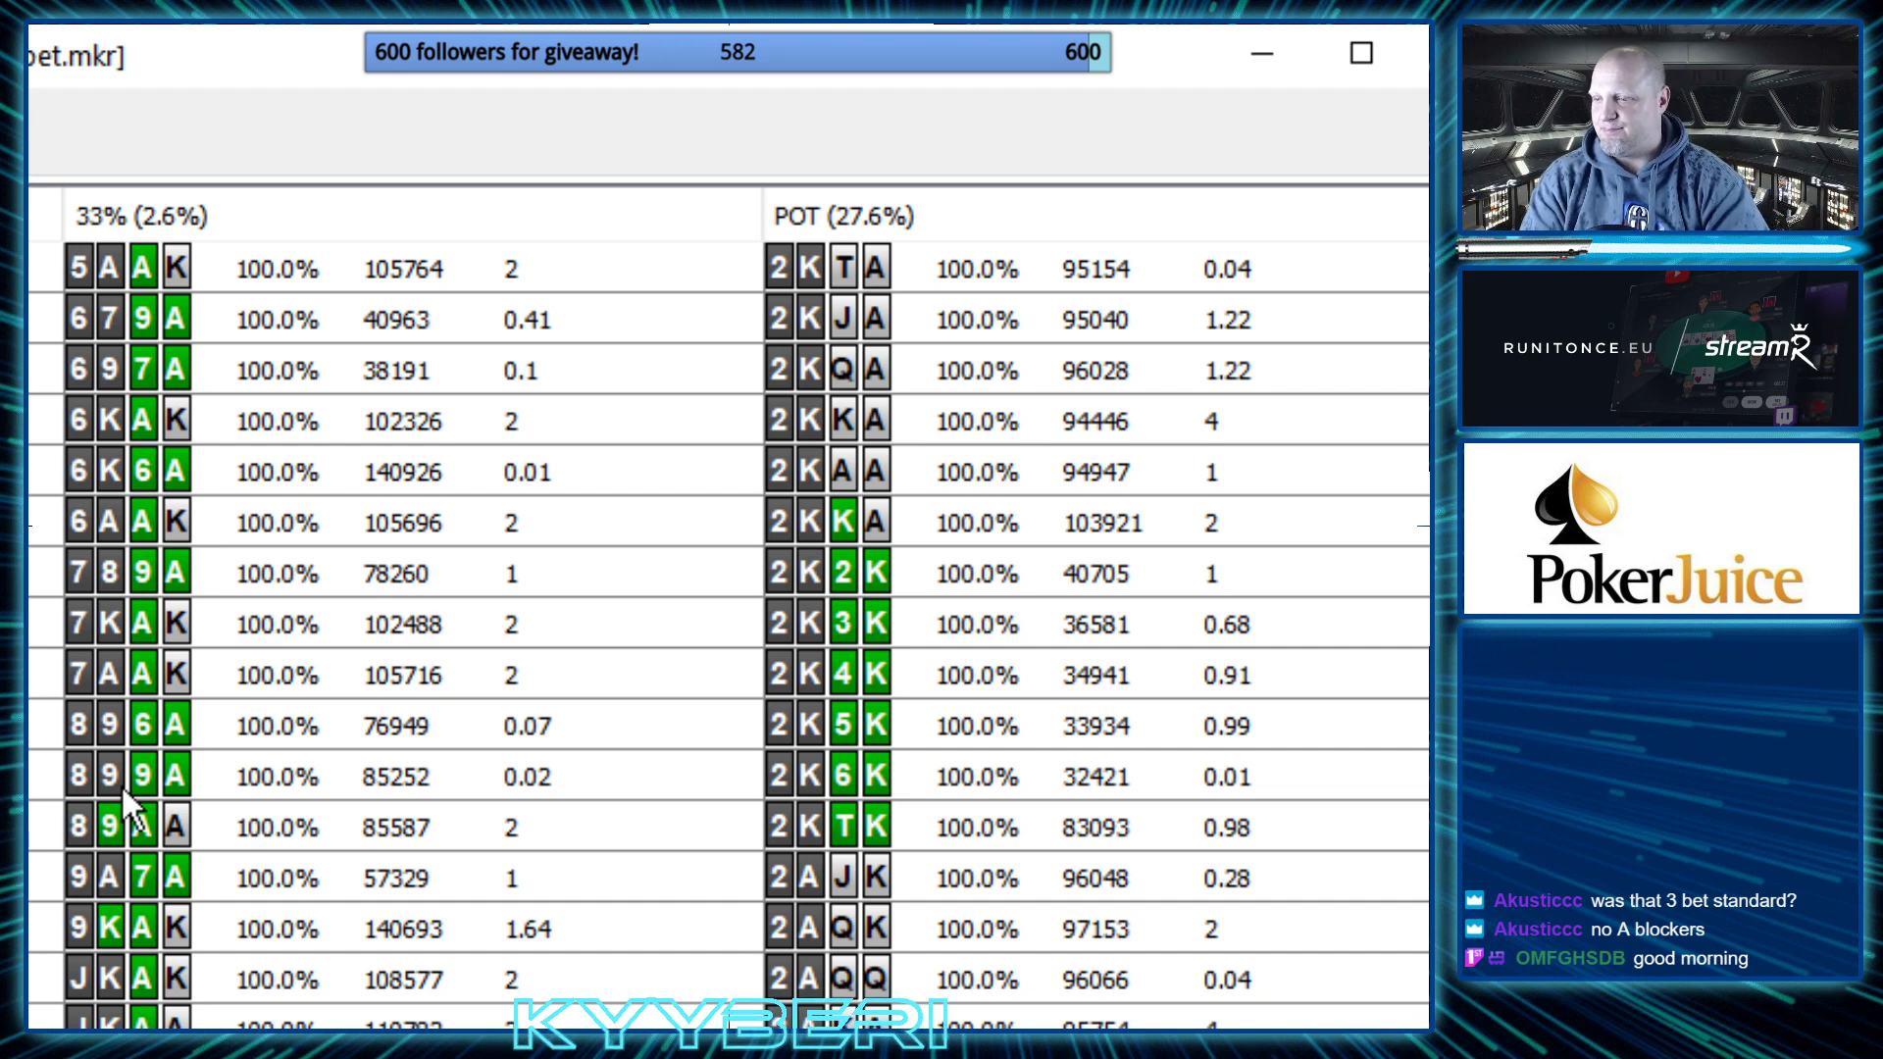
scroll(726, 628, down, 5)
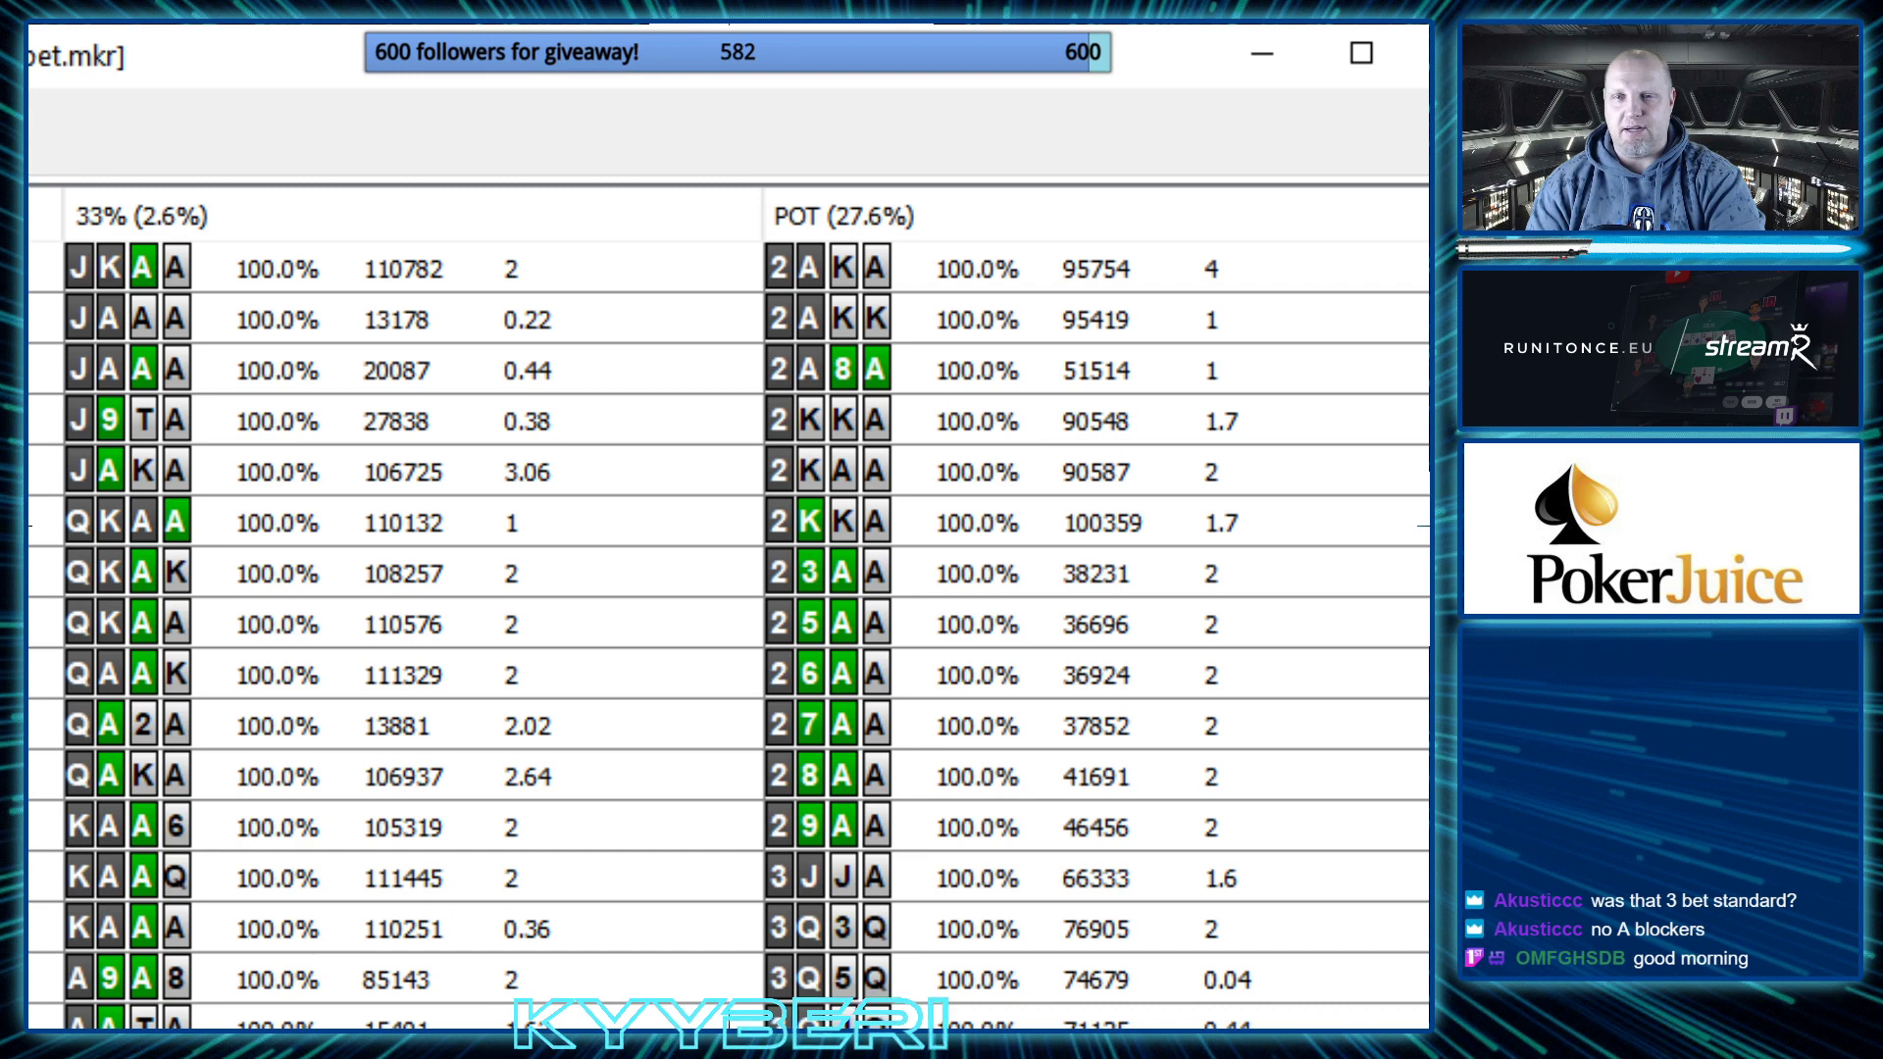
scroll(726, 608, down, 1)
scroll(726, 608, down, 2)
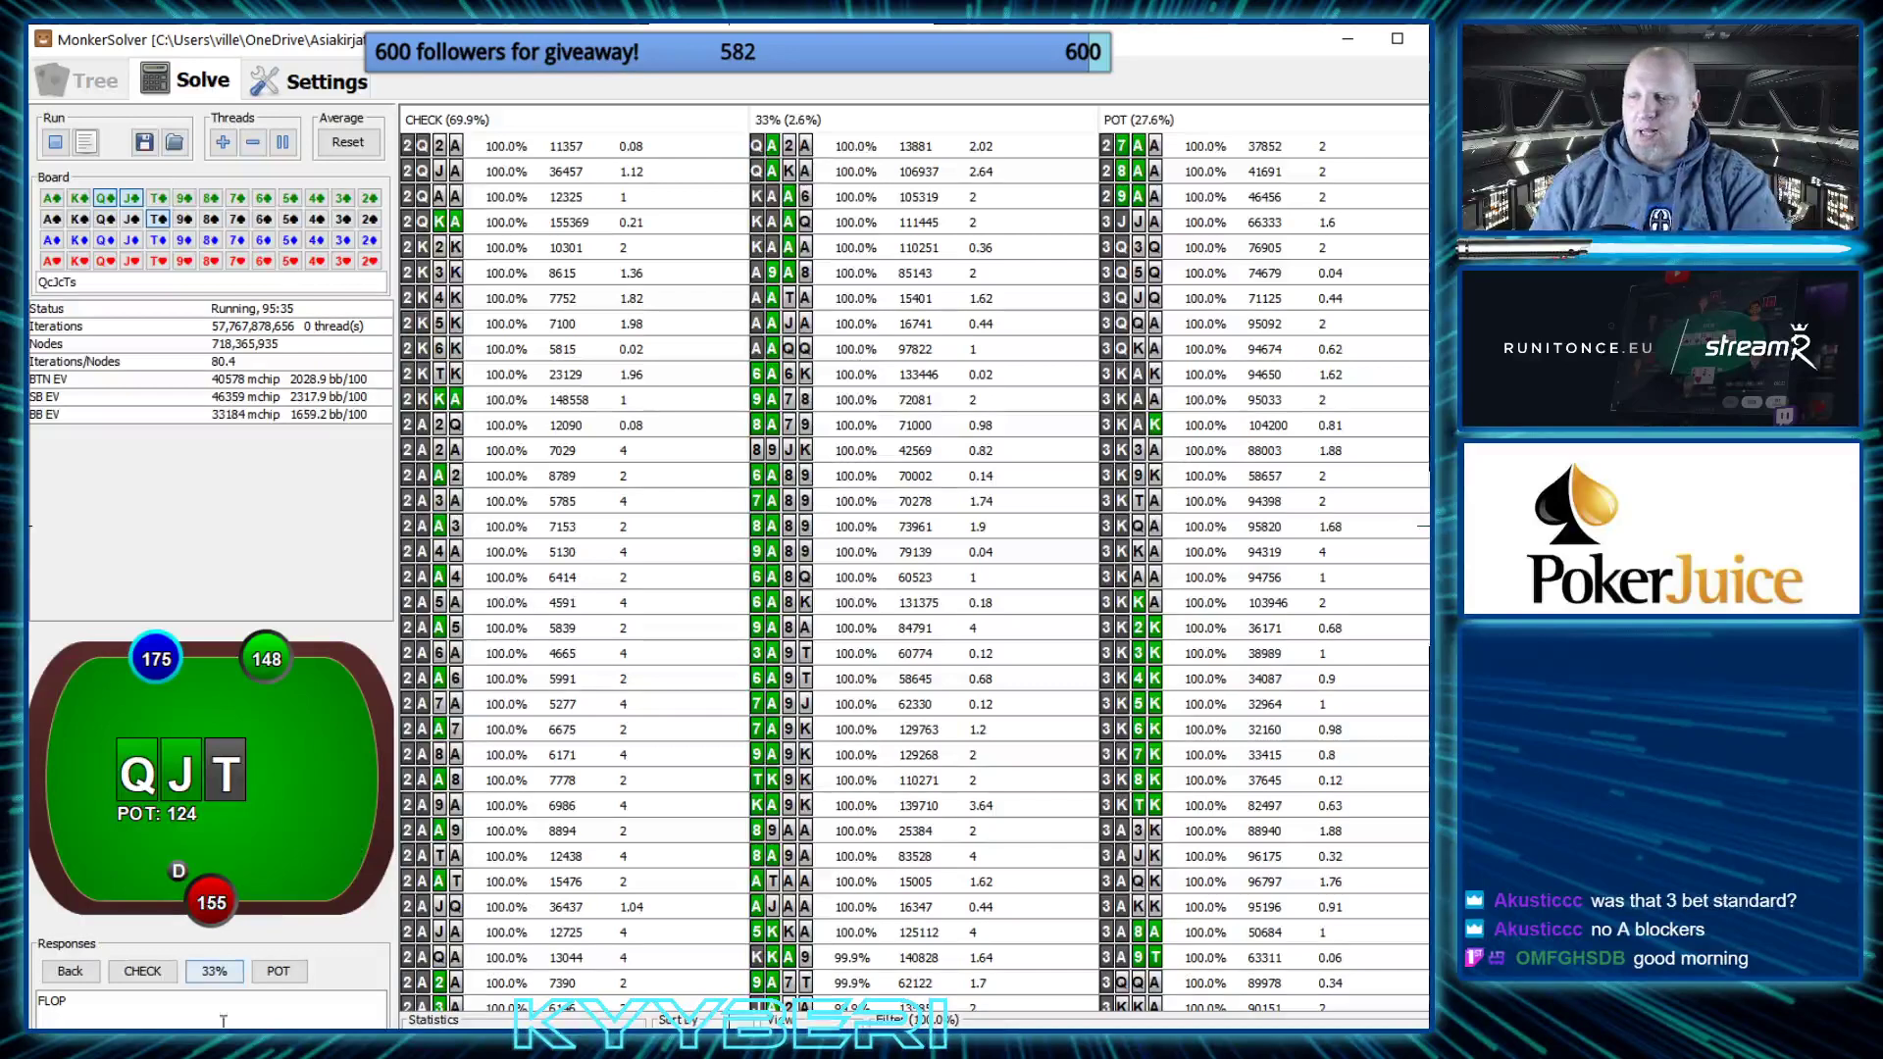
click(245, 816)
click(251, 791)
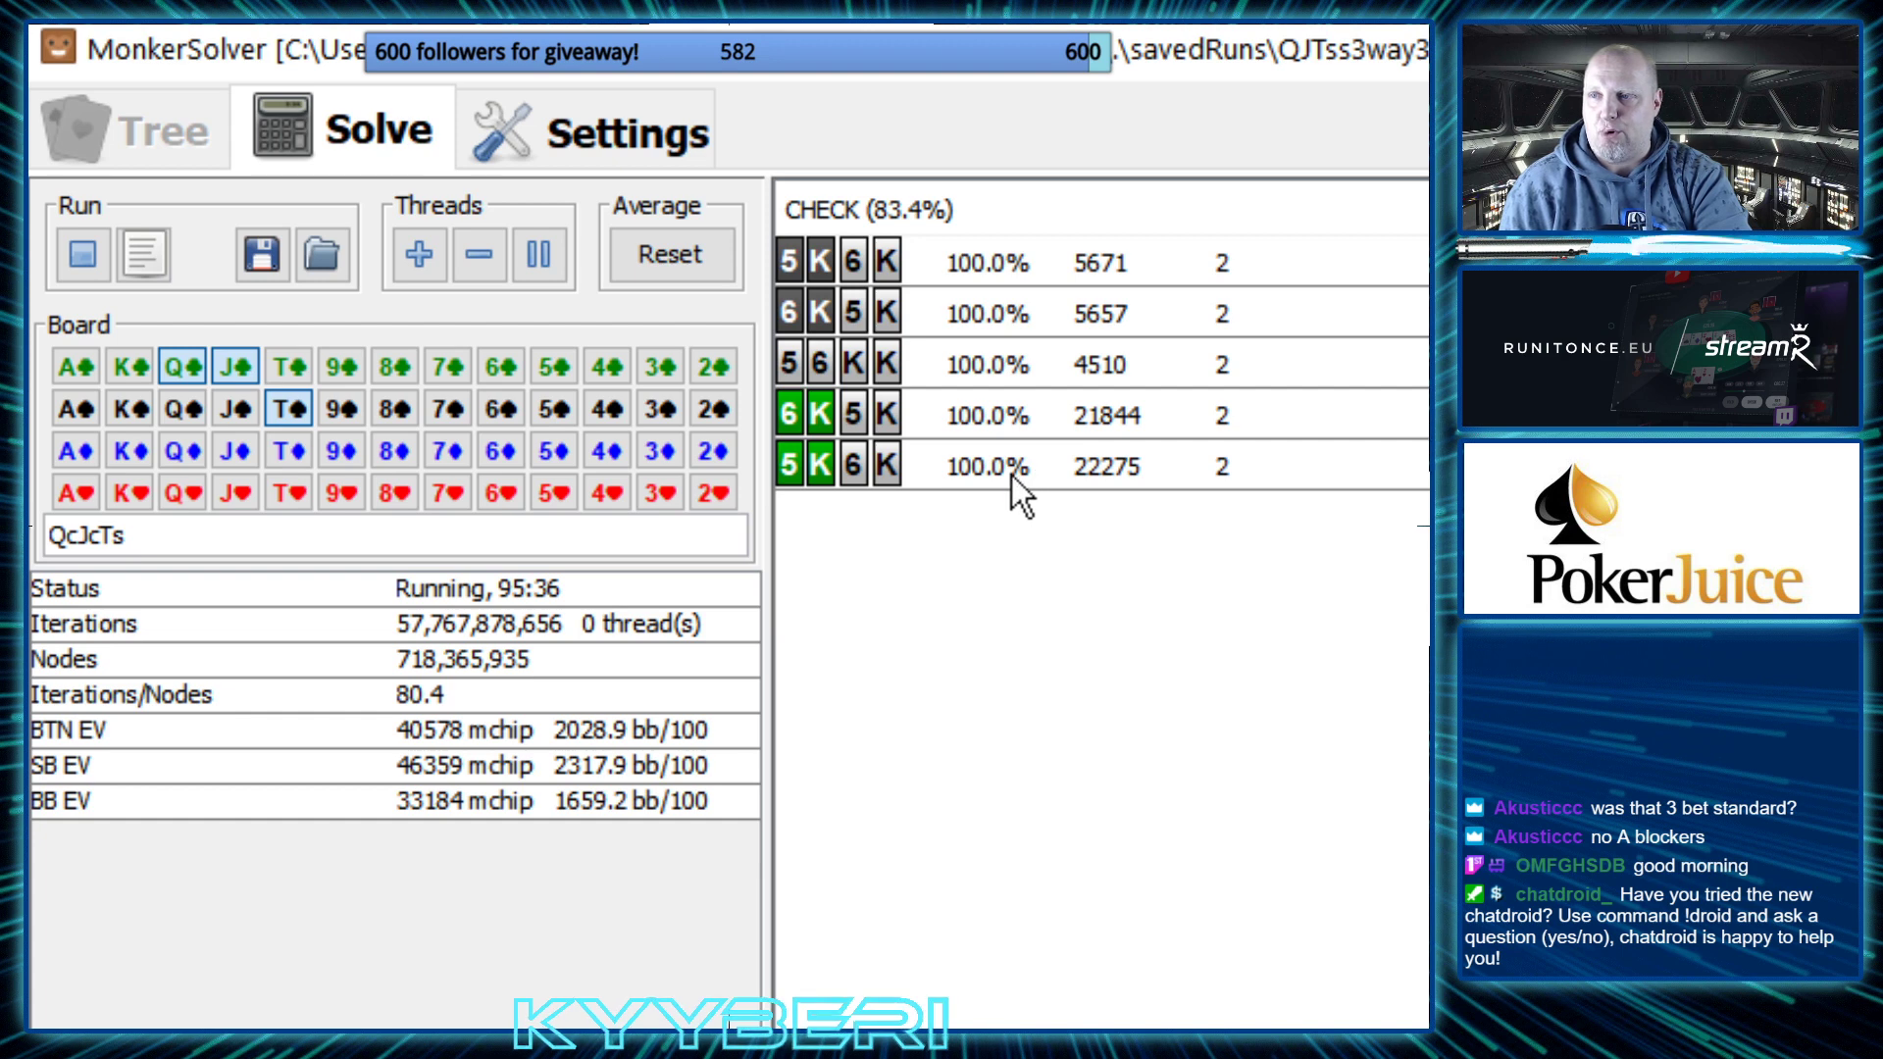
Examine the small blind's KK65 flop options and its response after a check, a big blind pot bet and a button fold
key(alt+Tab)
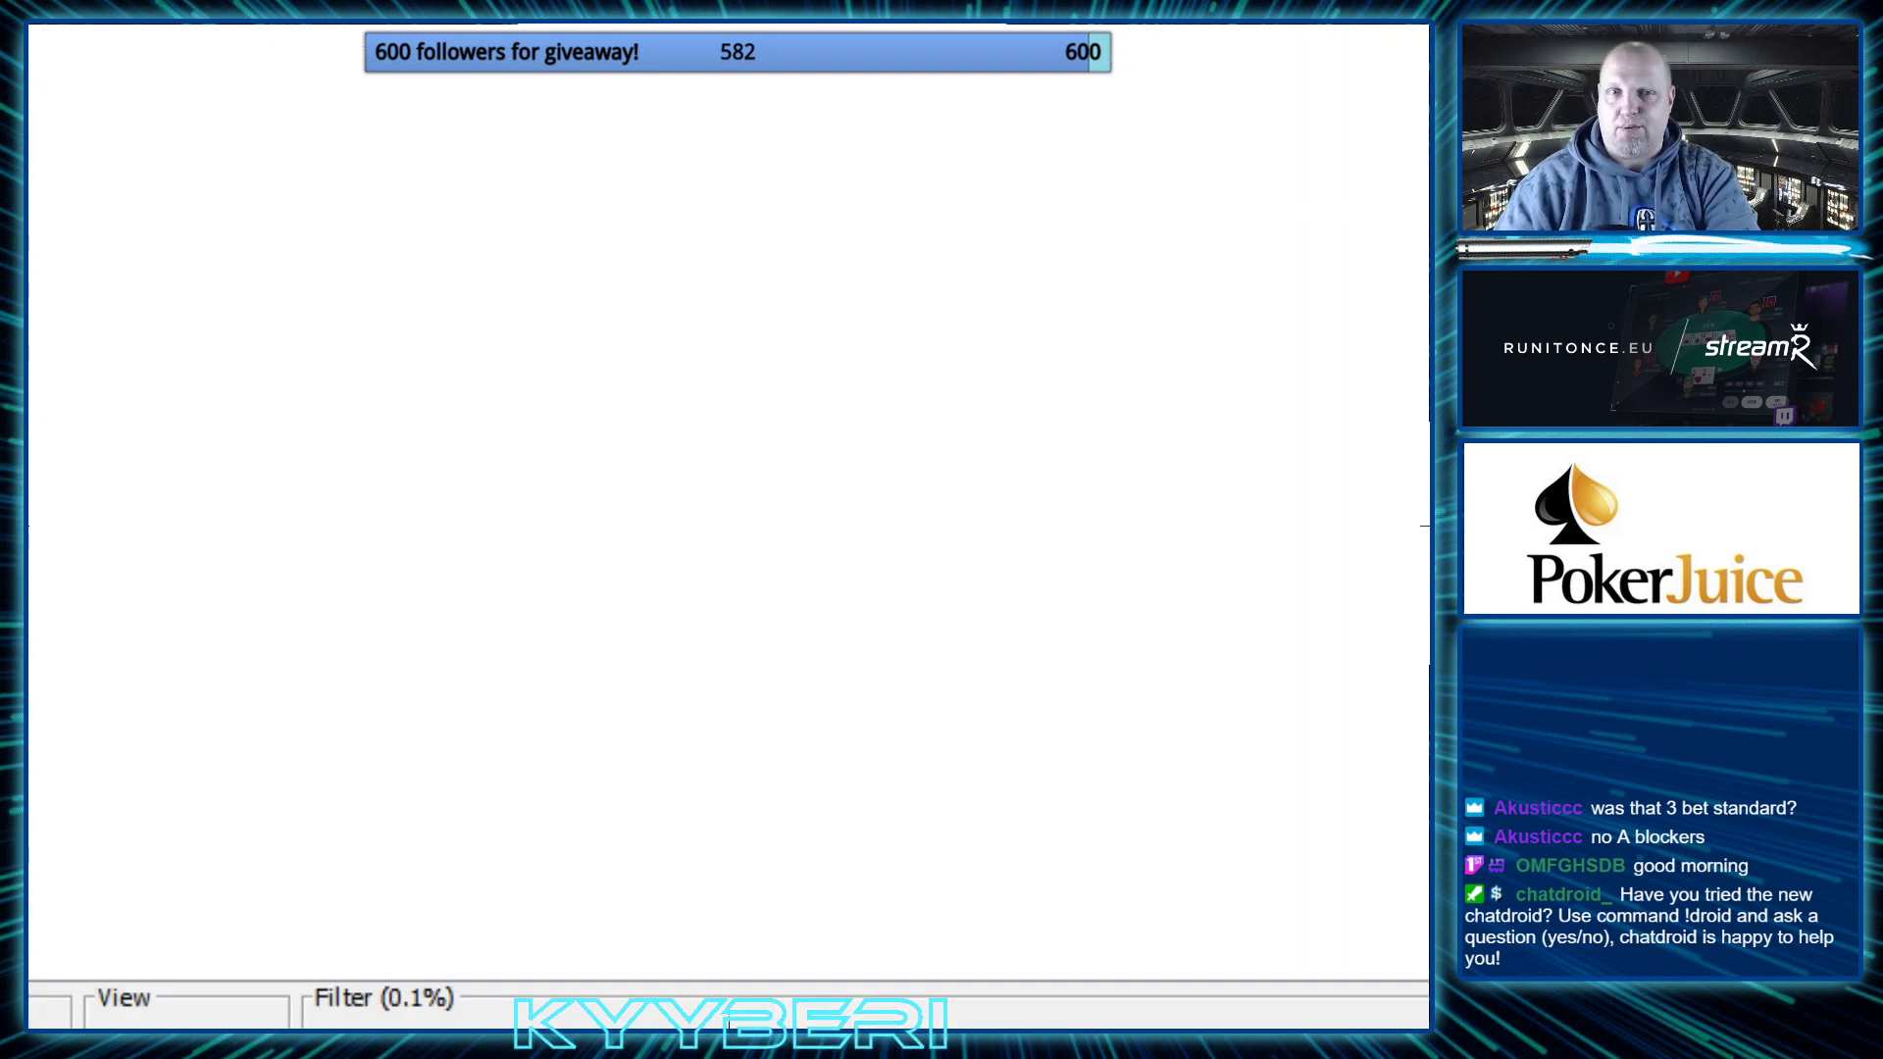
key(alt+Tab)
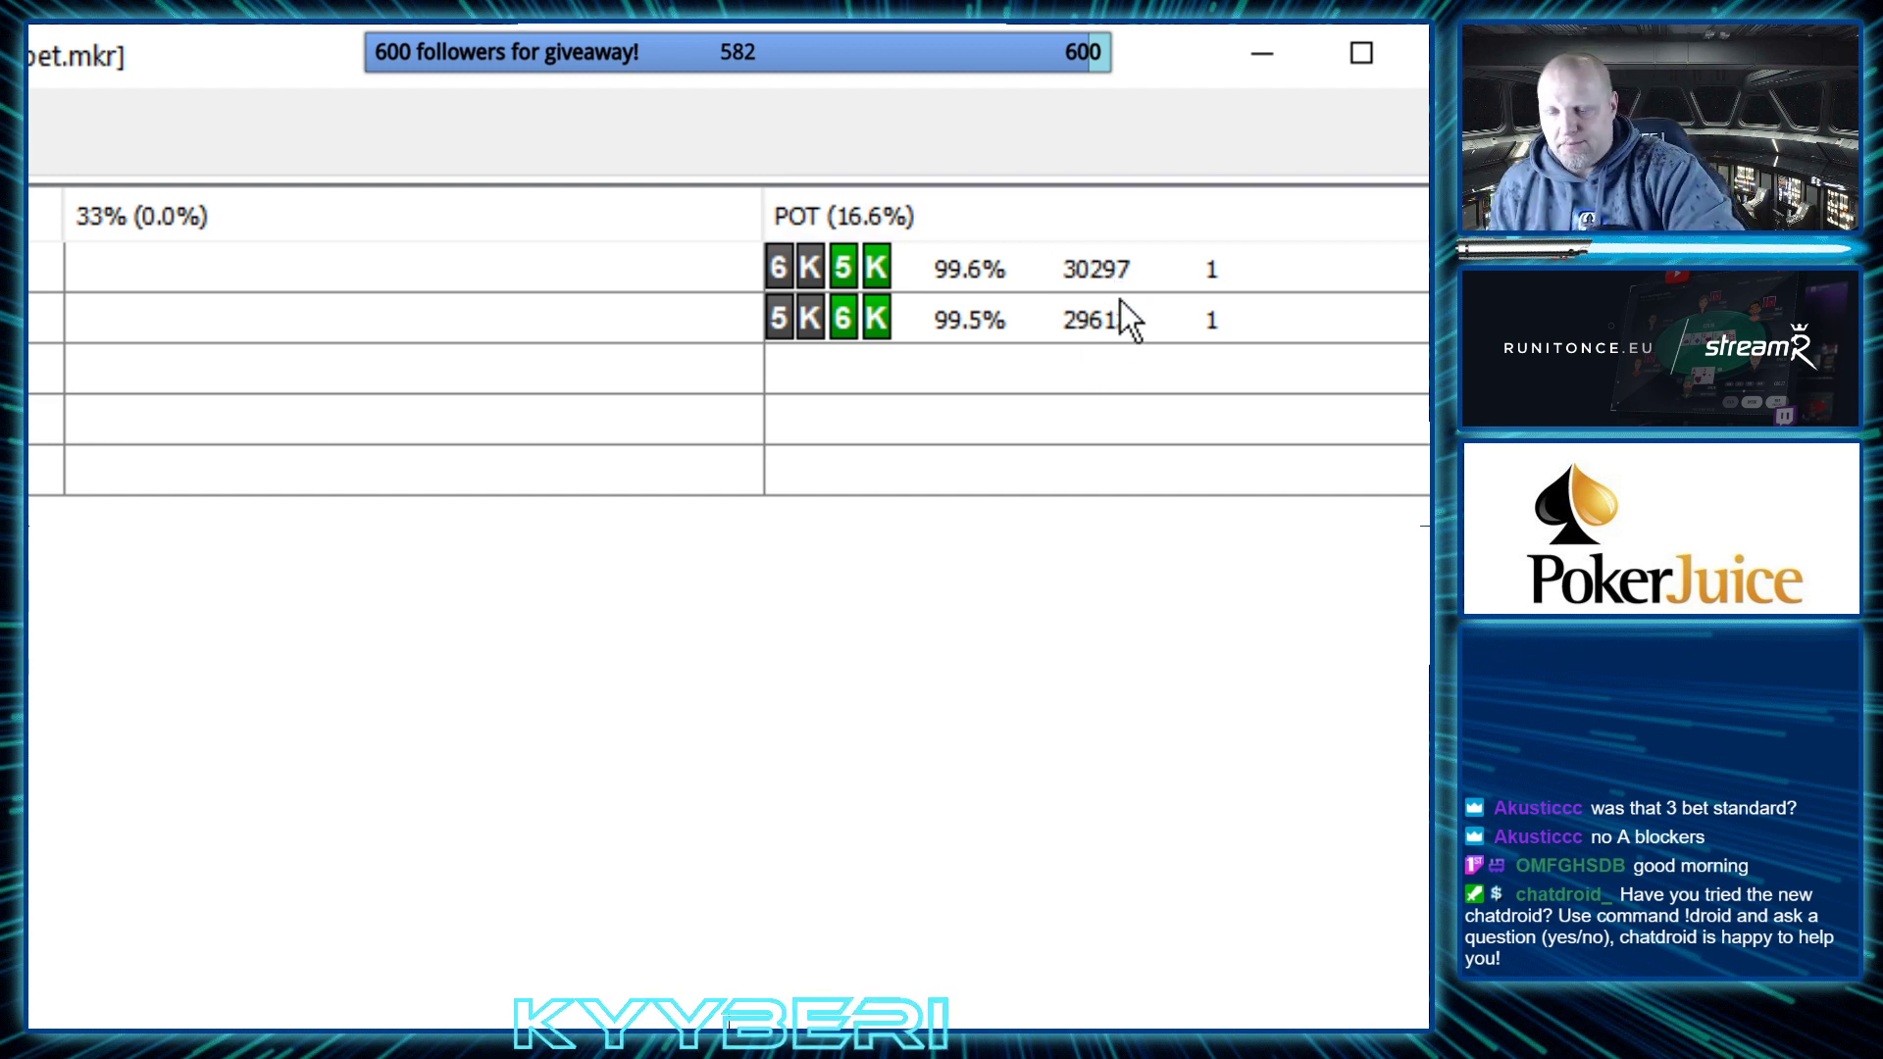
key(alt+Tab)
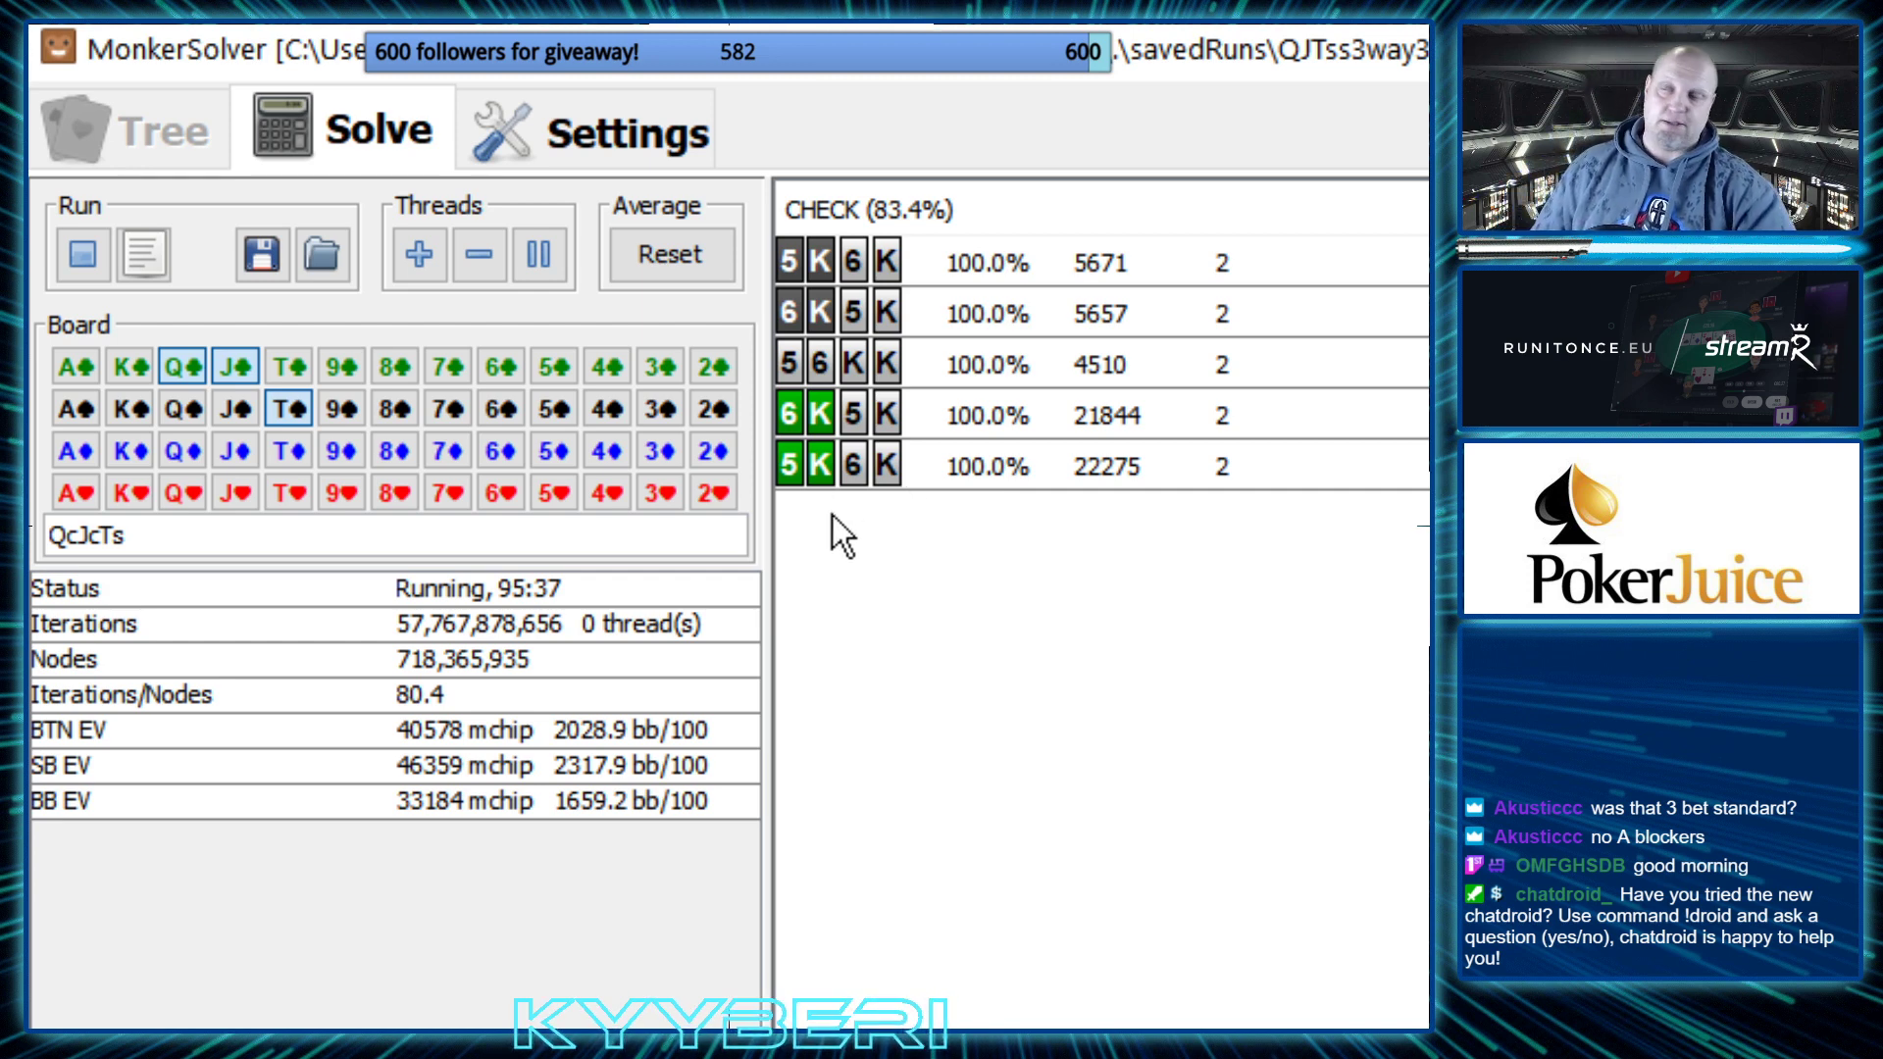
key(alt+Tab)
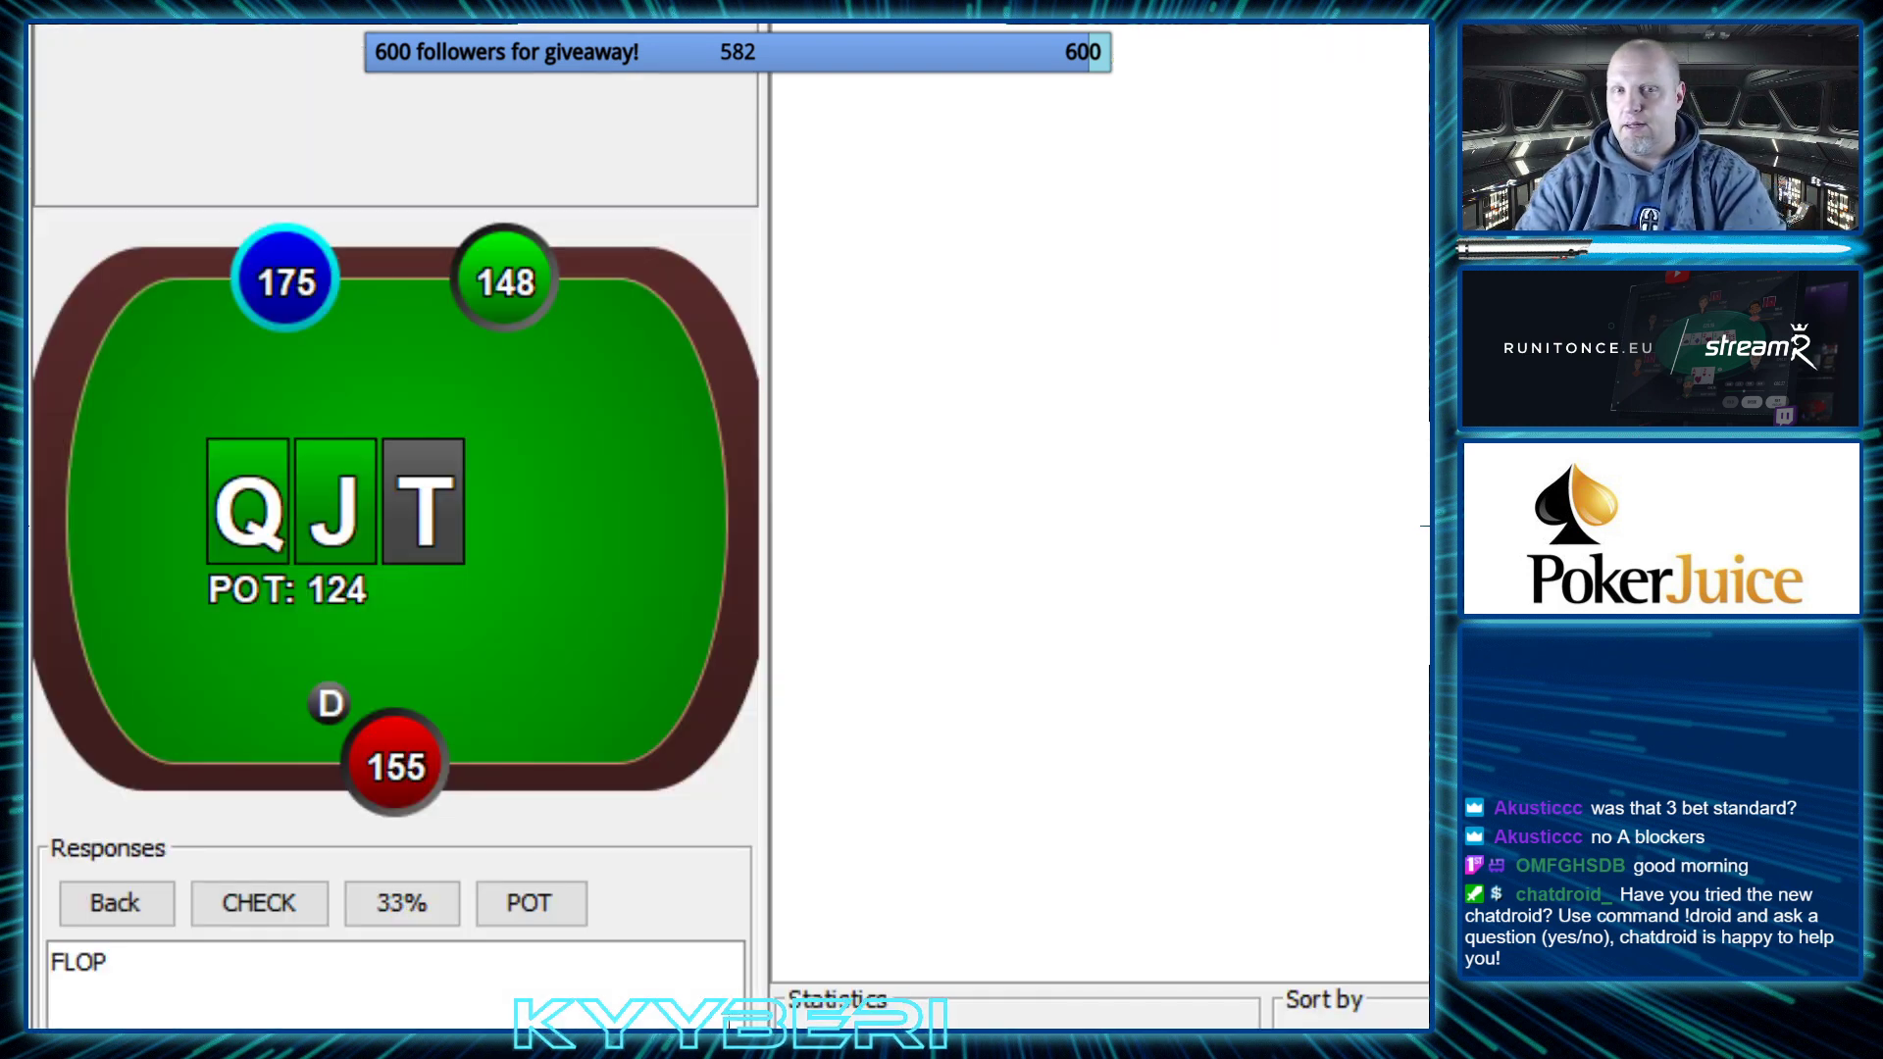
click(259, 907)
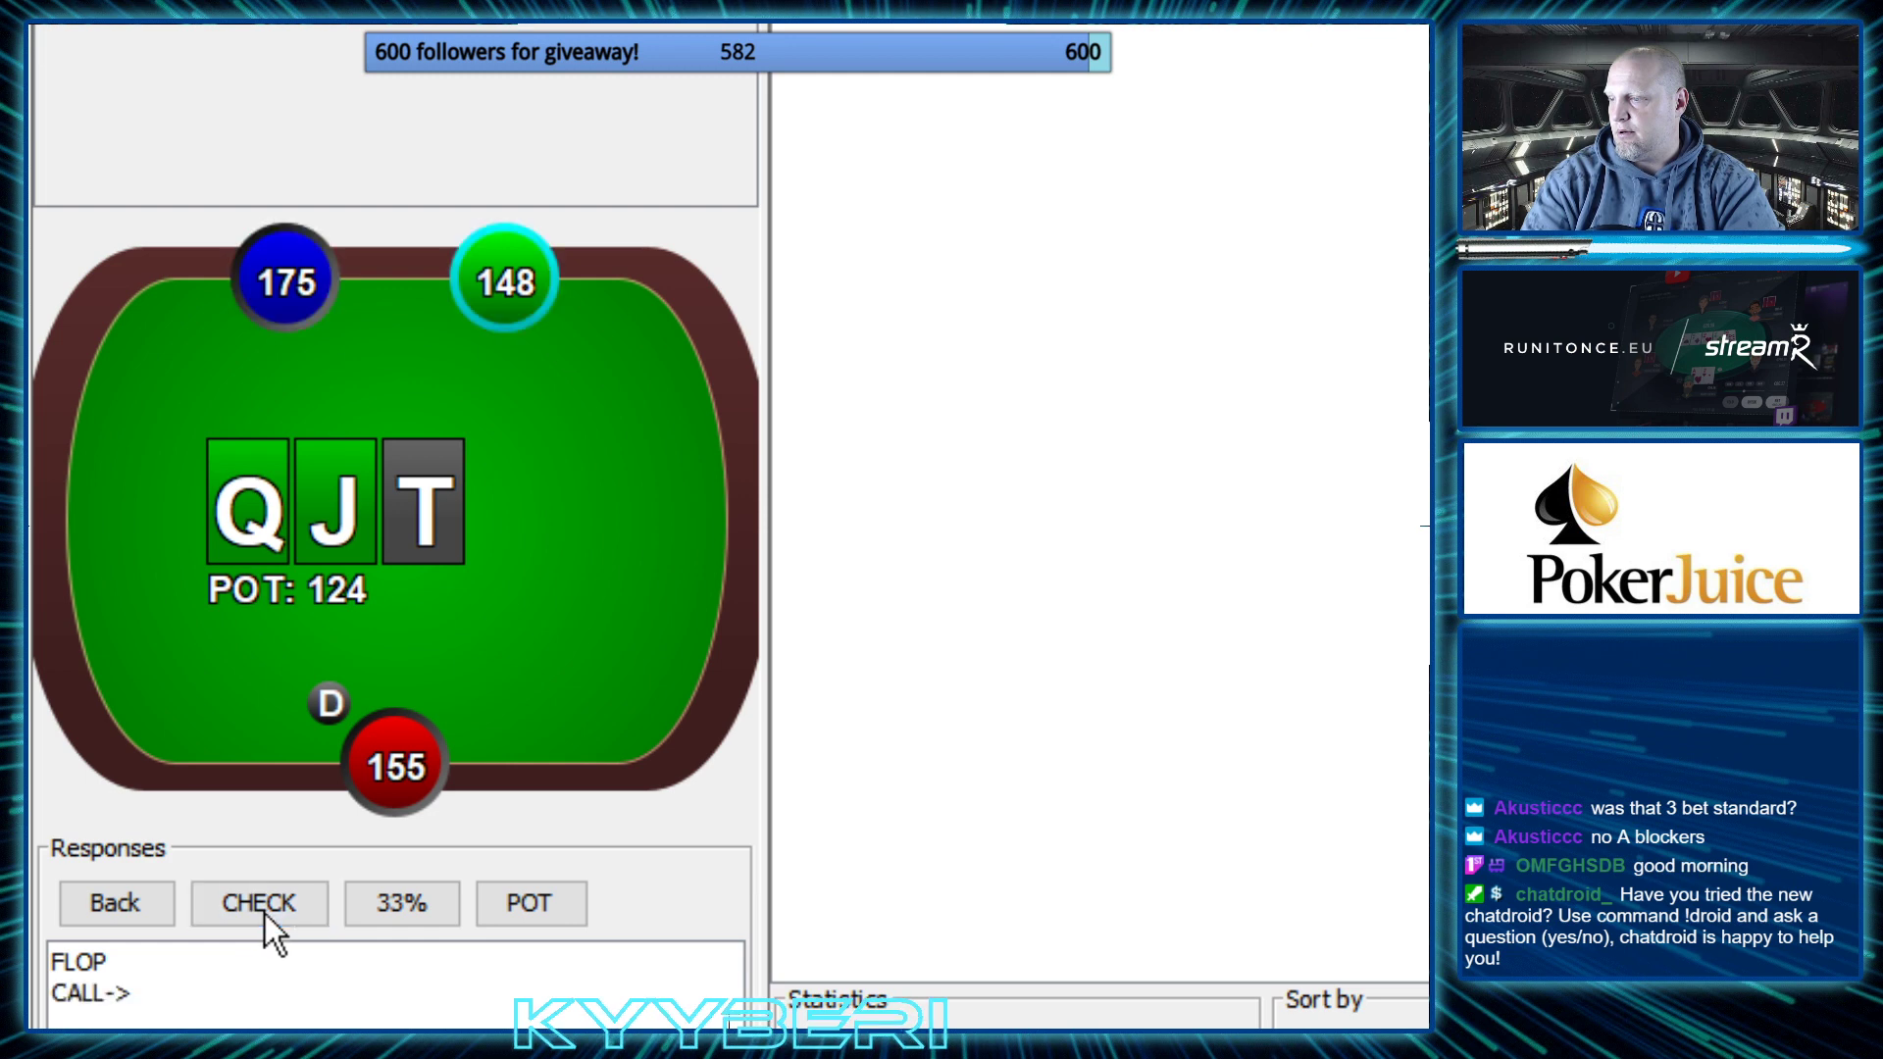
click(522, 910)
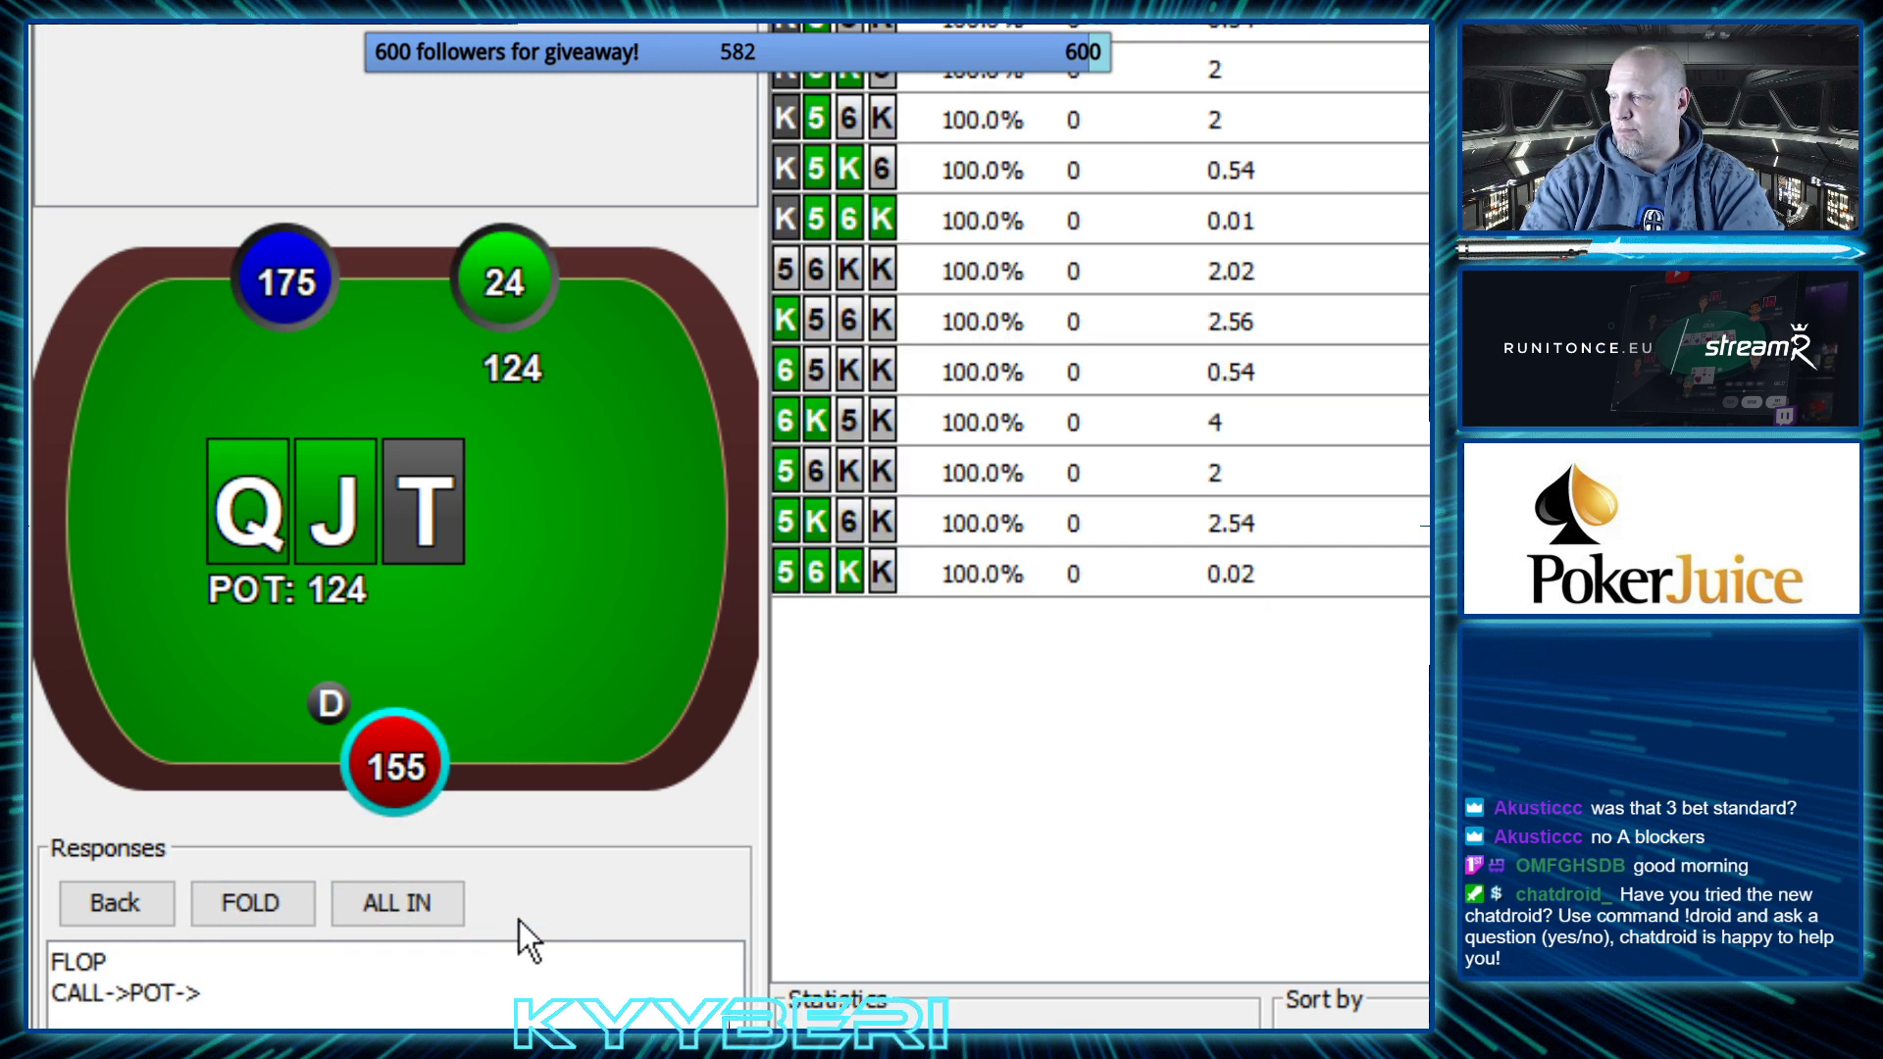
click(252, 902)
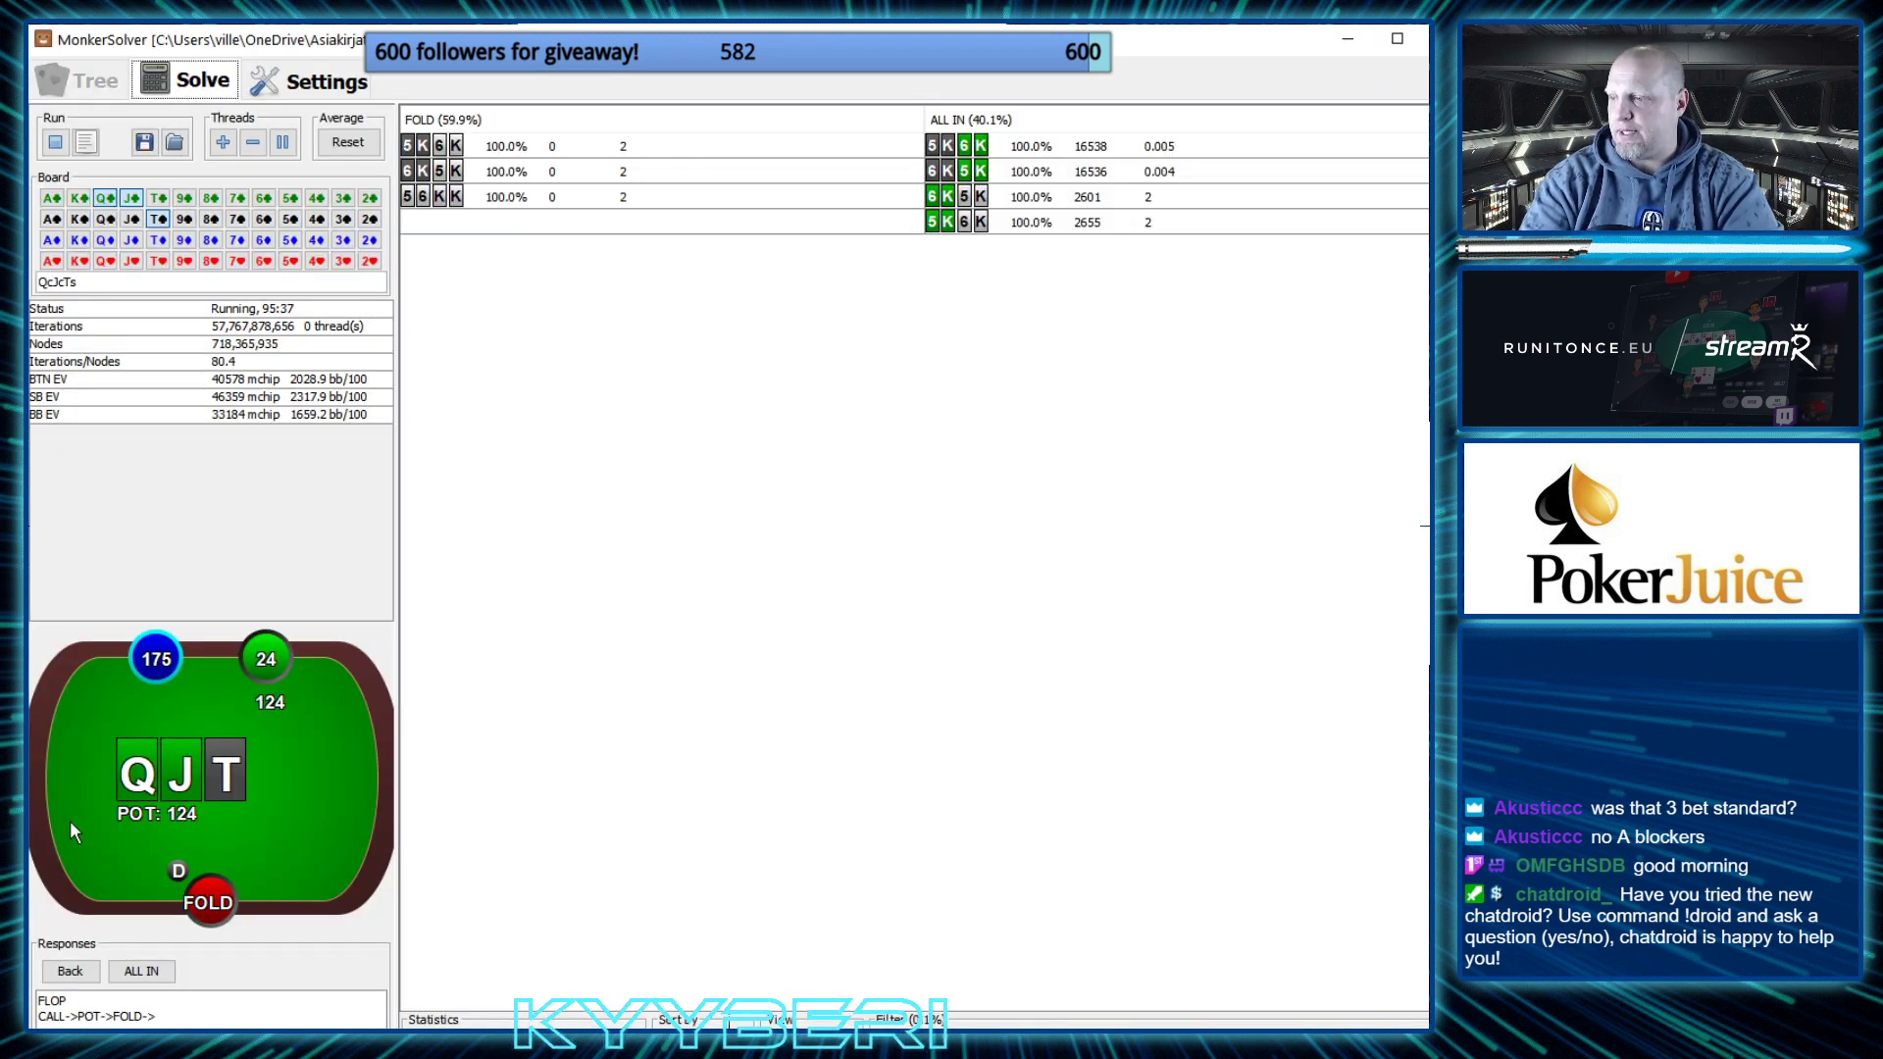
Replace the button's fold with an all-in to view the small blind's response, and return to the big blind's decision
click(70, 973)
click(203, 973)
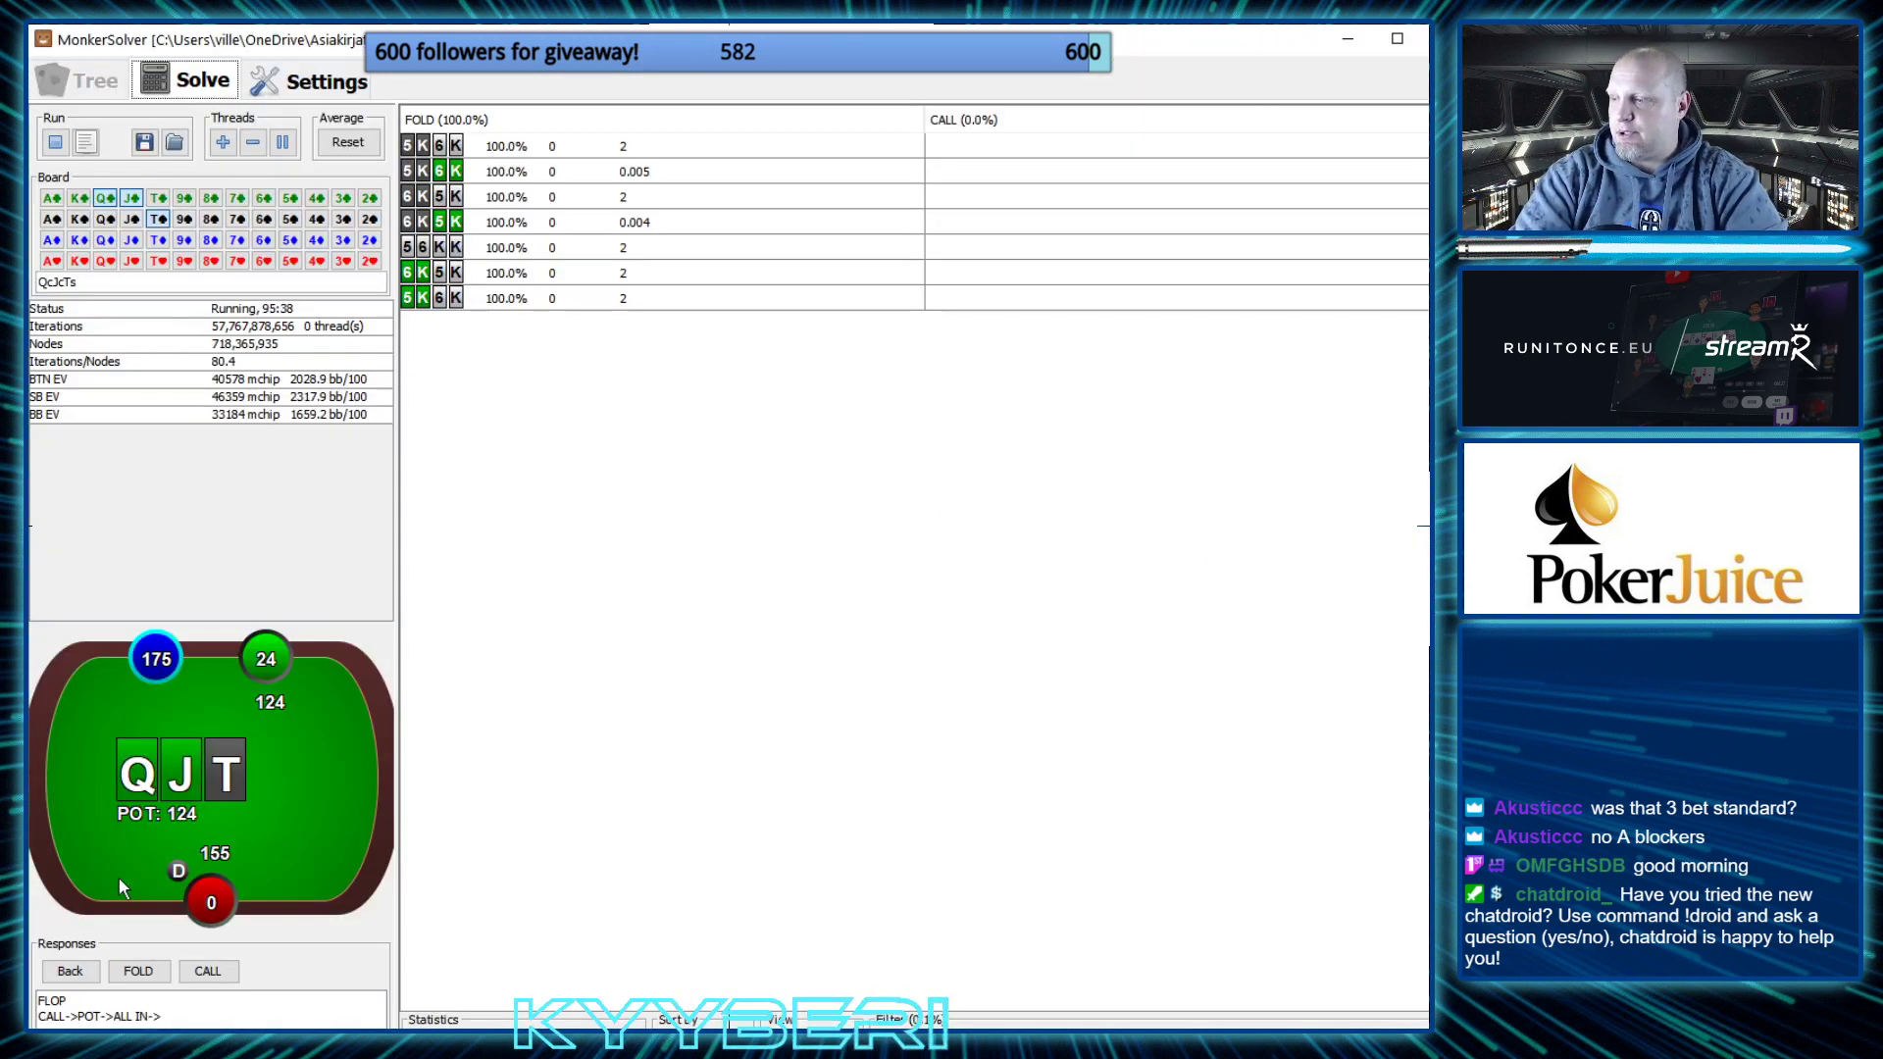
click(71, 979)
click(71, 979)
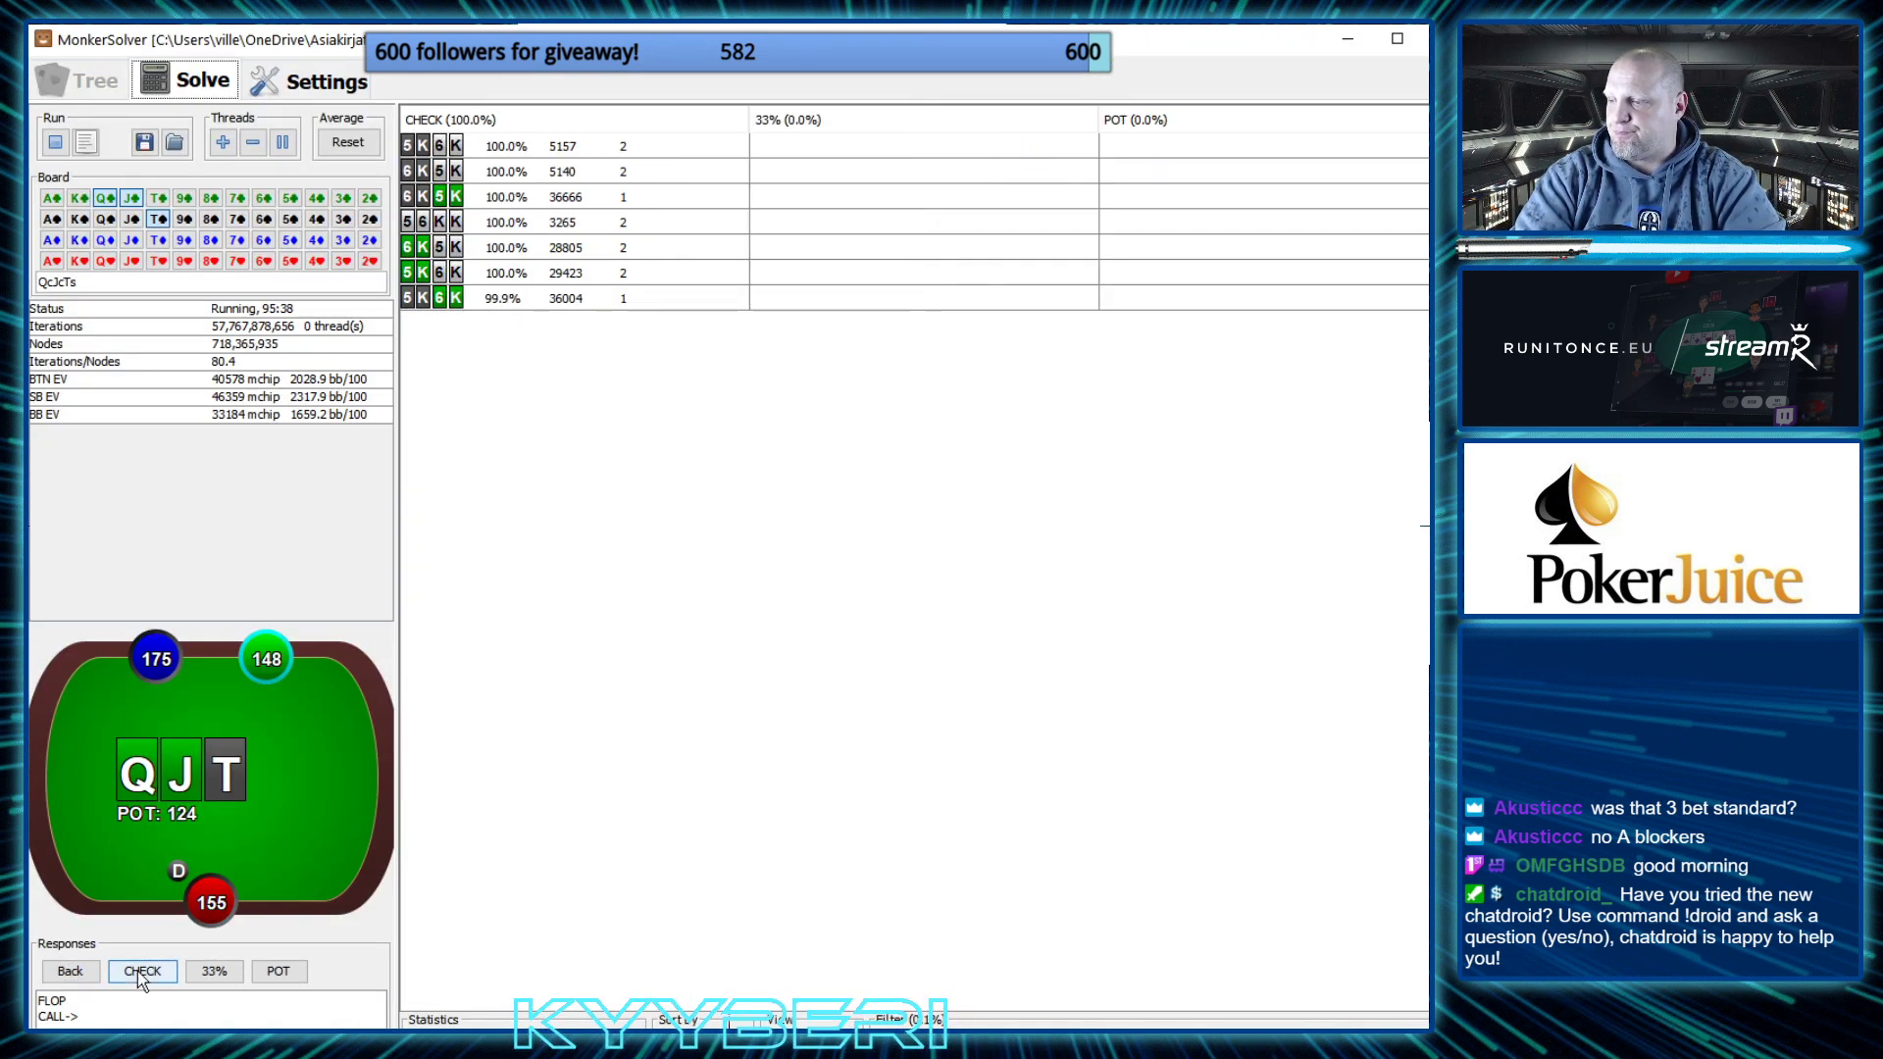
View the small blind's response to a button pot bet after two checks, and return to the start of the flop
click(271, 973)
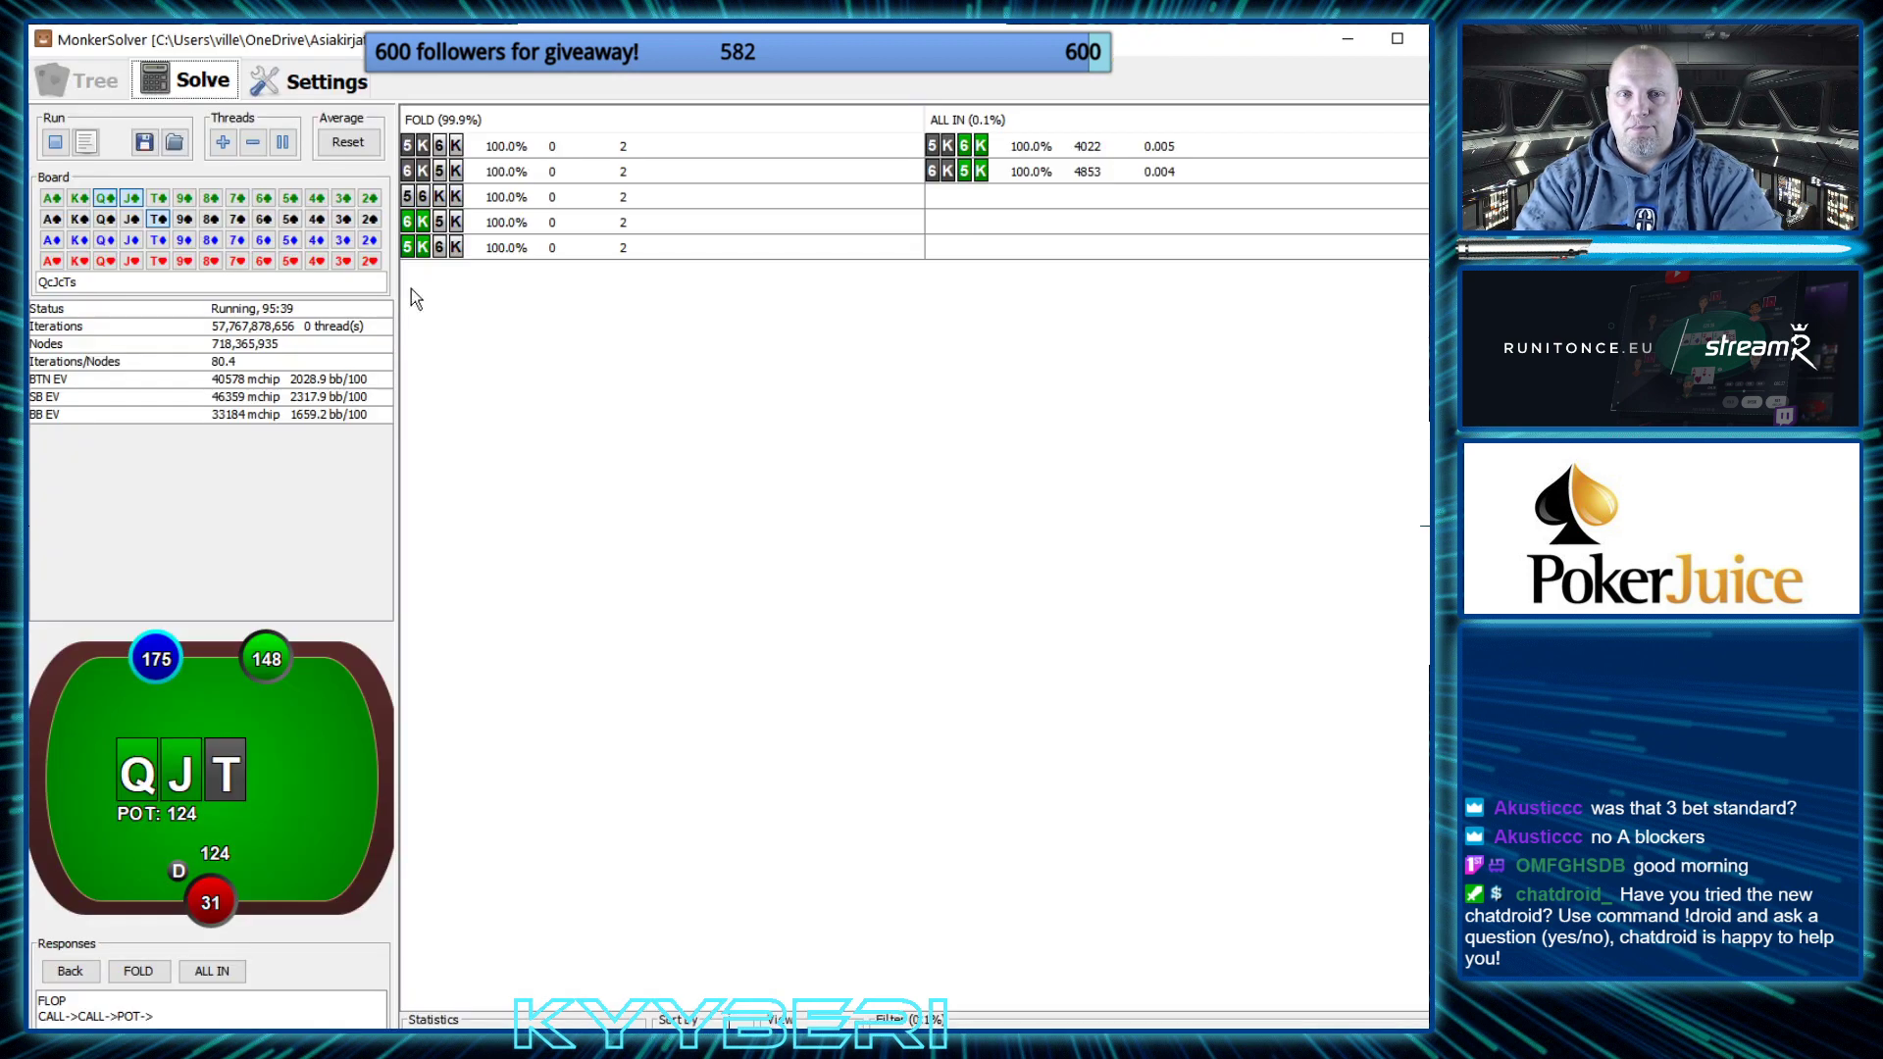
click(69, 971)
click(69, 971)
click(67, 971)
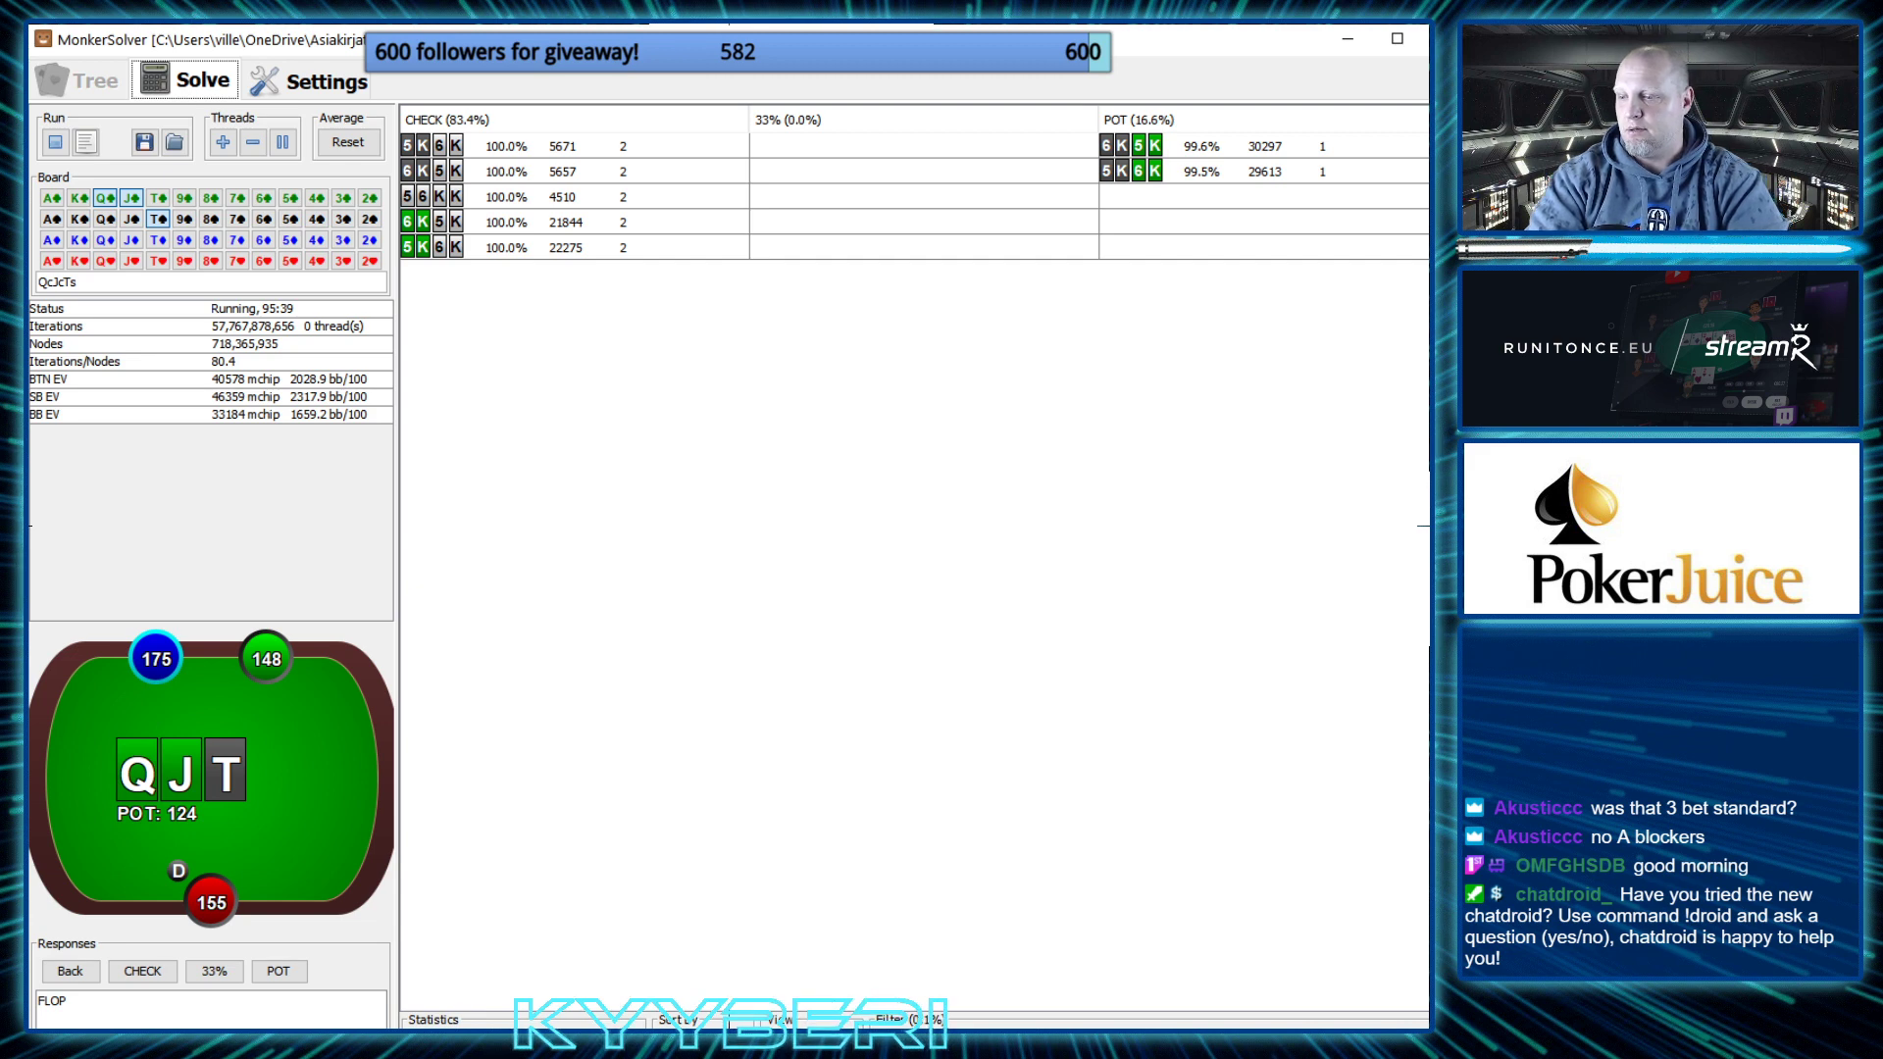
Switch to the replayed hand and the other MonkerSolver run for comparison, and return to the filtered KK65 run
key(alt+Tab)
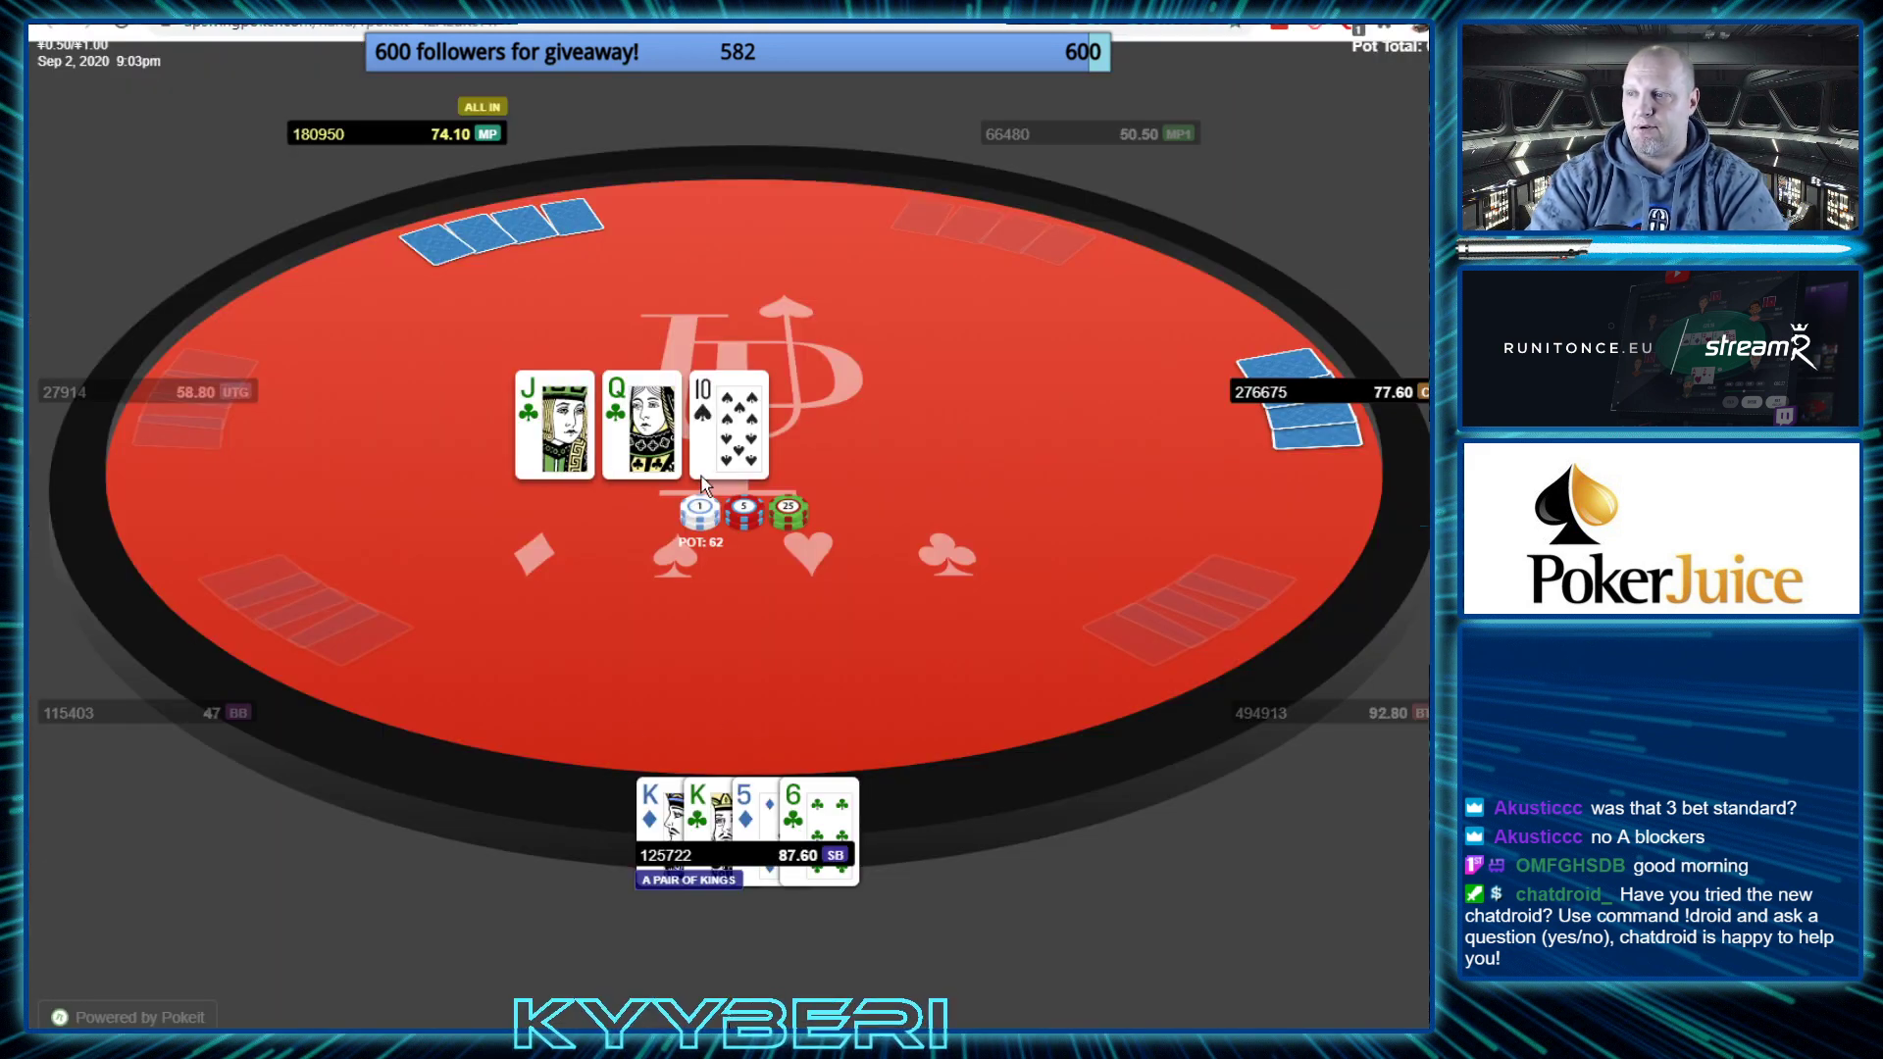
key(alt+Tab)
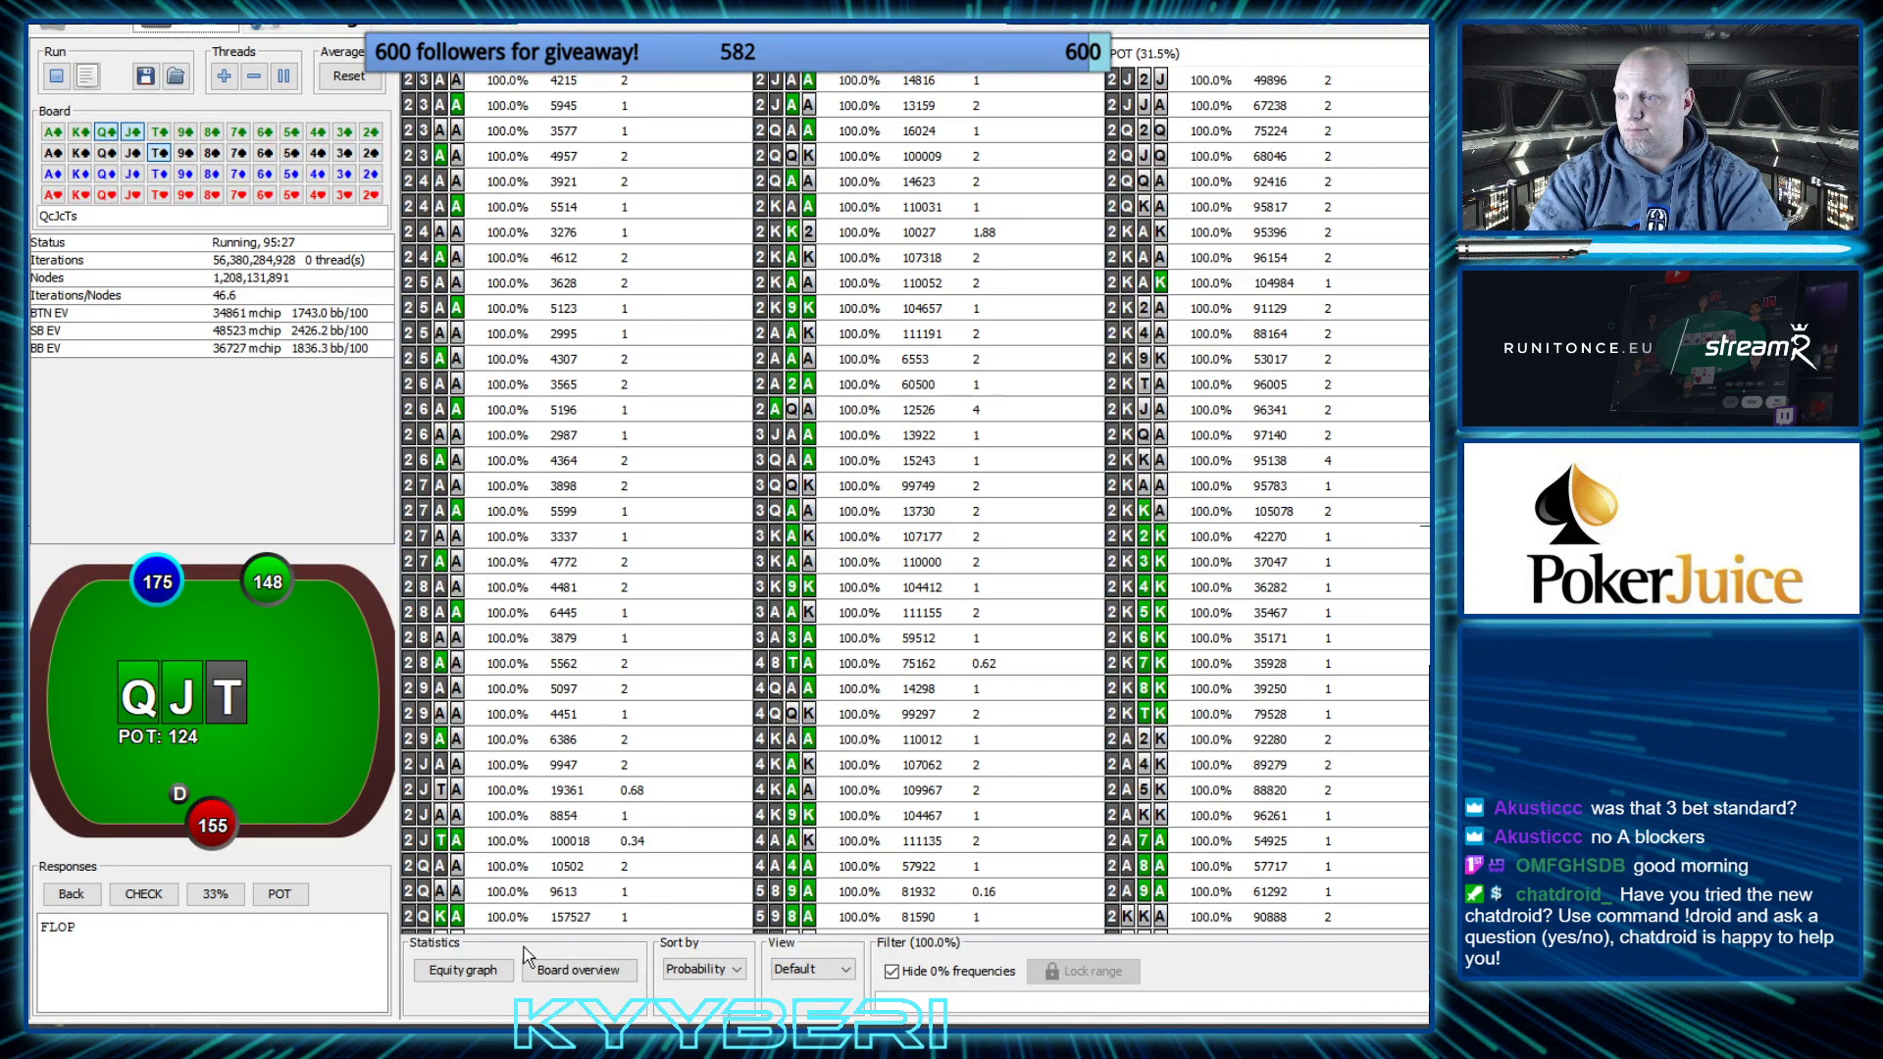
key(alt+Tab)
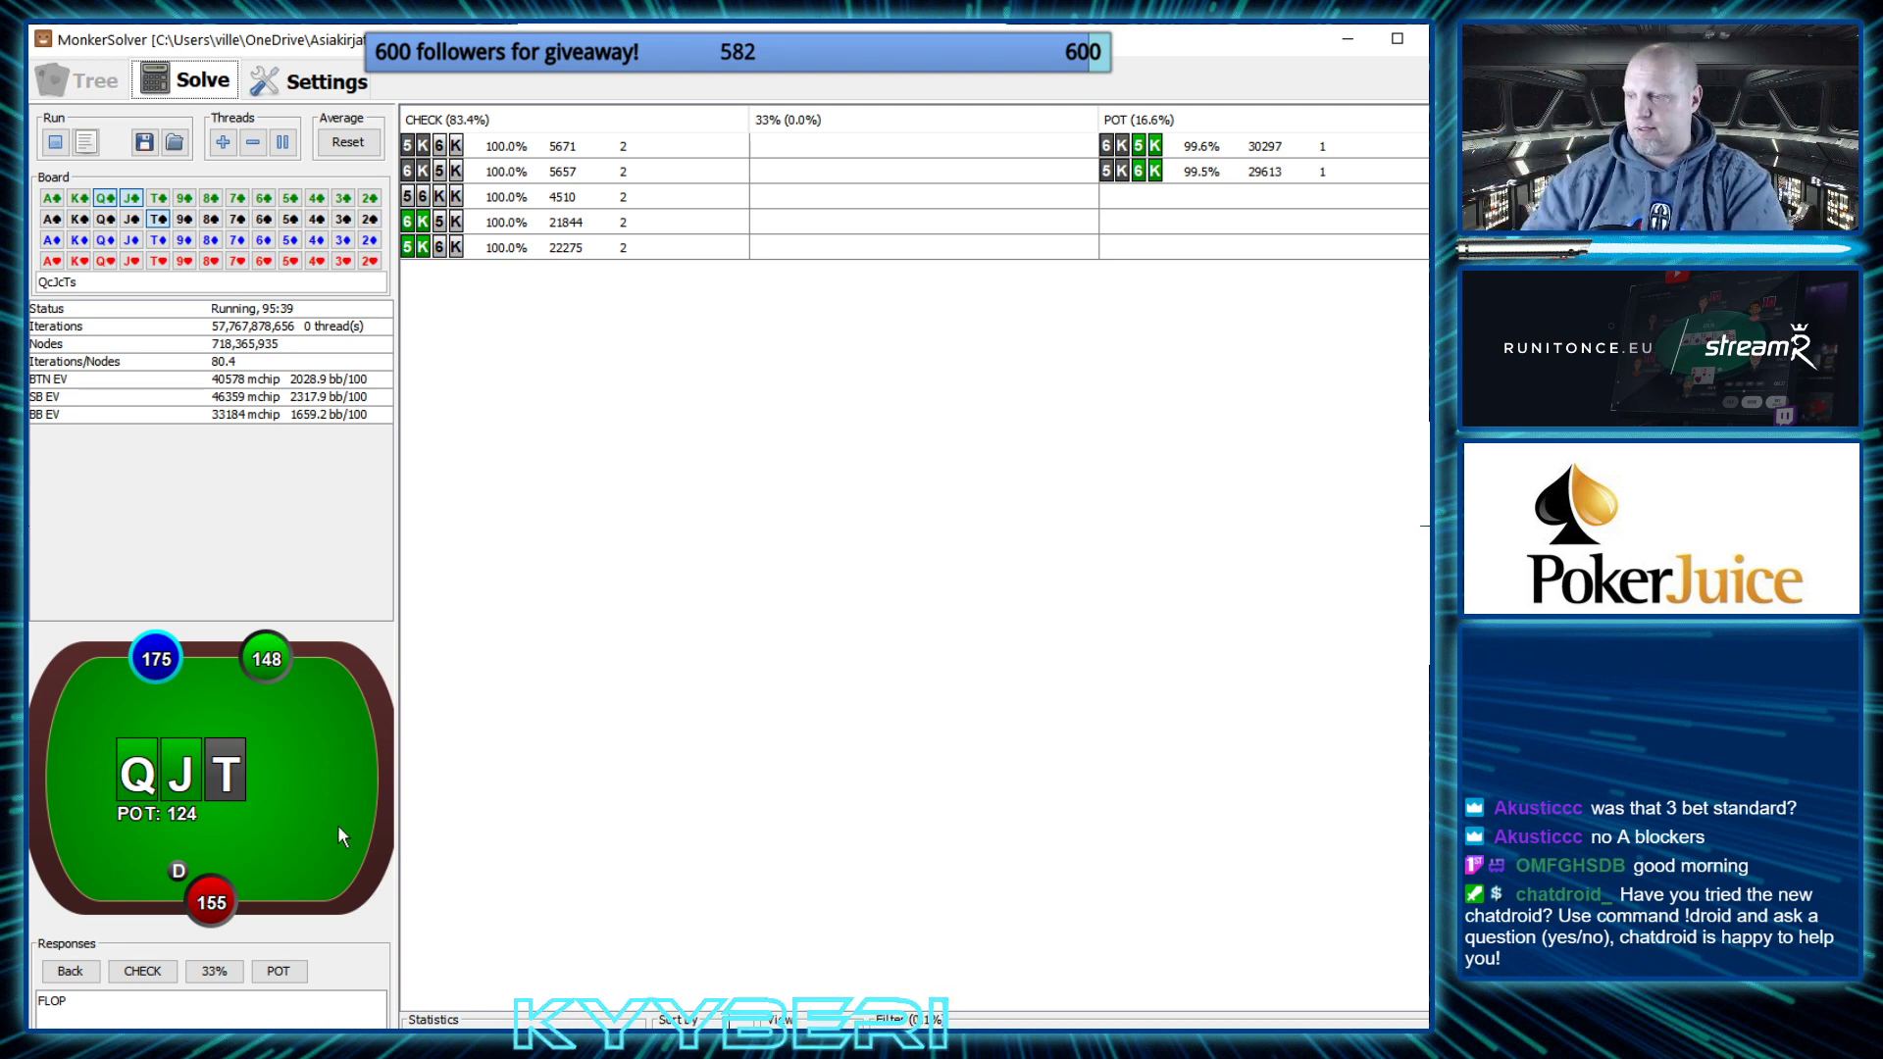
View the button's KK65 strategy after two checks, glance at the other solver run, and return to the start of the flop
click(142, 971)
click(143, 971)
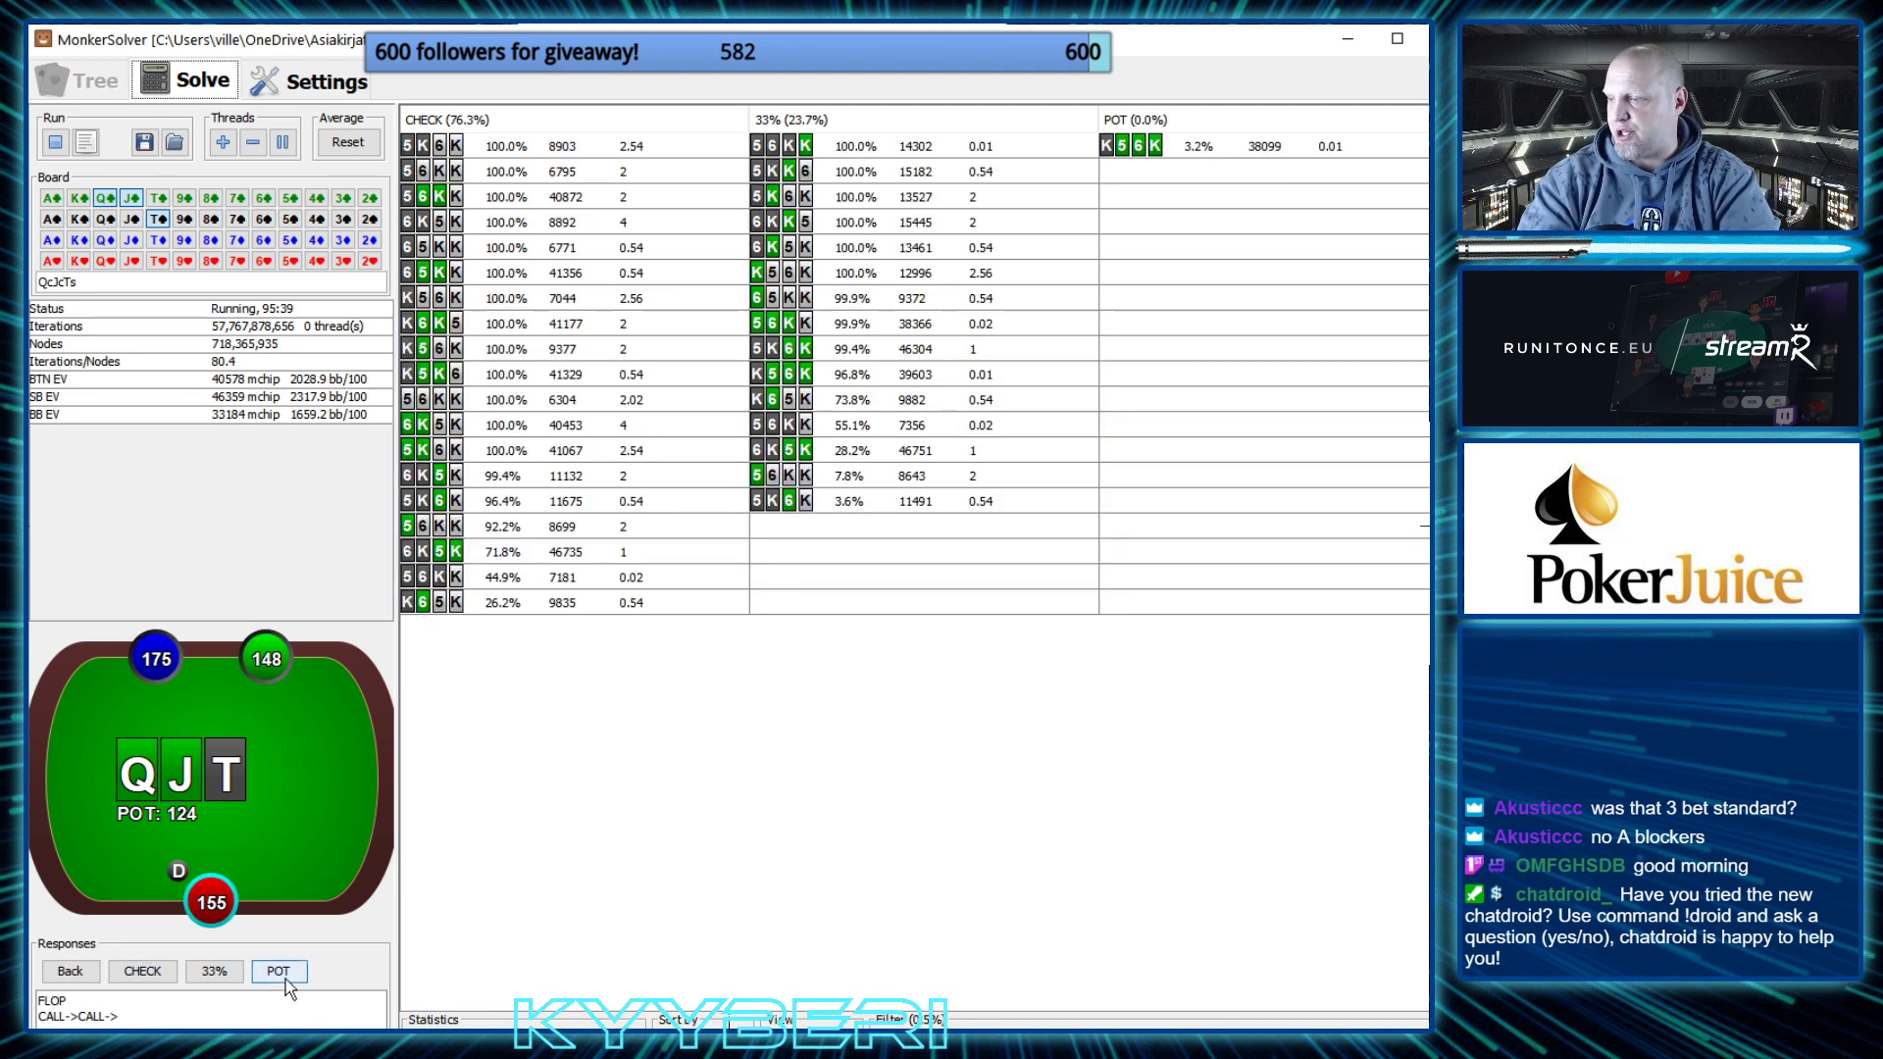
click(285, 978)
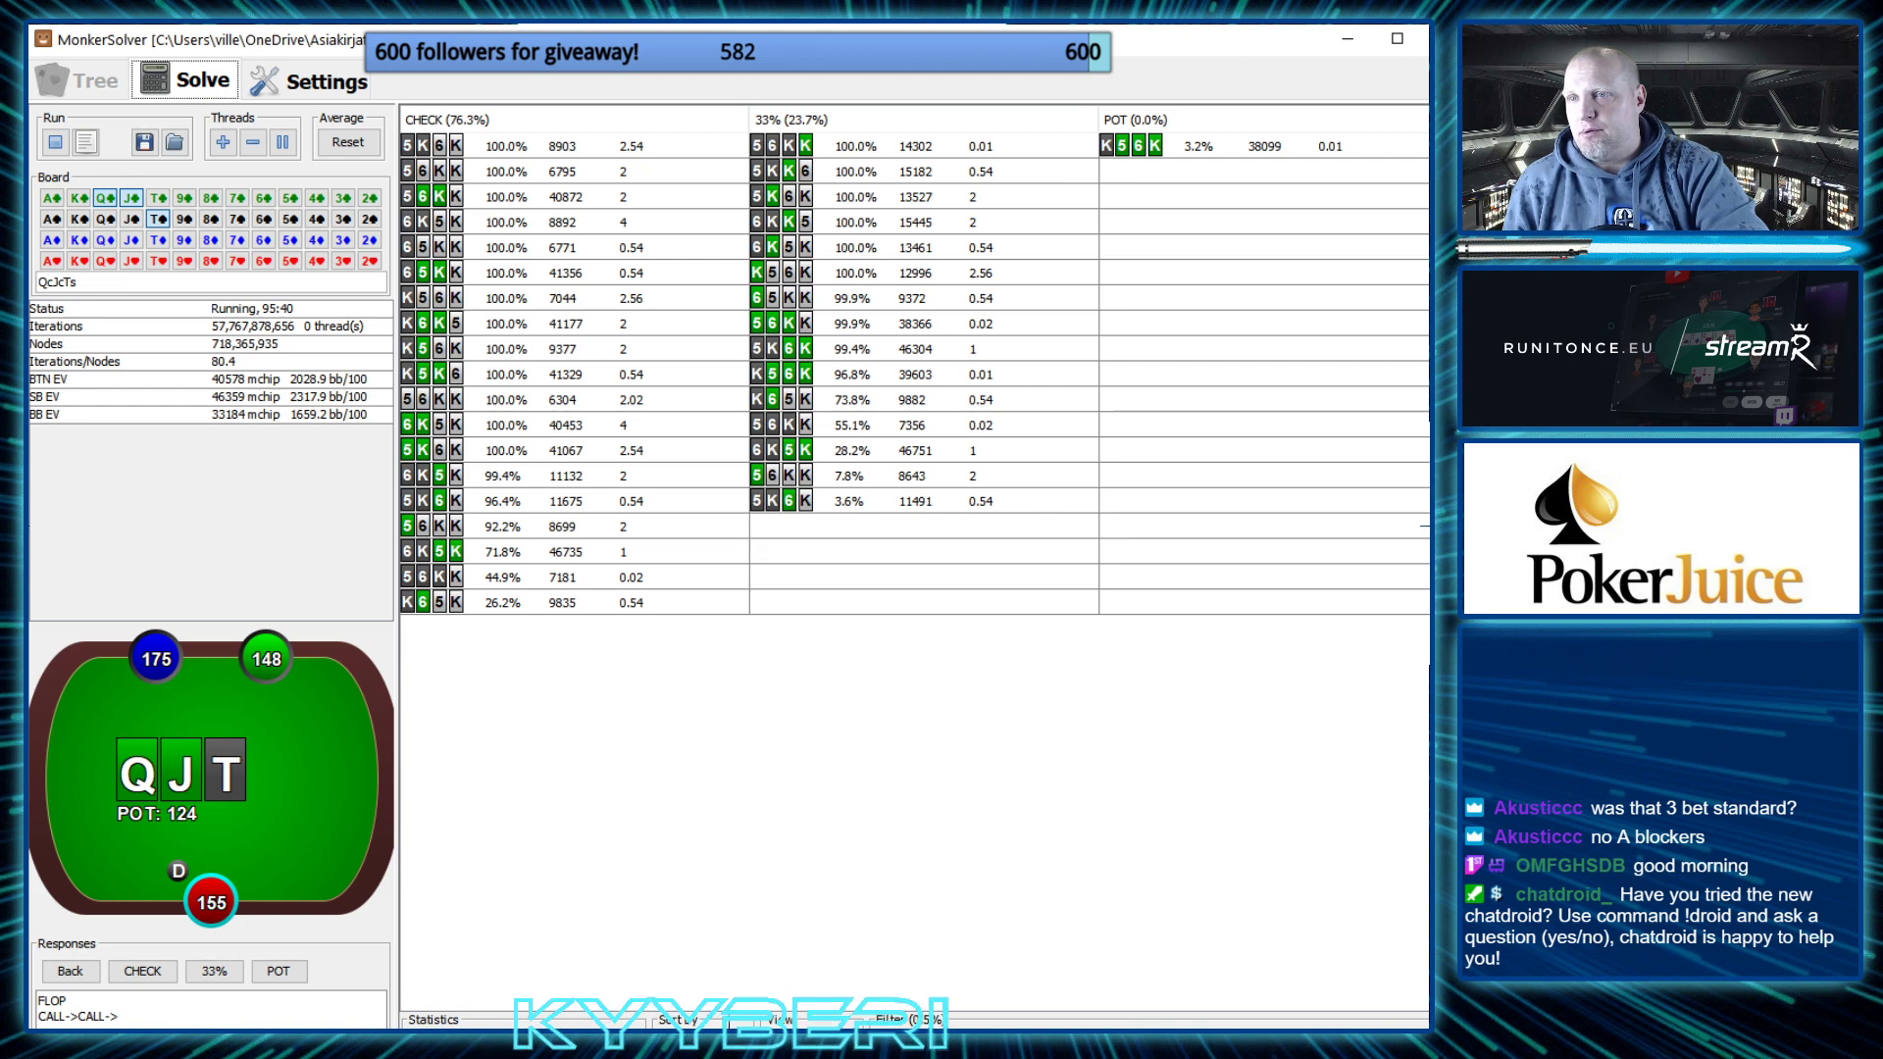
click(1368, 38)
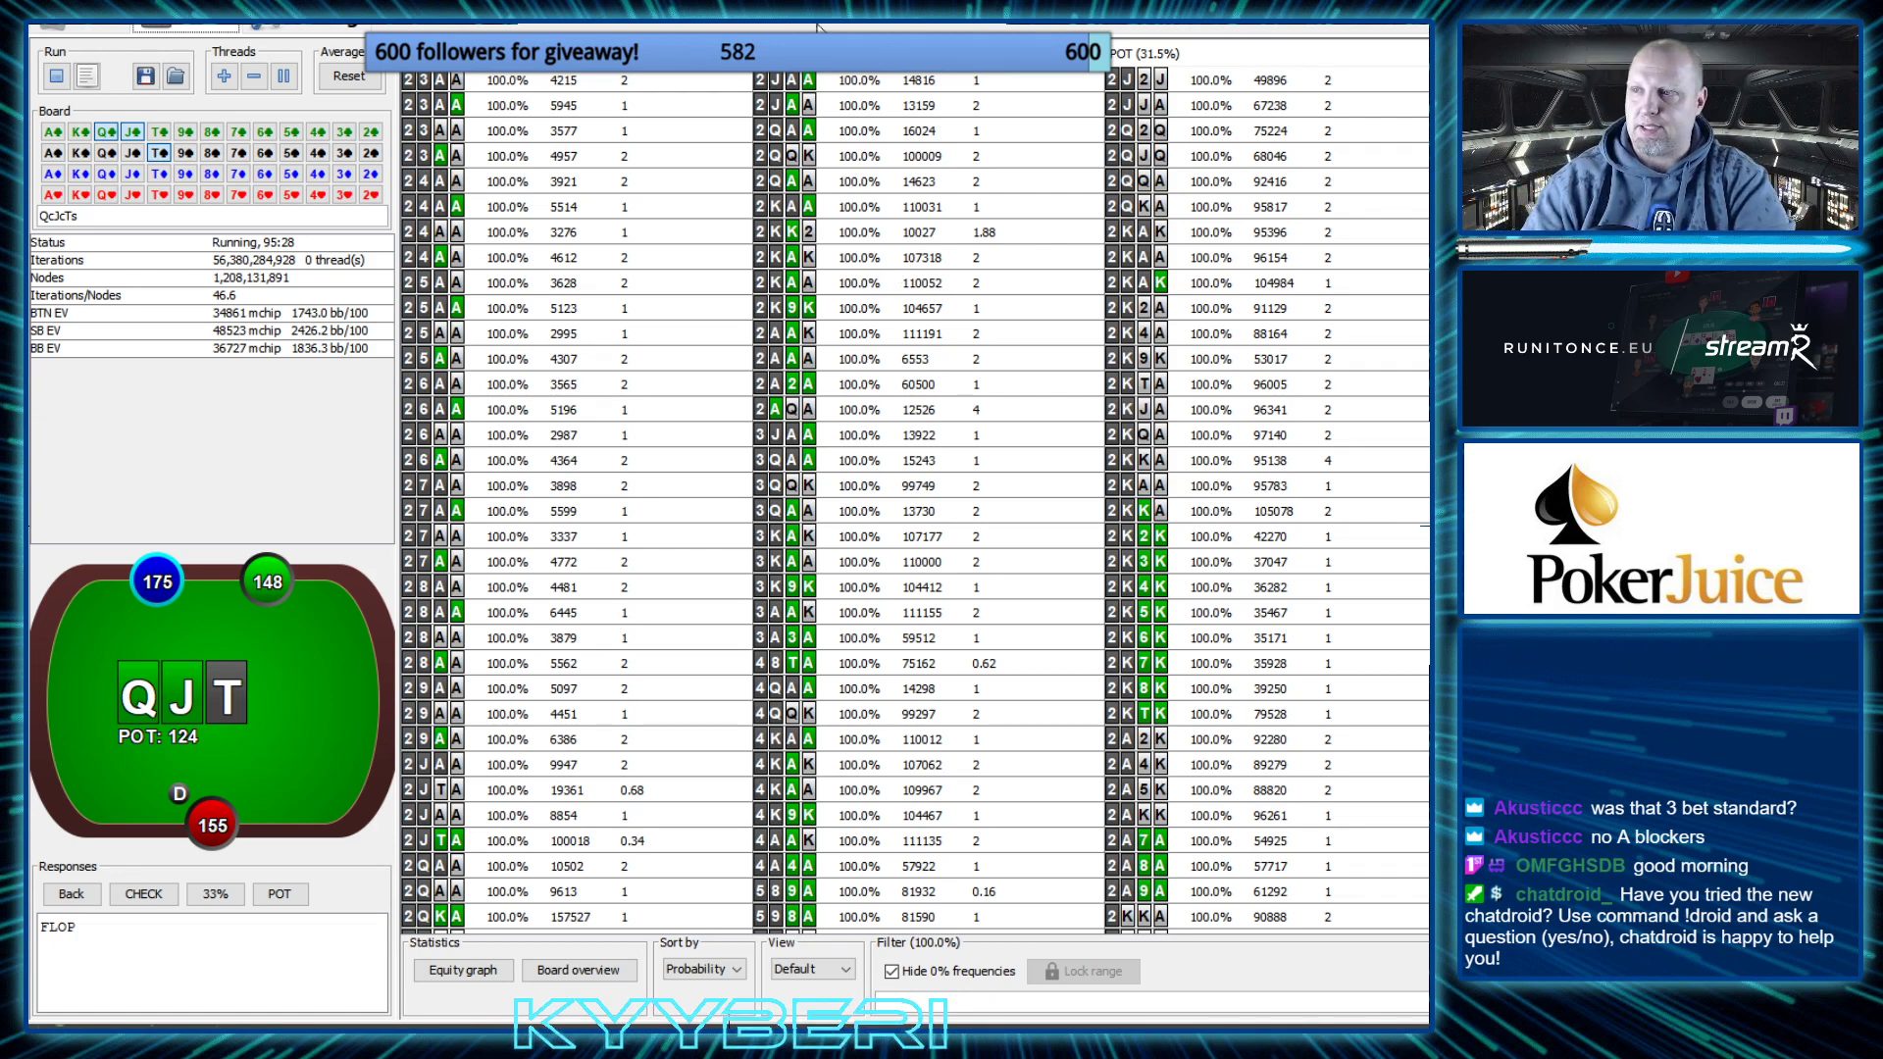
drag(861, 38, 861, 79)
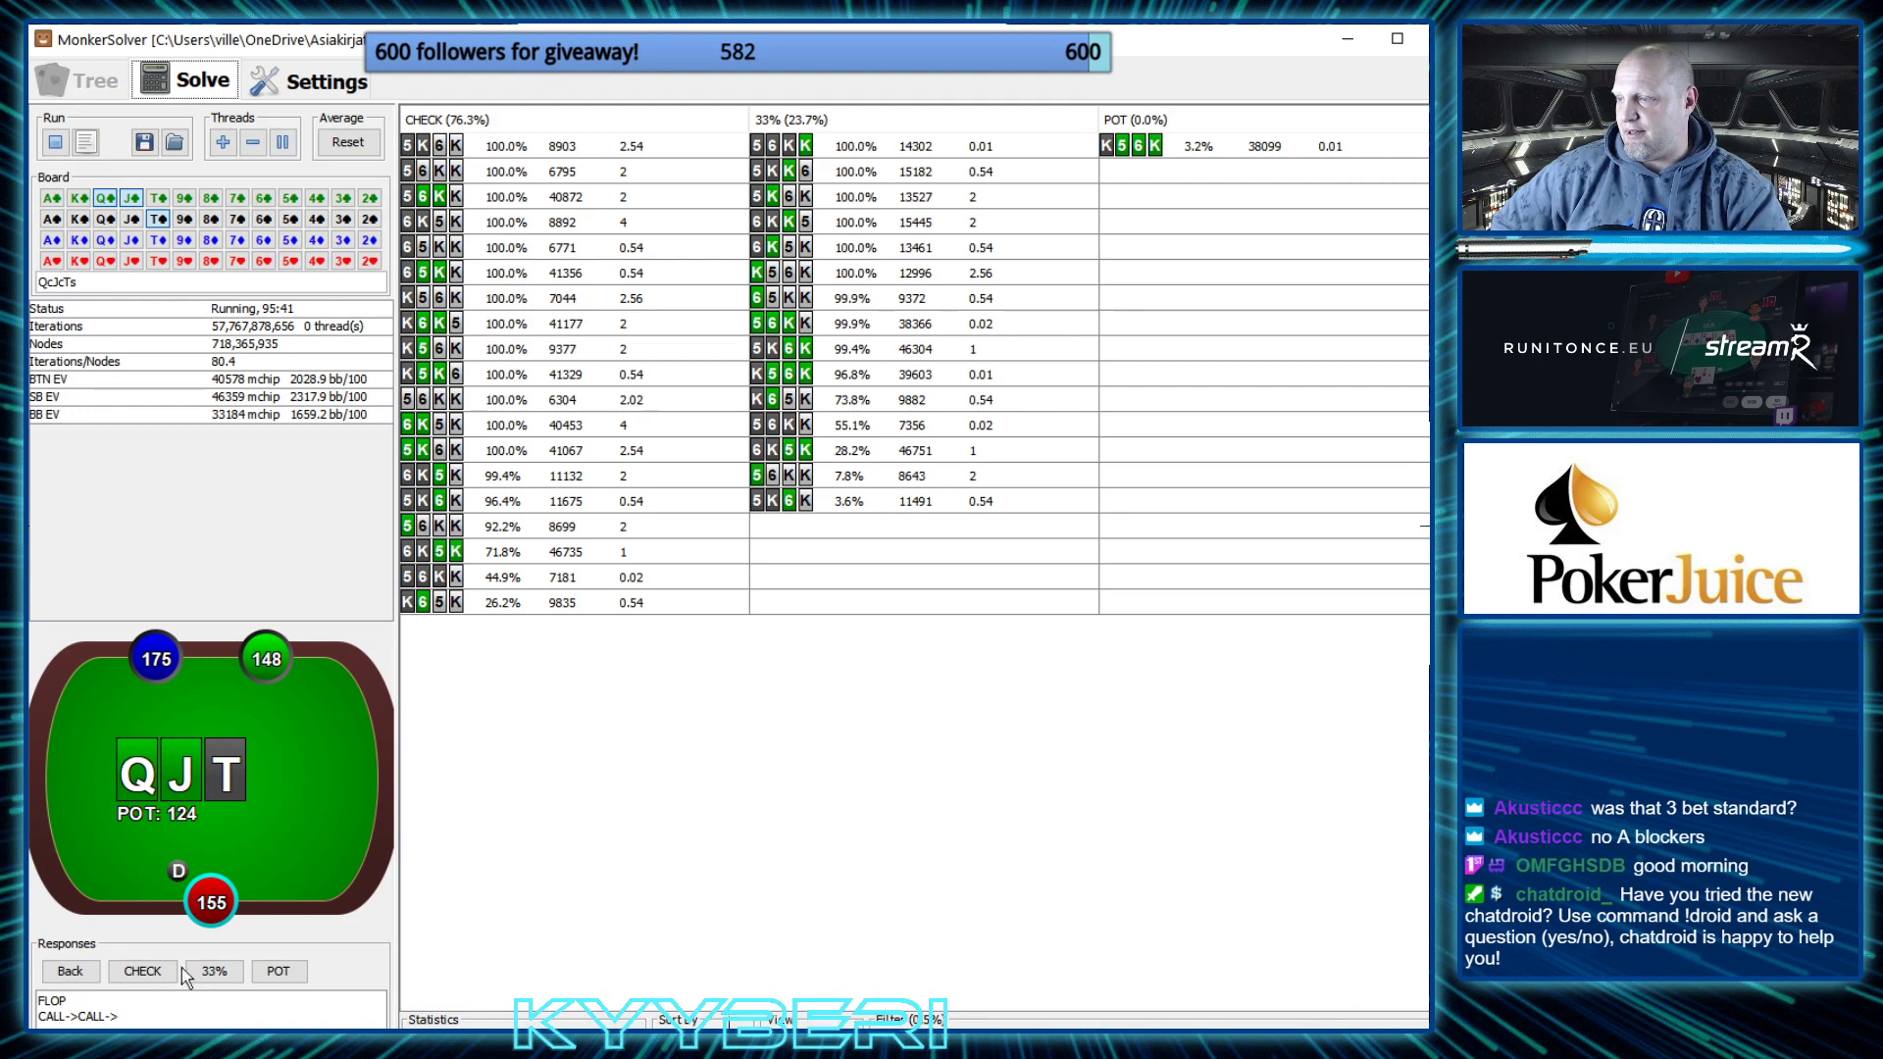
click(69, 971)
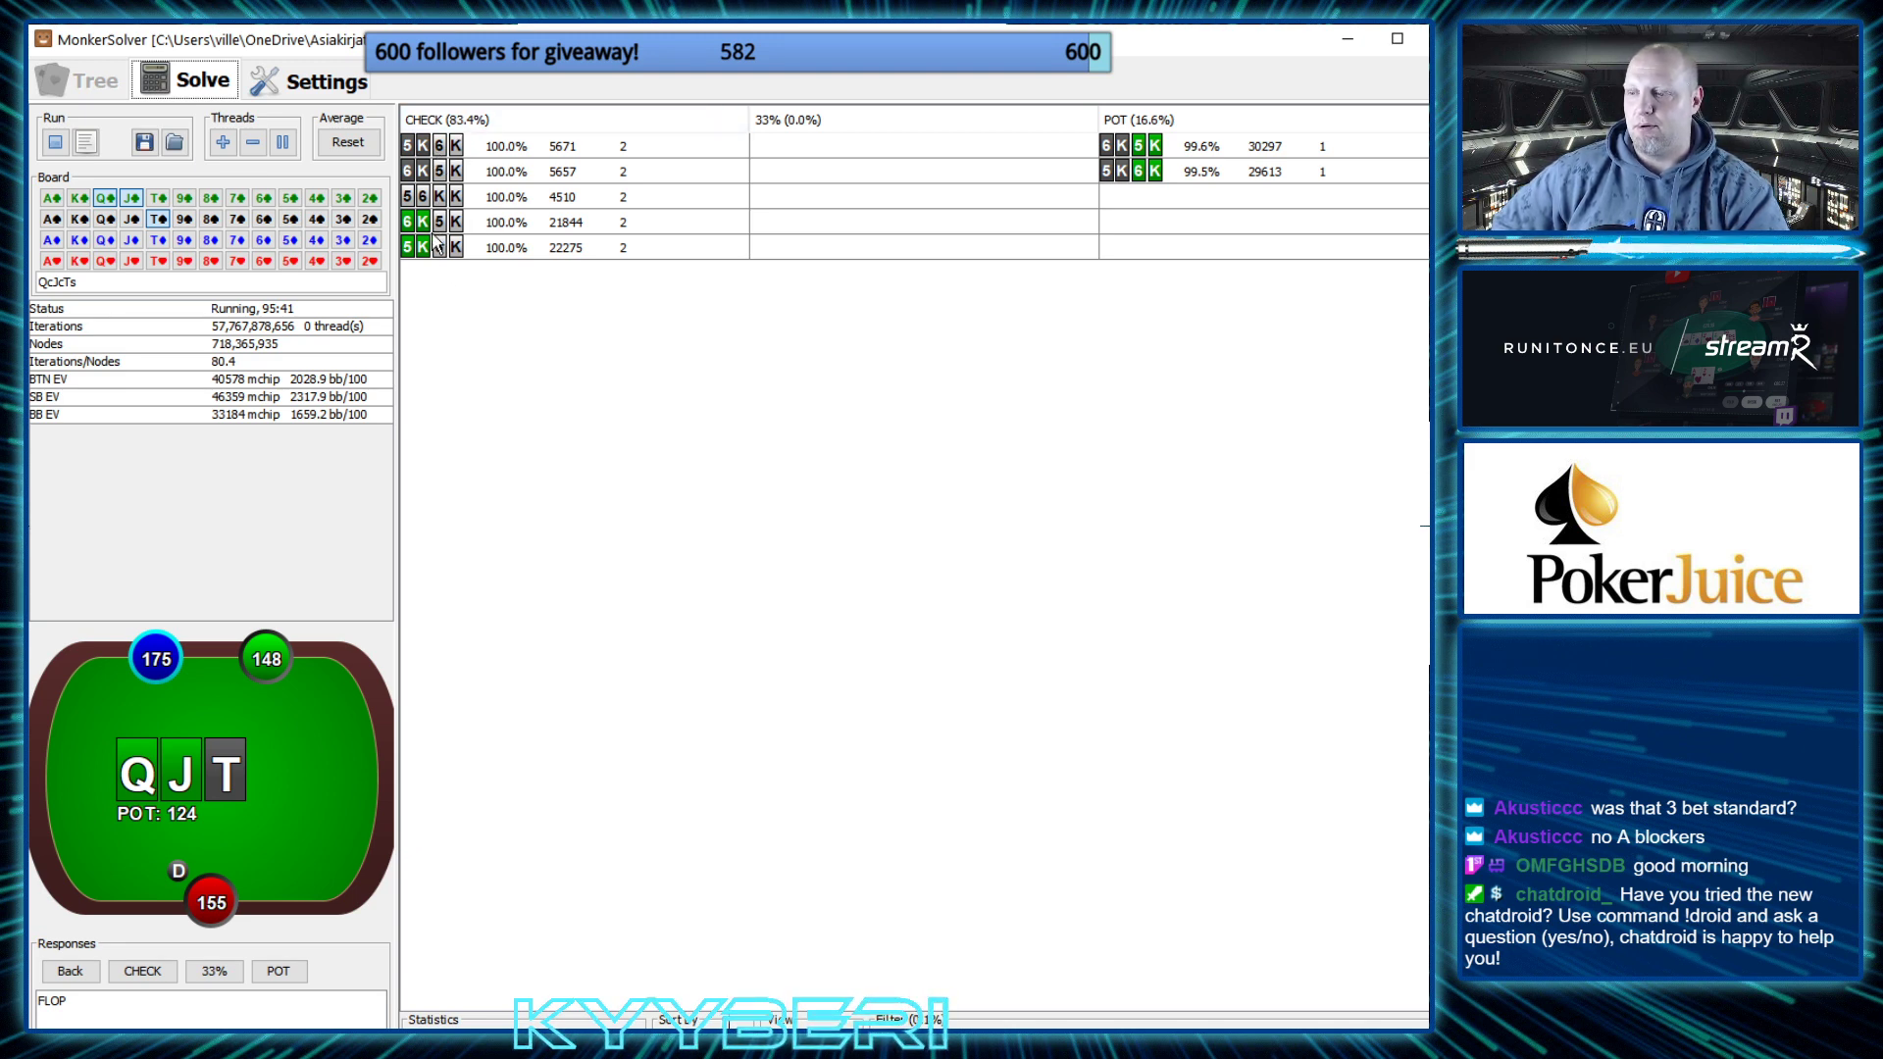
In the other MonkerSolver run, view the small blind's response to a big blind pot bet and a button all-in
key(alt+Tab)
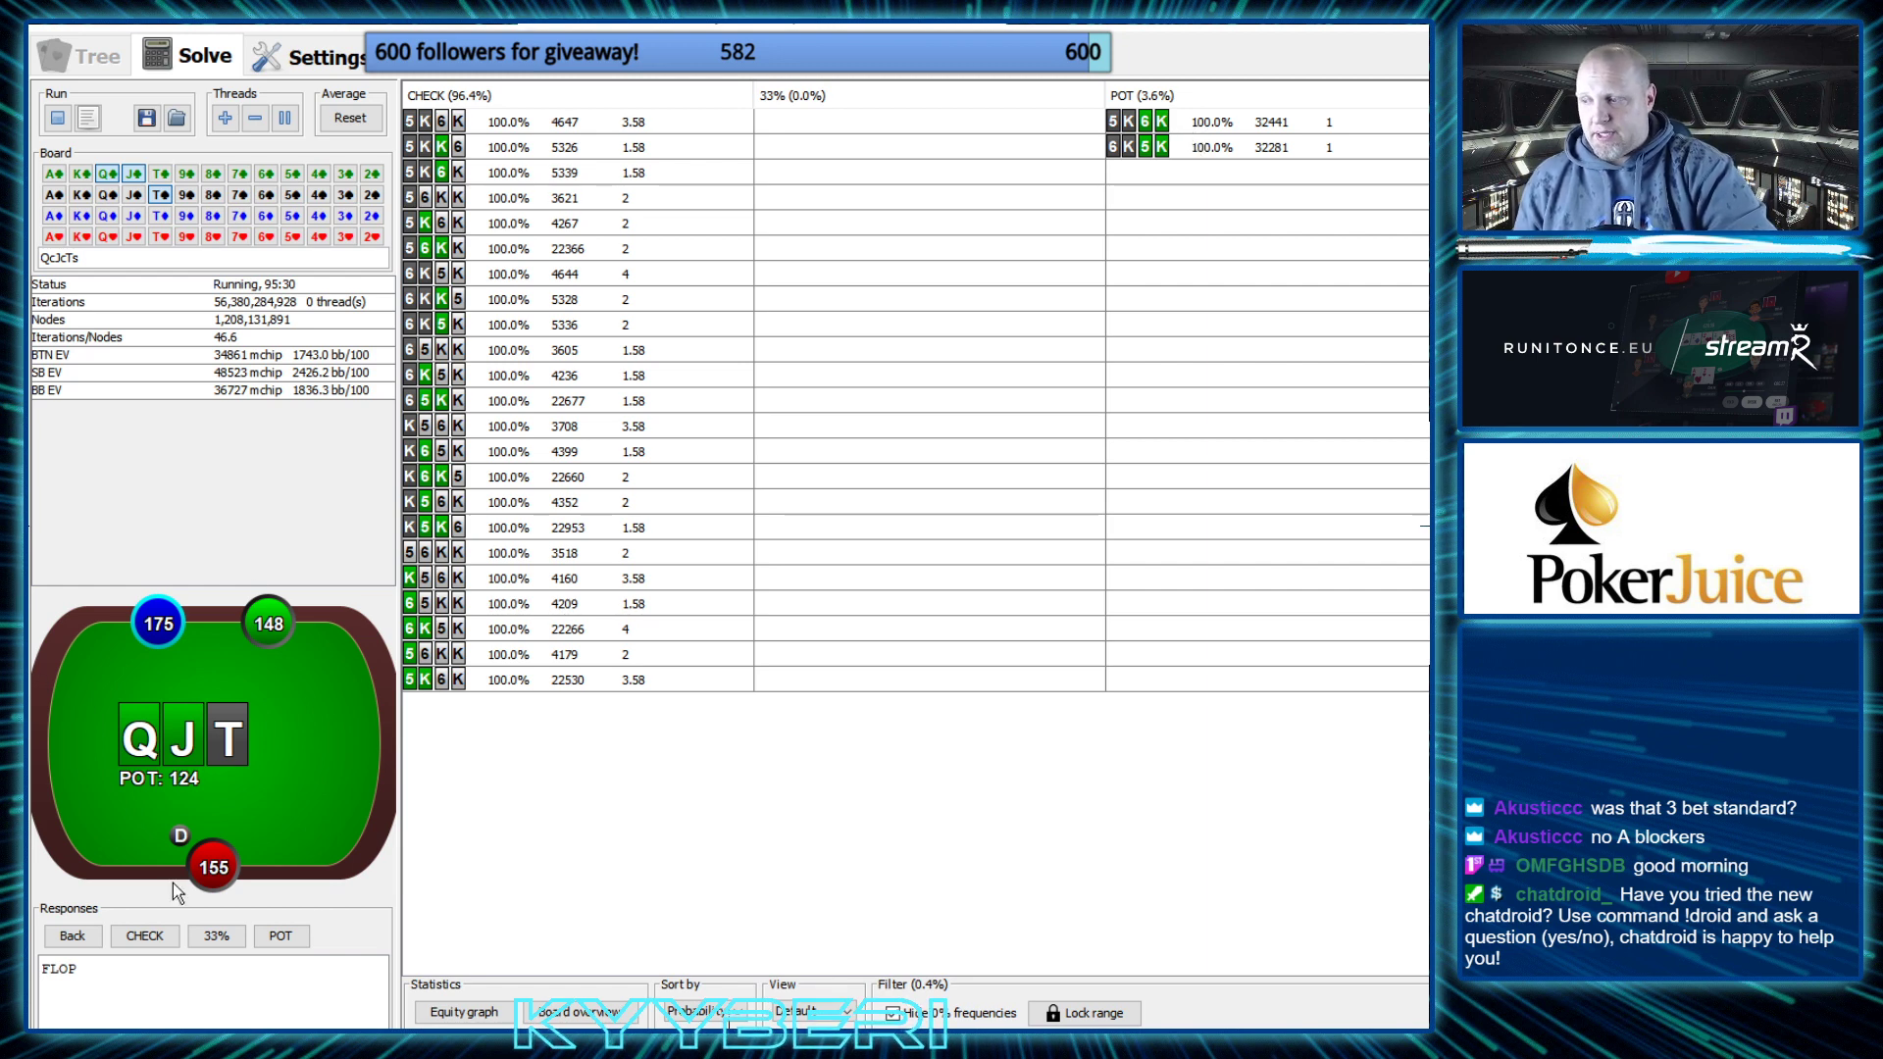
click(125, 940)
click(279, 936)
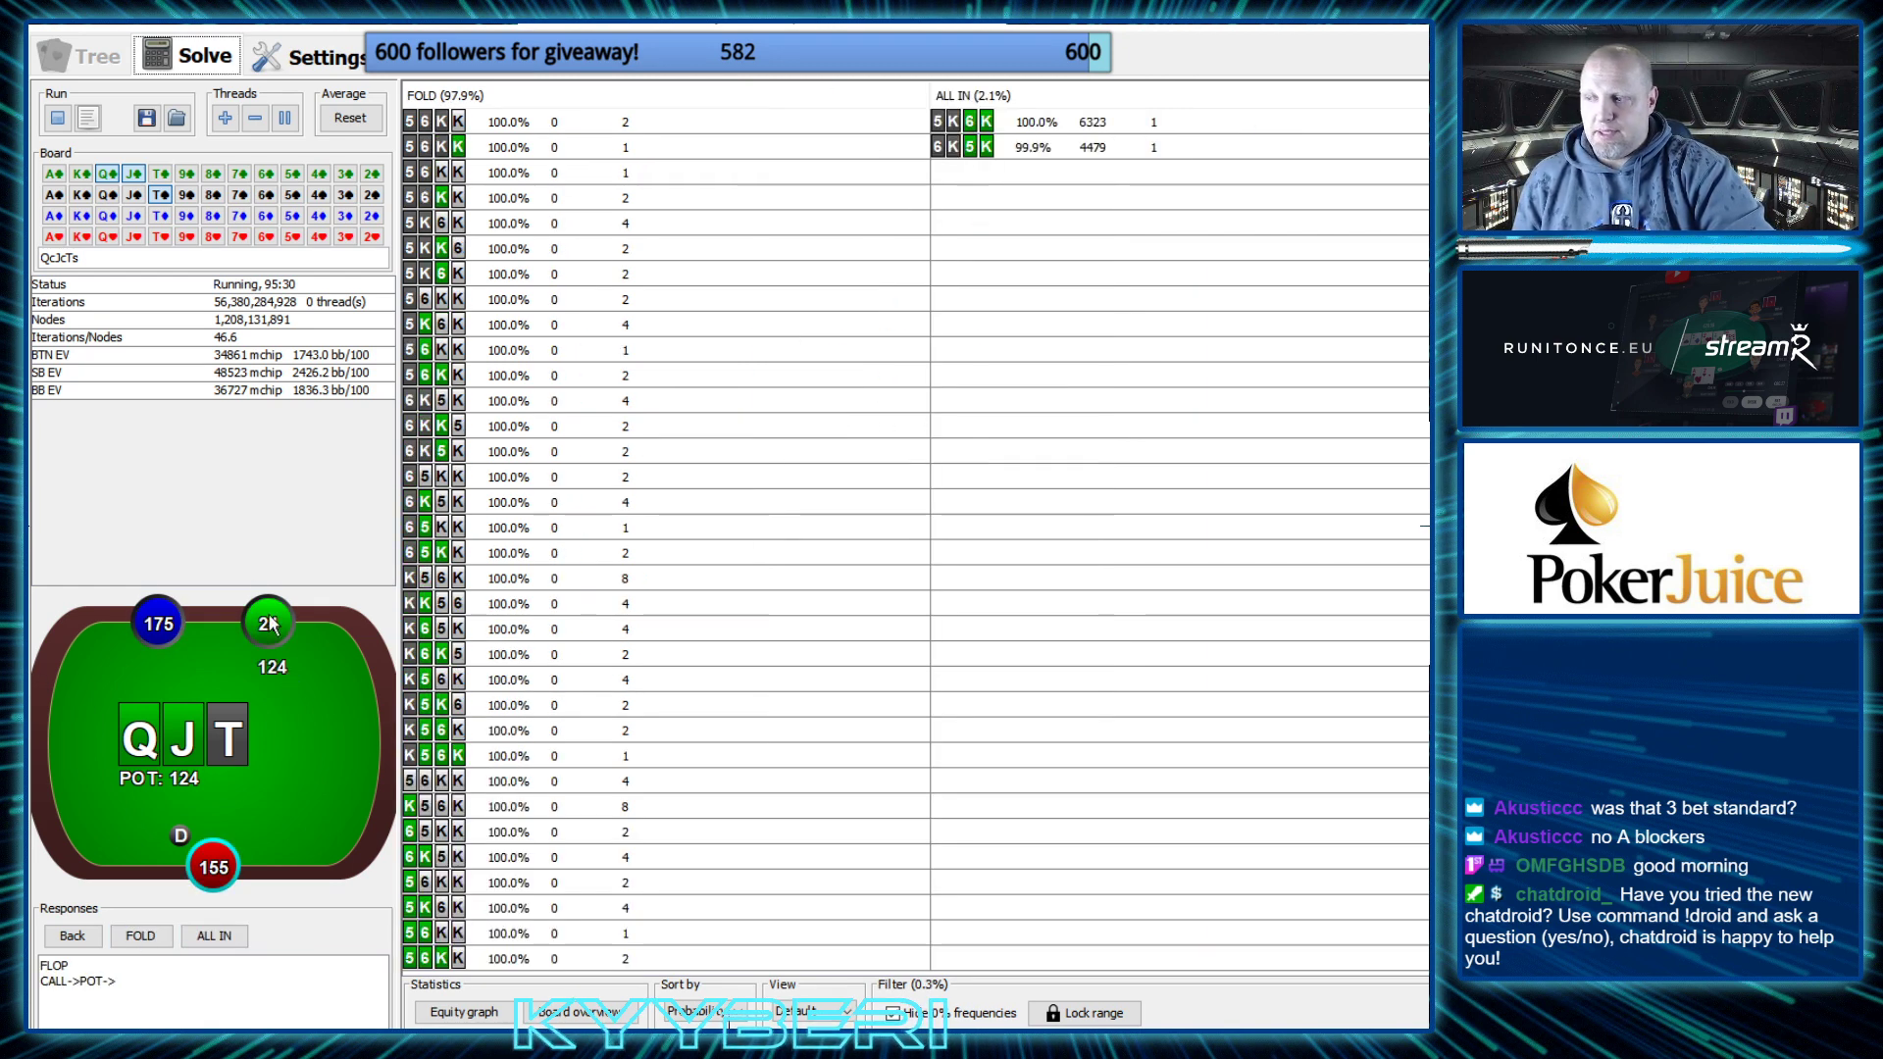
click(157, 938)
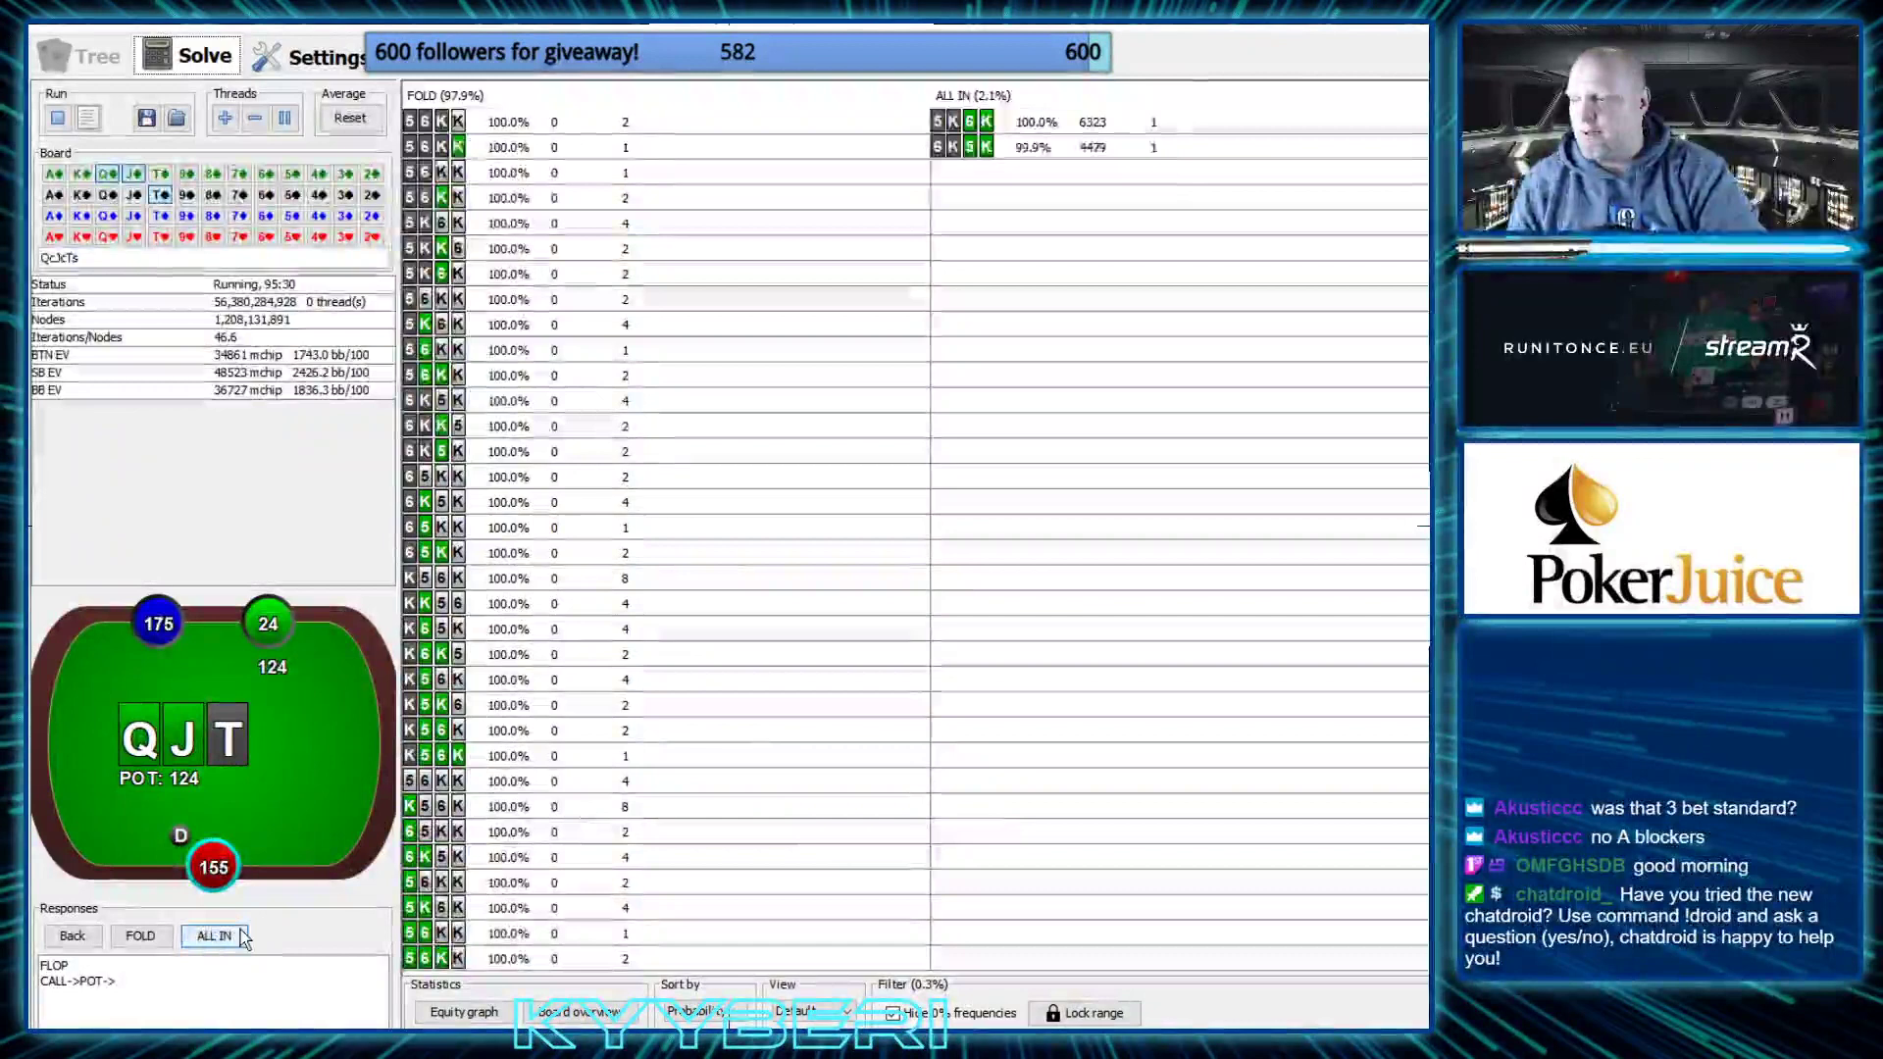
click(210, 935)
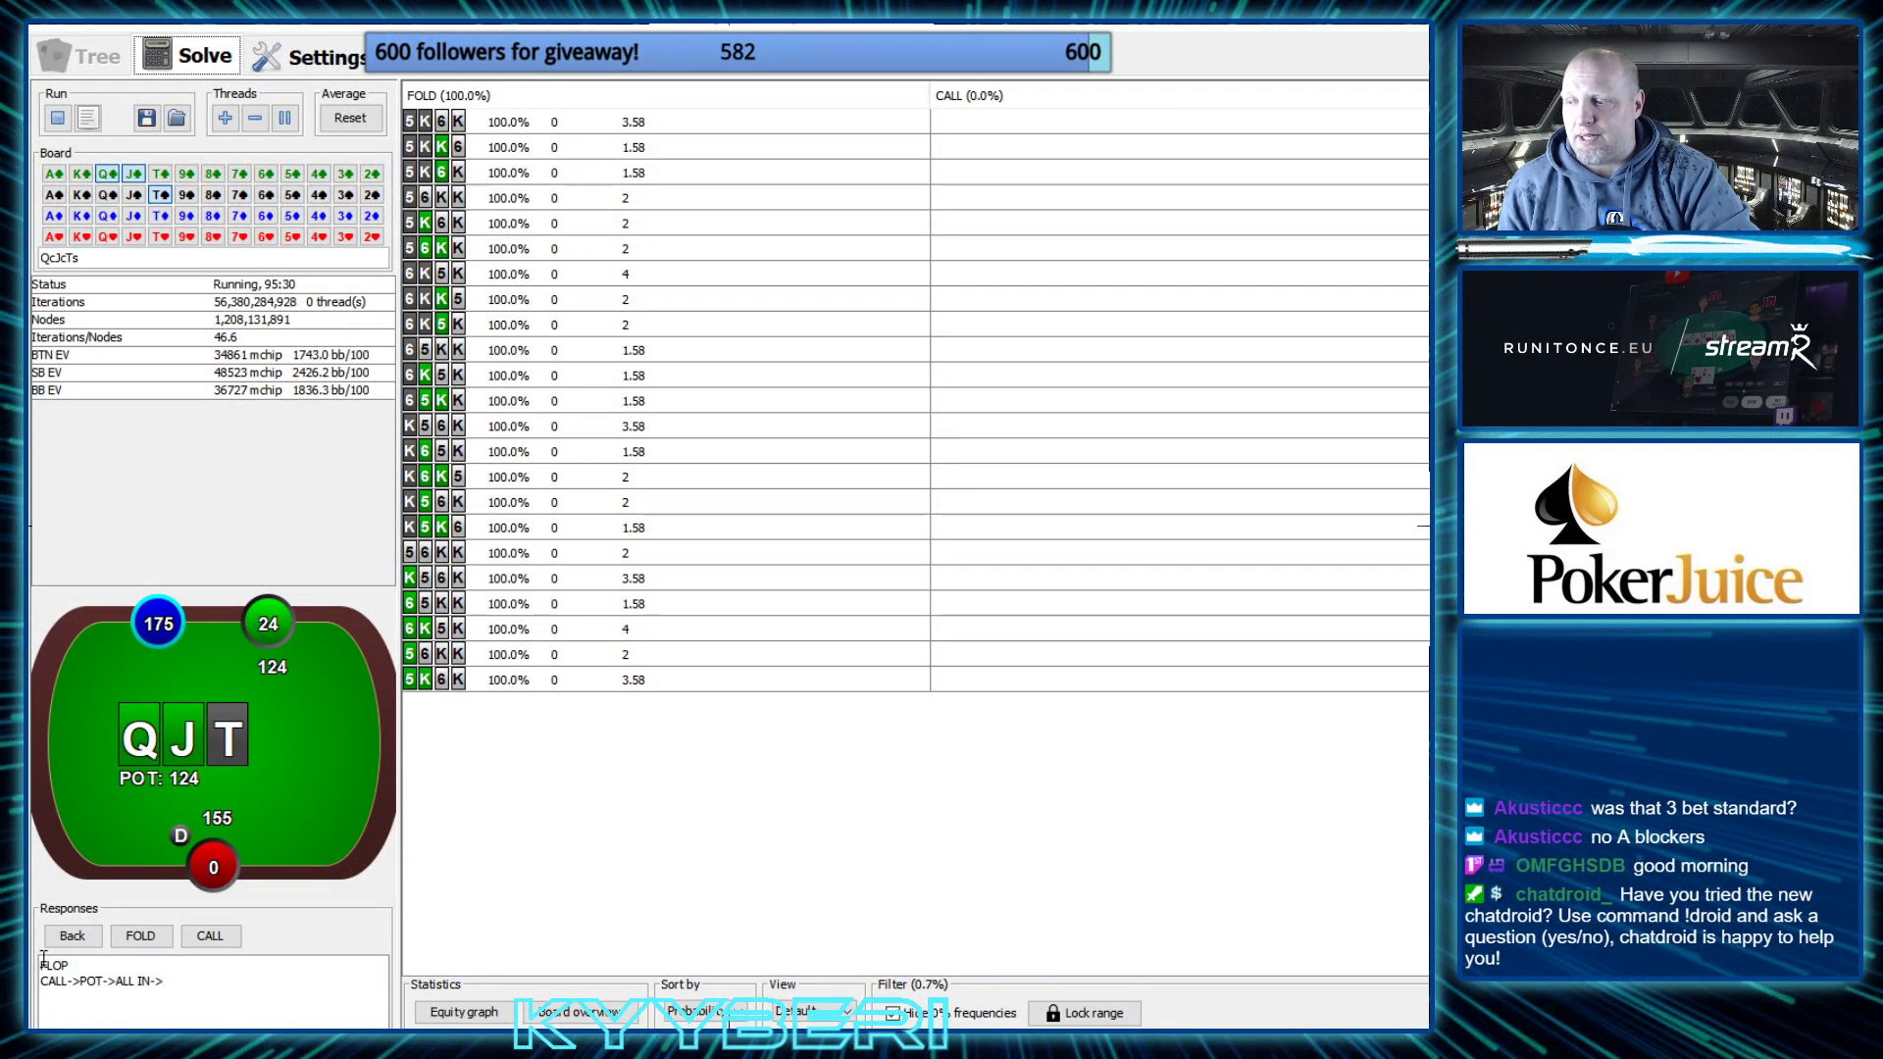
View the small blind's response in this run when the big blind checks and the button bets pot
click(85, 936)
click(144, 935)
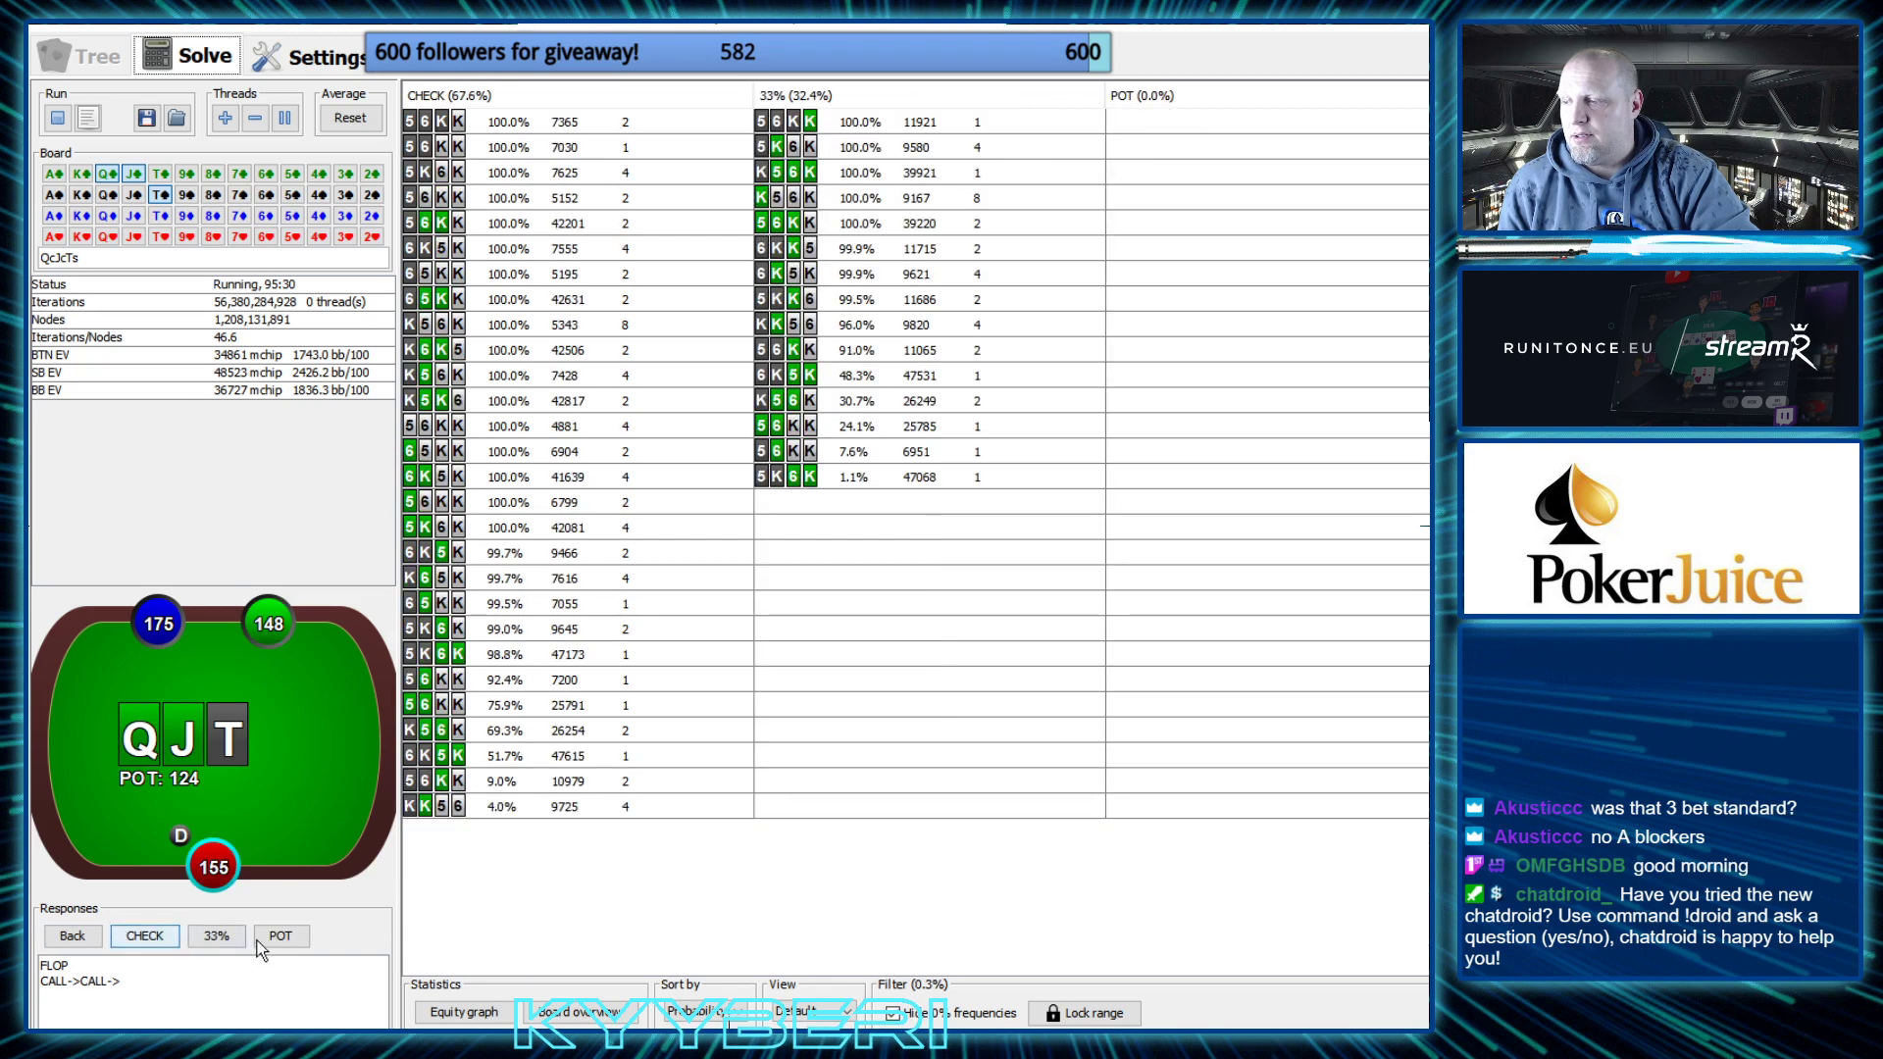
click(281, 935)
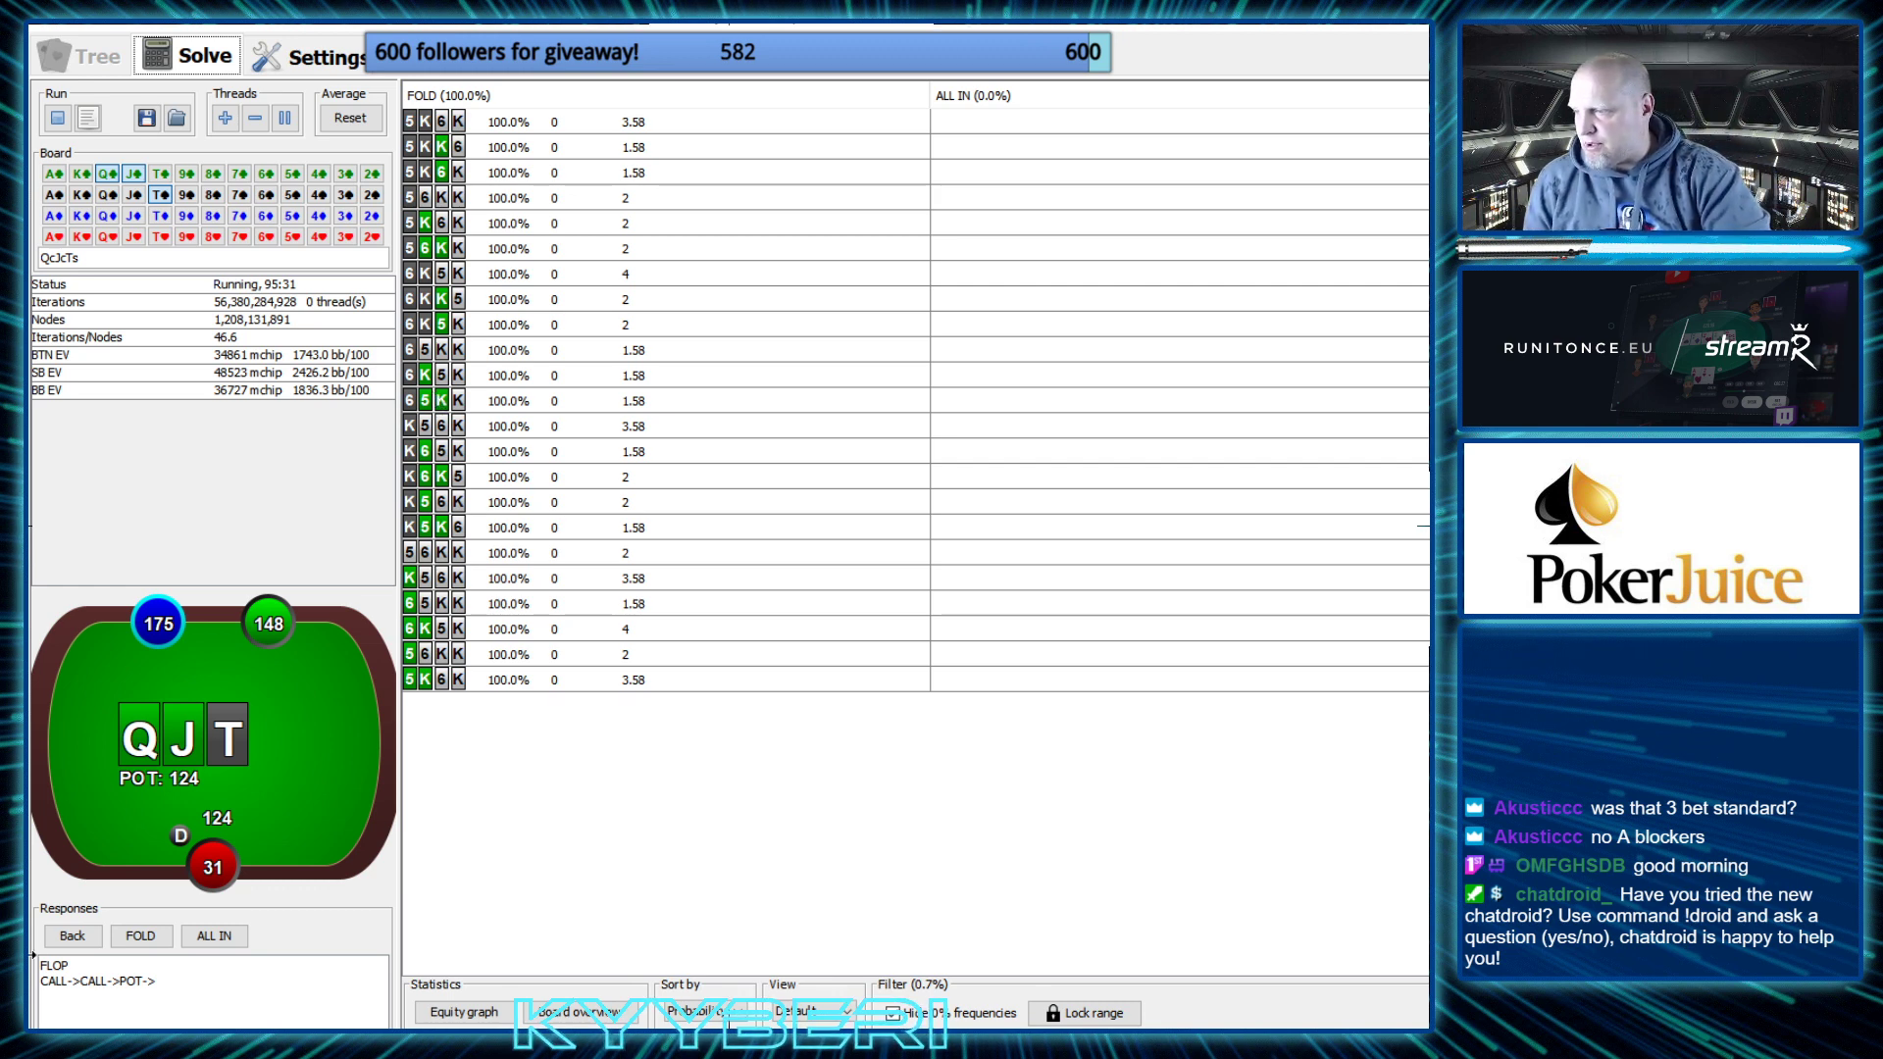
View the small blind's response to a 33% bet from the big blind followed by a button fold
click(73, 937)
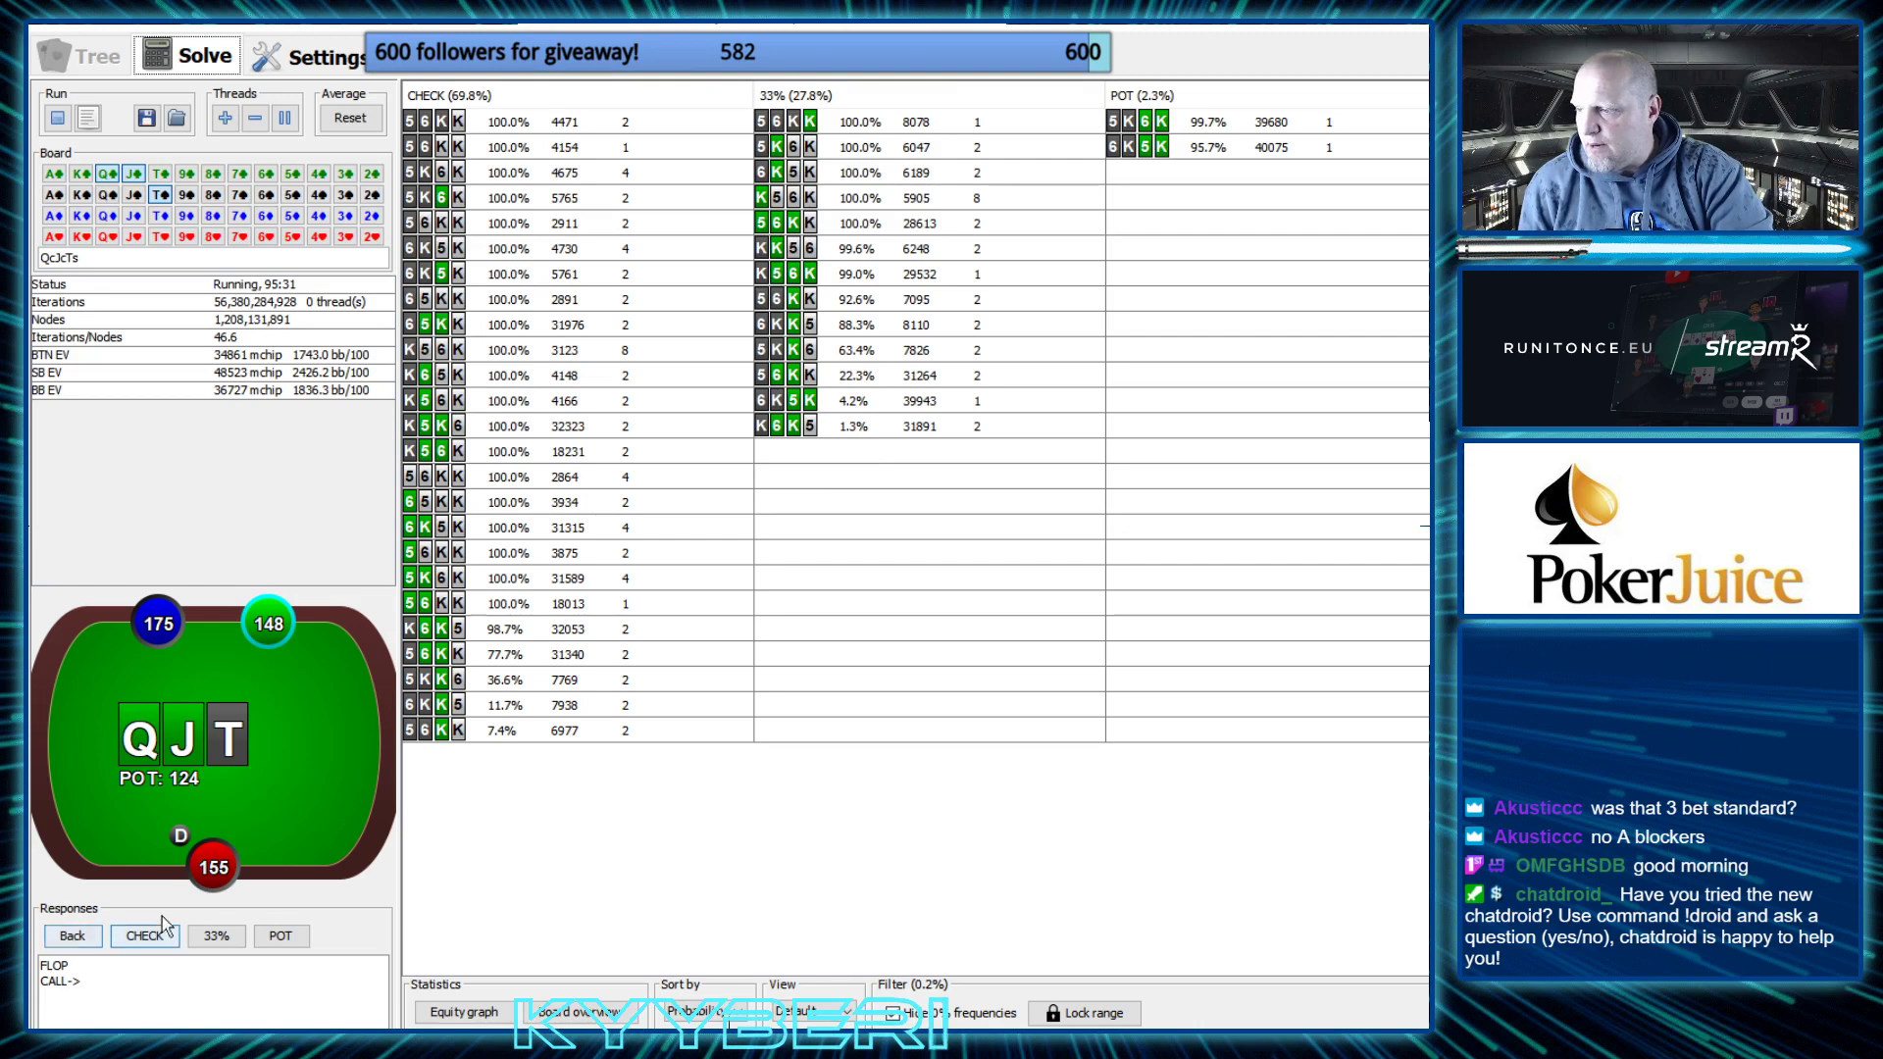
click(230, 938)
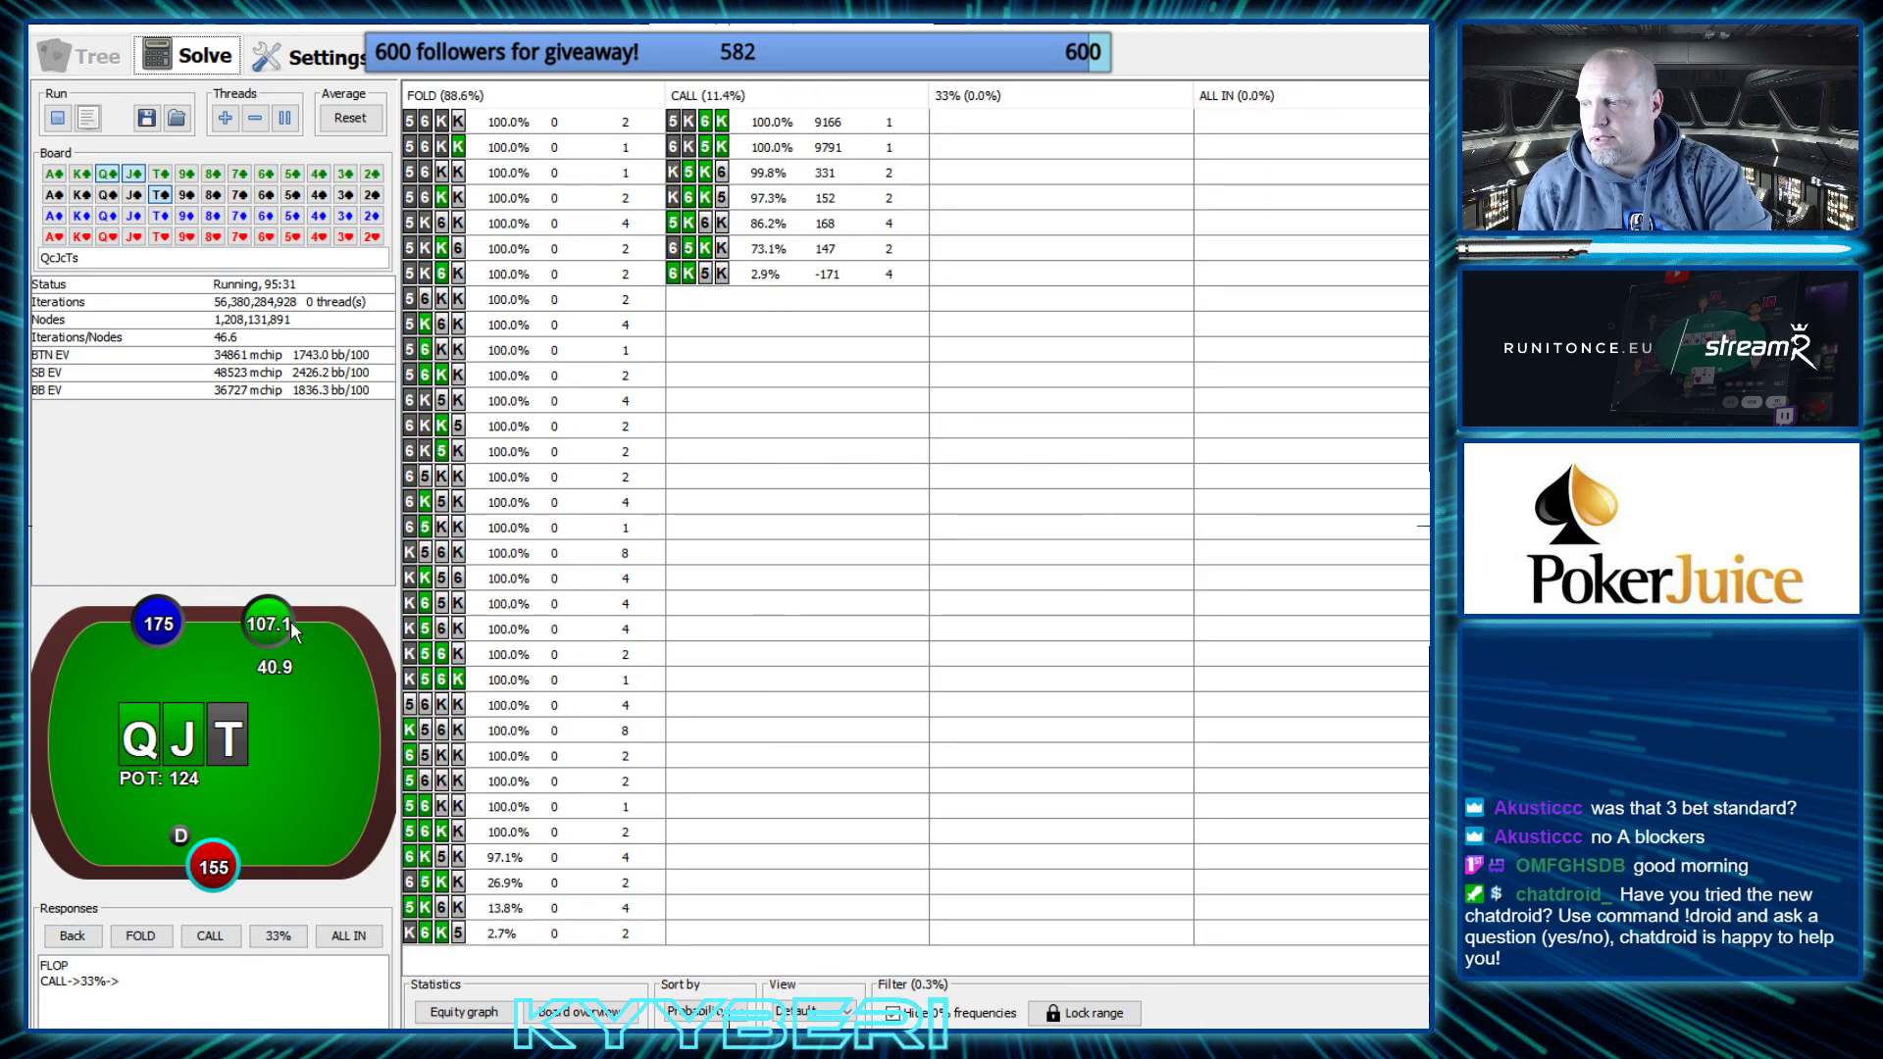
click(140, 937)
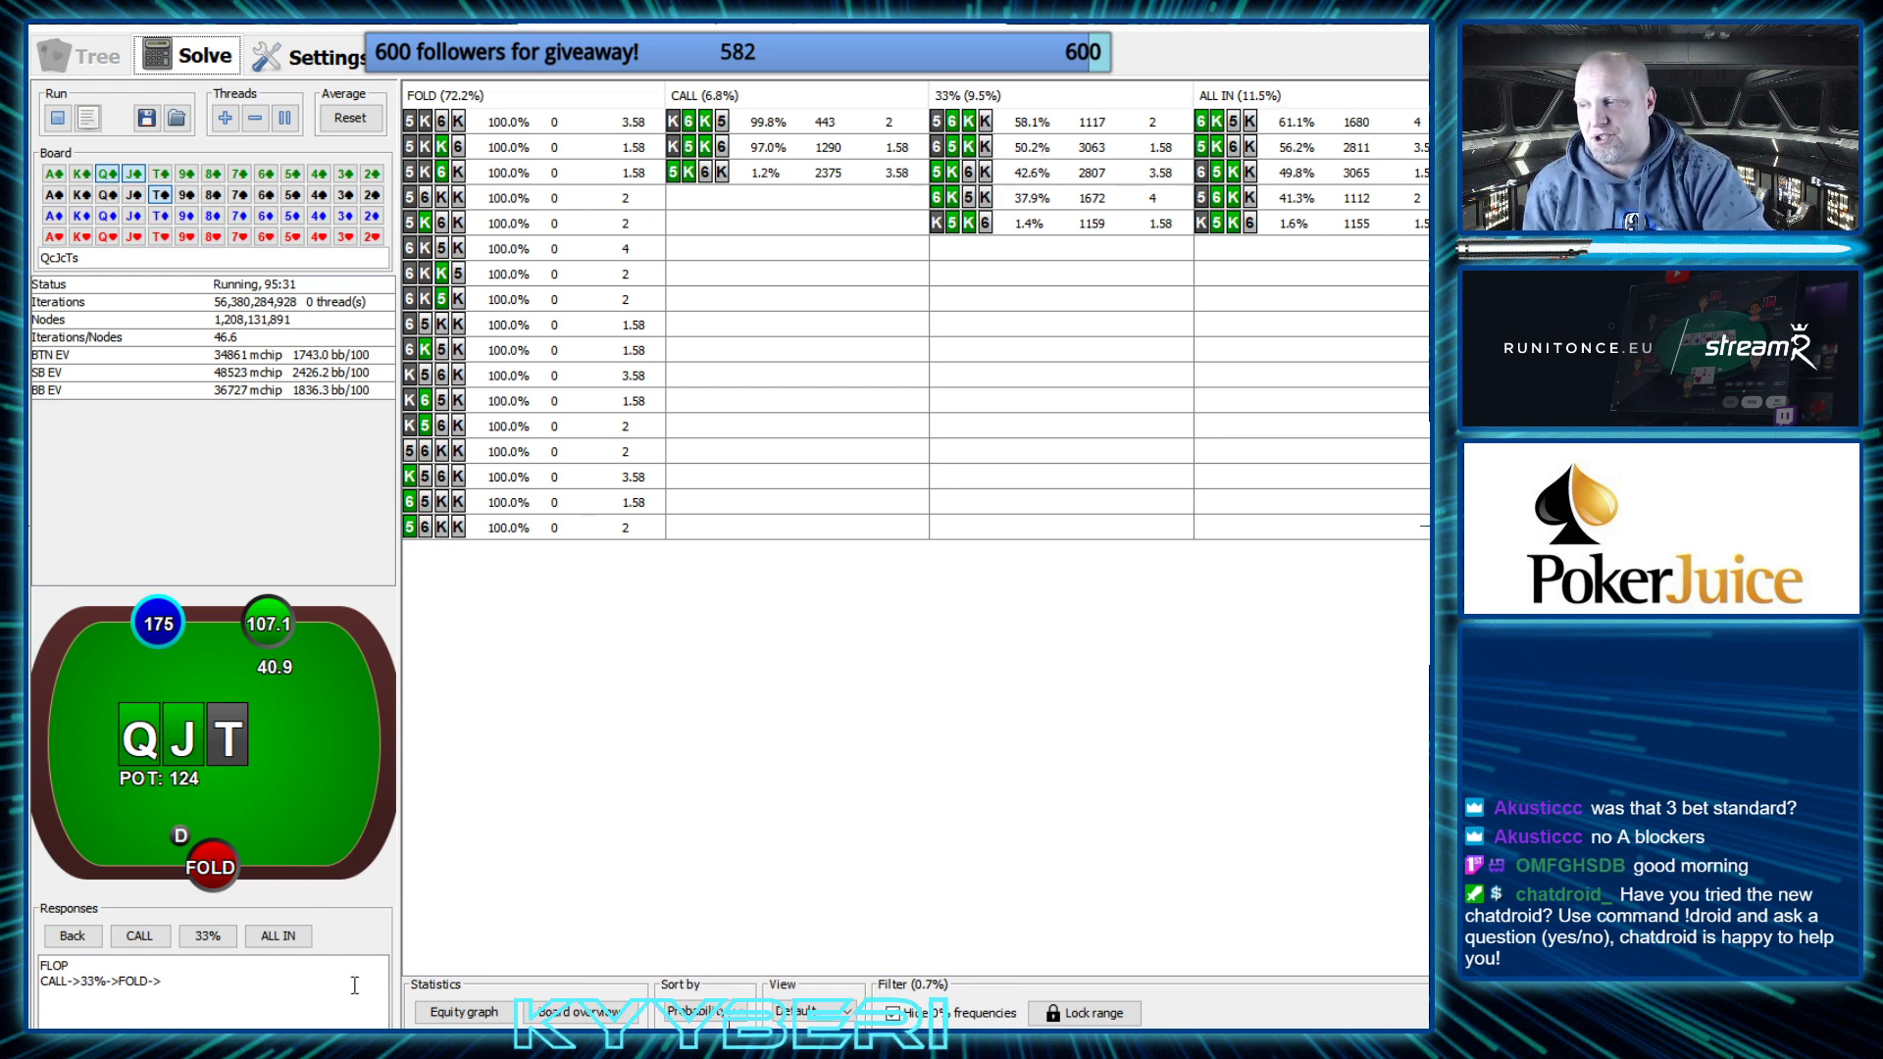
View the small blind's KK65 response when the big blind checks and the button bets 33%
click(90, 939)
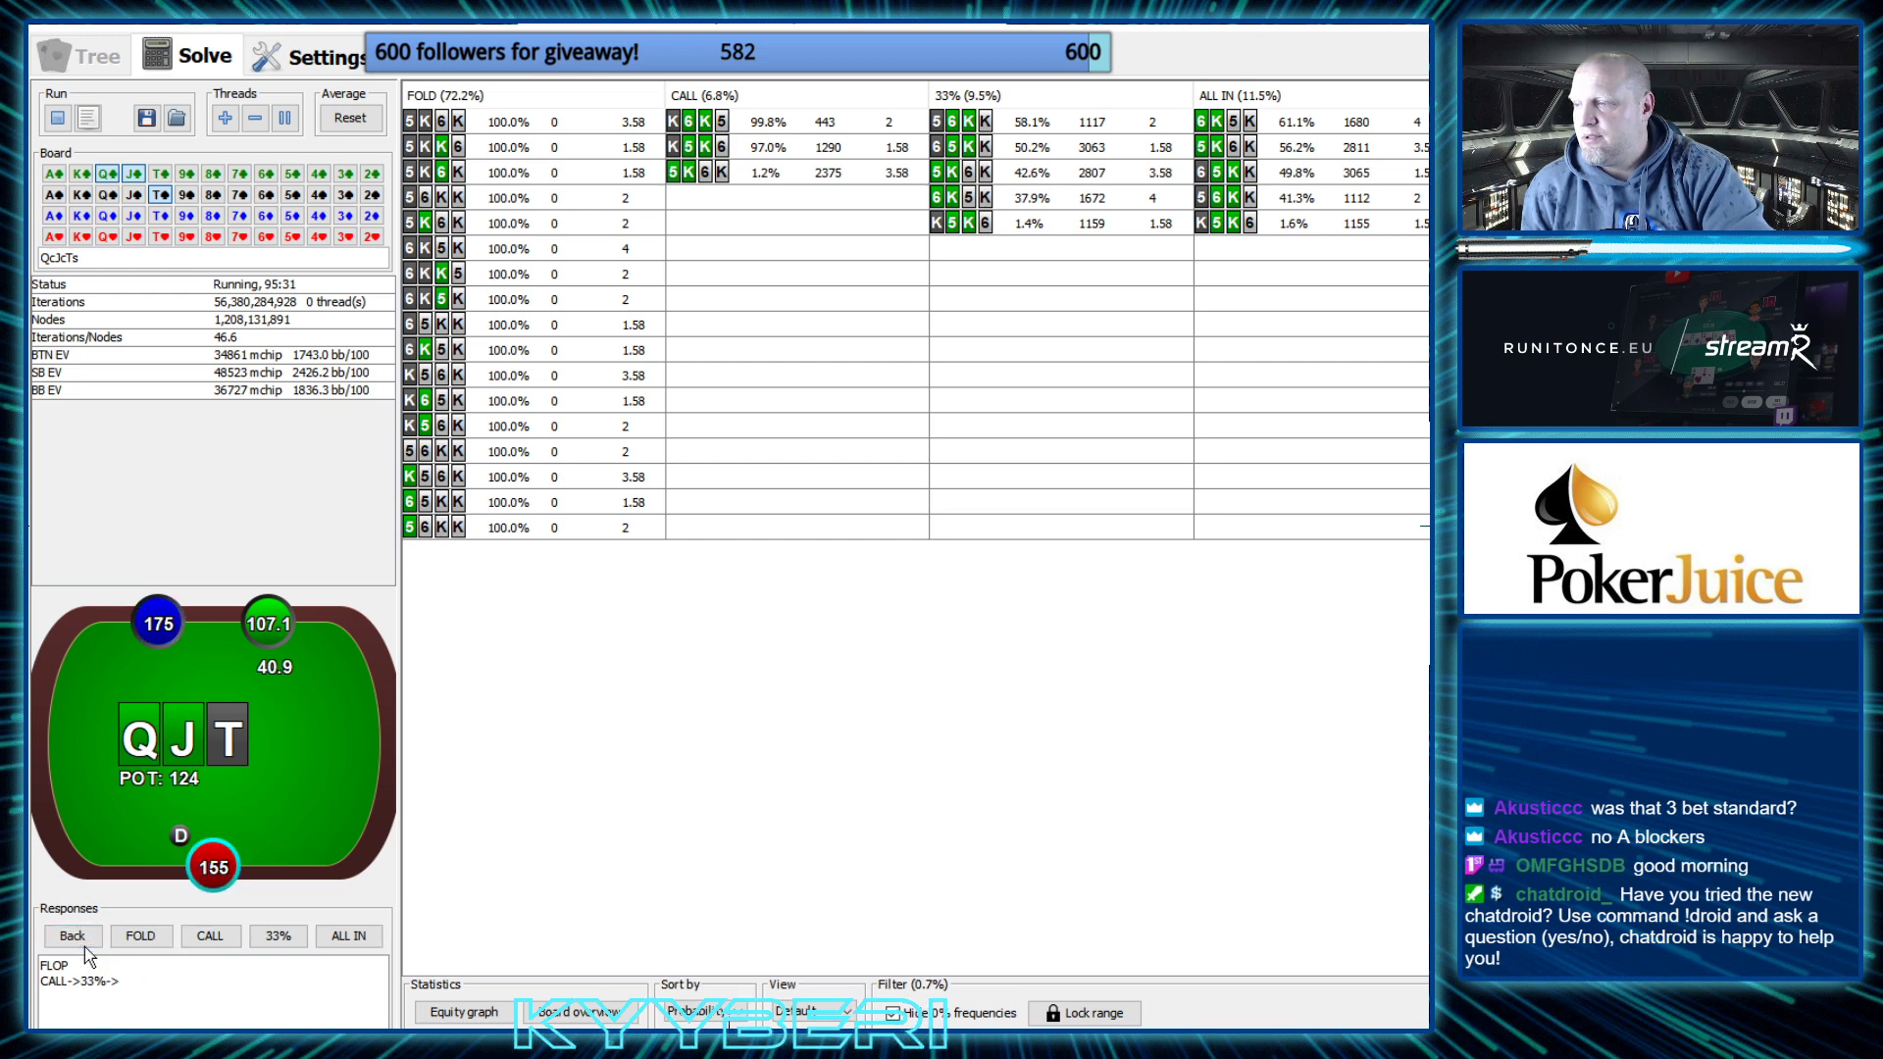
click(90, 939)
click(145, 937)
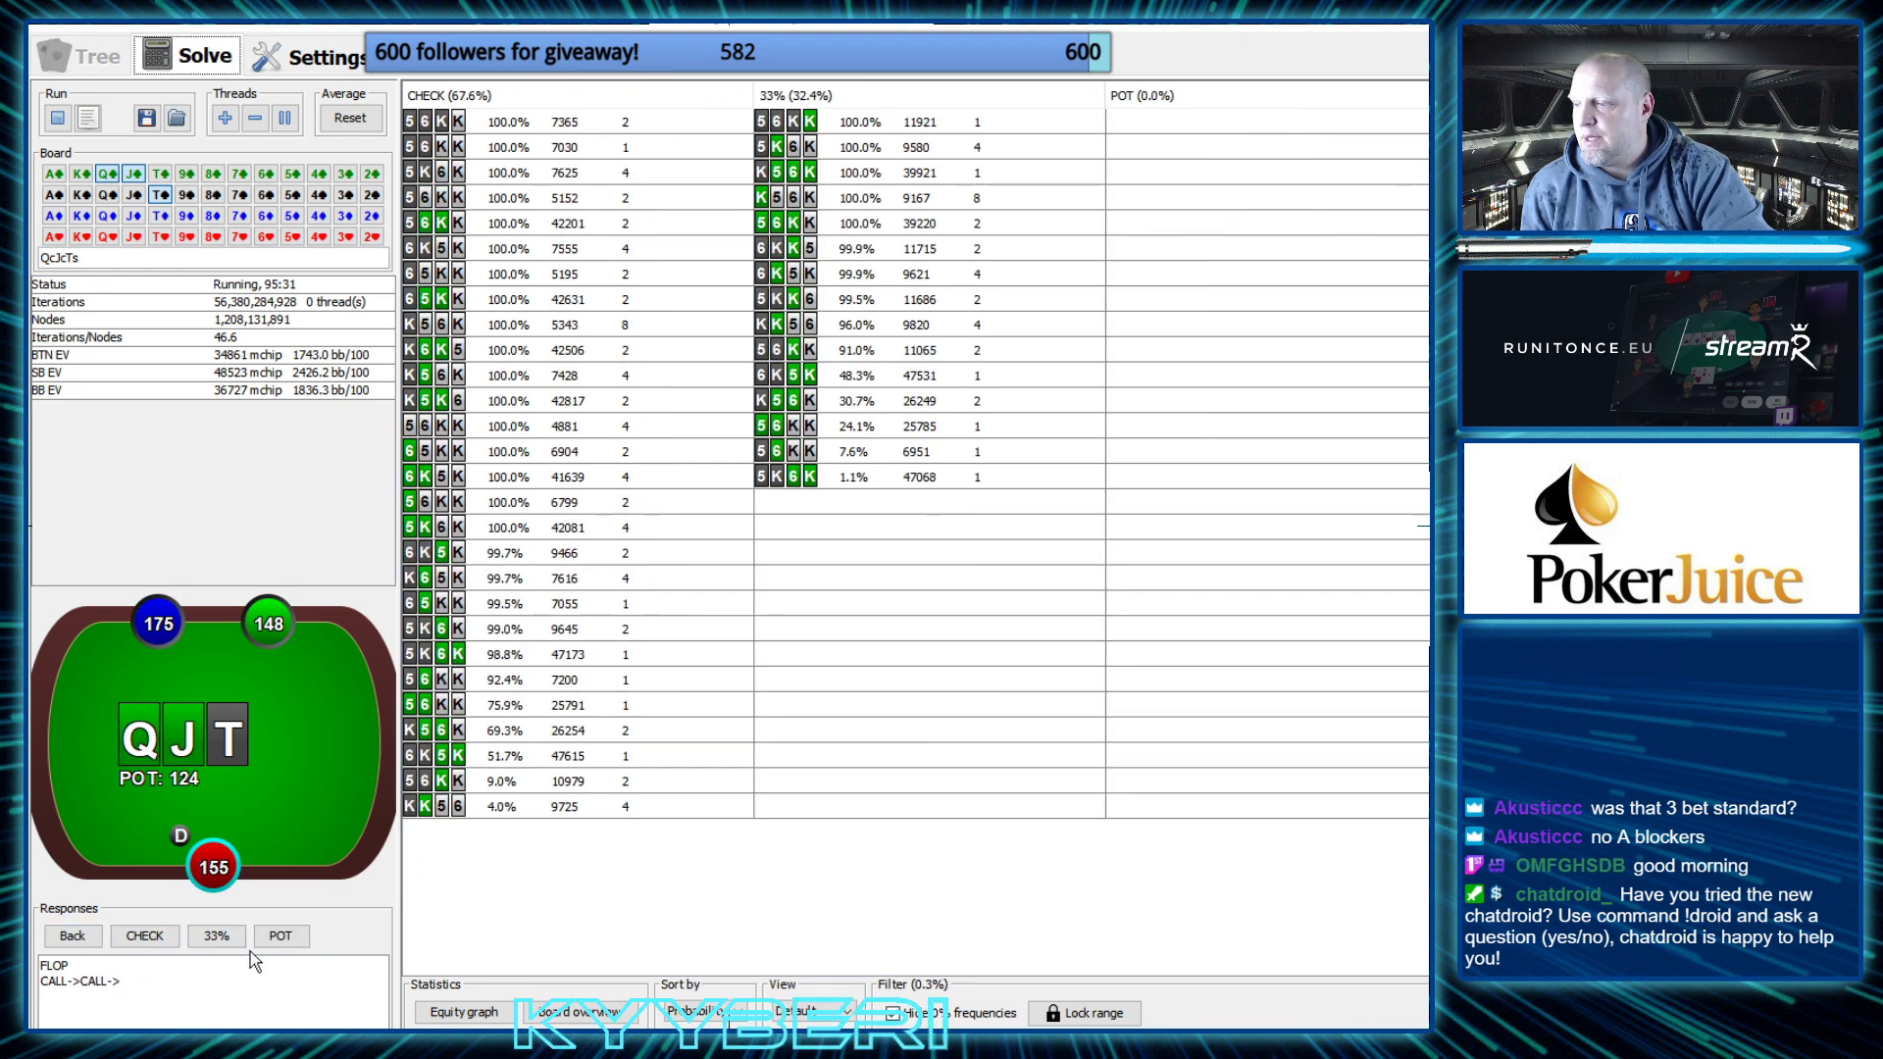
click(217, 936)
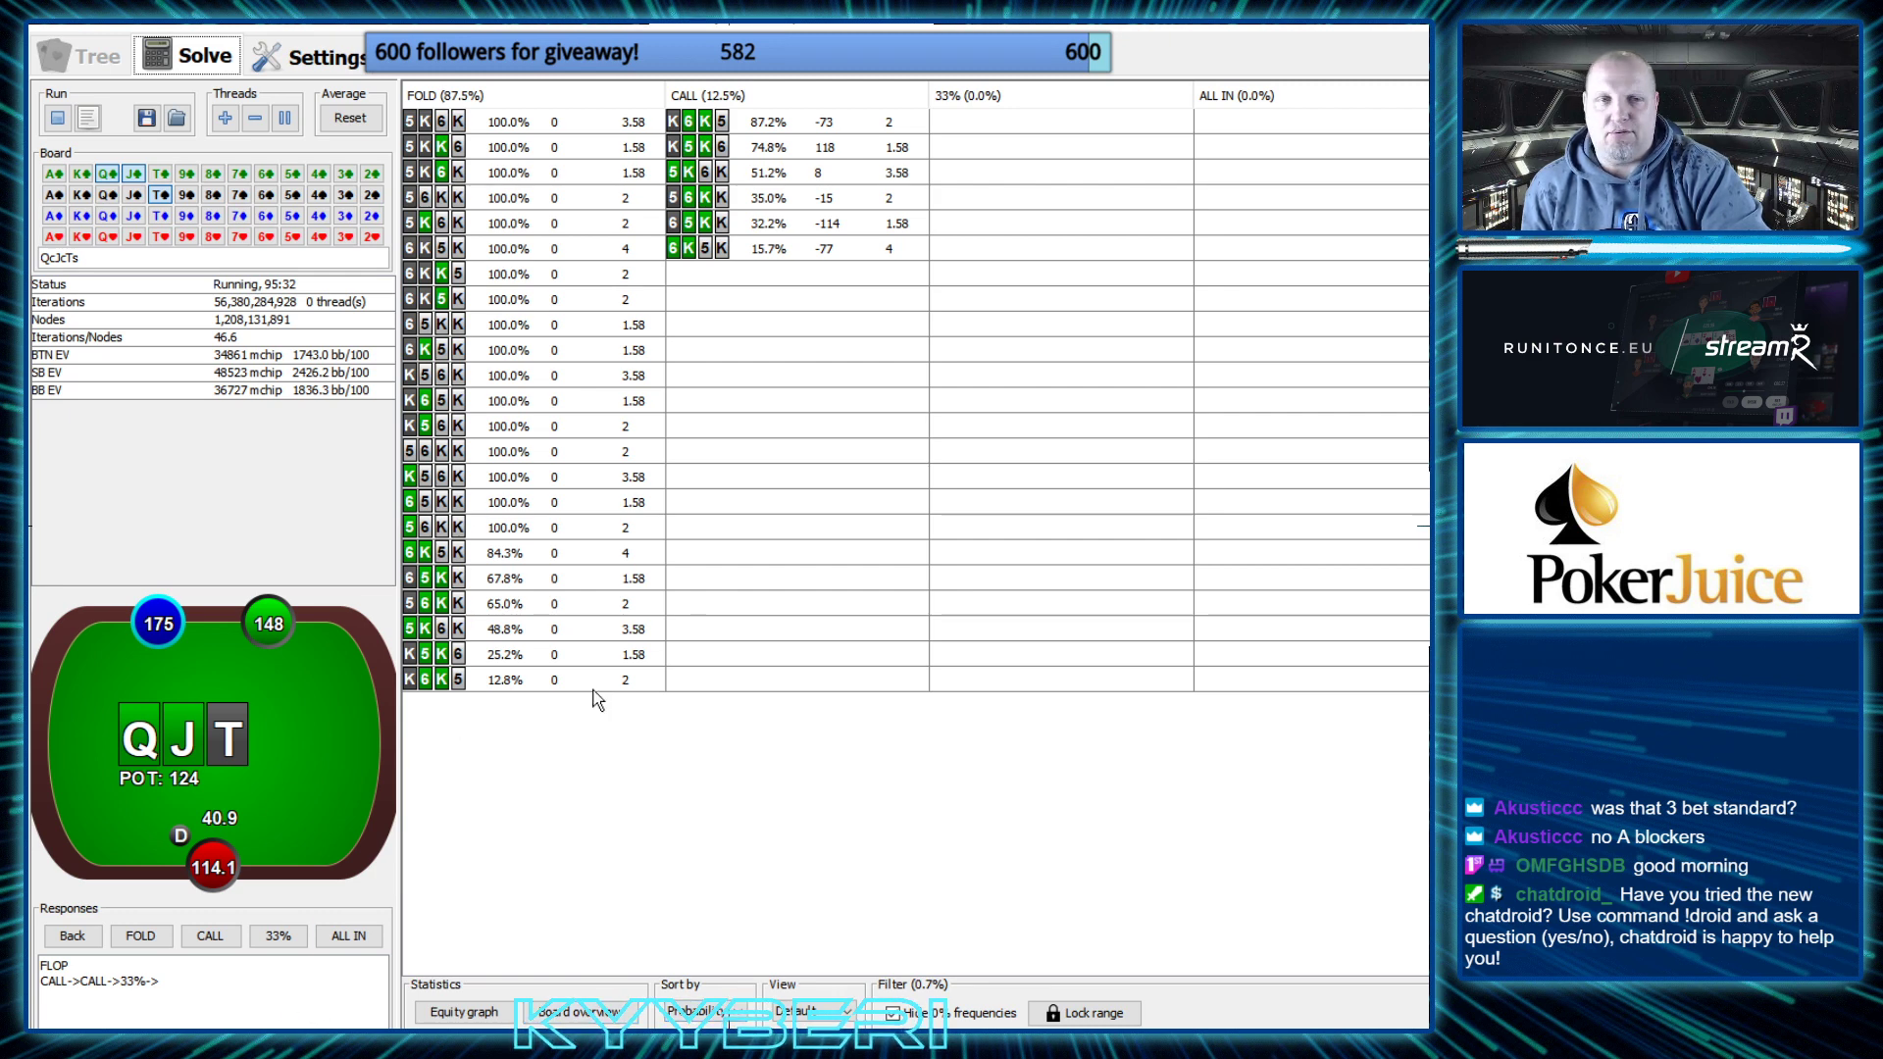
View the small blind's response after calling the 33% bet and facing all-ins from the big blind and button
click(209, 937)
click(276, 937)
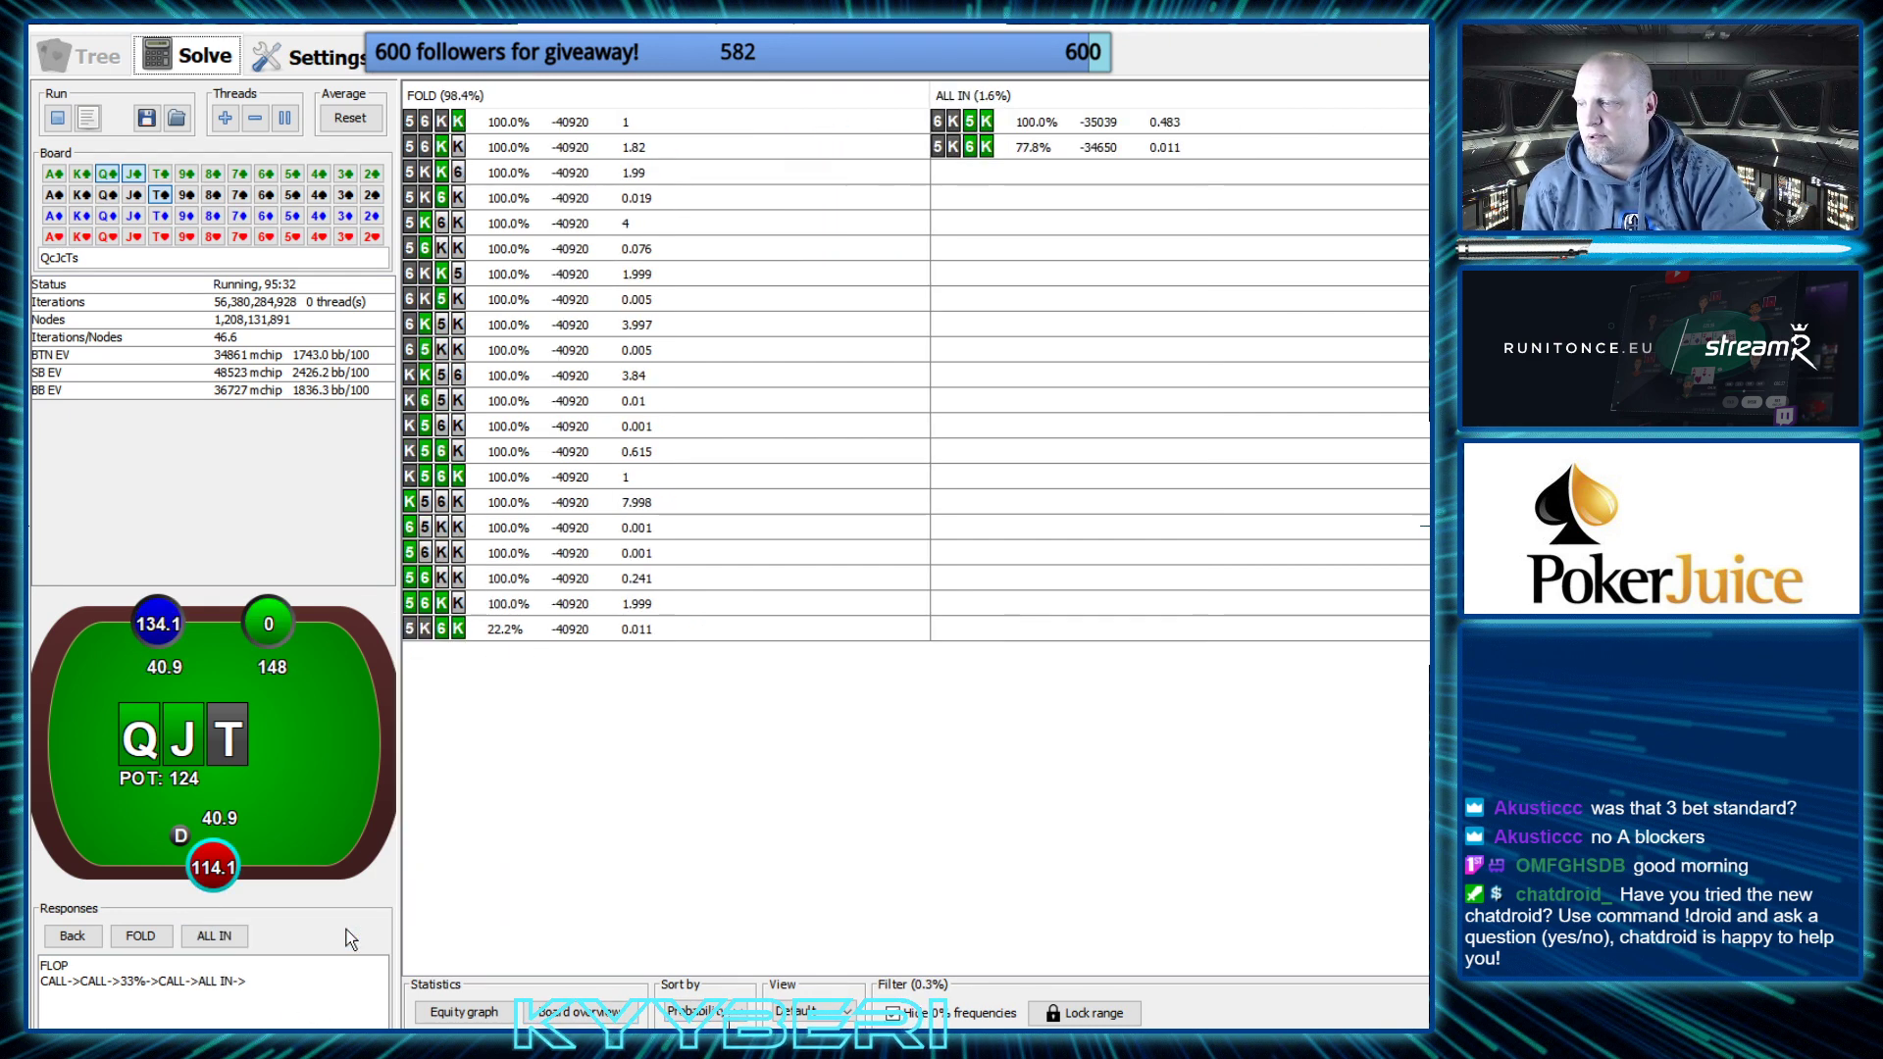
click(223, 938)
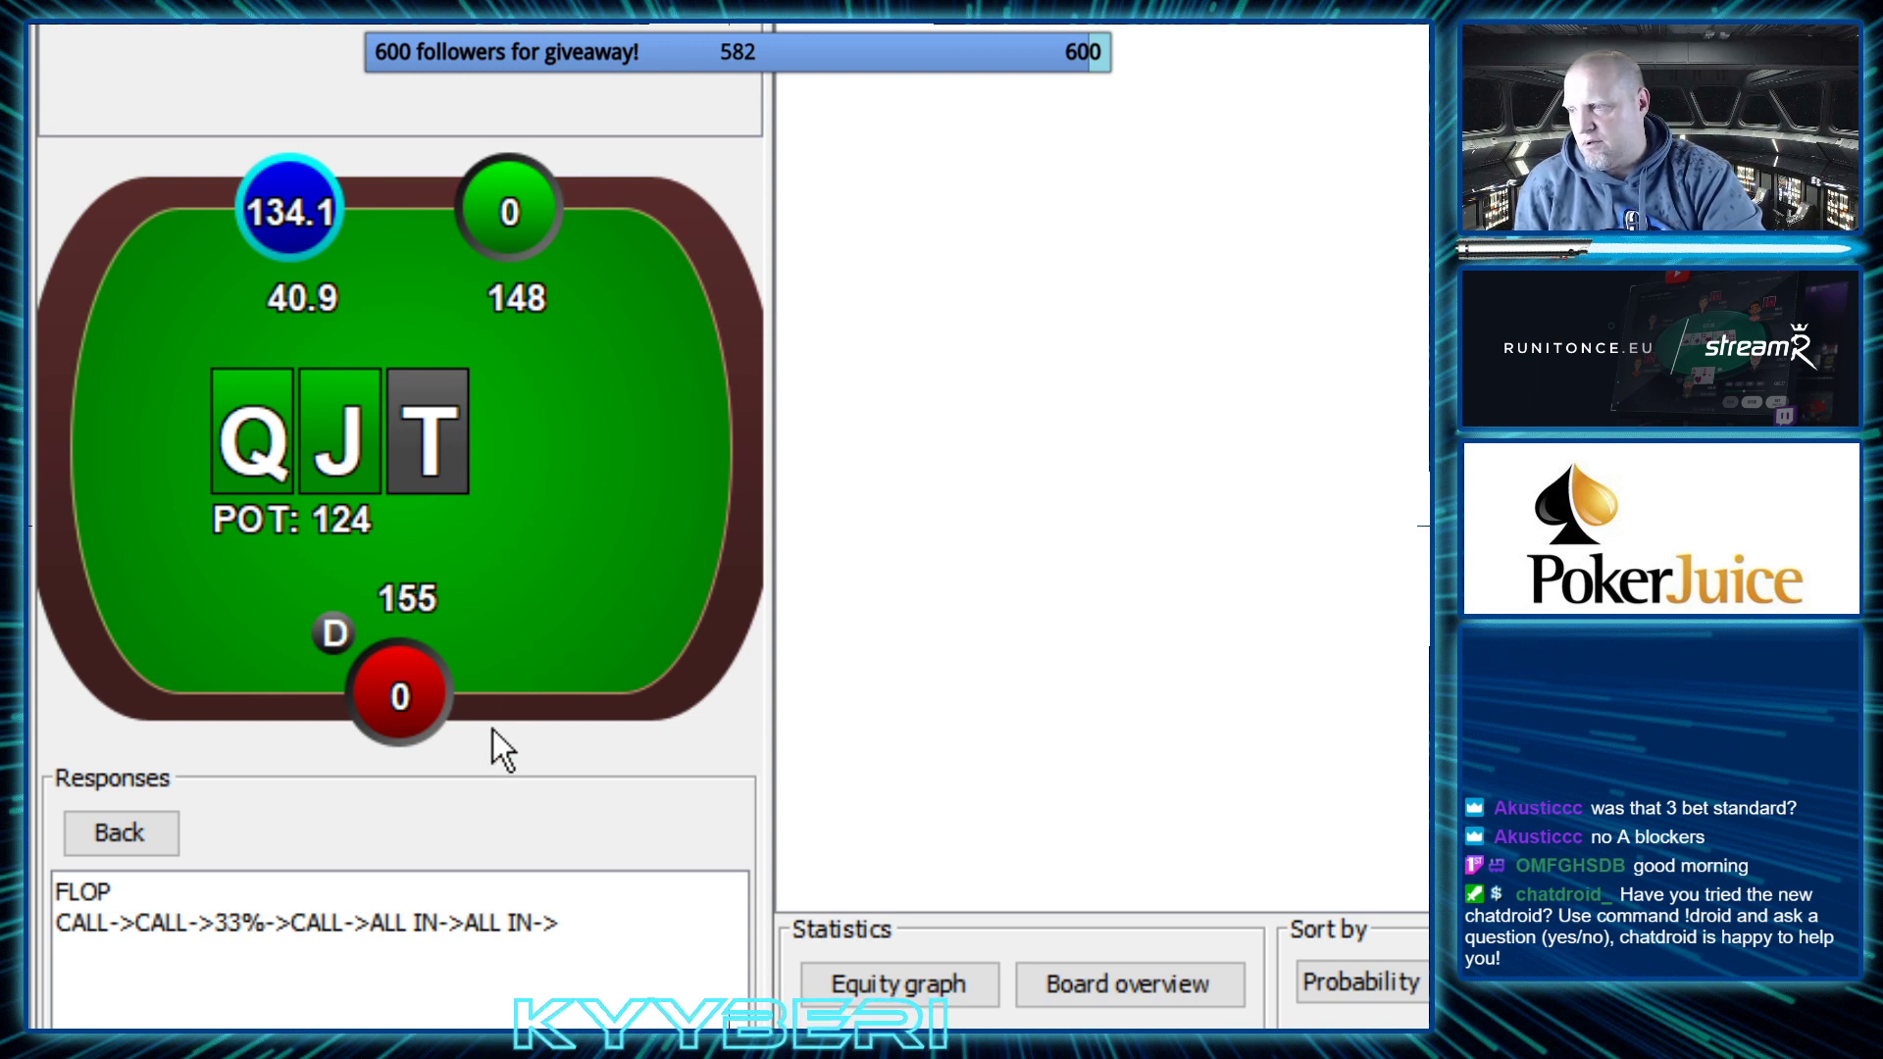
key(ctrl+Tab)
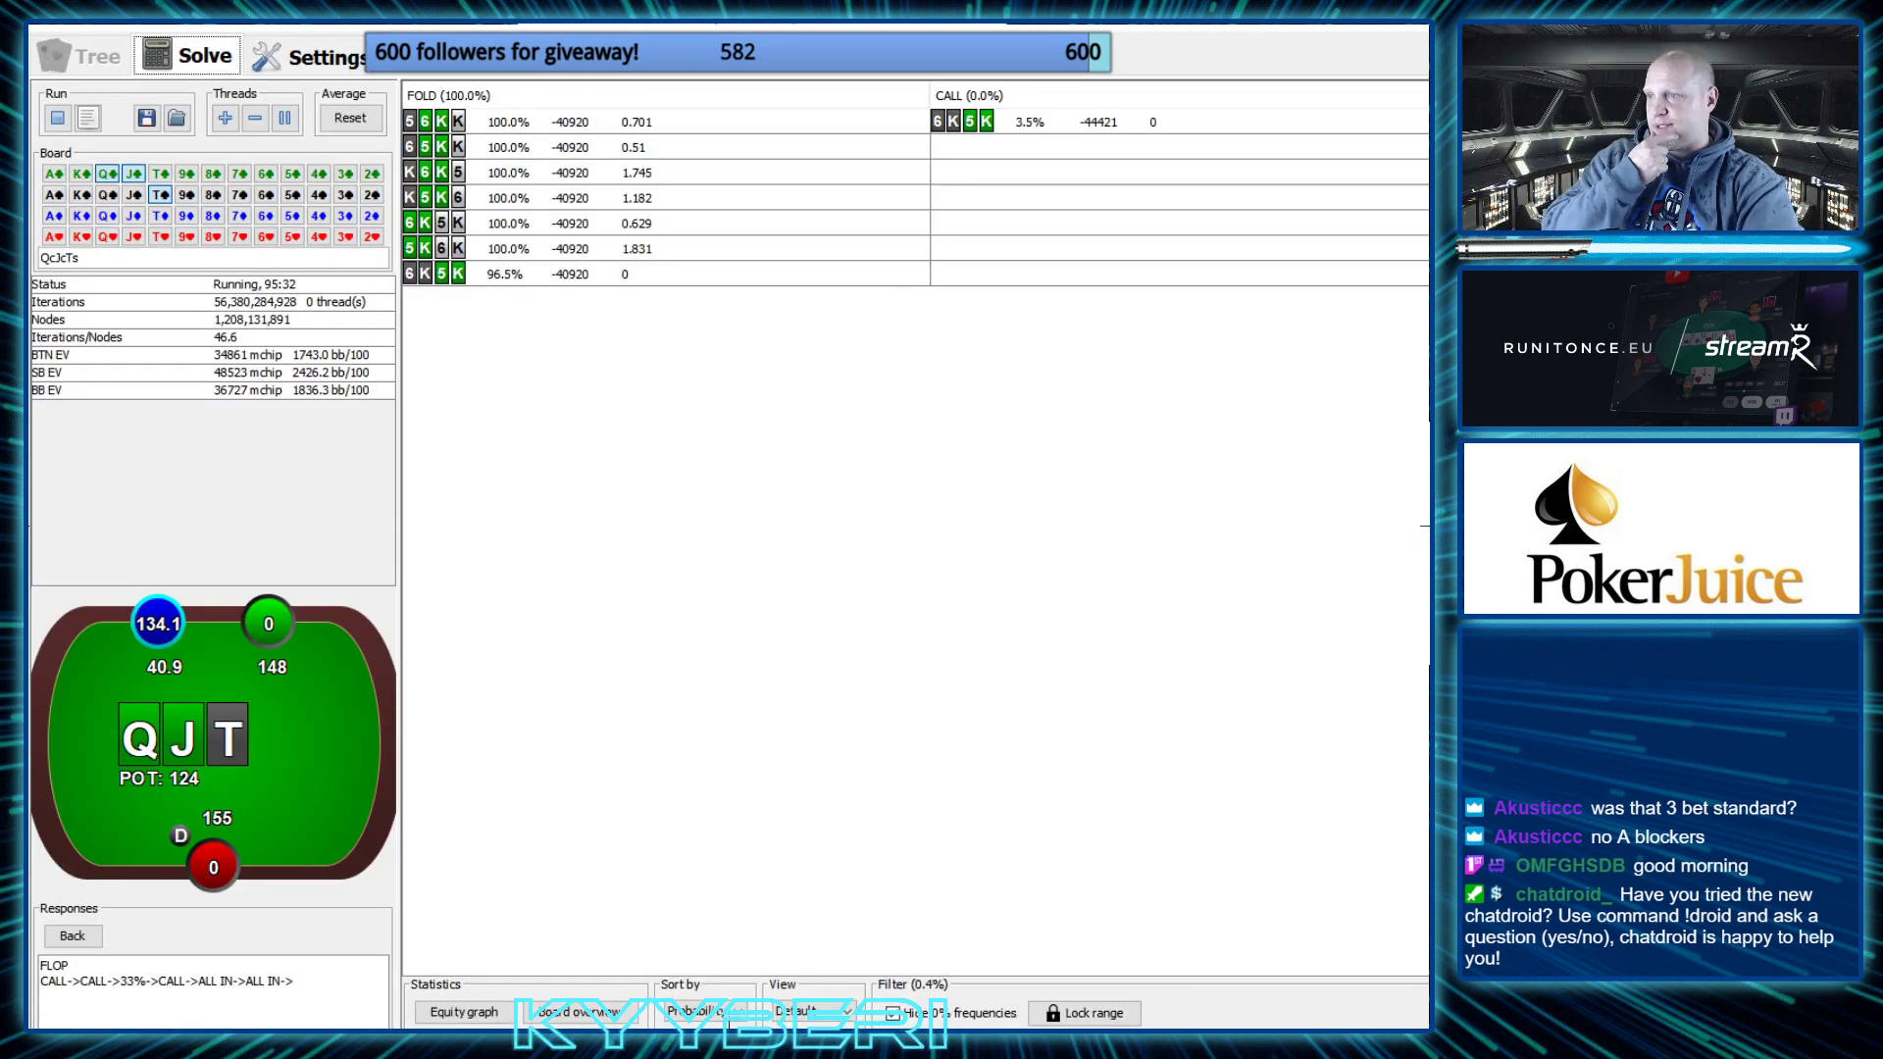
Switch to PokerJuice and check the preflop action of the KK65 hand in the hand replayer
key(alt+Tab)
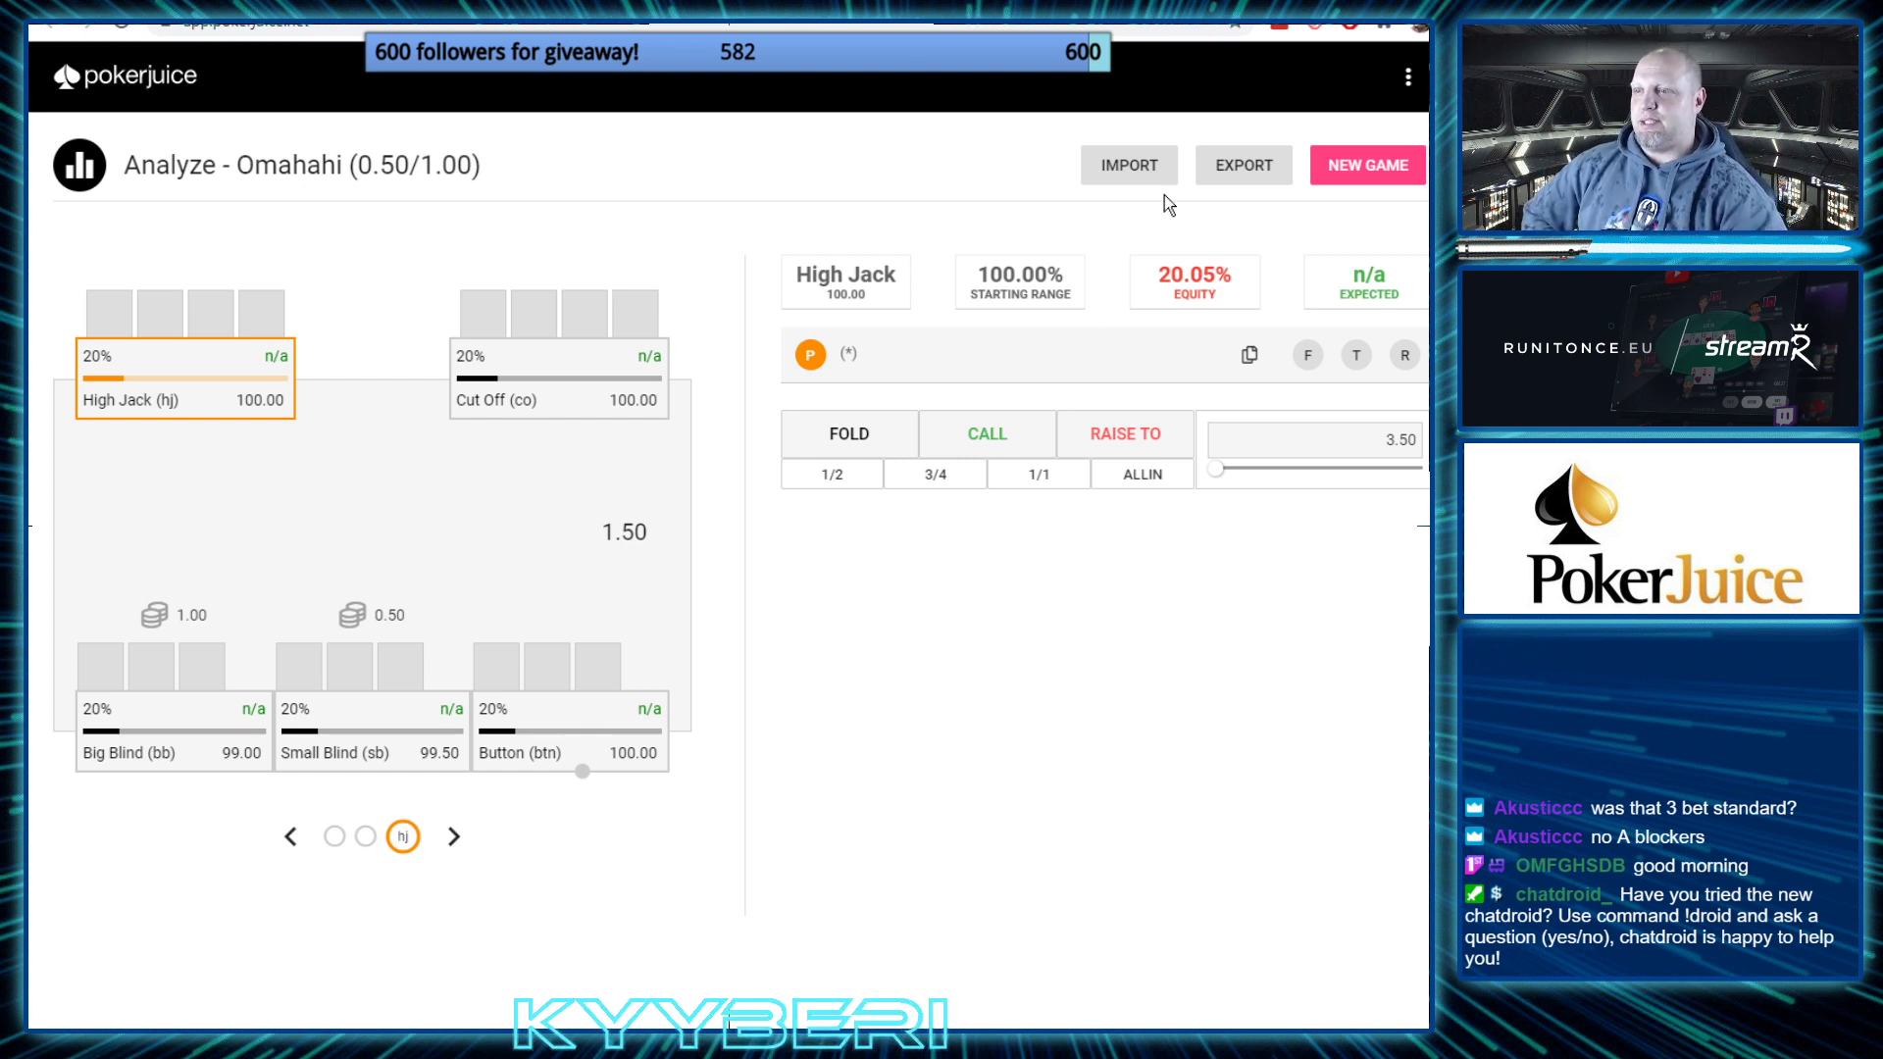
key(alt+Tab)
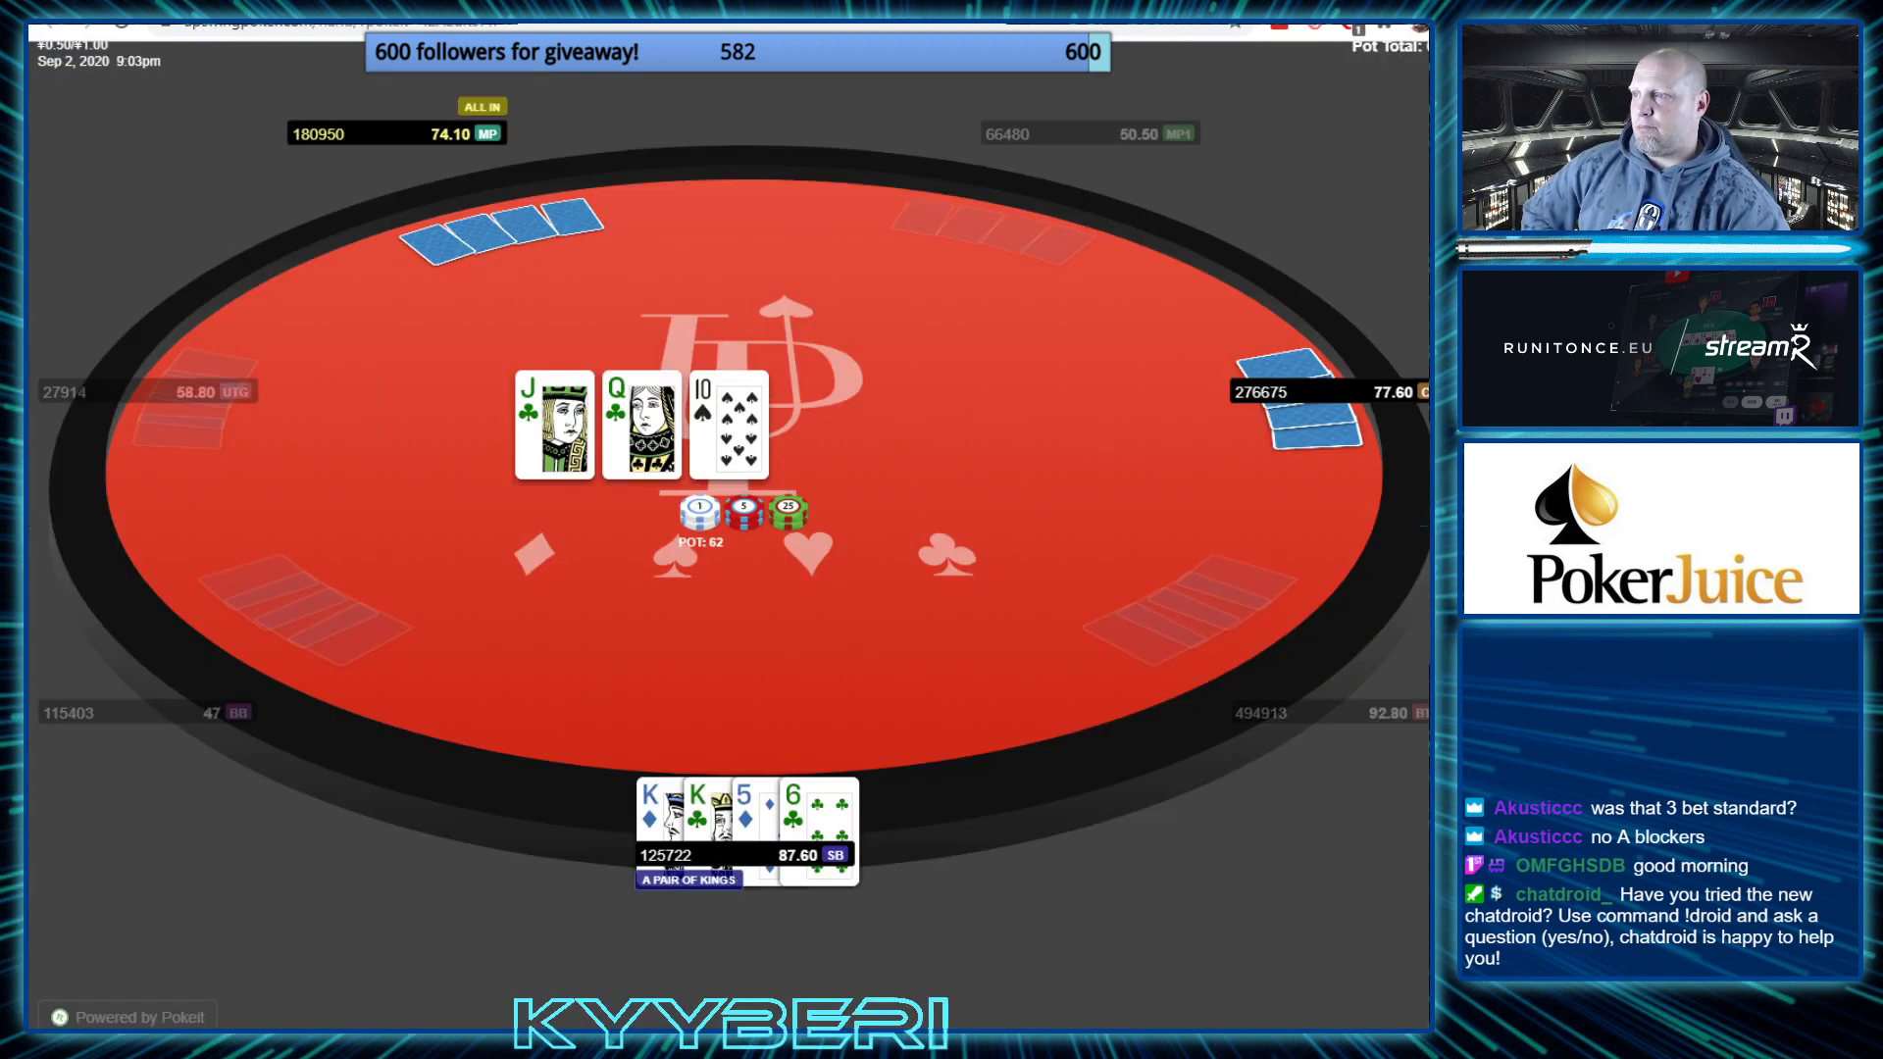
key(alt+Tab)
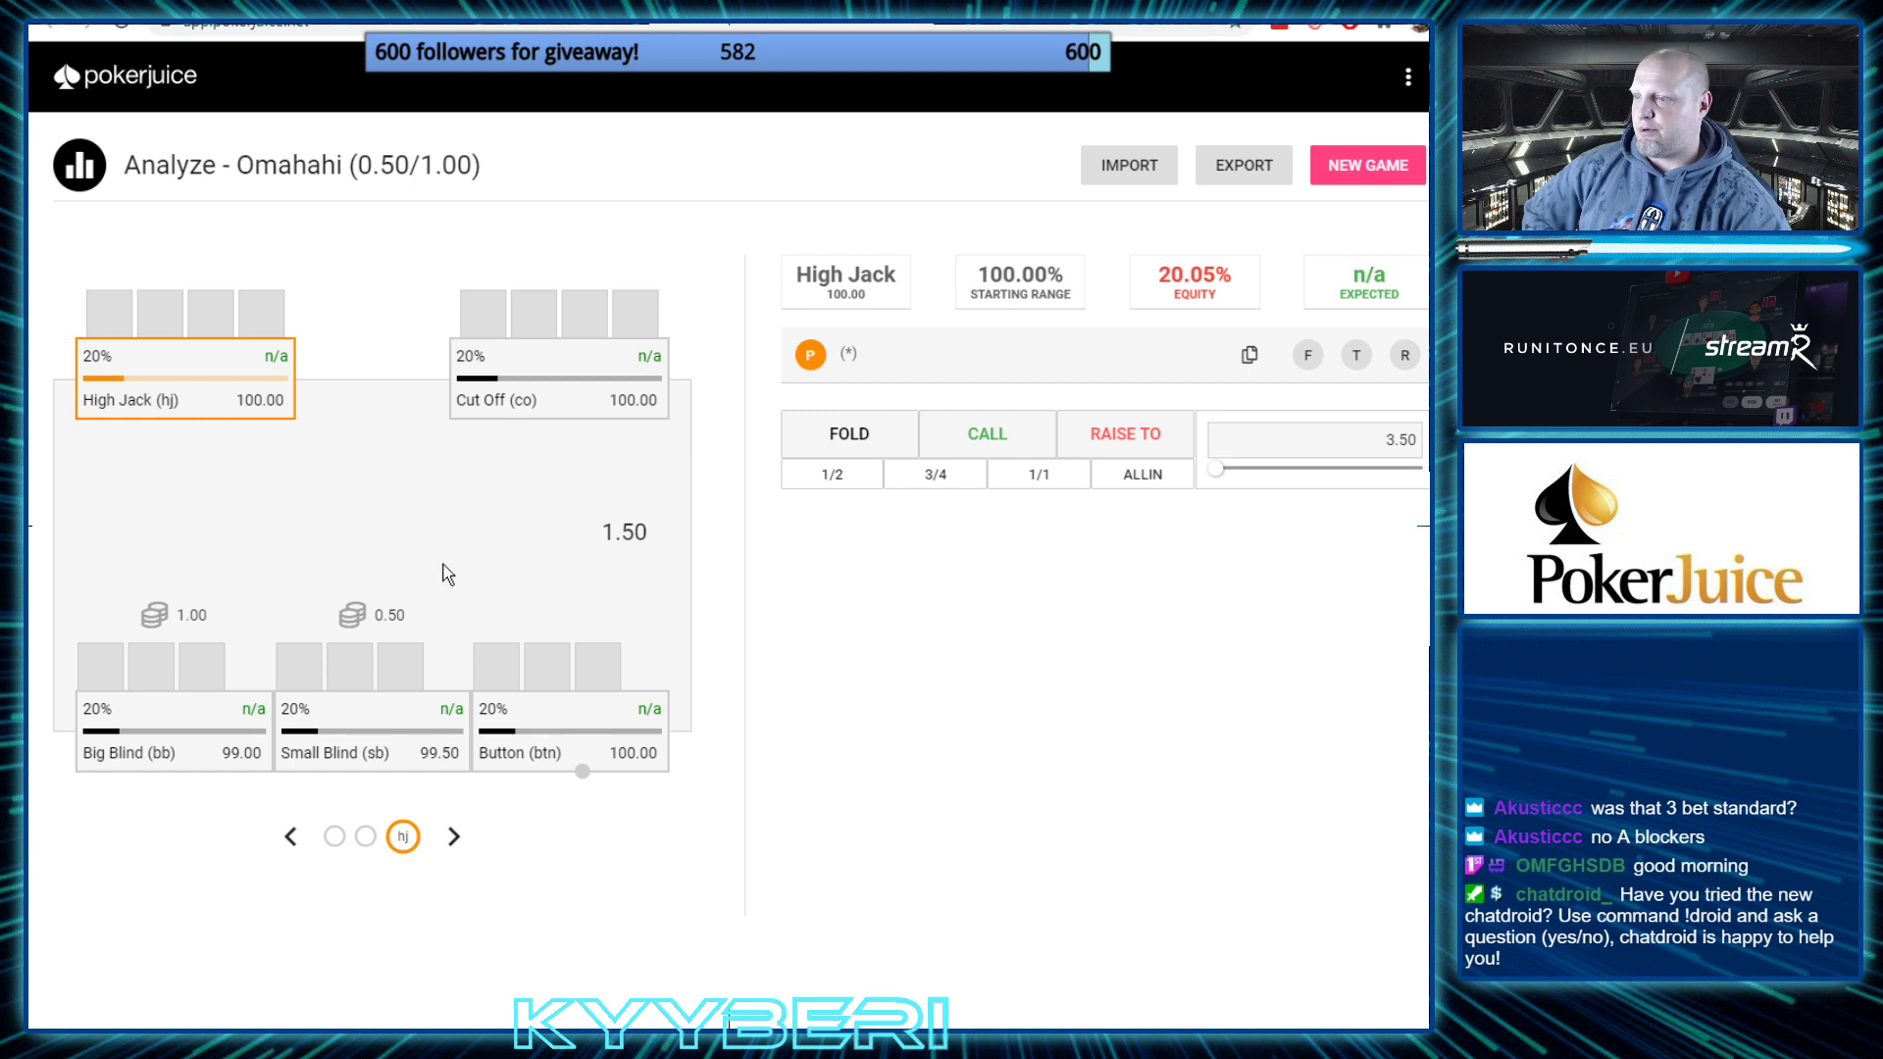
right_click(364, 724)
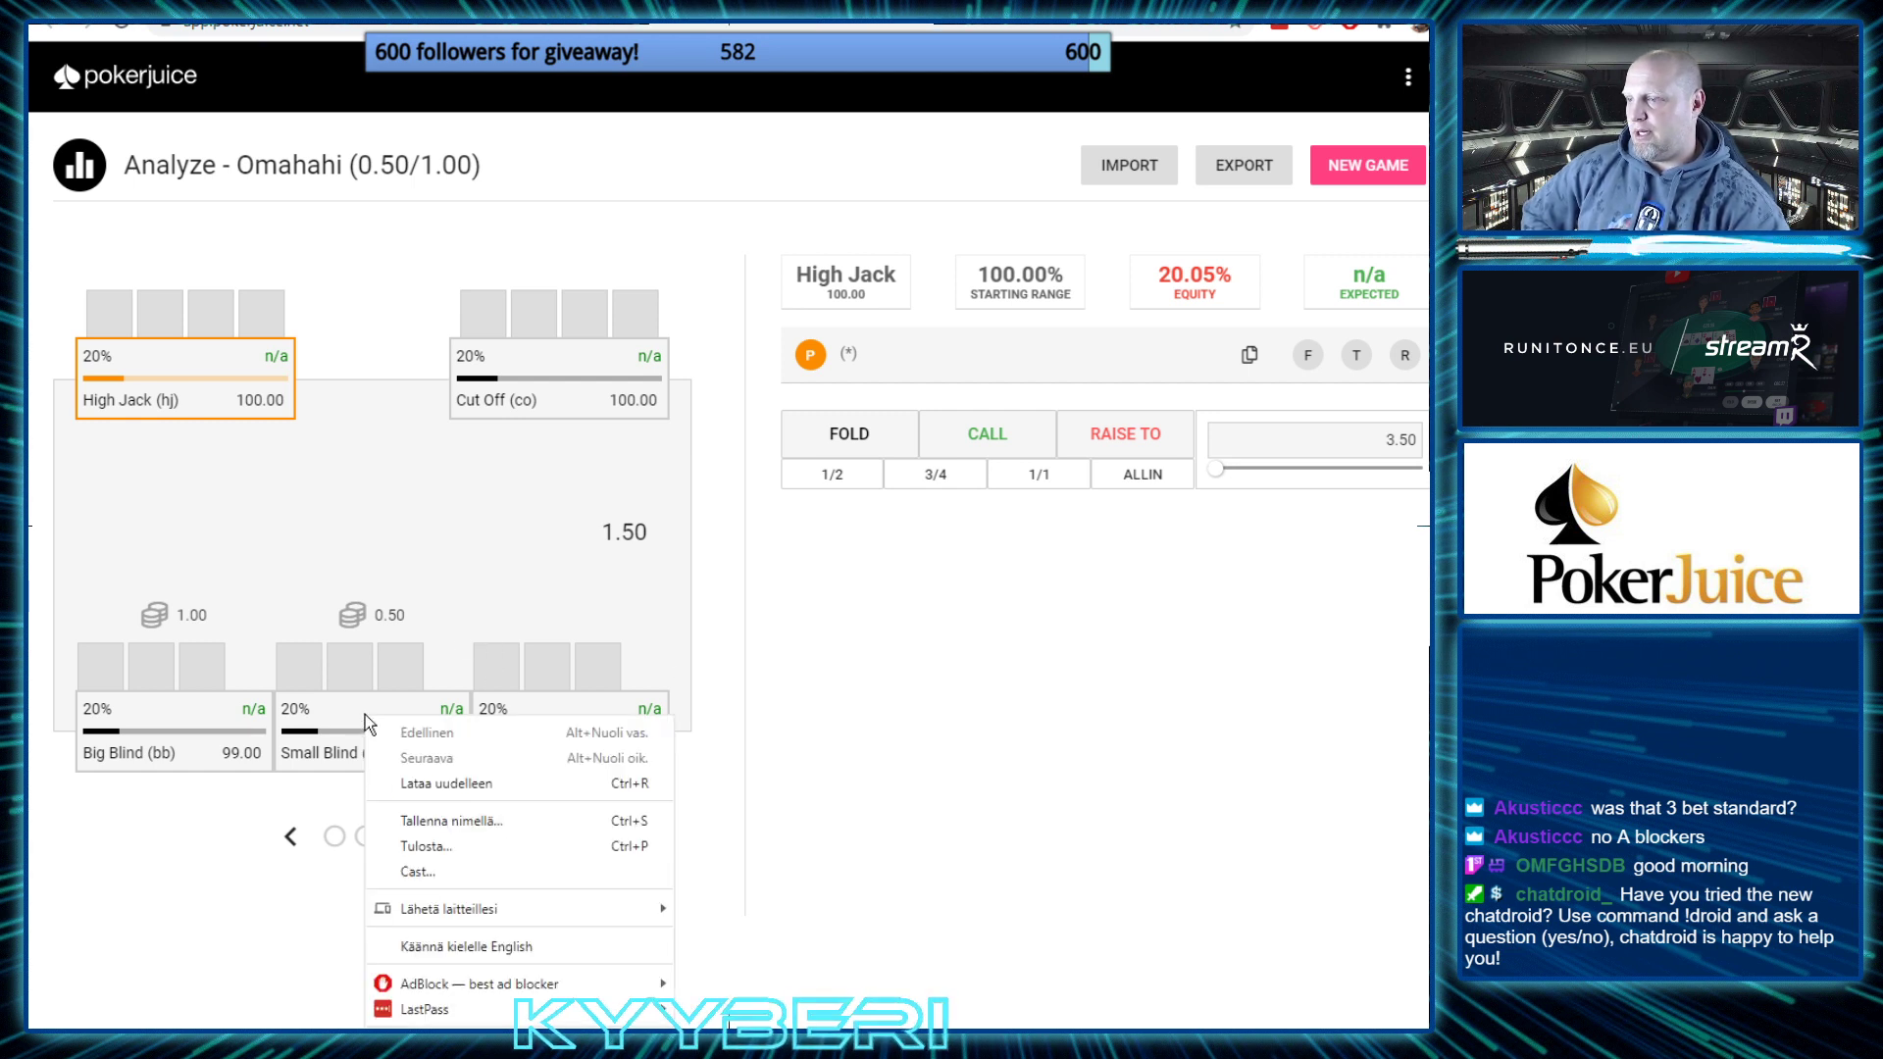
key(Escape)
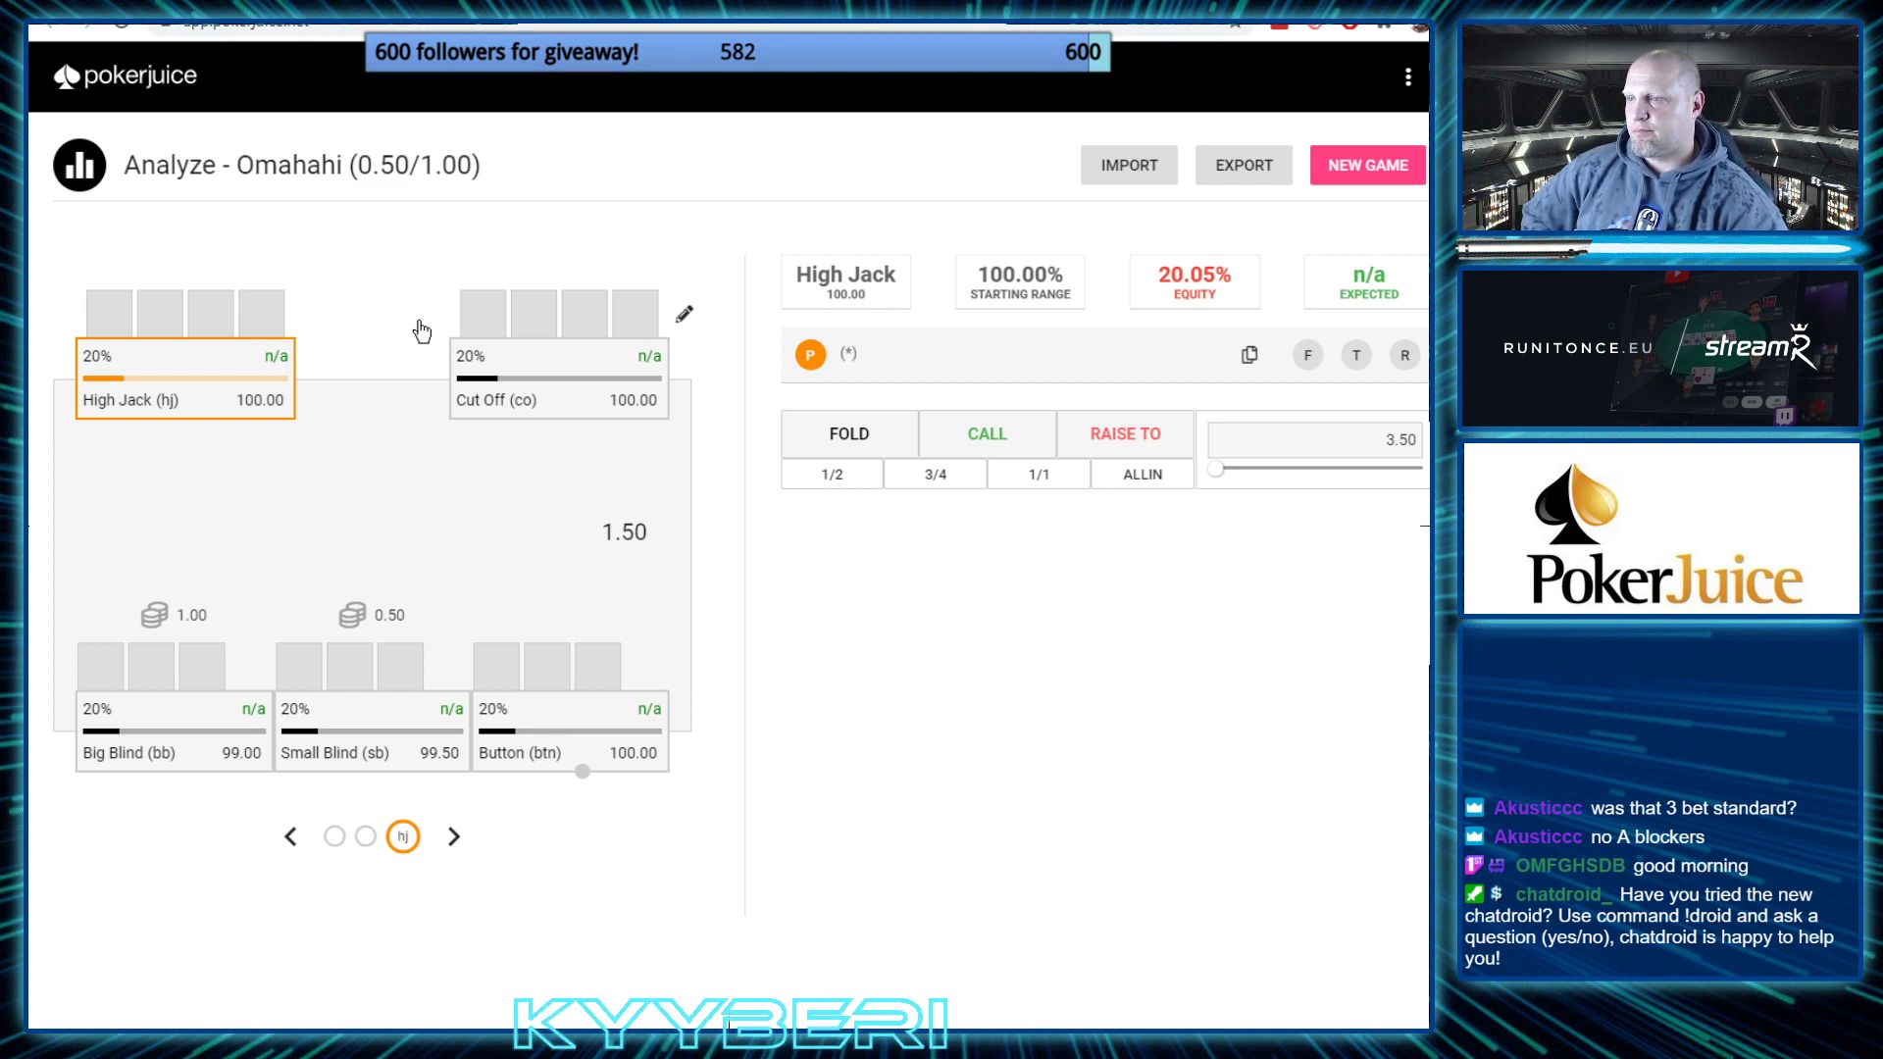
Enter the opening preflop action: high jack calls 1.00, cut off raises to 4.50 and button calls
click(976, 444)
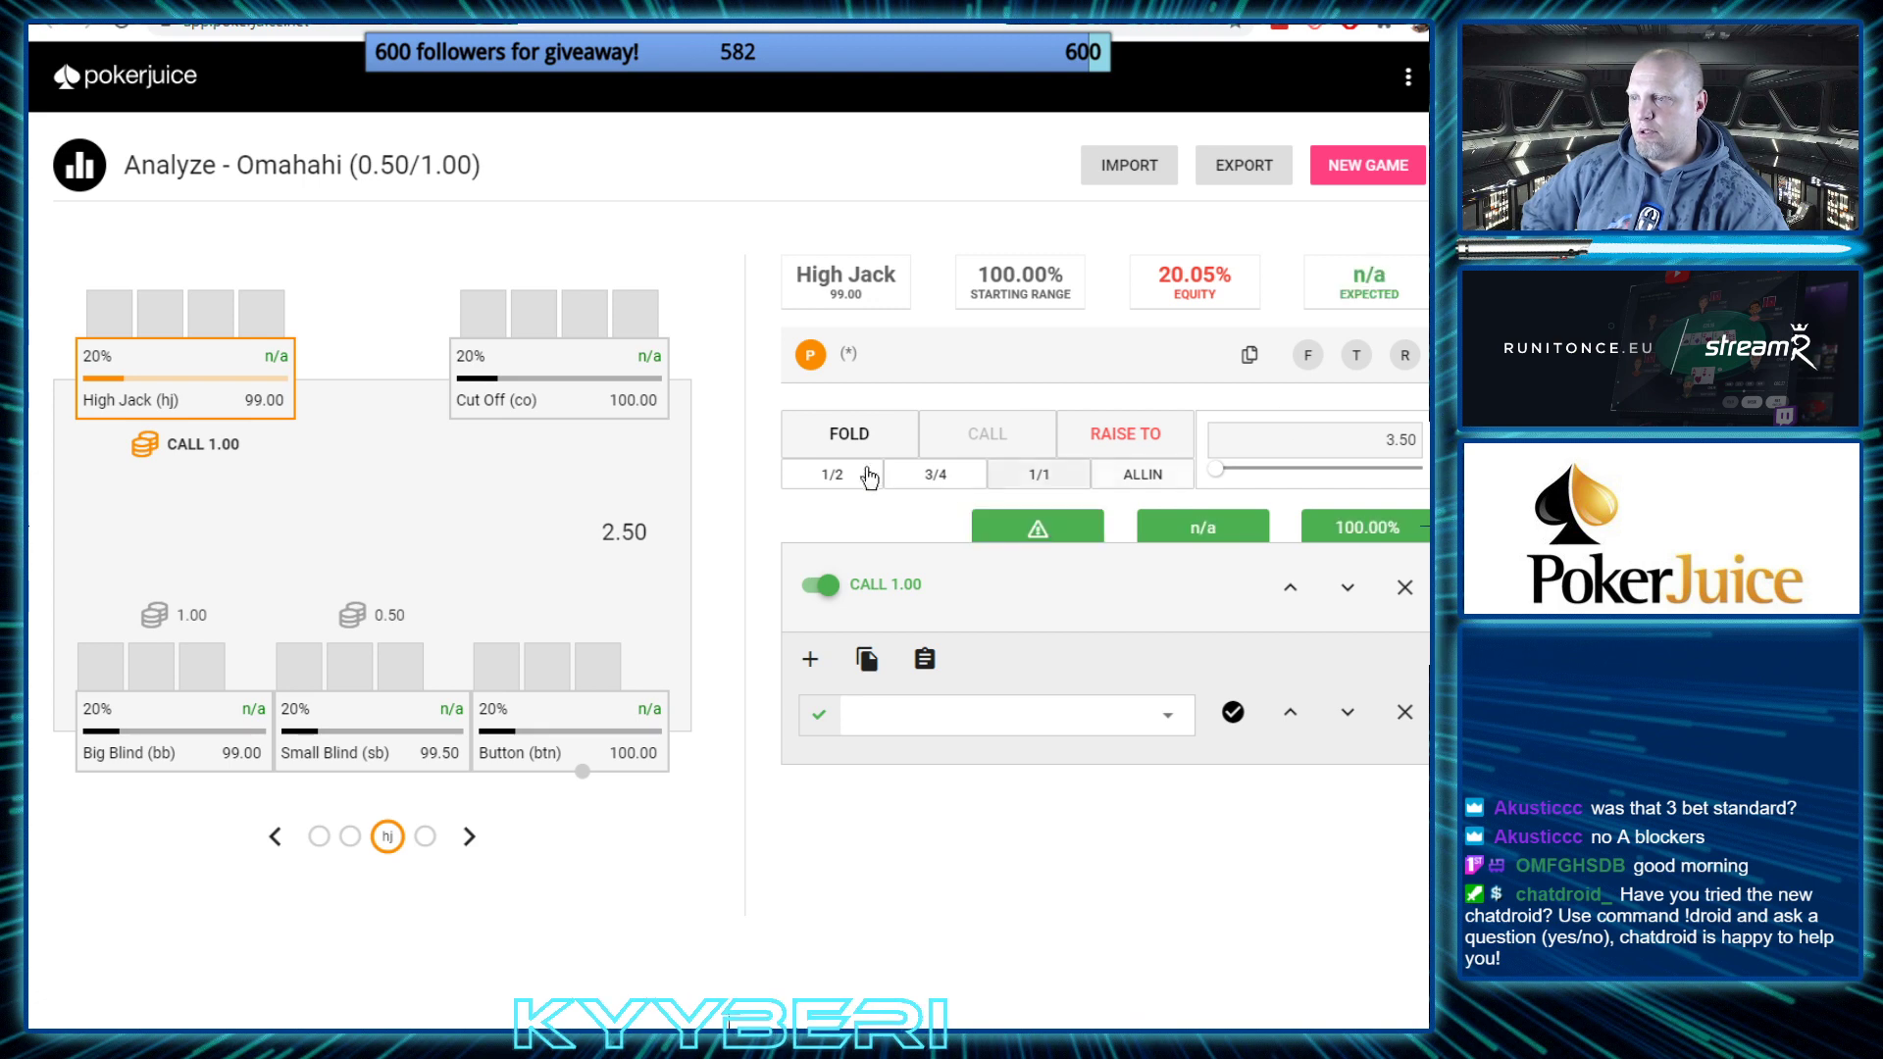
click(471, 836)
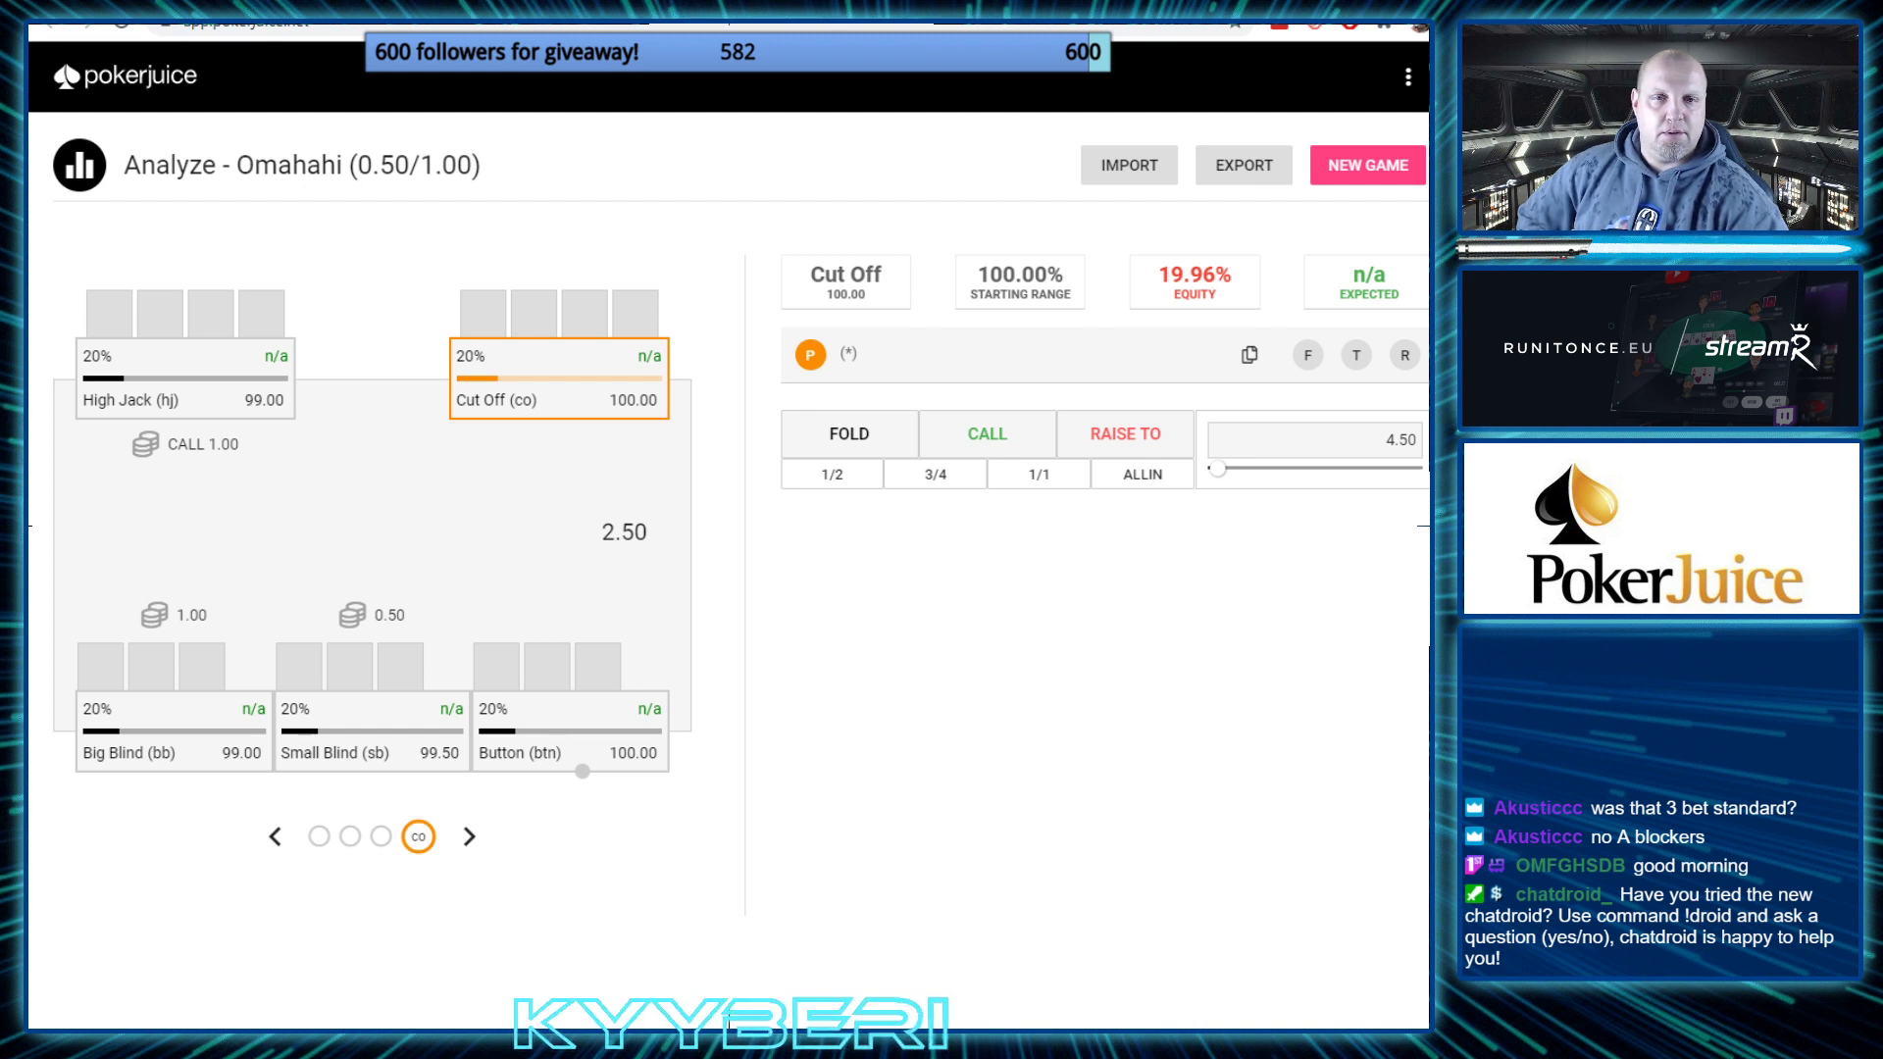
click(1101, 441)
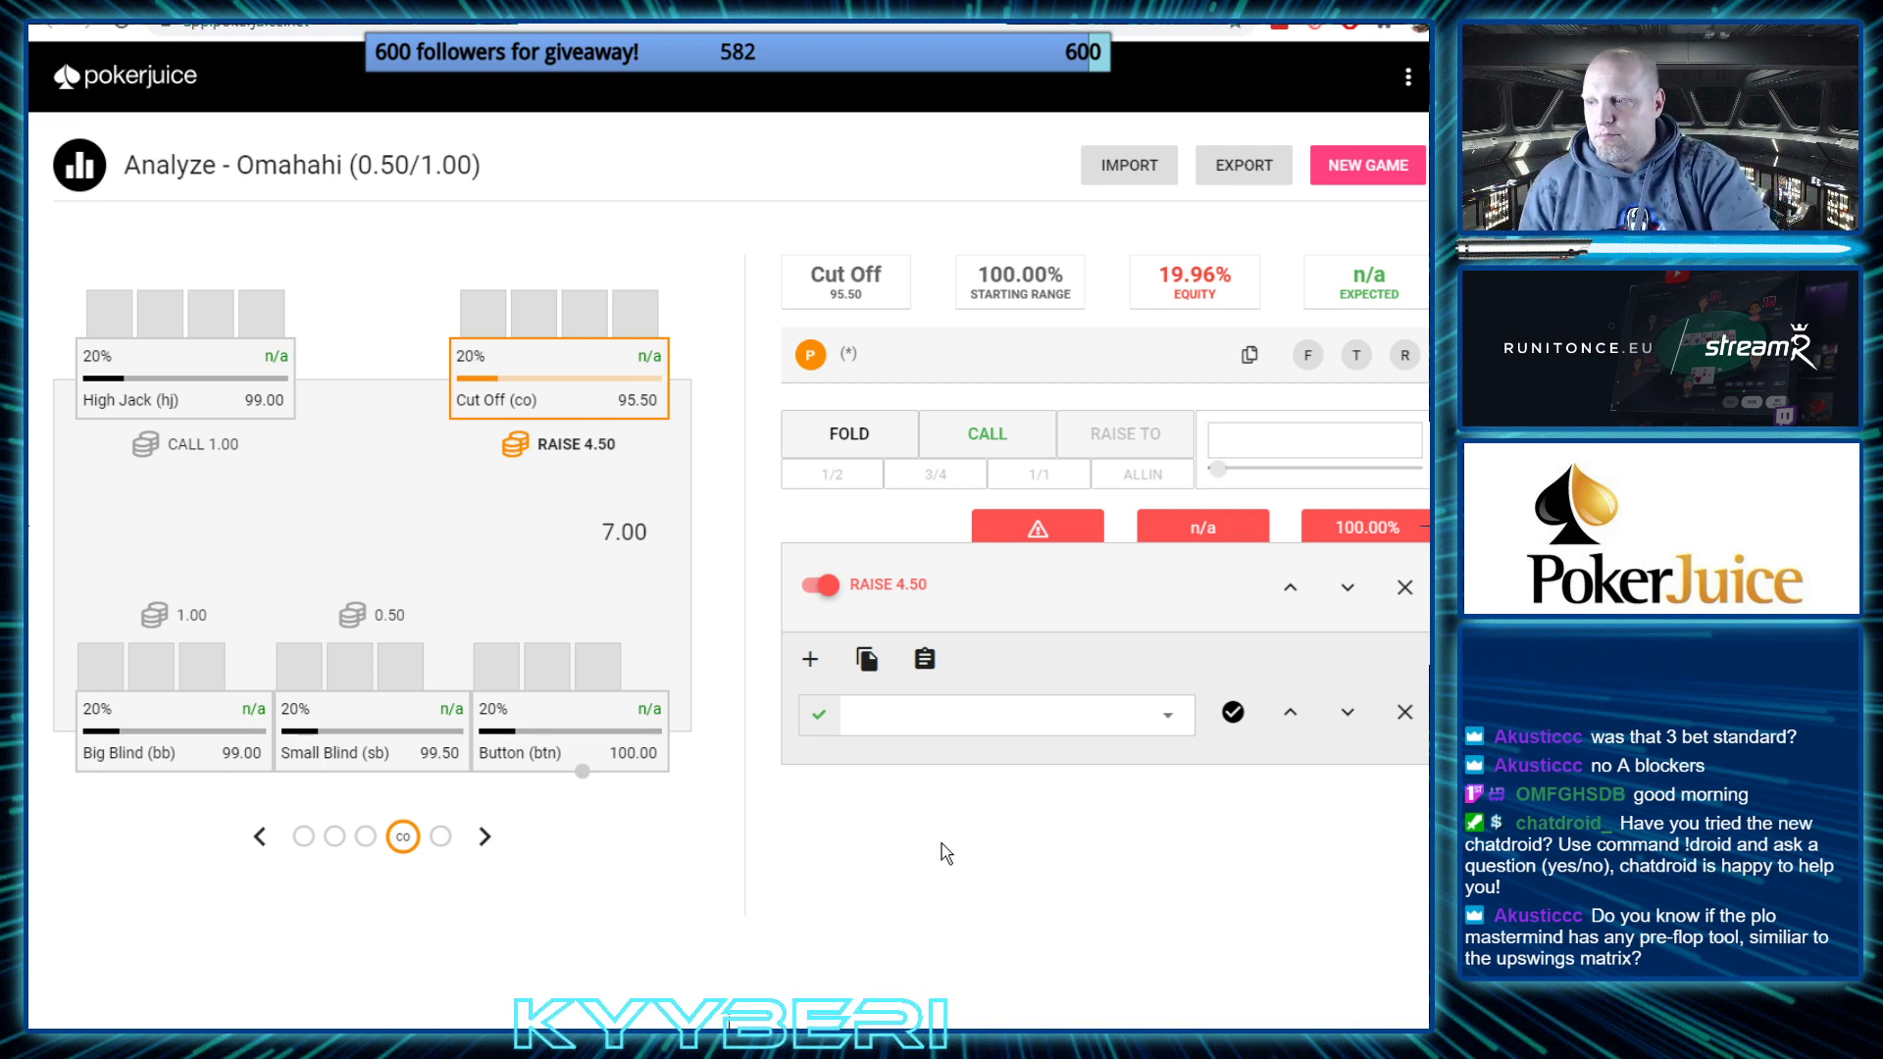
click(486, 839)
click(987, 434)
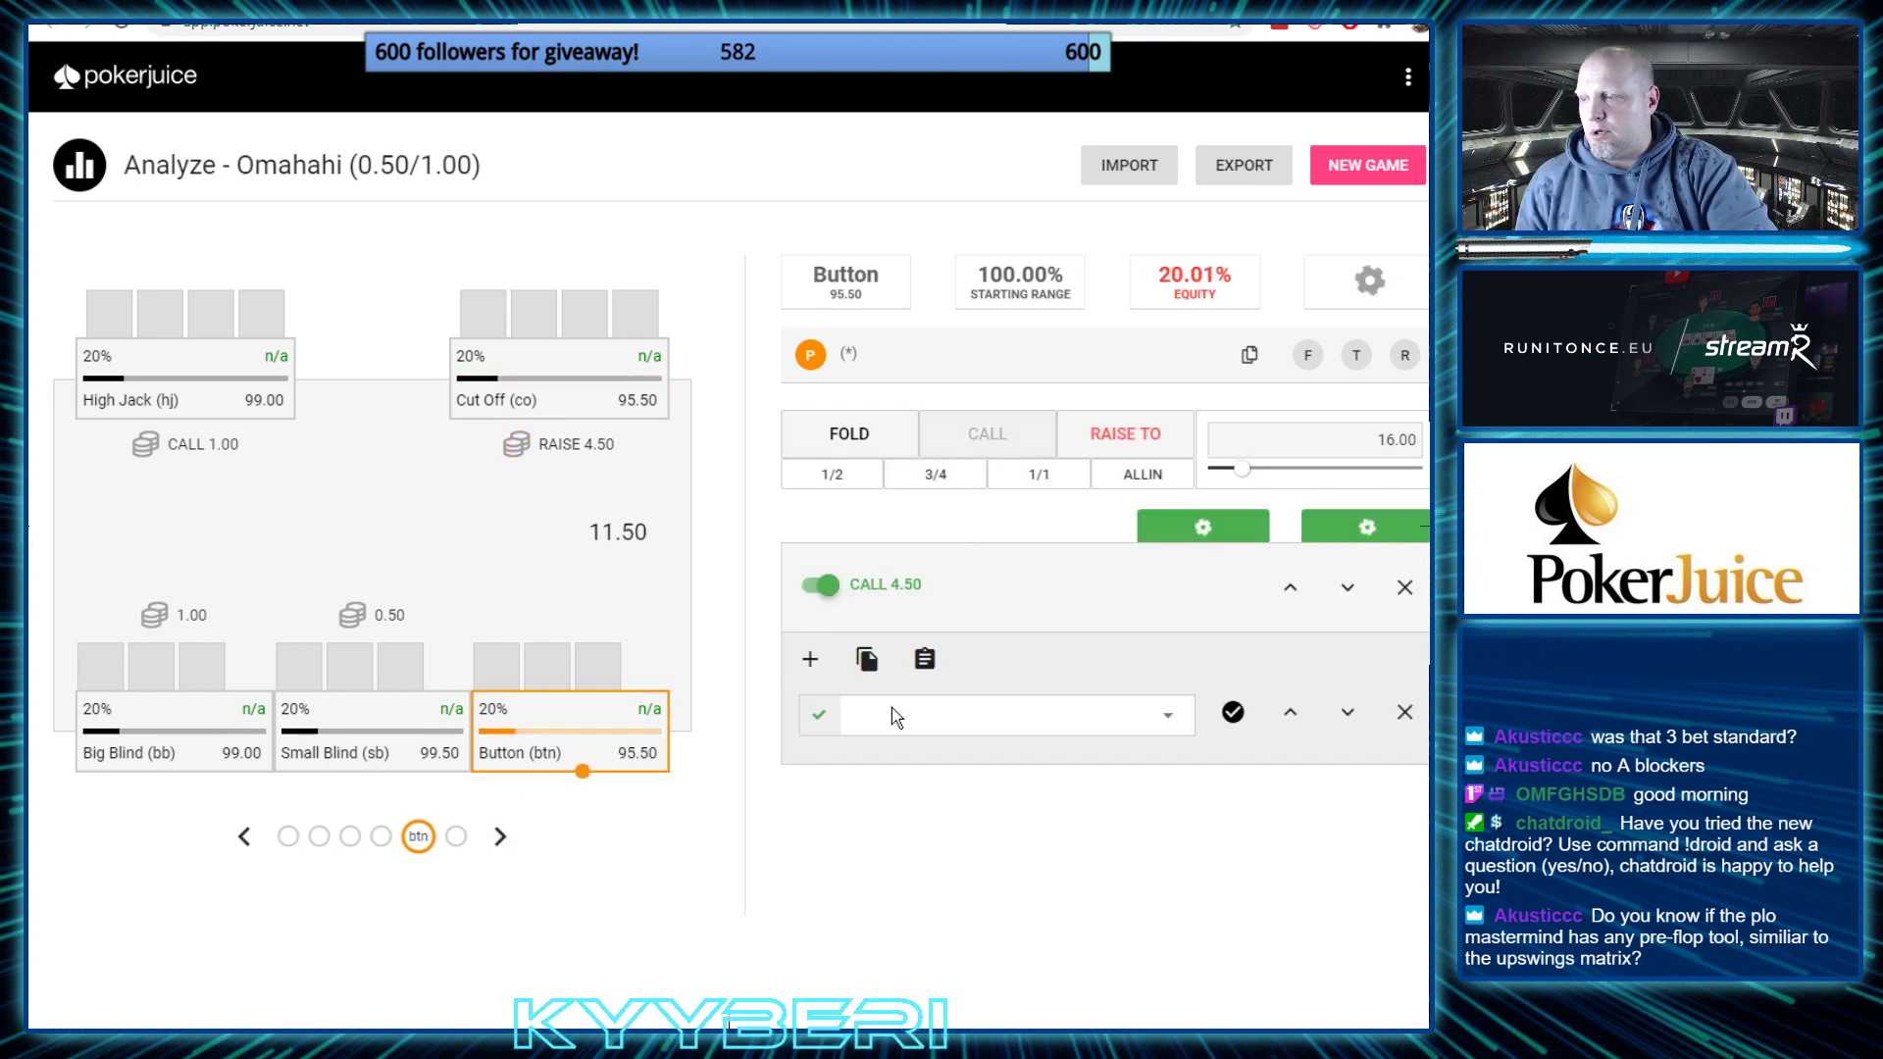
Have the small blind raise to 20.00 and fold the big blind and high jack
click(498, 837)
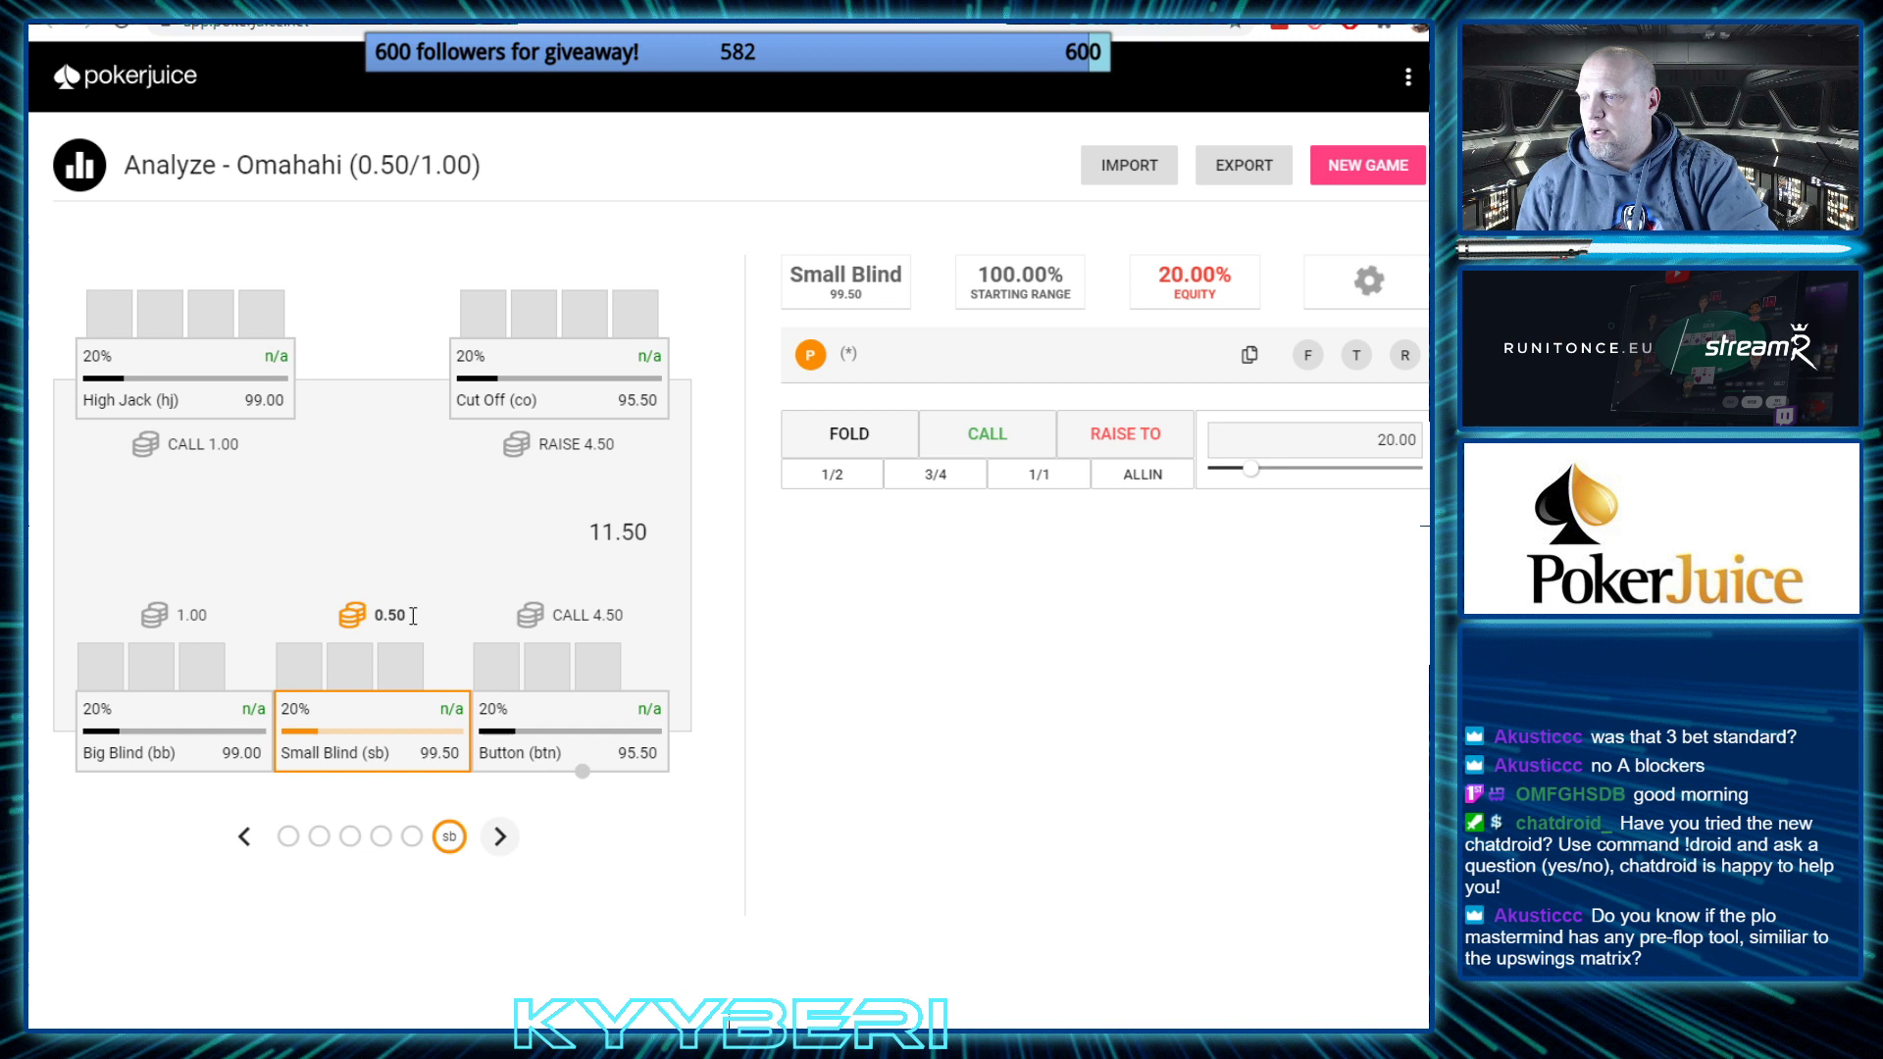
click(1128, 432)
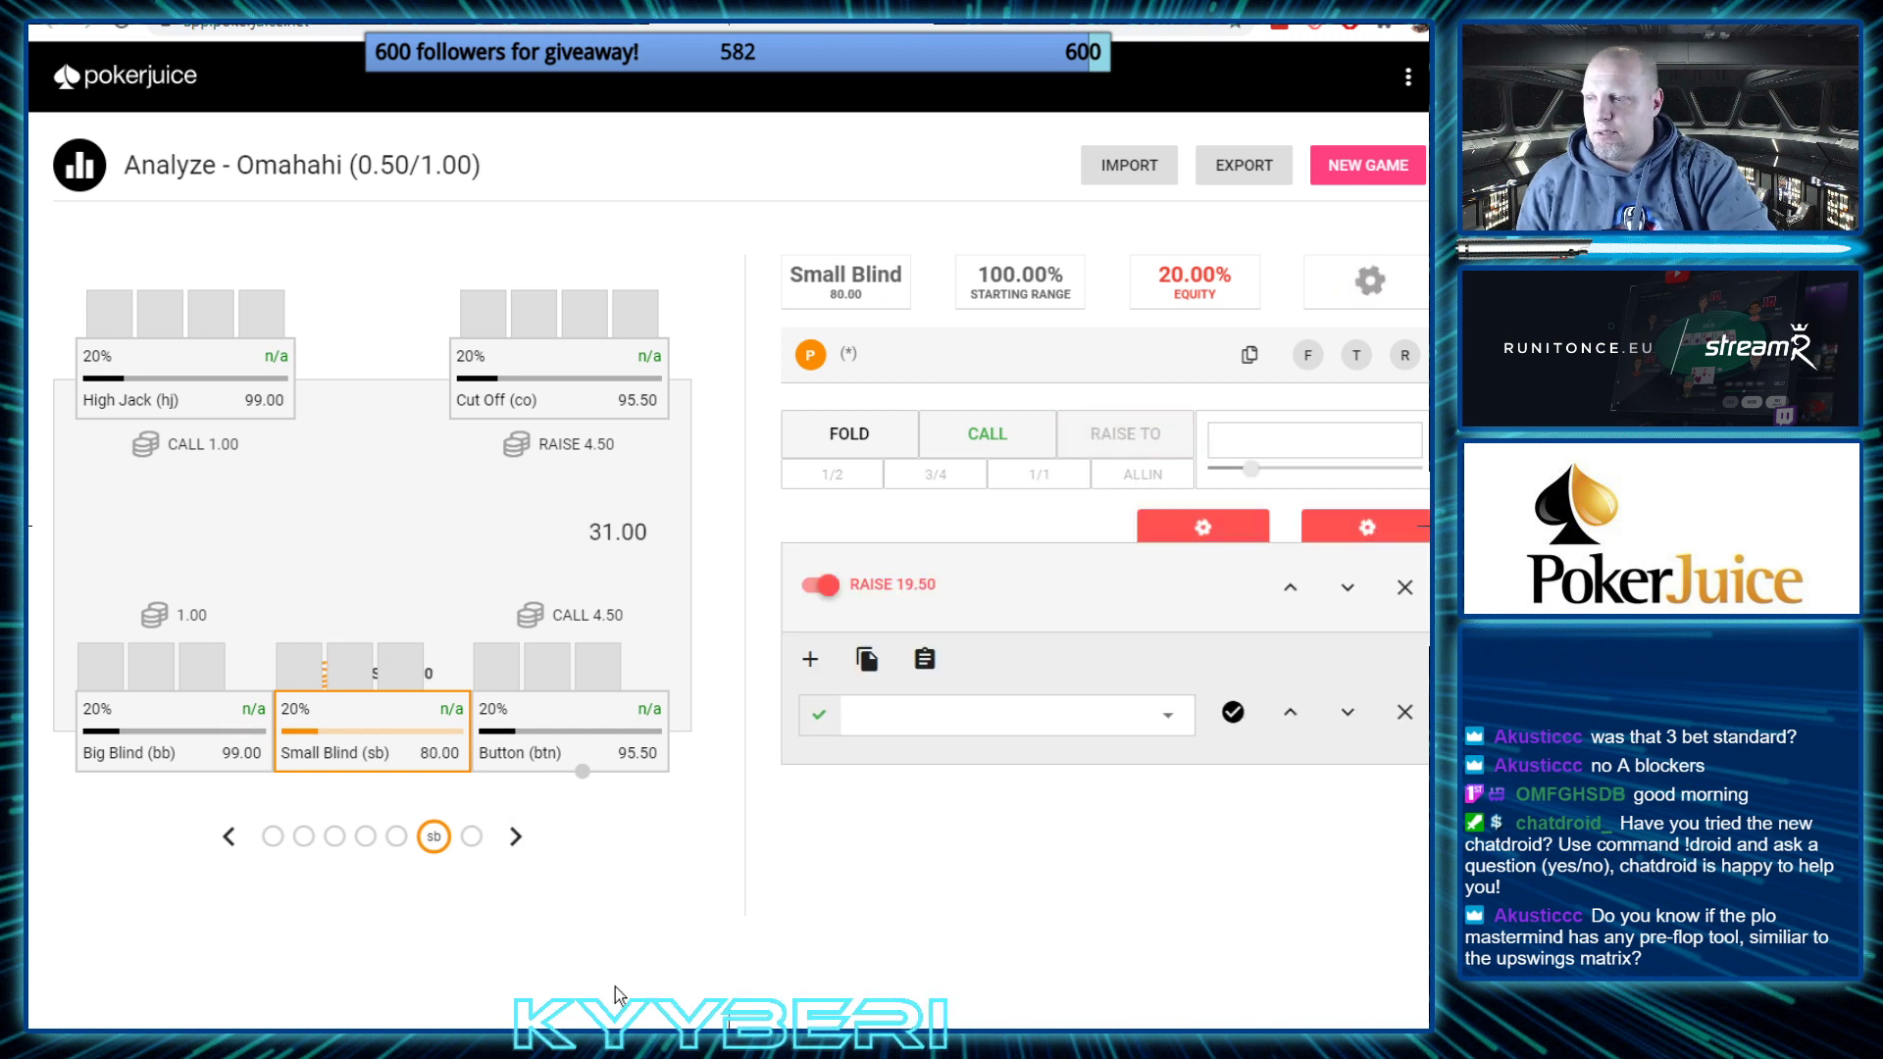
click(514, 837)
click(855, 454)
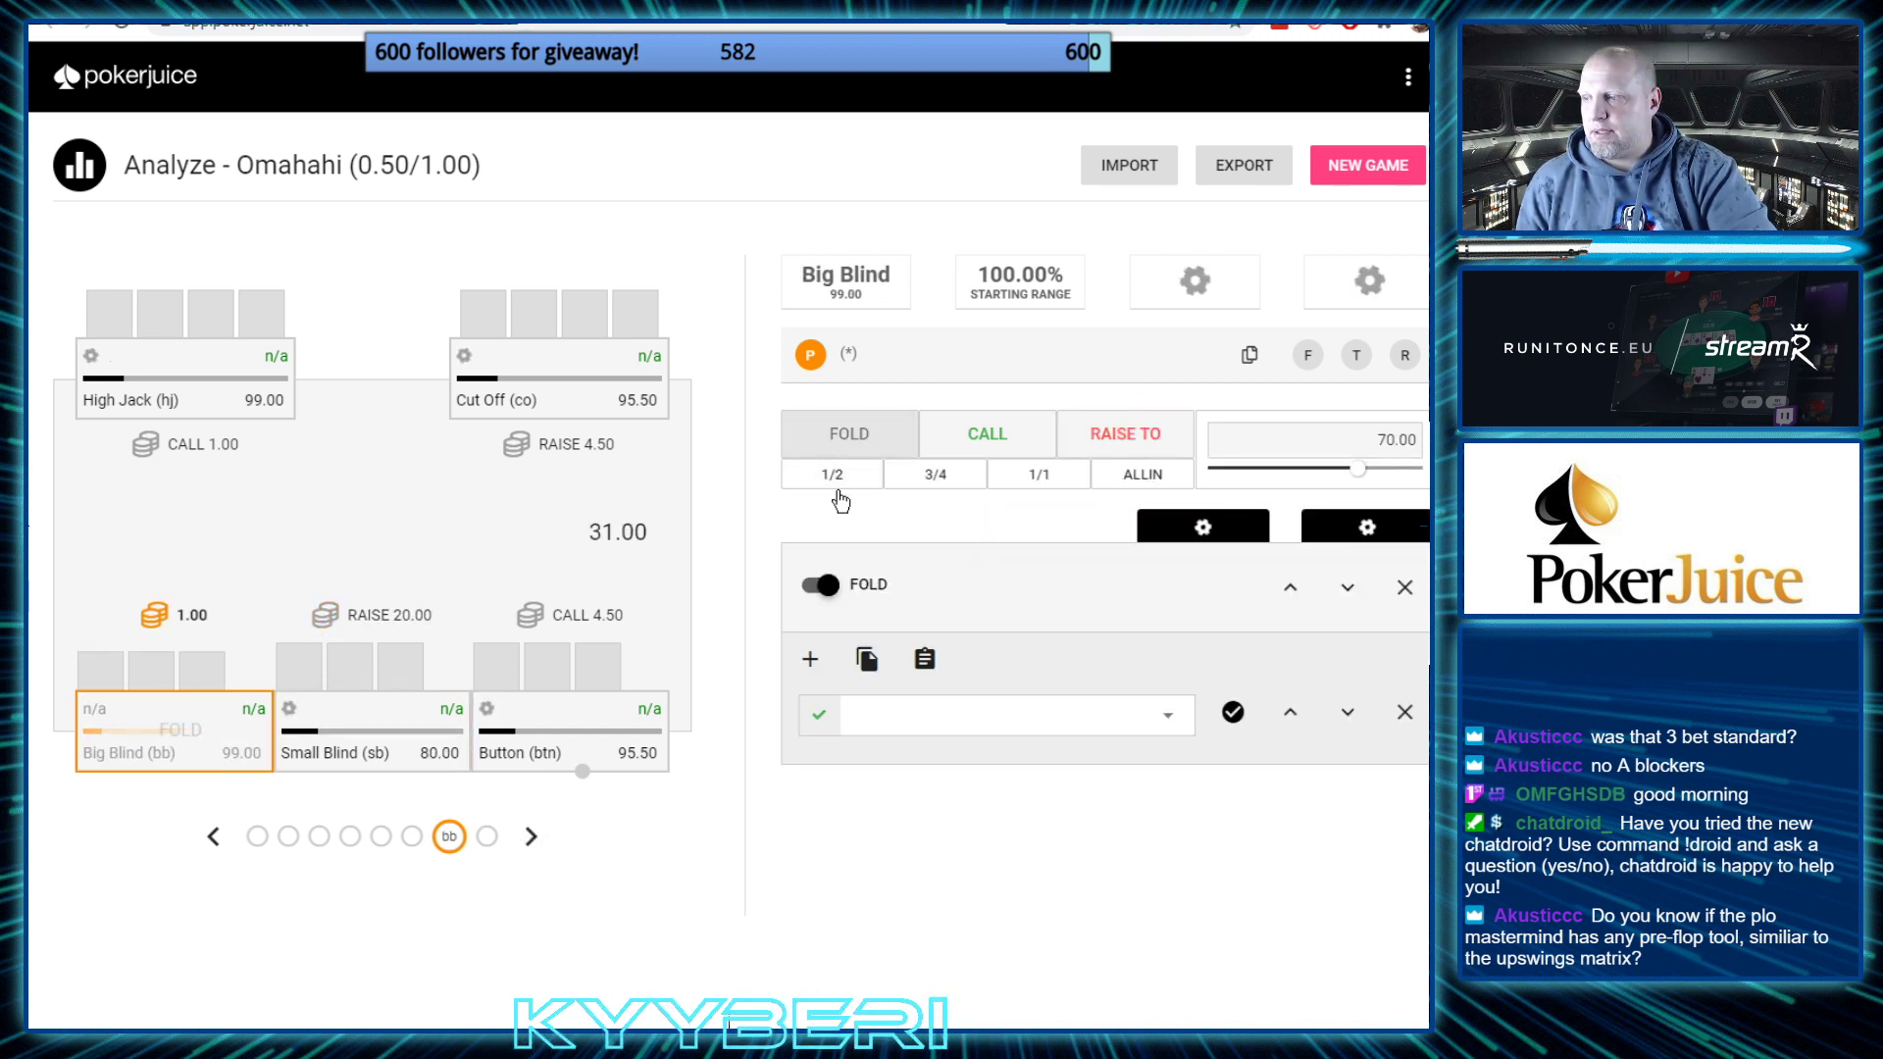
click(527, 837)
click(824, 438)
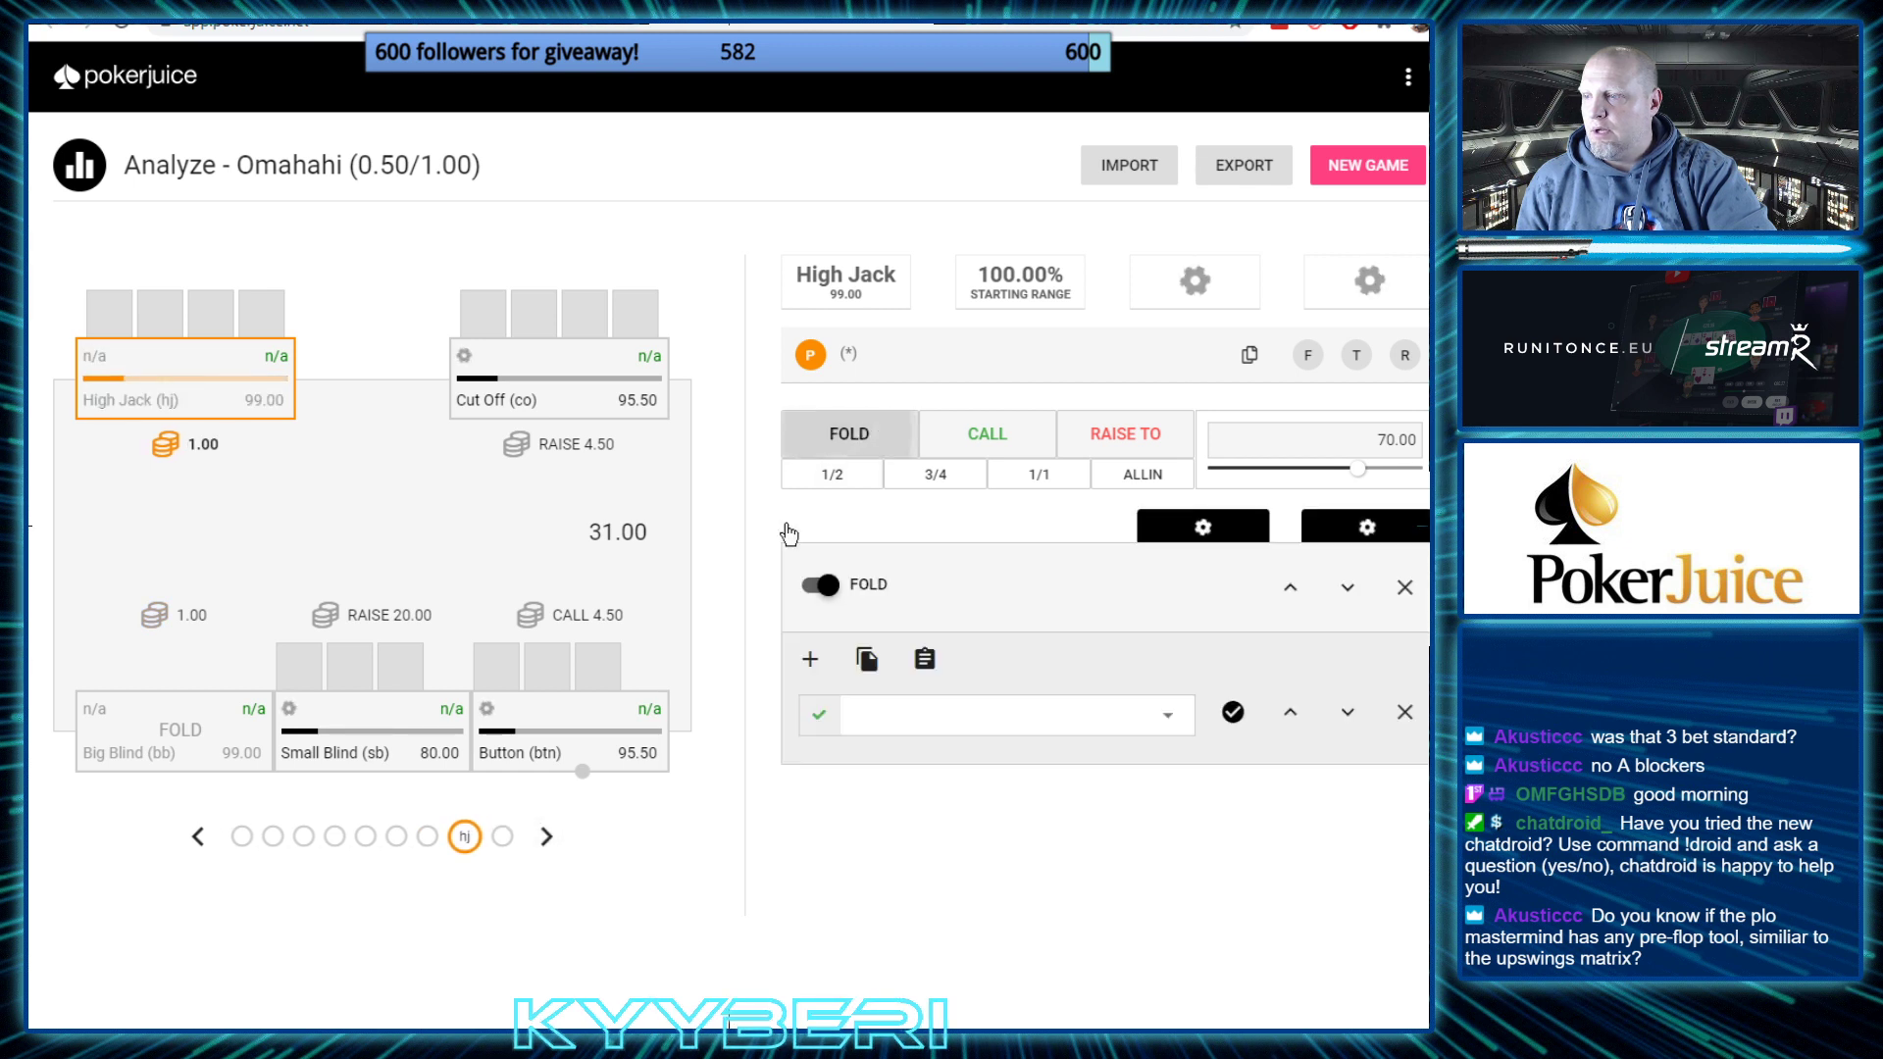
Have the cut off and the button each call the small blind's raise to 20.00
click(530, 836)
click(994, 427)
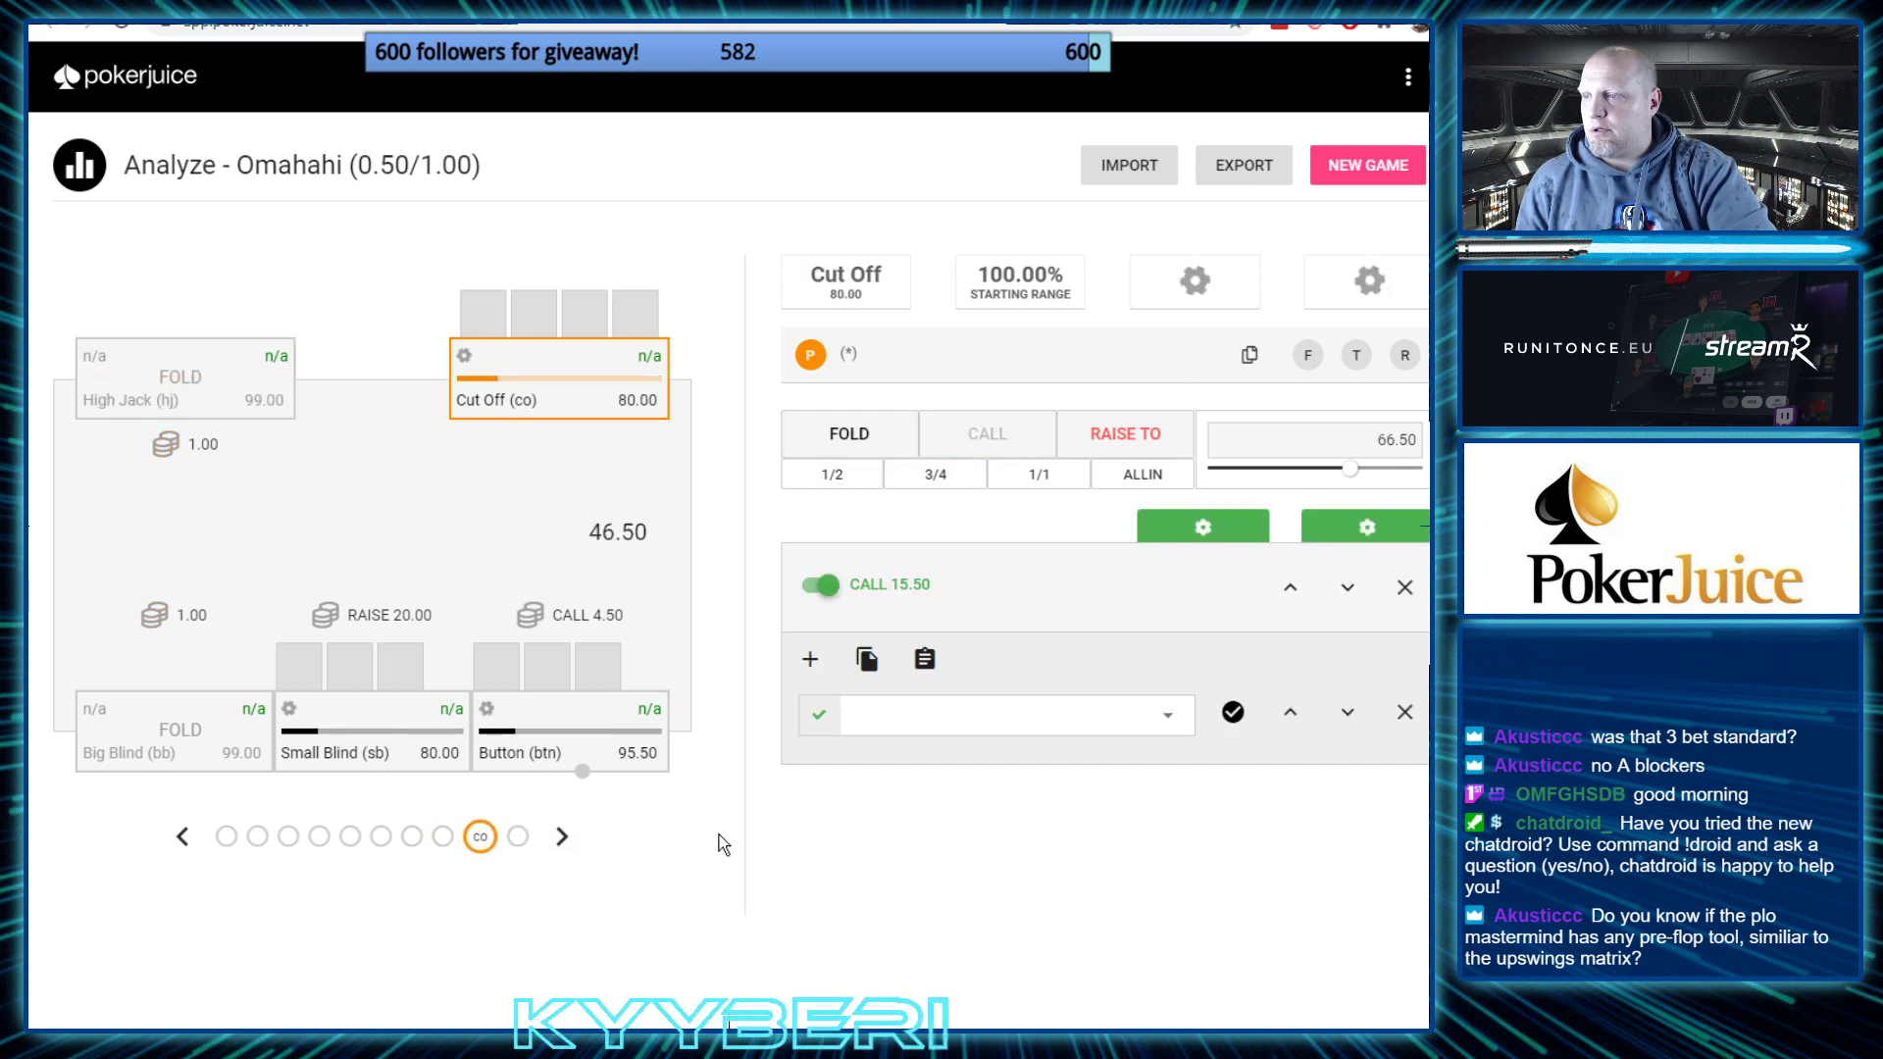
click(560, 837)
click(989, 451)
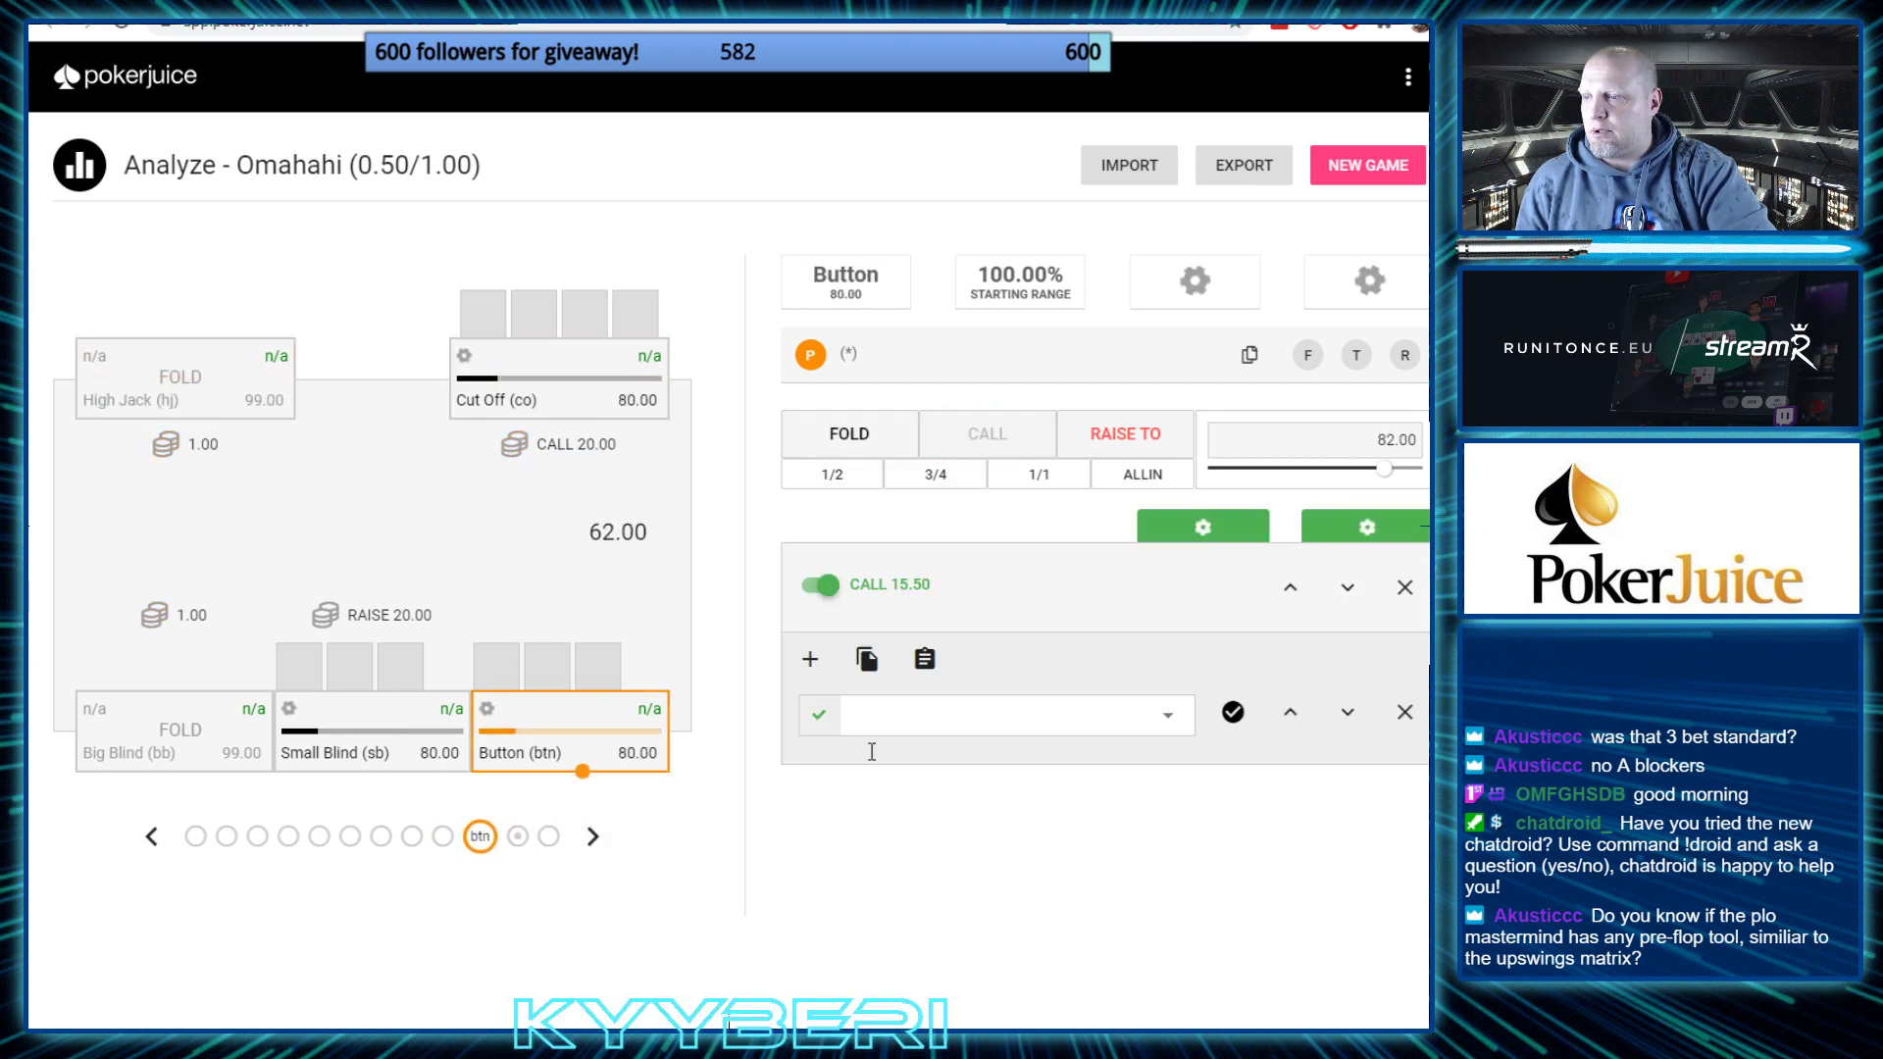
Set the flop cards to Qc, Jc and Ts
click(593, 836)
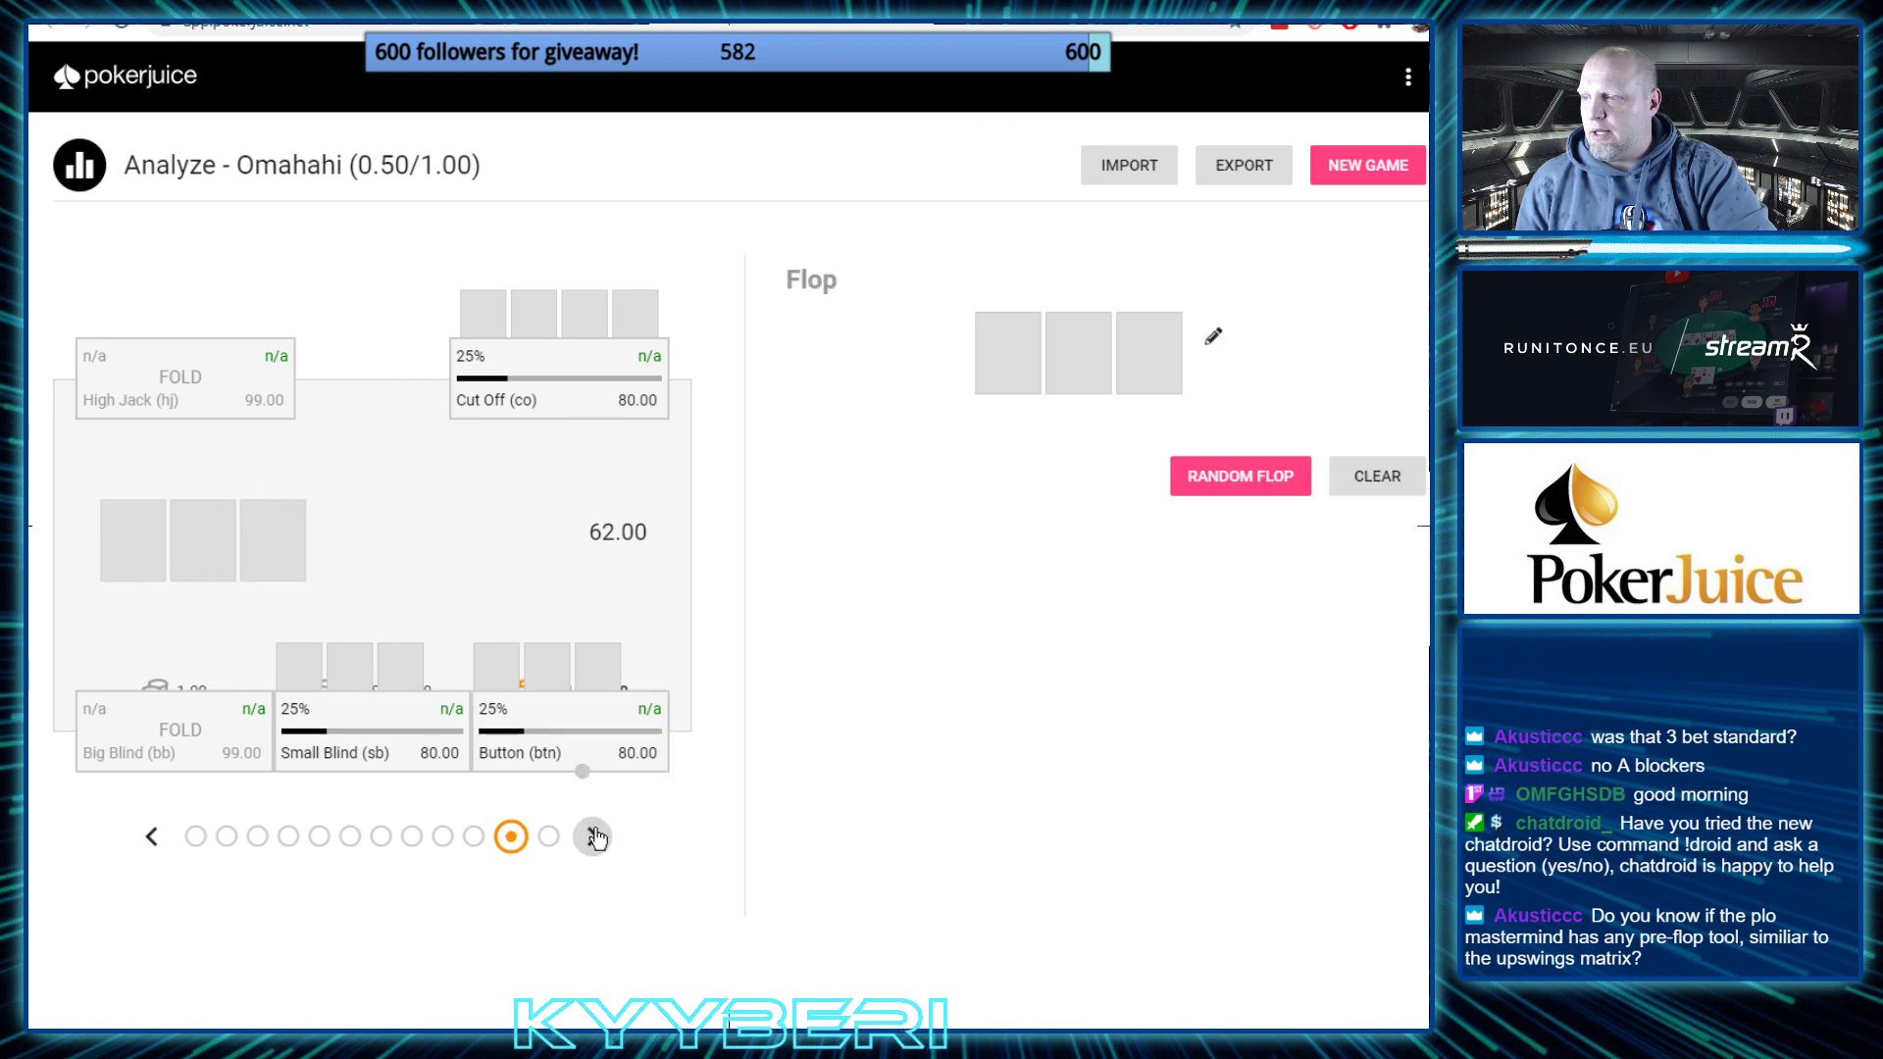
click(1214, 337)
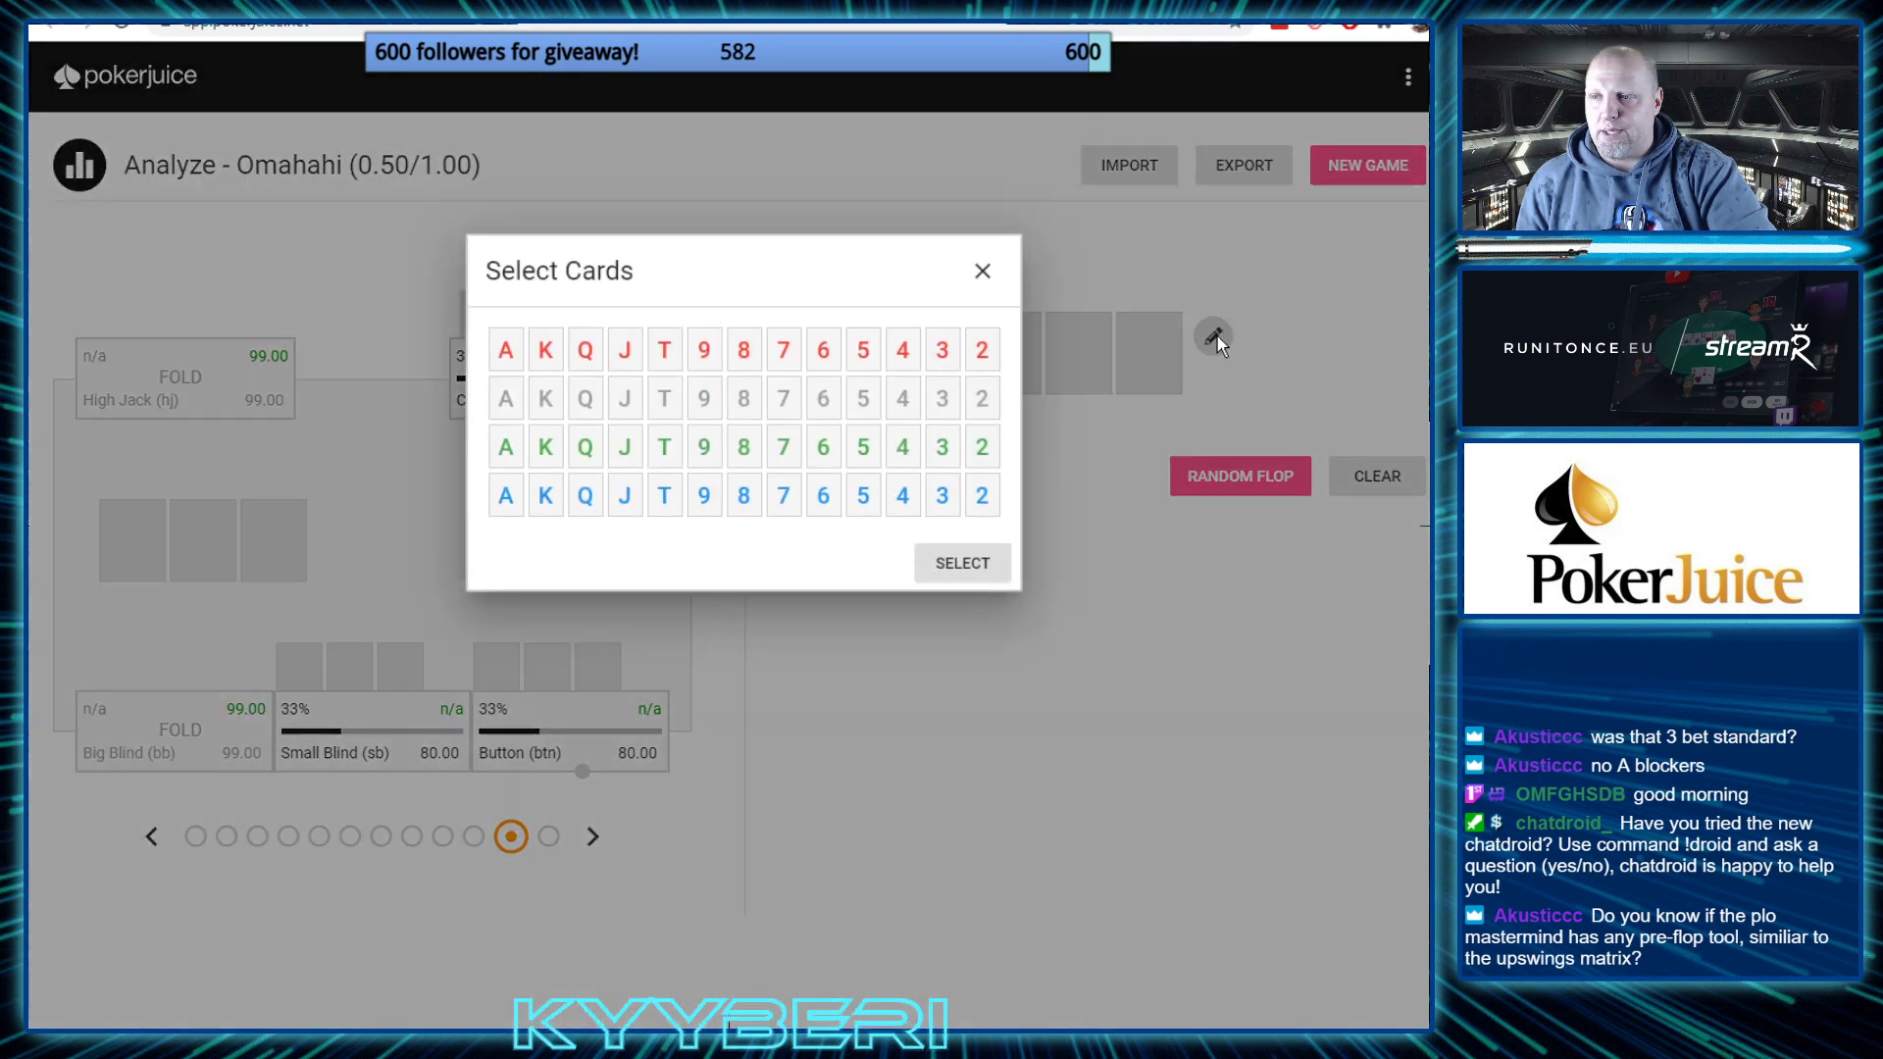
click(591, 452)
click(625, 447)
click(665, 398)
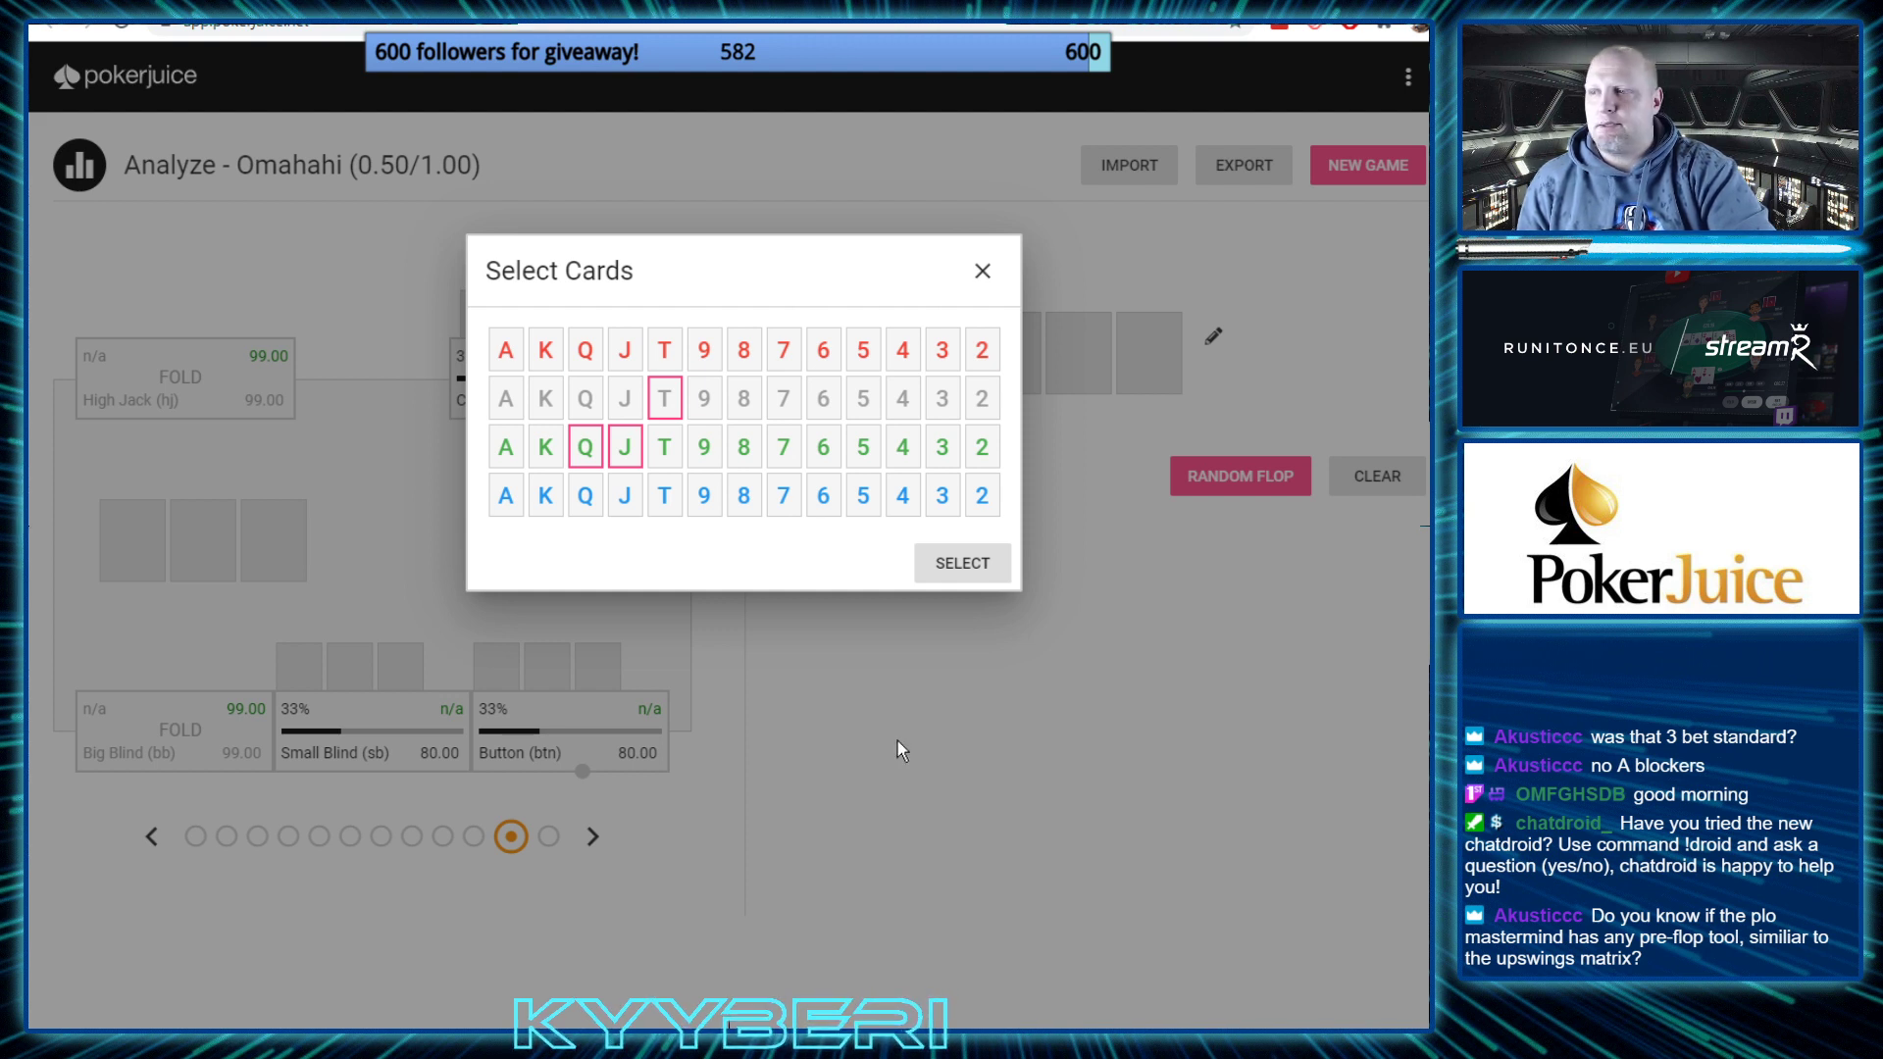
click(956, 568)
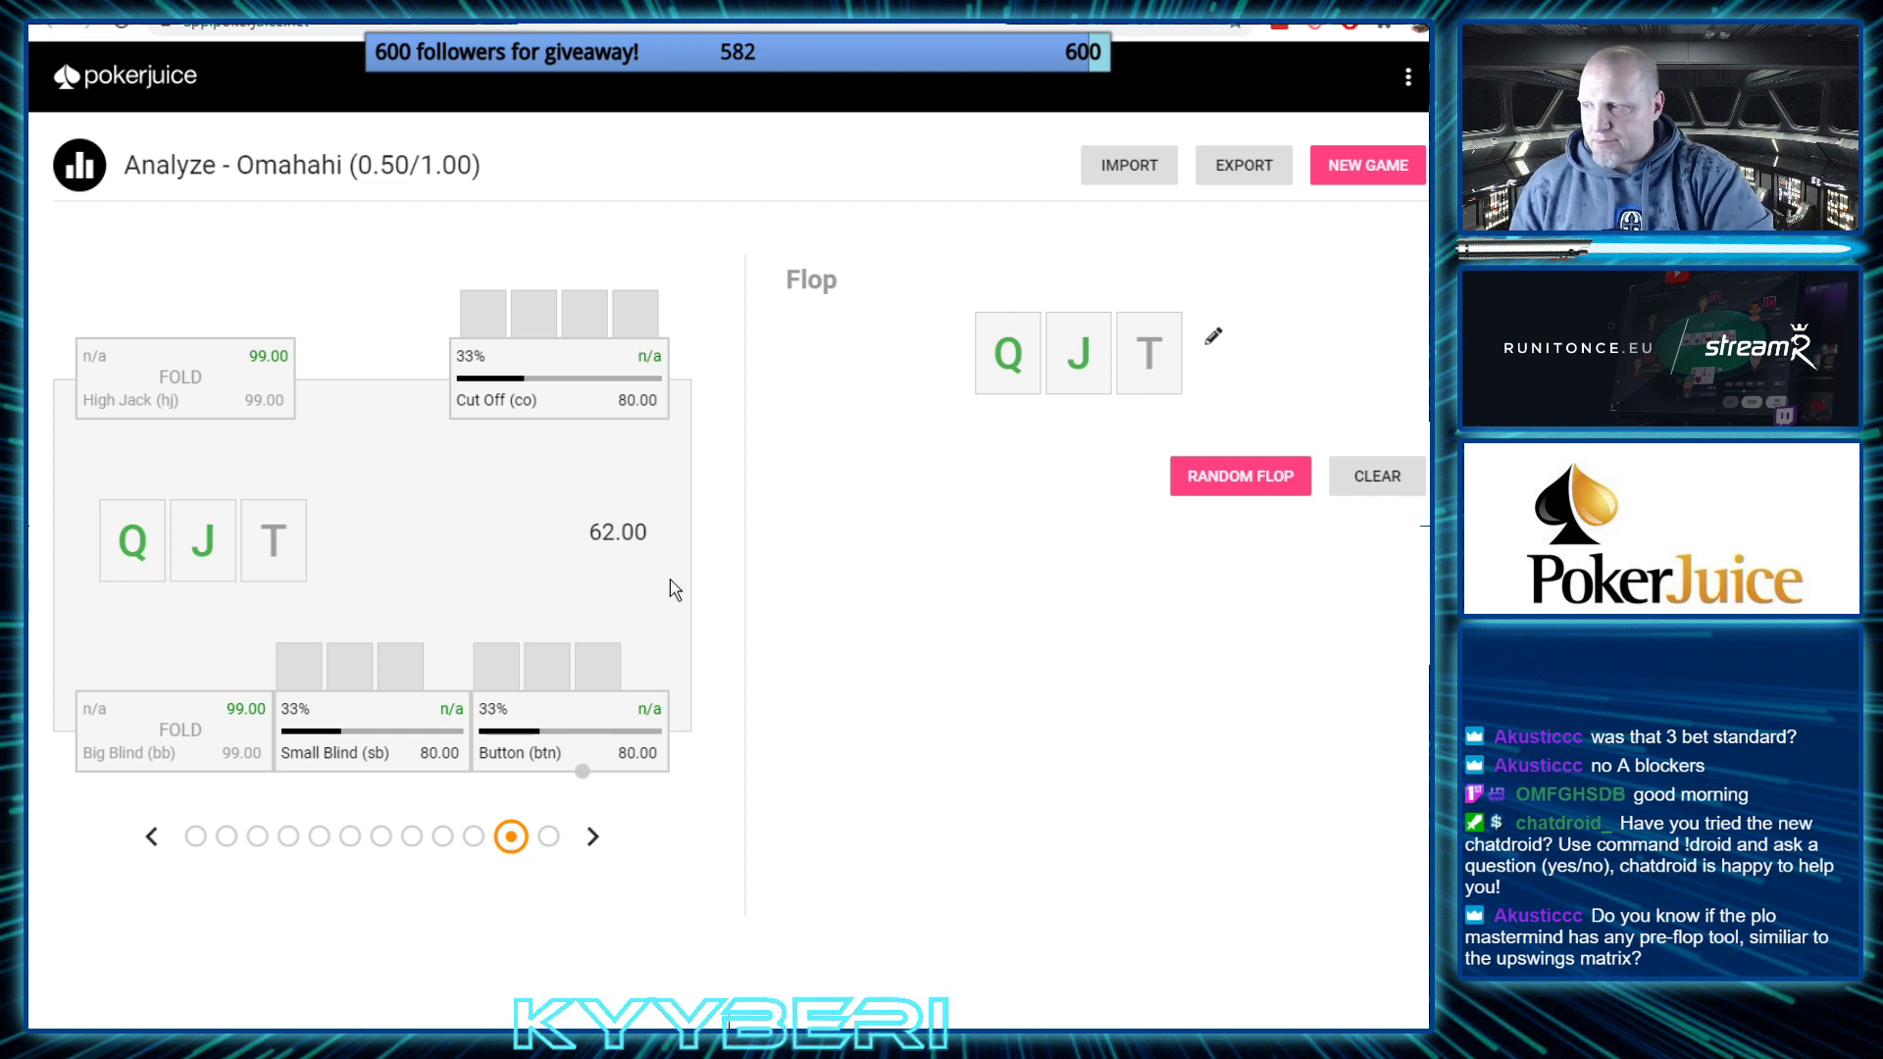
Return to the cut off's preflop raise to 4.50 and set its range to $20
click(149, 837)
click(149, 838)
click(149, 836)
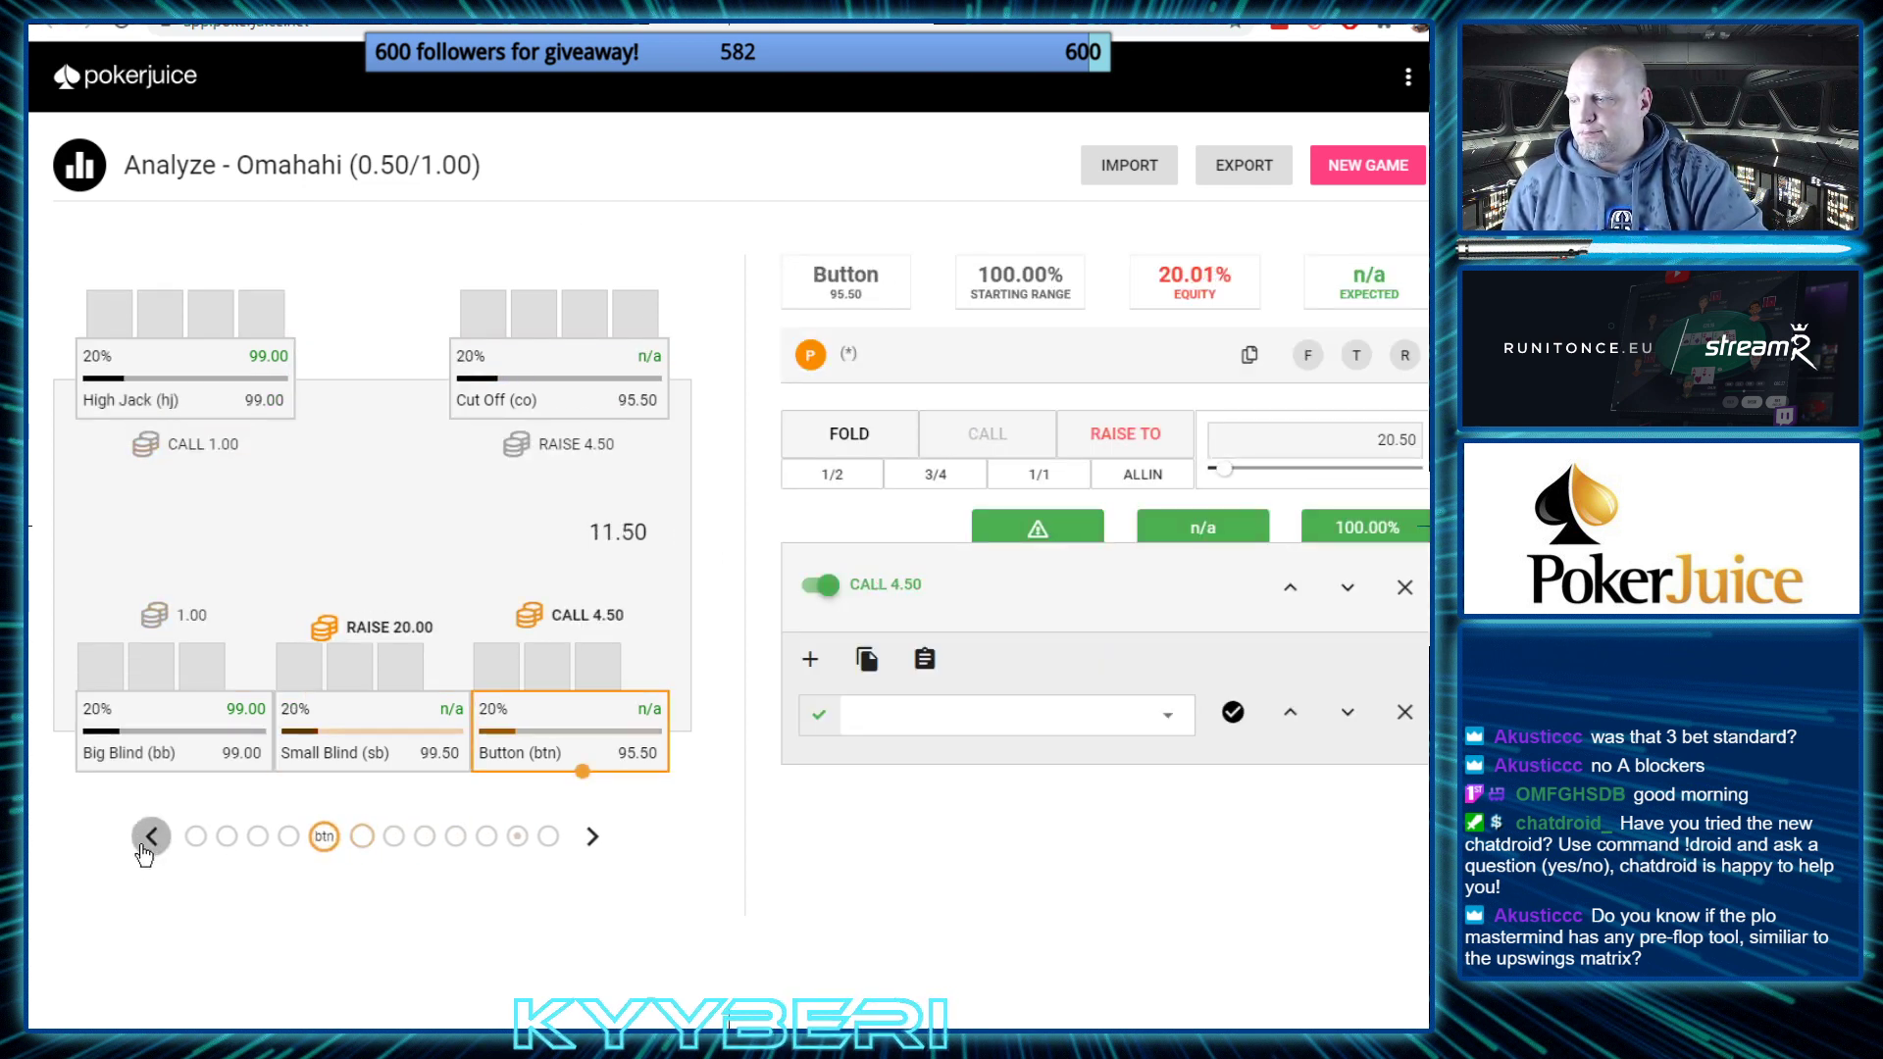
click(150, 837)
click(149, 836)
click(149, 837)
click(149, 836)
click(594, 837)
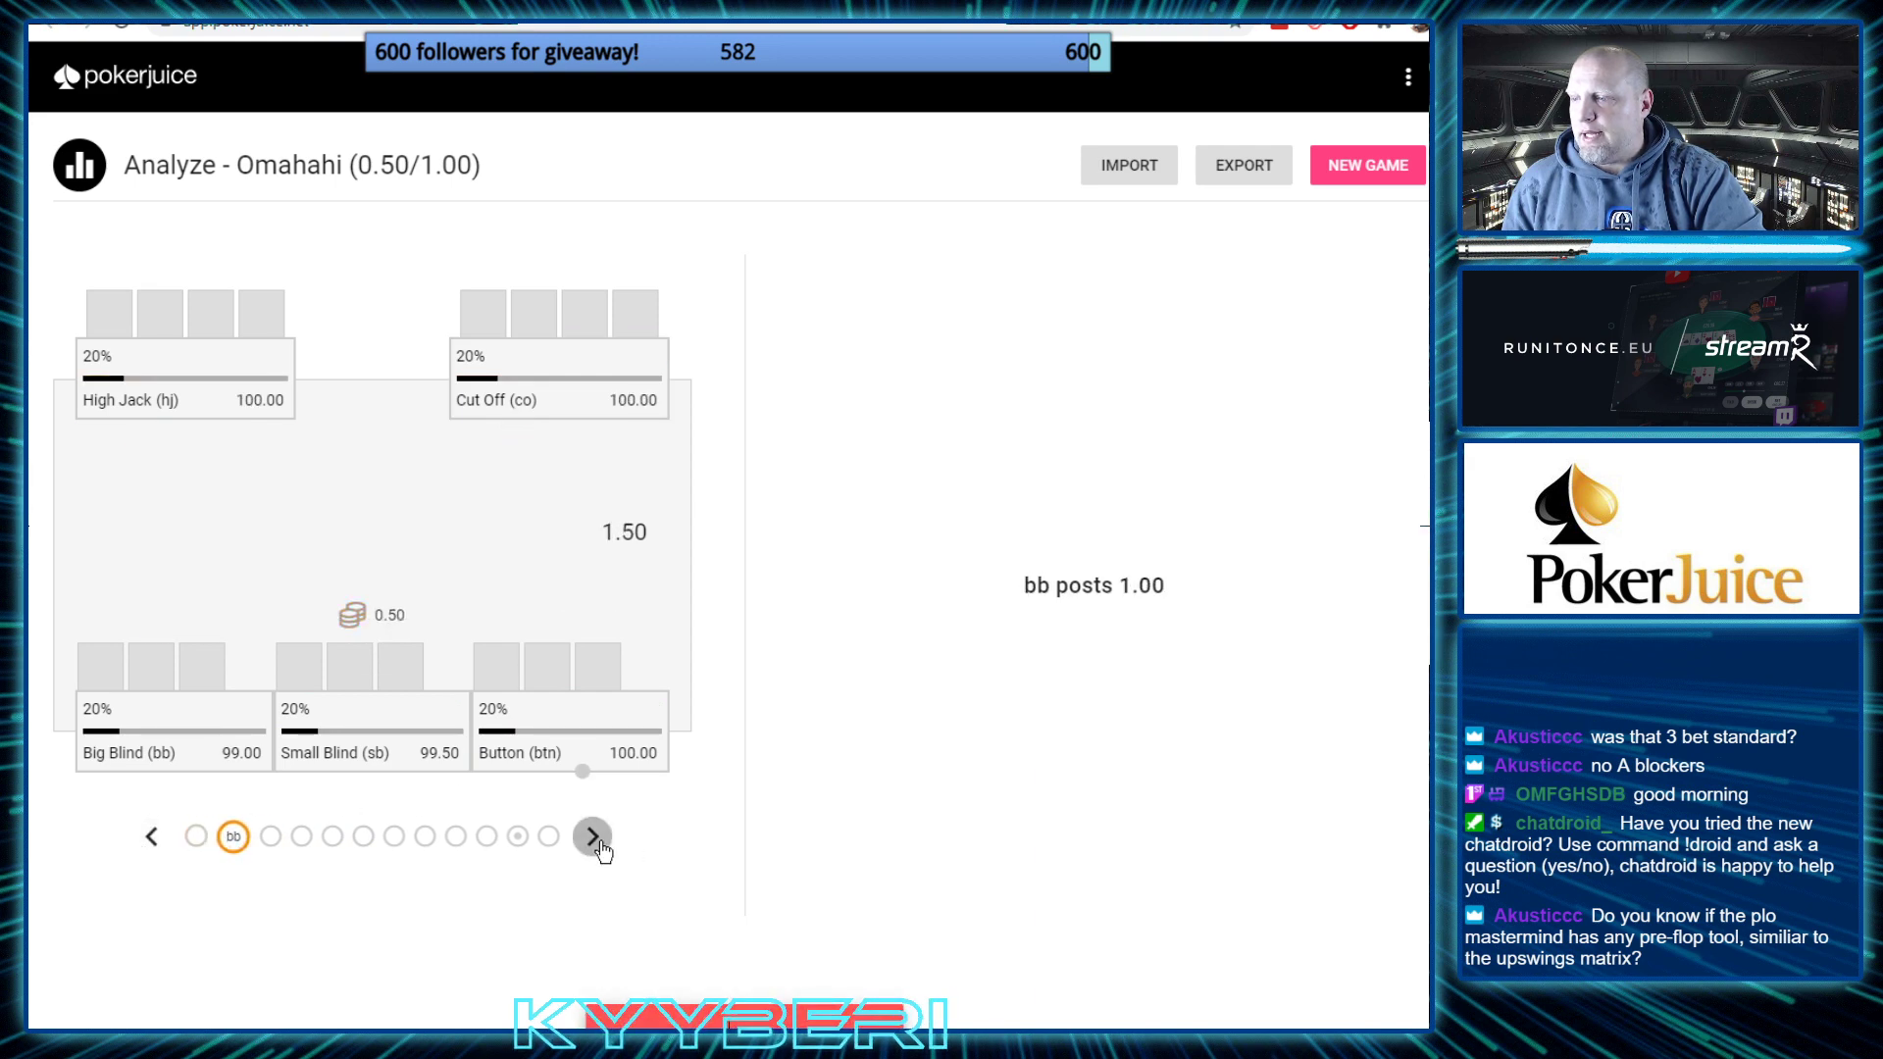
click(594, 838)
click(594, 838)
click(594, 839)
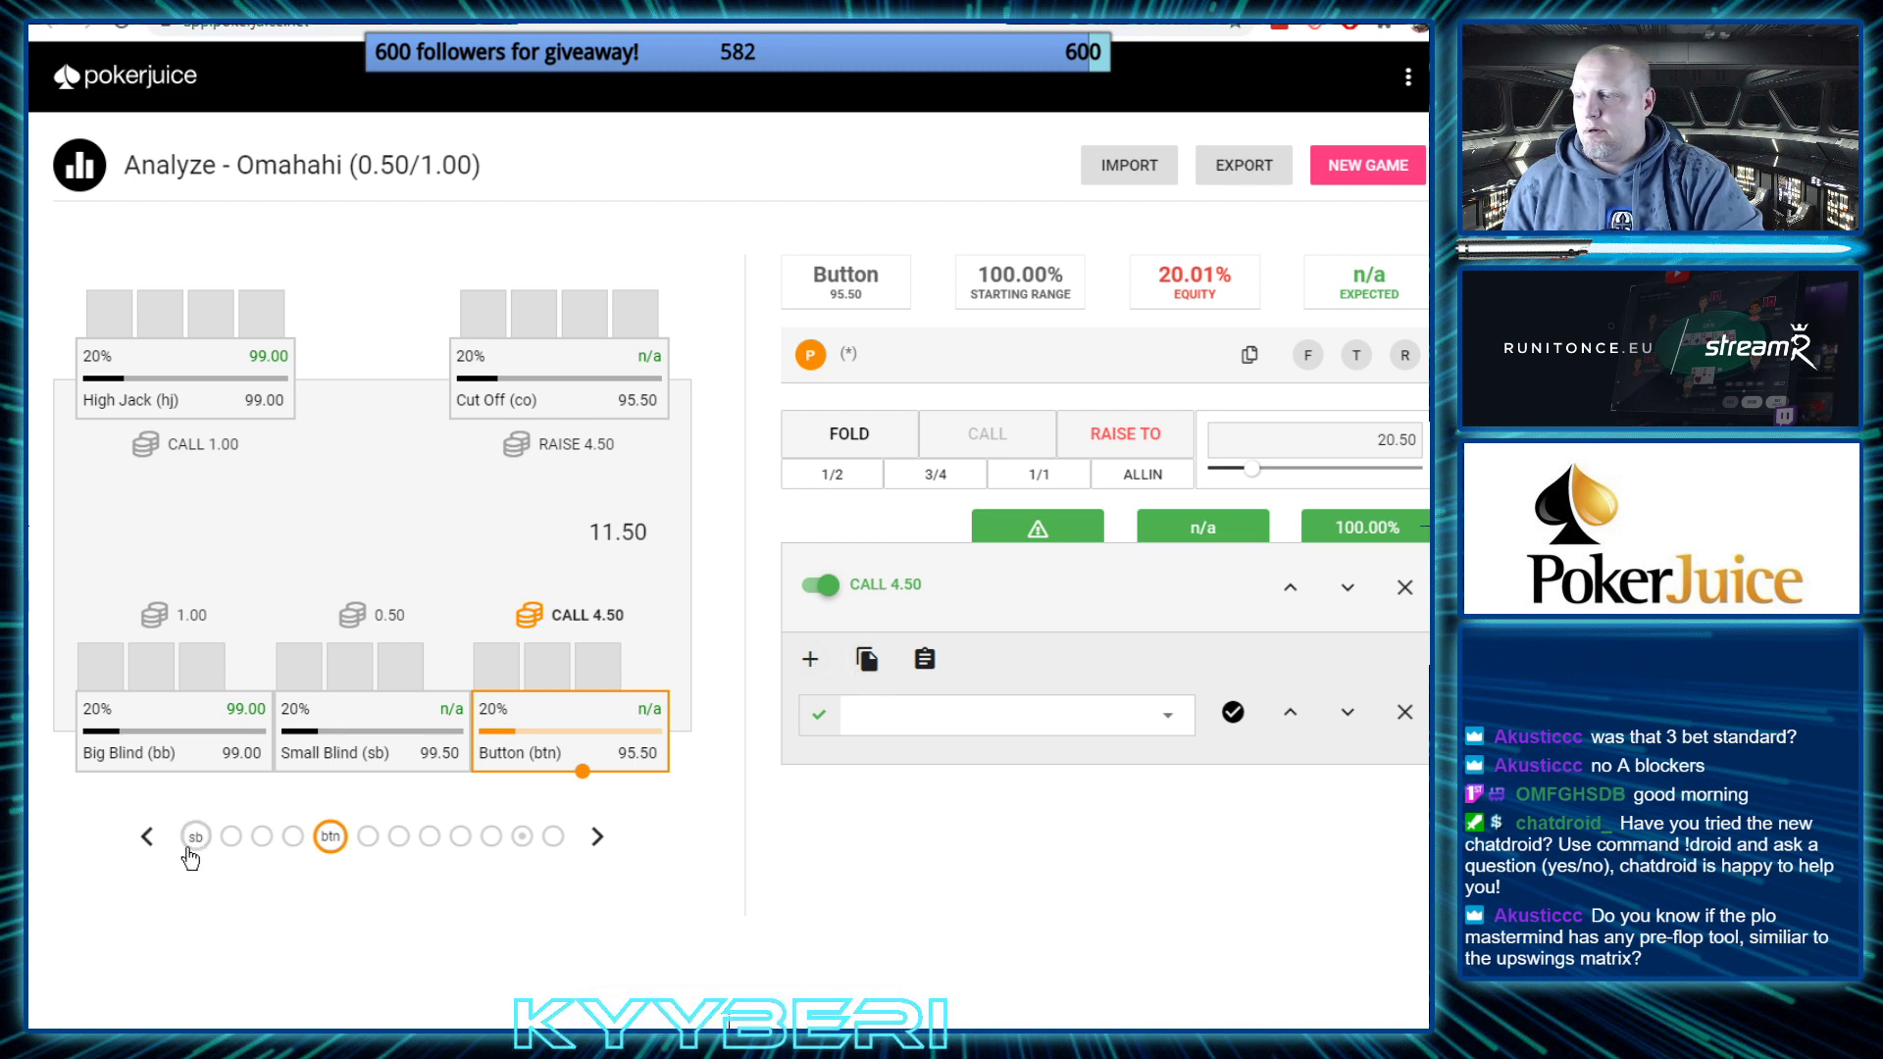
click(151, 837)
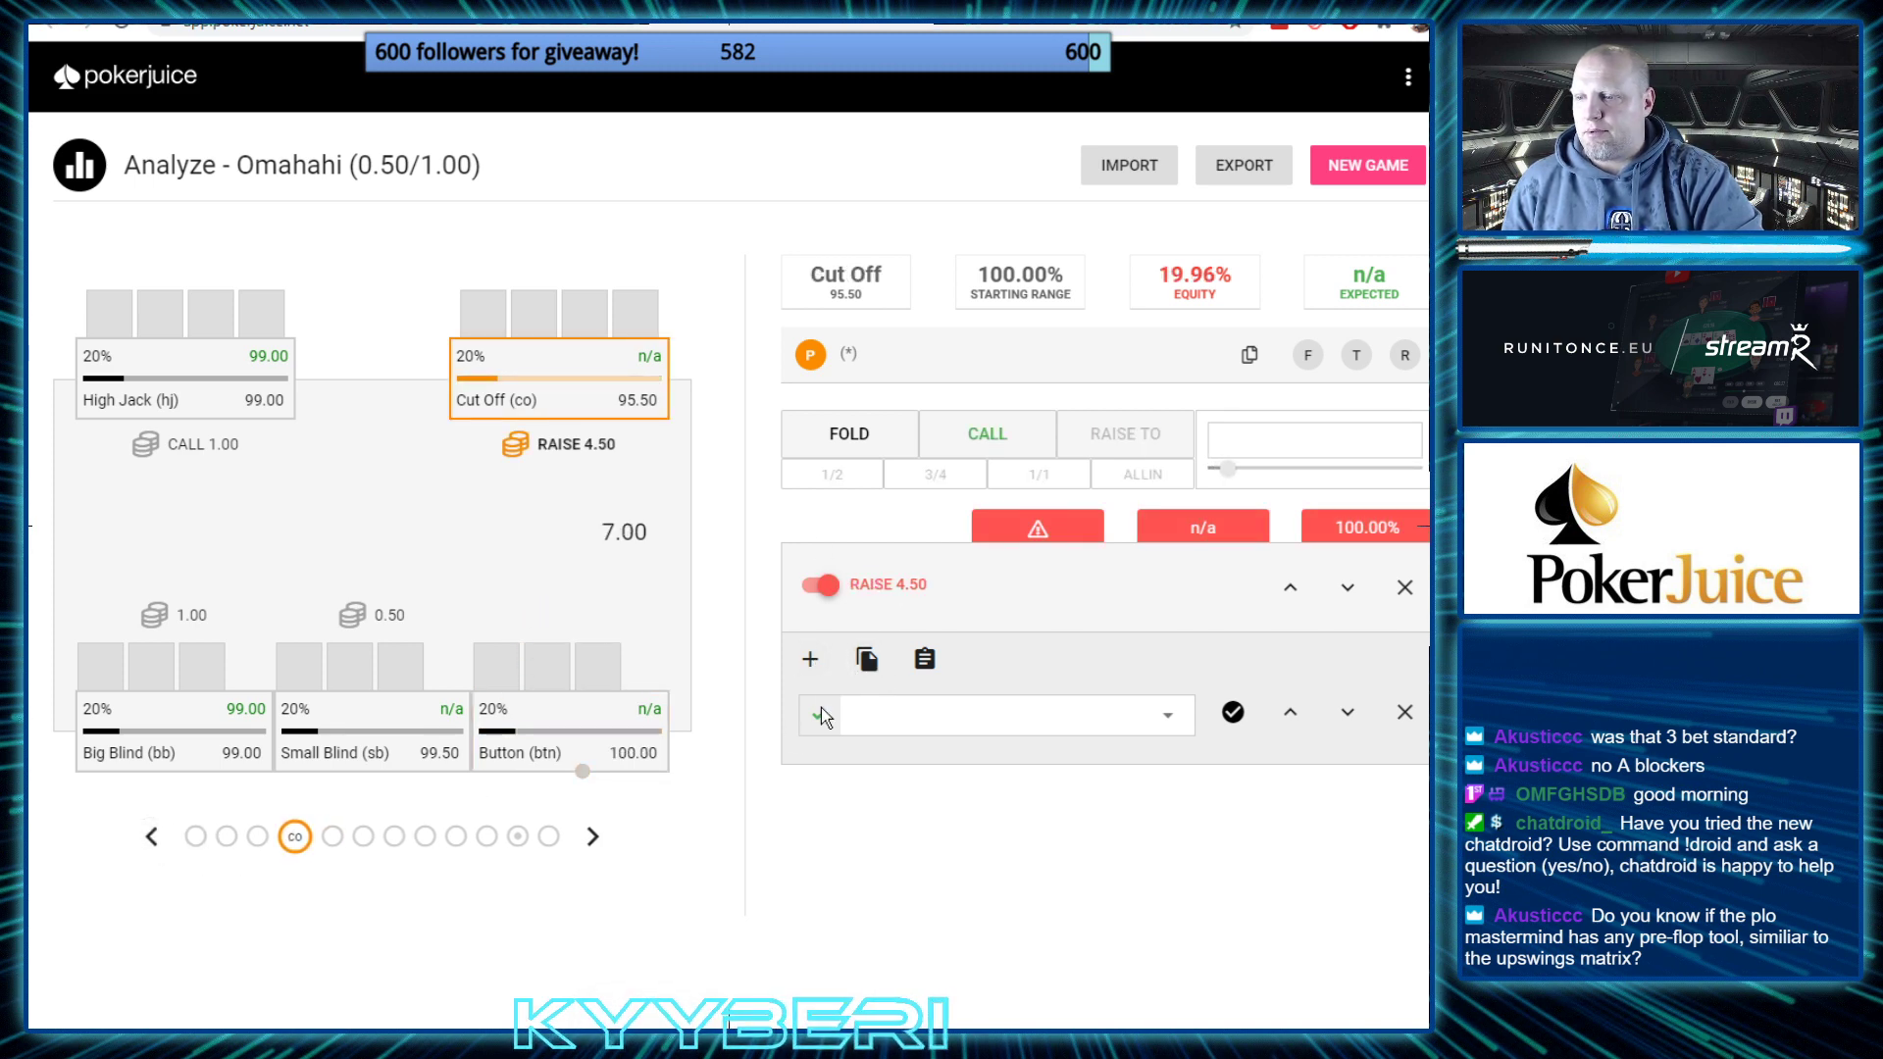
click(880, 712)
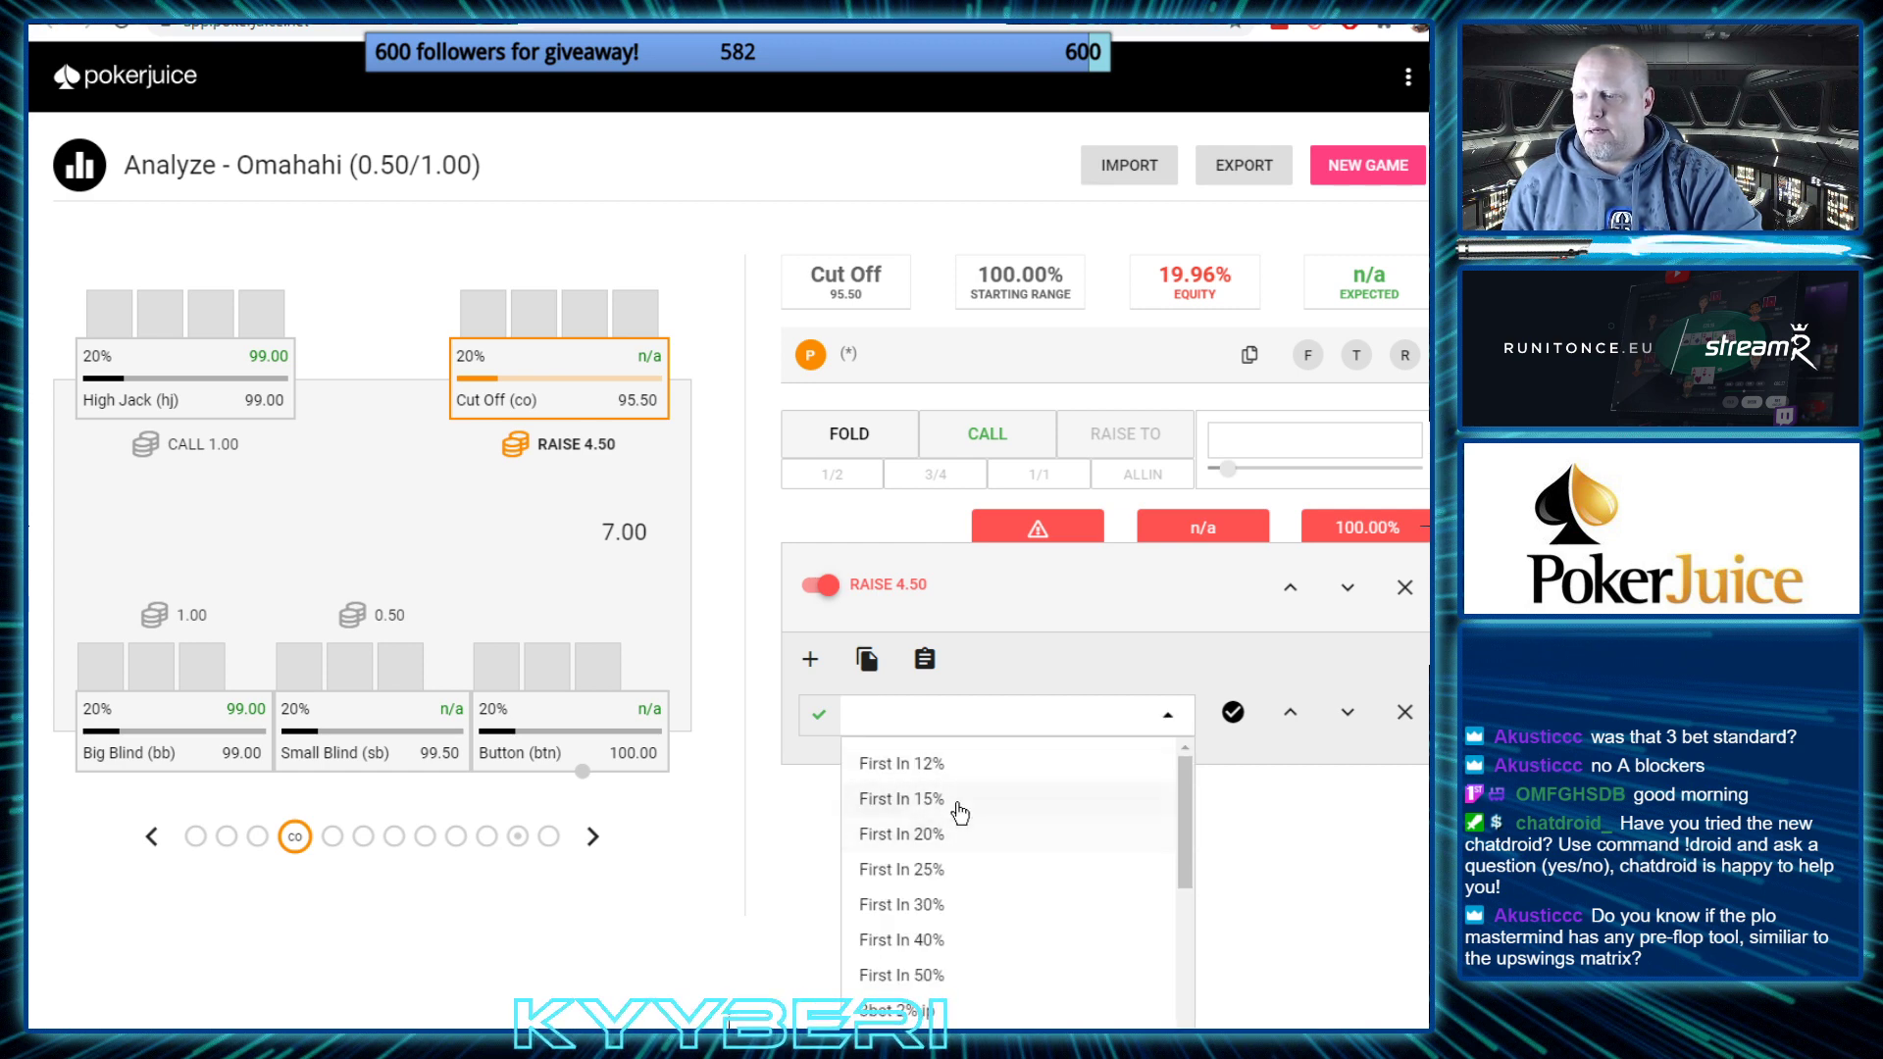
text($20)
key(Return)
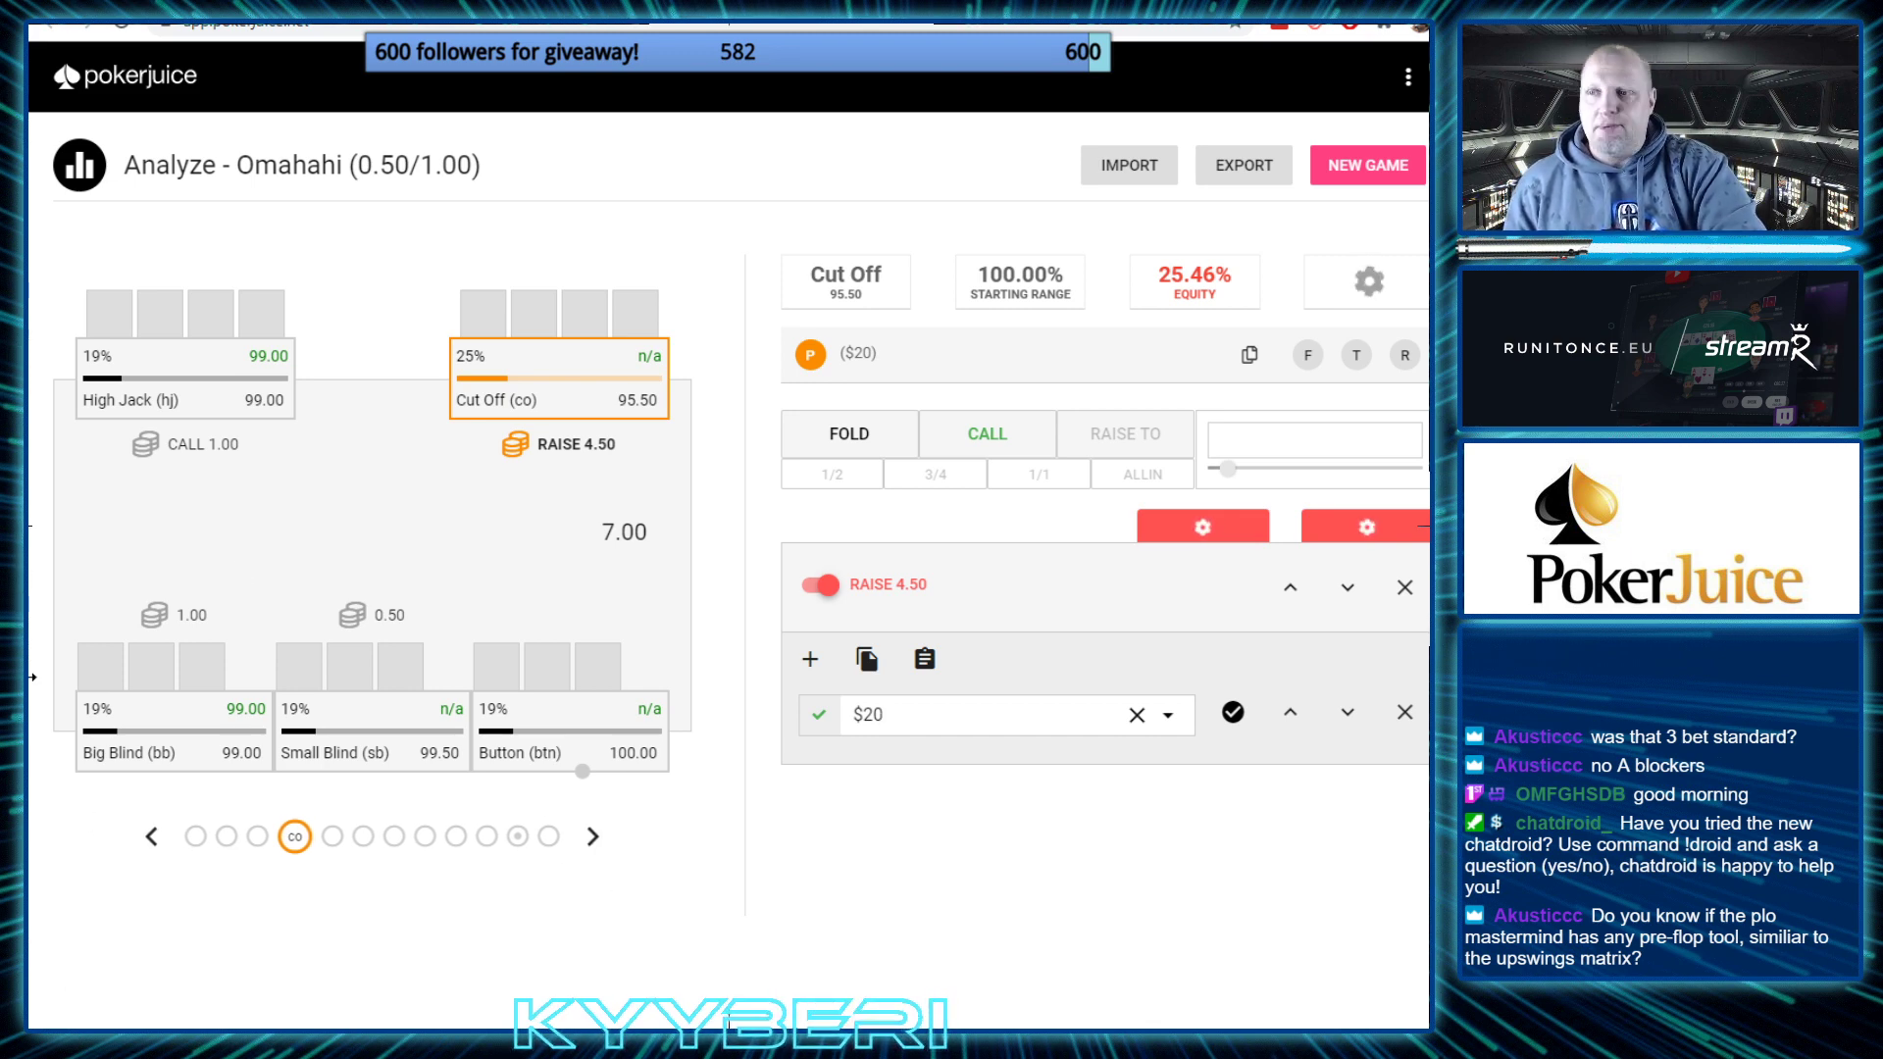
Advance to the button's preflop call of 4.50, check the flop all-in response in MonkerSolver, and return to PokerJuice
click(592, 836)
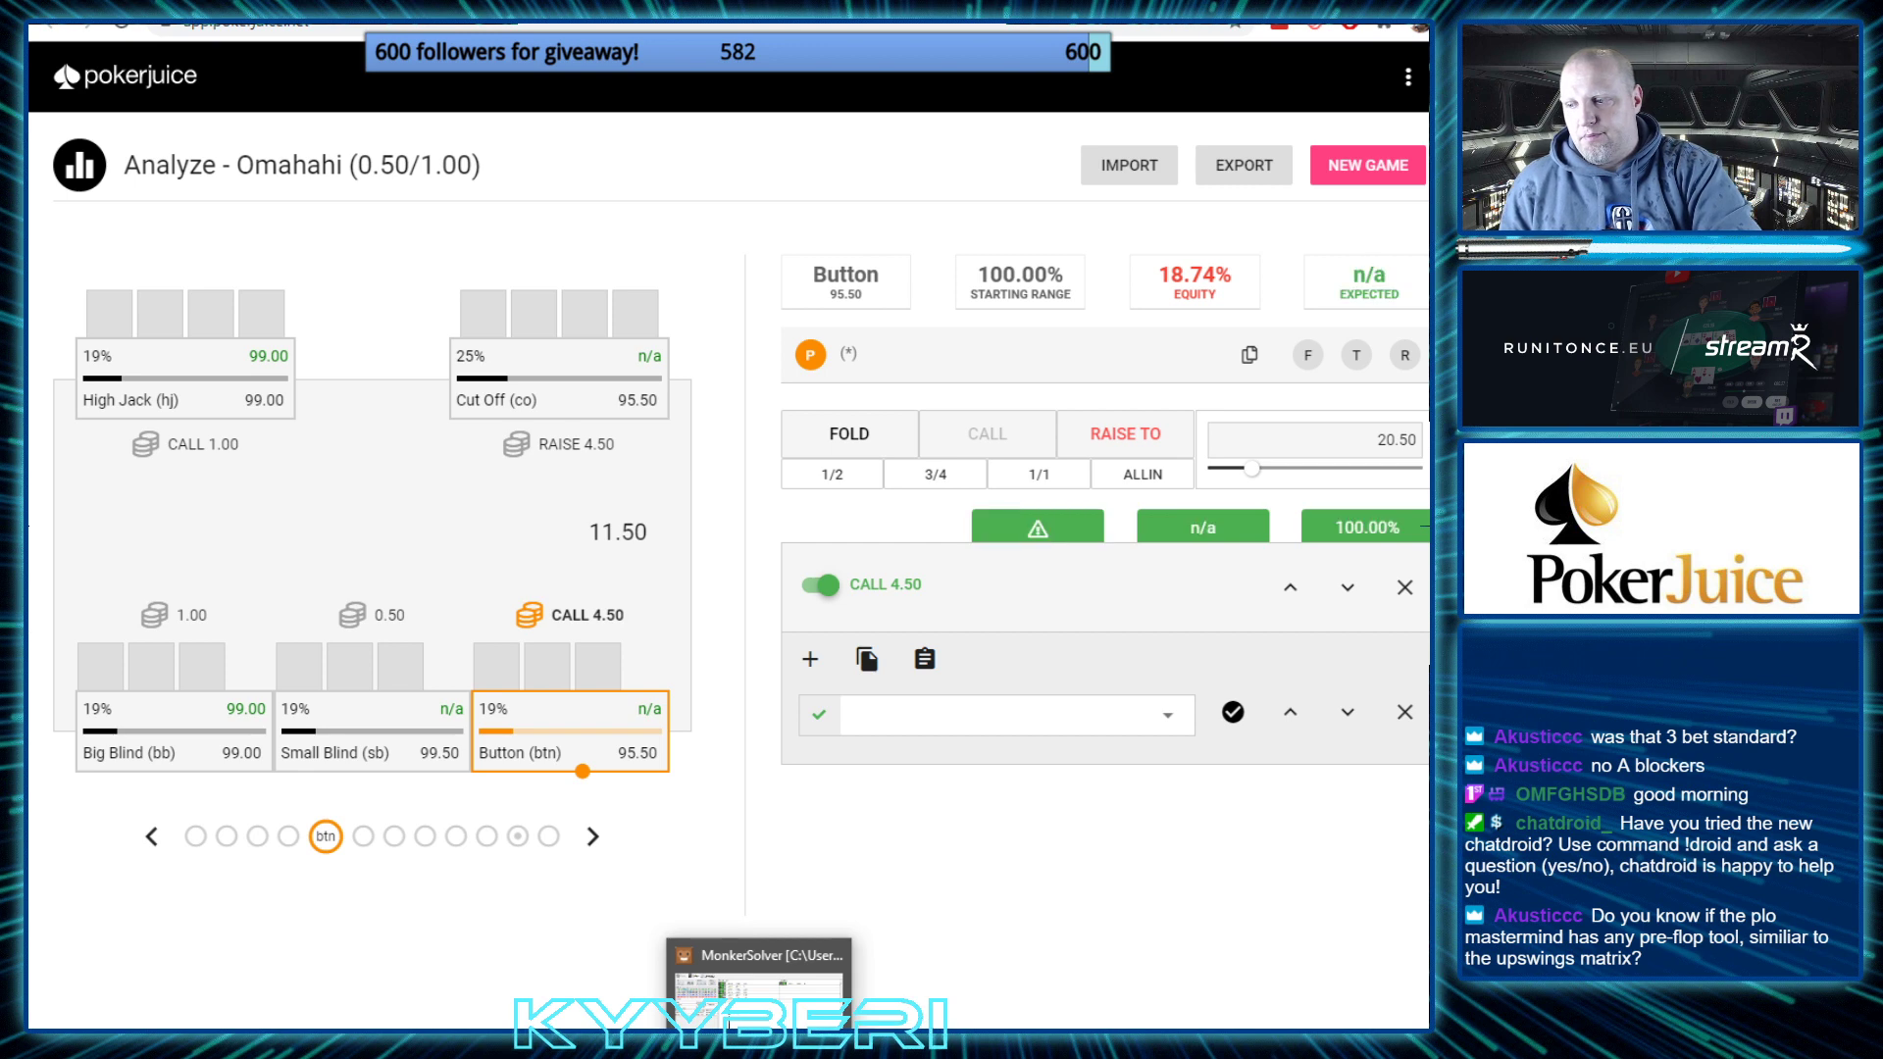
click(745, 984)
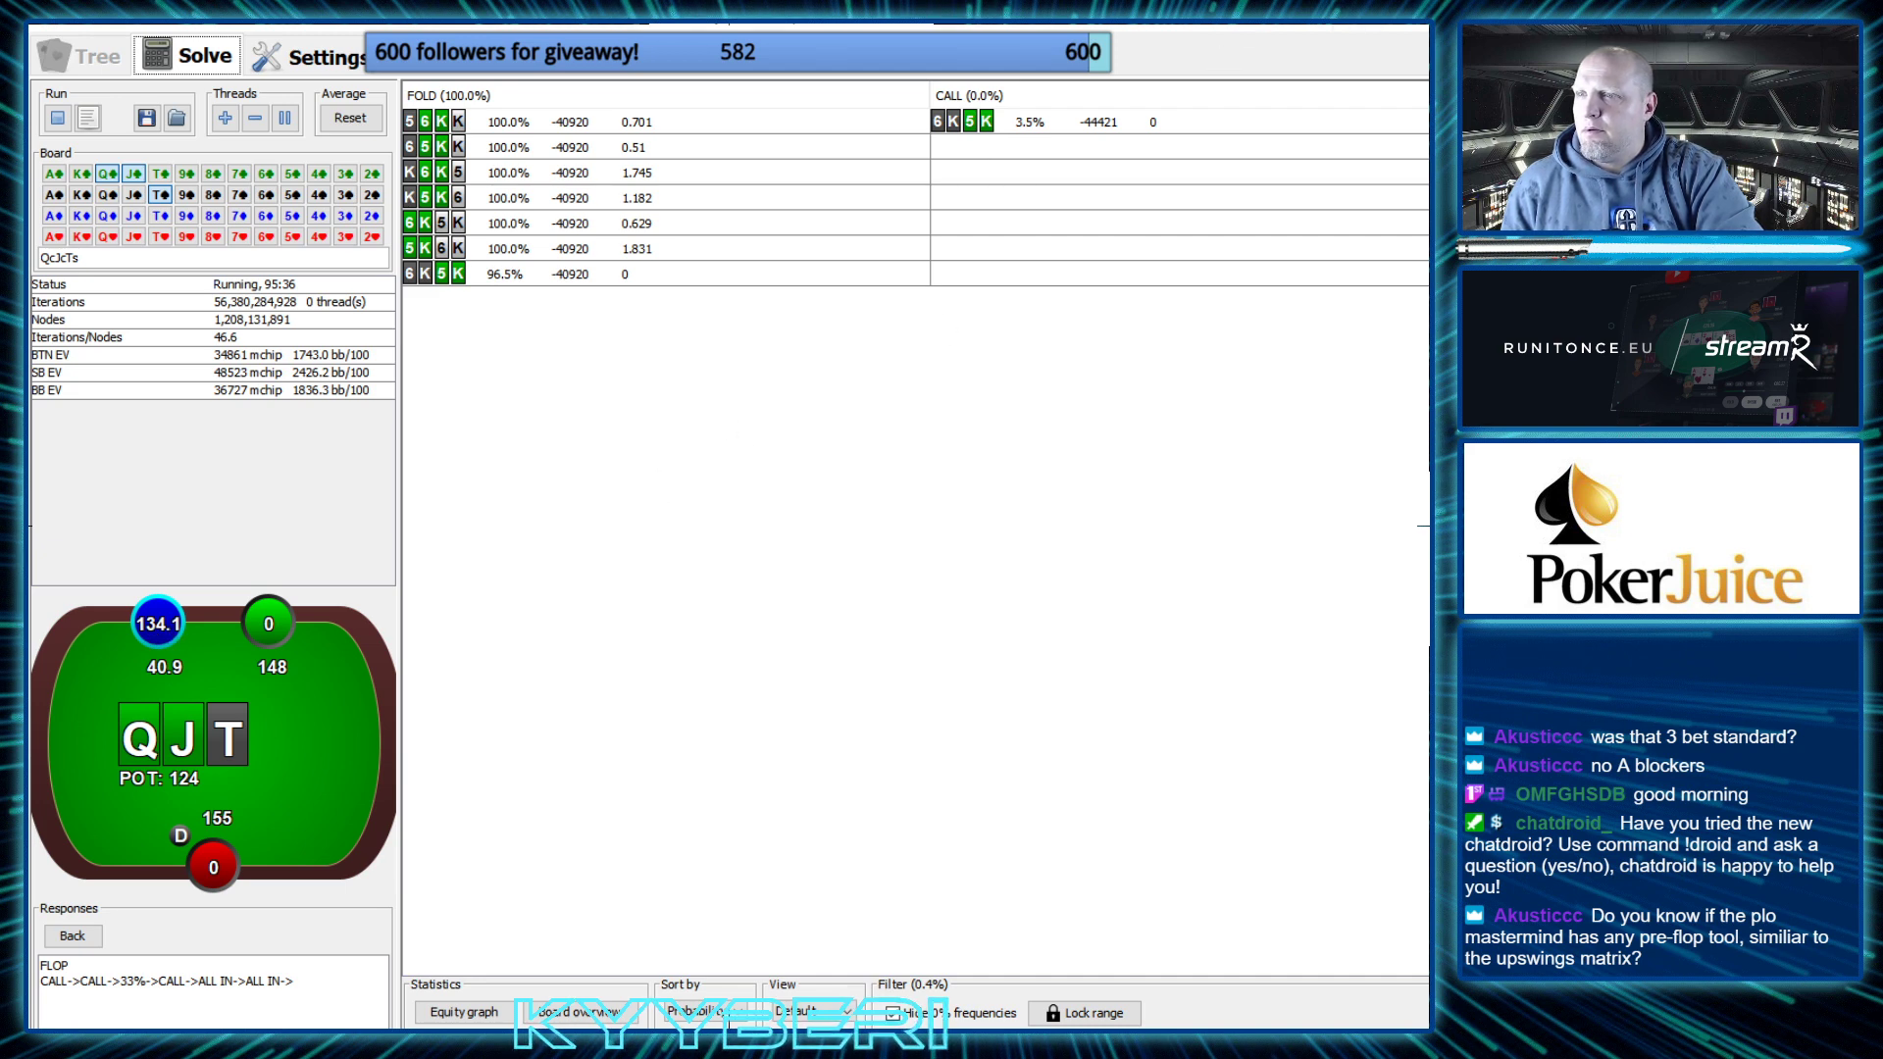
key(alt+Tab)
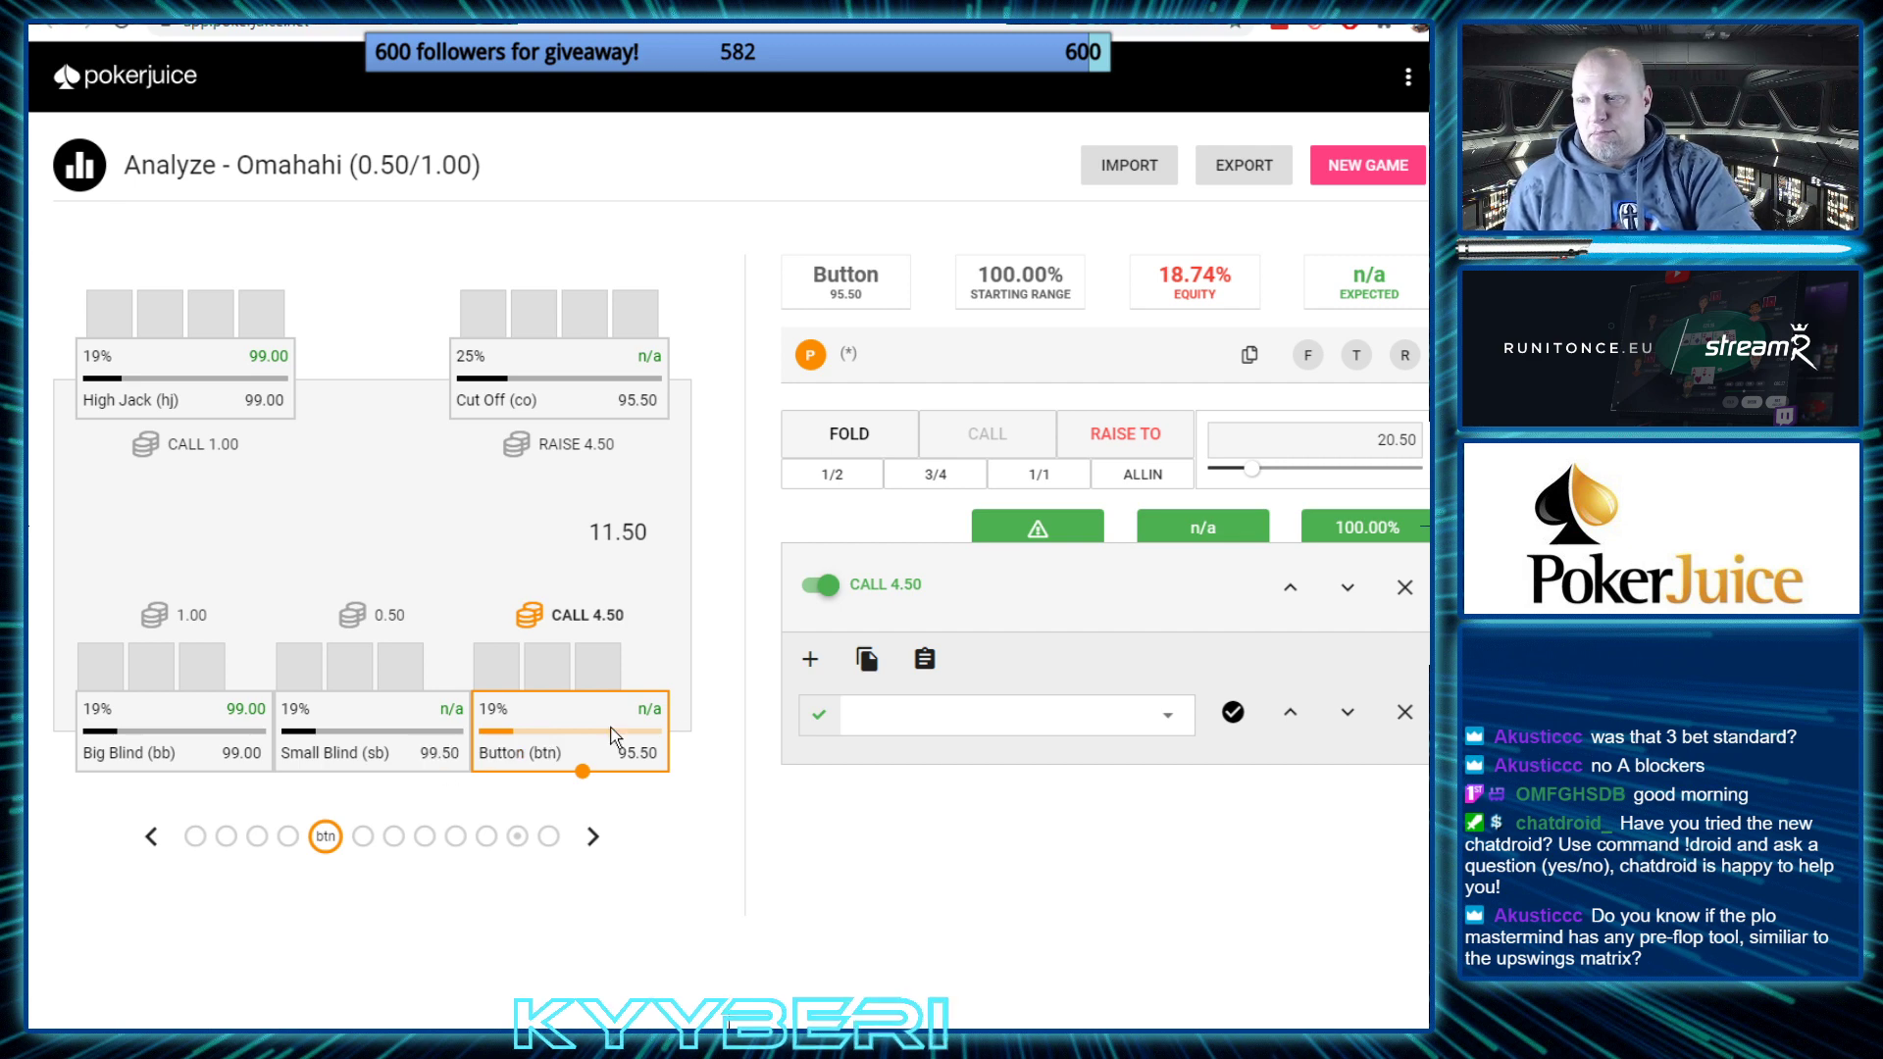
Add a button raise to 20.50, rank it above the call, and give it the 3bet 6% ip range
click(873, 721)
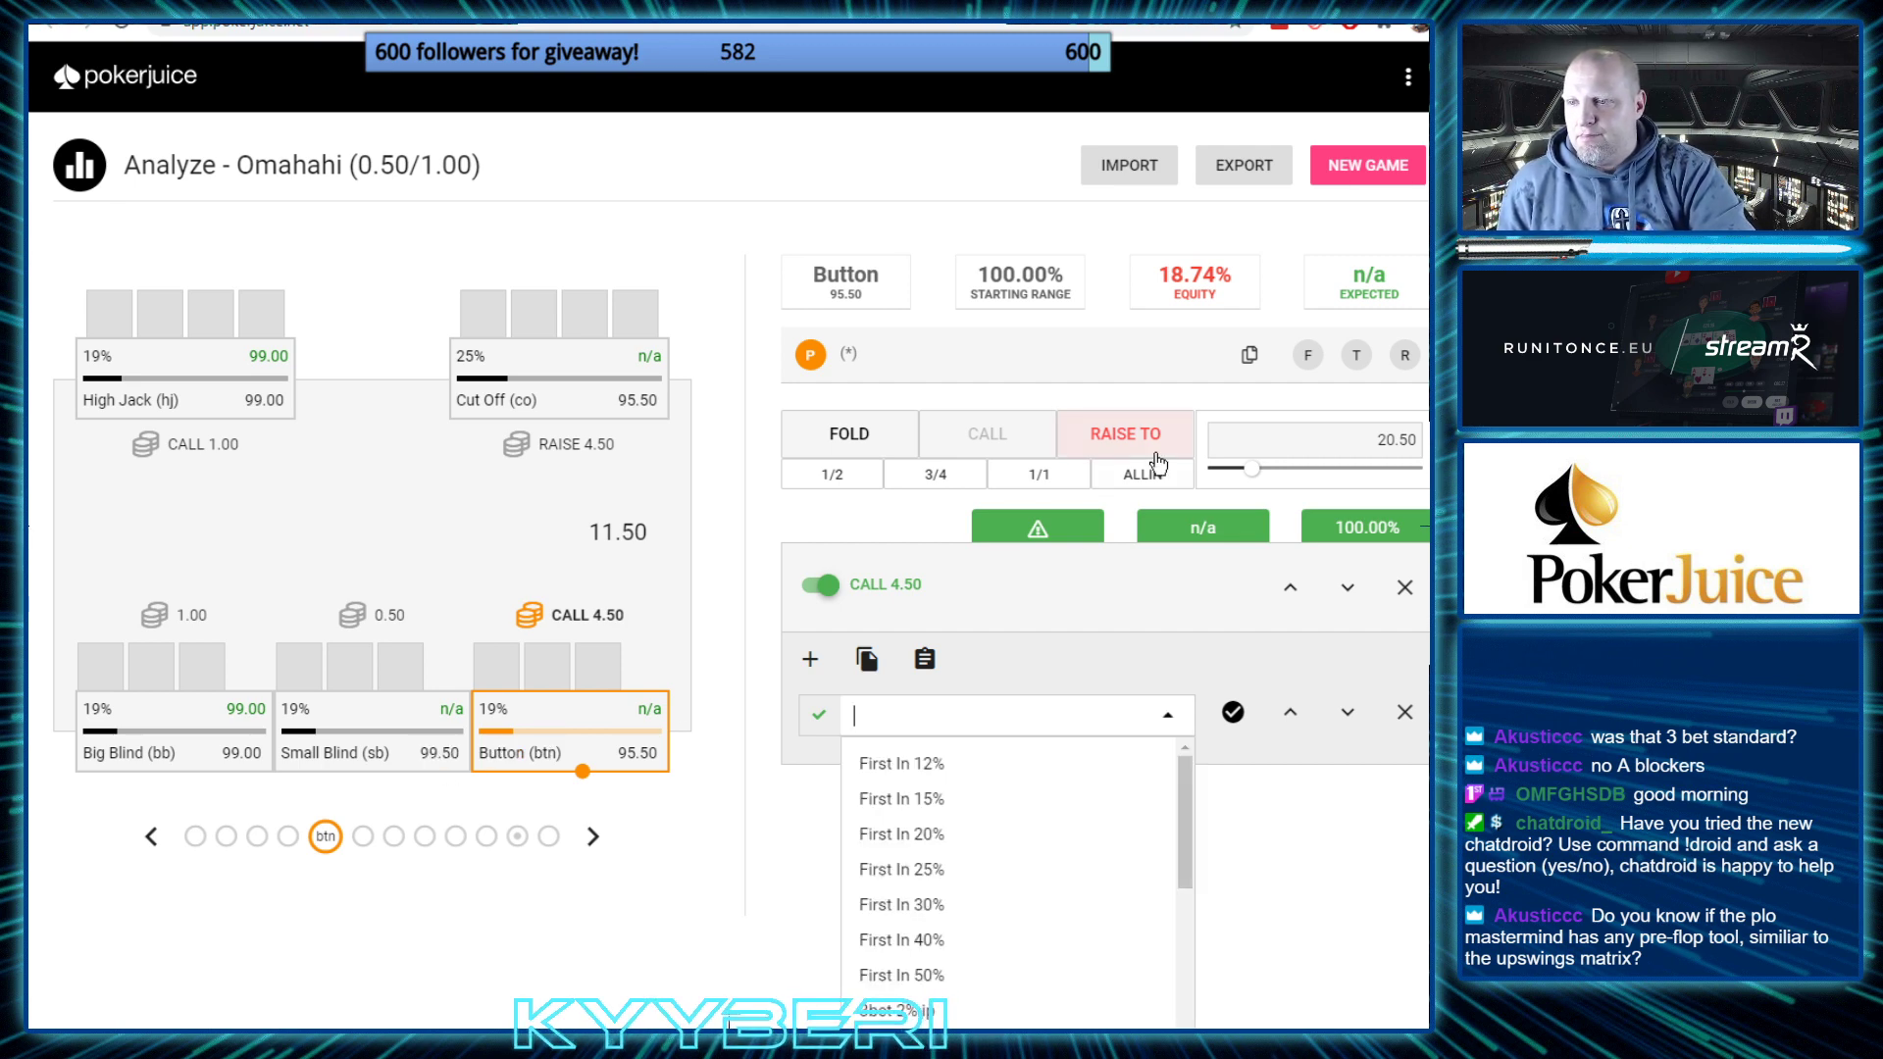
click(1146, 443)
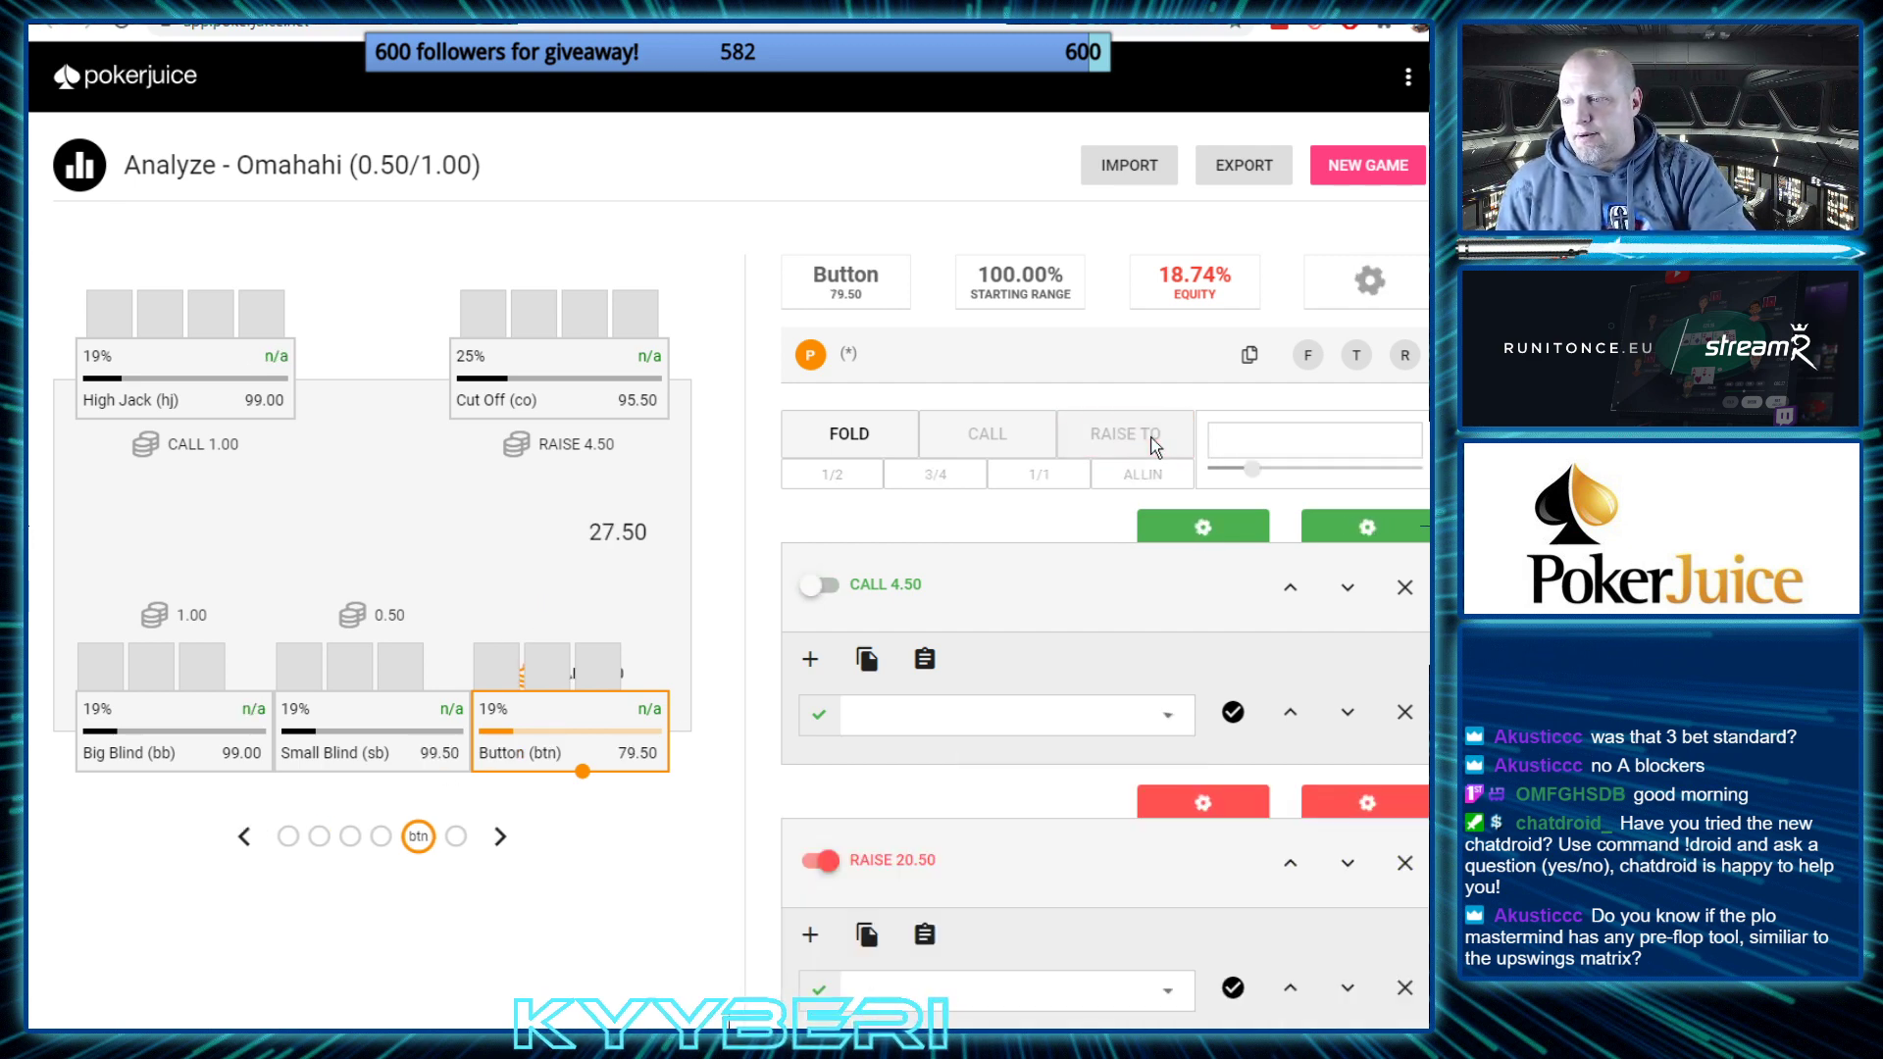
click(1310, 881)
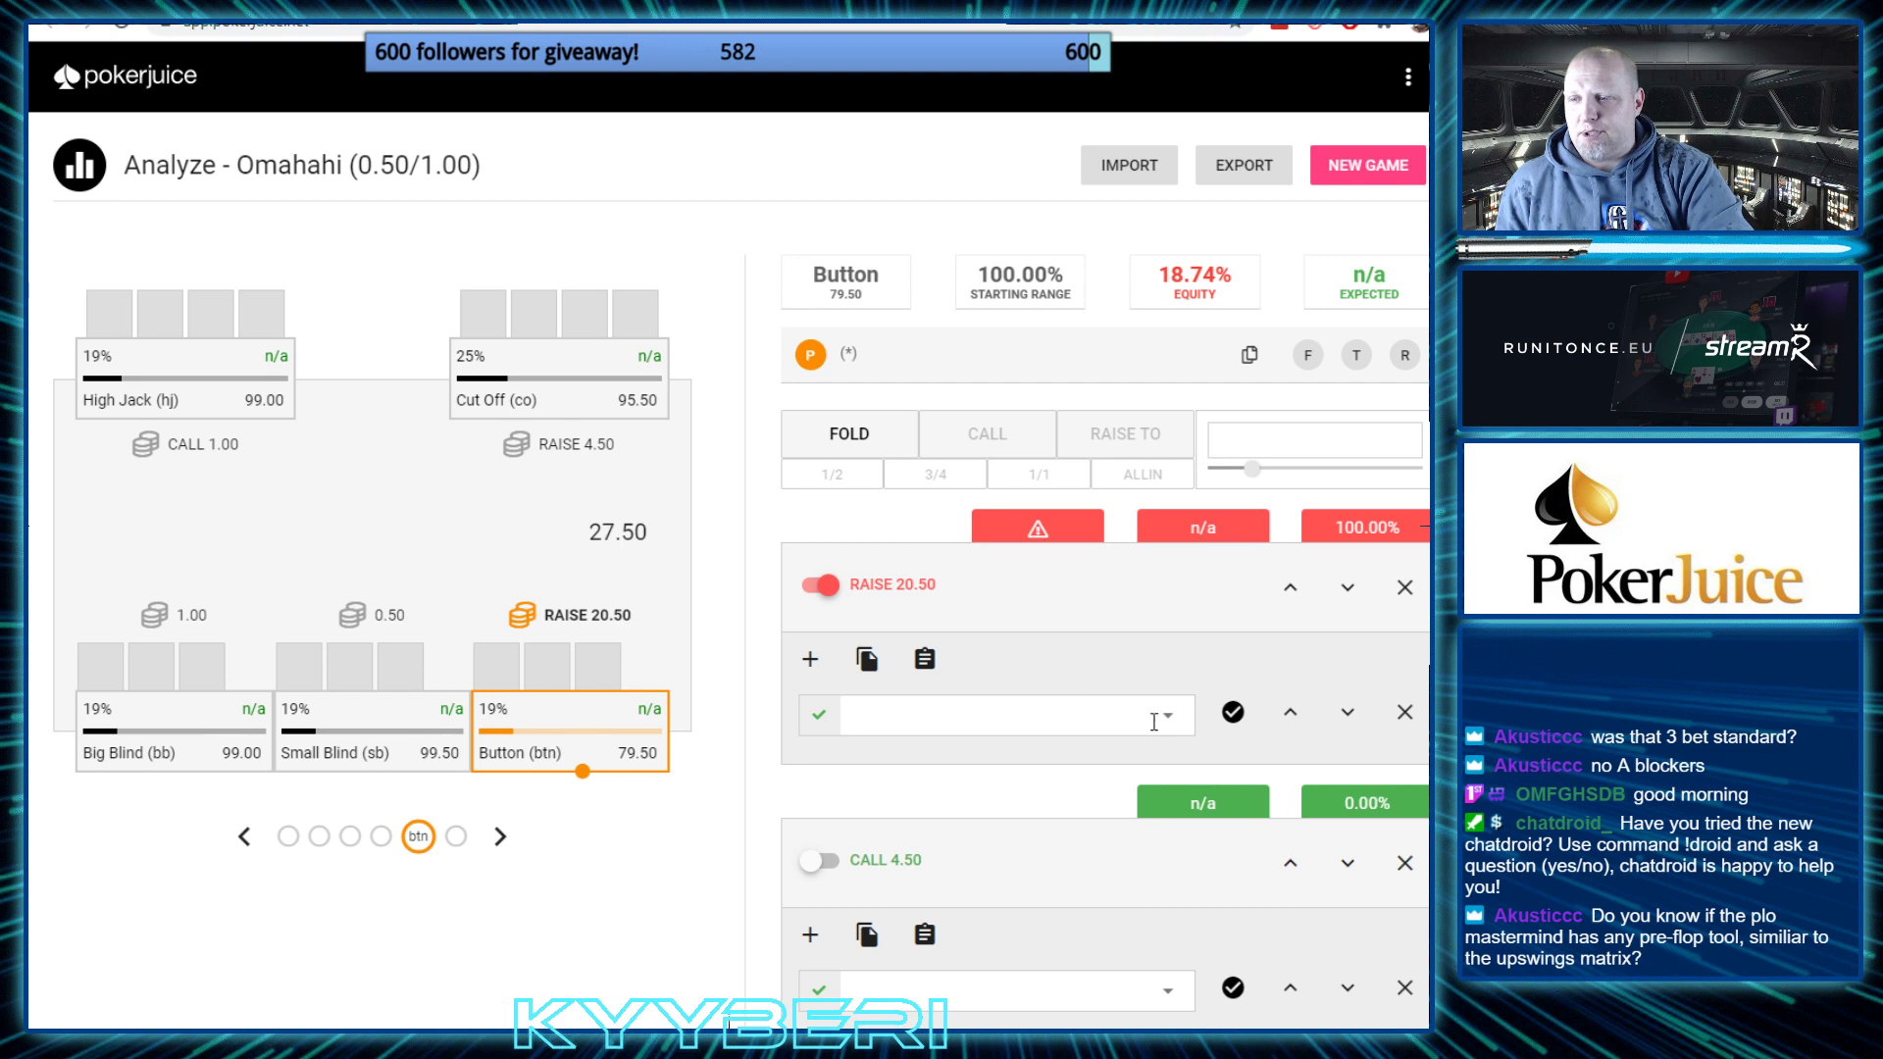
click(991, 716)
scroll(975, 910, down, 2)
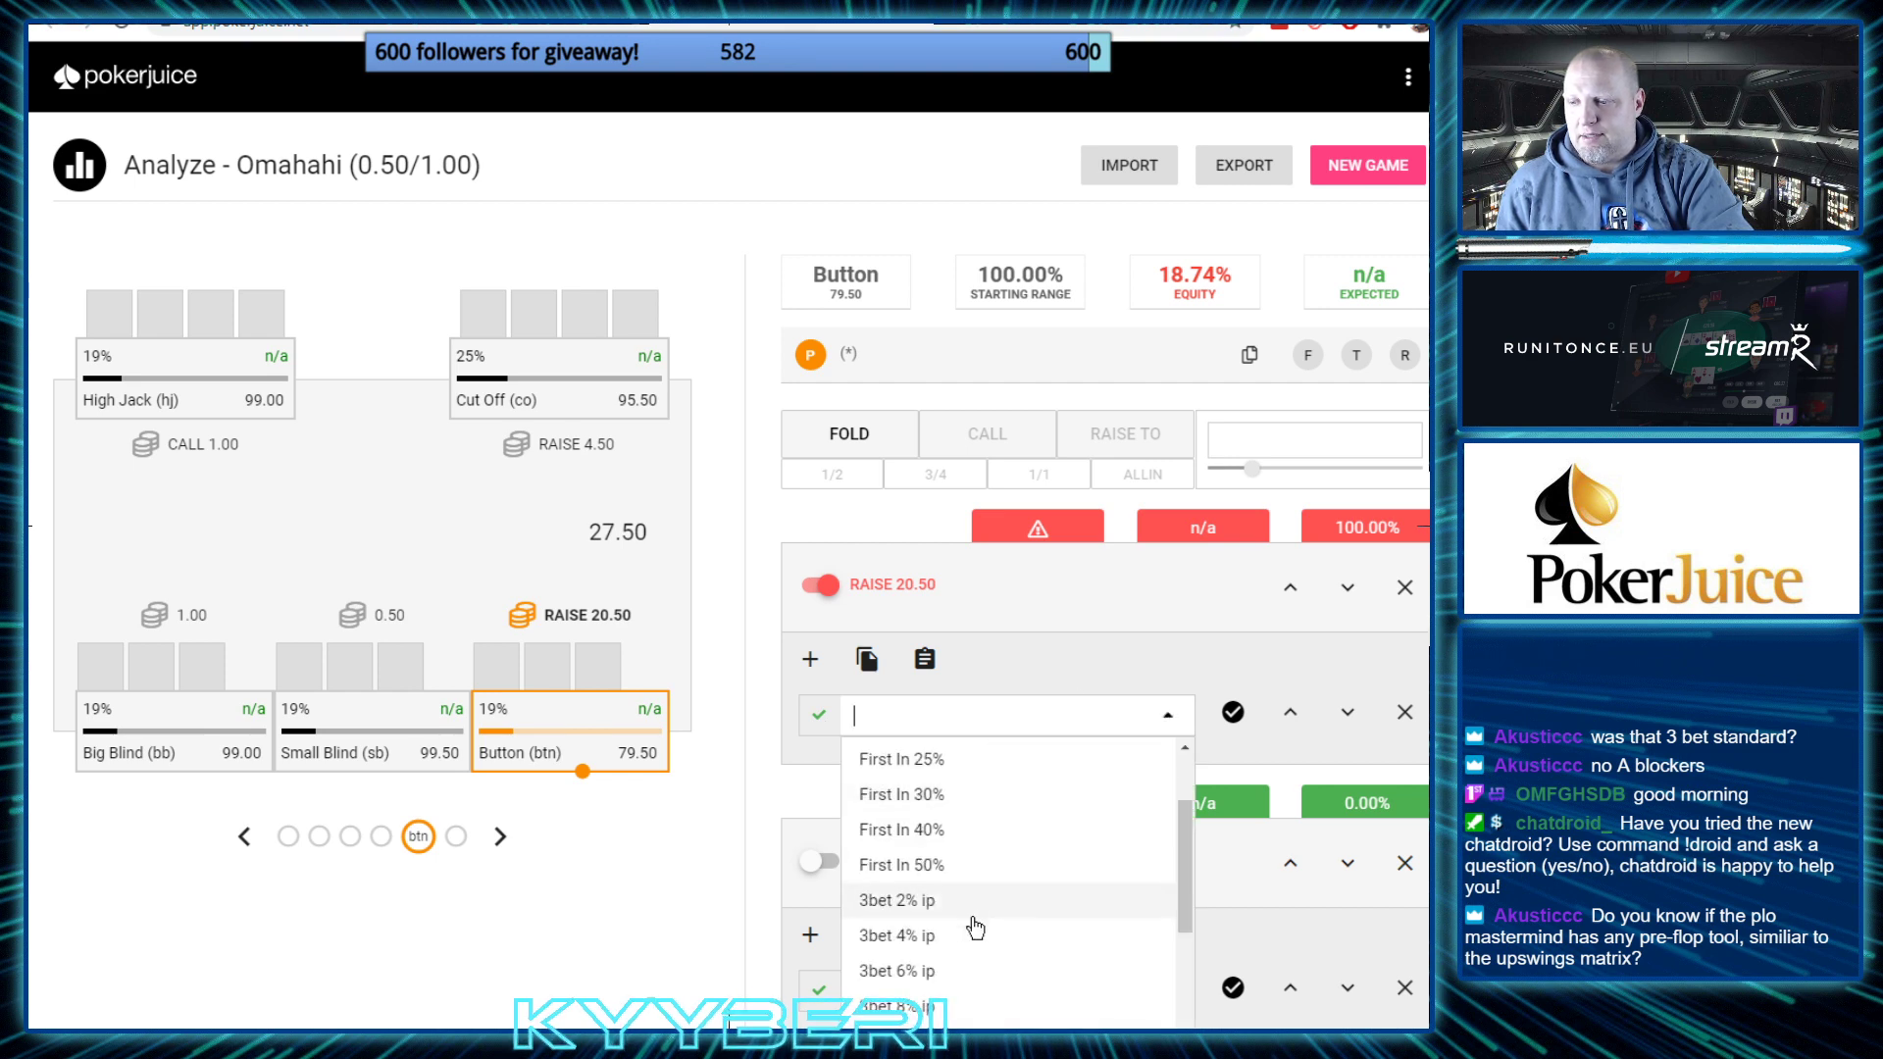
click(914, 971)
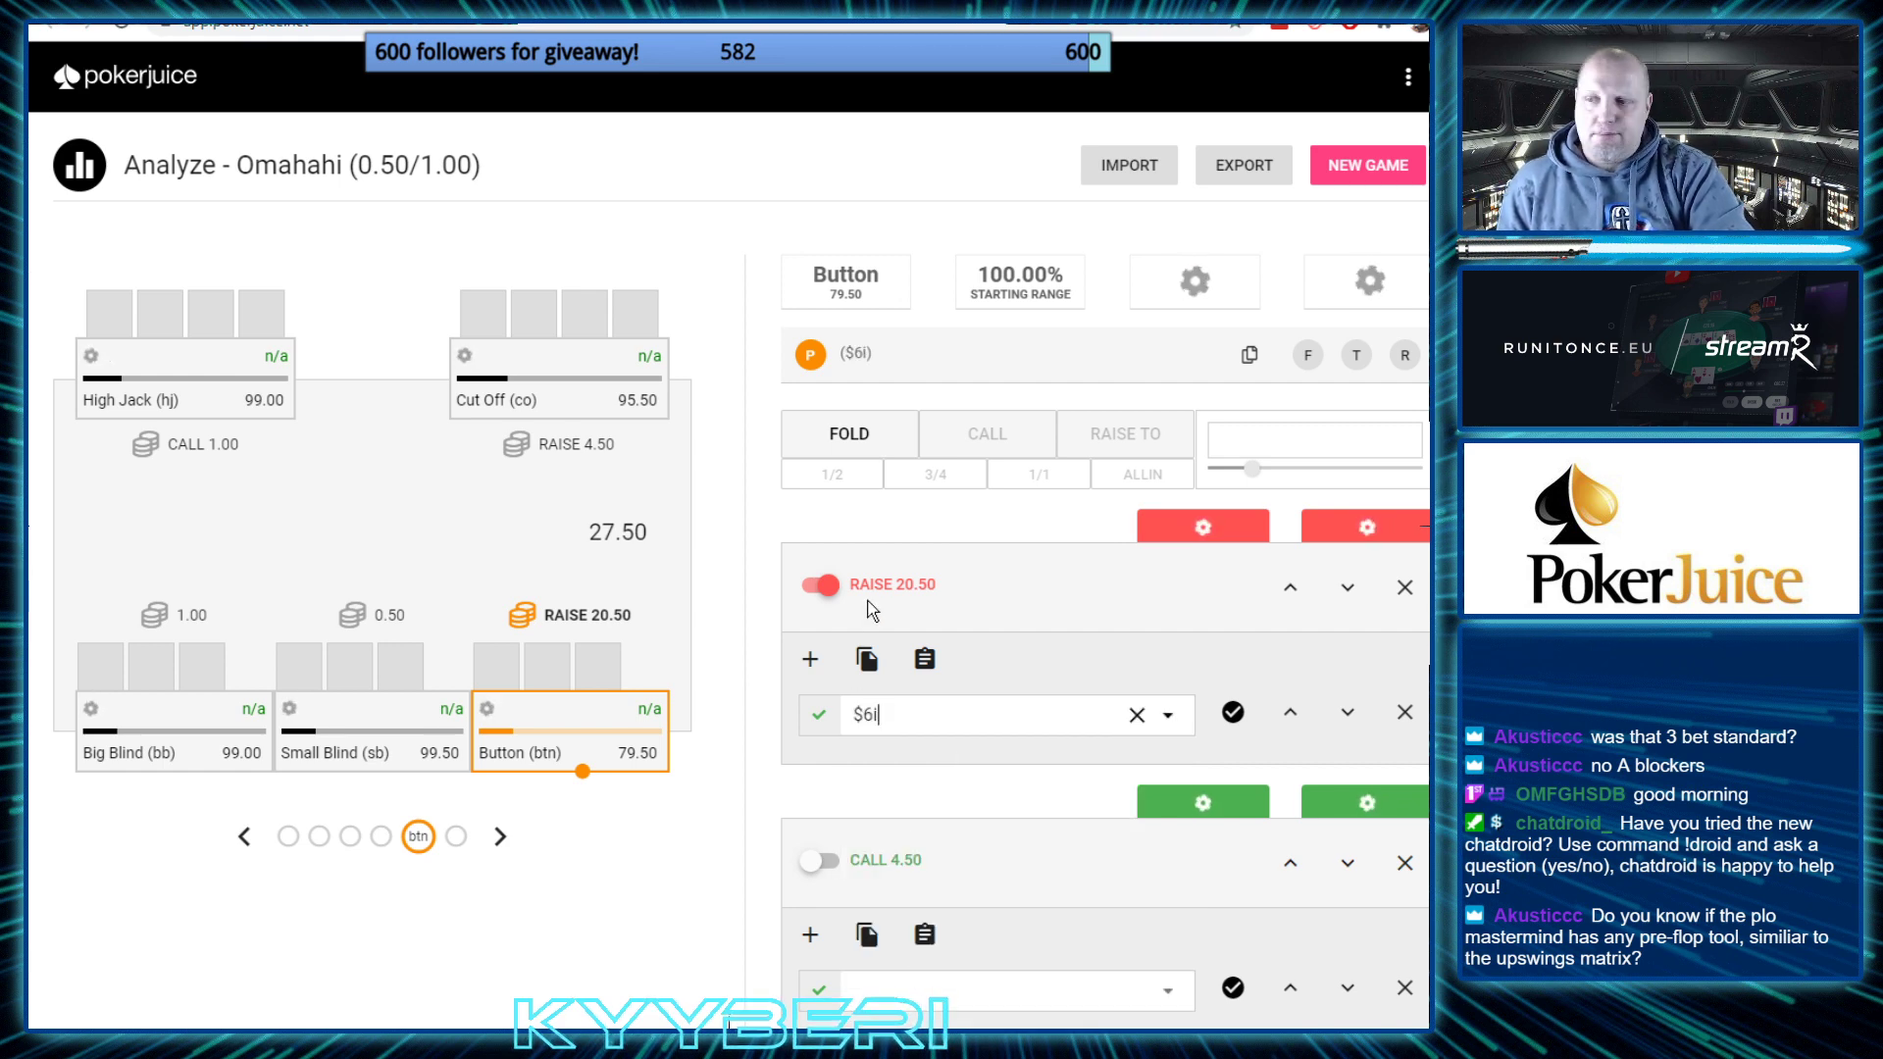
Make the 4.50 call the button's active action instead of the raise and set the call's range to $15
click(820, 585)
click(820, 862)
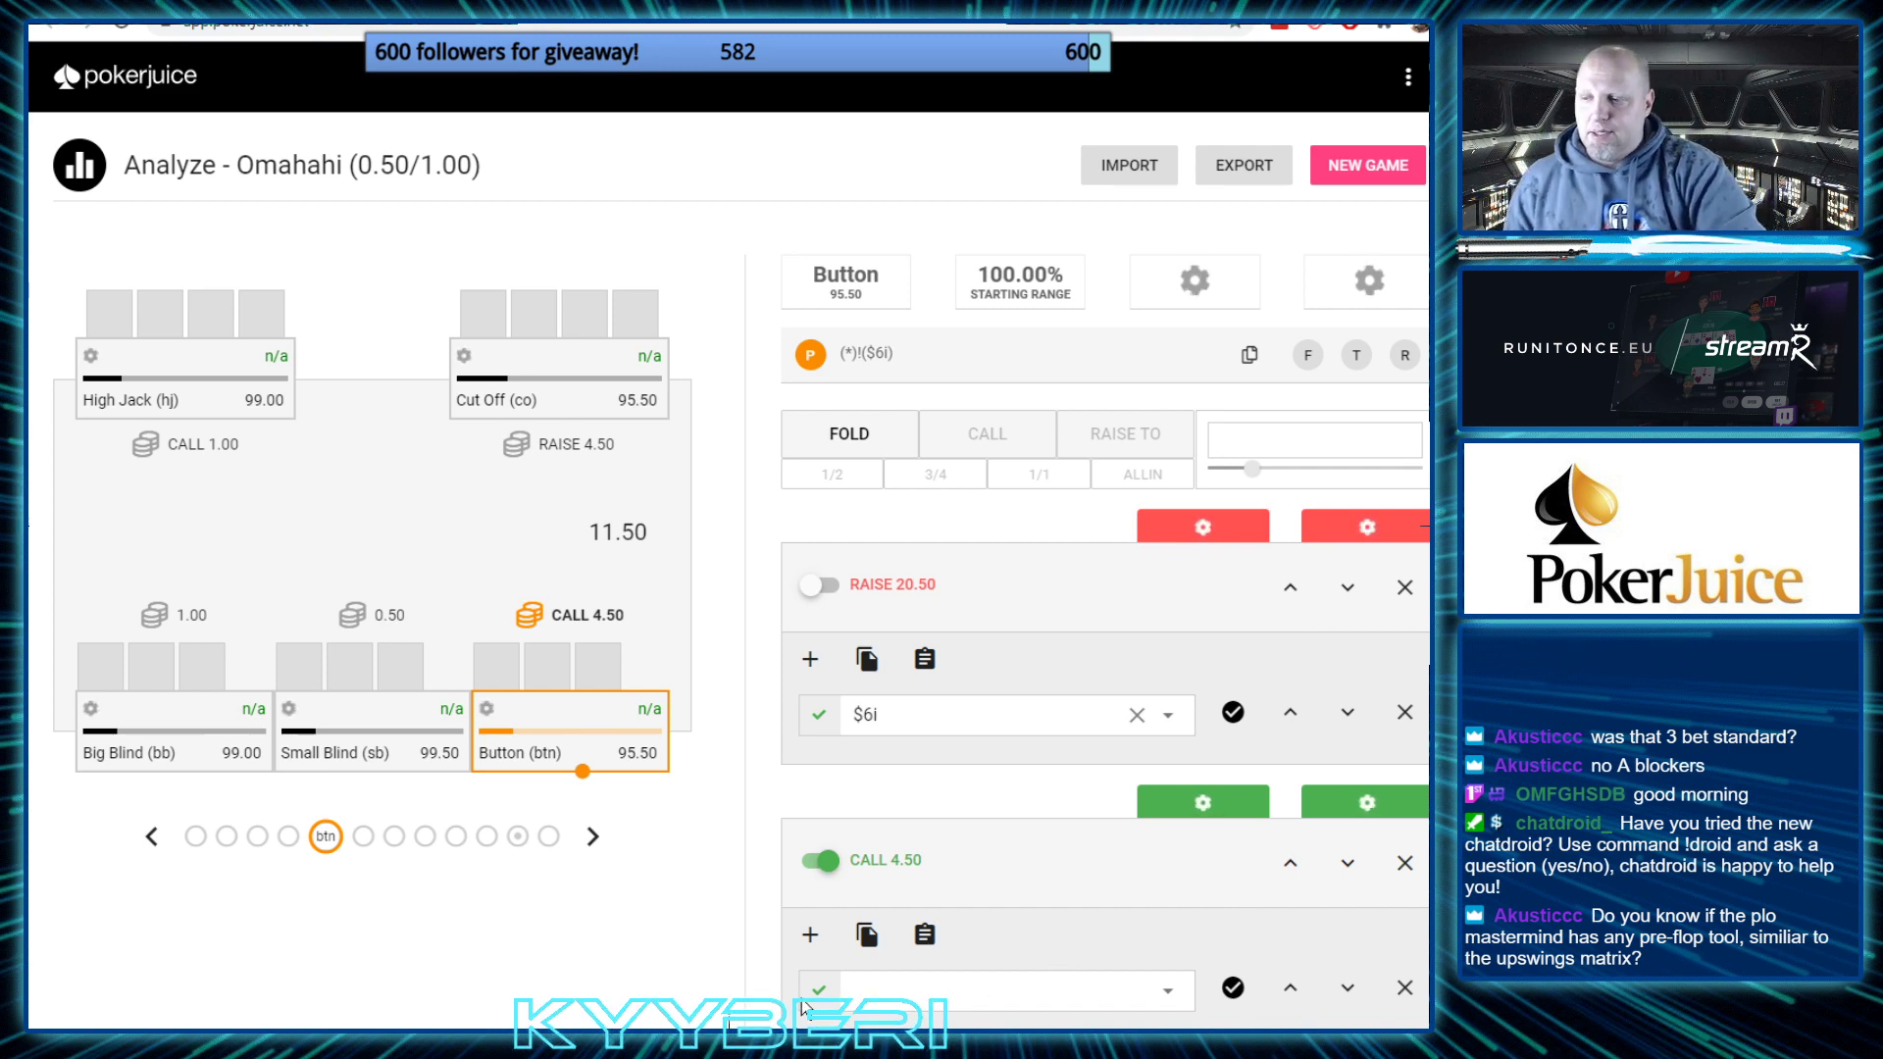
click(1074, 988)
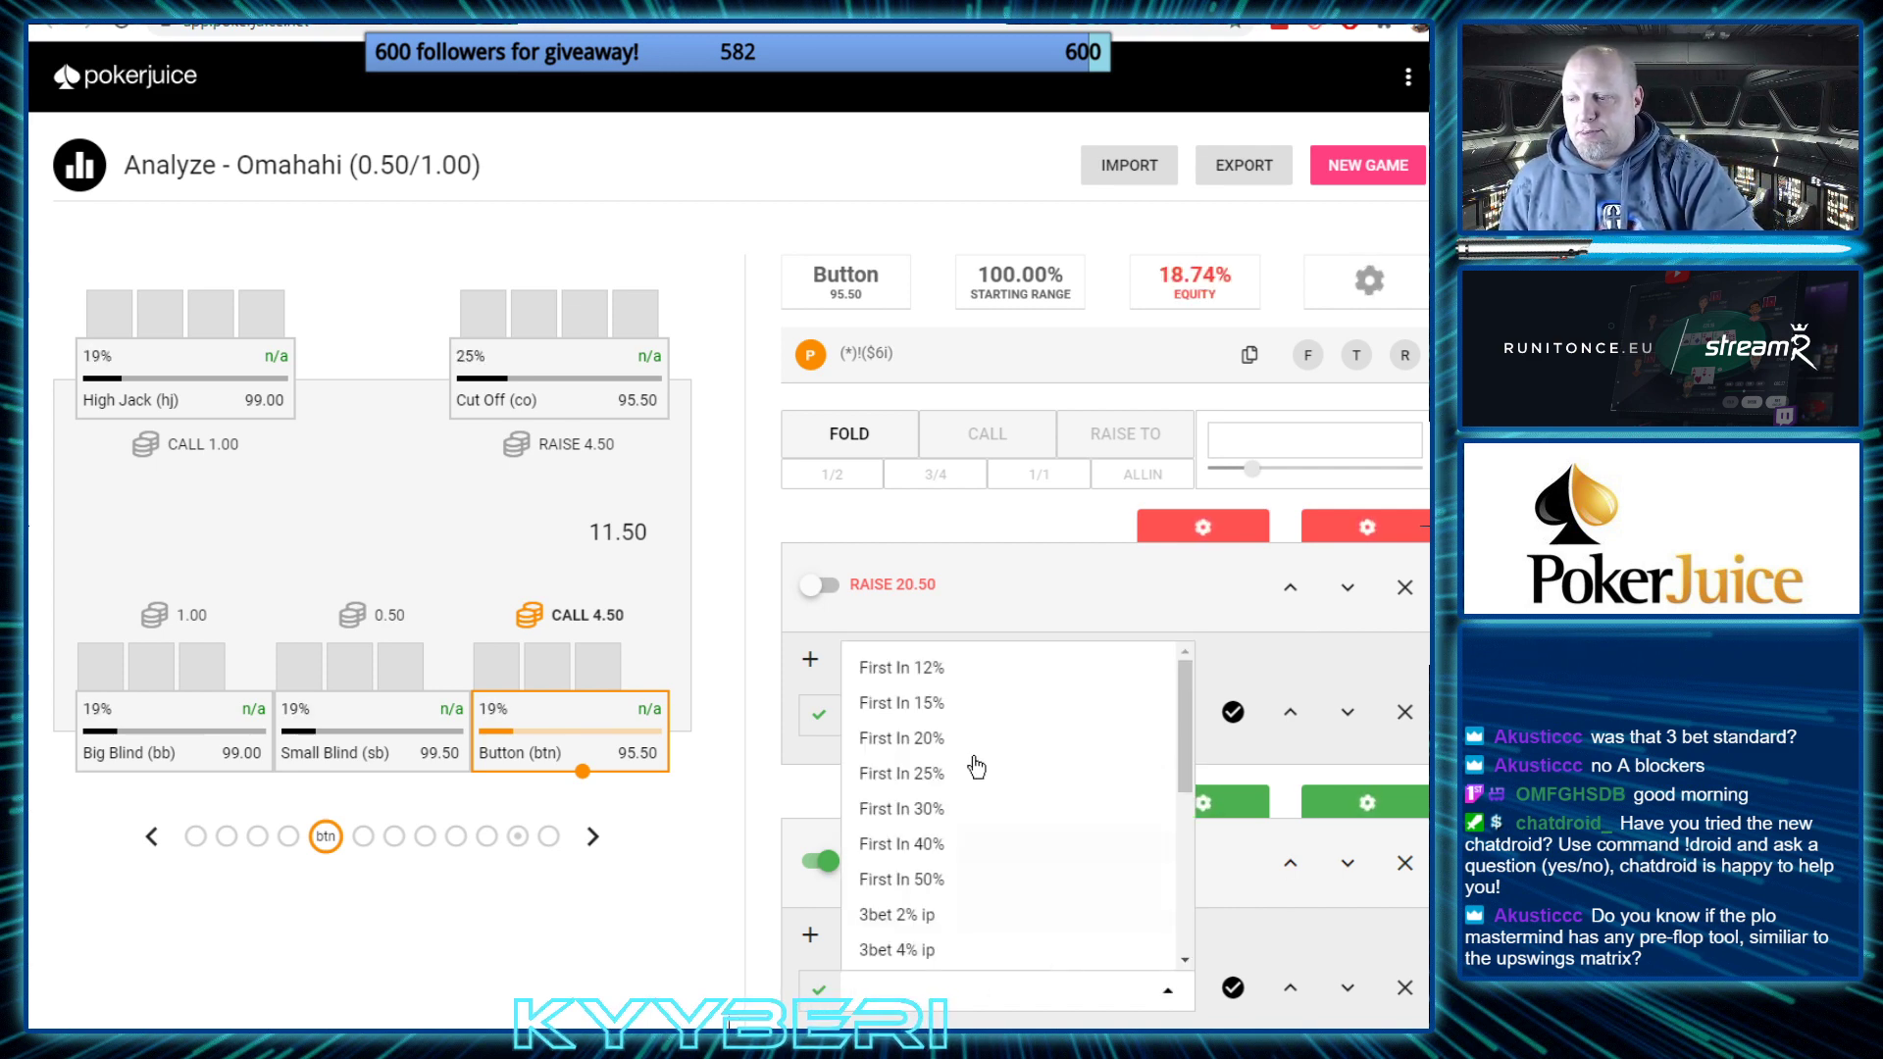
text($15)
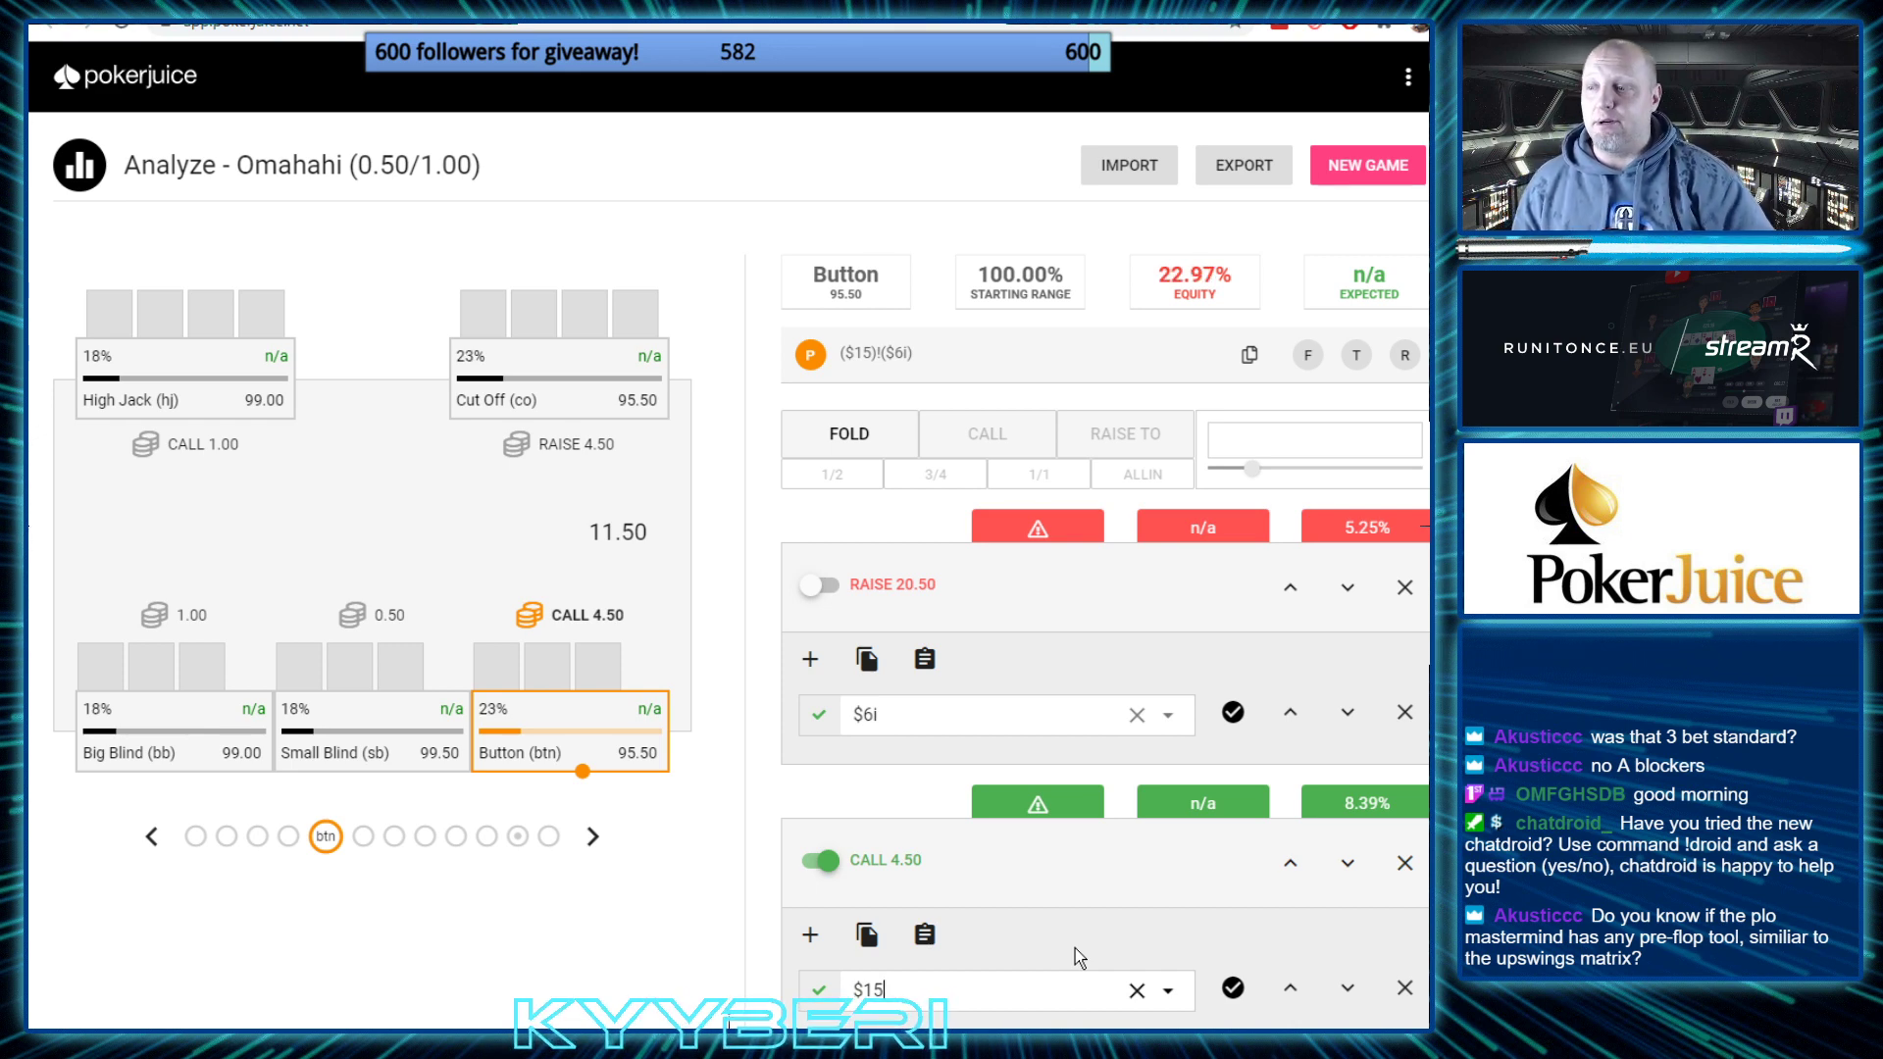
Go to the small blind's raise to 20.00 and set its hole cards to Kc, Kd, 6c and 5d
click(592, 836)
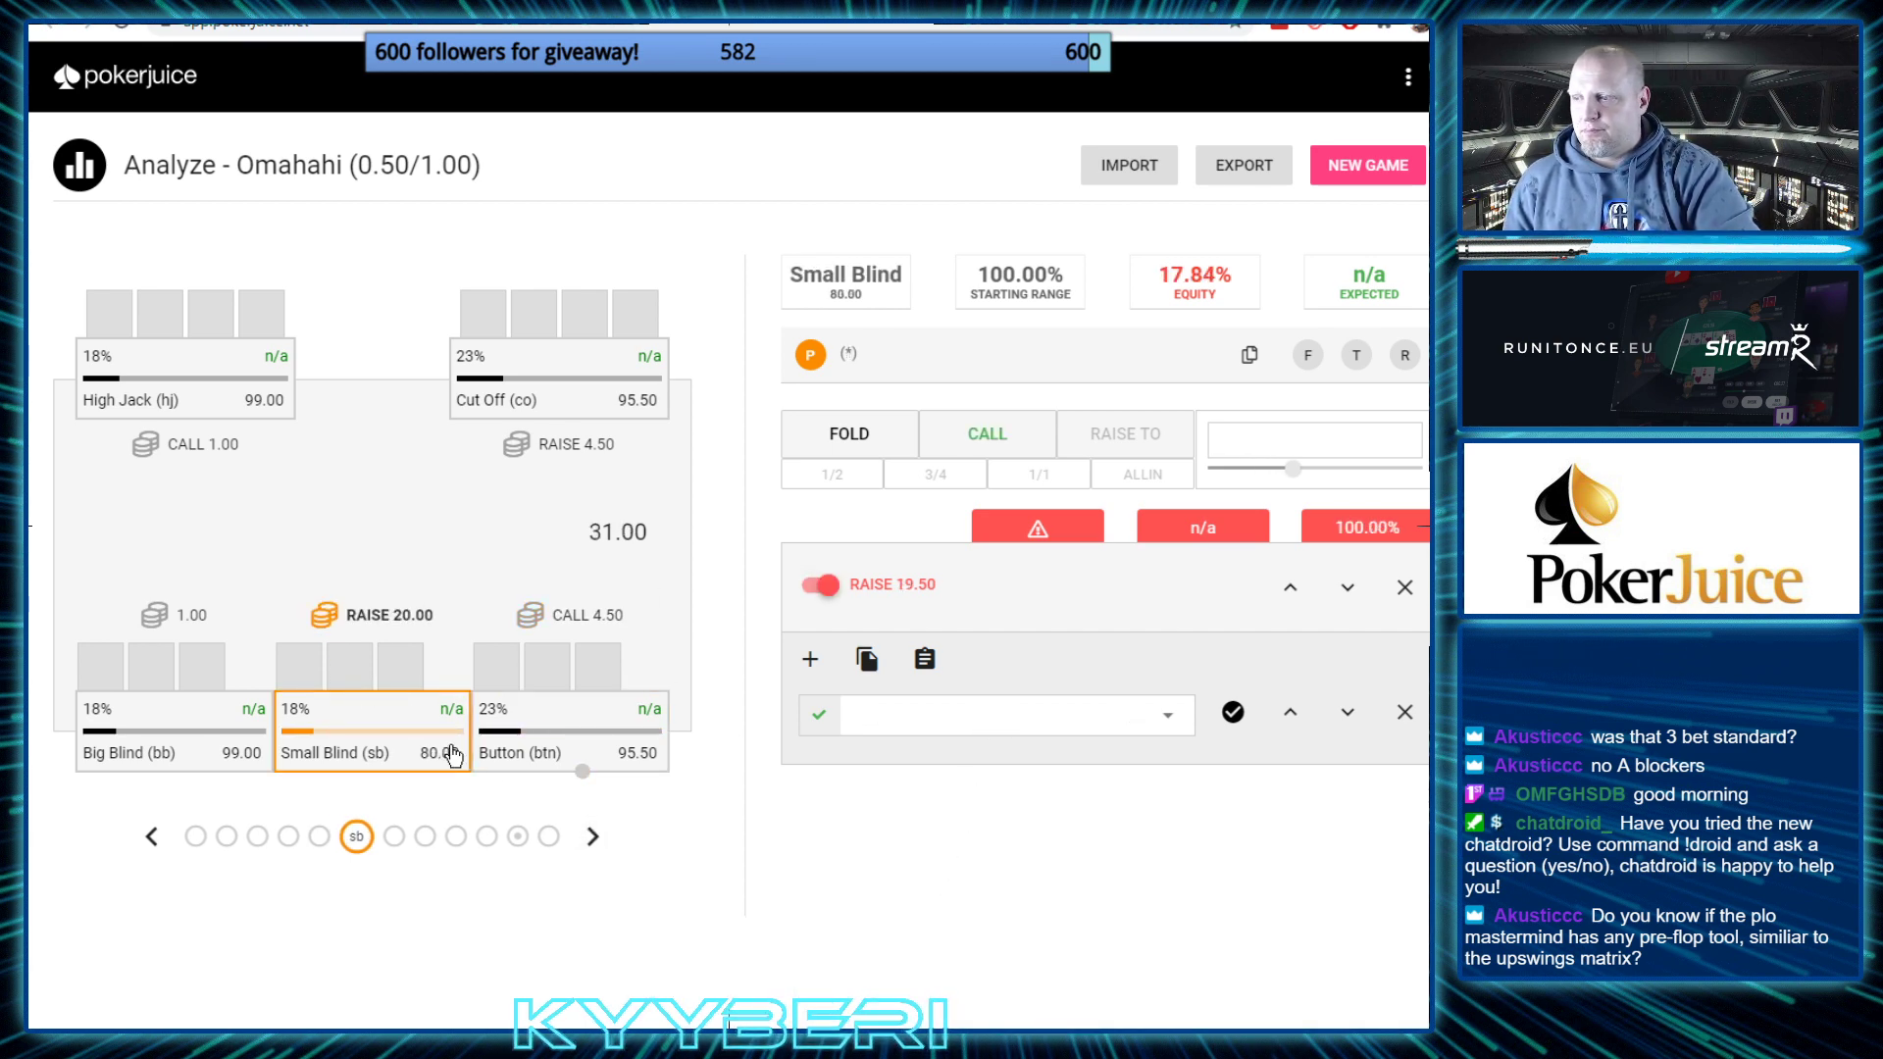
right_click(344, 664)
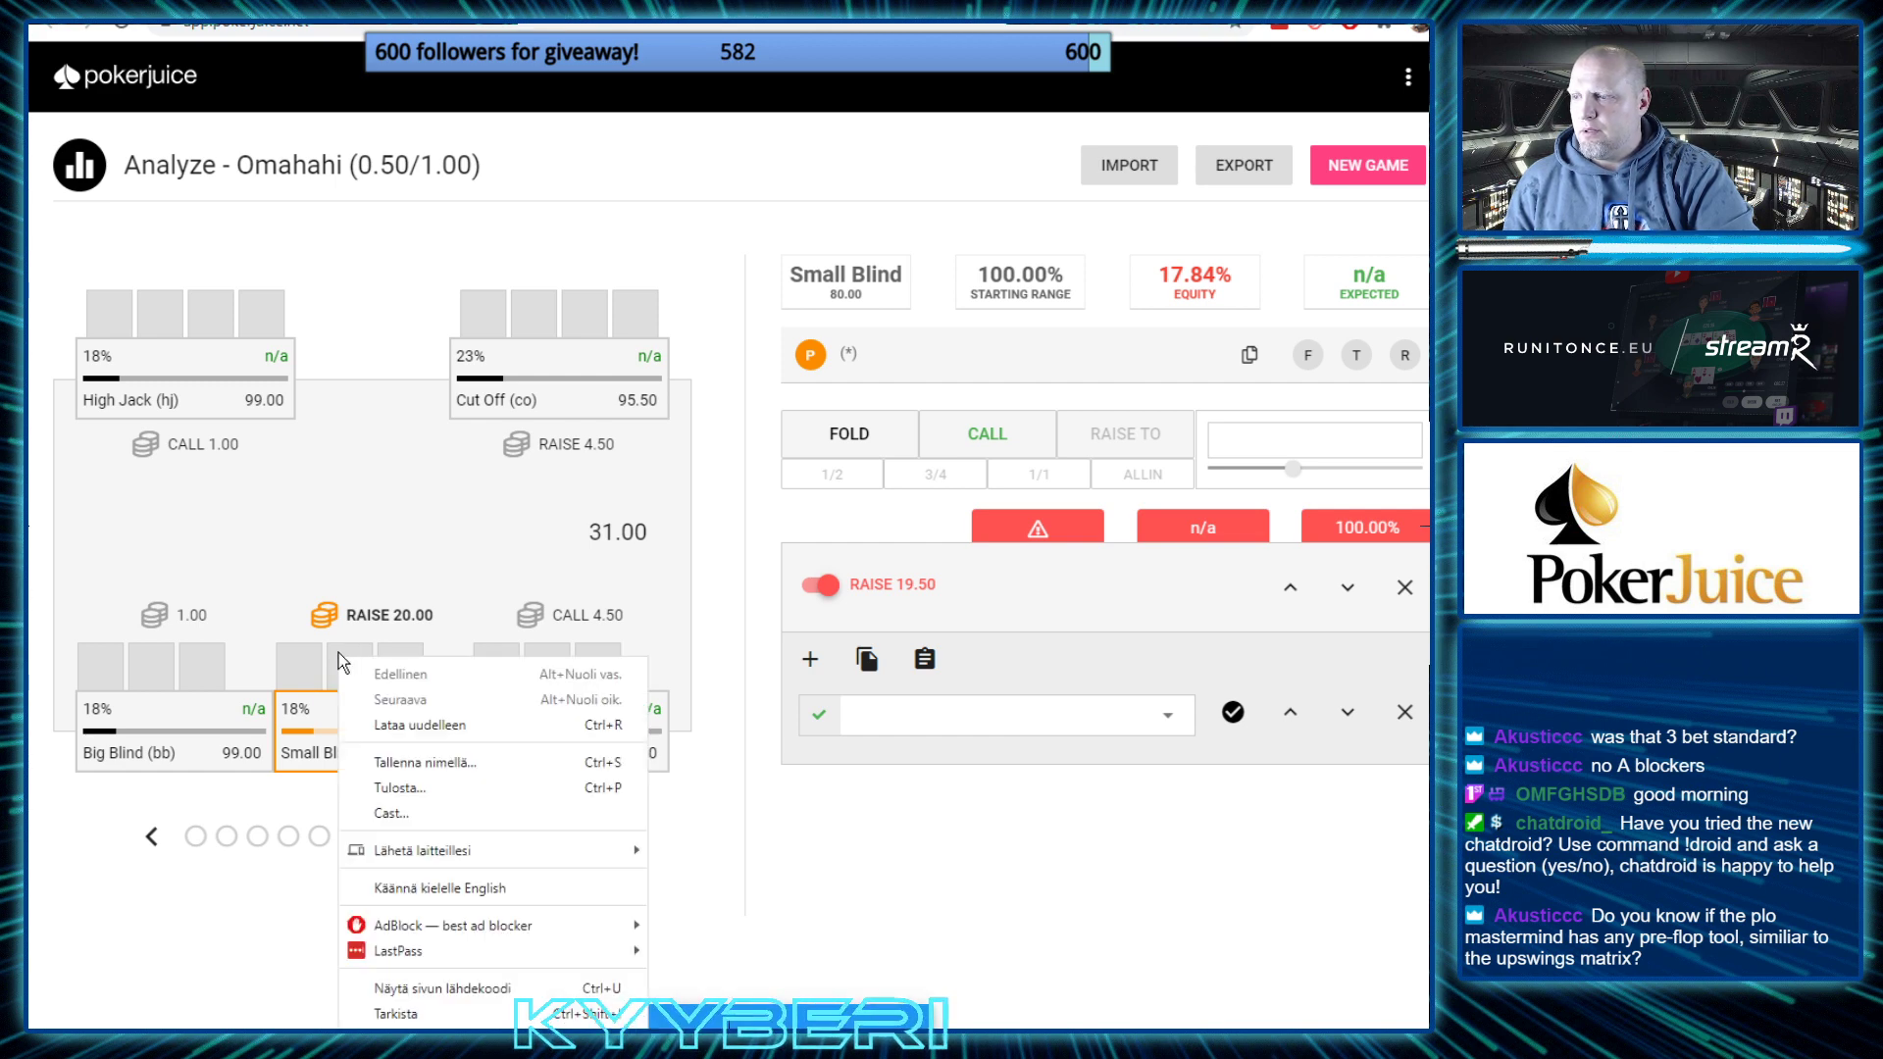
key(Escape)
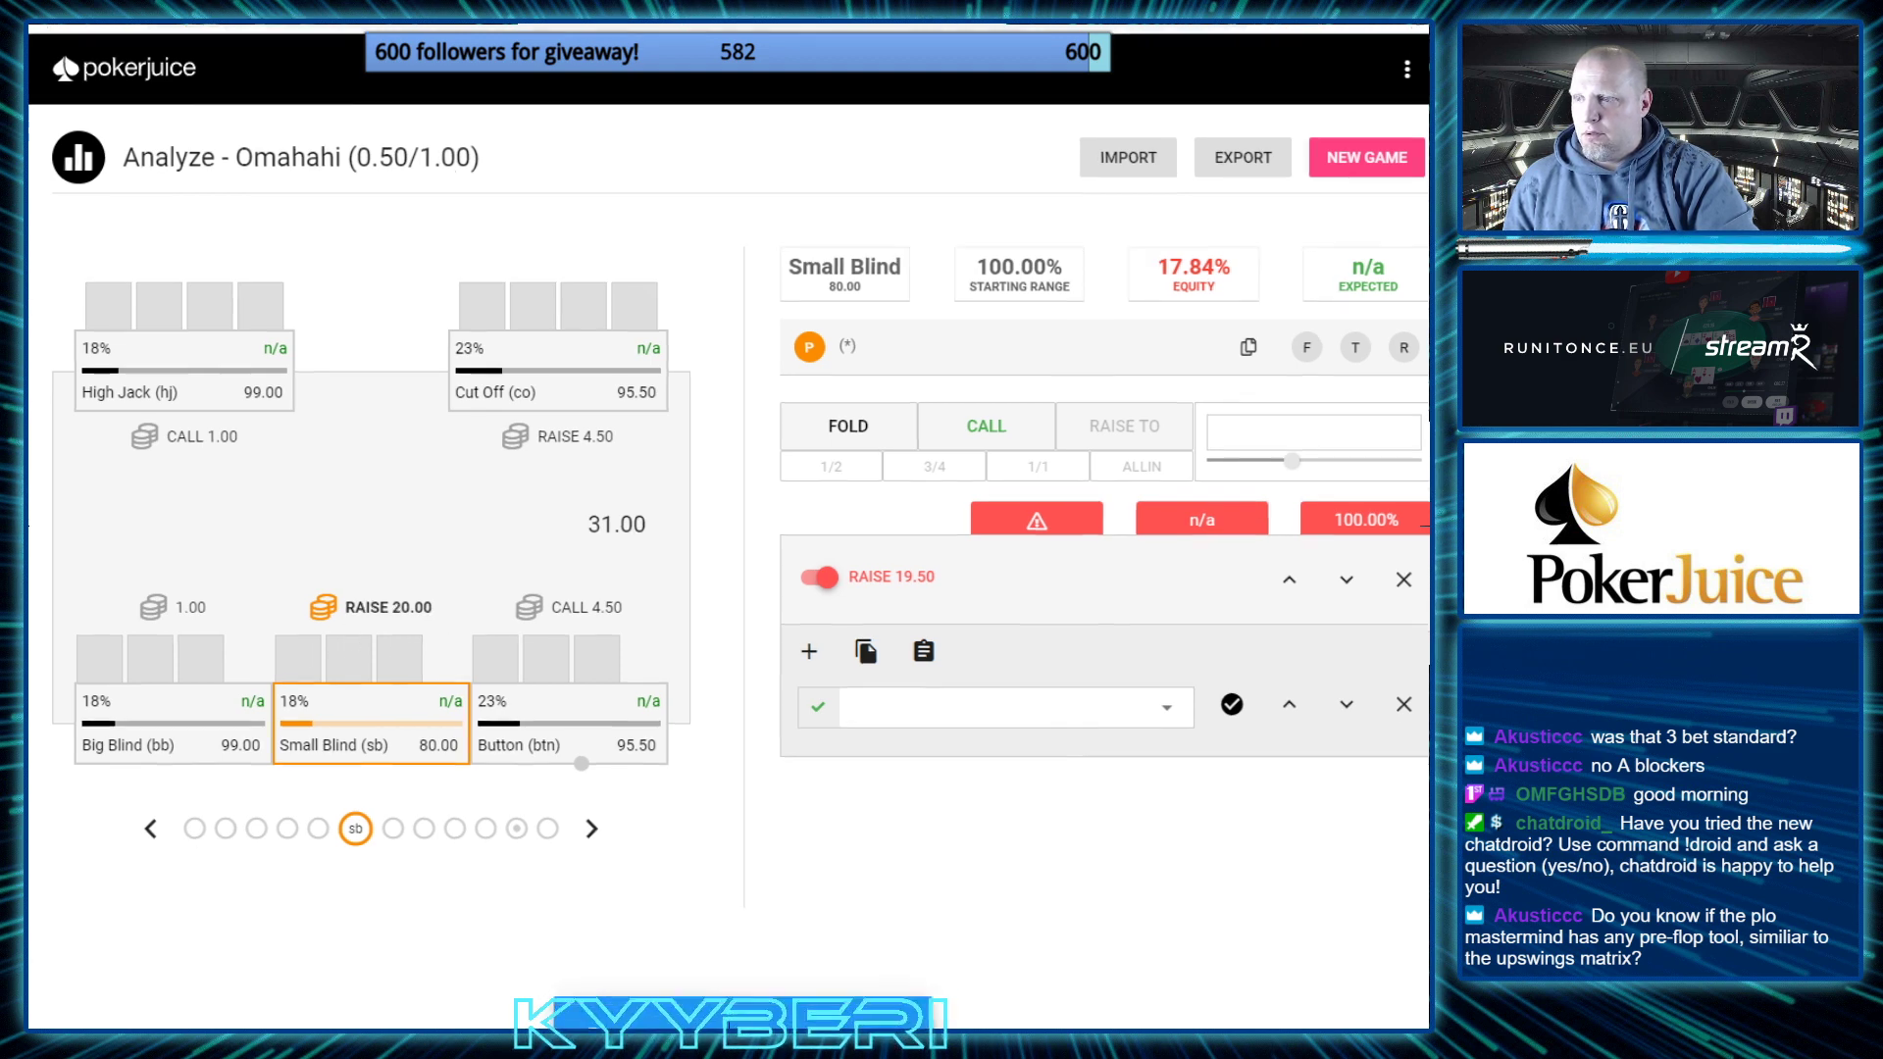
click(662, 663)
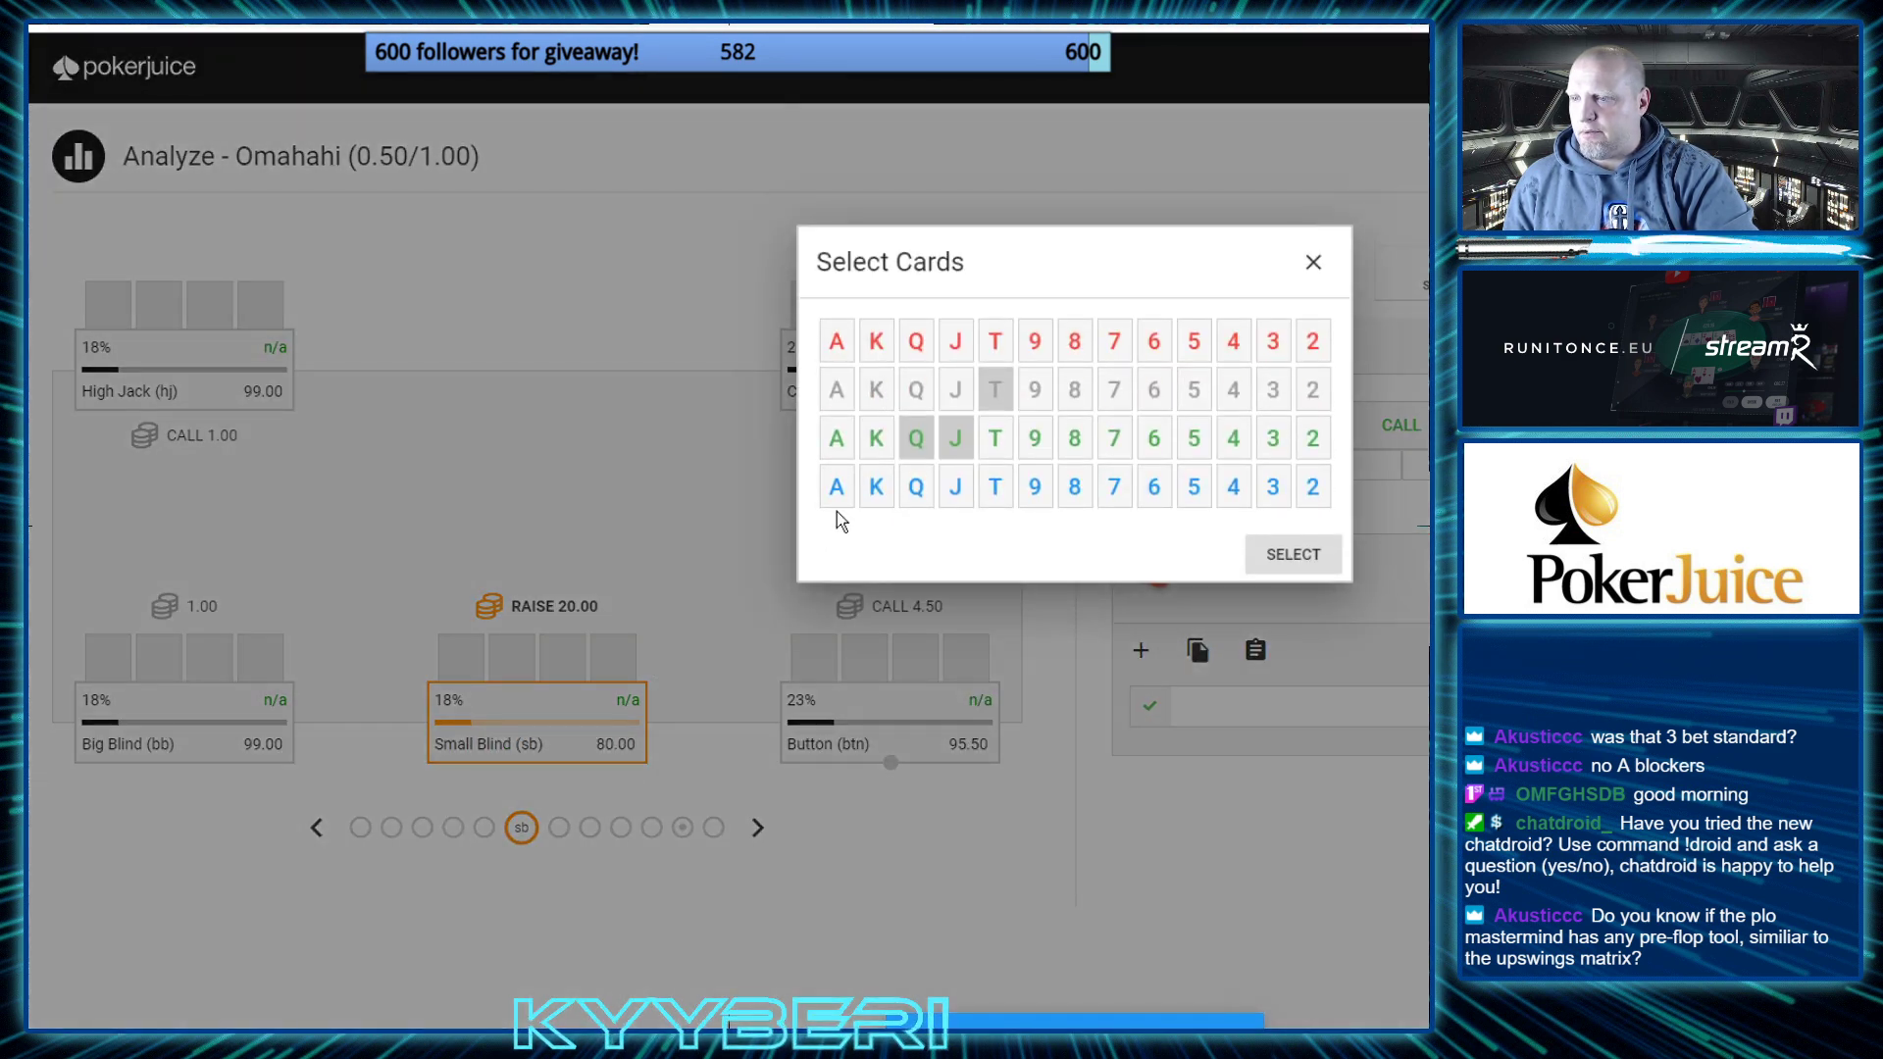
click(878, 441)
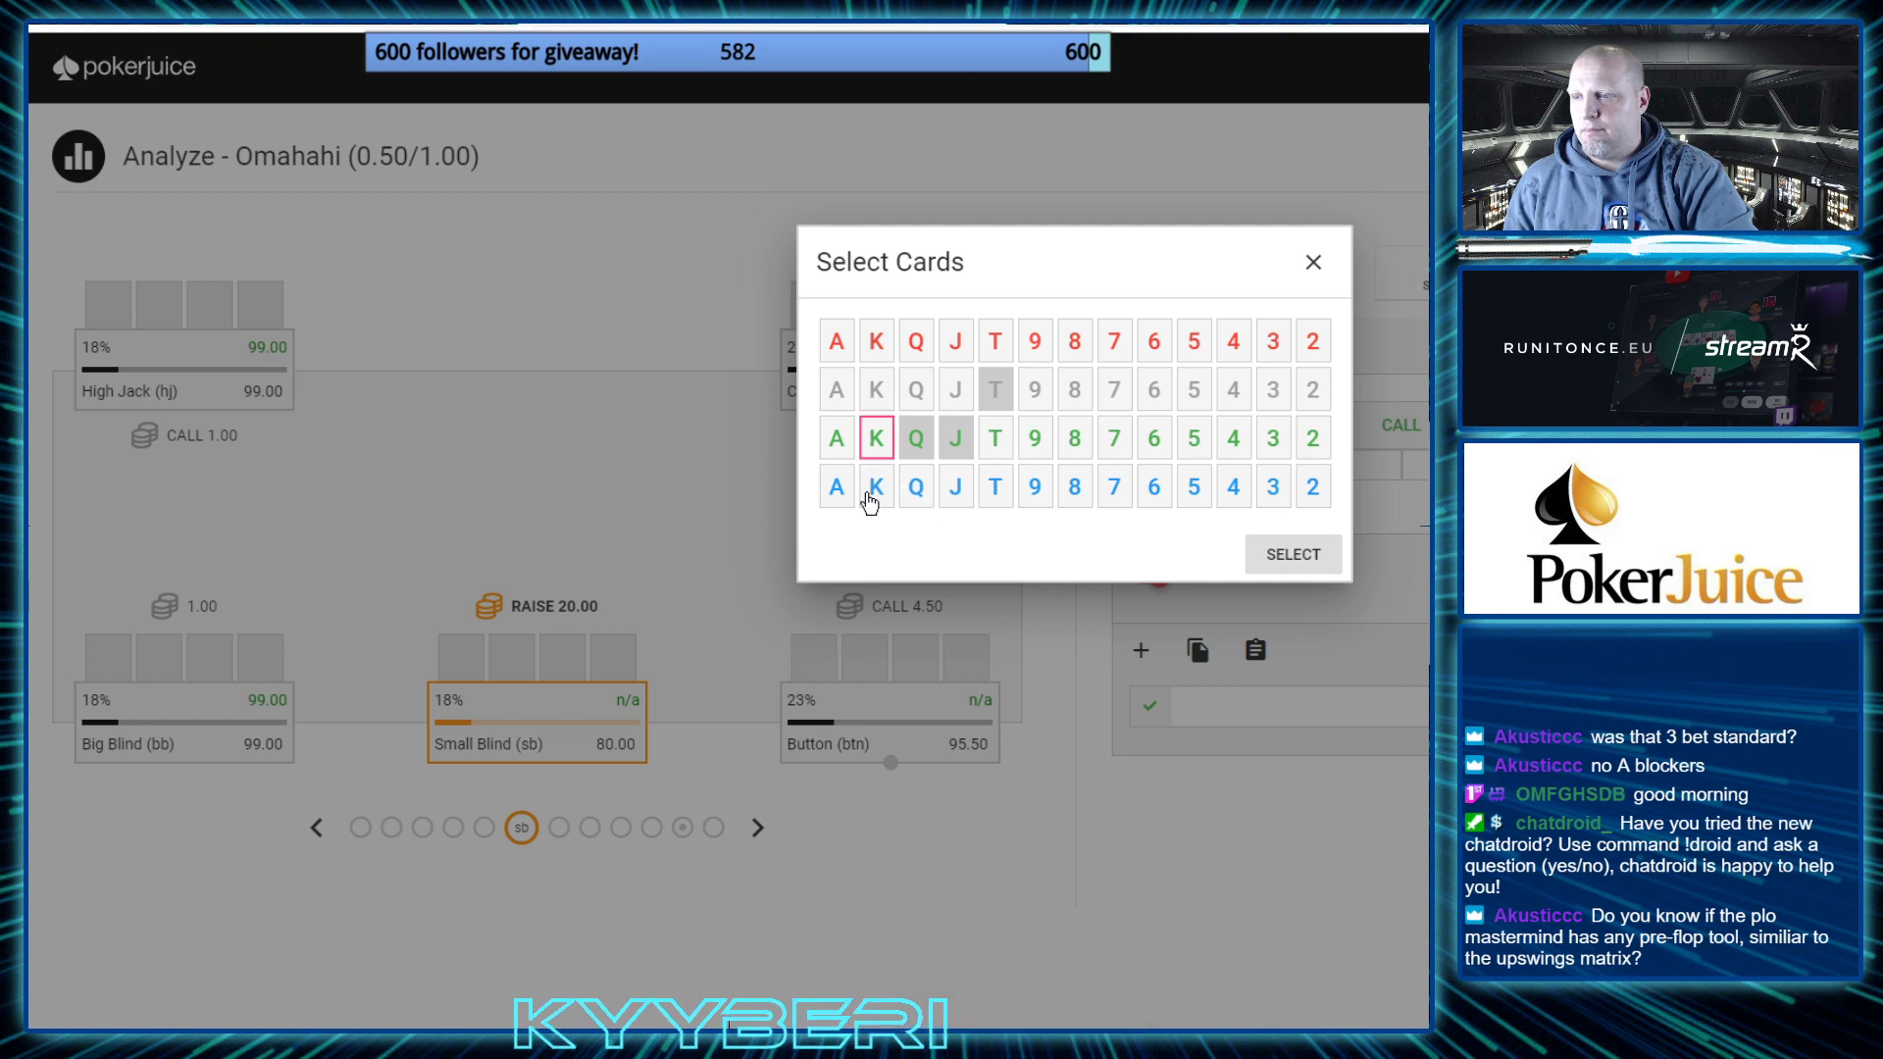
click(876, 488)
click(1153, 434)
click(1194, 487)
click(1270, 547)
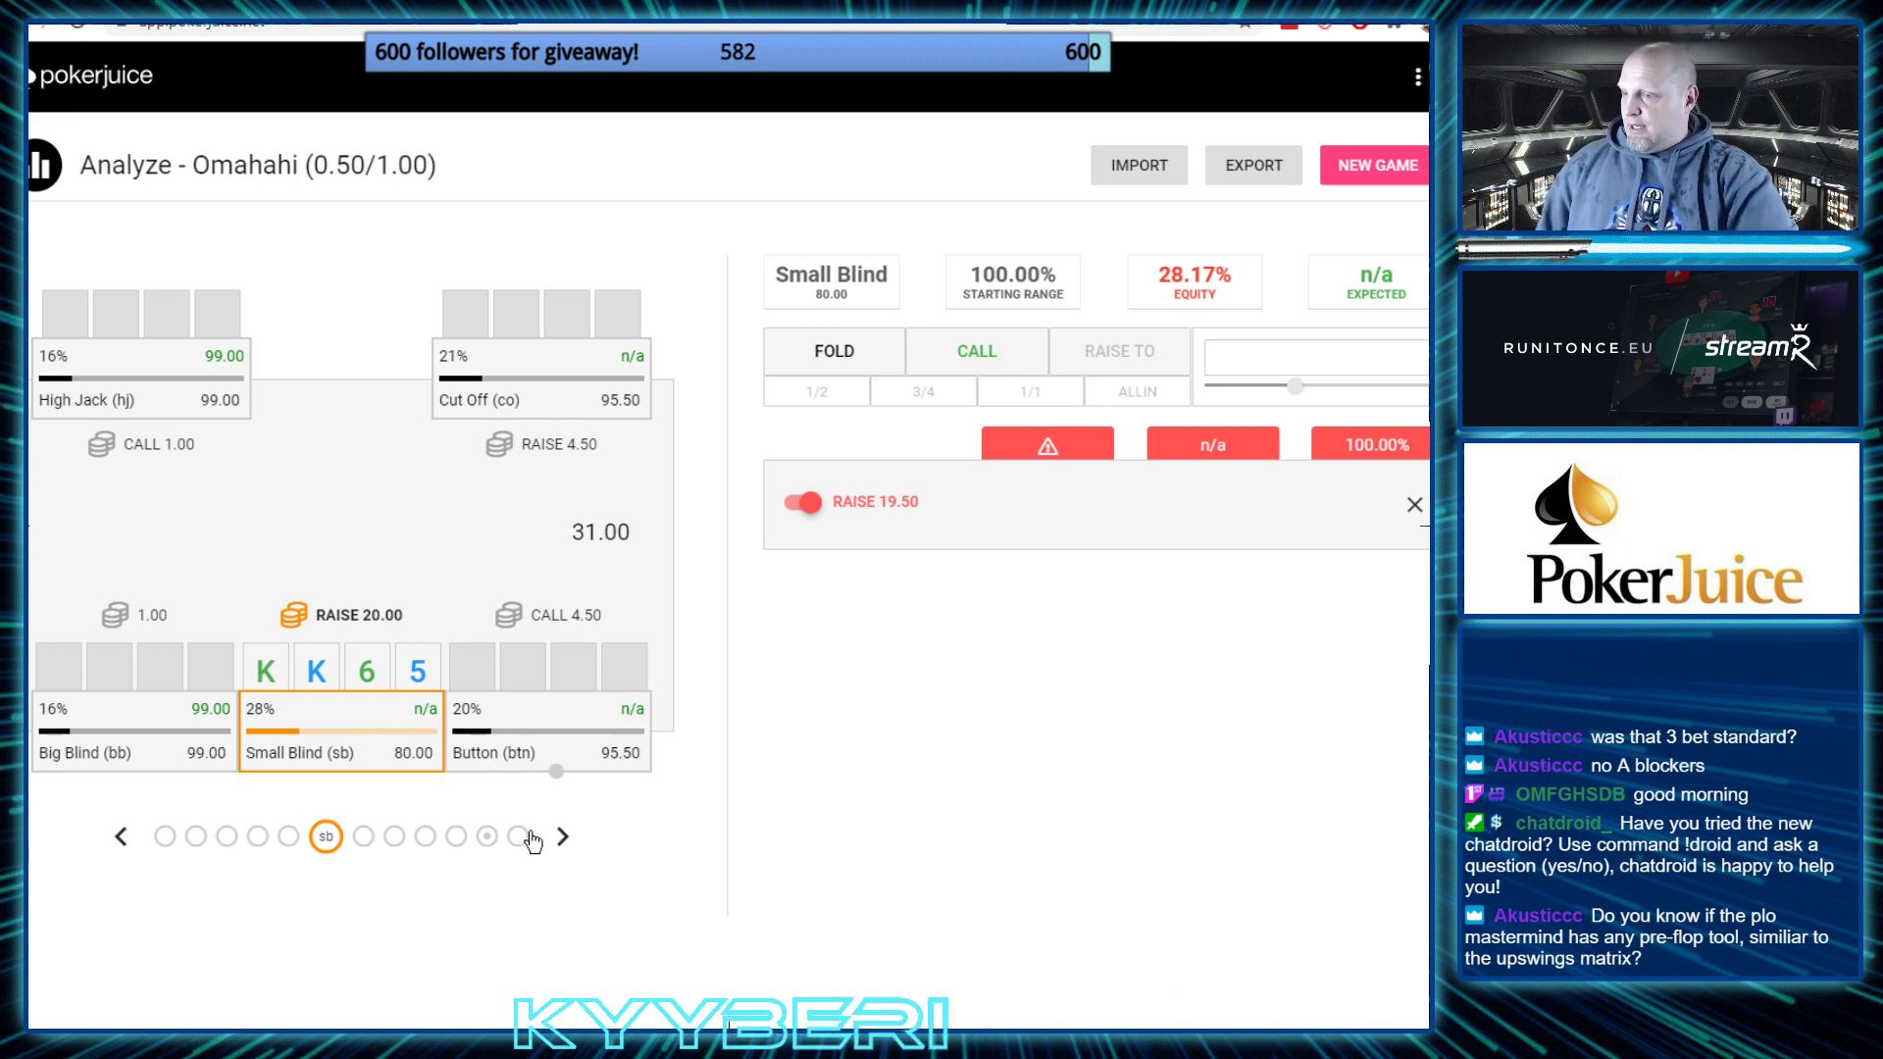
At the cut off's decision against the small blind's raise, add a raise to 82.00 and rank it above the call
click(562, 838)
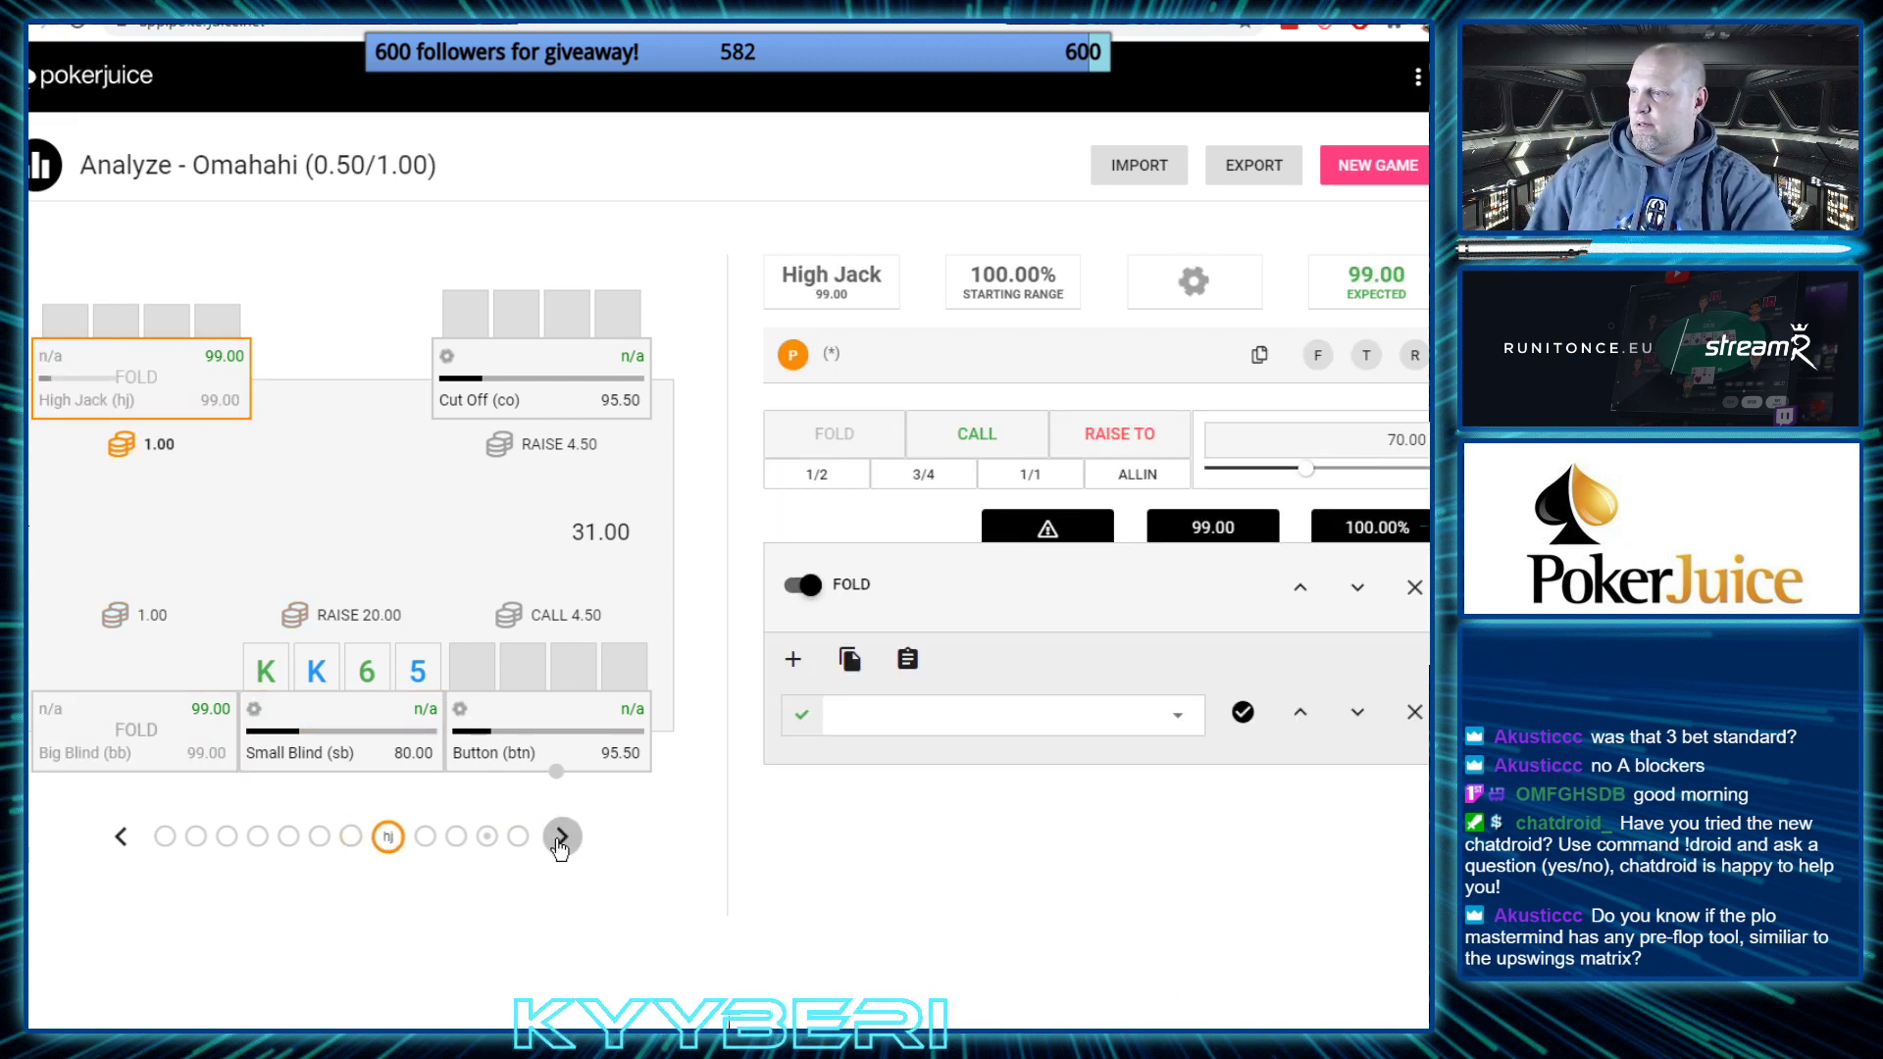
click(562, 838)
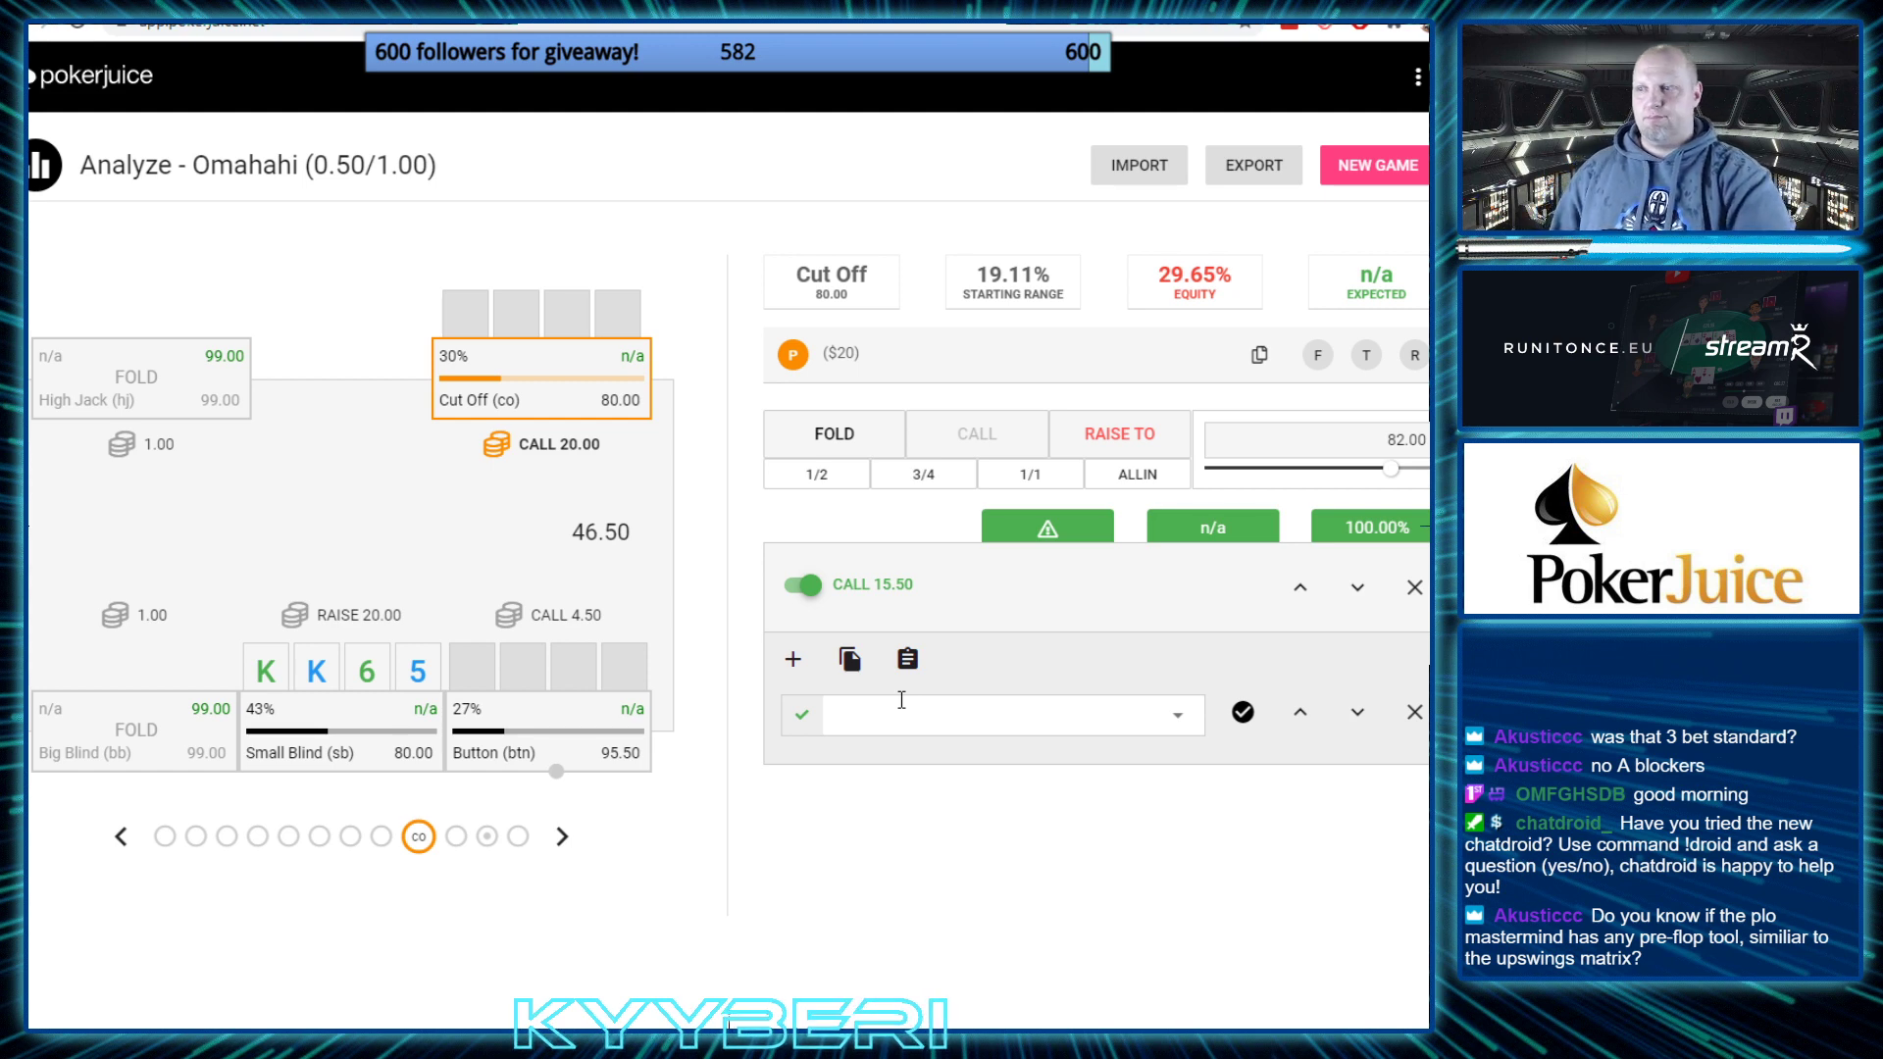
click(1138, 421)
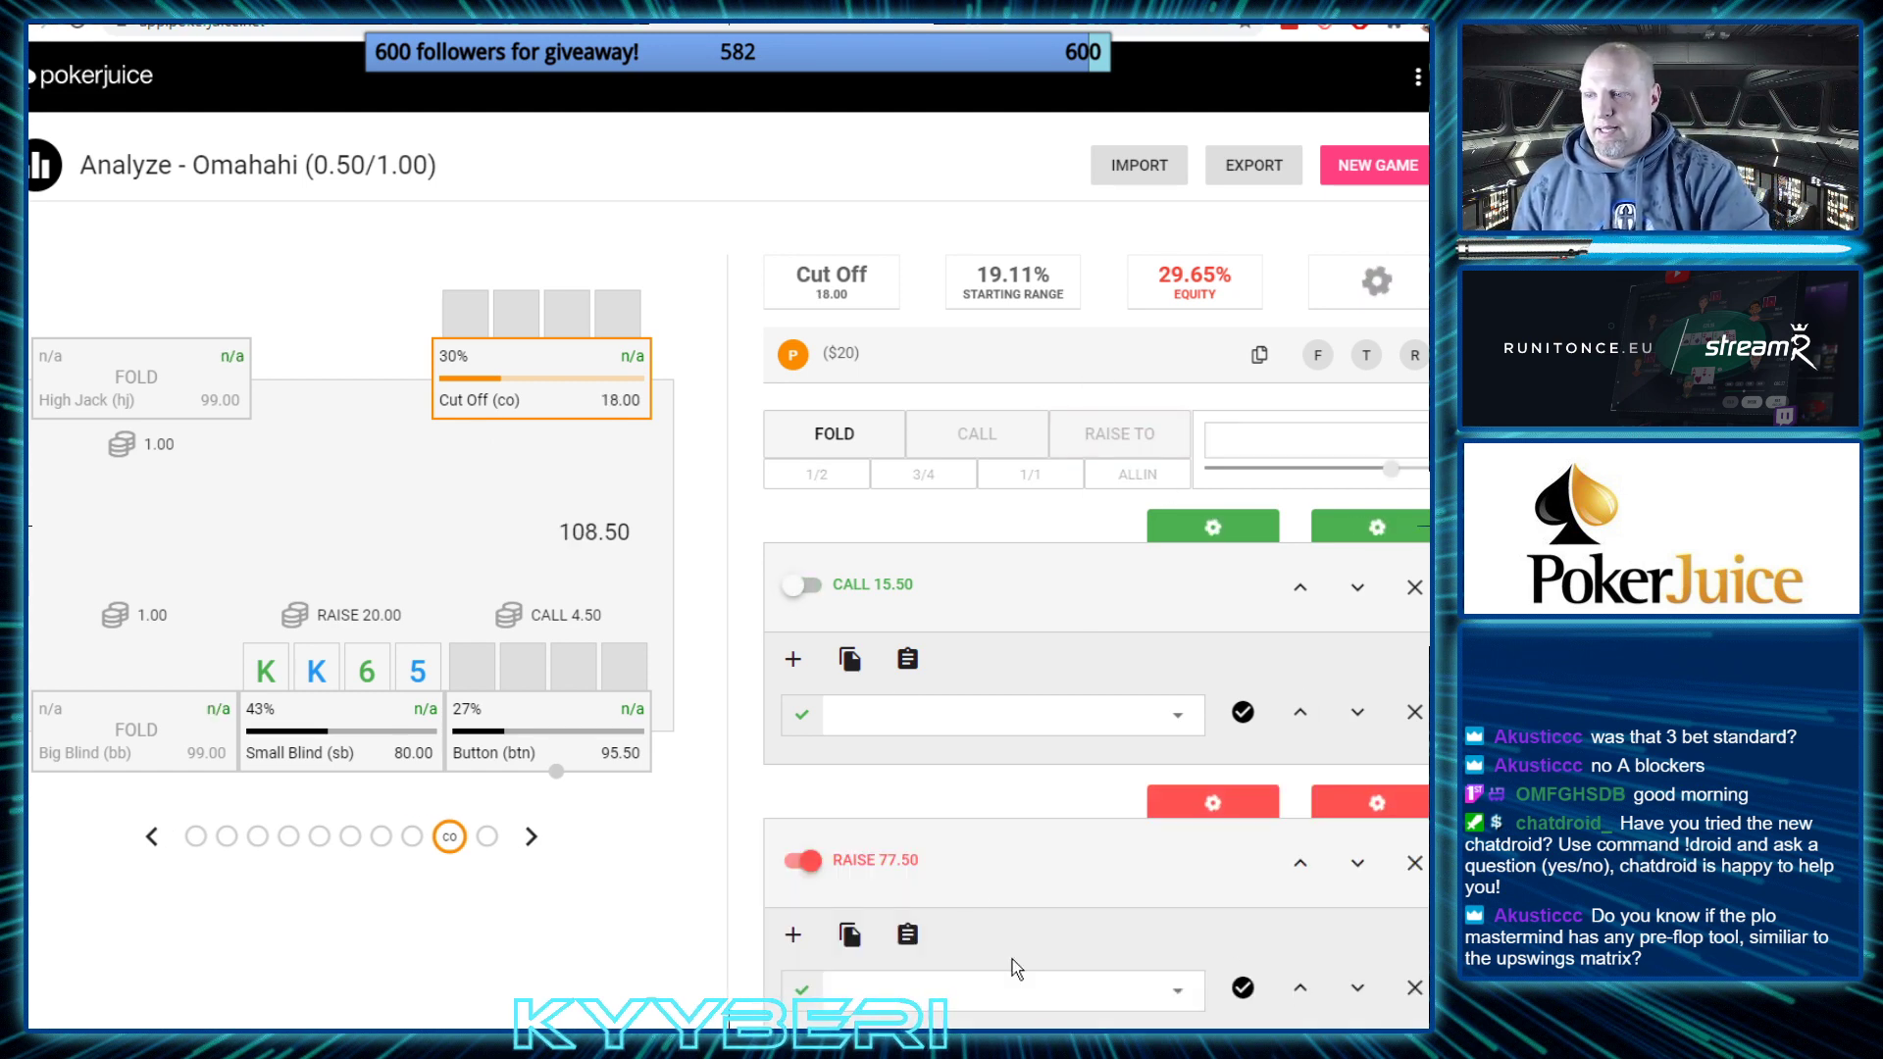
click(1300, 863)
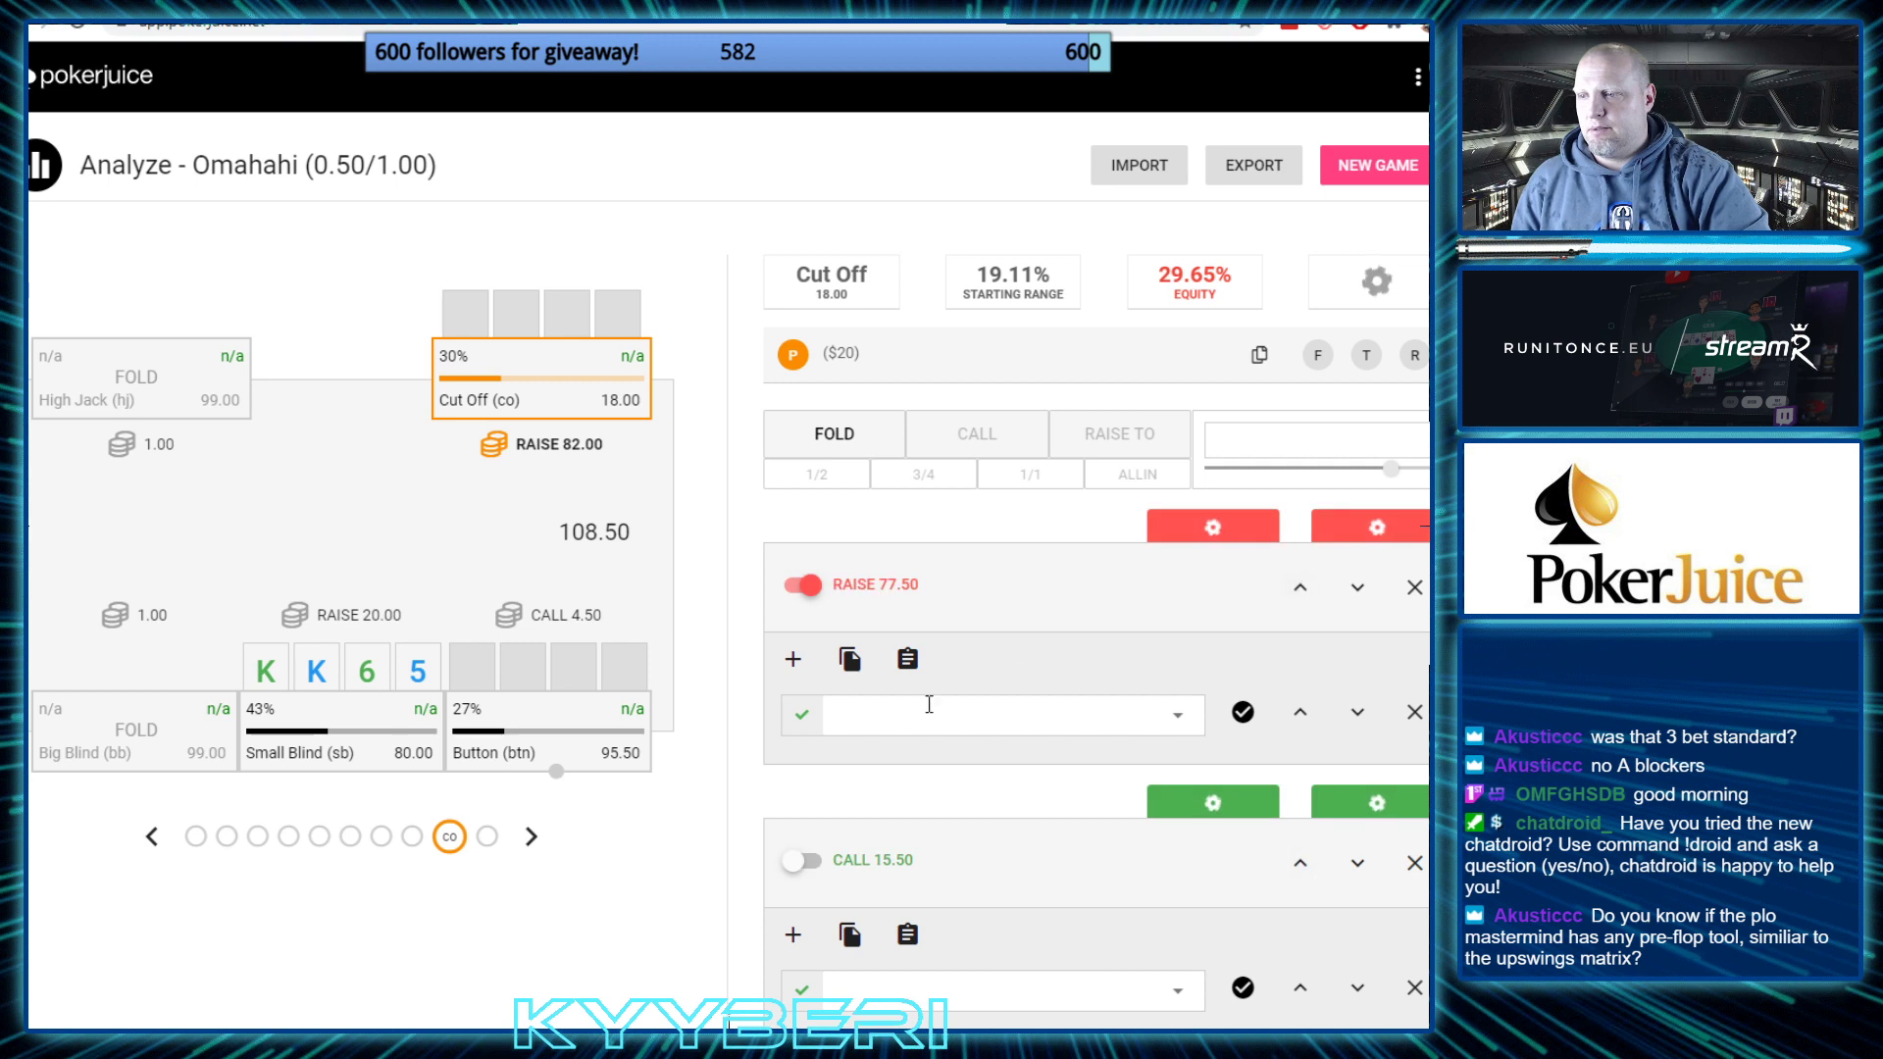
Set the range of the cut off's raise to AA and make the call to 20.00 the active action again
click(908, 718)
text(A)
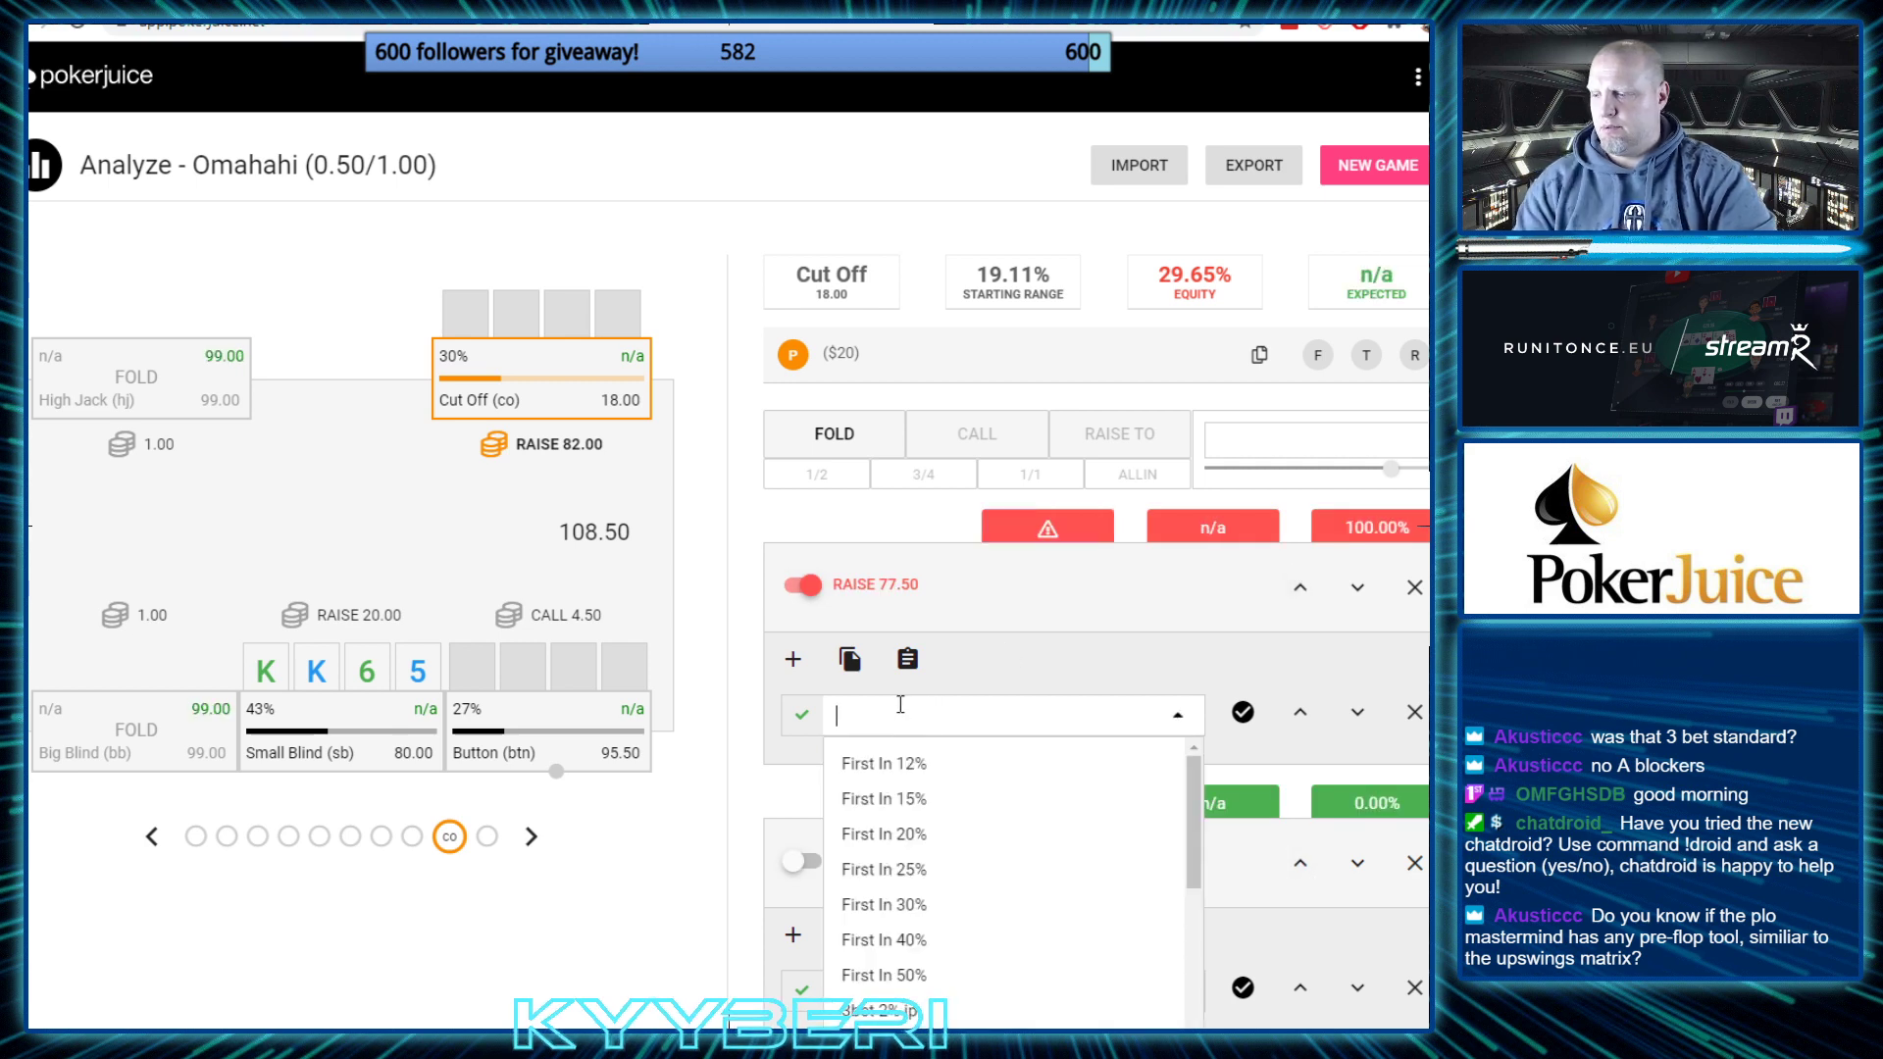
text(A)
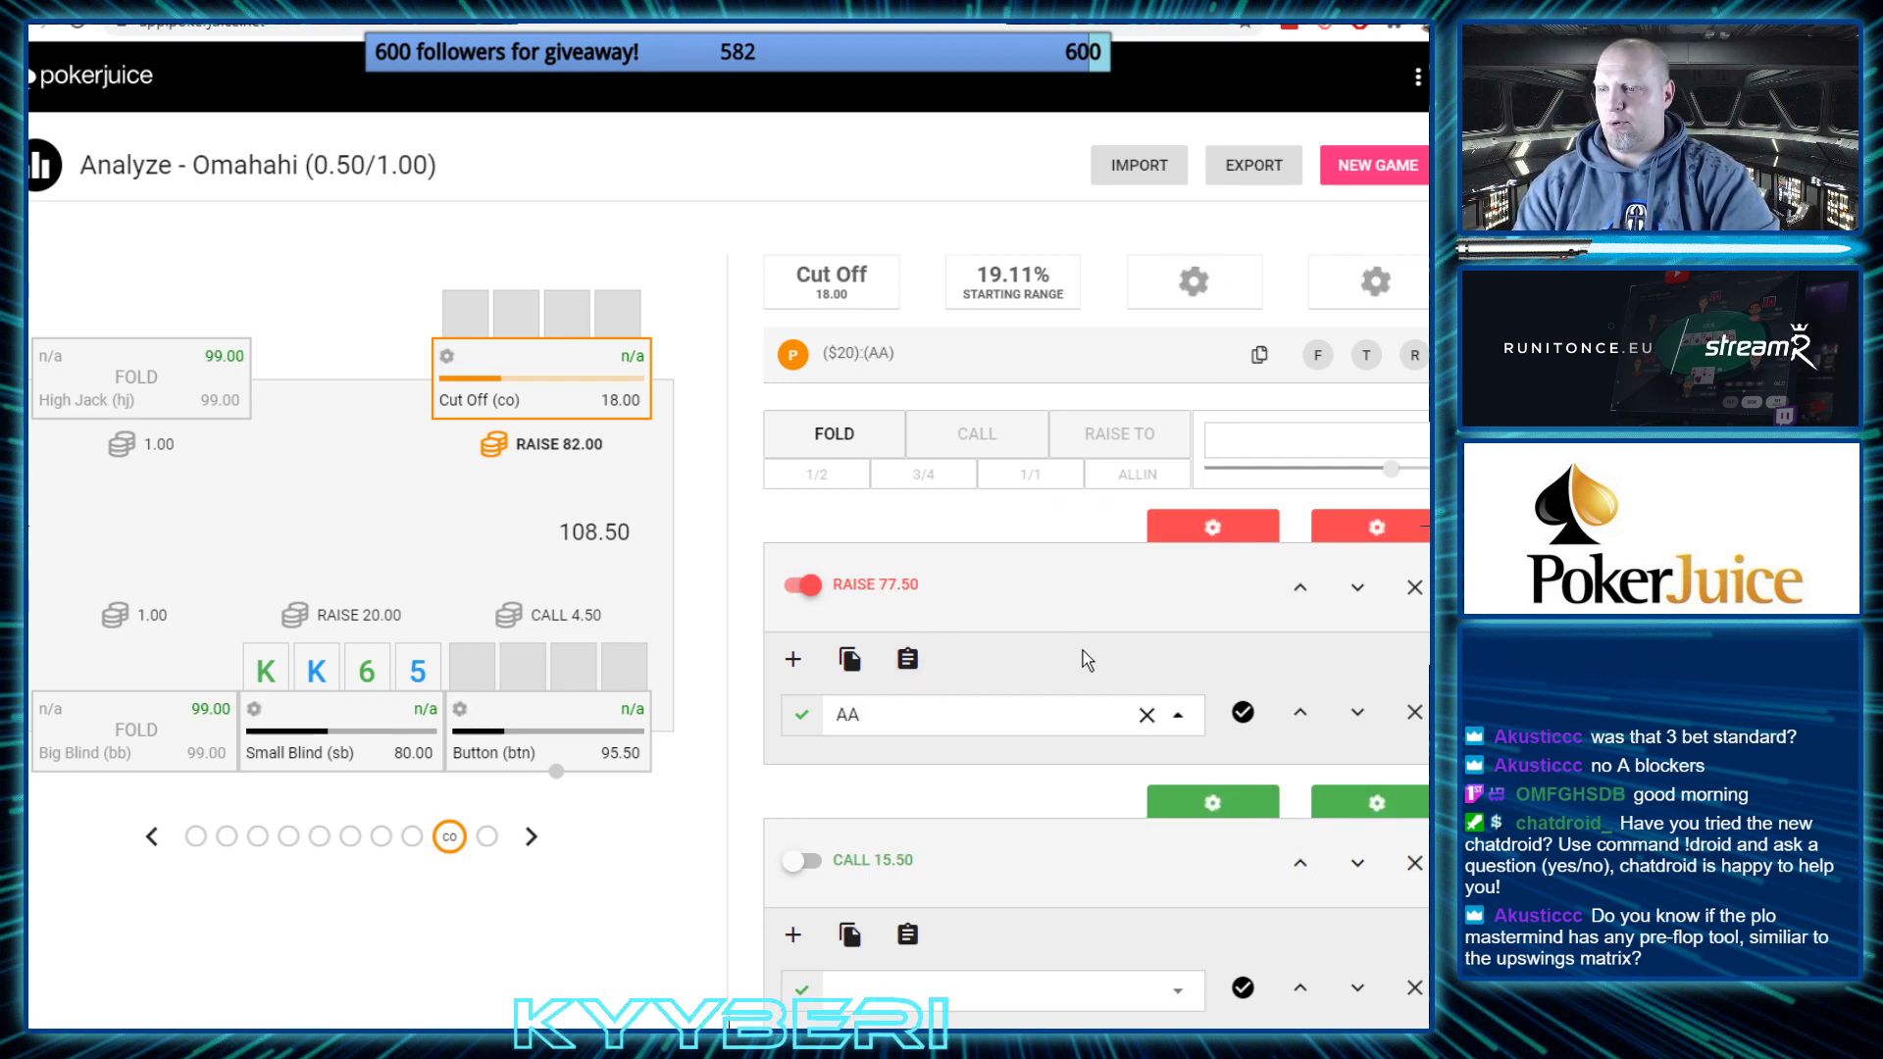
click(1029, 622)
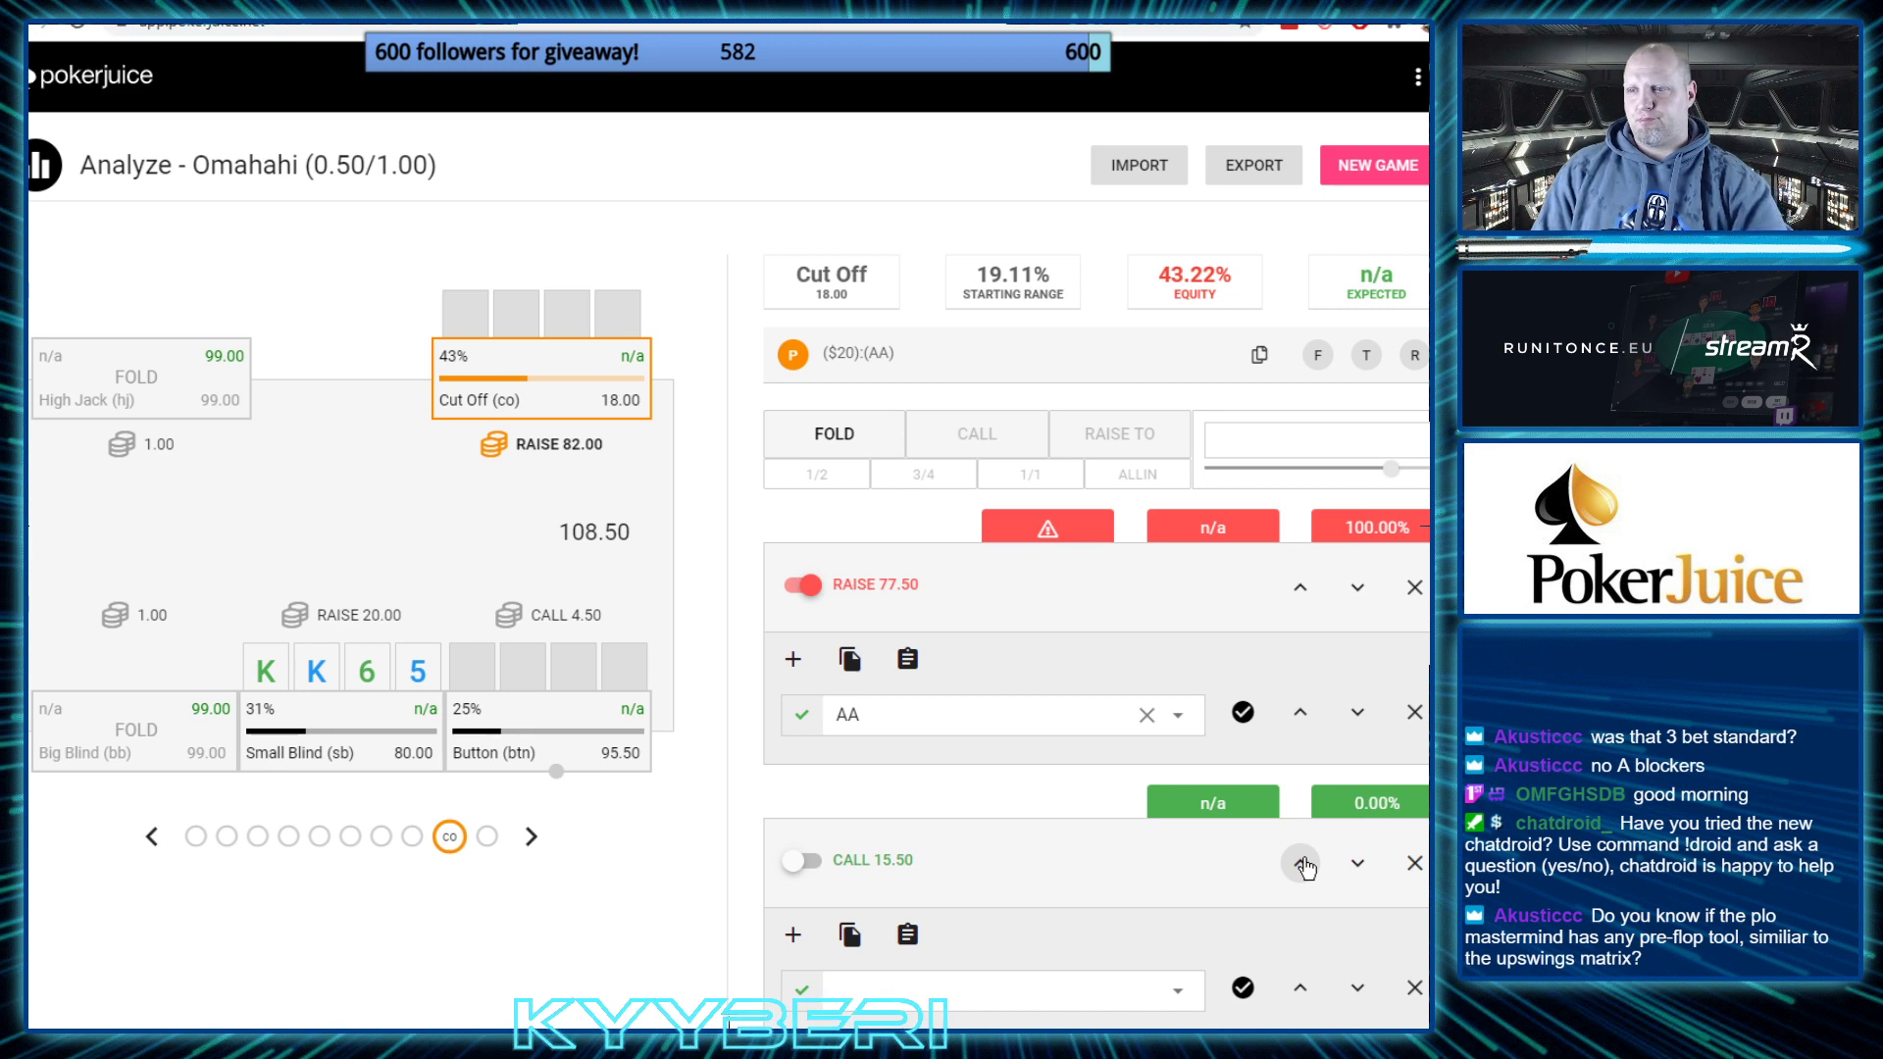
click(802, 863)
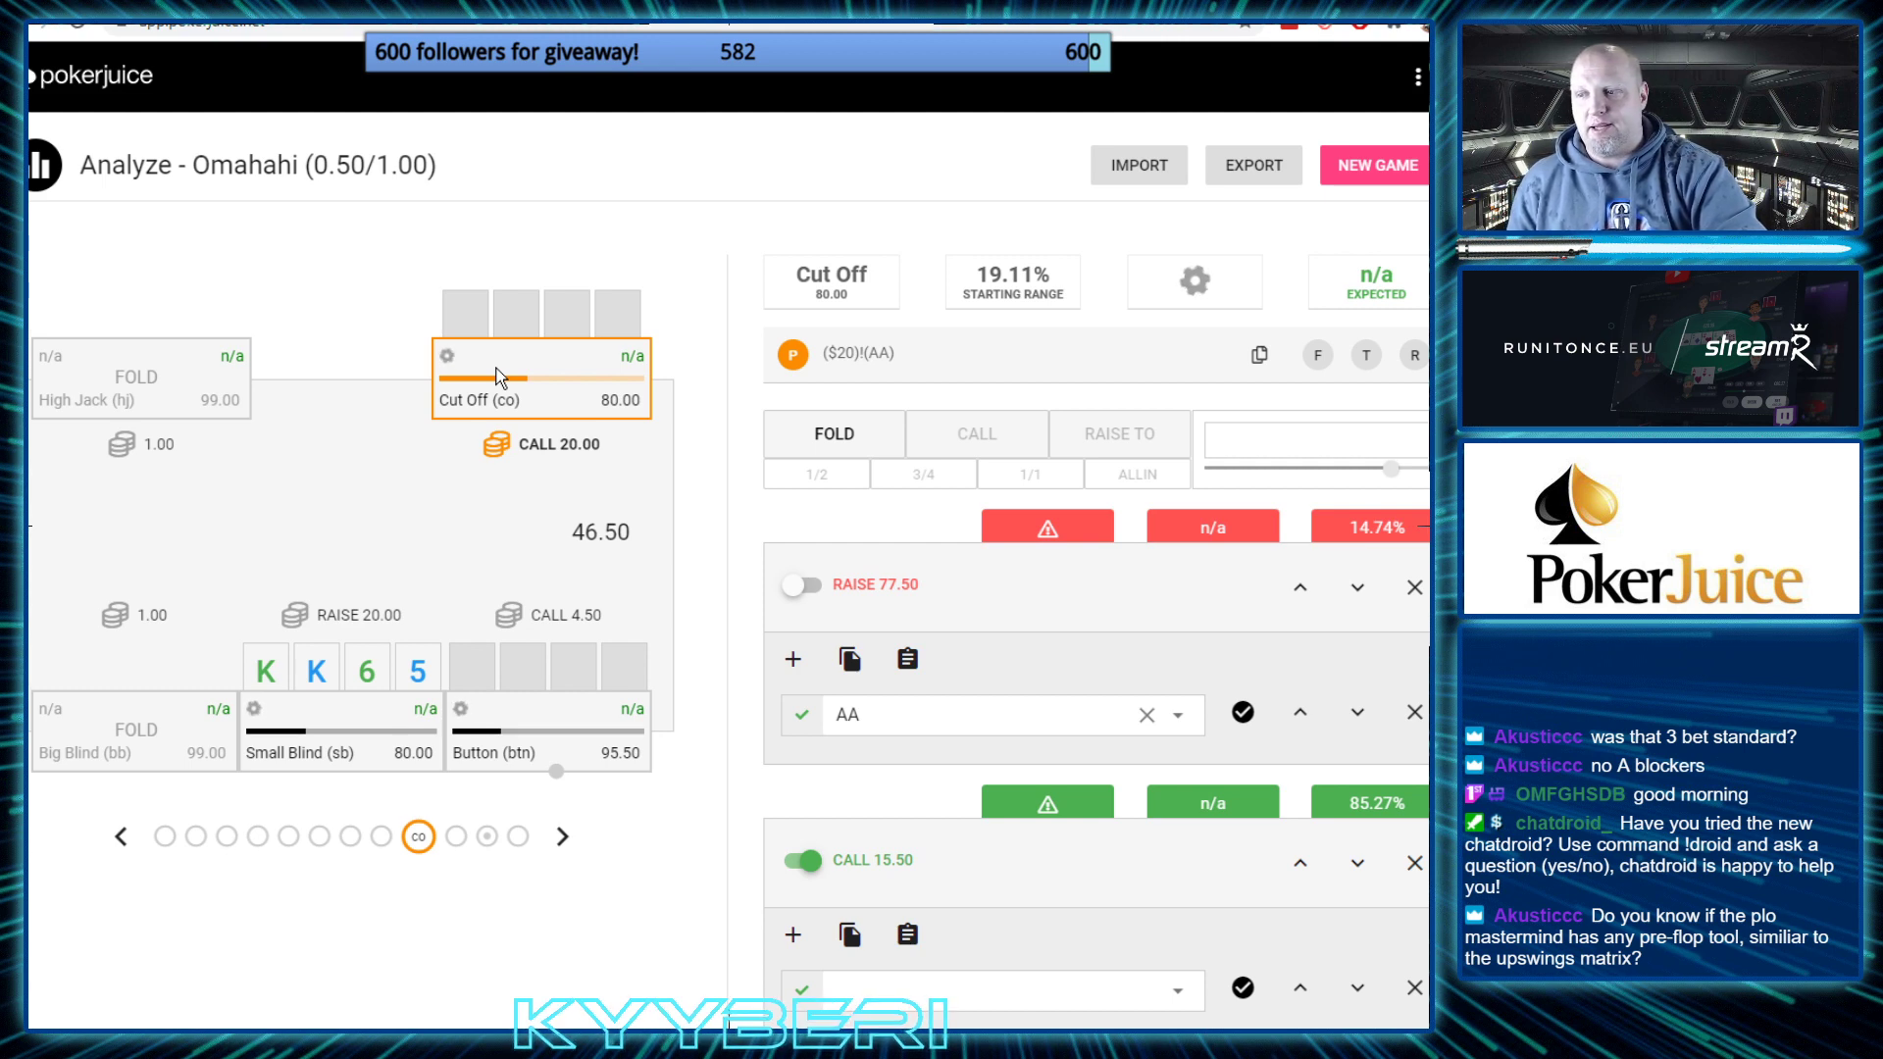
Add a button raise to 97.50 with range AA, ranked above the call, and reactivate the call to 20.00
click(562, 835)
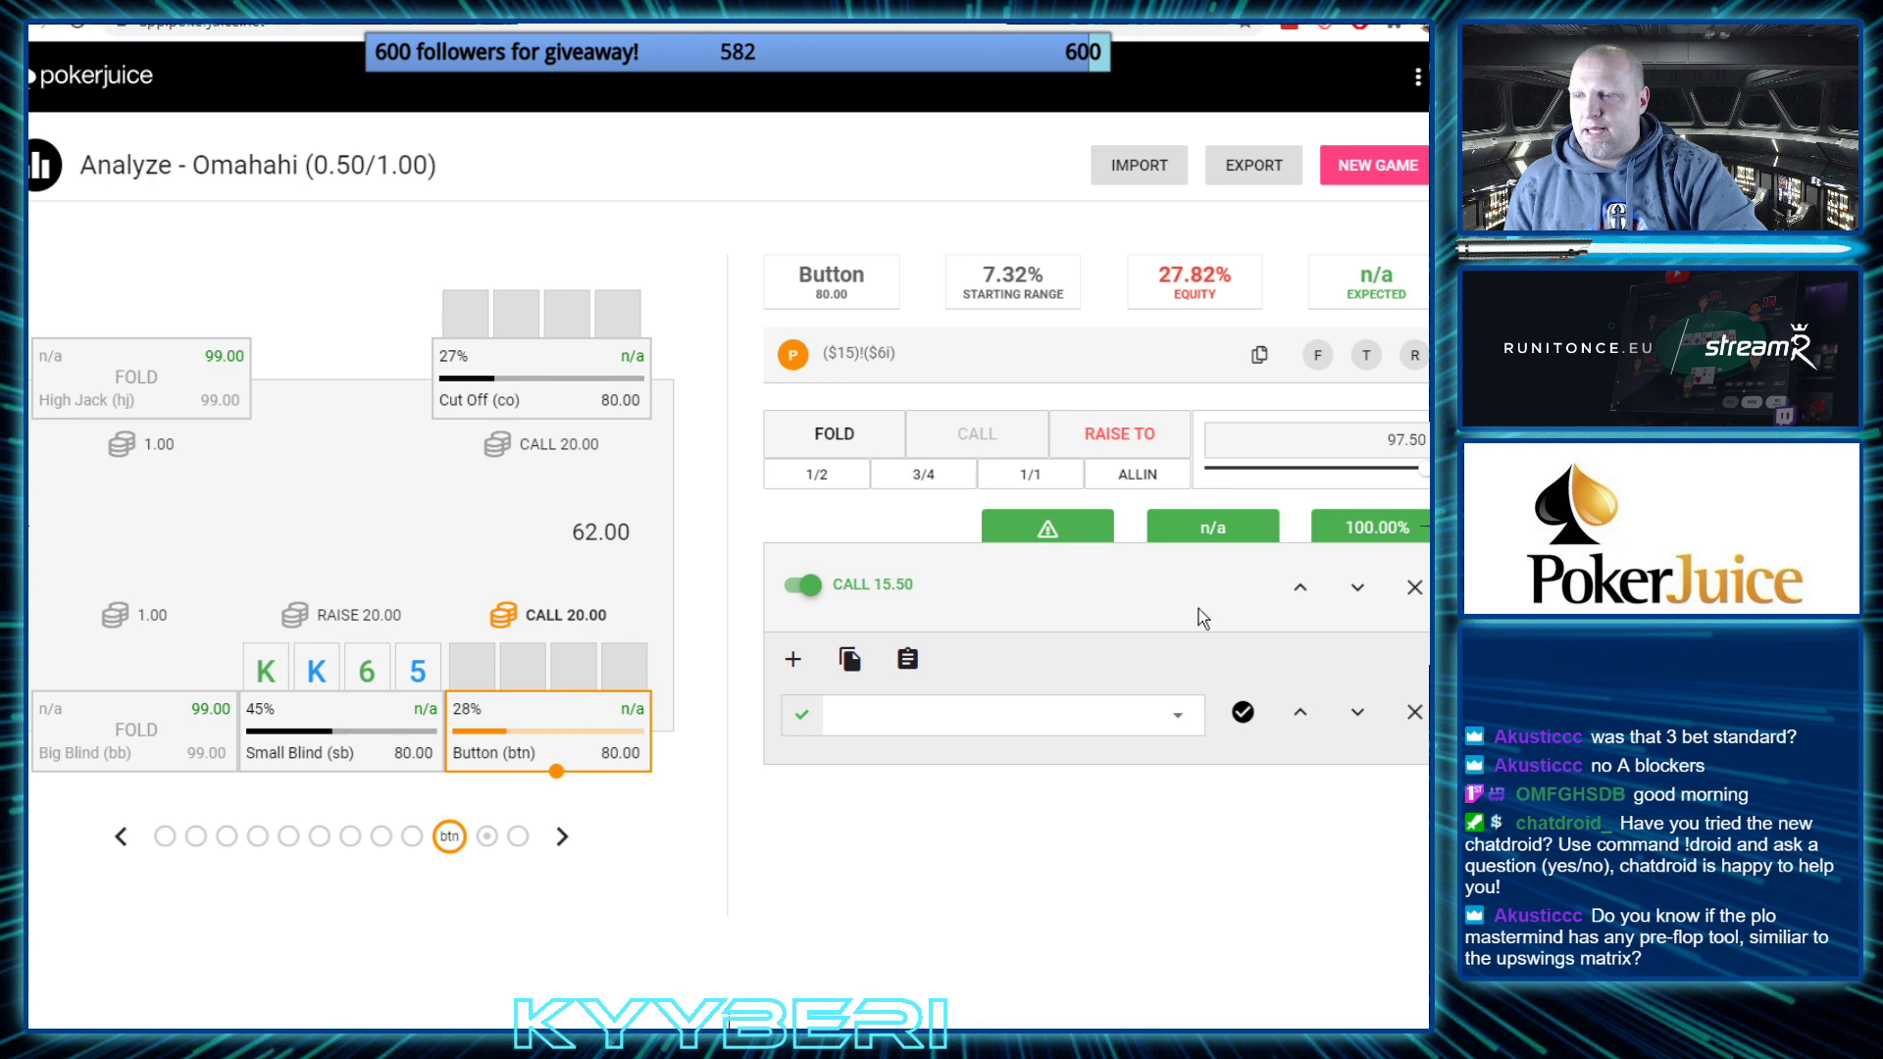
click(1119, 433)
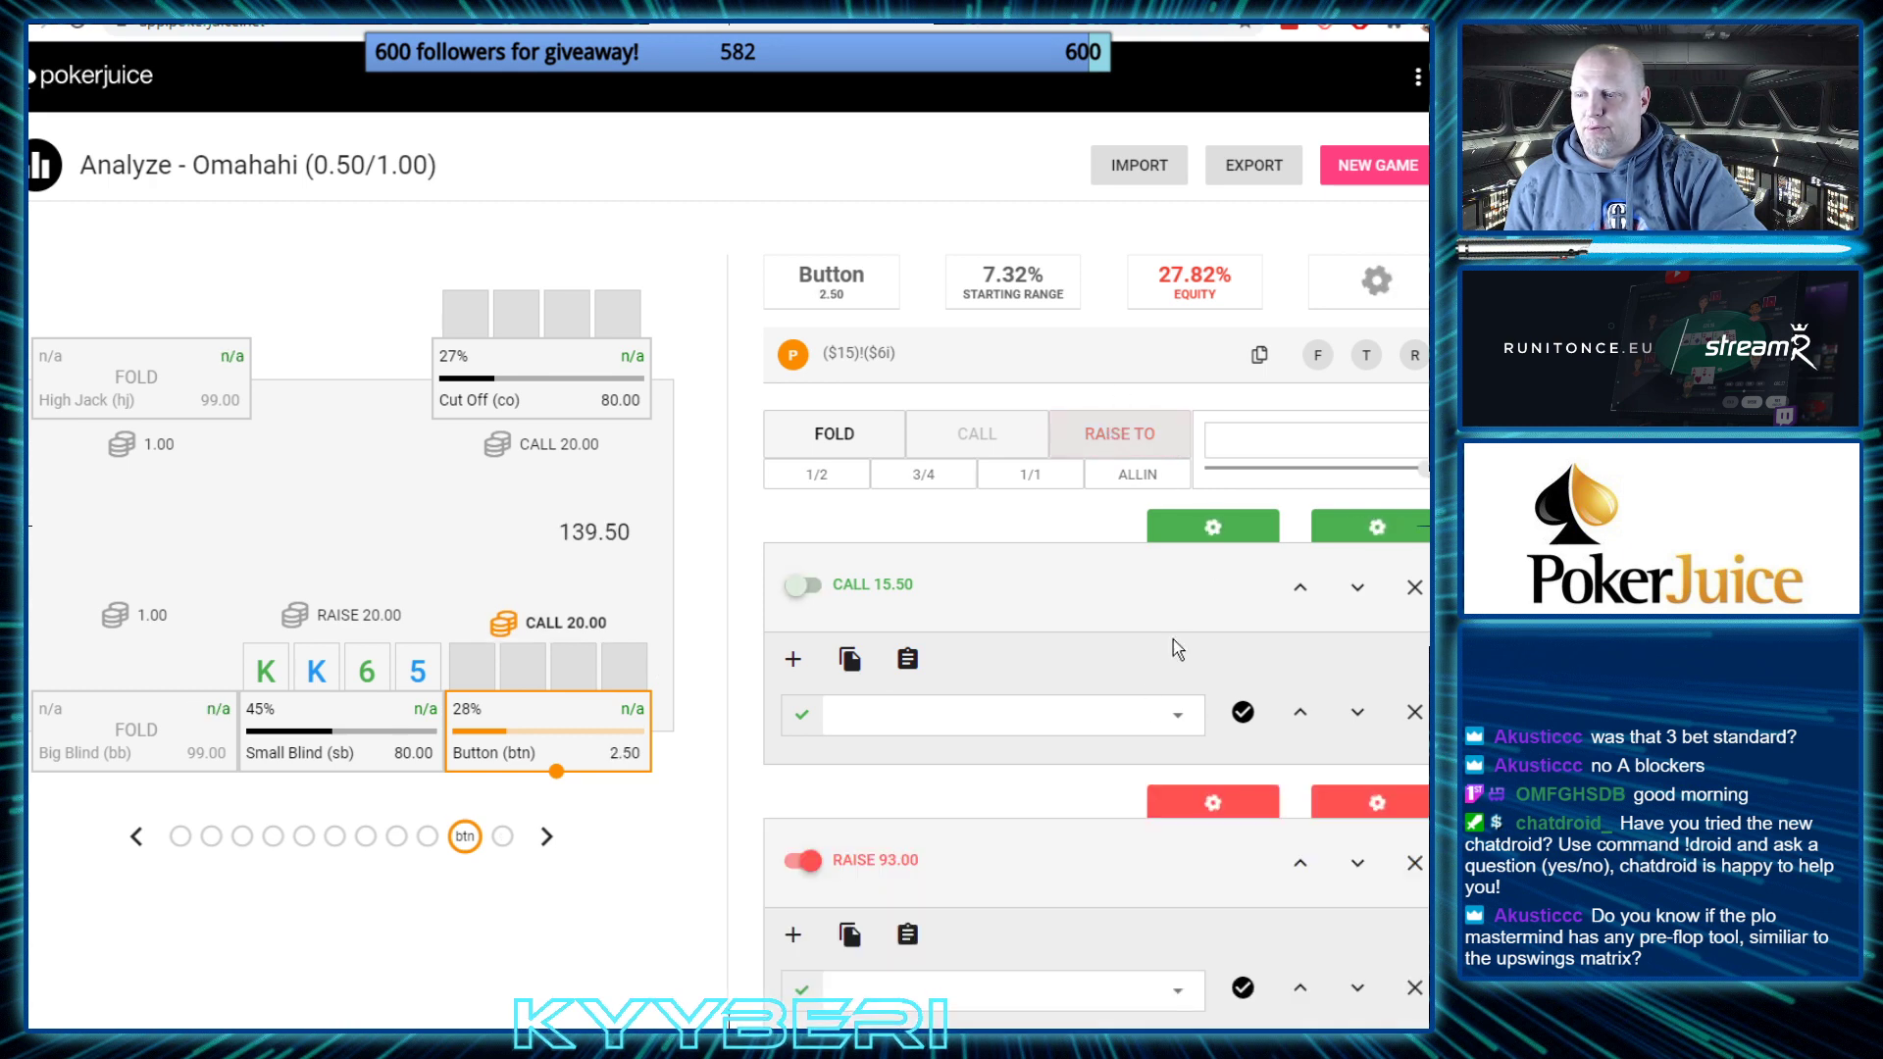
click(1301, 863)
click(940, 722)
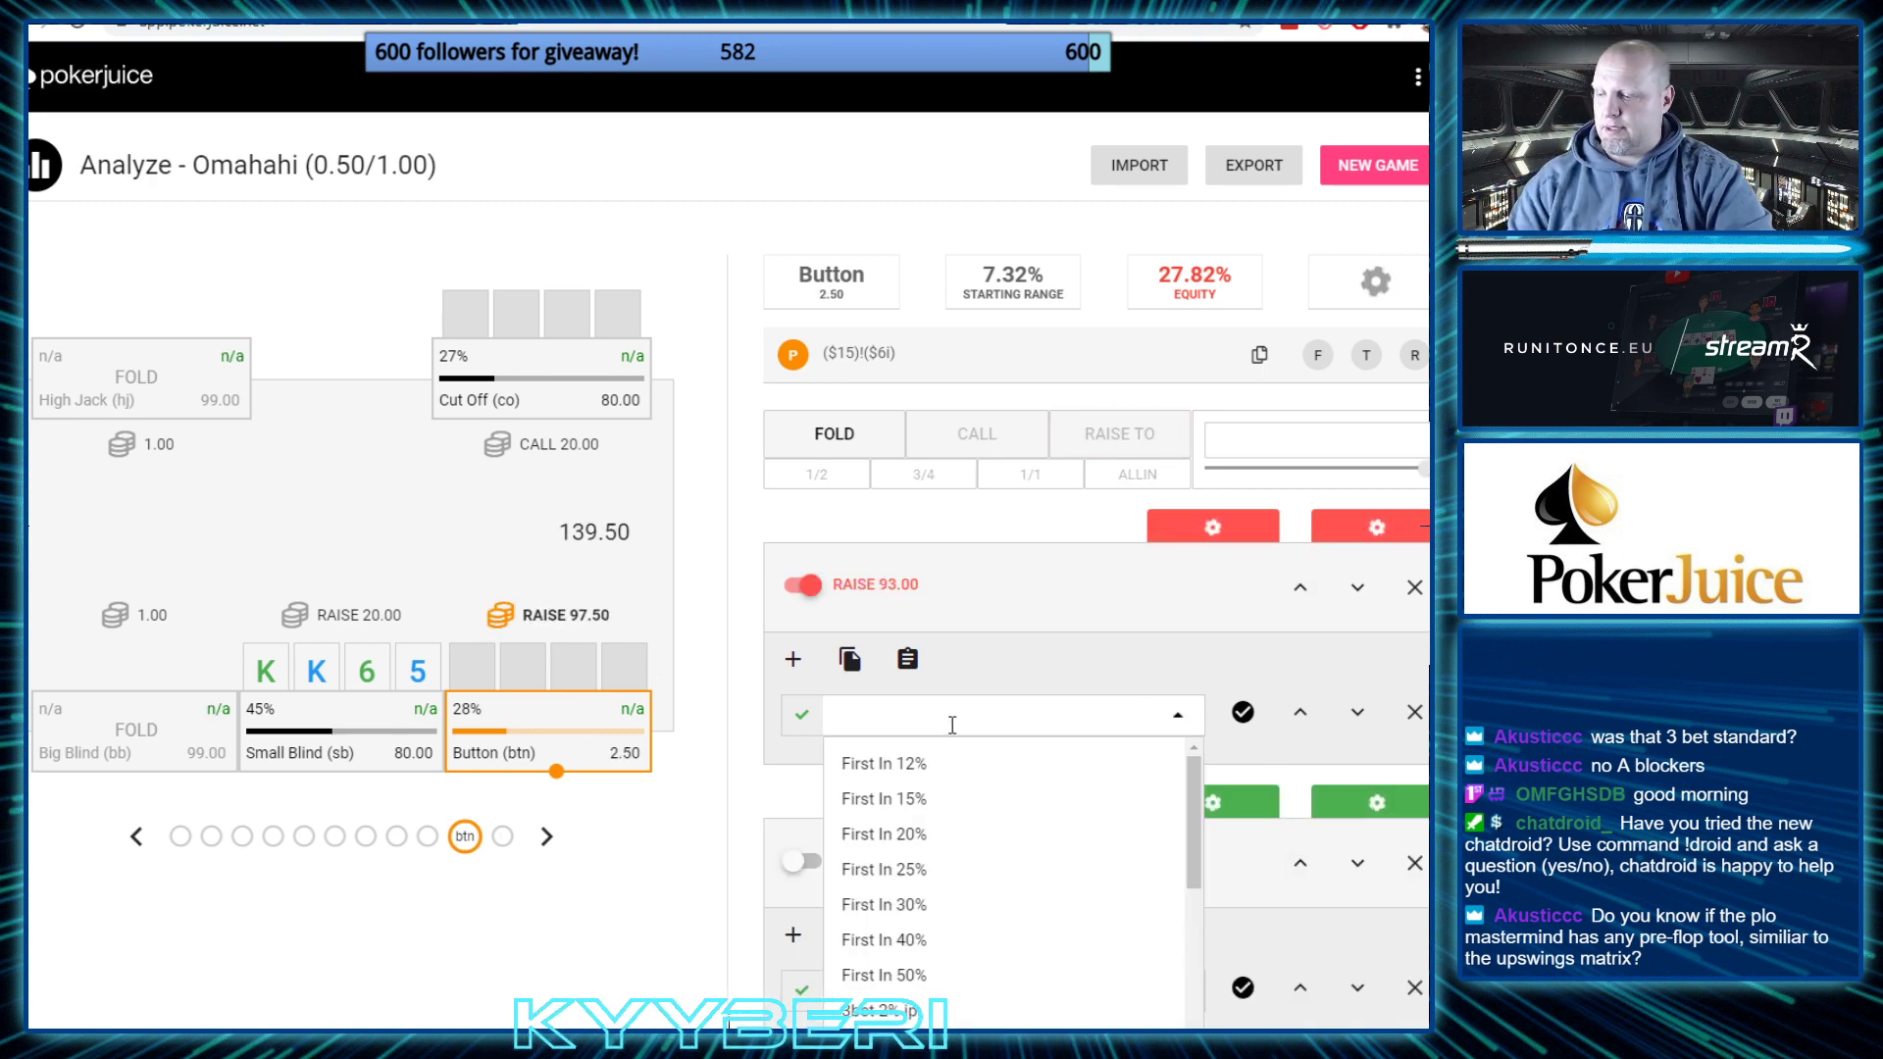
text(AA)
key(Return)
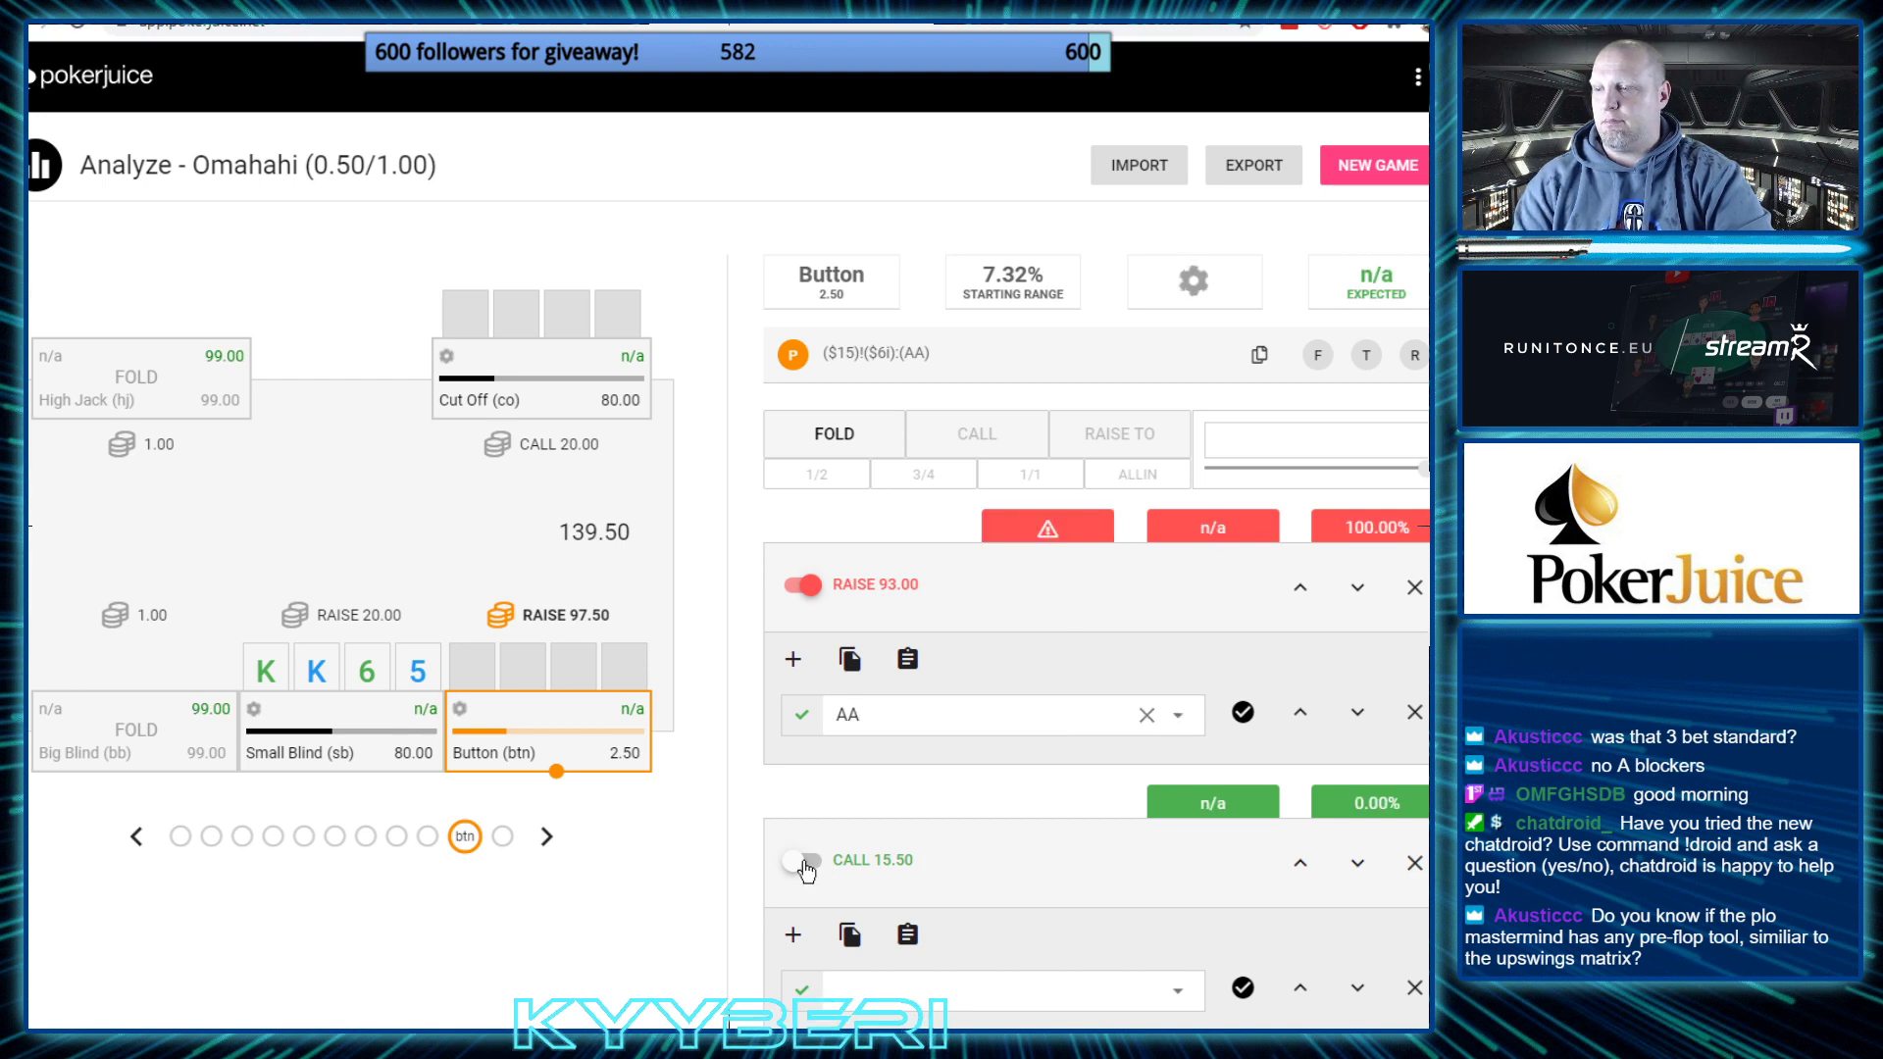
click(804, 862)
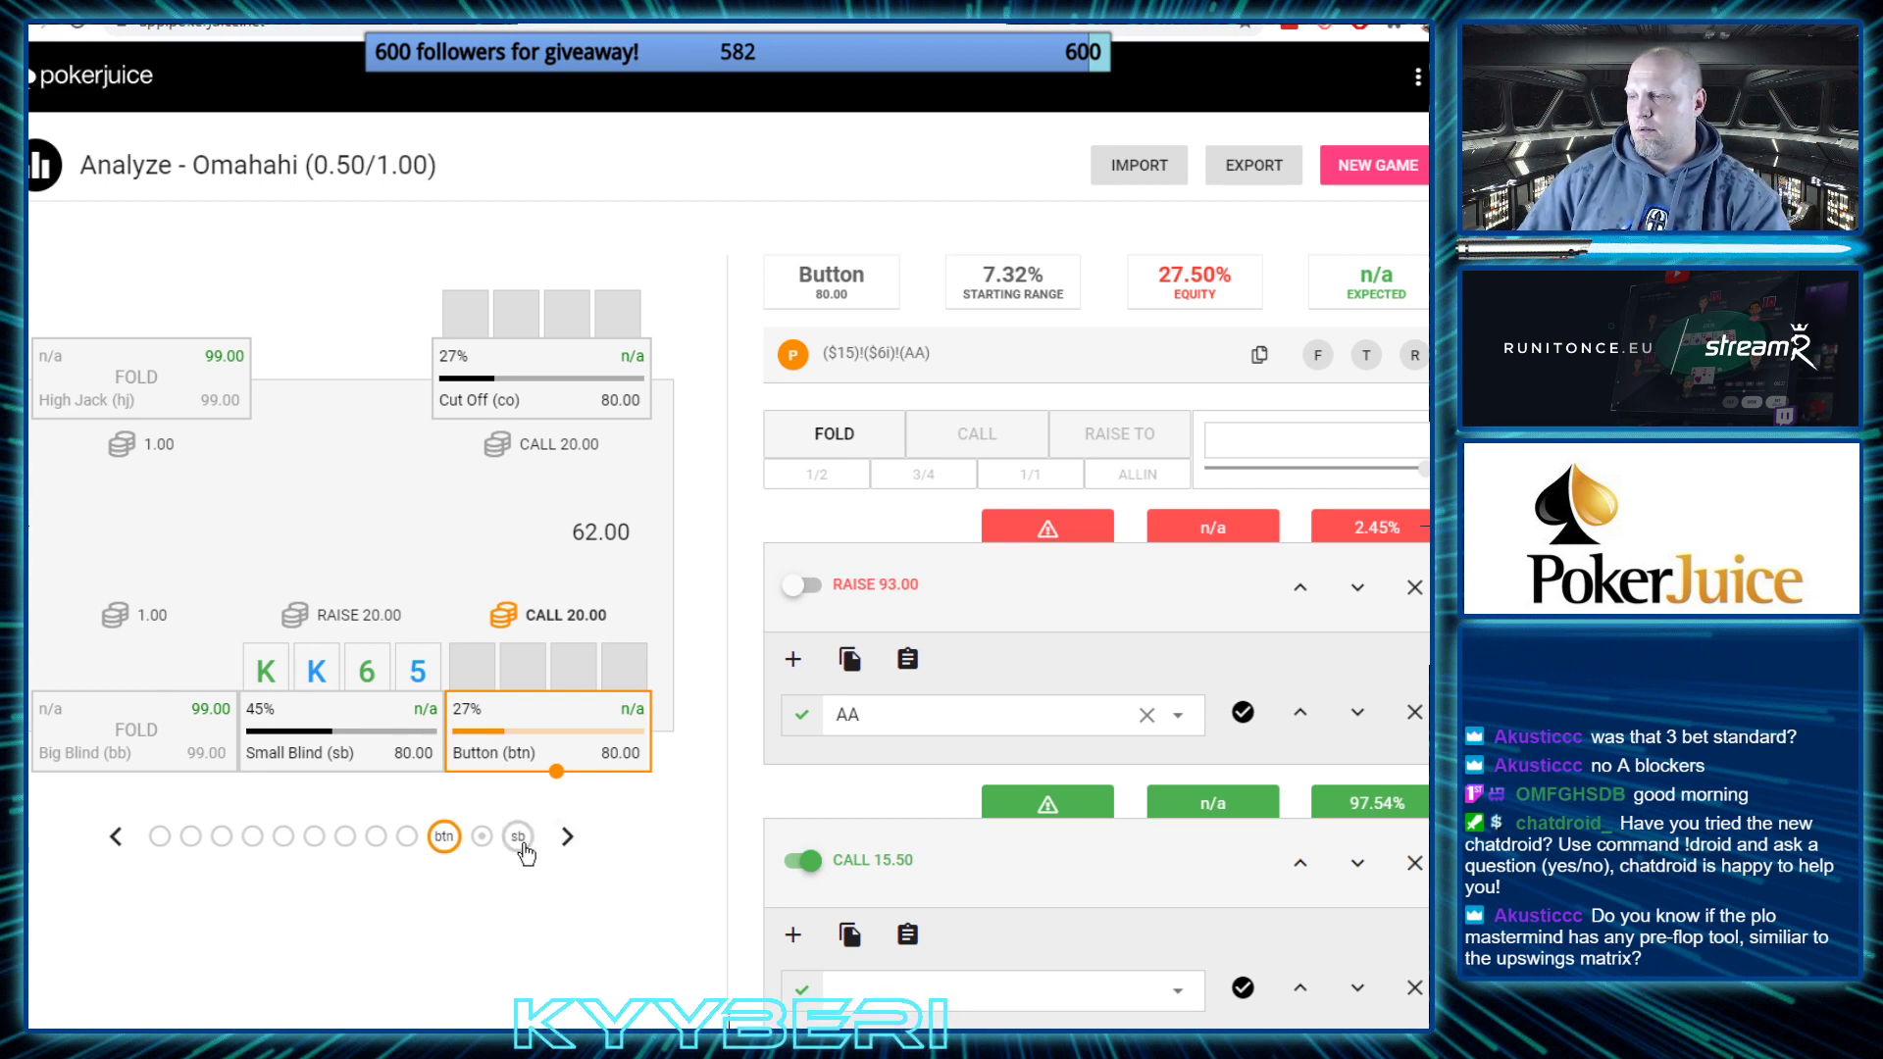
On the flop, add a small blind bet of 62.00 and an alternative check, keep the bet active, and move to the cut off
click(562, 837)
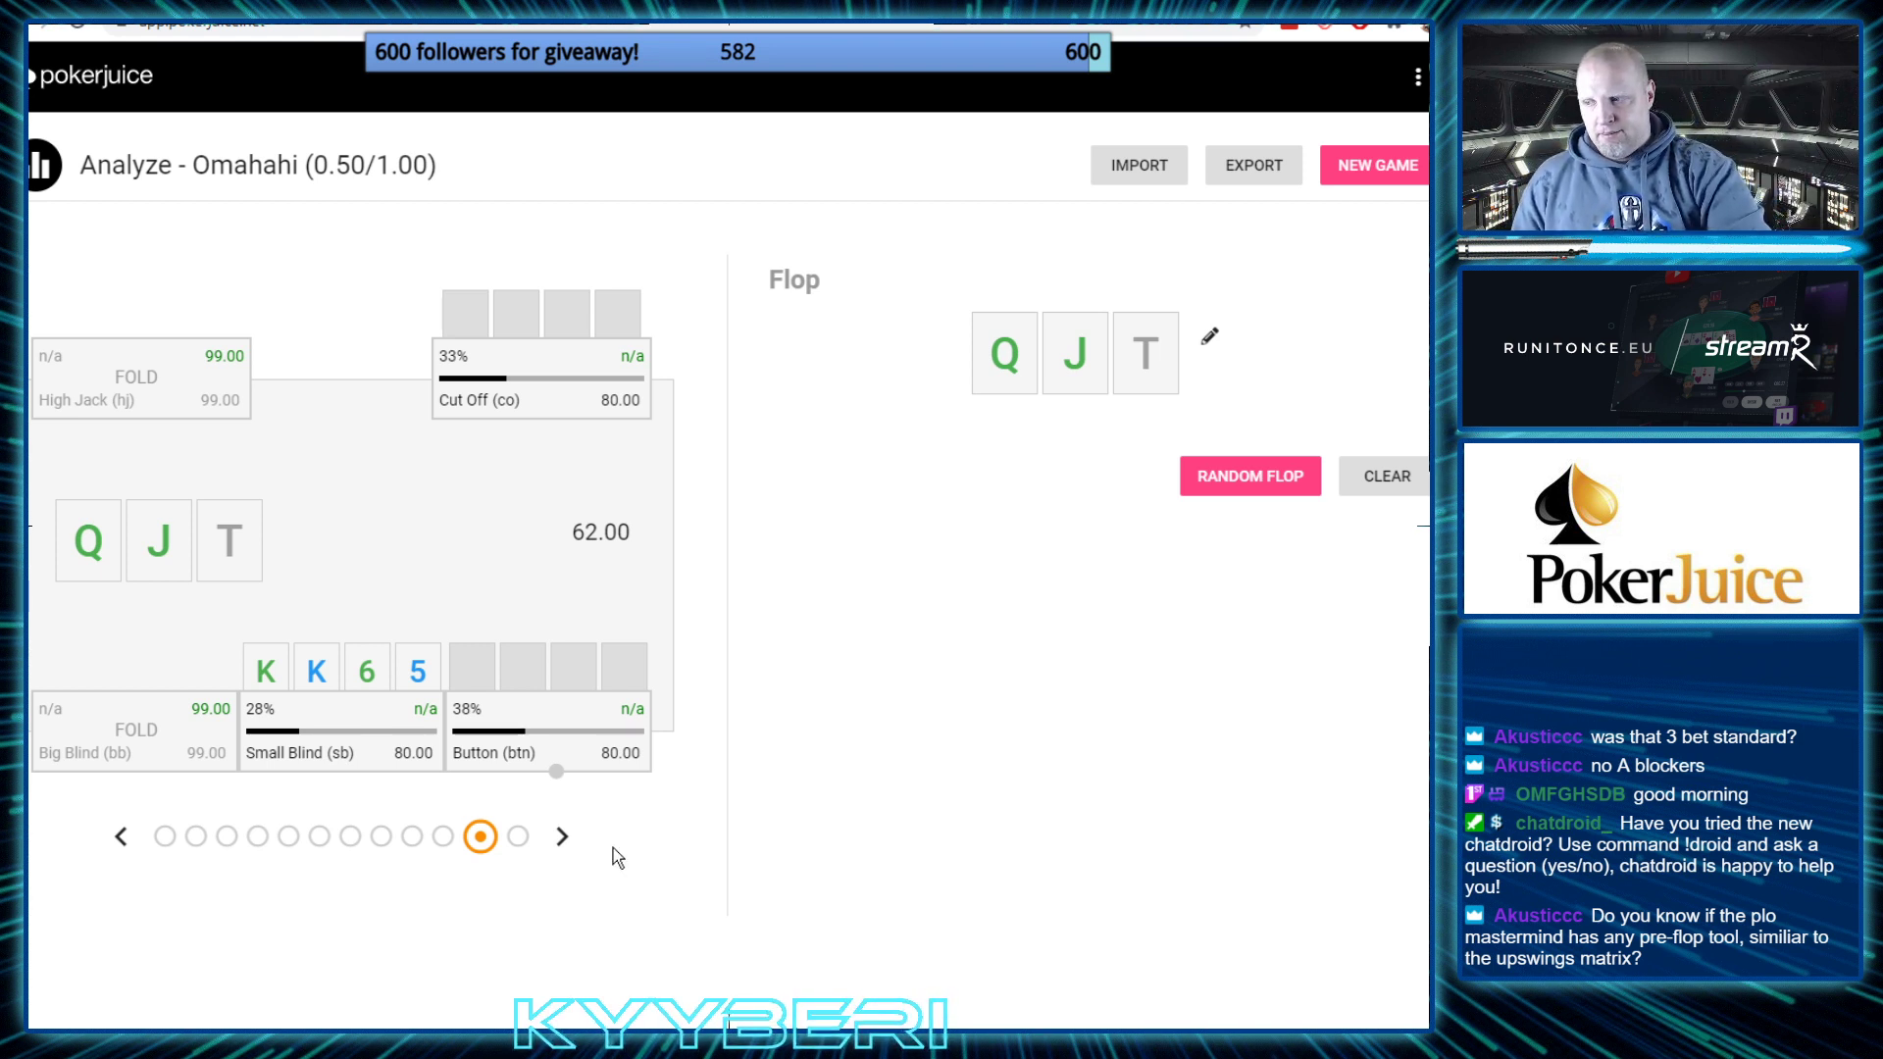
click(563, 840)
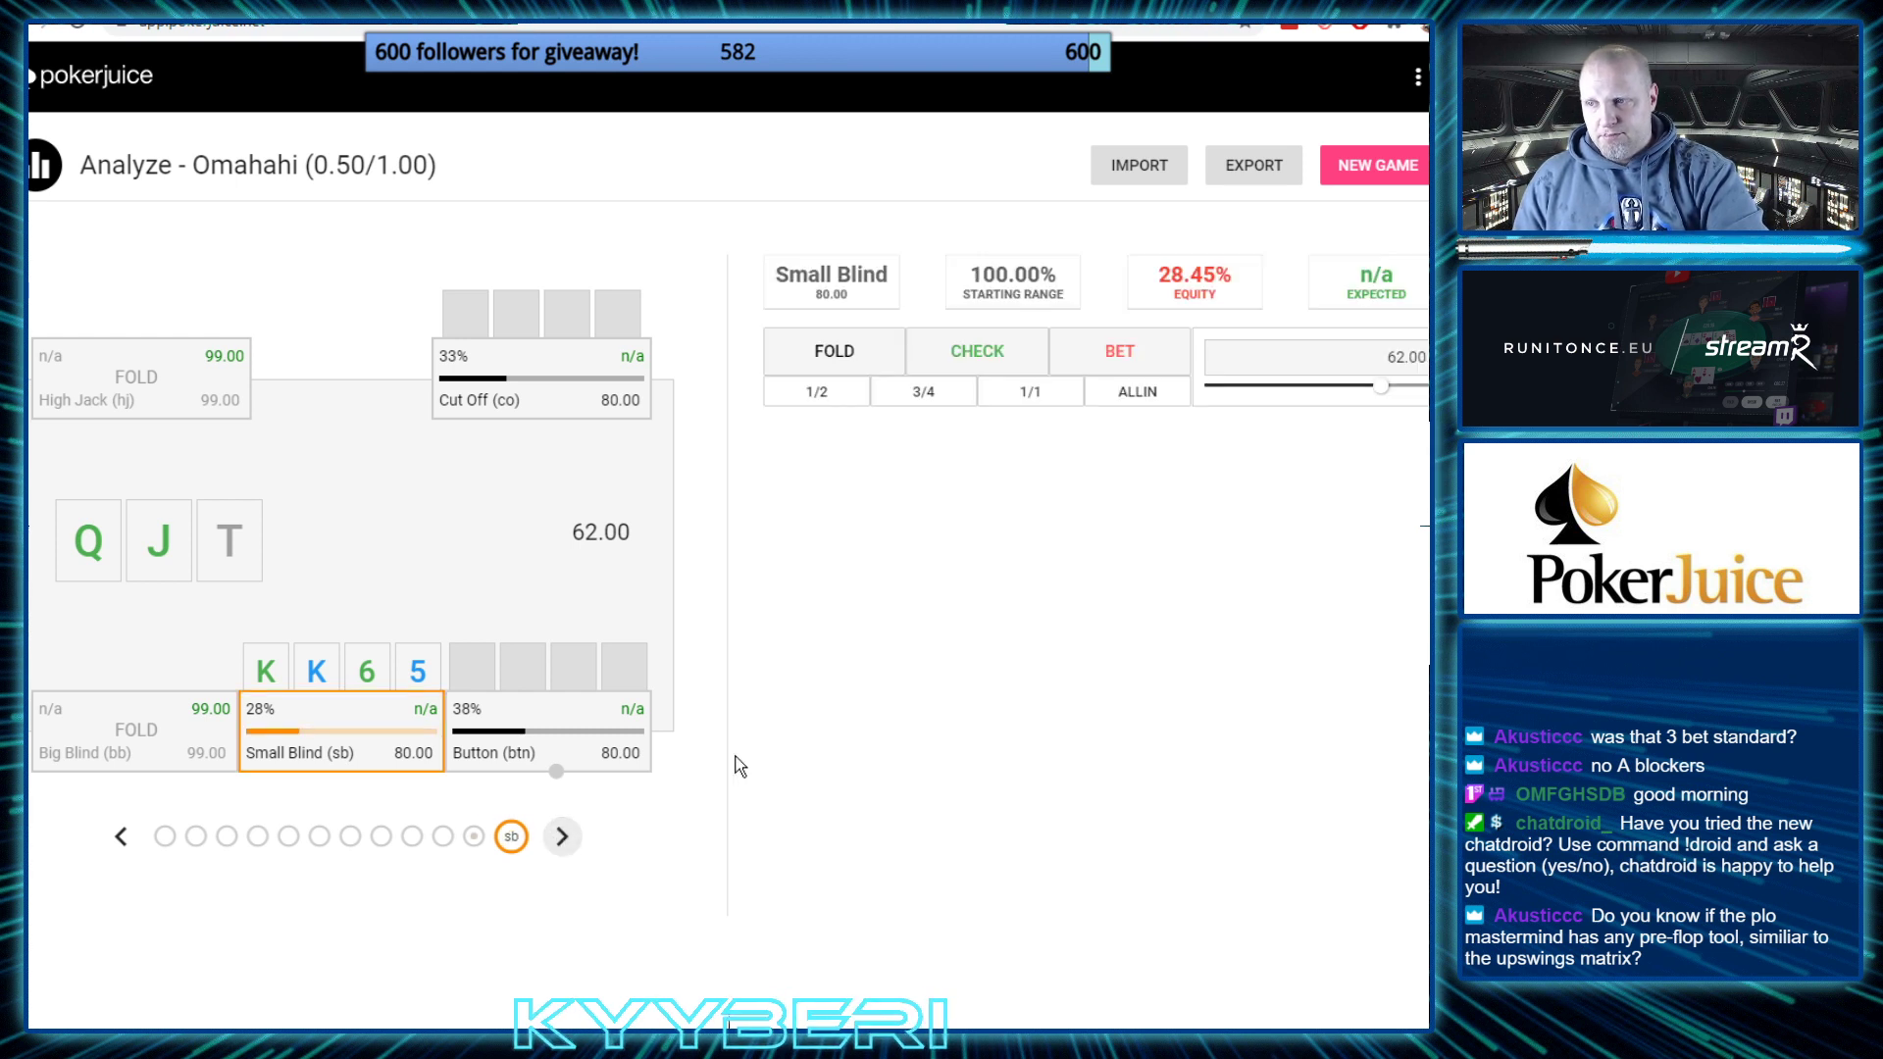
click(1103, 350)
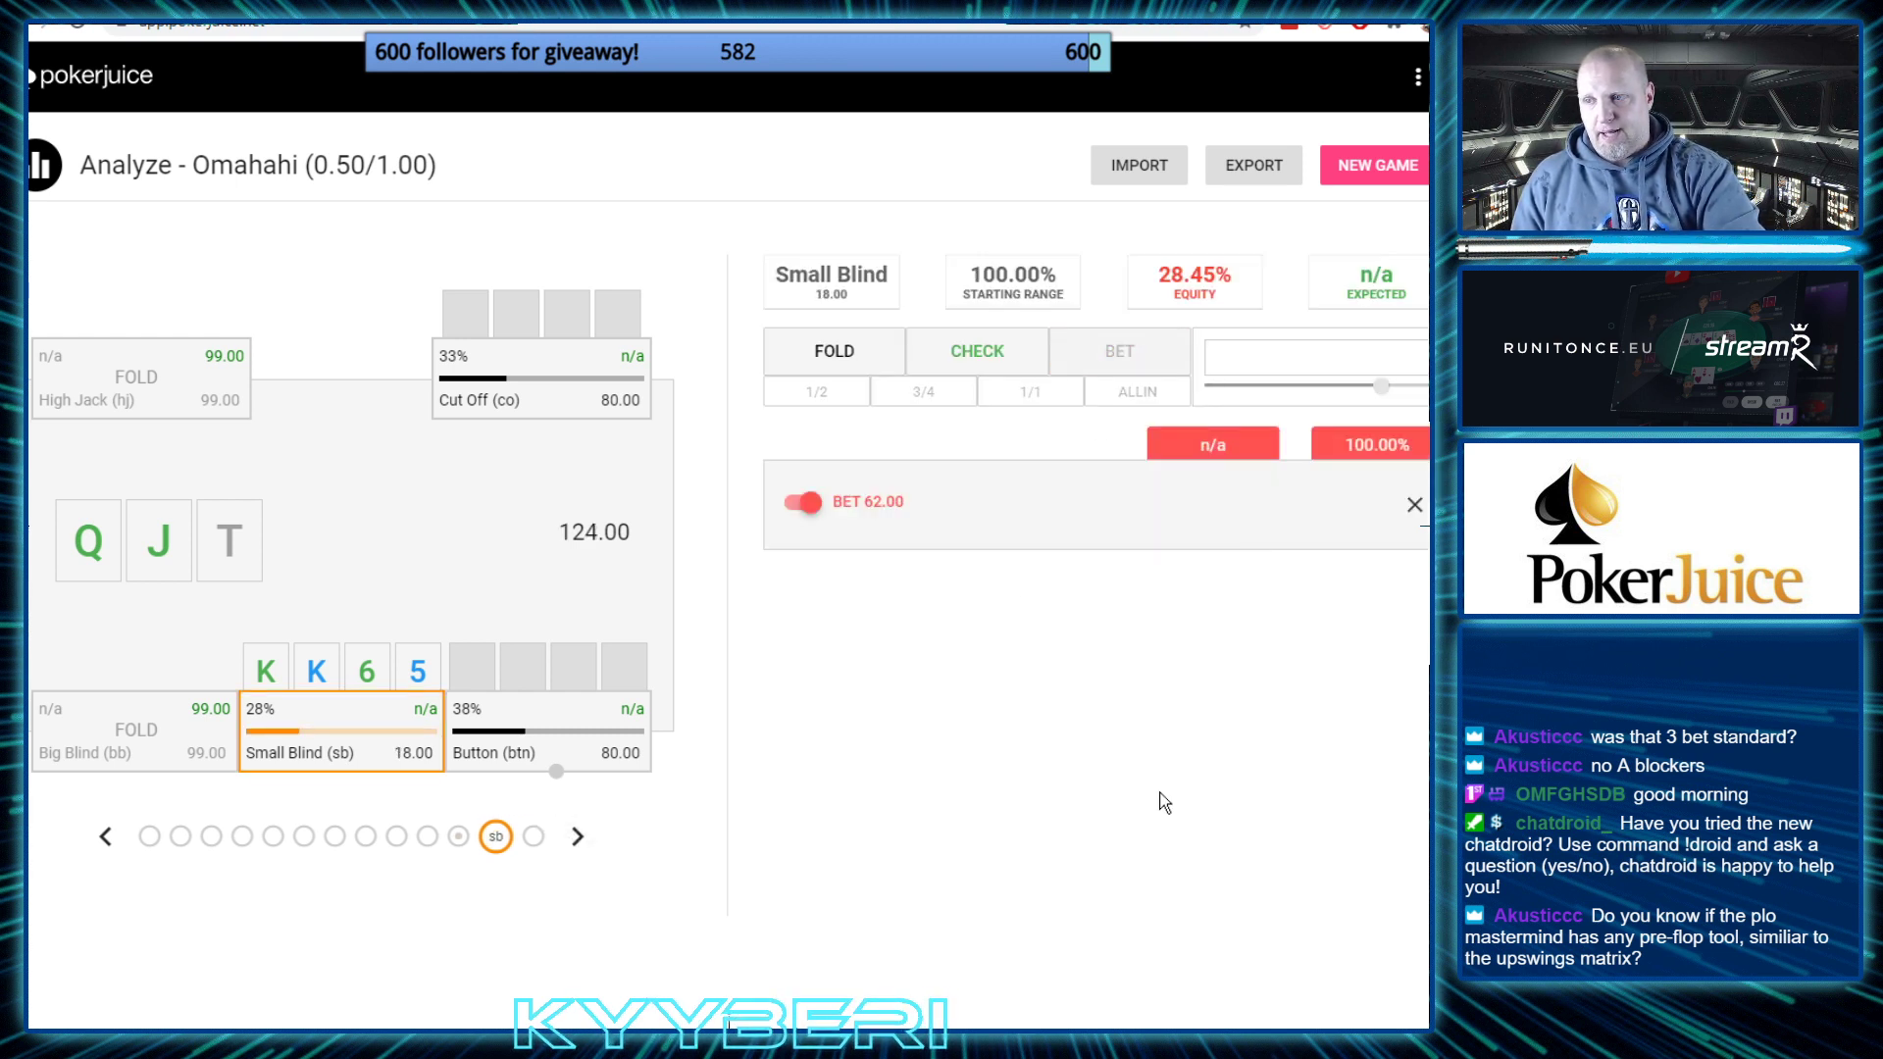
click(971, 365)
click(794, 504)
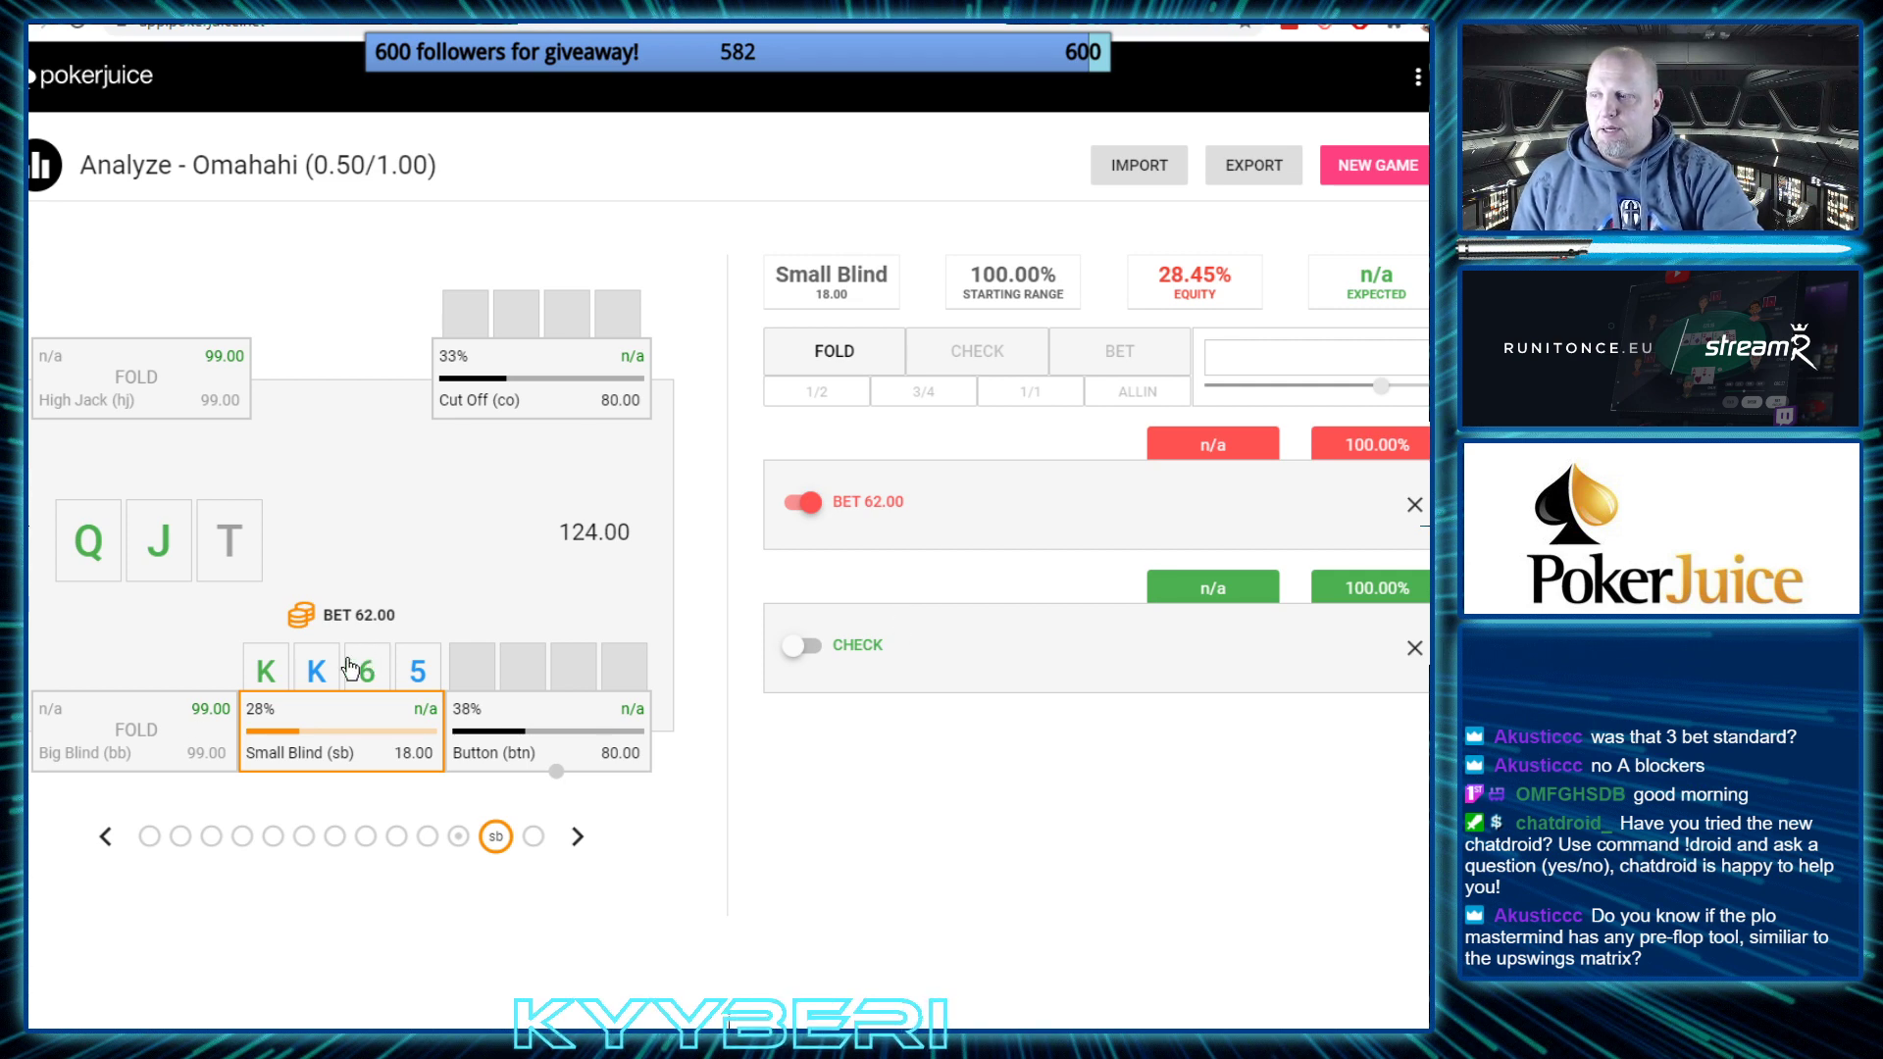
click(578, 839)
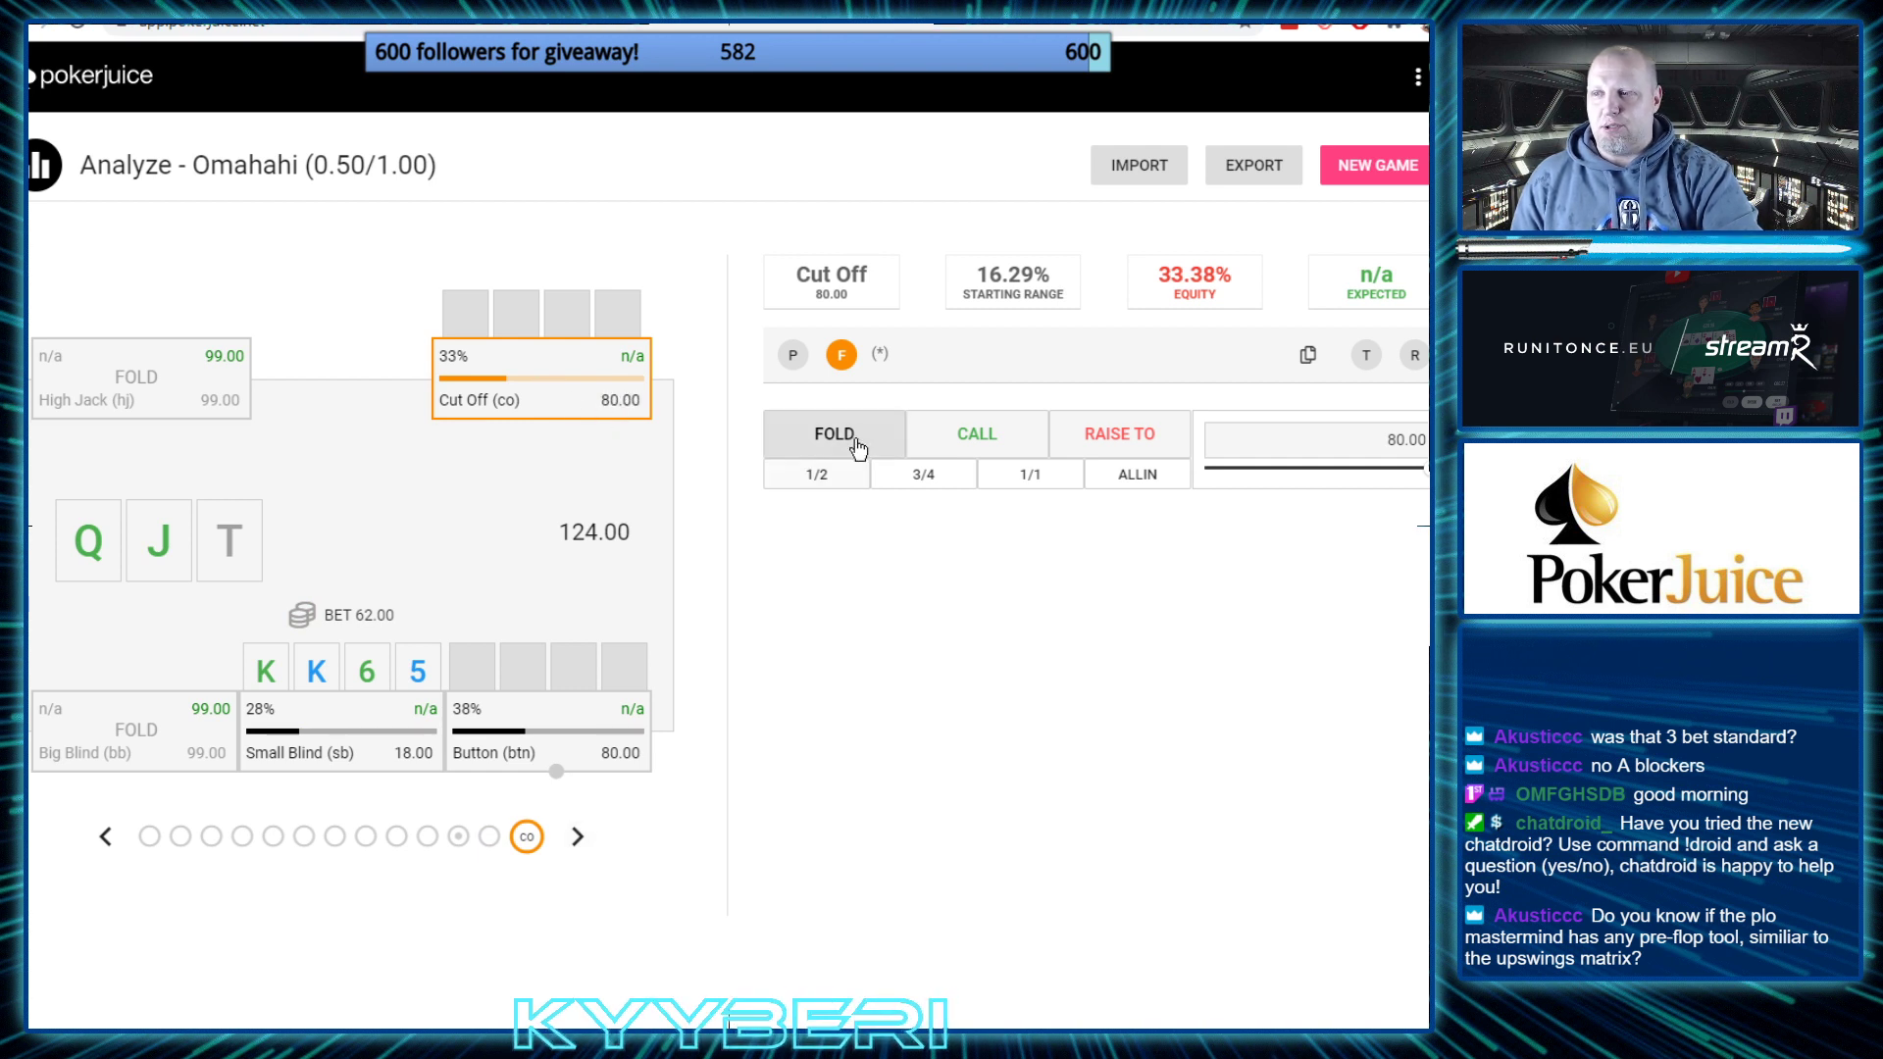
Add a cut off flop raise to 80.00 and set its range to Flush Draw 1 (fd1)
click(1138, 436)
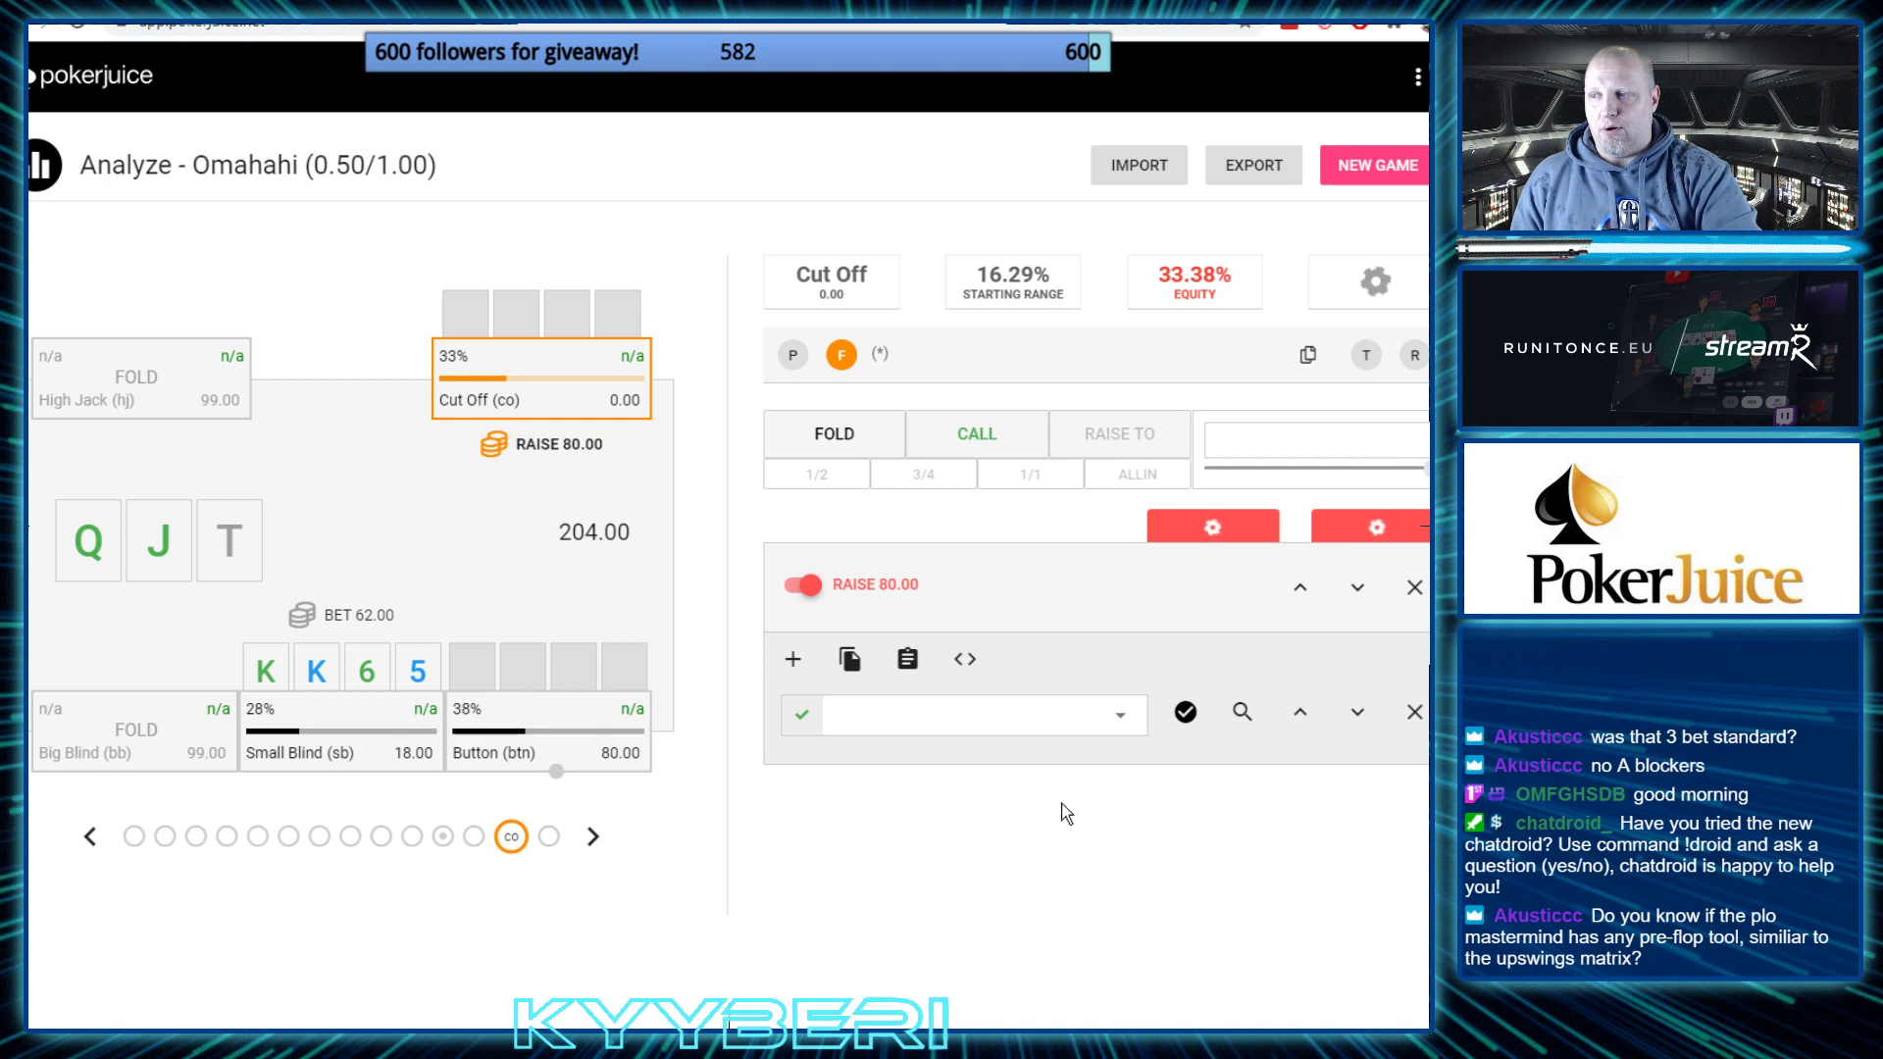
click(909, 730)
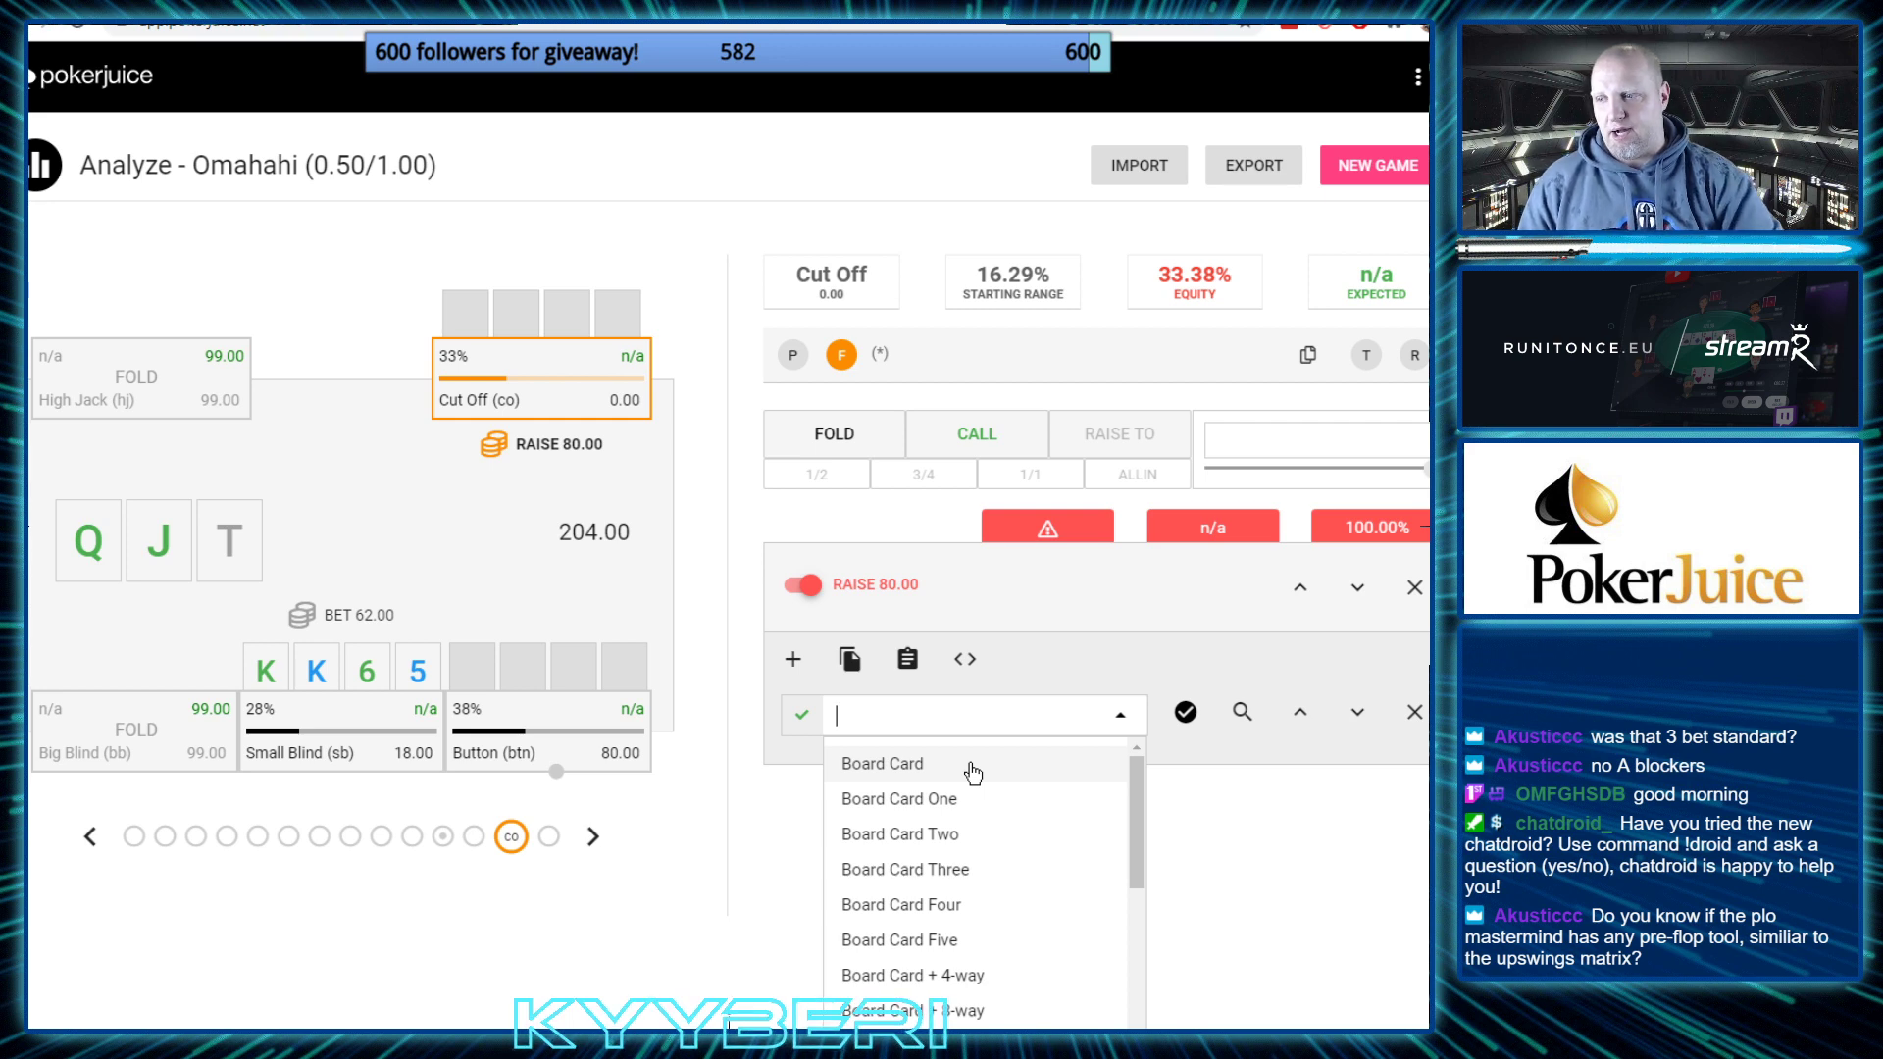
scroll(1096, 912, down, 20)
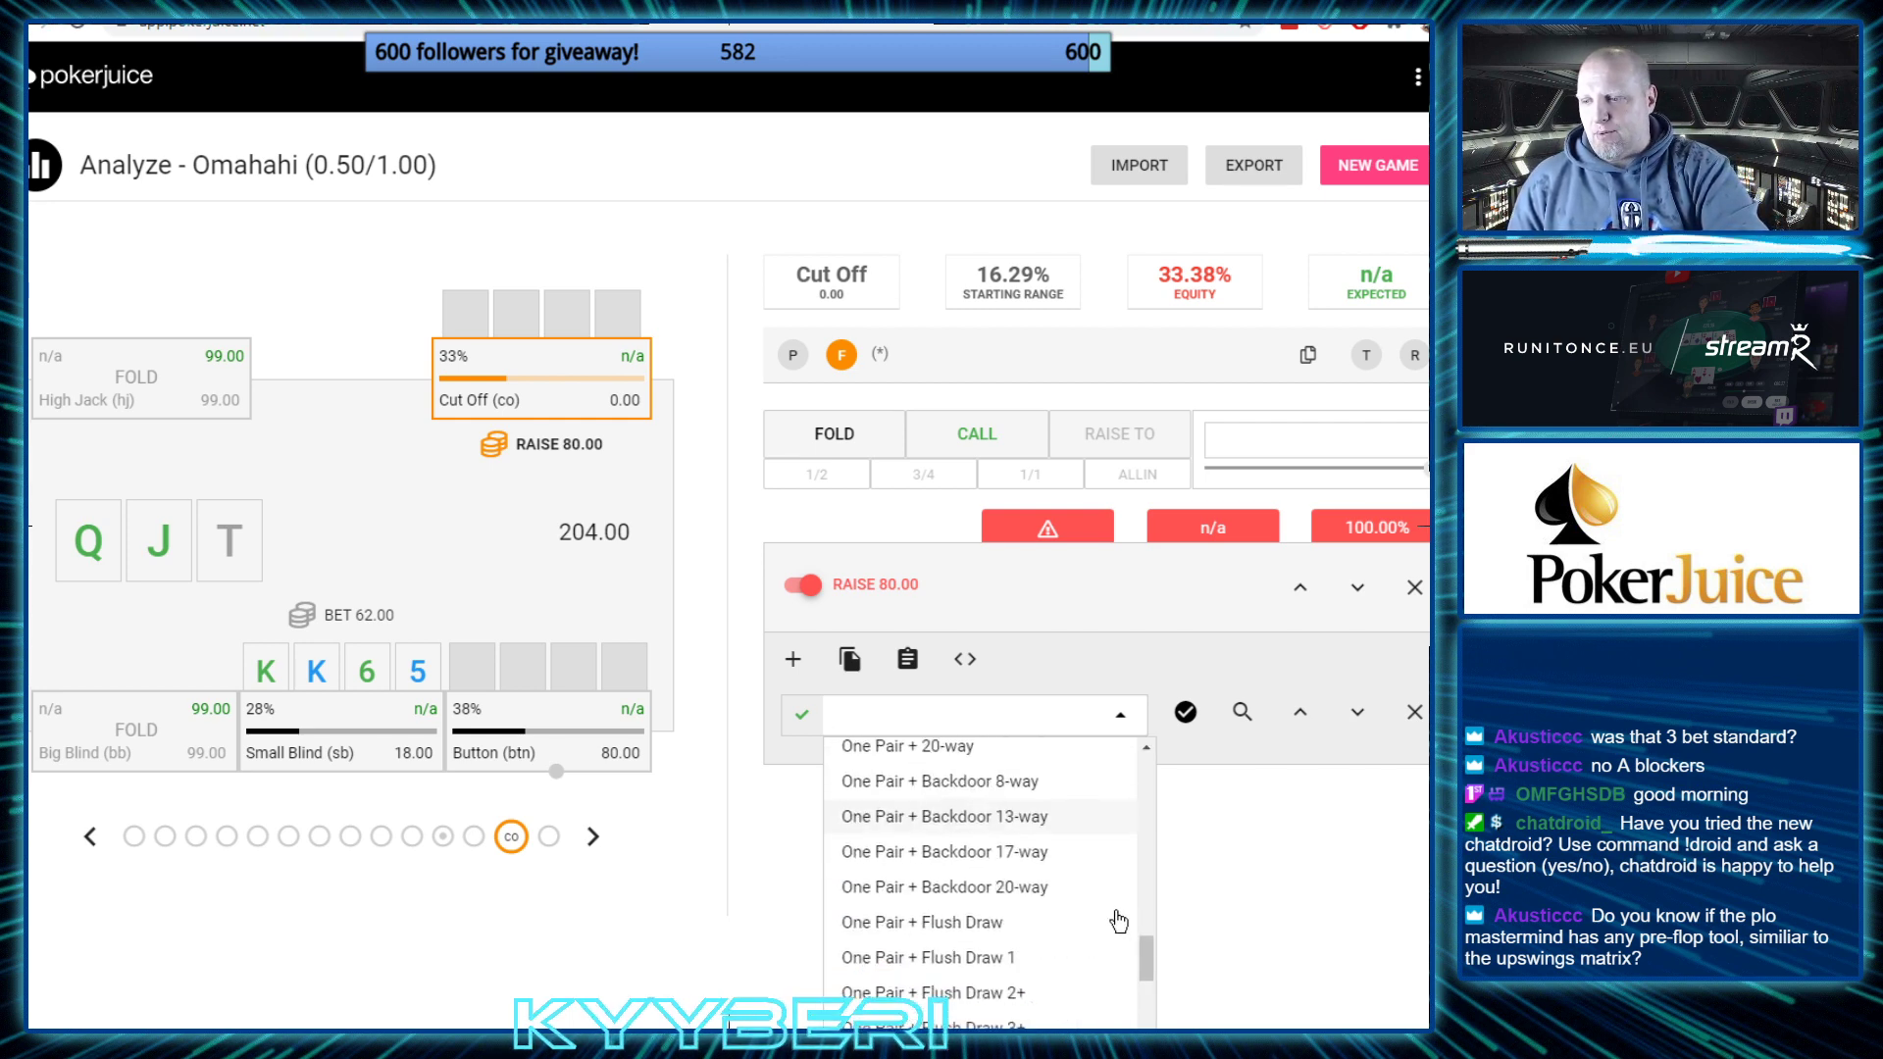
scroll(1088, 932, up, 2)
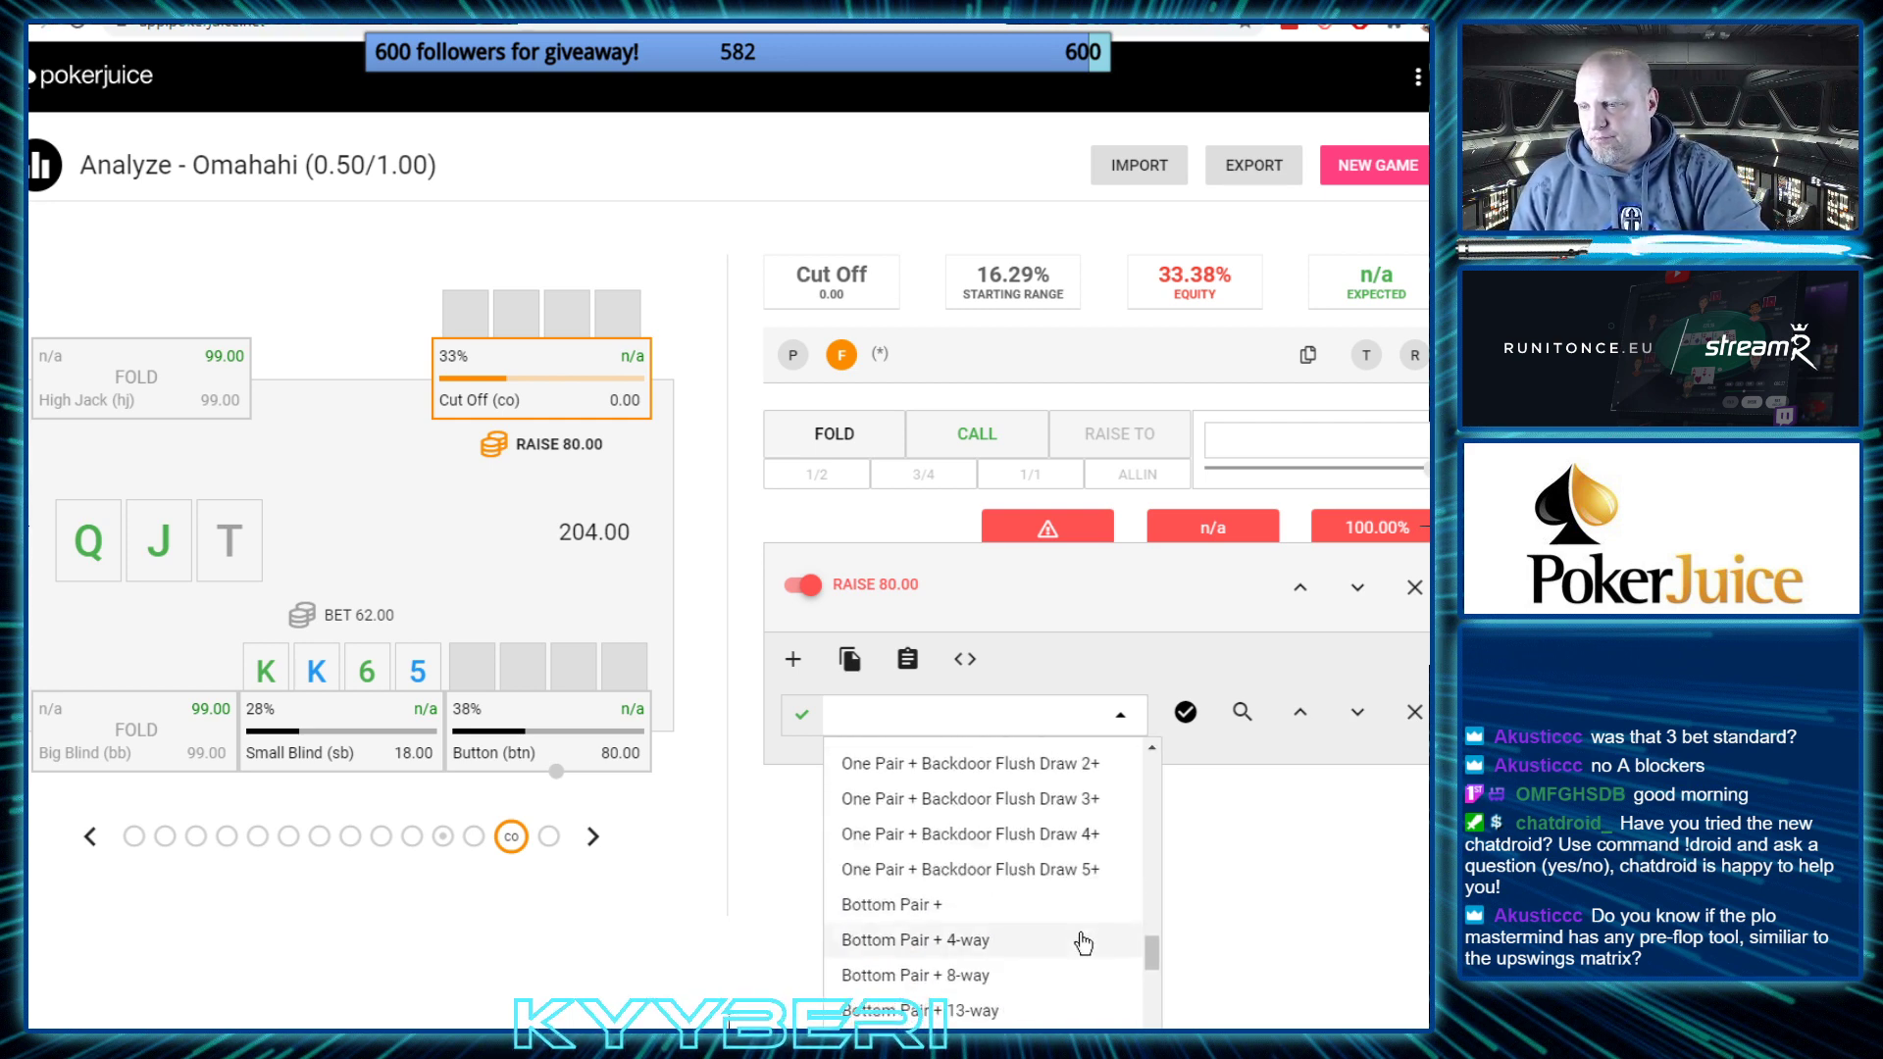
scroll(1087, 943, up, 3)
scroll(1079, 971, up, 15)
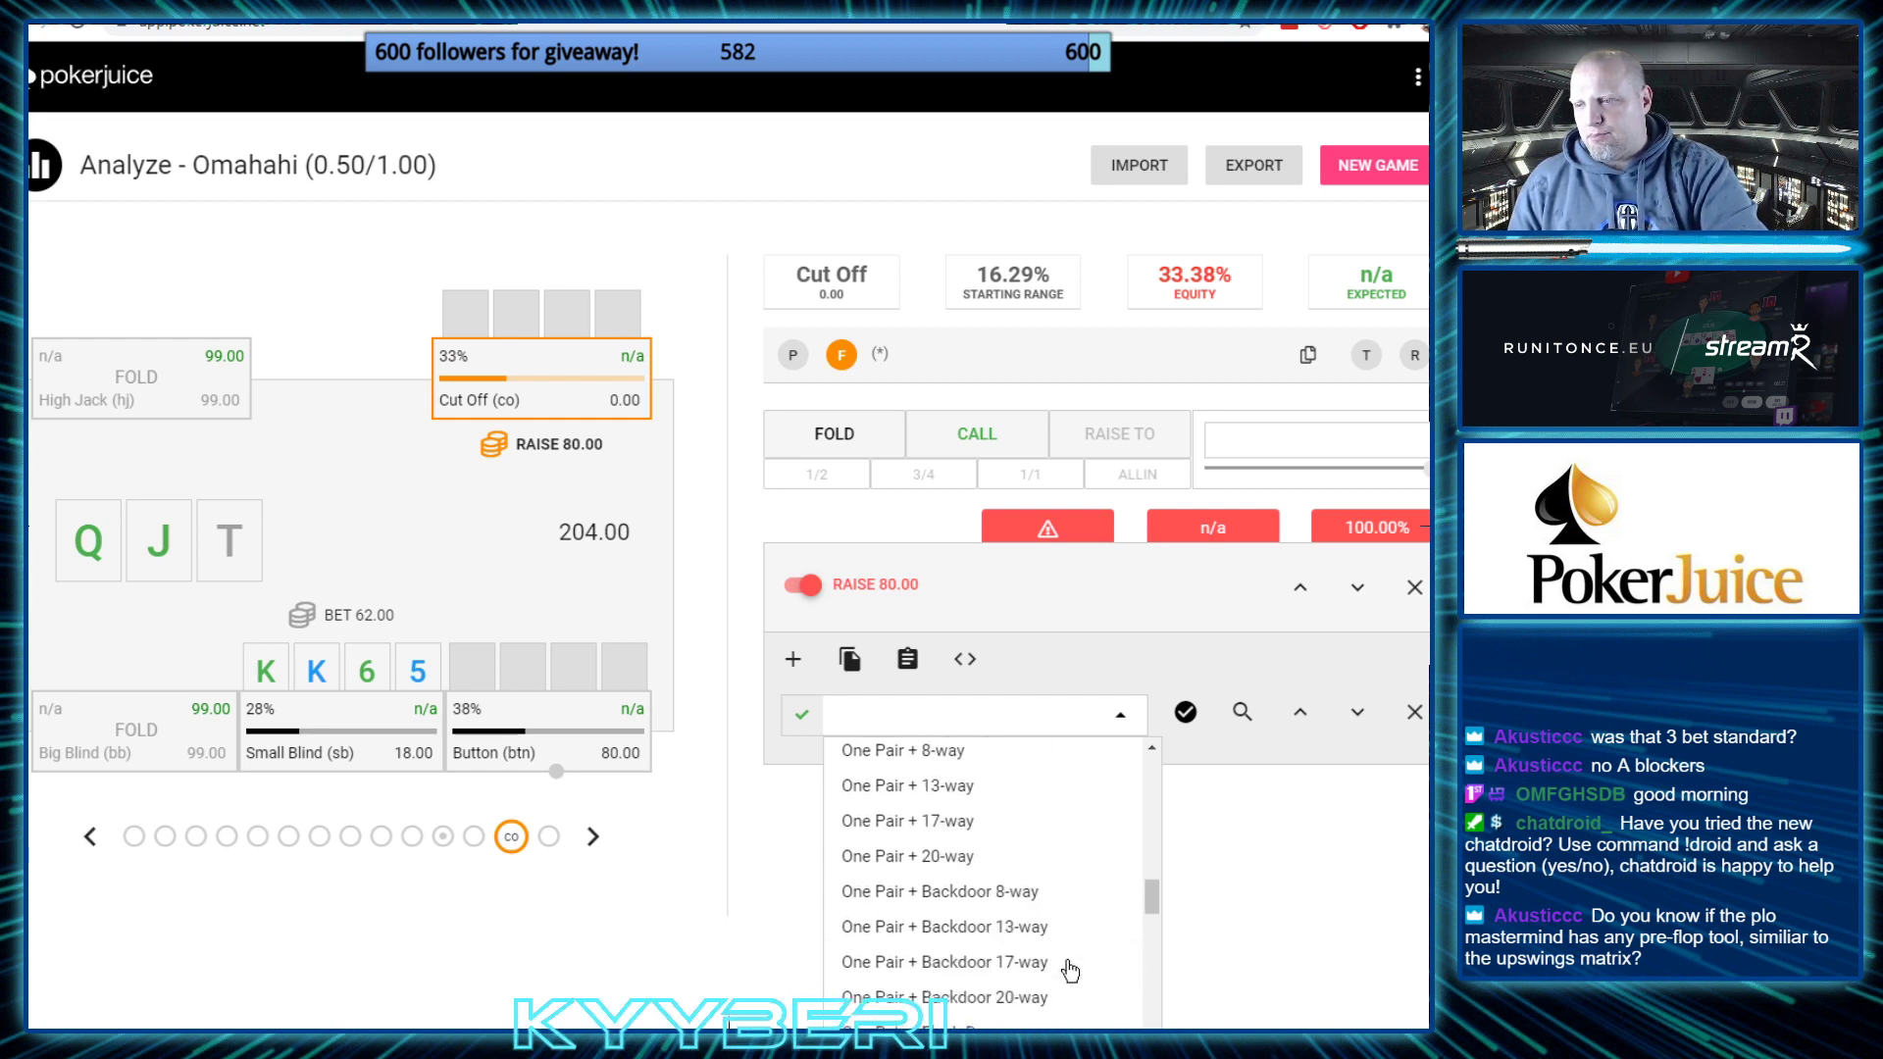
scroll(1069, 979, down, 15)
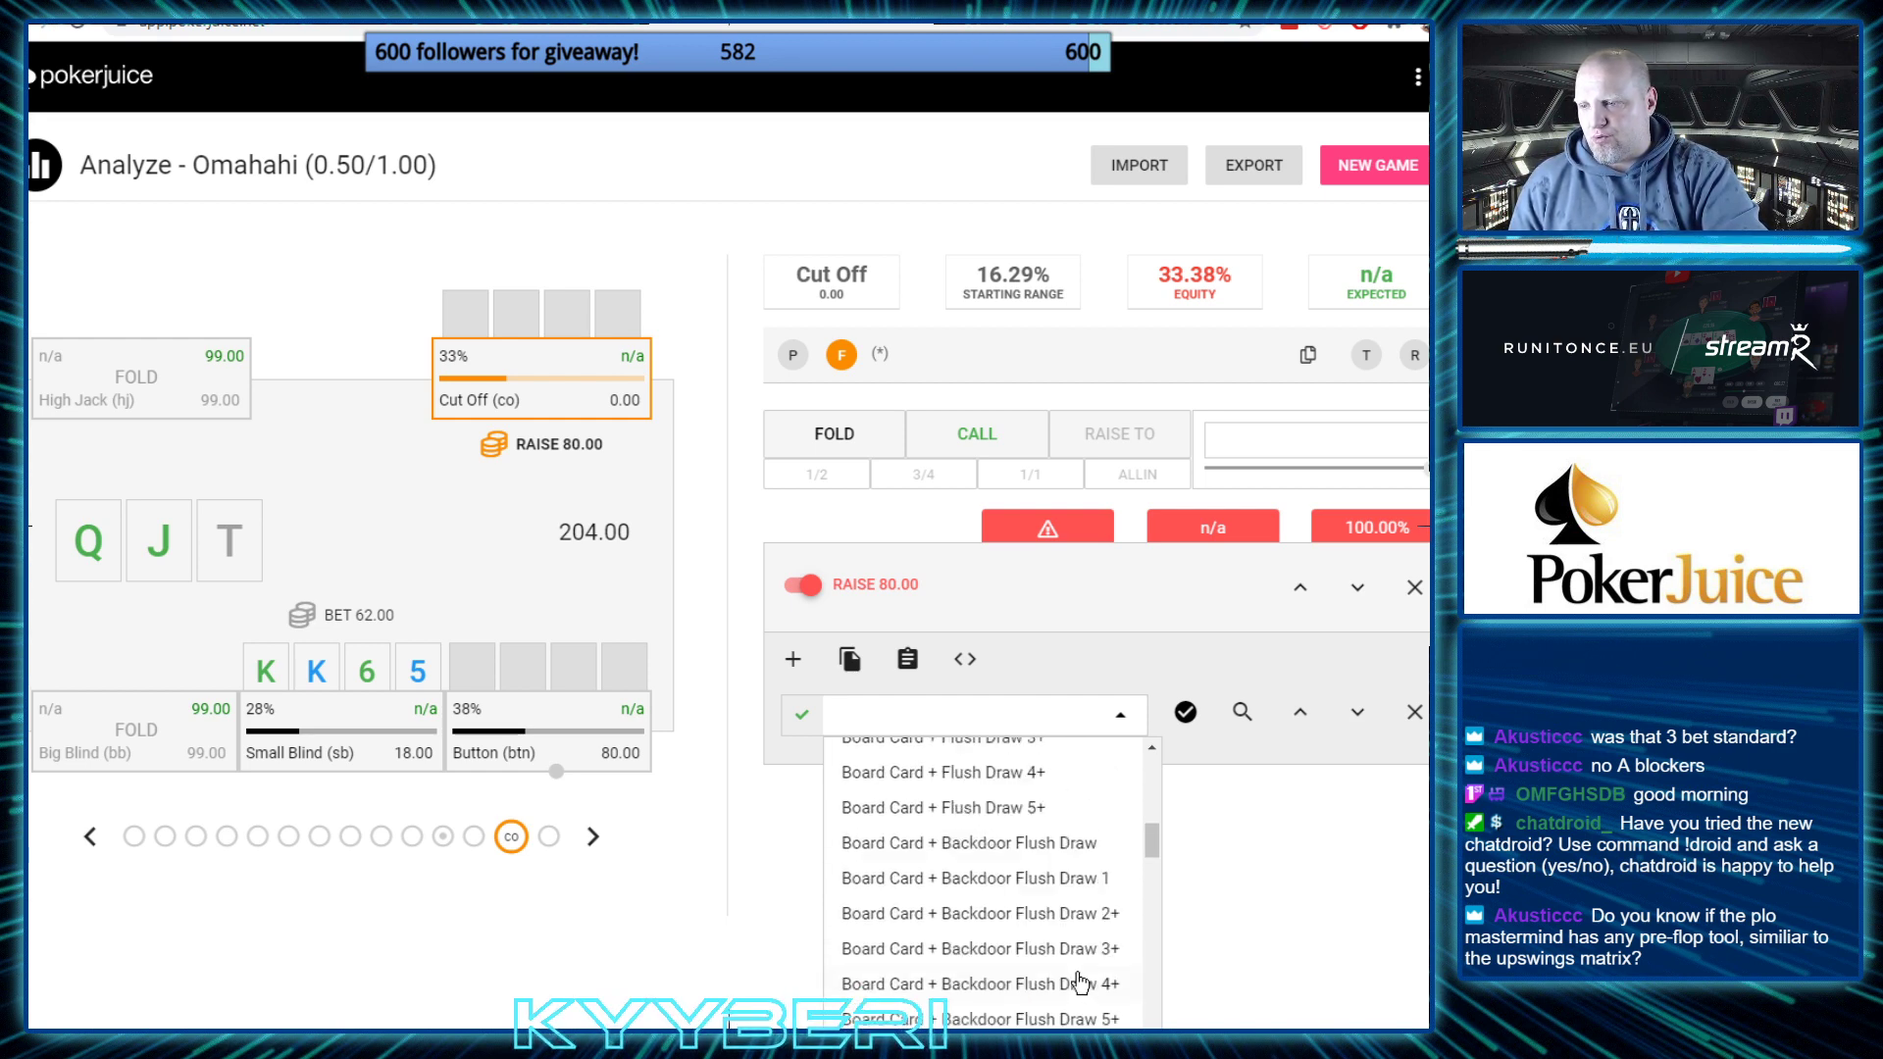
scroll(1048, 951, down, 10)
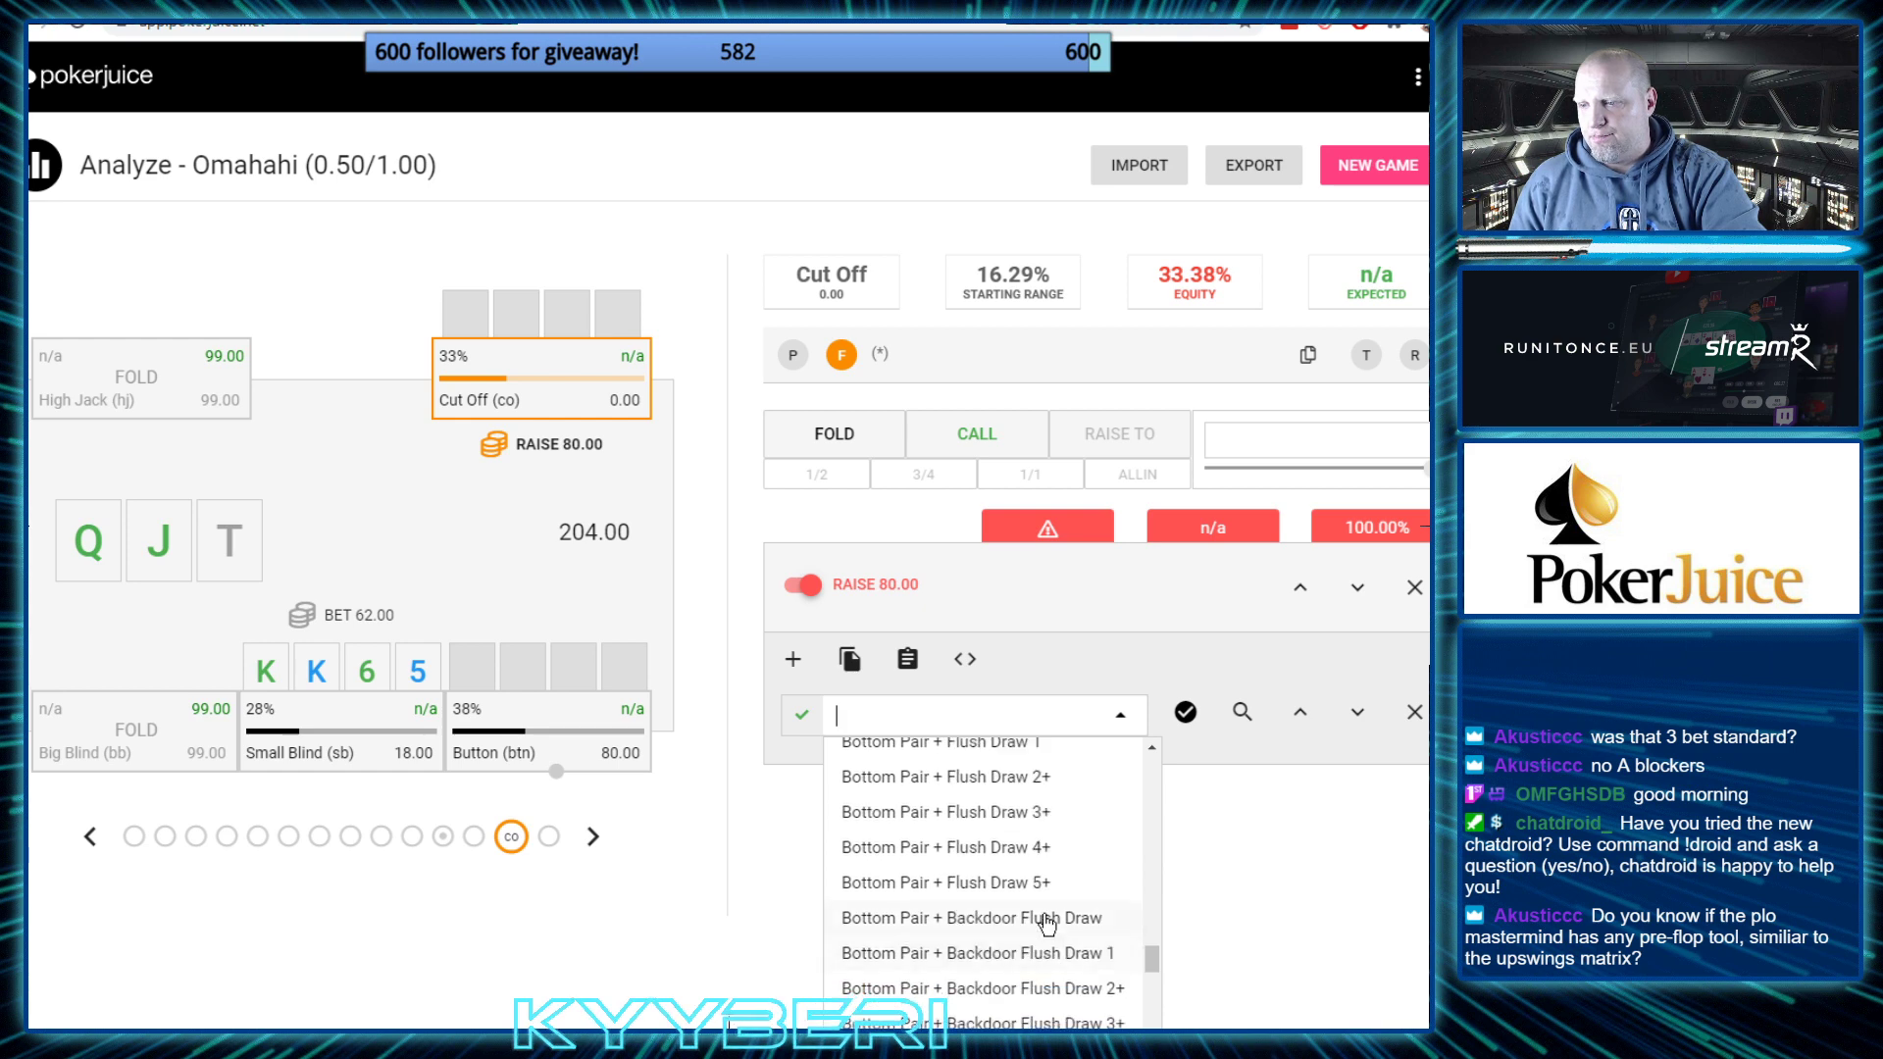
scroll(1055, 941, up, 2)
scroll(1054, 940, down, 15)
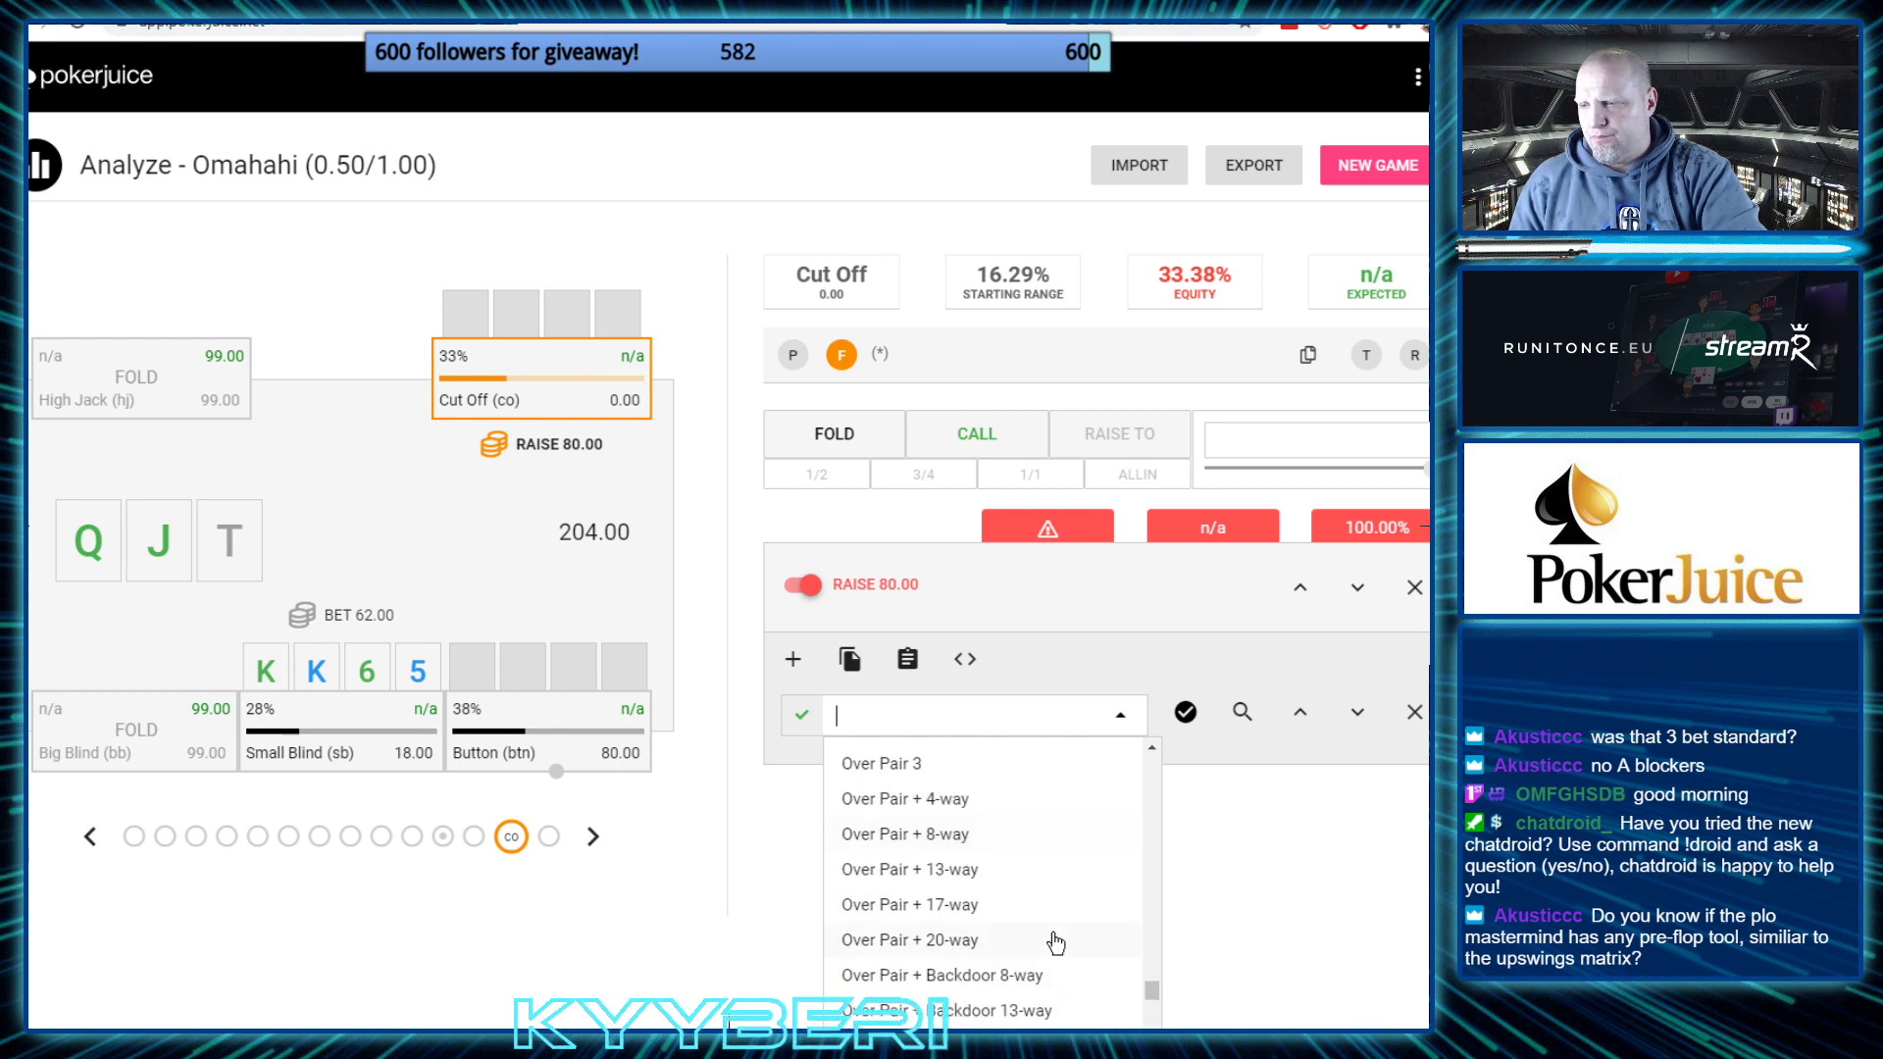
scroll(1053, 937, down, 12)
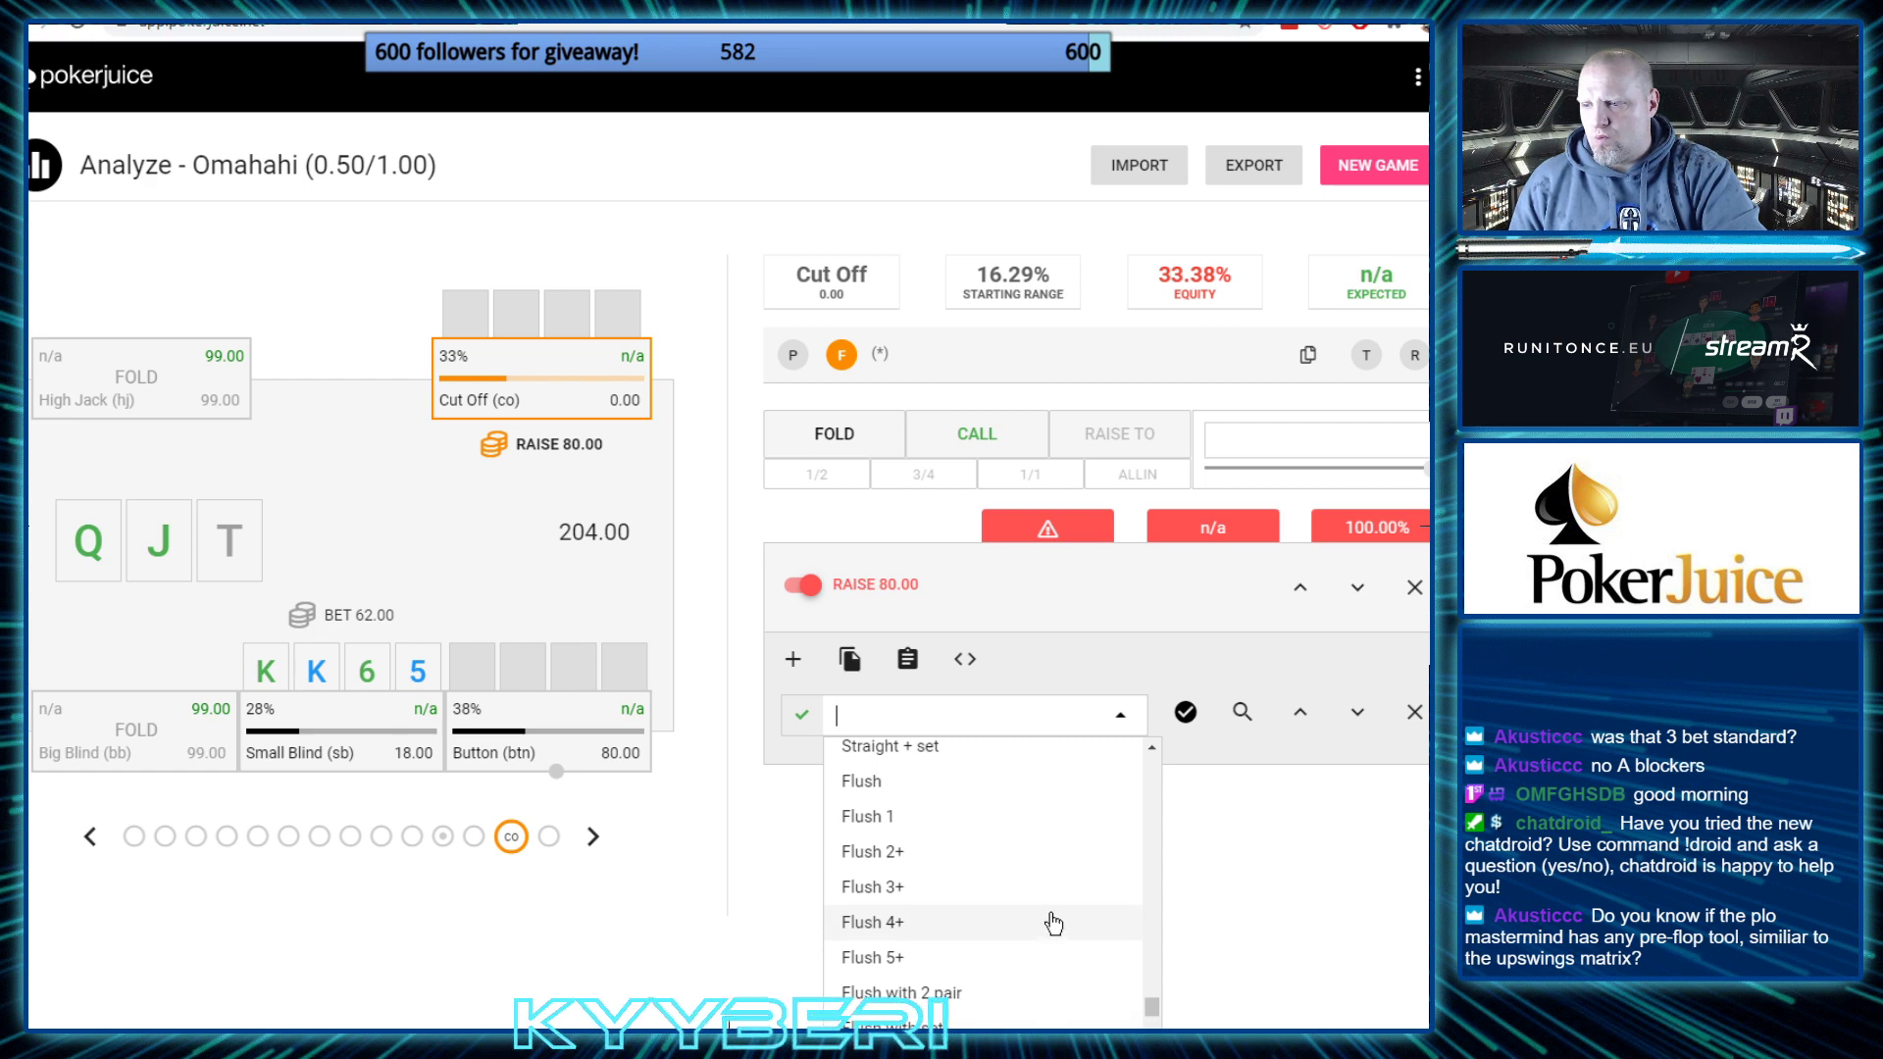
scroll(1053, 923, down, 5)
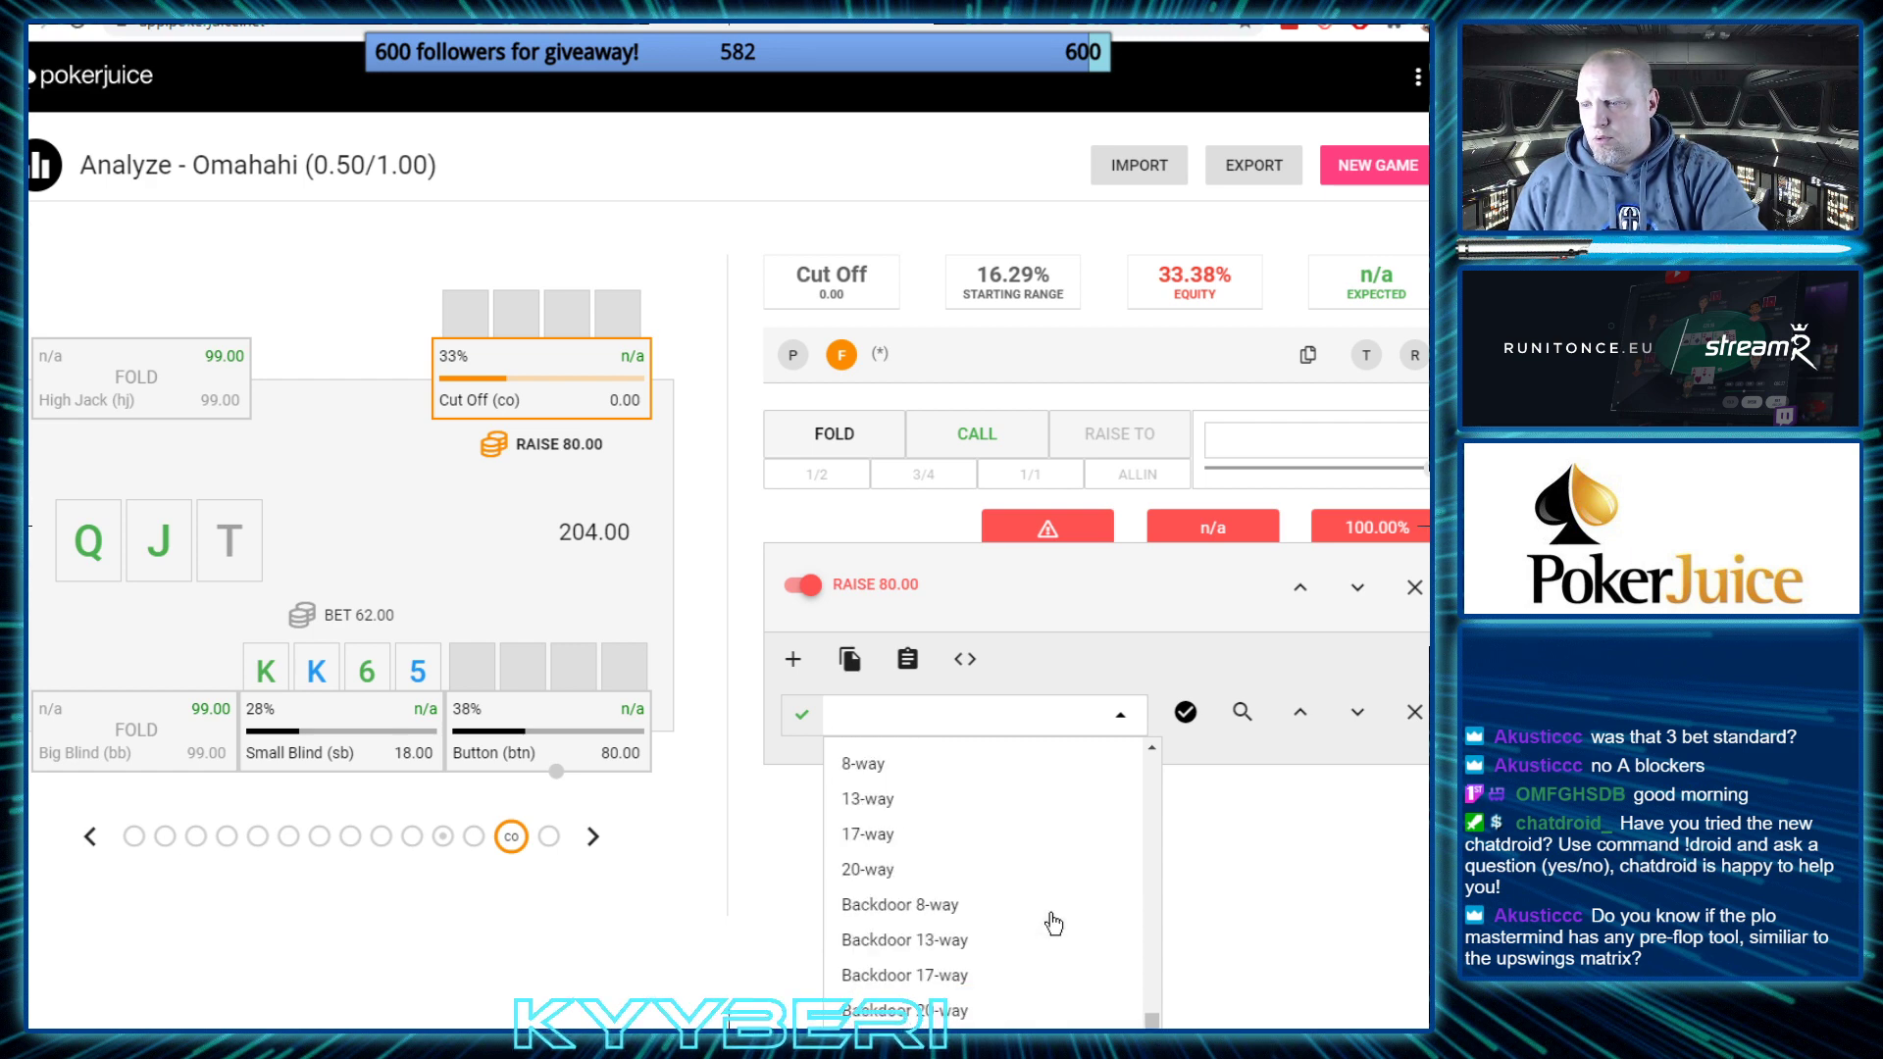
scroll(1051, 921, down, 3)
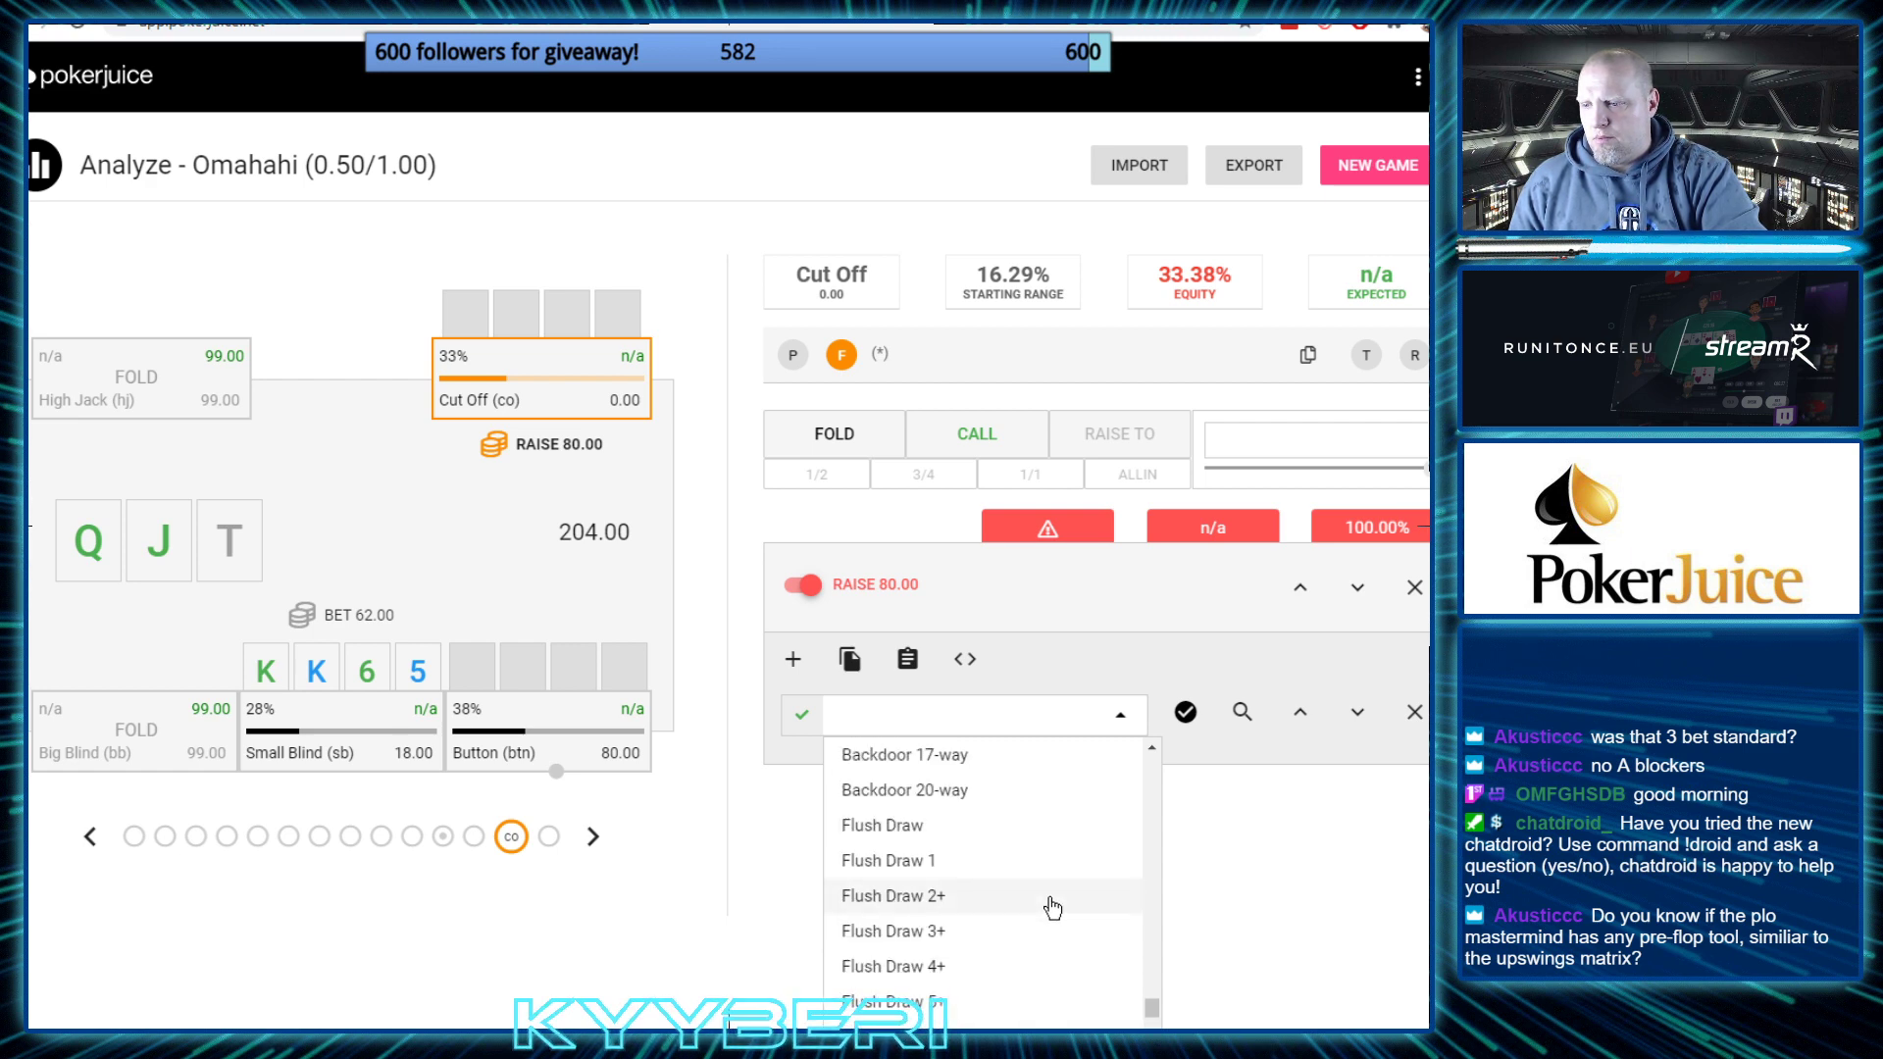
click(912, 863)
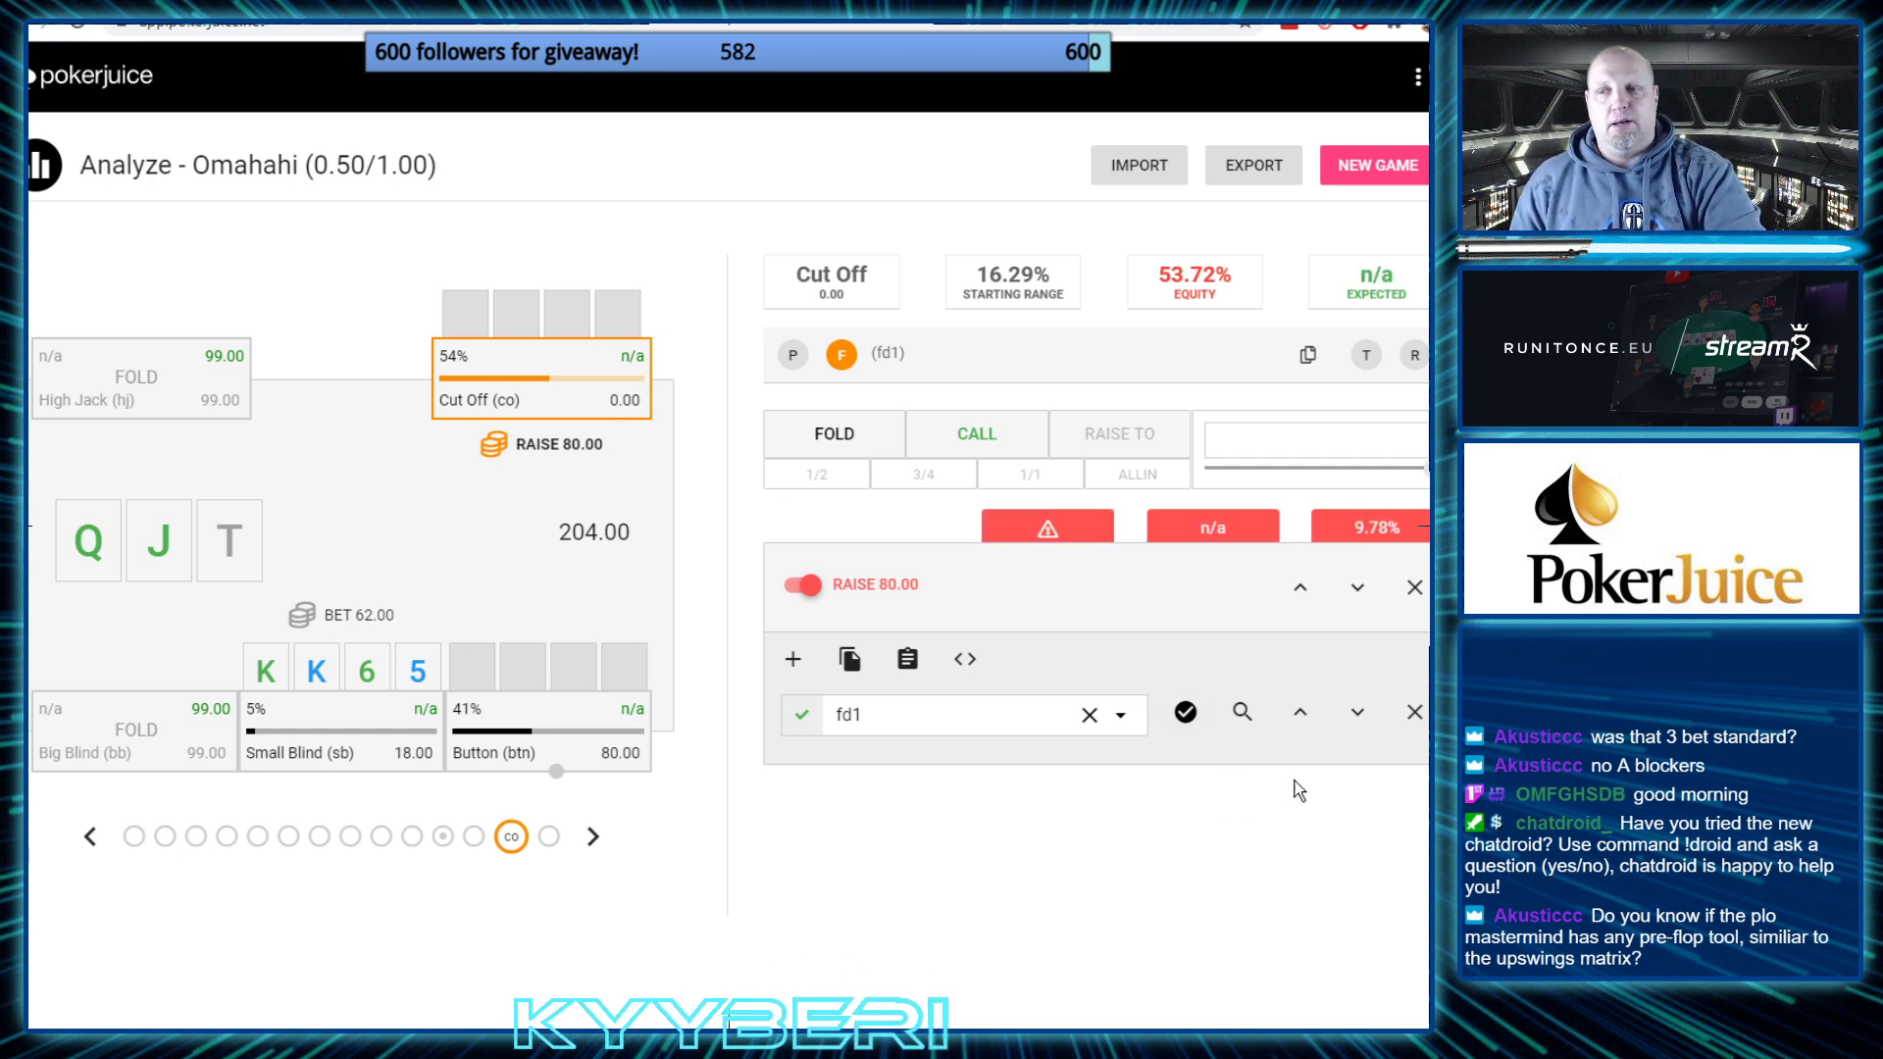
Add a second range line to the cut off's raise with Two Pair + 8-way (2p+:8w+)
click(792, 659)
click(987, 762)
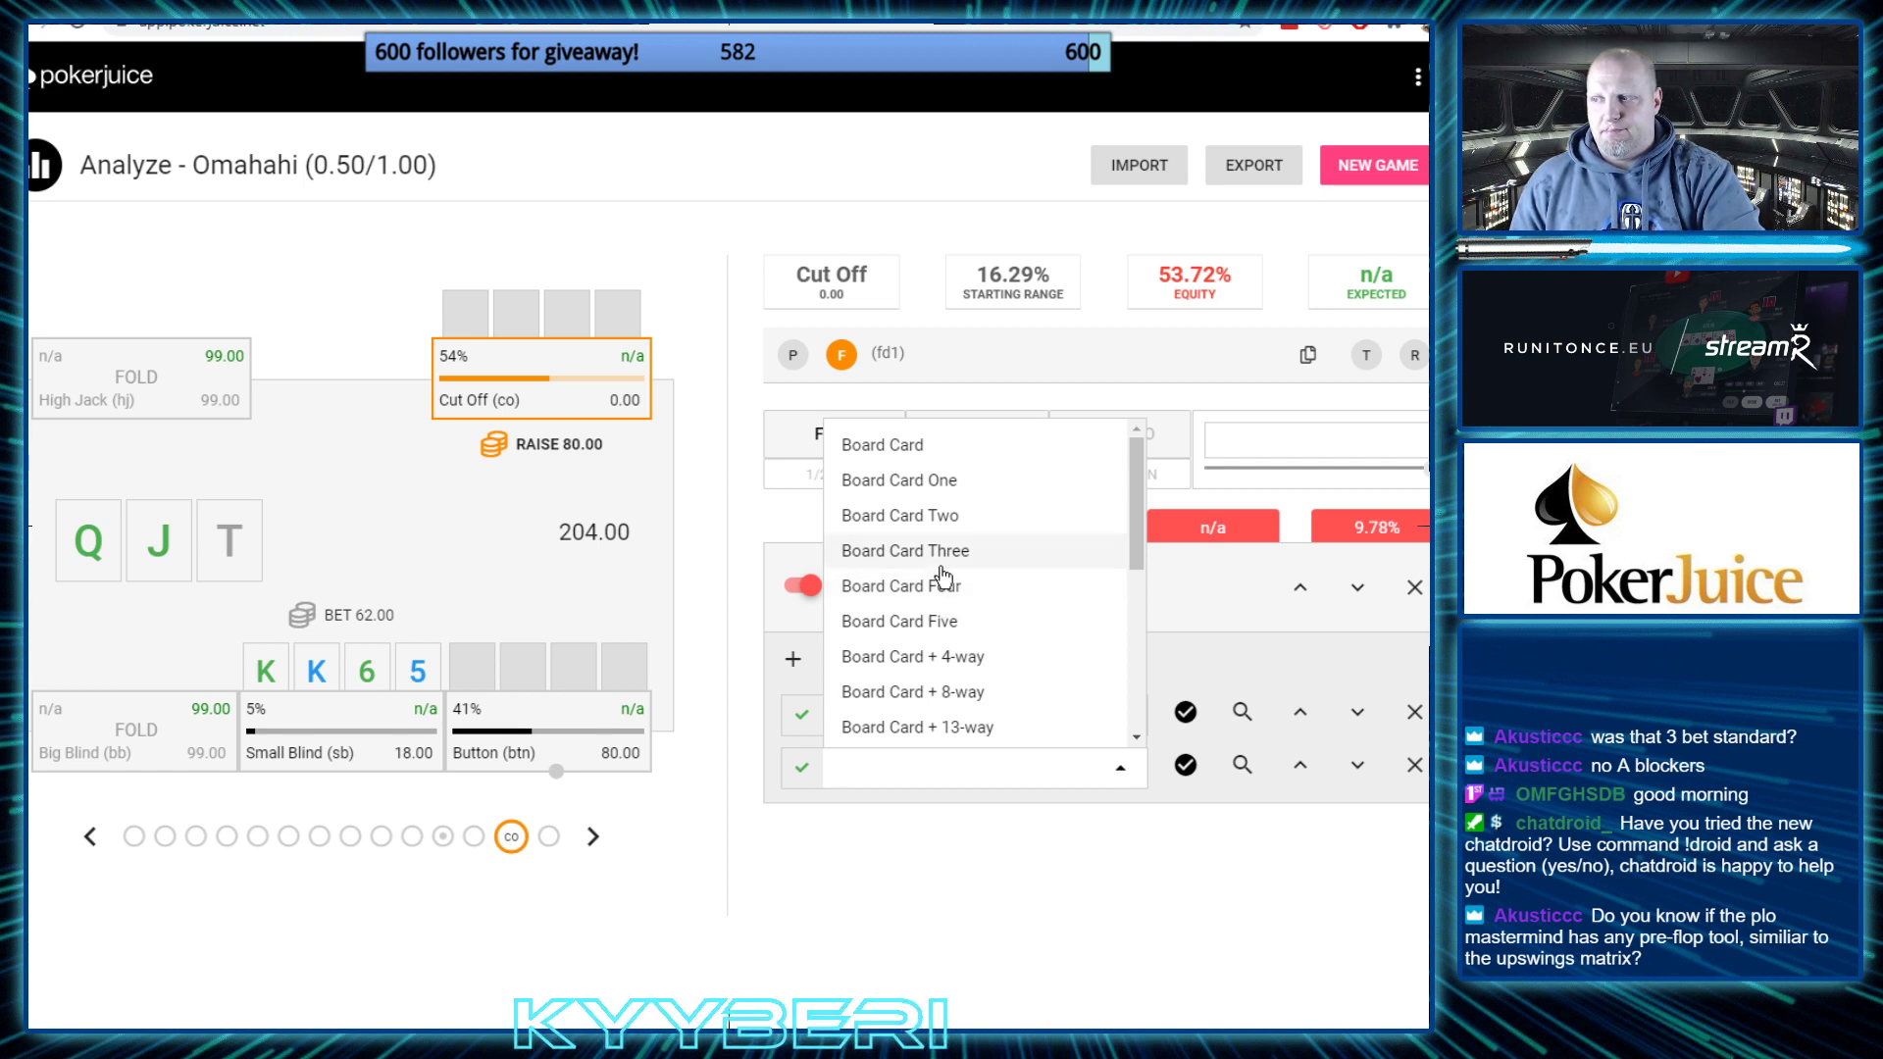
scroll(942, 578, down, 10)
scroll(942, 577, down, 10)
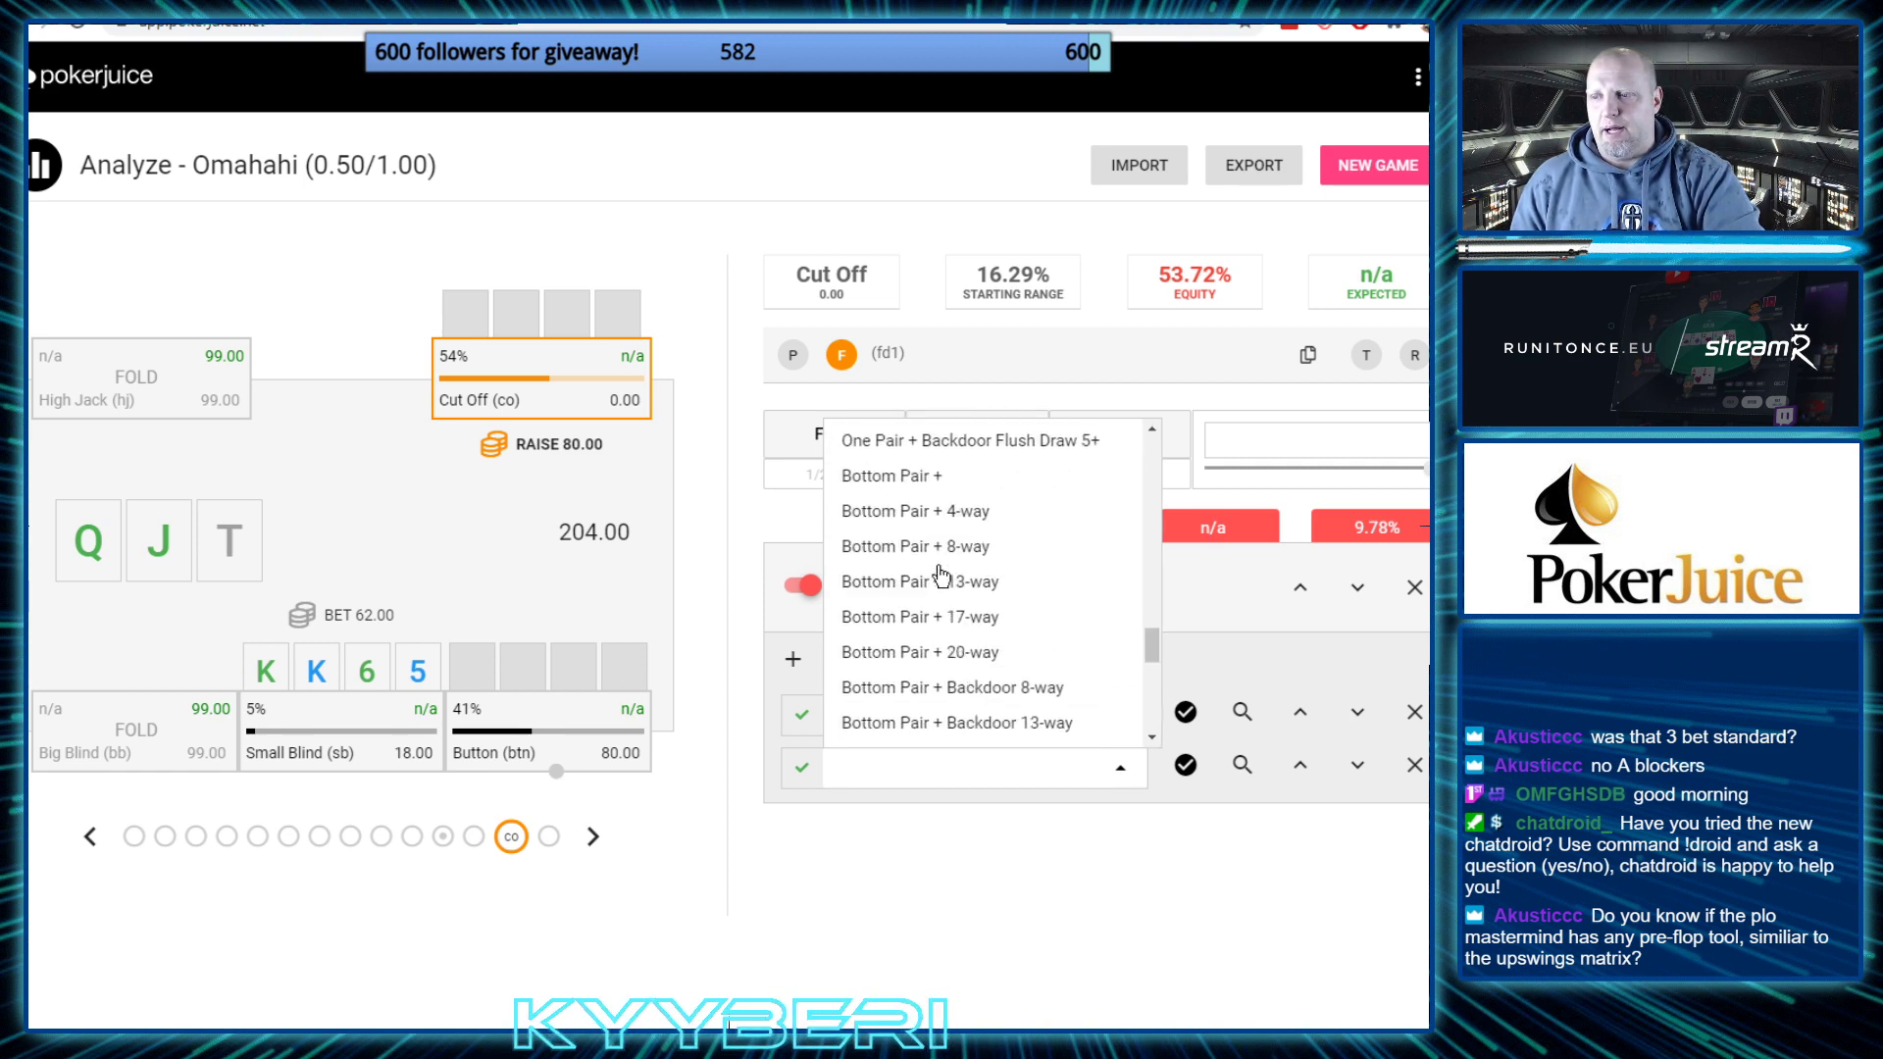
scroll(946, 572, down, 5)
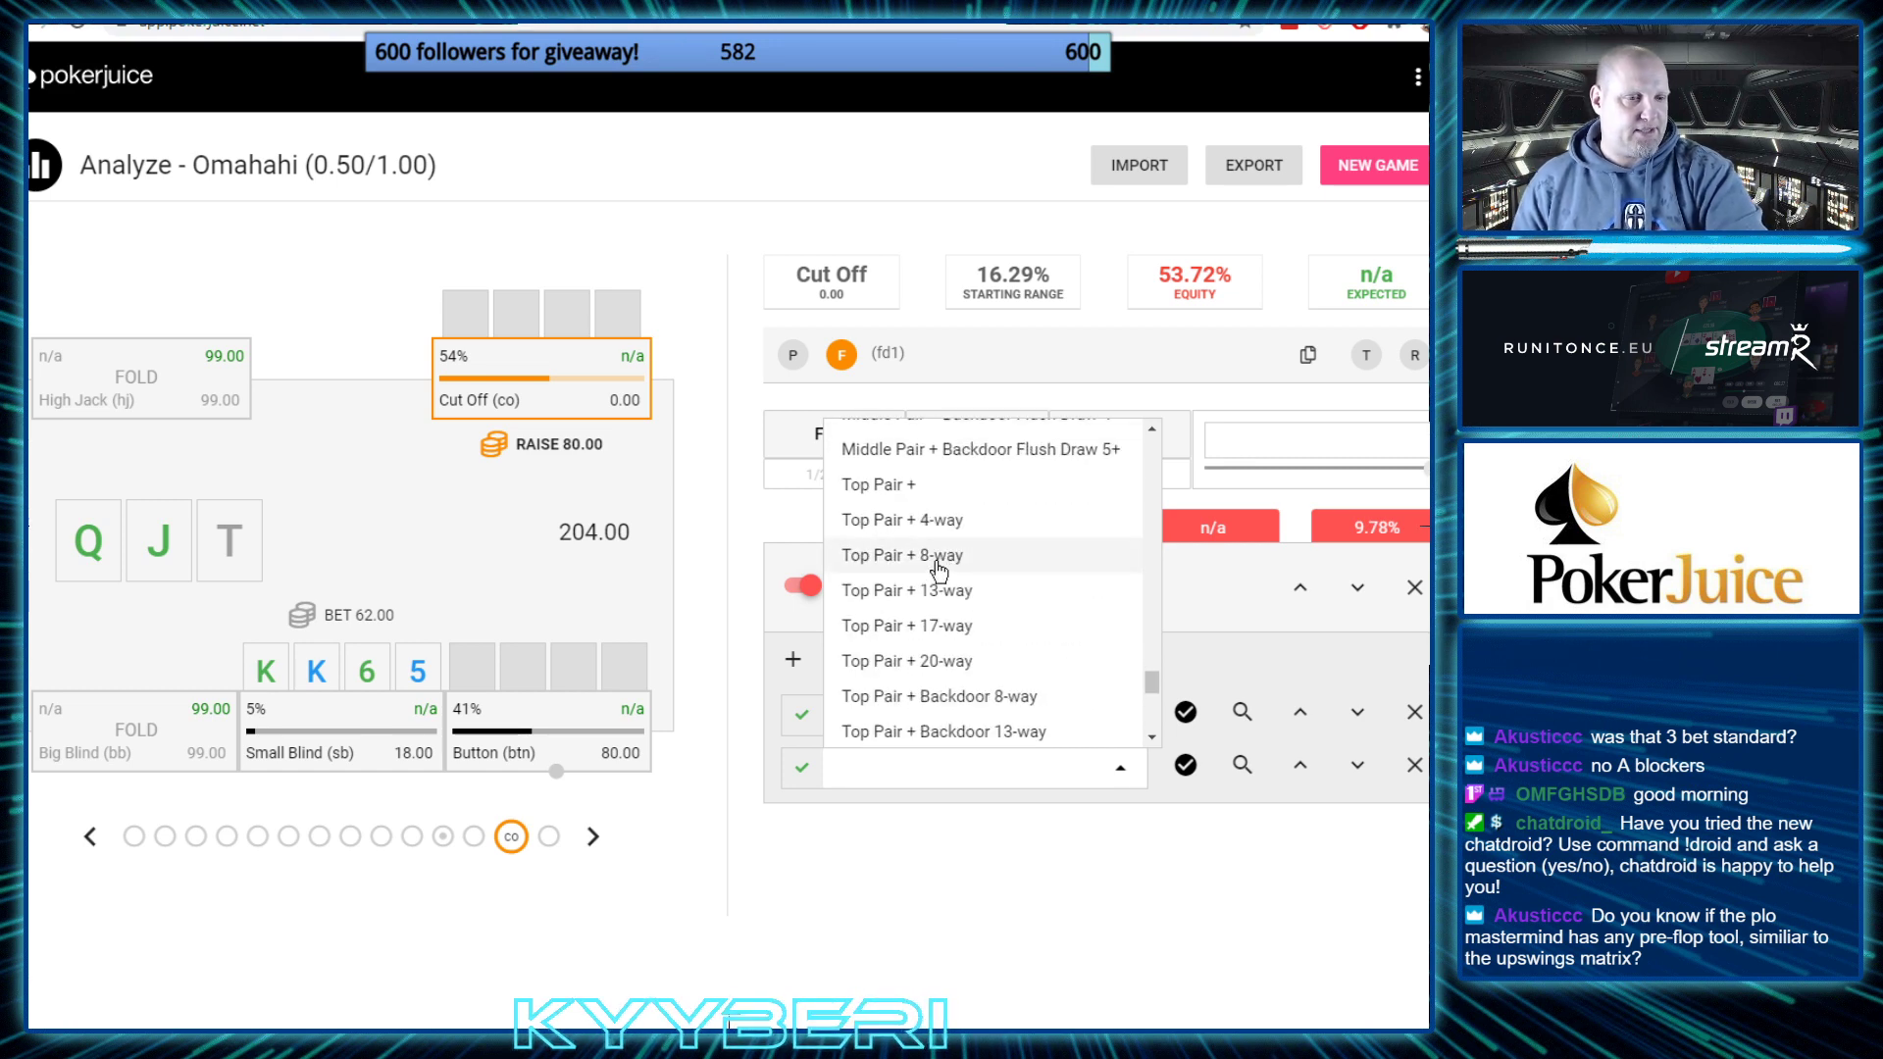
scroll(932, 574, down, 10)
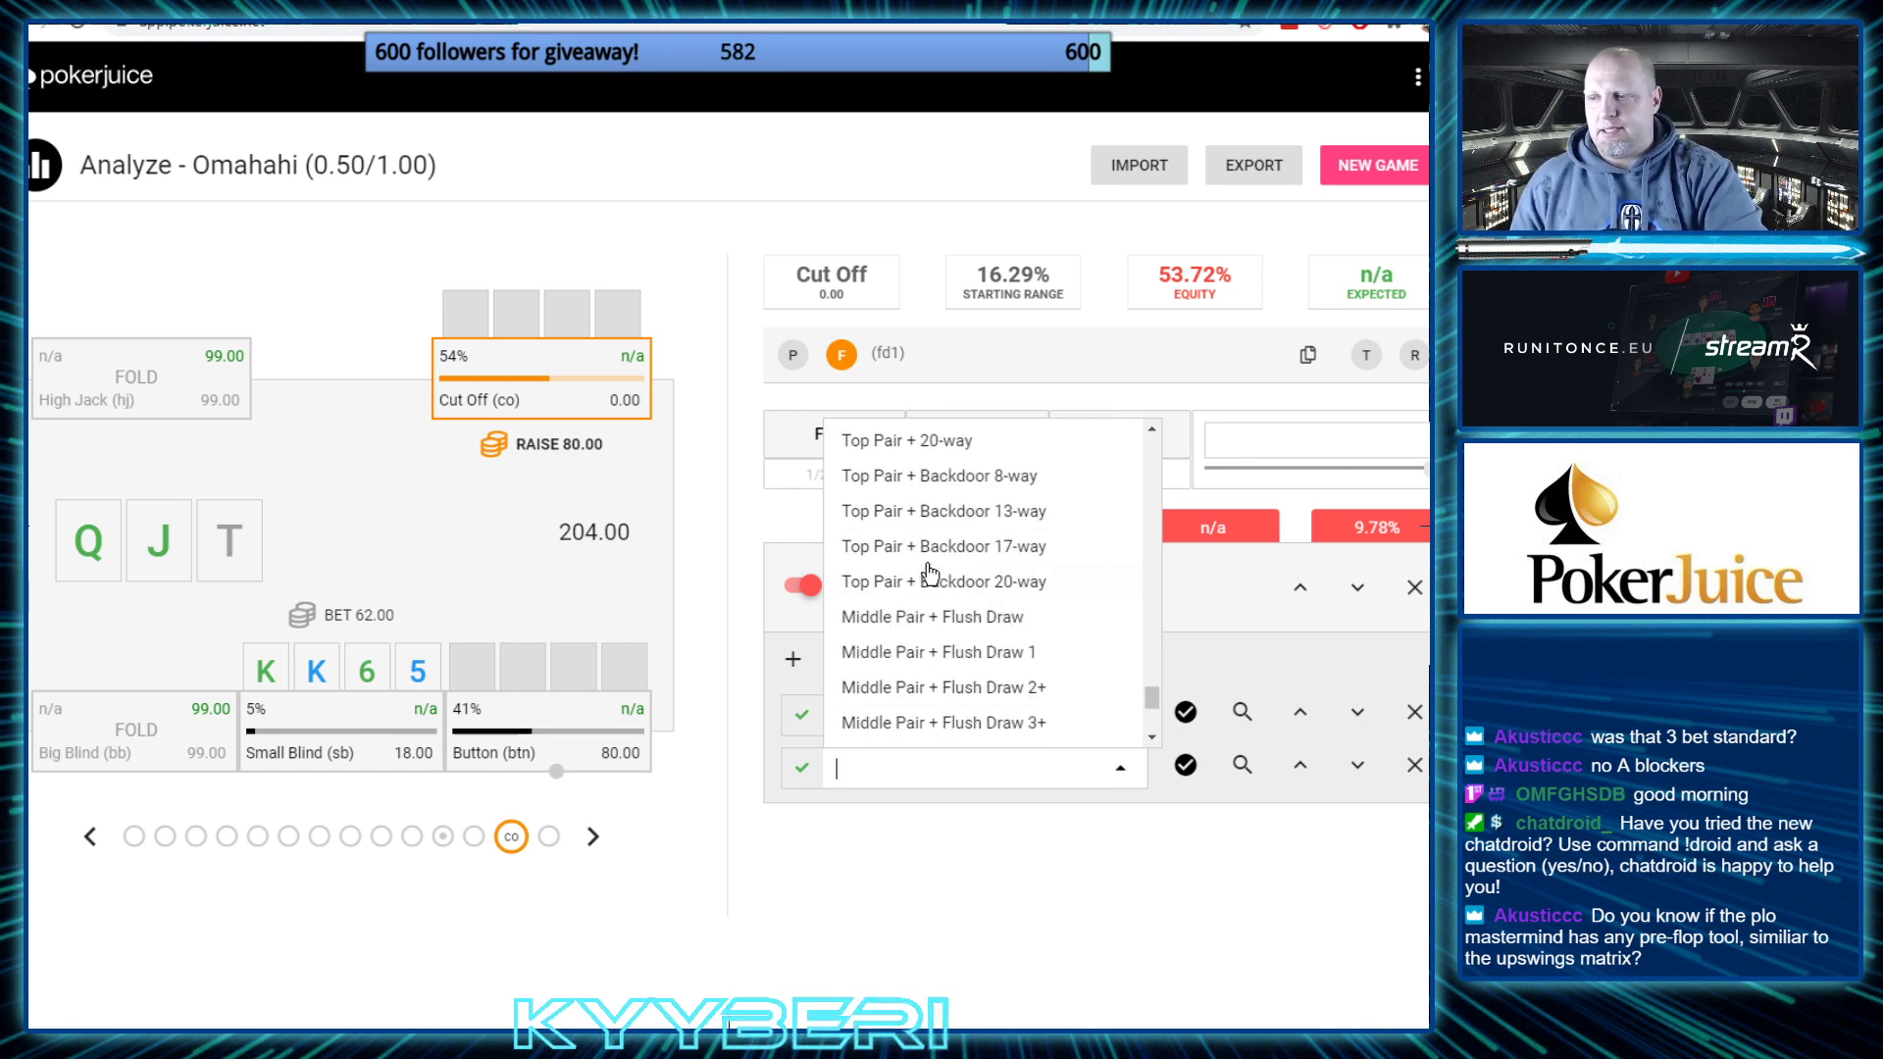
scroll(996, 633, down, 5)
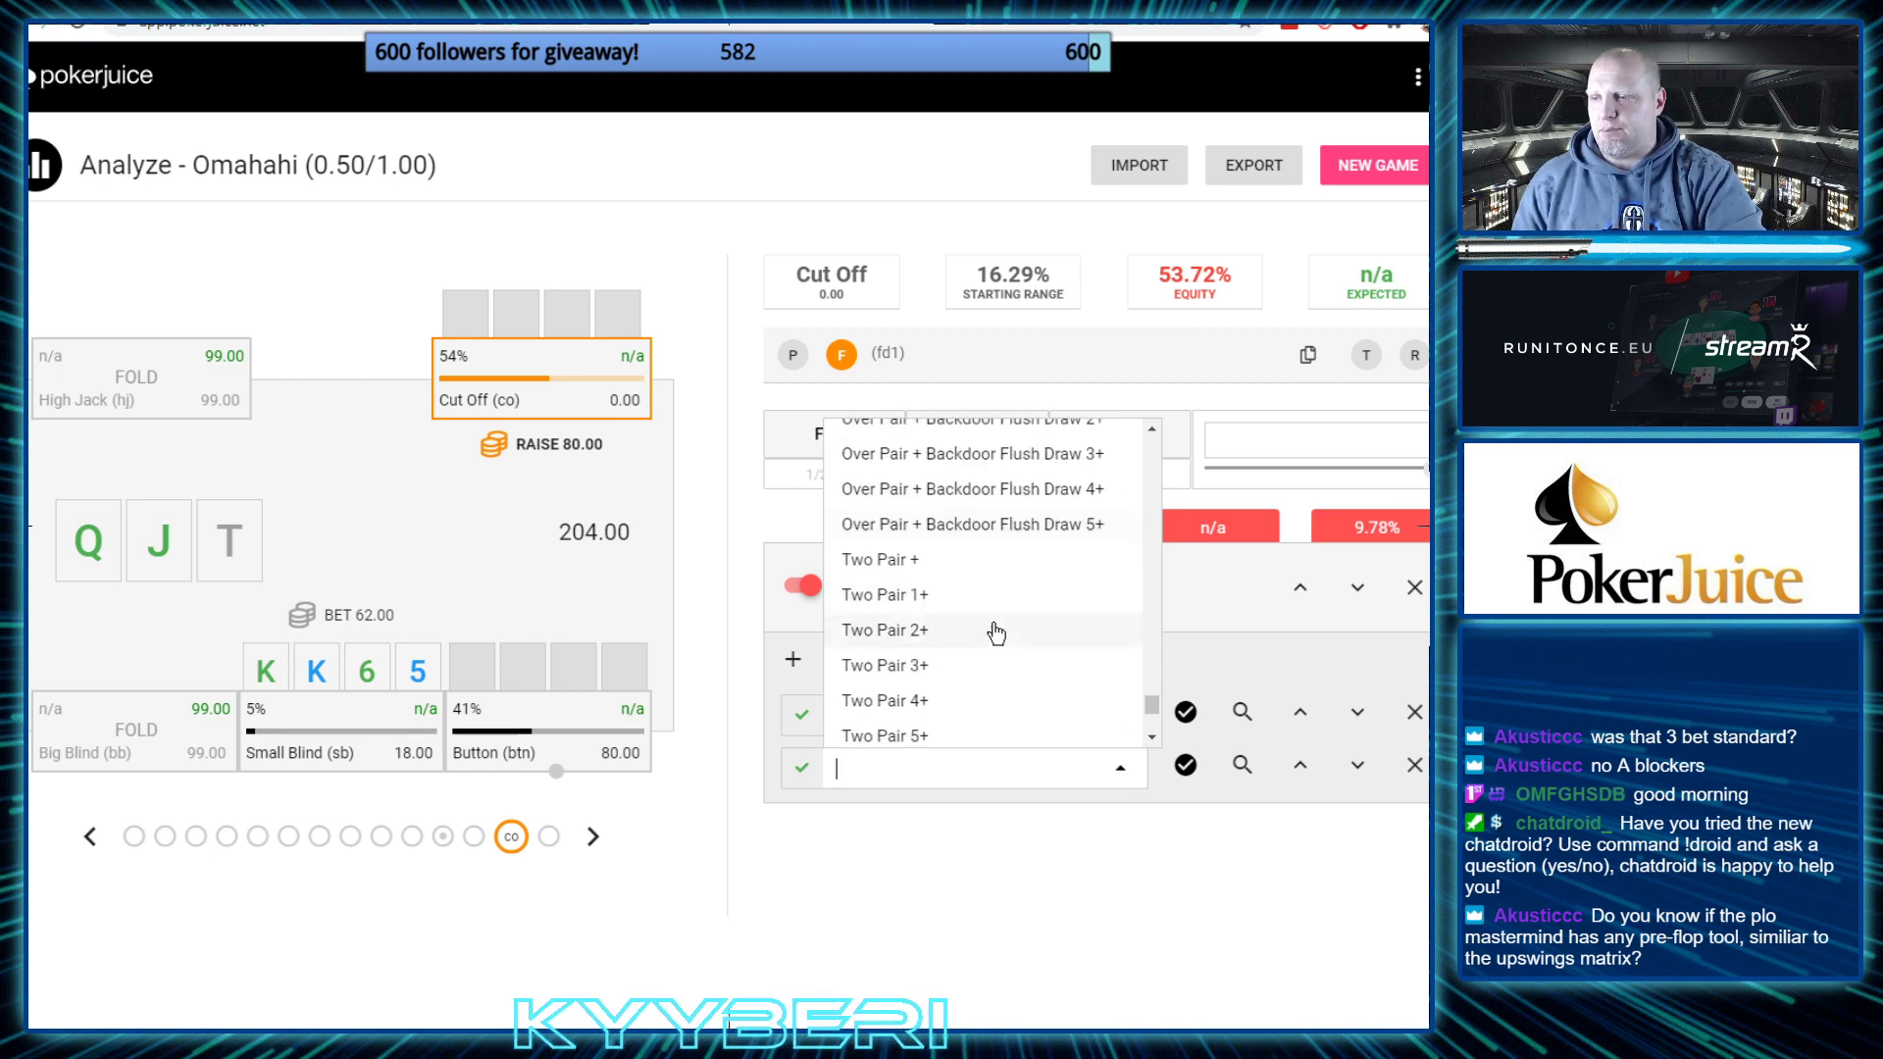
scroll(1005, 643, down, 3)
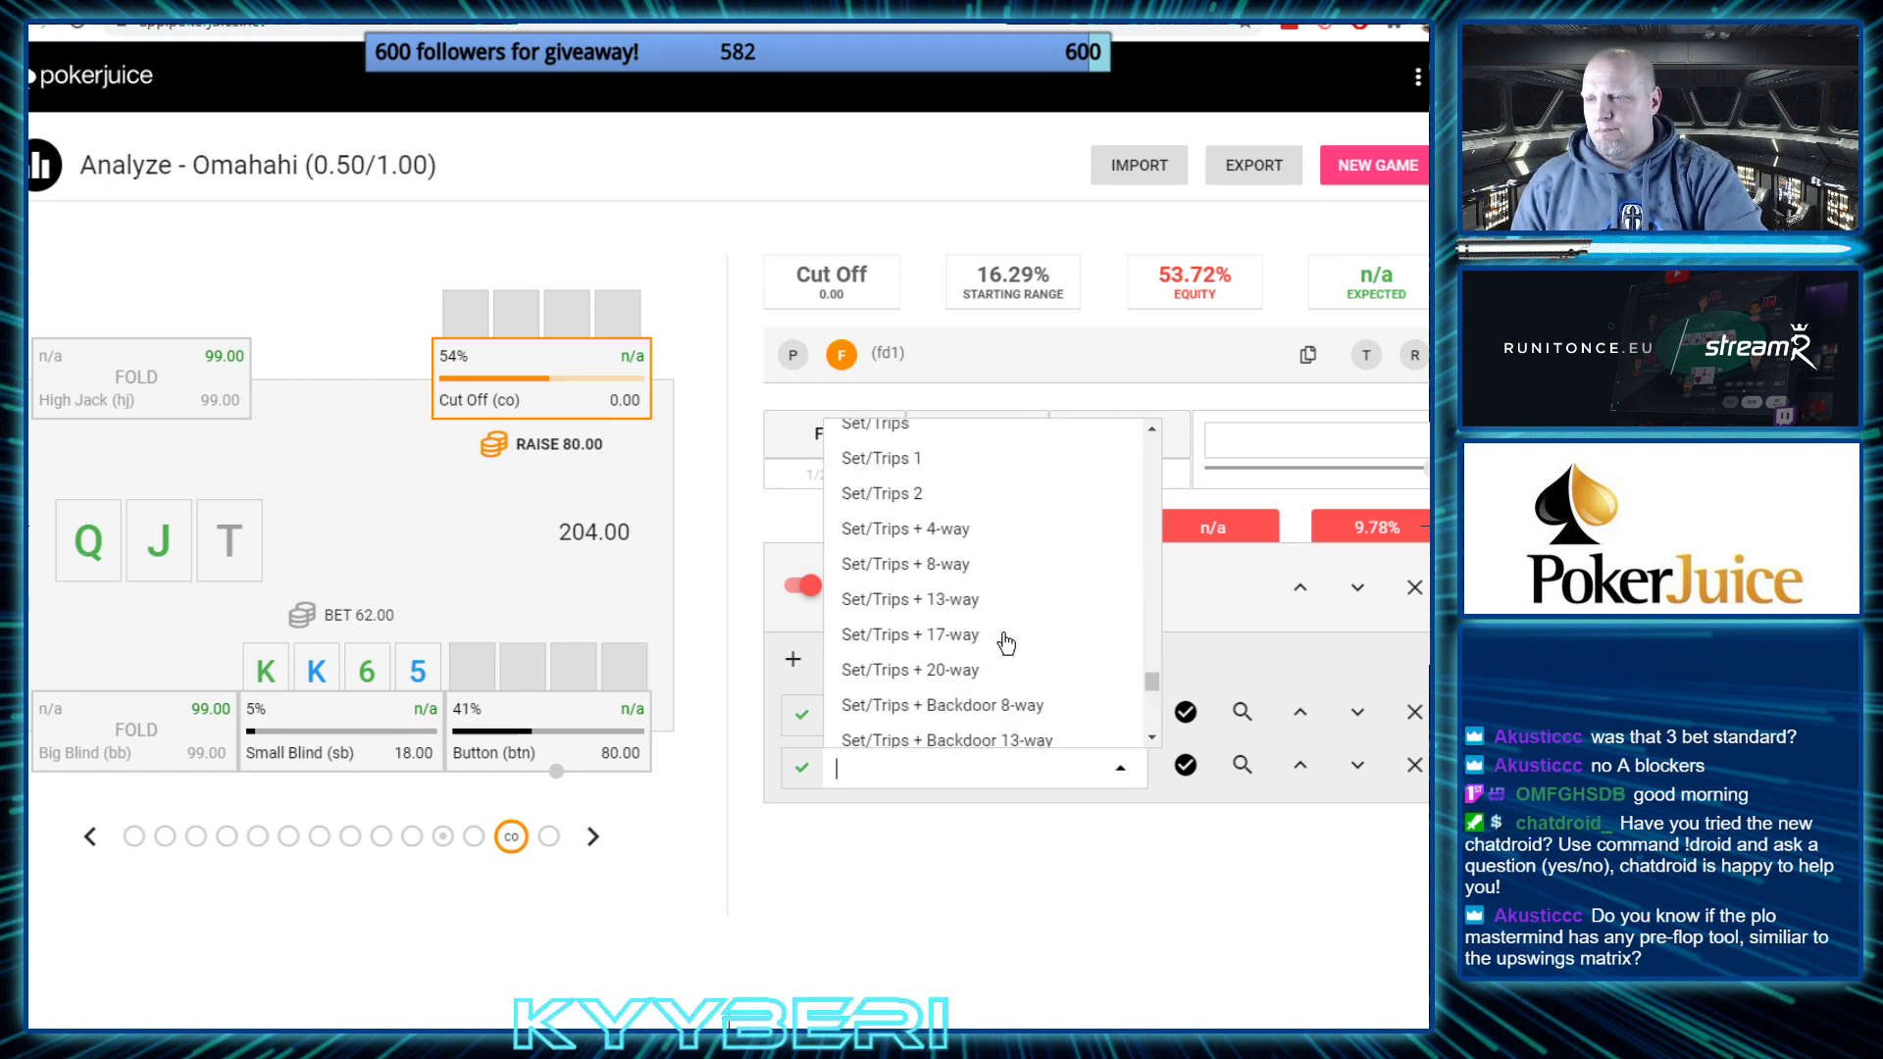
scroll(1006, 643, up, 4)
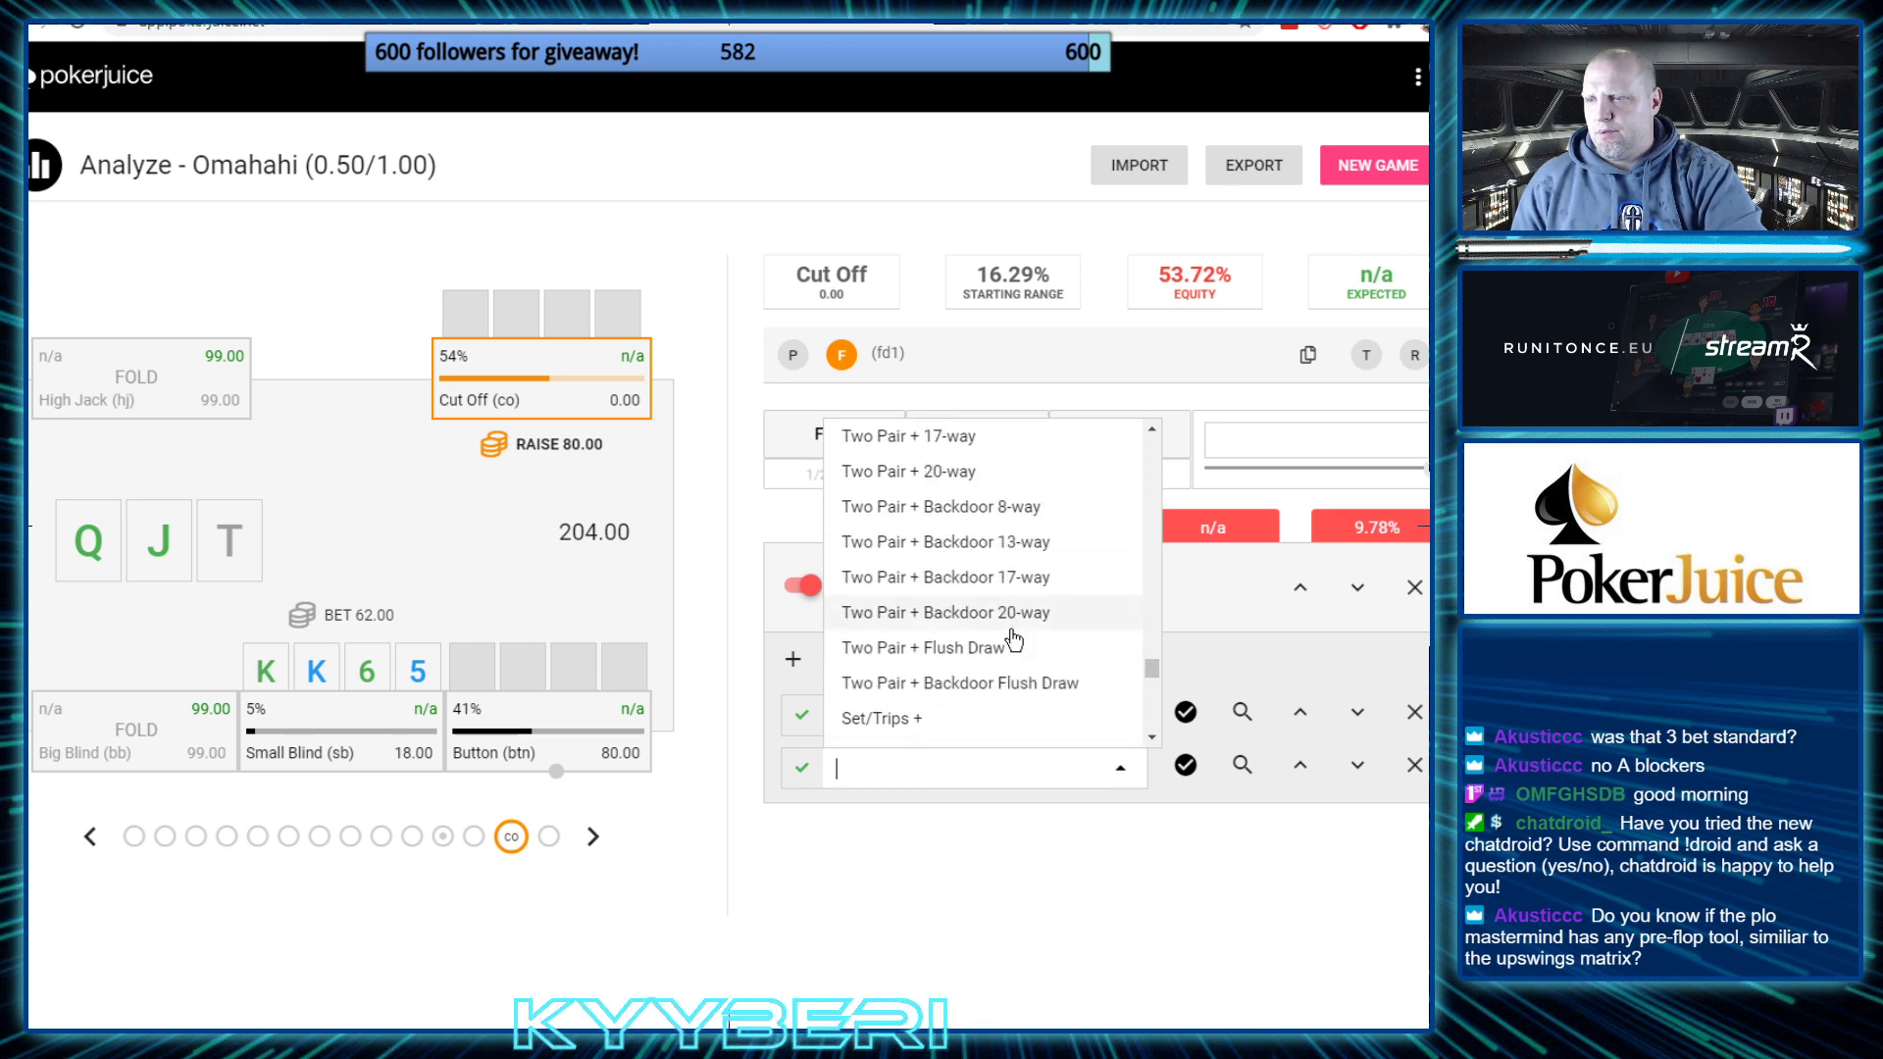
scroll(1014, 640, up, 3)
scroll(1013, 641, down, 1)
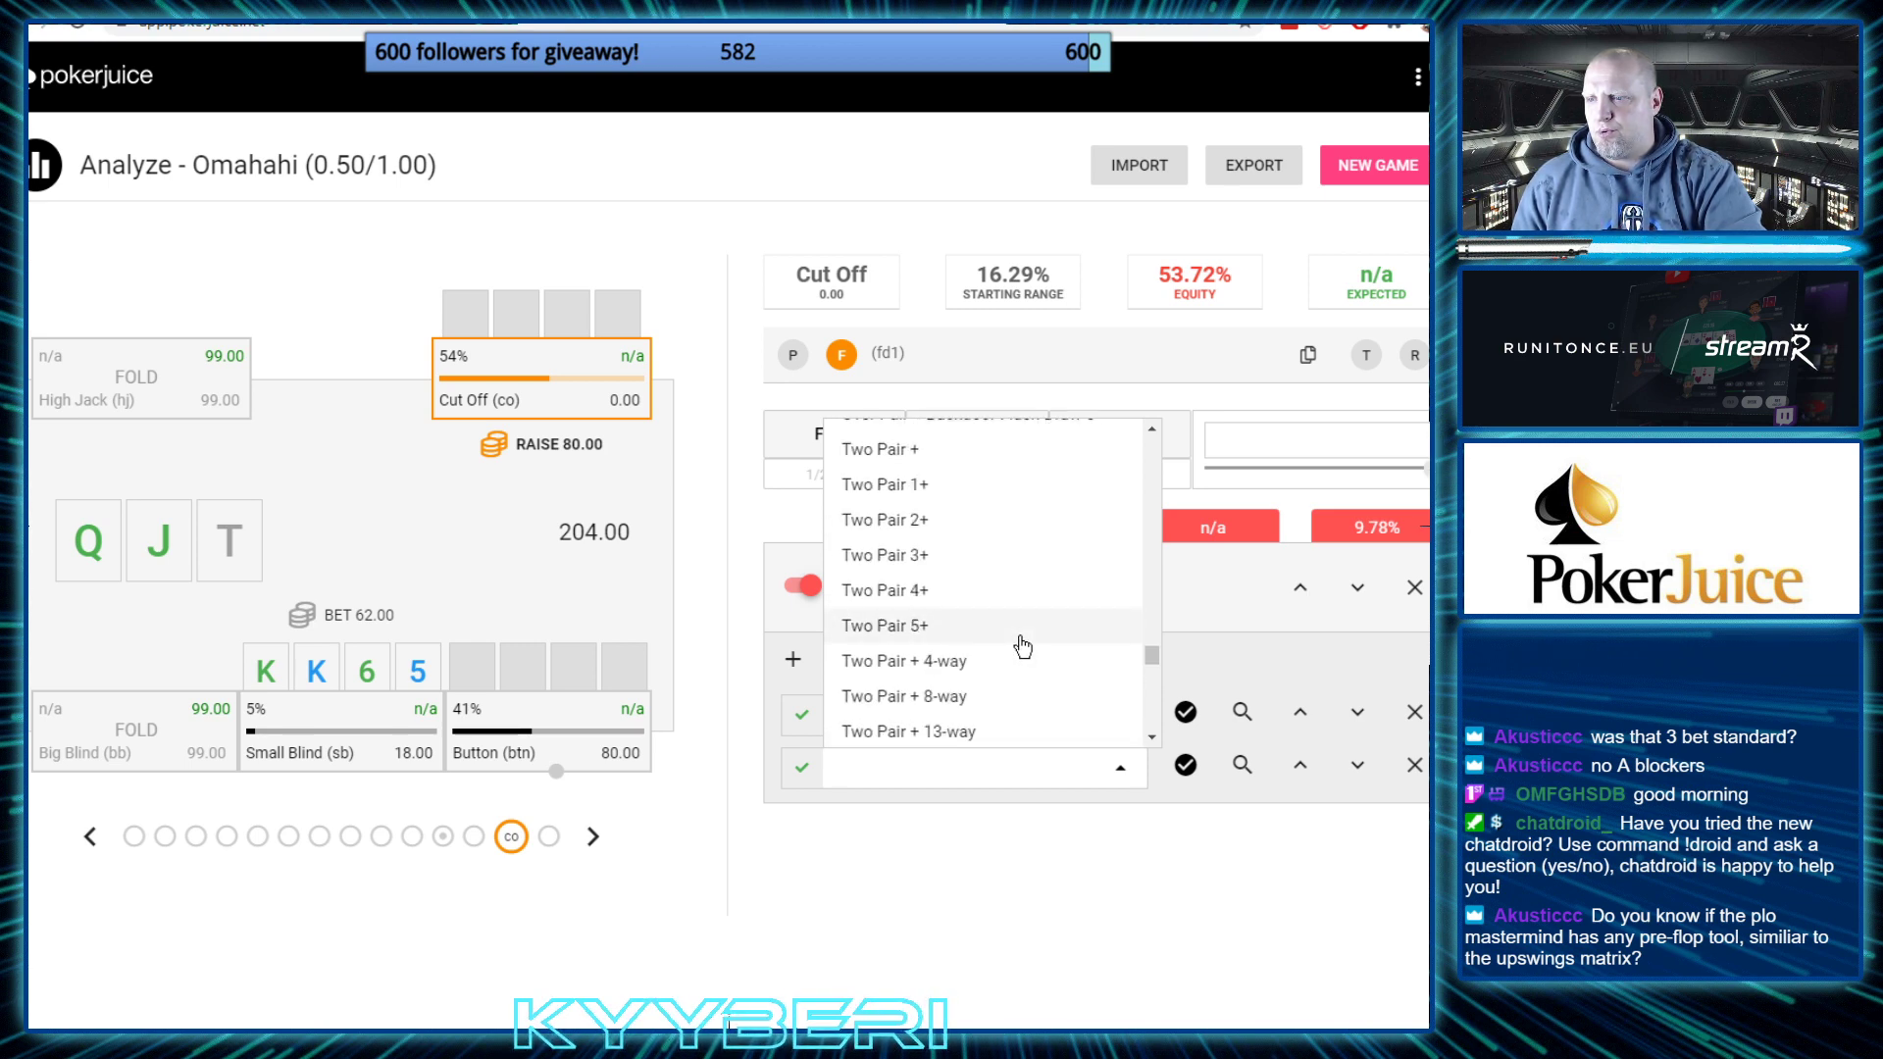
click(893, 697)
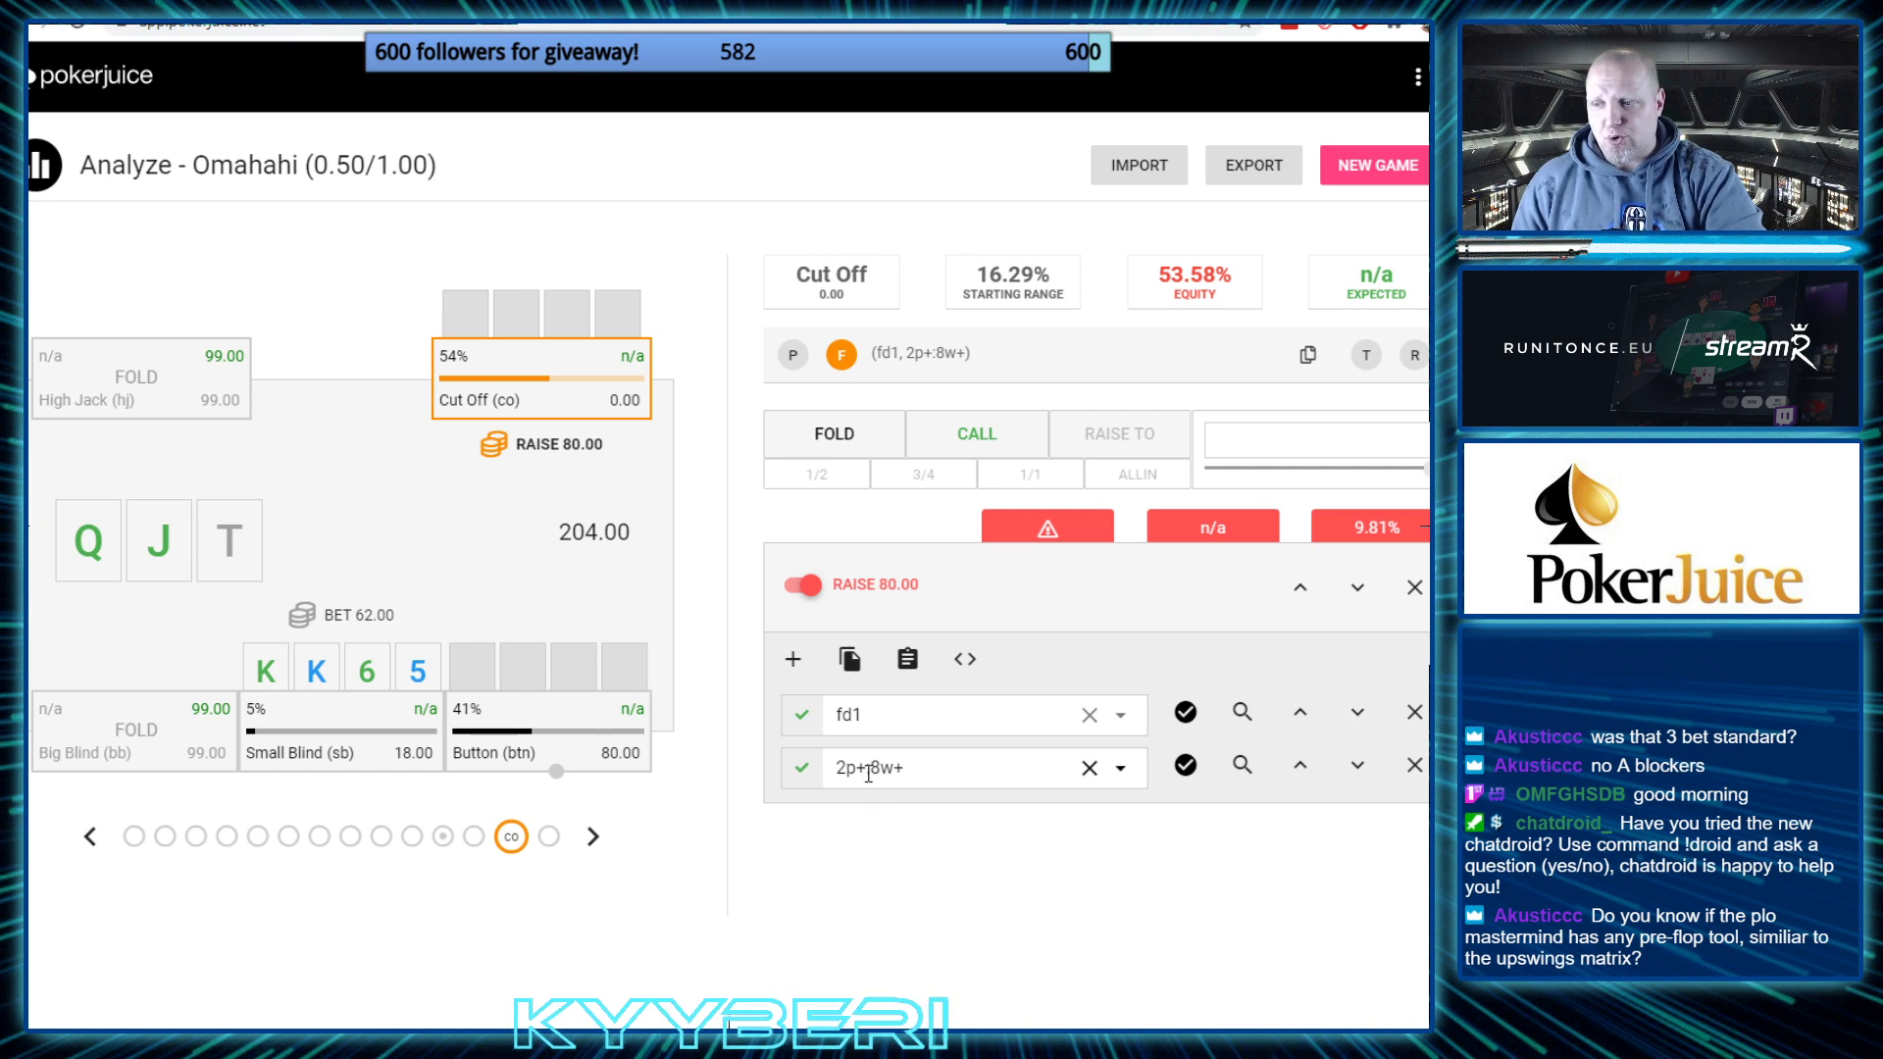
Add a third range line to the cut off's raise with Set/Trips + (set+)
click(792, 659)
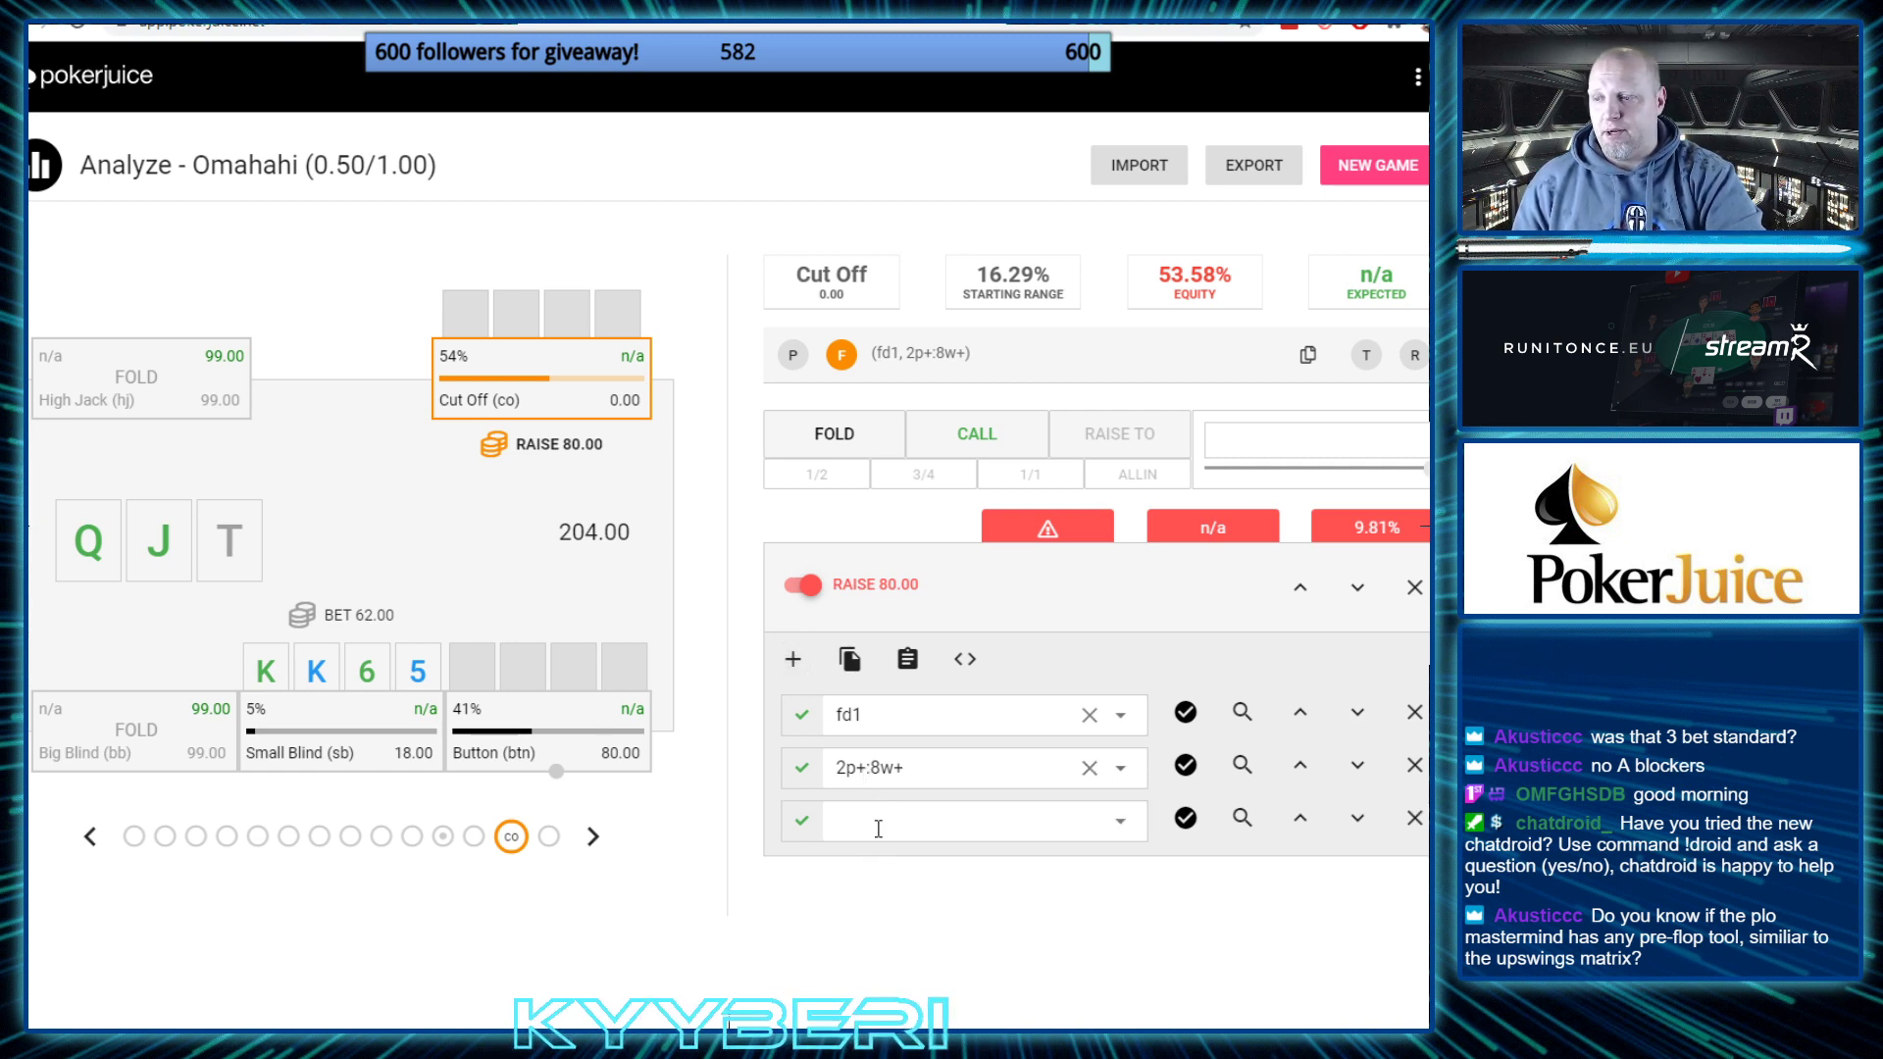
click(978, 829)
scroll(976, 568, down, 15)
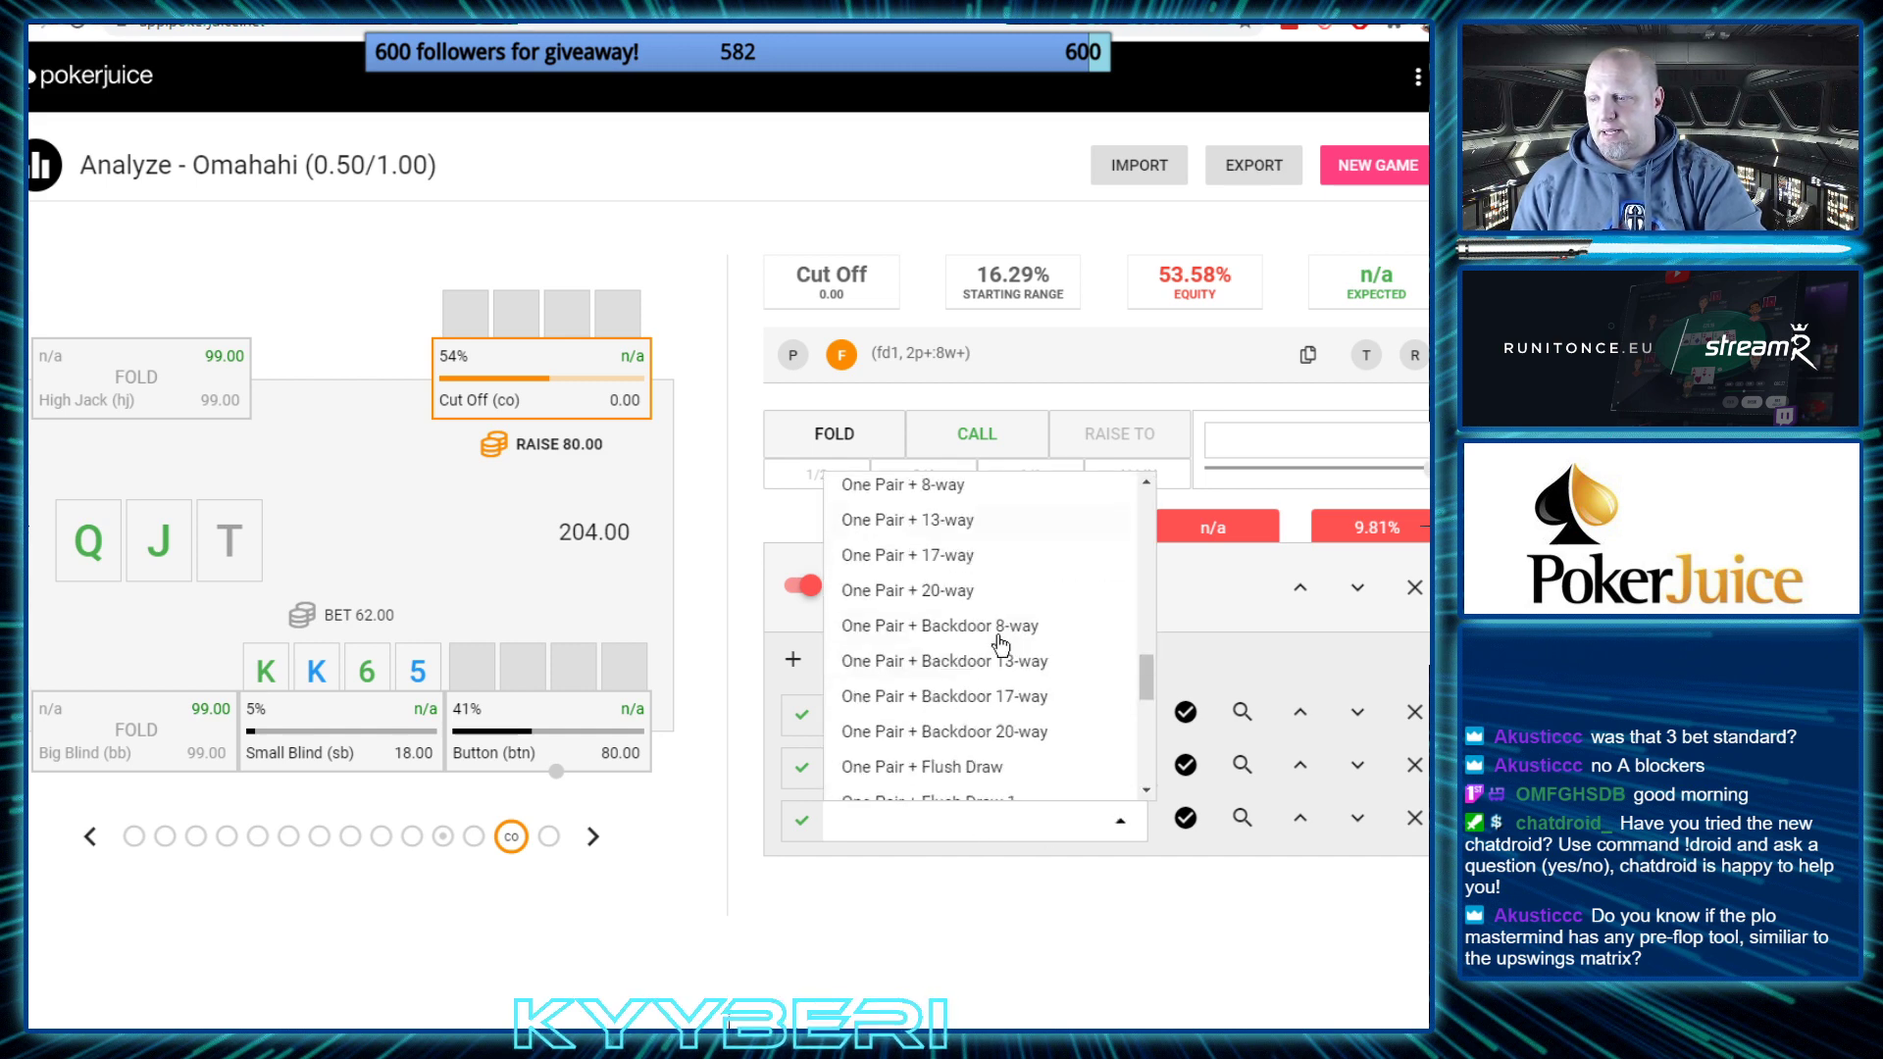
scroll(1009, 748, down, 15)
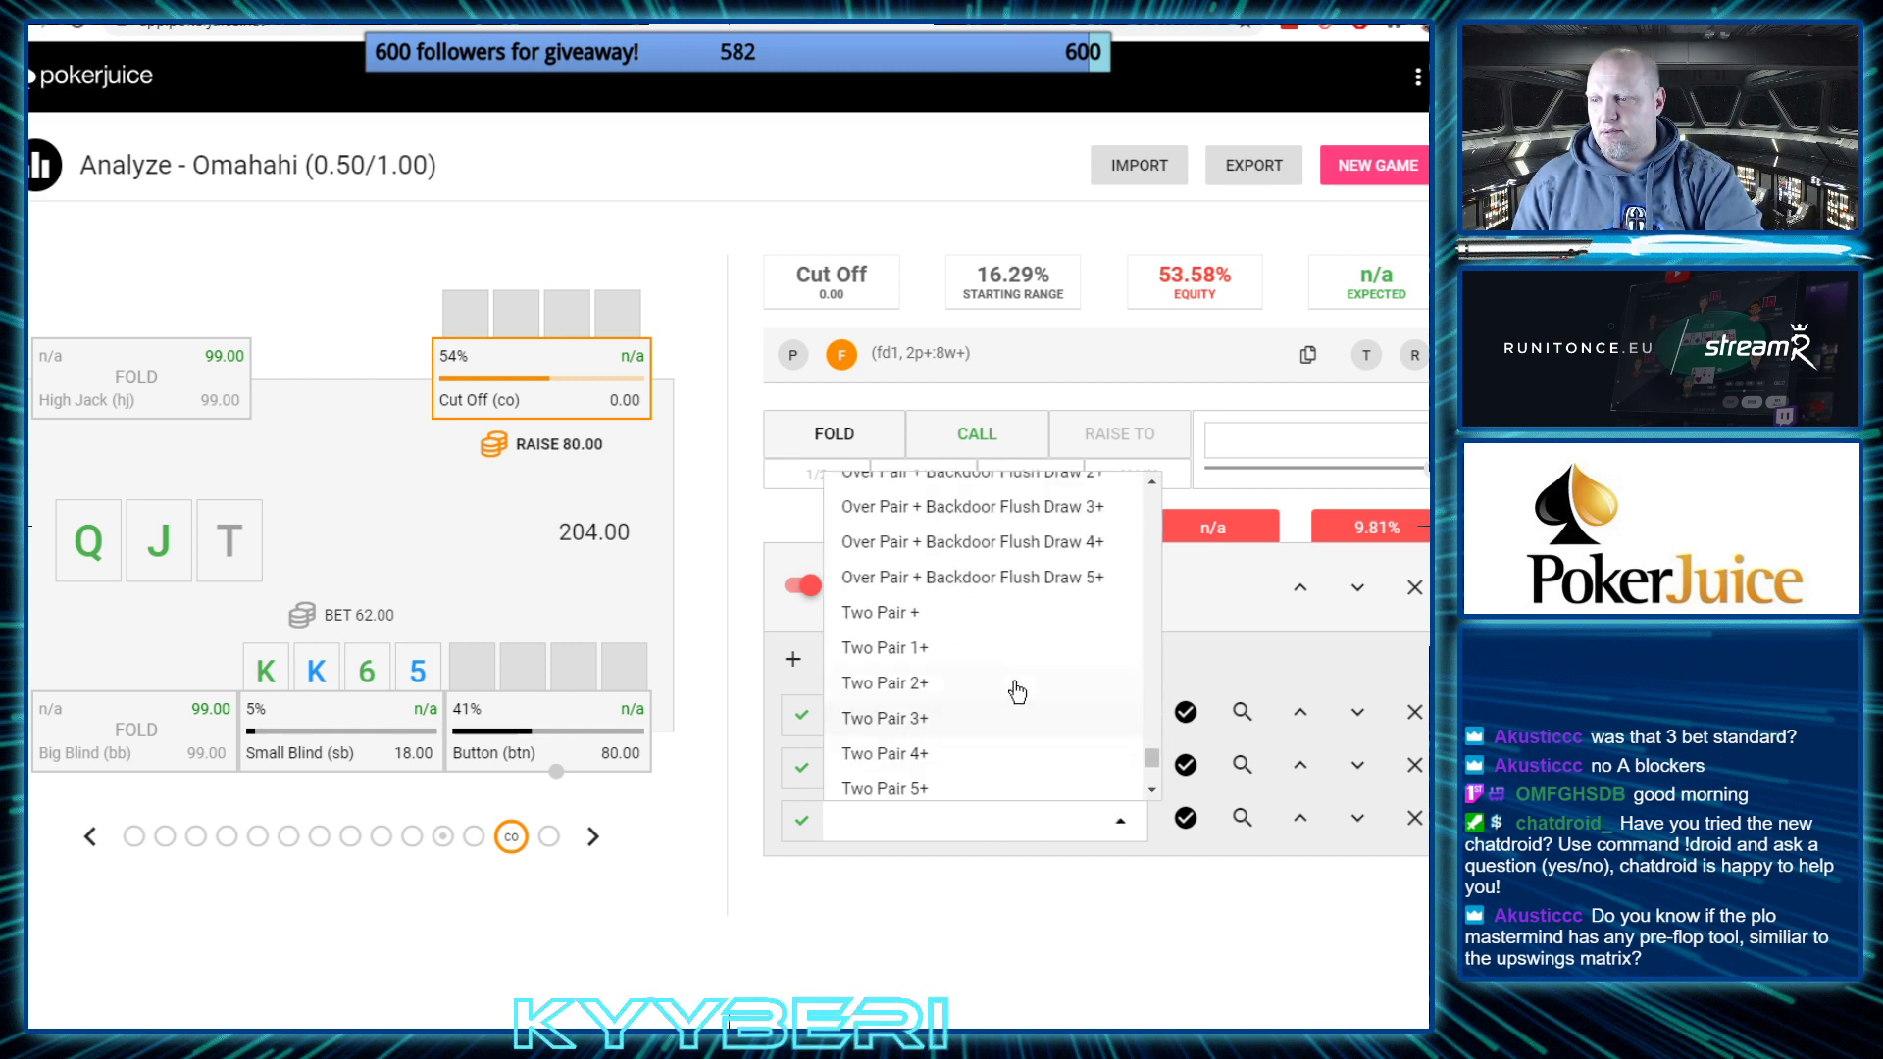
scroll(1029, 692, up, 3)
scroll(1029, 691, up, 3)
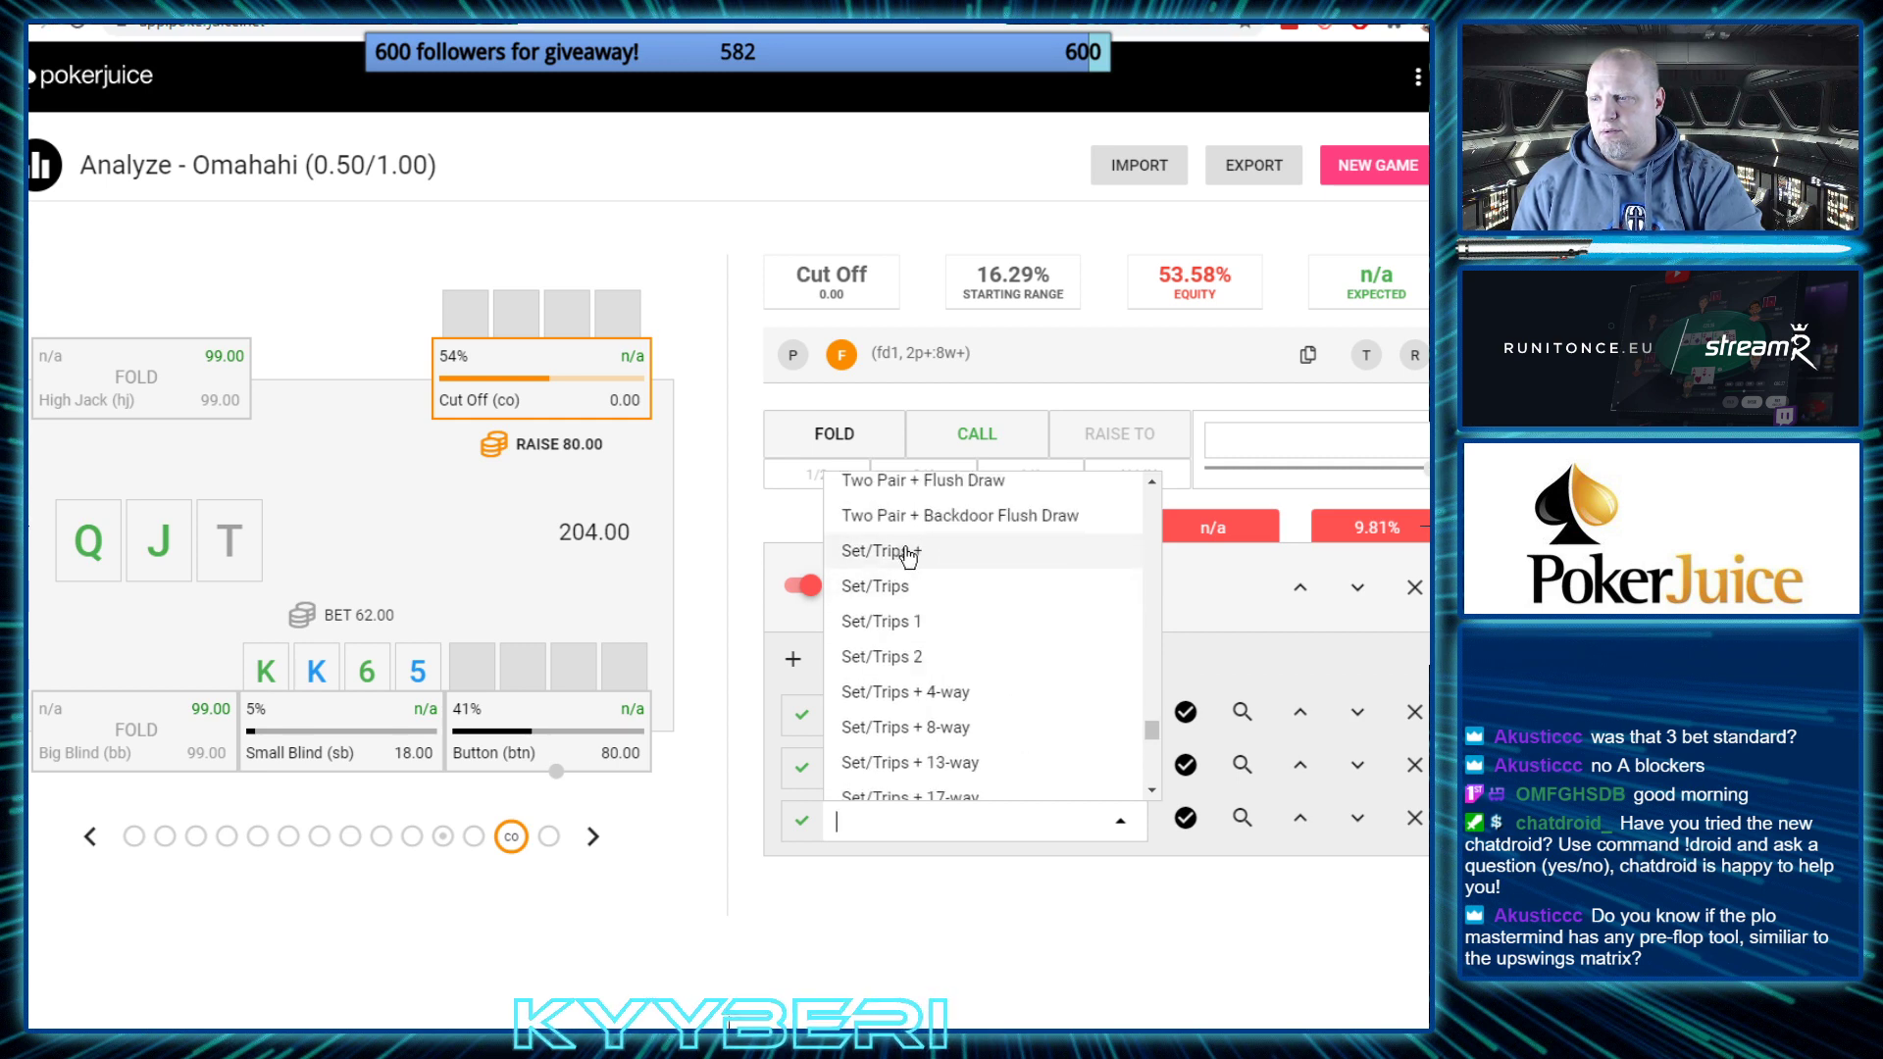
click(903, 551)
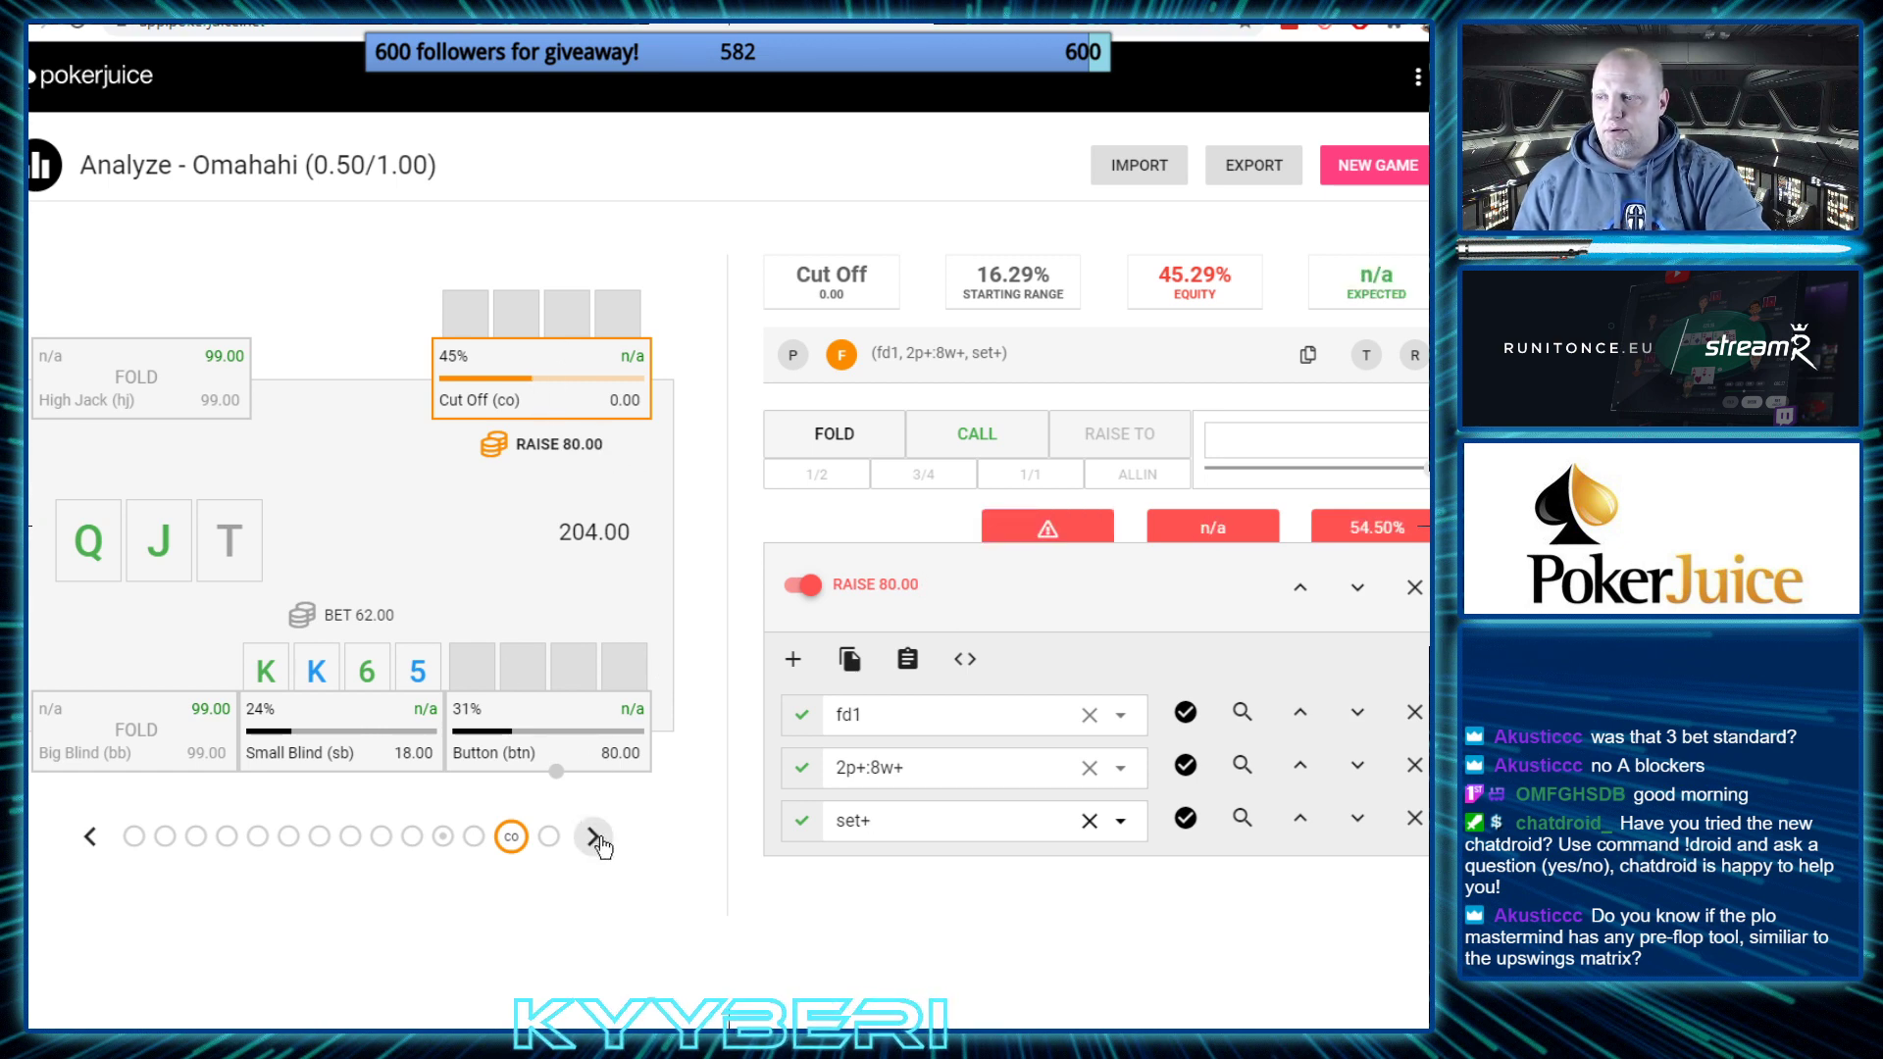
Add a fold as the cut off's alternative action, reactivate the raise to 80.00, and move to the button's decision
click(834, 433)
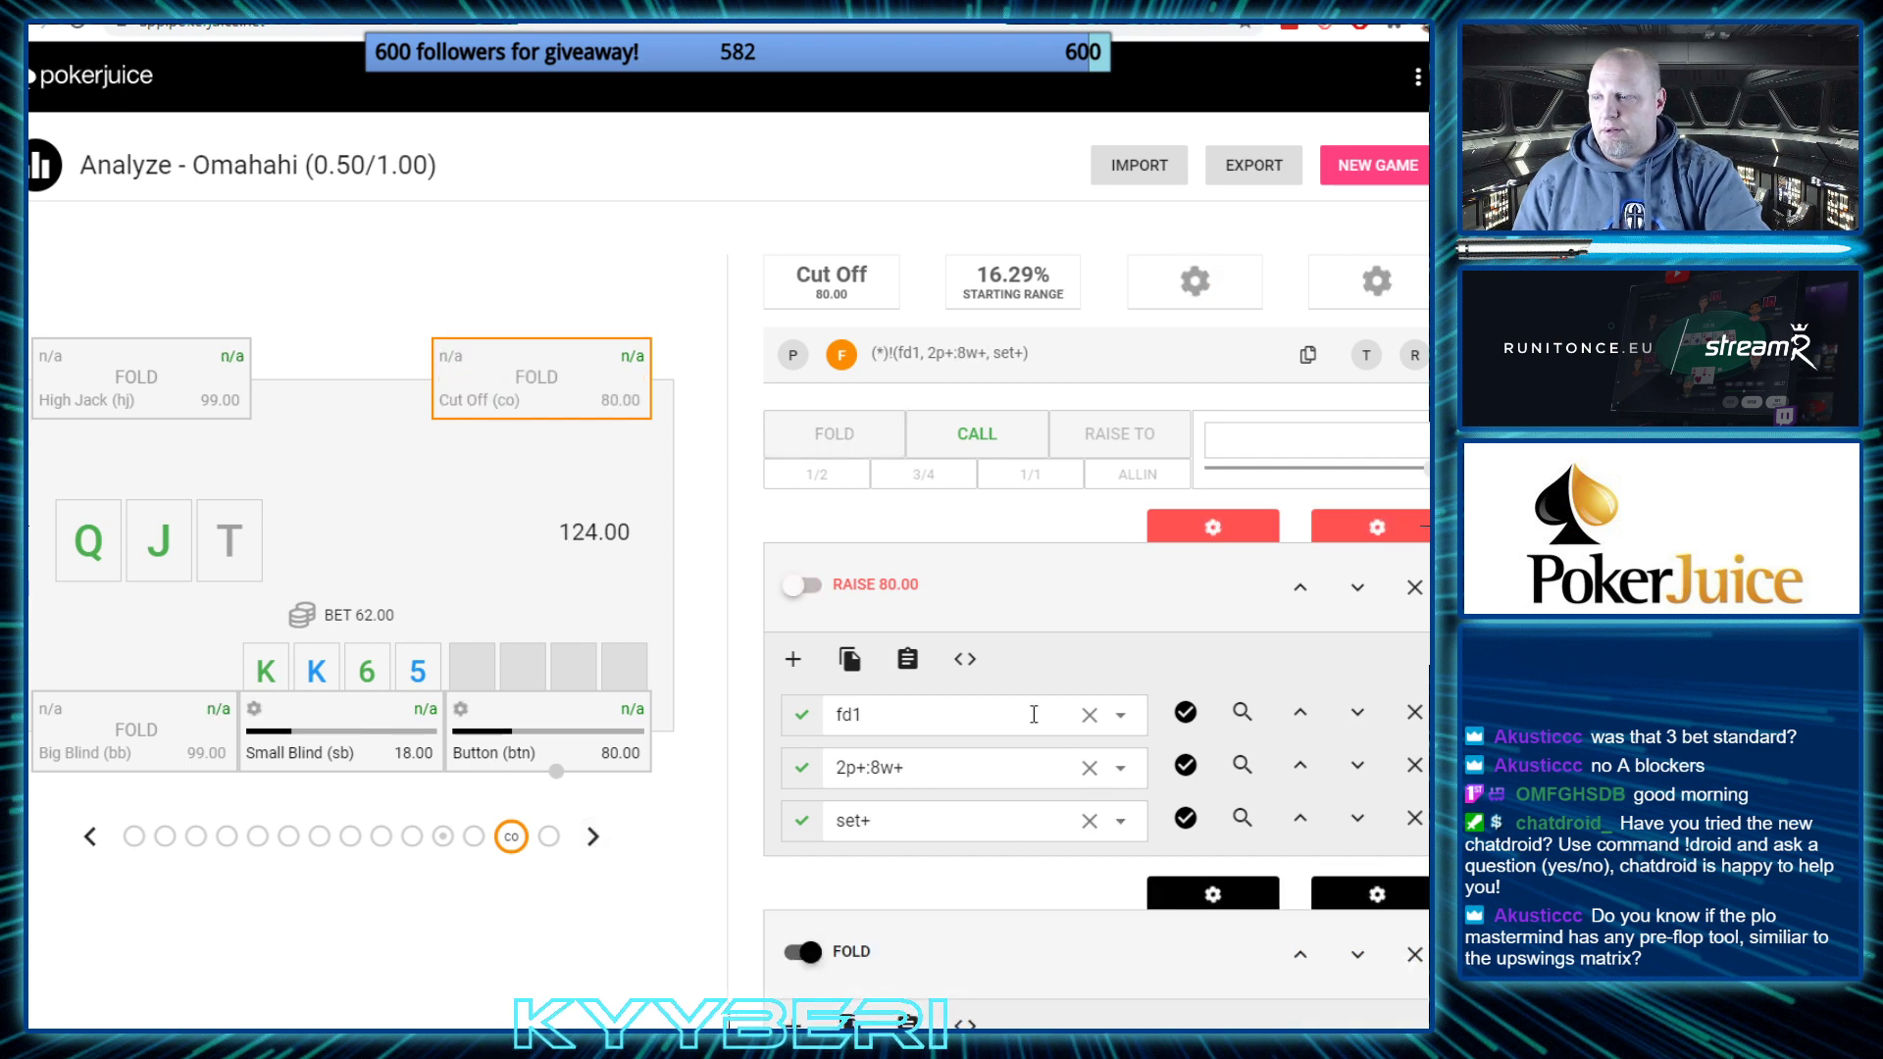
scroll(897, 962, down, 1)
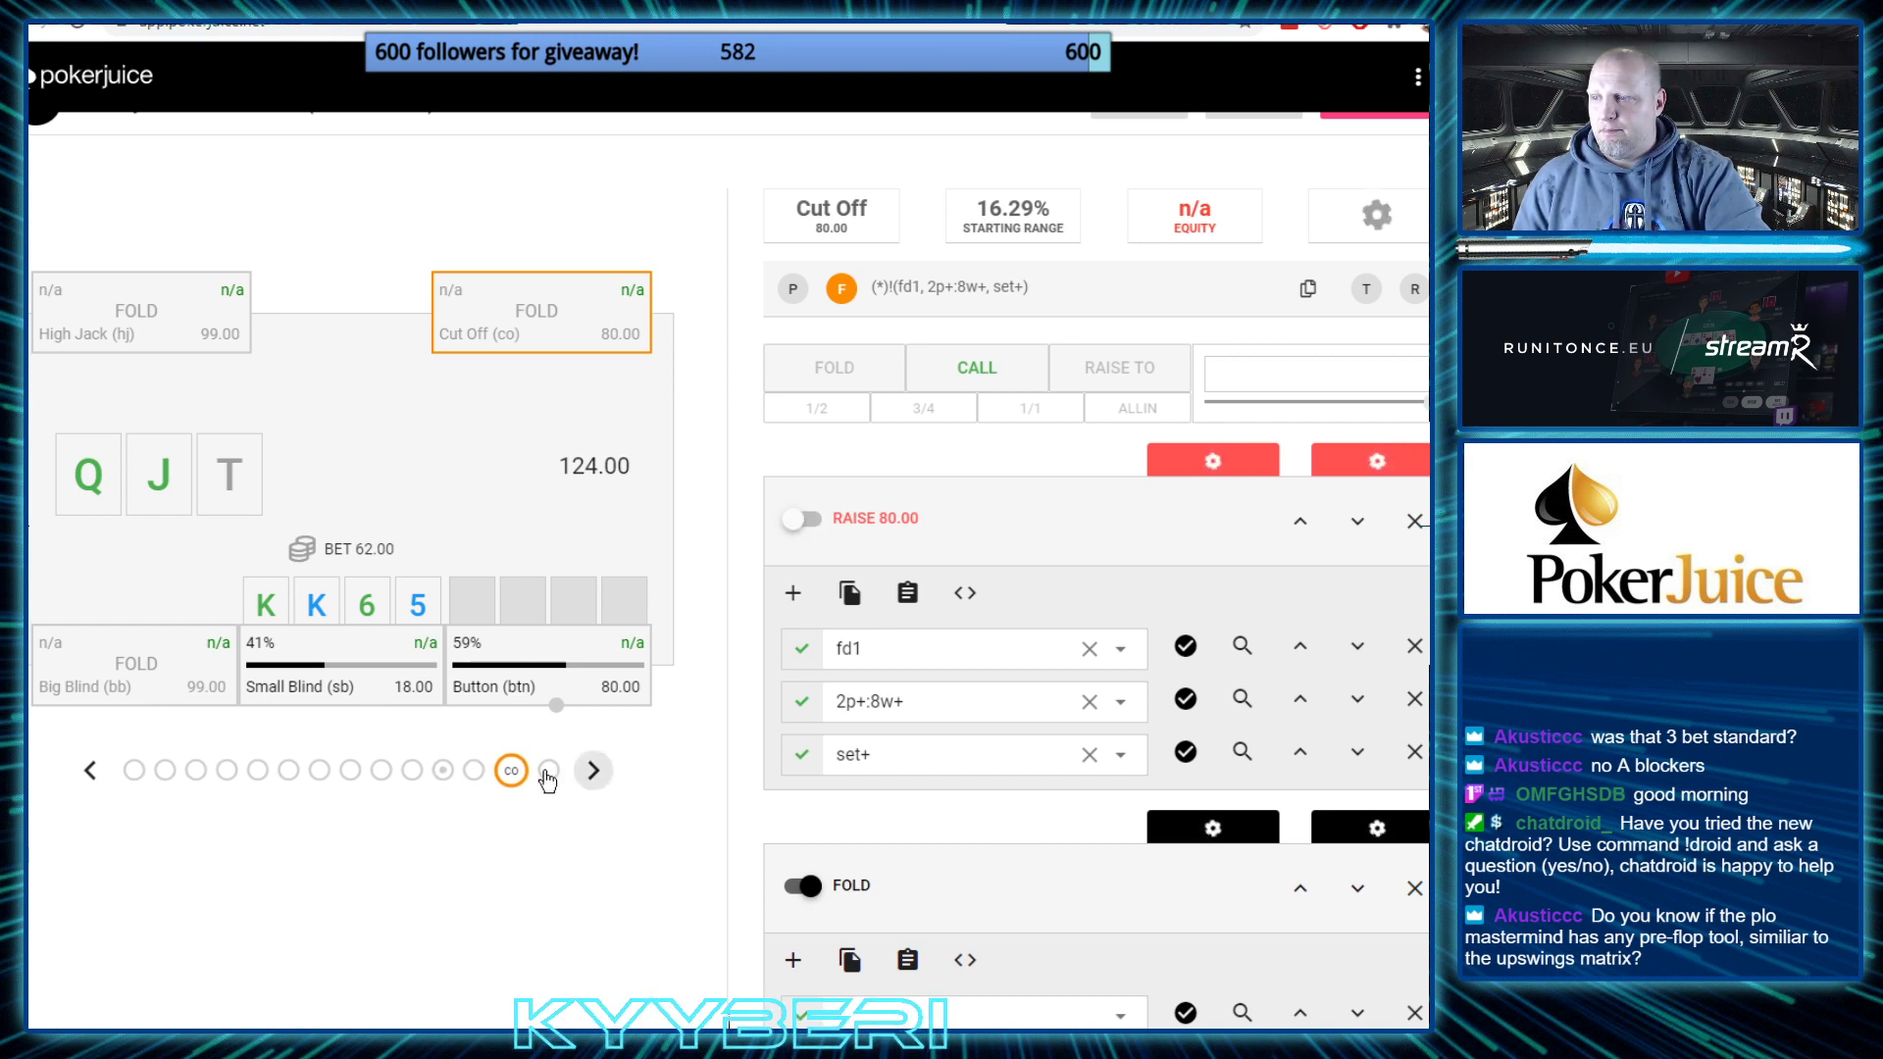
click(793, 522)
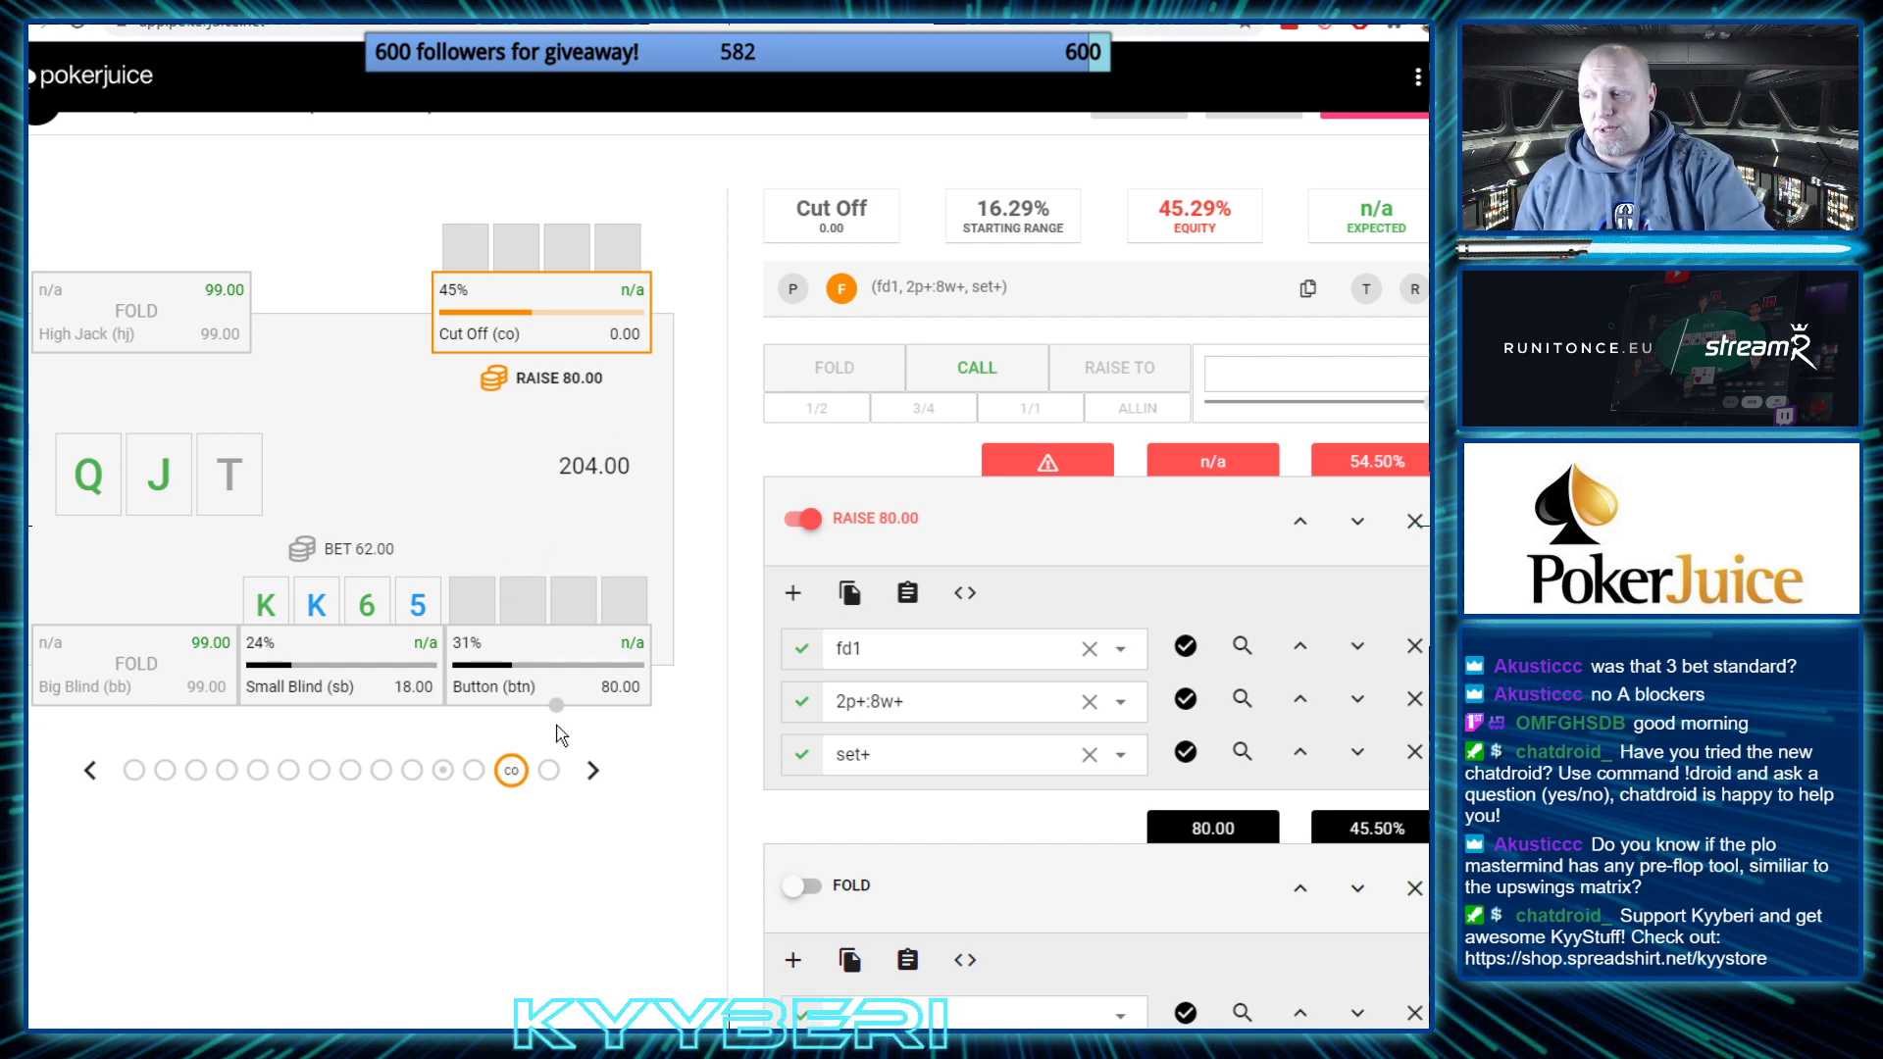
click(594, 770)
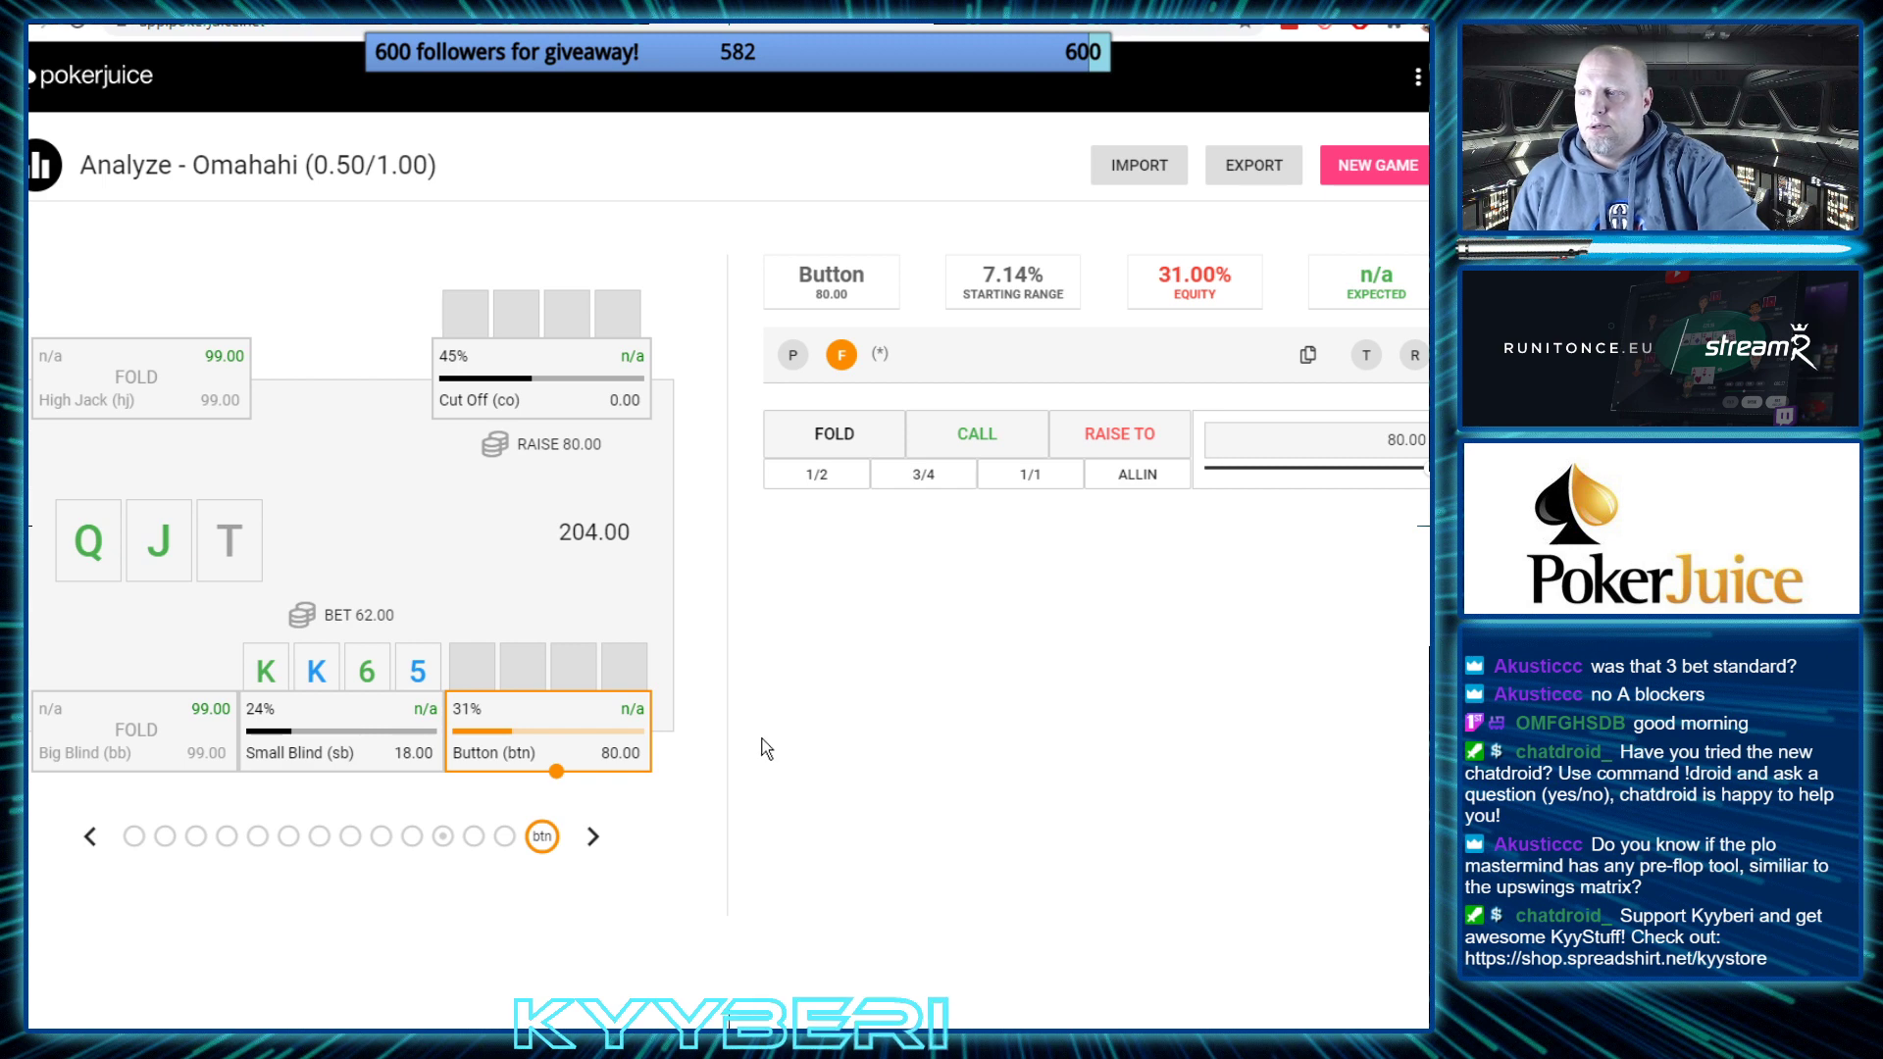
Add a call of 80.00 for the button on the flop and set its range to Flush Draw 1 (fd1)
click(960, 449)
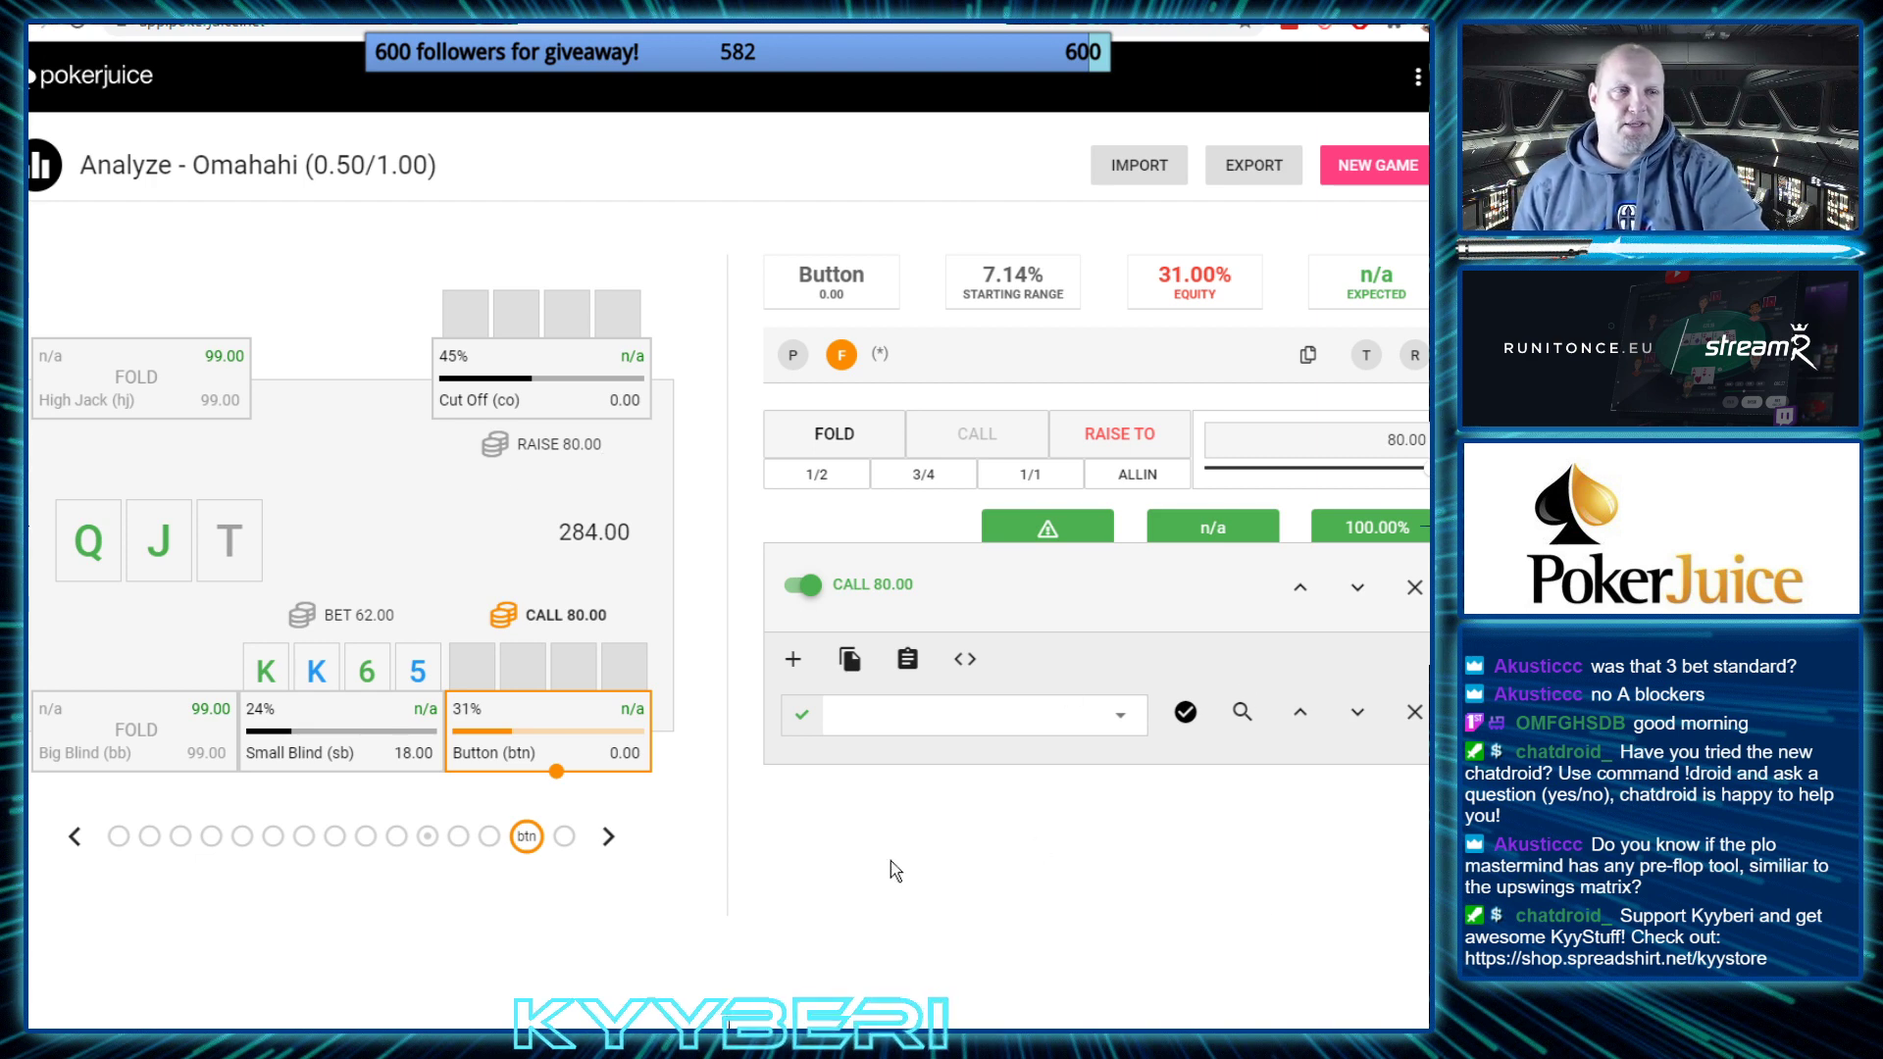
click(875, 710)
scroll(961, 814, down, 15)
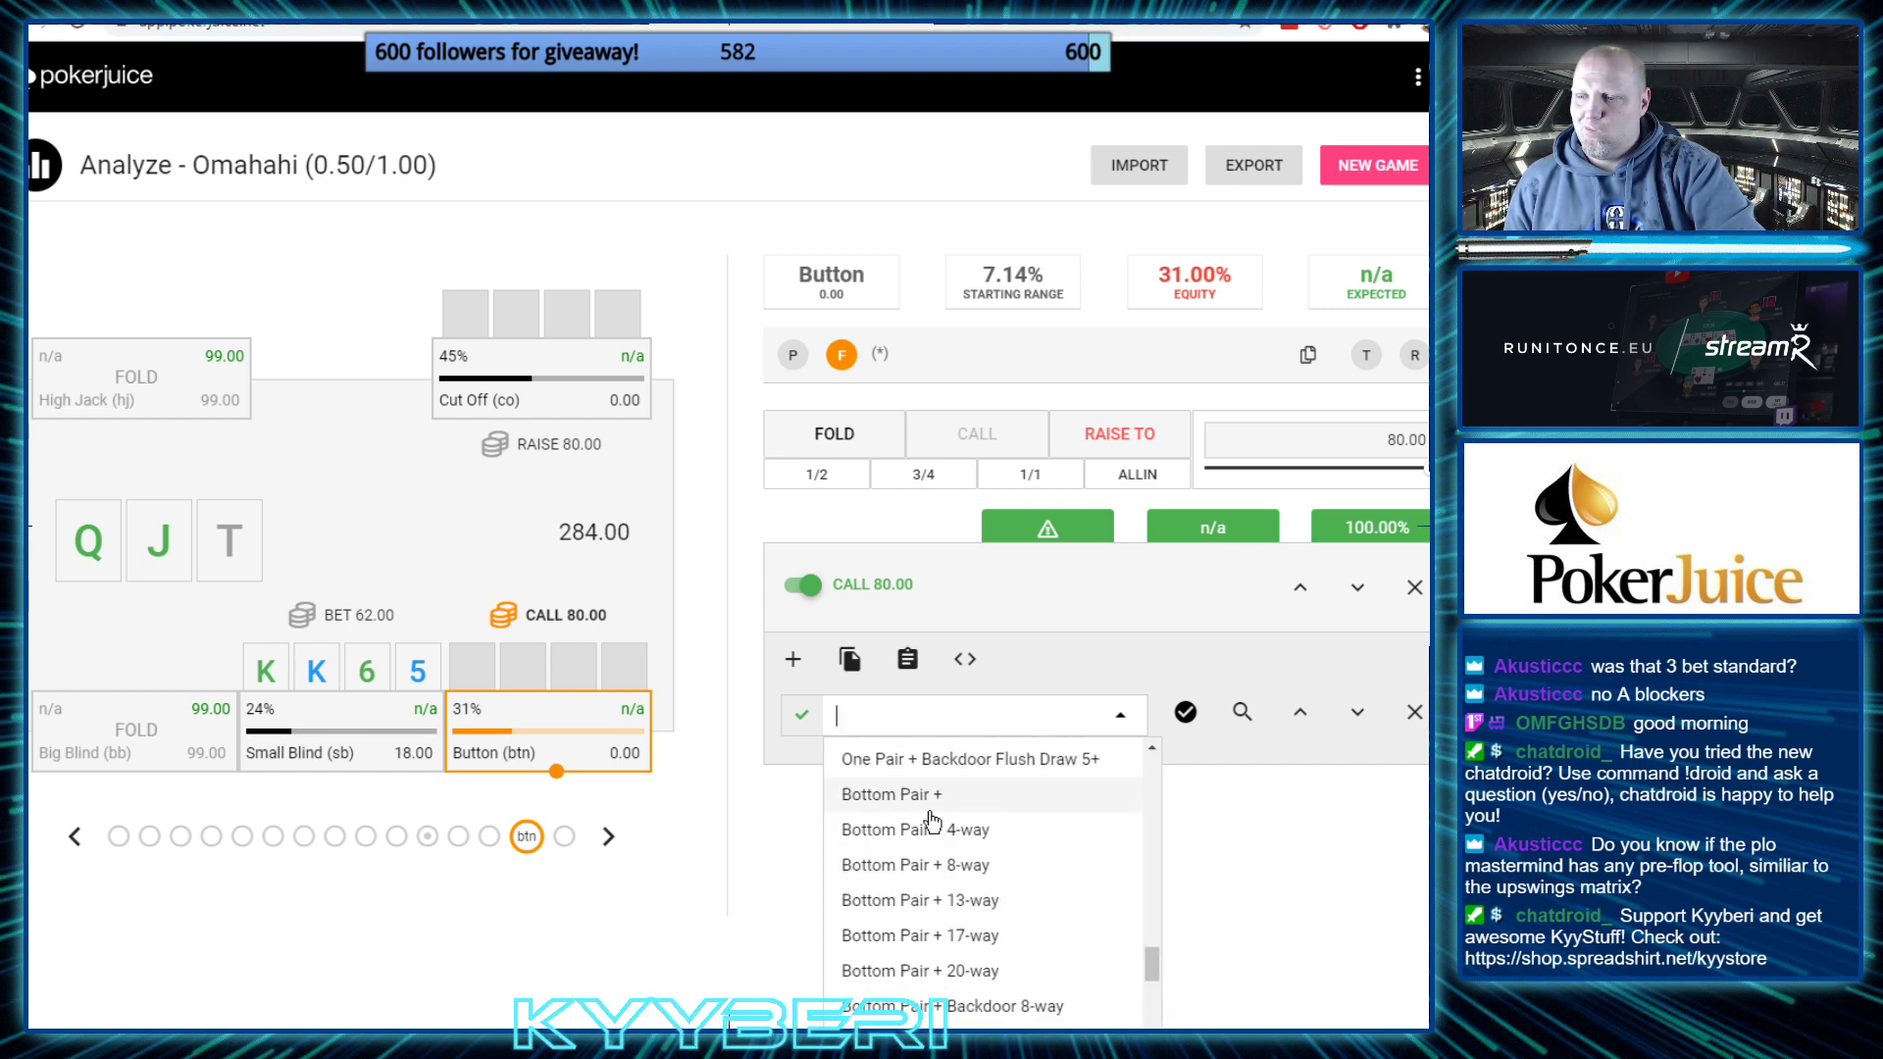
scroll(932, 824, down, 6)
scroll(933, 882, down, 5)
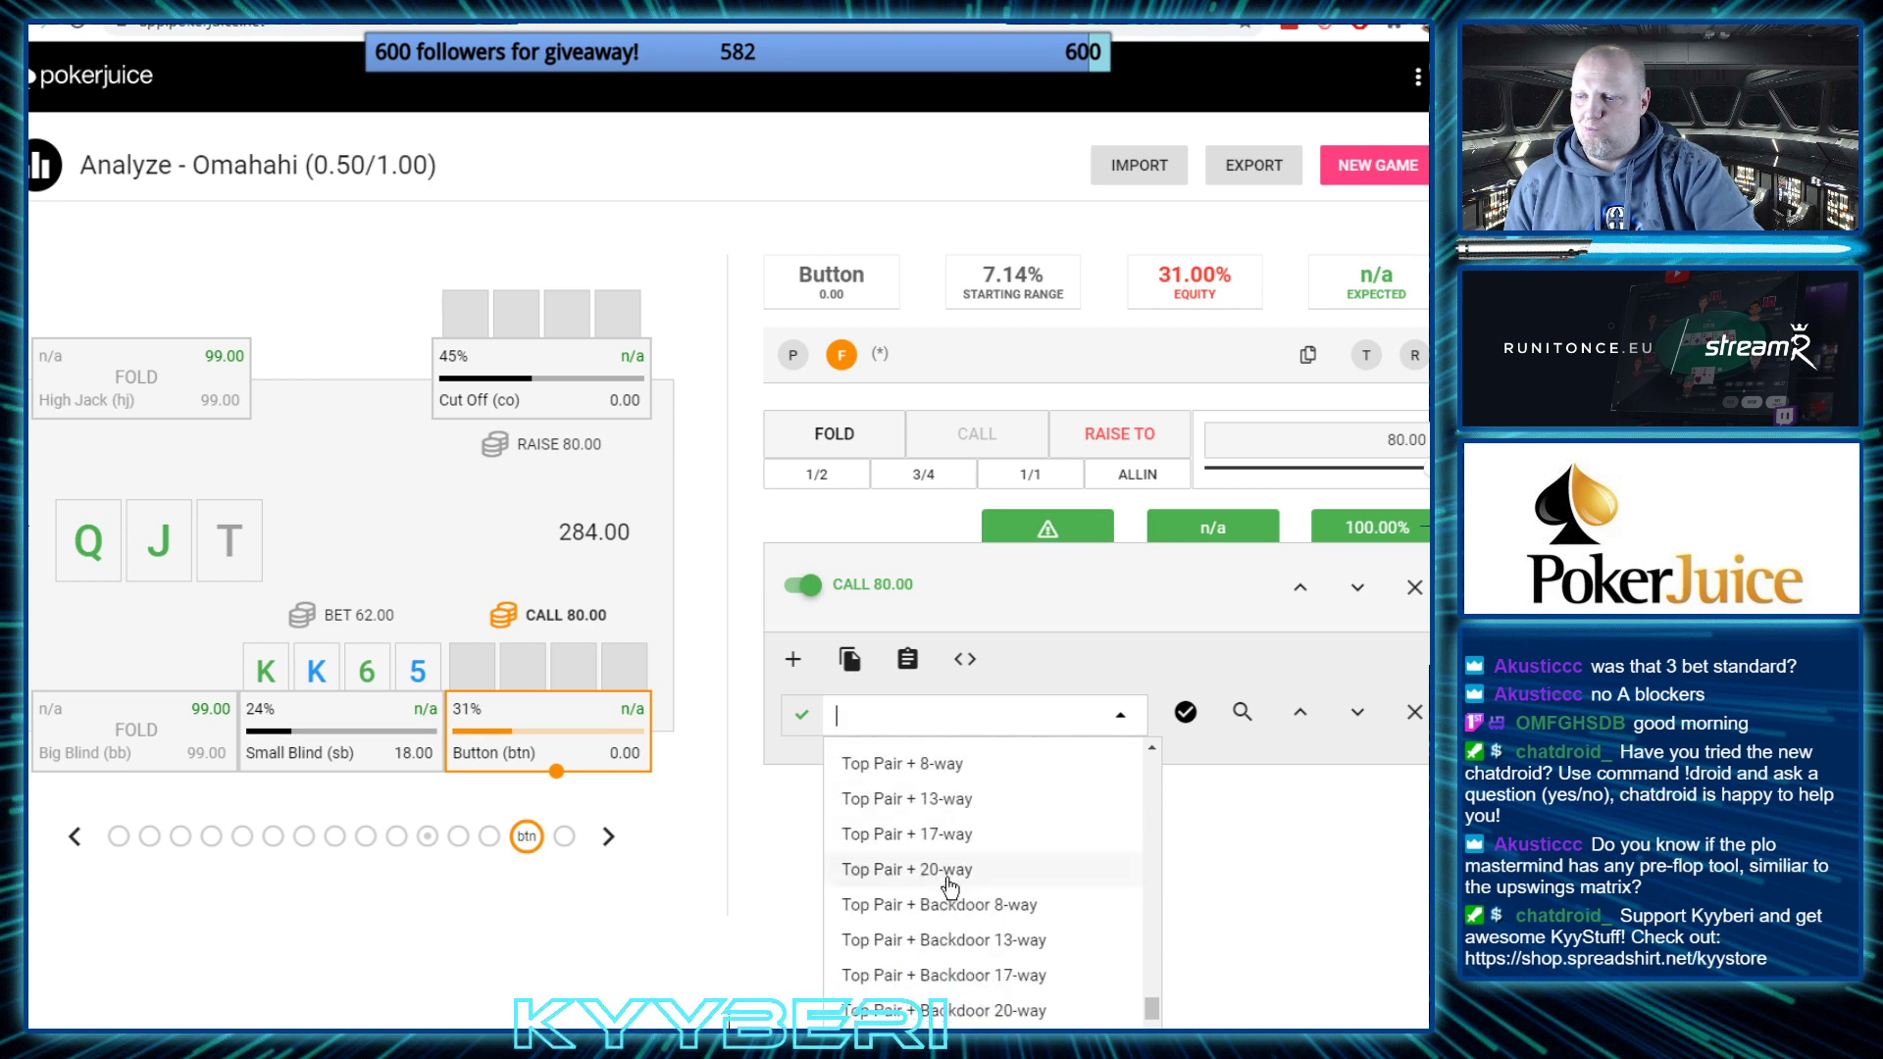
scroll(991, 886, down, 8)
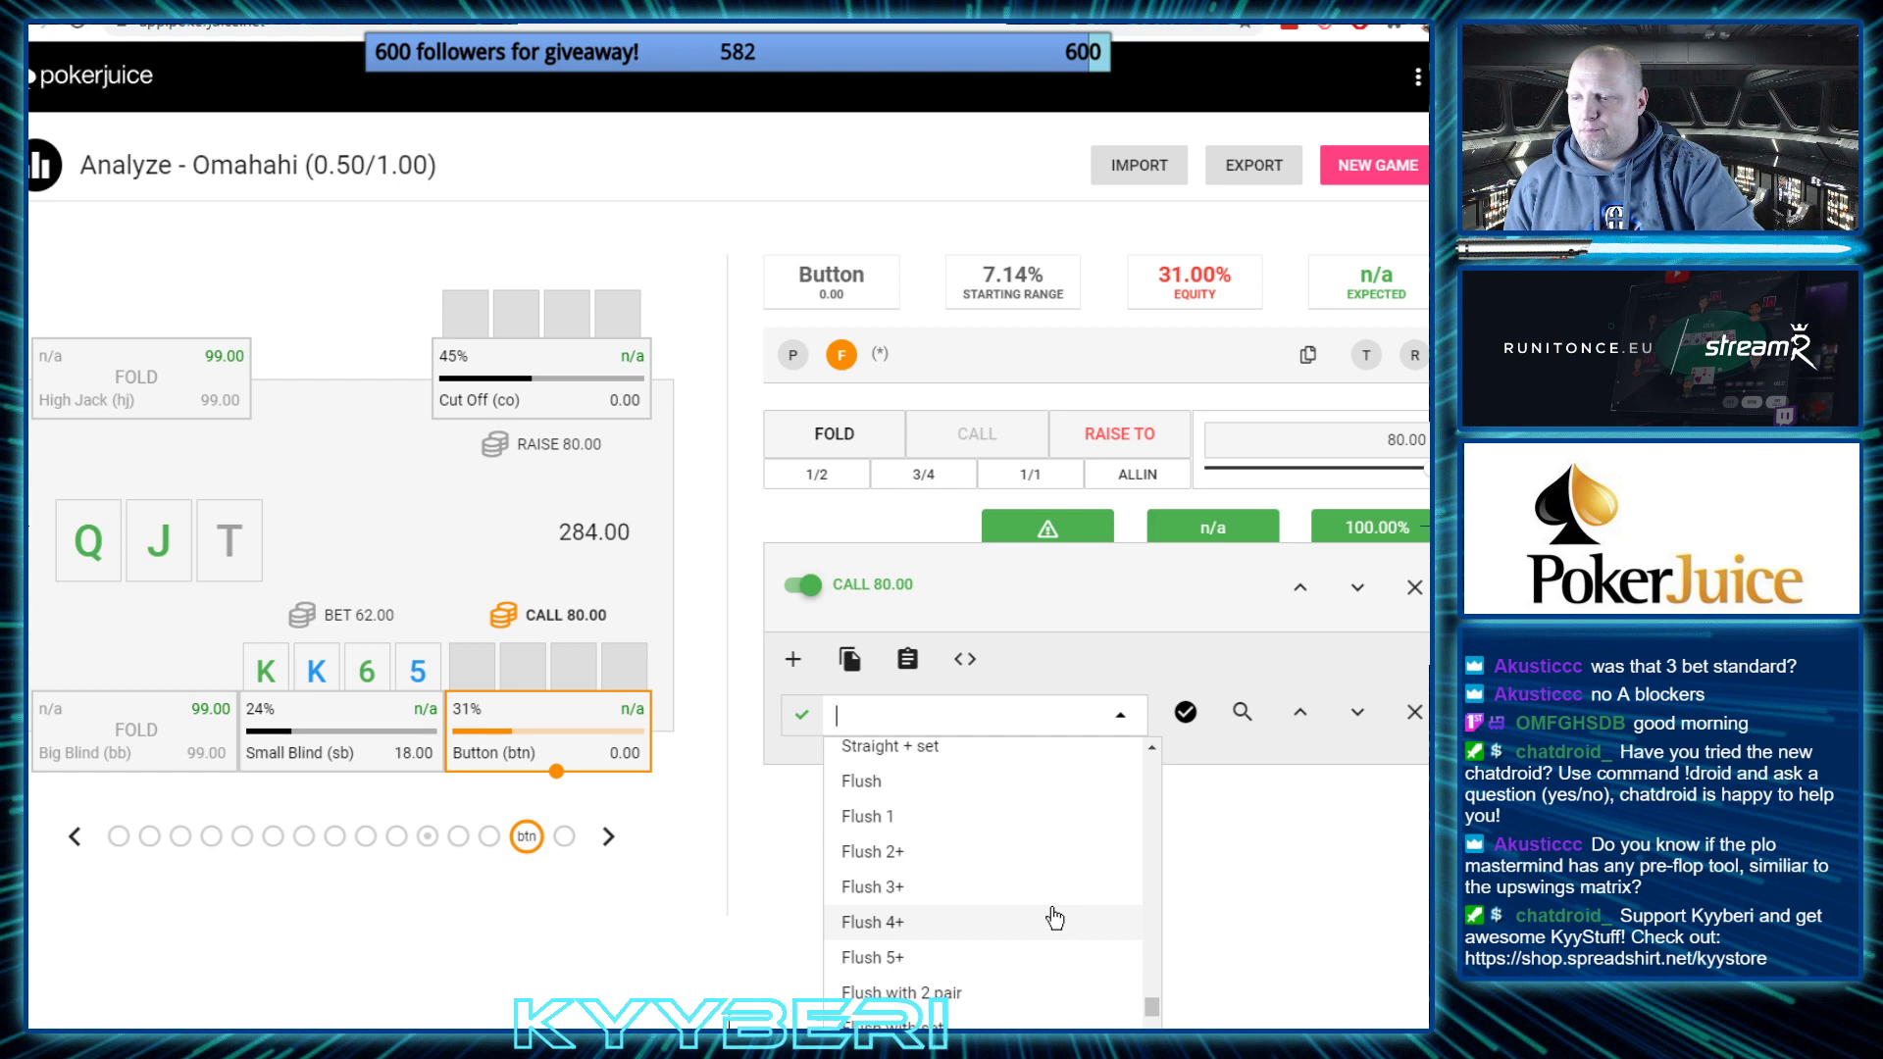
scroll(1055, 919, down, 3)
scroll(1051, 922, down, 5)
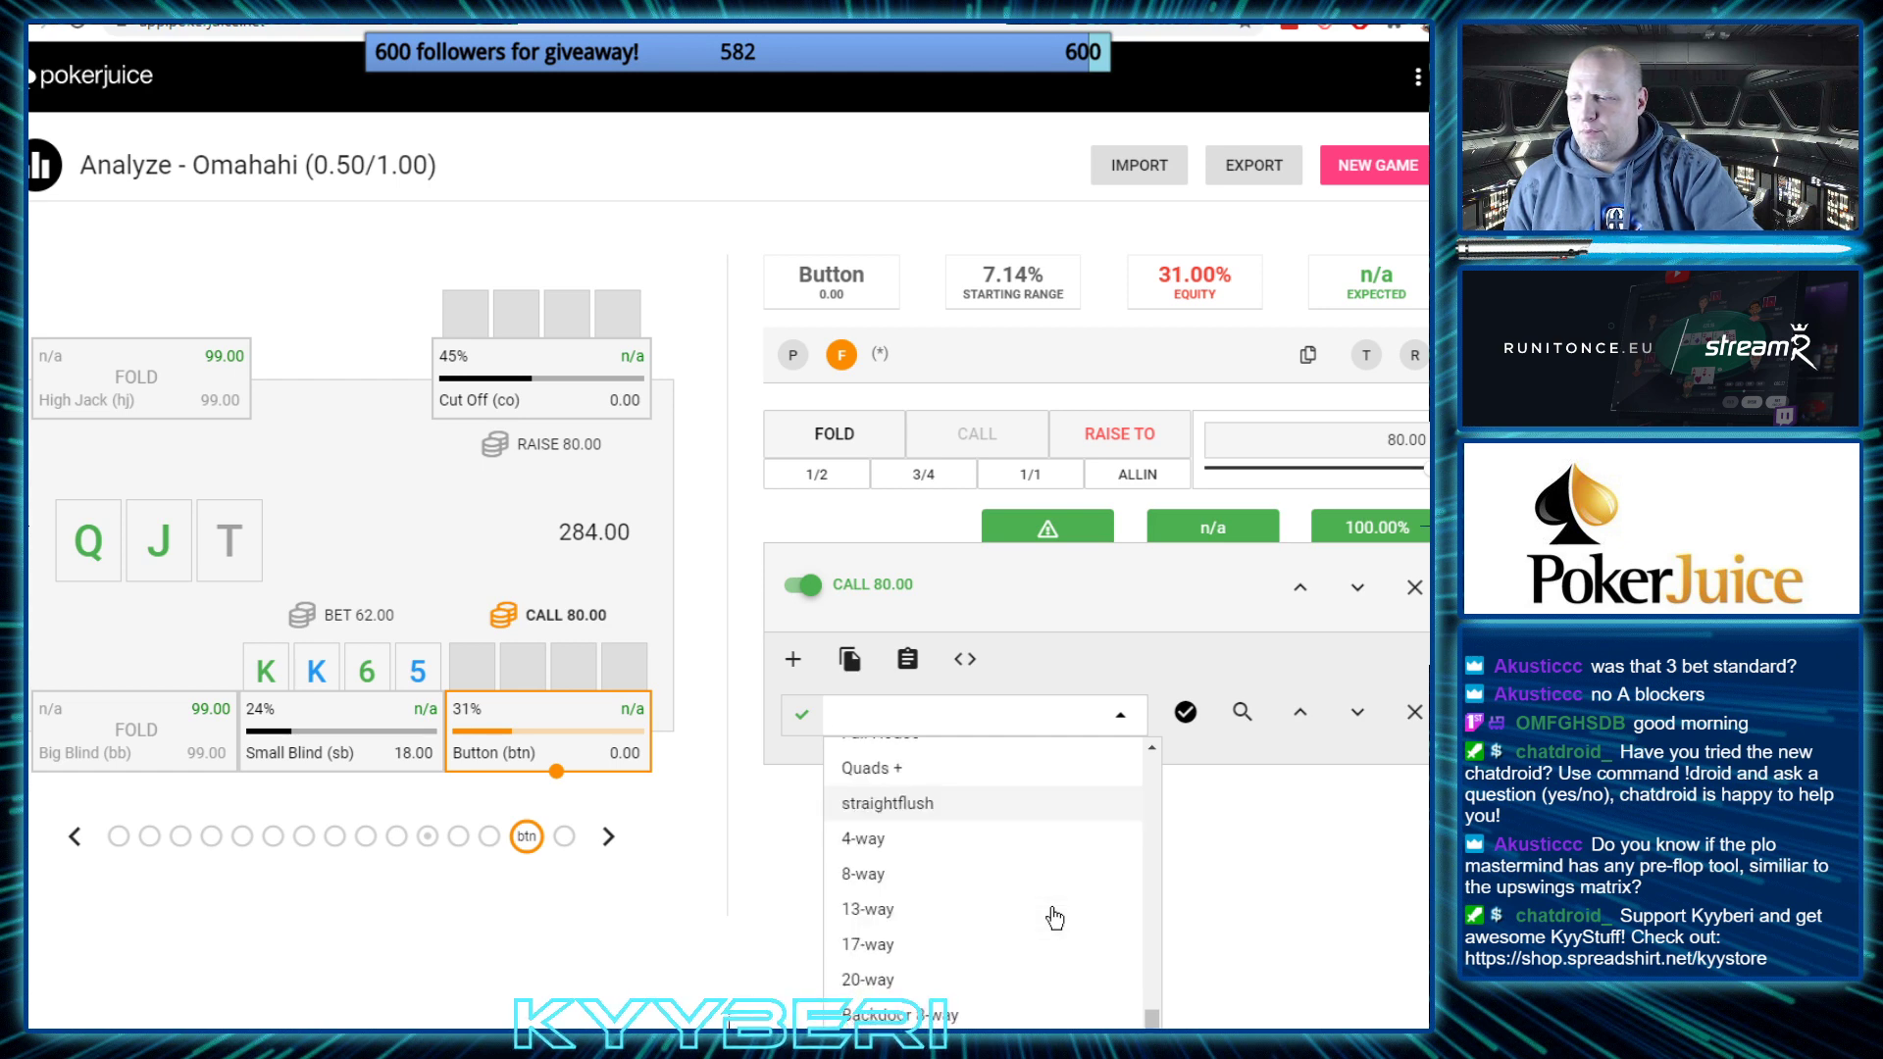
scroll(1043, 938, up, 3)
scroll(1042, 931, down, 2)
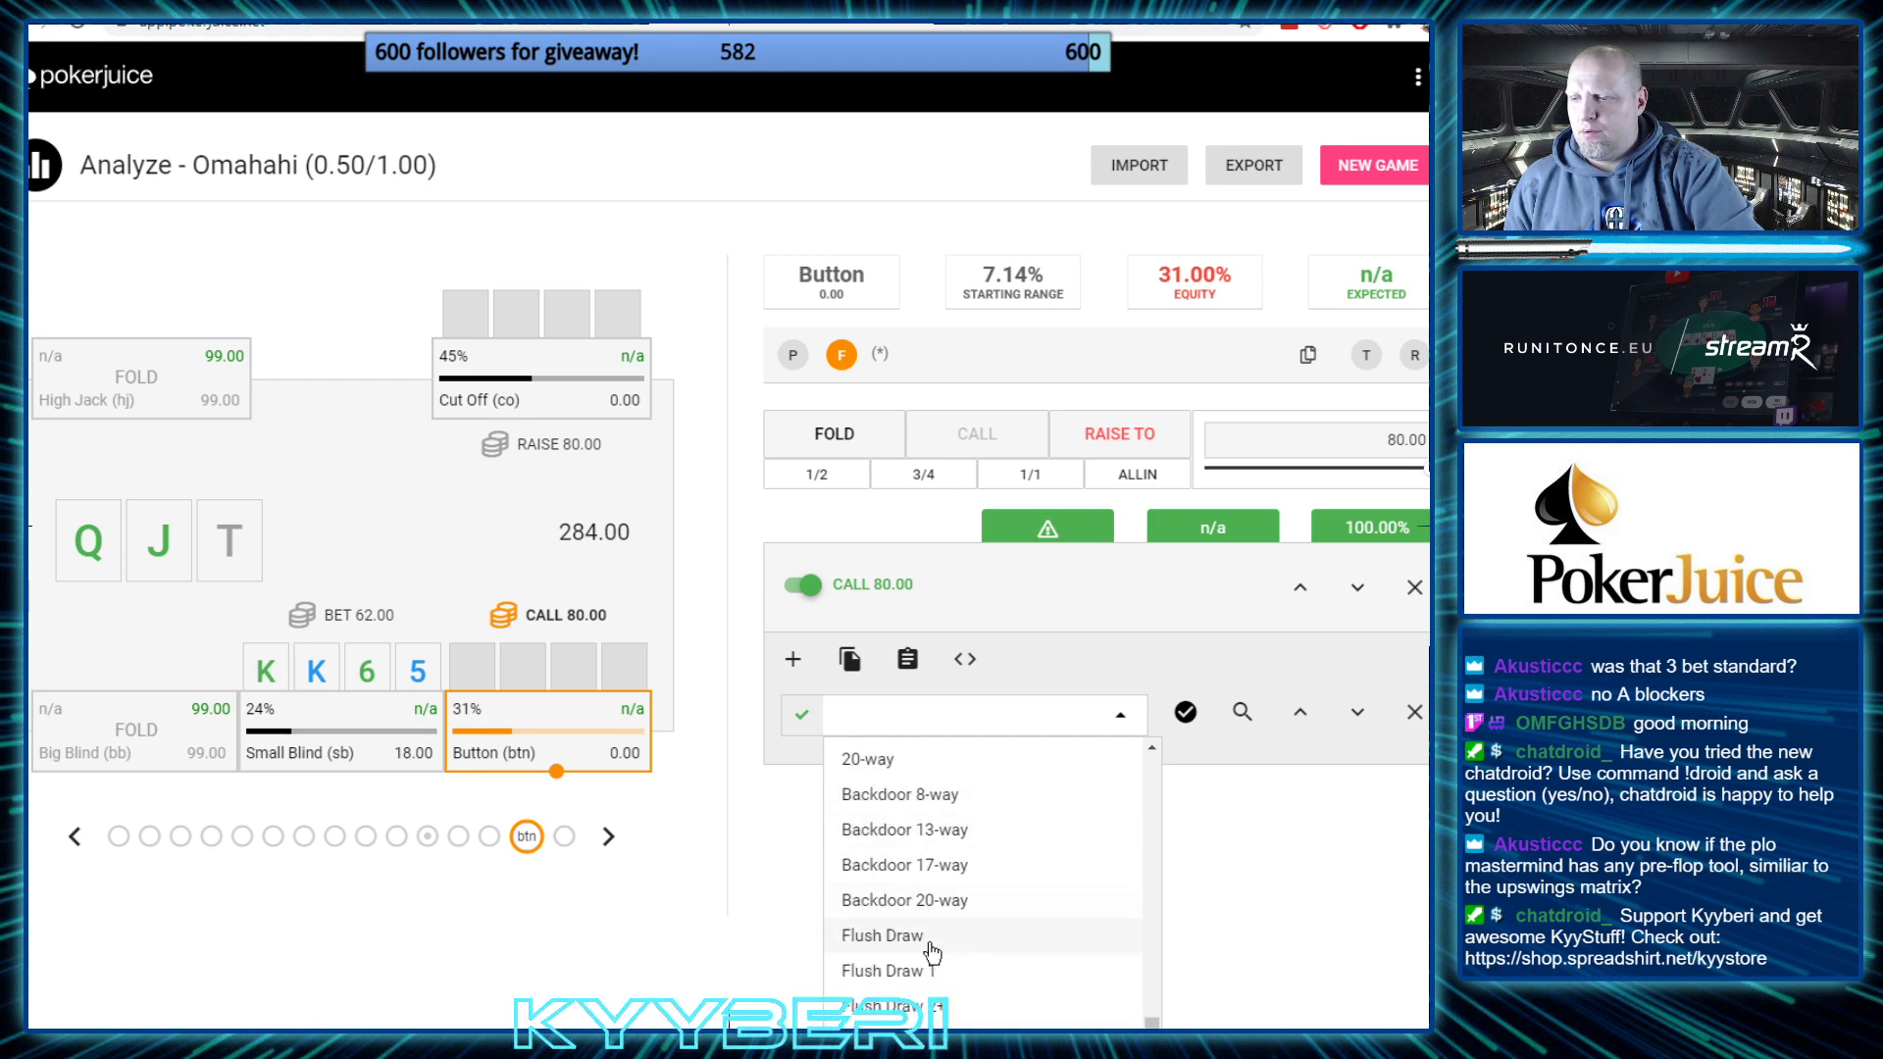
click(908, 970)
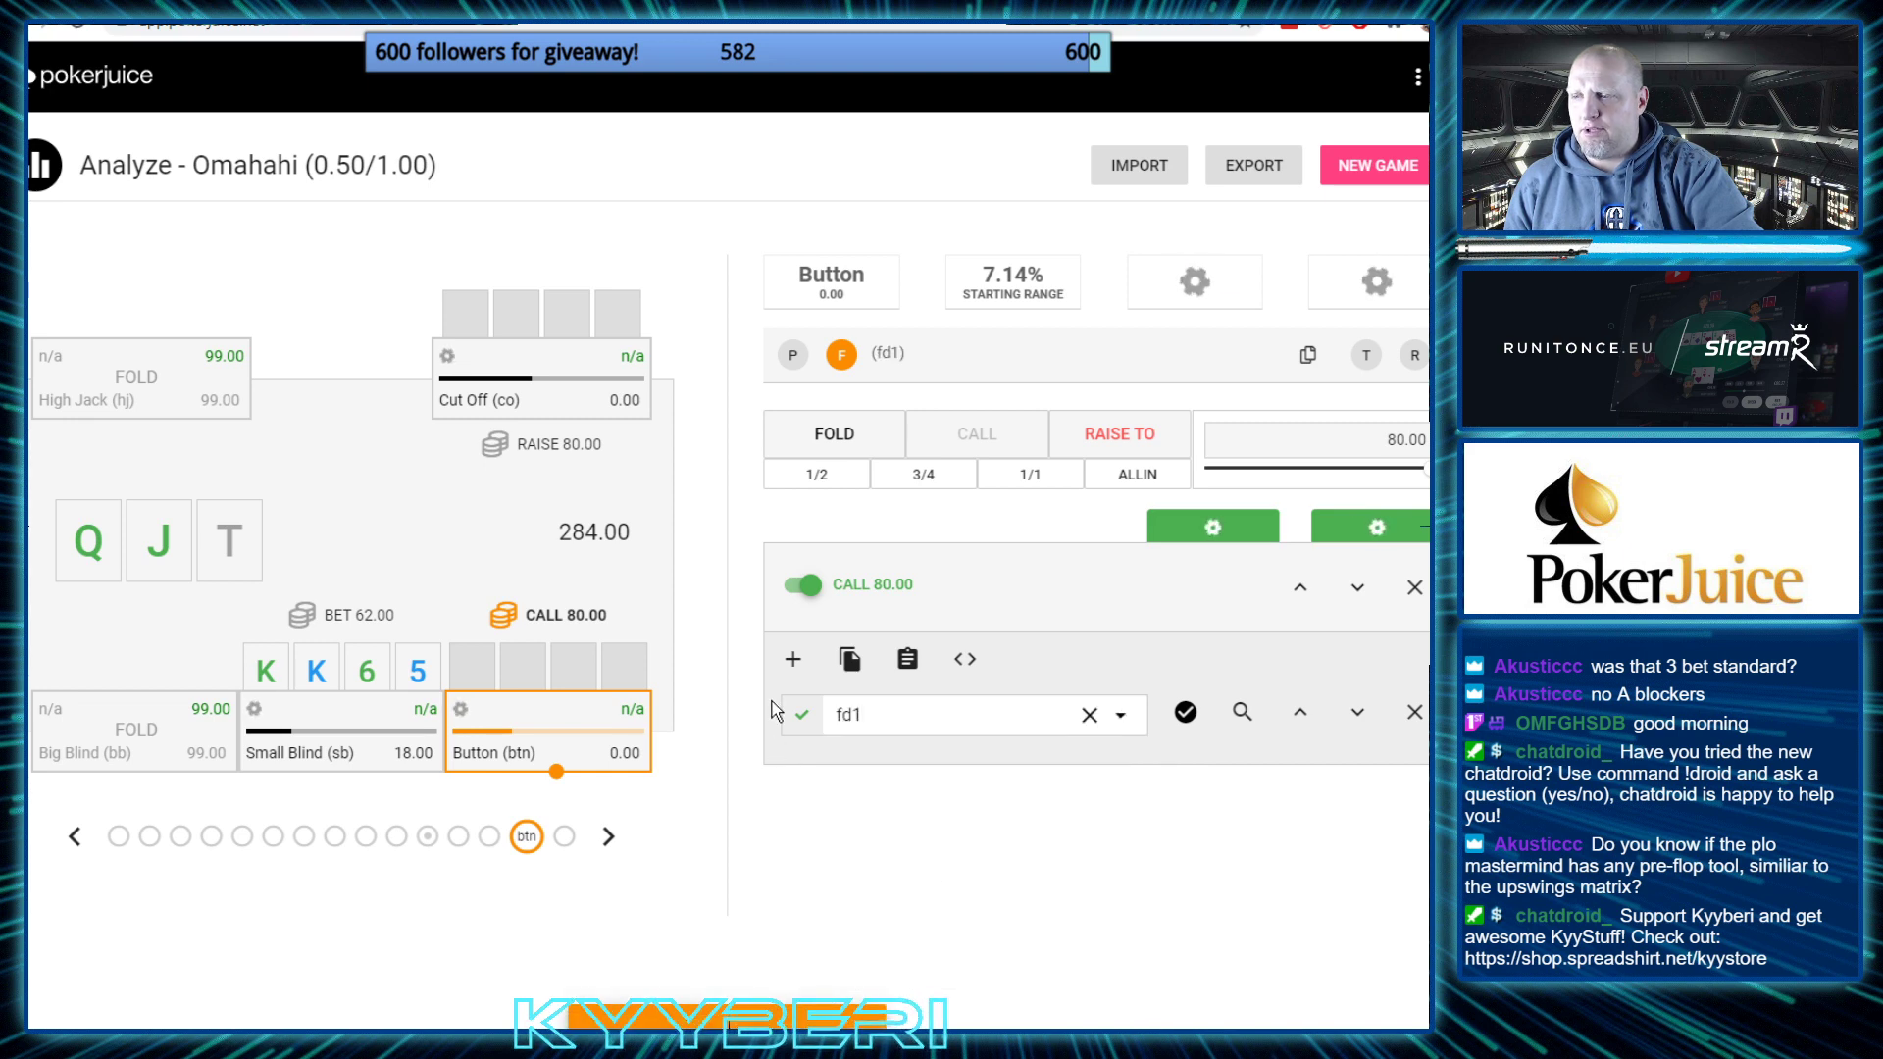
Add a second range line to the button's call with Two Pair + 8-way (2p+:8w+)
click(792, 659)
click(893, 762)
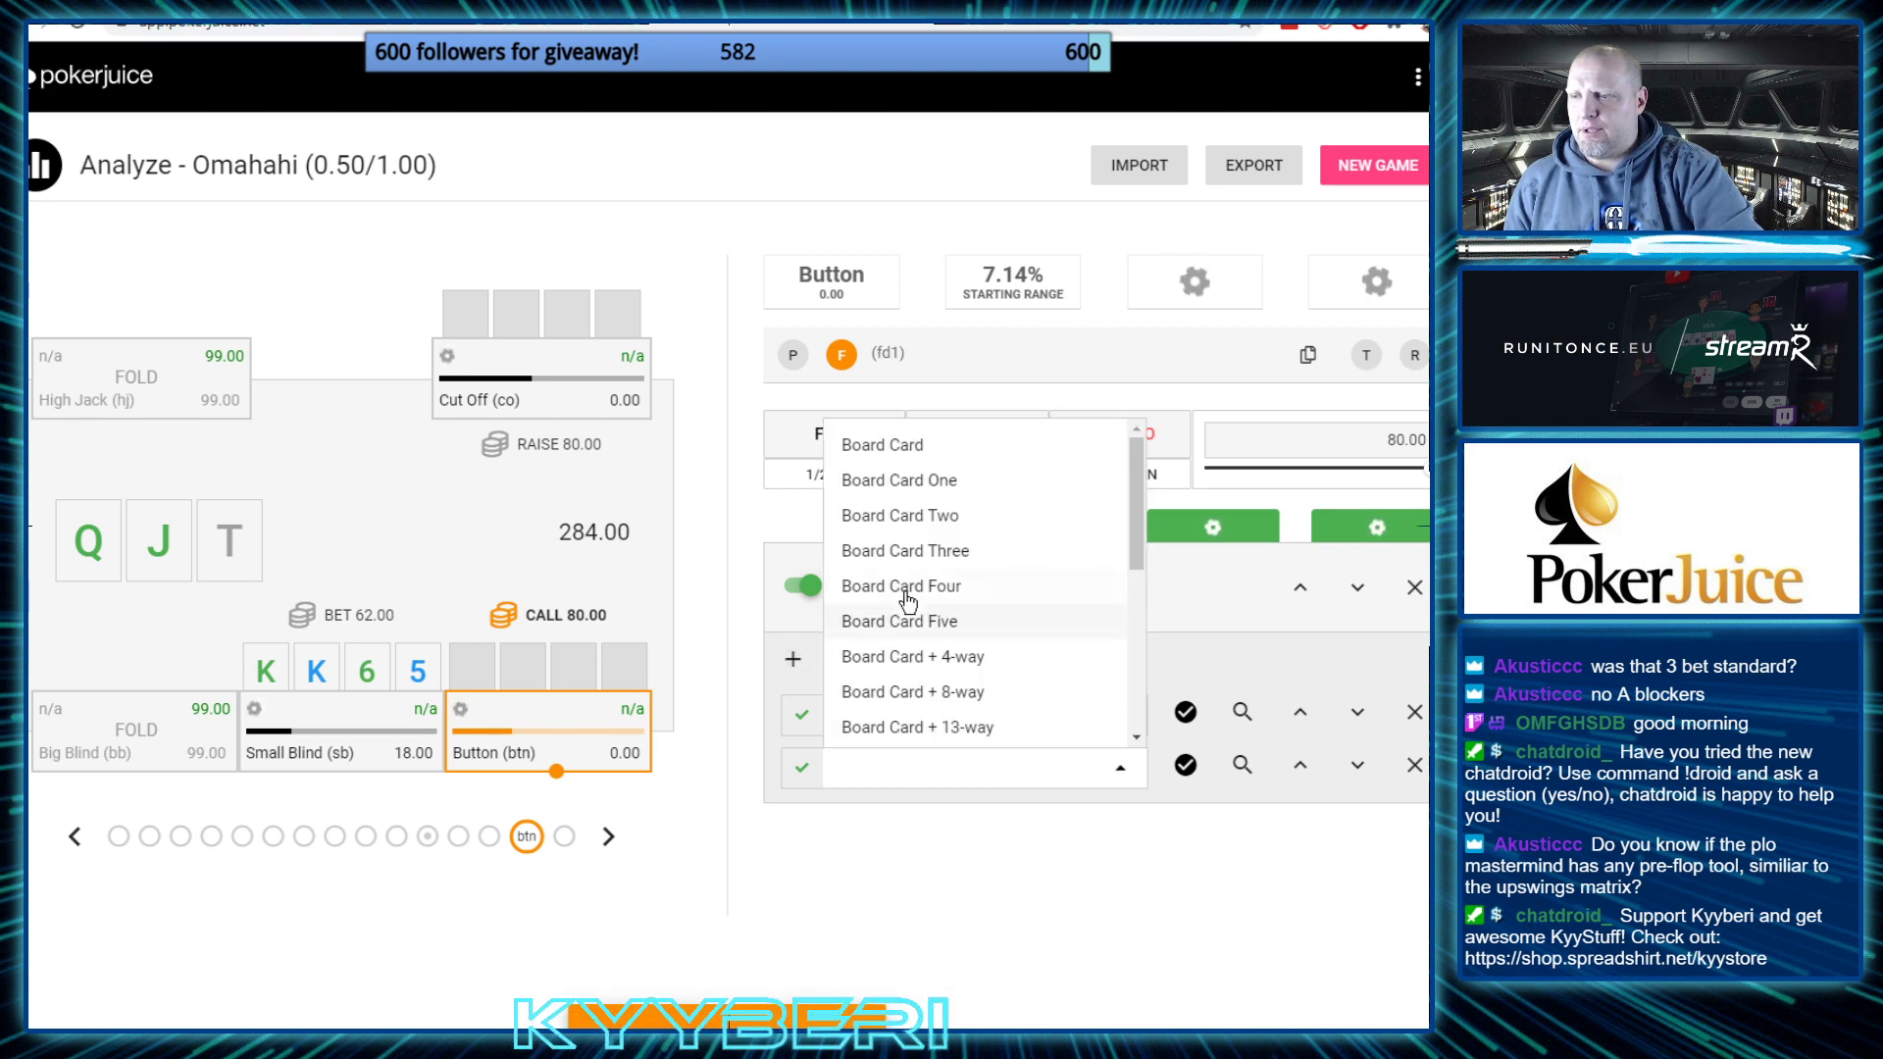
scroll(936, 574, down, 3)
scroll(951, 569, down, 15)
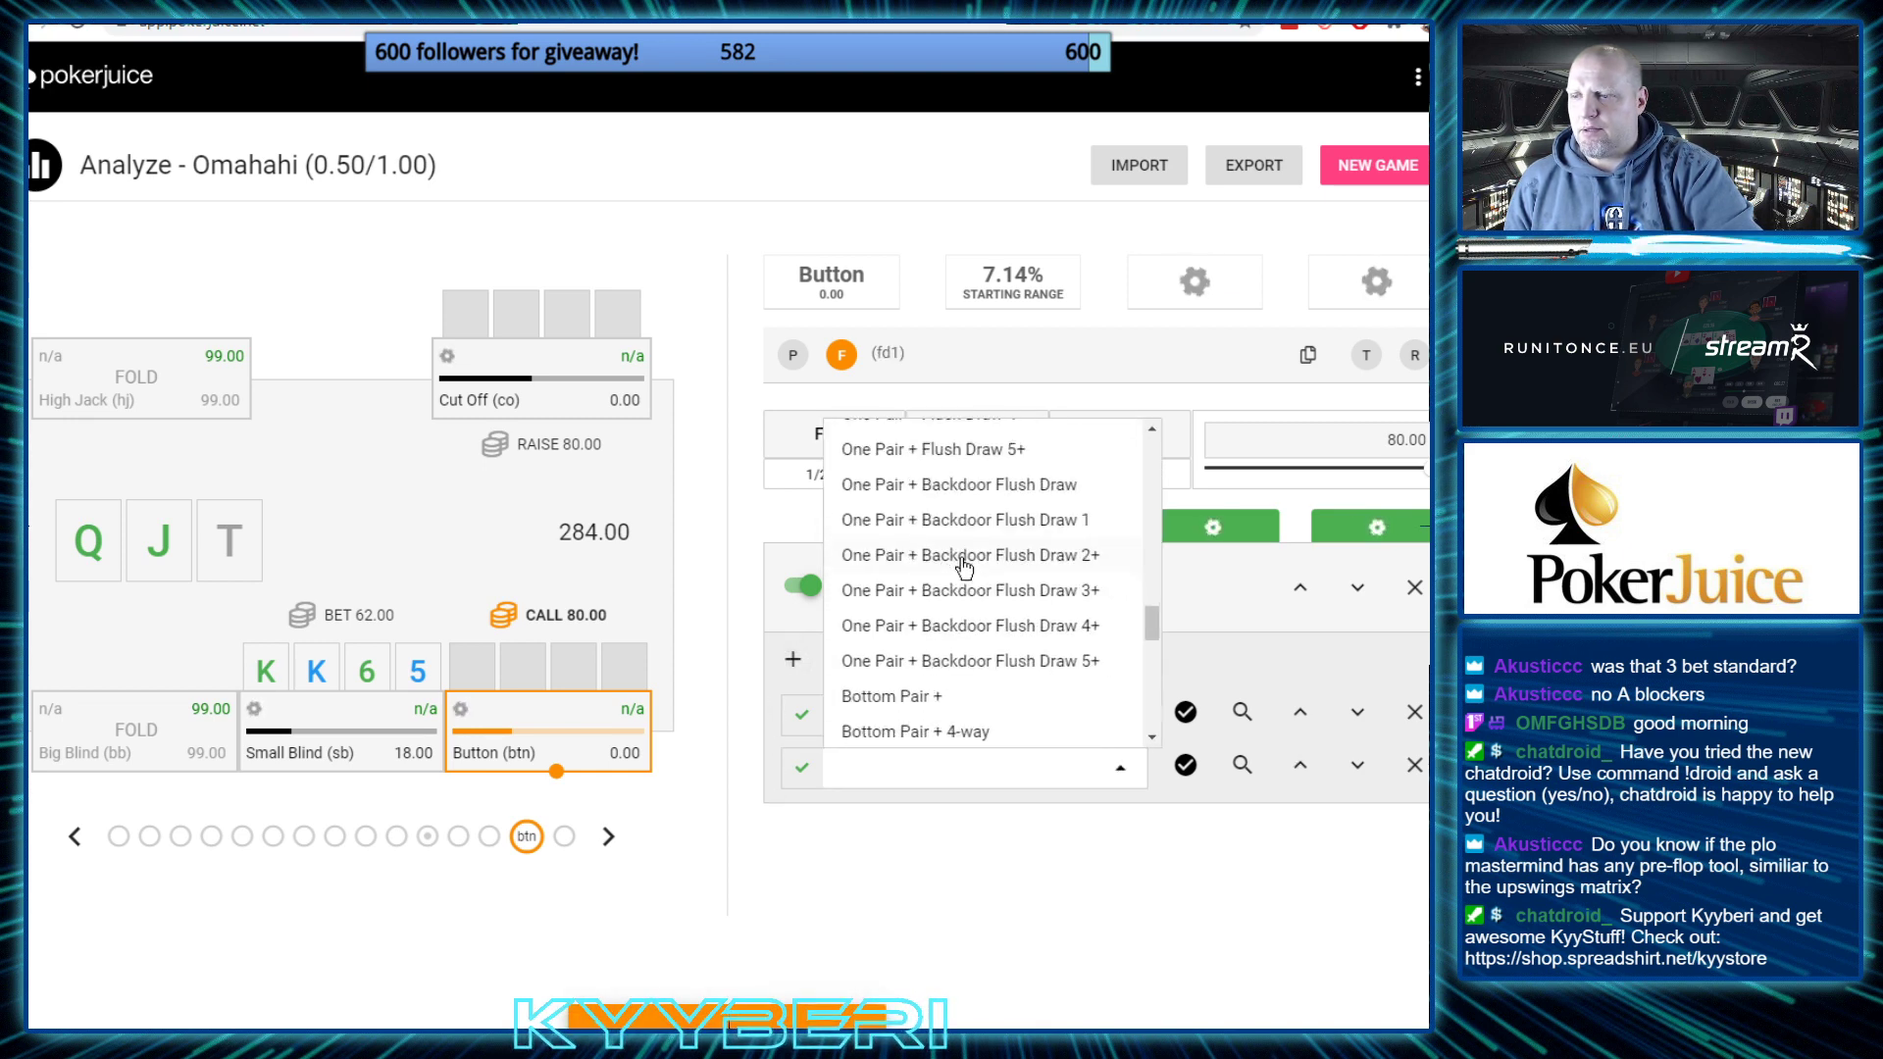
scroll(971, 600, down, 12)
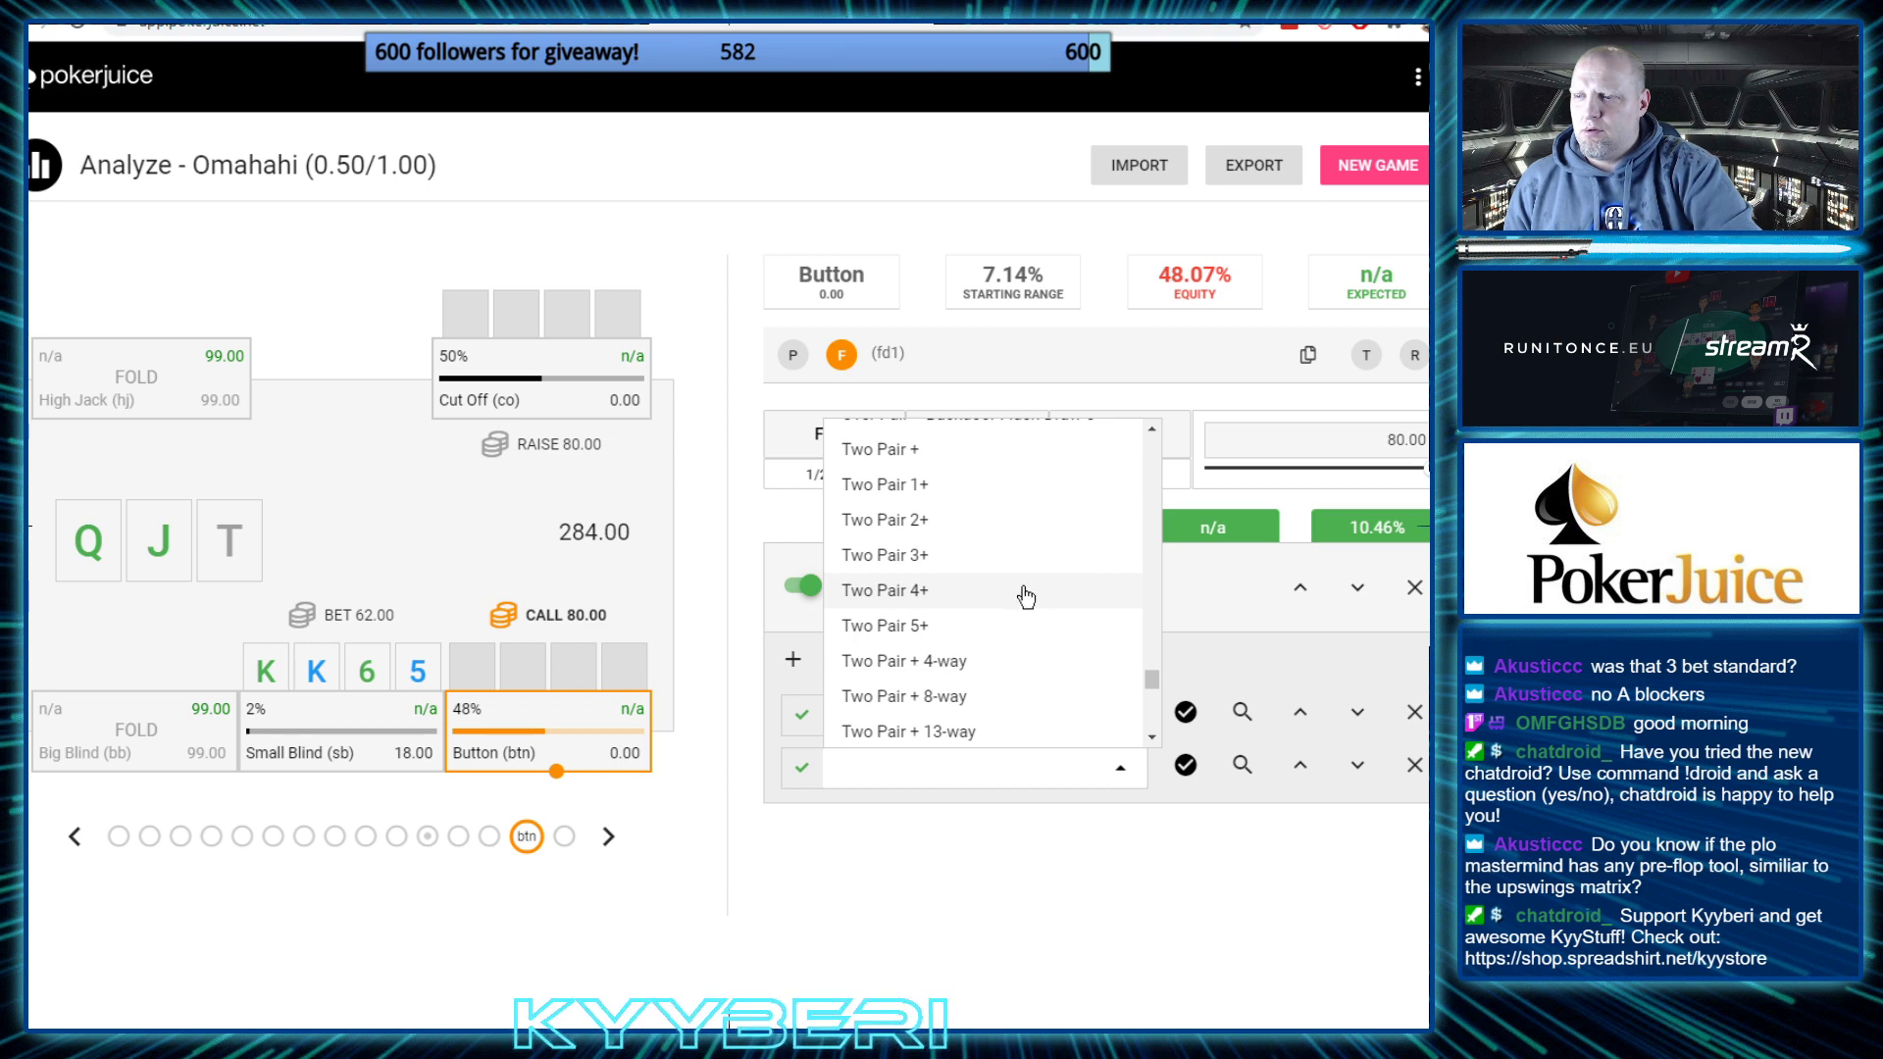
click(932, 698)
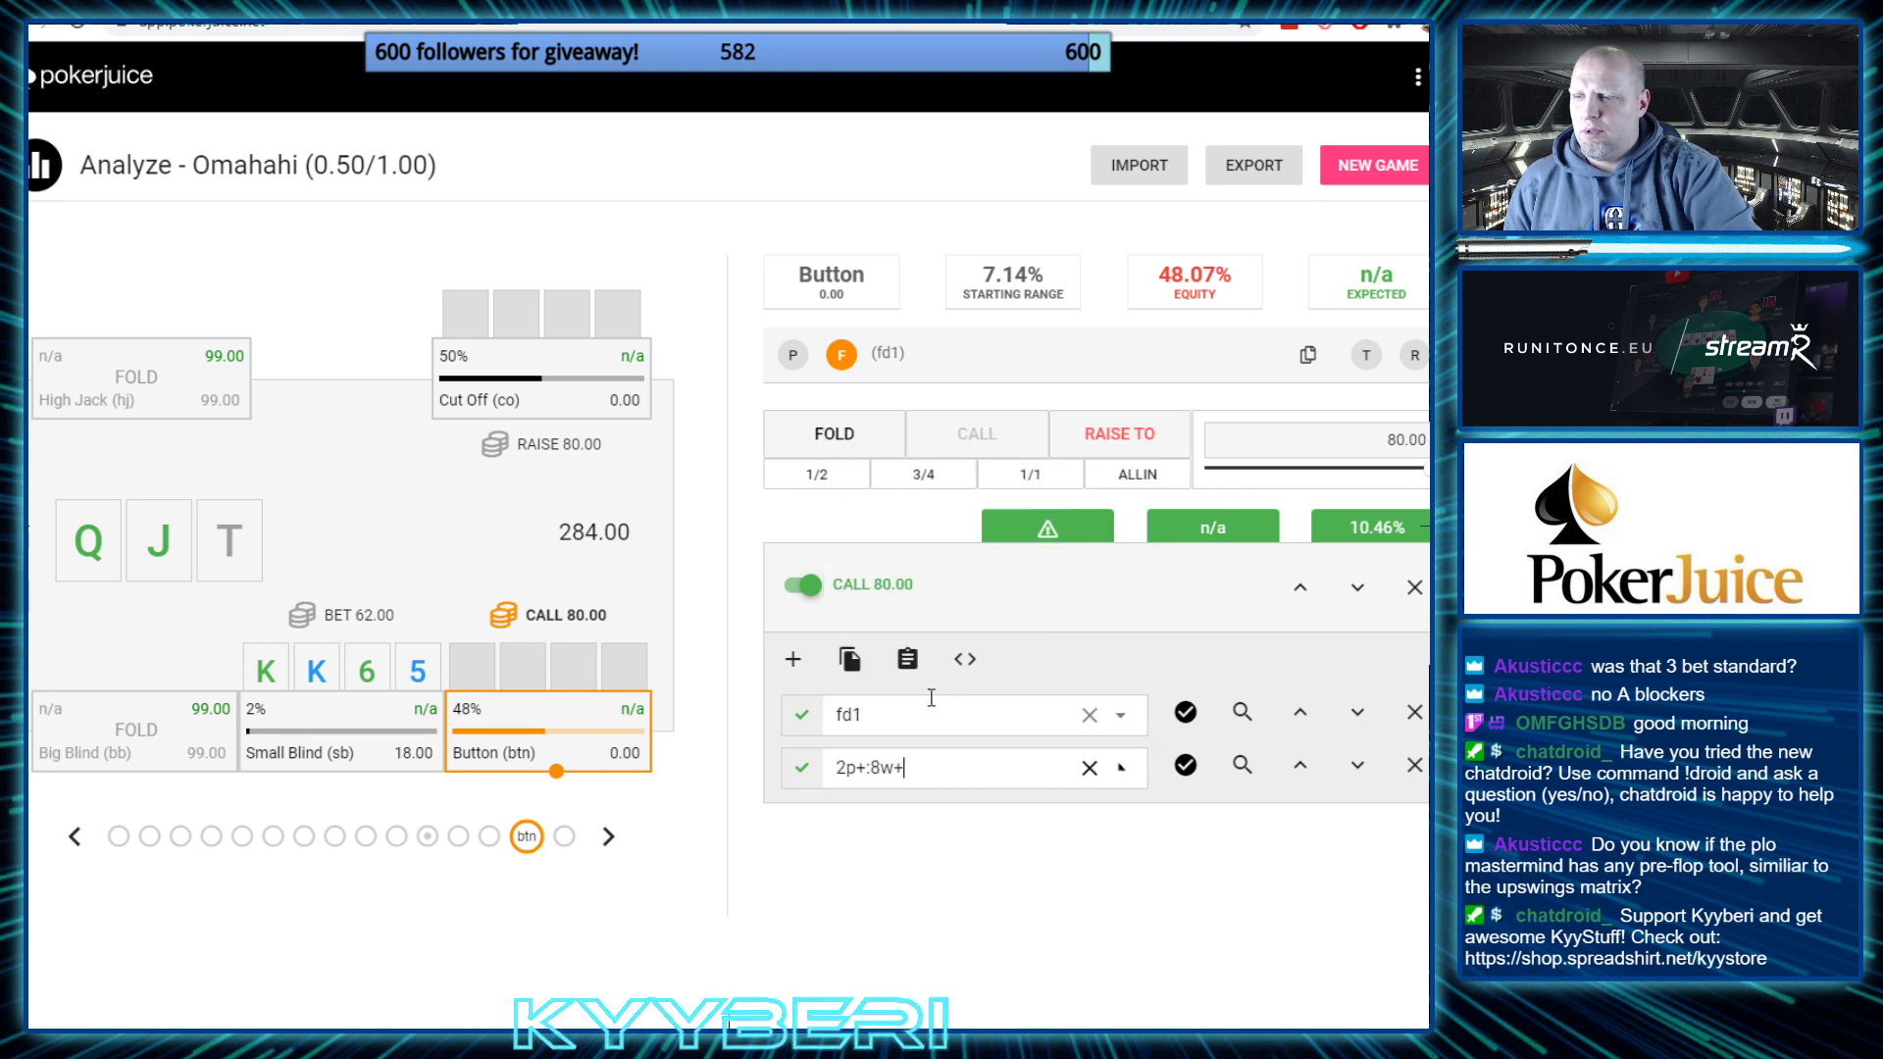
Add a third range line to the button's call with Two Pair 2+ (2p2+)
click(794, 660)
click(957, 814)
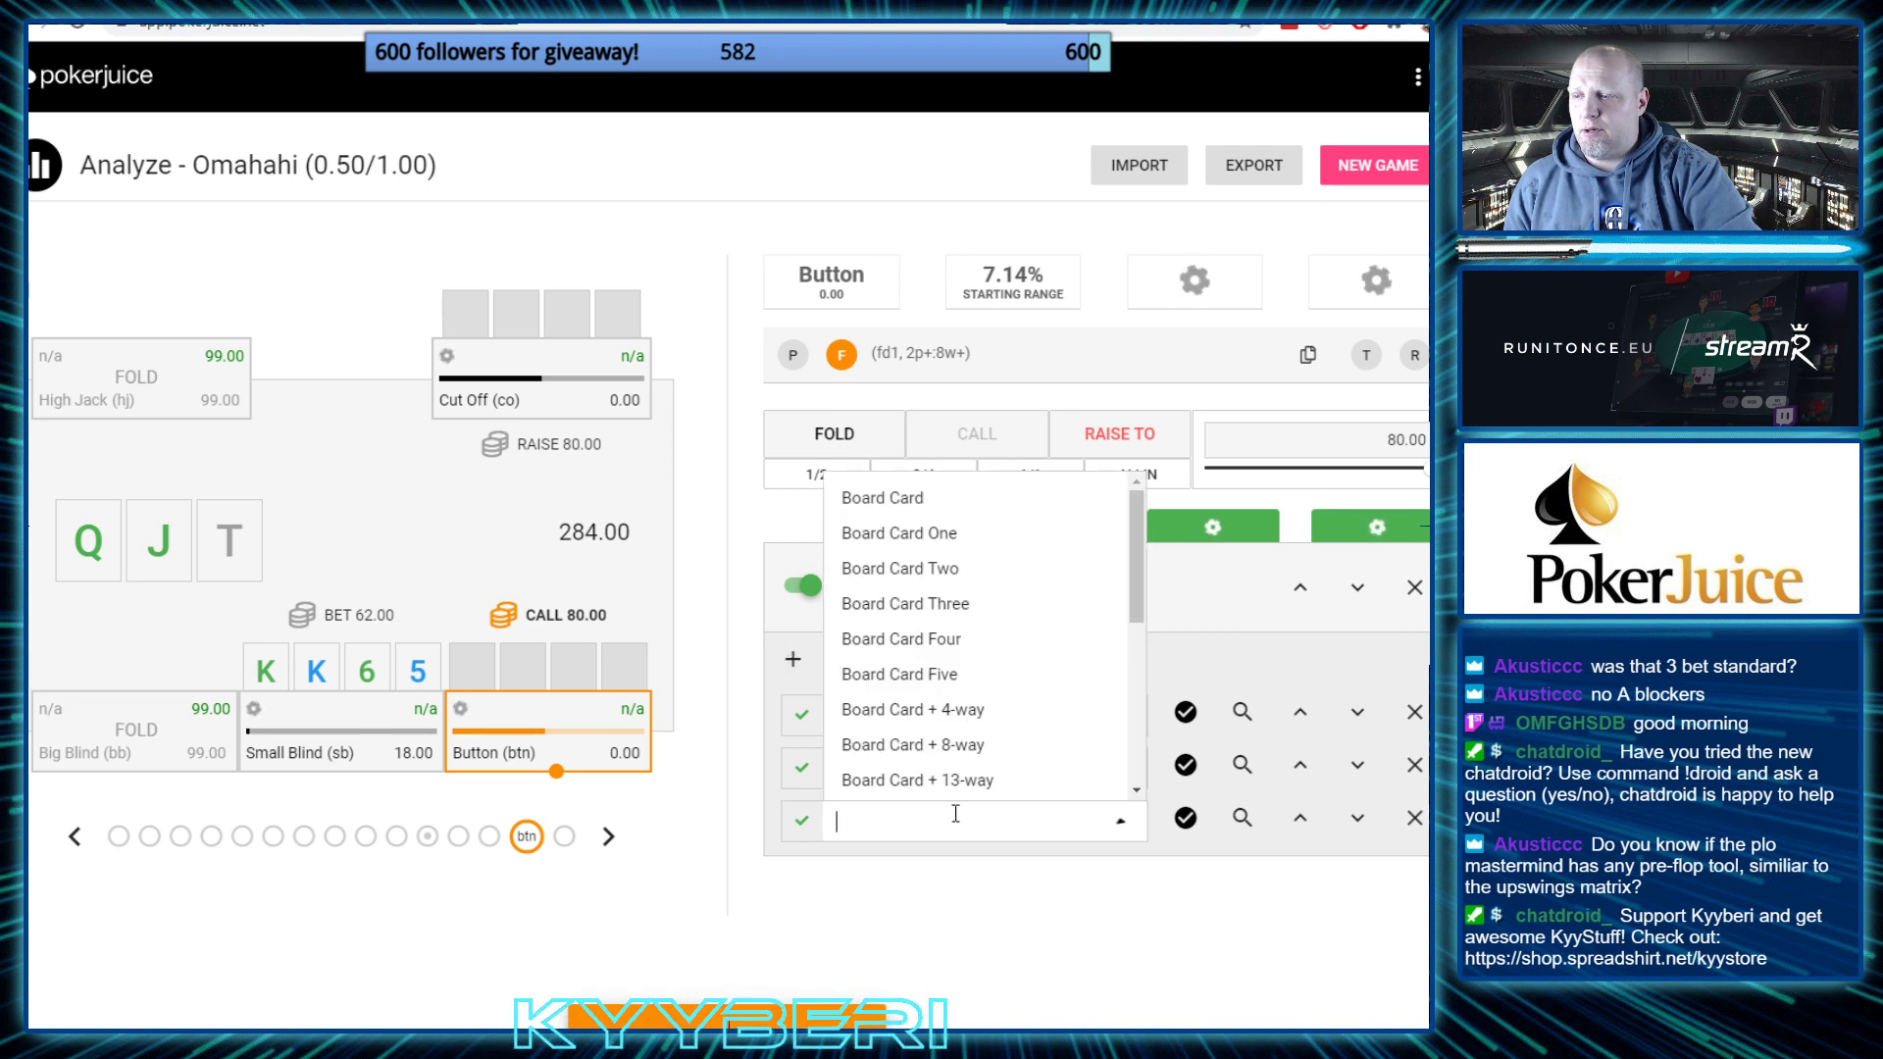
scroll(932, 638, down, 5)
scroll(928, 643, down, 3)
scroll(950, 650, up, 10)
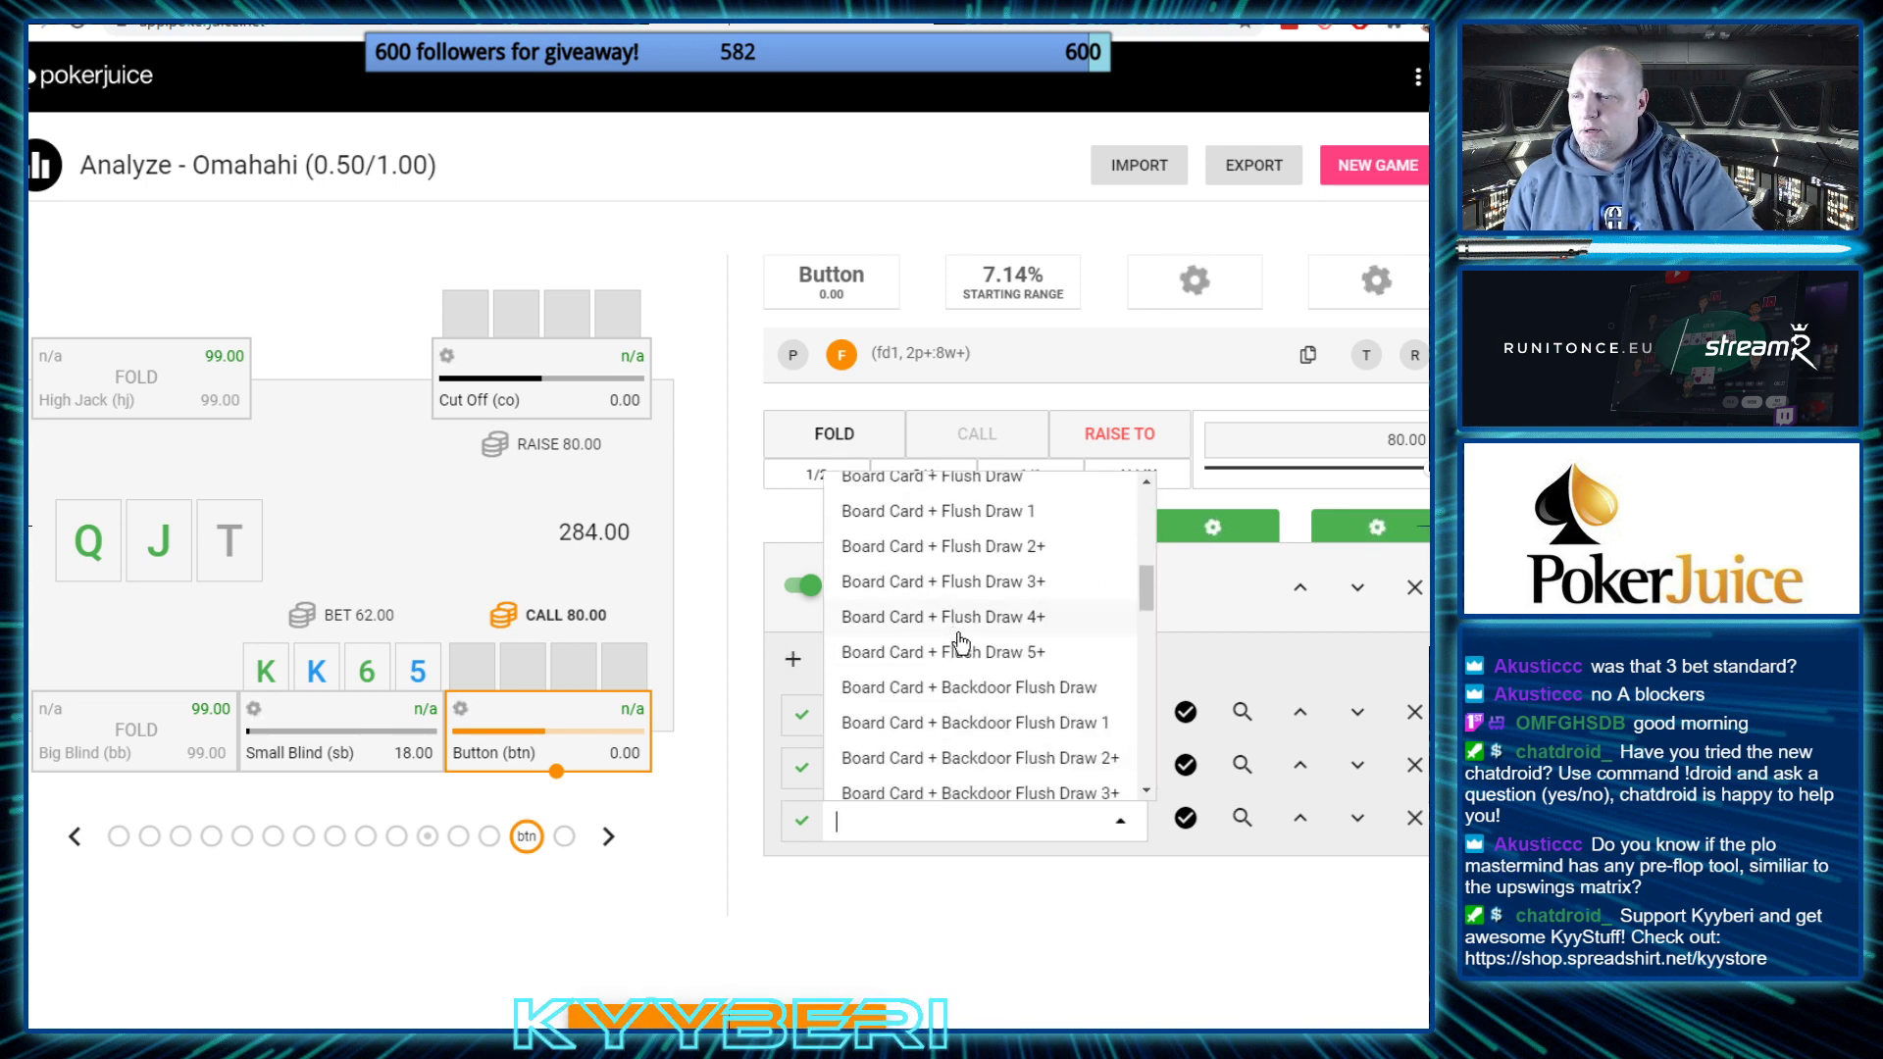
scroll(974, 603, down, 2)
scroll(981, 628, down, 10)
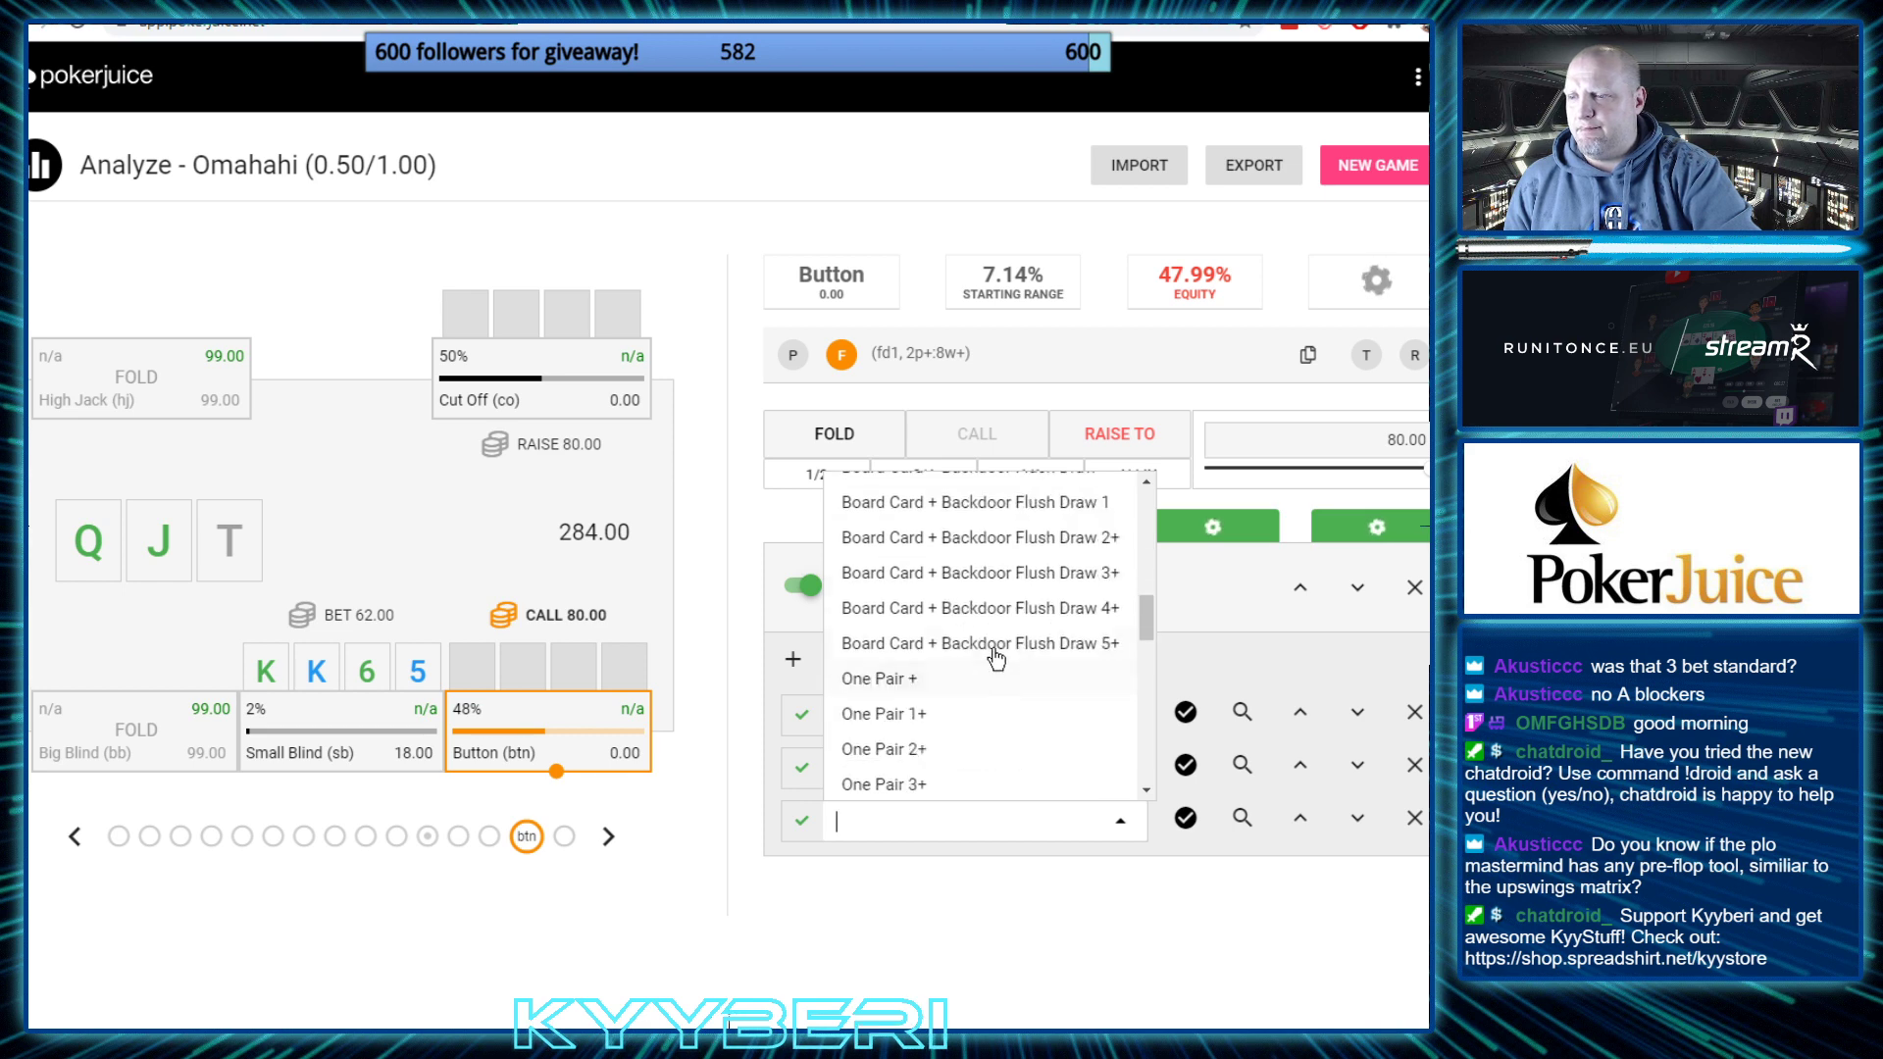
scroll(1010, 657, down, 15)
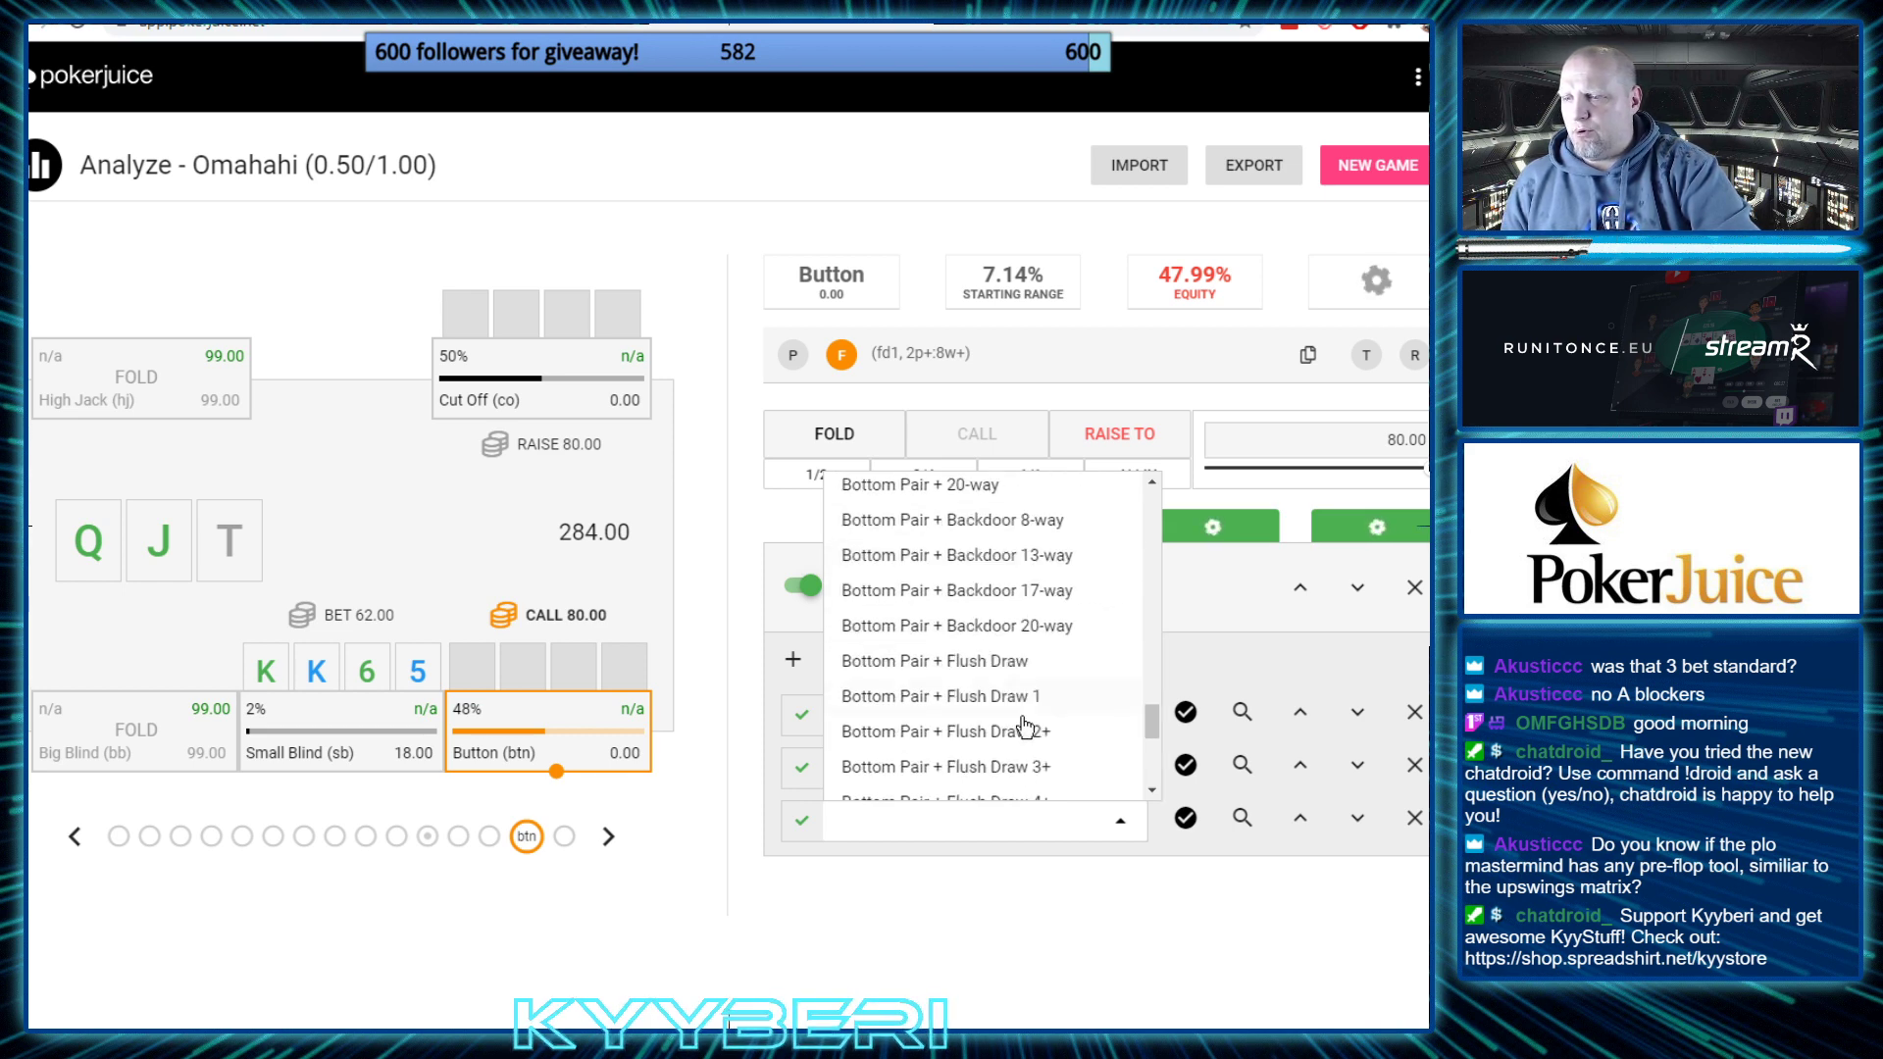
scroll(1024, 691, down, 10)
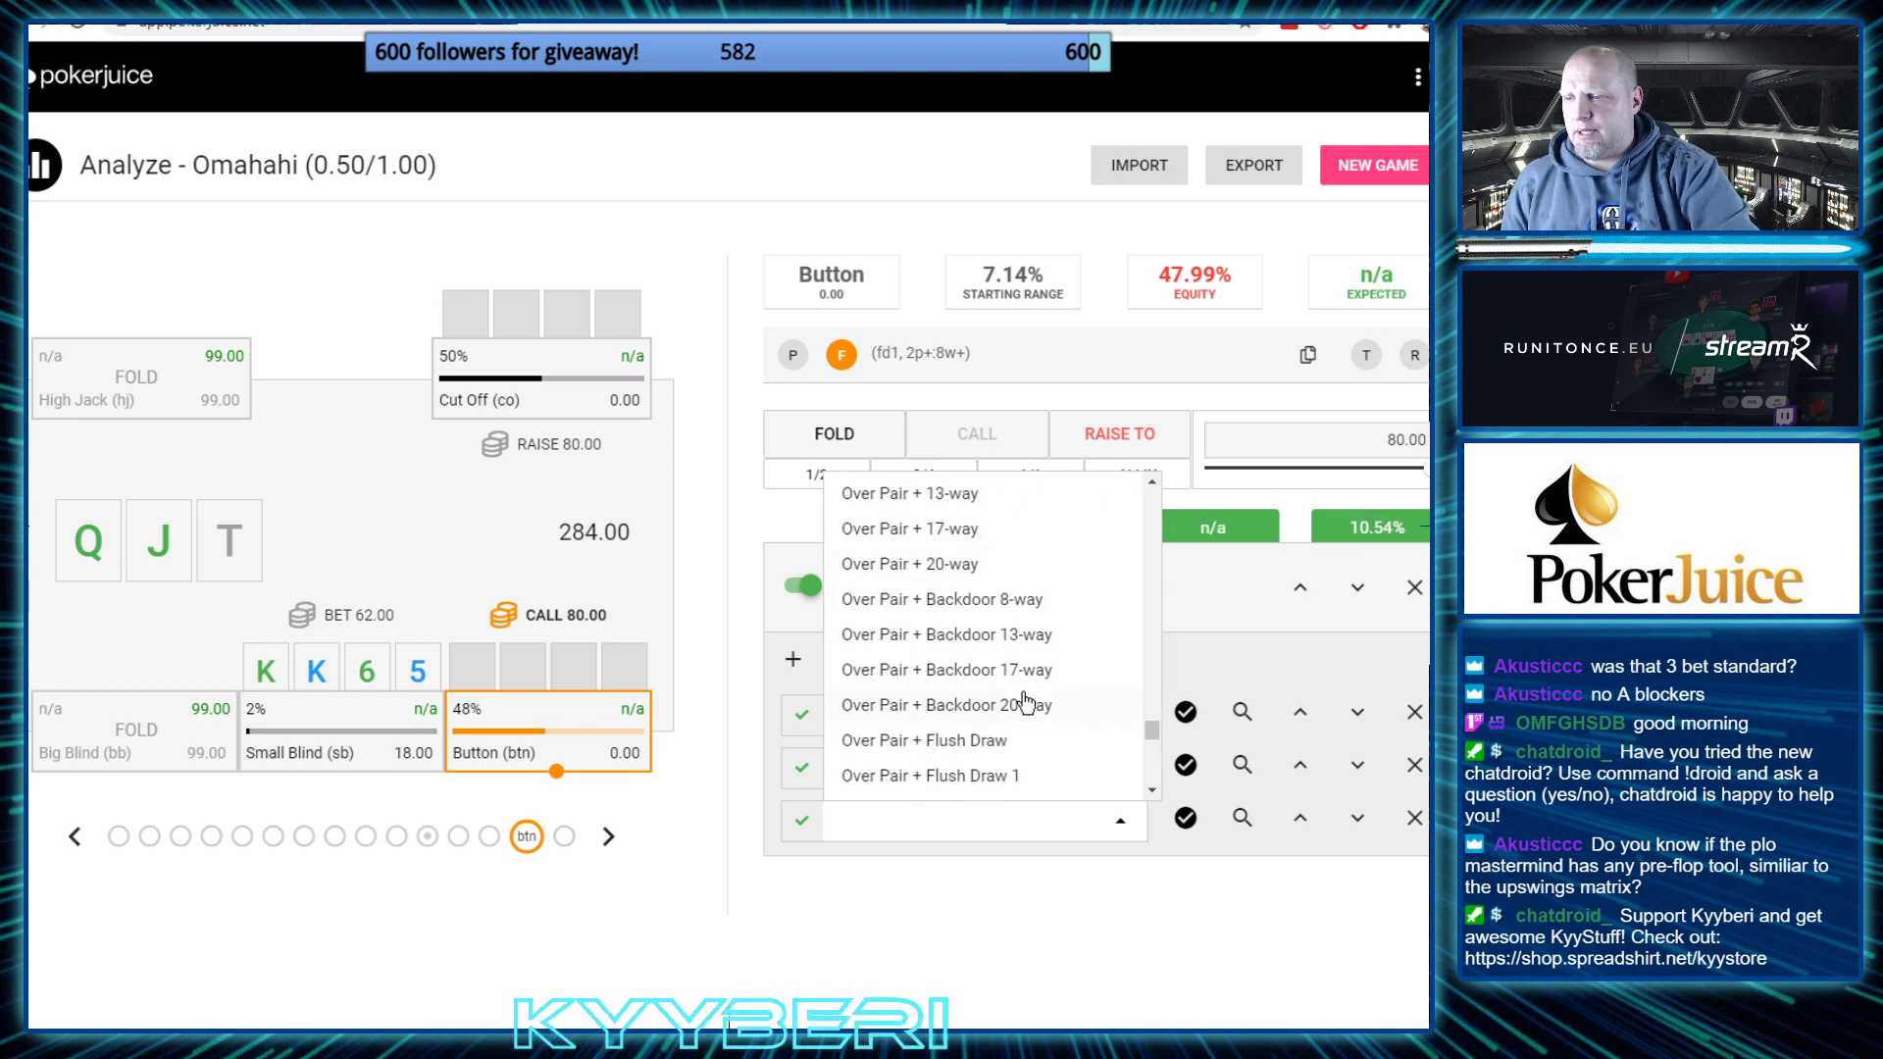
click(883, 683)
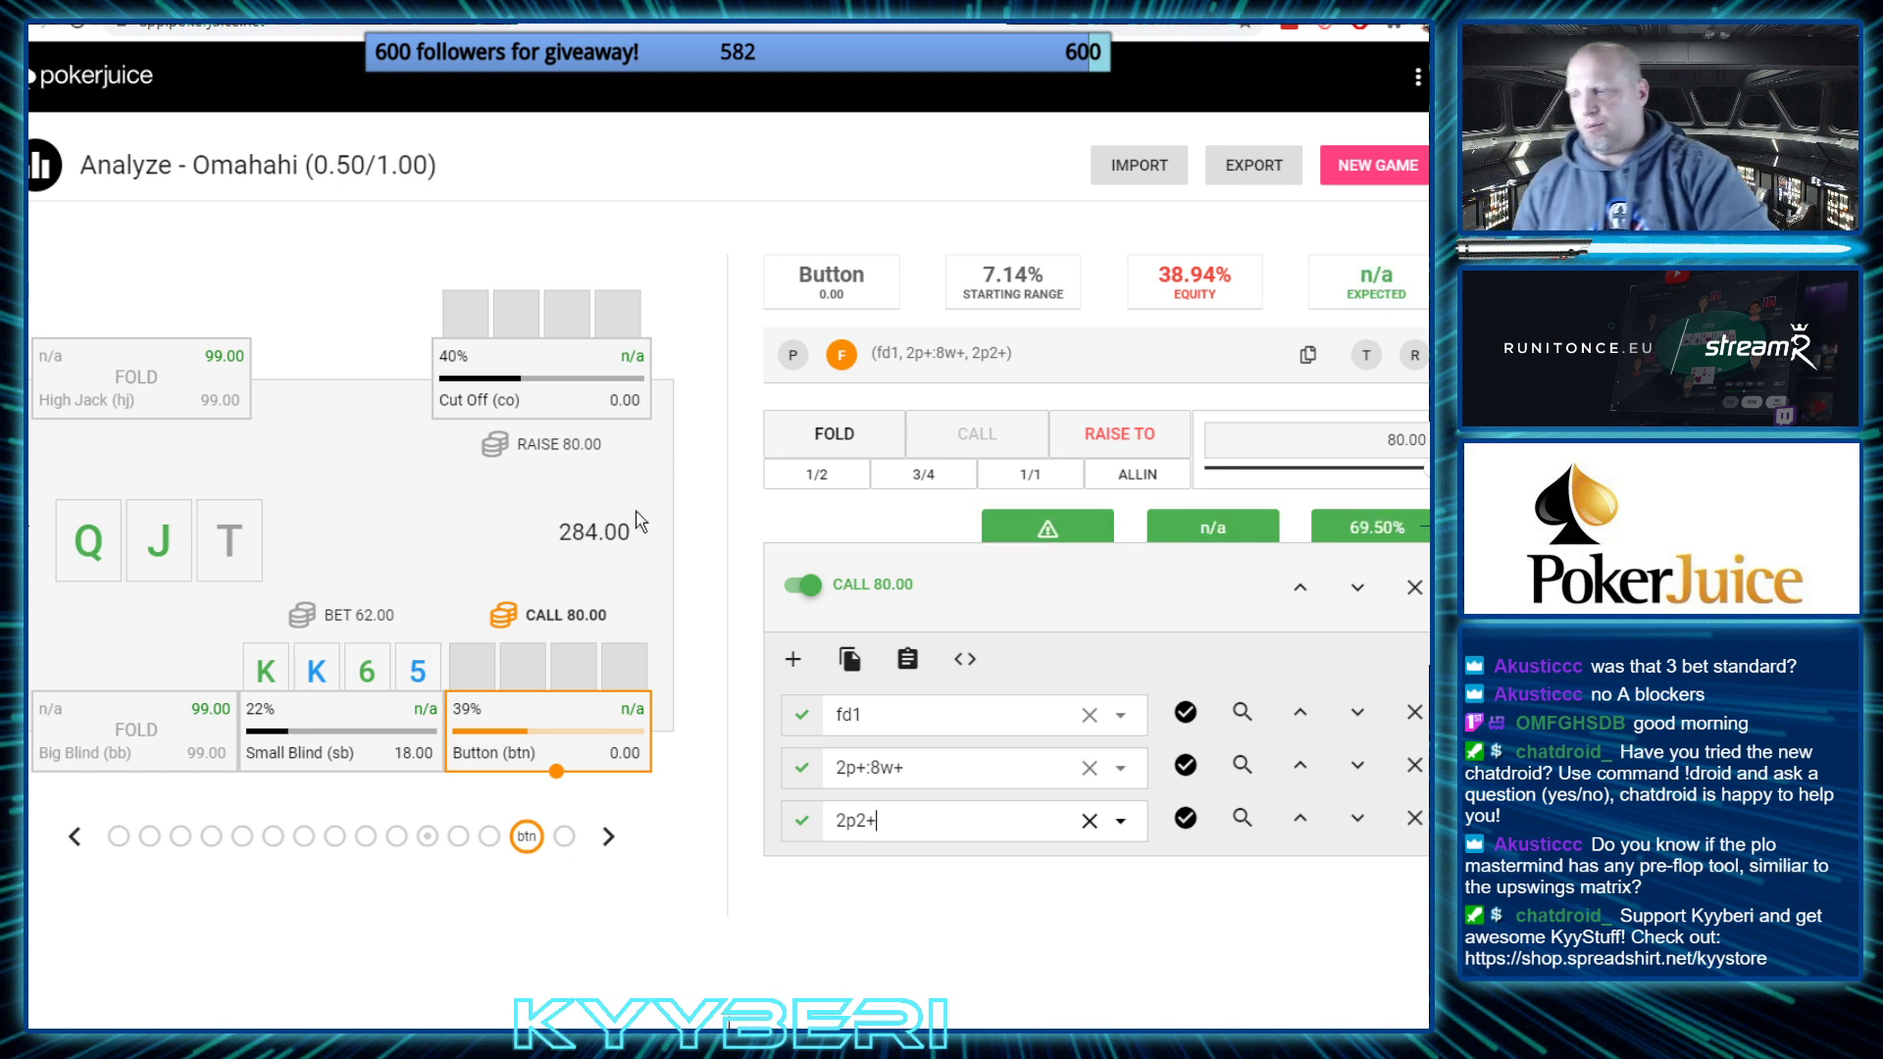
Add the small blind's call of the remaining 18.00 and compare its expected value with the button's call
click(603, 836)
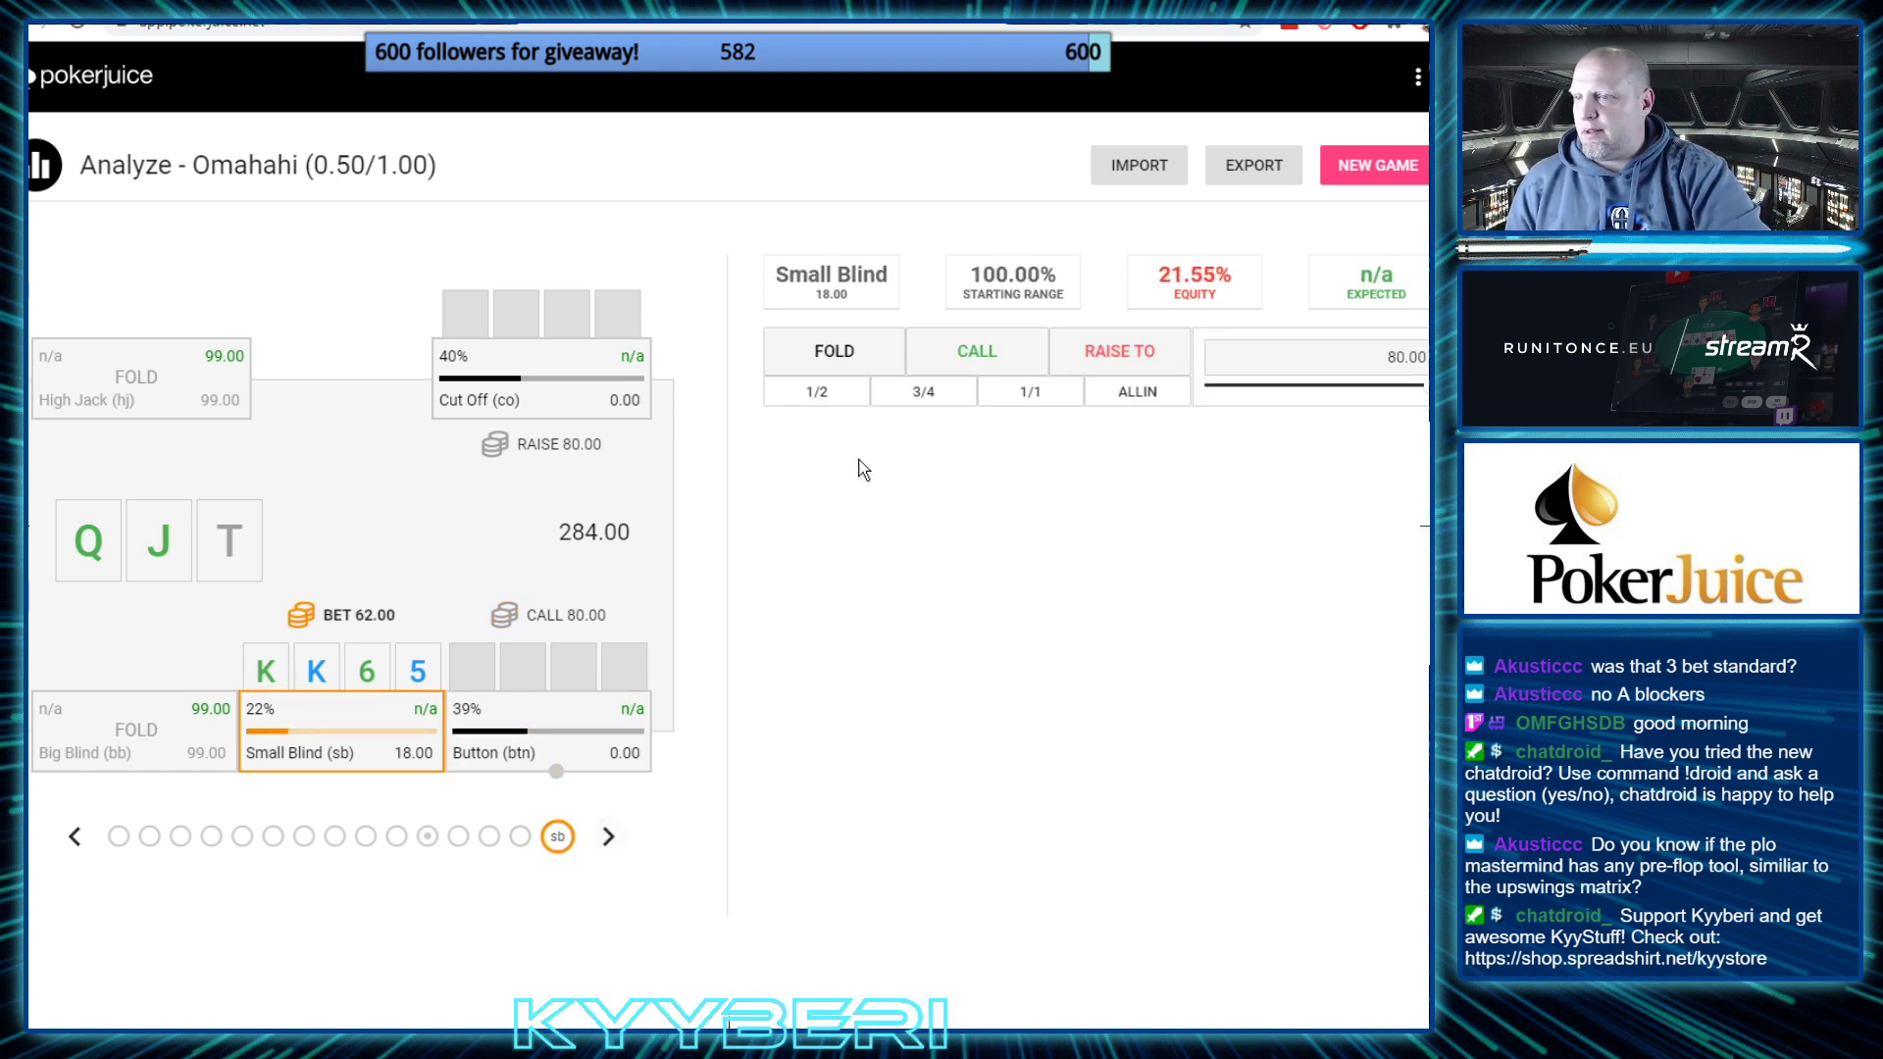
click(966, 355)
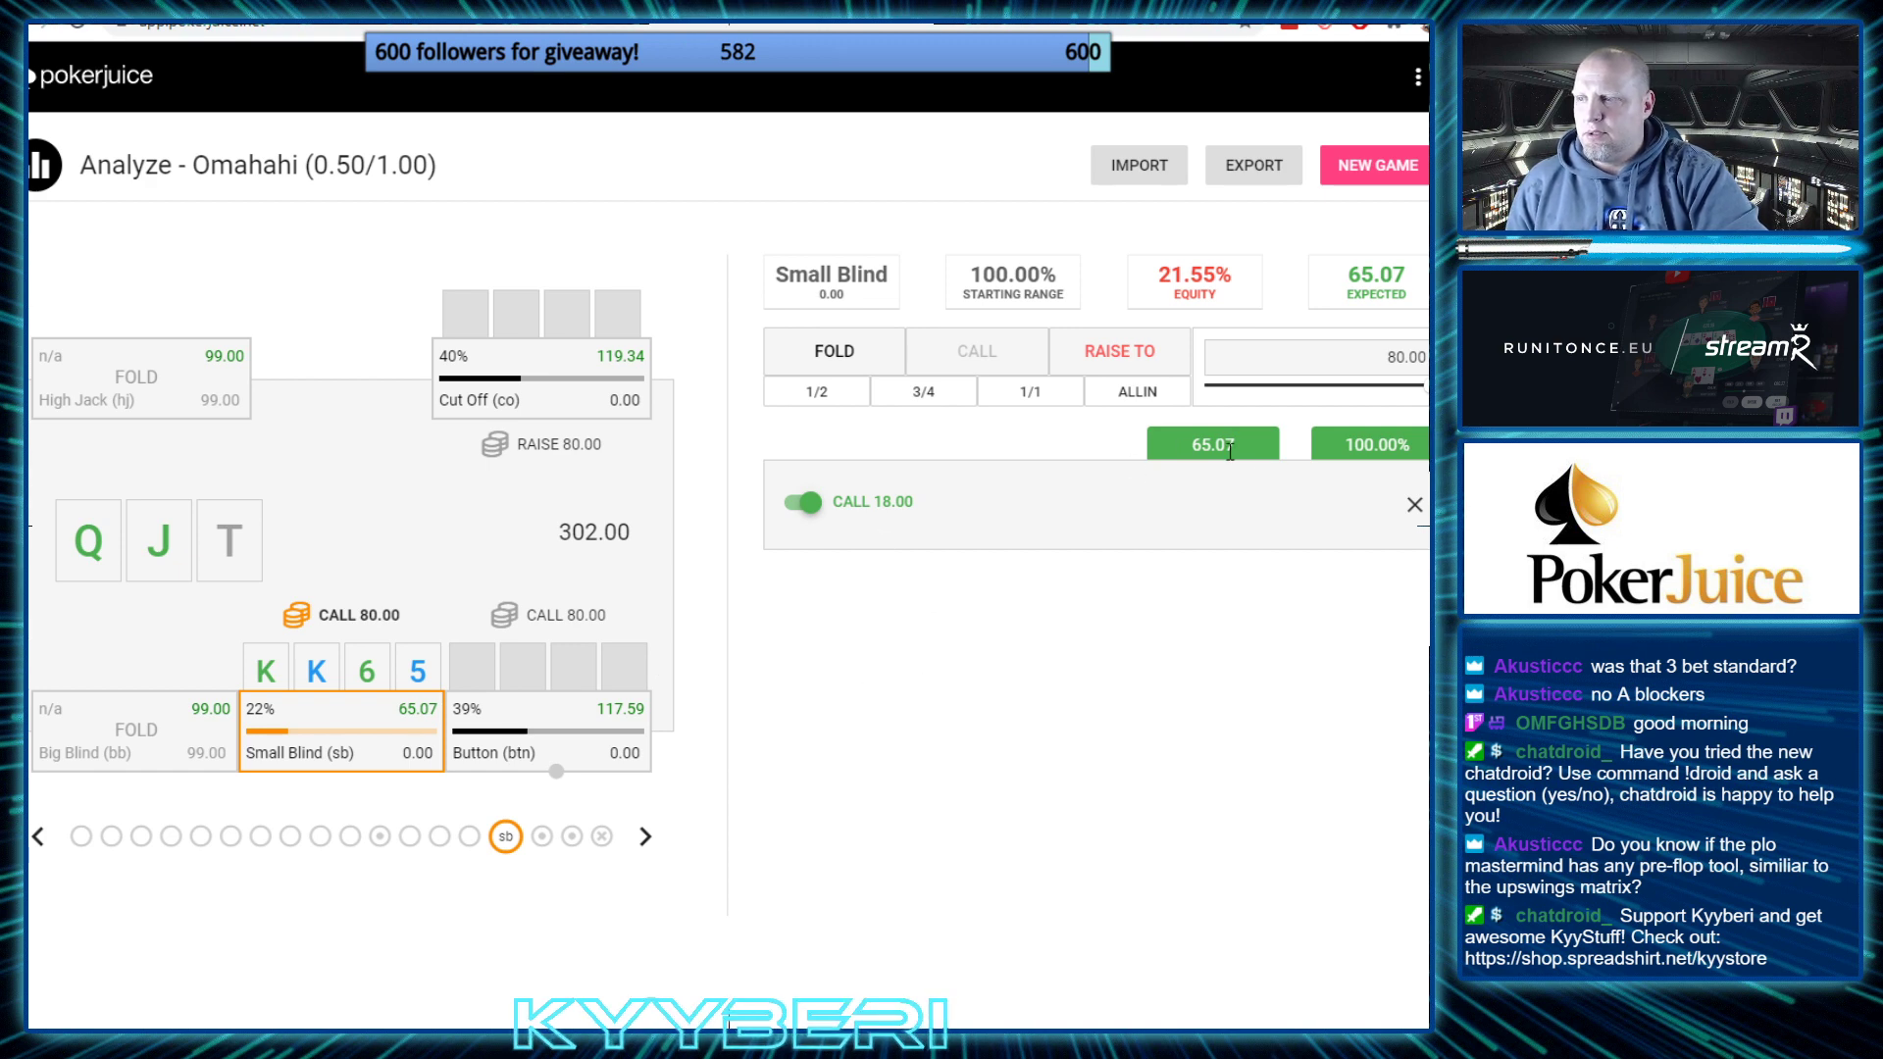
click(39, 836)
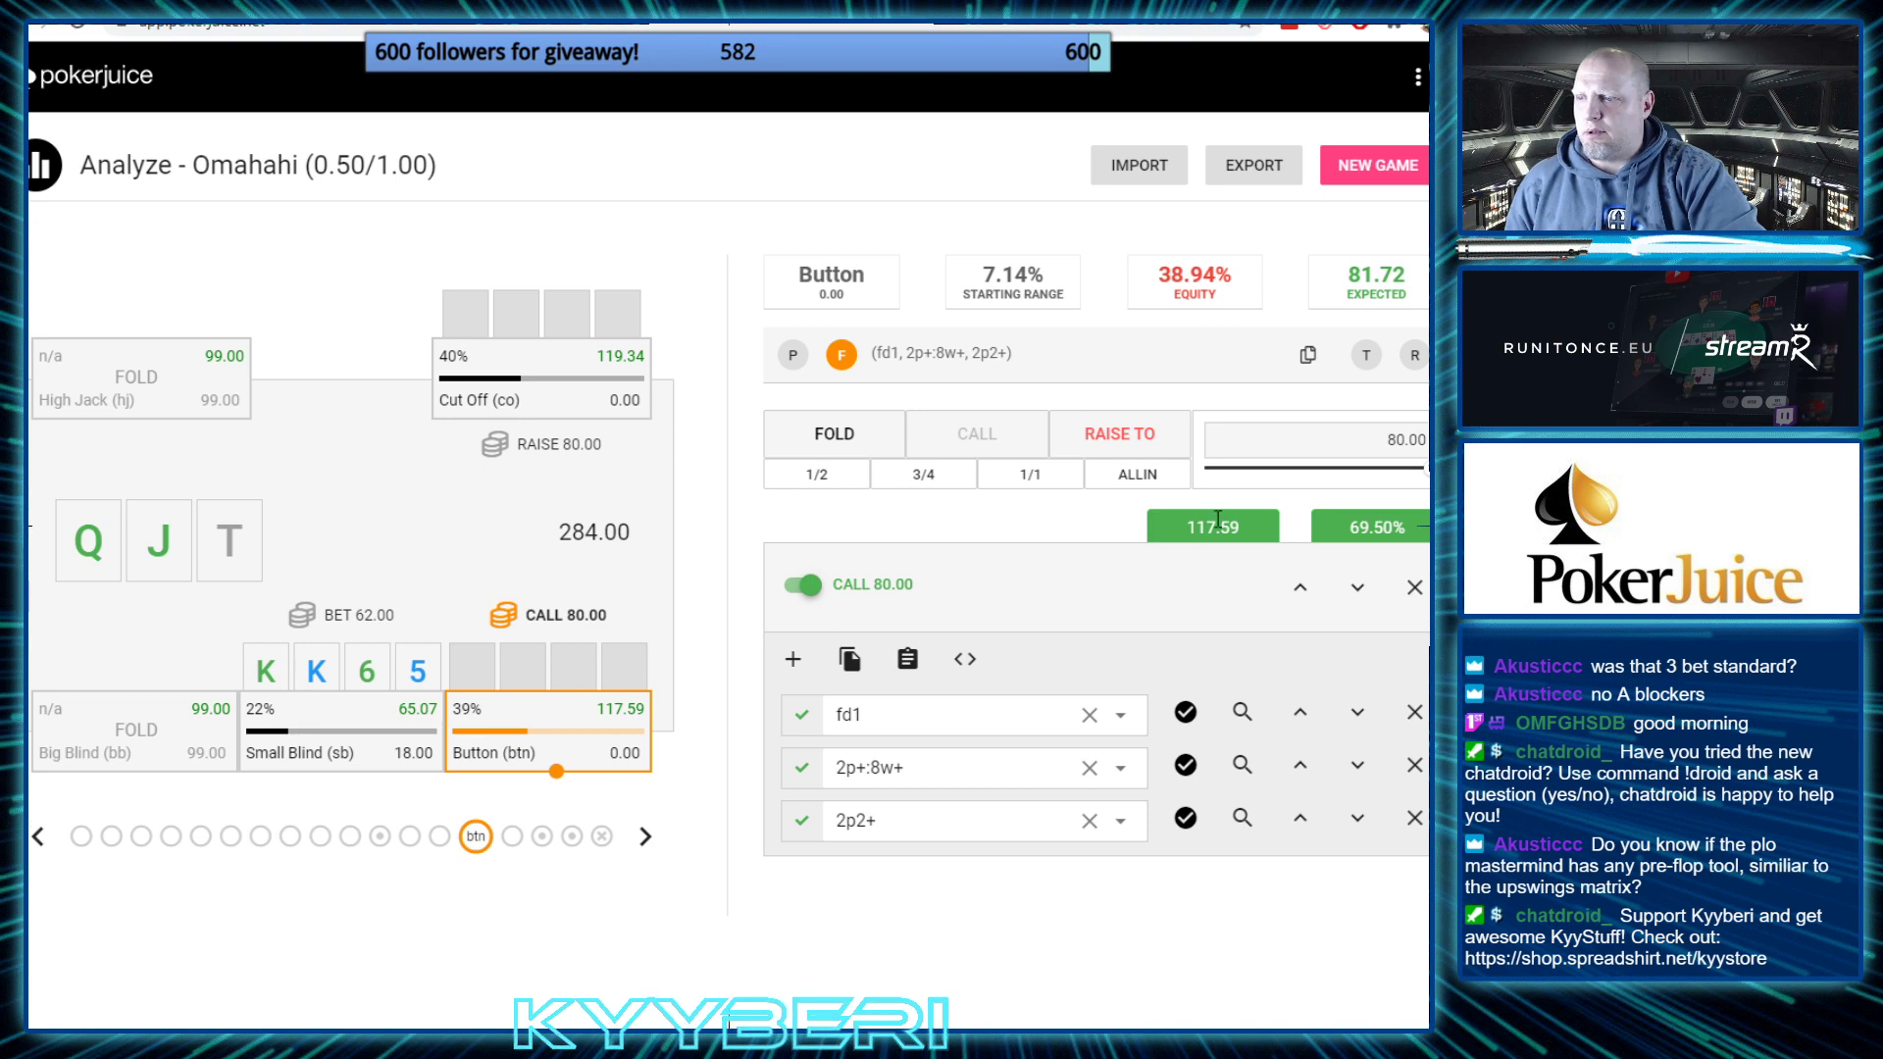
click(645, 836)
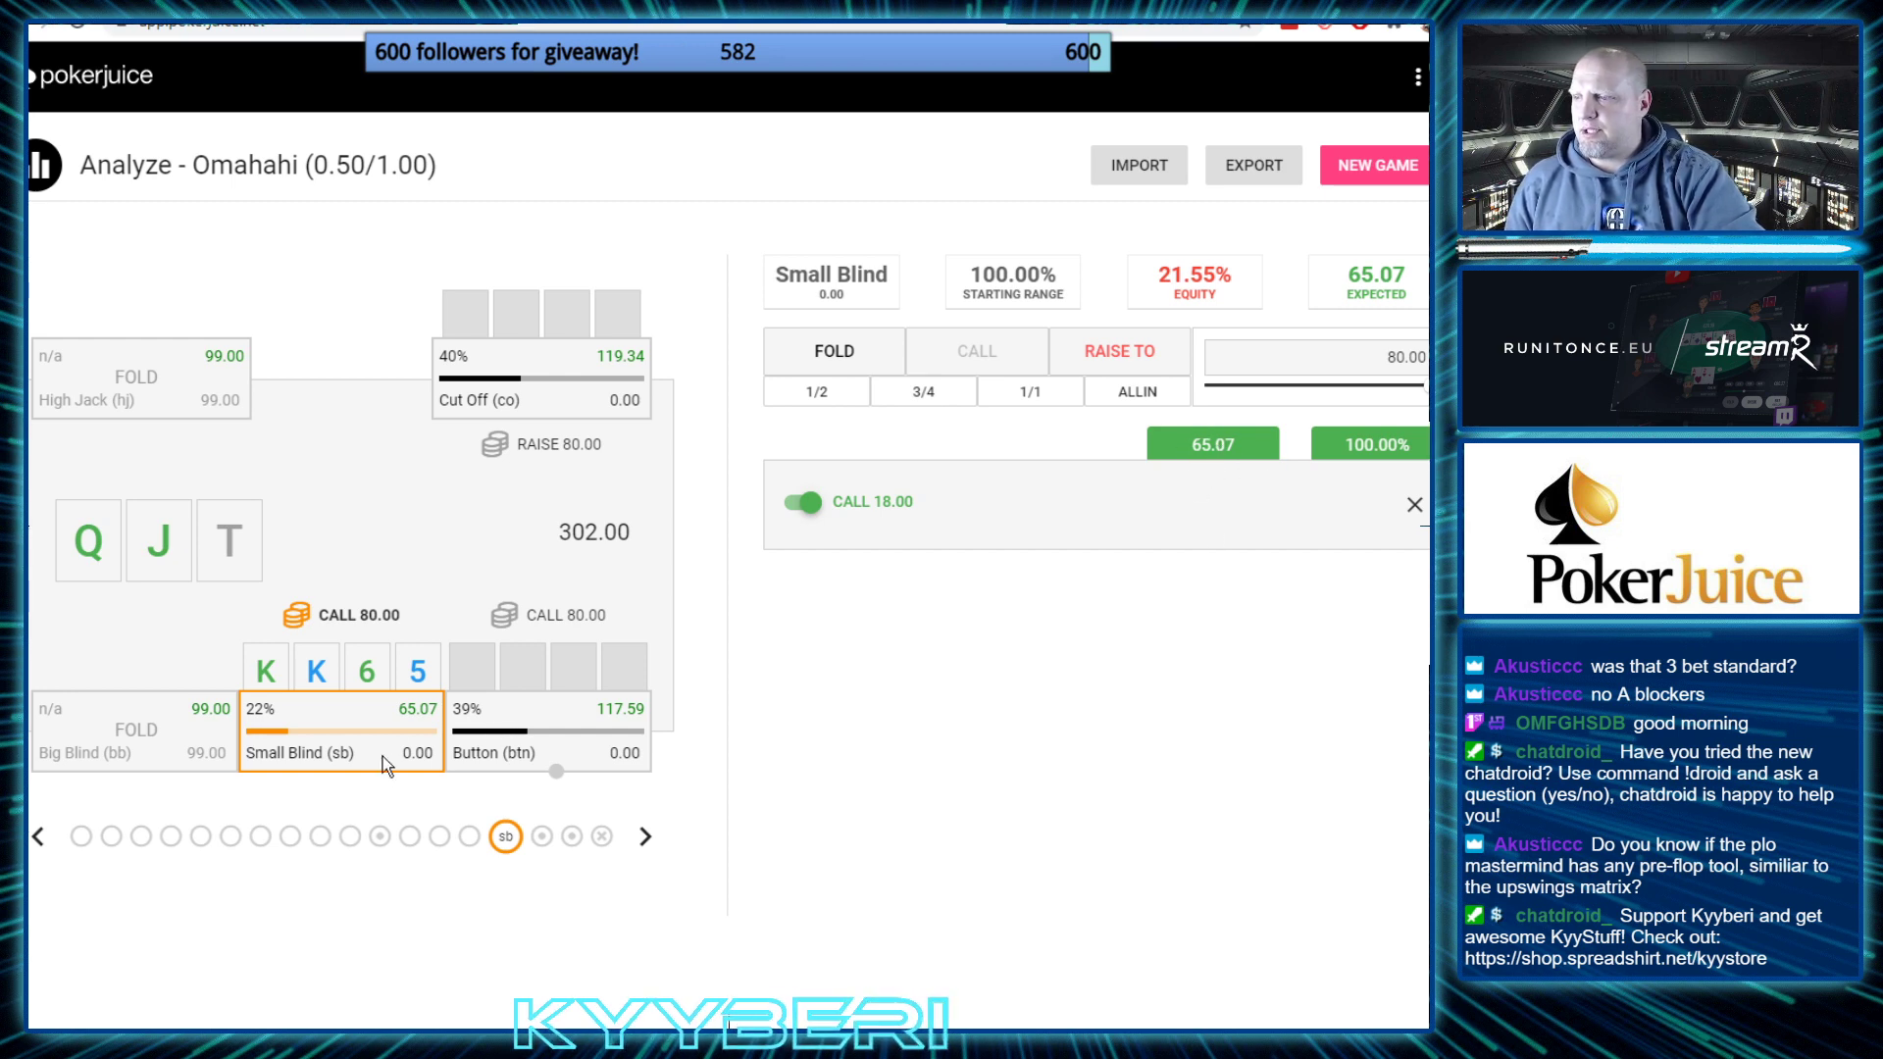
click(47, 836)
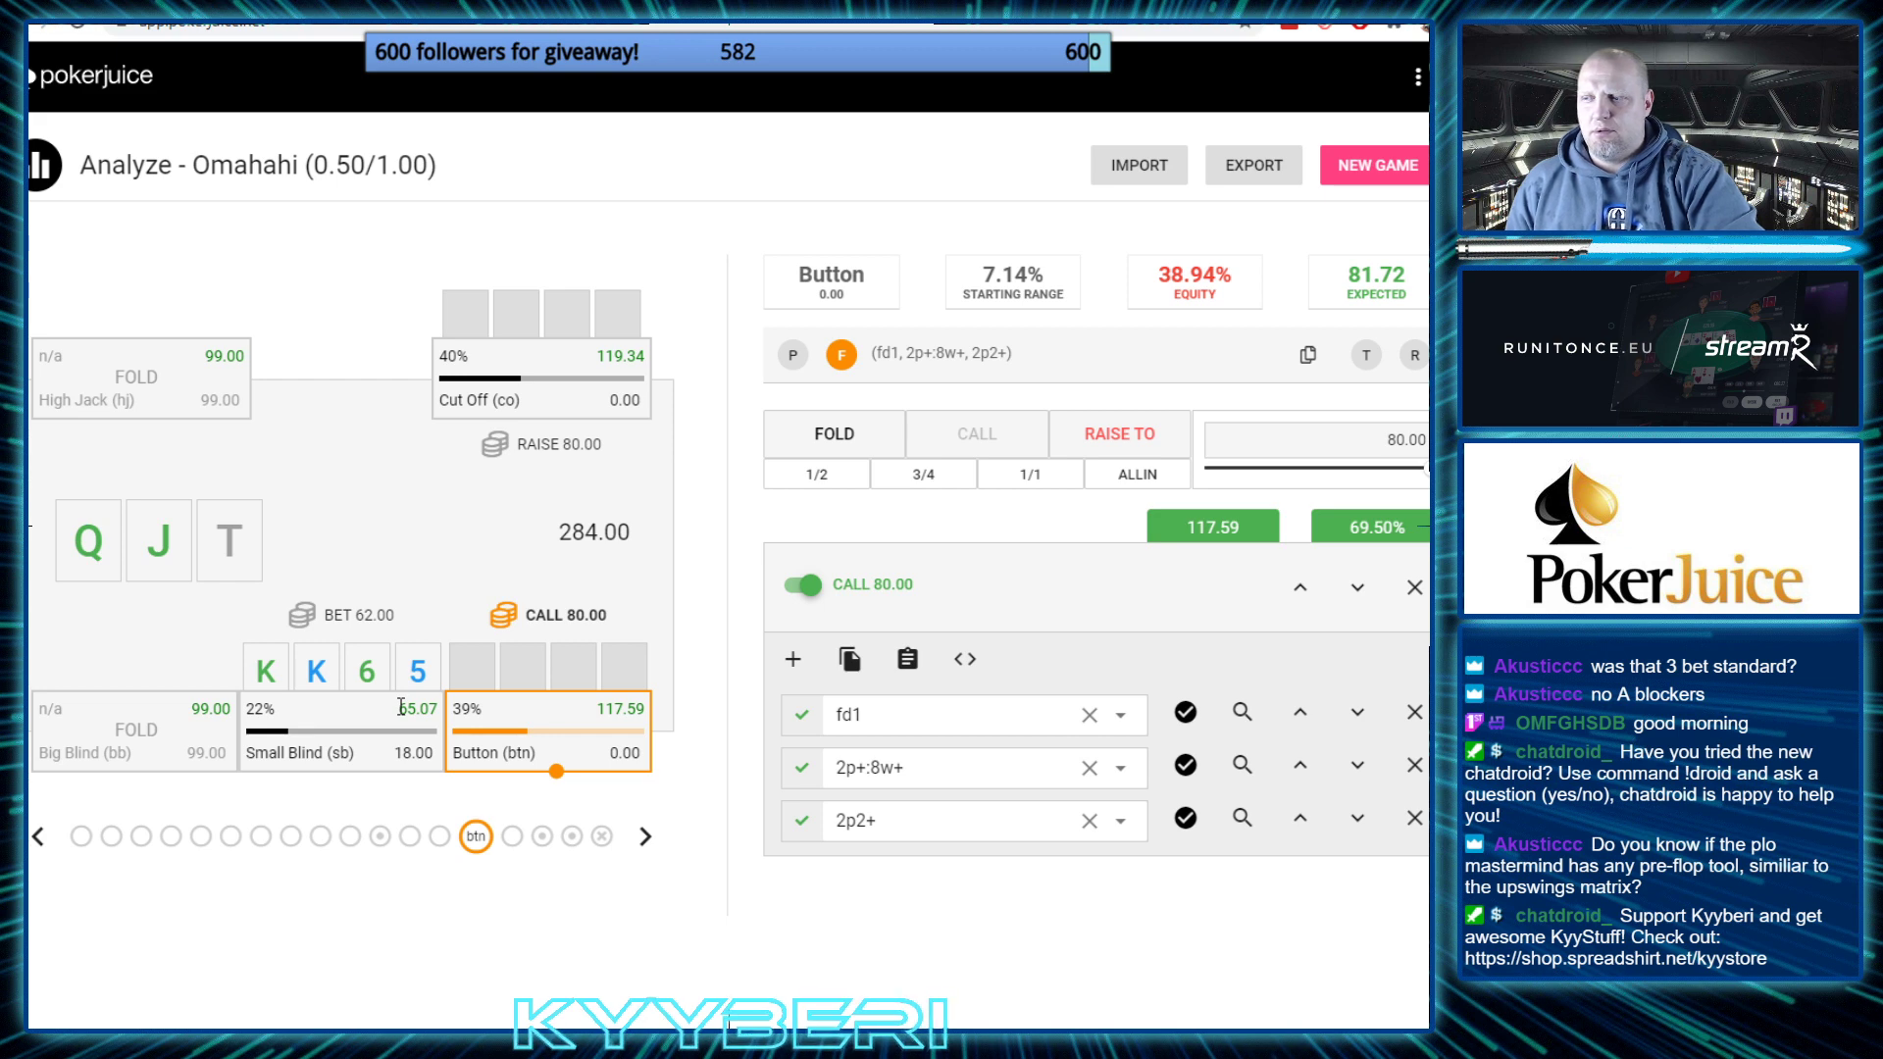
click(647, 849)
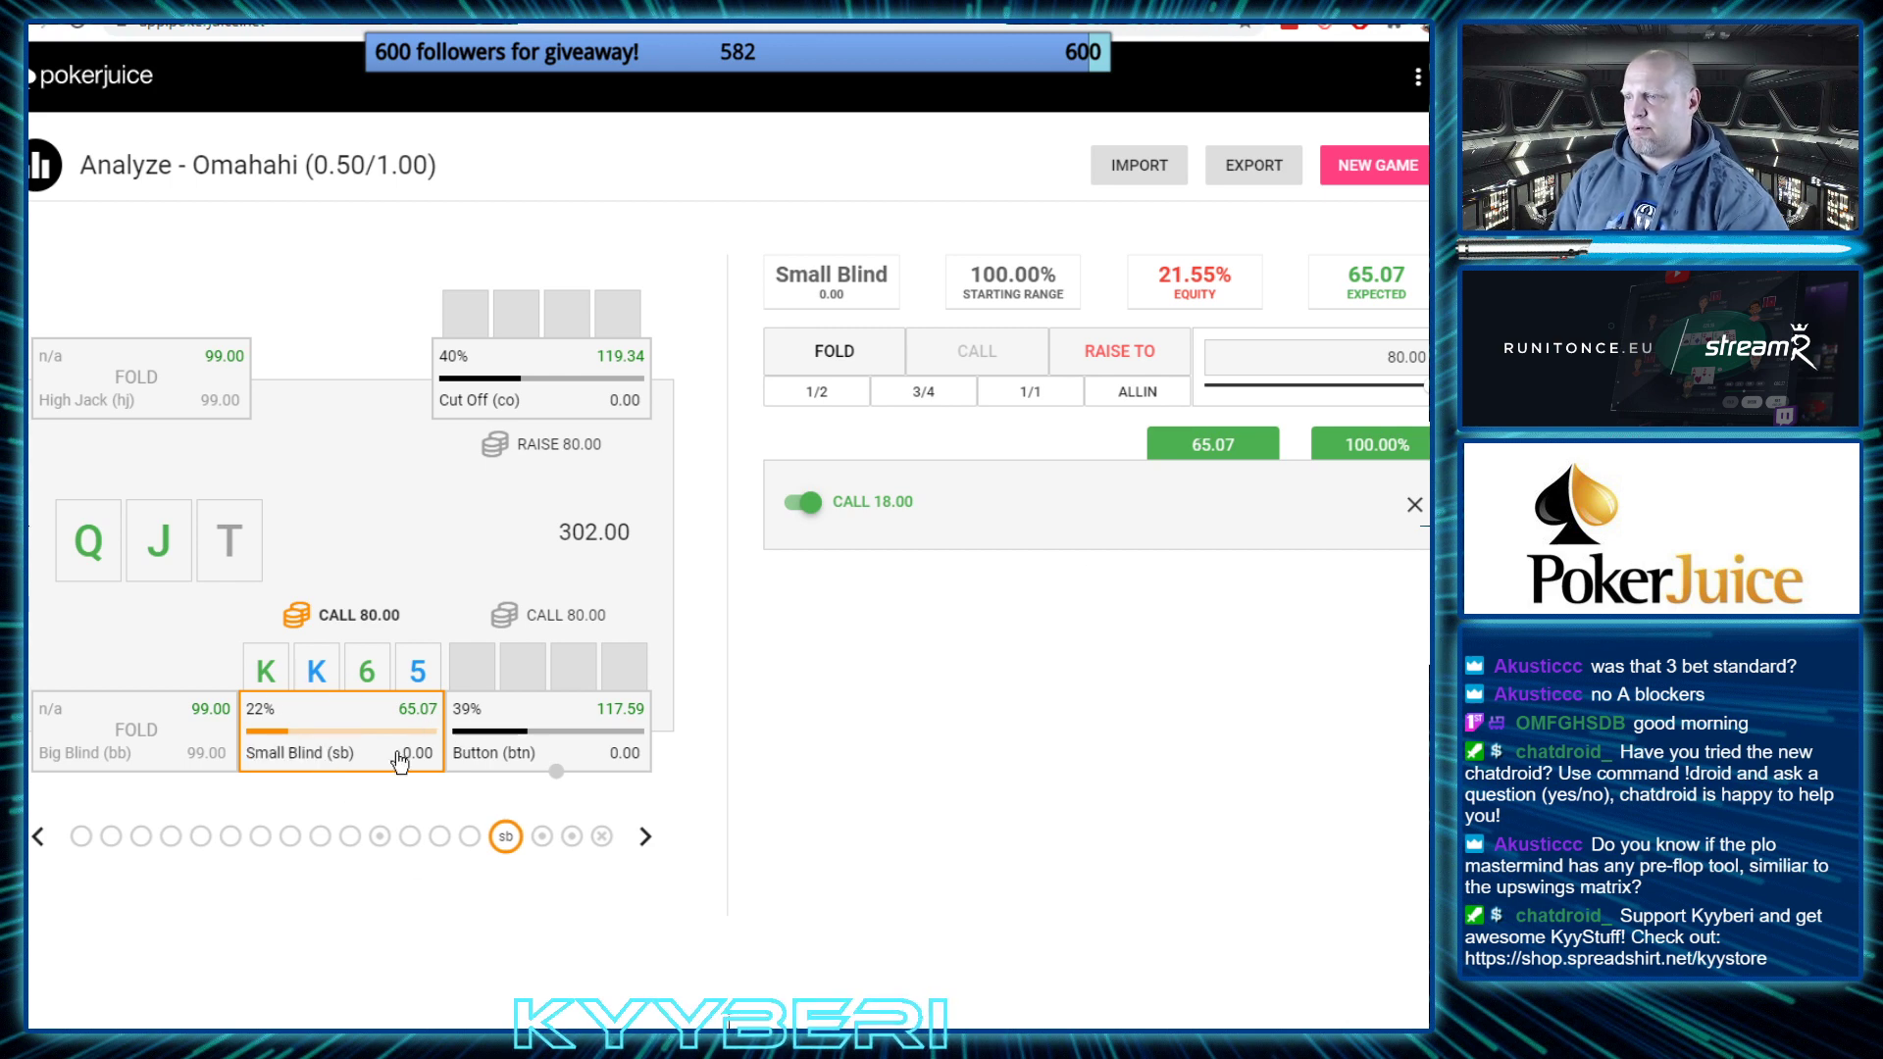
Review equities and expected values from the cut off's preflop call through the flop action to the small blind's final call
click(36, 835)
click(37, 836)
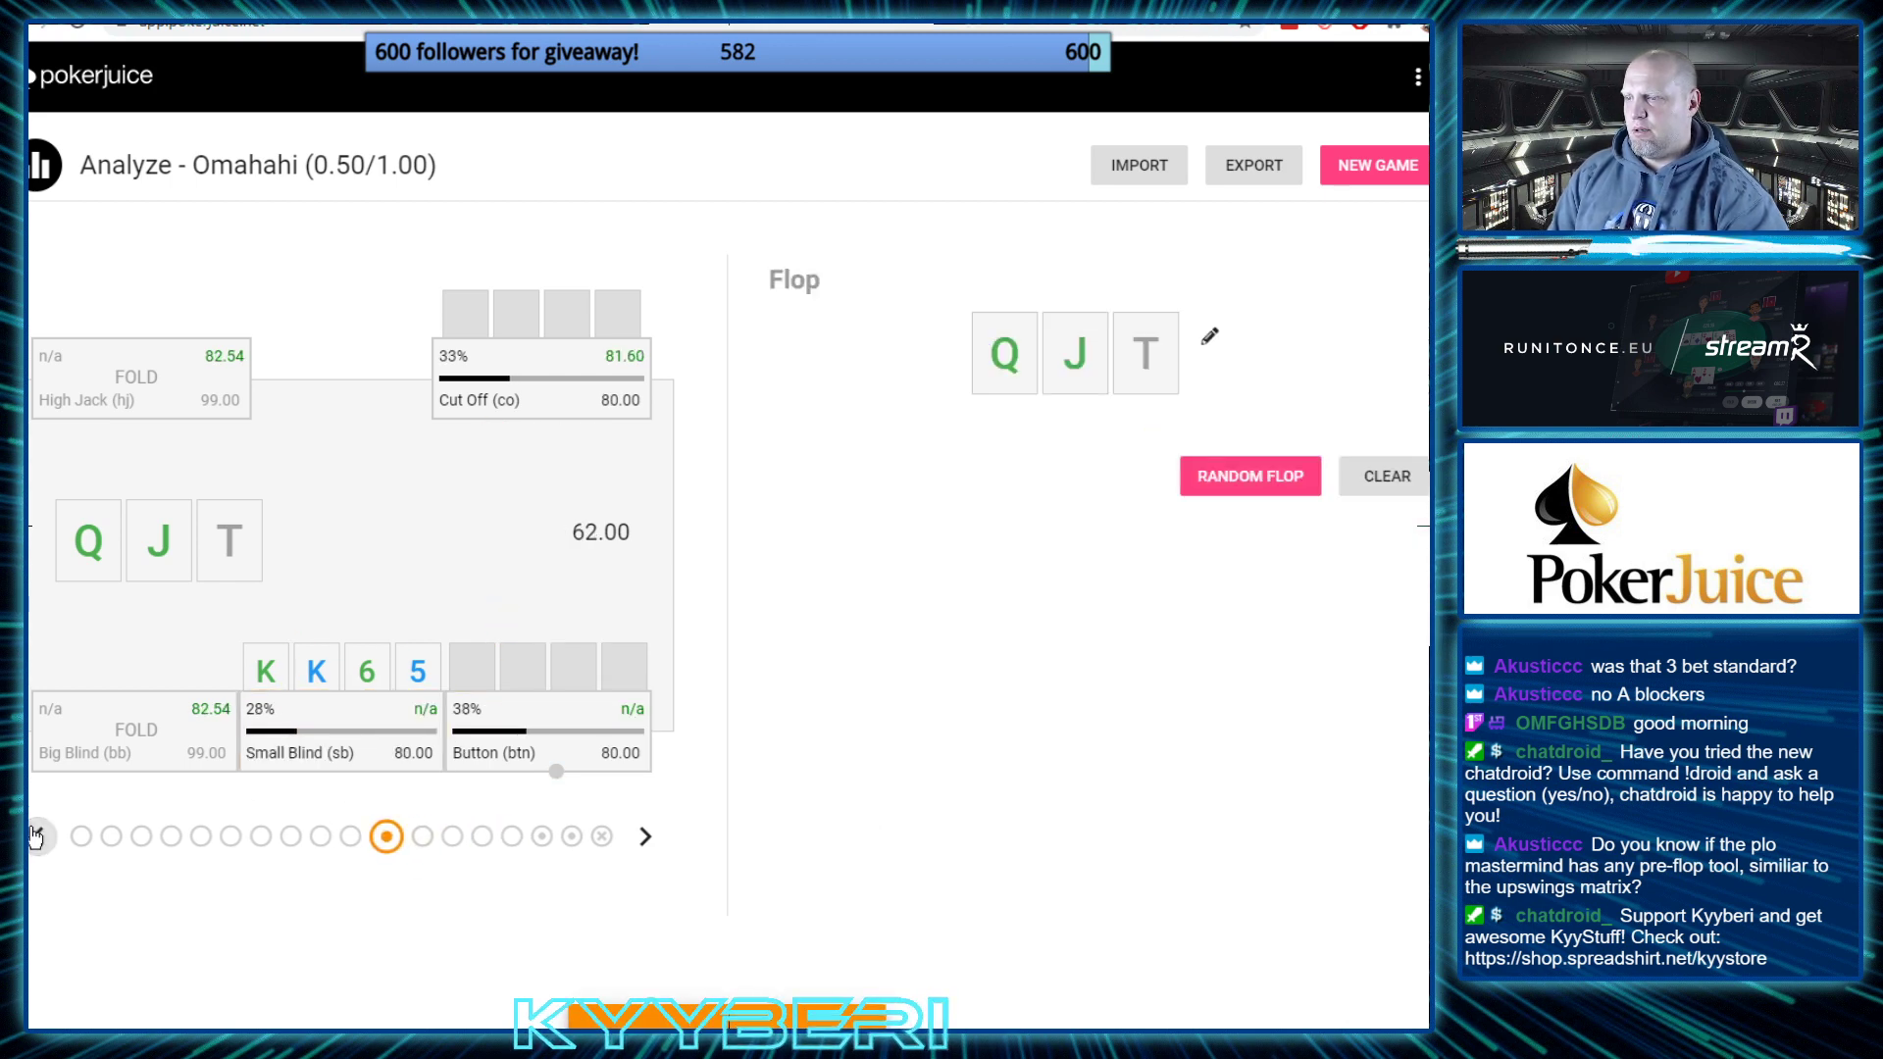
click(37, 836)
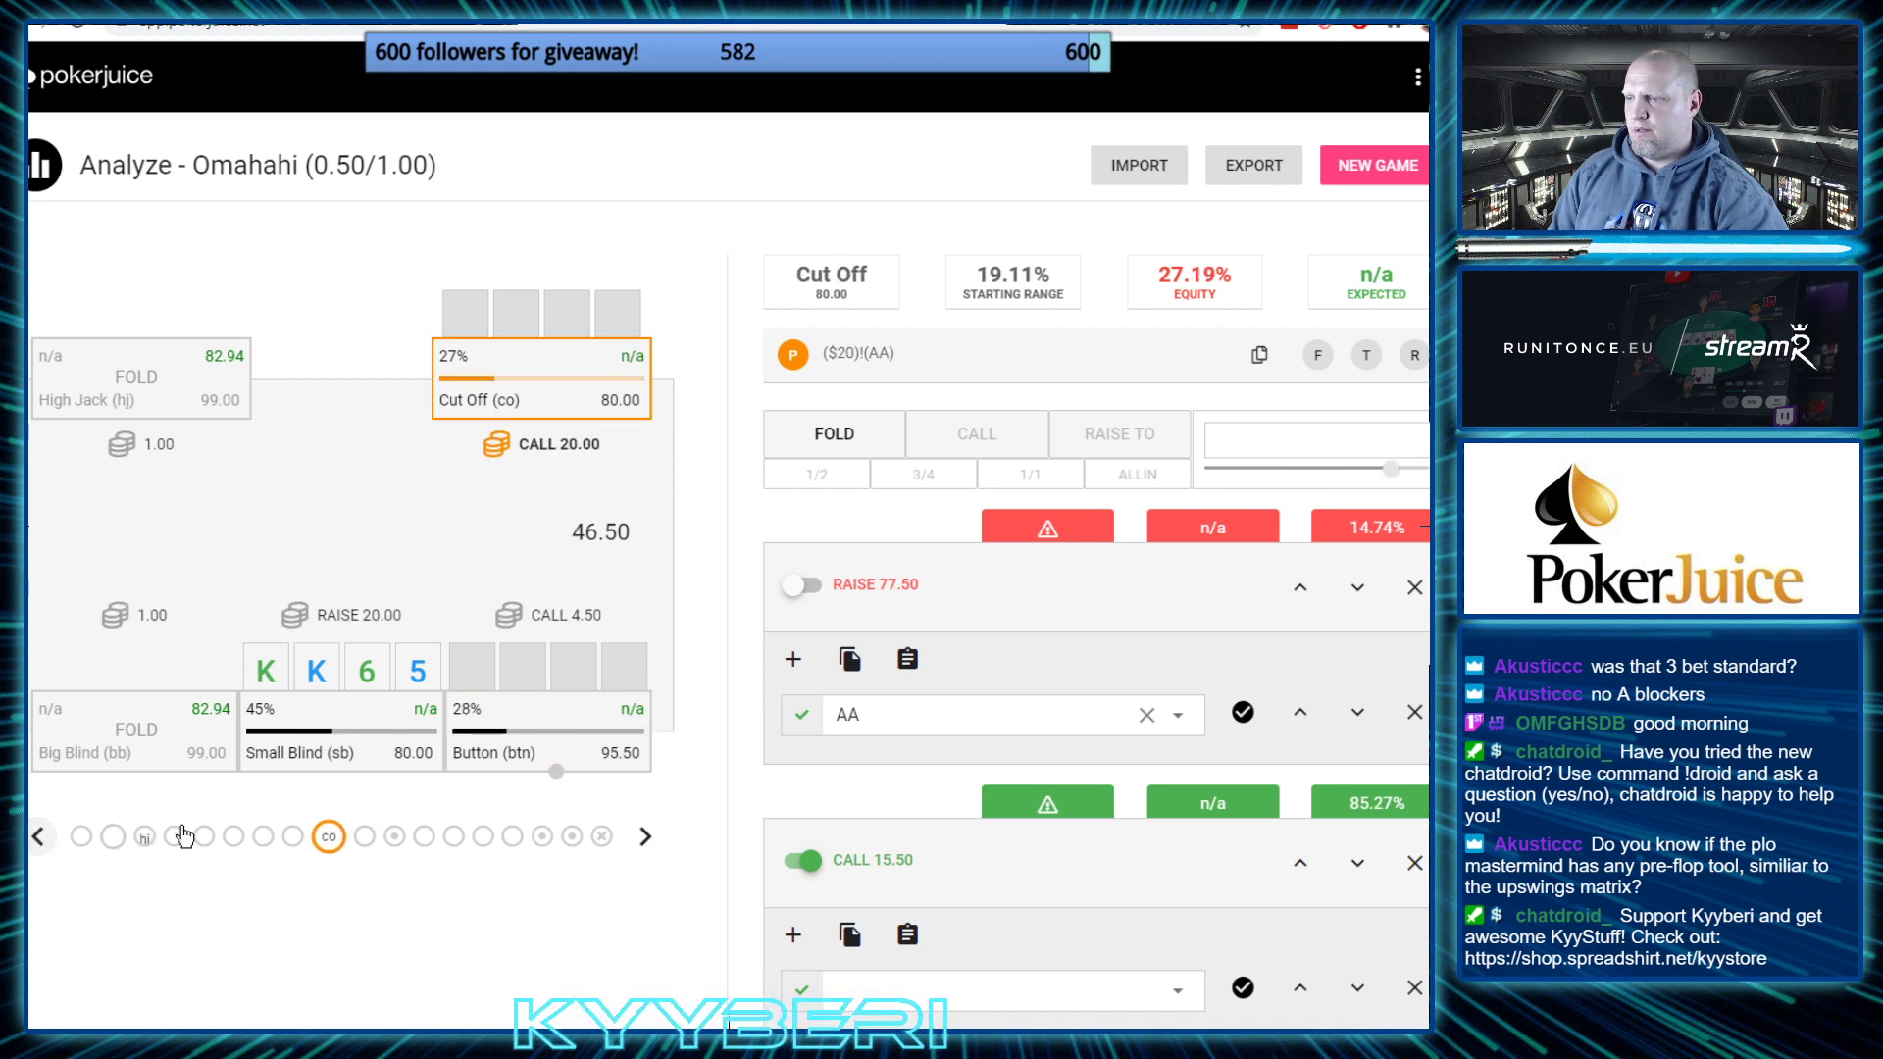
click(645, 836)
click(647, 839)
click(647, 839)
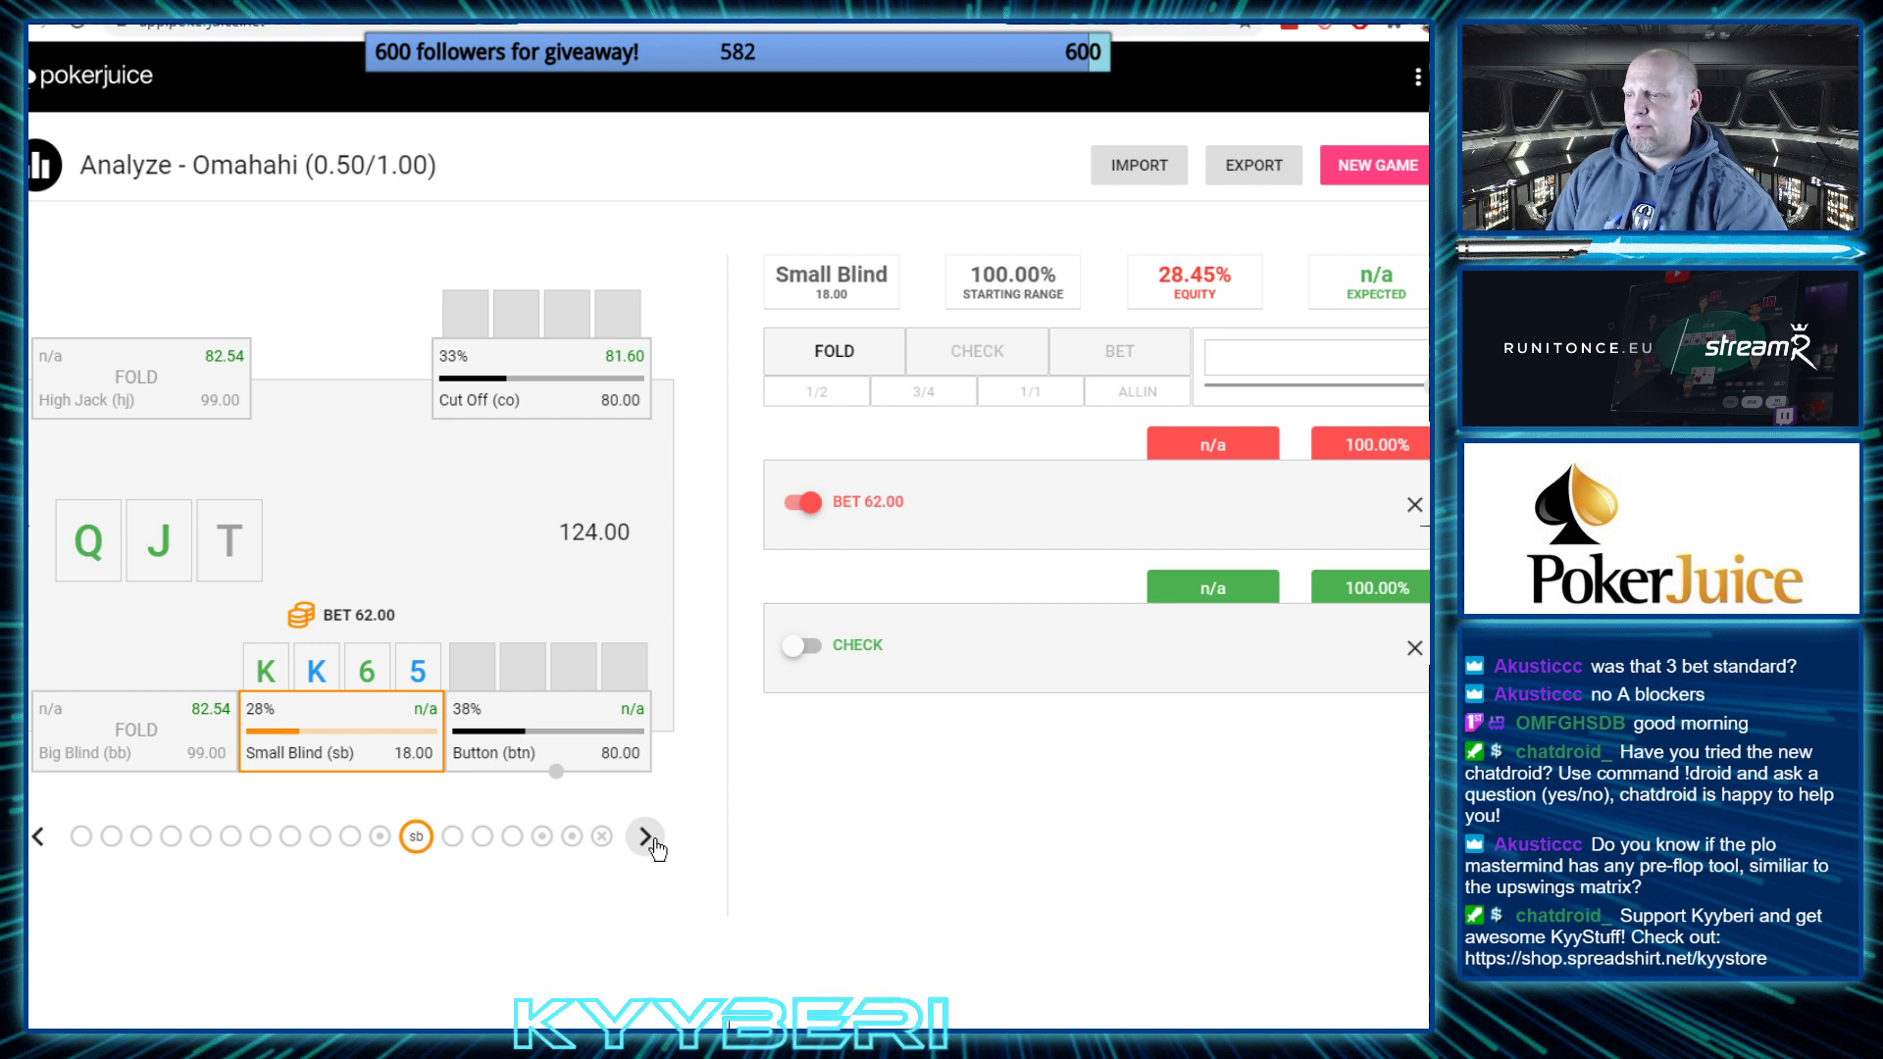
click(644, 837)
click(645, 837)
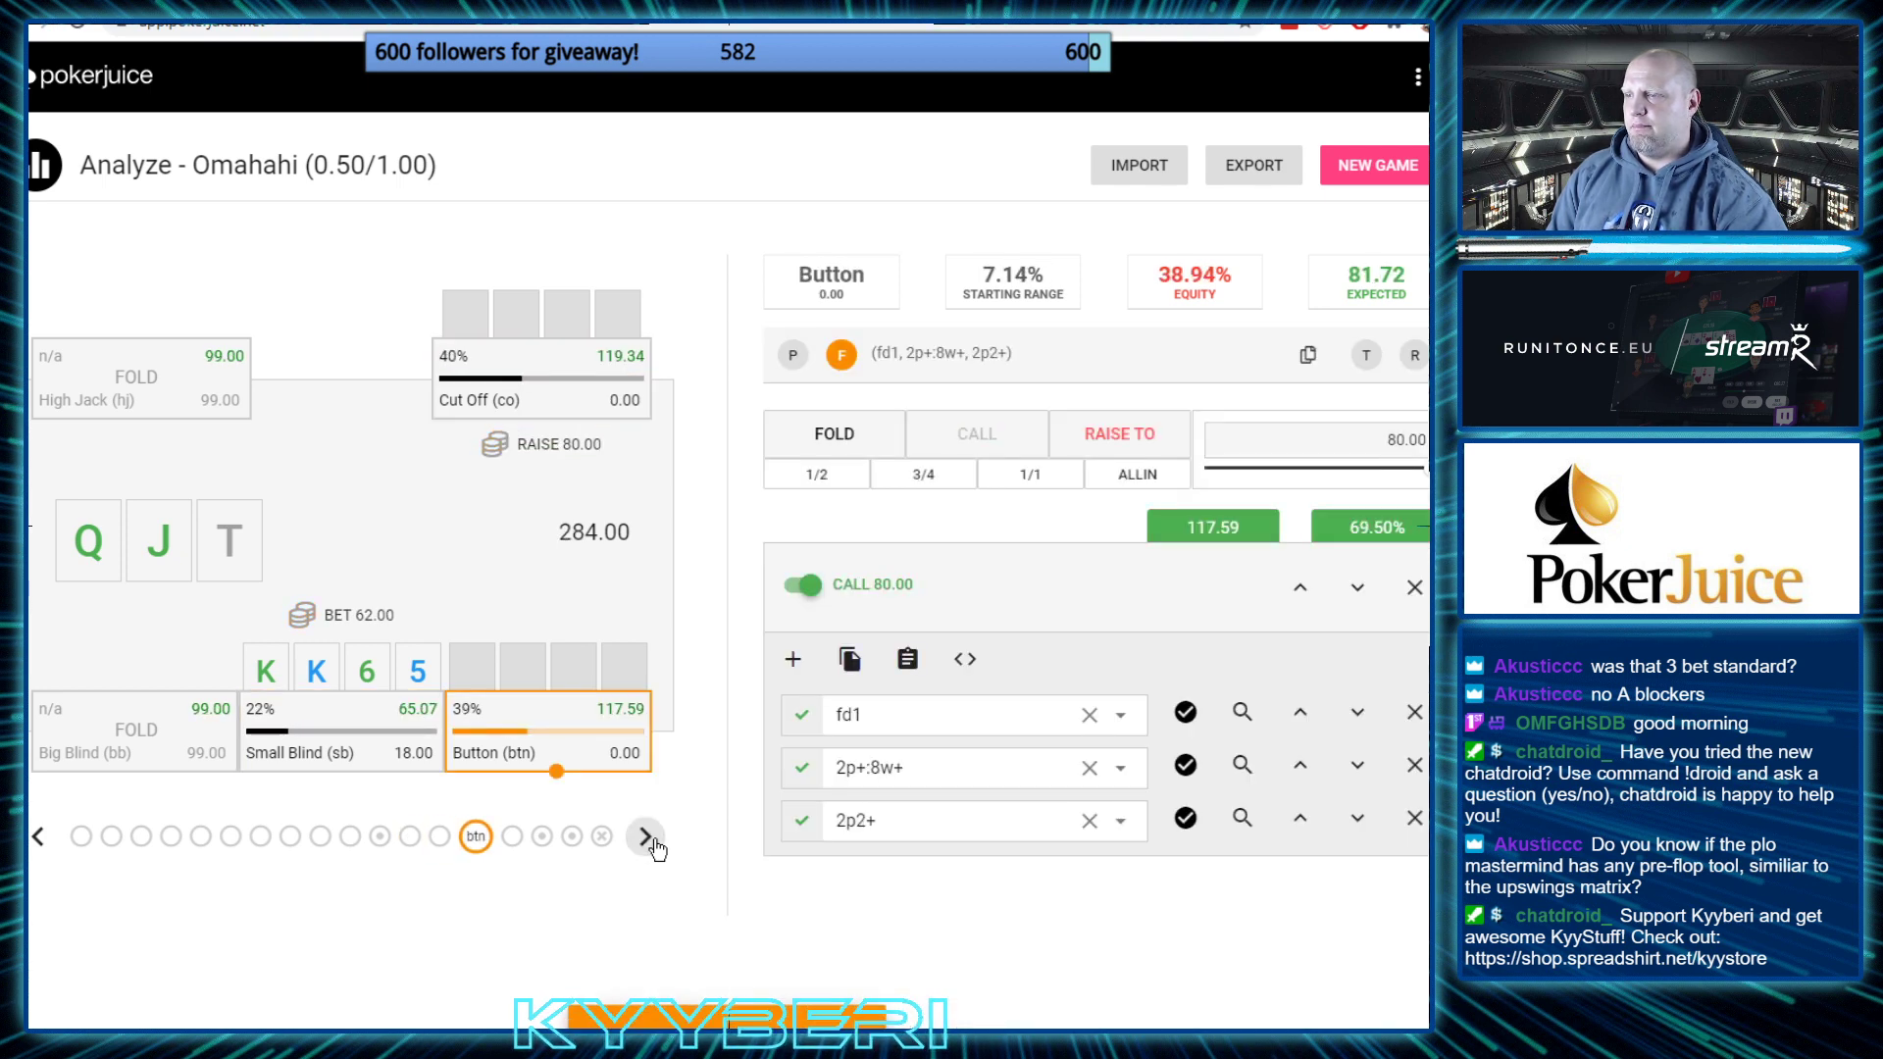
click(645, 837)
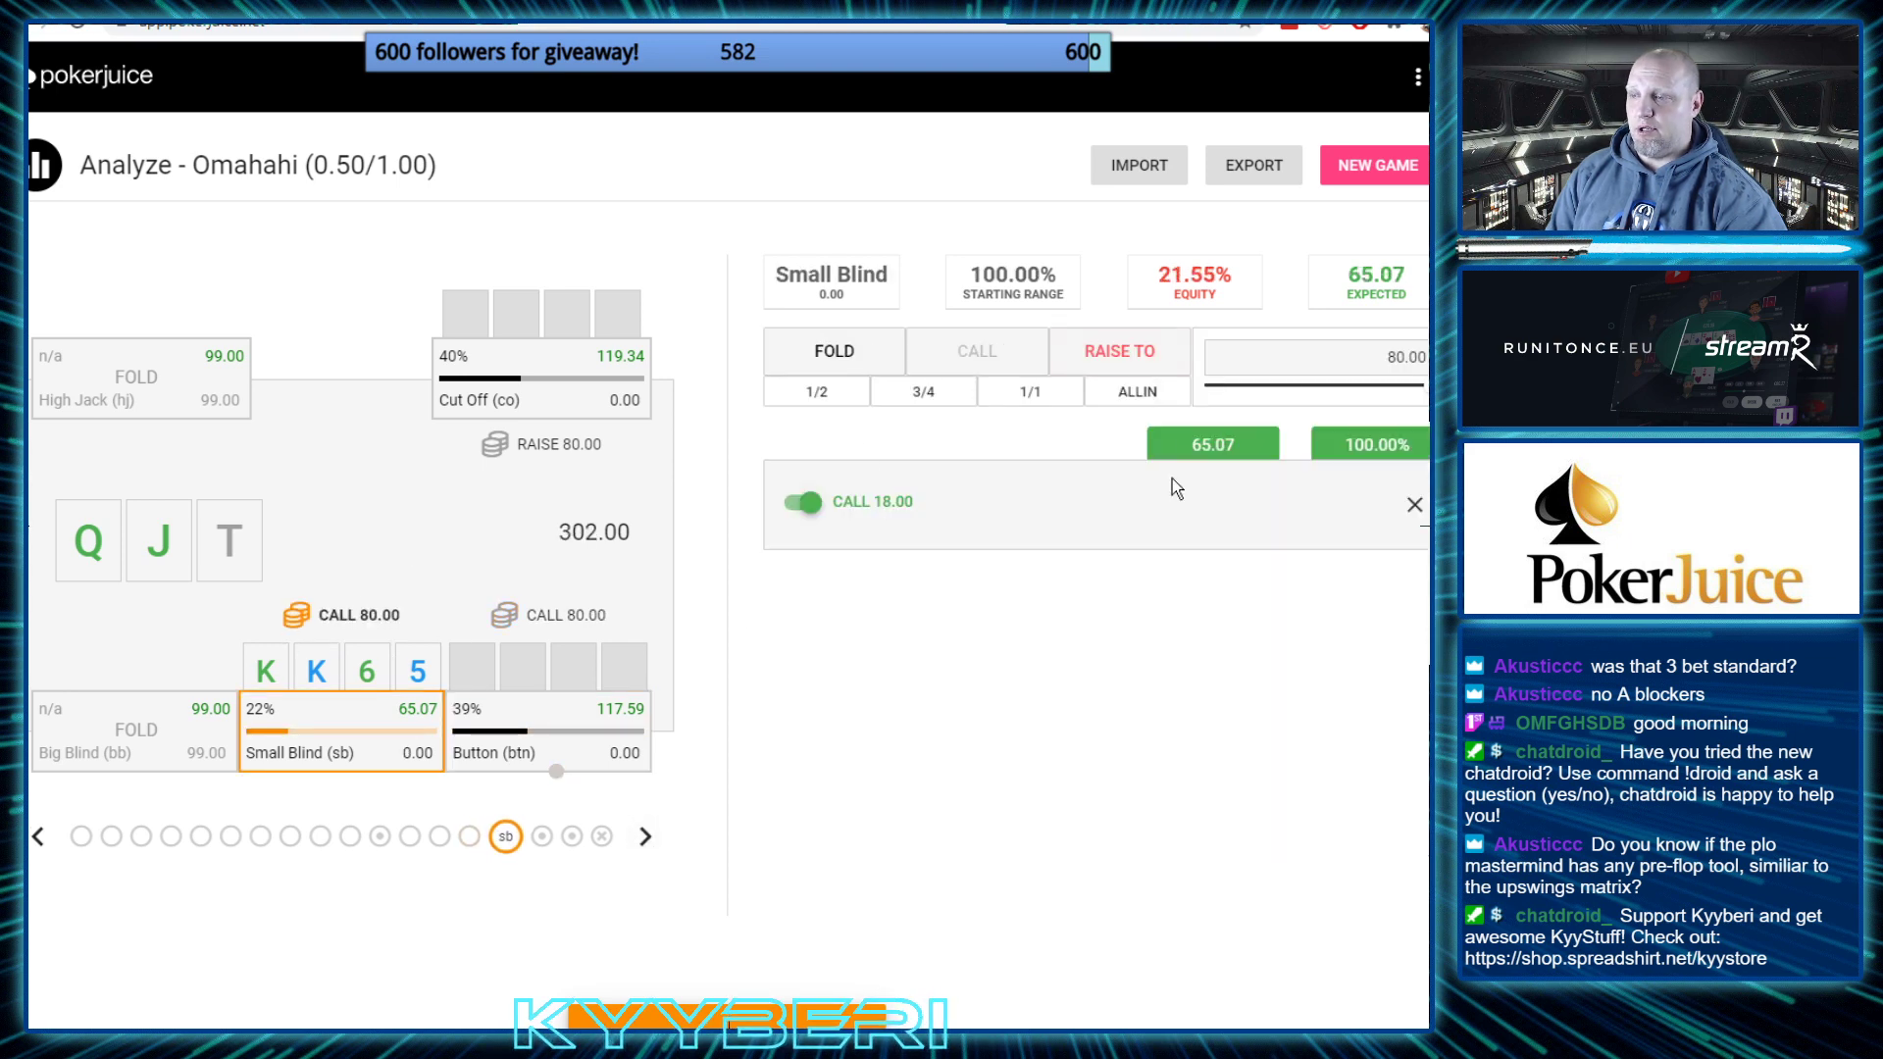
Go back through the flop action to the board and compare the small blind's 62.00 bet with its final call
click(37, 837)
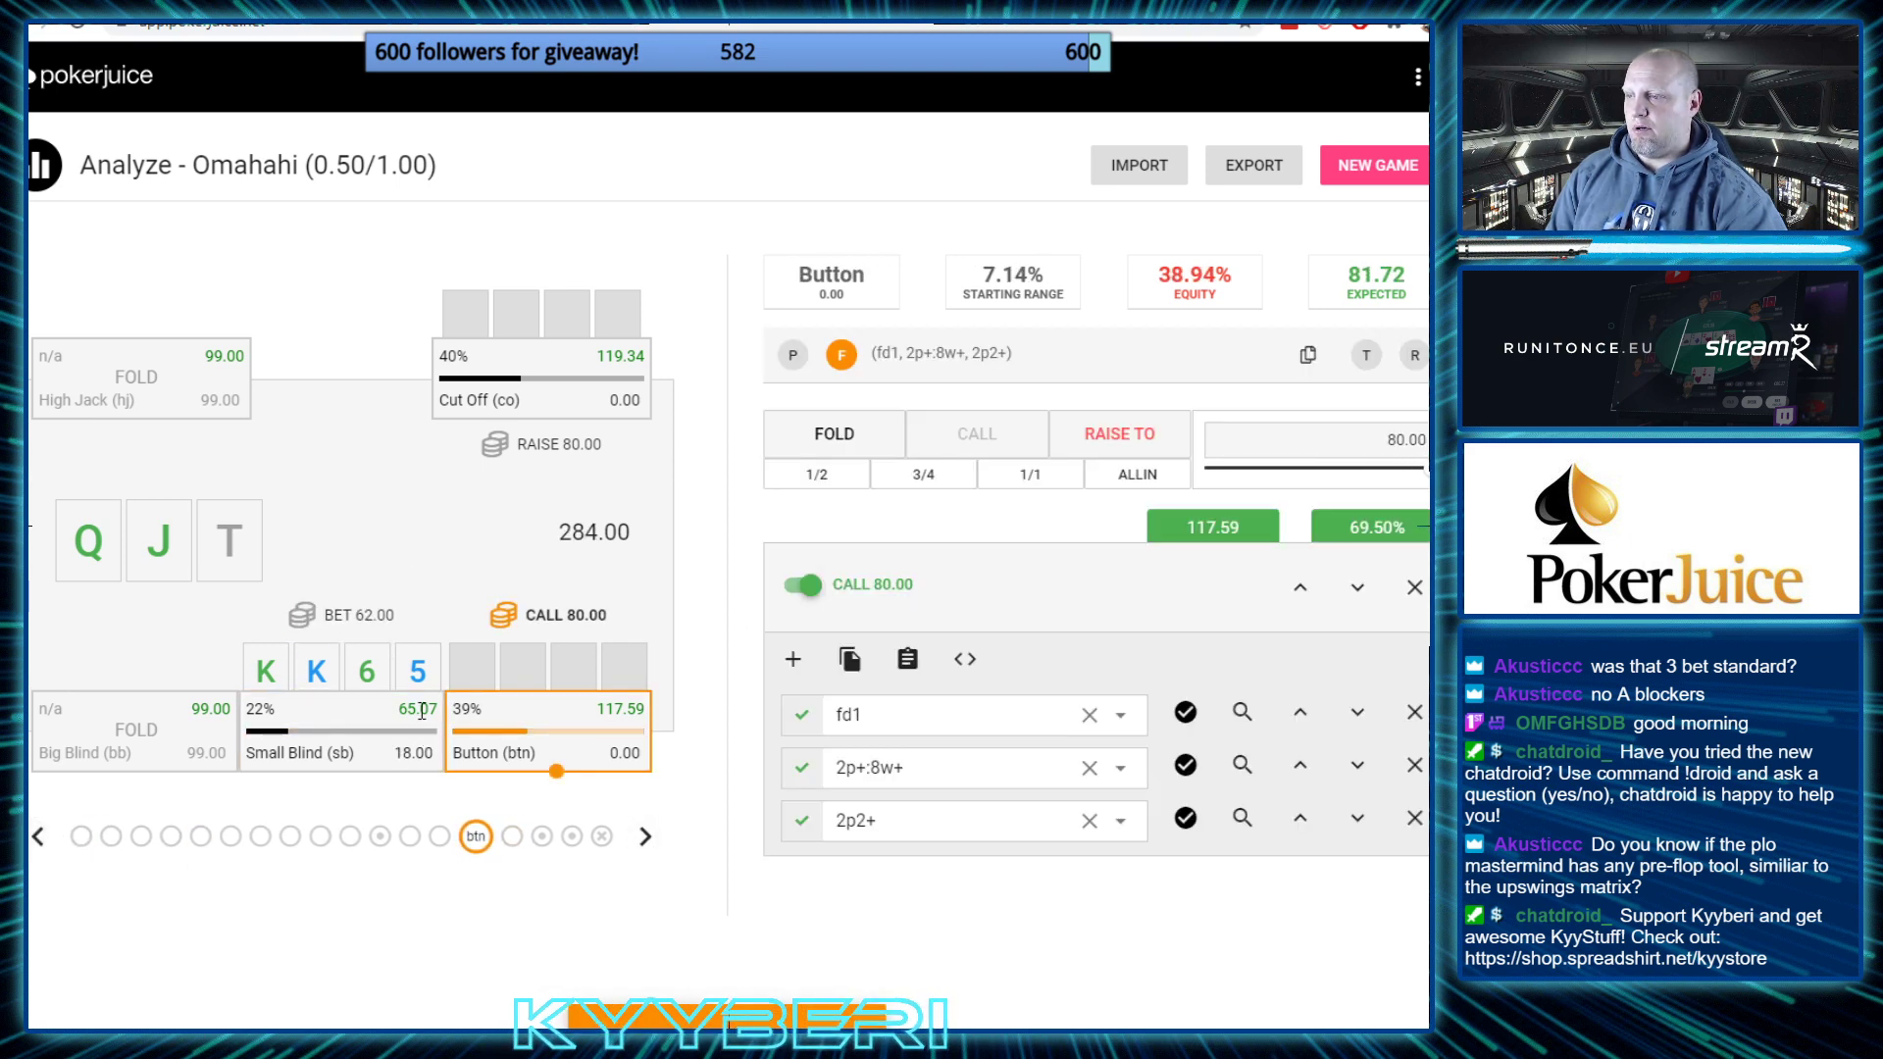
click(37, 837)
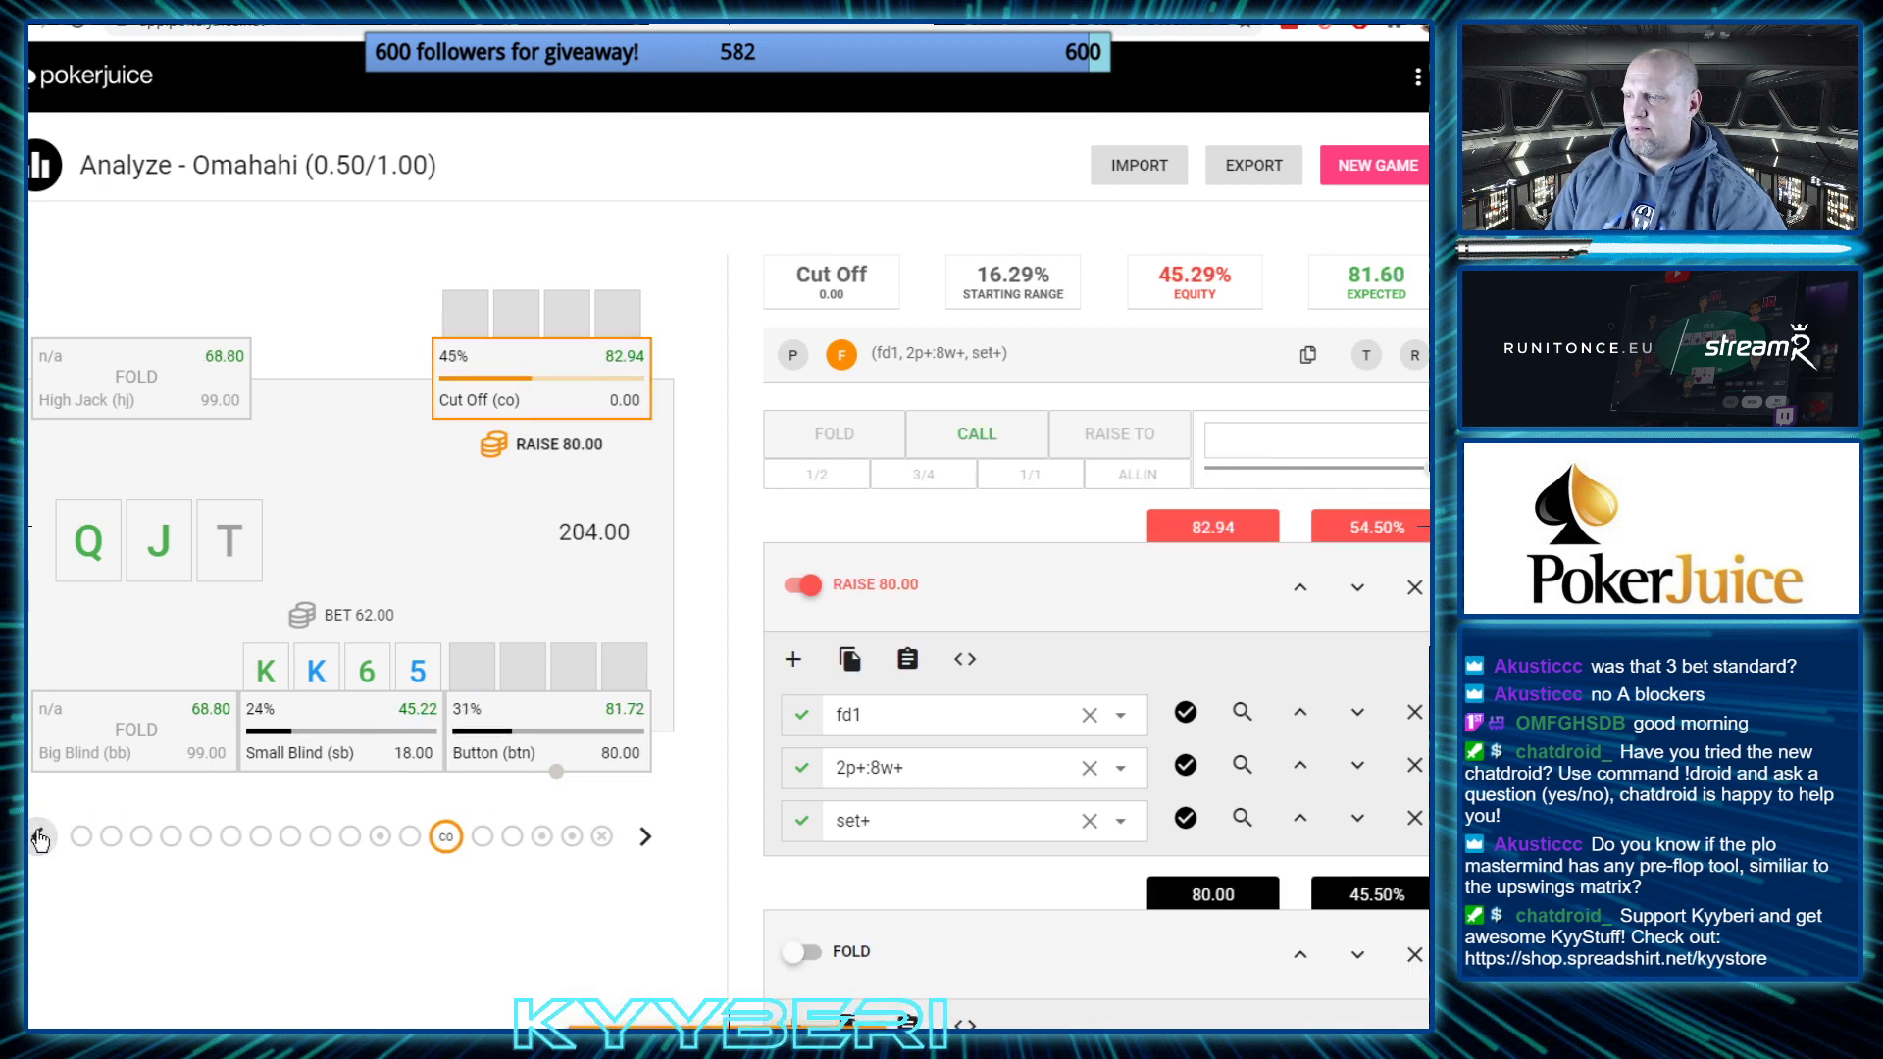
click(37, 837)
click(38, 837)
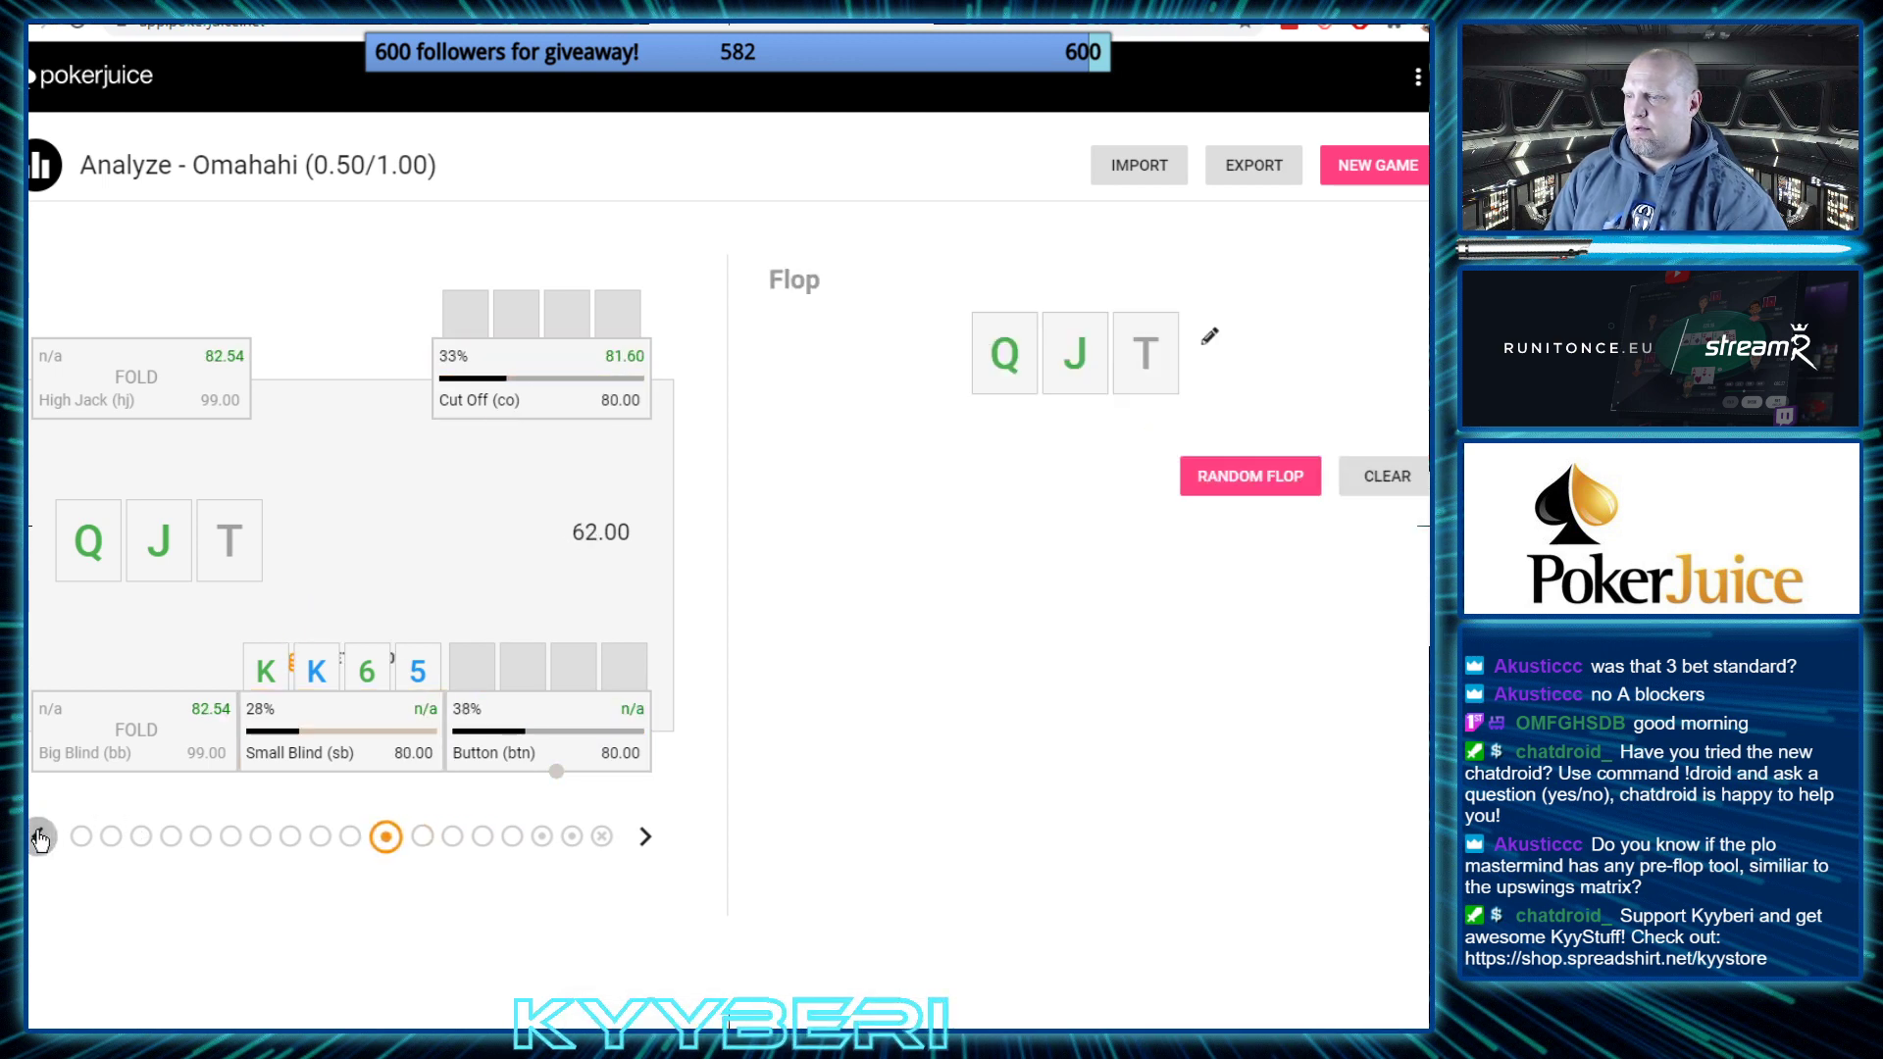
click(644, 837)
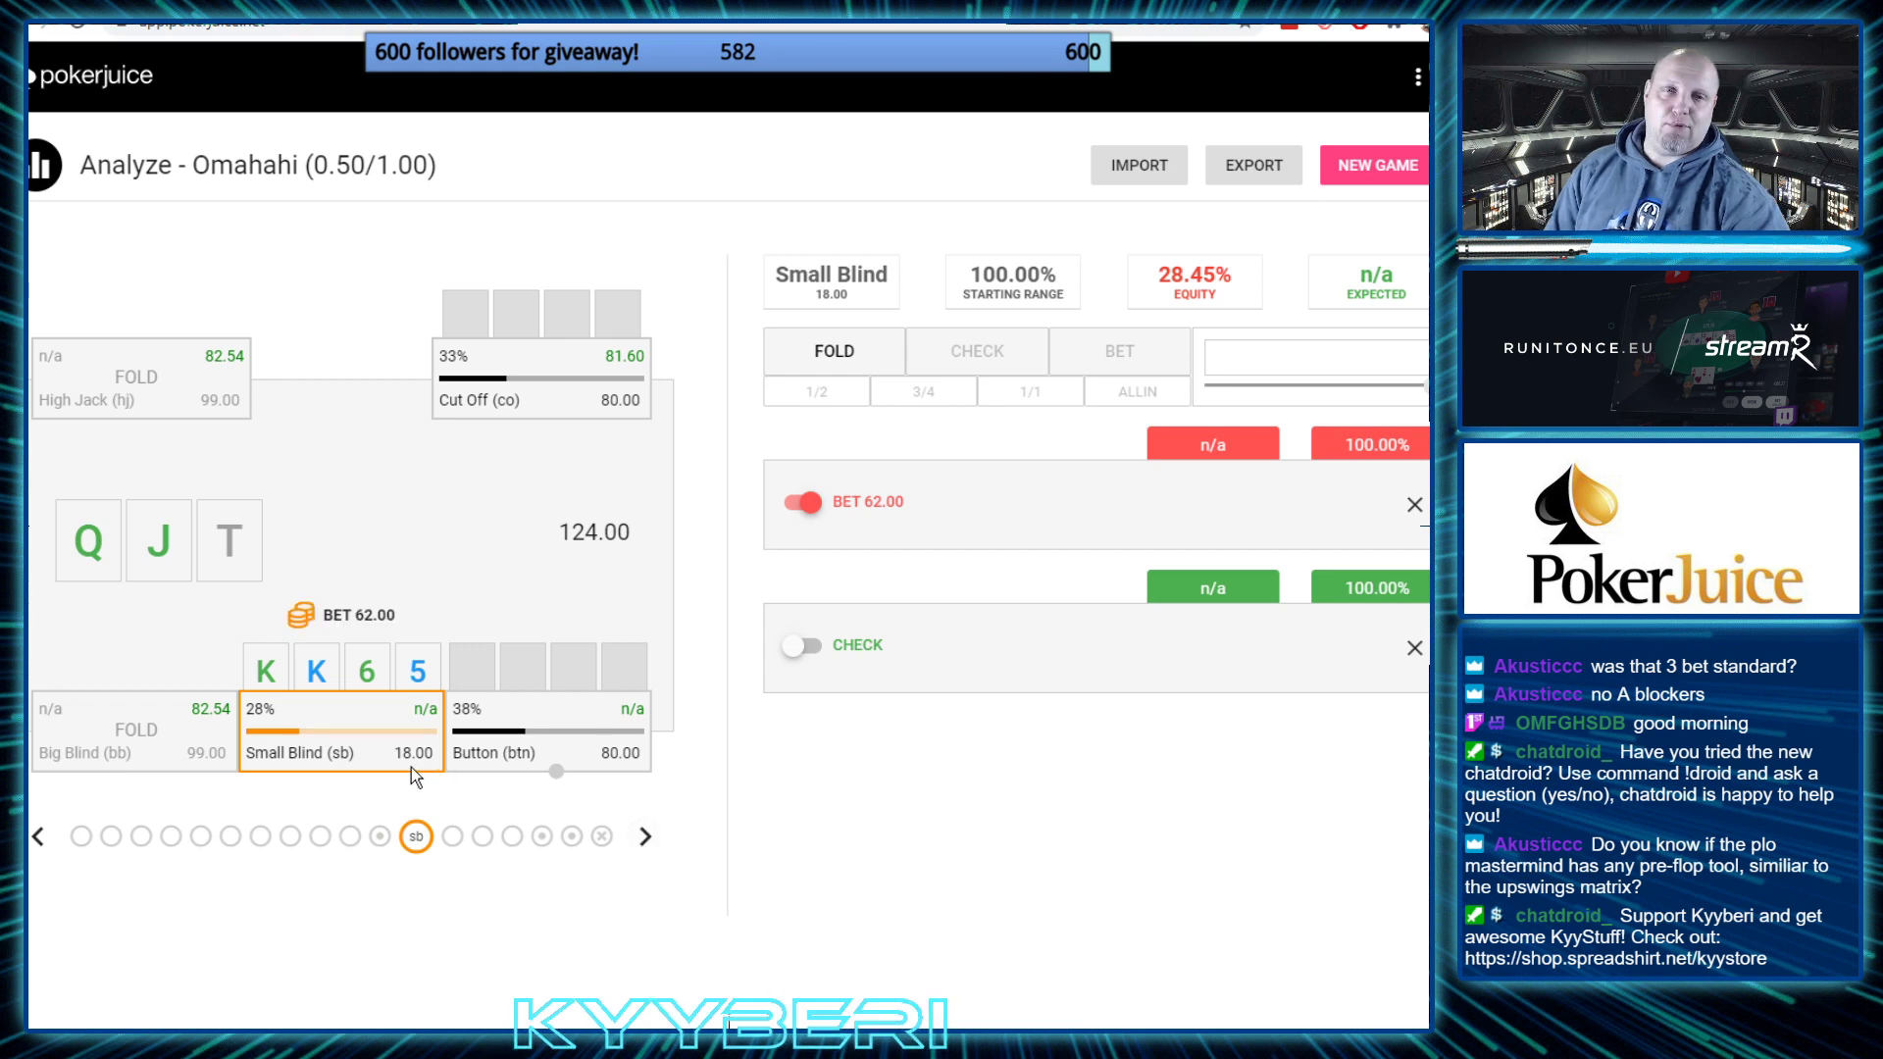
click(639, 841)
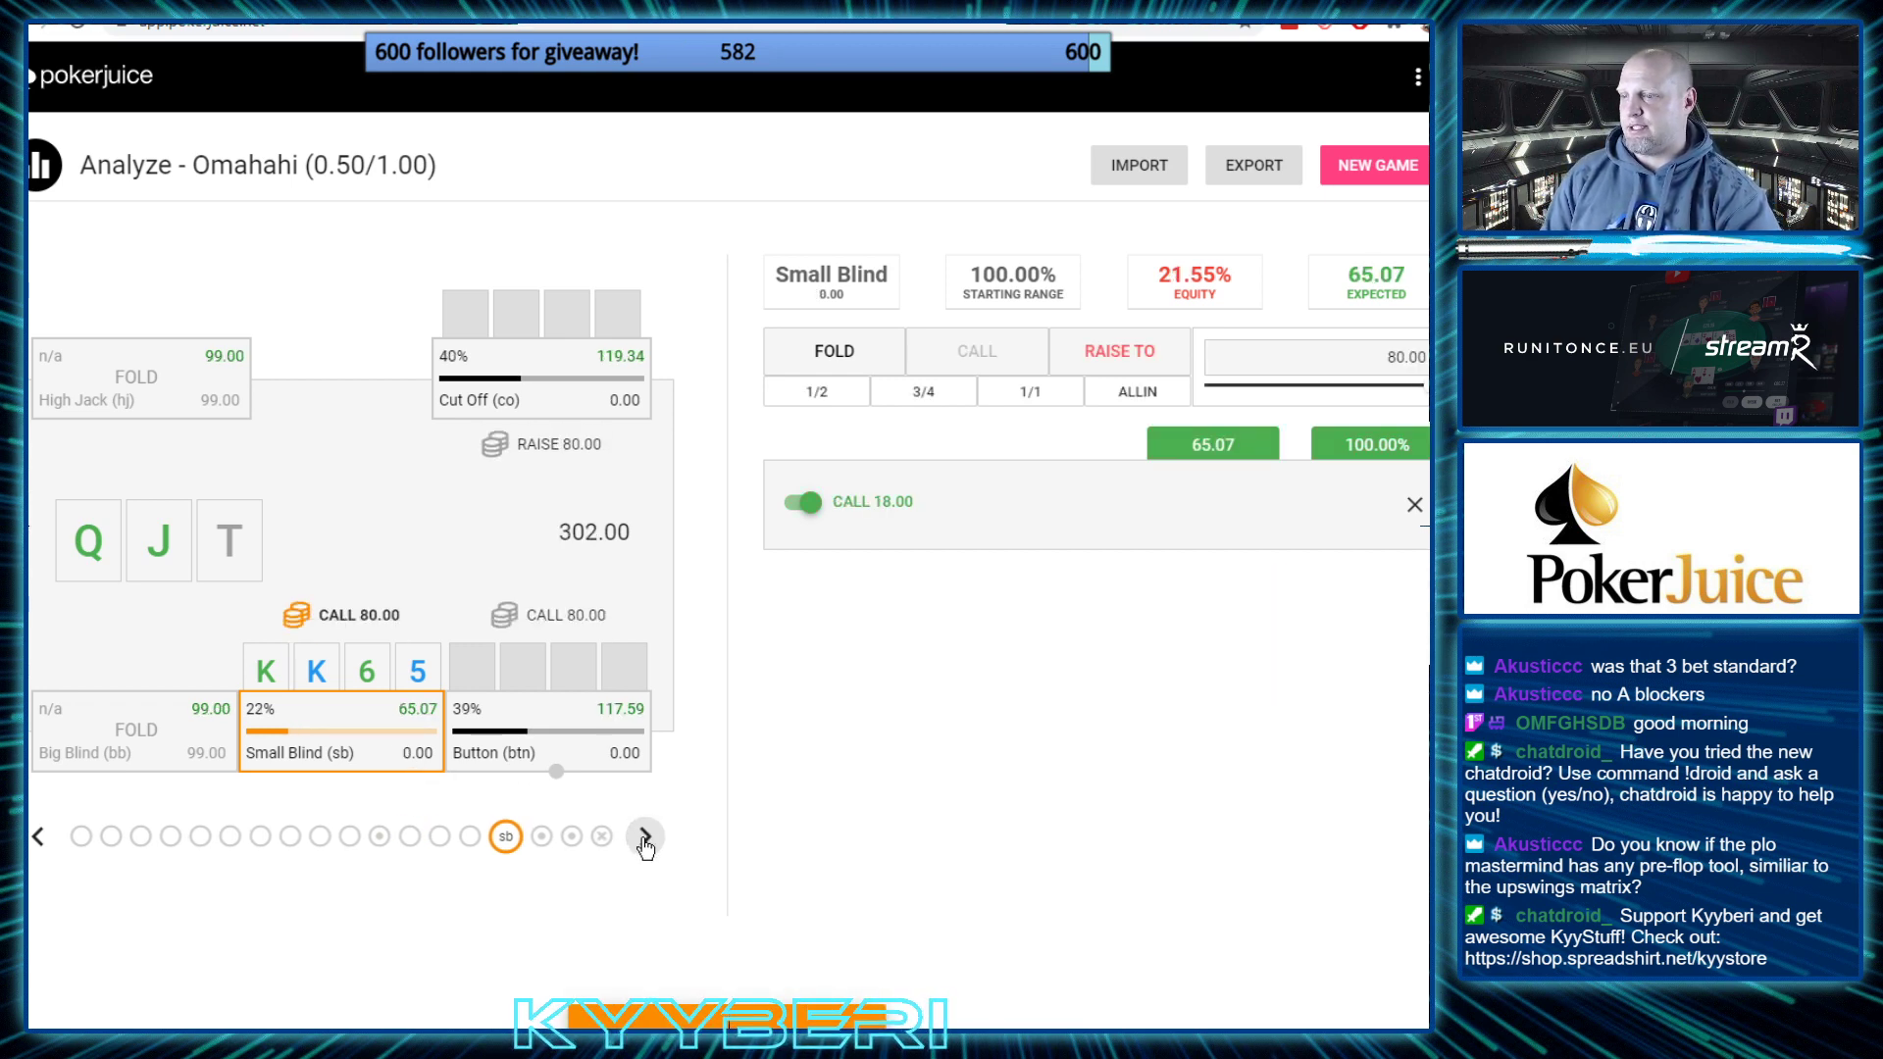
Go back to the cut off's flop decision and switch its active action from the 80.00 raise to the fold
click(38, 840)
click(38, 840)
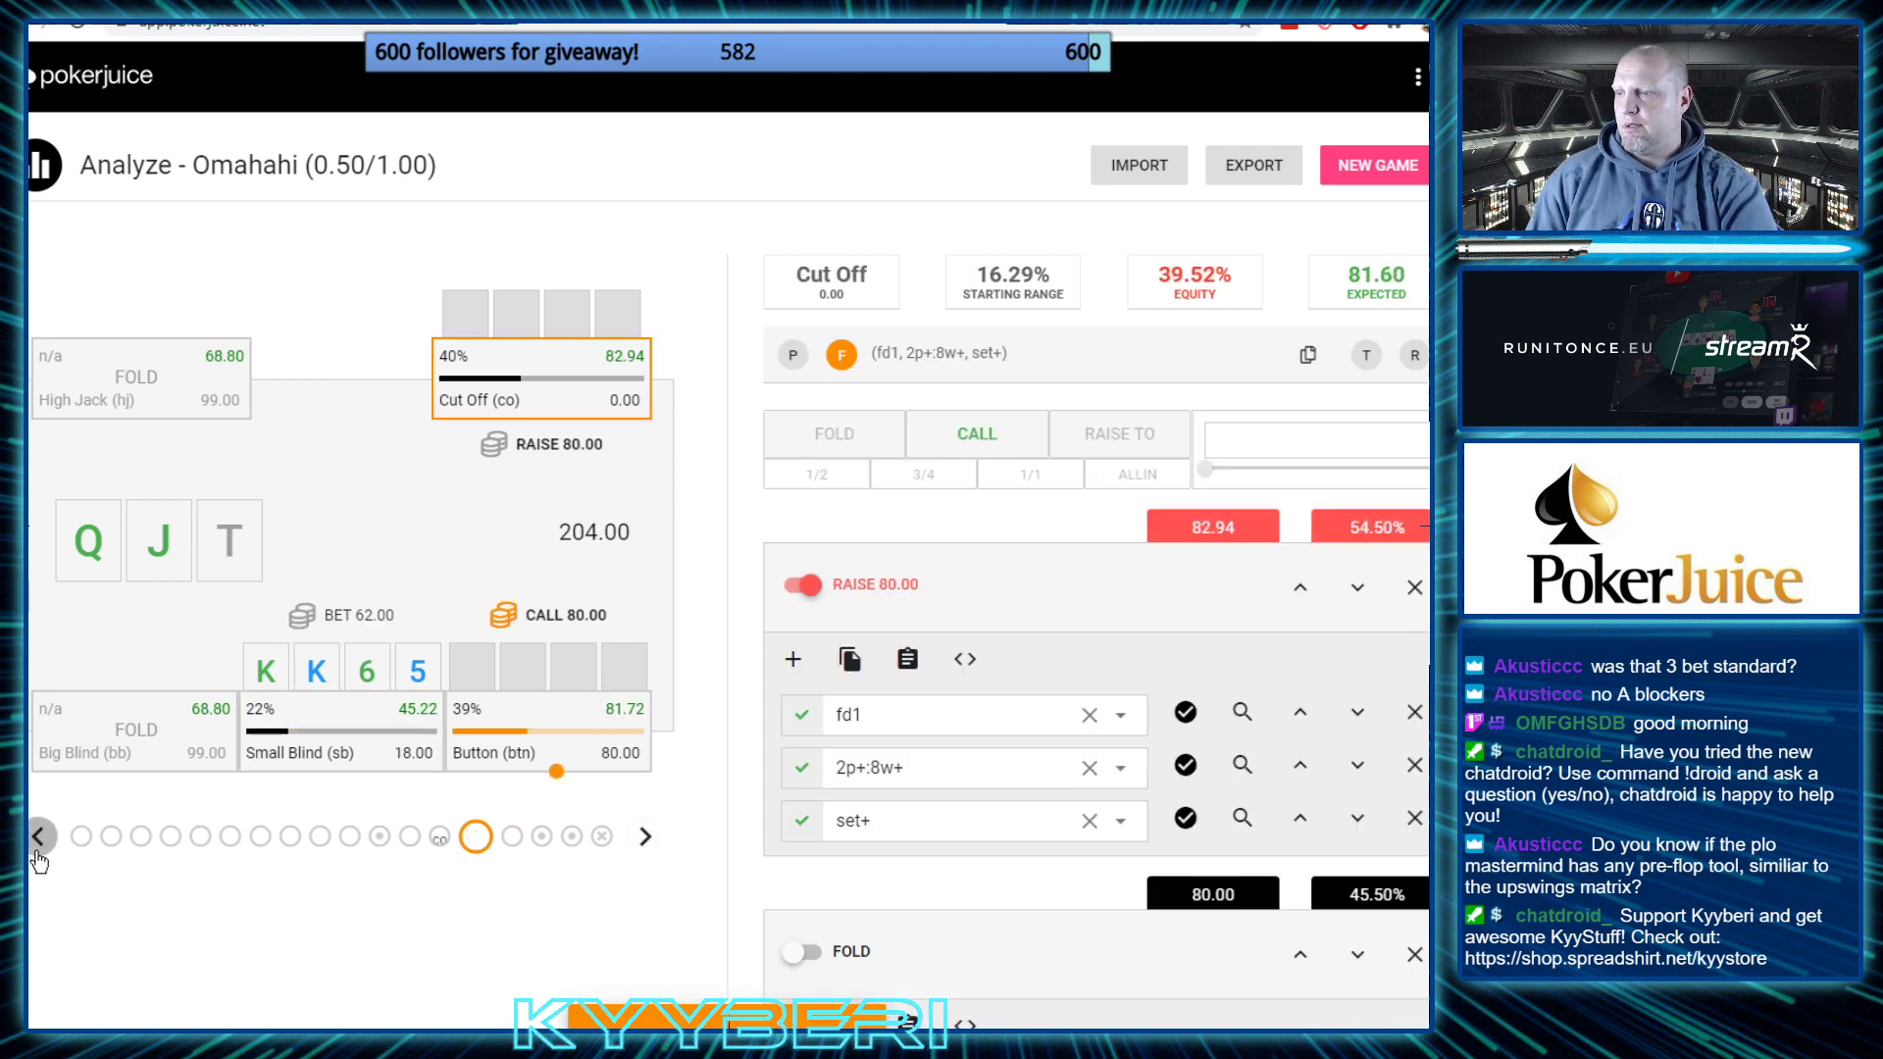
scroll(944, 628, down, 1)
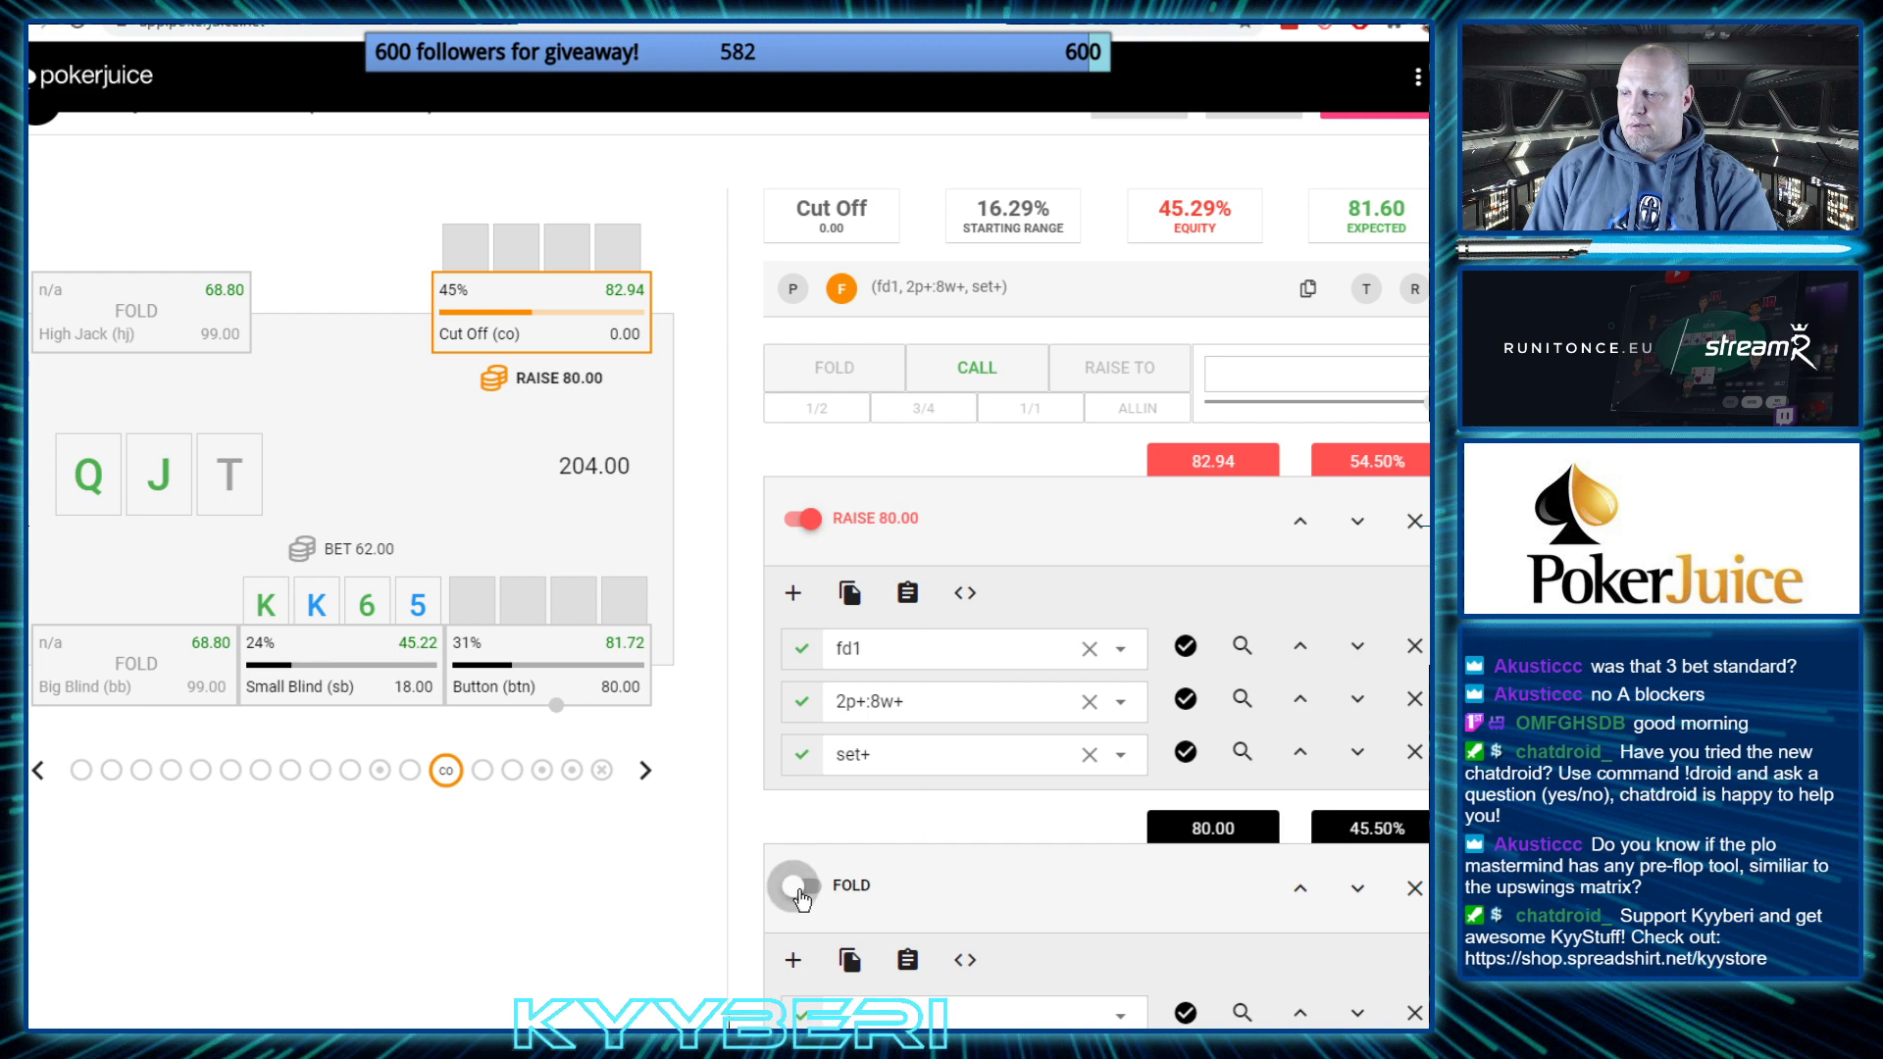
click(802, 886)
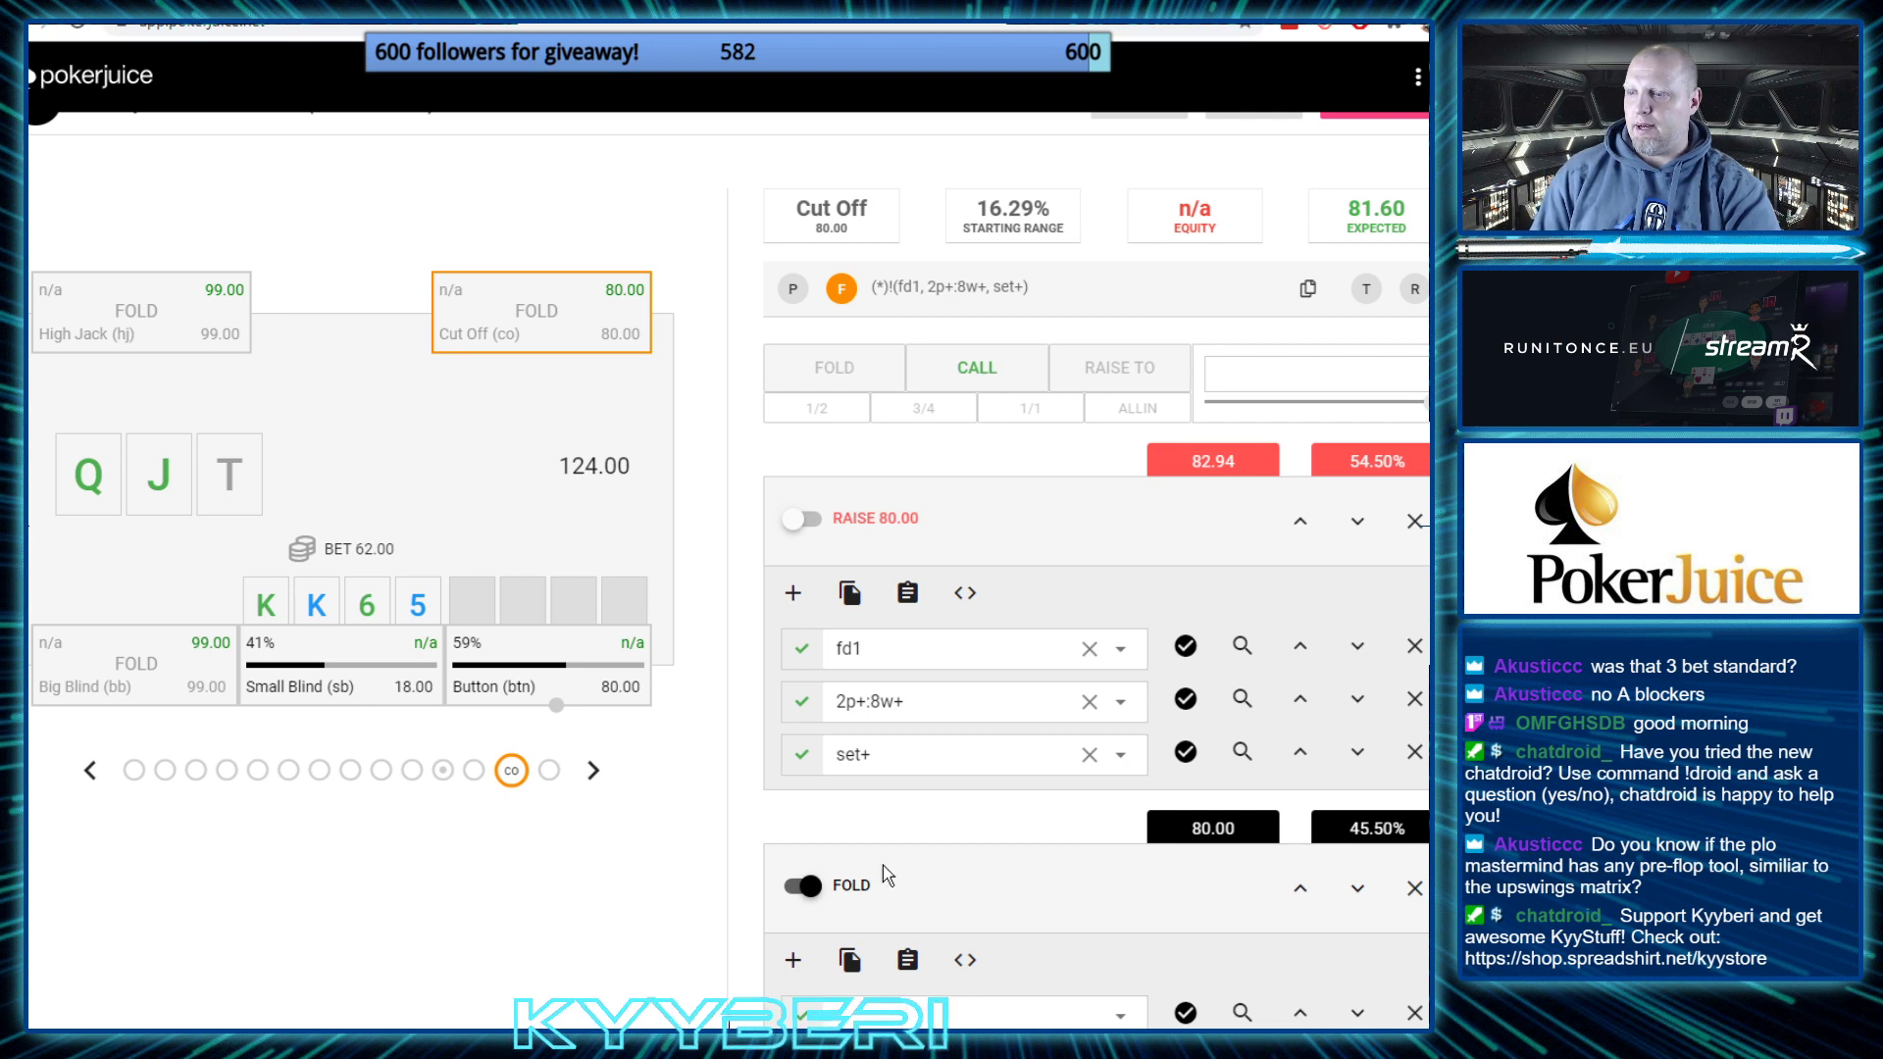
Give the button an 80.00 raise and a fold against the small blind's bet, with the raise as the active action
click(597, 769)
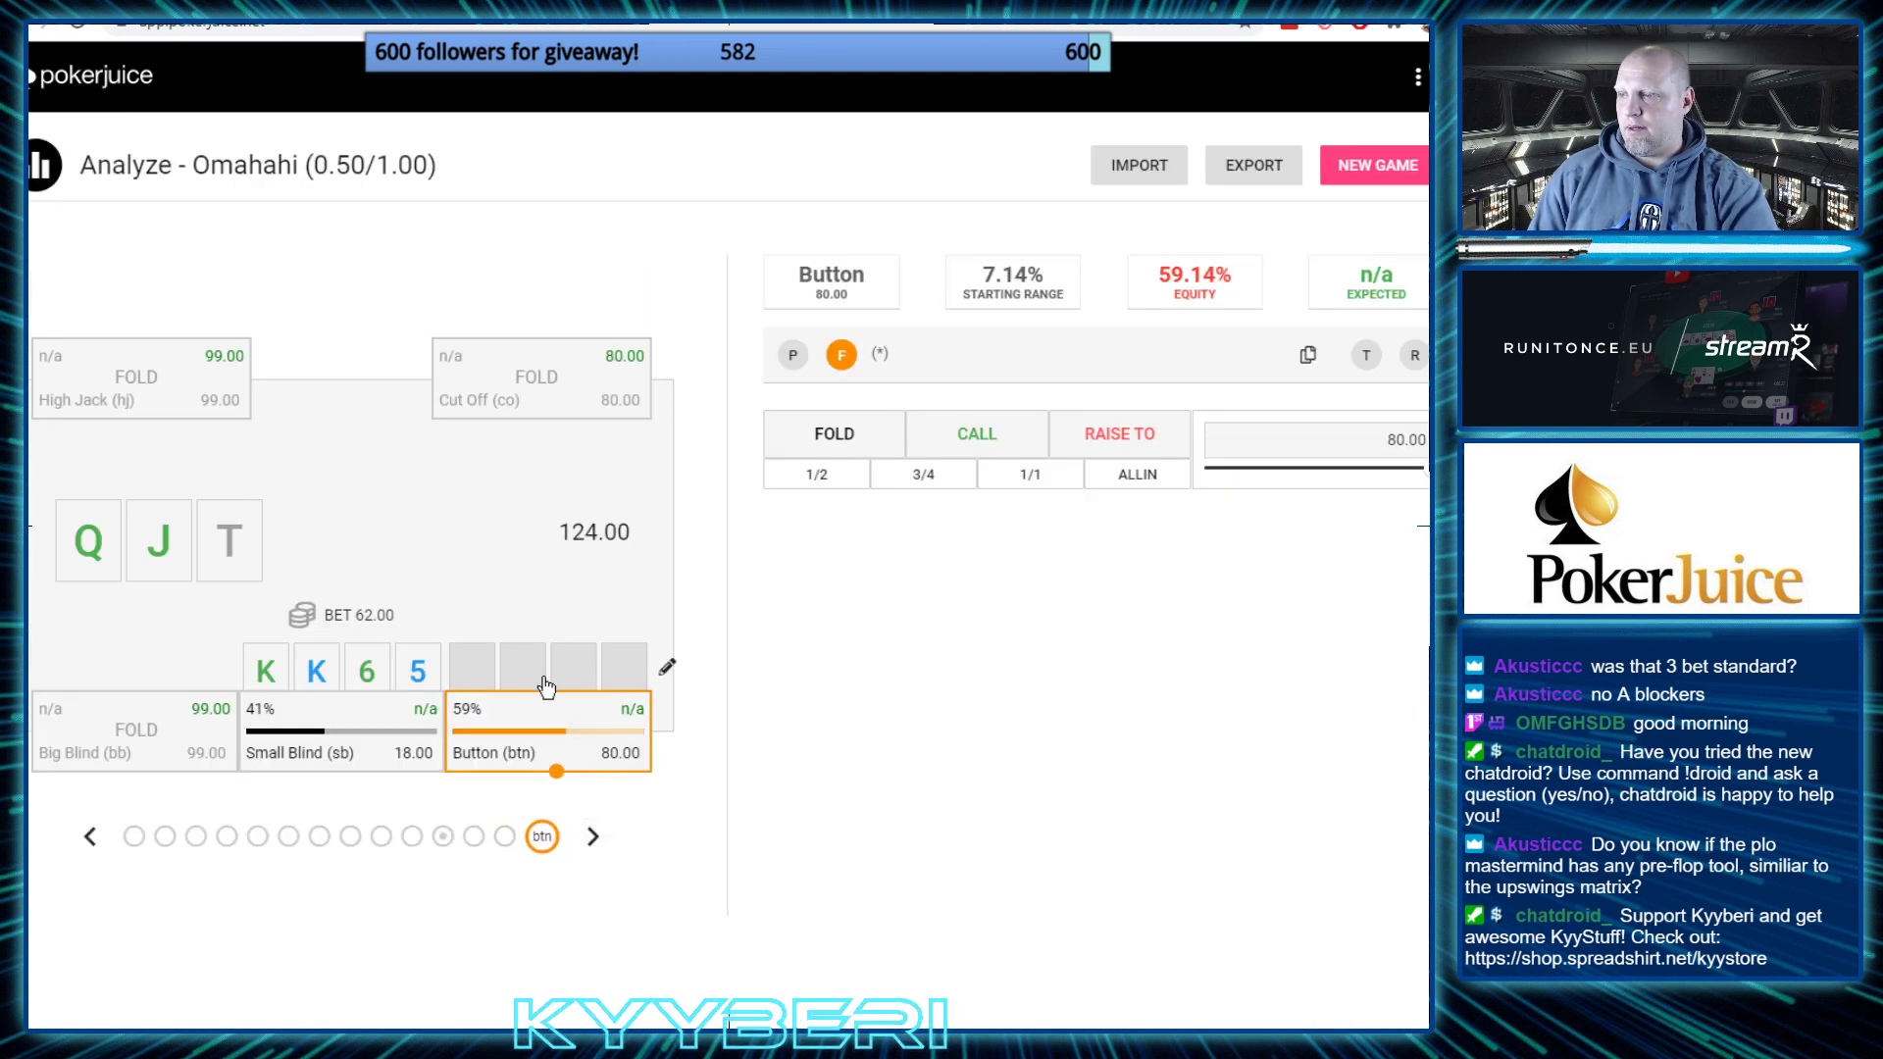
click(1069, 455)
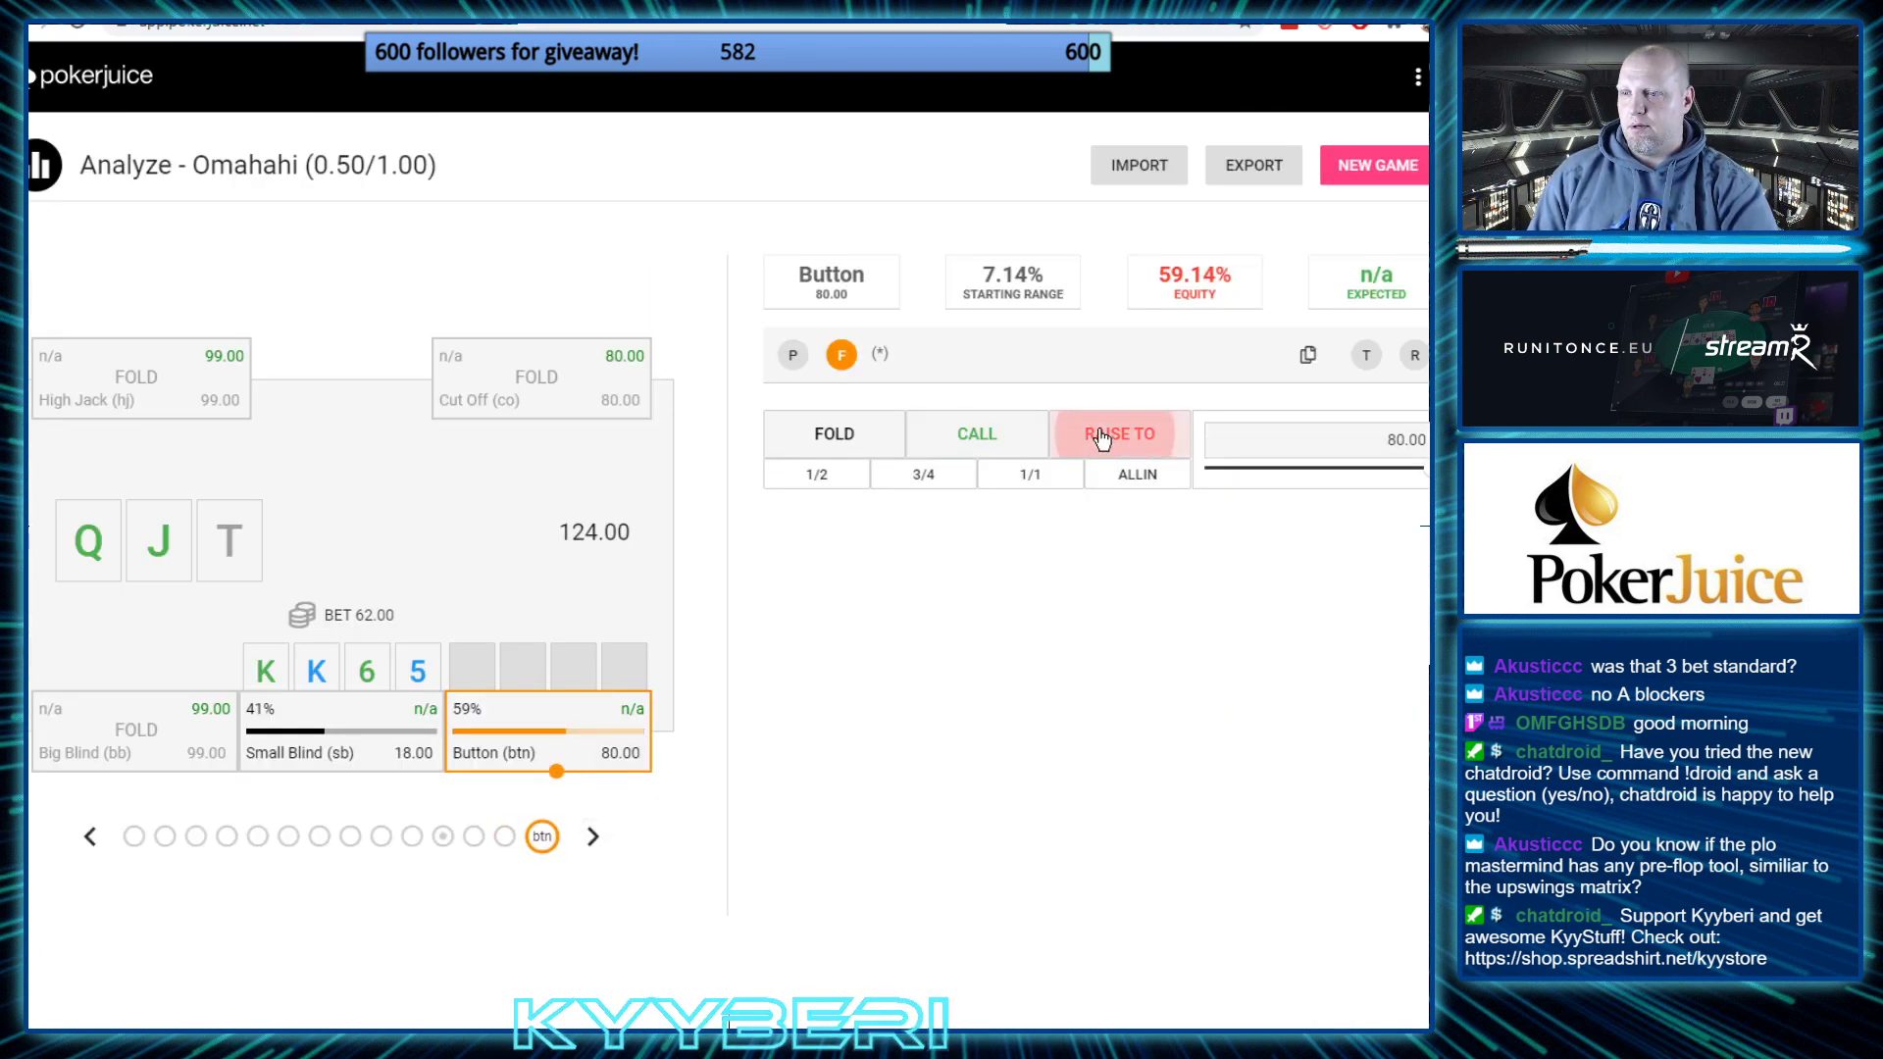
click(883, 432)
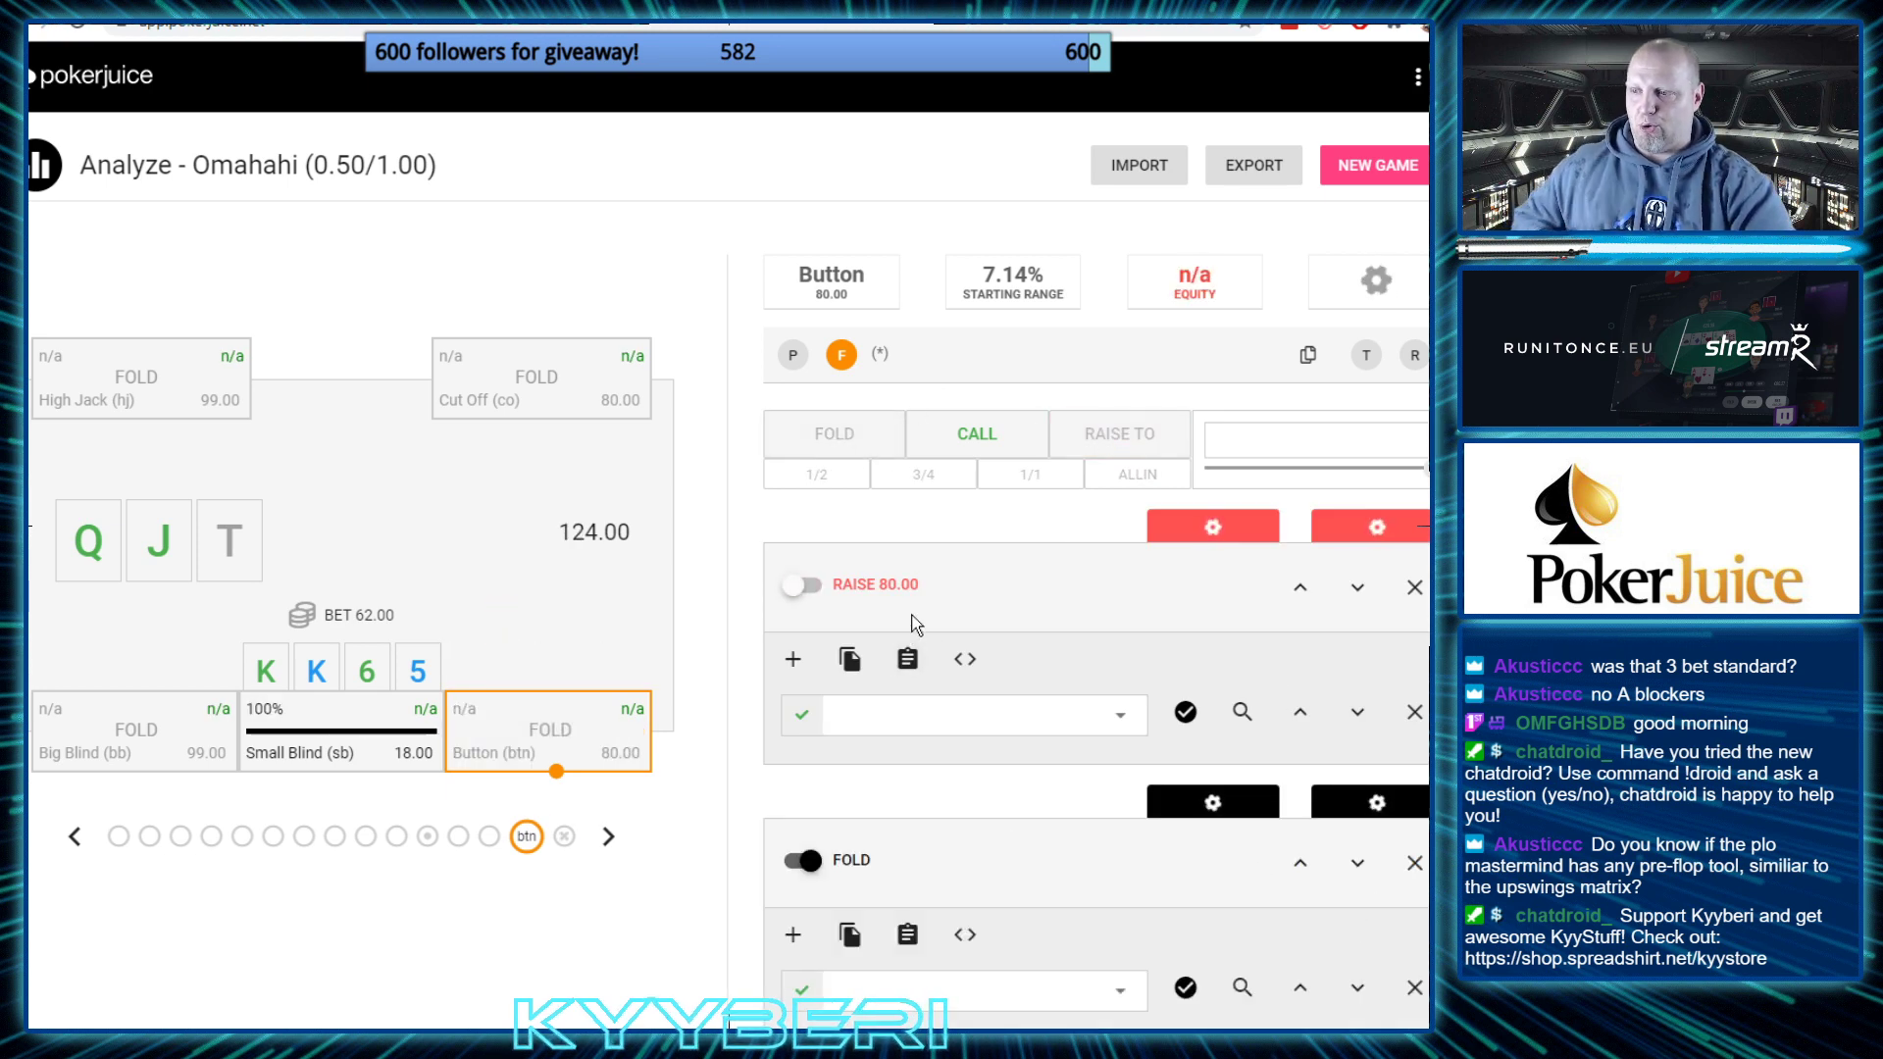
click(807, 589)
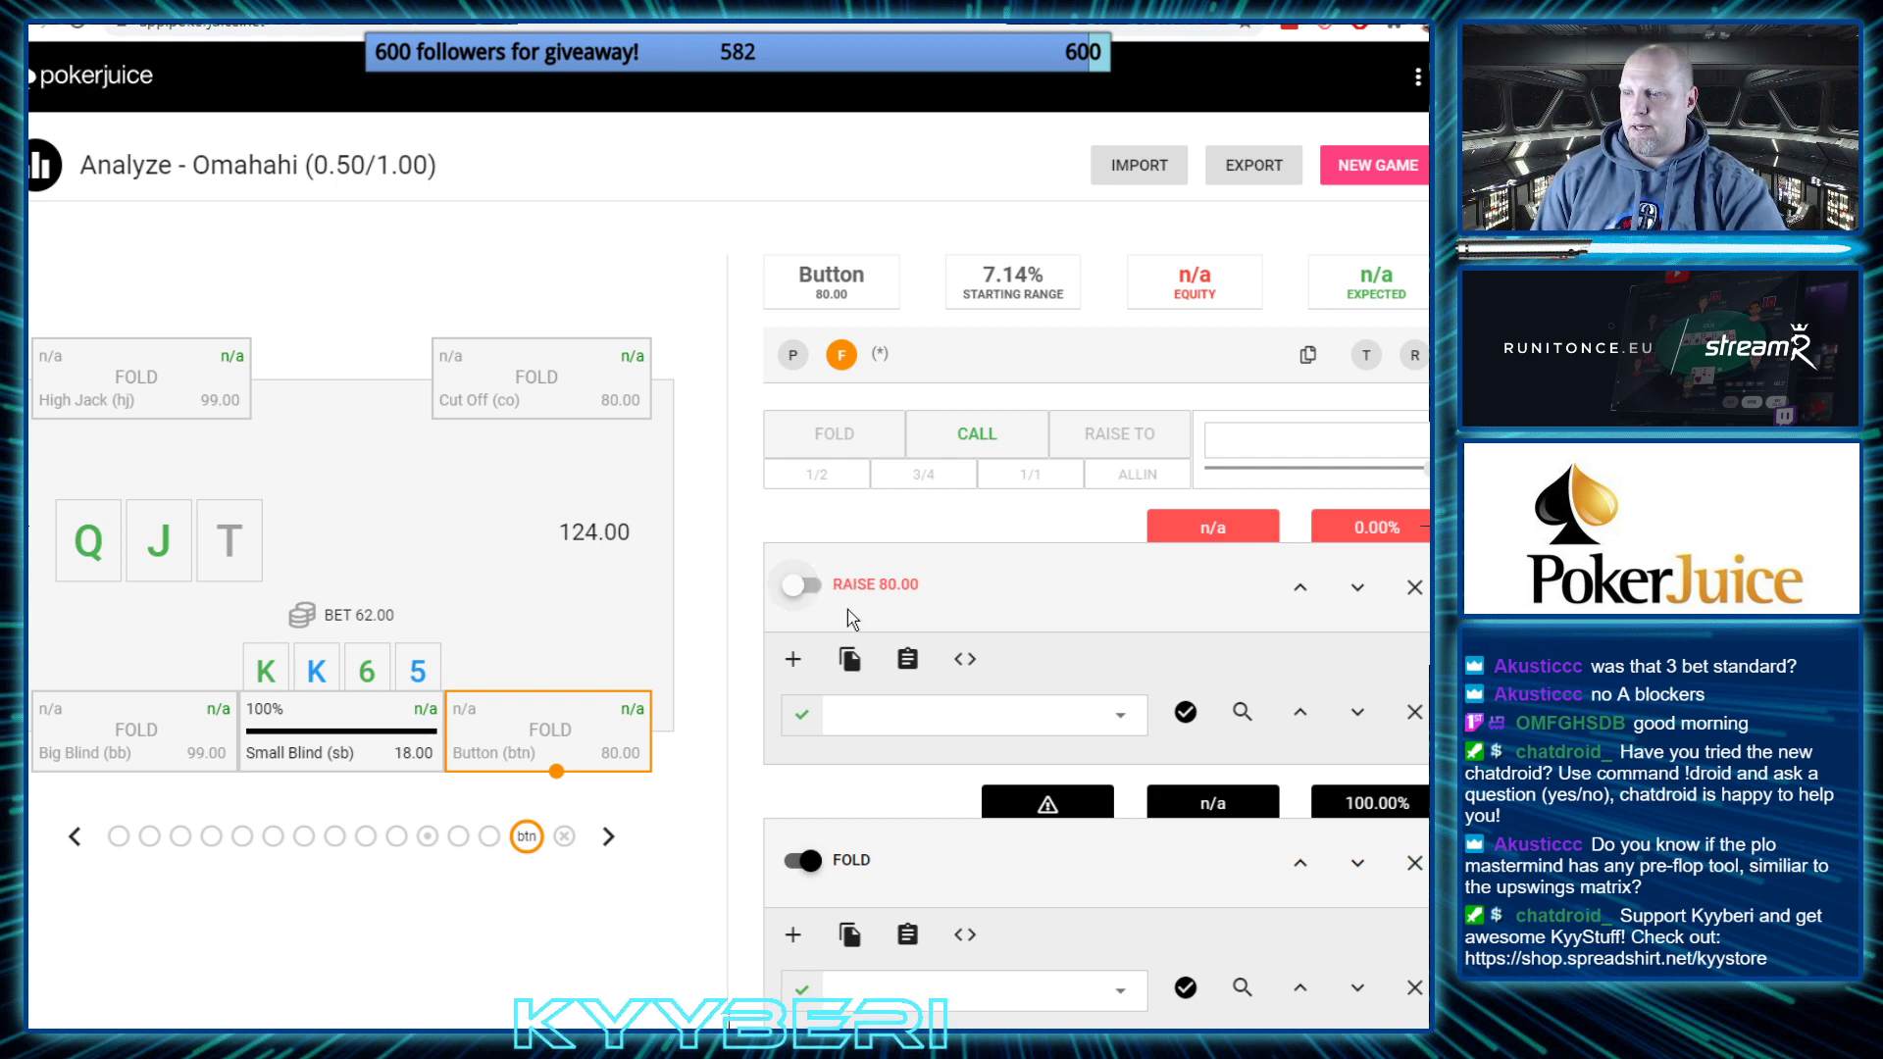
Set the first range line of the button's 80.00 raise to Flush Draw 1 (fd1)
click(885, 711)
scroll(964, 943, down, 15)
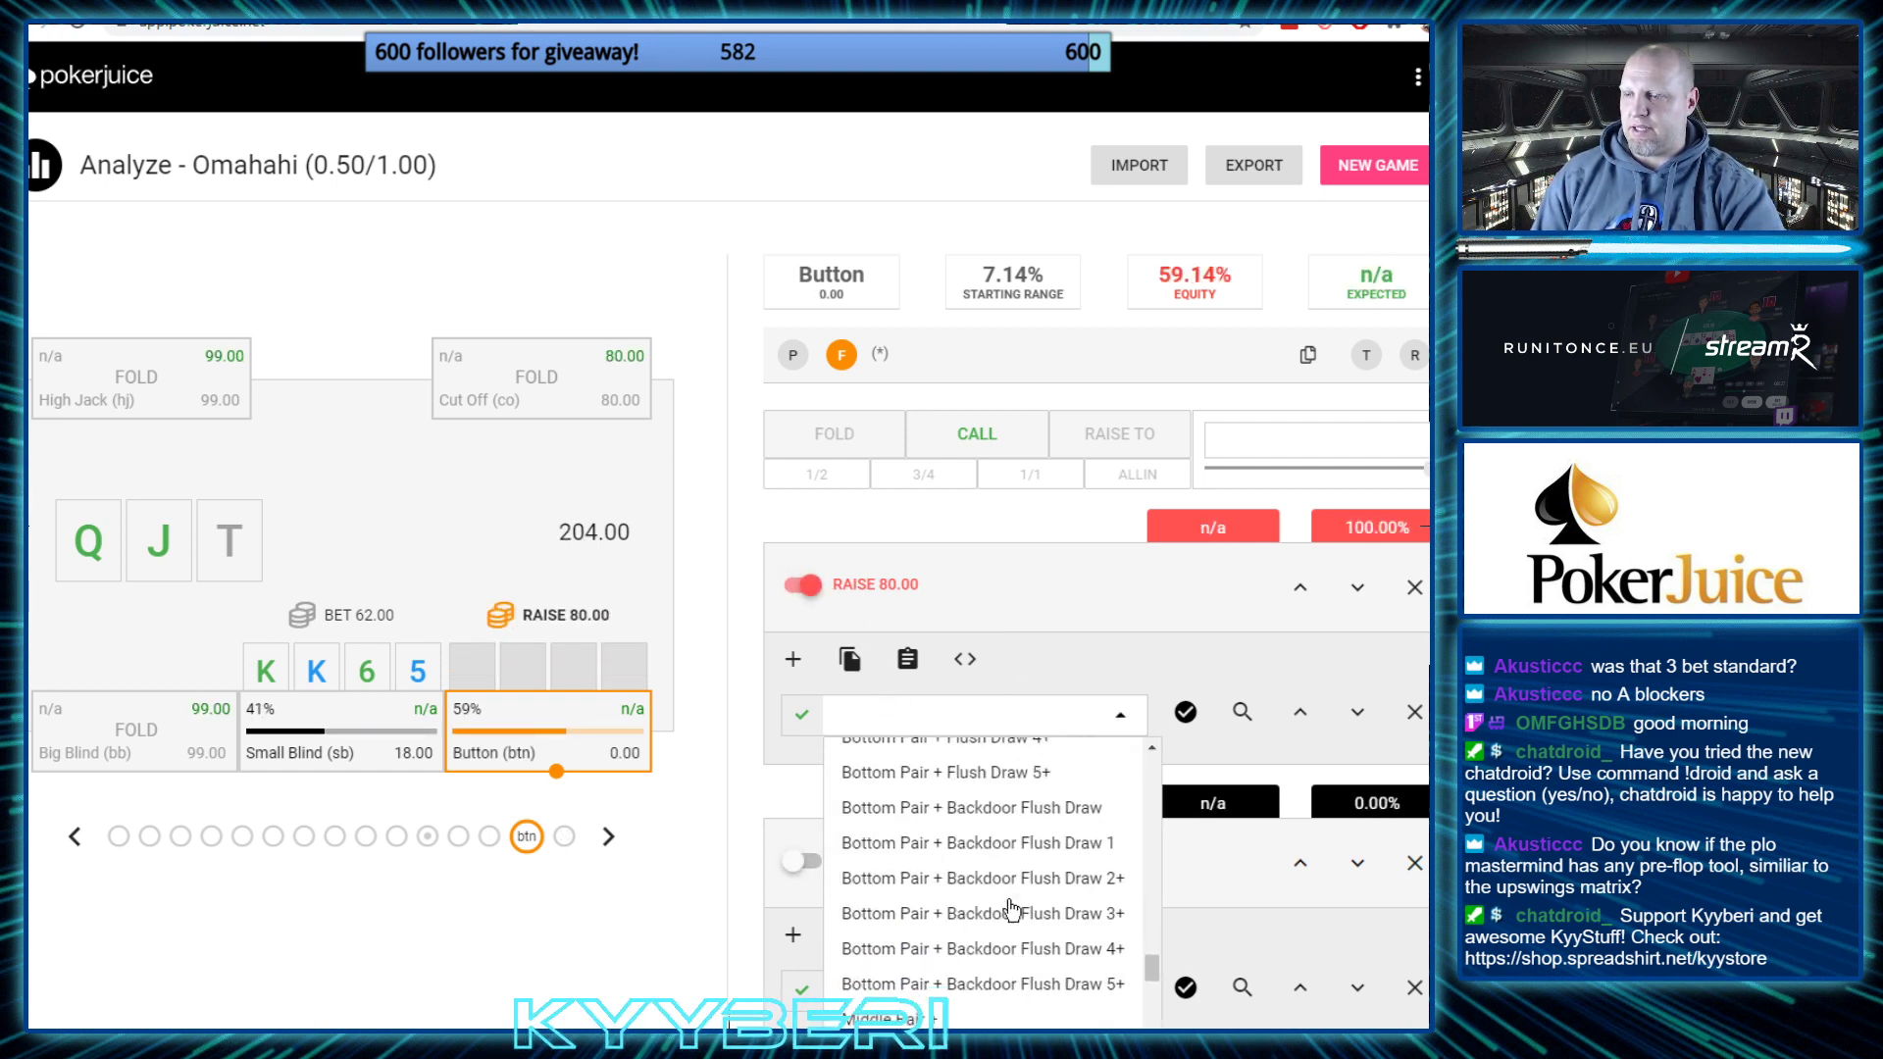
scroll(1013, 912, down, 15)
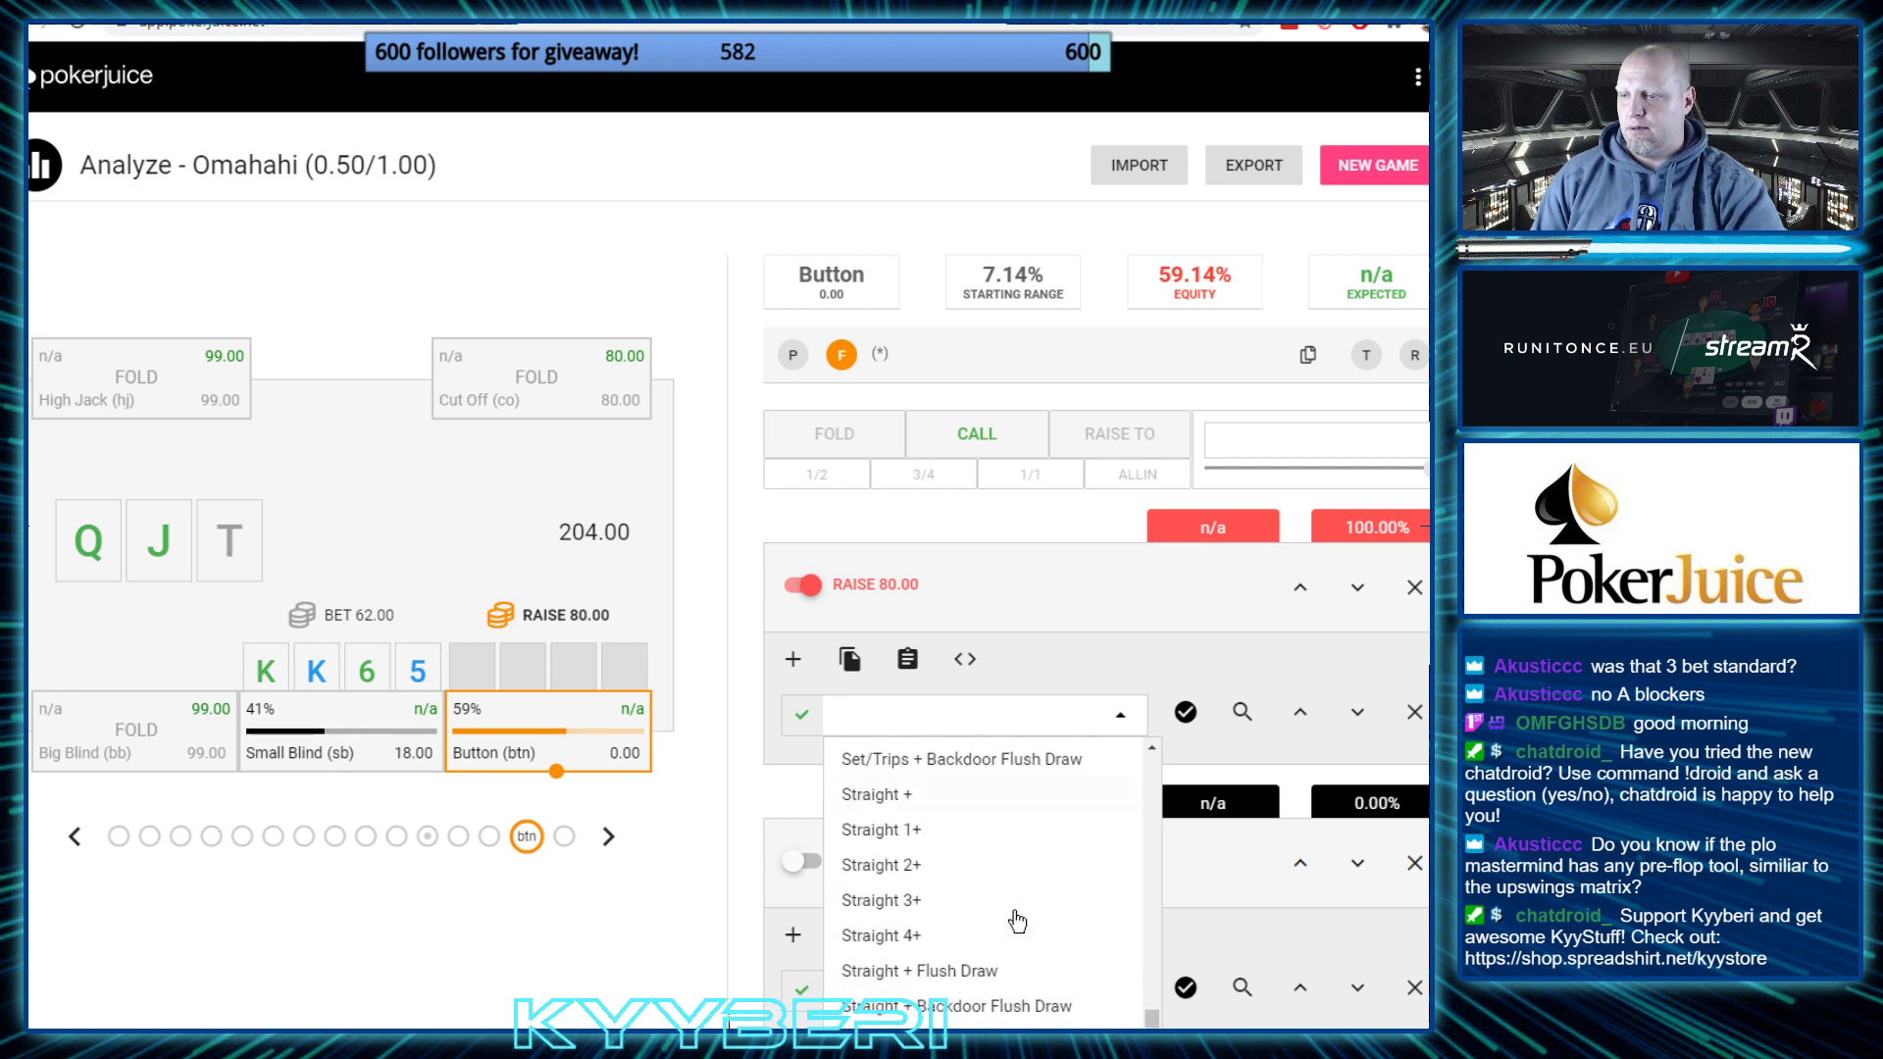
scroll(1013, 929, up, 3)
scroll(1013, 932, down, 5)
scroll(1014, 931, up, 5)
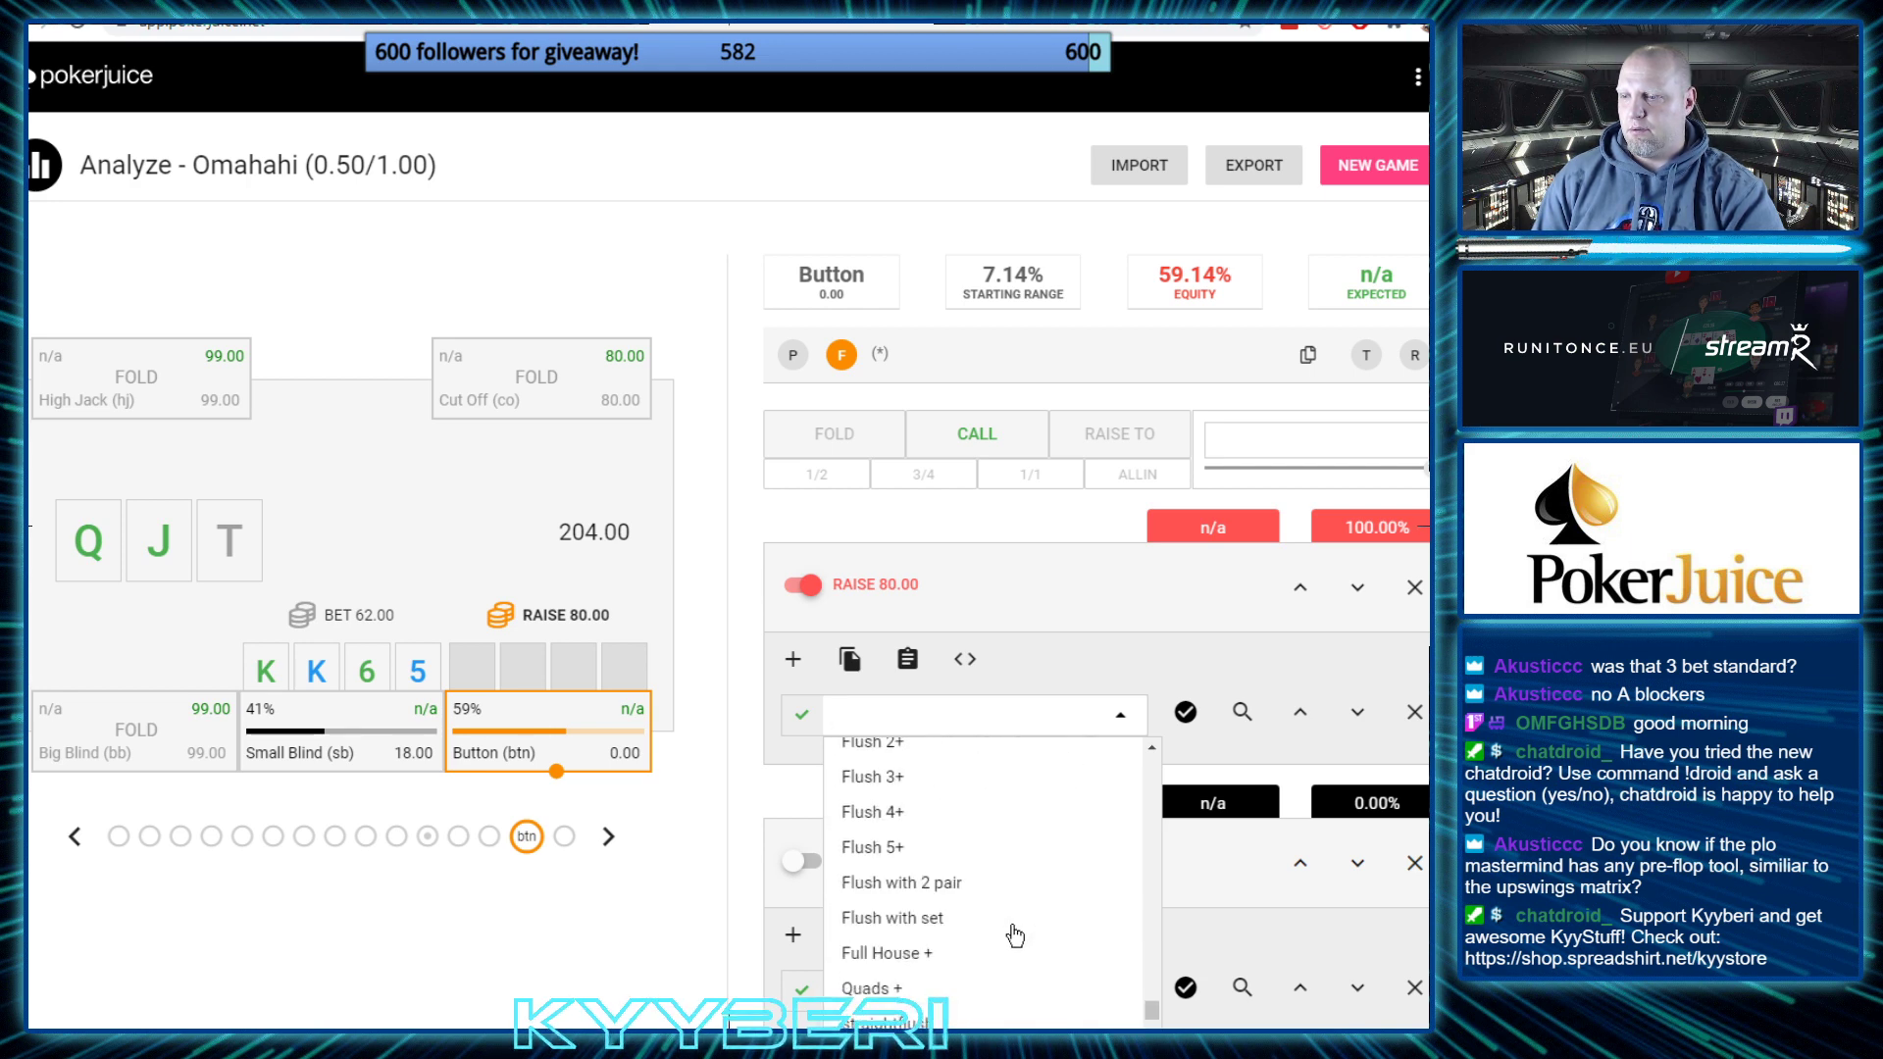
scroll(1015, 937, up, 5)
scroll(1016, 939, down, 2)
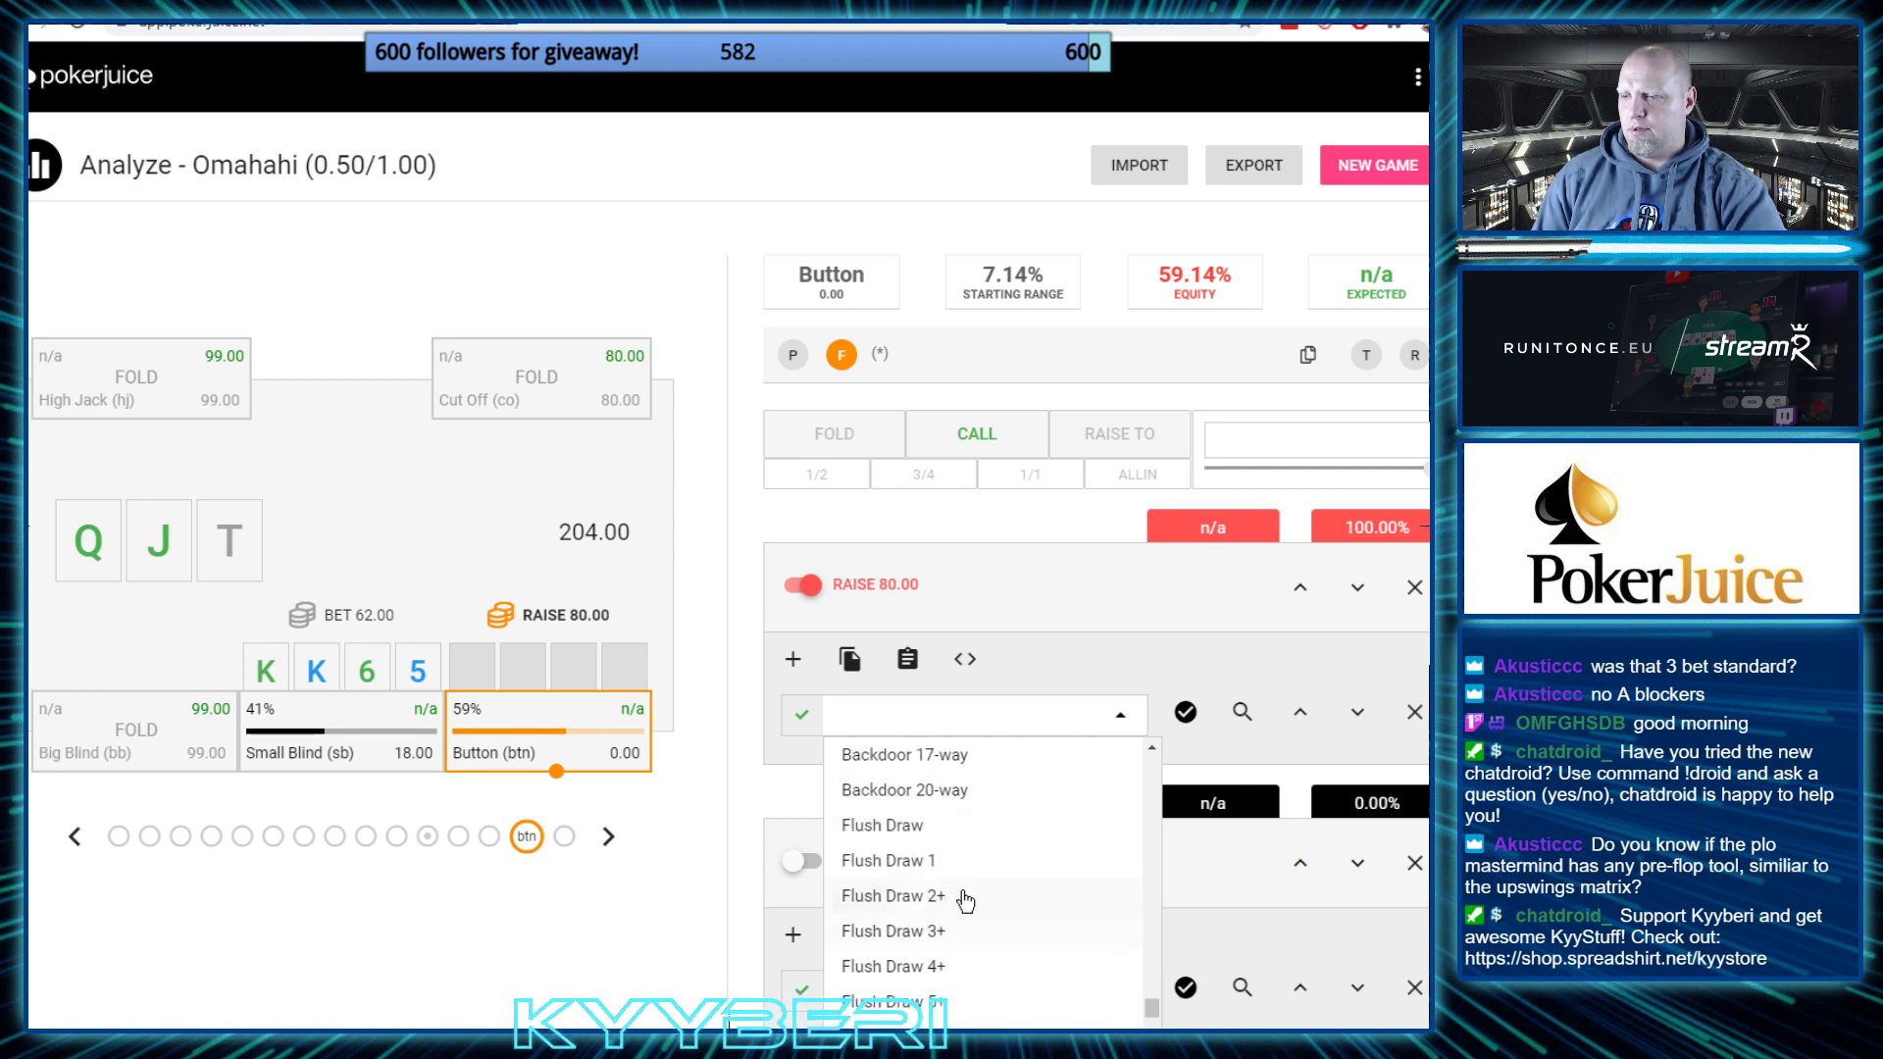
click(887, 861)
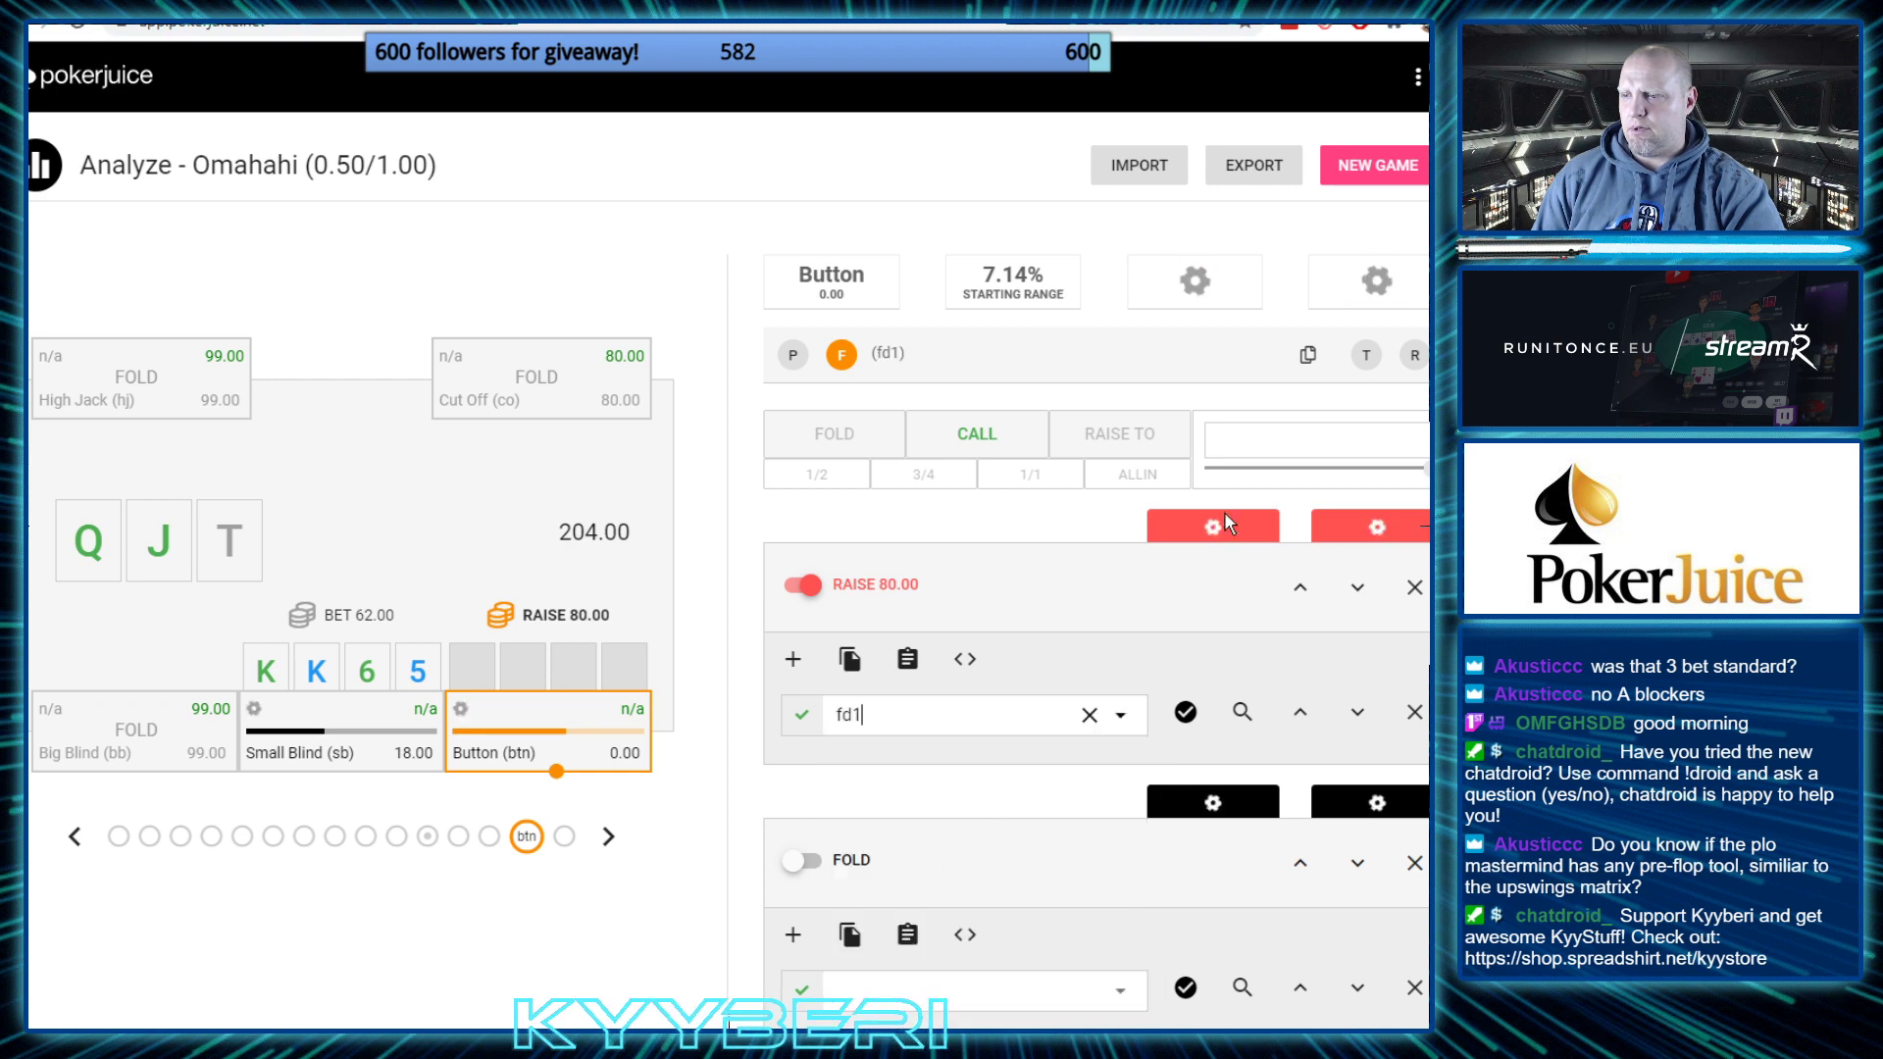
Add a second range line to the button's 80.00 raise with Two Pair 1+ (2p1+)
click(792, 659)
click(839, 768)
scroll(876, 637, down, 10)
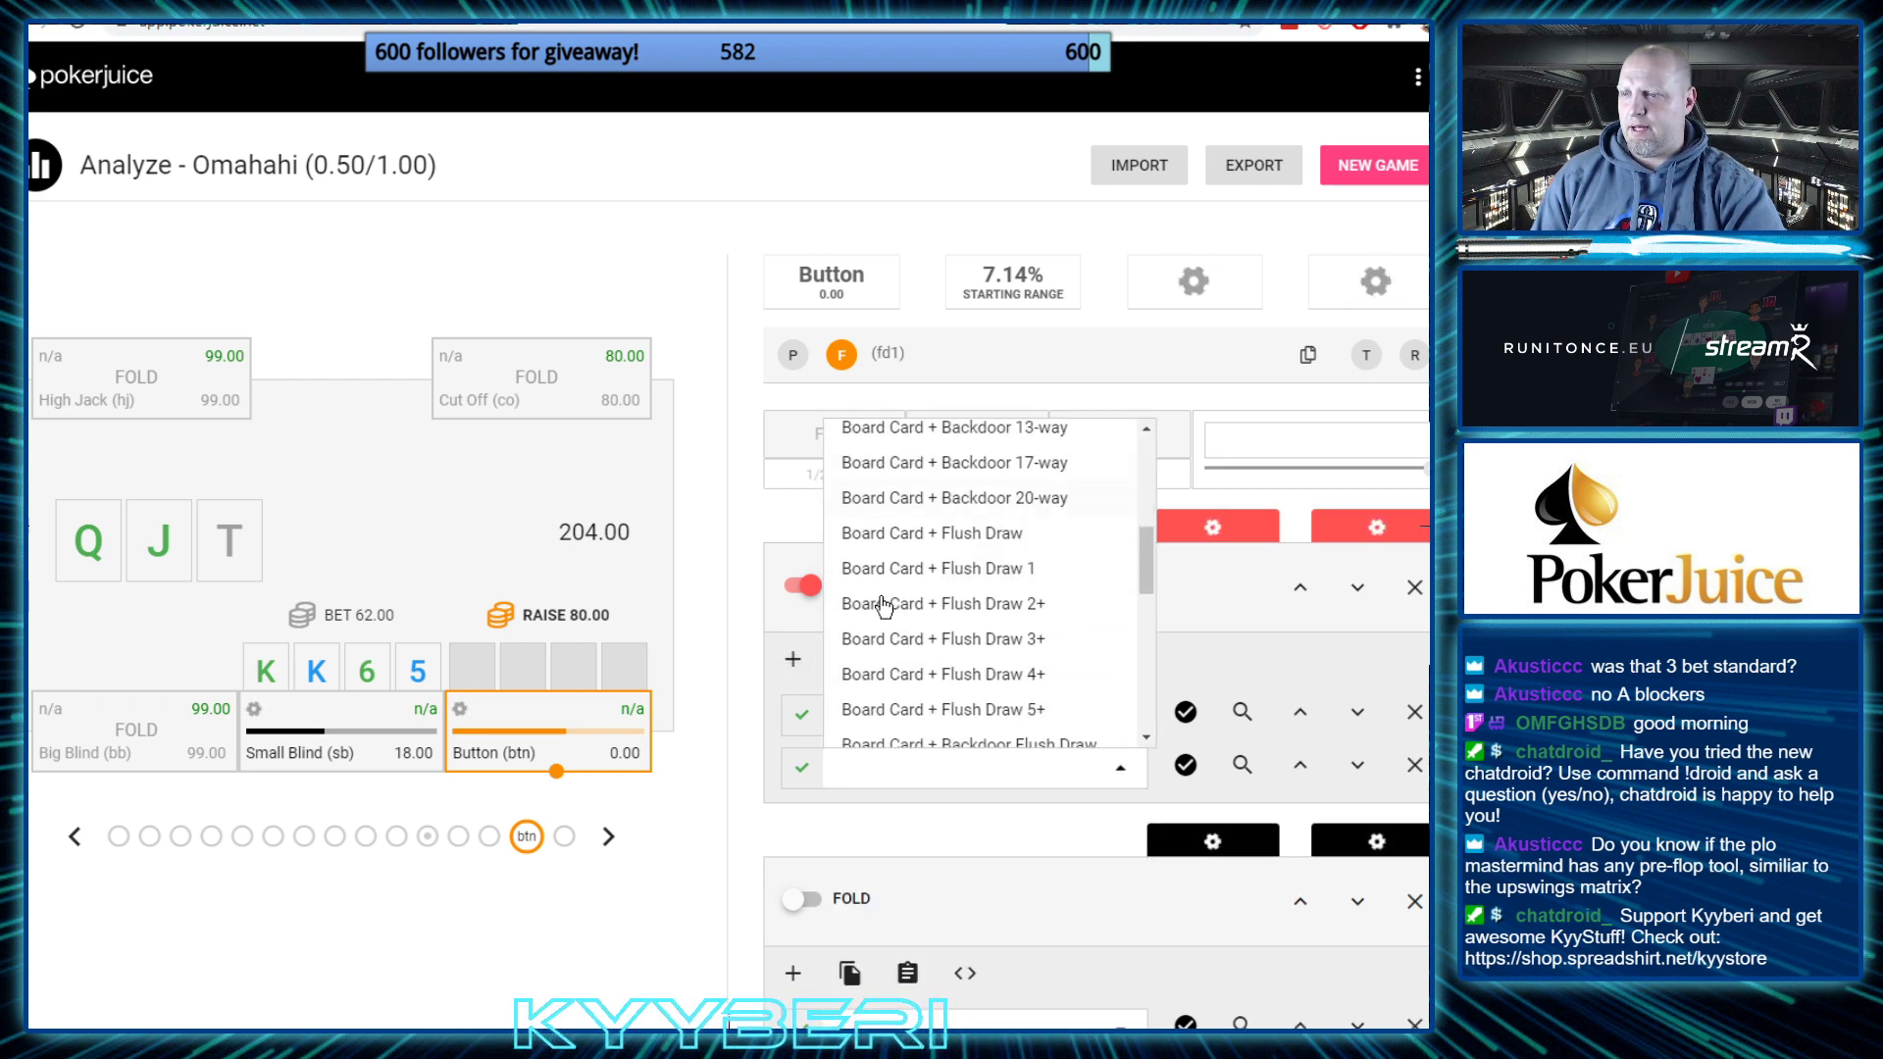
scroll(942, 638, up, 4)
scroll(980, 657, up, 5)
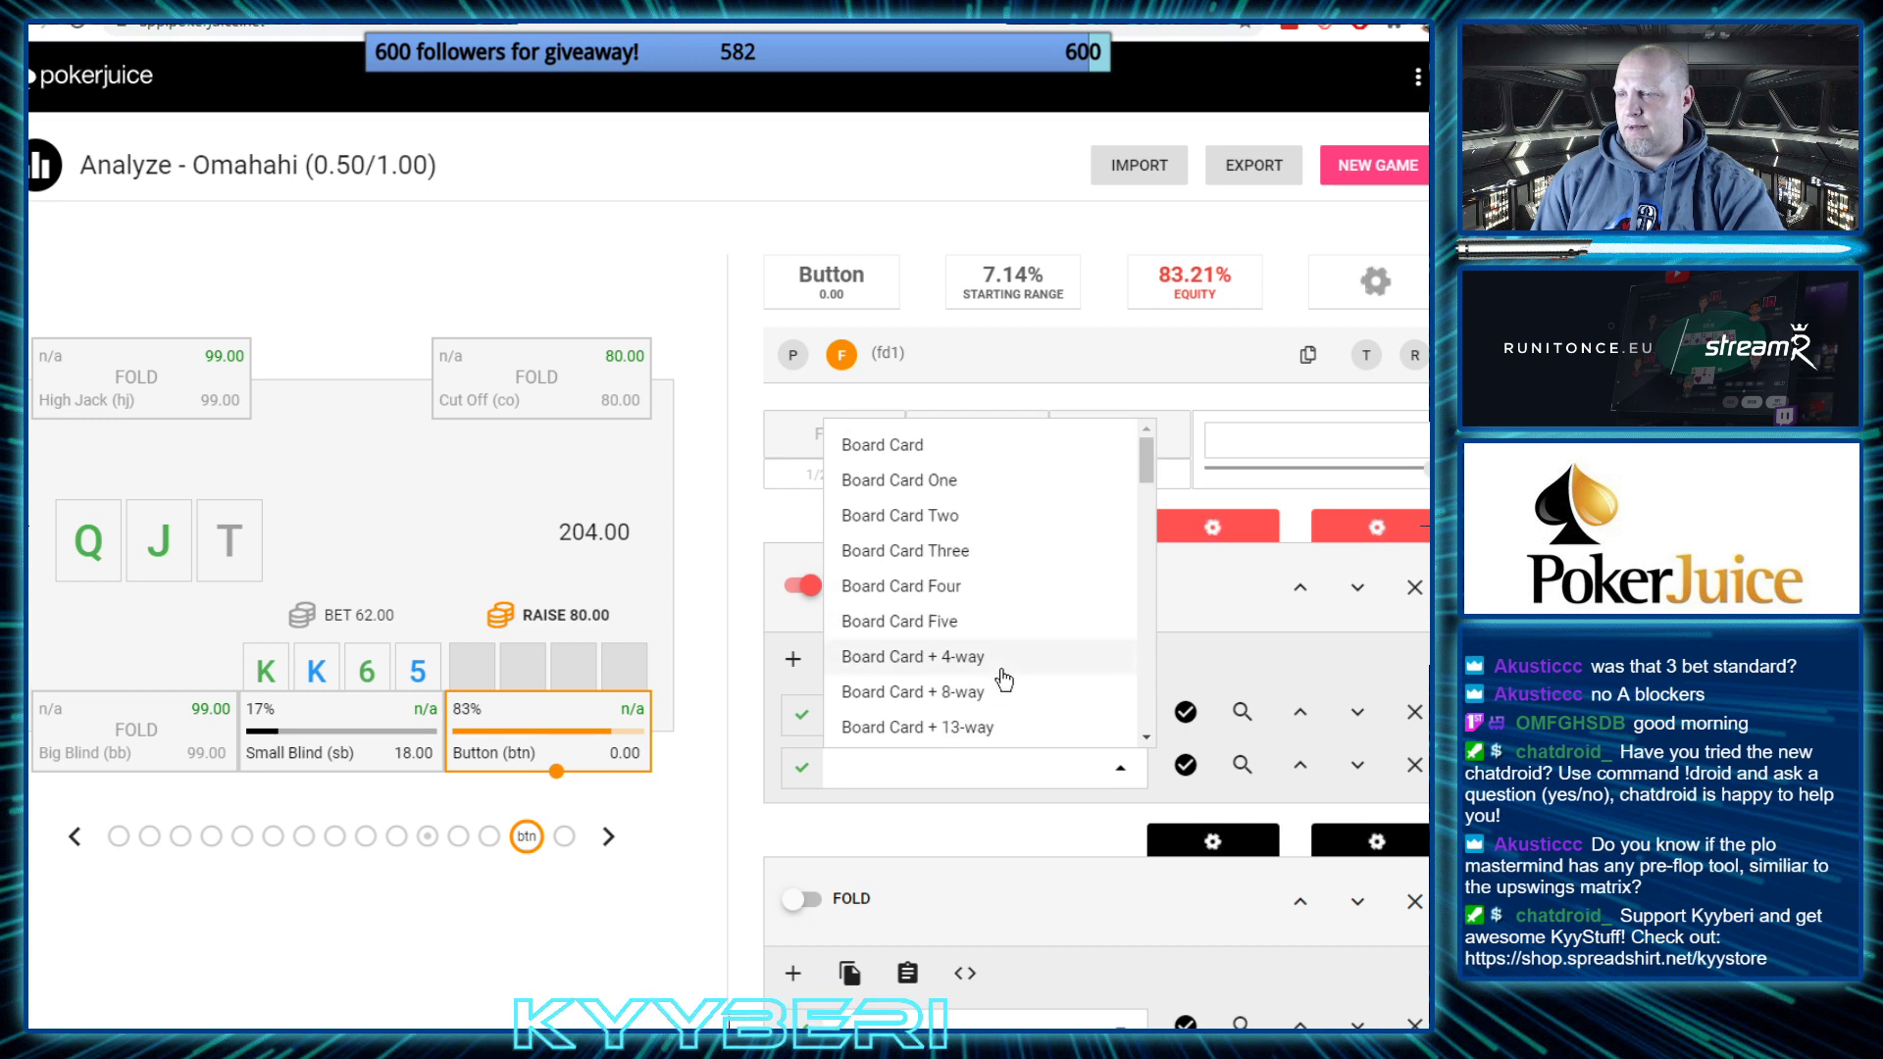
scroll(1010, 628, down, 15)
scroll(1028, 579, down, 2)
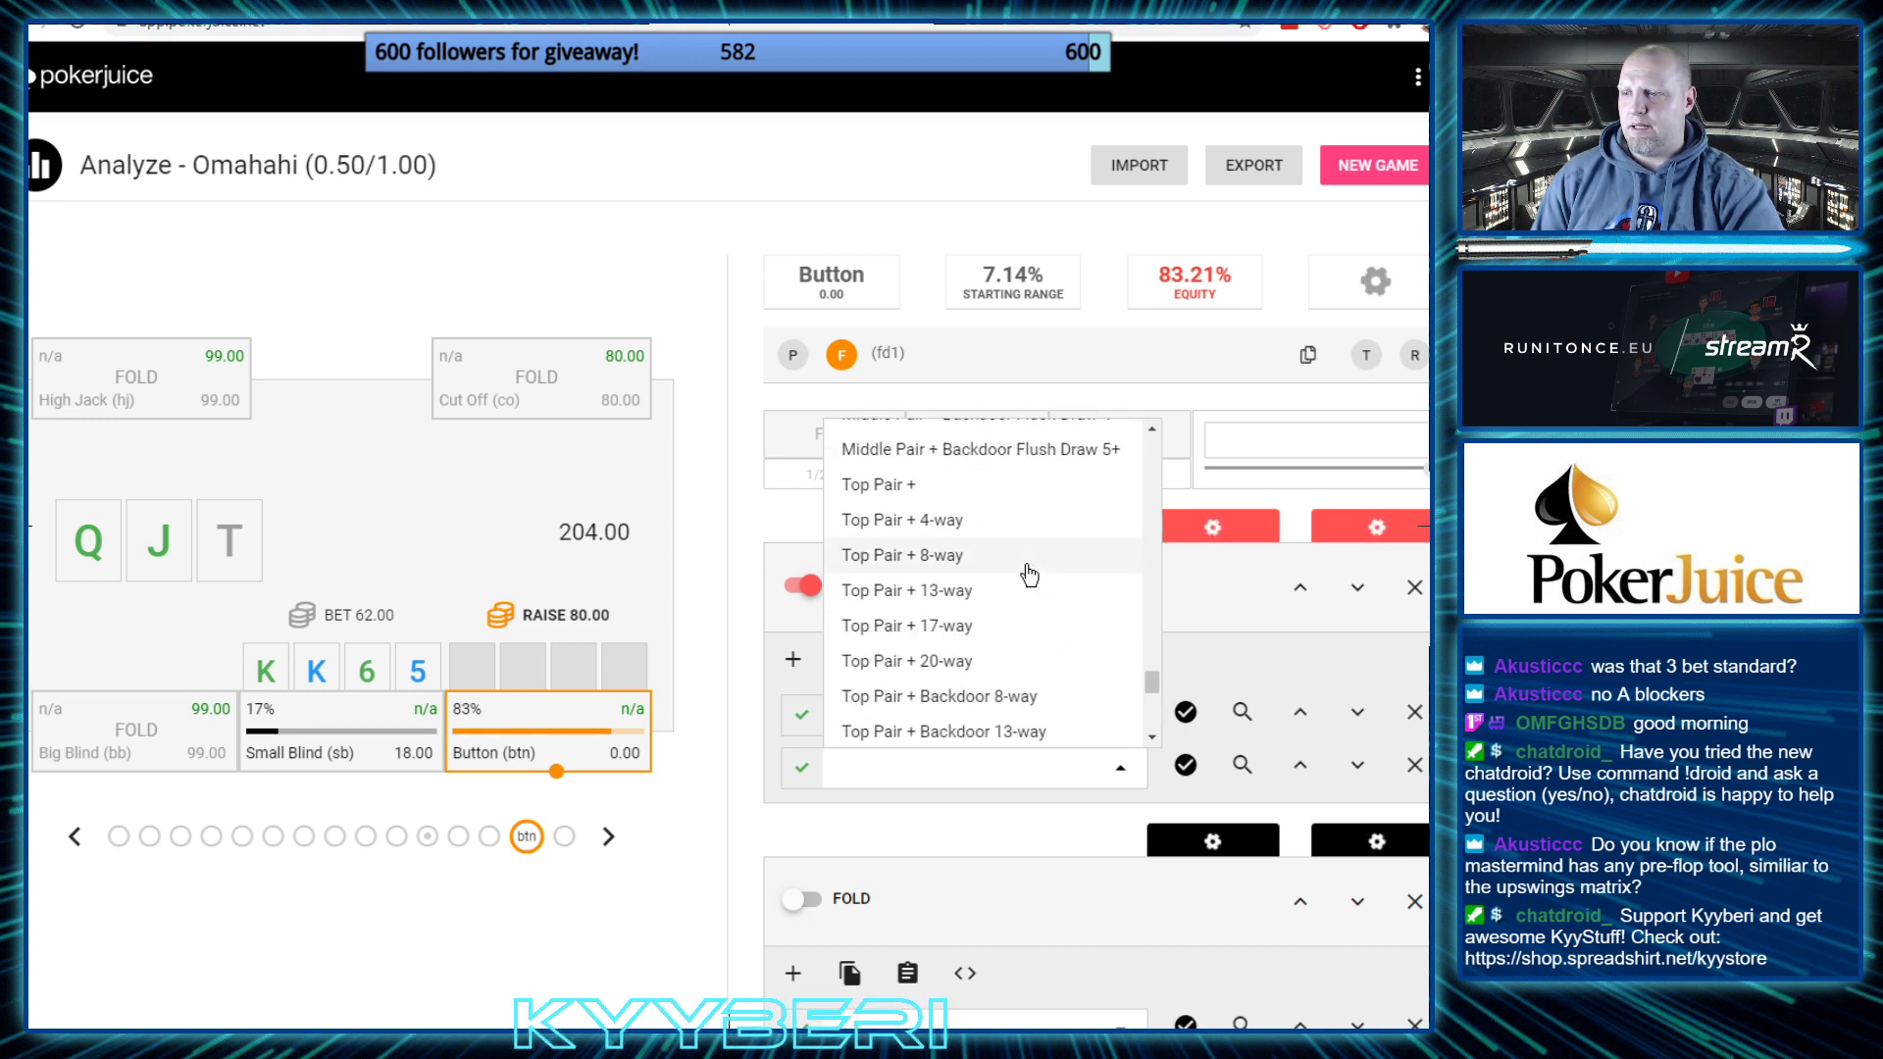
scroll(1030, 584, up, 3)
scroll(1030, 593, down, 5)
scroll(1030, 597, down, 10)
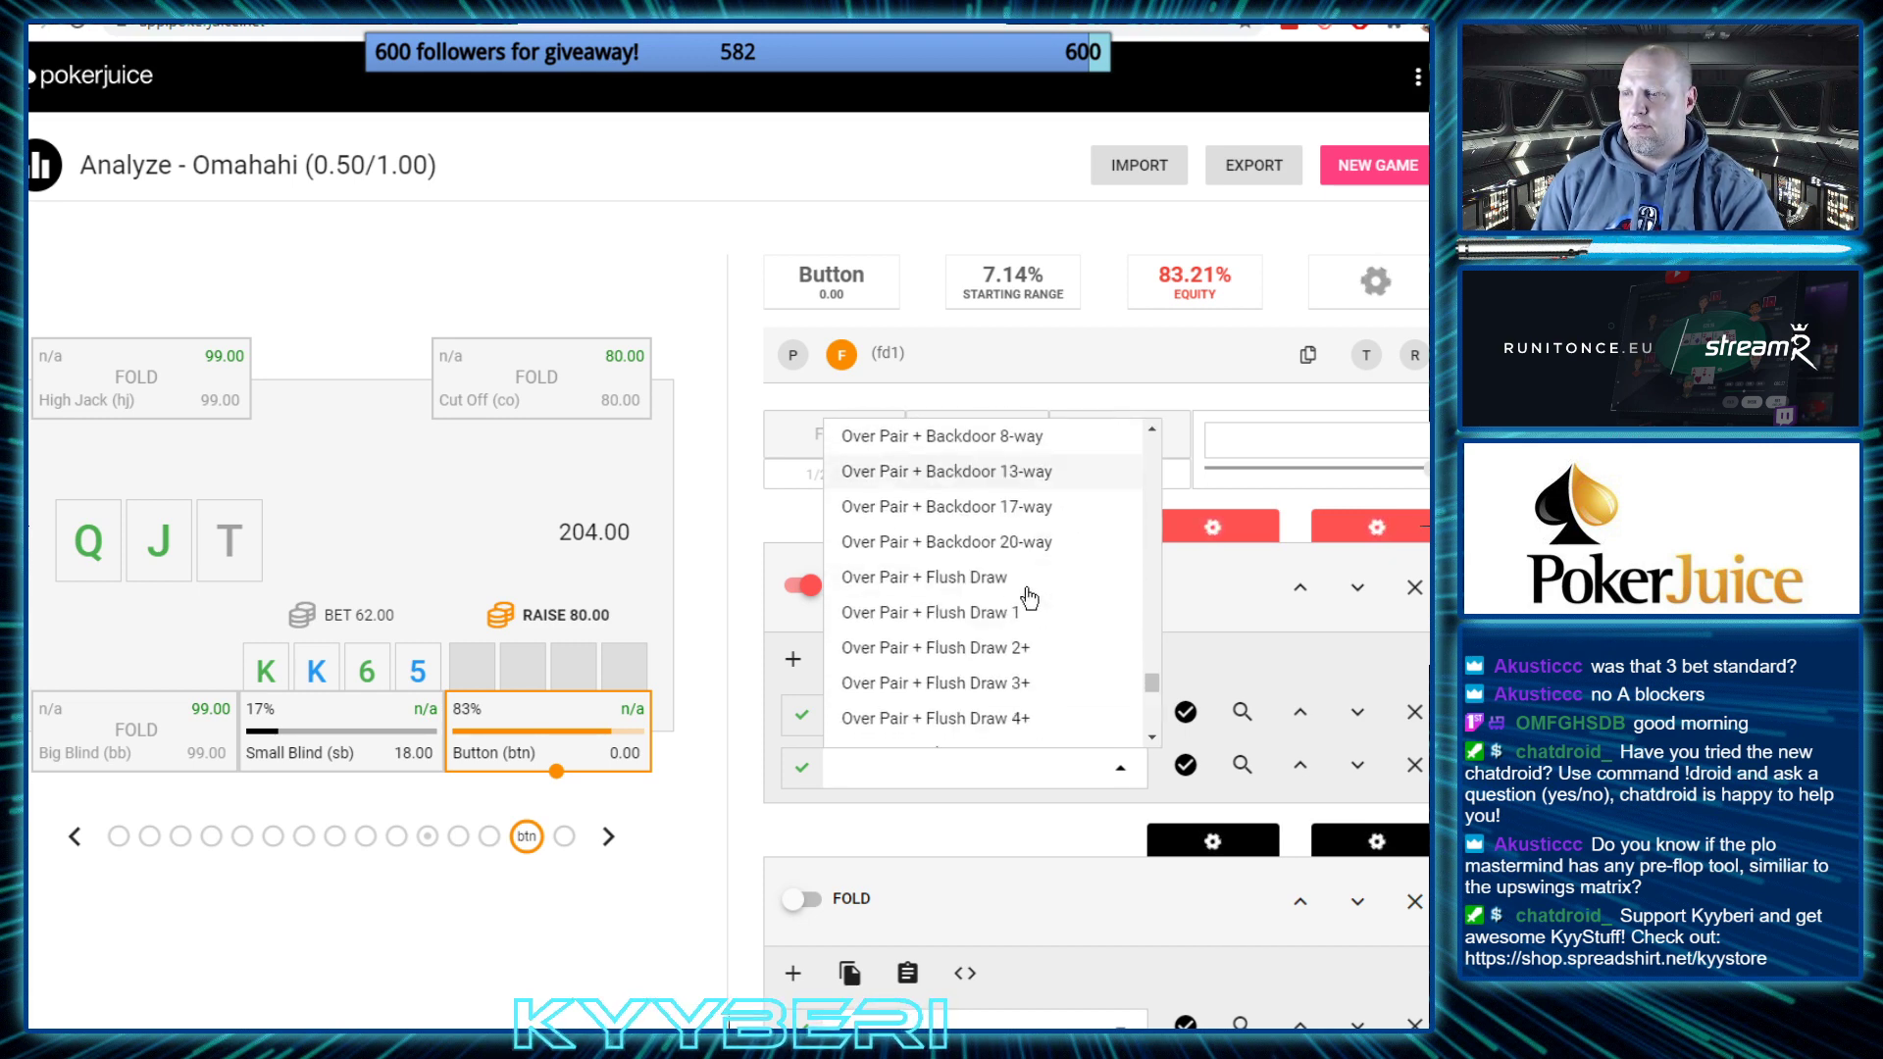
scroll(977, 562, up, 3)
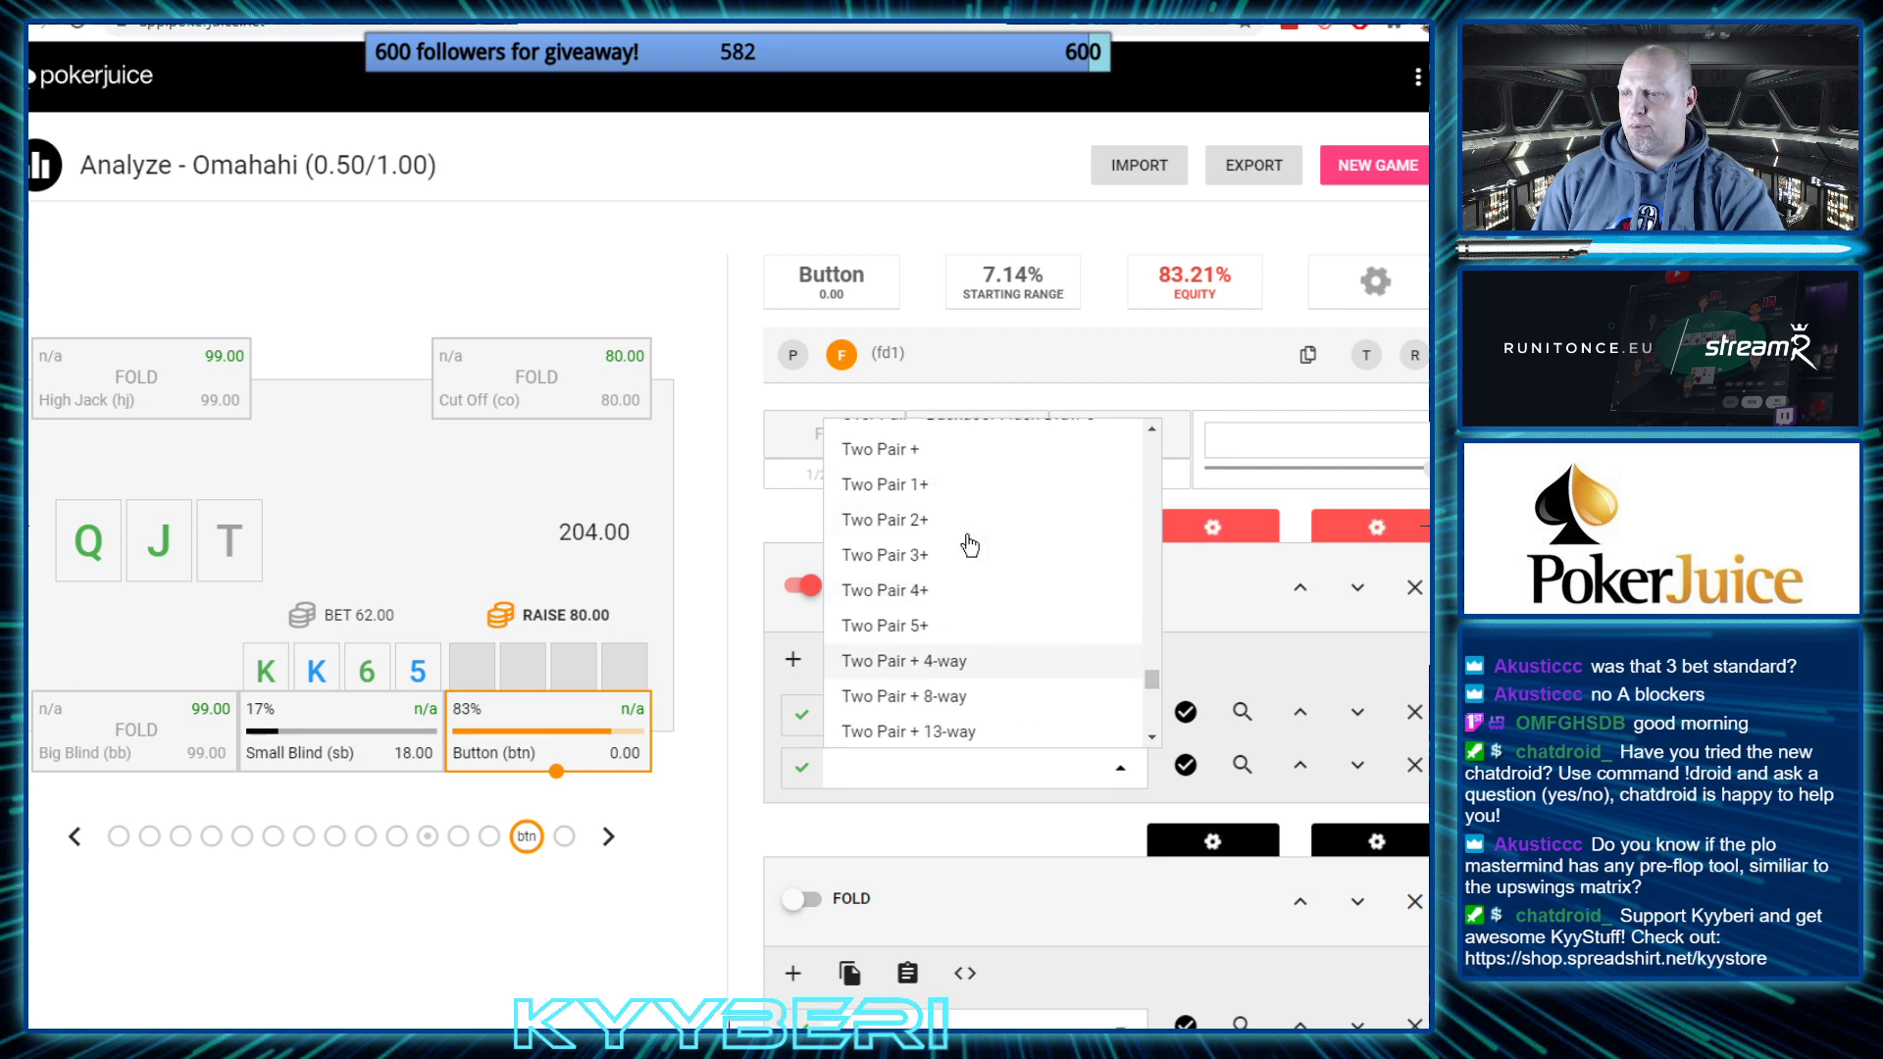
click(922, 488)
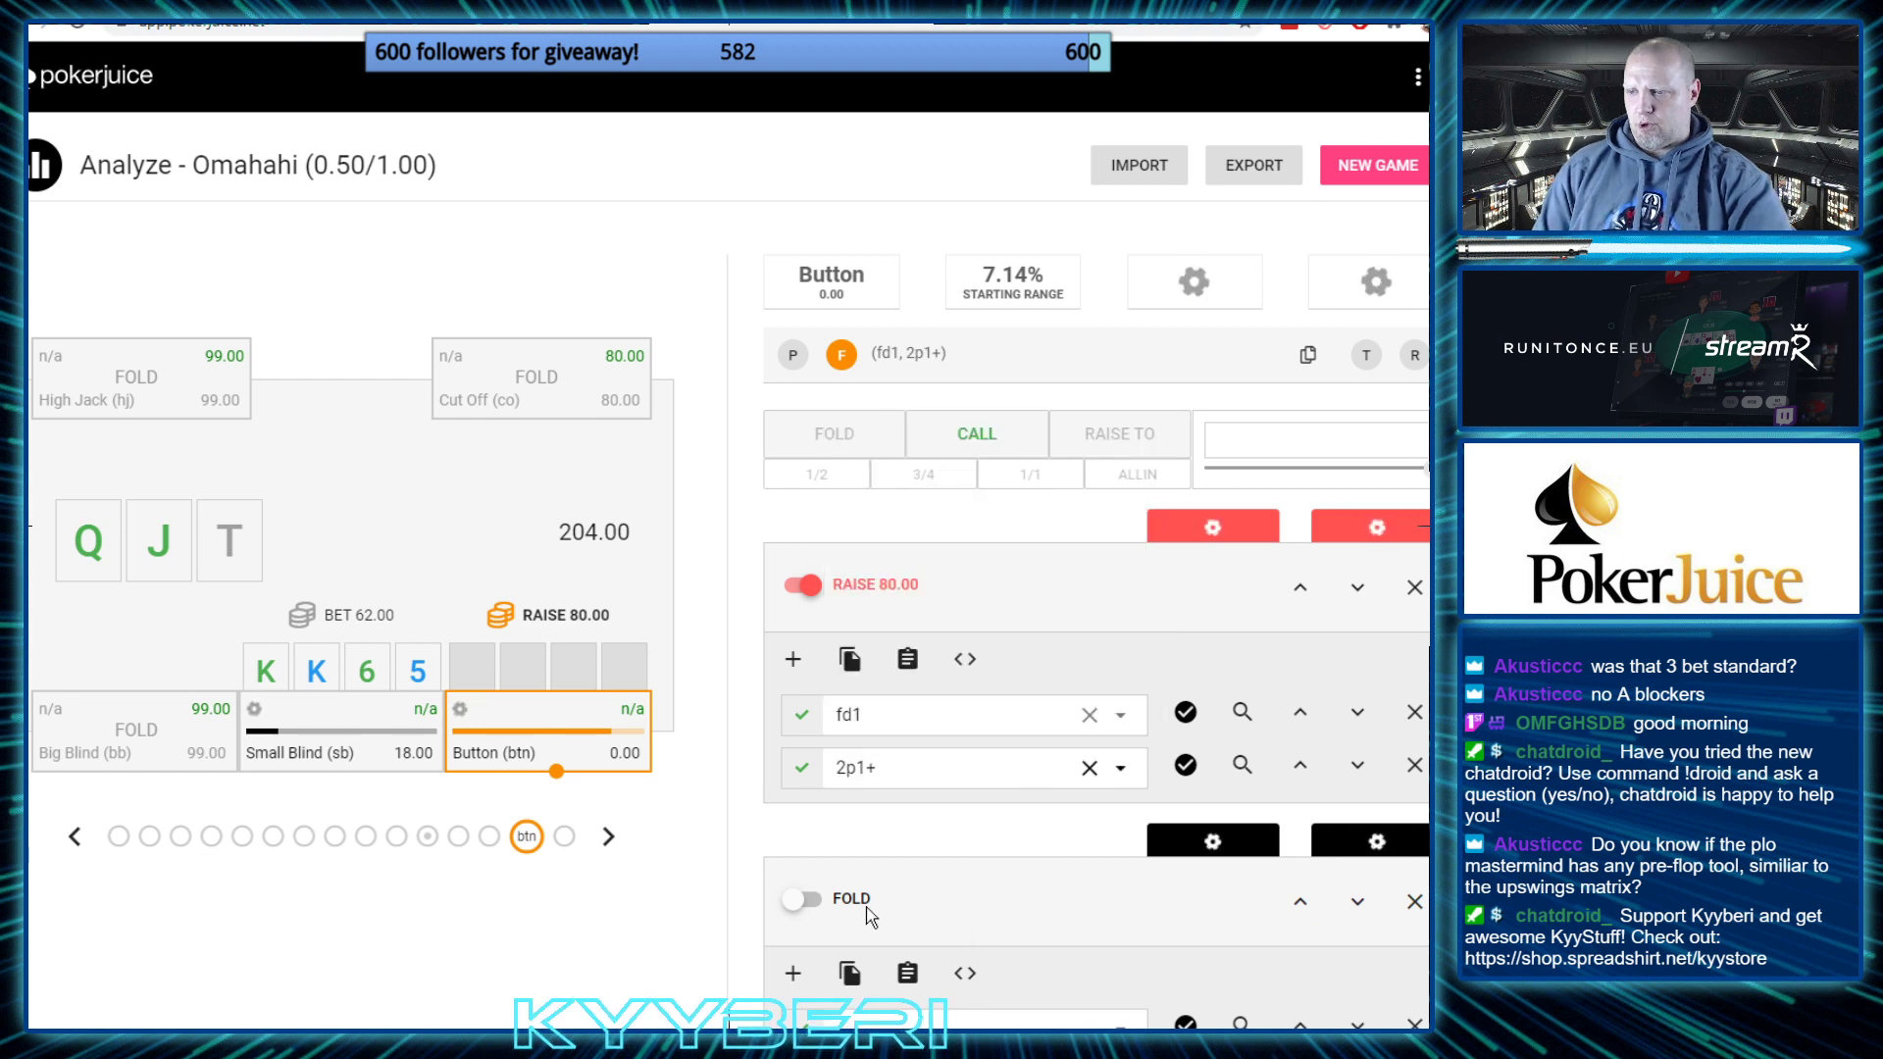
Add a third range line to the button's 80.00 raise with Two Pair + 8-way (2p+:8w+)
click(793, 659)
click(842, 829)
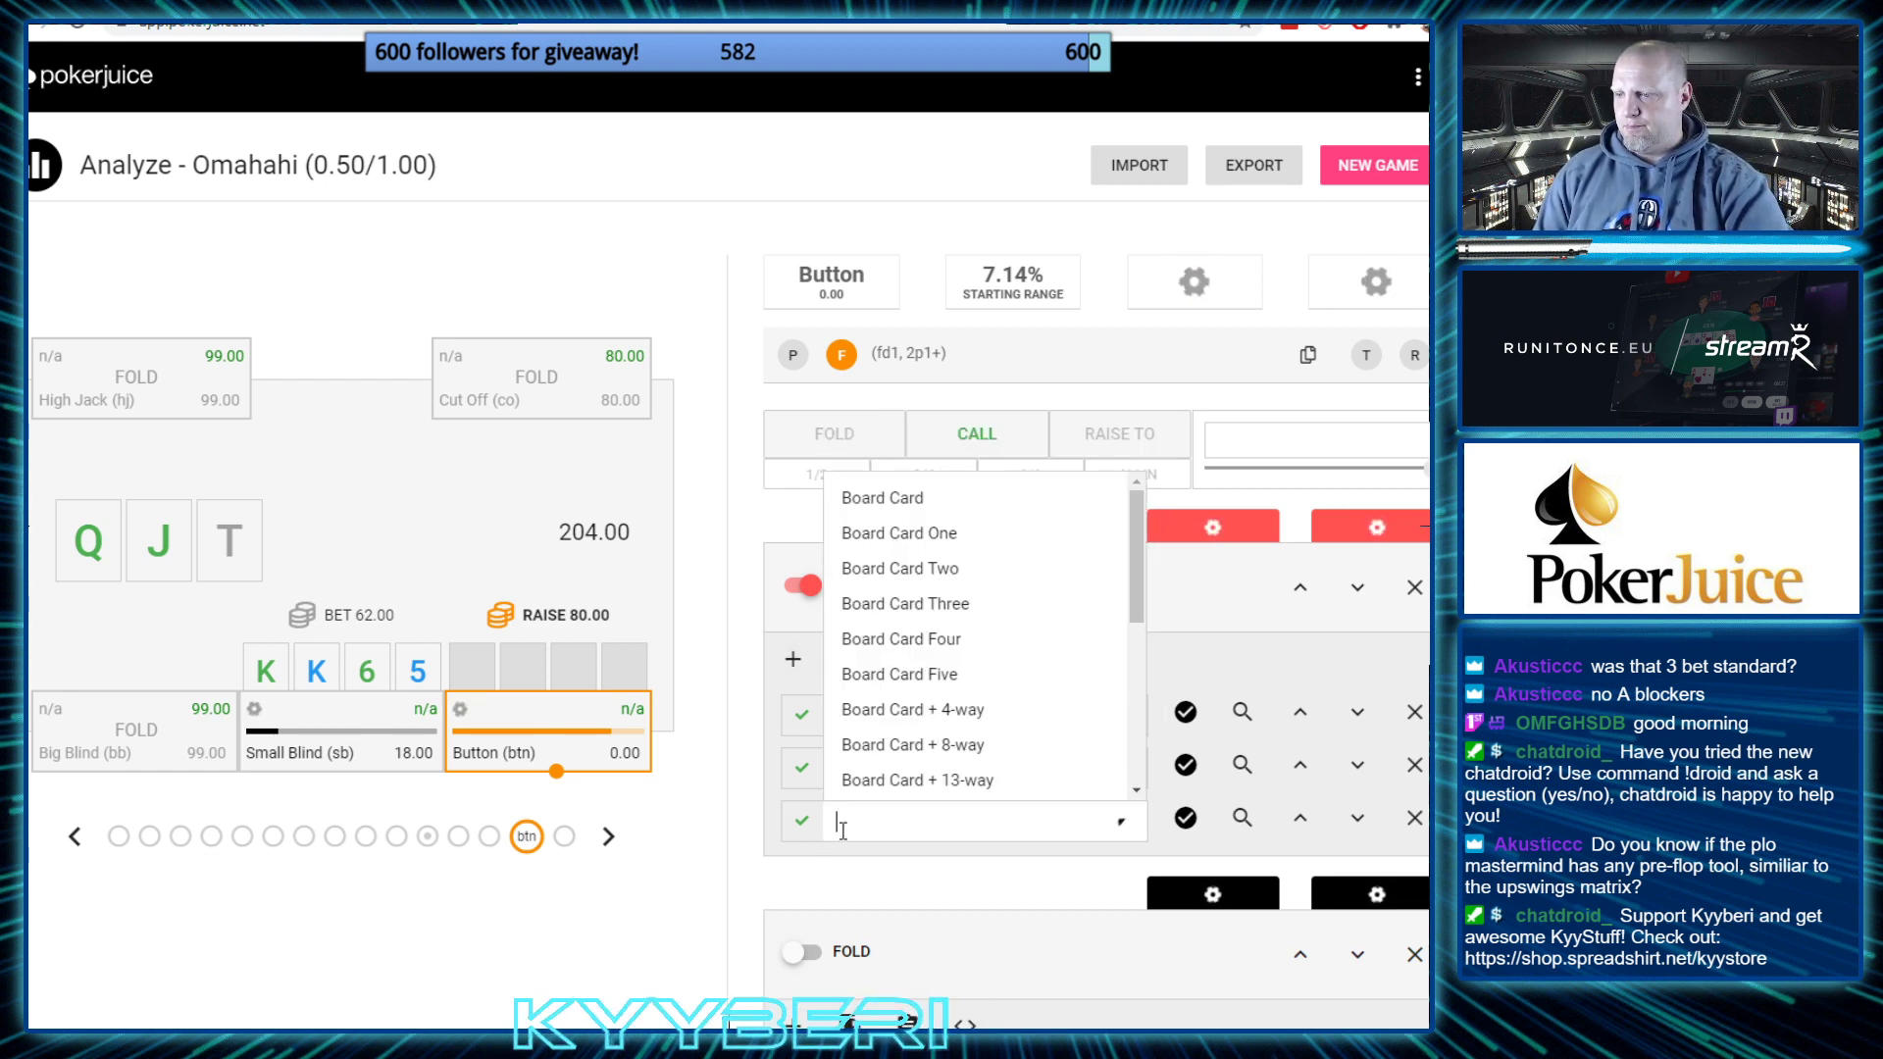
scroll(899, 724, down, 15)
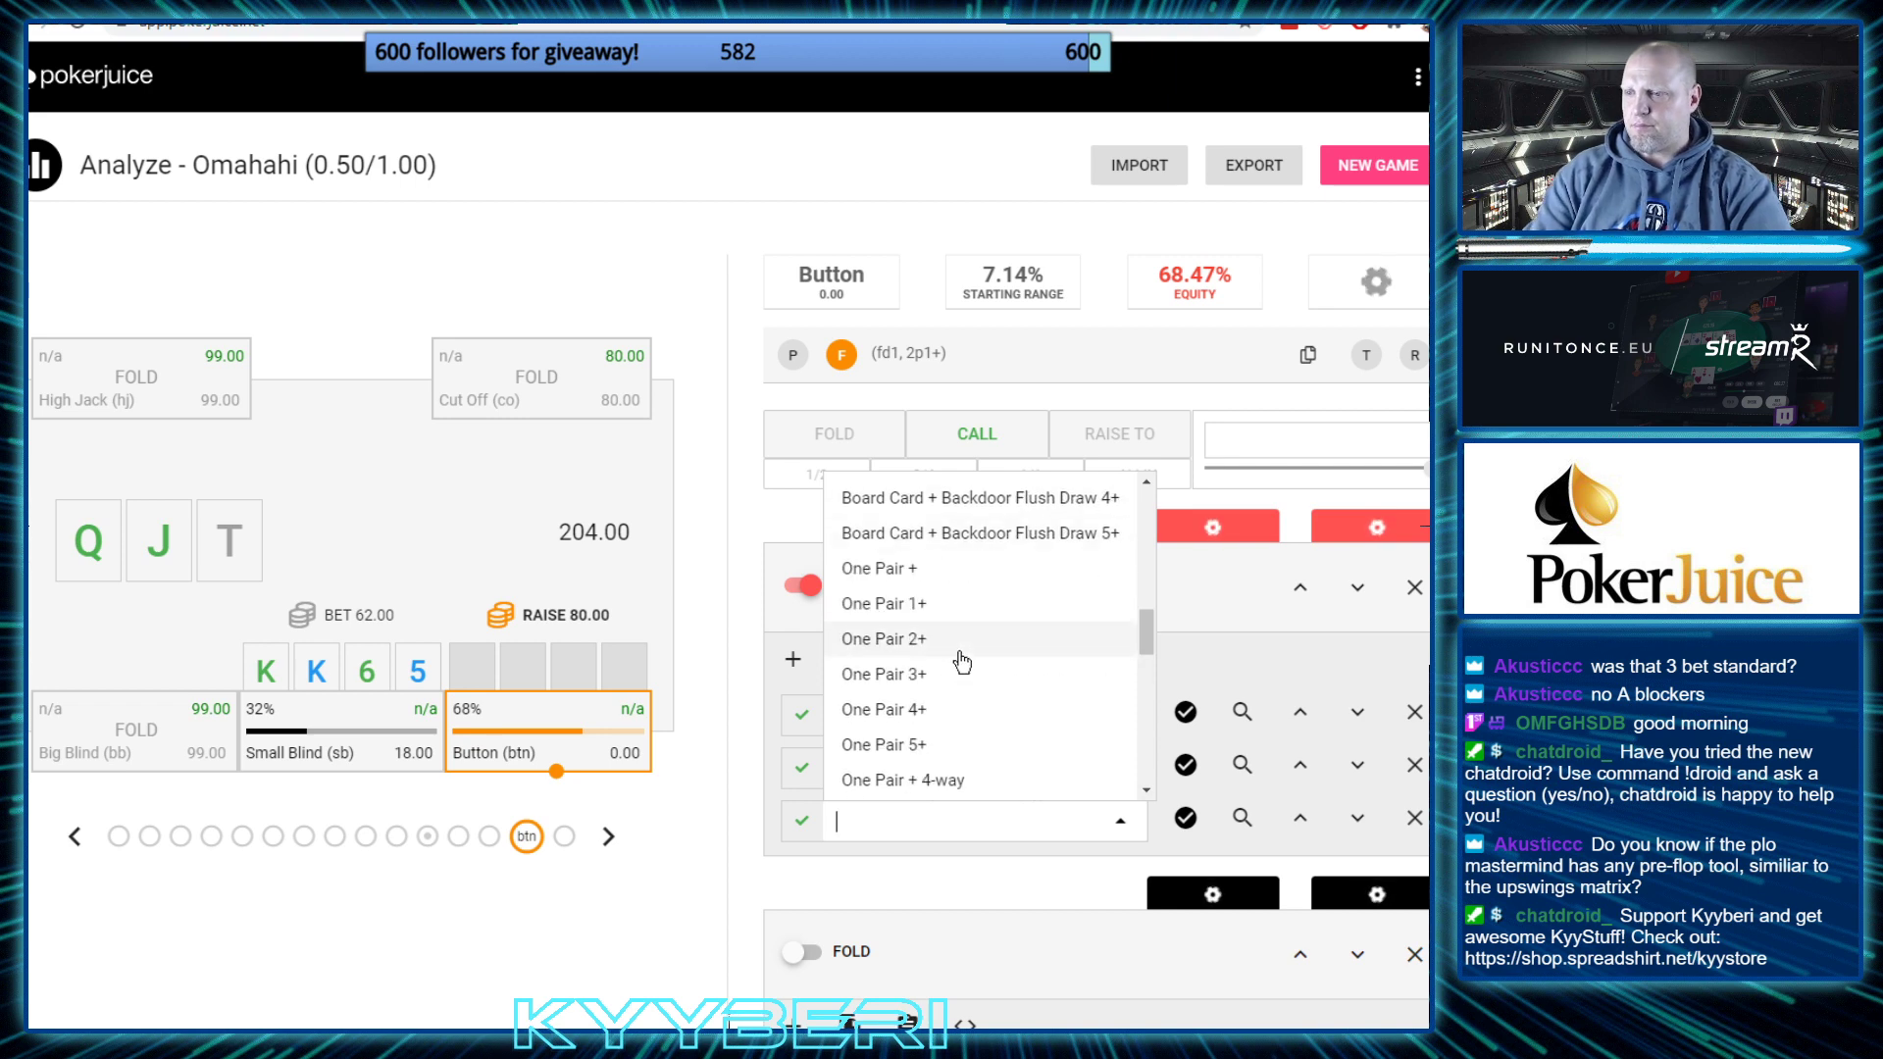
scroll(1030, 676, down, 12)
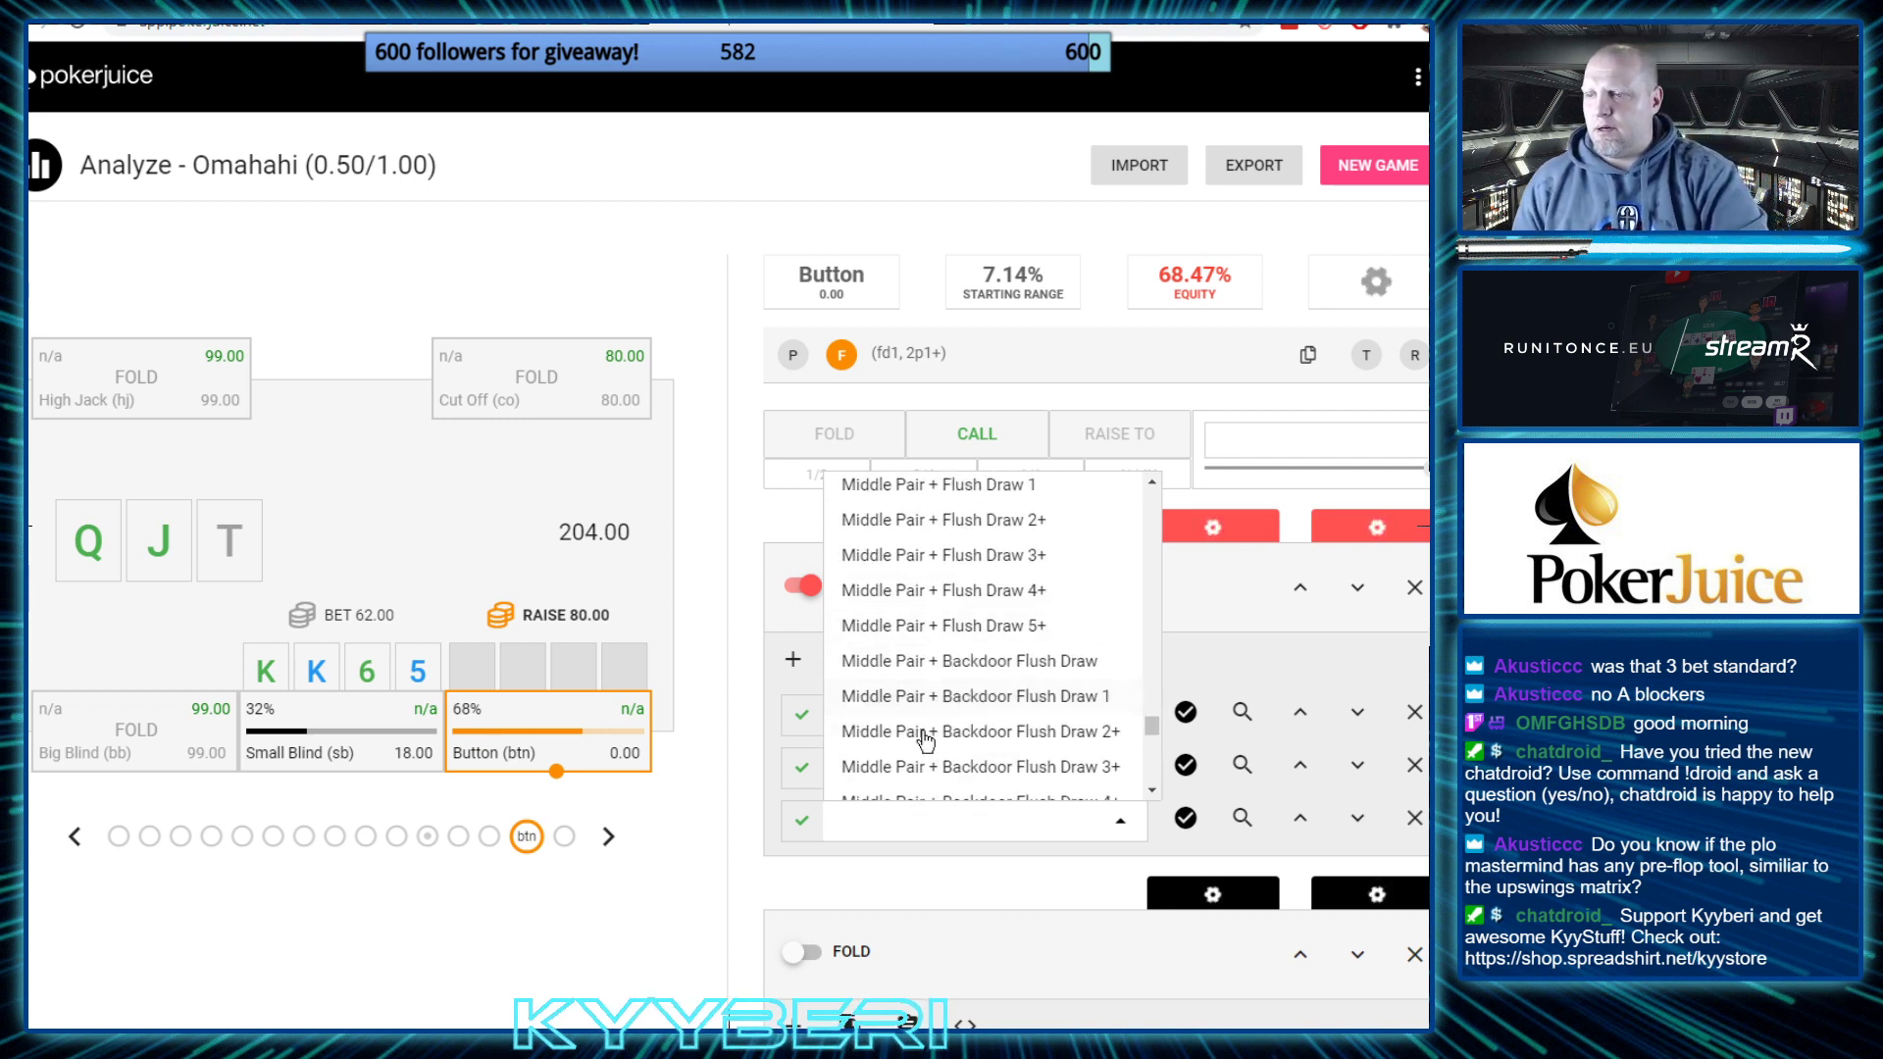
scroll(1000, 677, down, 8)
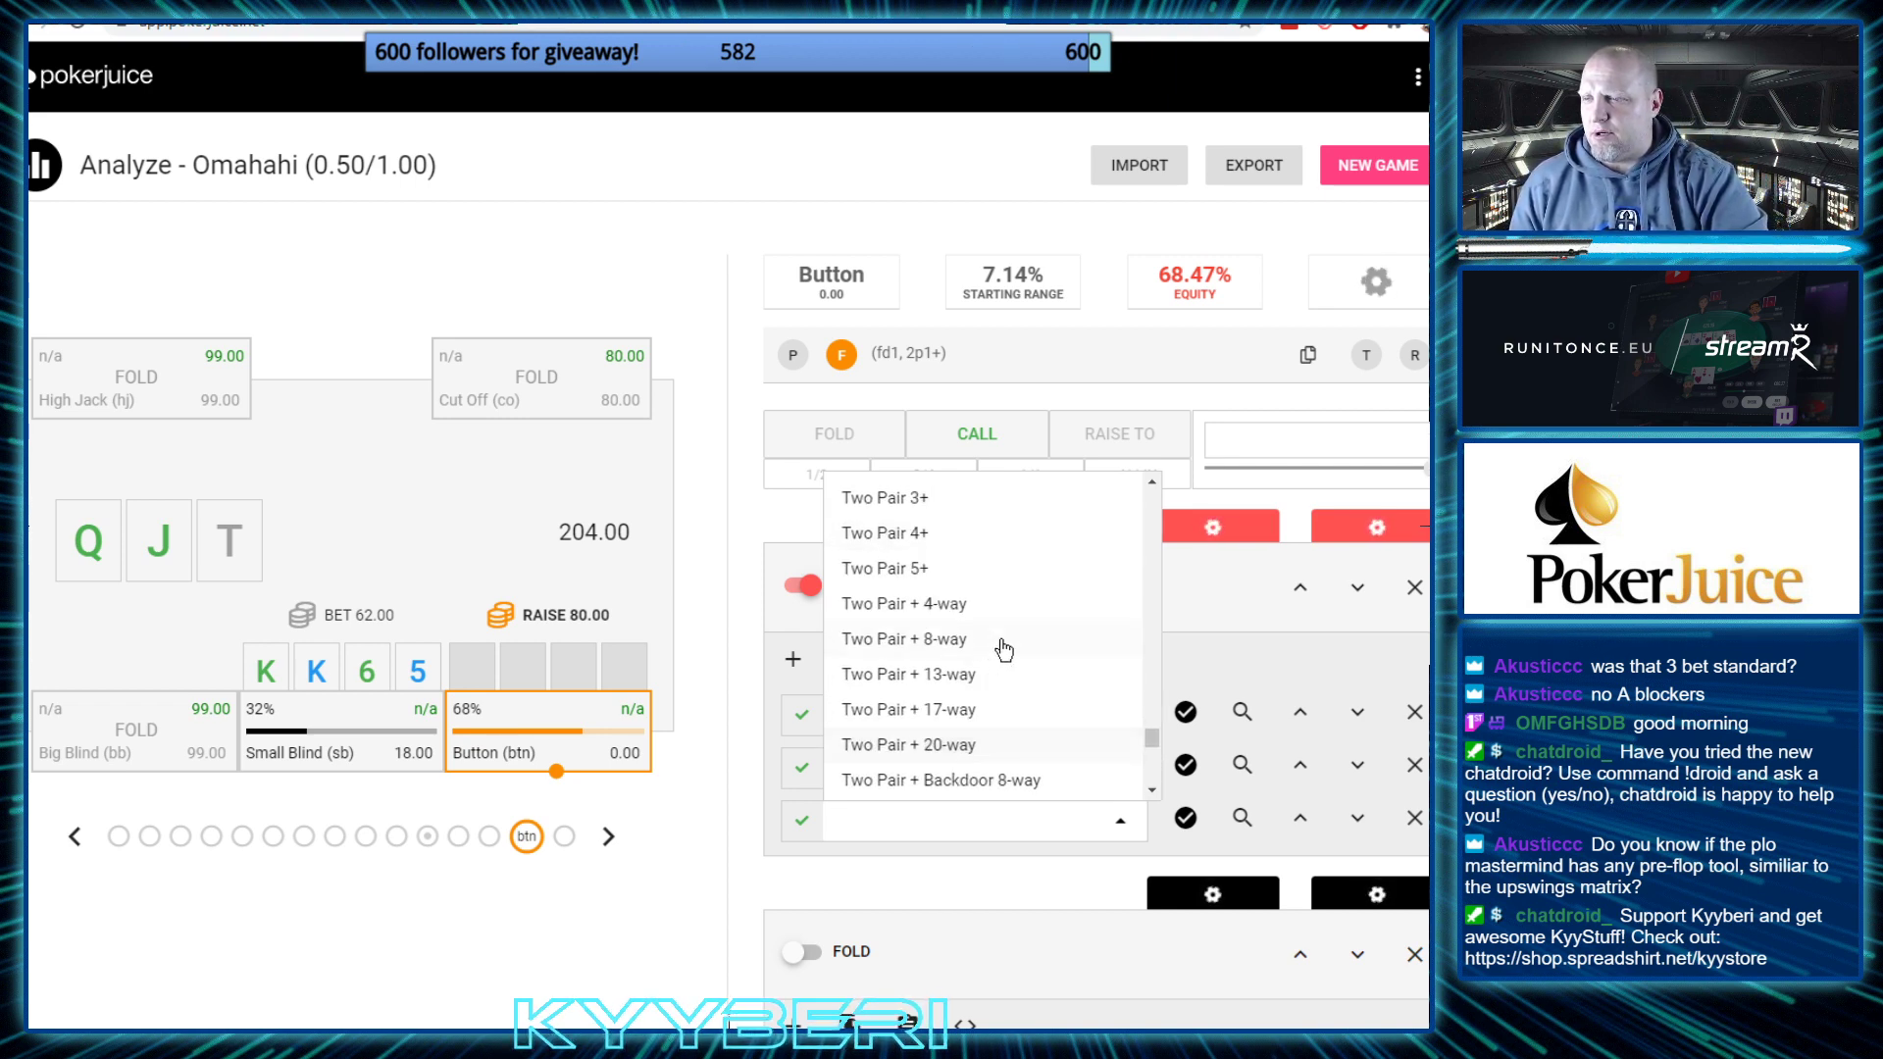
scroll(1006, 696, up, 2)
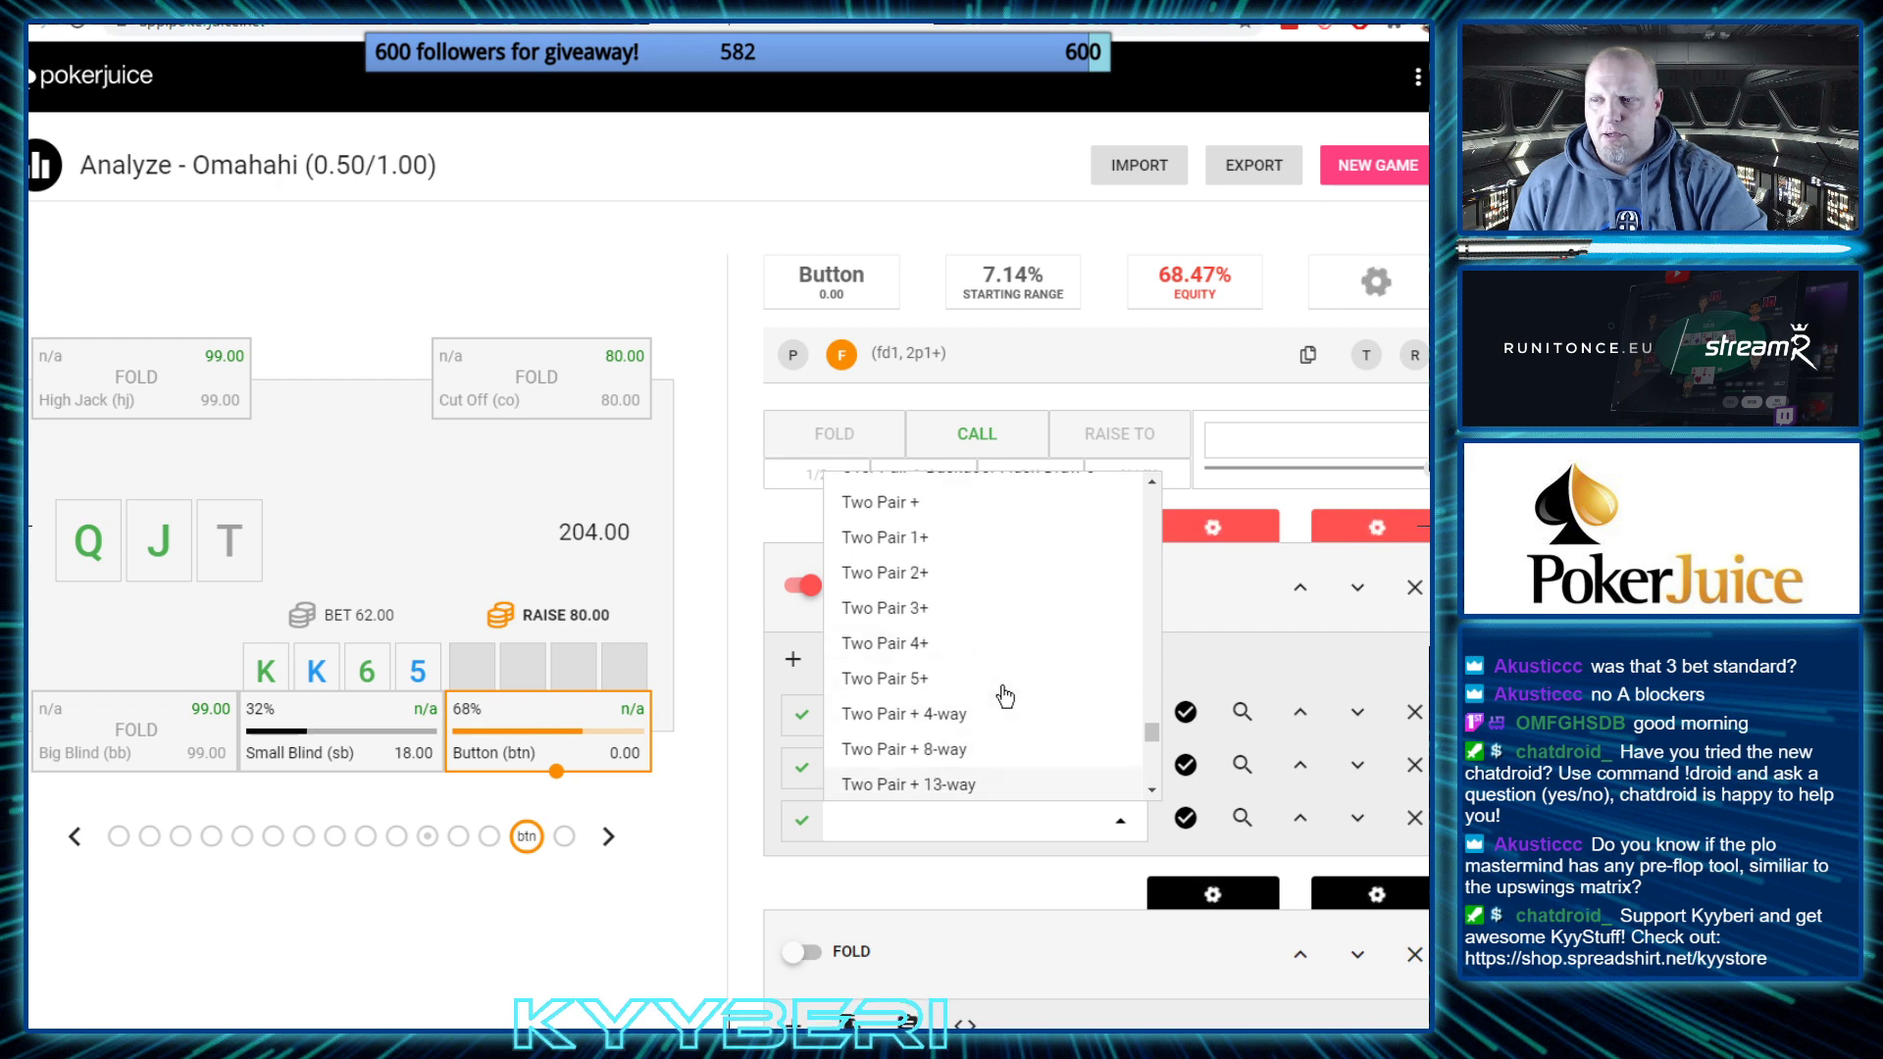
scroll(998, 683, down, 2)
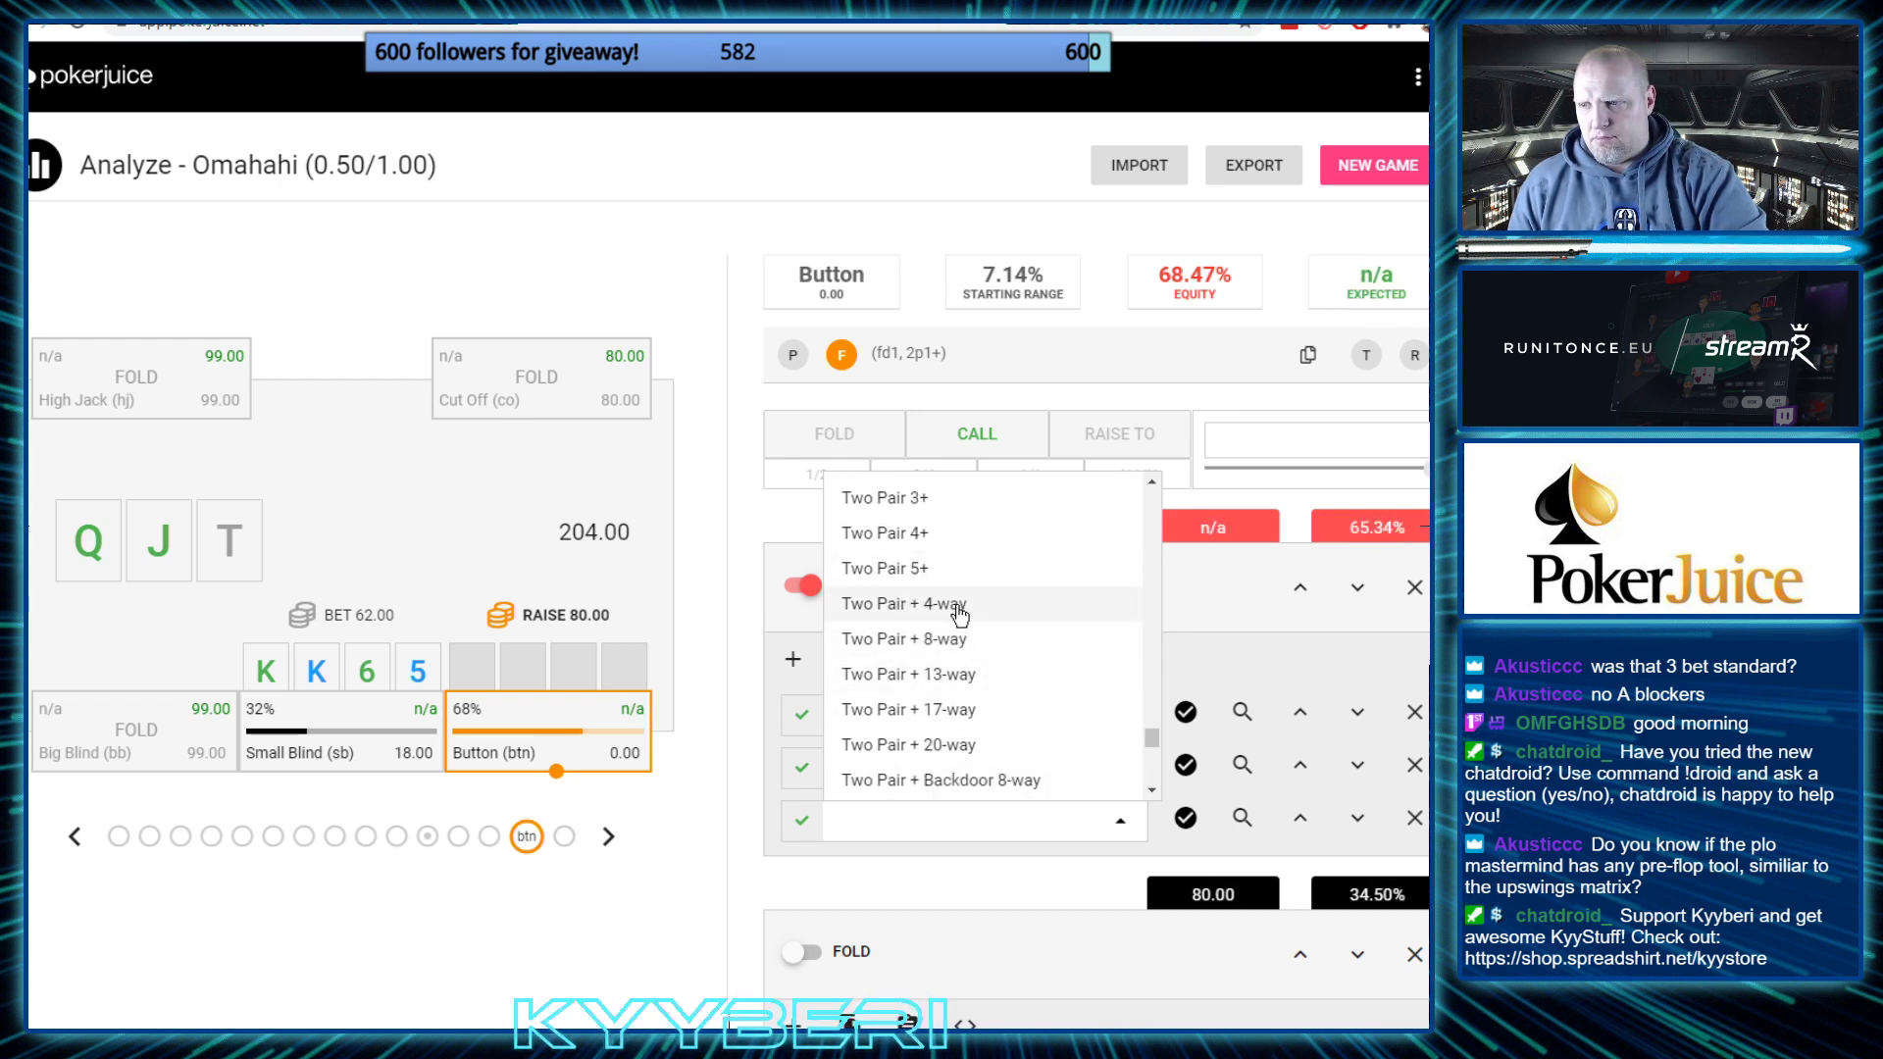
click(949, 639)
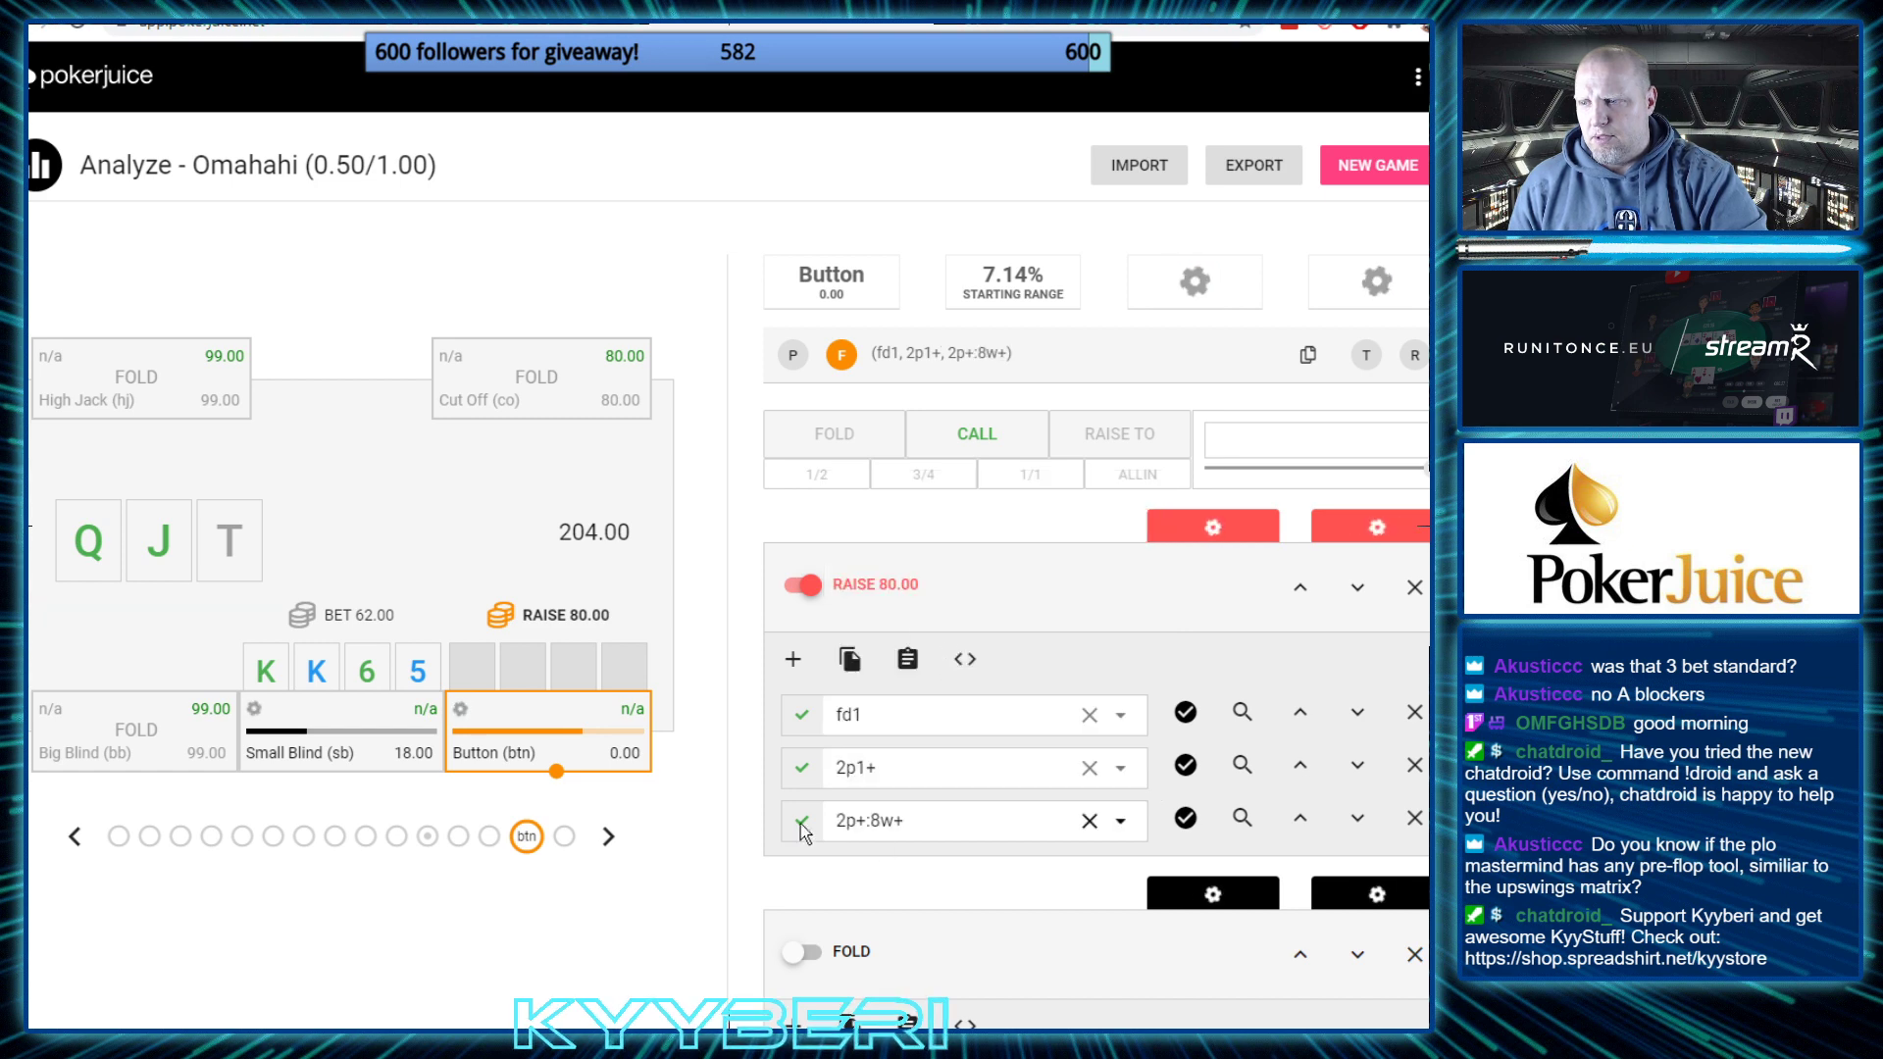
Add a fourth range line to the button's 80.00 raise with Two Pair + Flush Draw (2p+:fd)
click(912, 883)
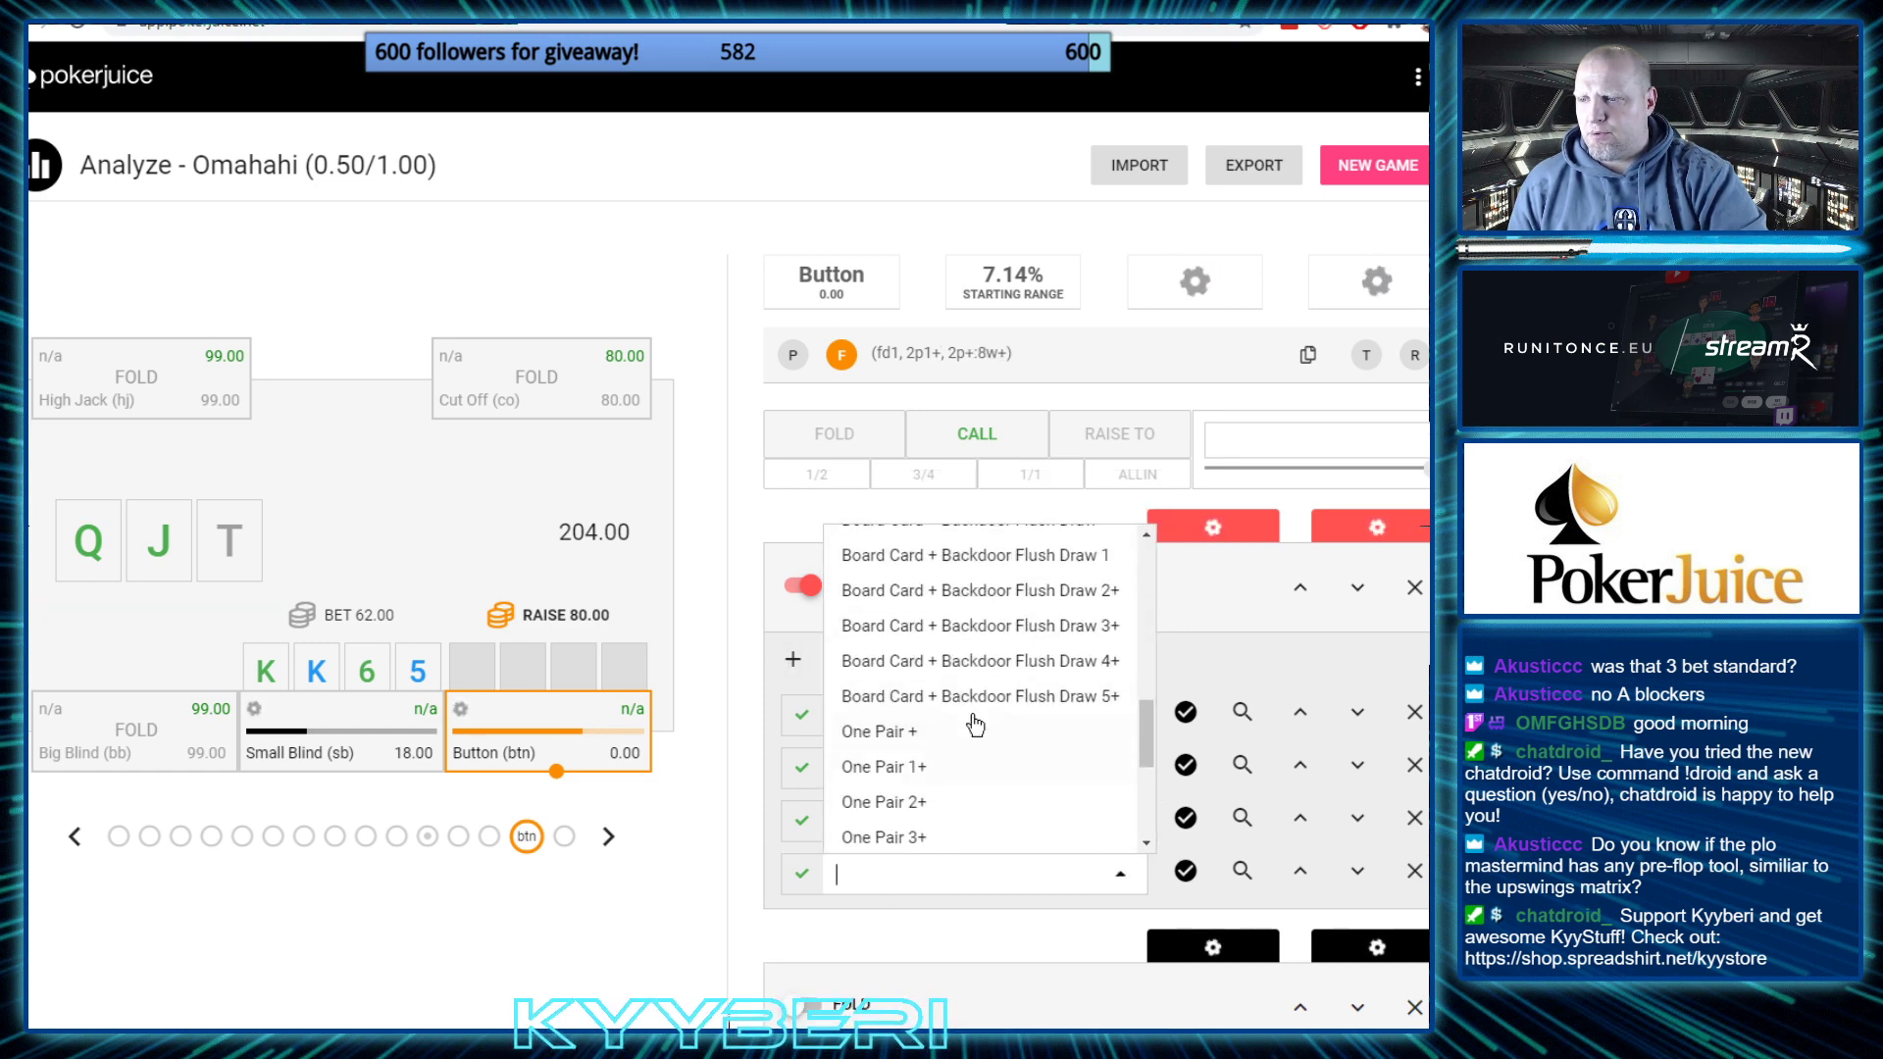
scroll(981, 725, down, 15)
scroll(1049, 728, down, 10)
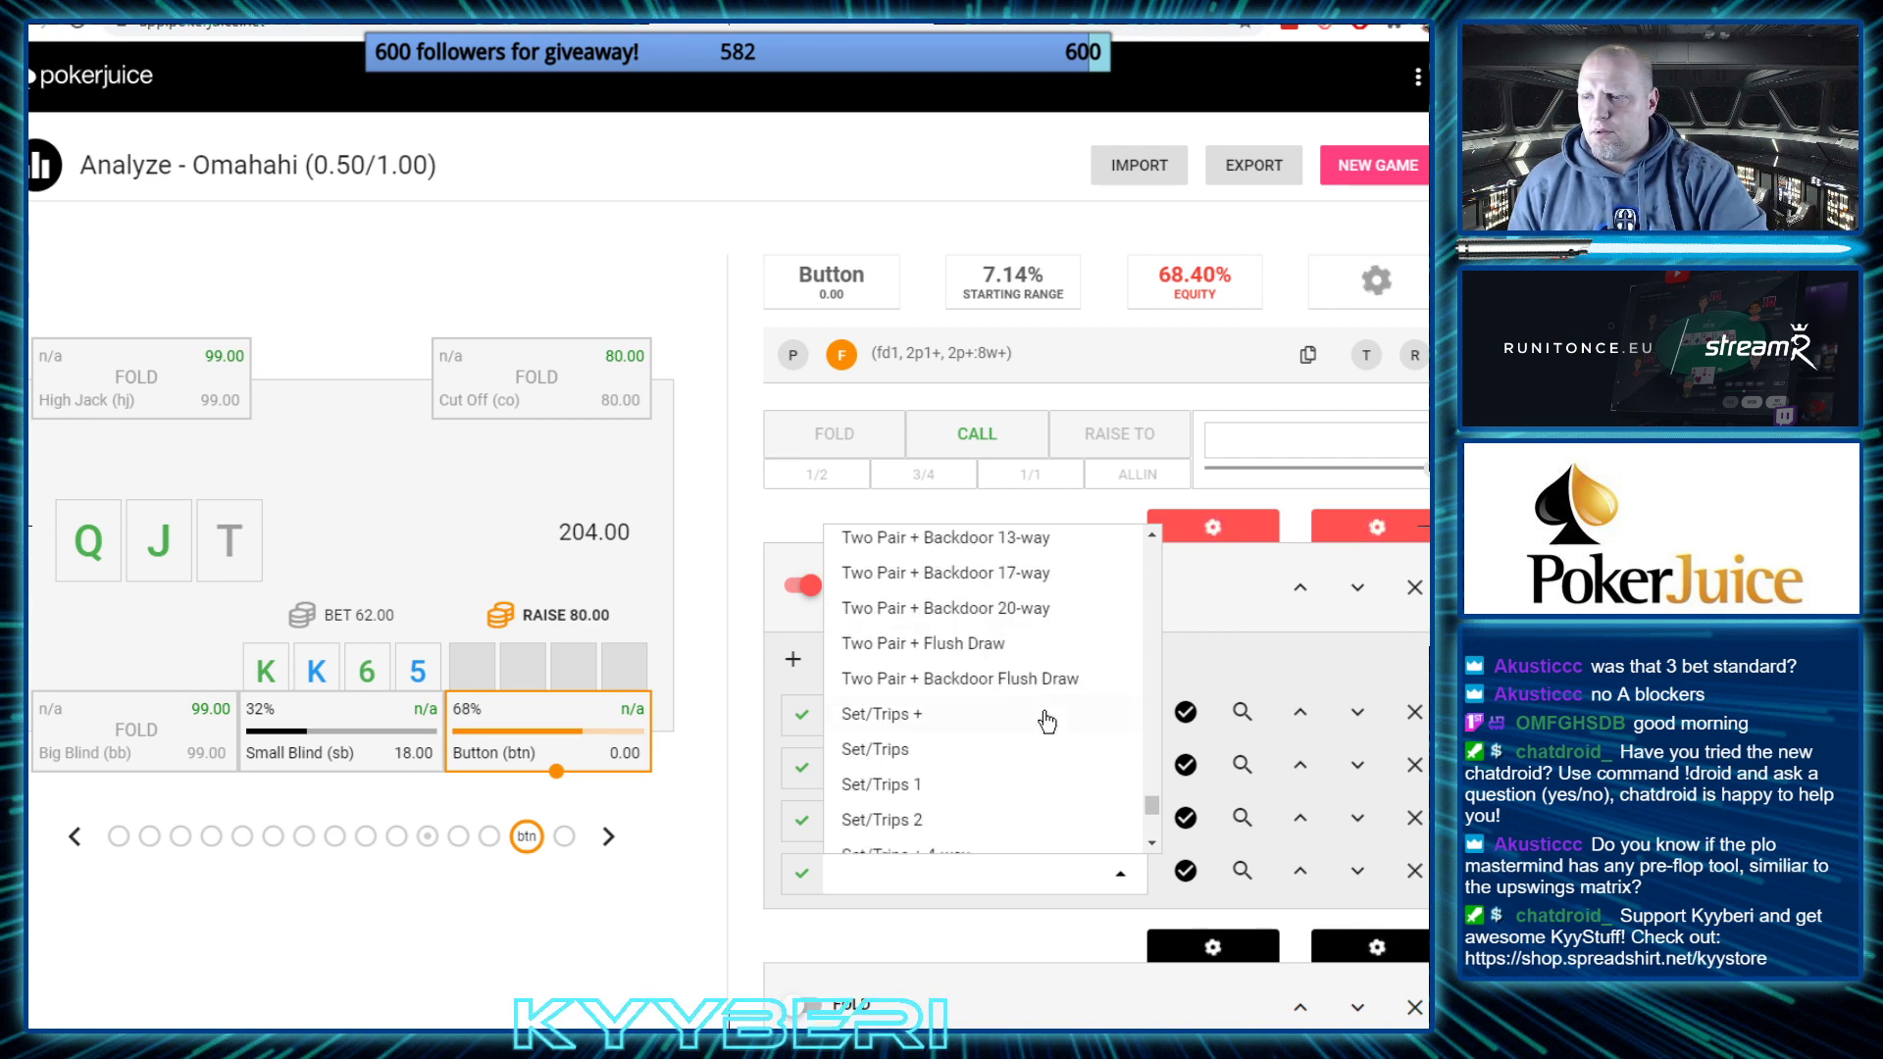
click(985, 639)
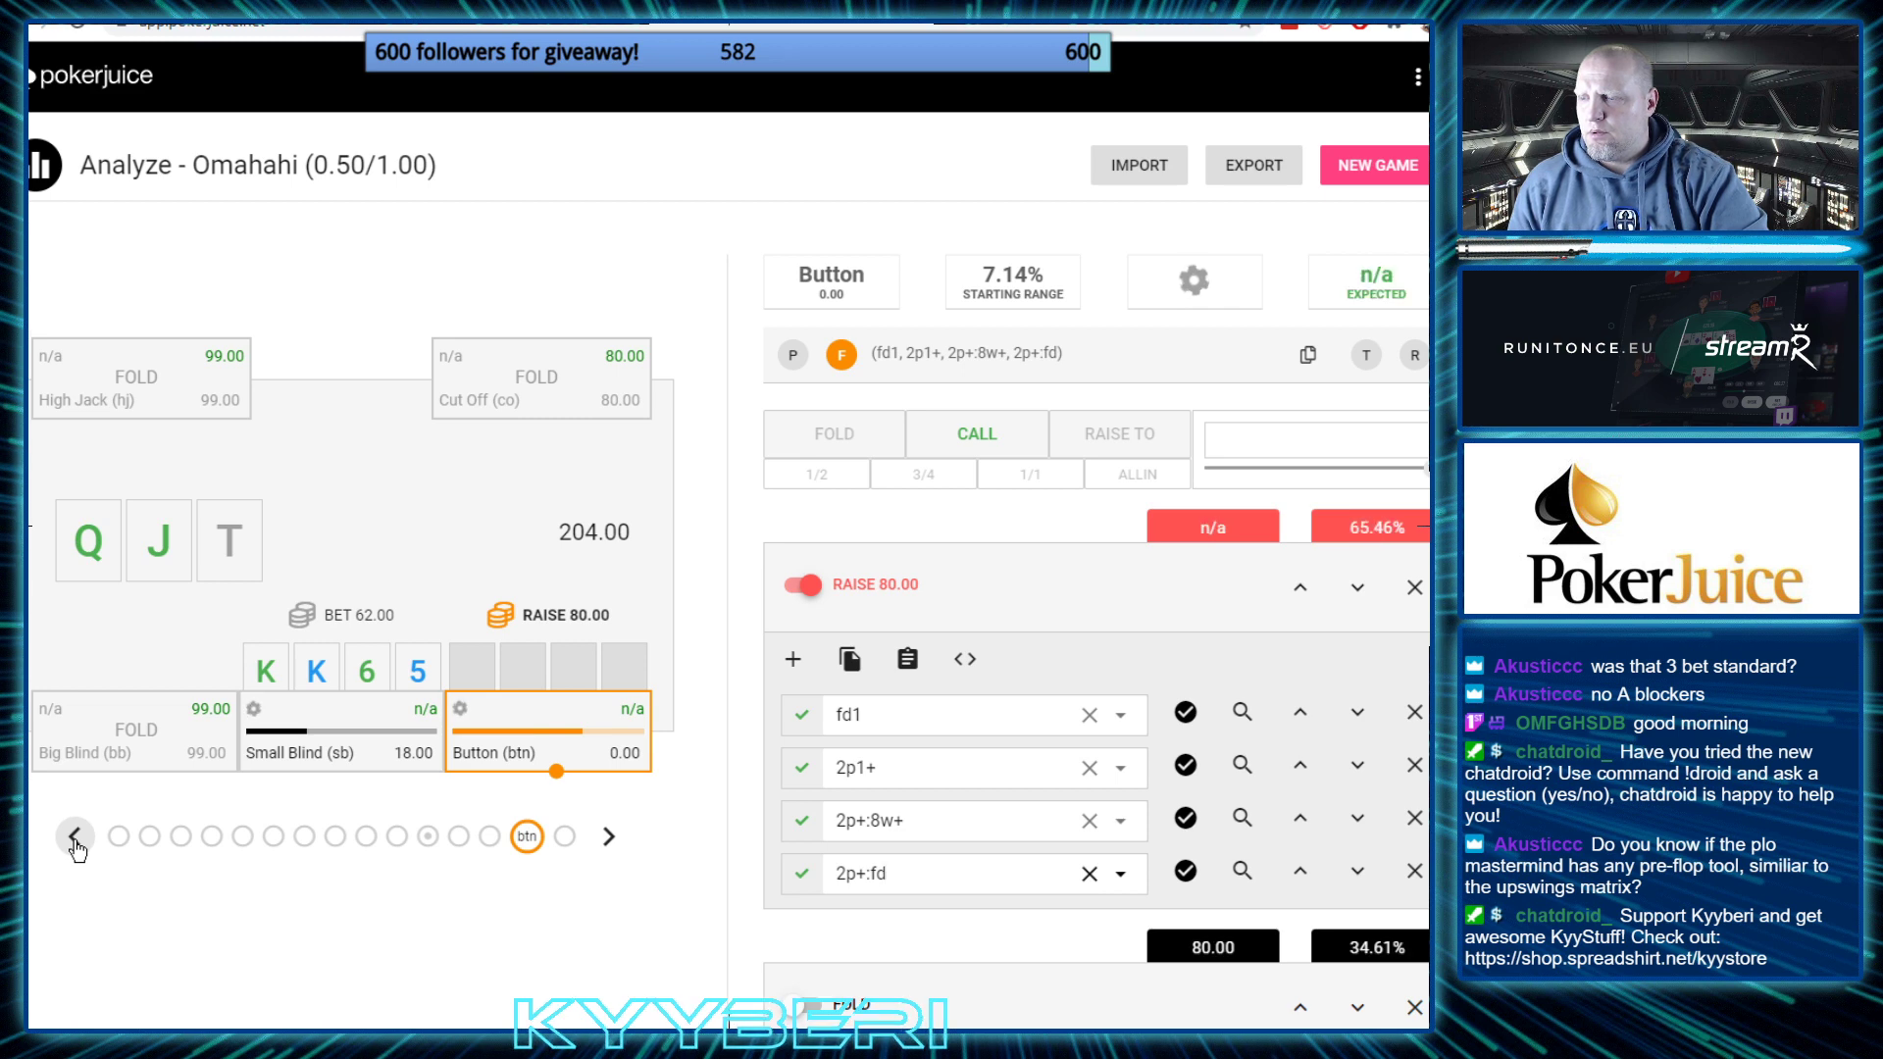
Have the small blind call the remaining 18.00 against the button's raise
click(608, 836)
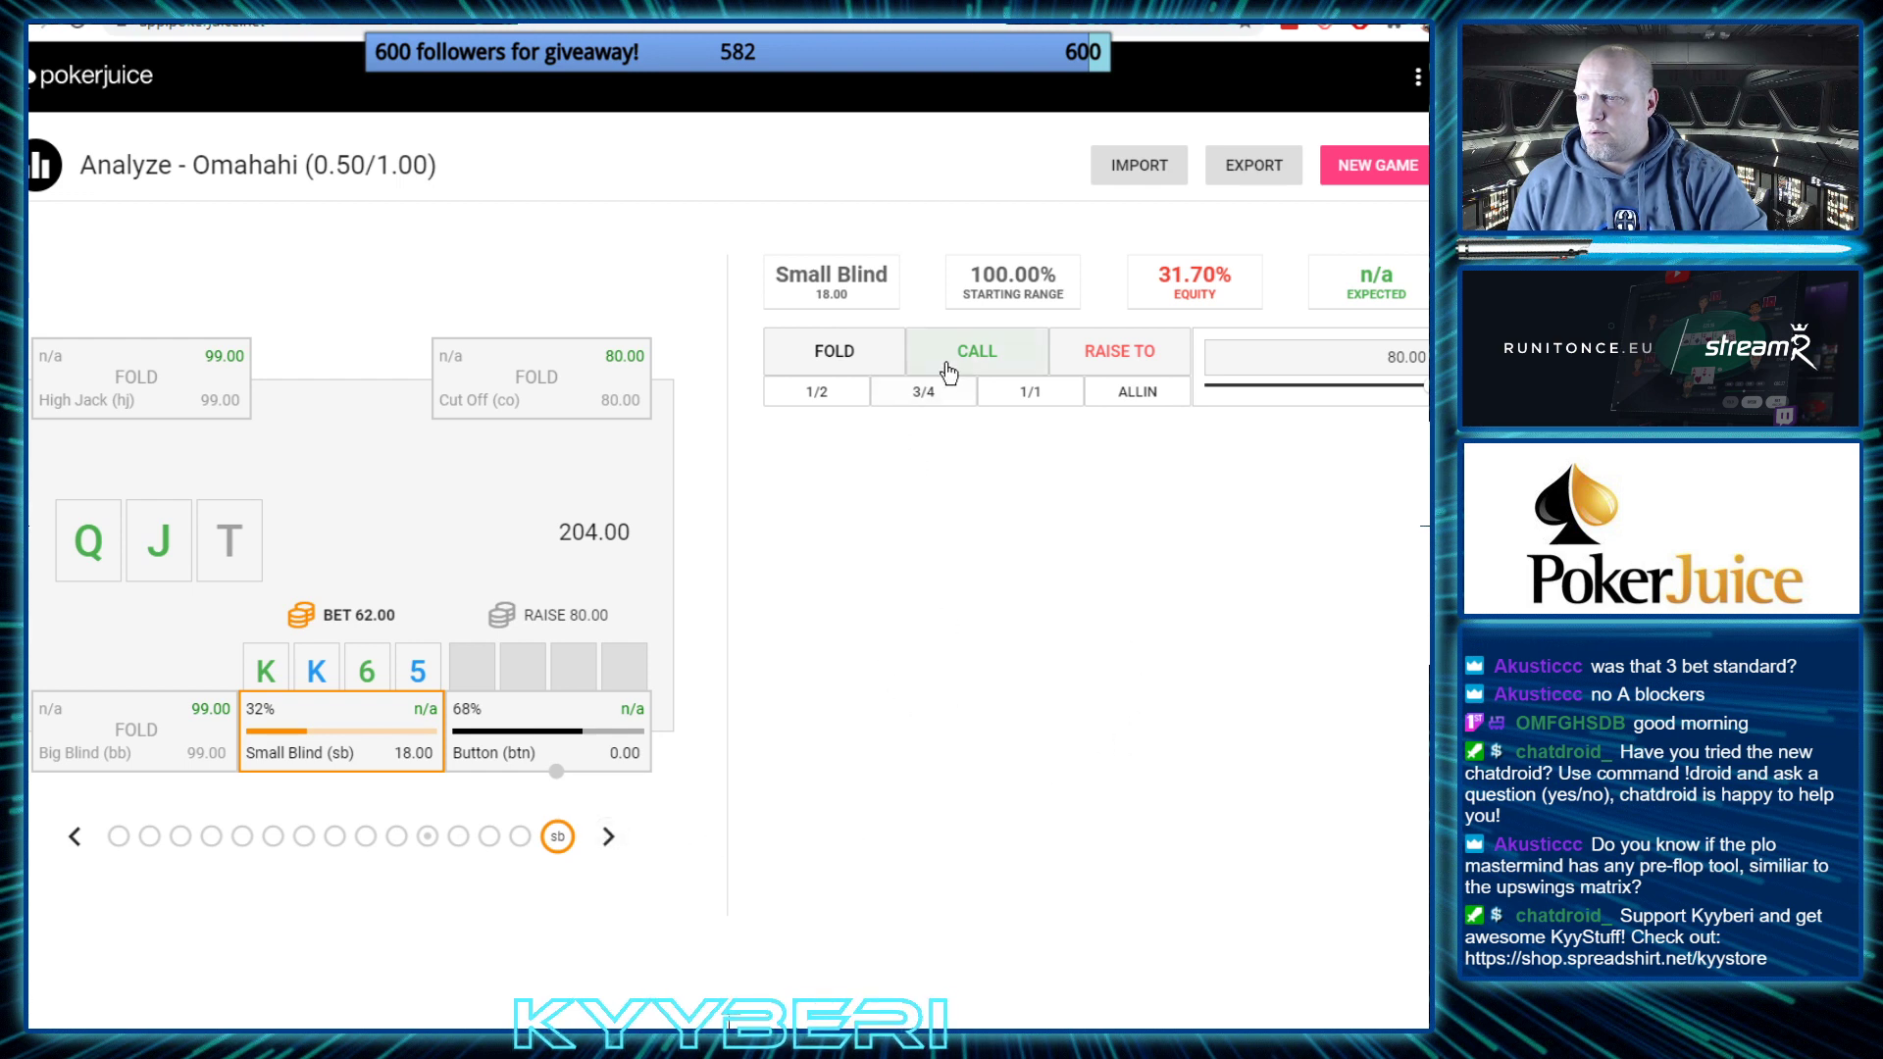
click(976, 351)
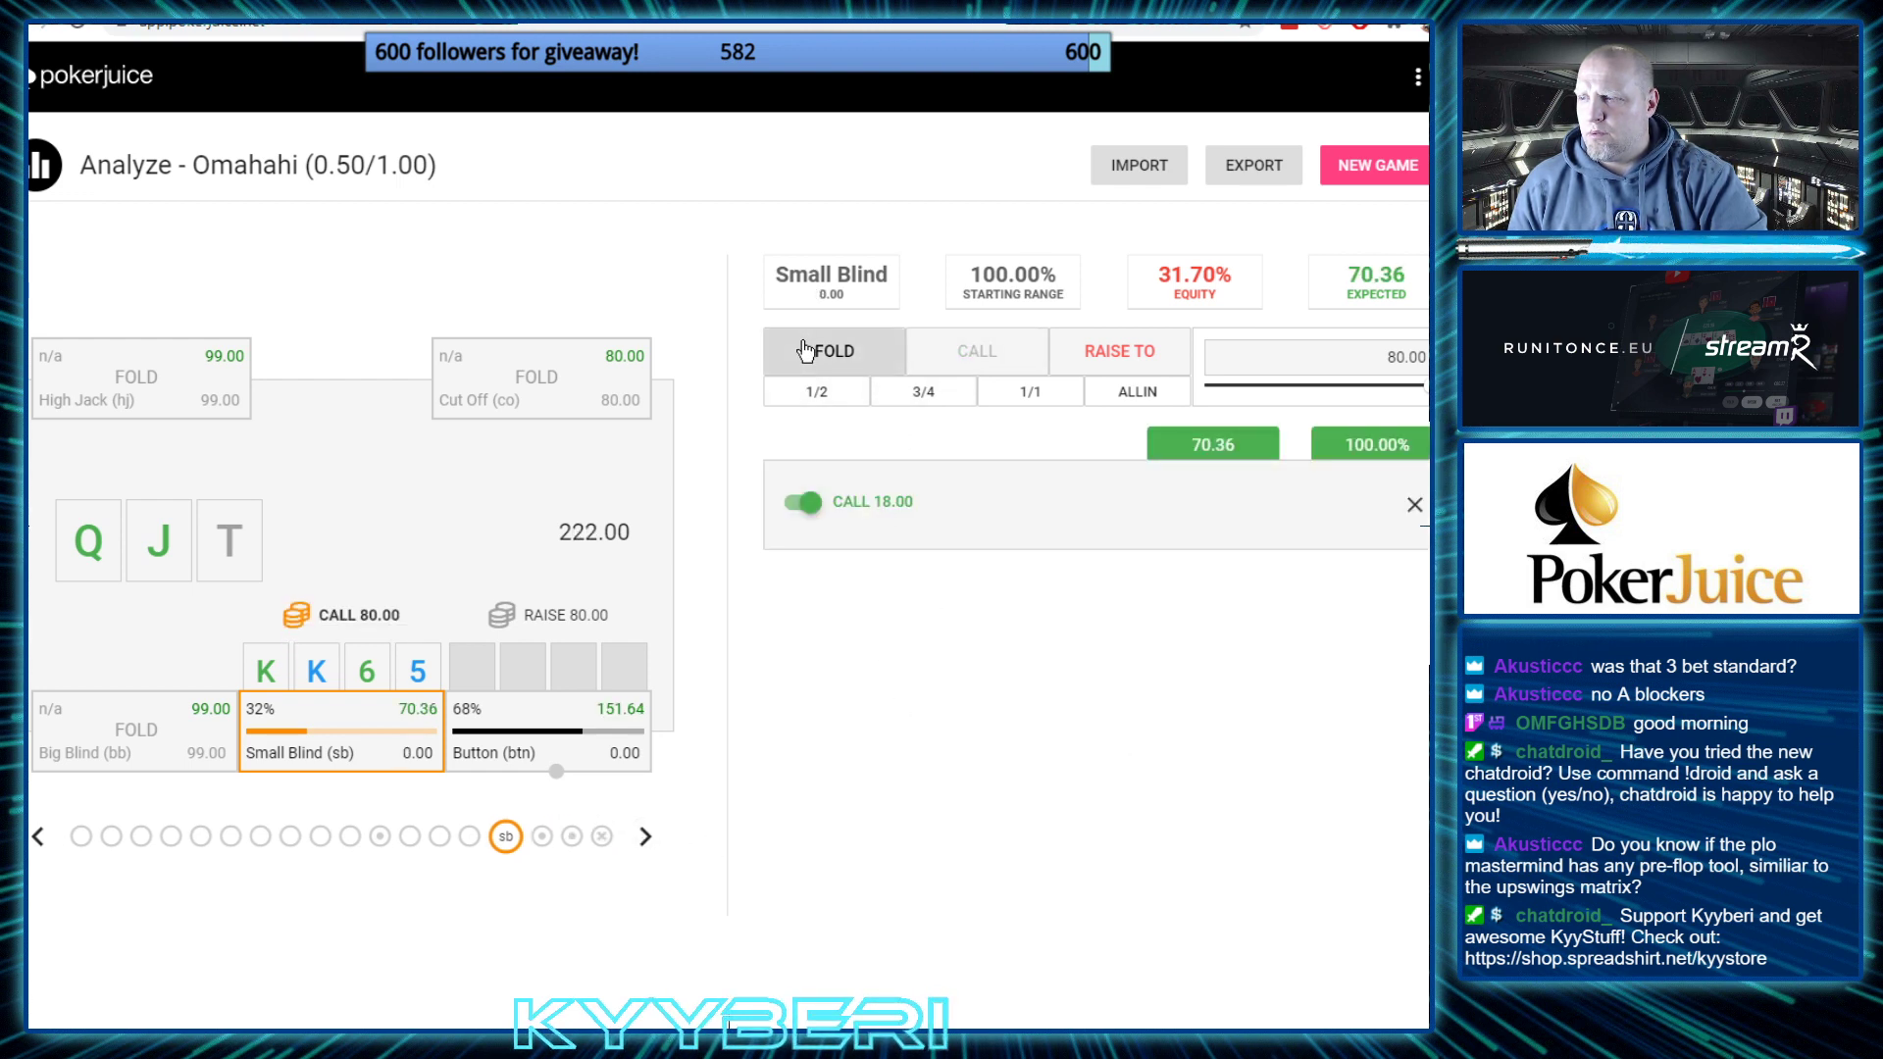
Add a fourth range line to the cut off's 80.00 raise with Two Pair + Flush Draw (2p+:fd)
click(40, 837)
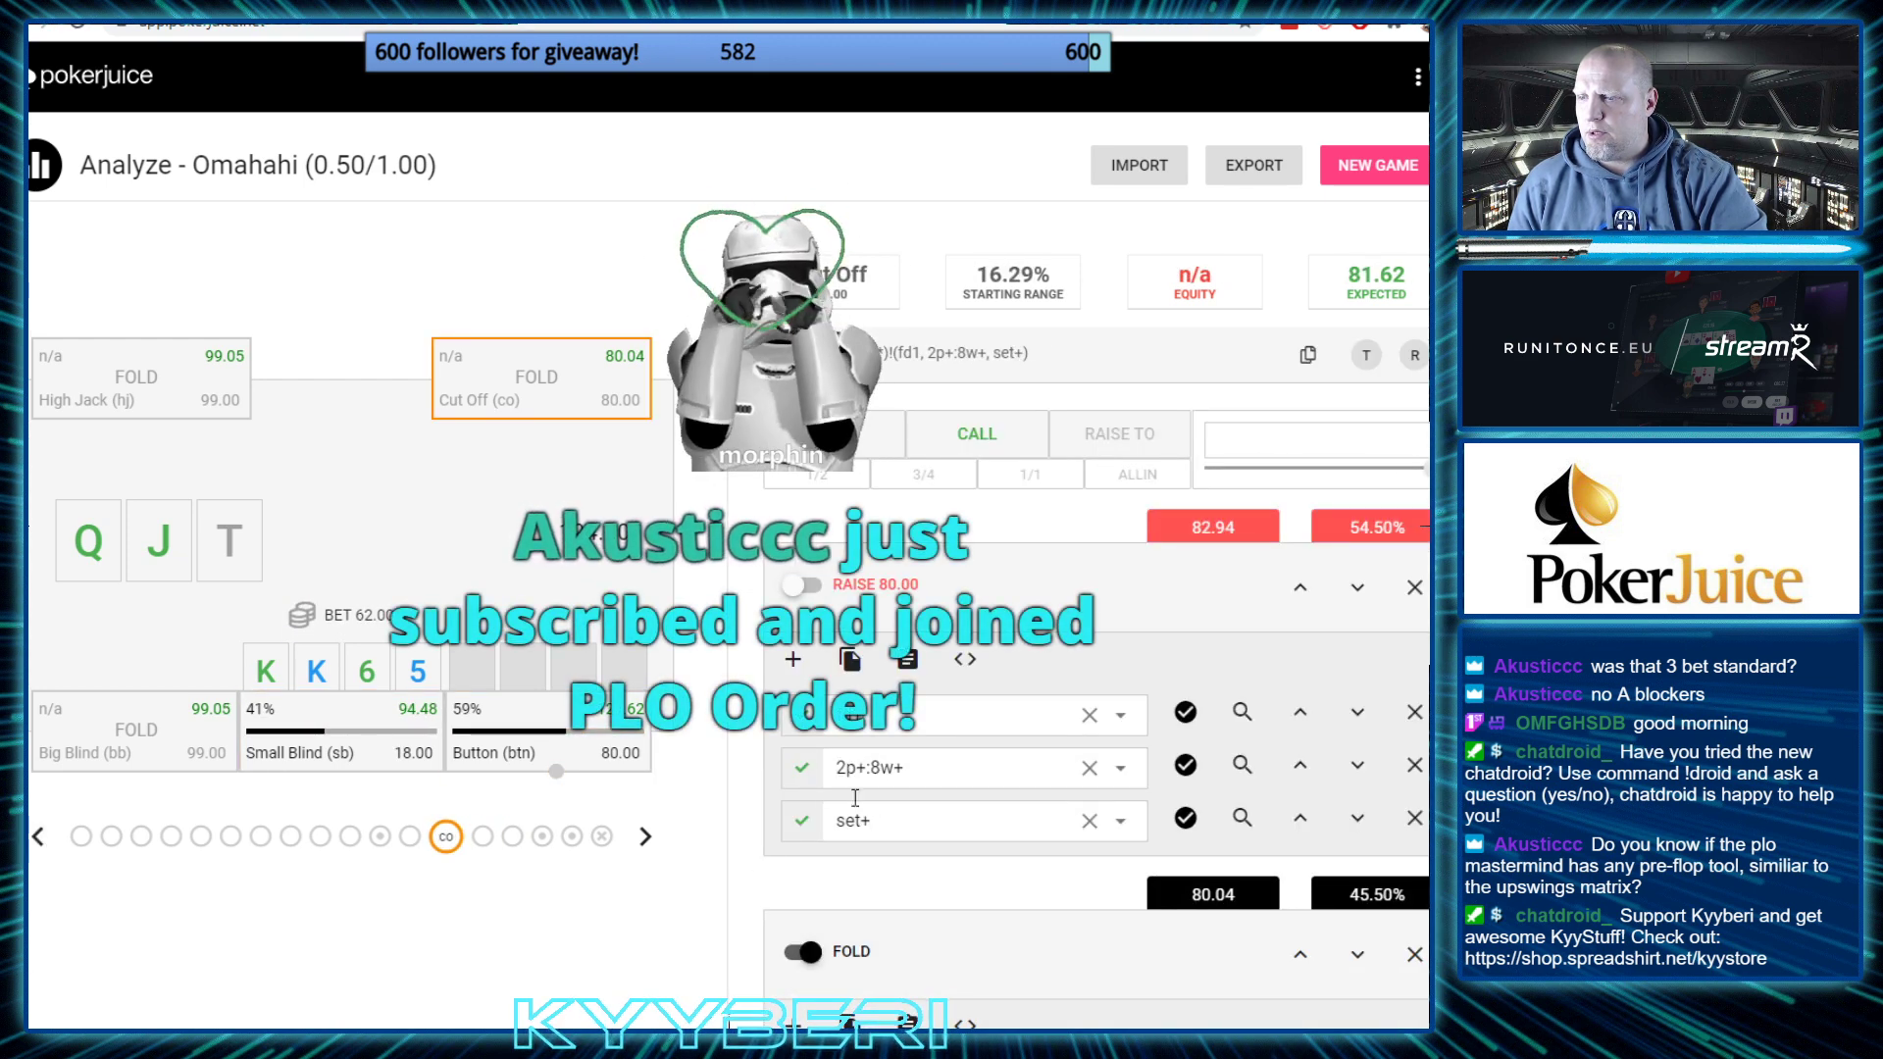
click(795, 663)
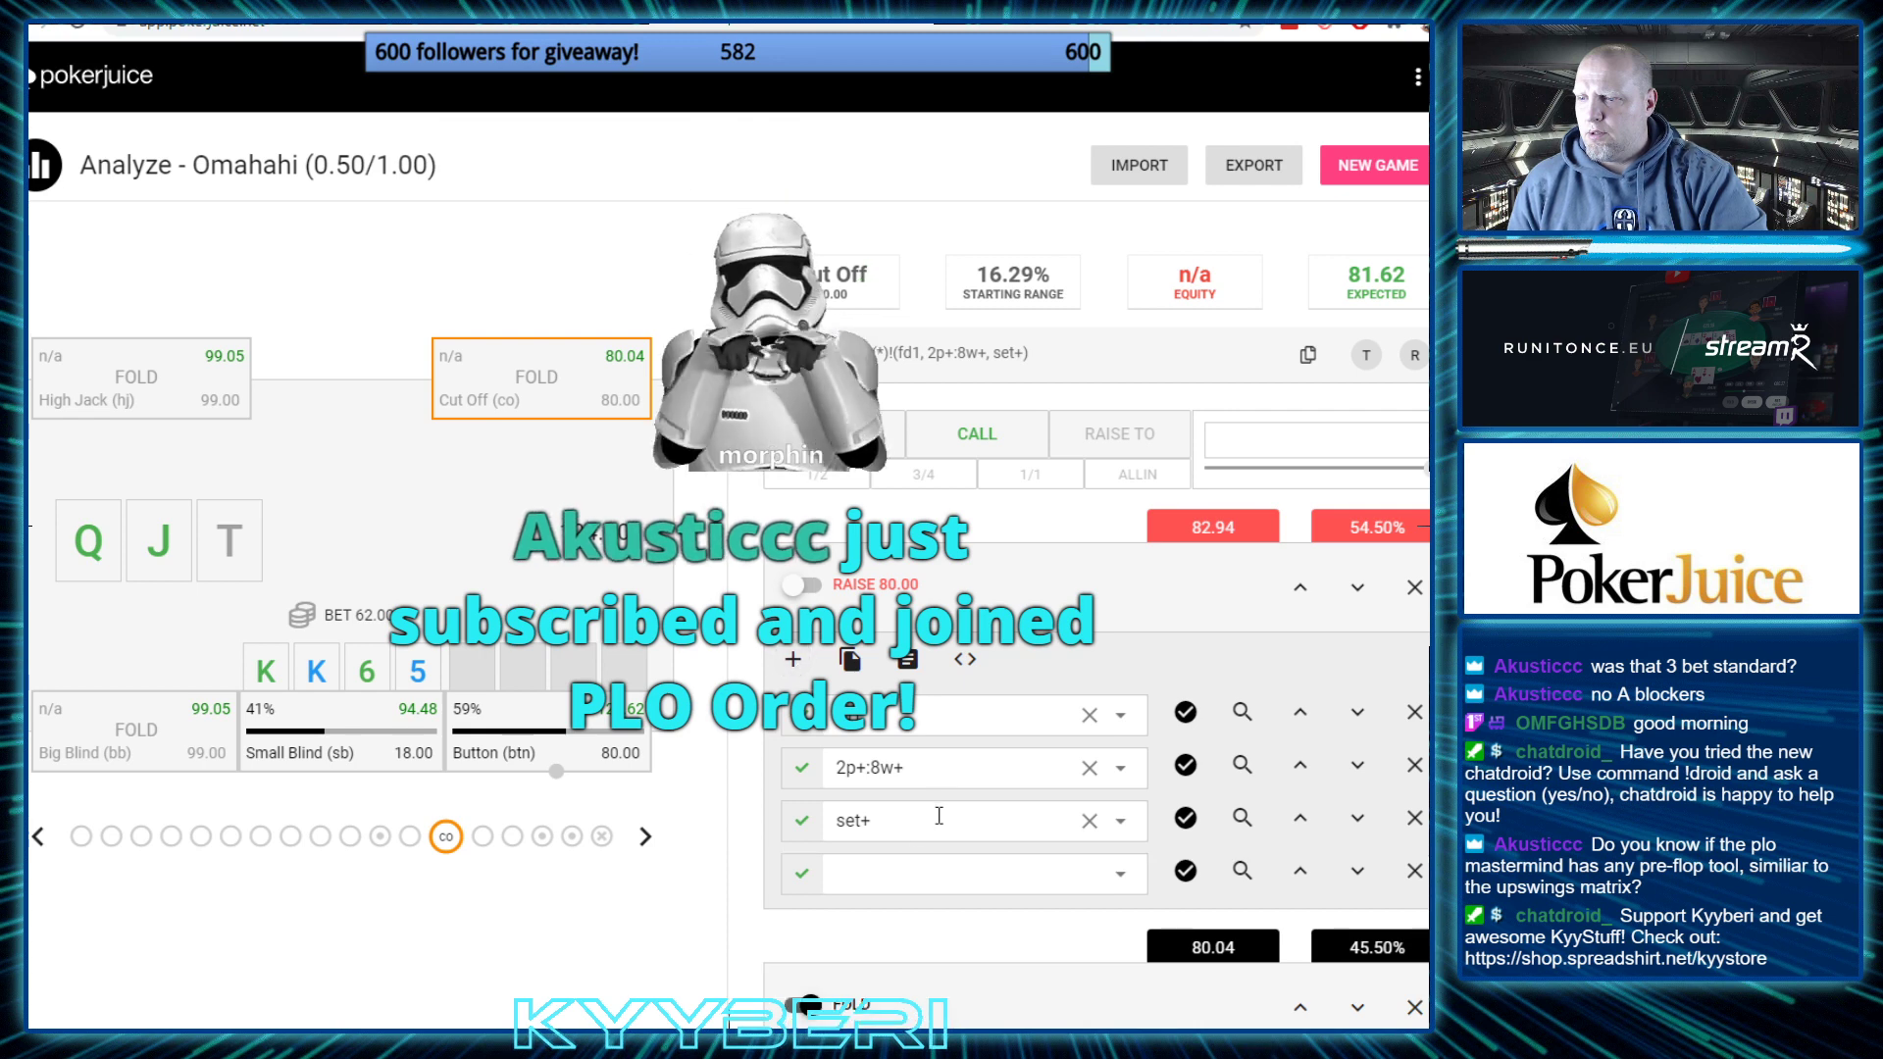
click(891, 872)
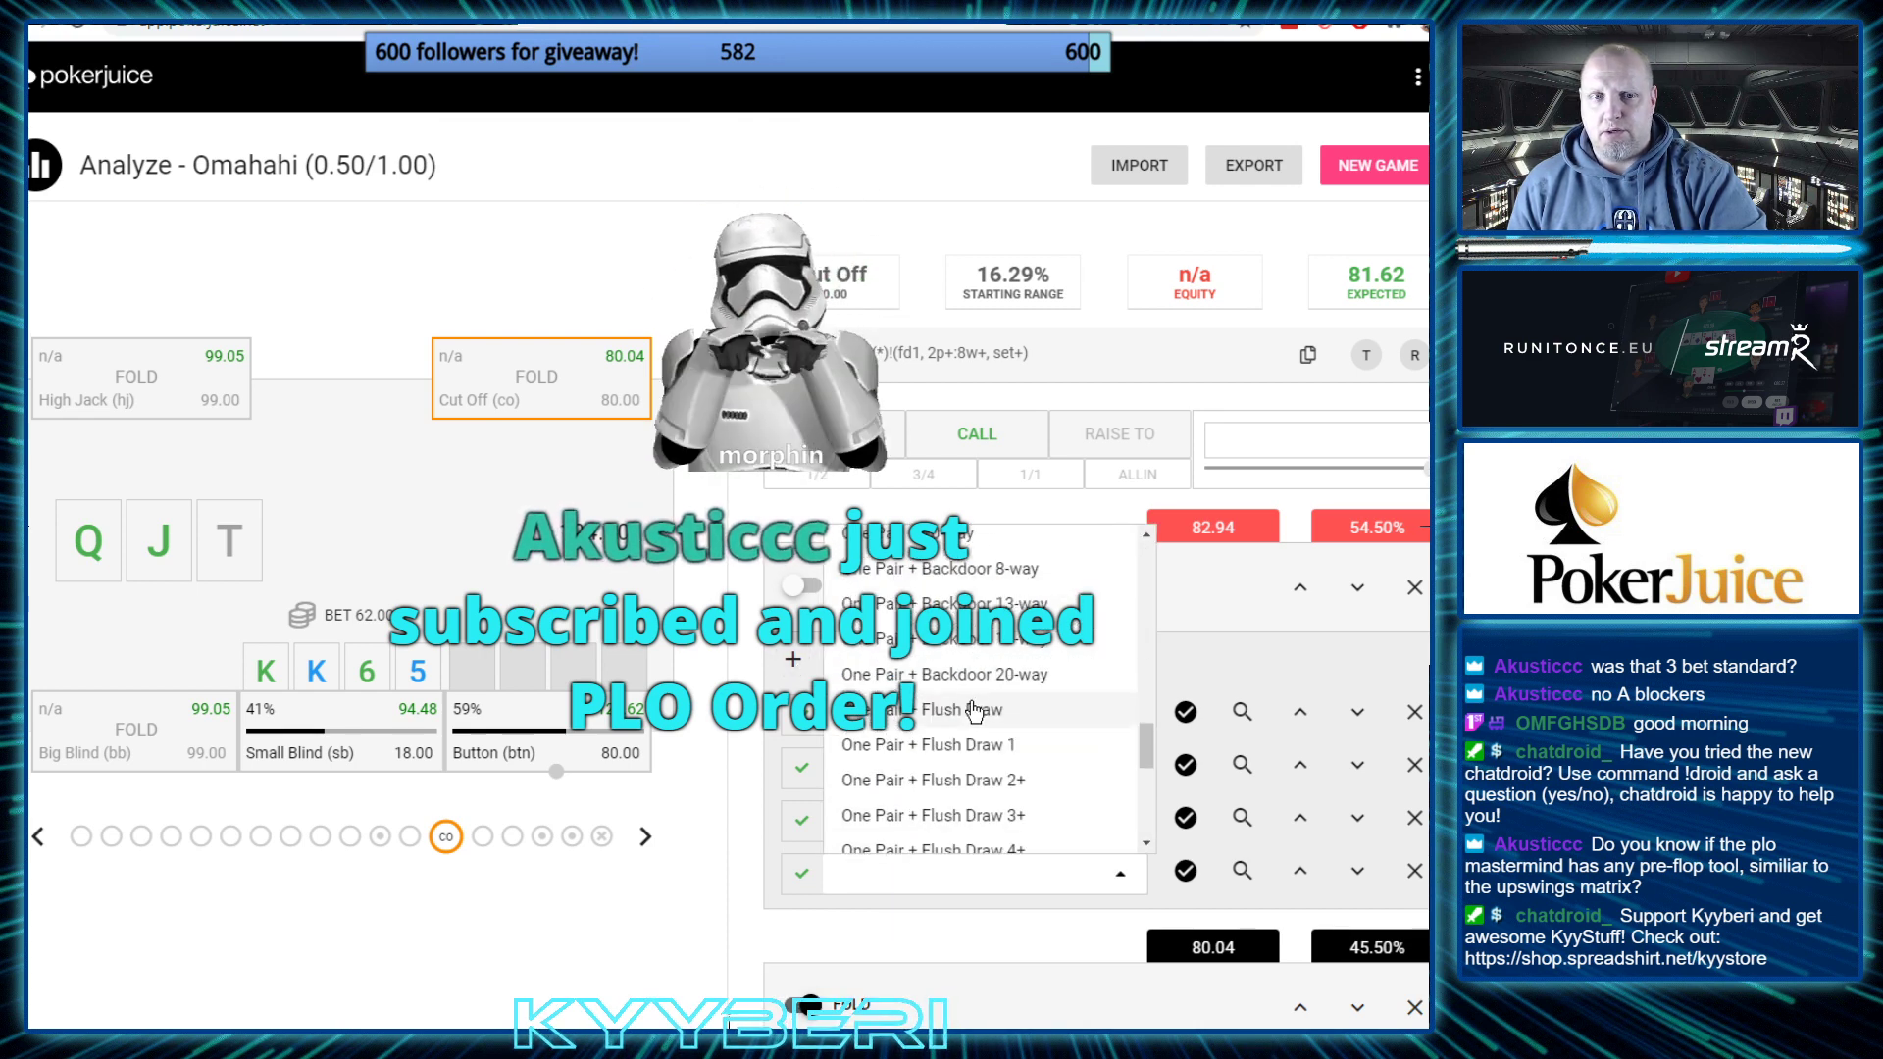
scroll(977, 703, down, 2)
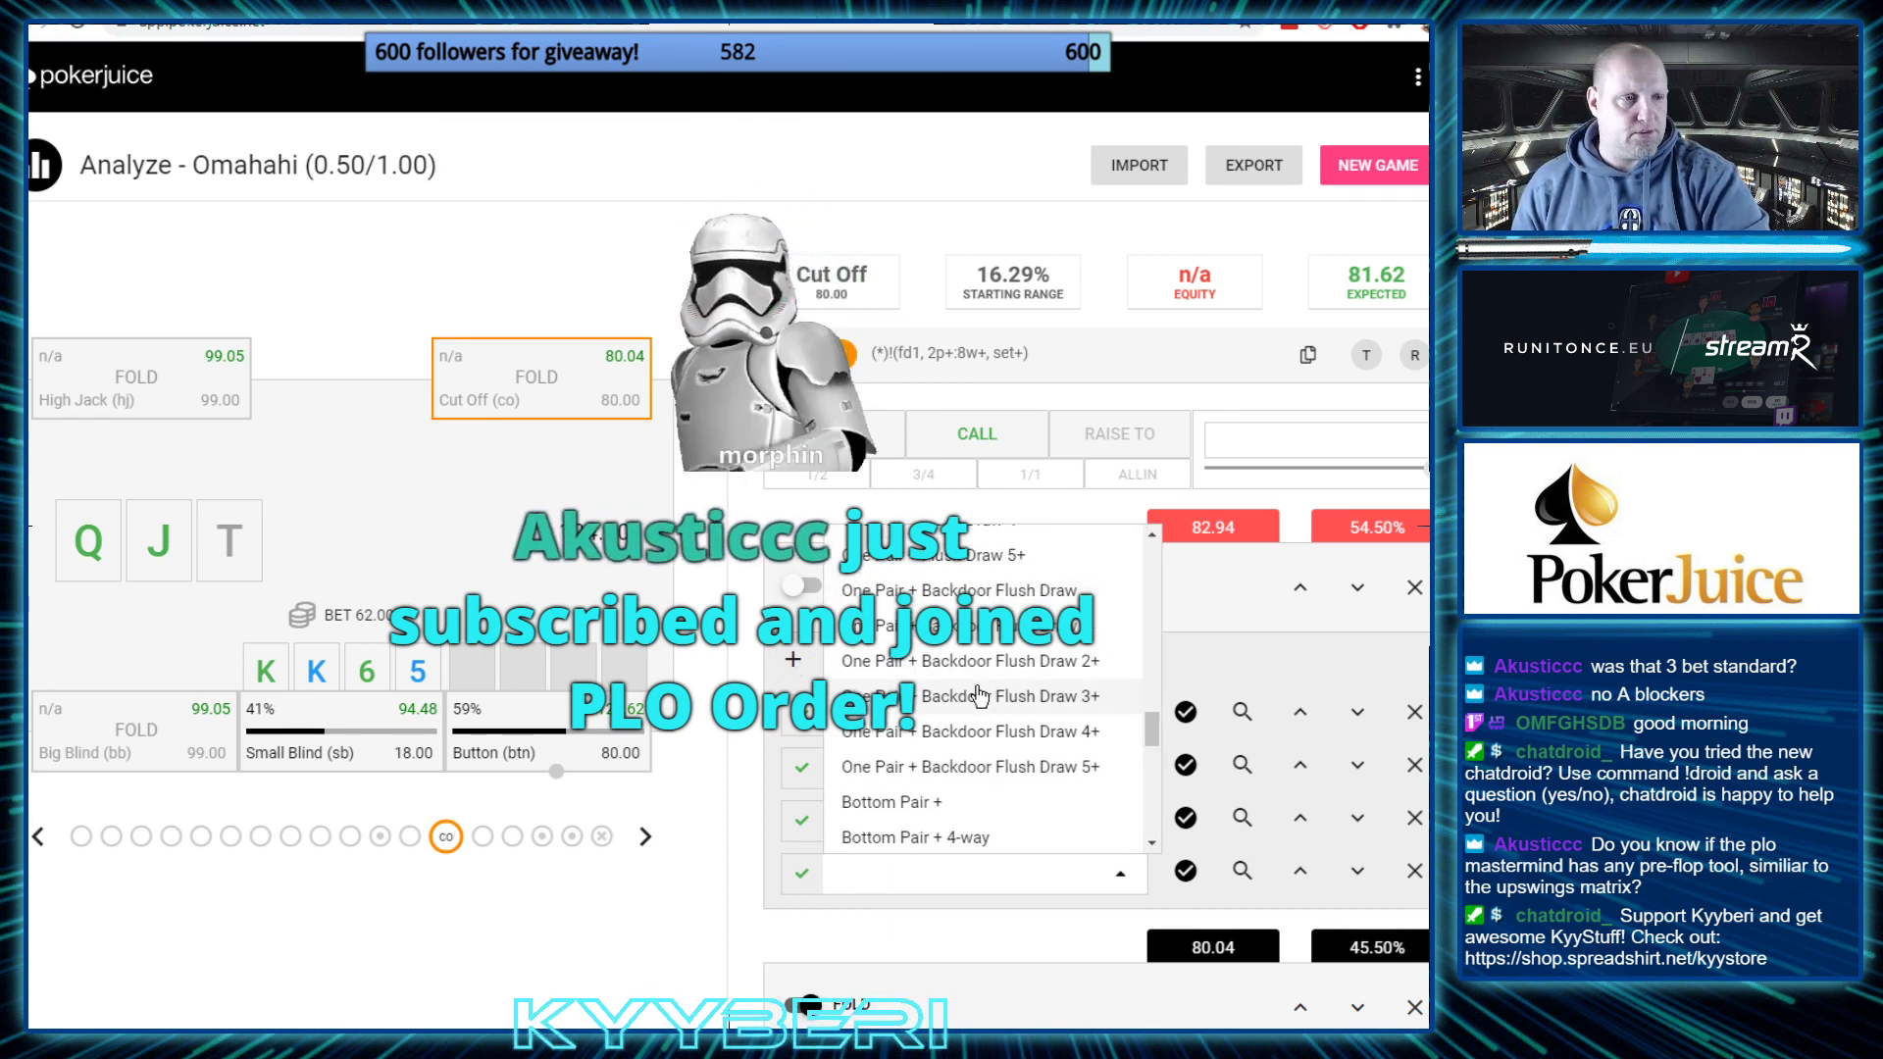
scroll(976, 691, down, 3)
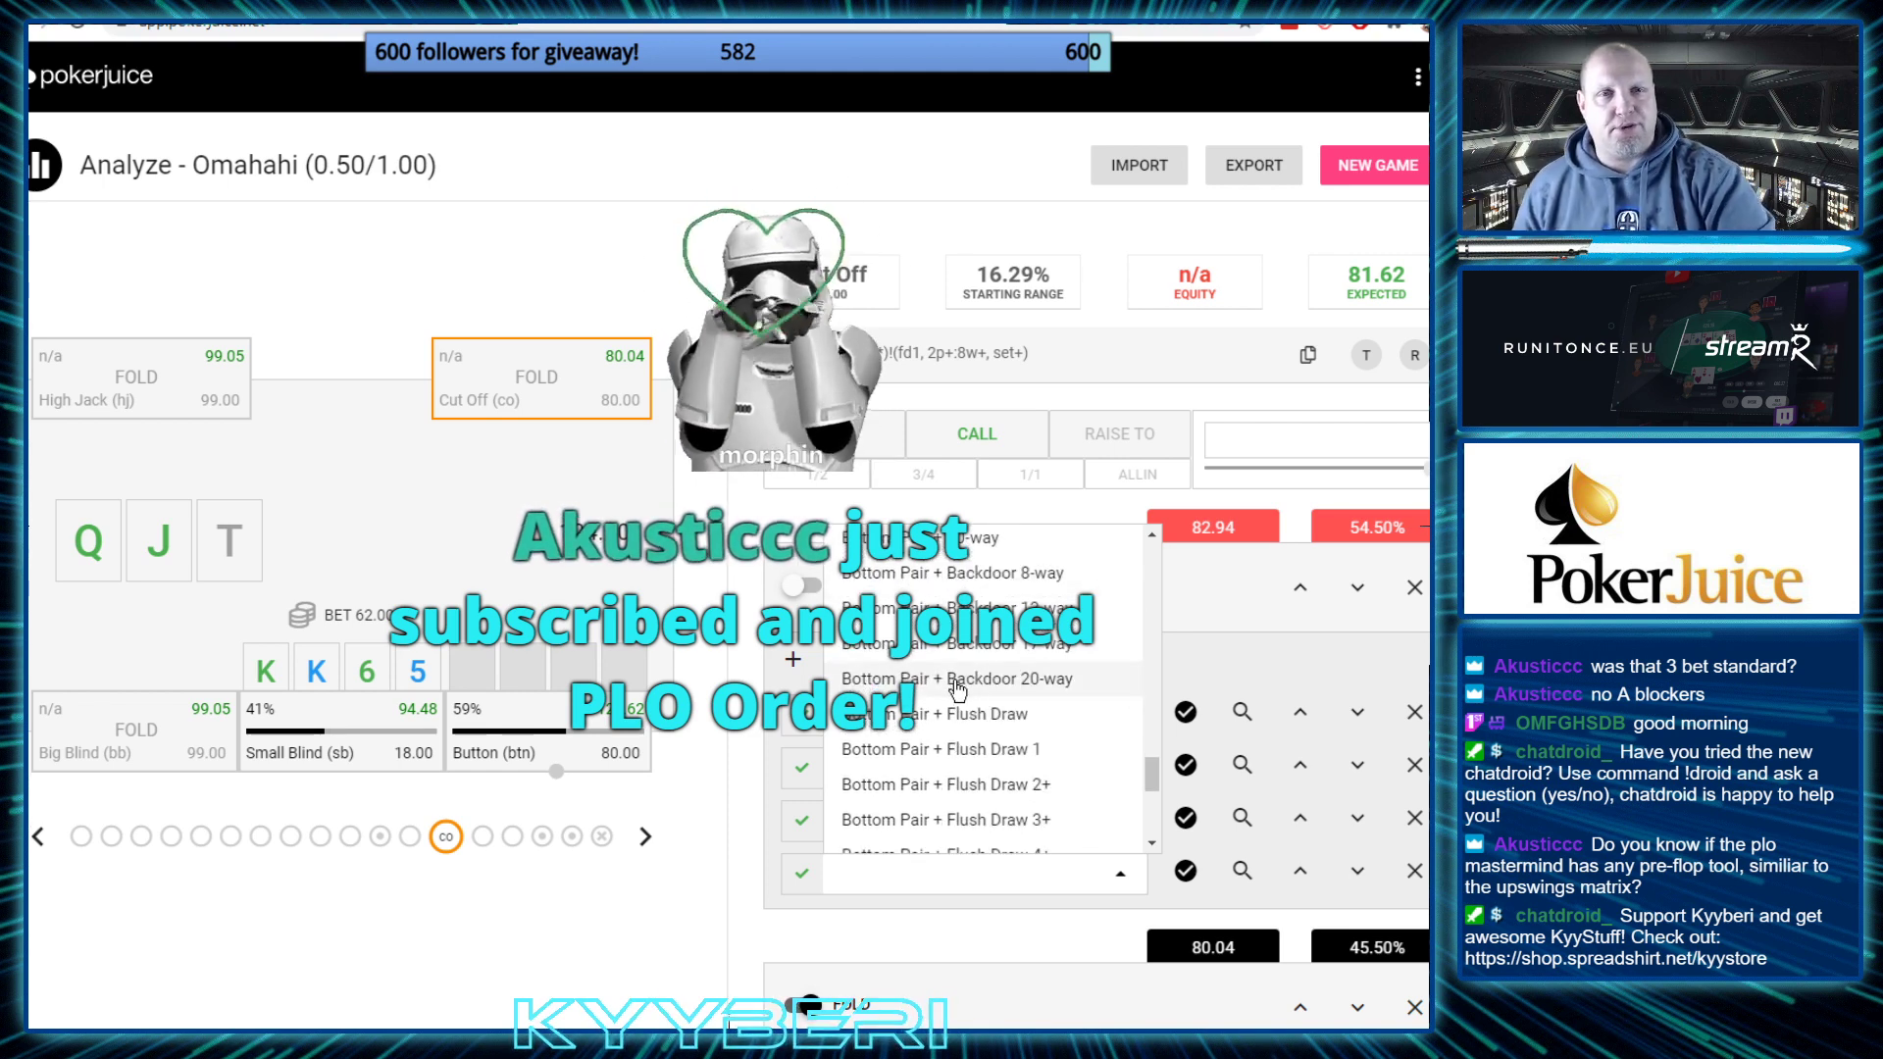
scroll(971, 701, down, 5)
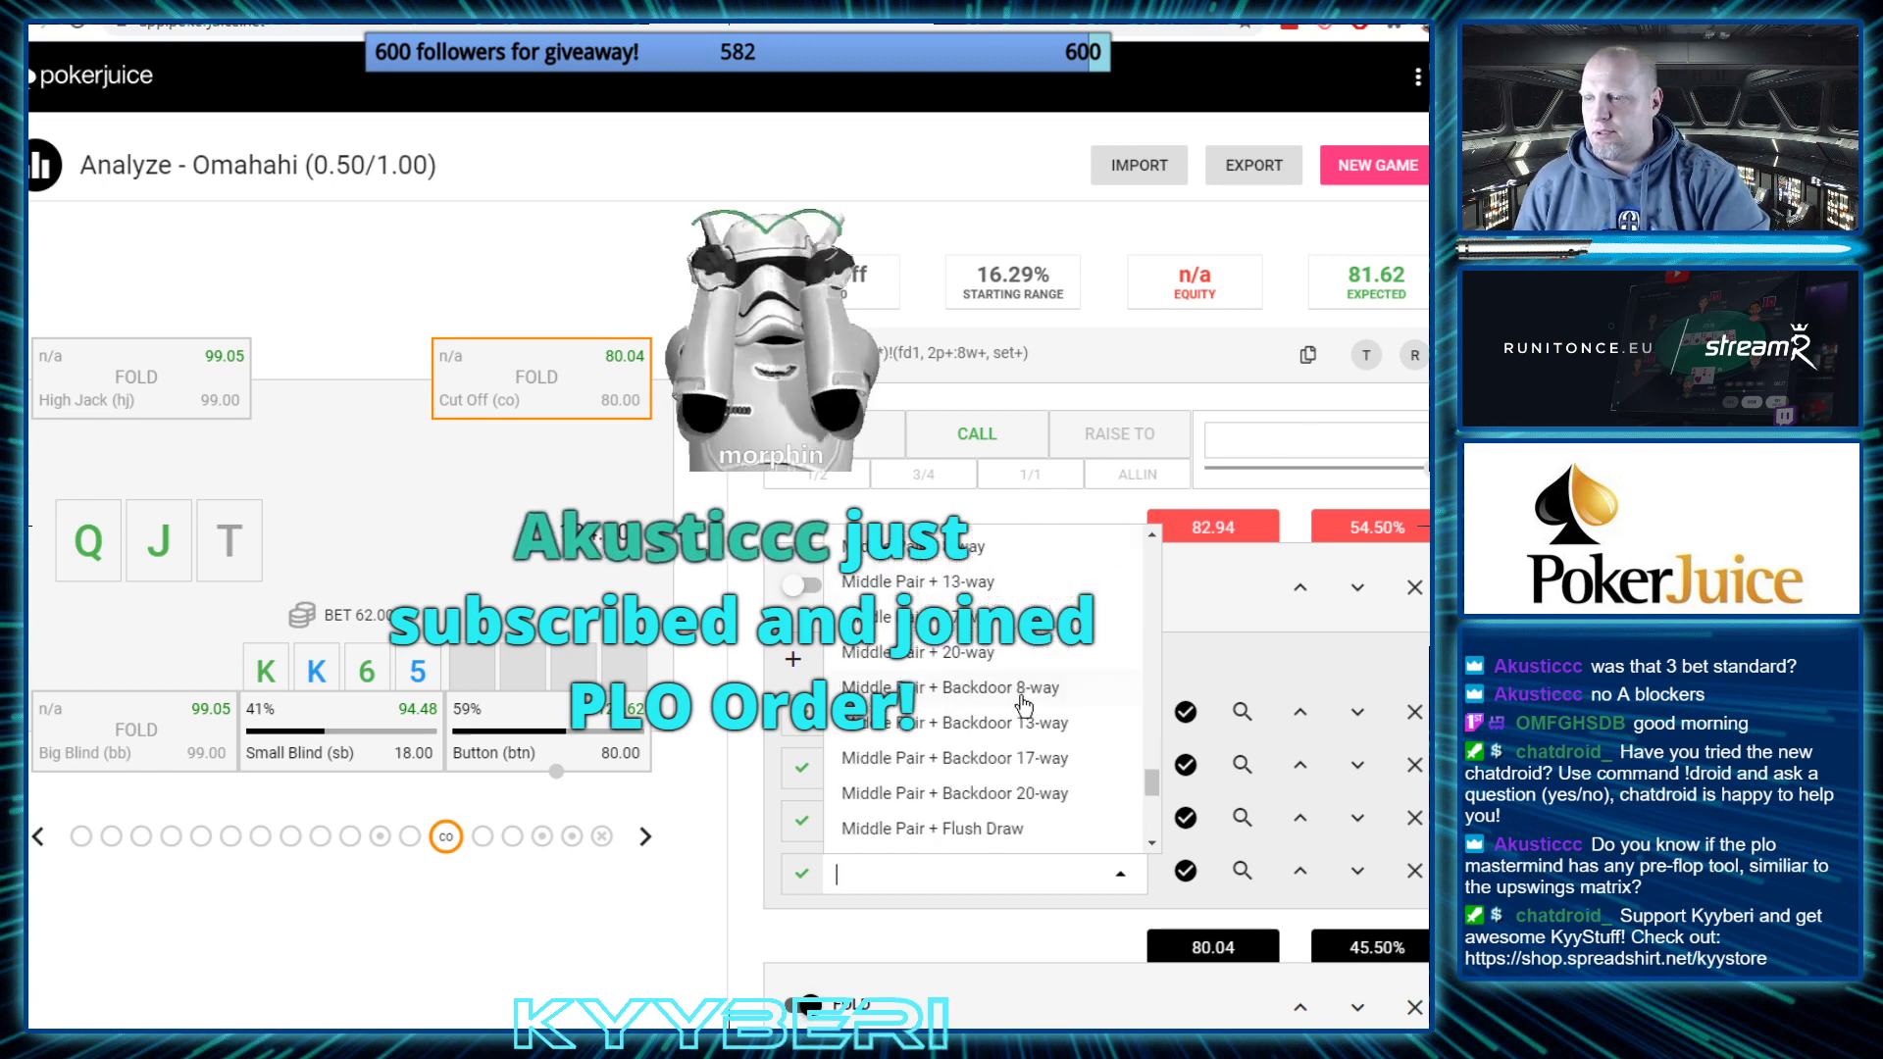
scroll(1010, 696, up, 3)
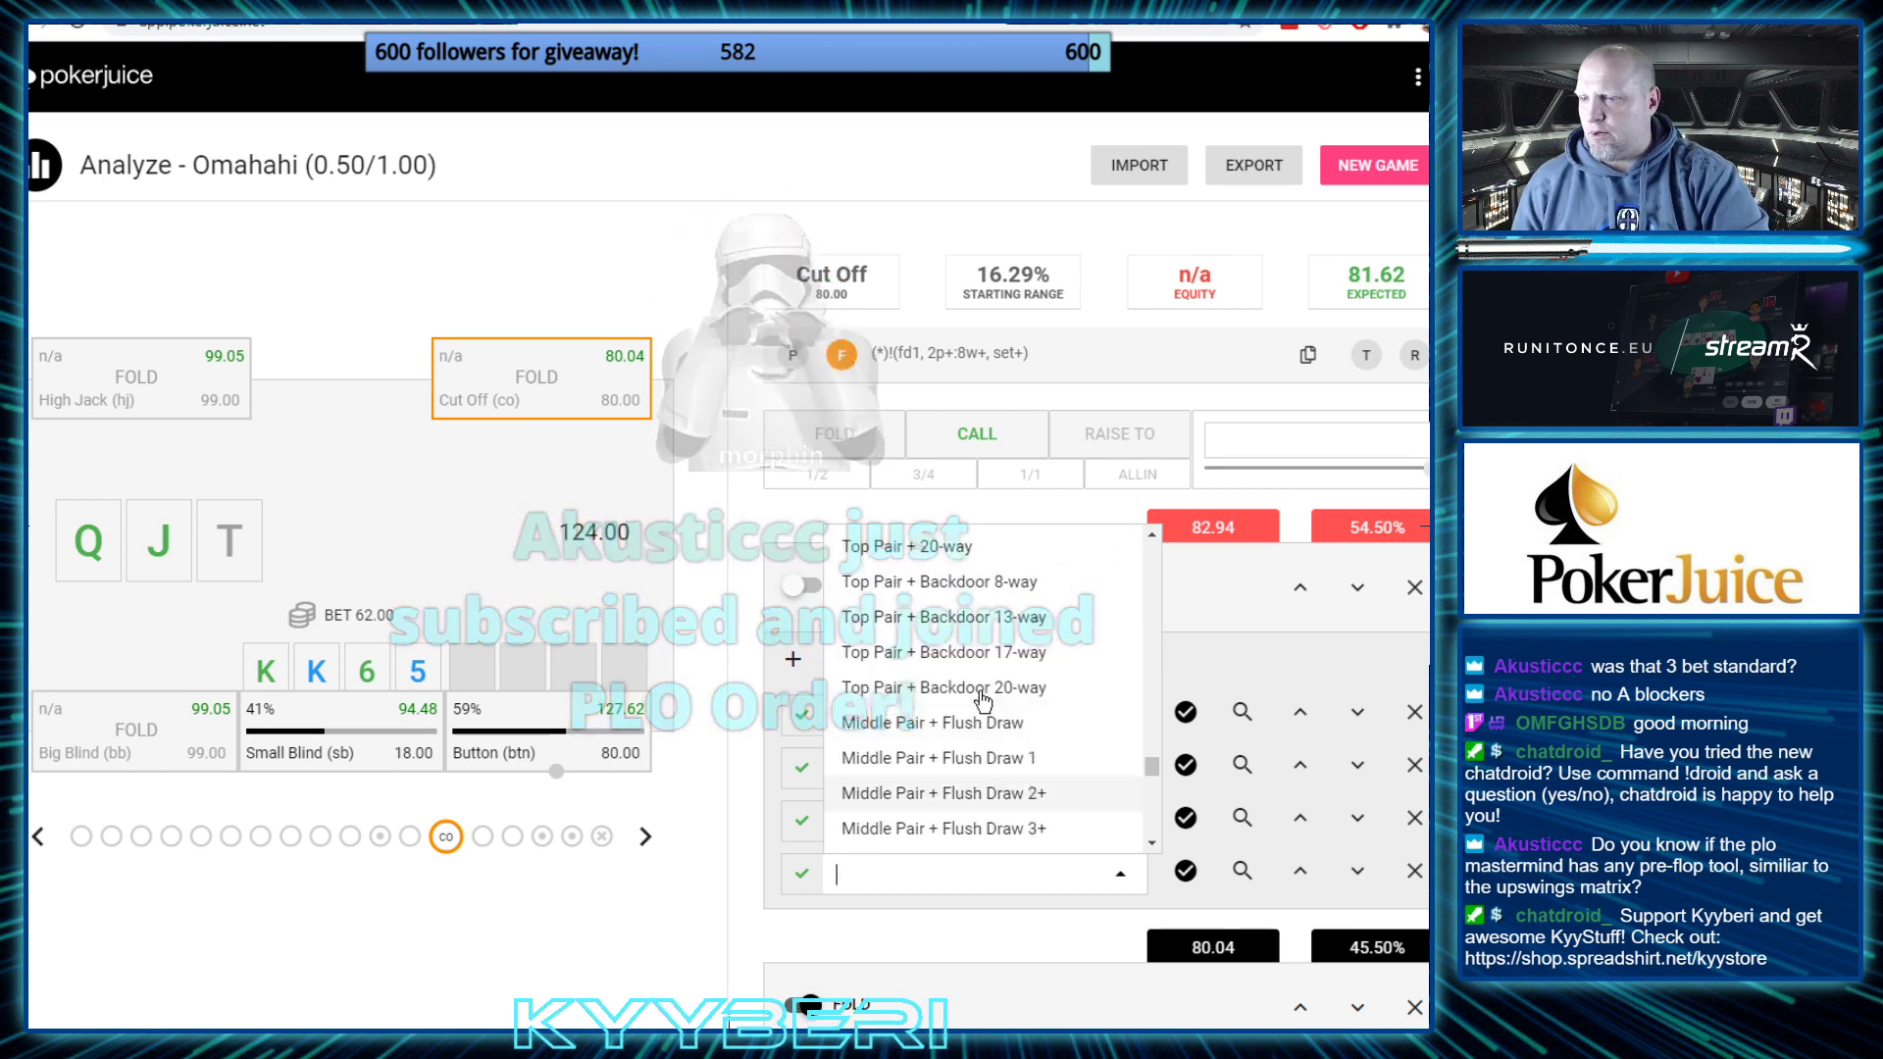
scroll(993, 720, down, 10)
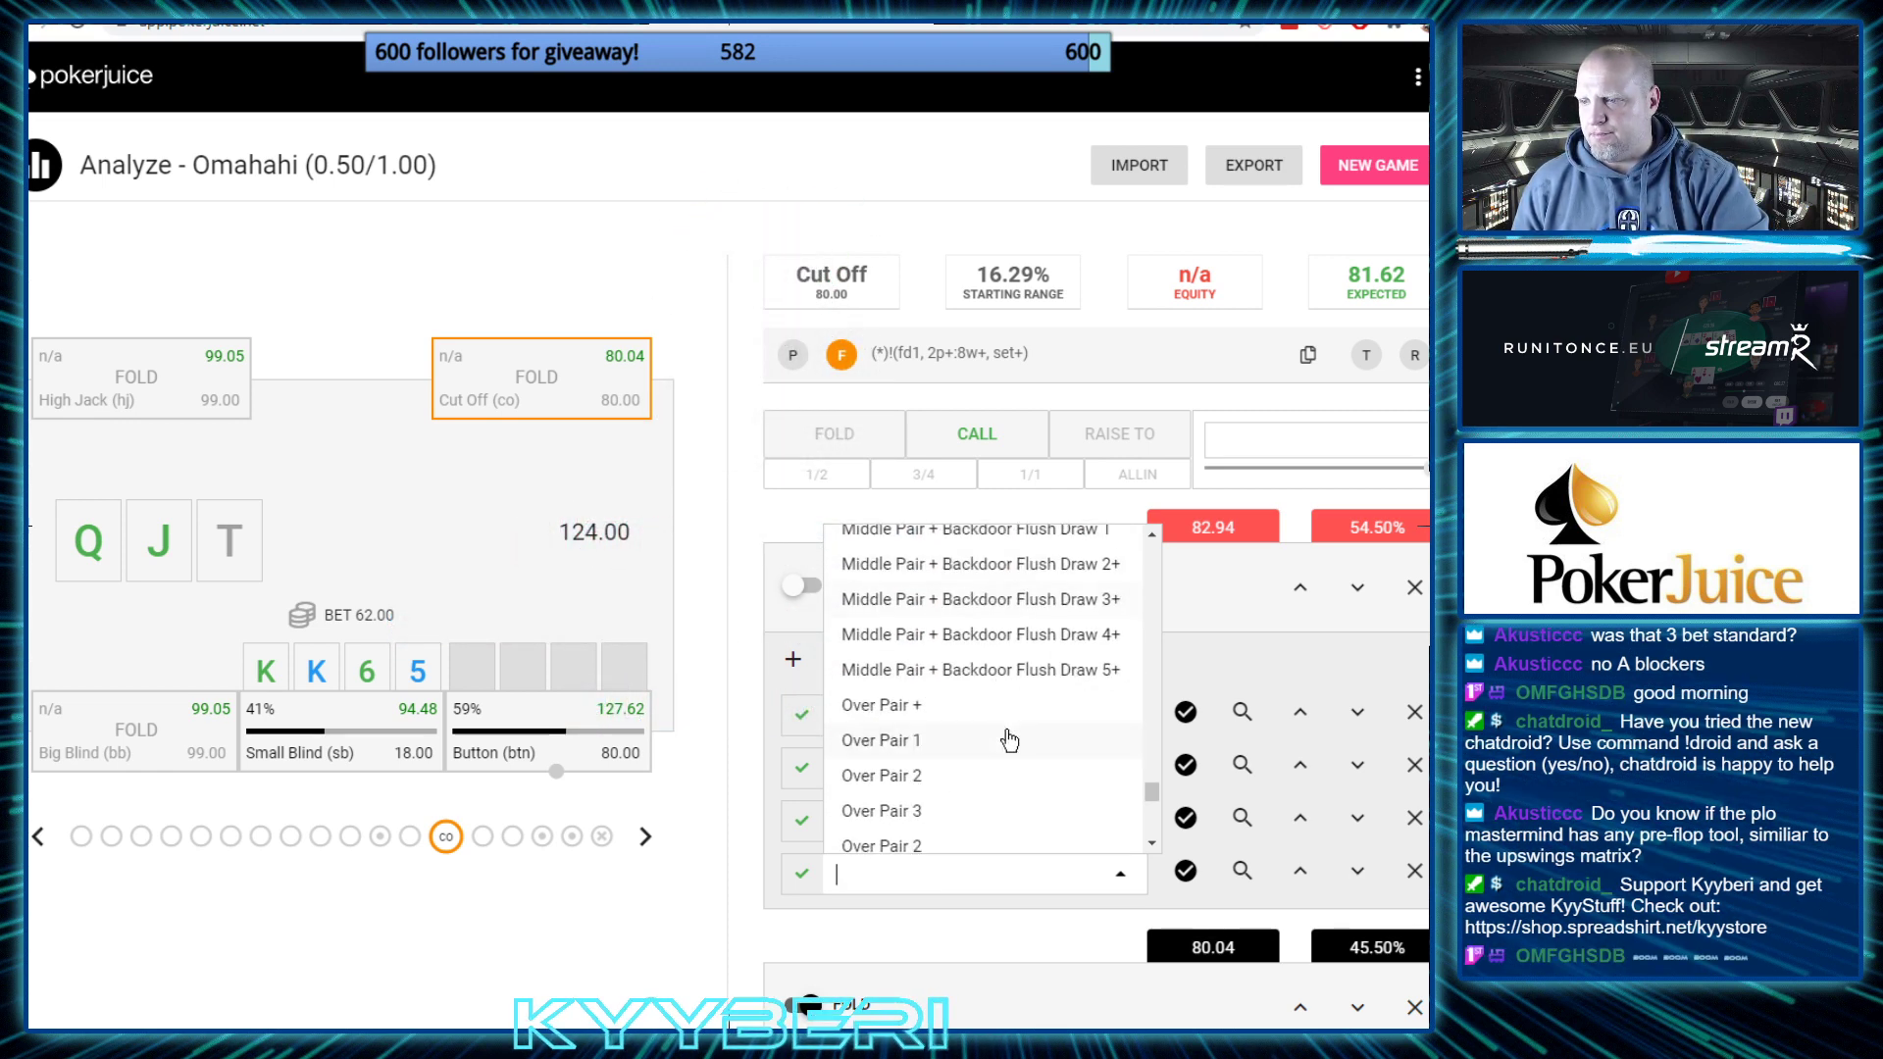
scroll(1020, 747, down, 5)
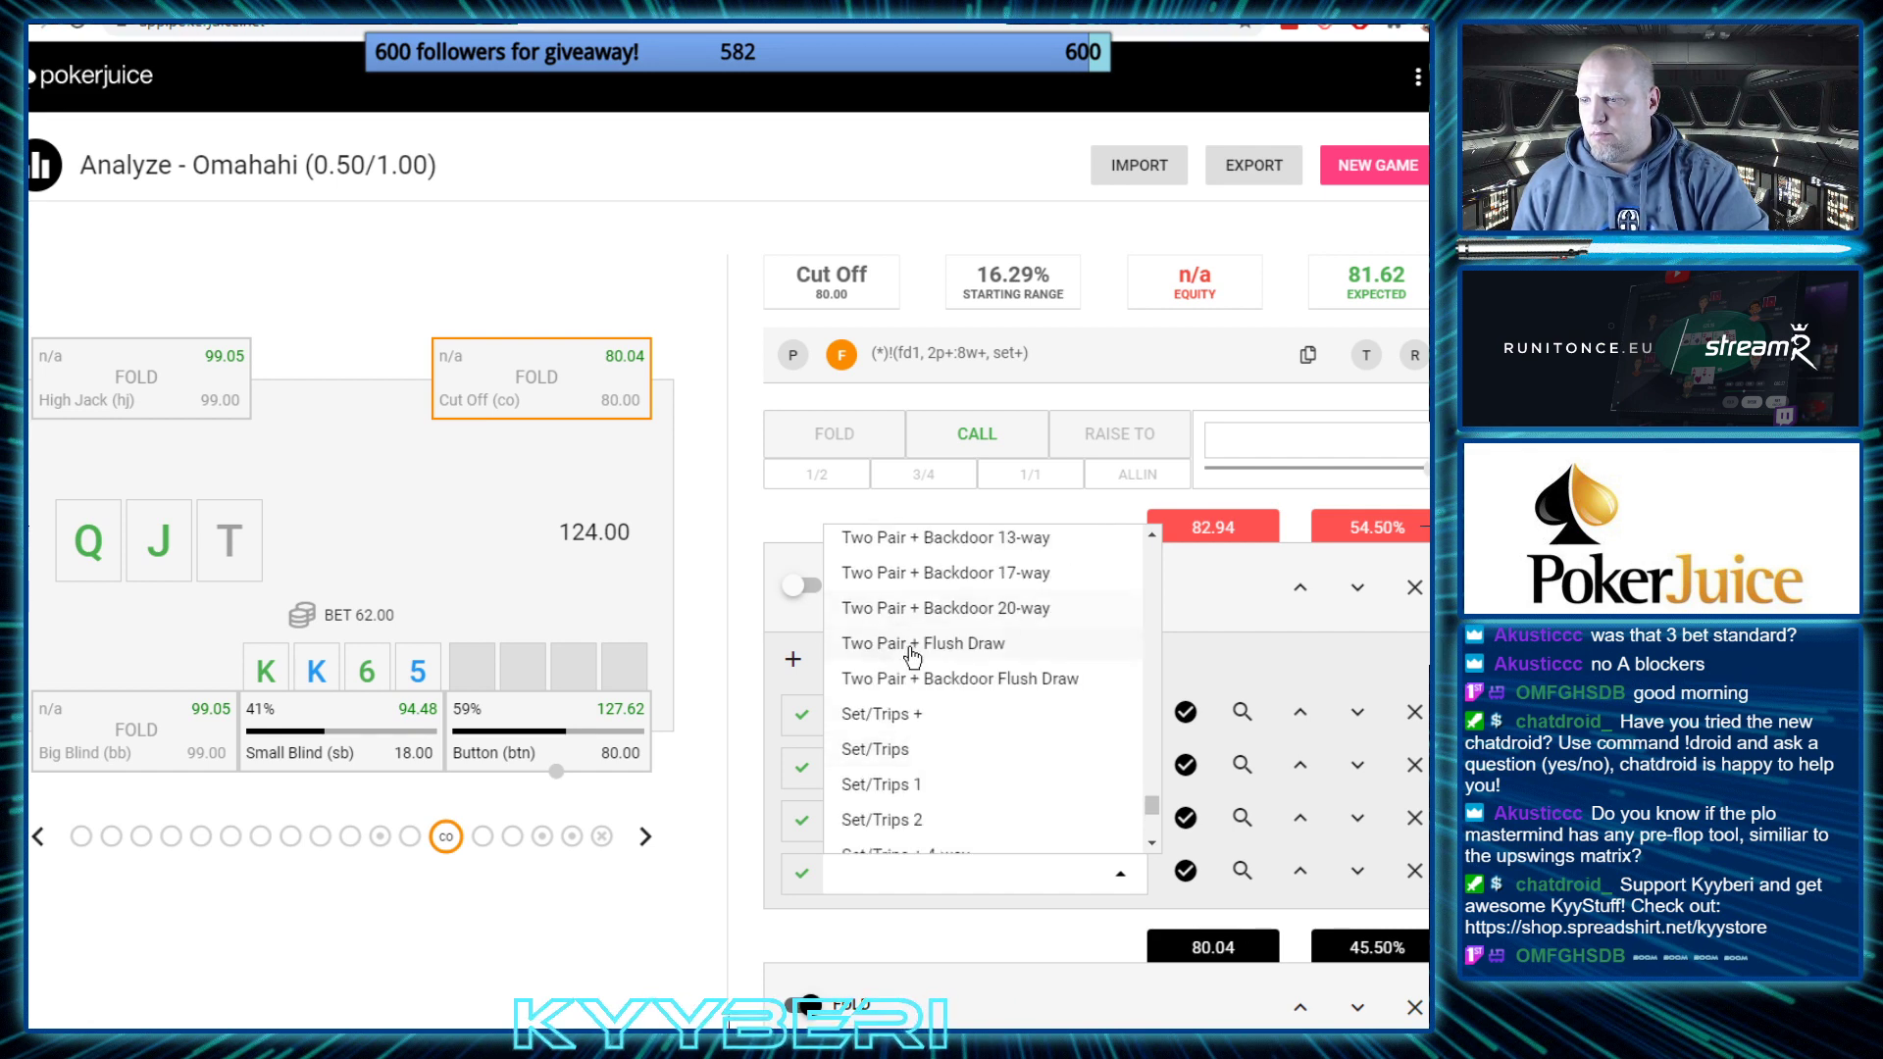
click(911, 647)
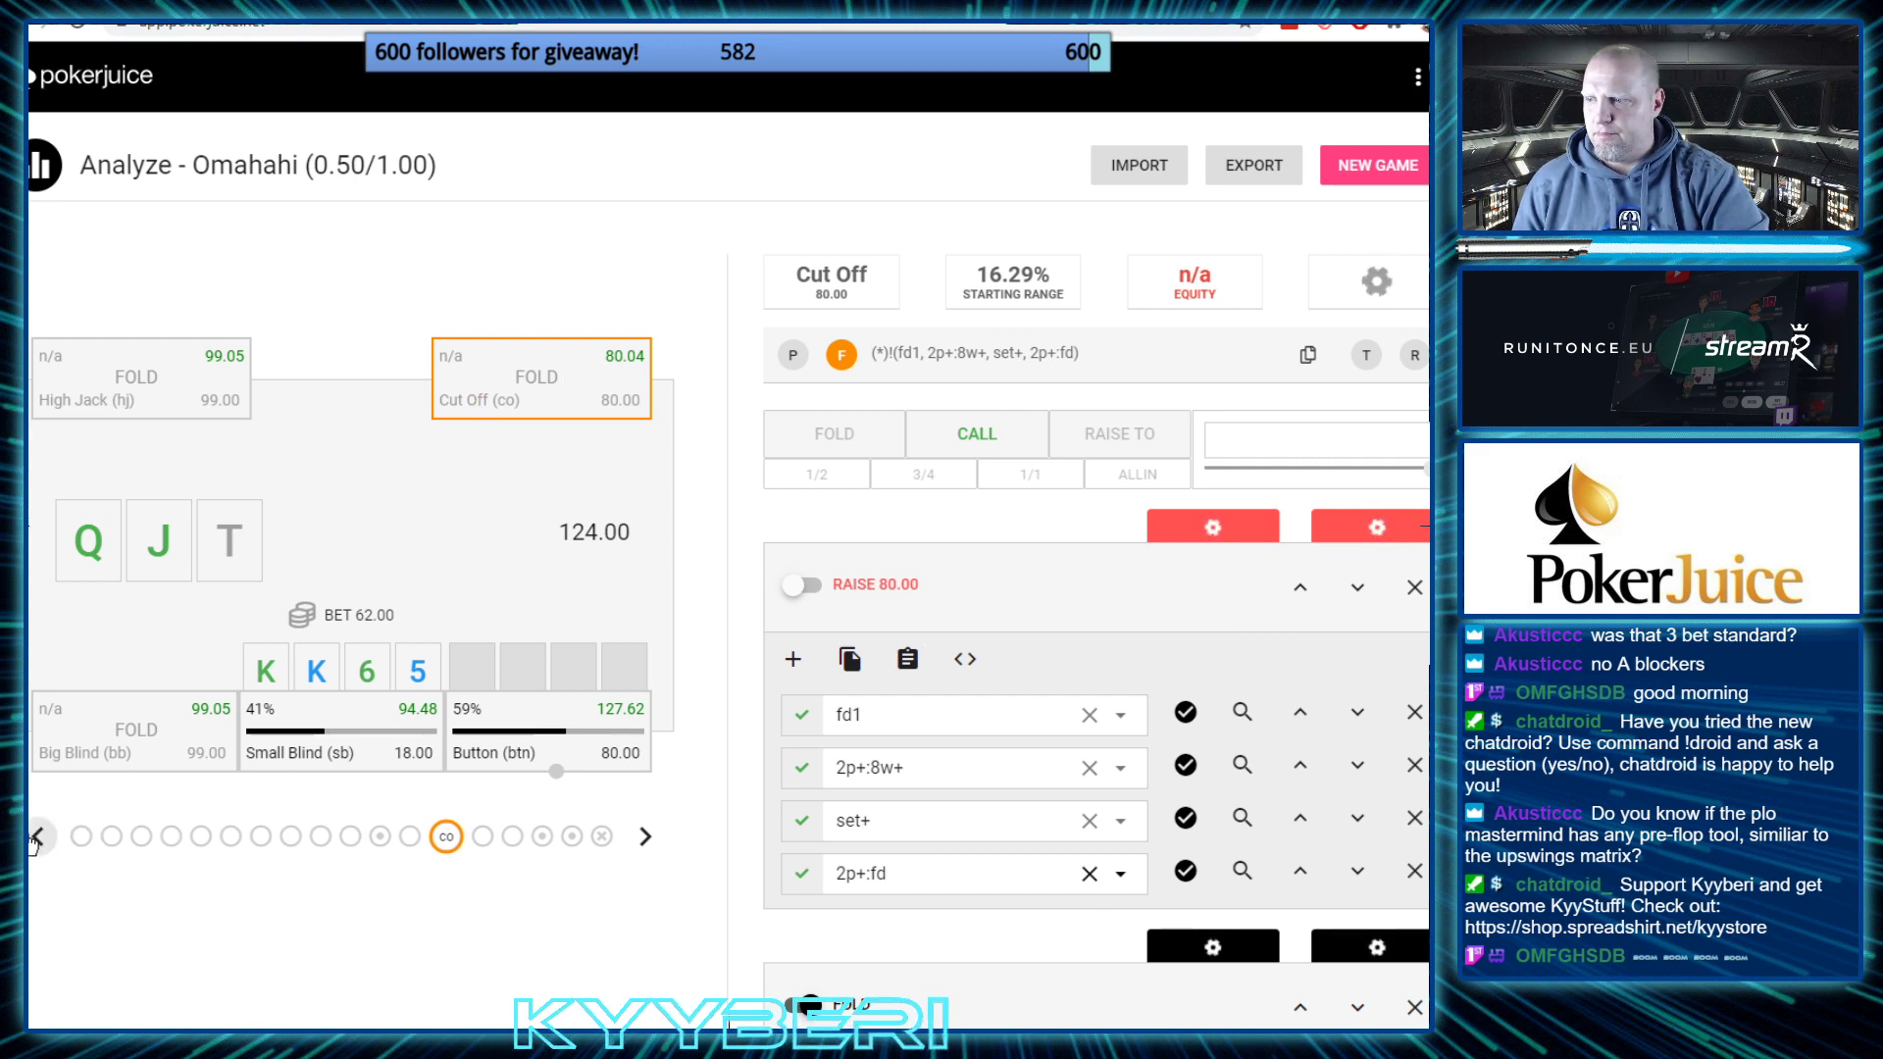
Review the hand's actions through to the river, and return to the button's preflop decision
click(644, 839)
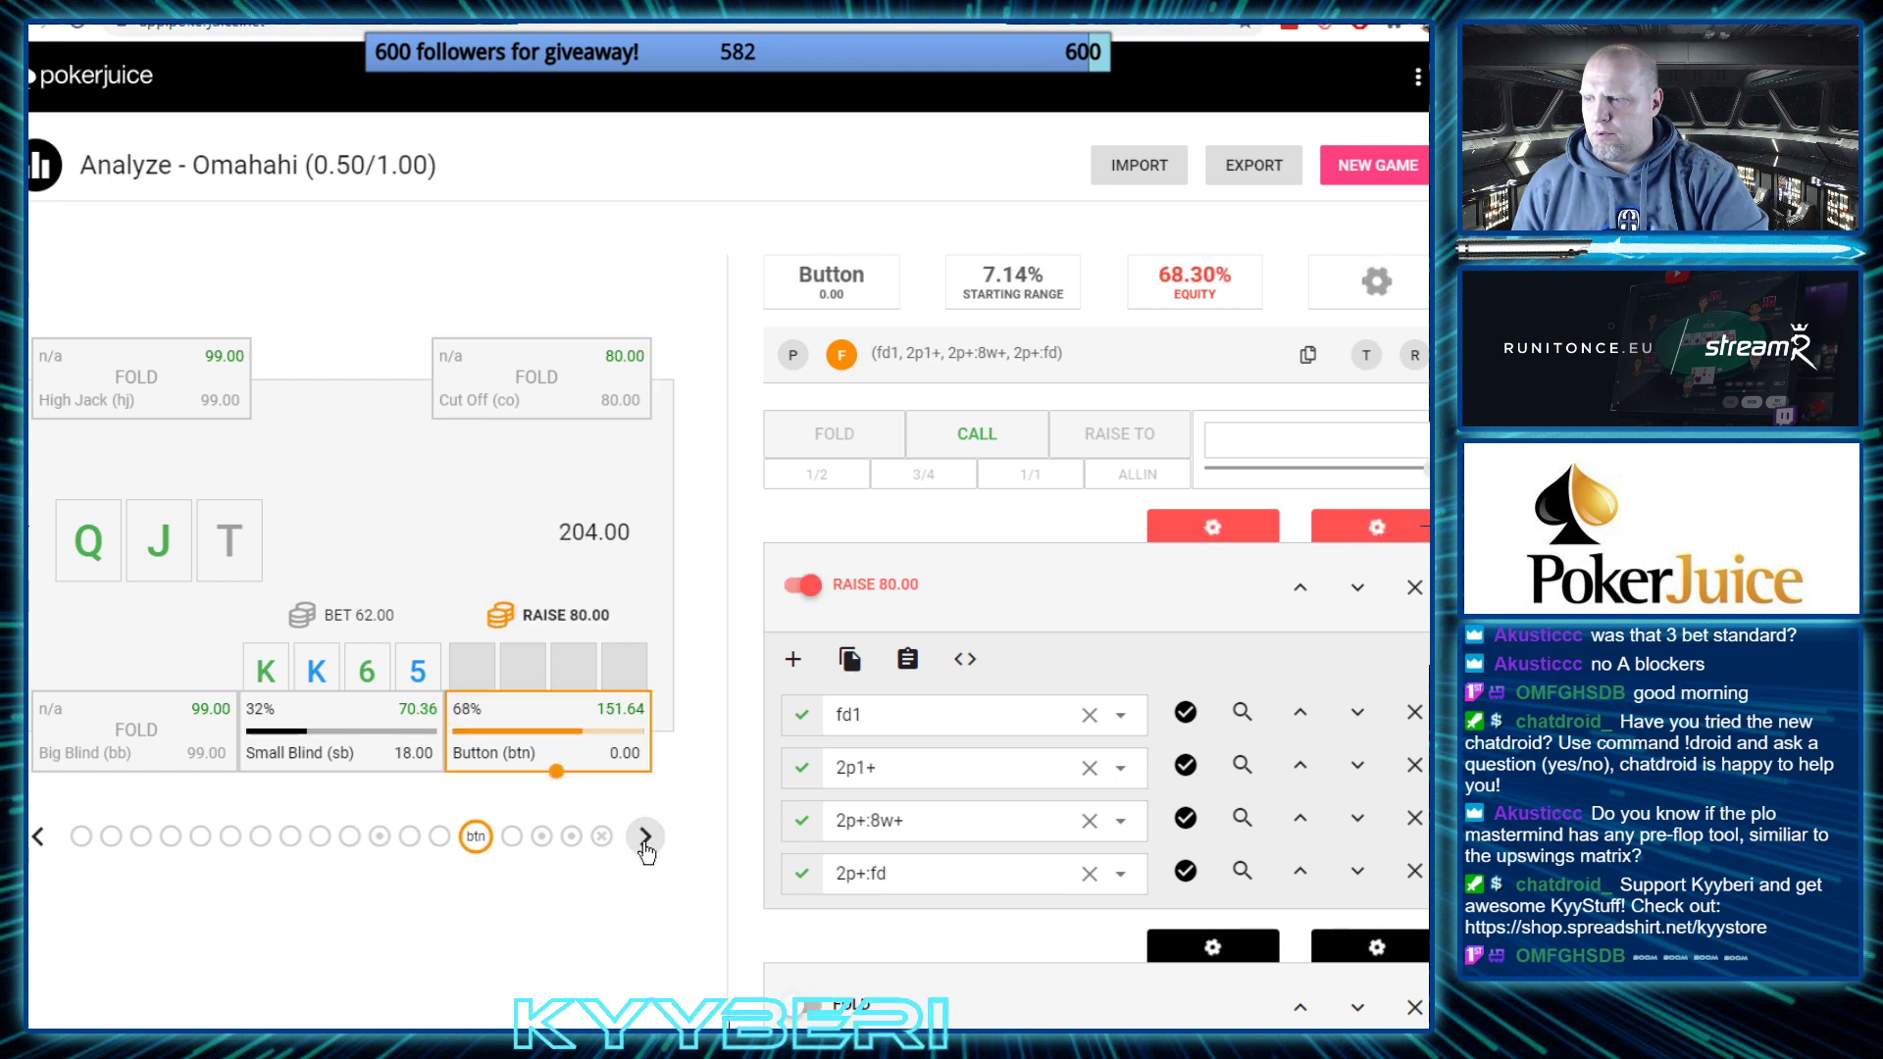
click(645, 838)
click(644, 838)
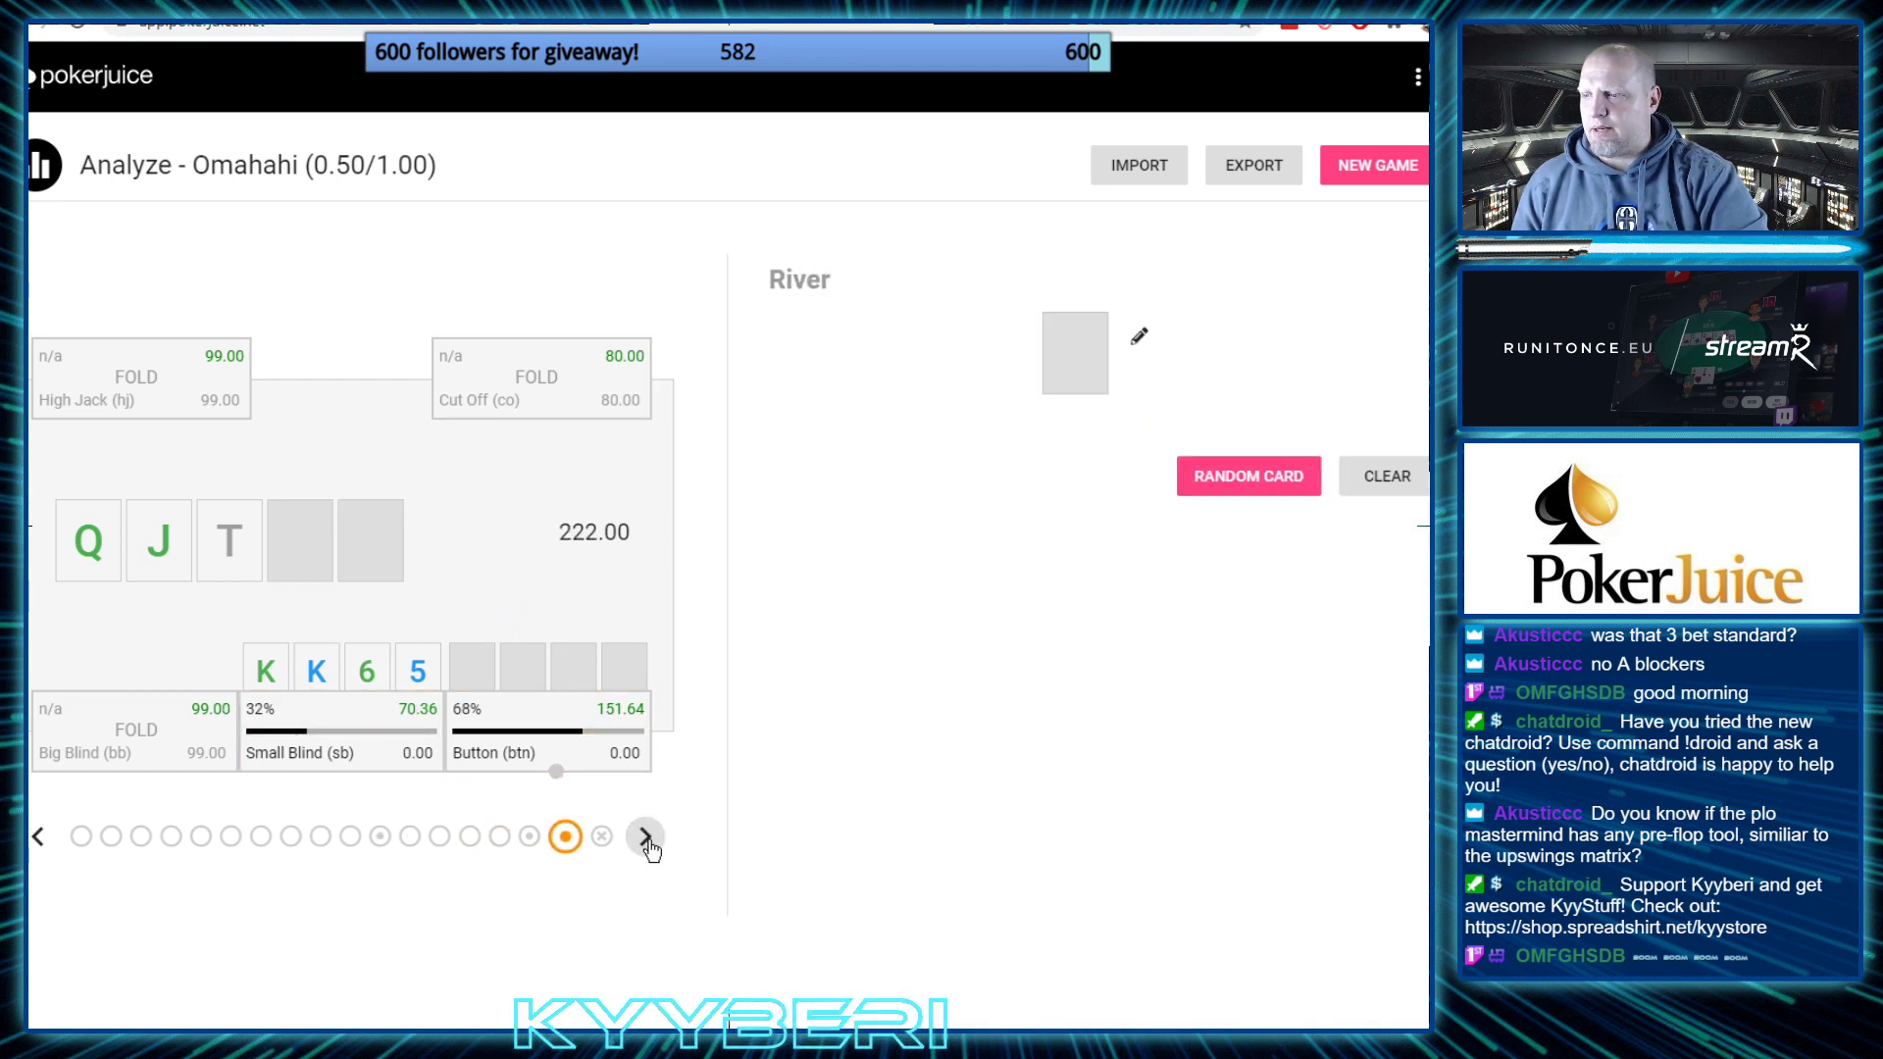
click(644, 839)
click(37, 837)
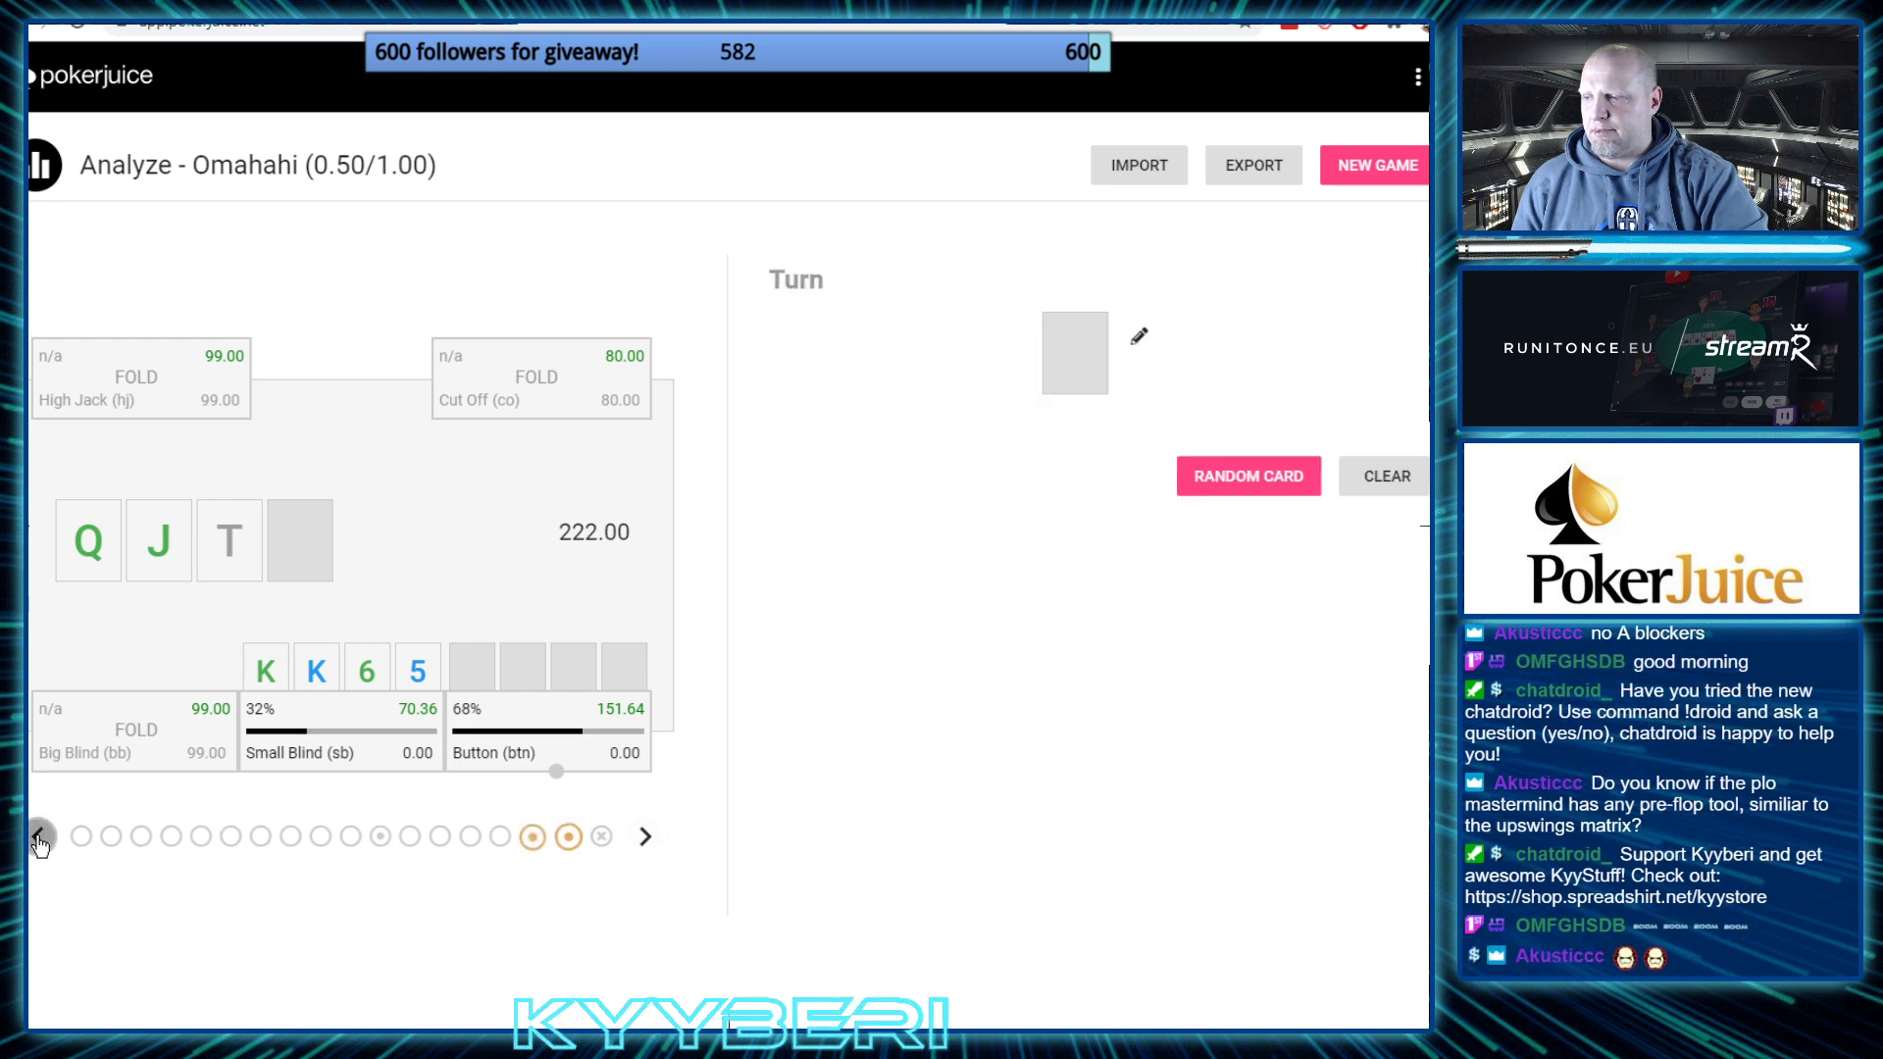
click(38, 836)
click(38, 837)
click(37, 837)
click(37, 836)
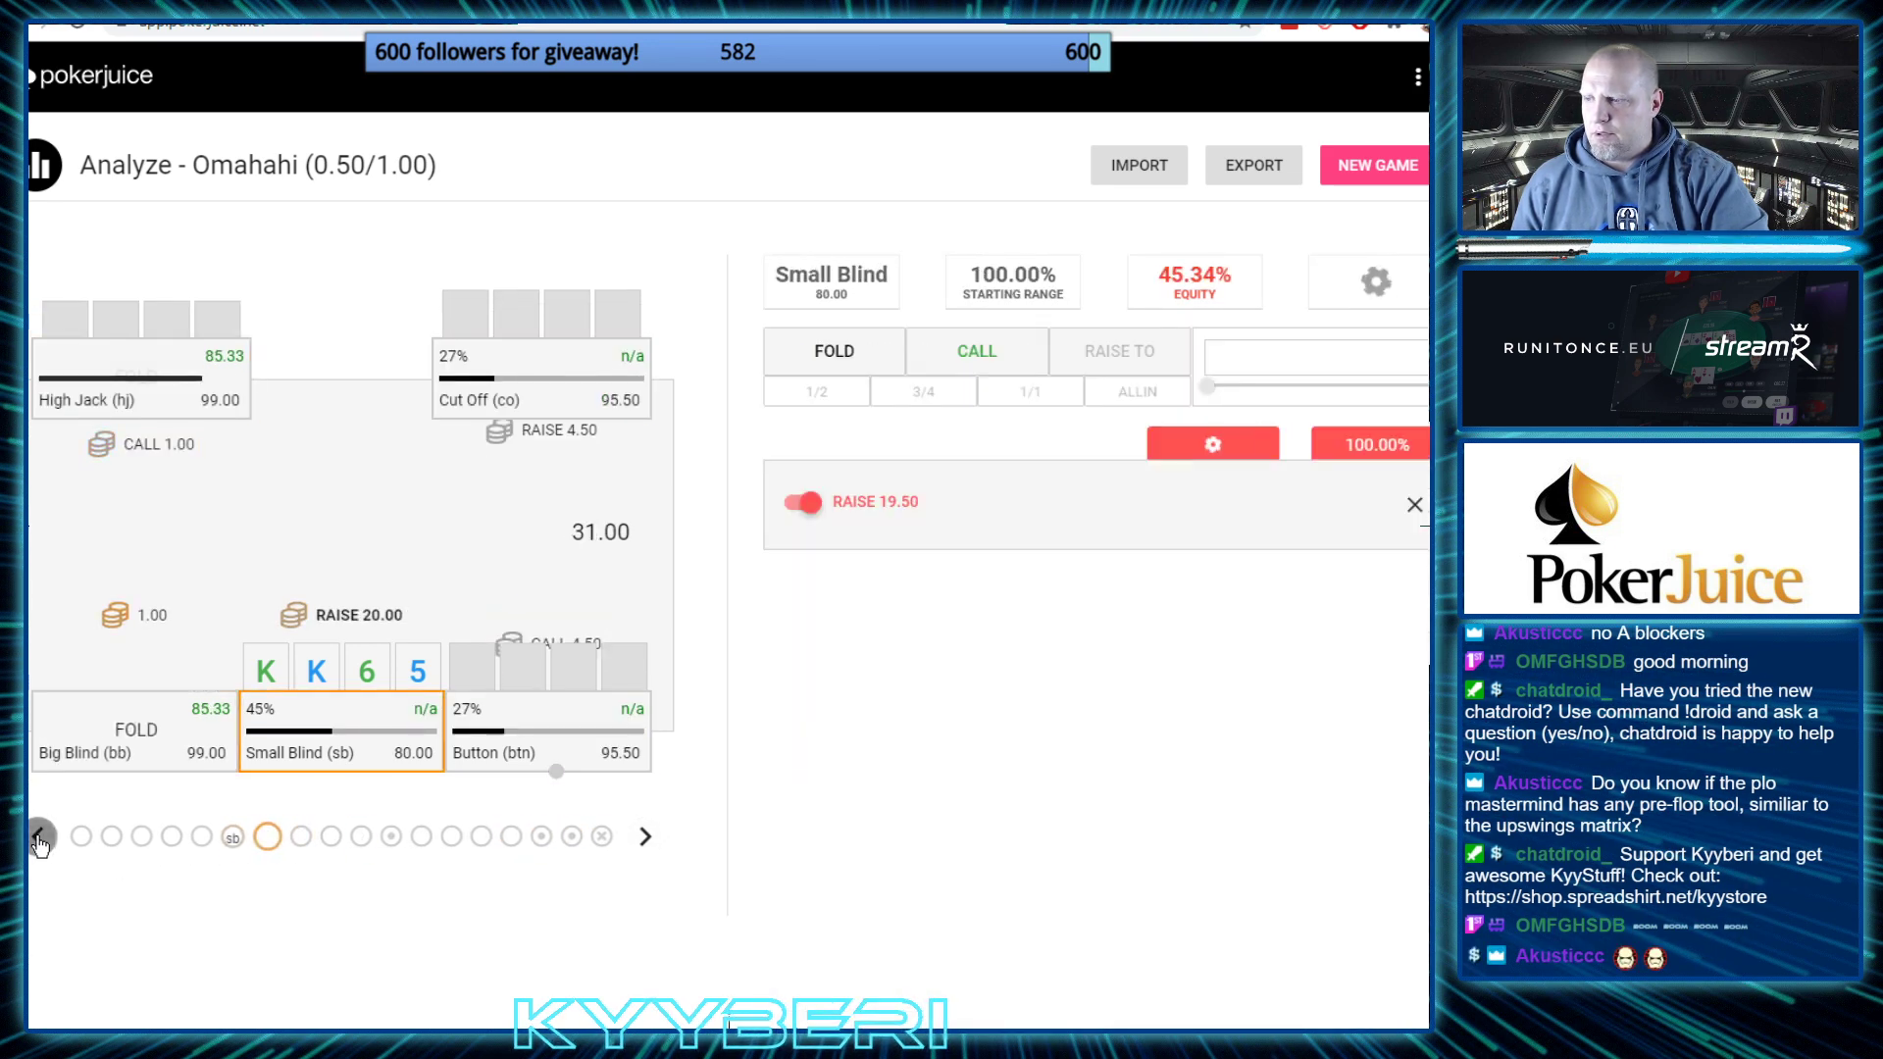
click(38, 837)
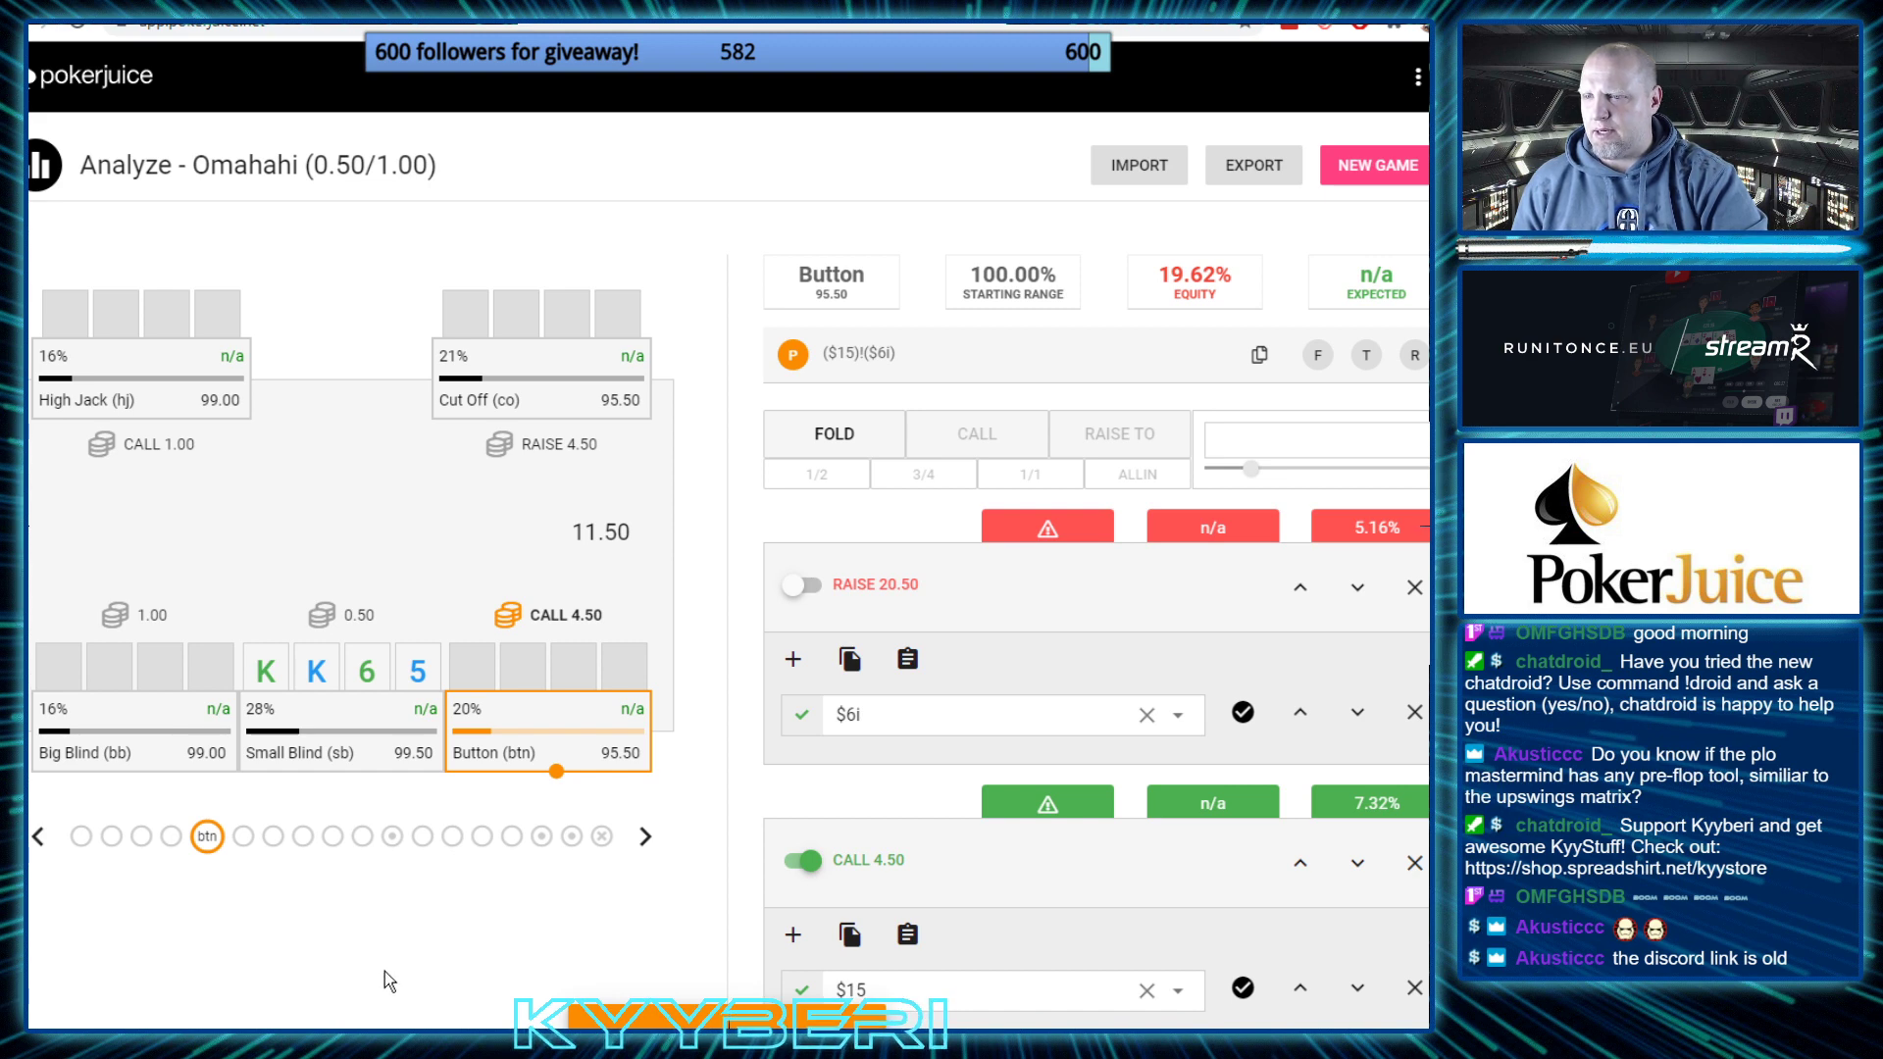
Try the button's preflop 20.50 raise line, check the cut off and high jack actions before it, and restore the 4.50 call
click(809, 593)
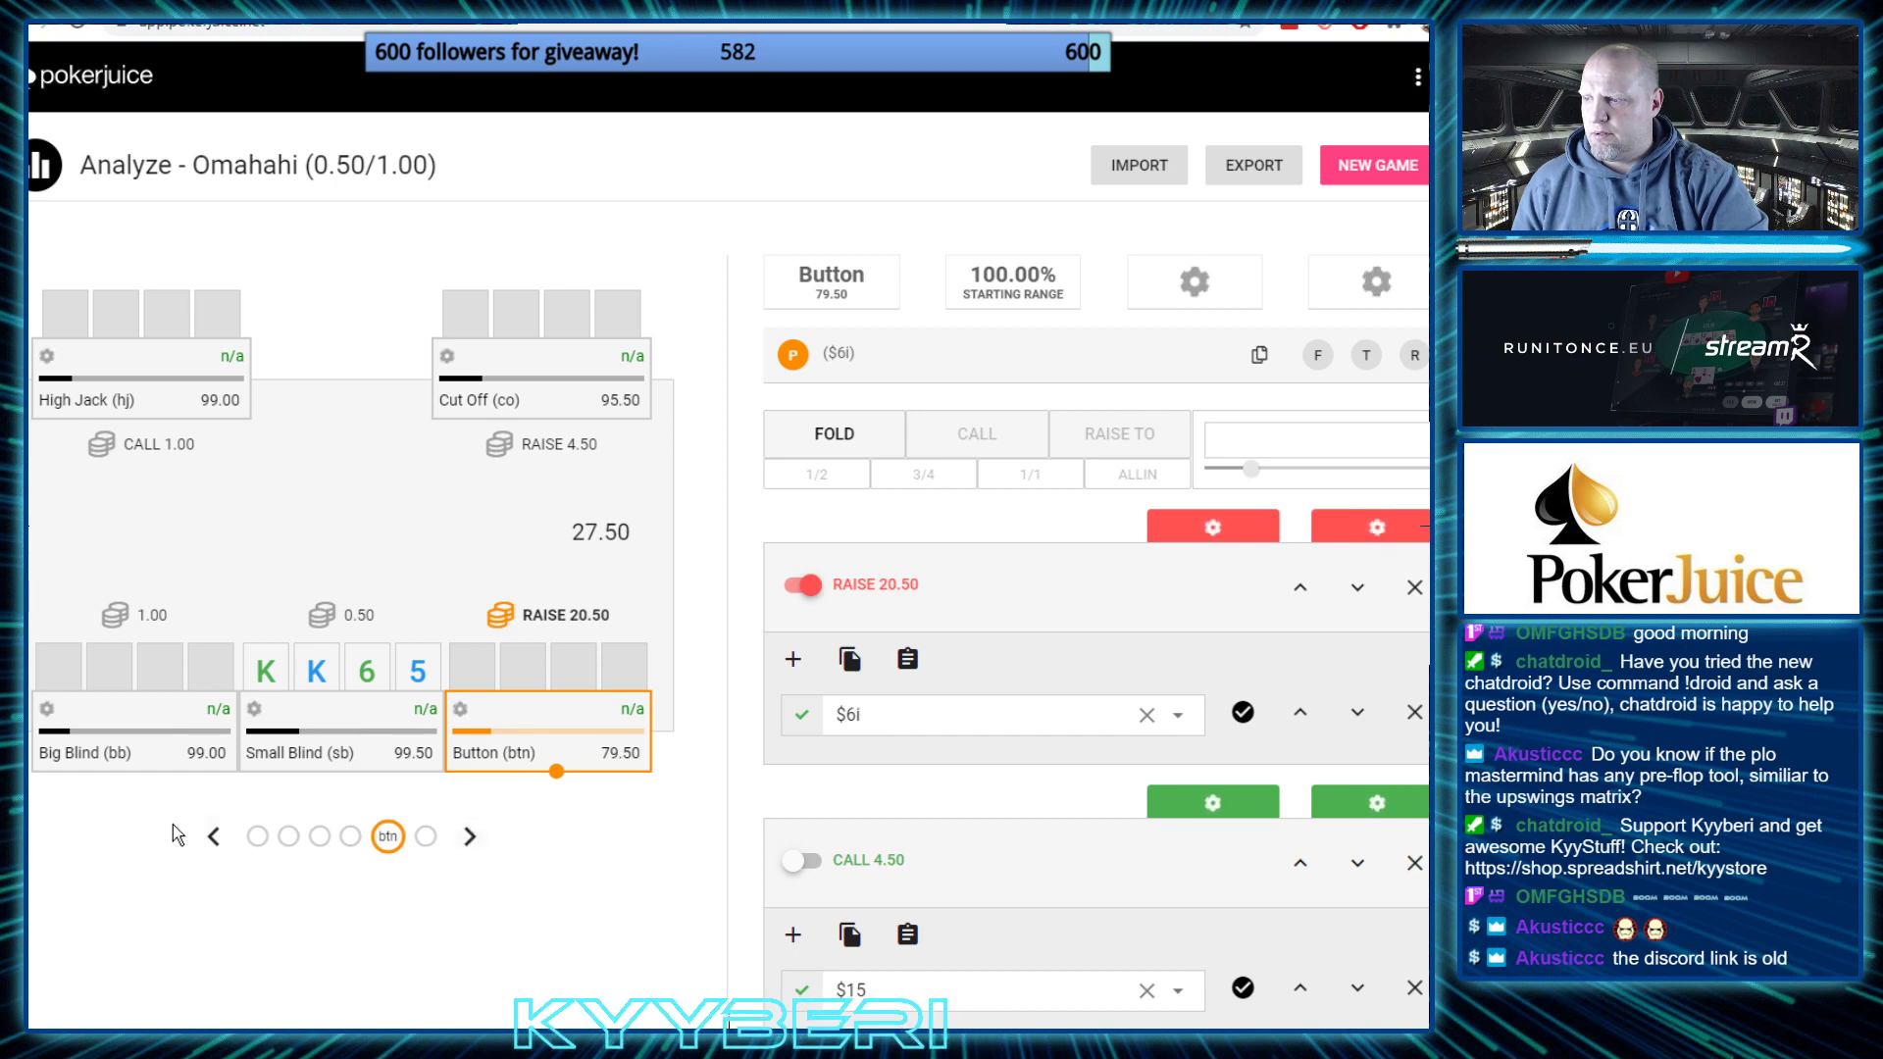
click(213, 837)
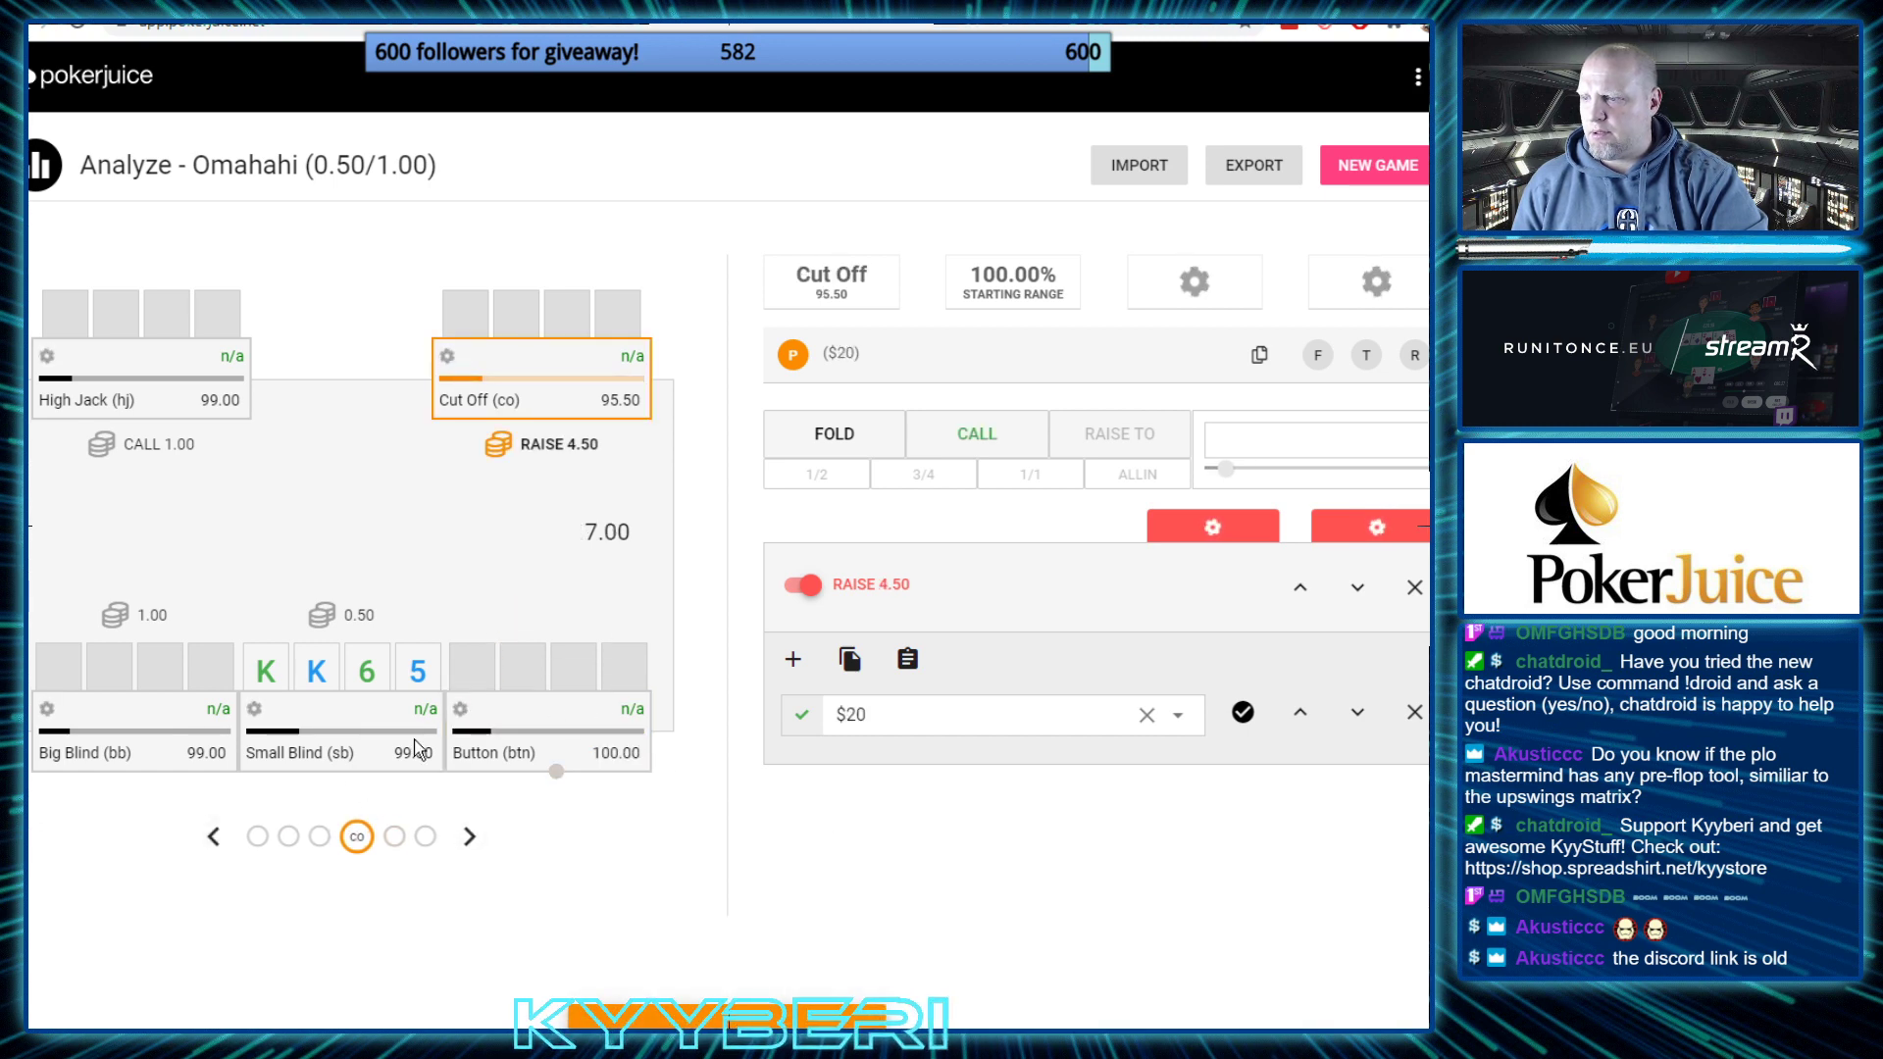
click(212, 837)
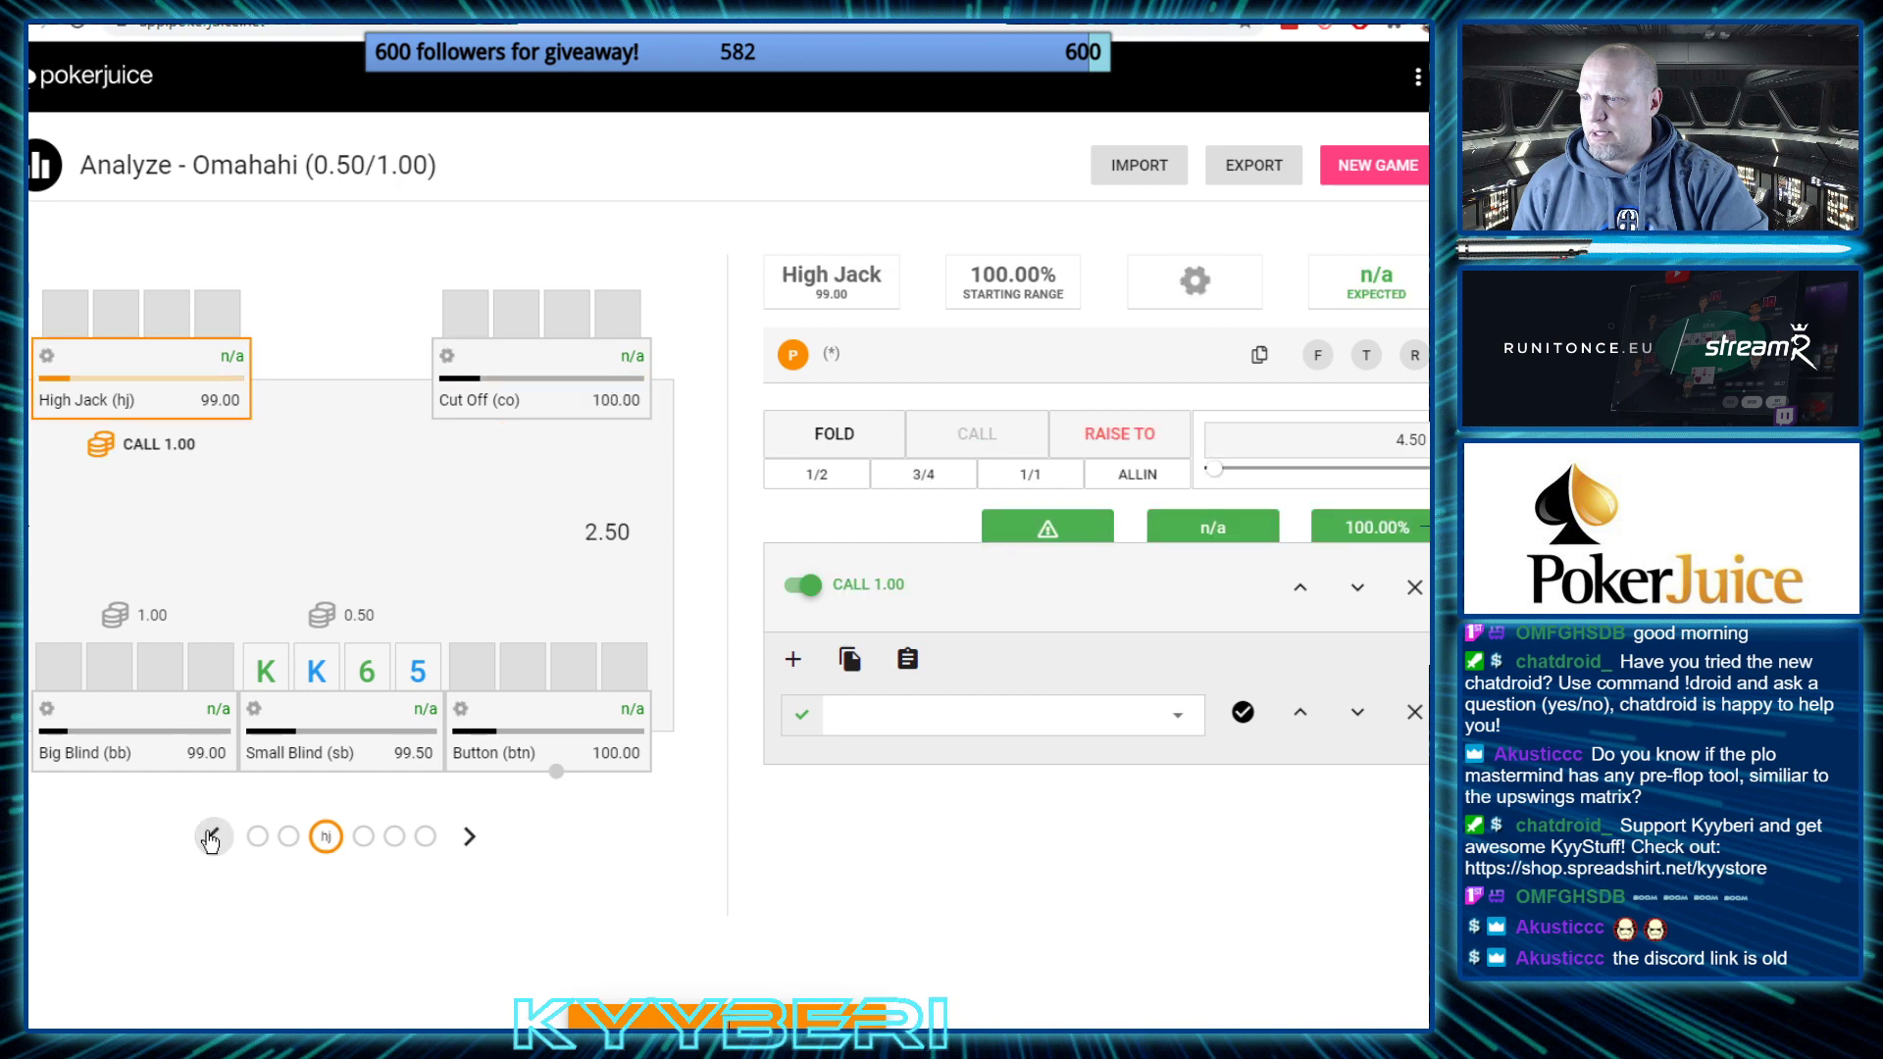
click(466, 838)
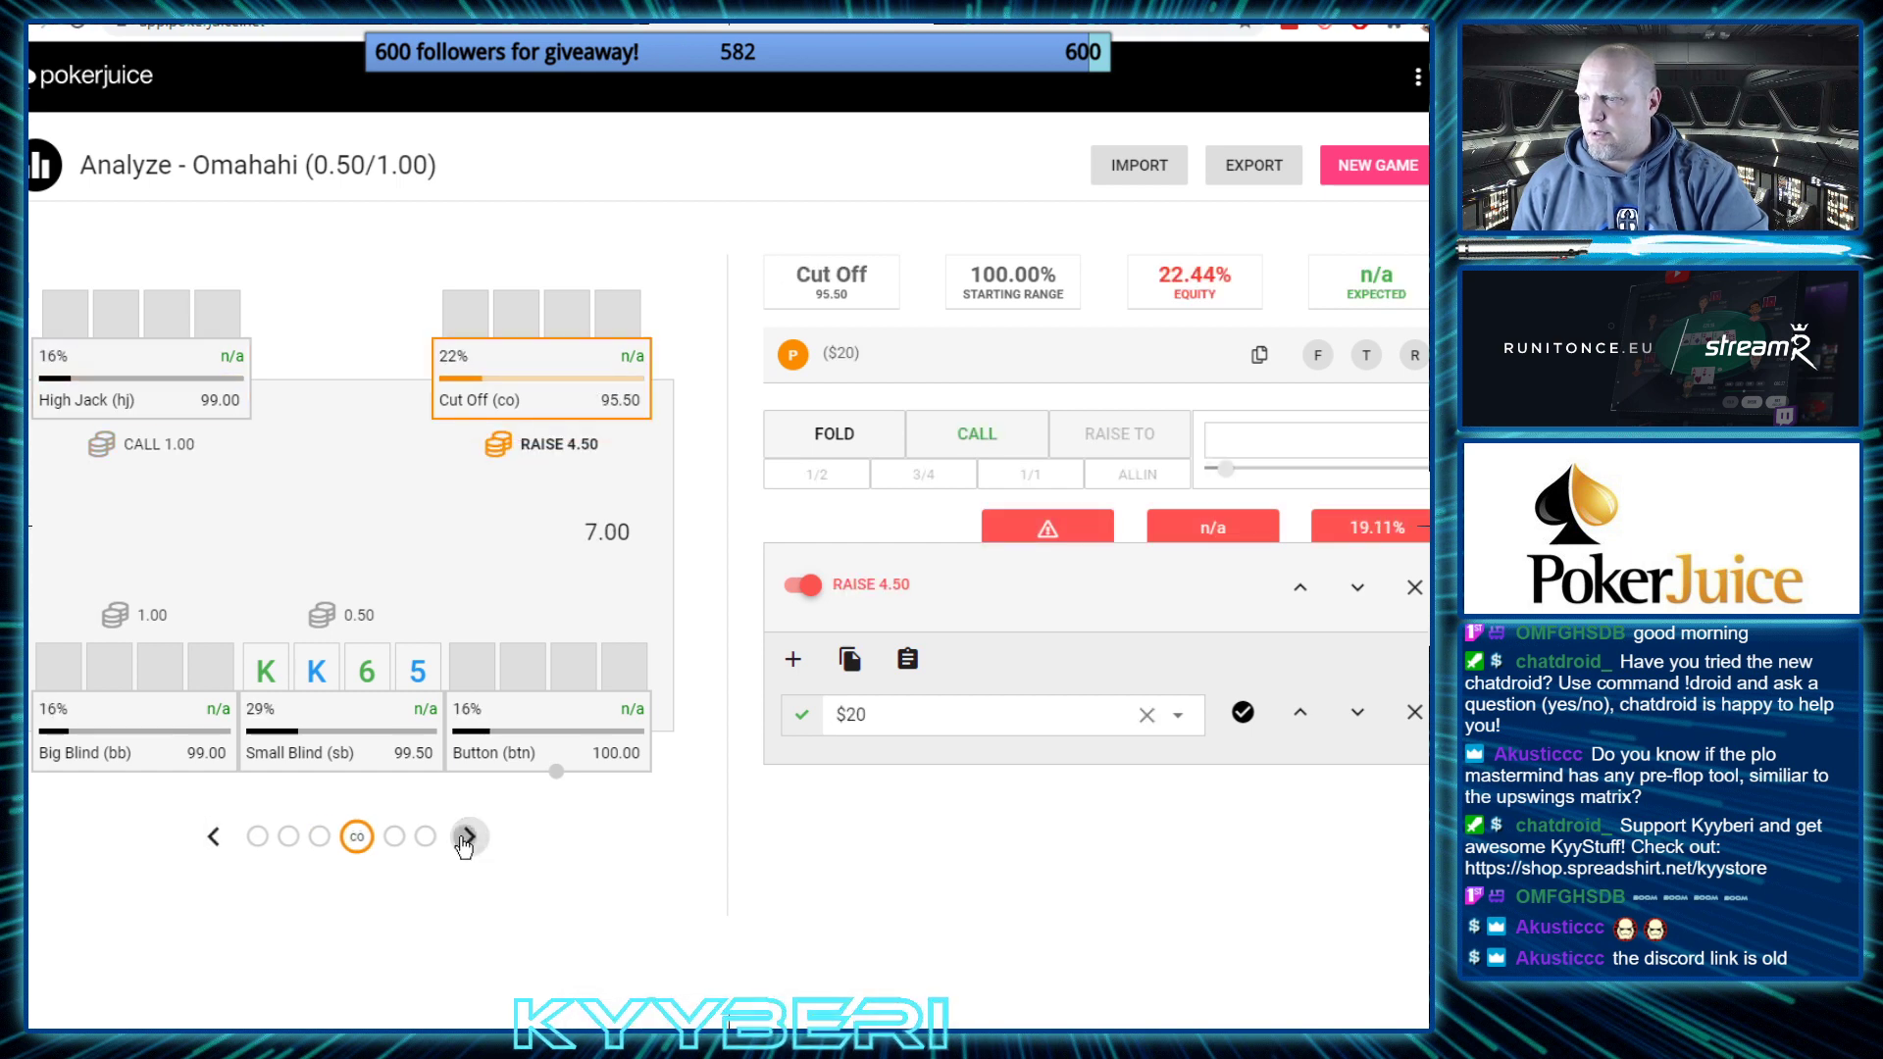
click(467, 839)
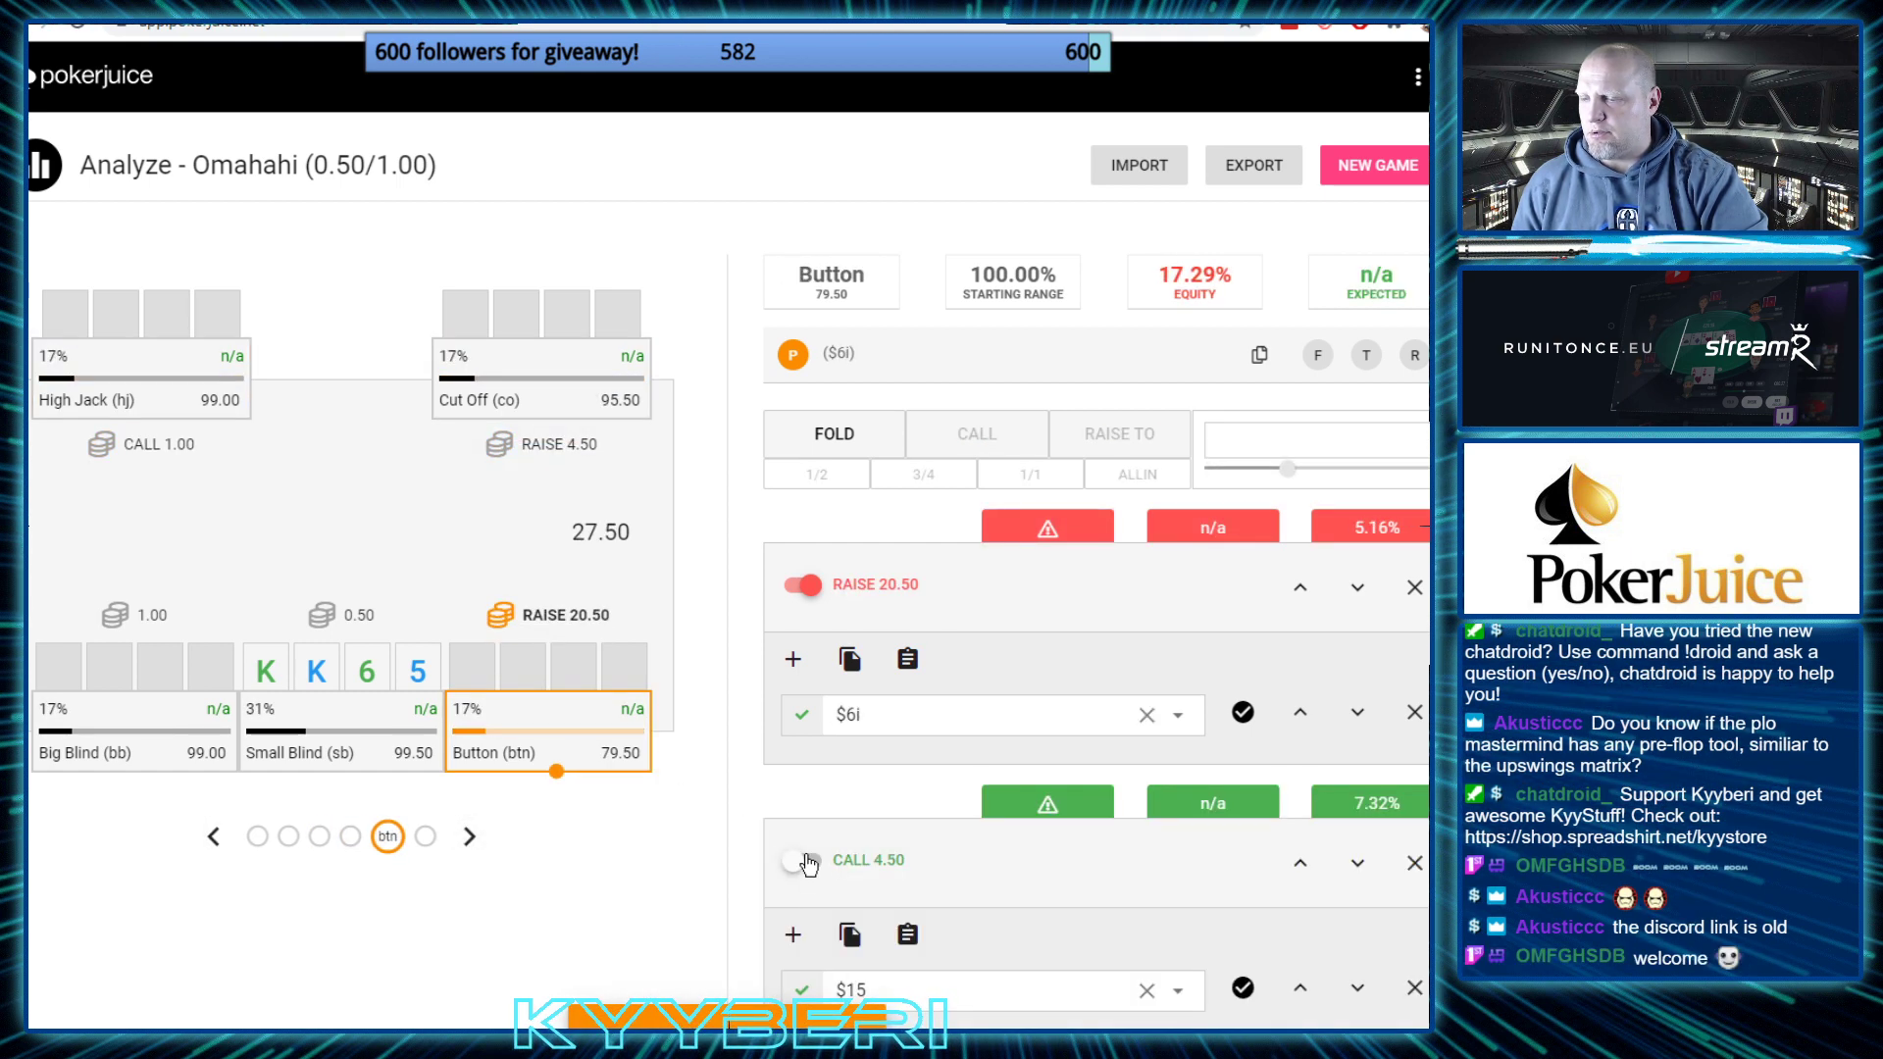
click(806, 862)
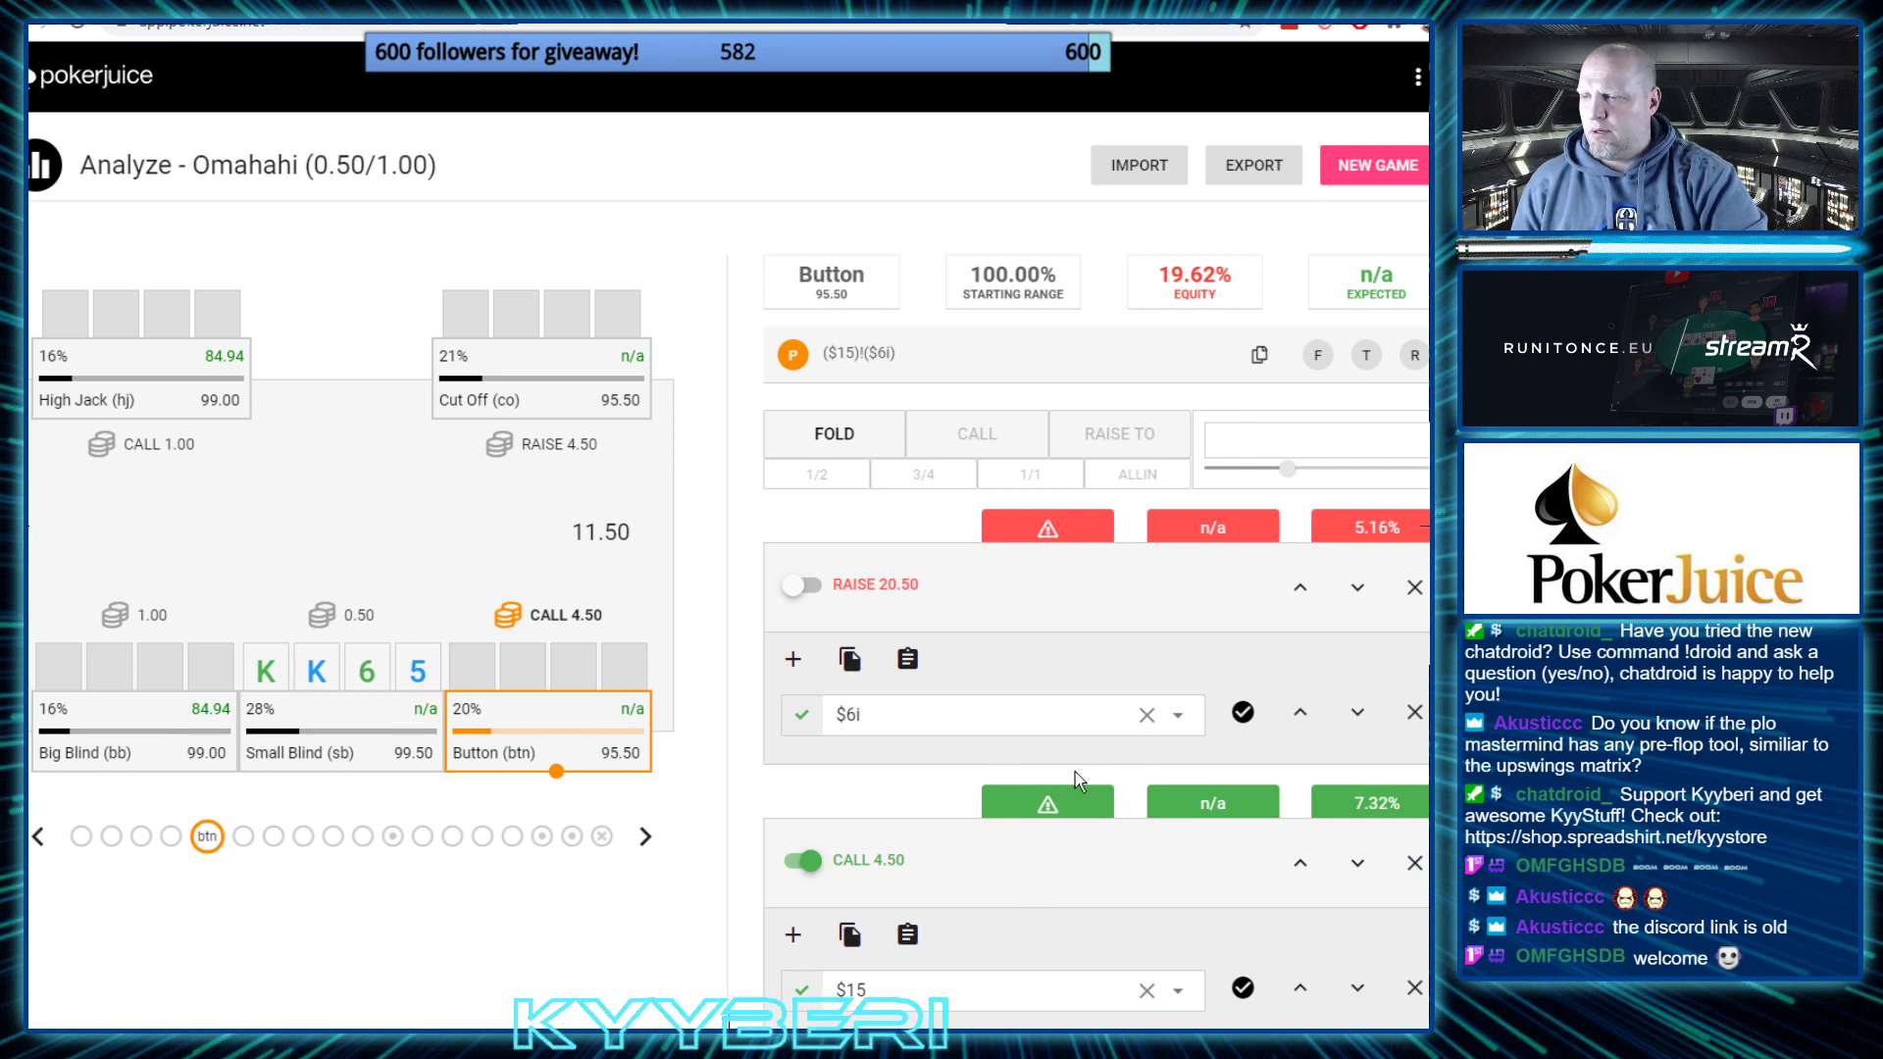
Make the 77.50 raise with AA the cut off's active reply to the small blind's 20.00 preflop raise
click(645, 835)
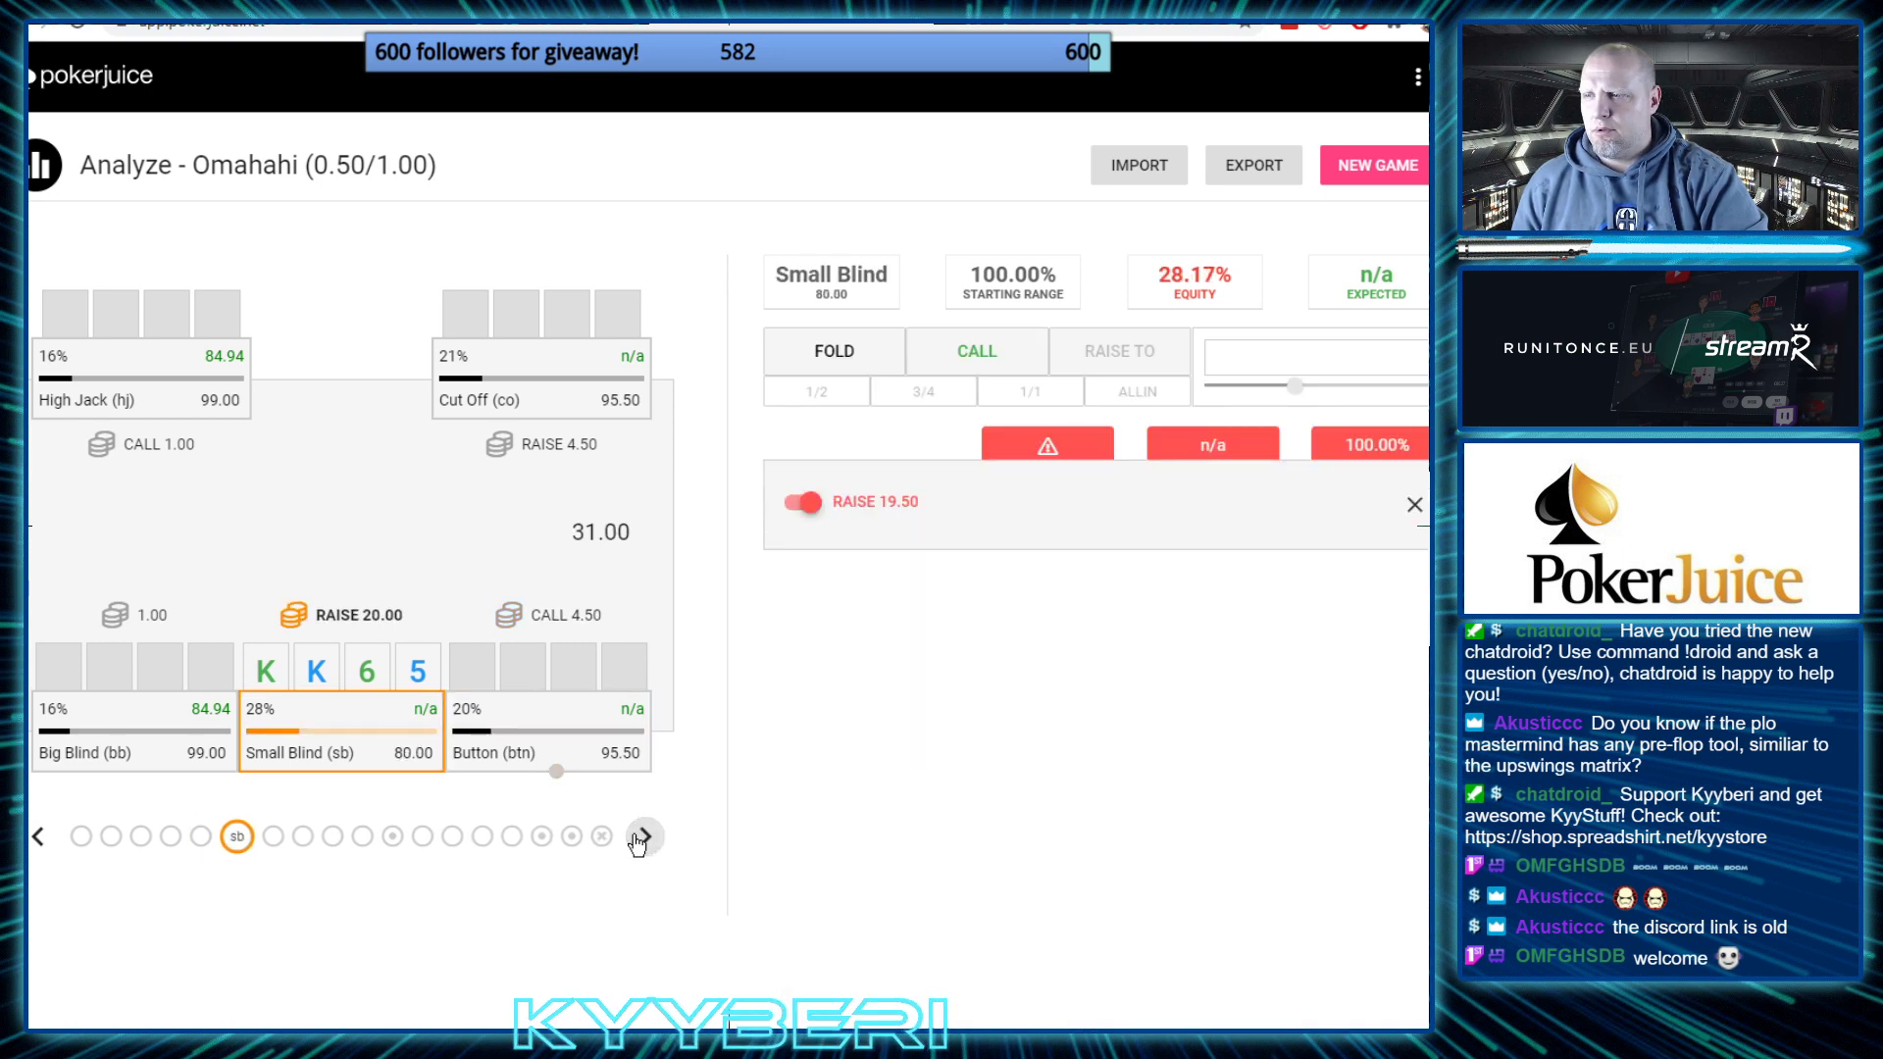
click(641, 837)
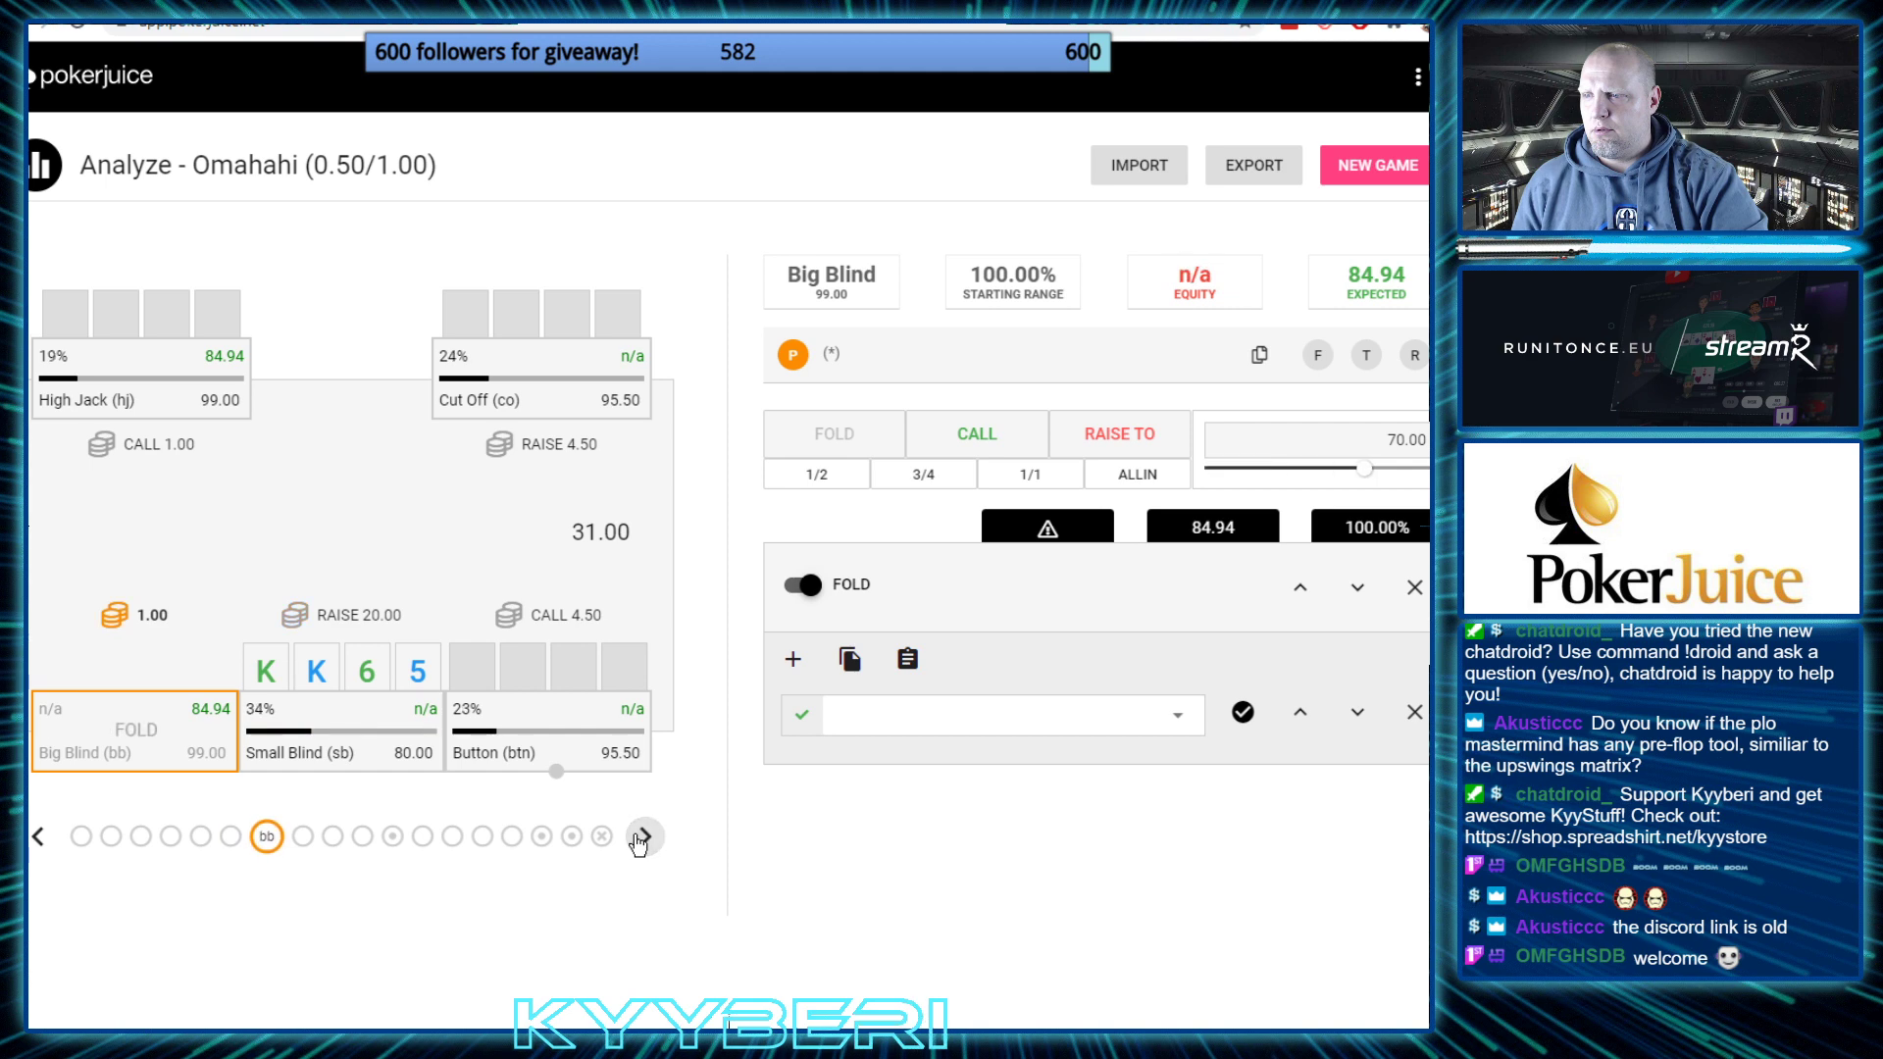
click(643, 837)
click(642, 836)
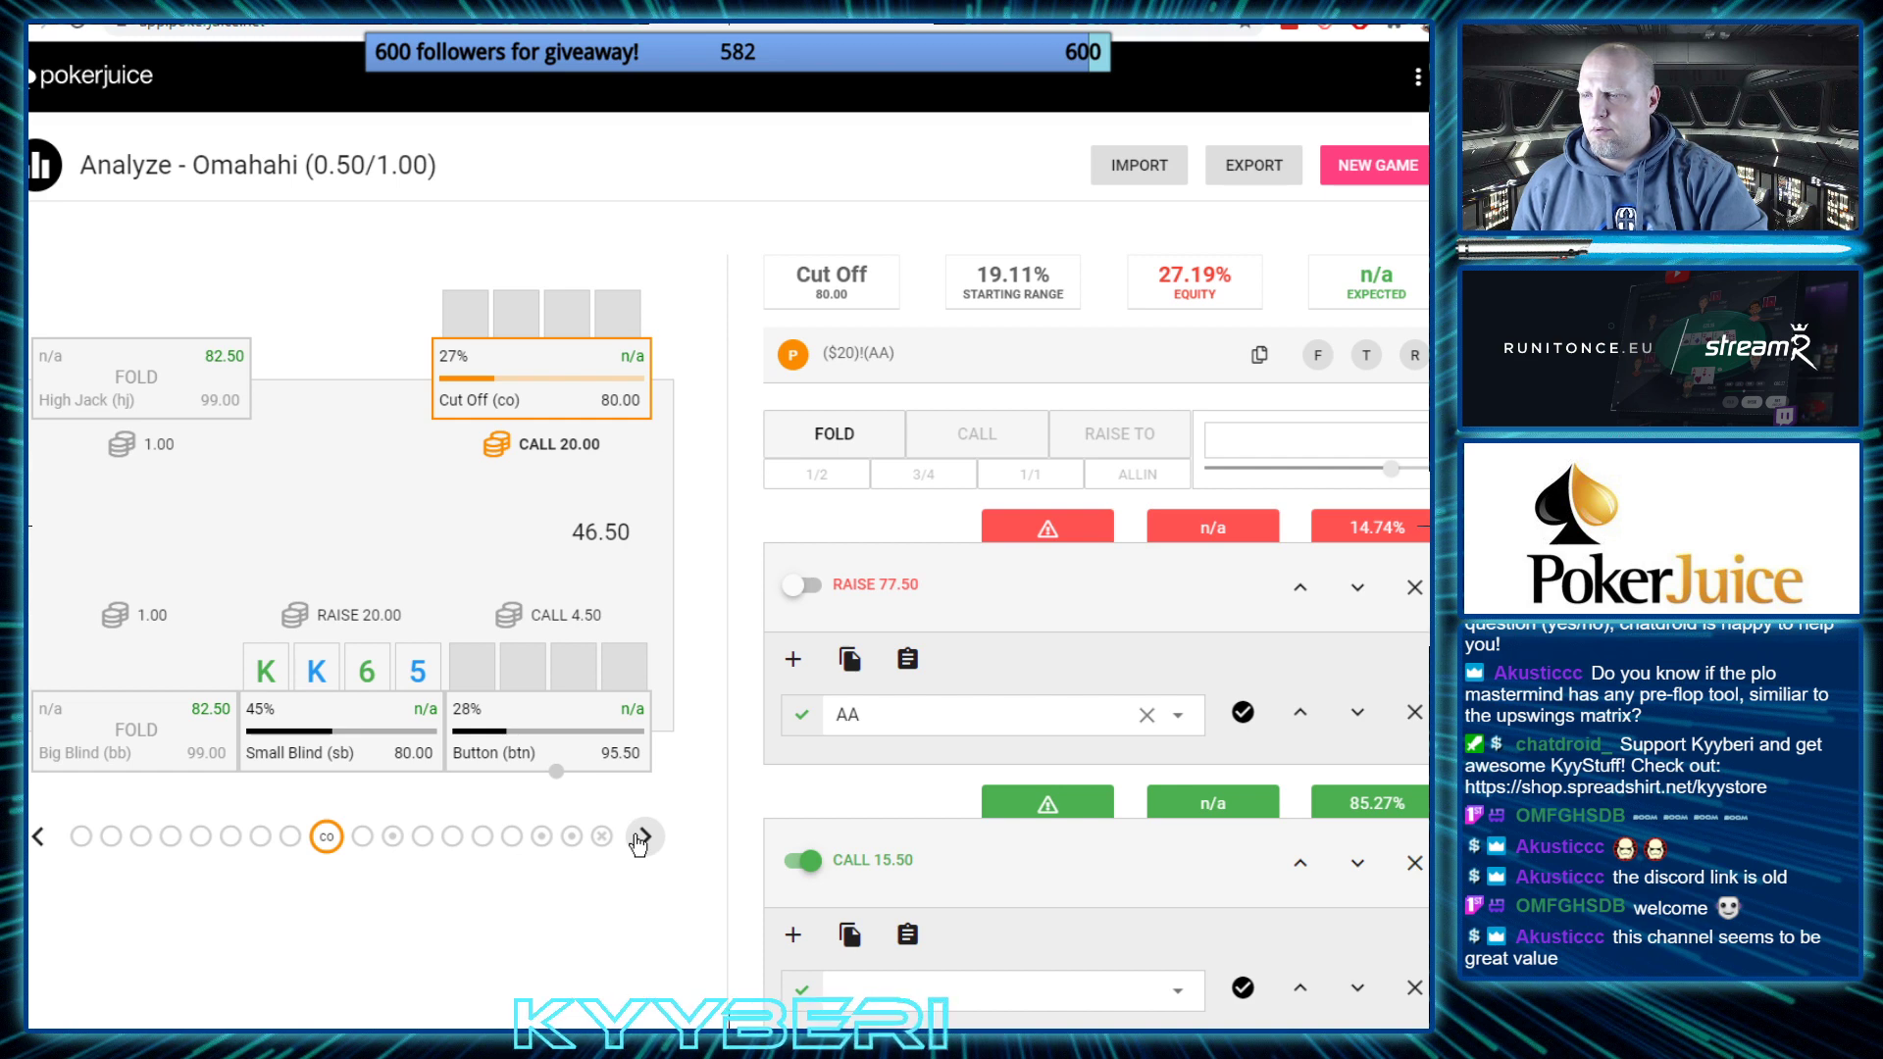
click(805, 589)
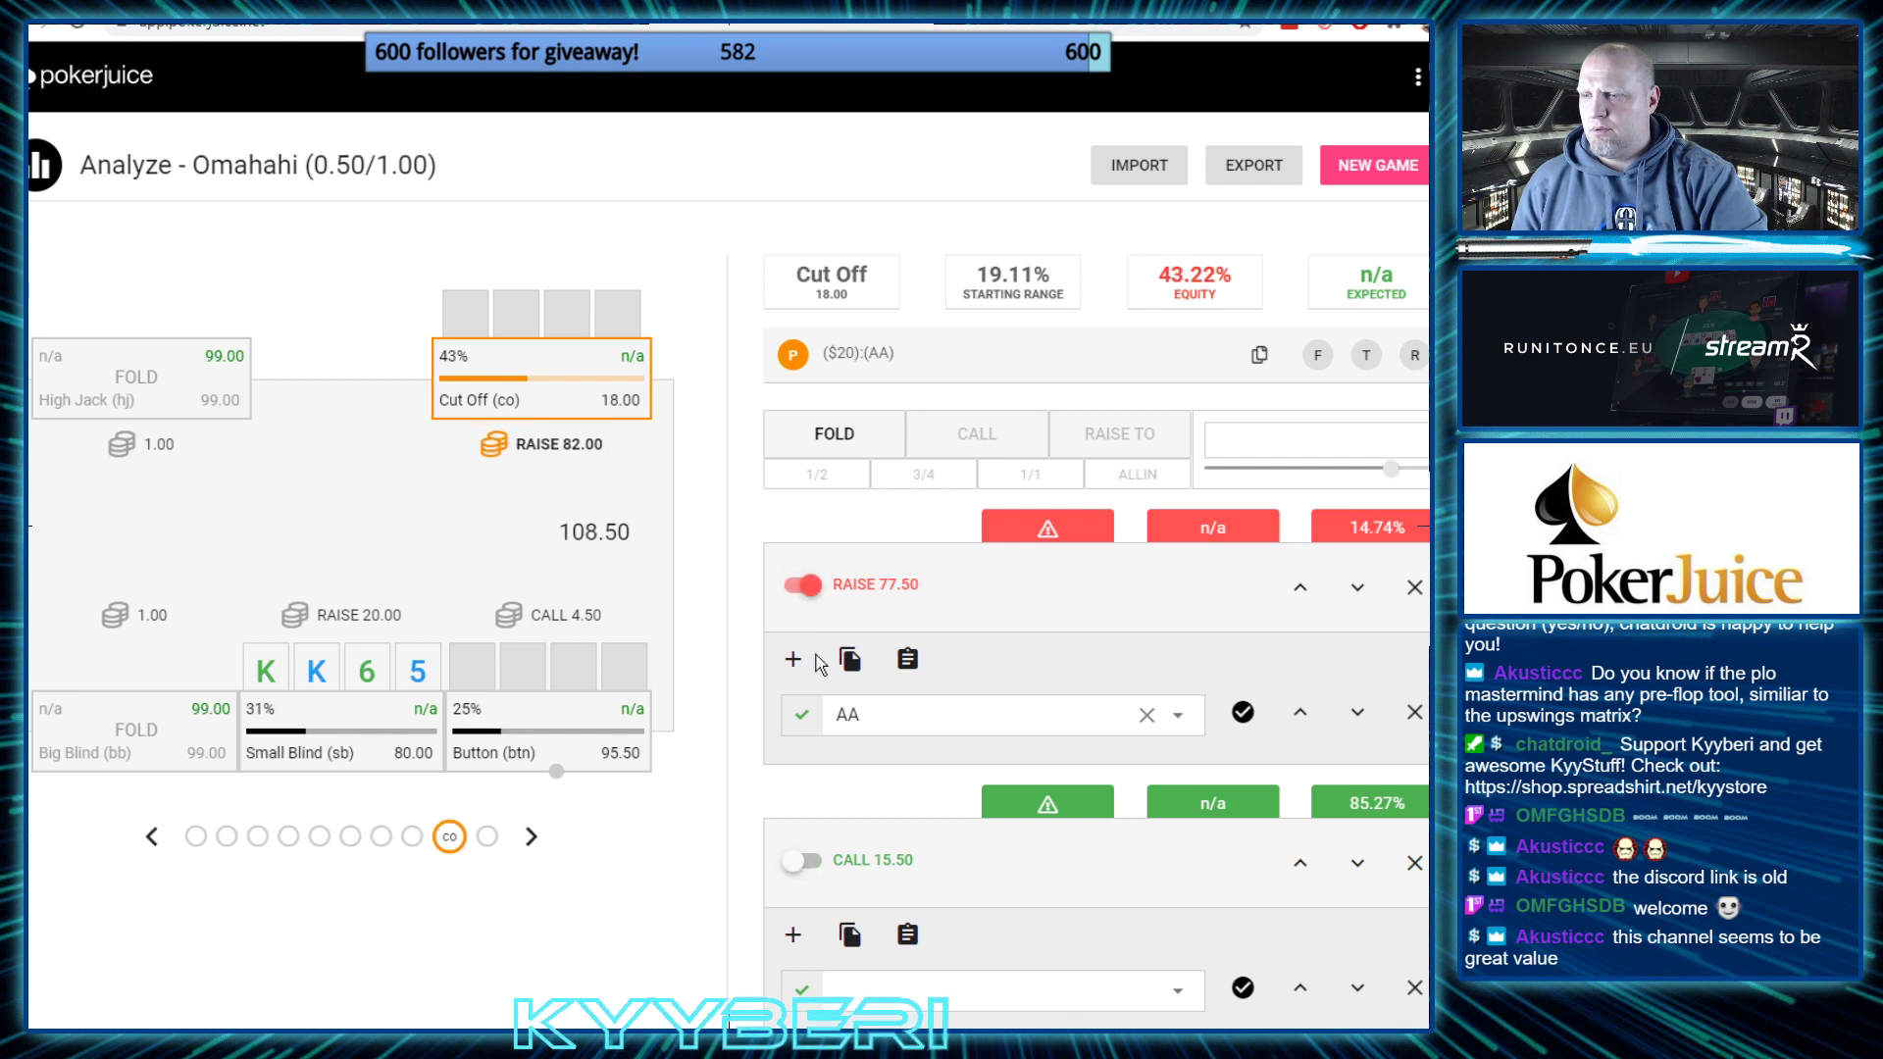
Have the button reraise to 100.00 with AA against the cut off's 77.50 raise and add a fold option
click(531, 836)
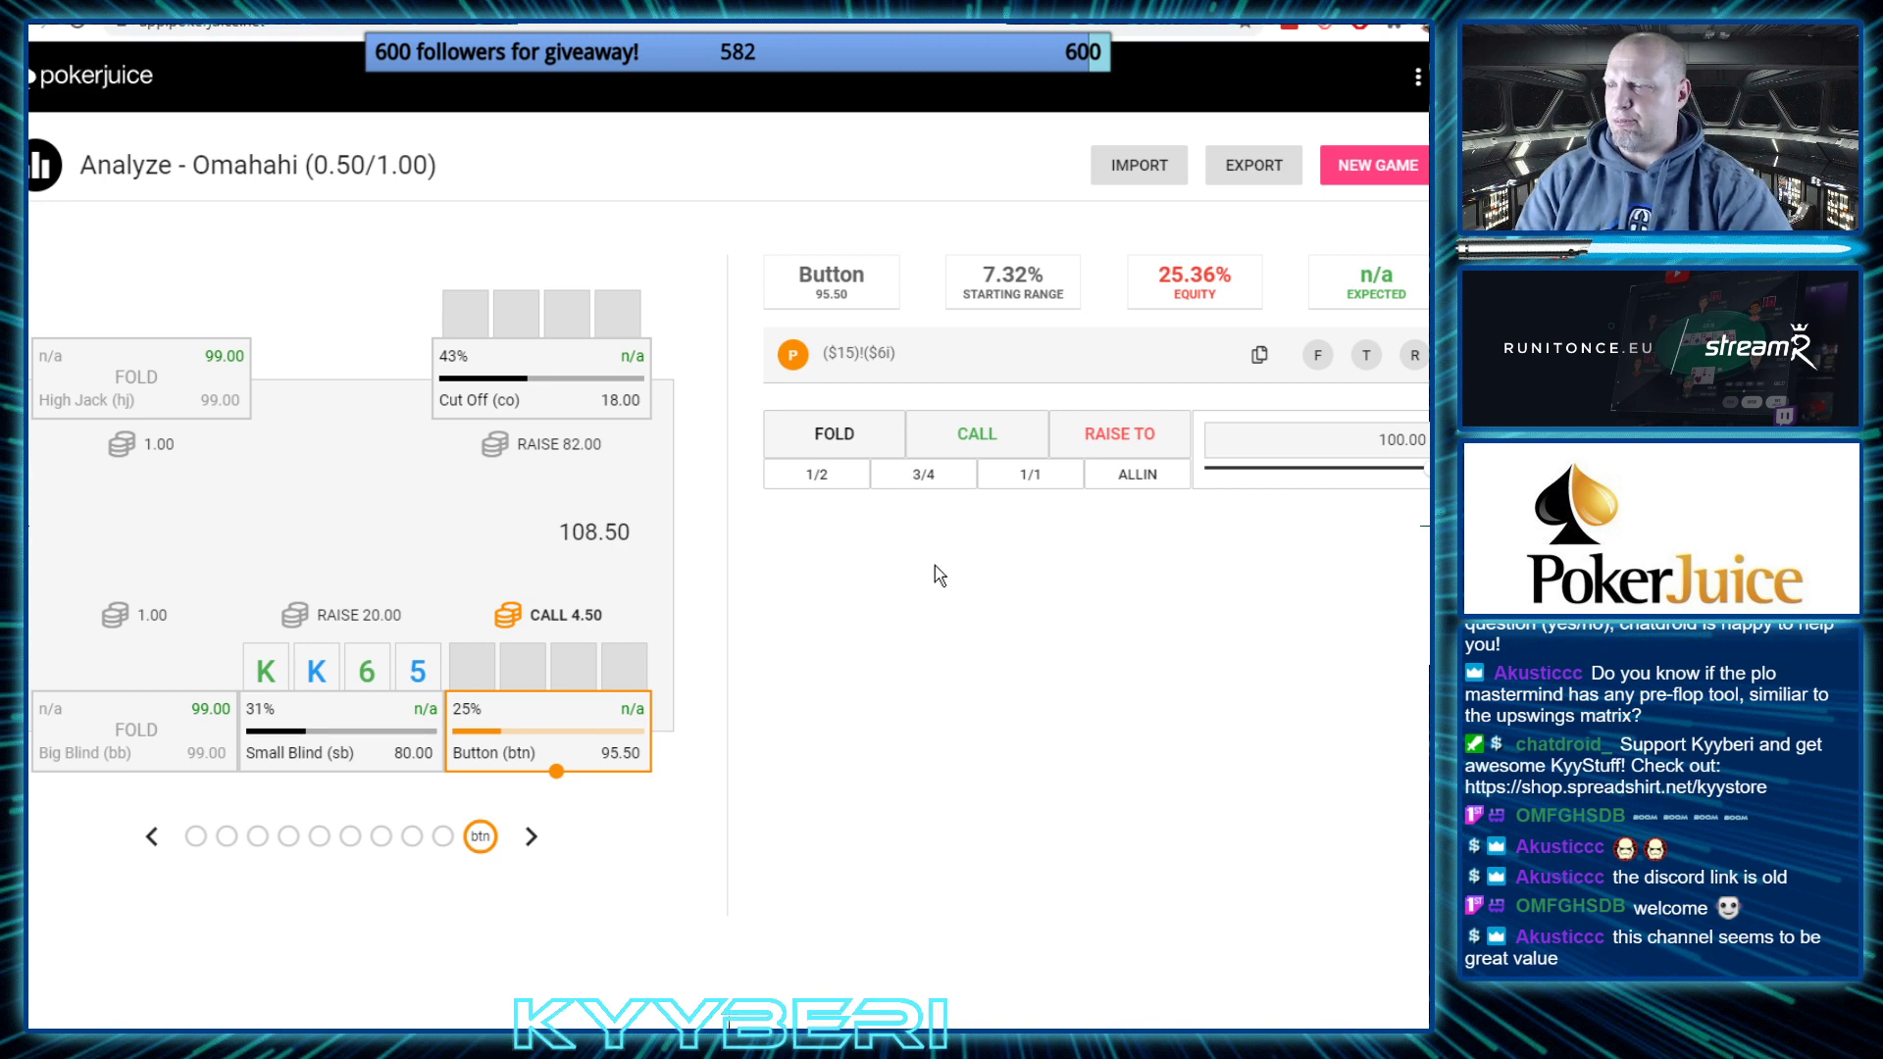
click(1085, 433)
click(872, 712)
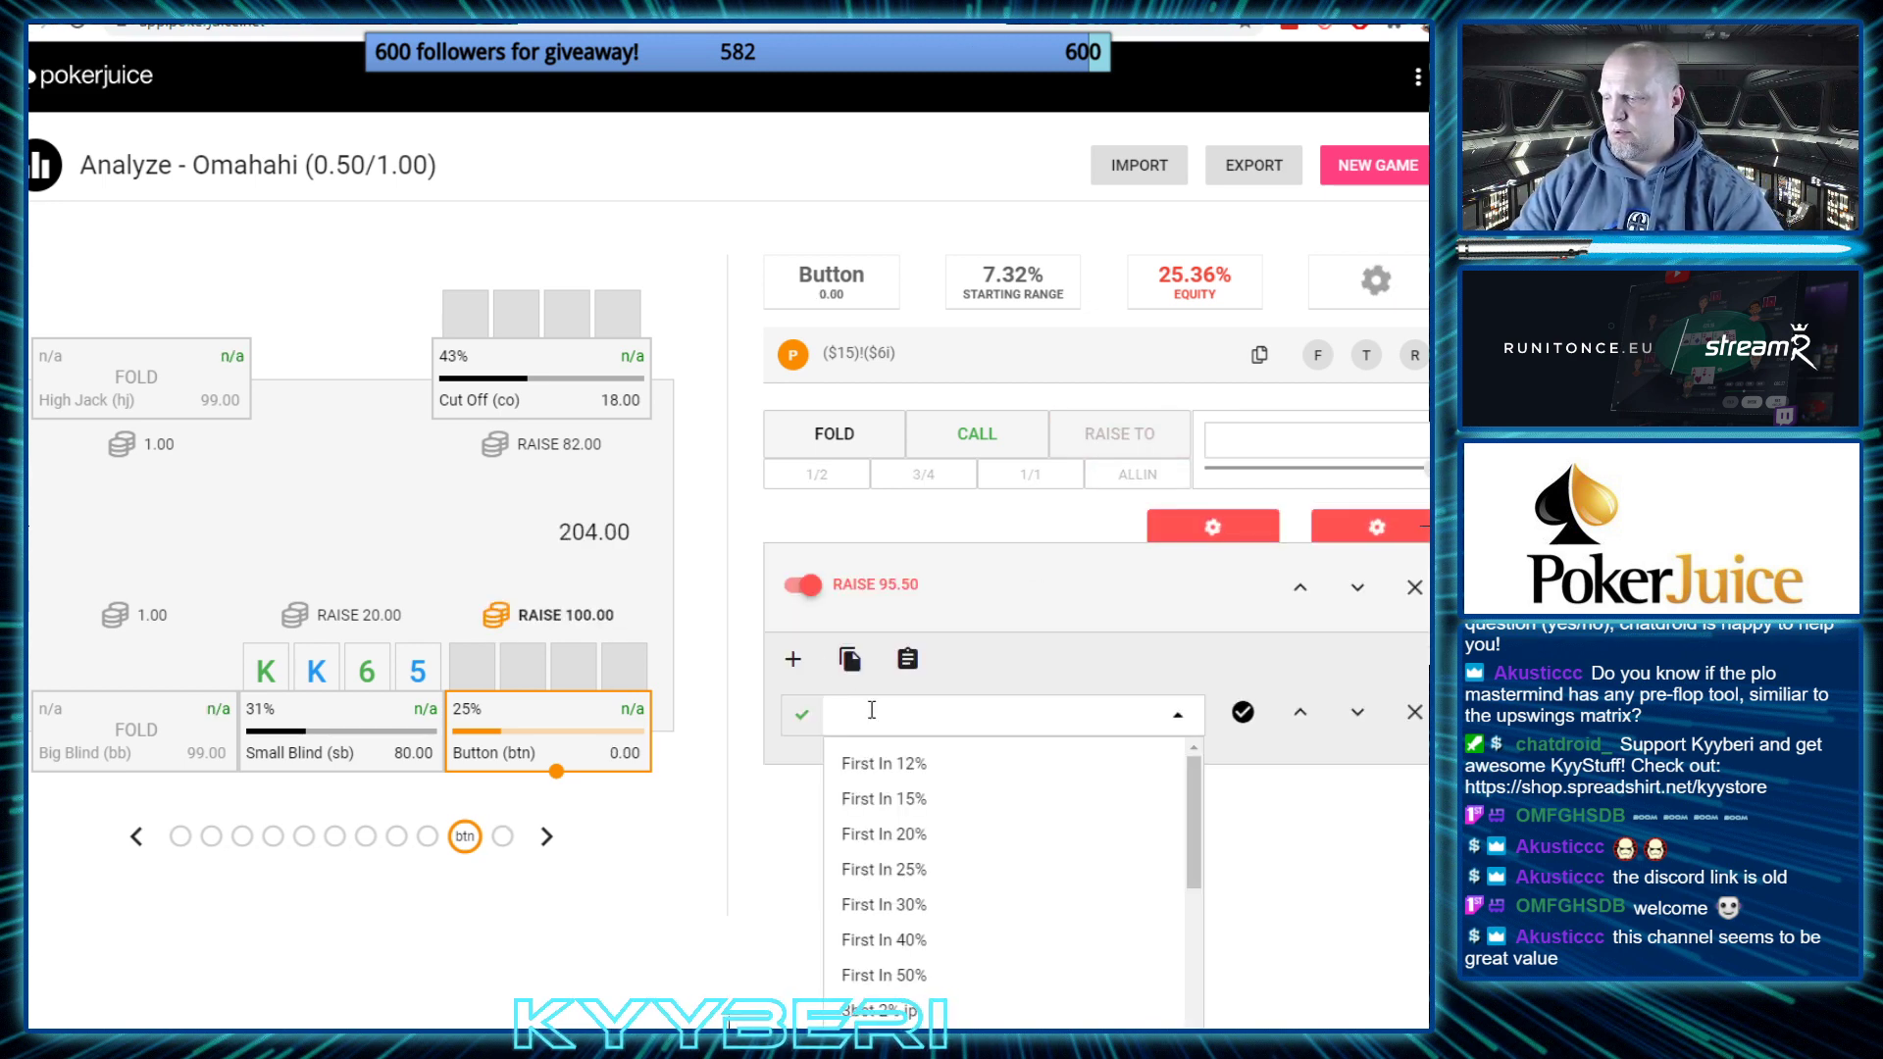
text(AA)
click(829, 433)
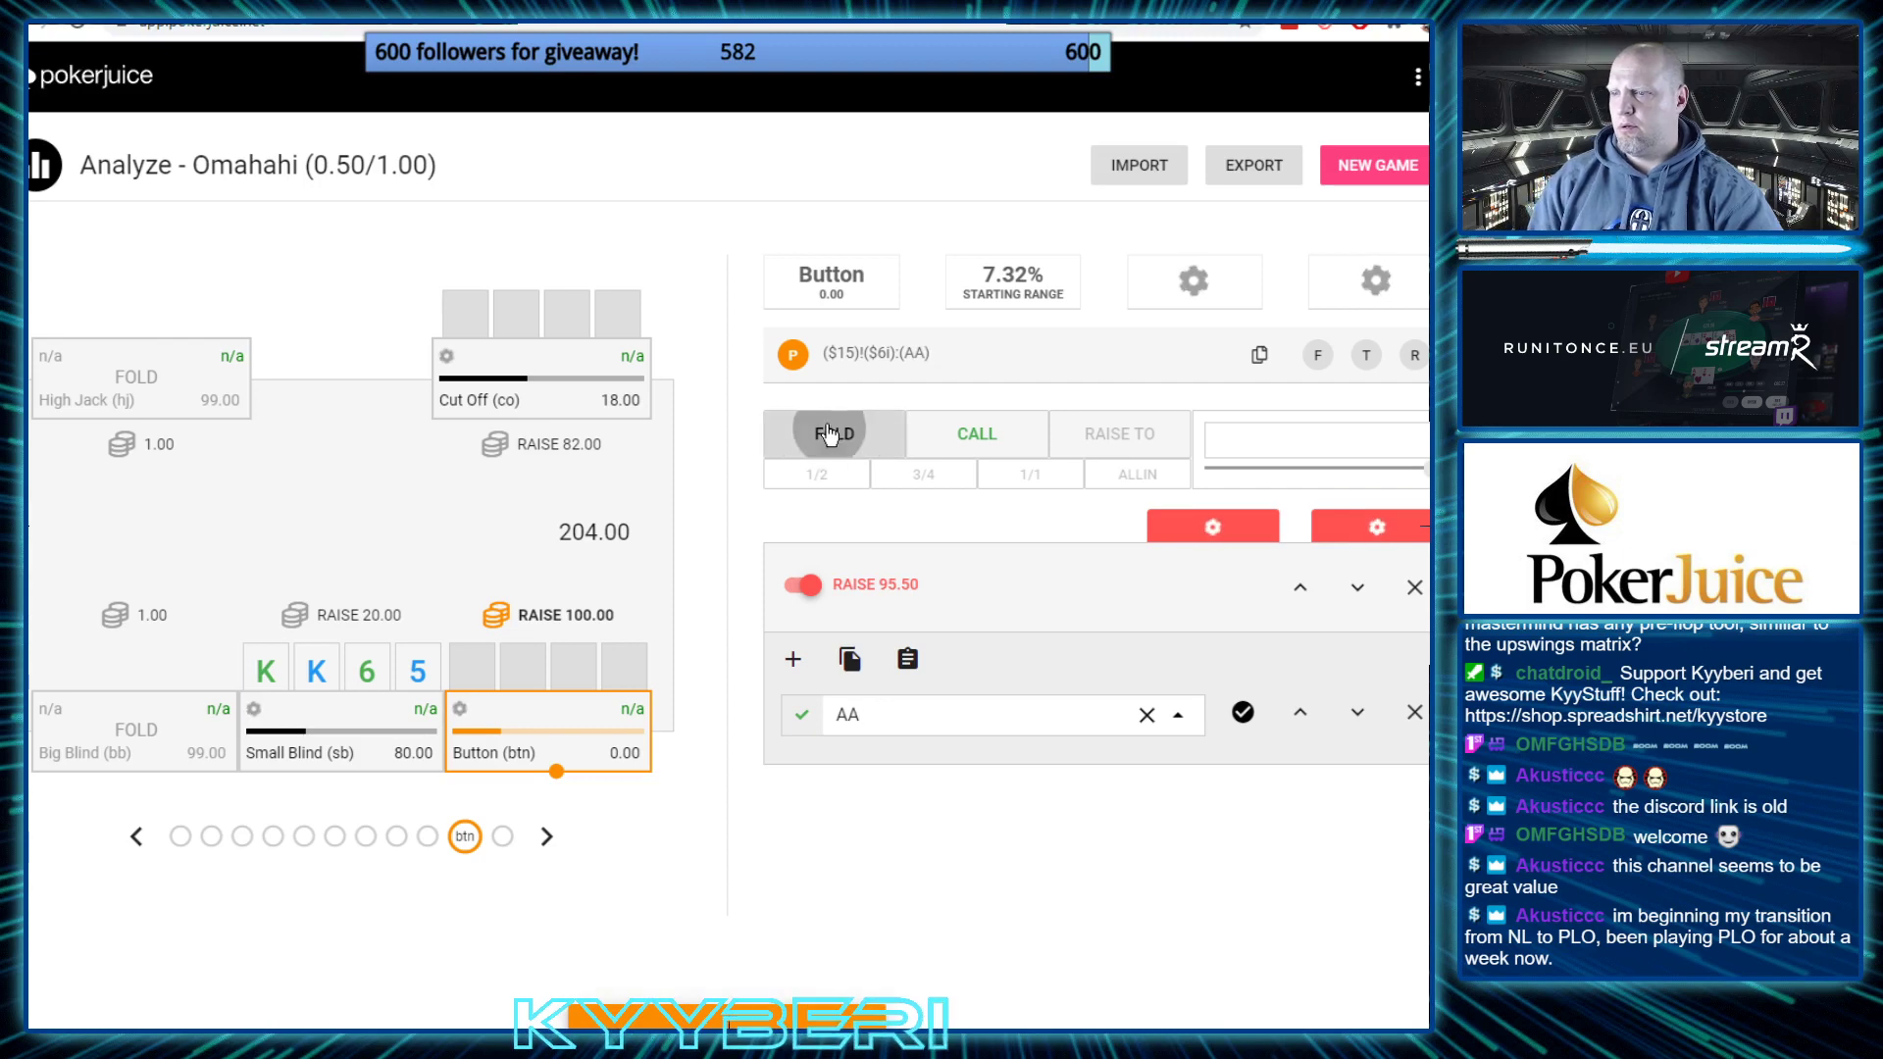
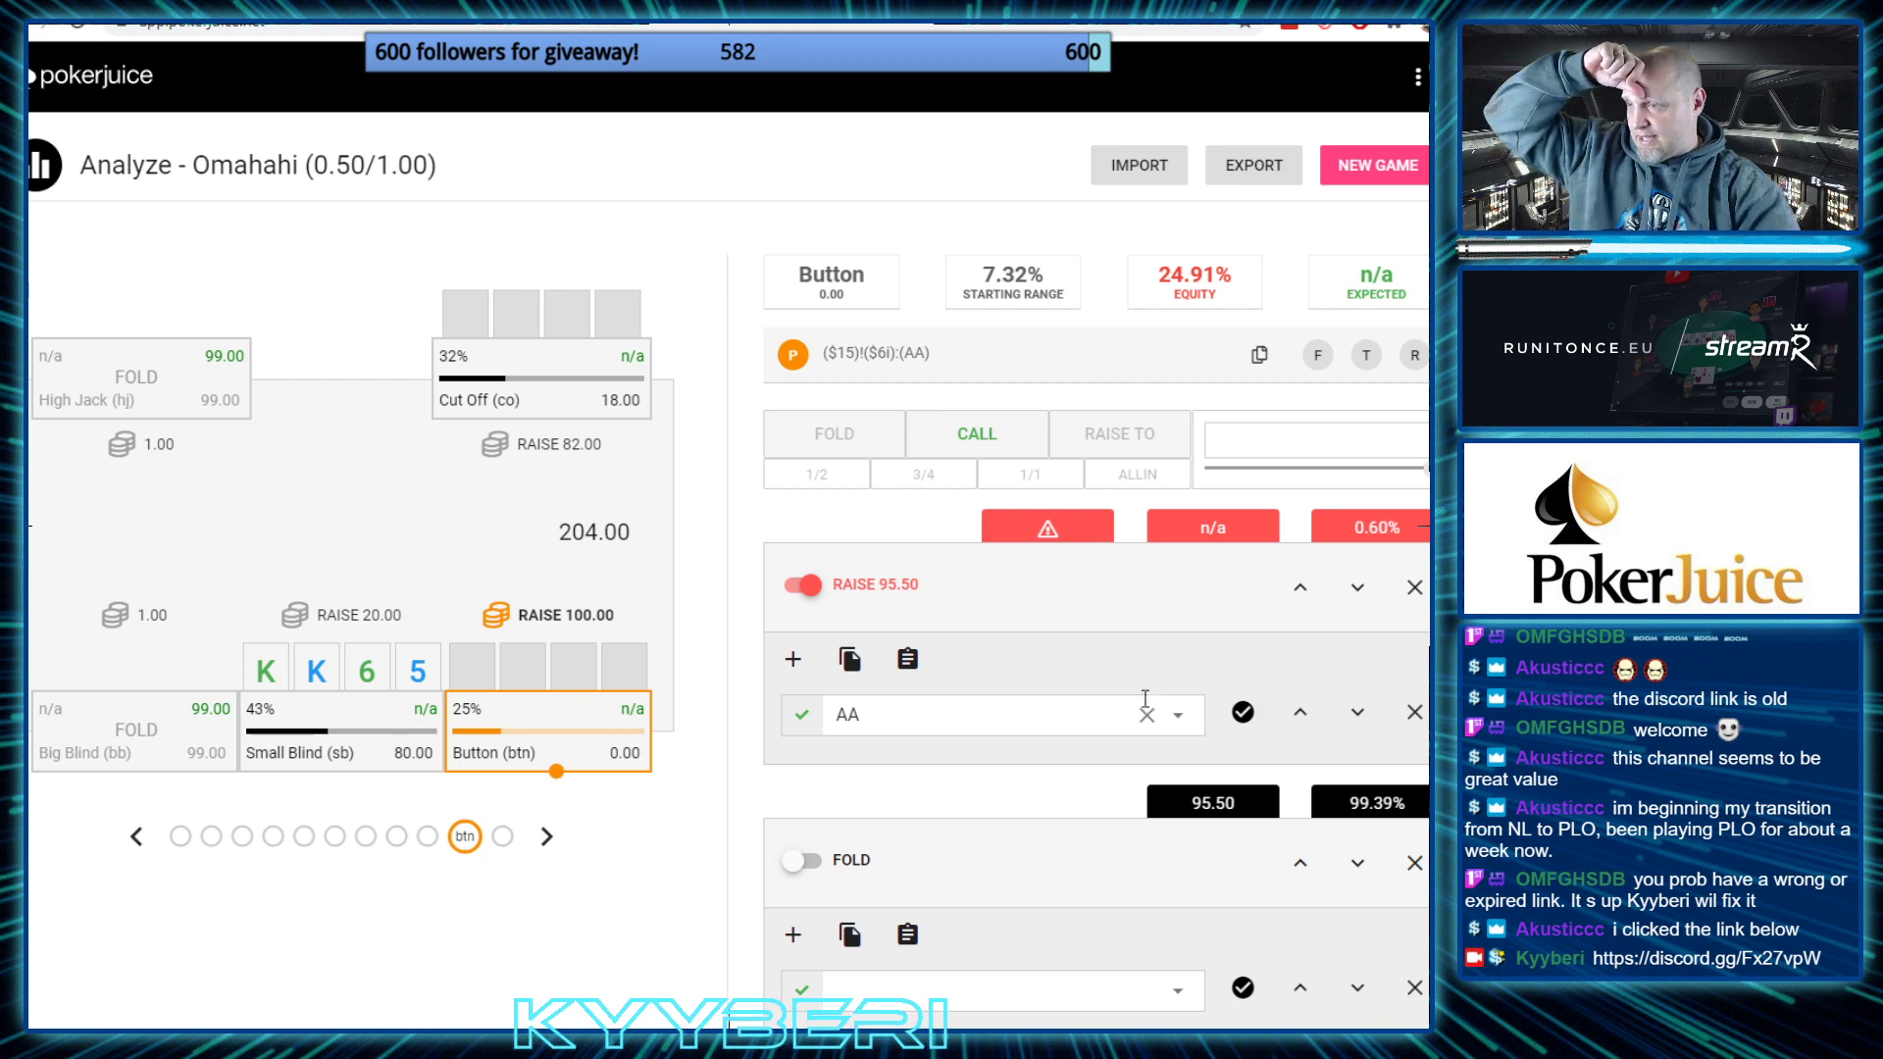
Delete the cut off's preflop 77.50 raise and add an all-in raise to 100.00 in its place
click(547, 836)
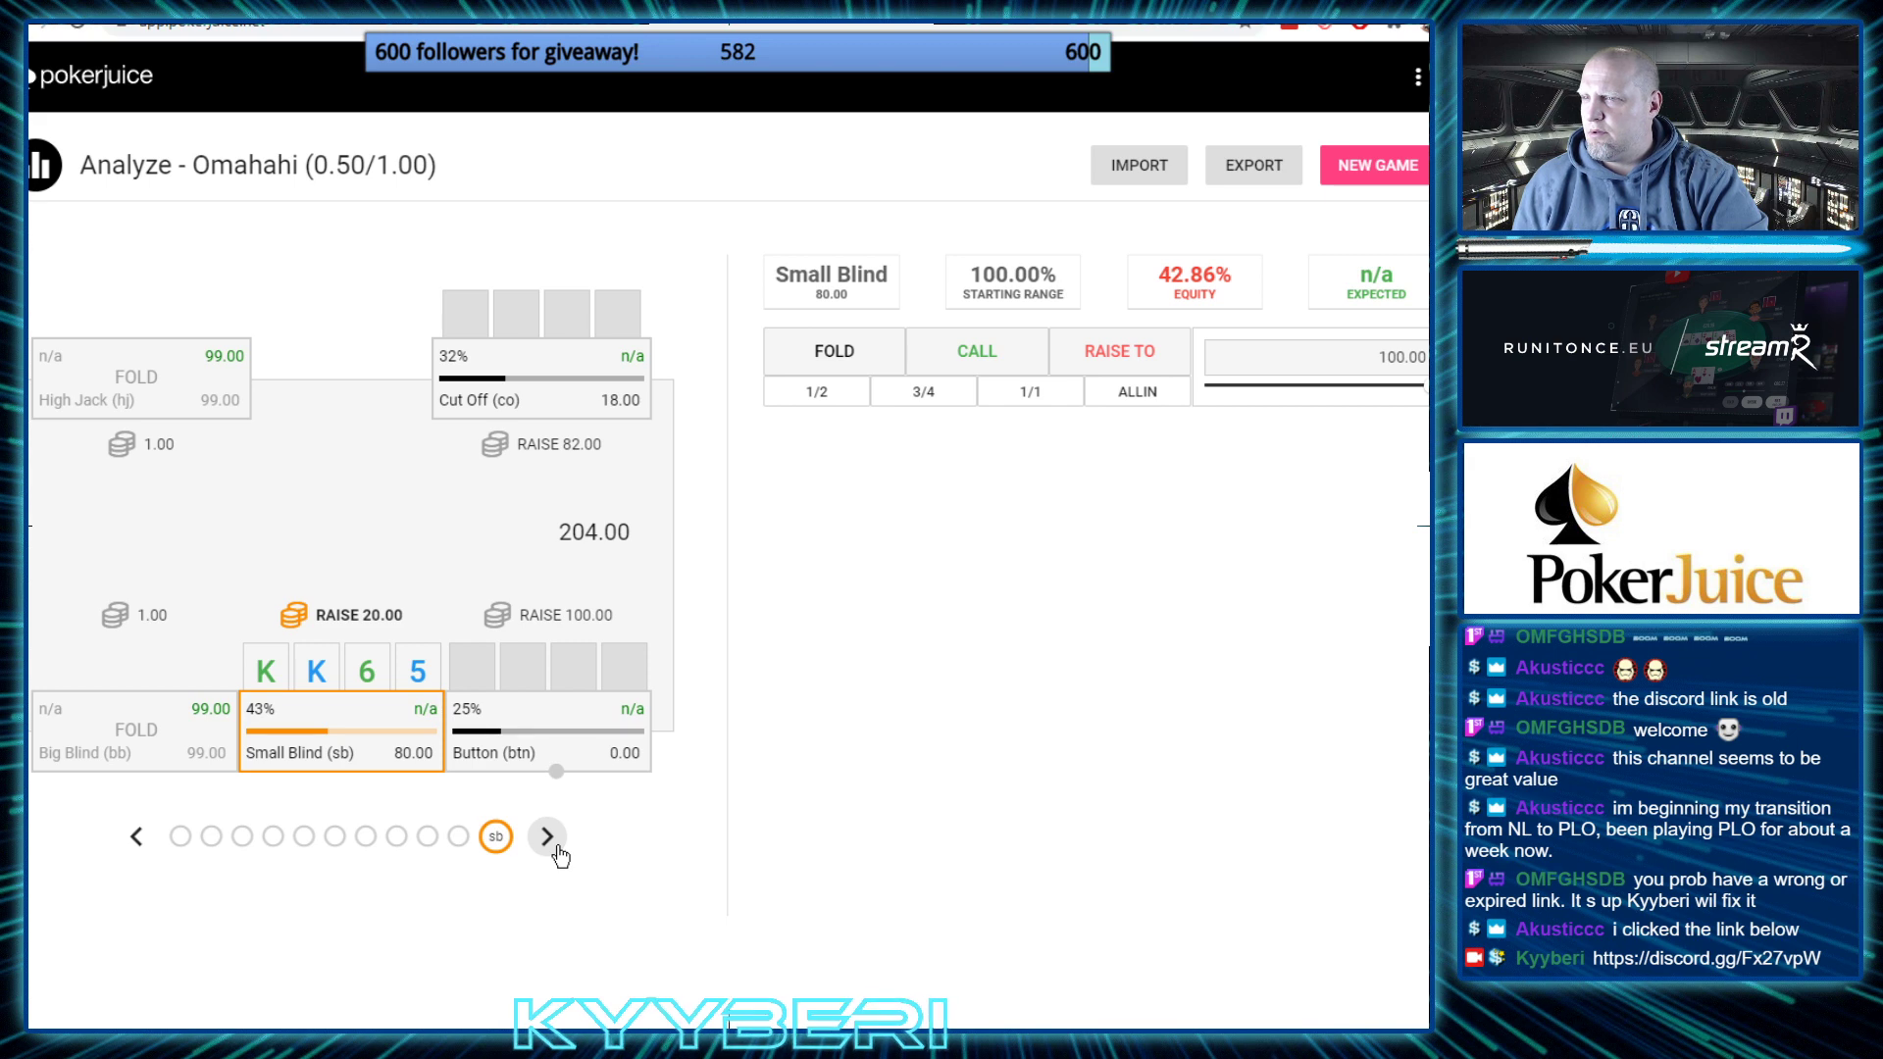
click(136, 840)
click(137, 841)
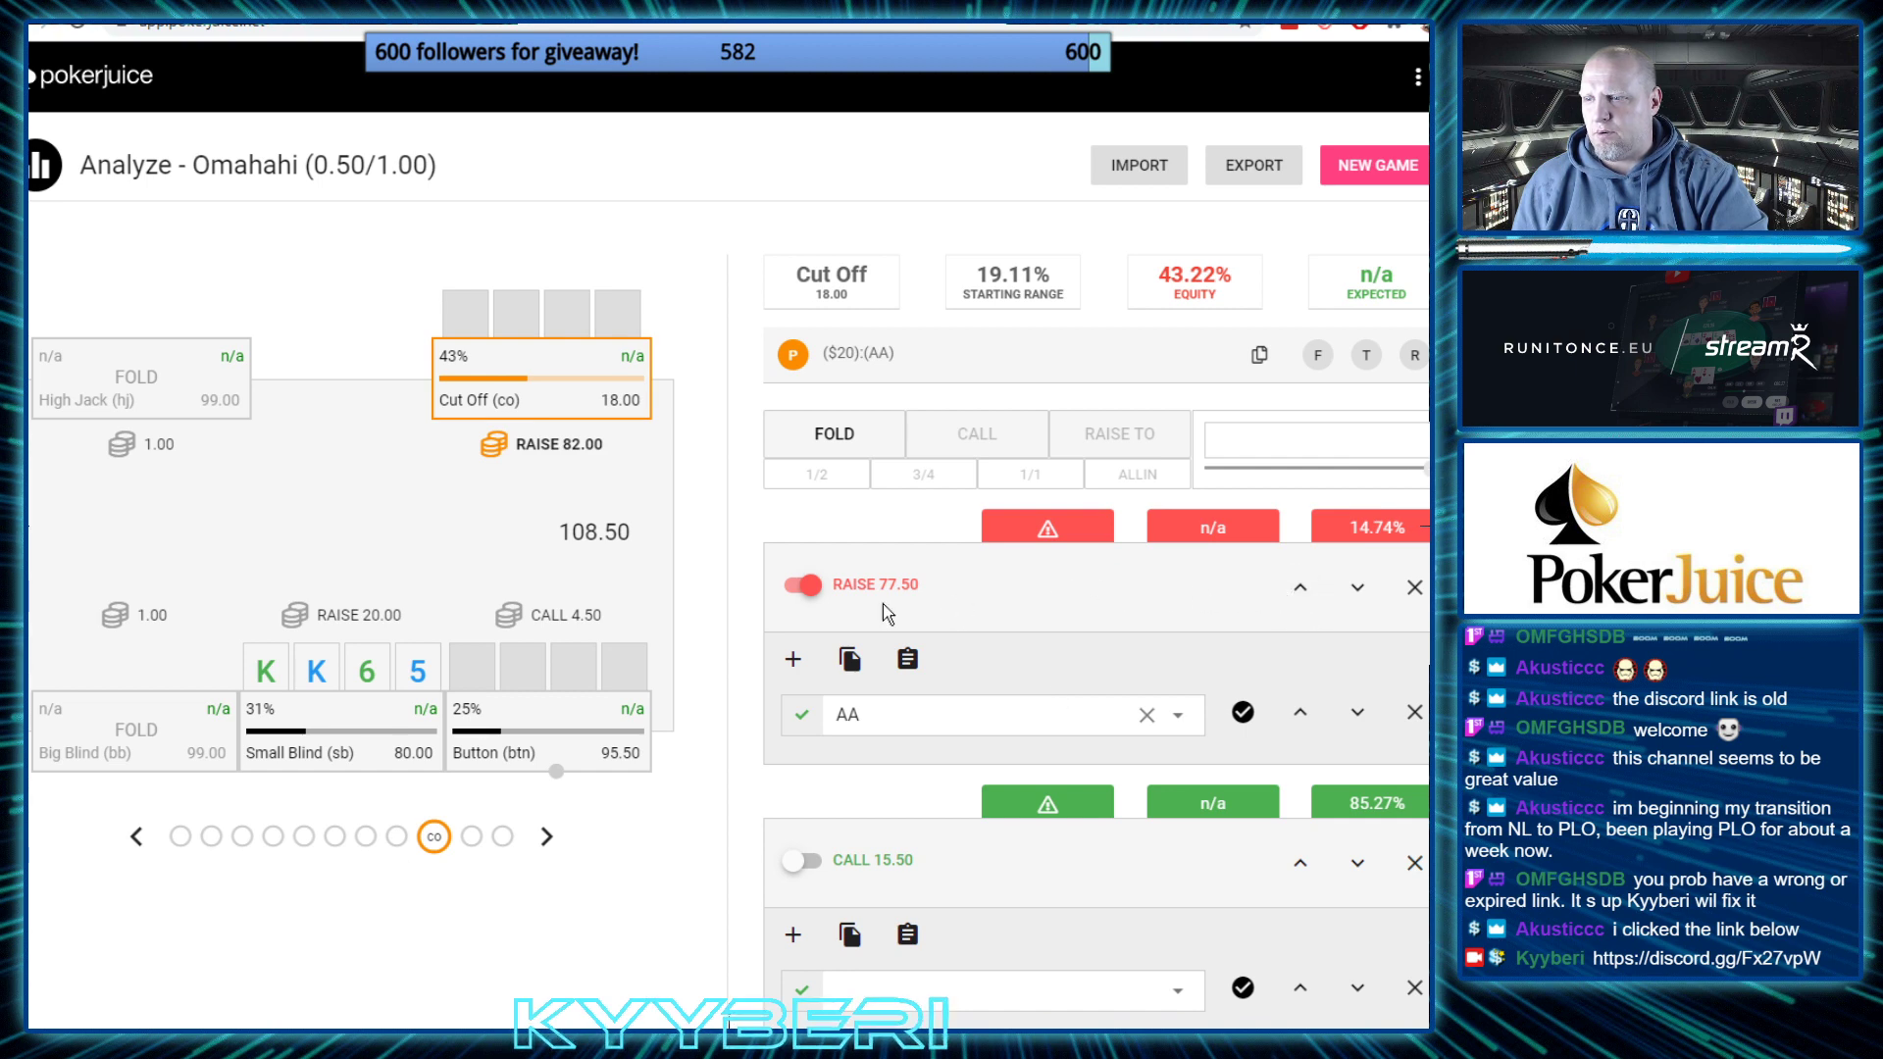
click(835, 585)
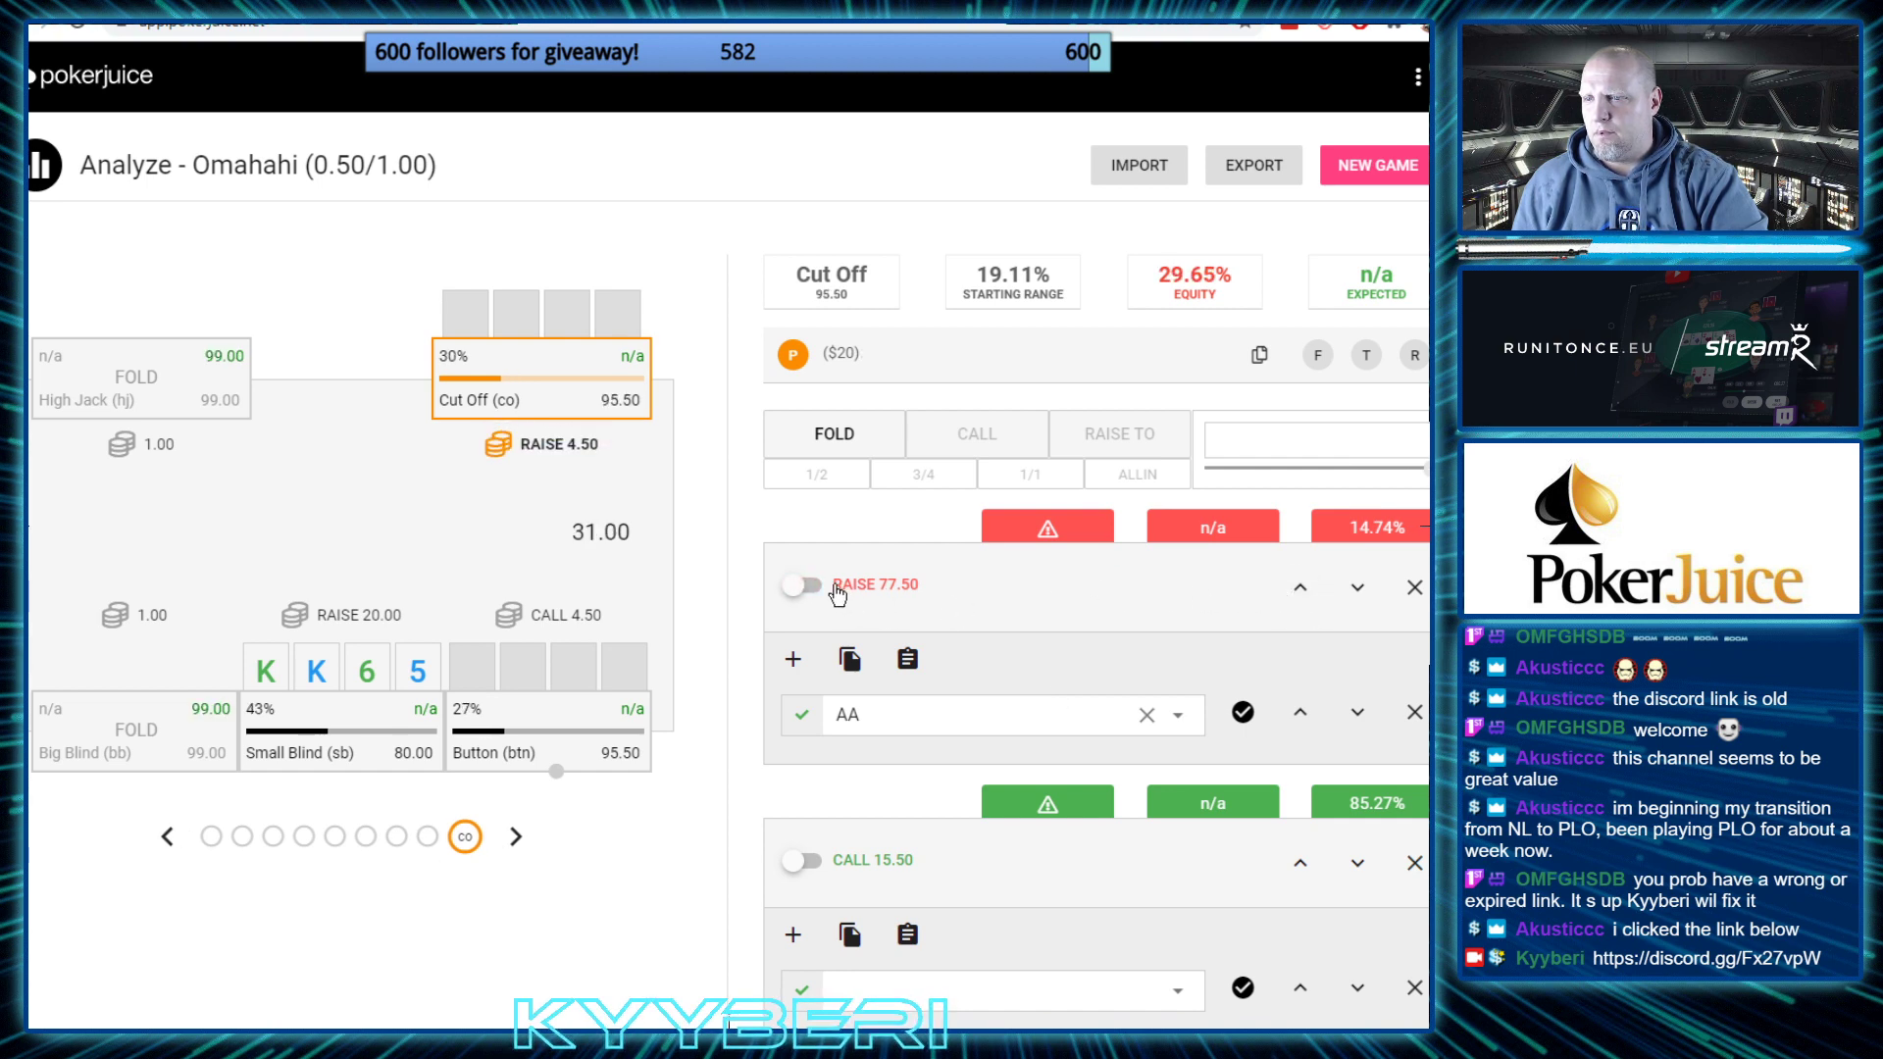
click(835, 585)
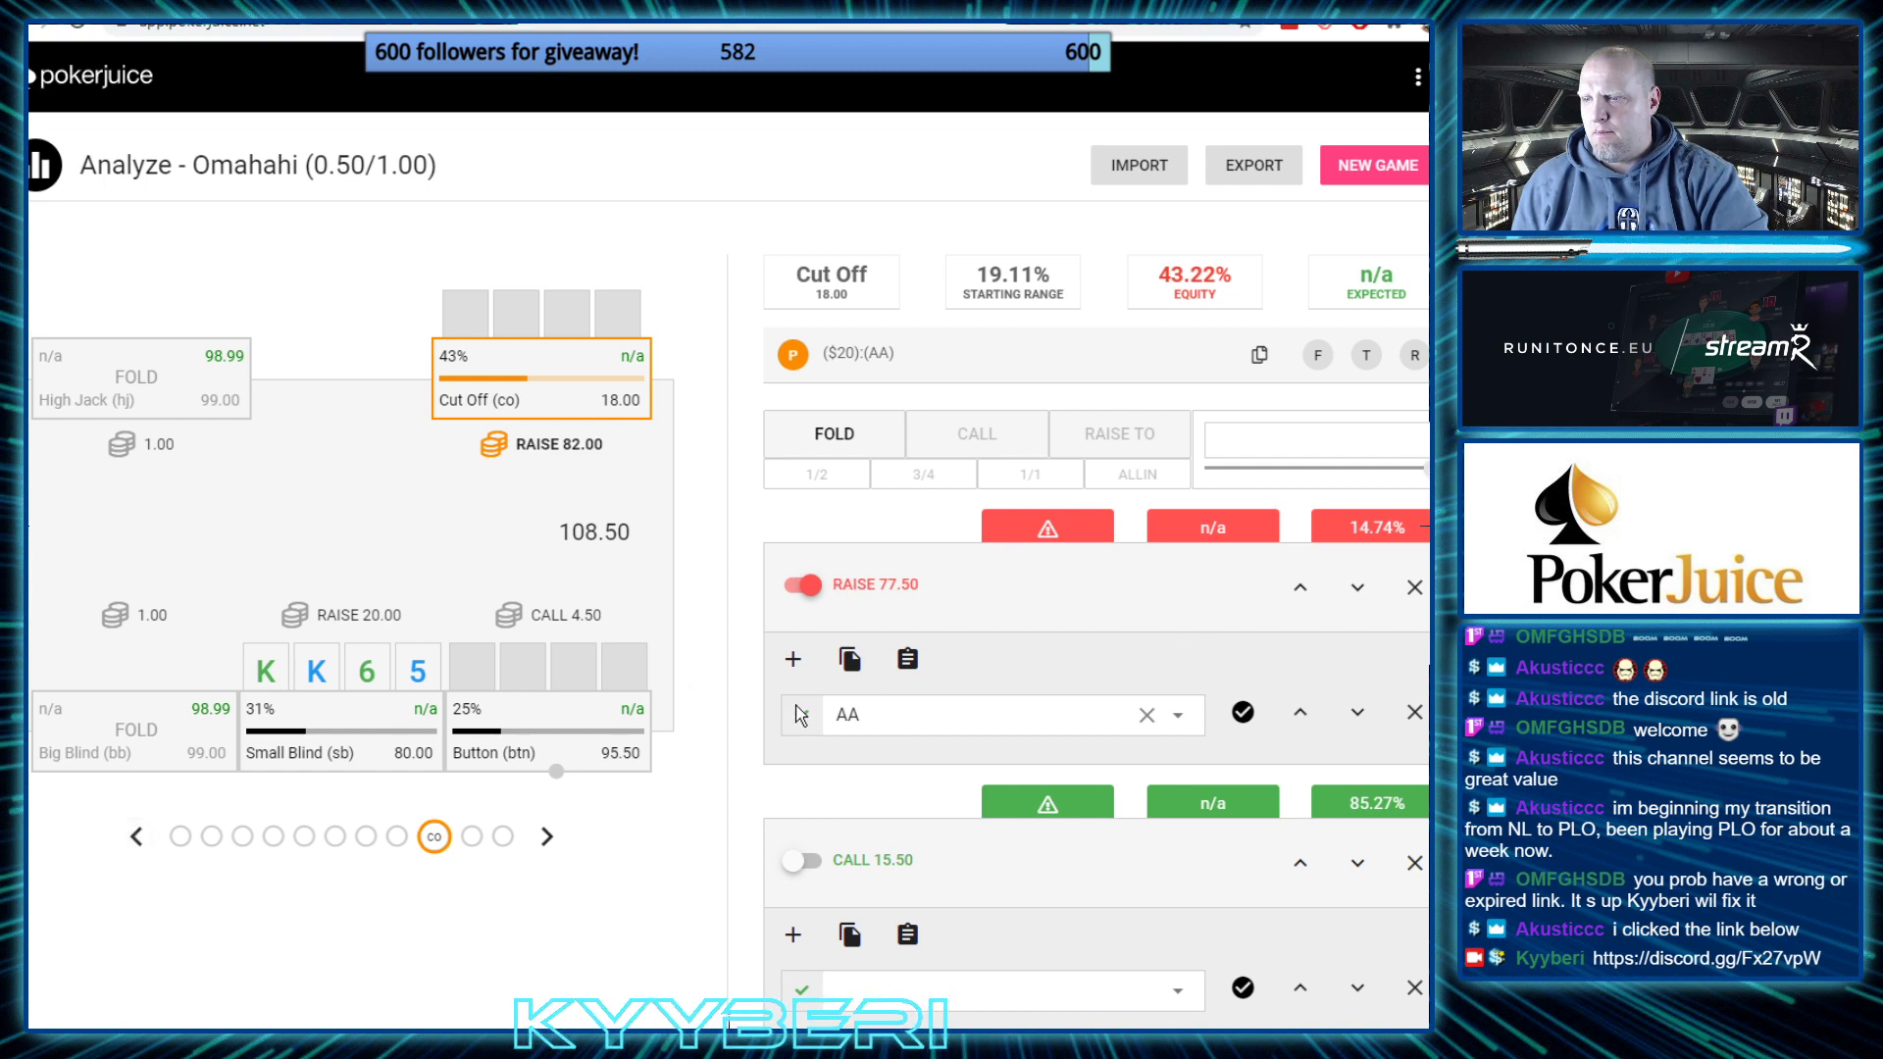
click(1414, 587)
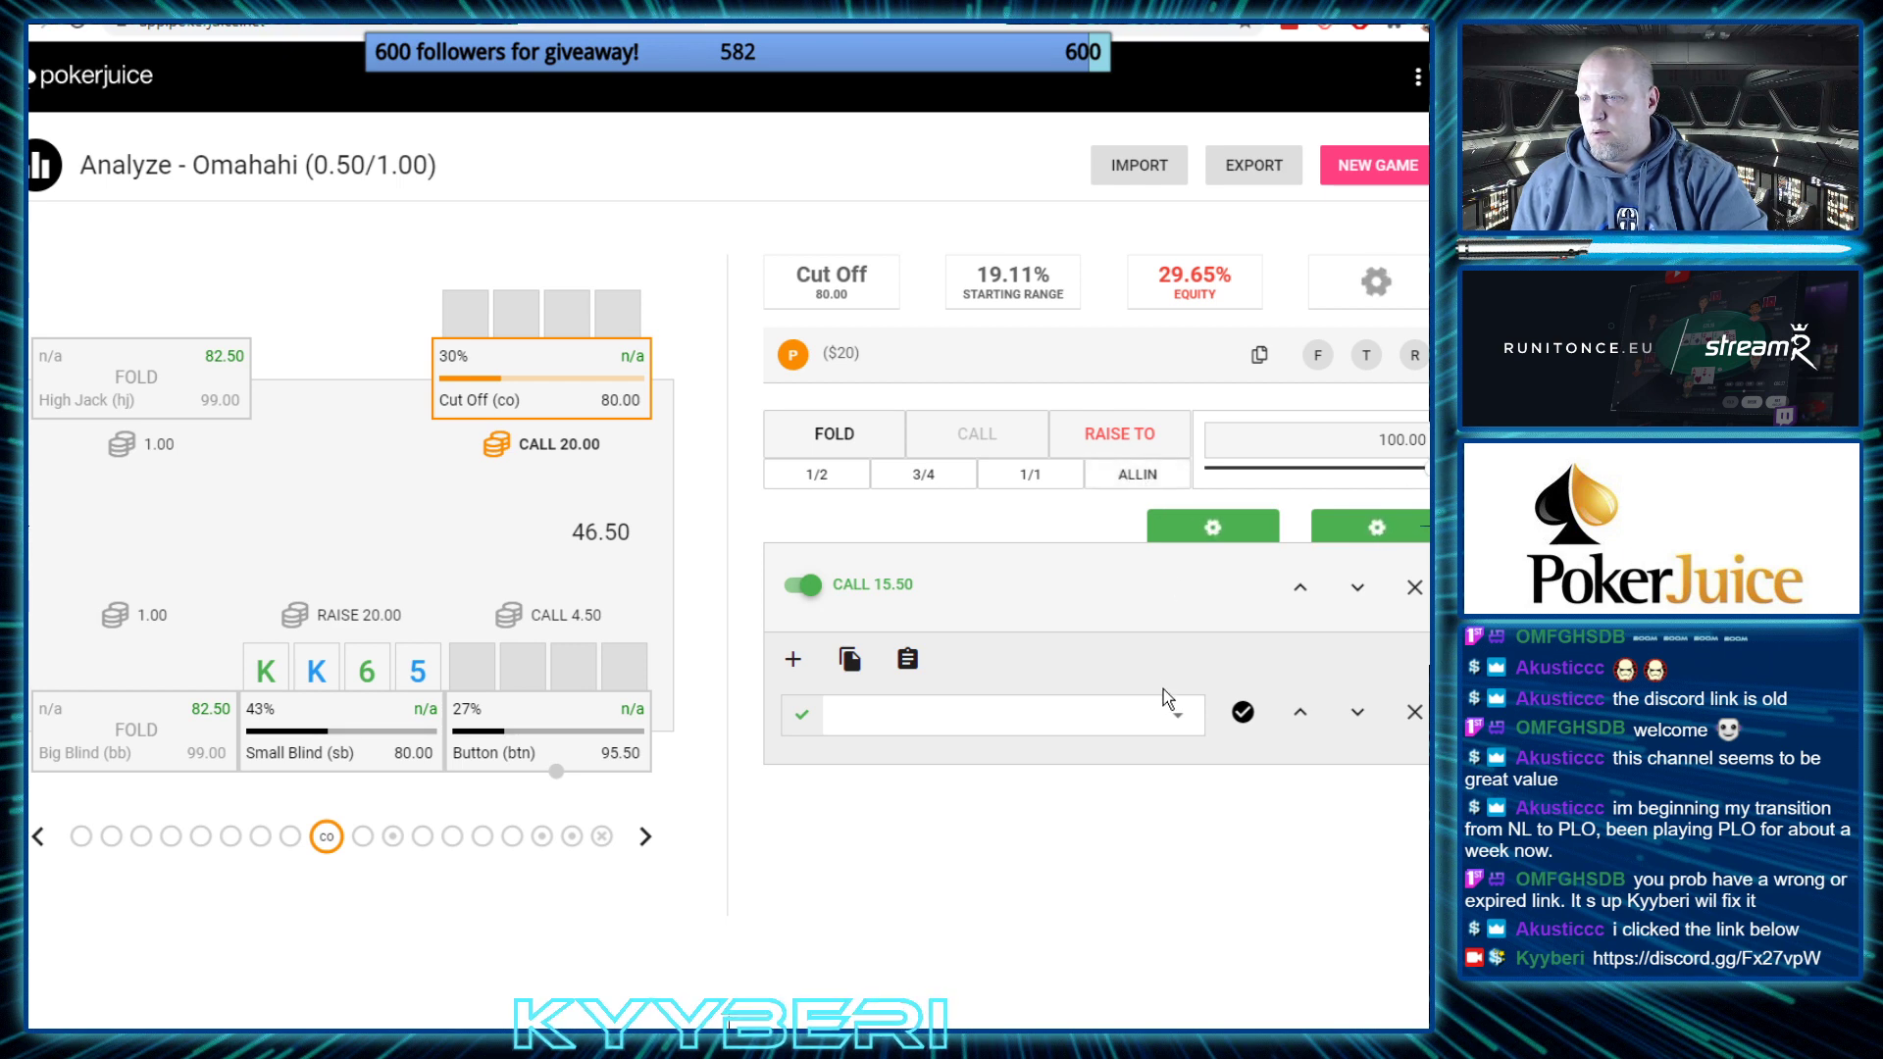
click(1128, 438)
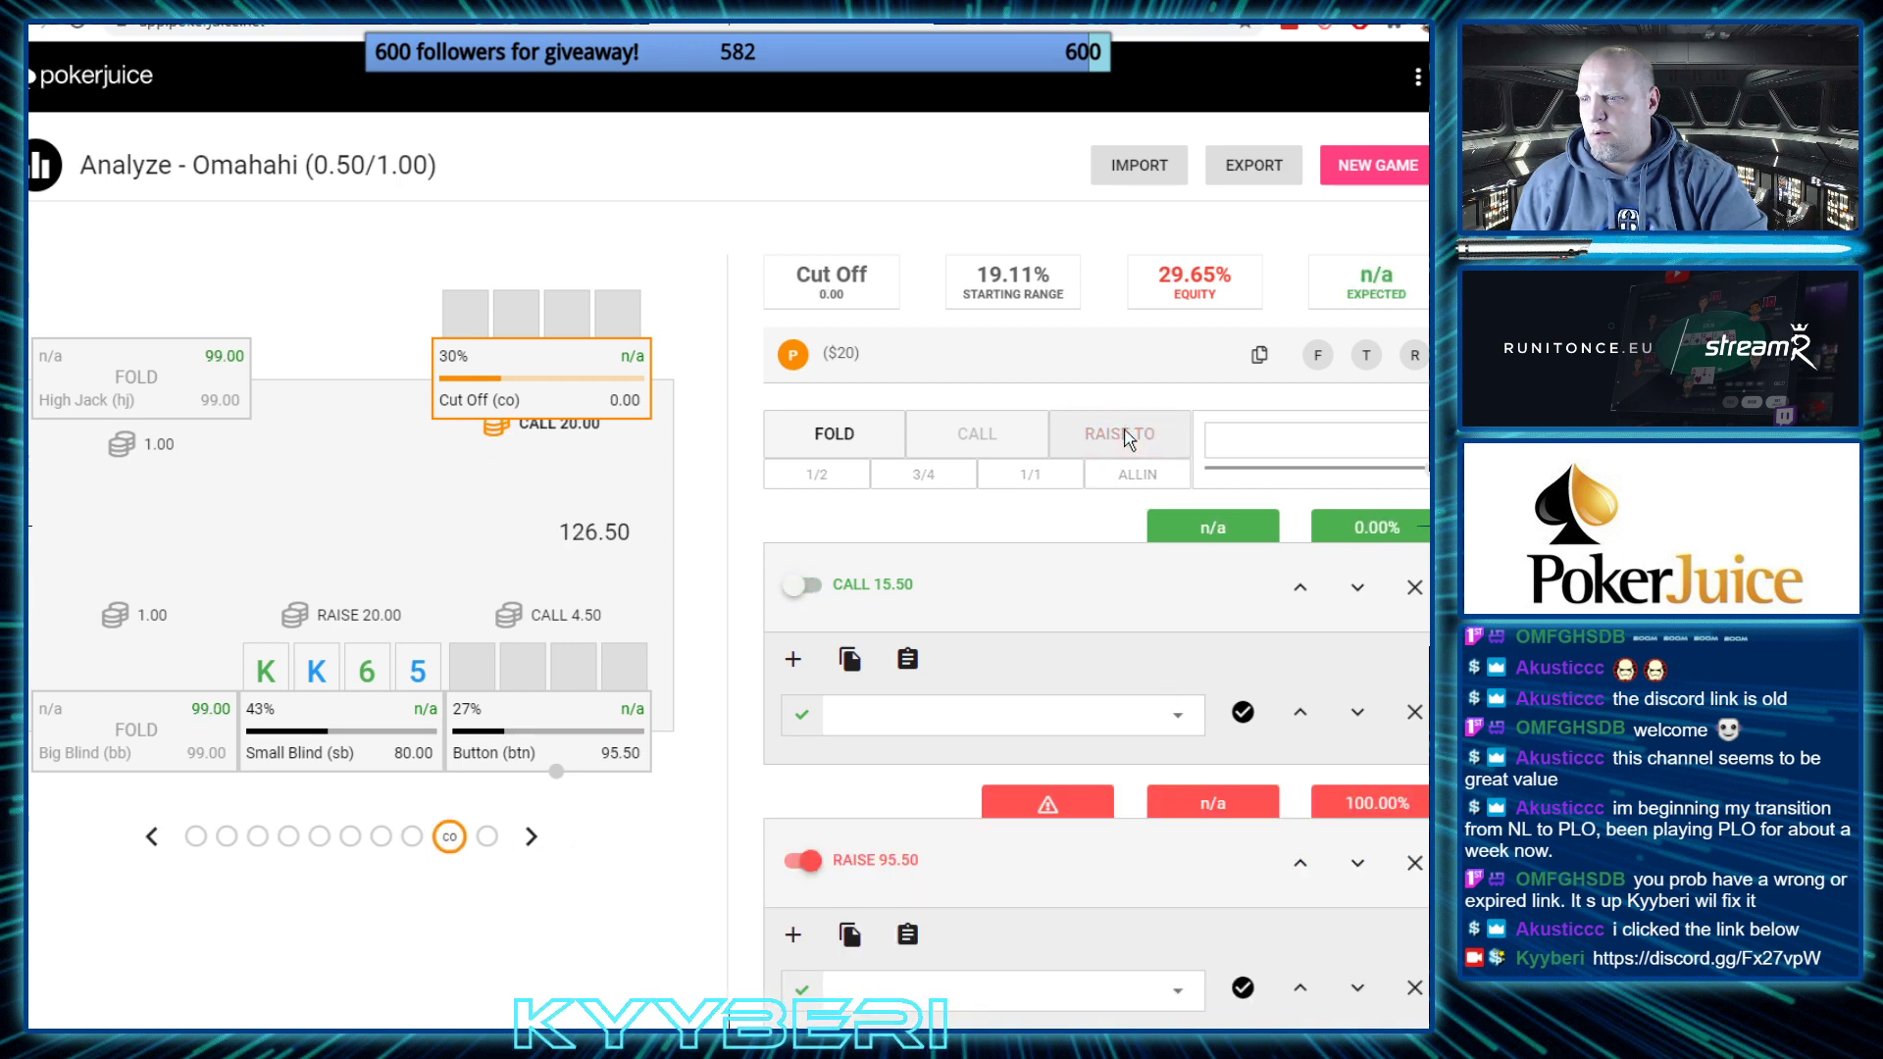
Rank the cut off's all-in raise above the 15.50 call and assign it the range AA
click(1300, 863)
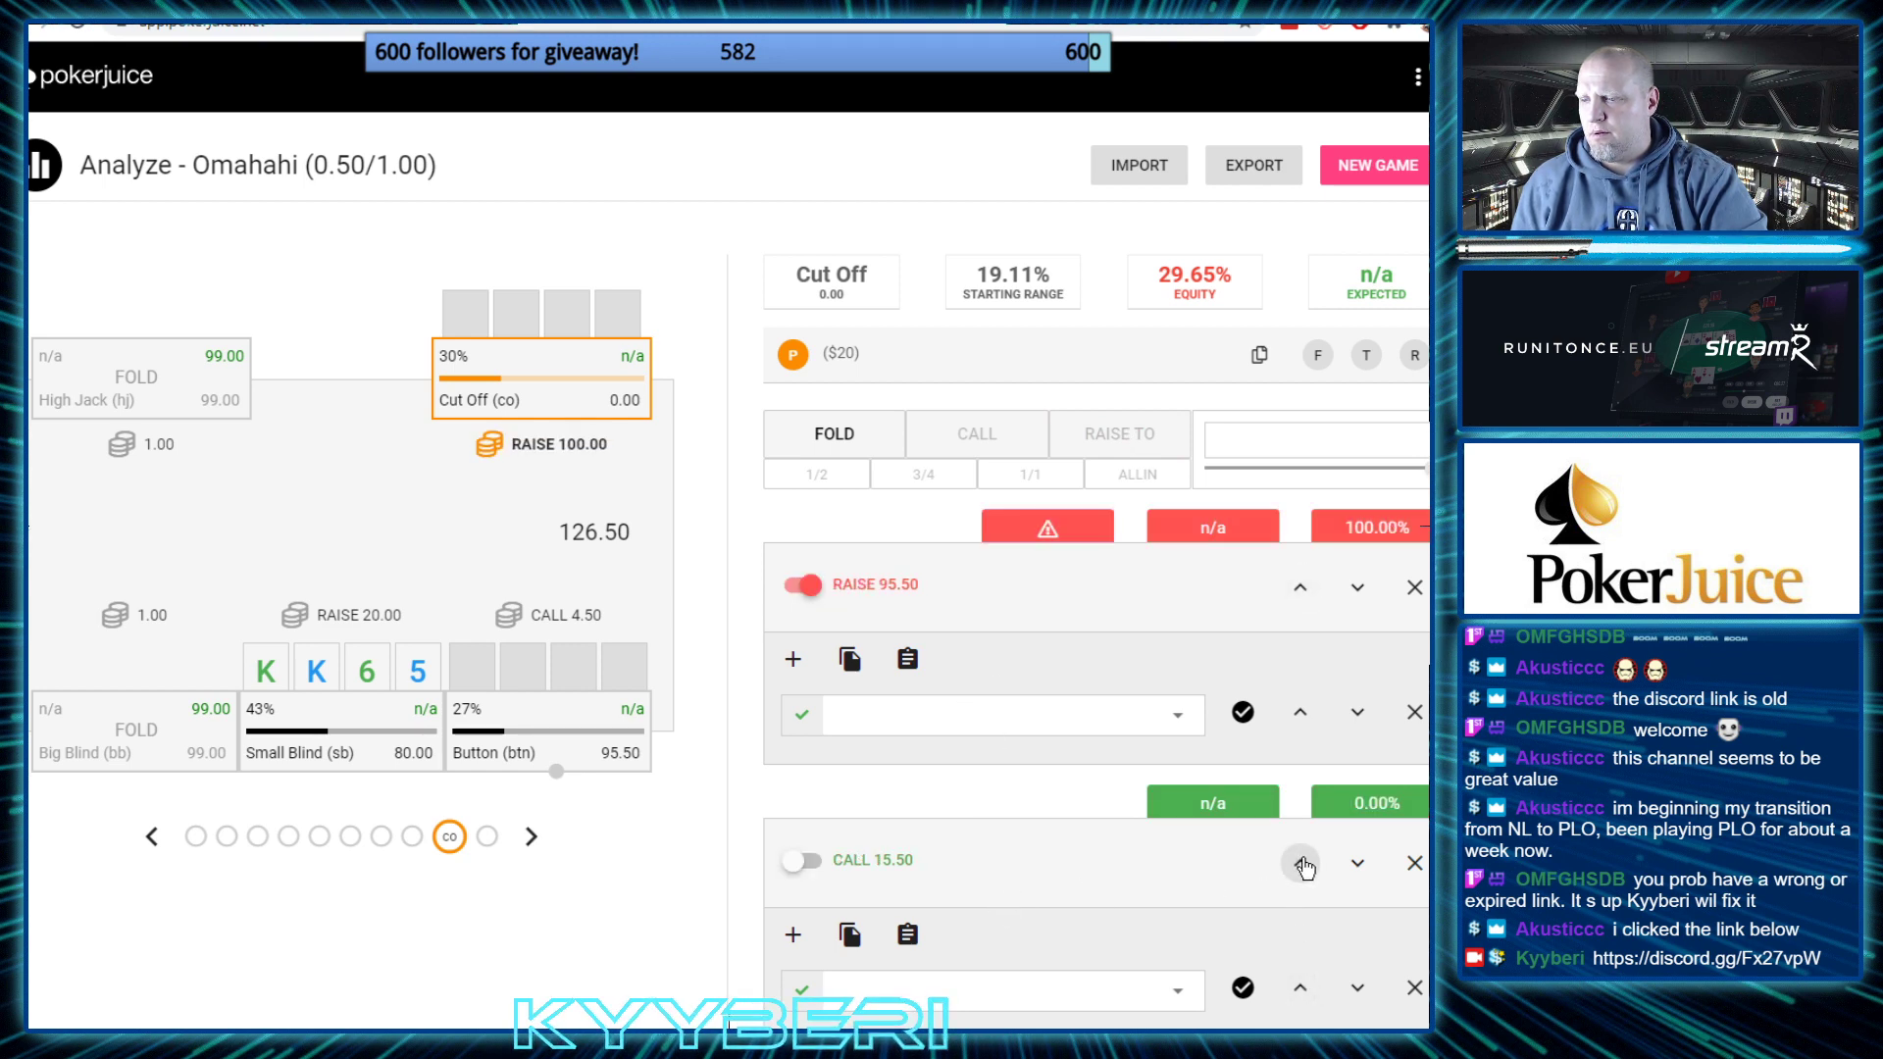
click(981, 714)
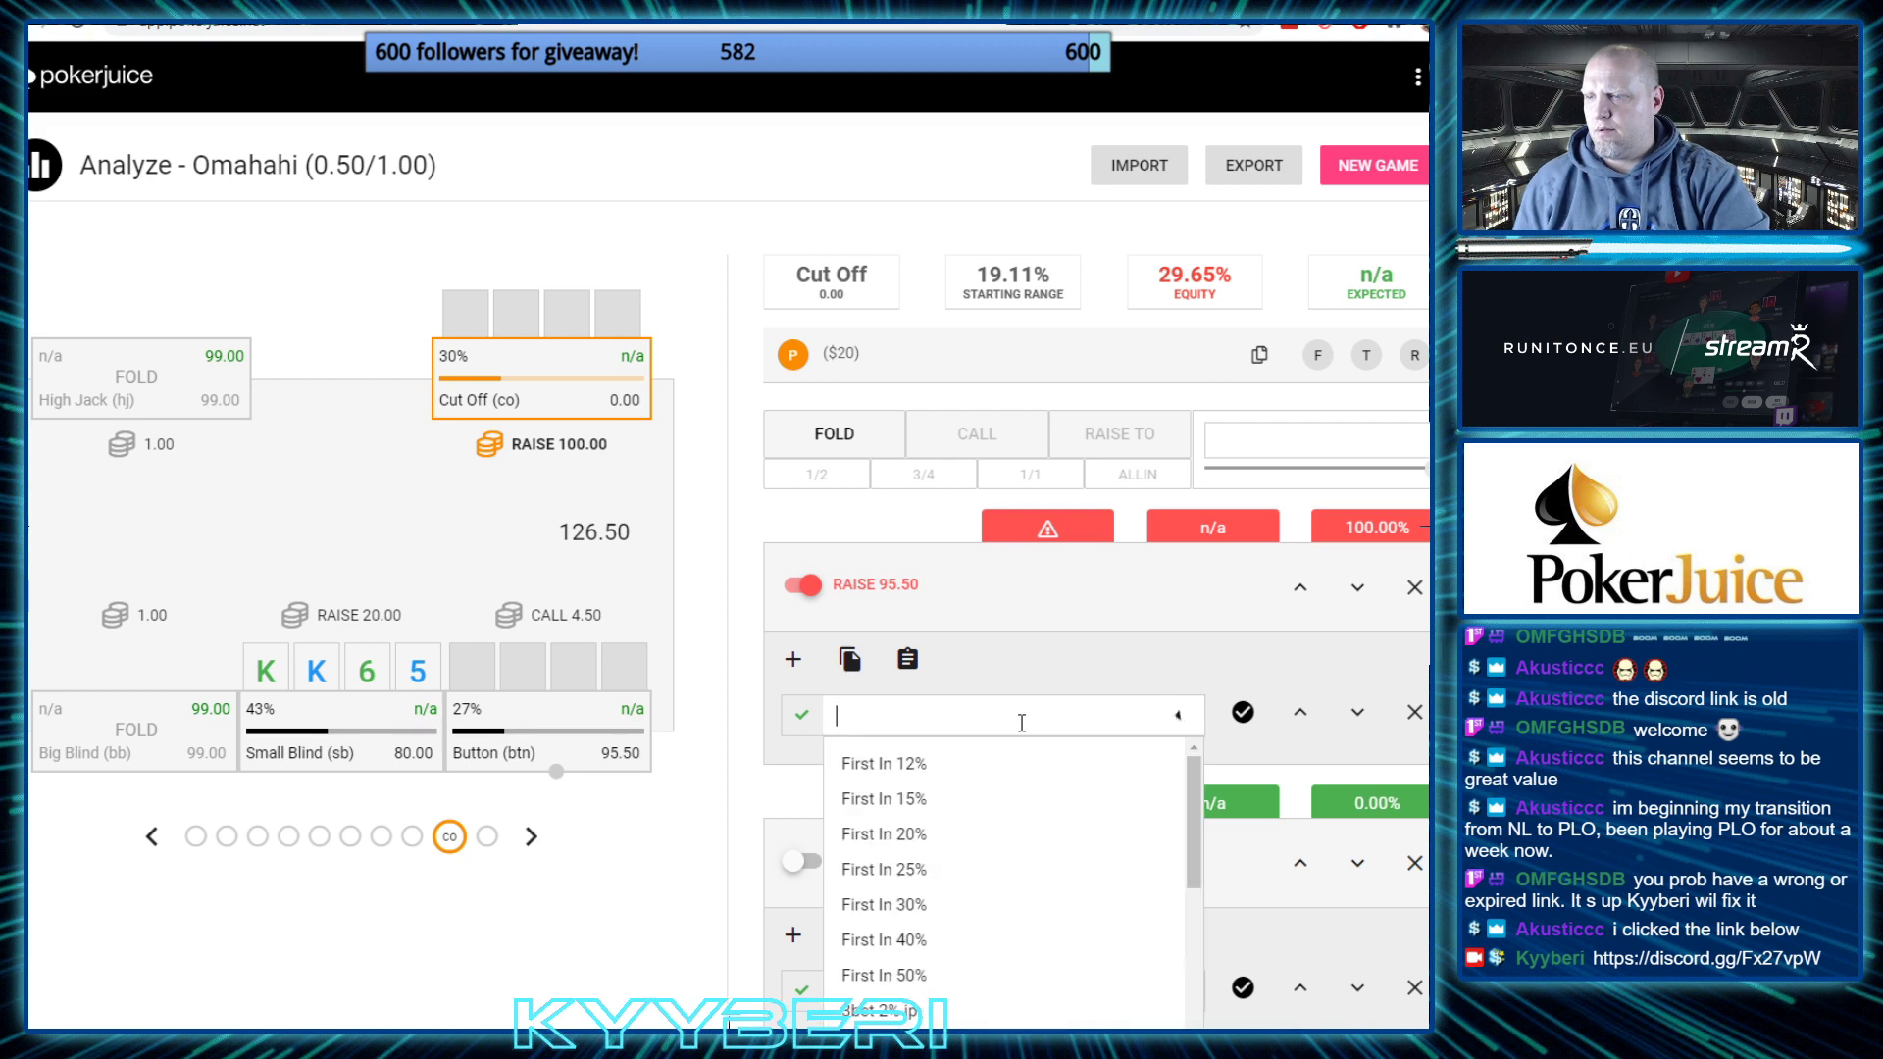
text(AA)
key(Return)
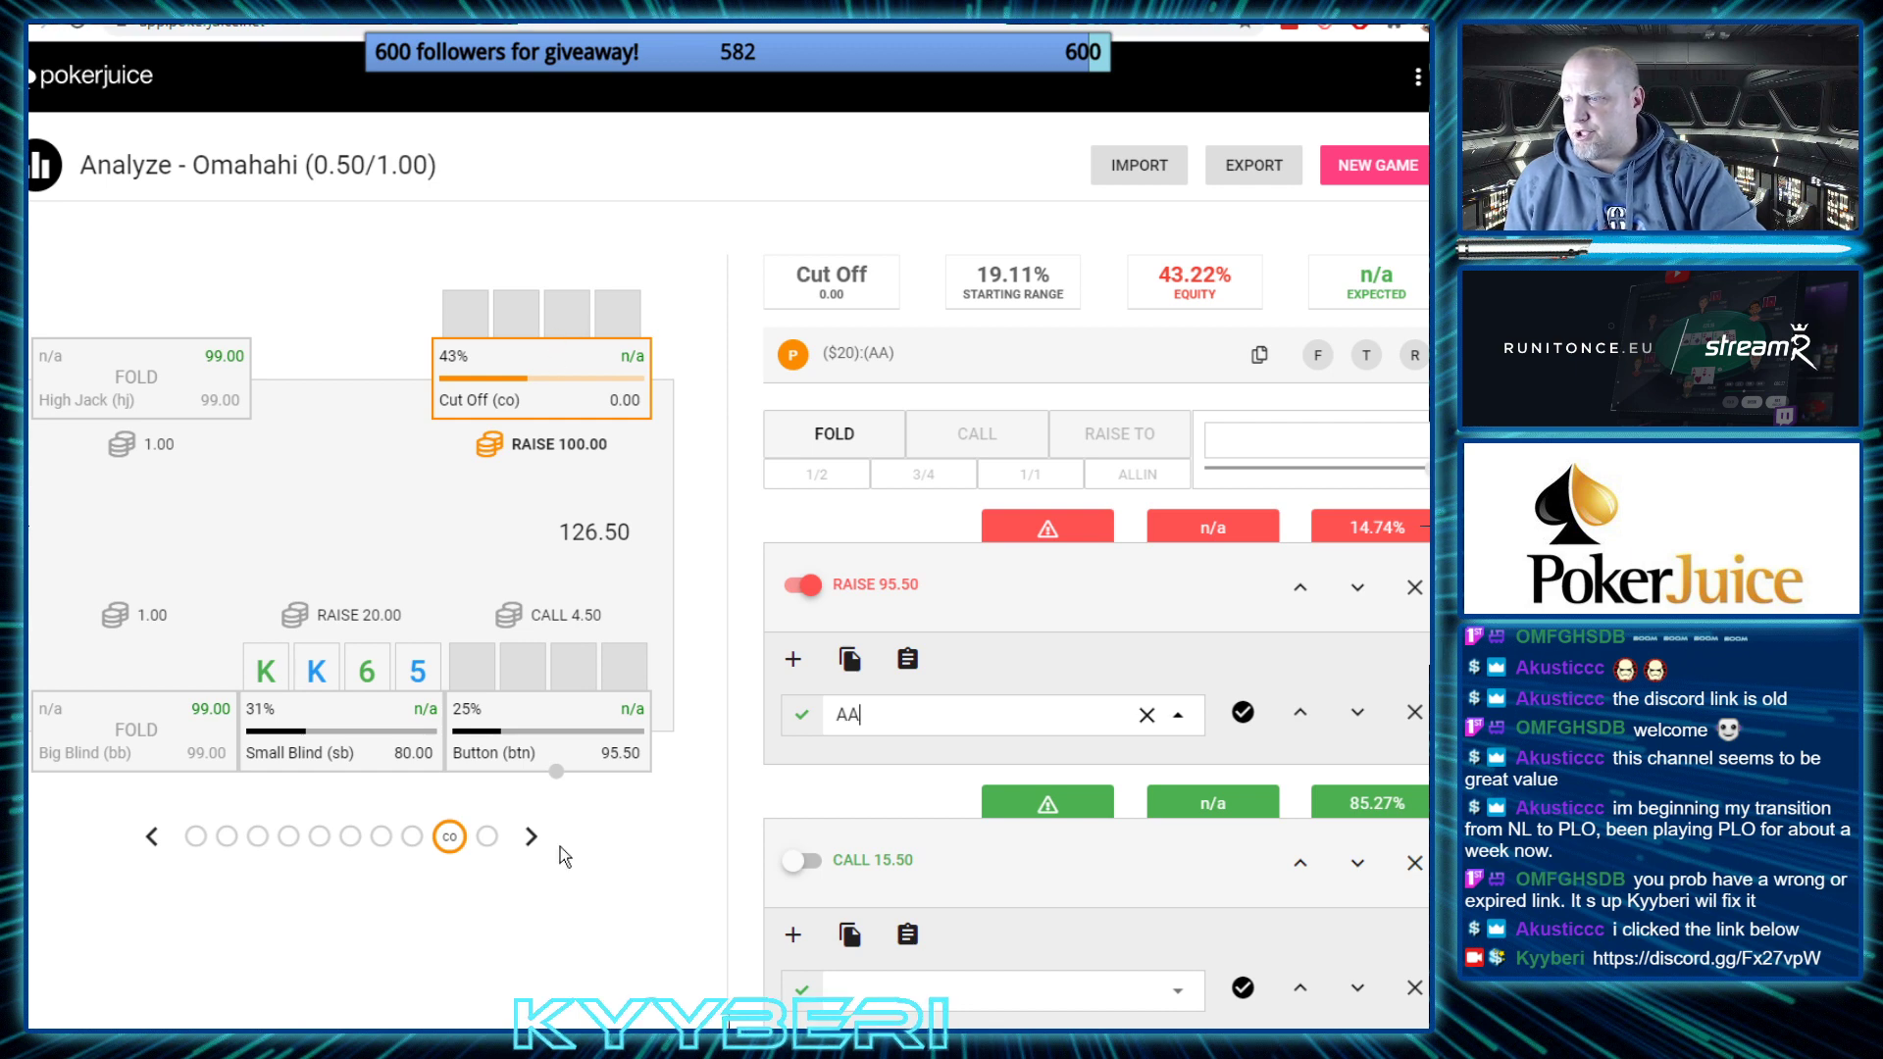
Have the button call 95.50 and the small blind call 80.00 against the cut off's all-in raise
click(522, 851)
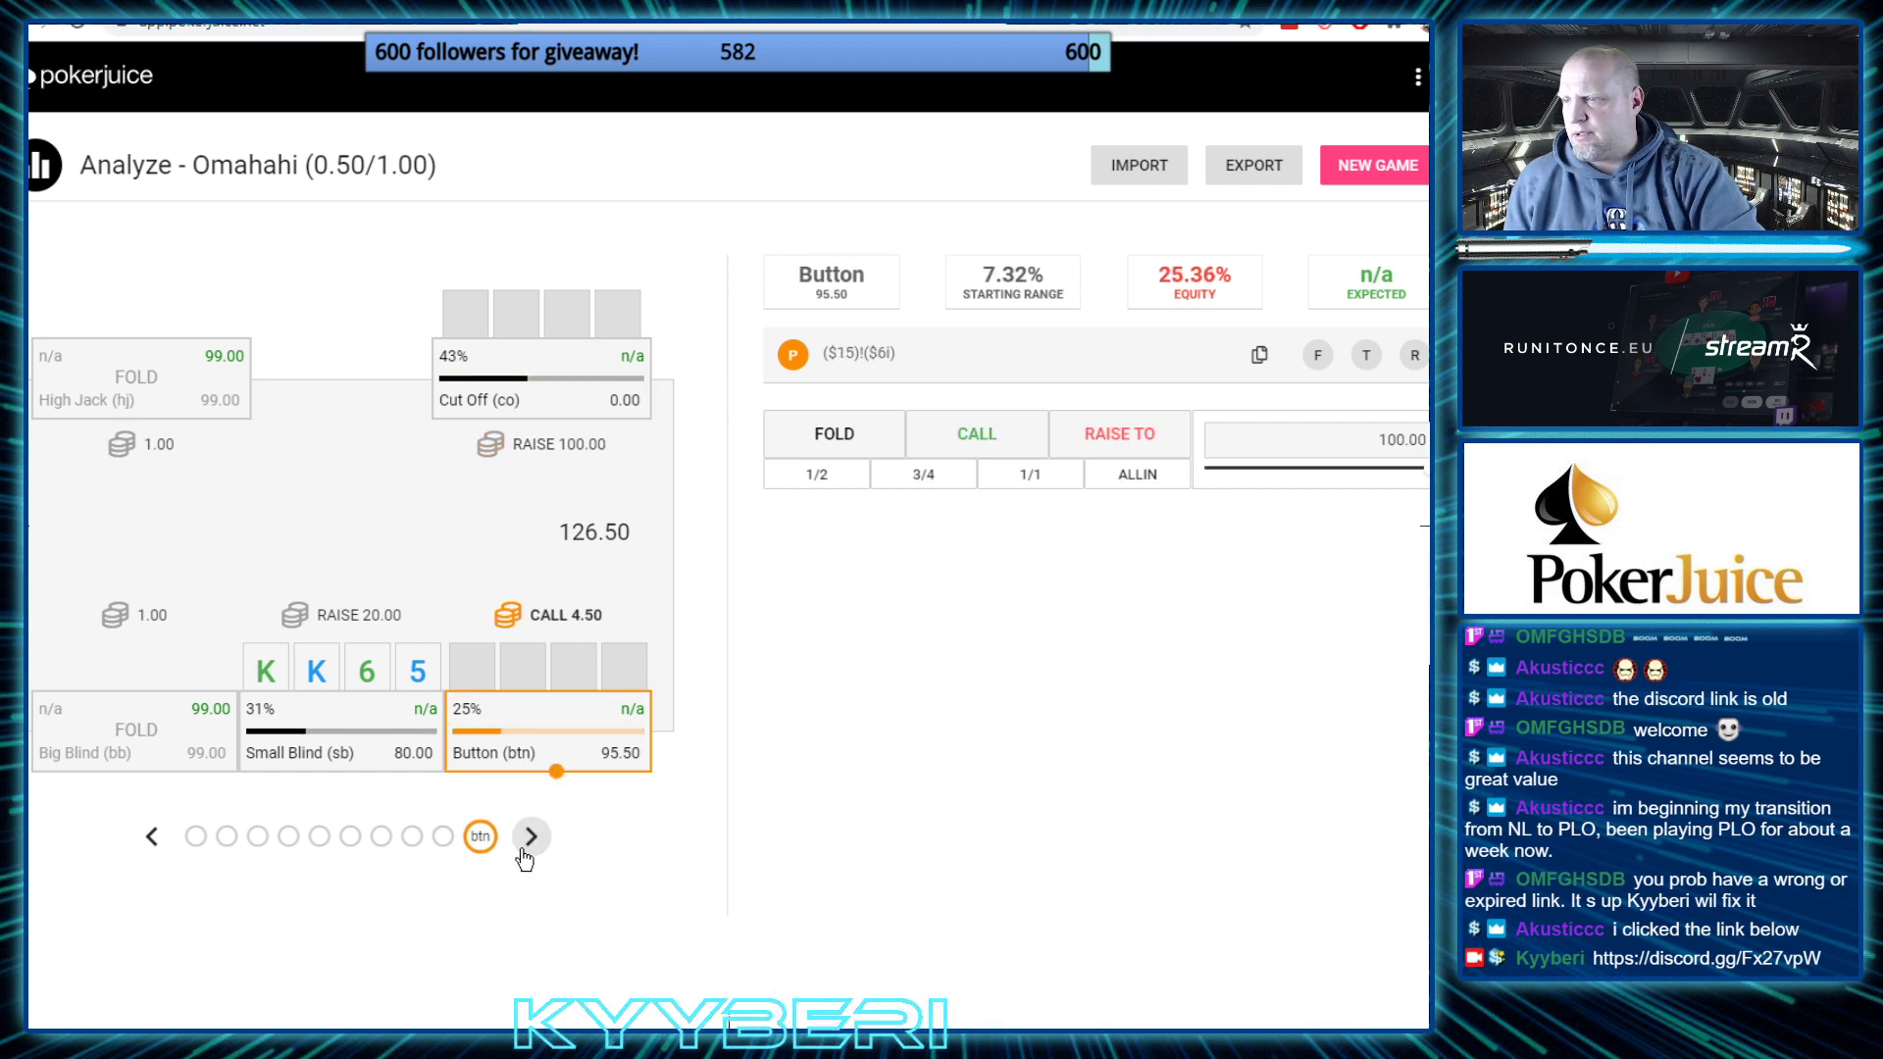
click(981, 426)
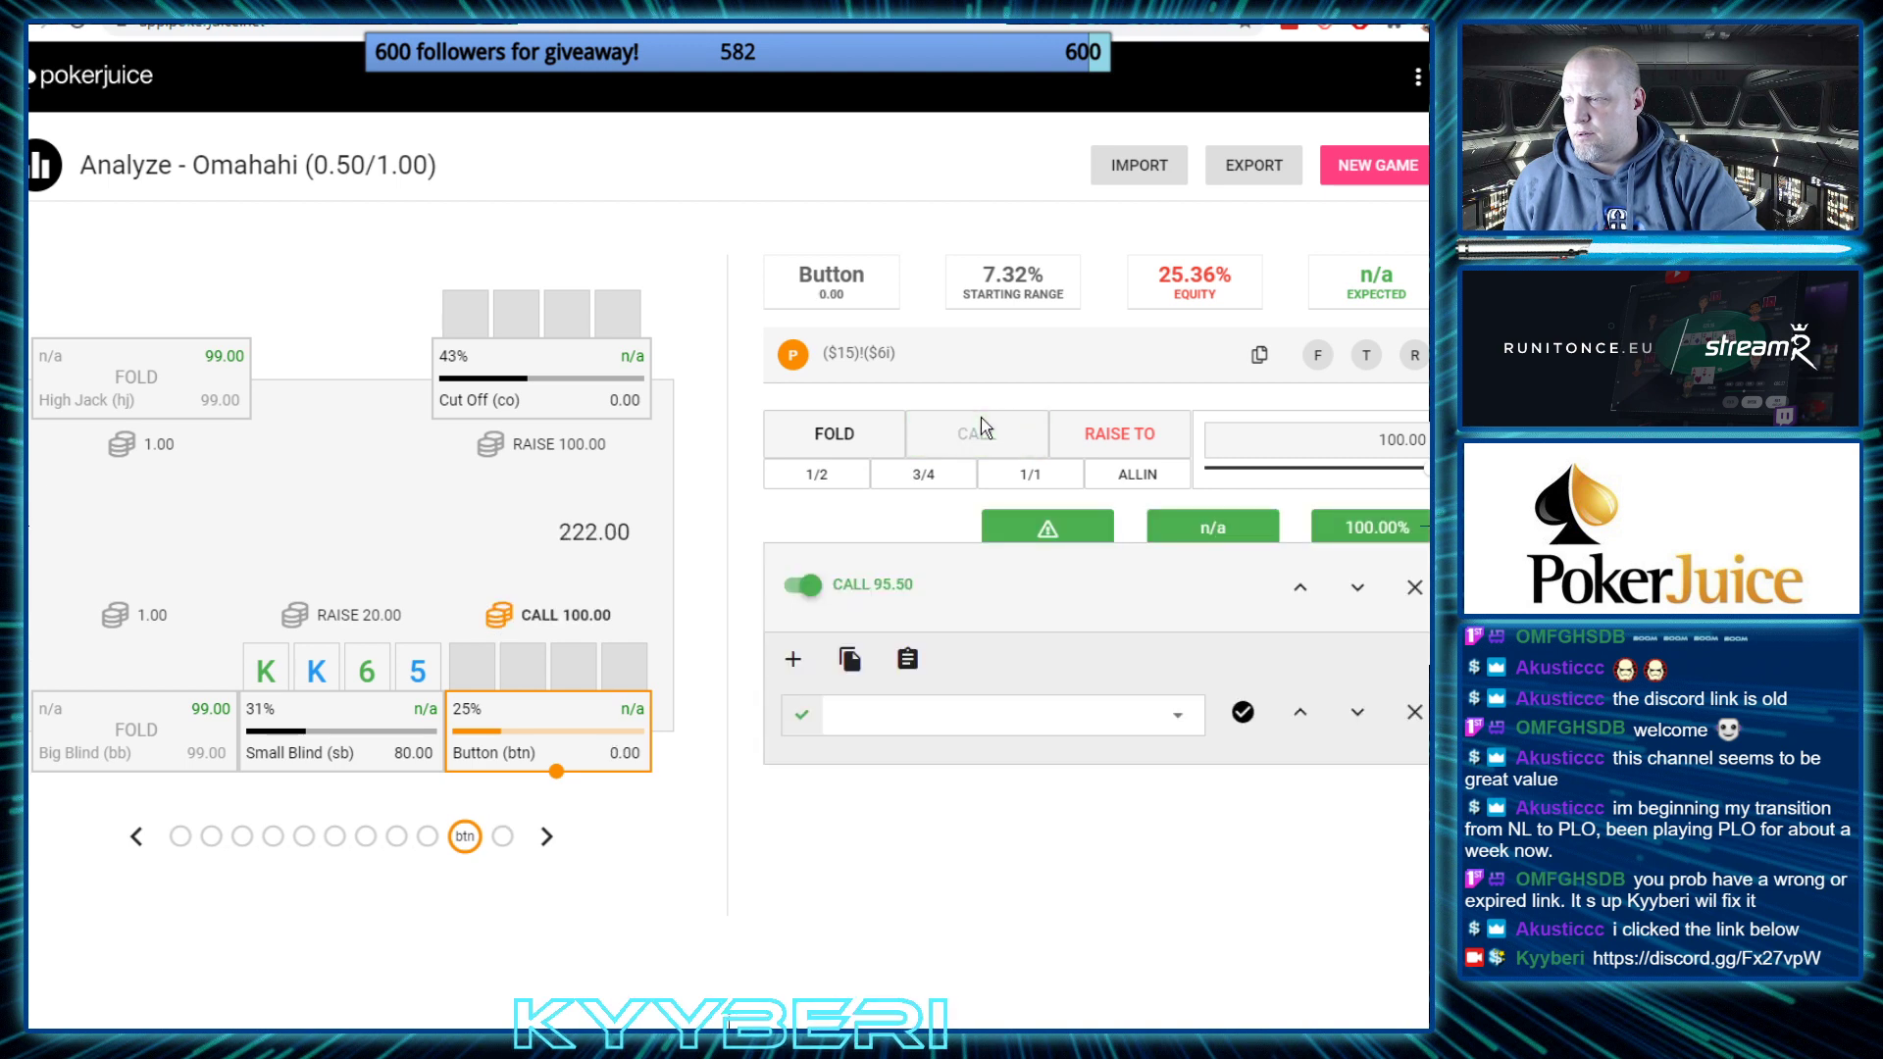
click(883, 716)
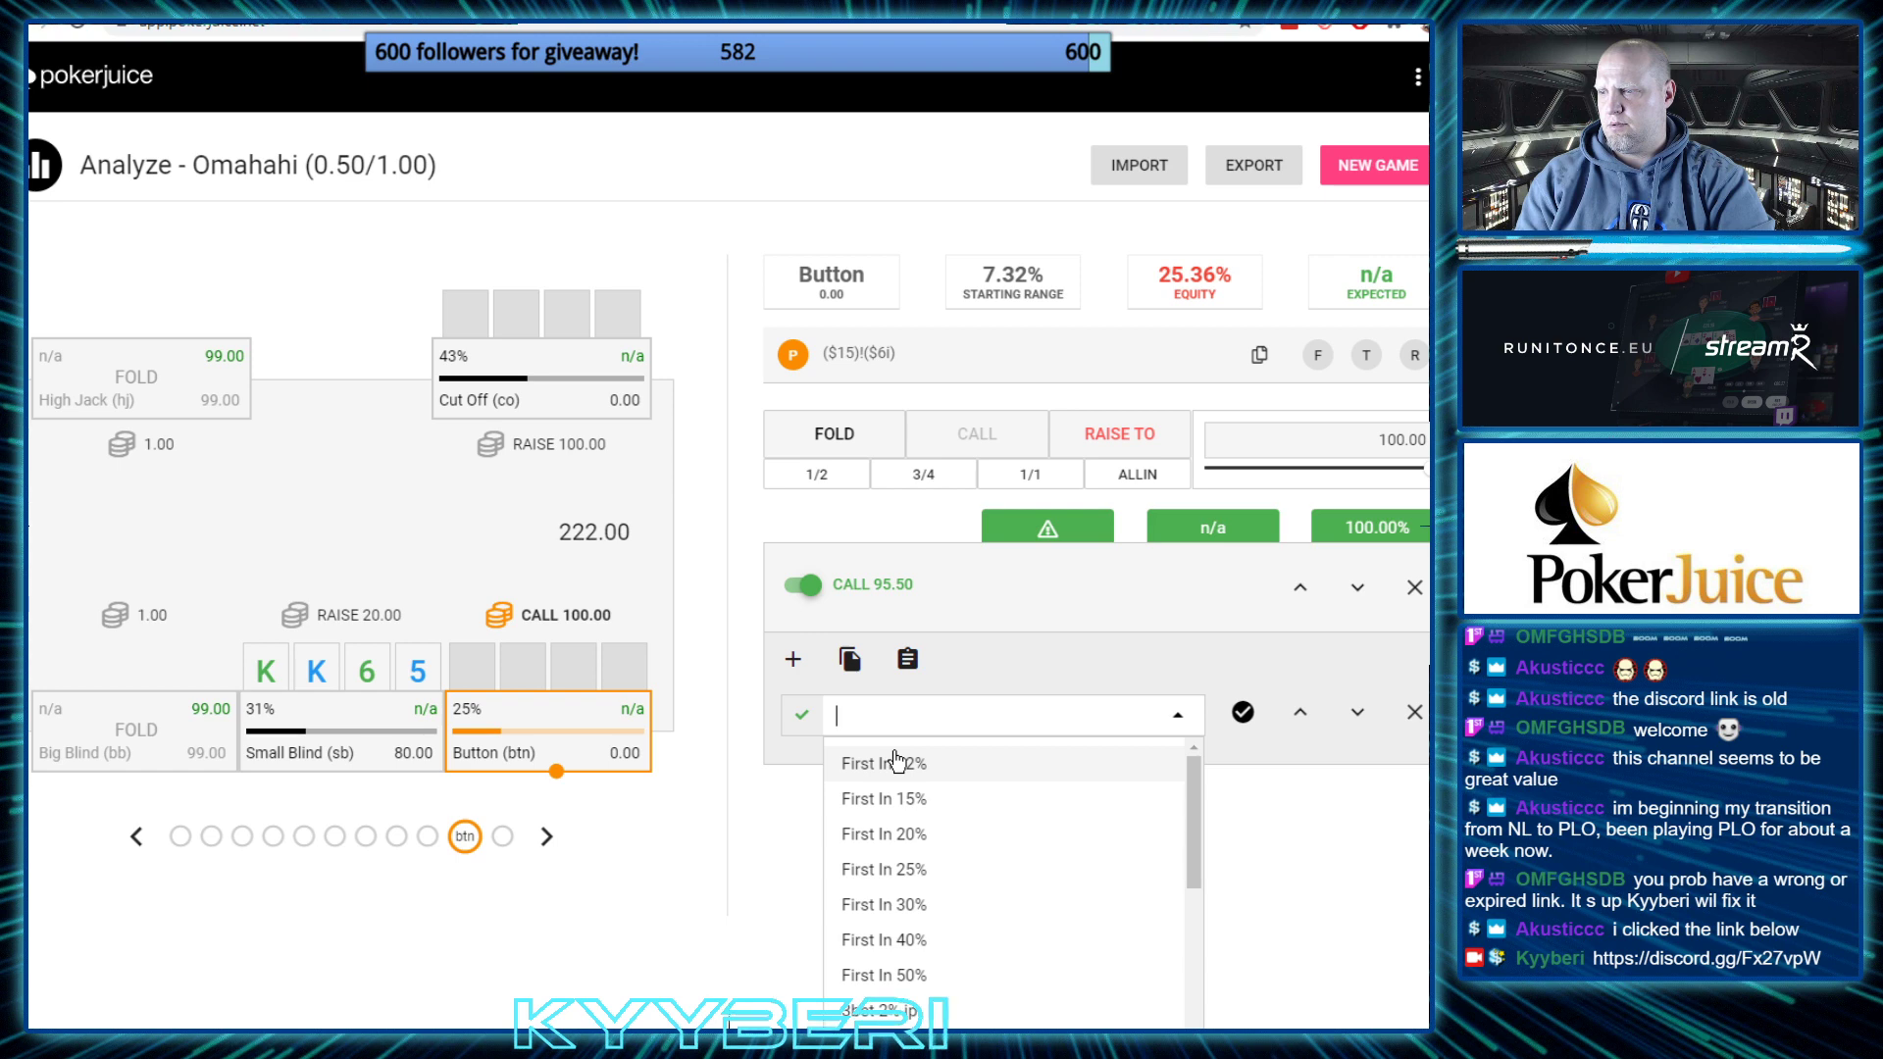
click(546, 836)
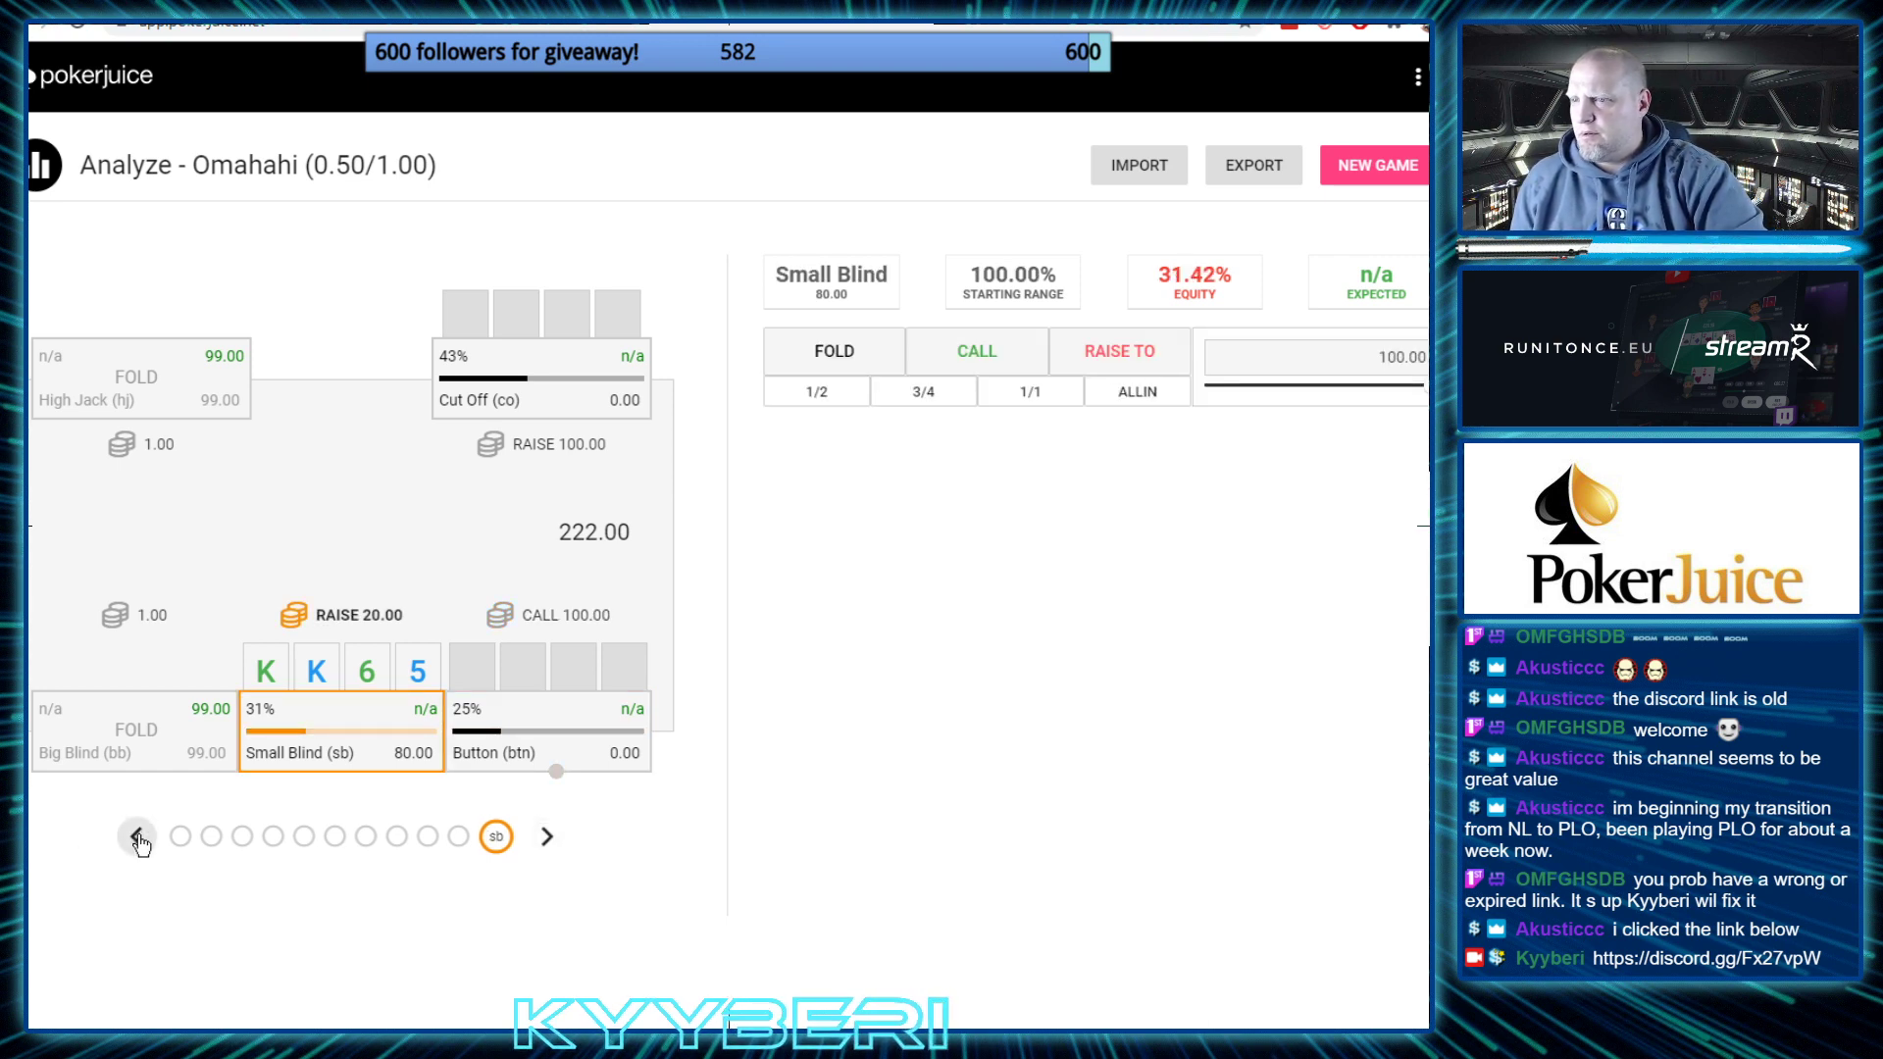
click(987, 359)
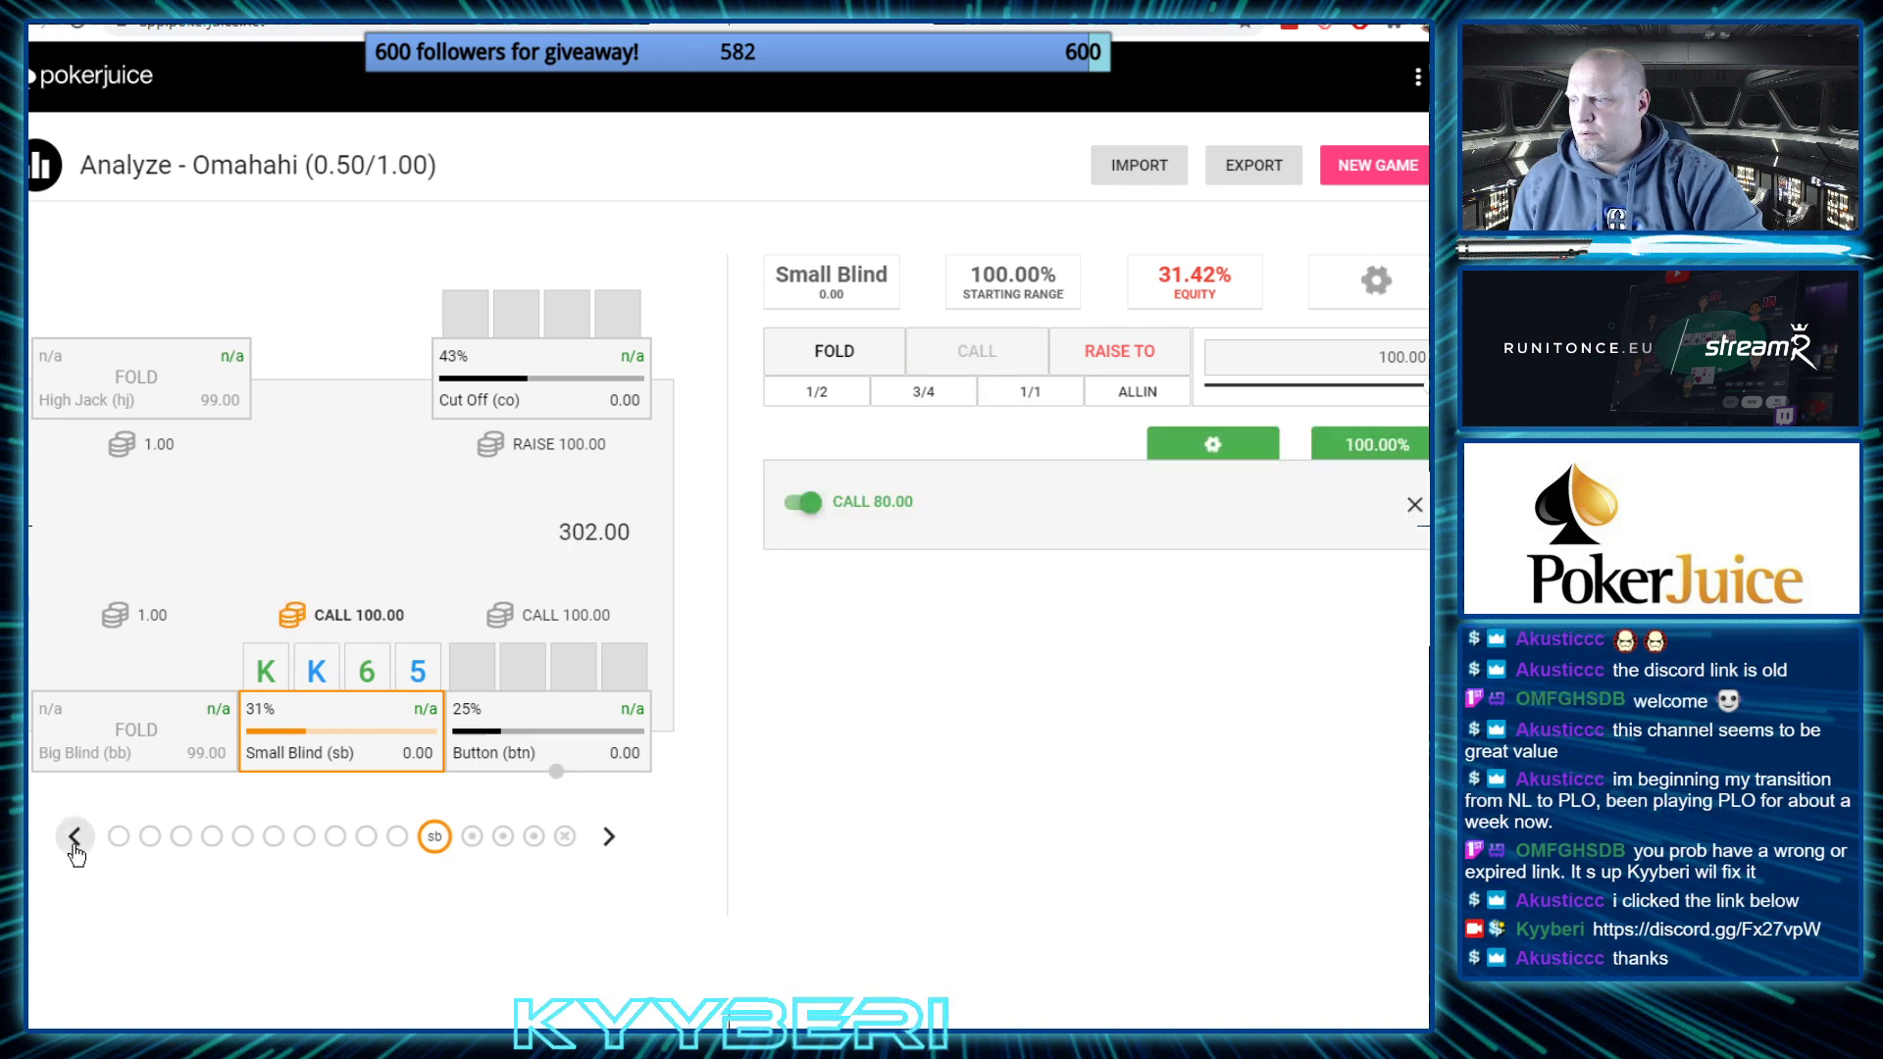
Go back to the cut off's decision facing the 20.00 raise and make the 15.50 call its active reply
click(75, 836)
click(75, 836)
click(76, 837)
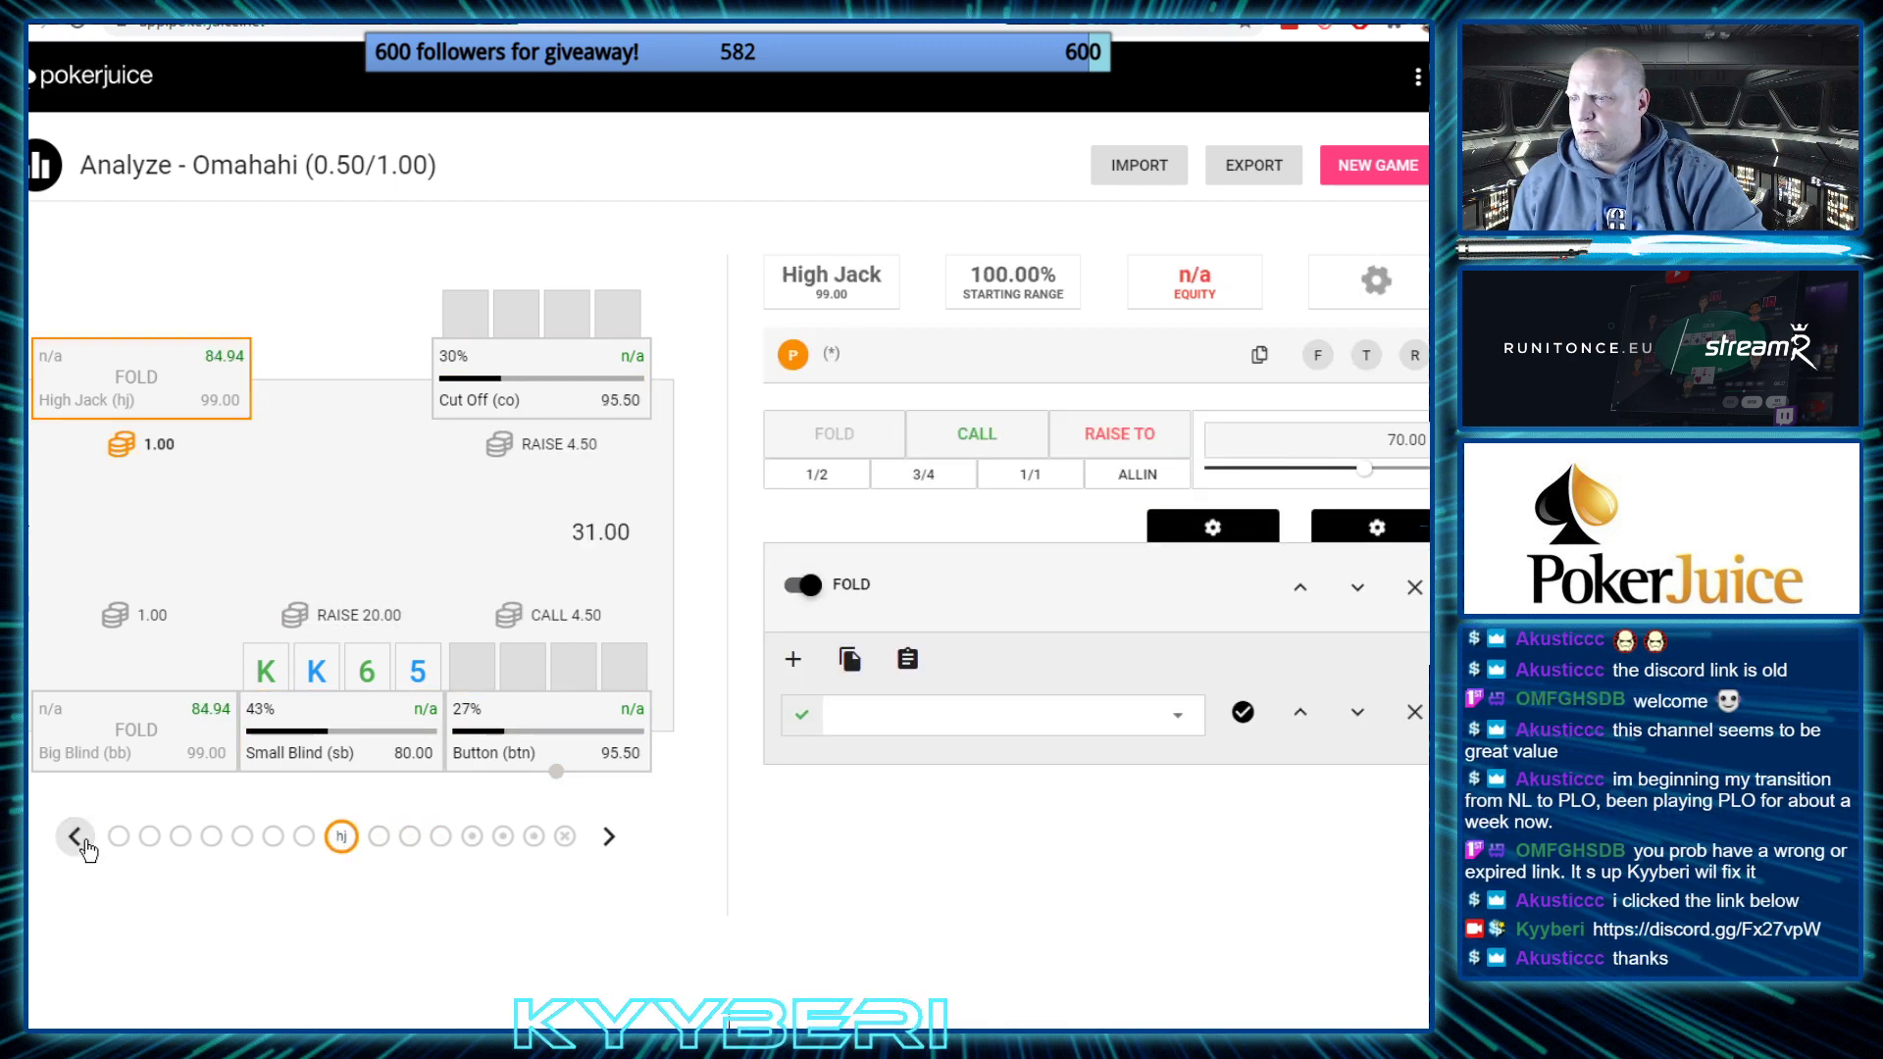
click(609, 837)
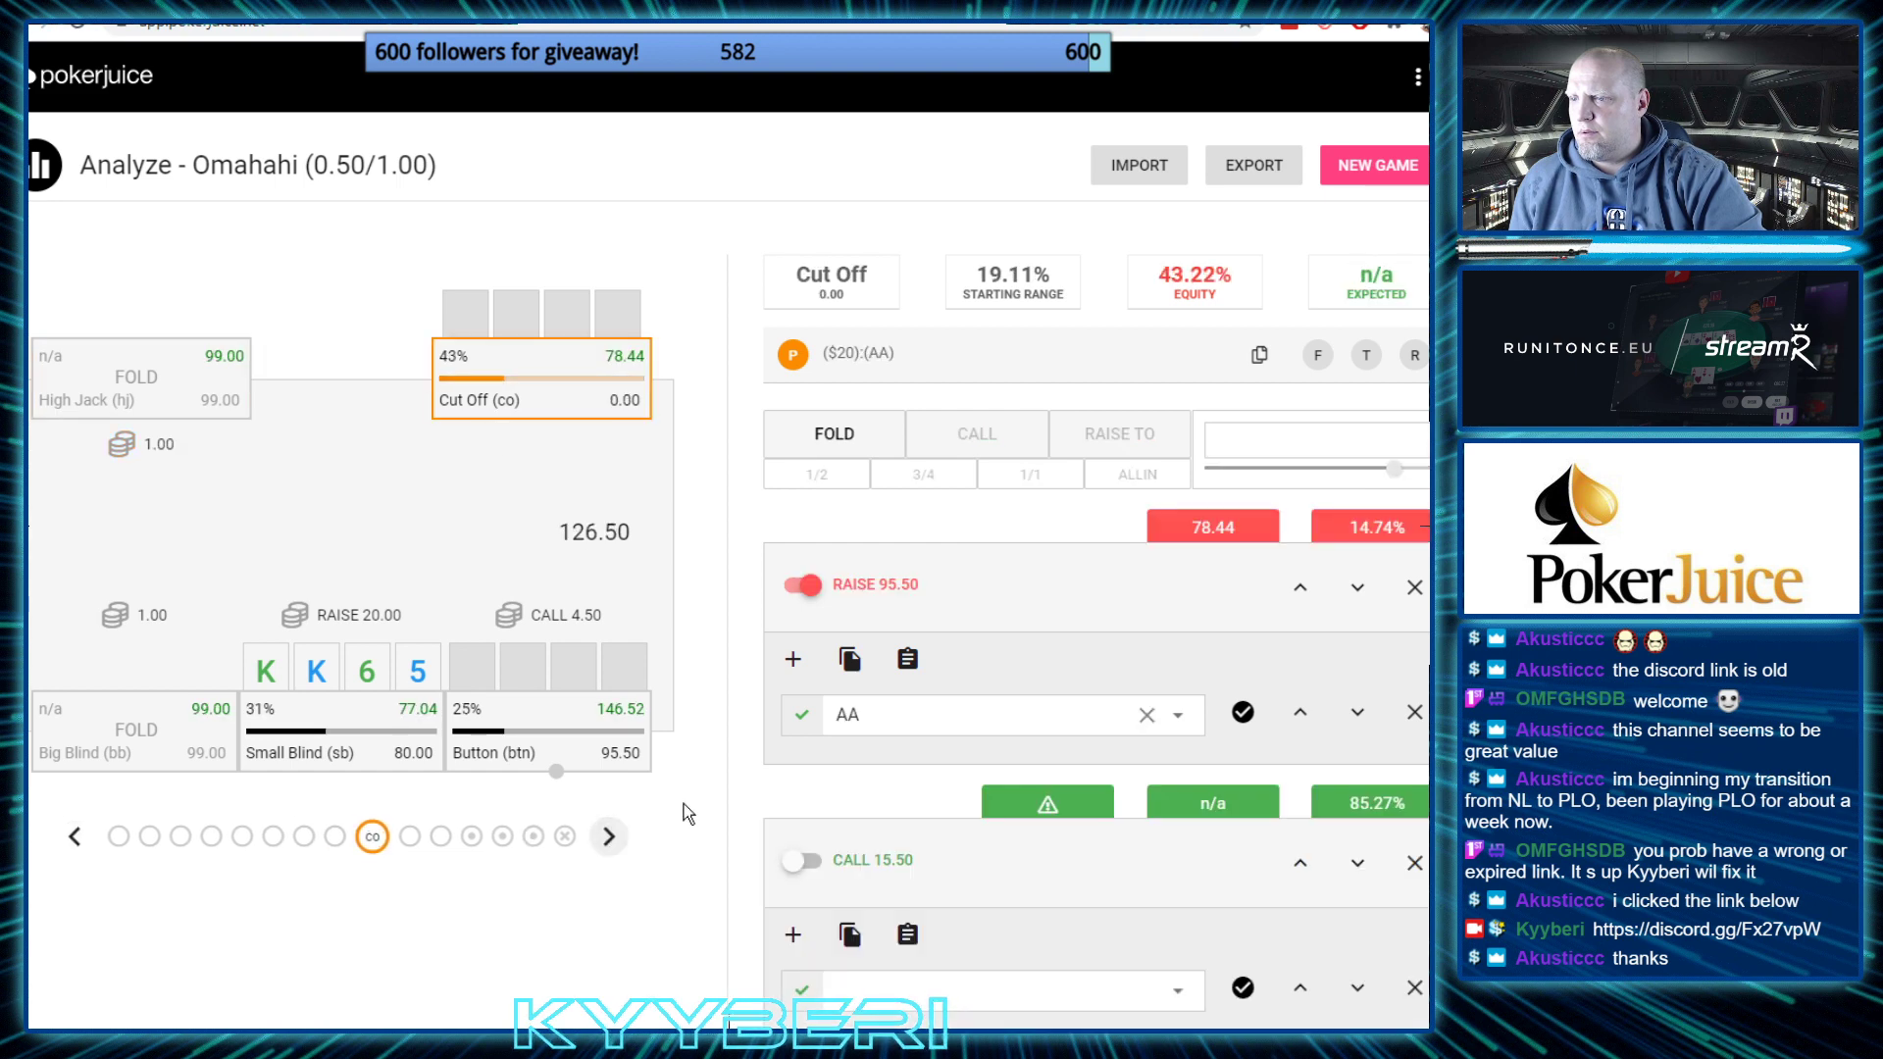
click(802, 861)
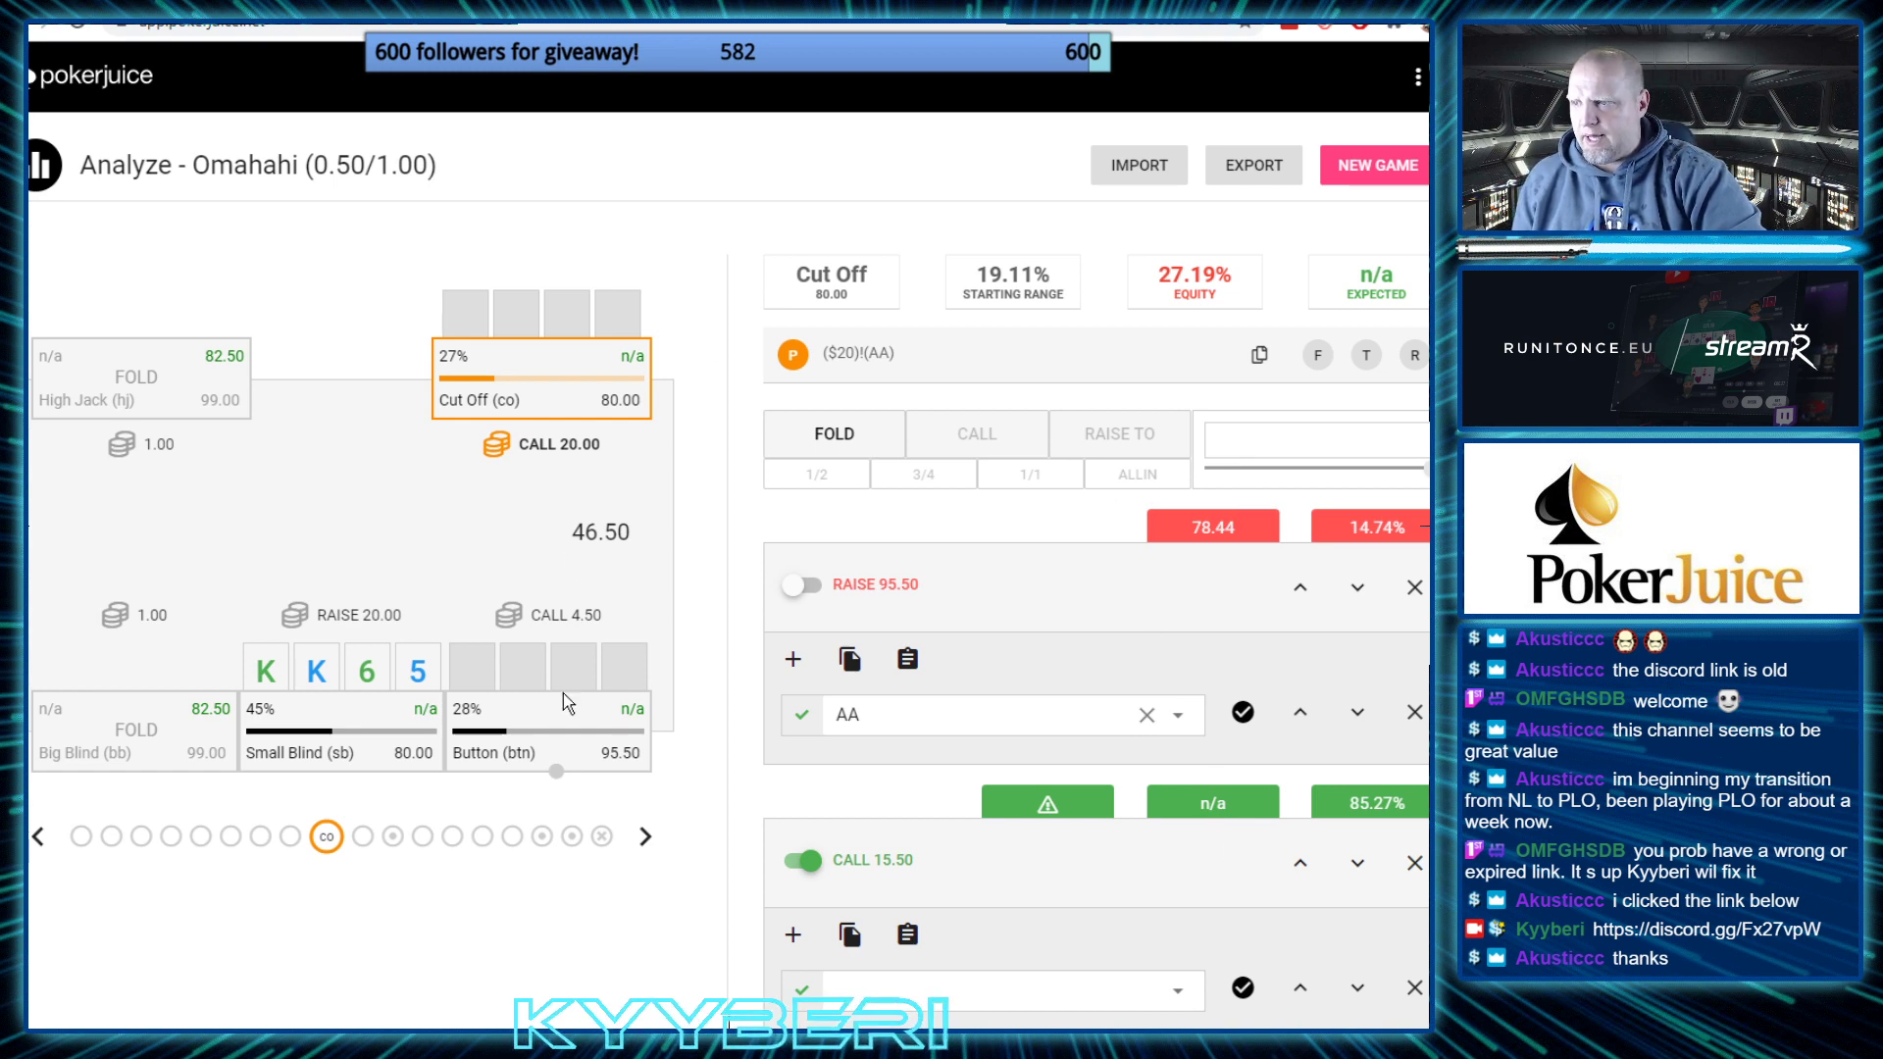
Replace the button's 93.00 raise with a raise to 100.00, ranked above the call and assigned AA
click(645, 836)
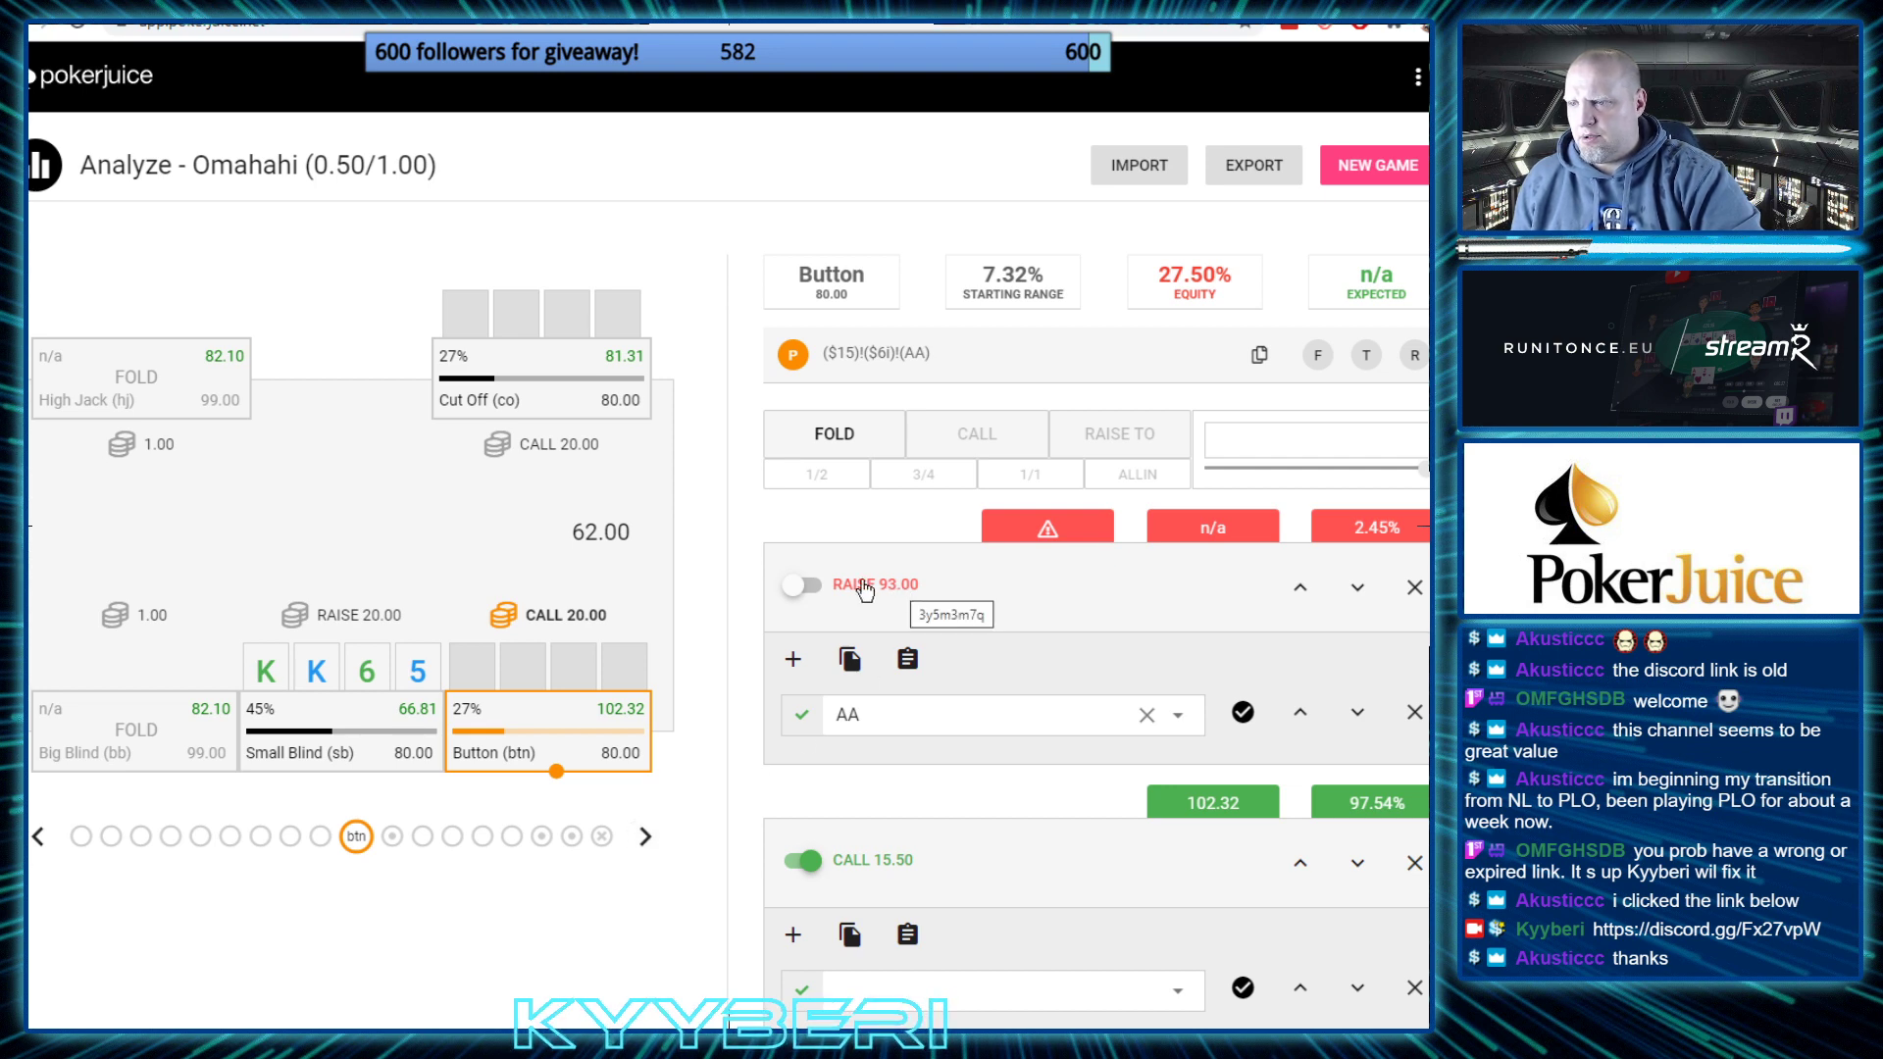
click(1414, 588)
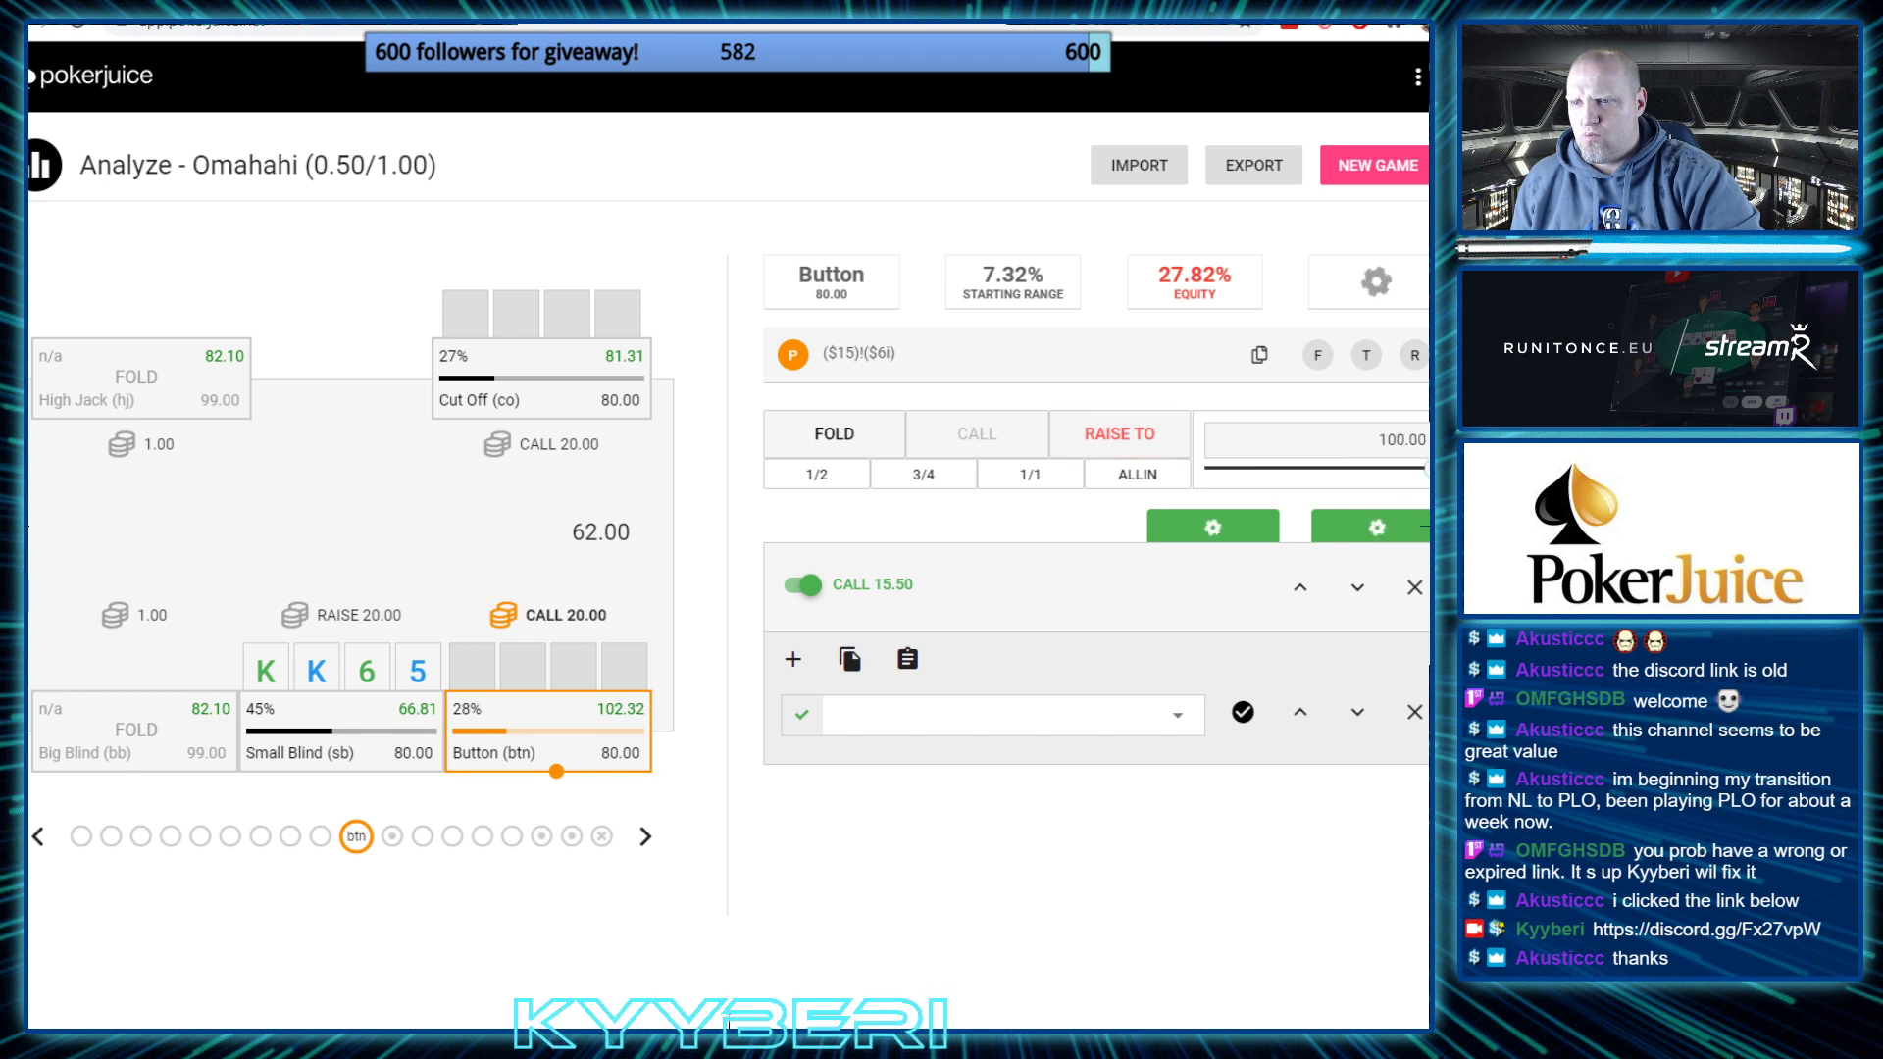
click(1118, 443)
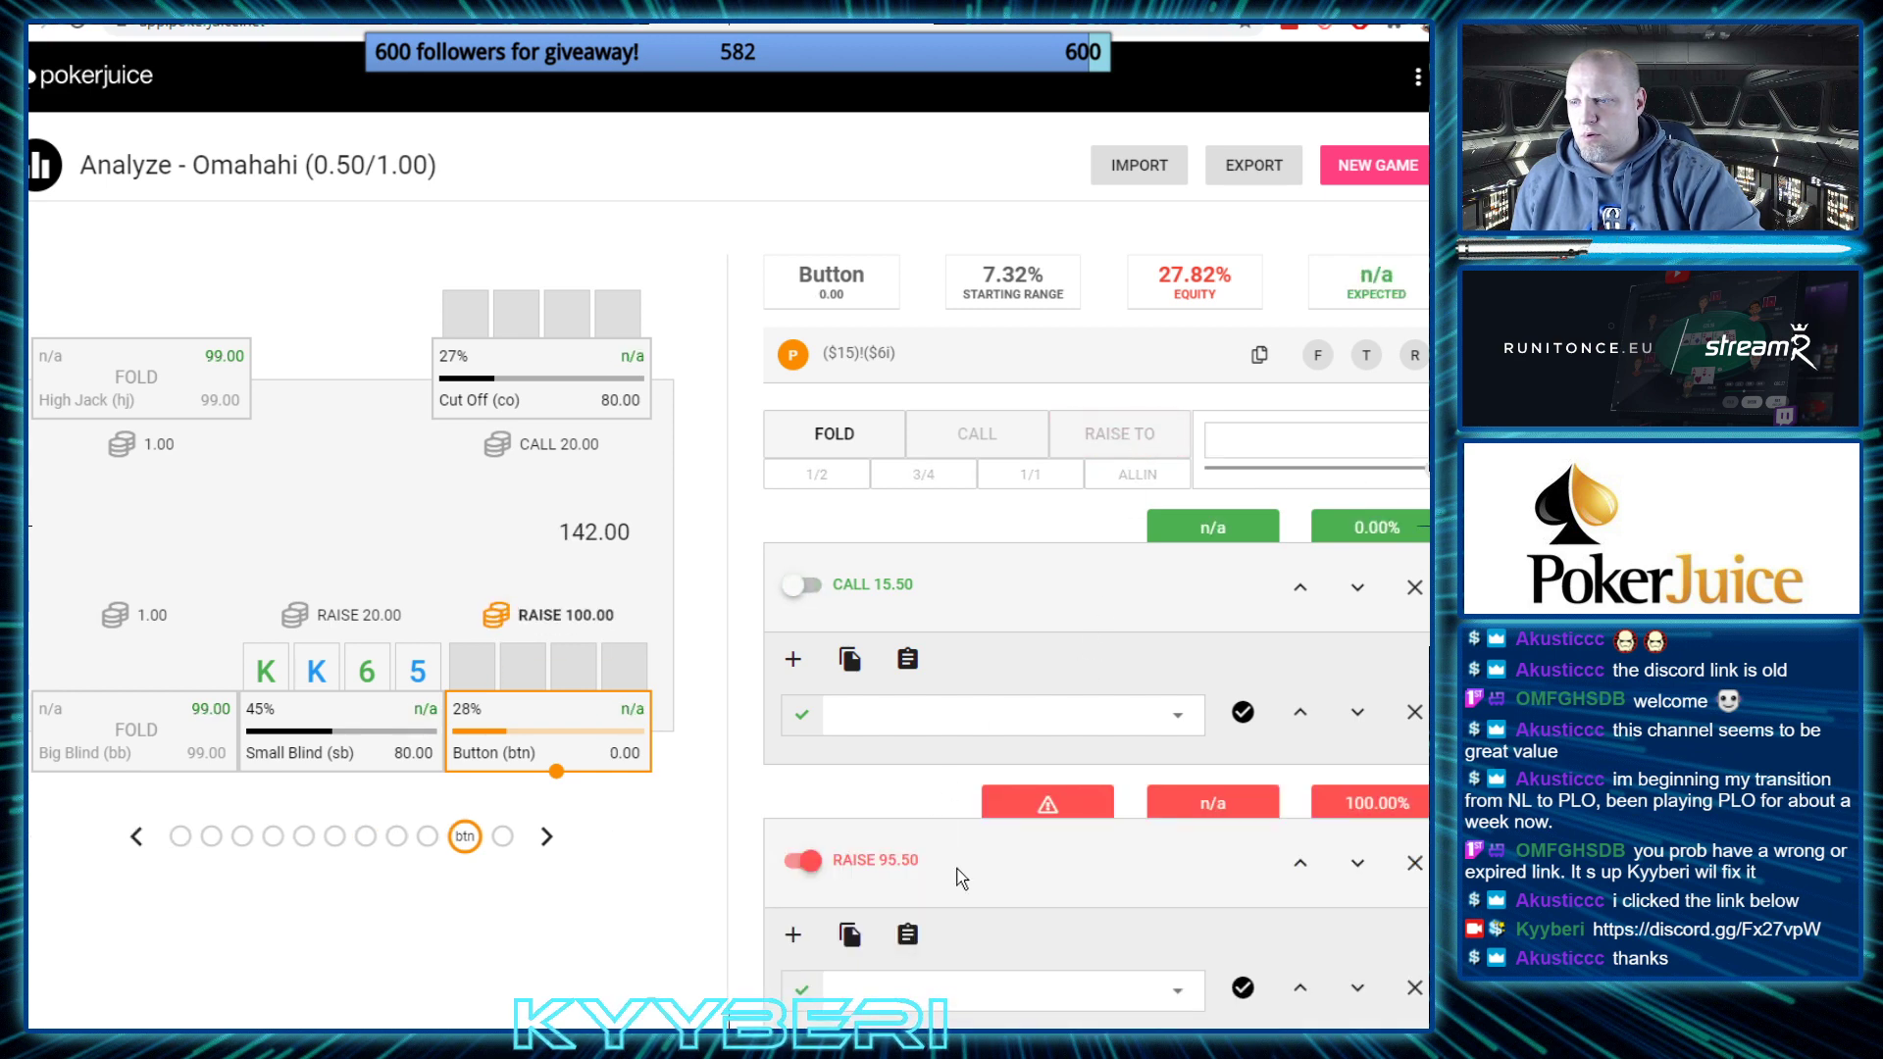
click(1300, 863)
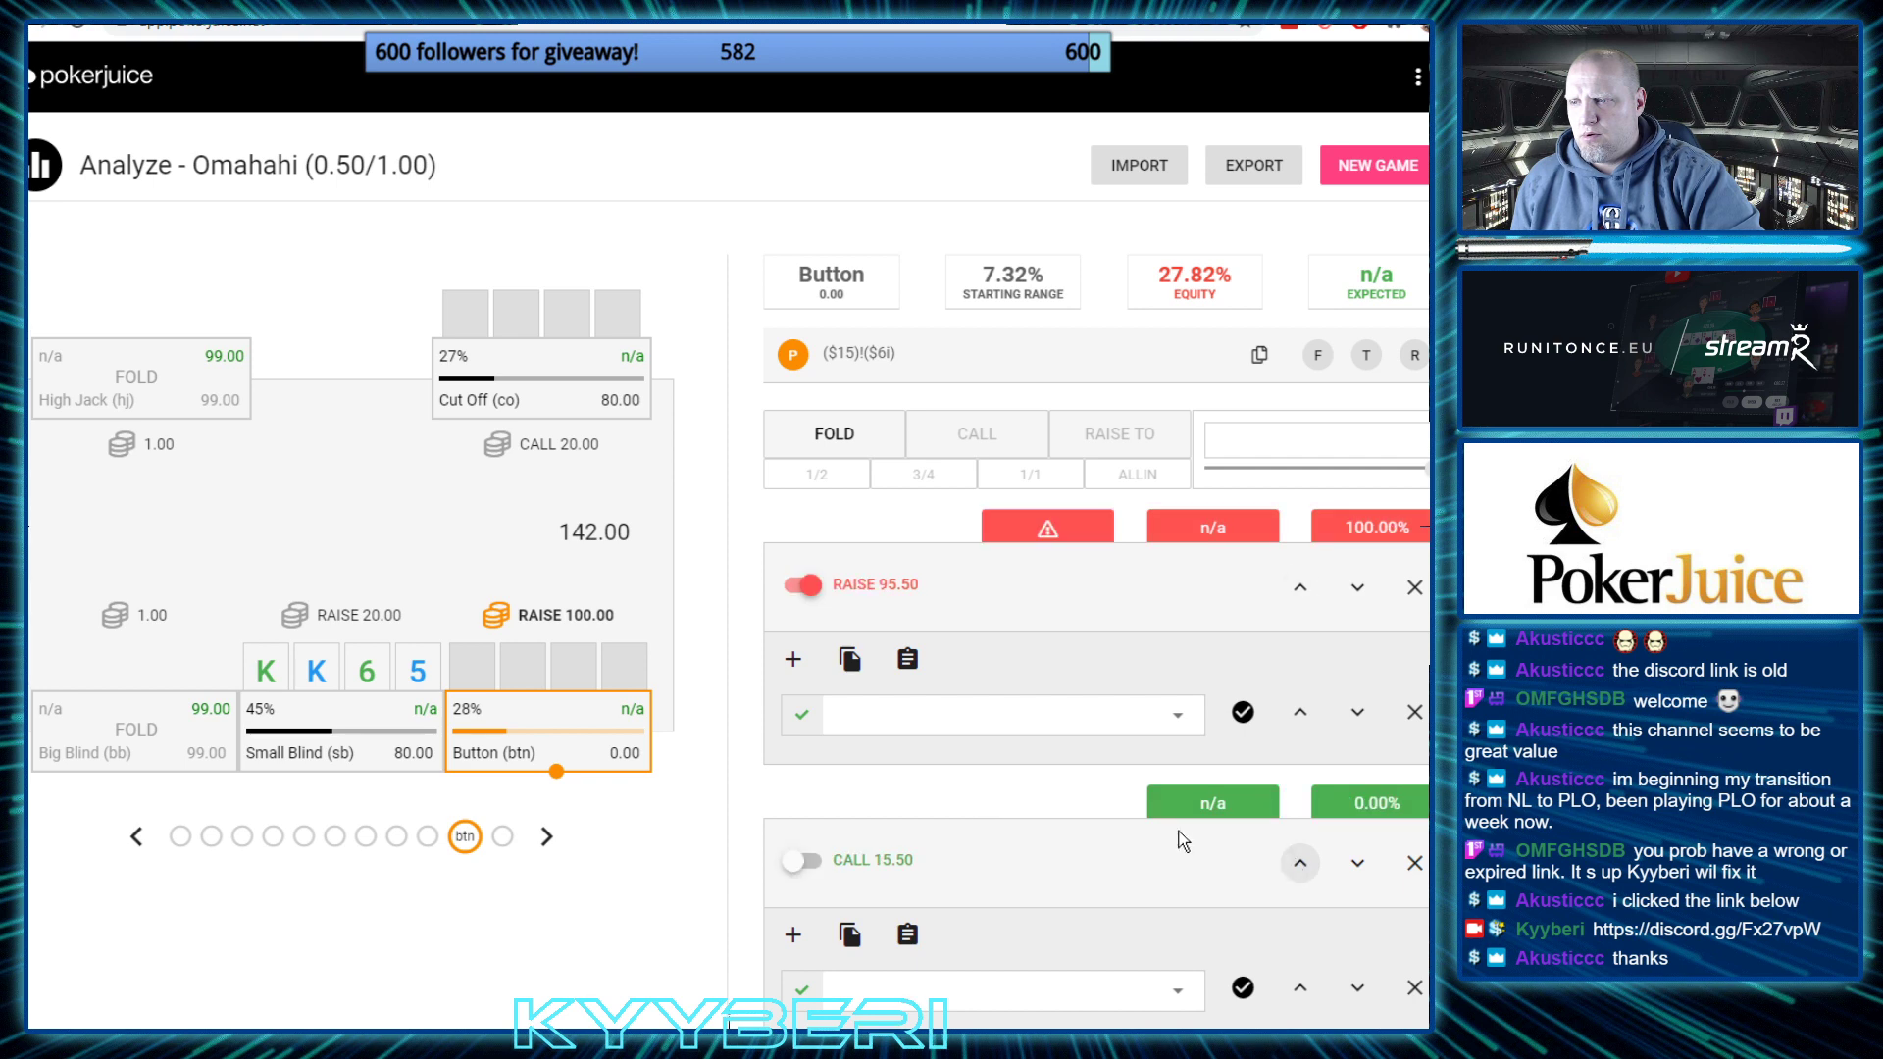
click(966, 715)
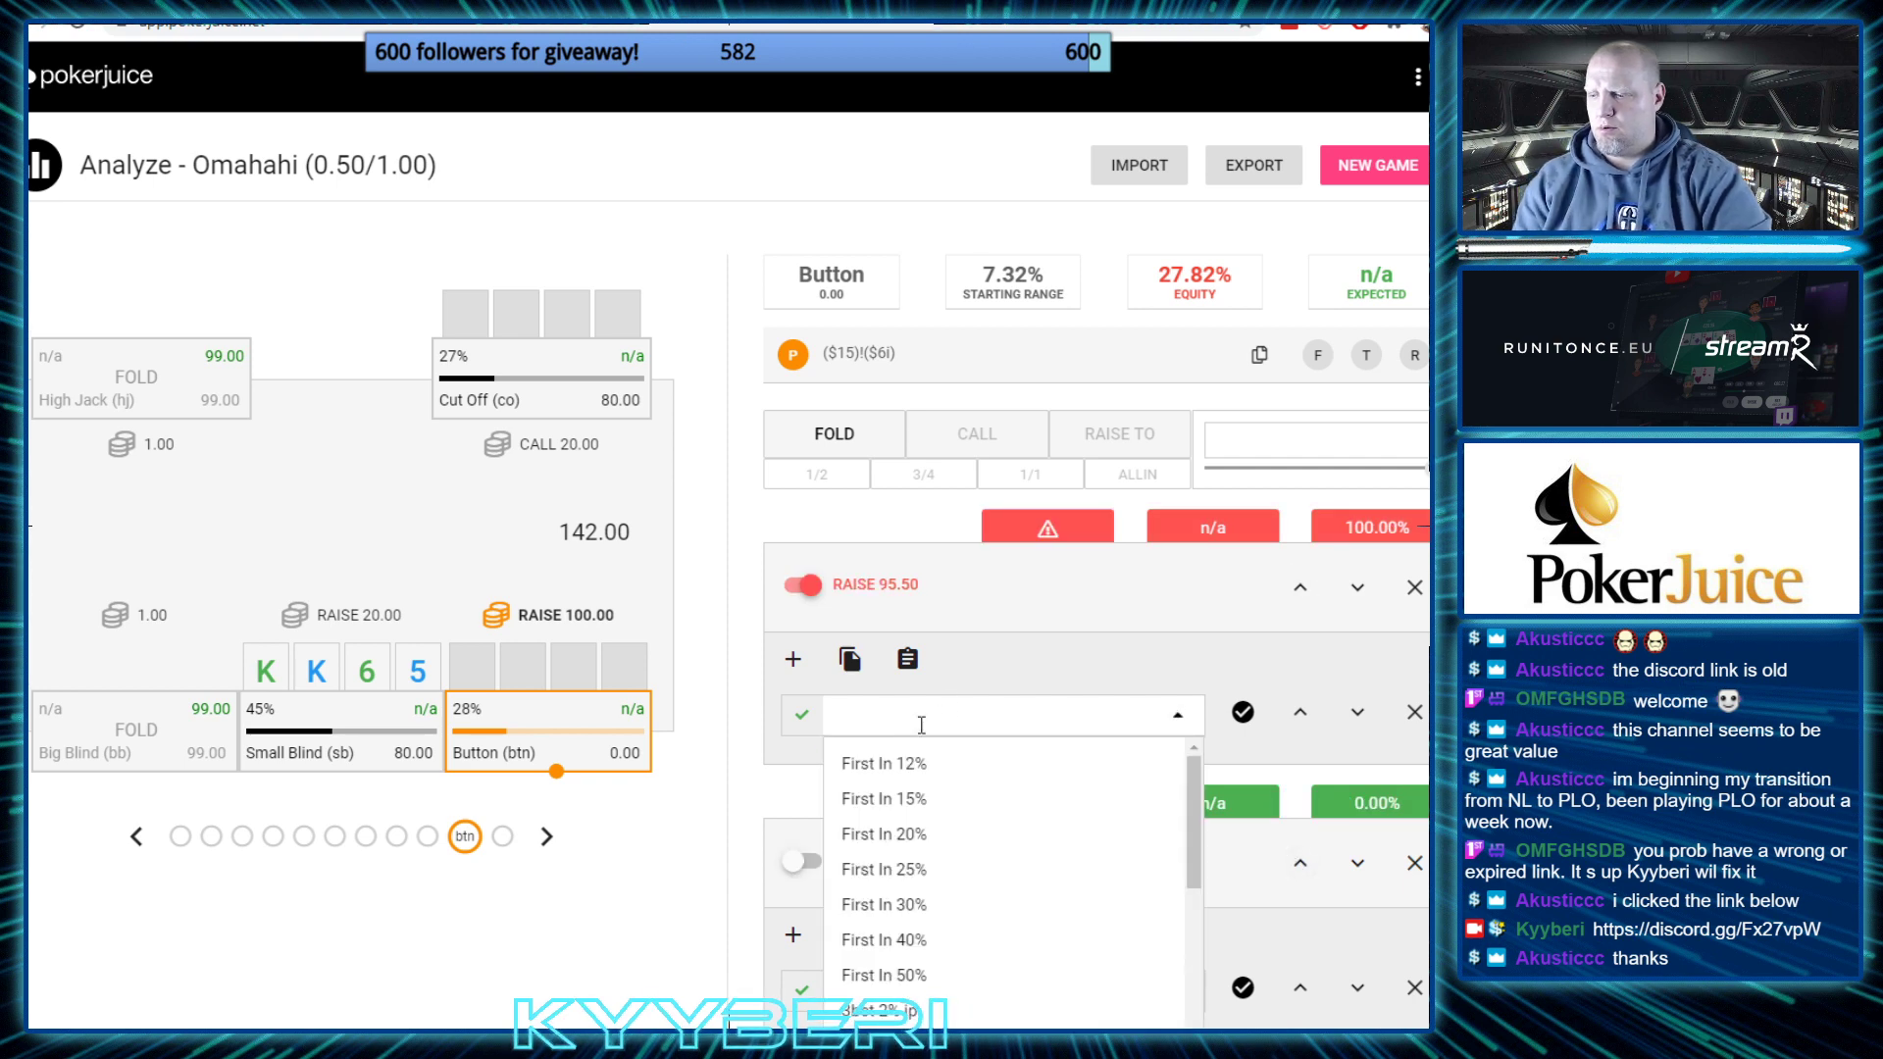
text(AA)
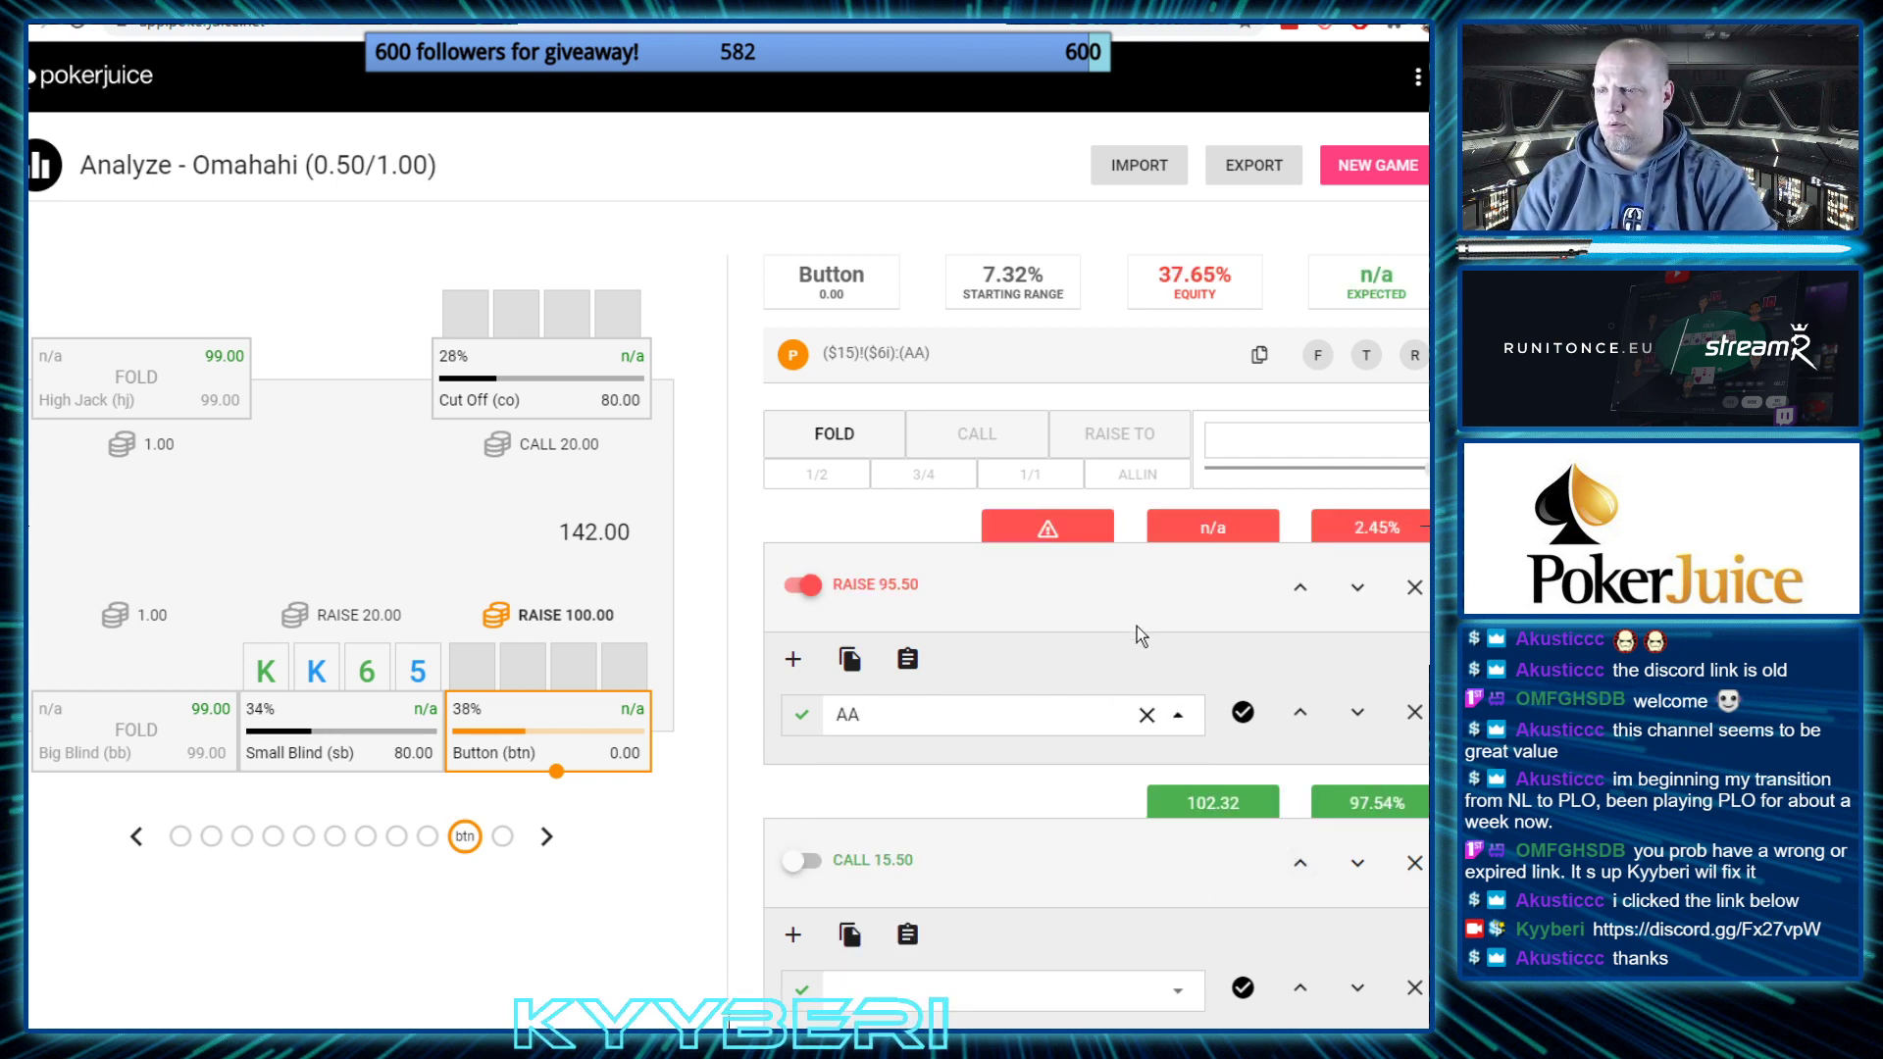
Try the button's 15.50 call as the active reply and restore the all-in raise
click(803, 861)
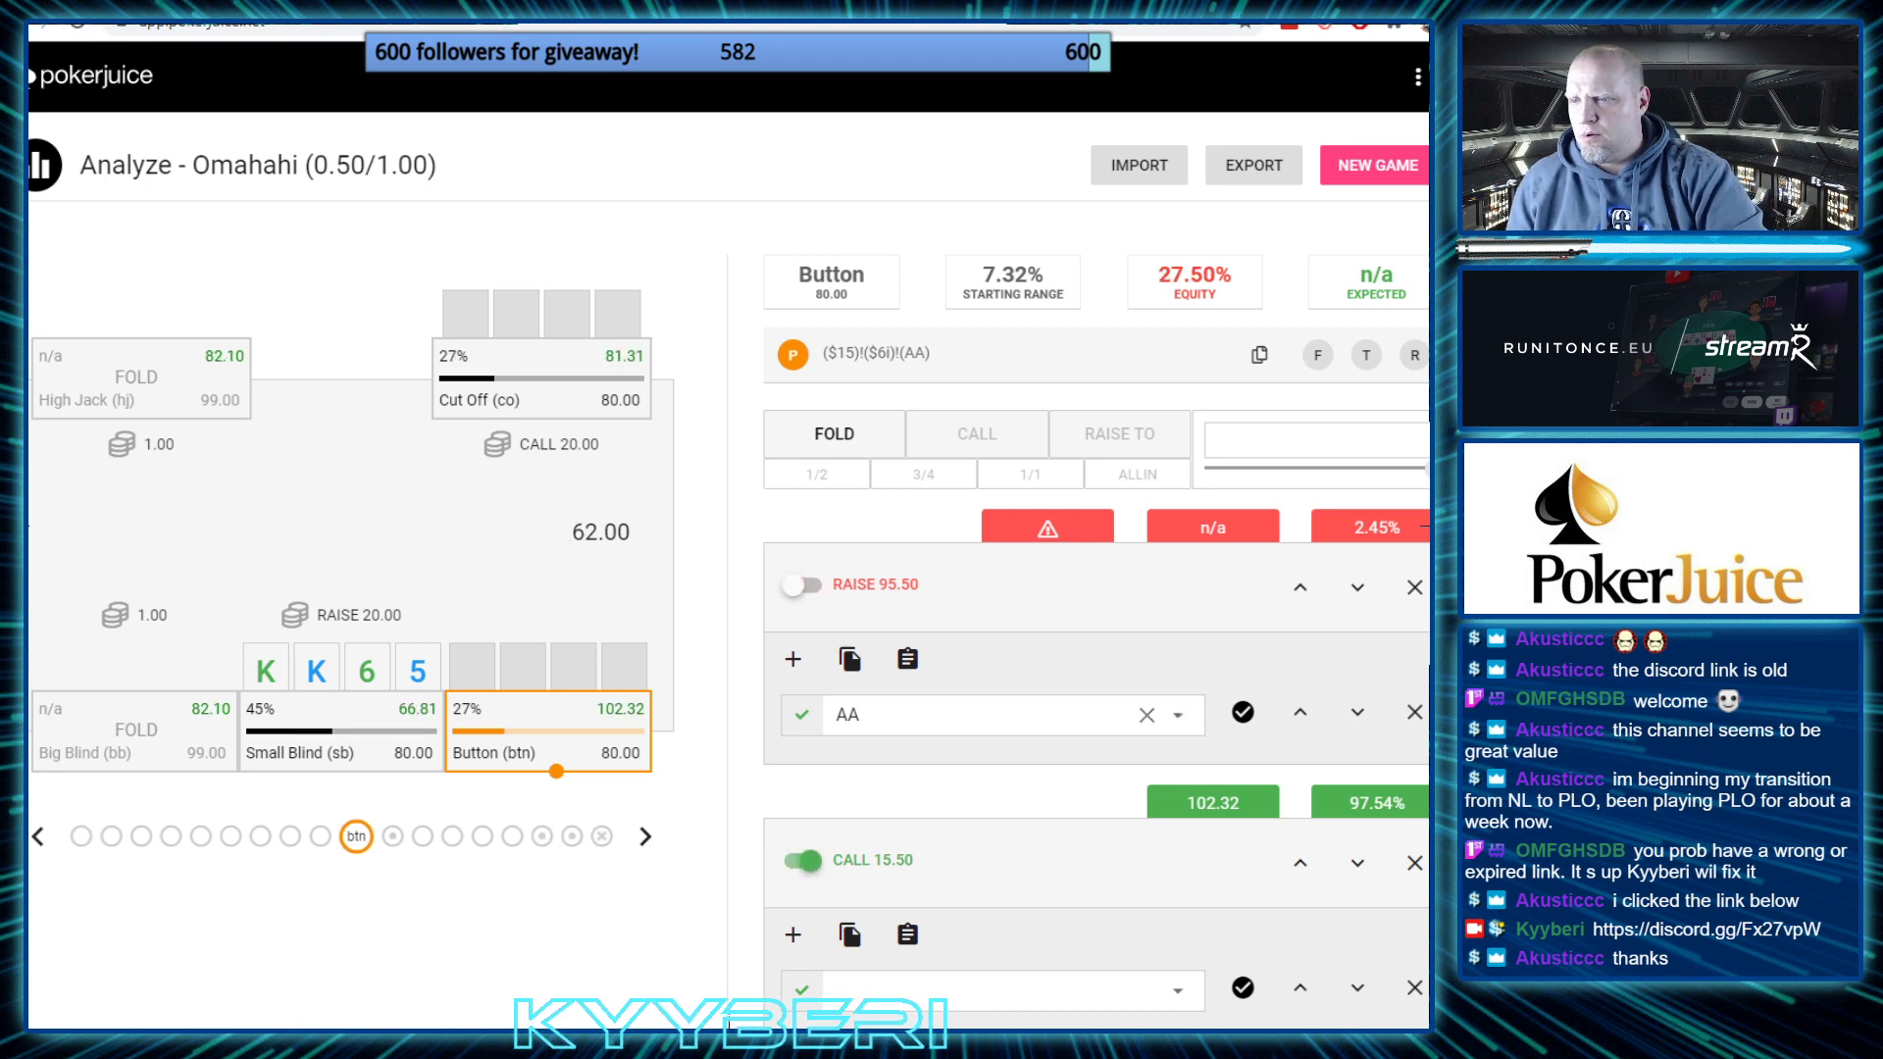
click(802, 861)
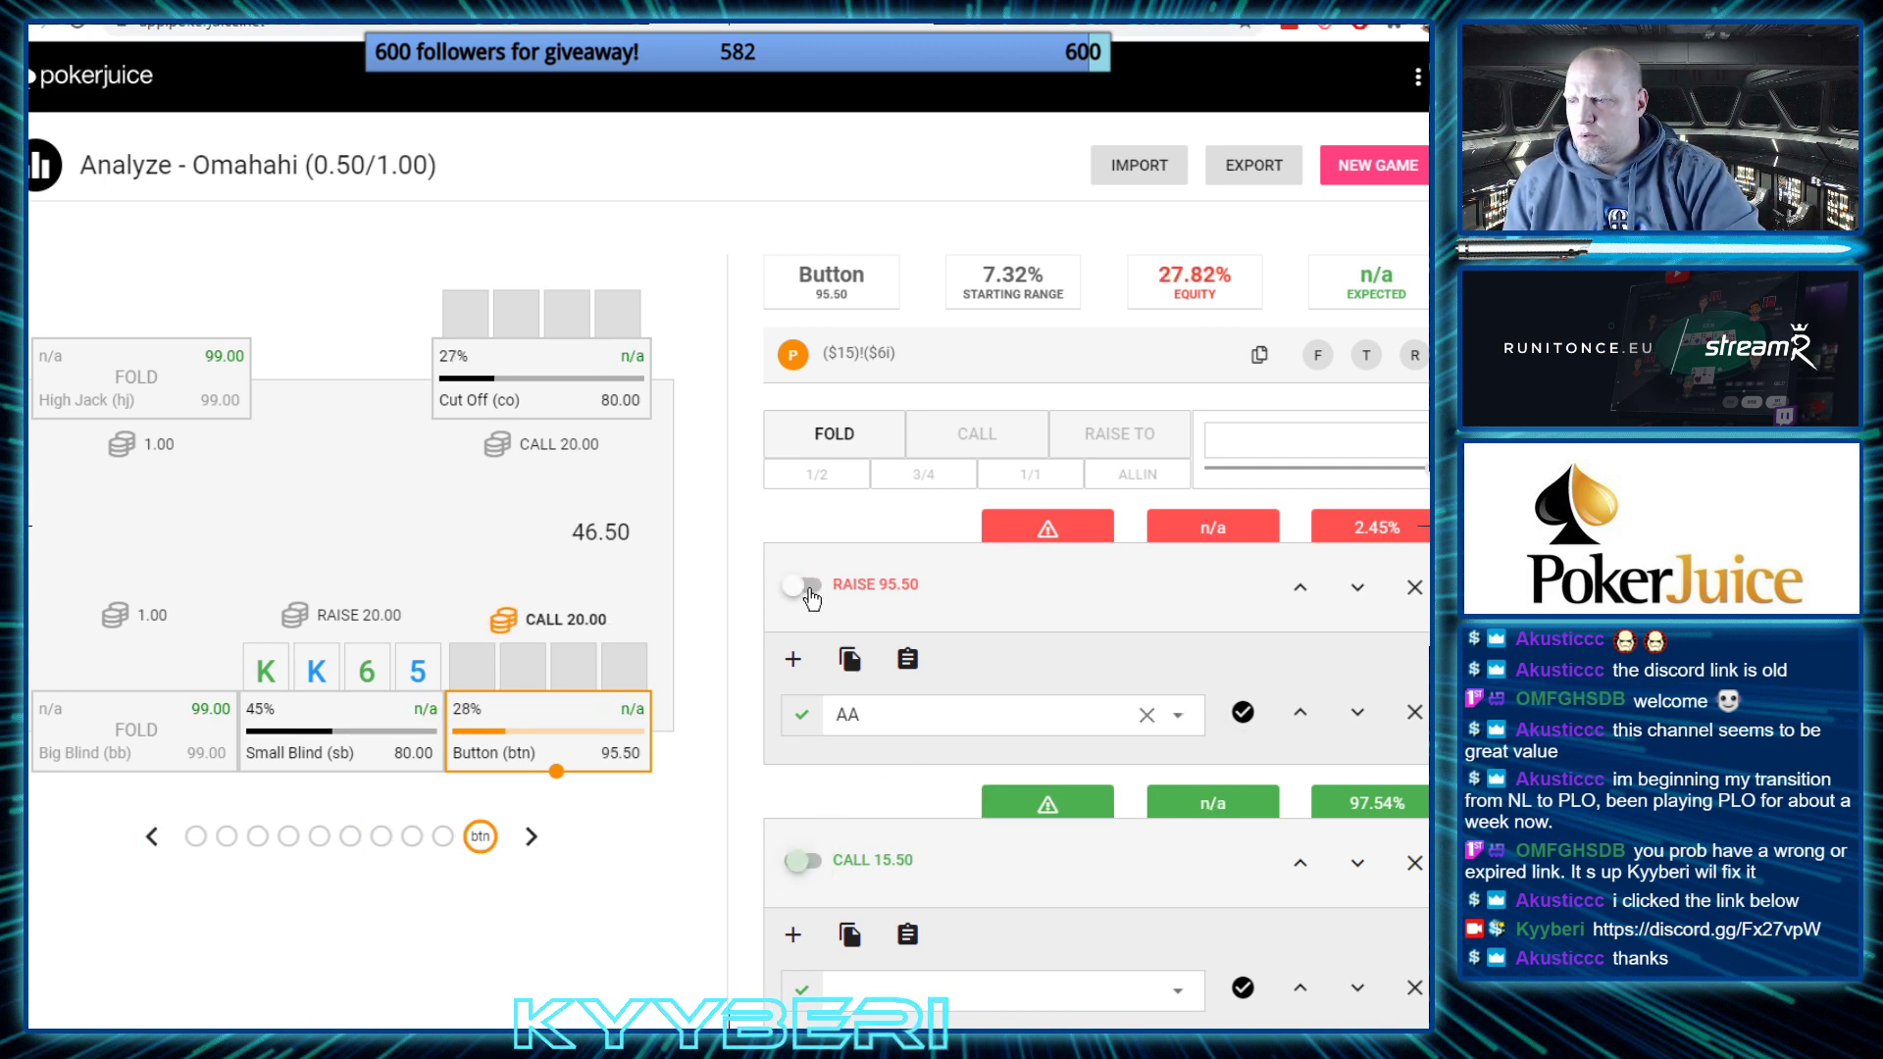
click(799, 585)
Have the small blind and the cut off each call 80.00 against the button's all-in raise, and return to the button's decision
click(531, 836)
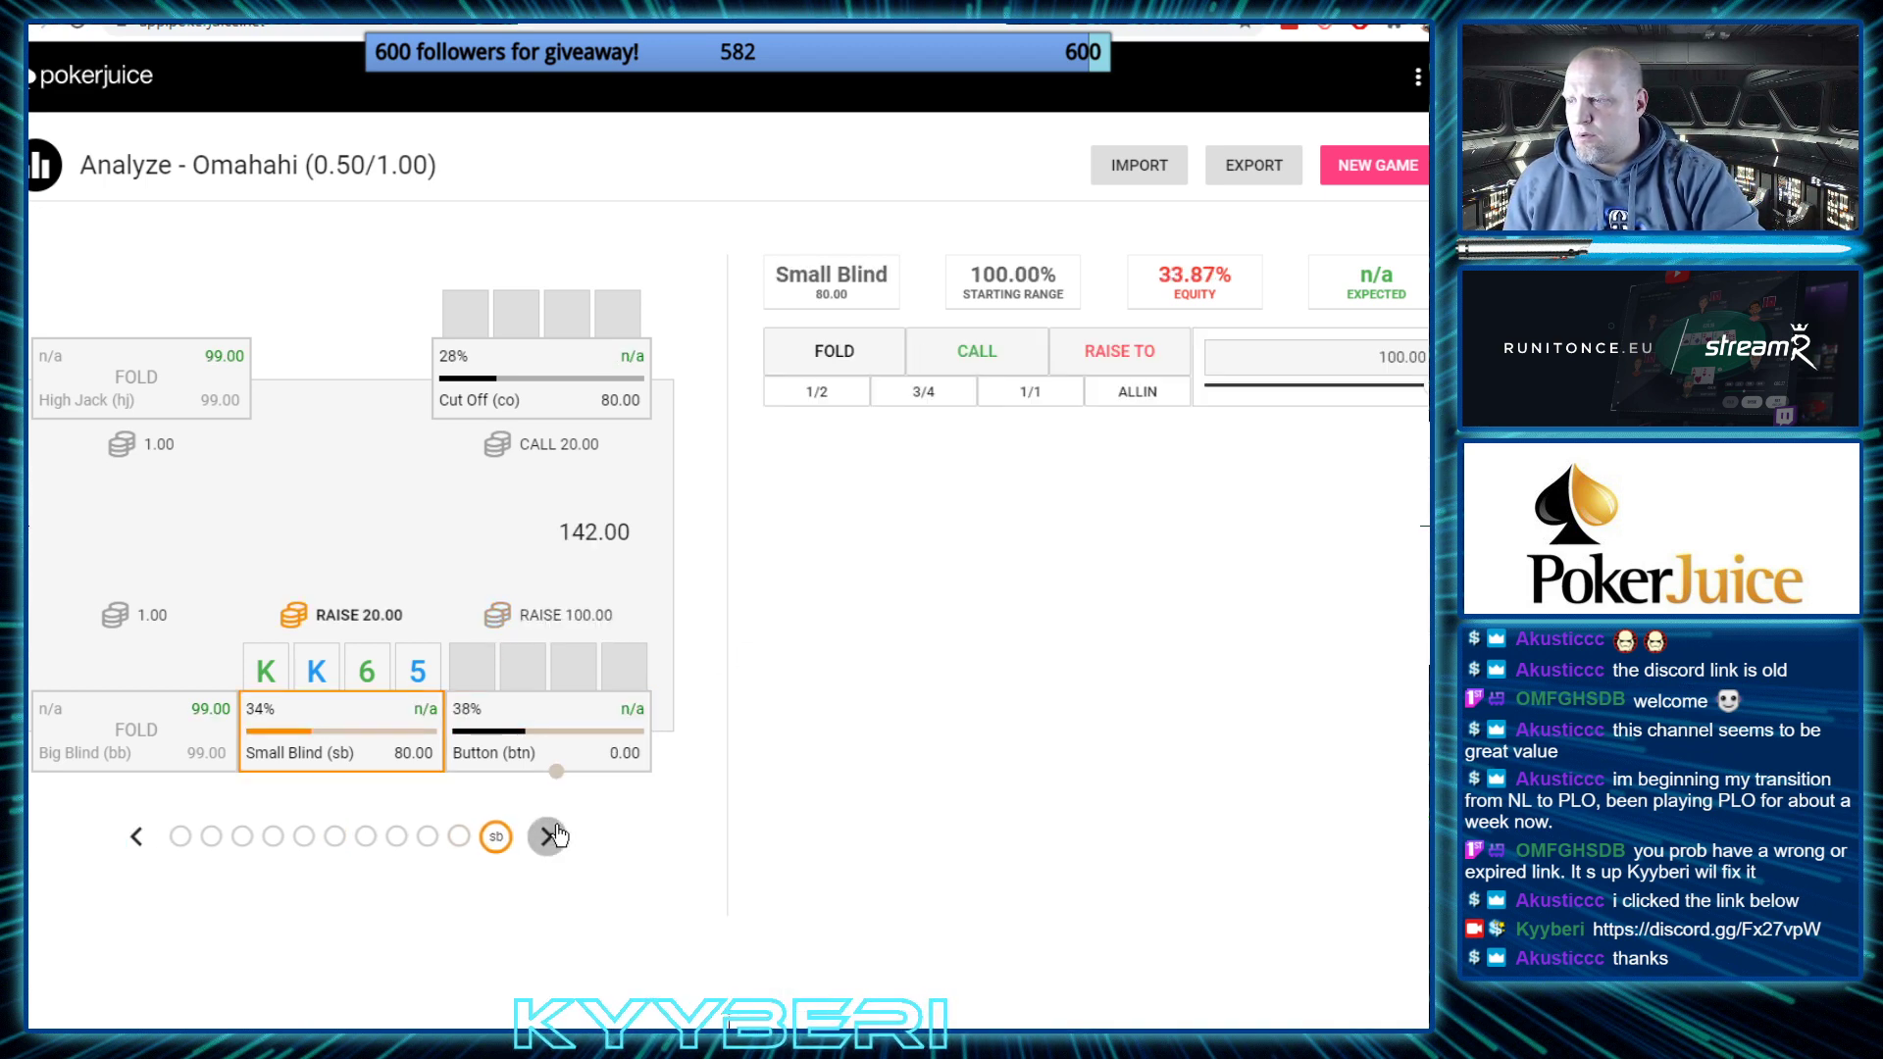
click(995, 362)
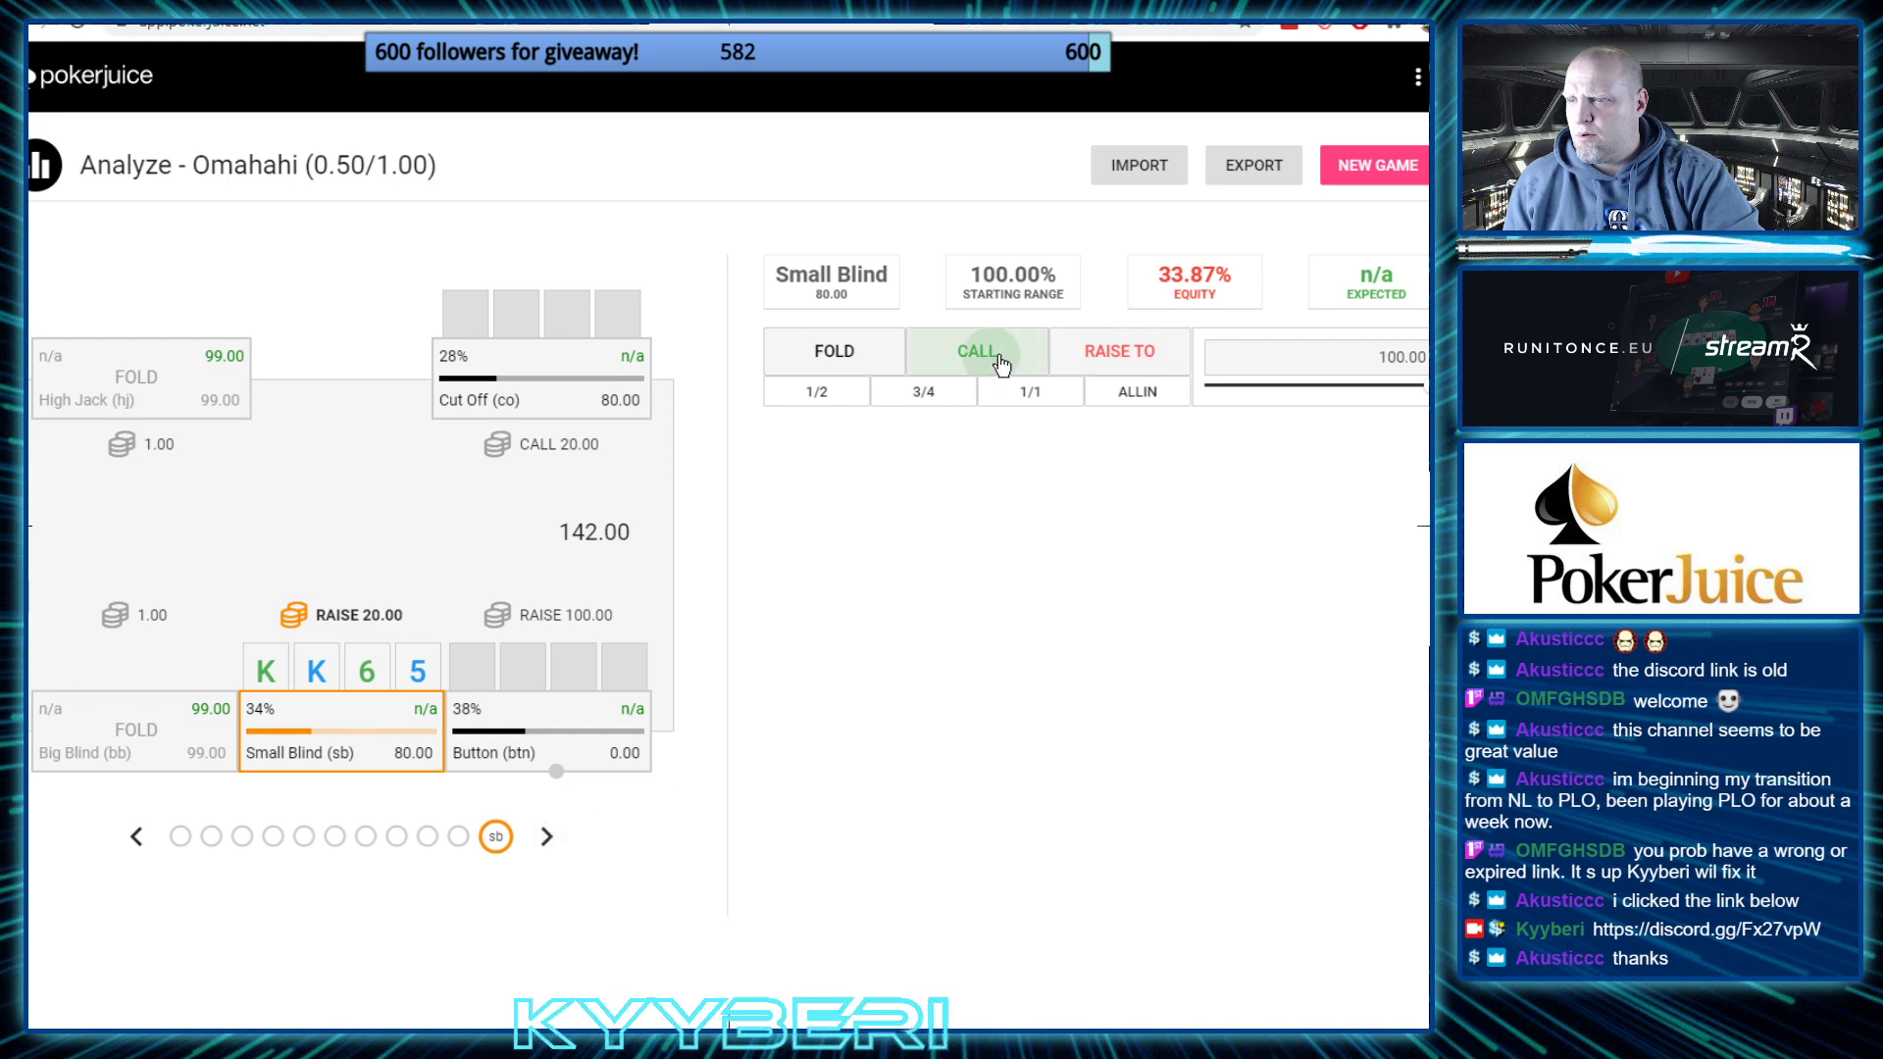
click(569, 849)
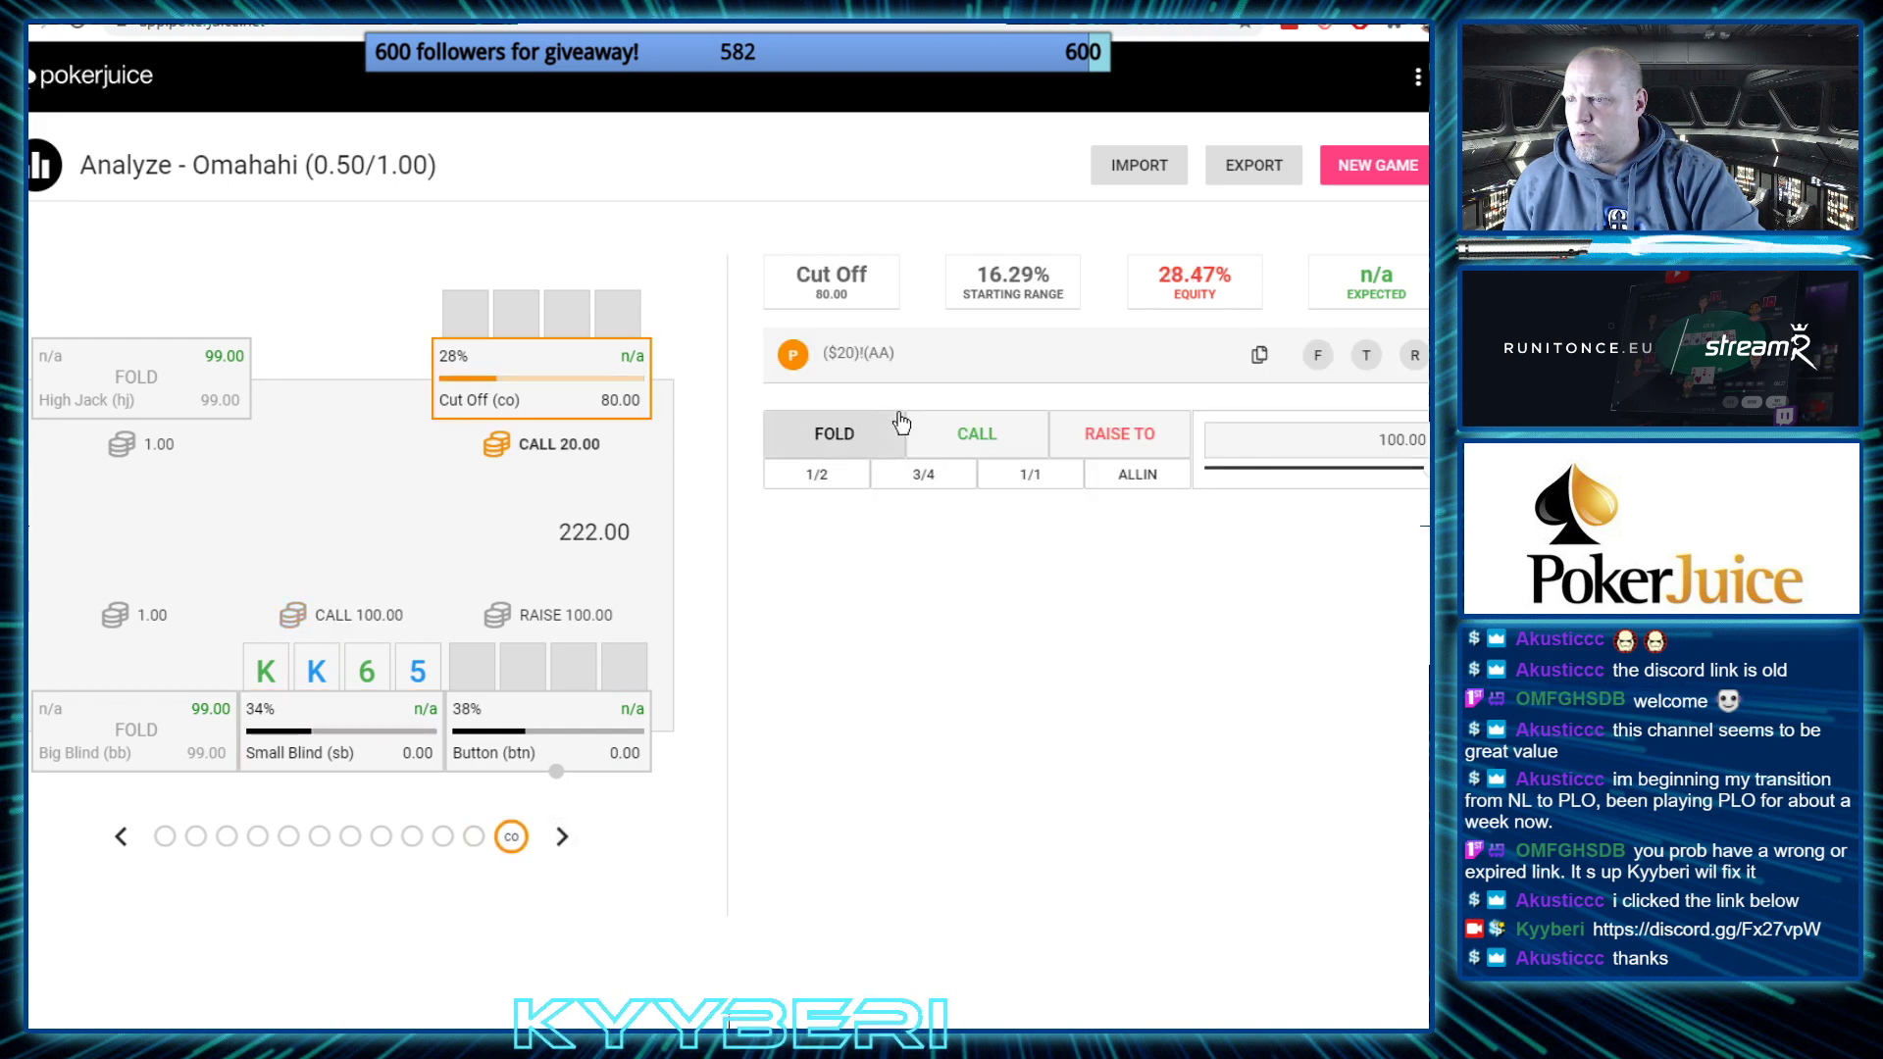
click(977, 434)
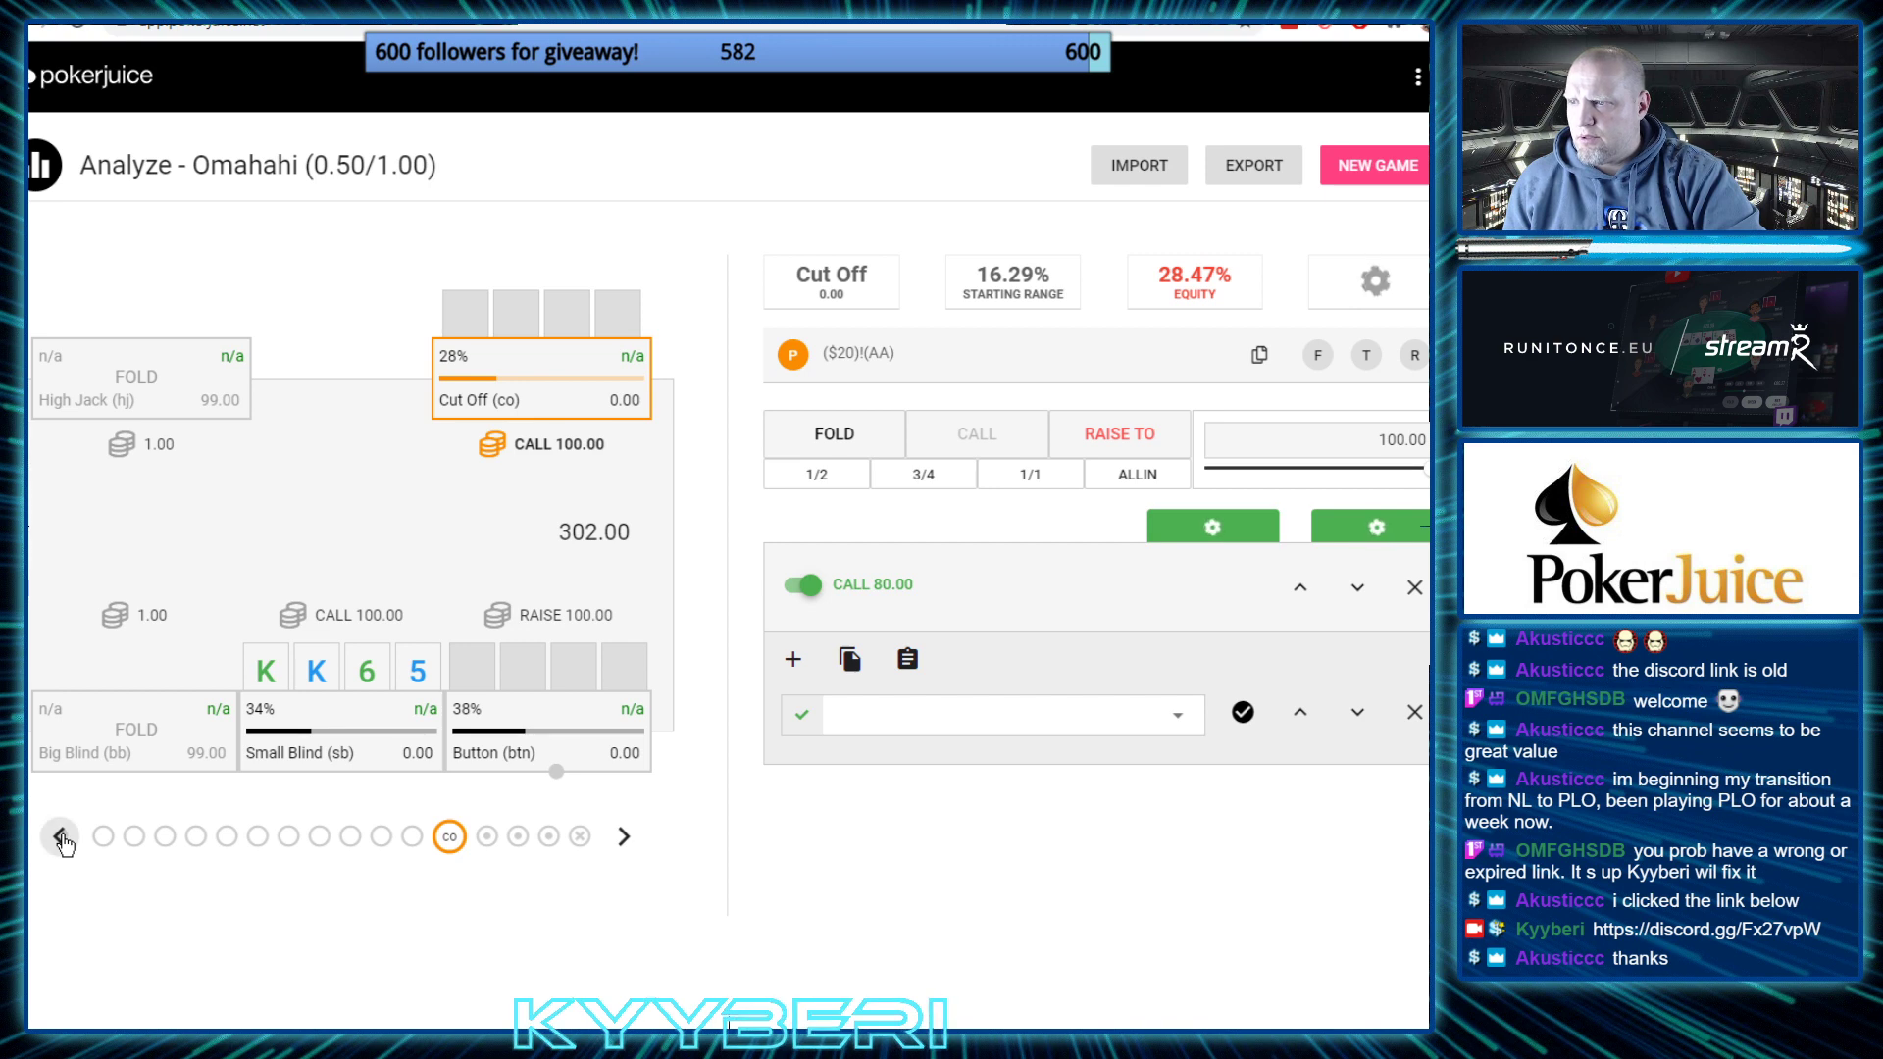
click(60, 838)
click(60, 837)
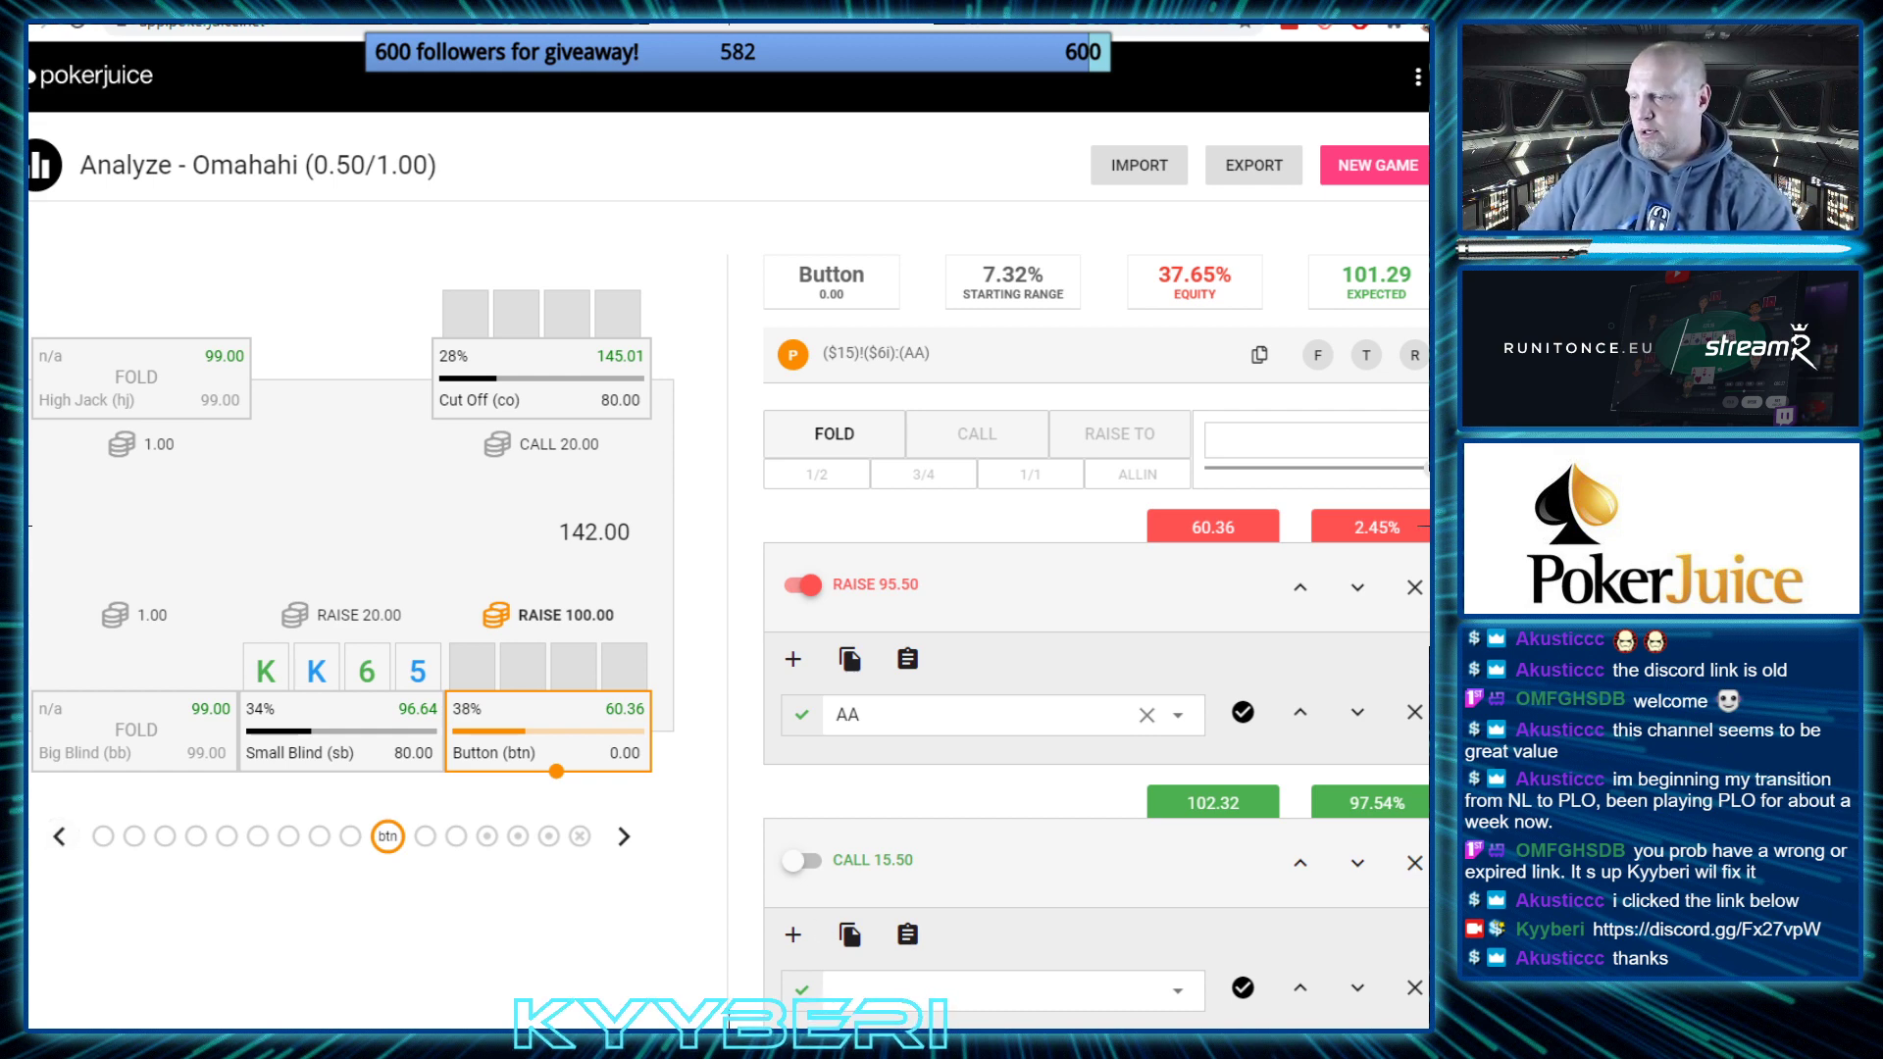
Switch to MonkerSolver and stop the running QcJcTs solve
key(alt+Tab)
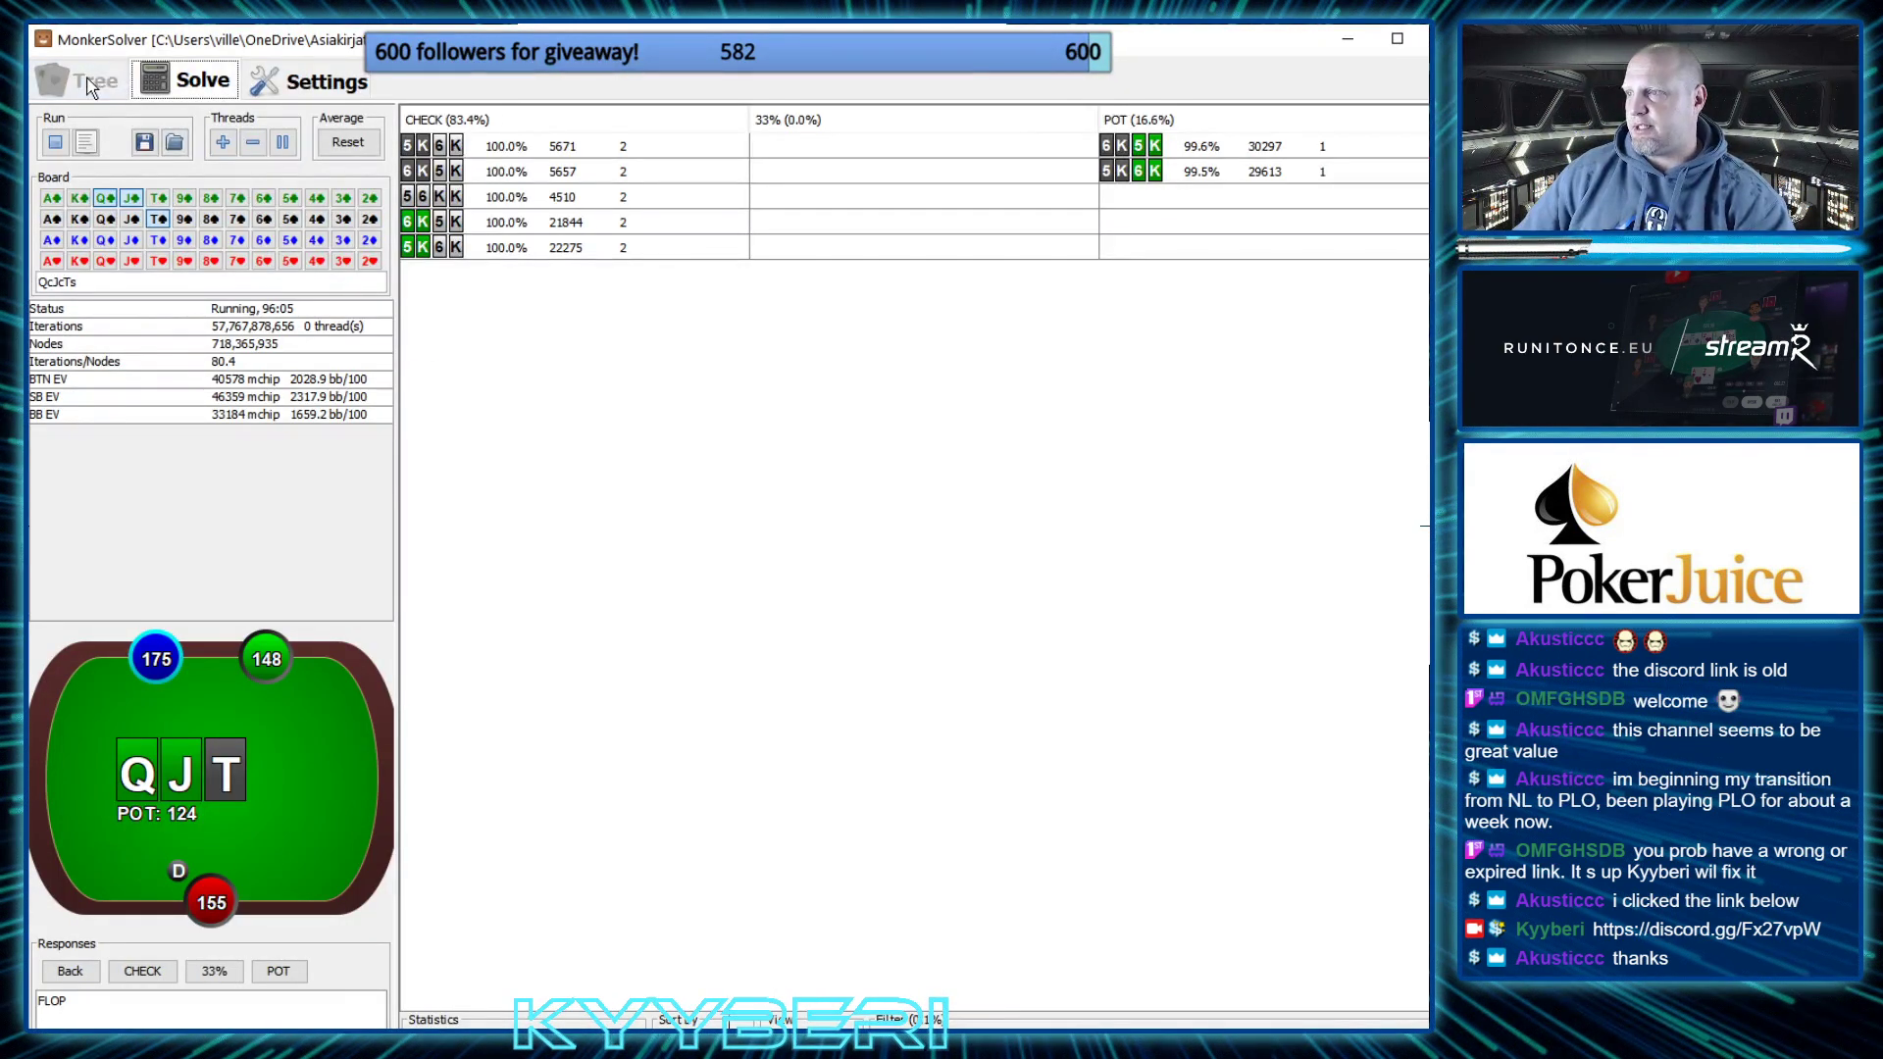
click(56, 142)
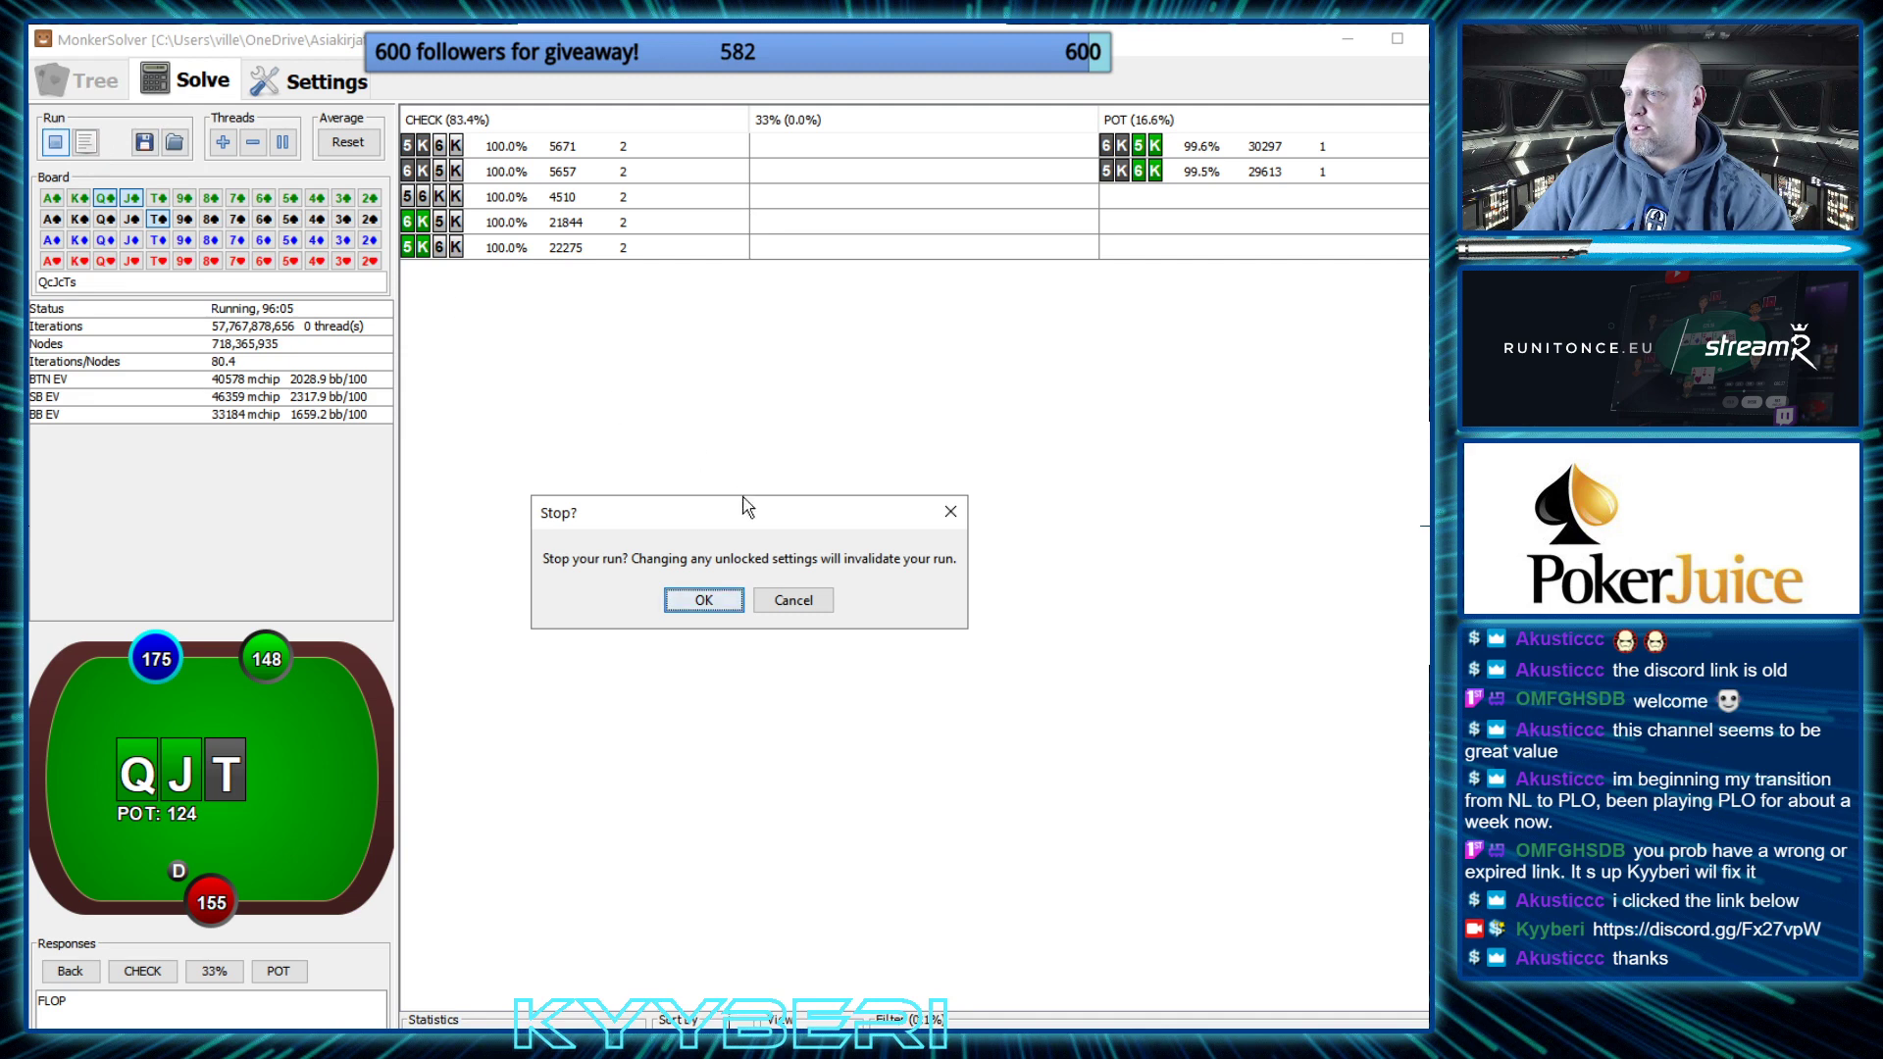
click(737, 602)
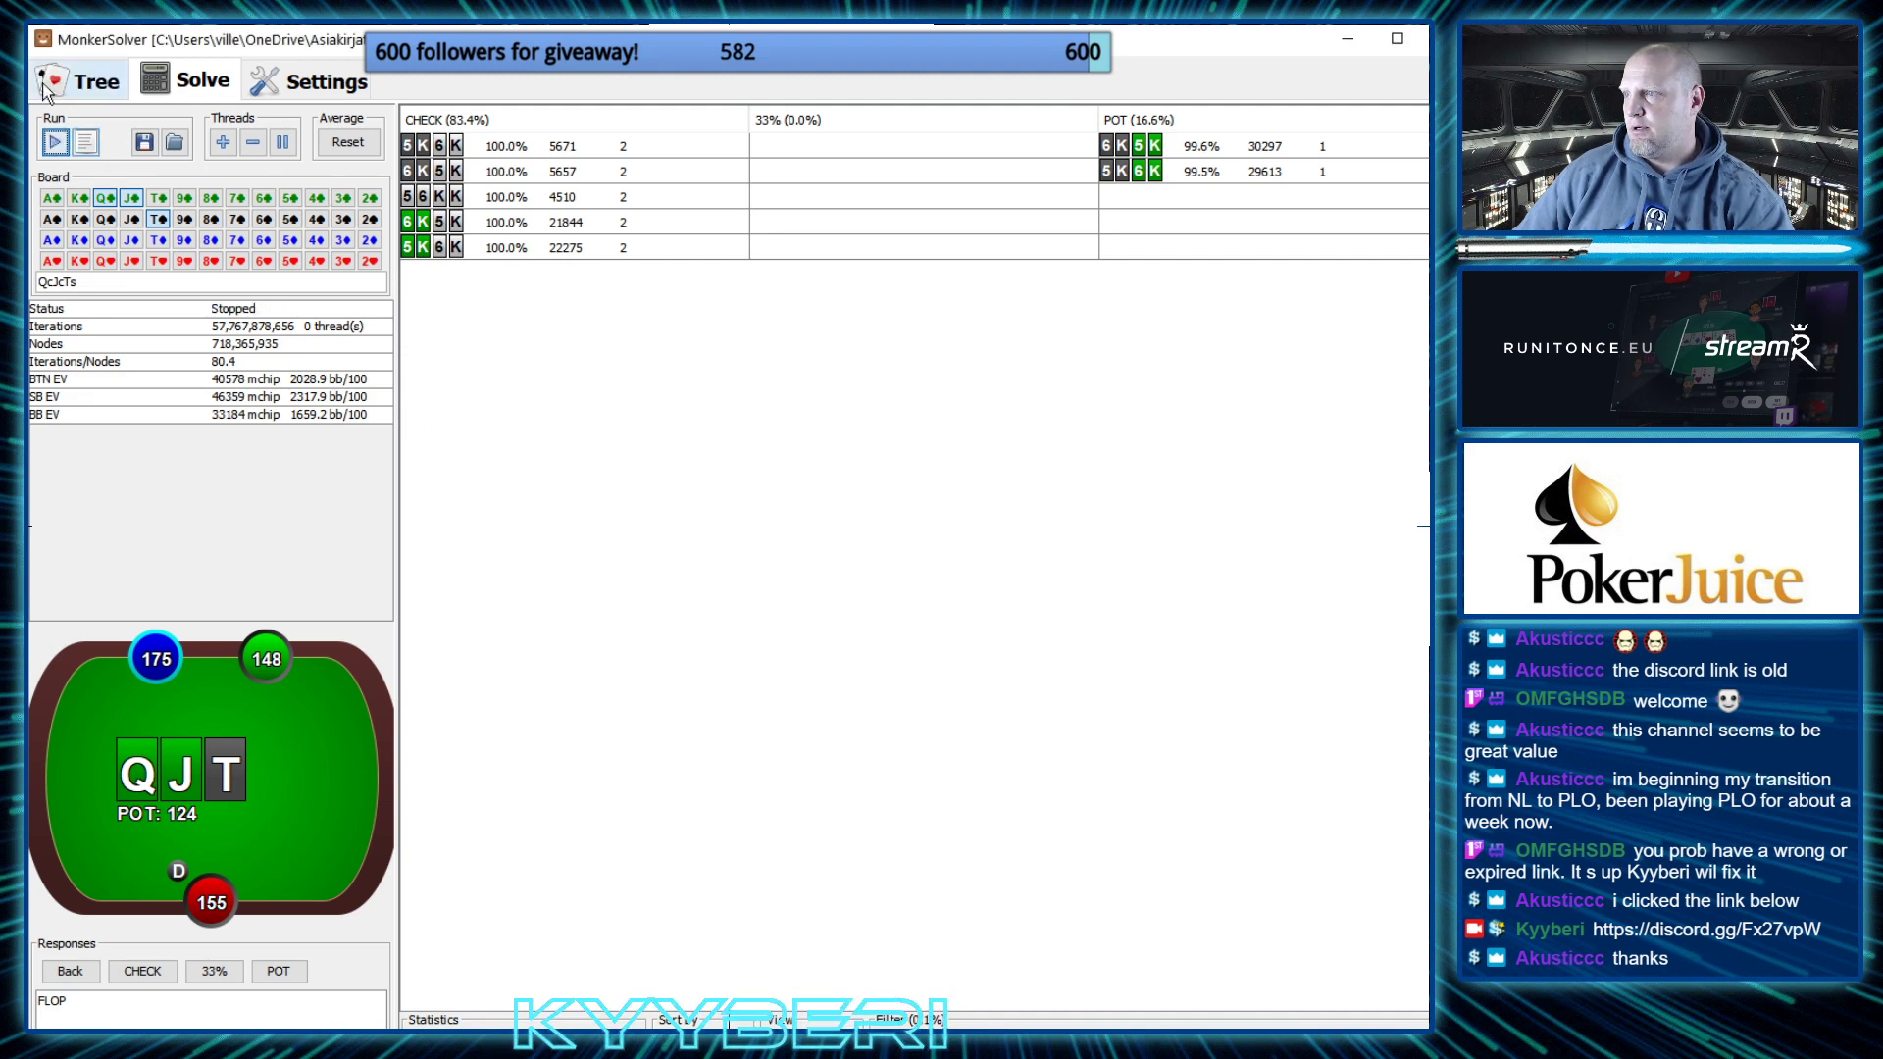
Examine the three-way flop betting tree, expanding the responses under the 33%, POT and CHECK branches
click(89, 79)
click(117, 164)
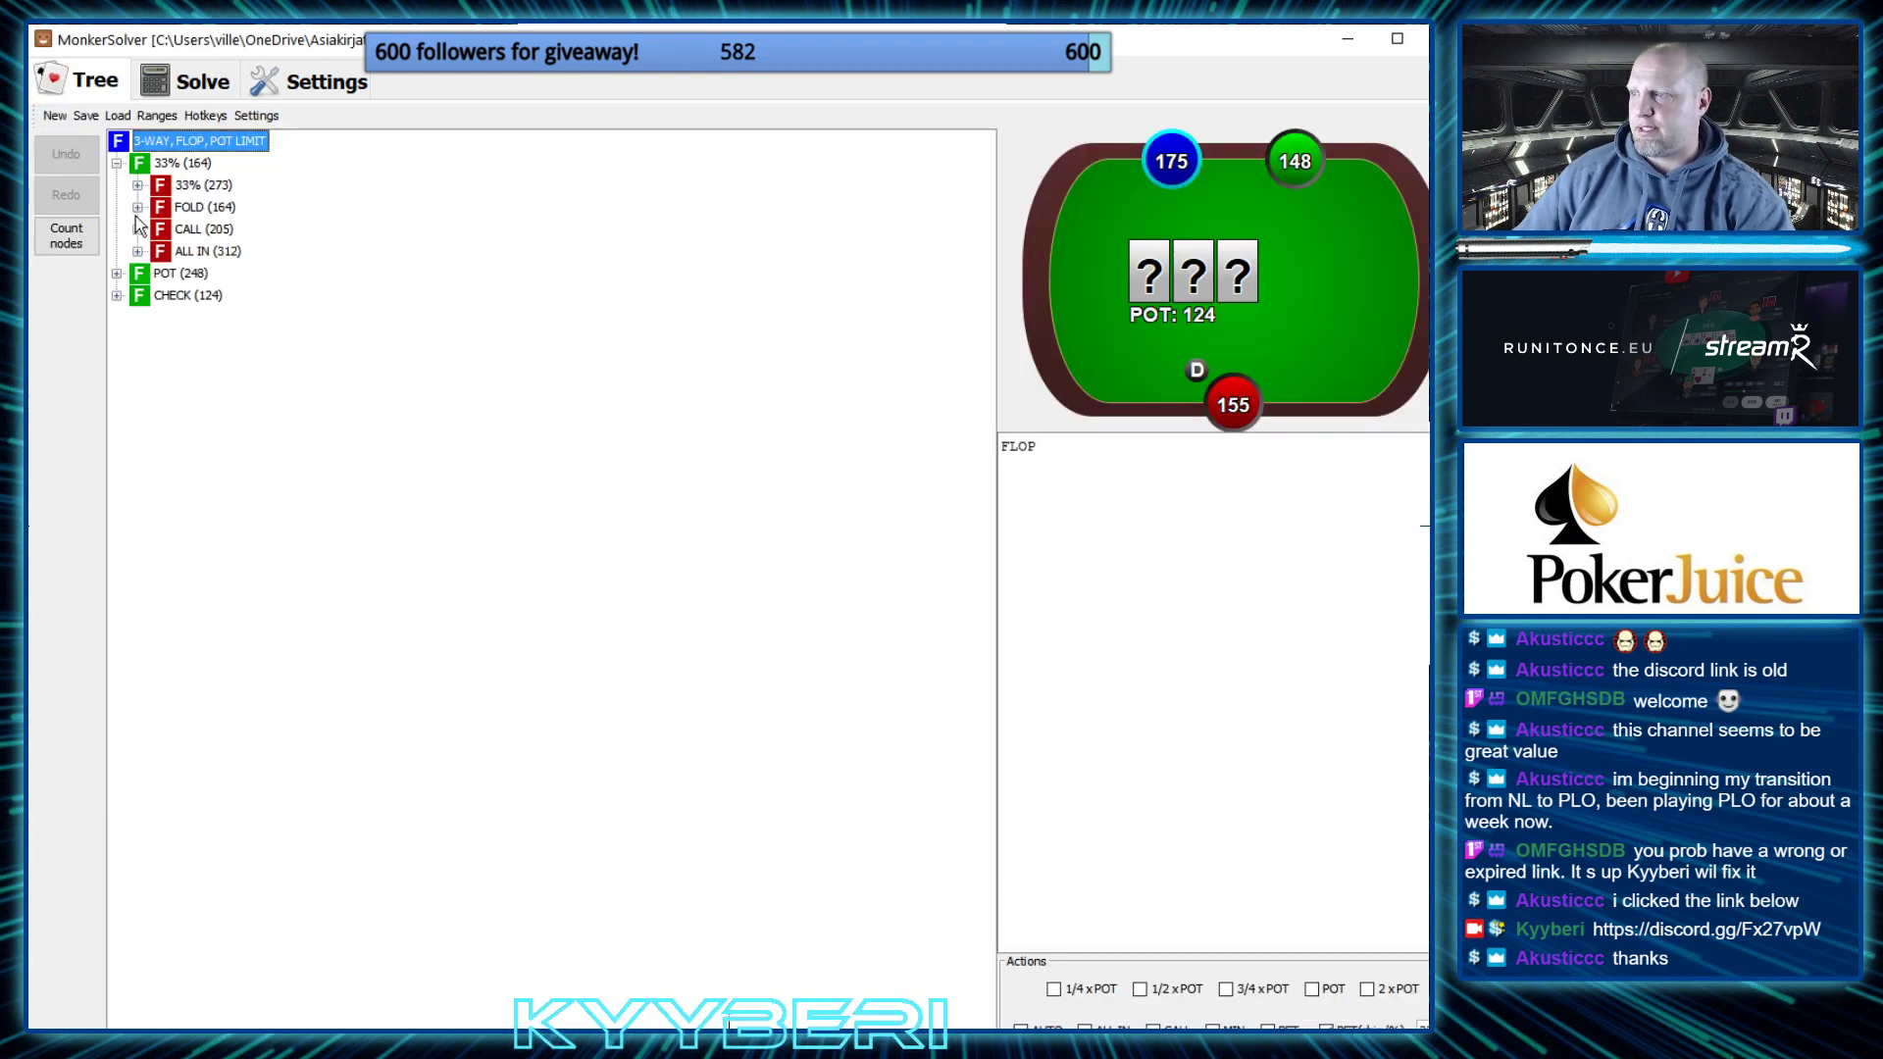
click(117, 274)
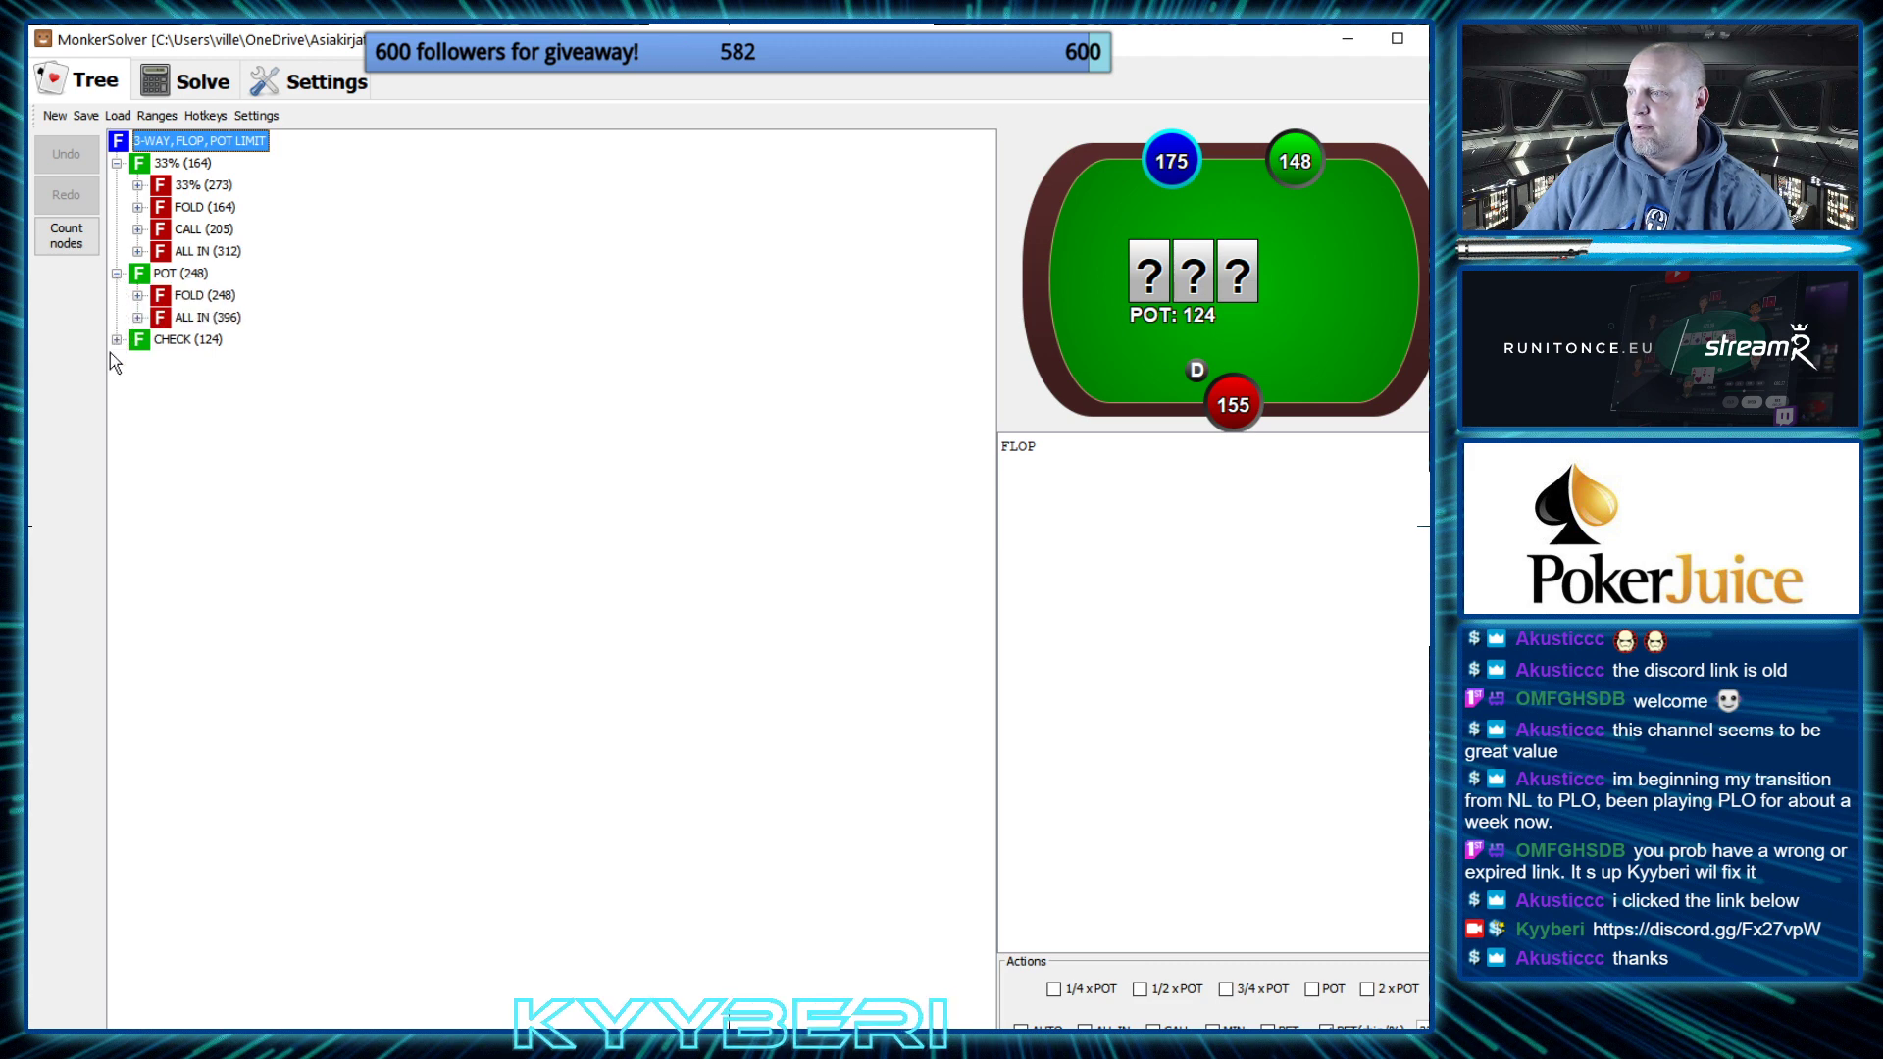
click(117, 339)
click(137, 186)
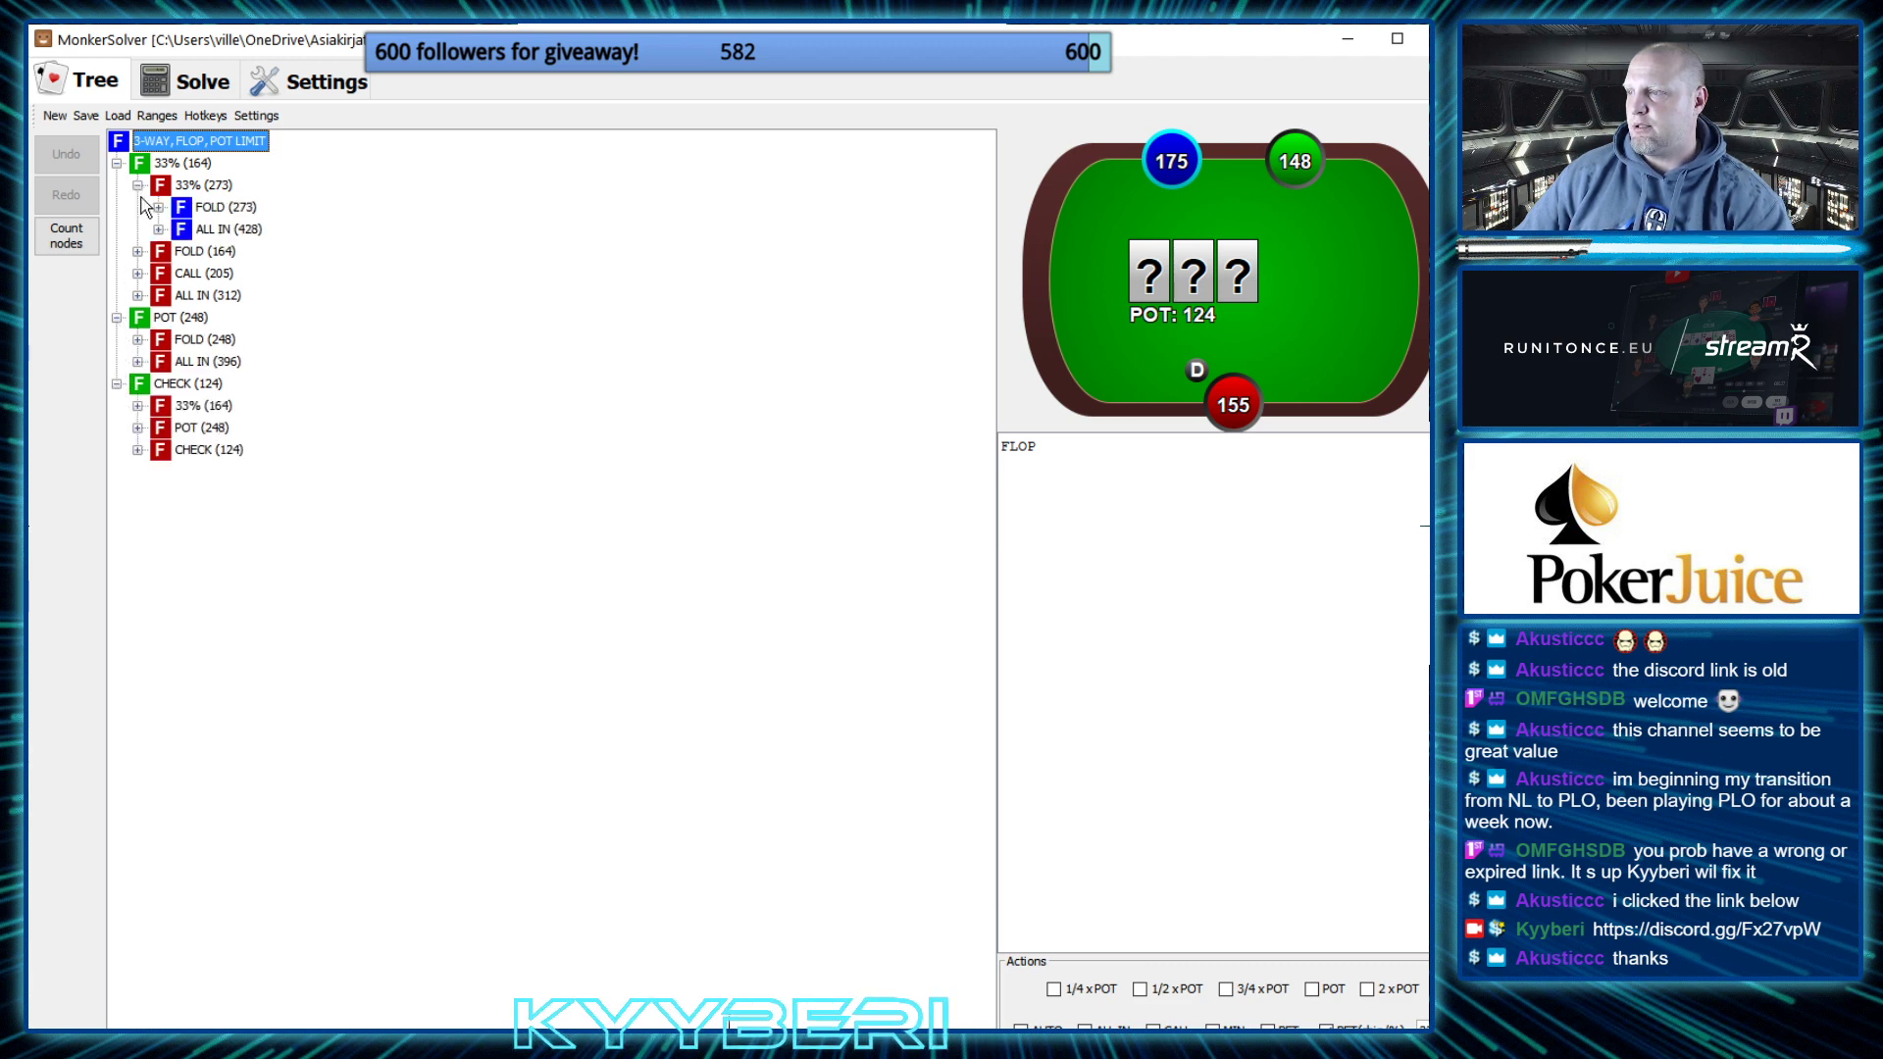
click(158, 207)
click(138, 318)
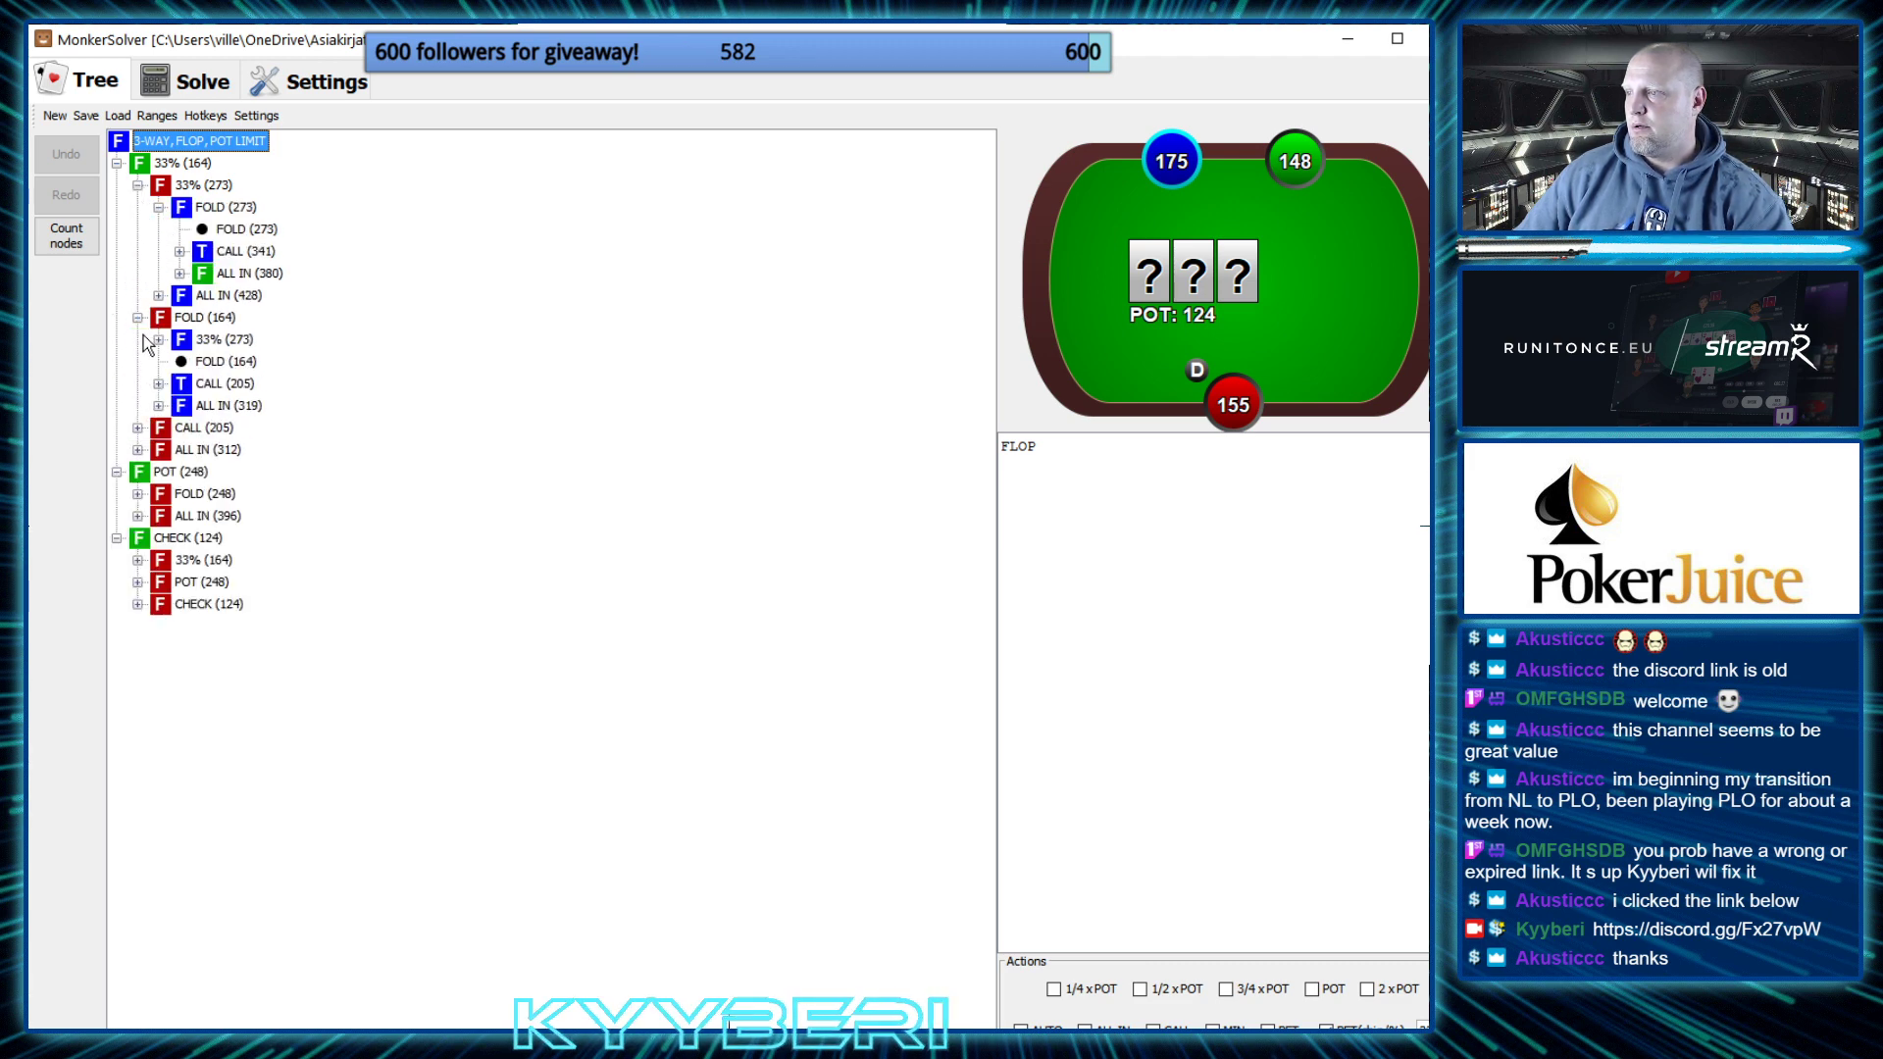
click(138, 428)
click(138, 538)
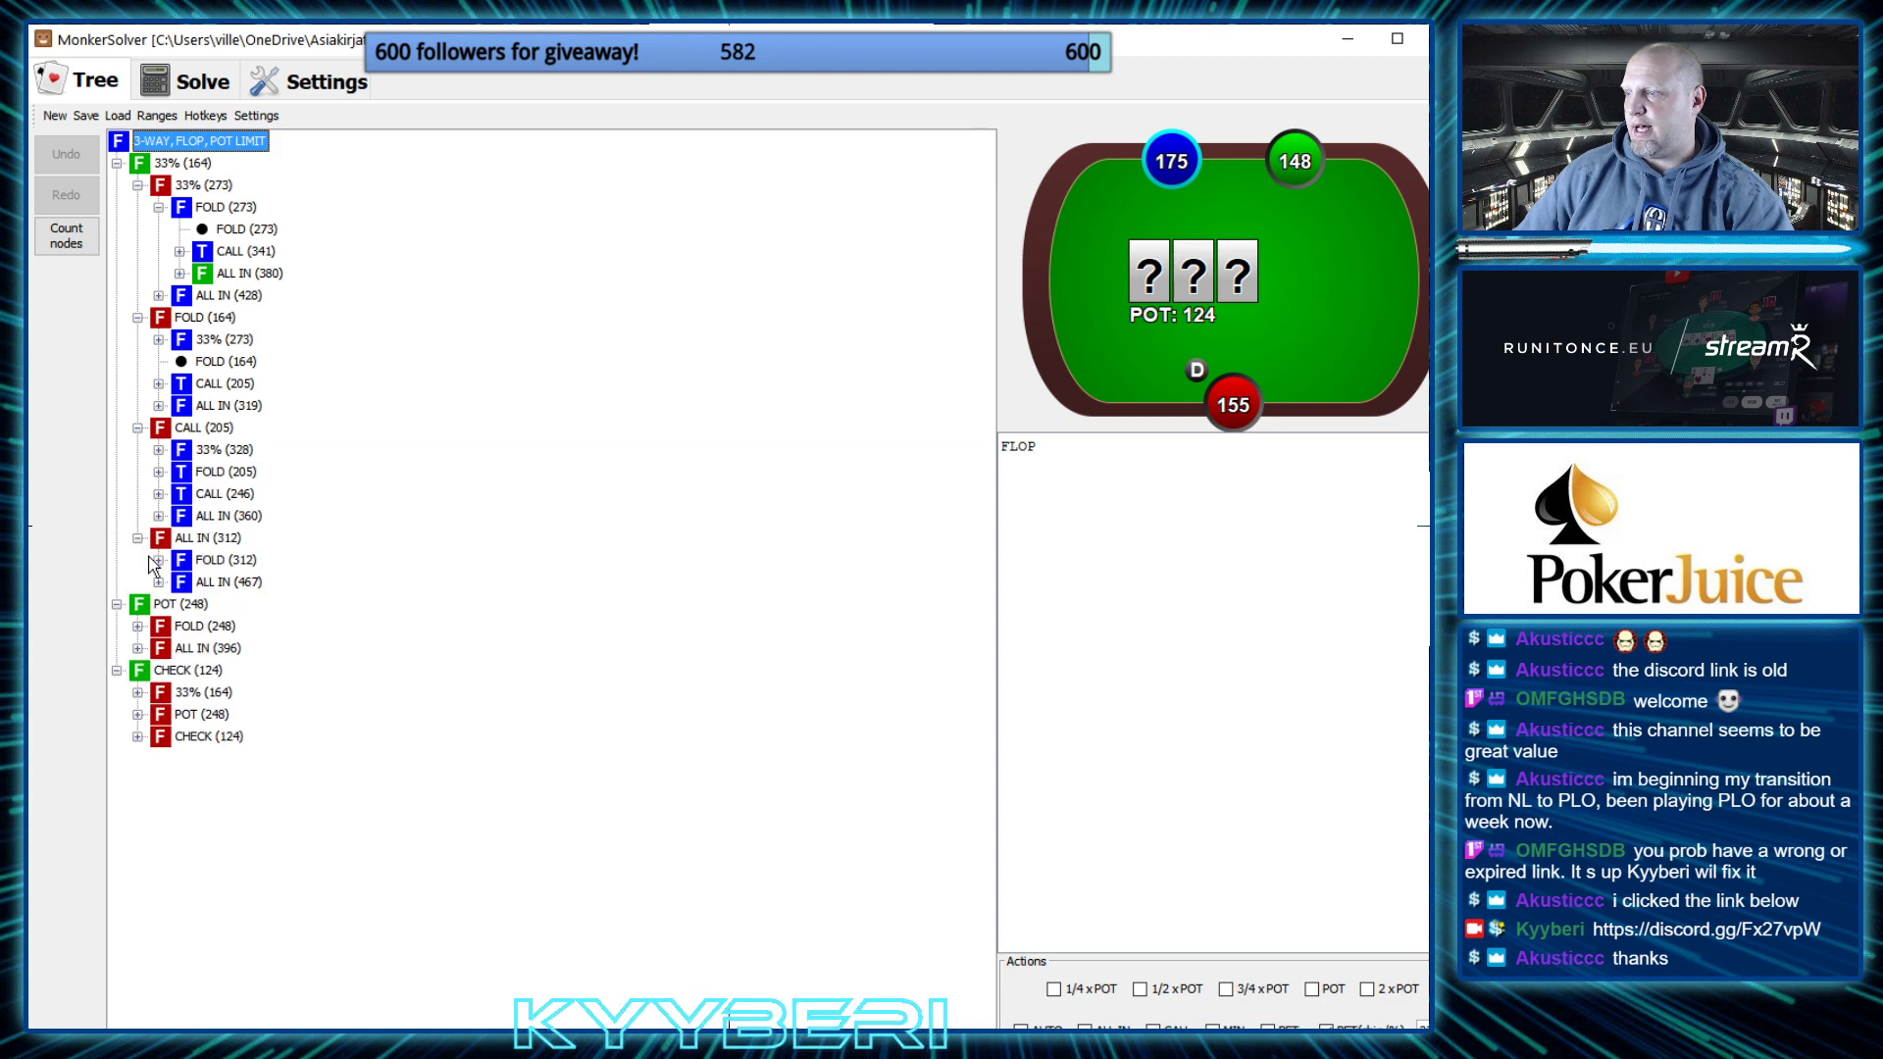
click(137, 626)
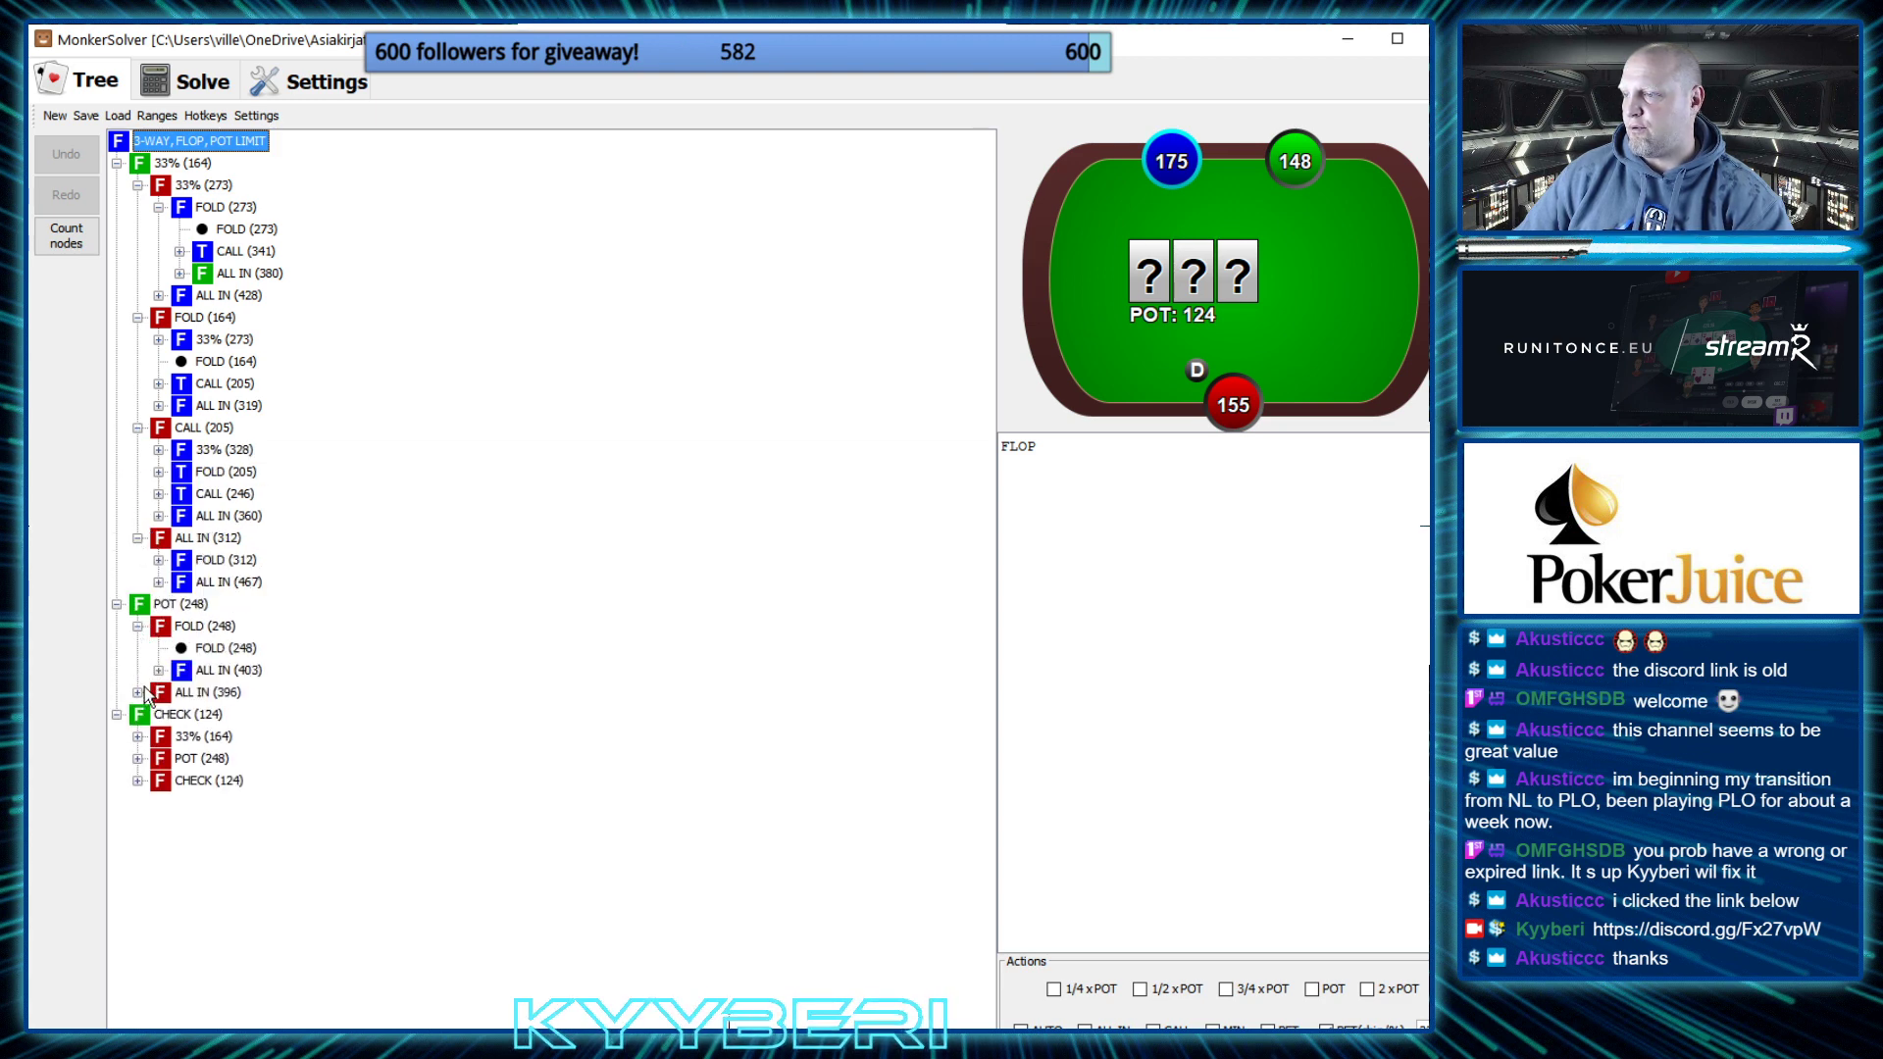
click(137, 692)
click(137, 780)
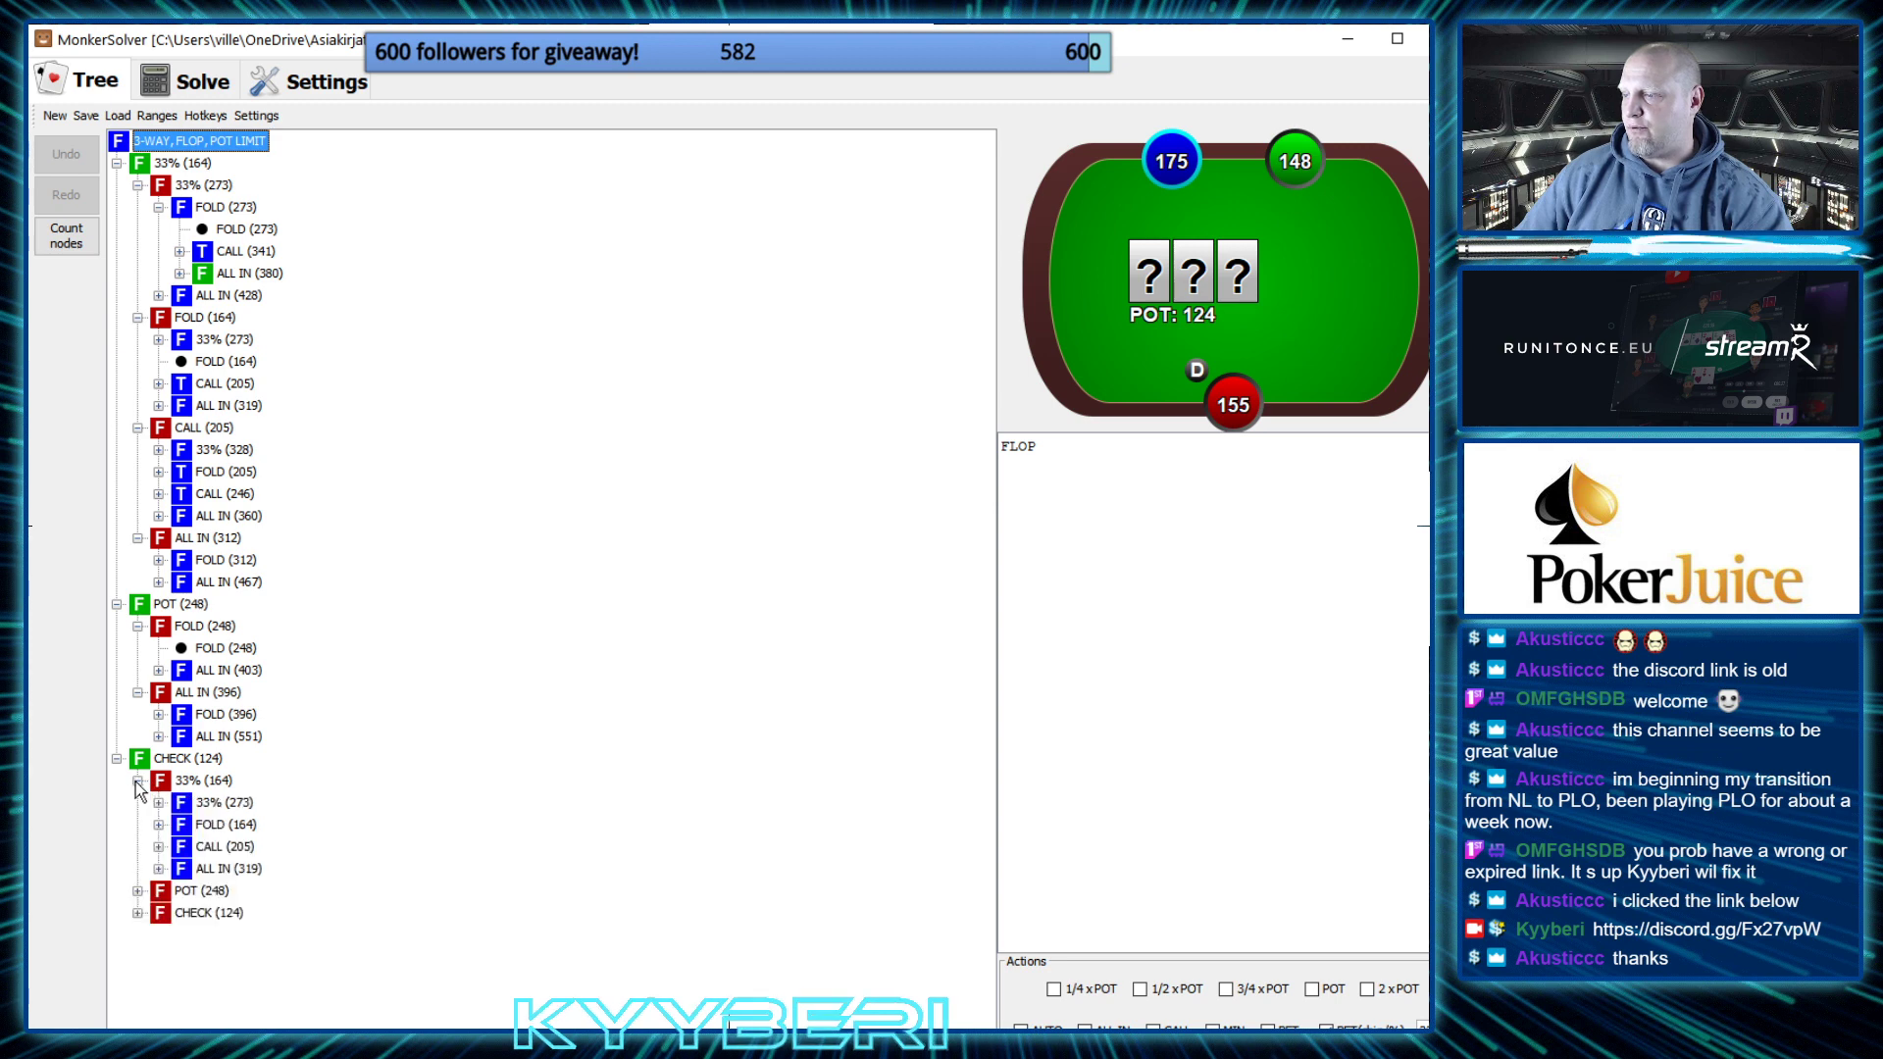
click(137, 890)
click(138, 956)
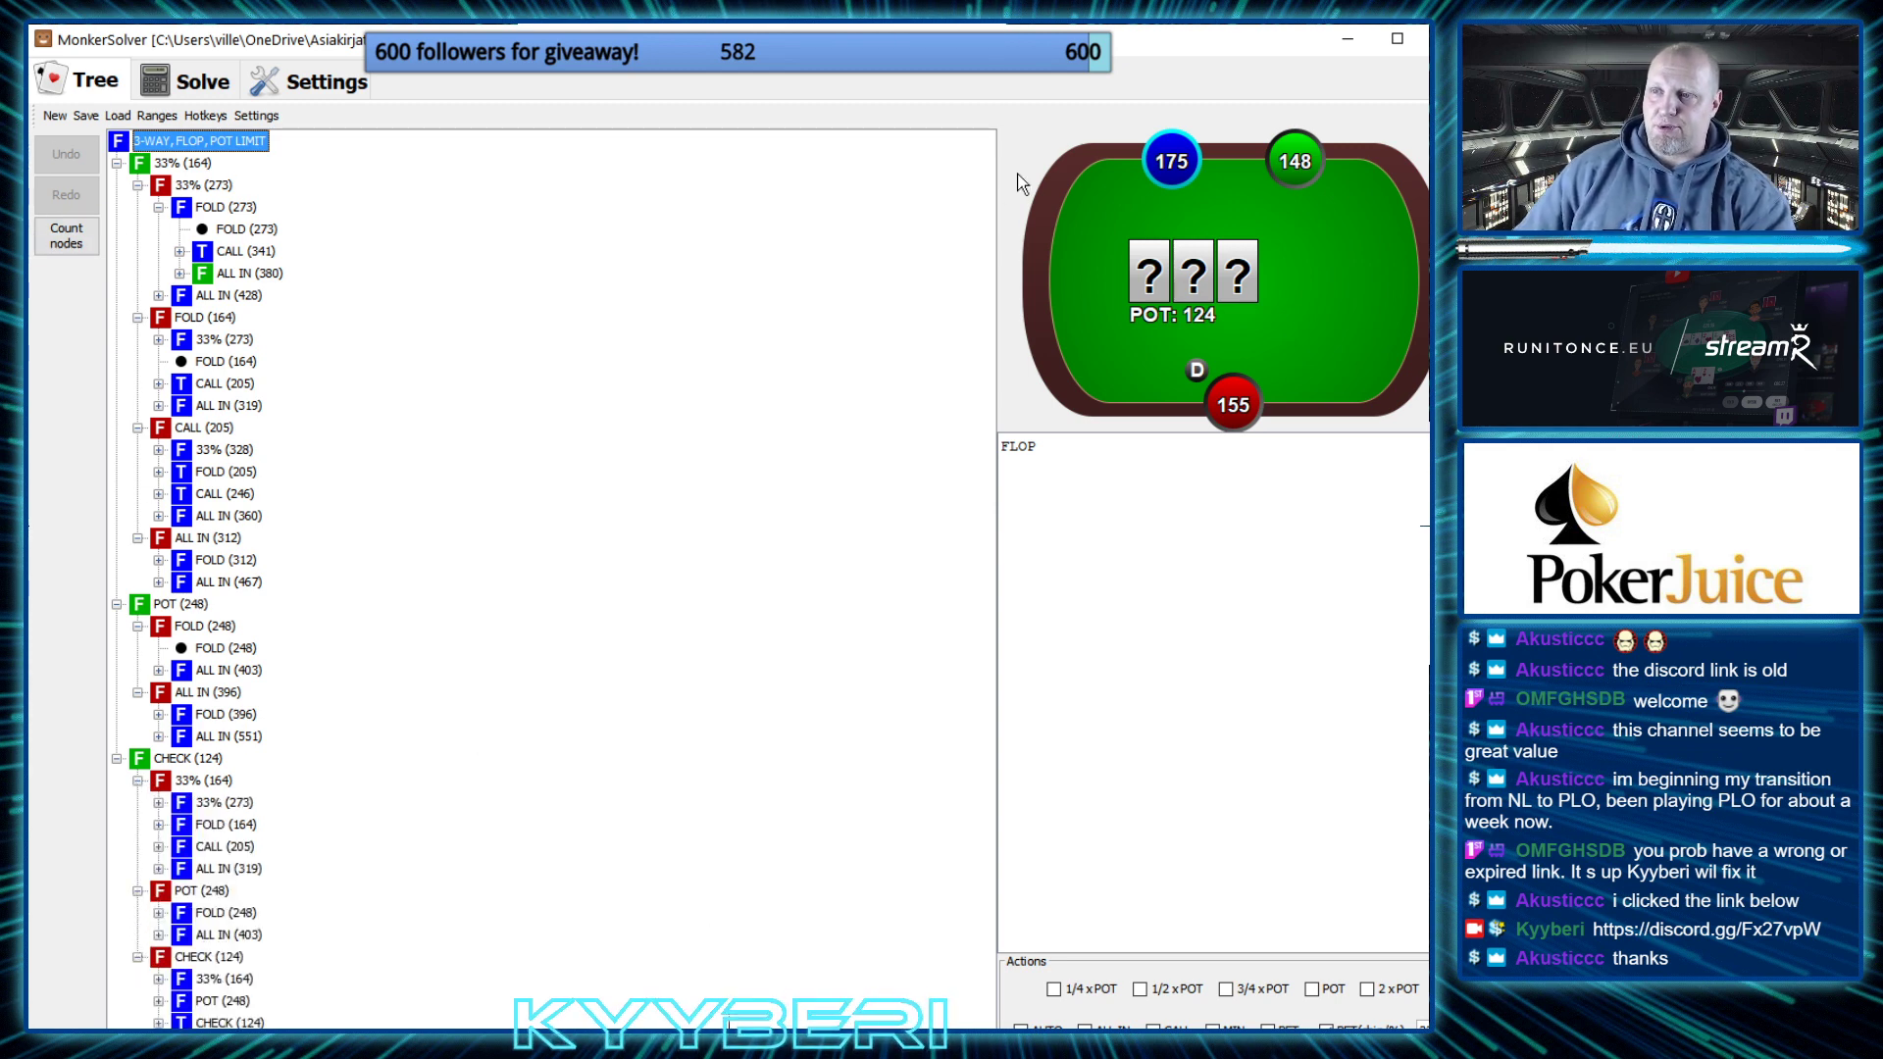
Return to PokerJuice and make the 15.50 call the button's active reply
click(1350, 41)
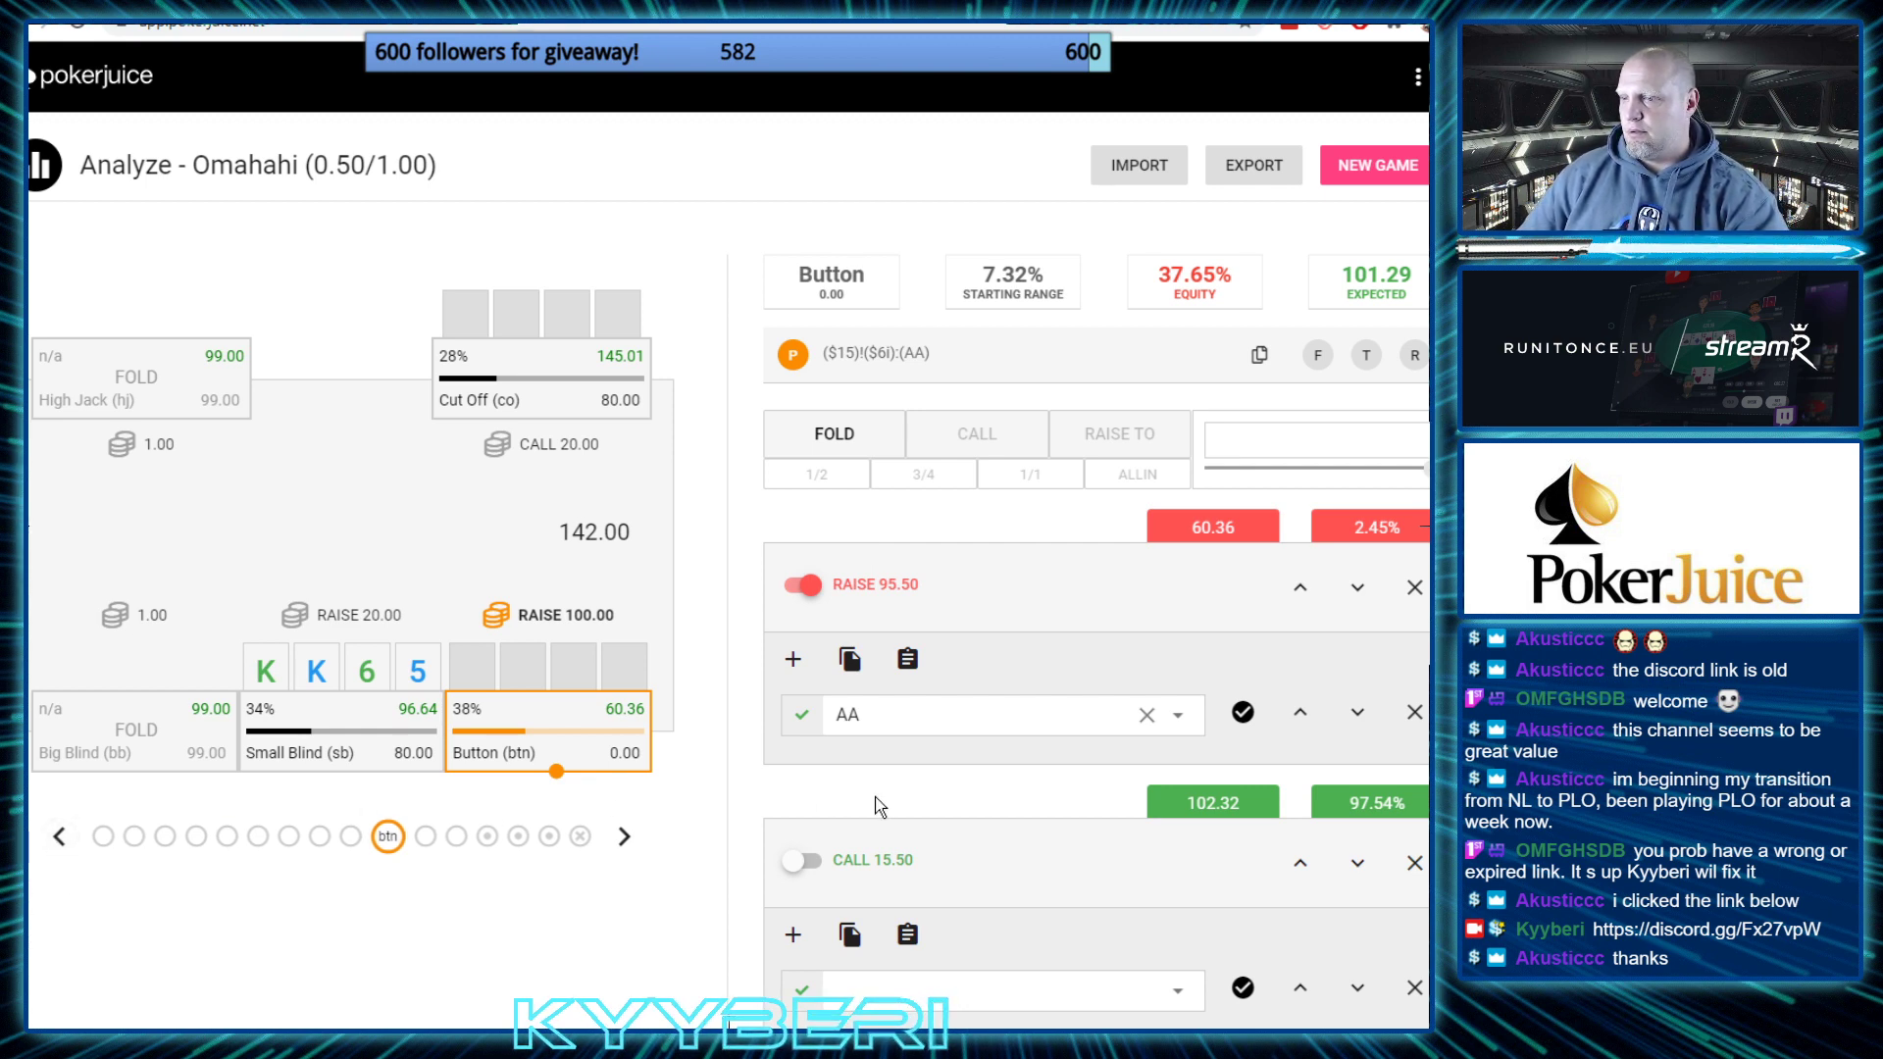
click(797, 860)
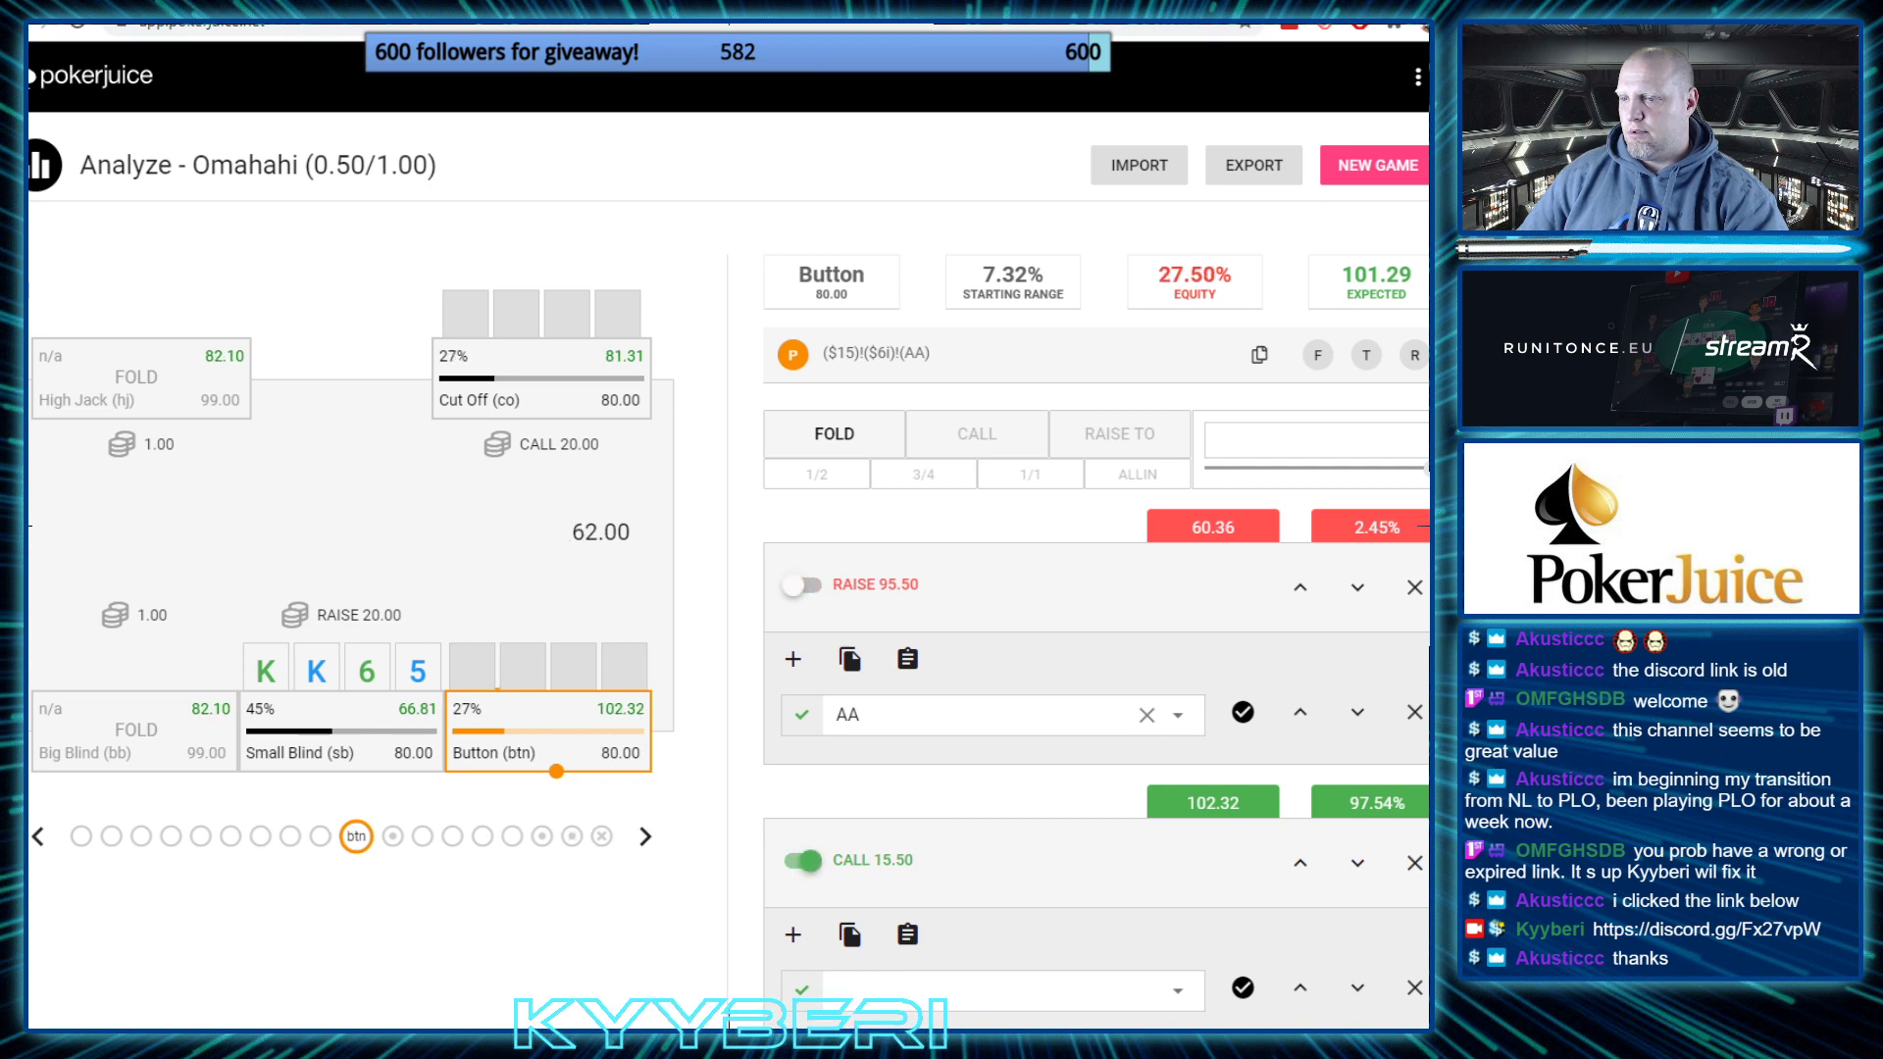
Advance the hand past the flop and switch the Small Blind's flop action from bet to check
click(647, 838)
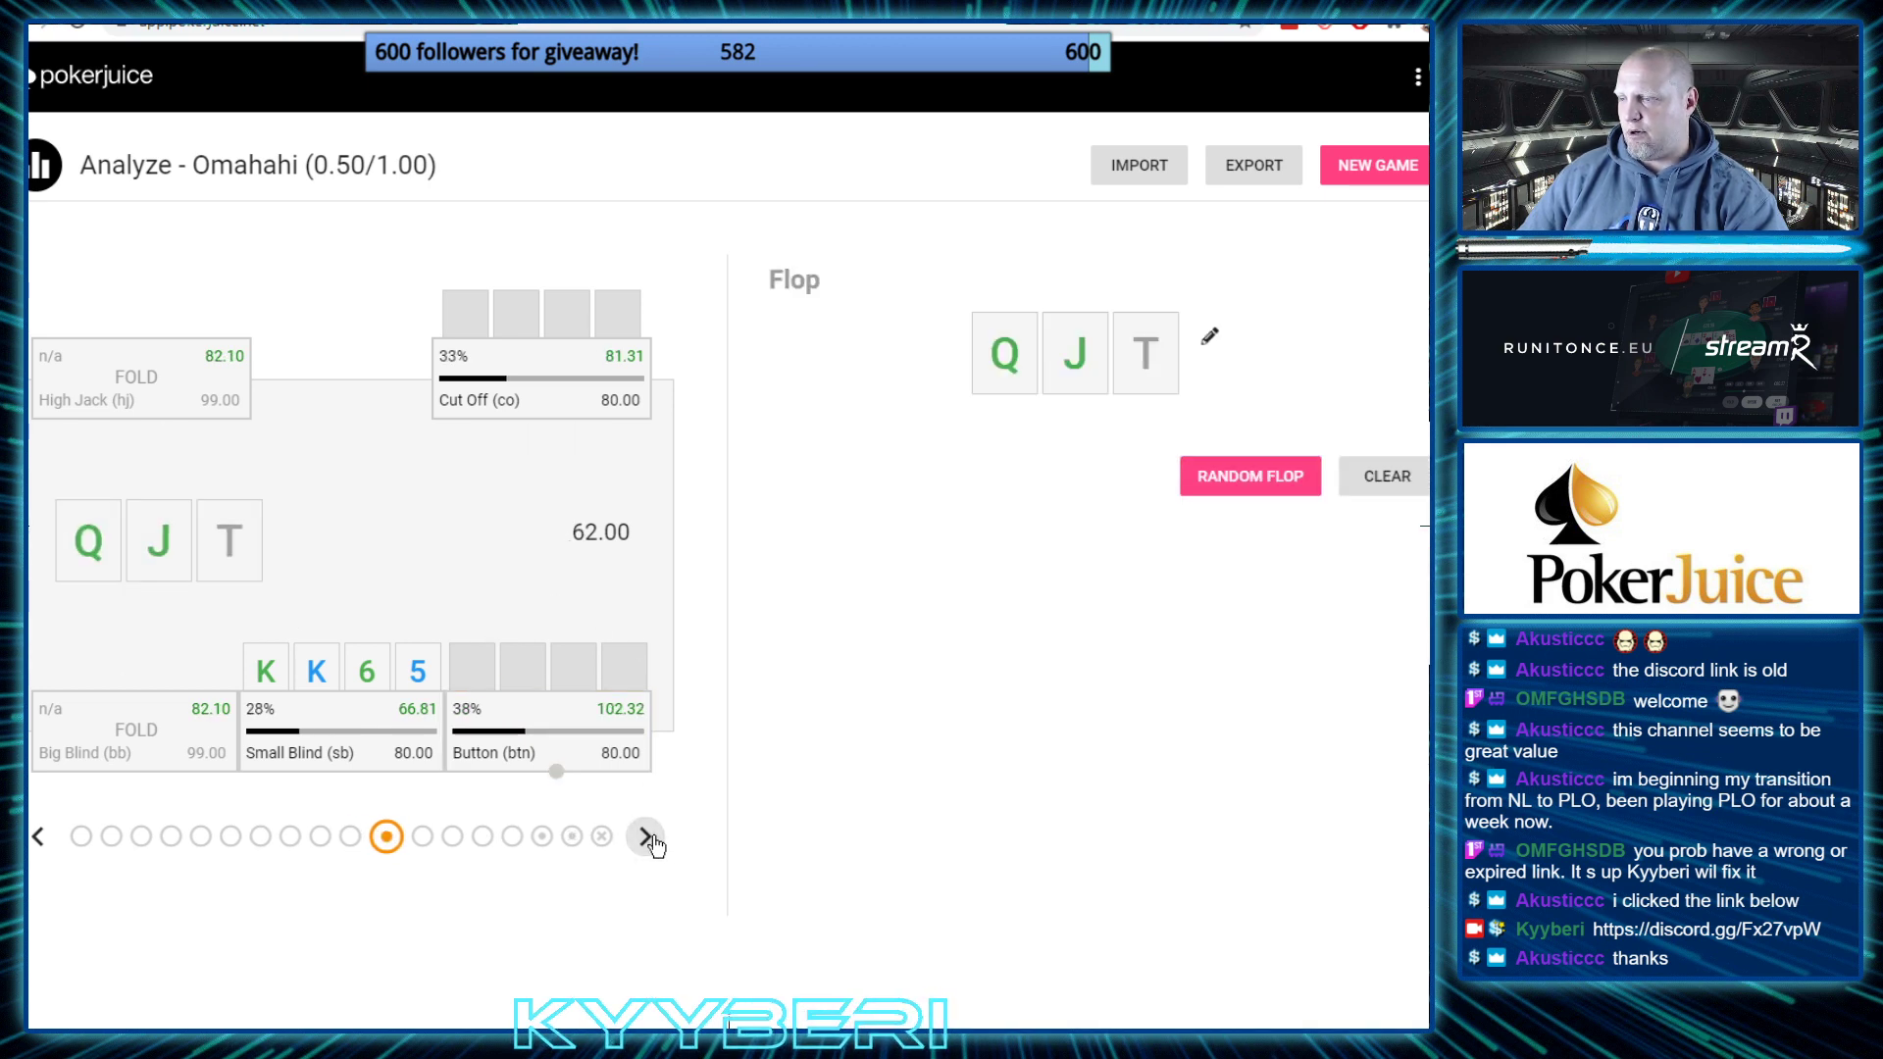
click(648, 839)
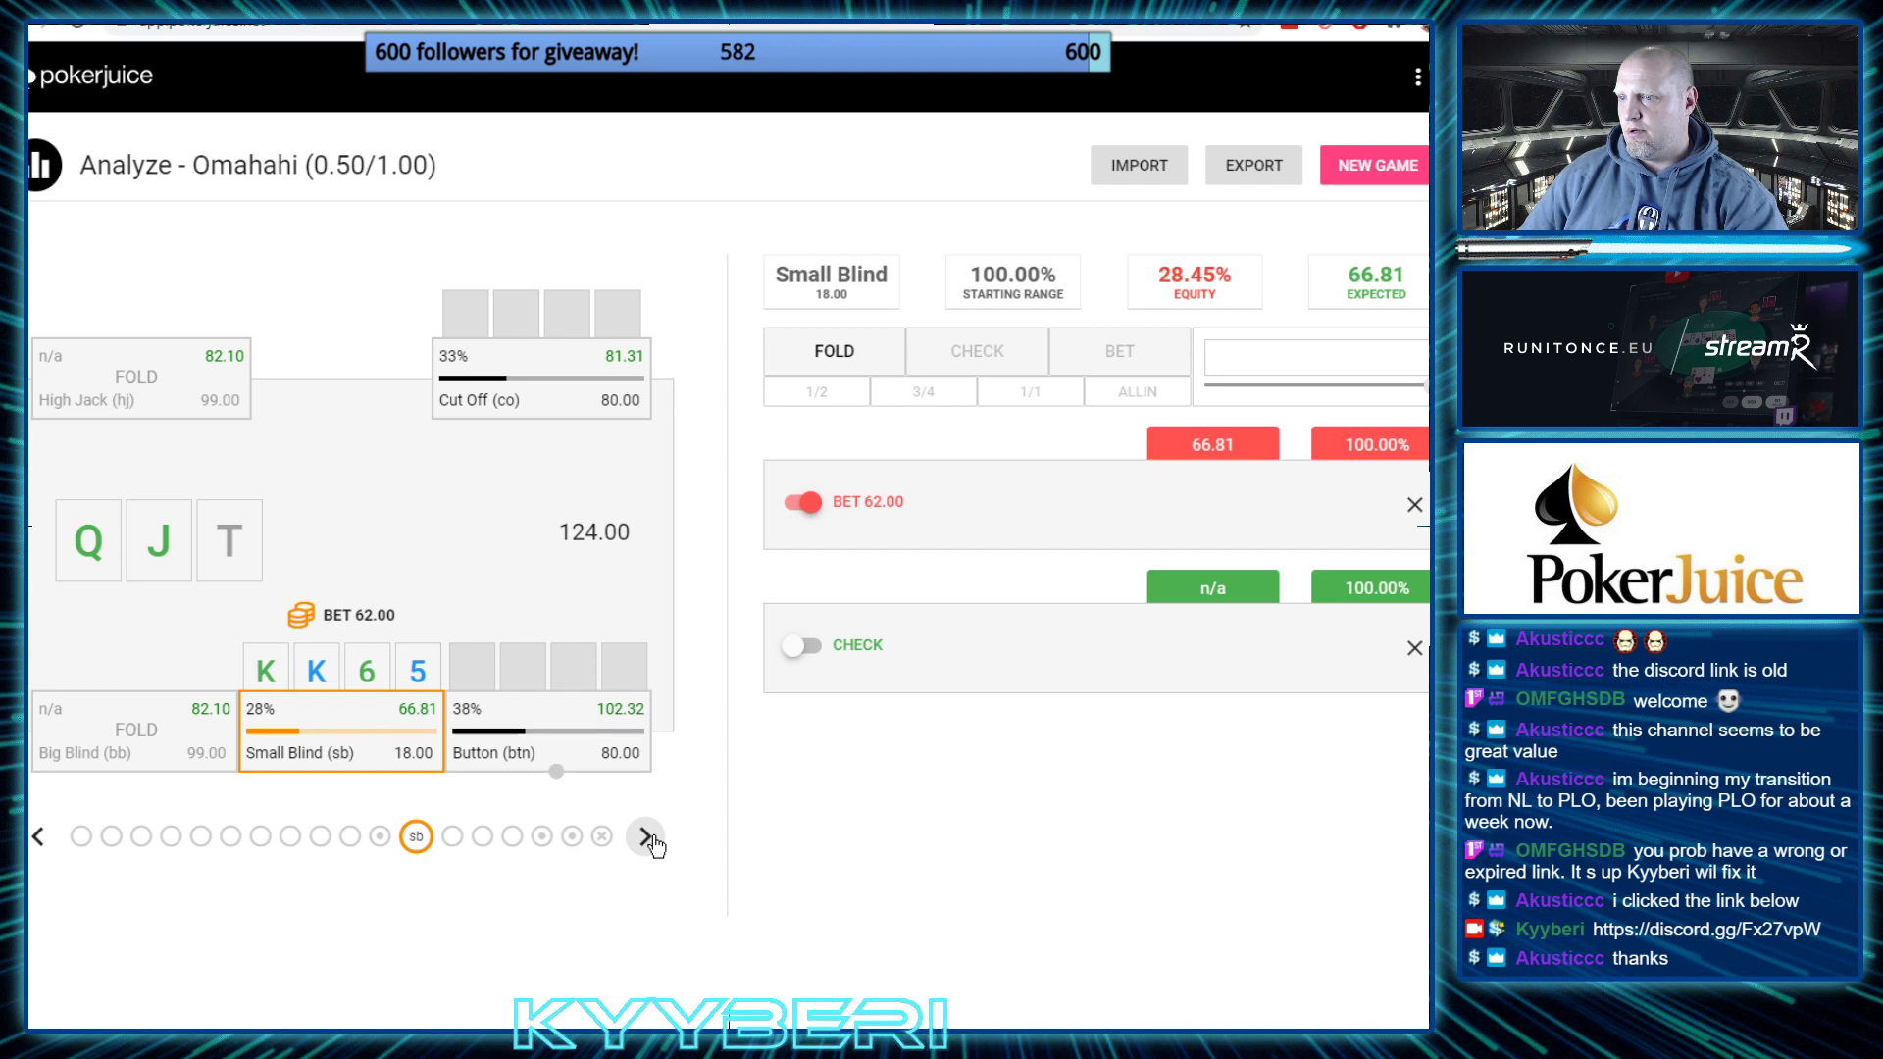
click(808, 647)
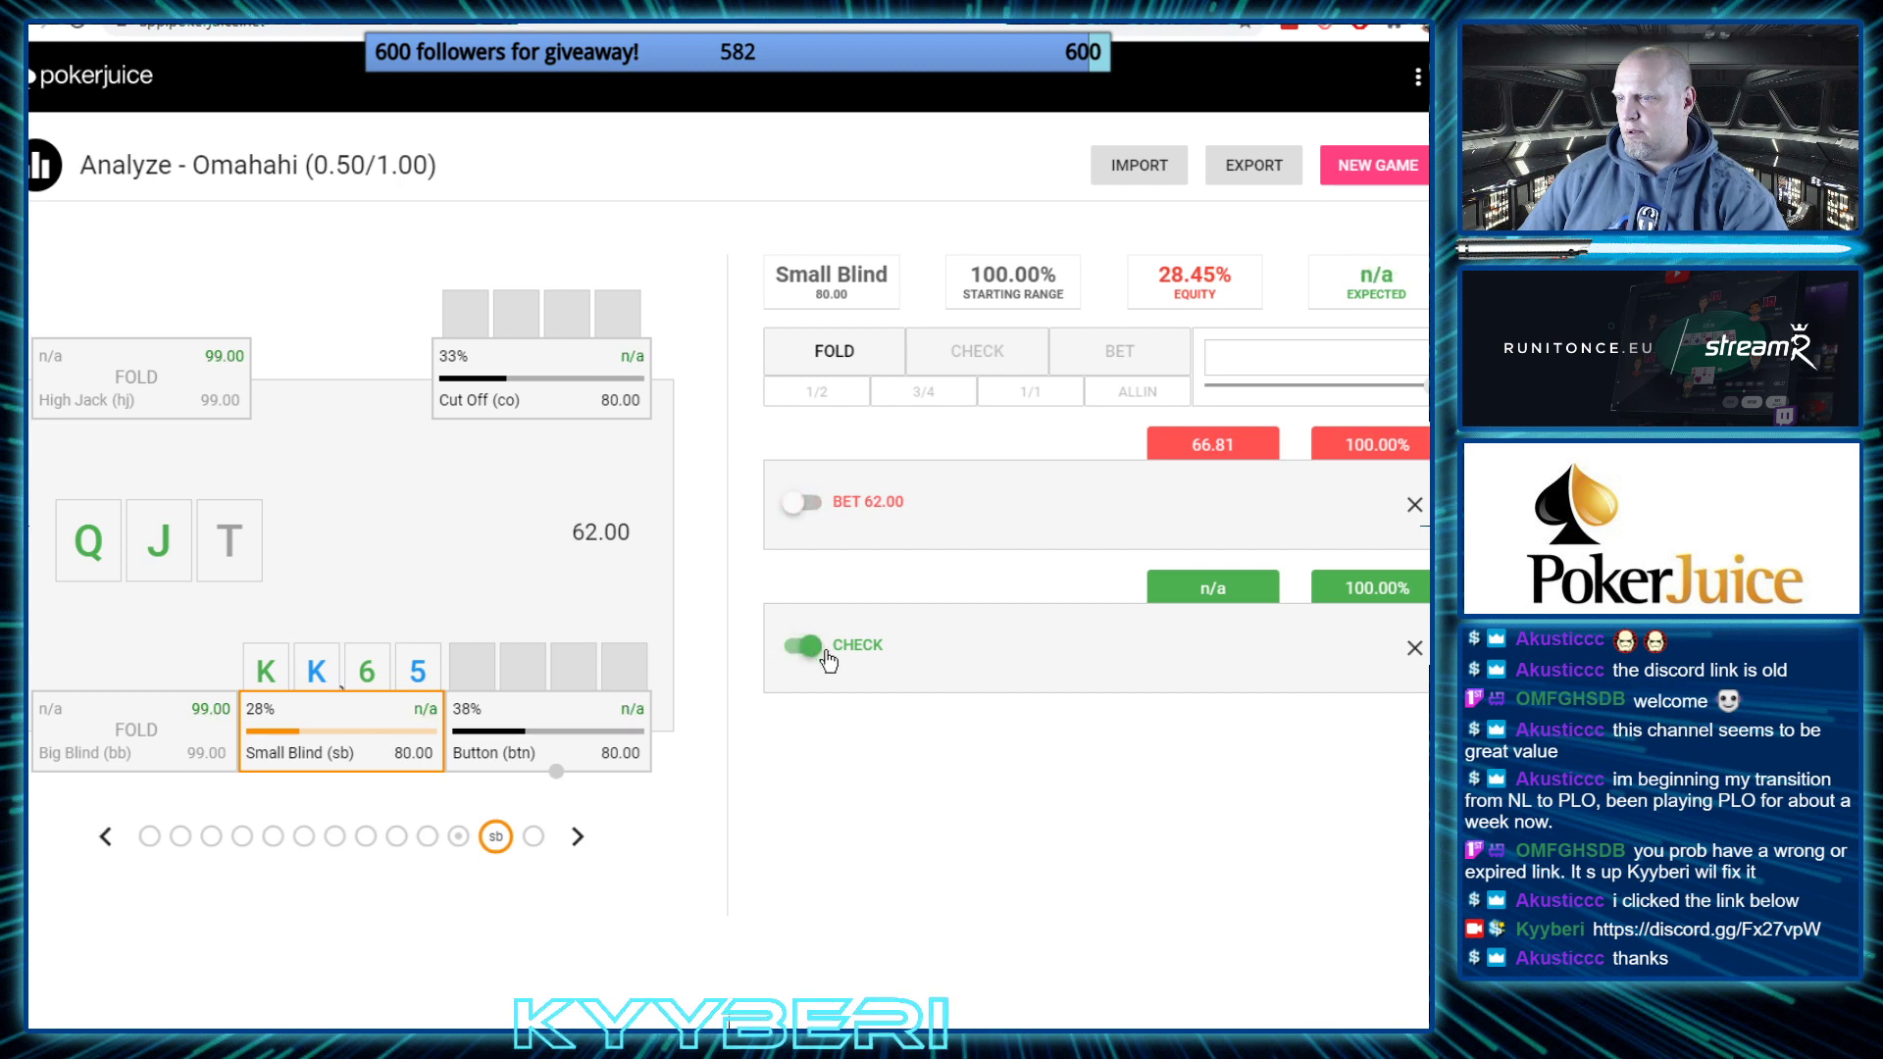
Give the Cut Off an 80.00 bet and a check option on the flop, keeping the bet as the active action
click(579, 836)
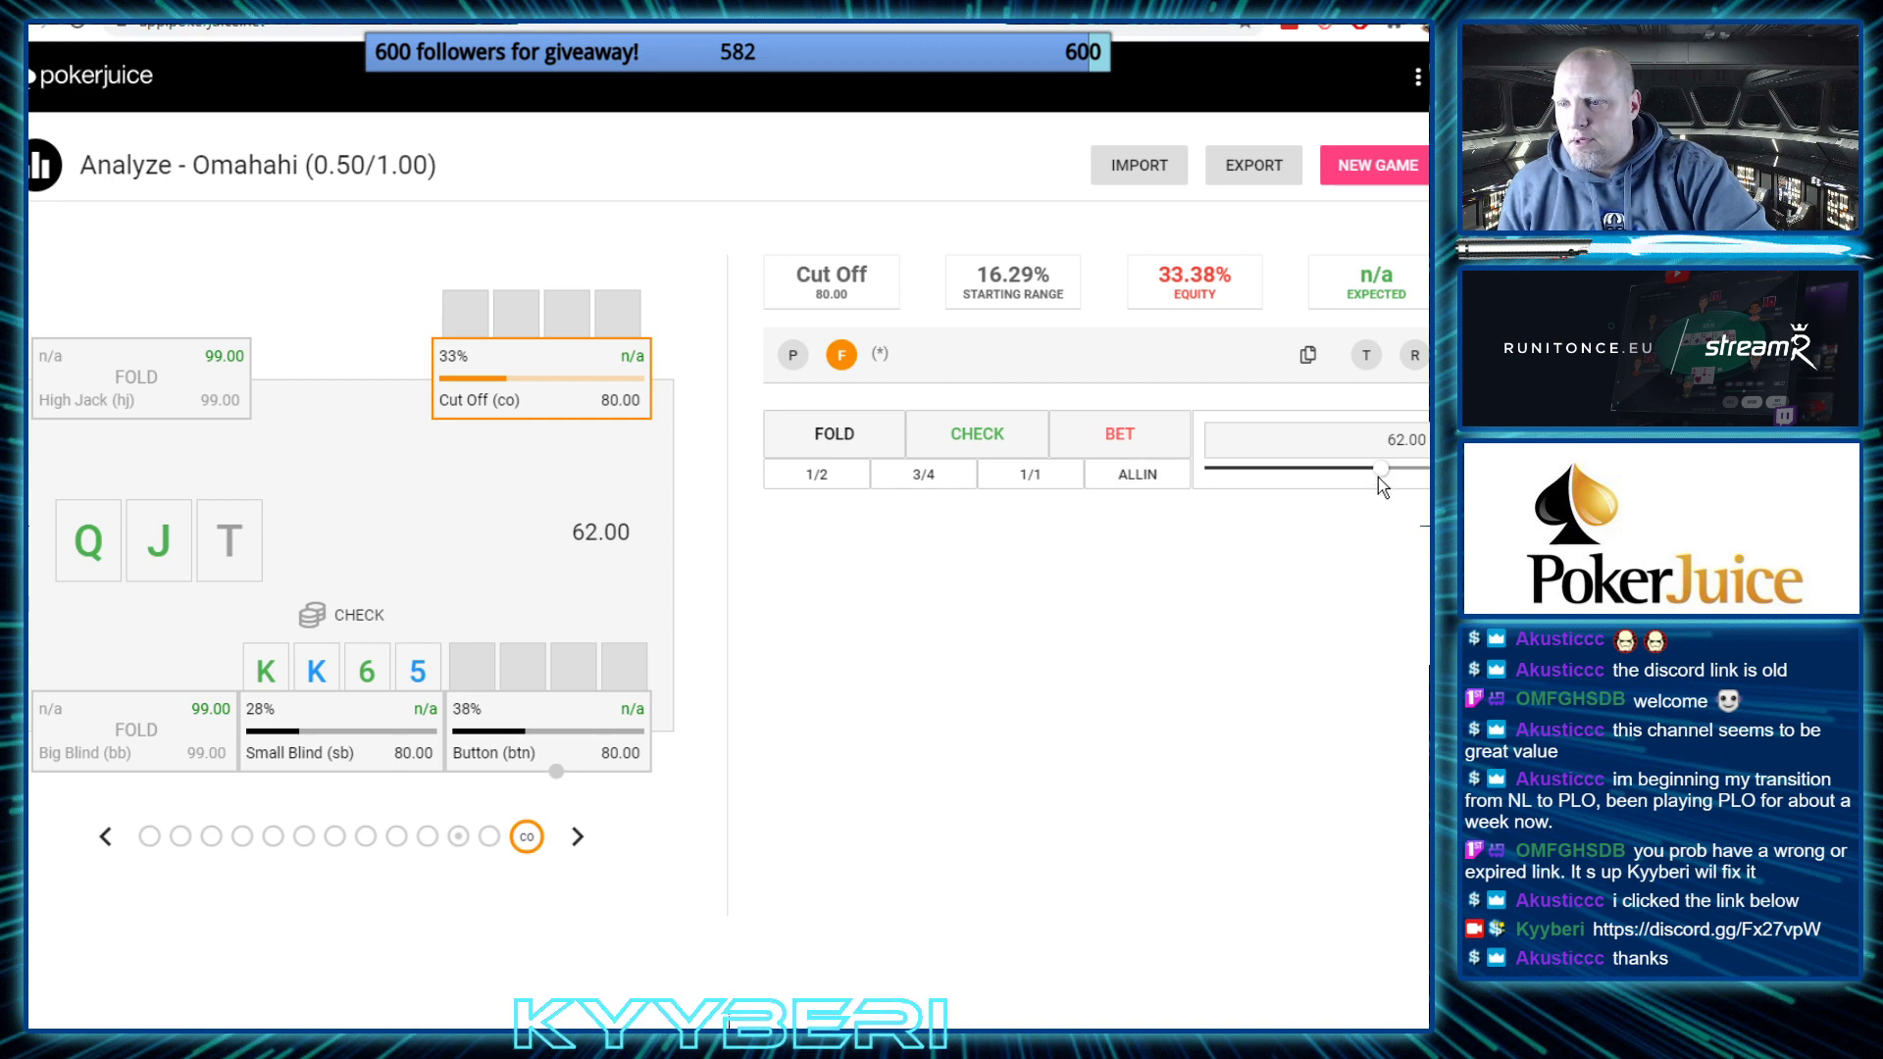
drag(1382, 469, 1428, 470)
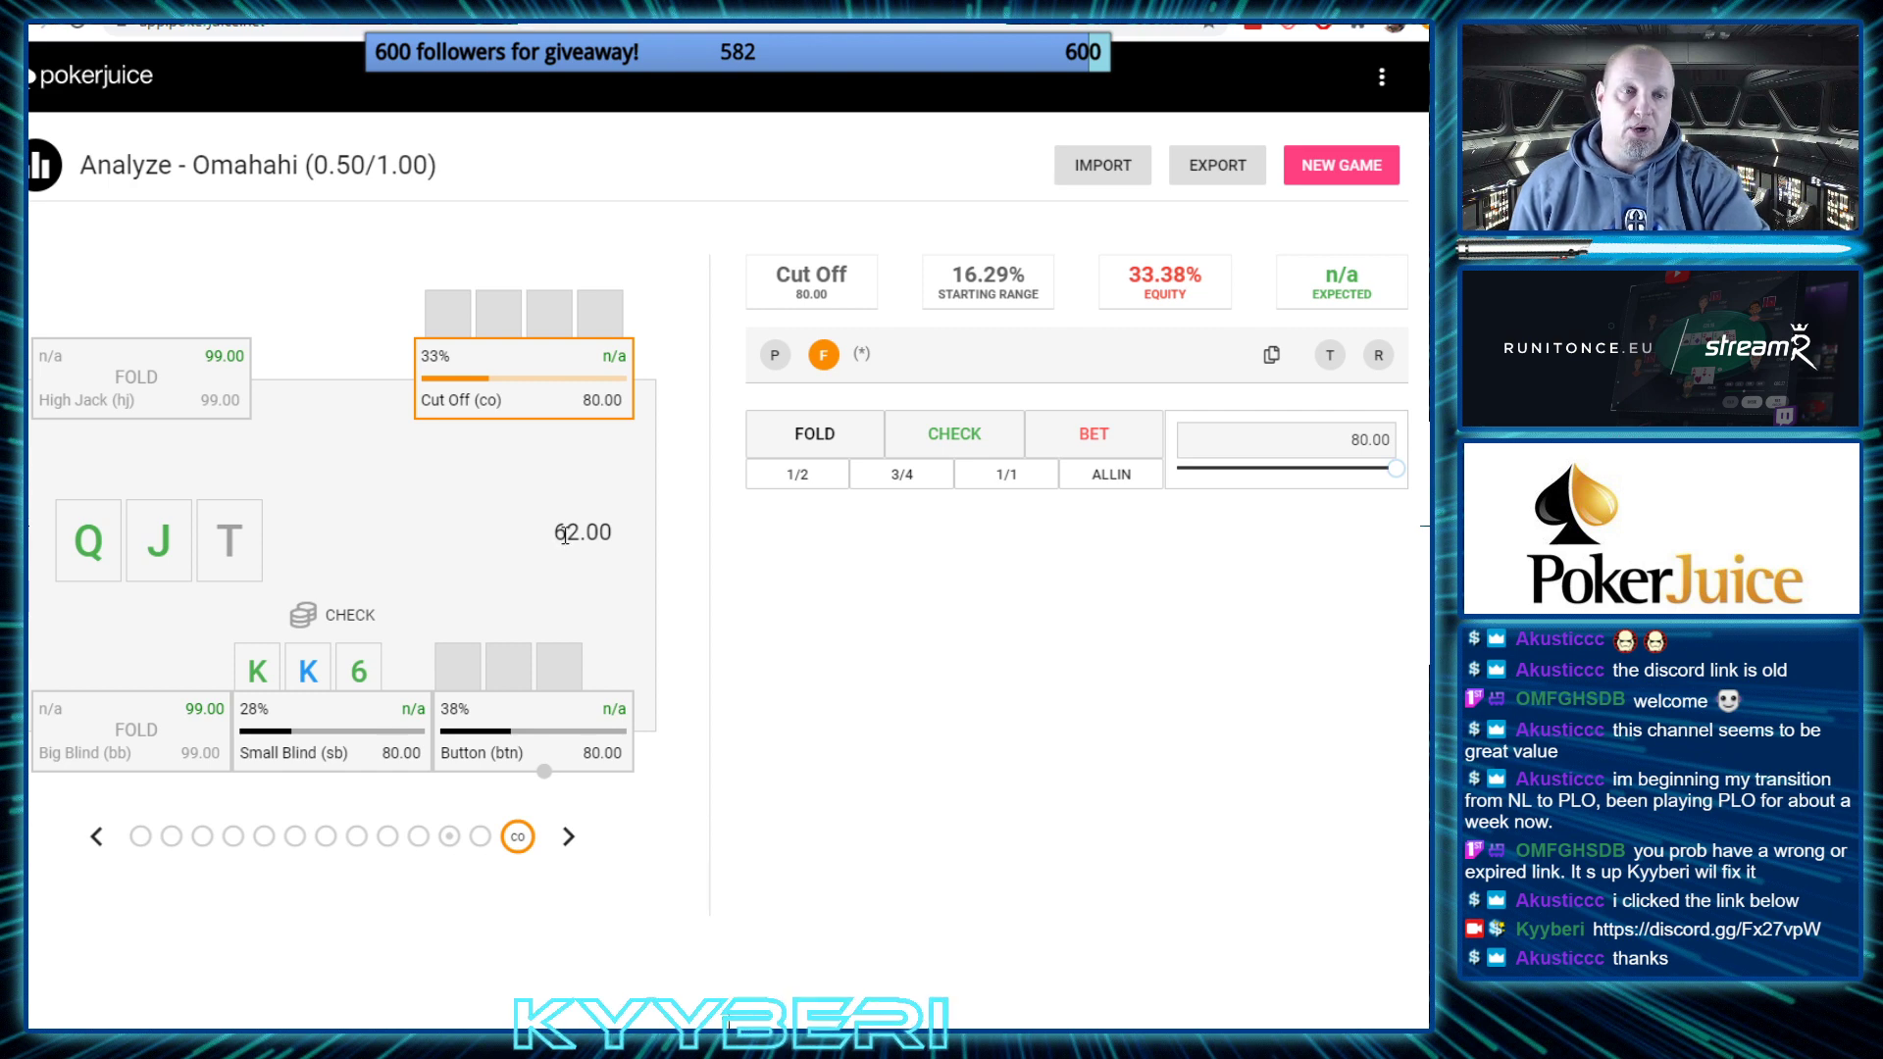
mouse_move(565, 535)
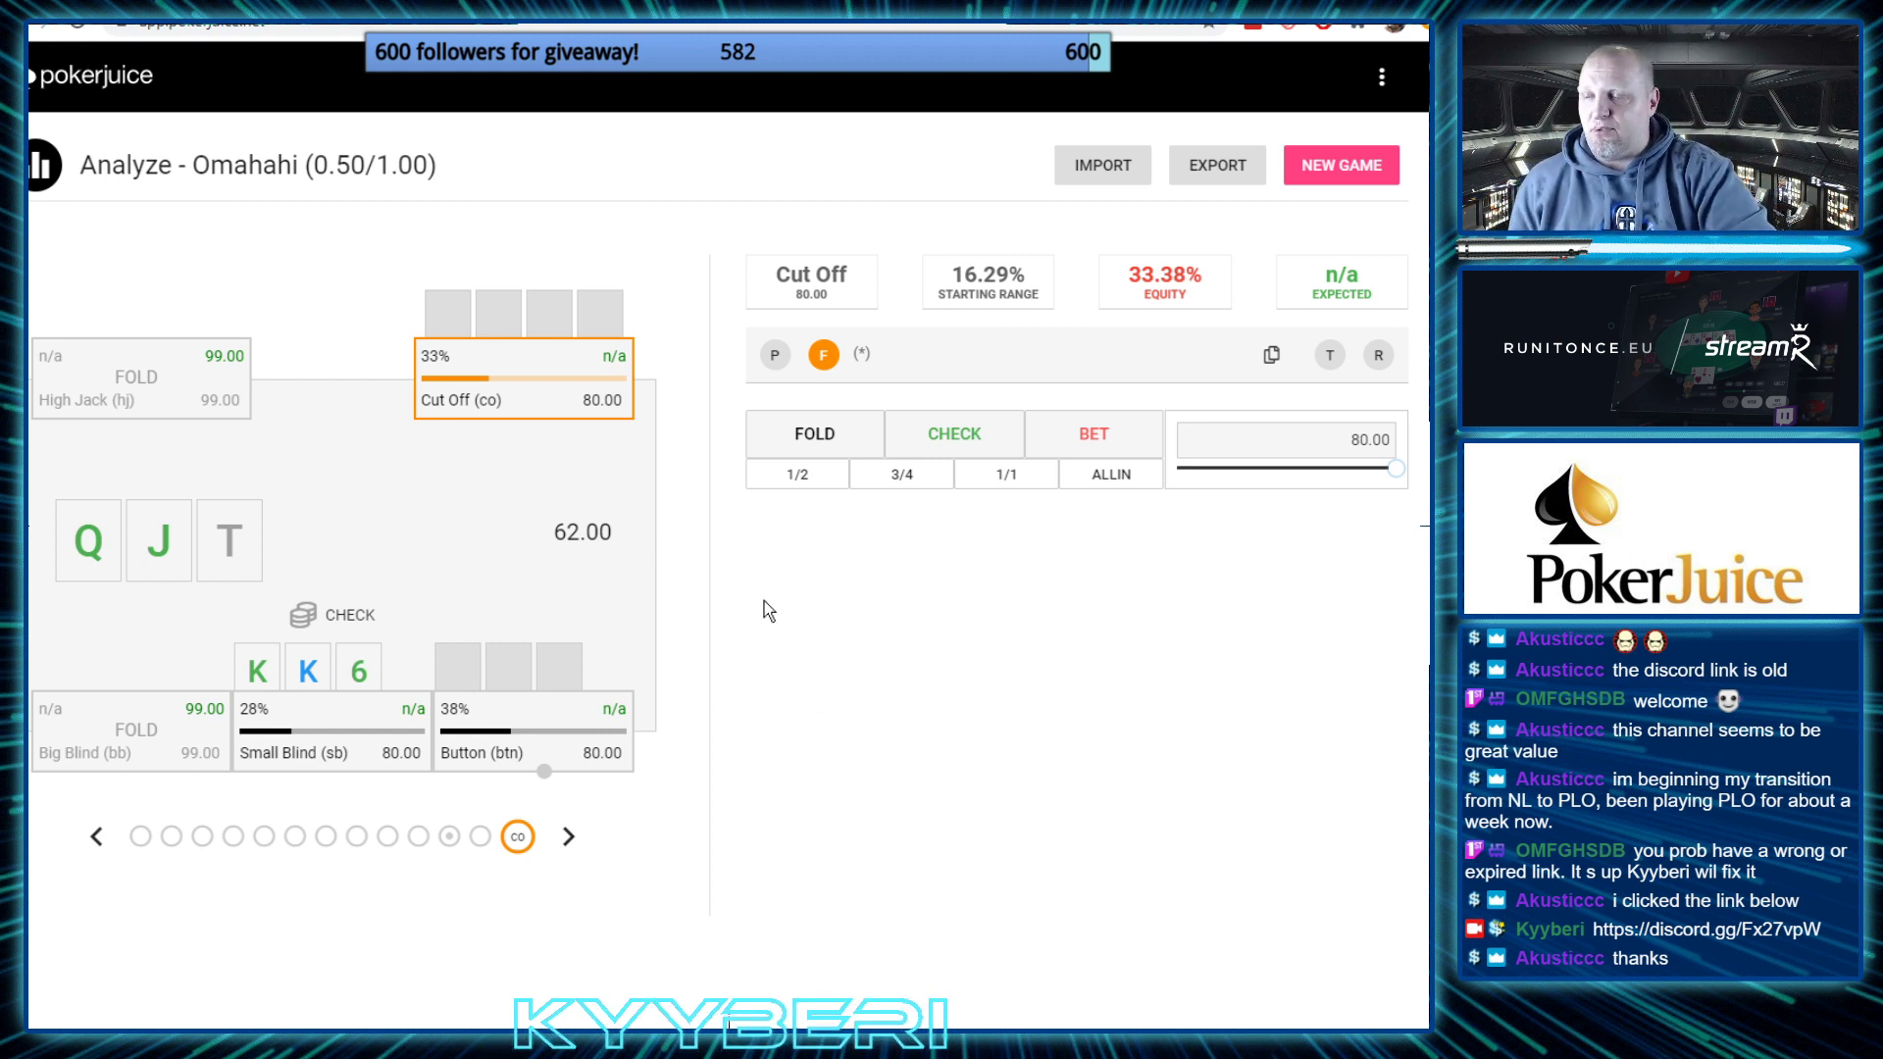
click(1093, 433)
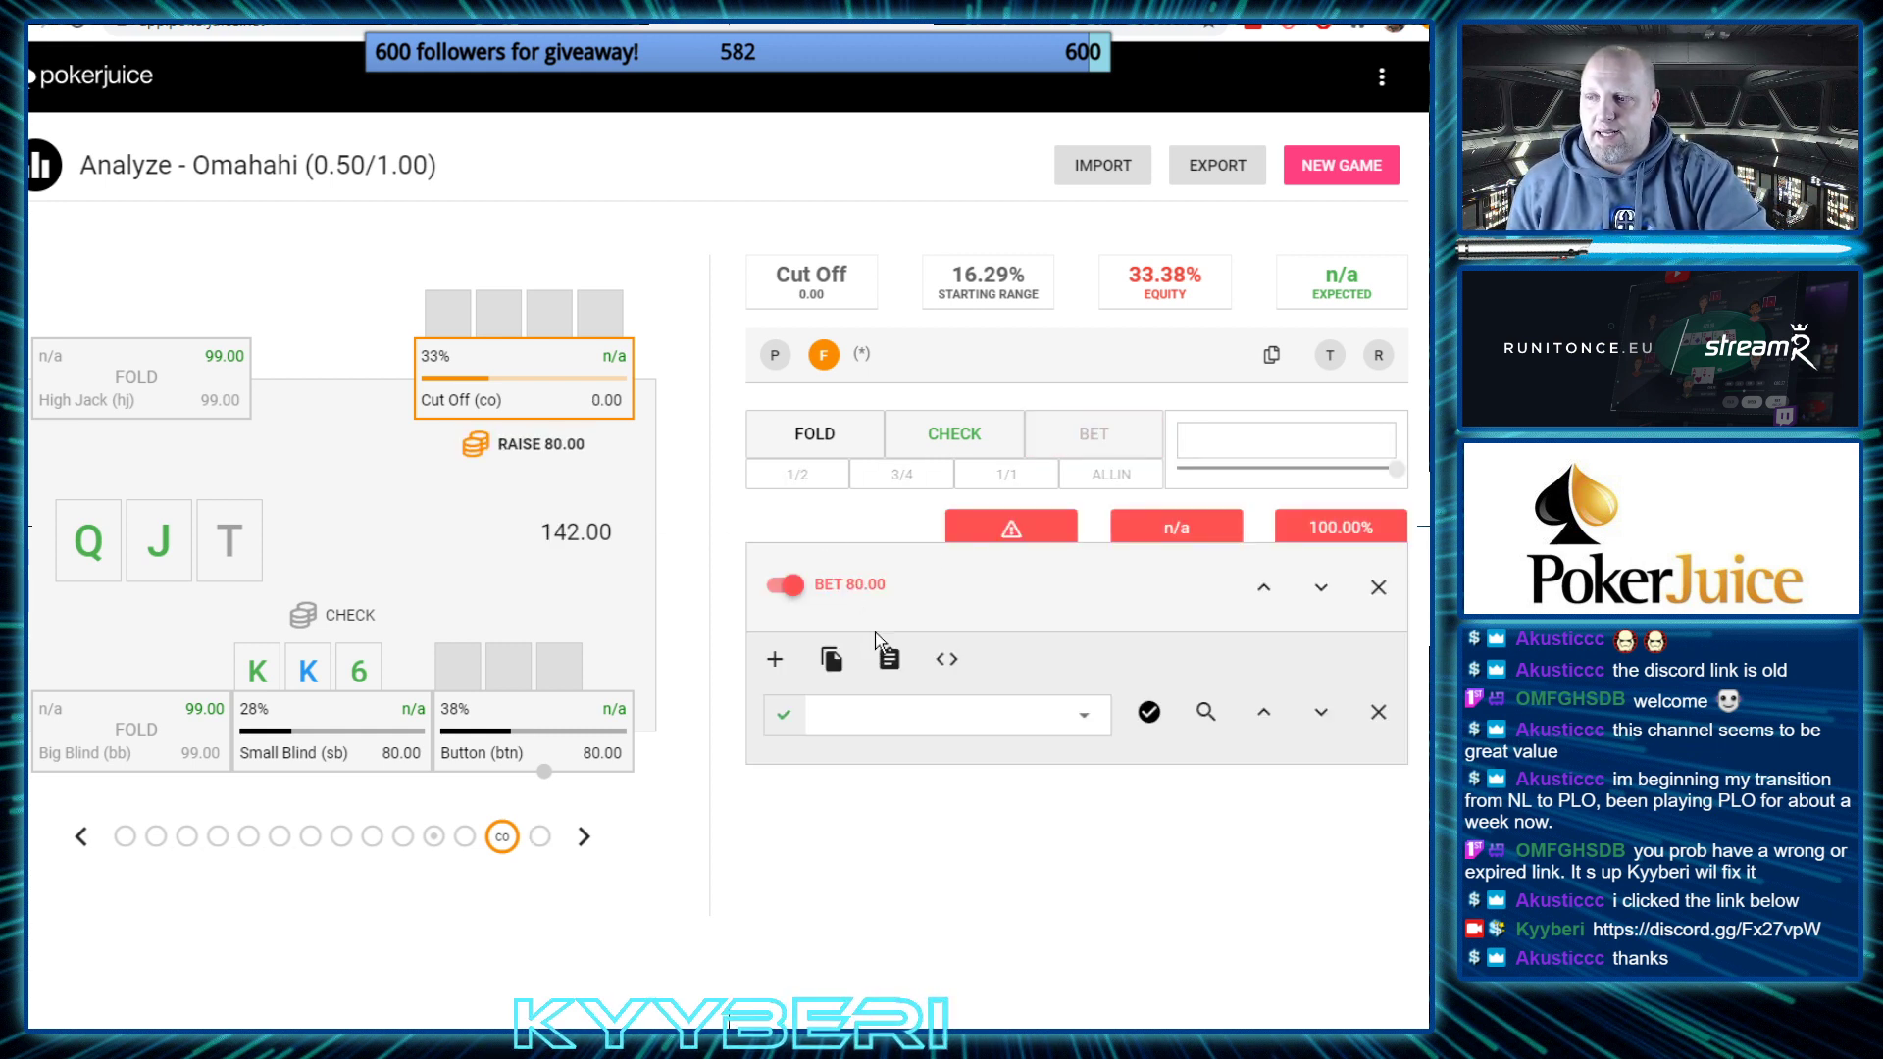
click(953, 437)
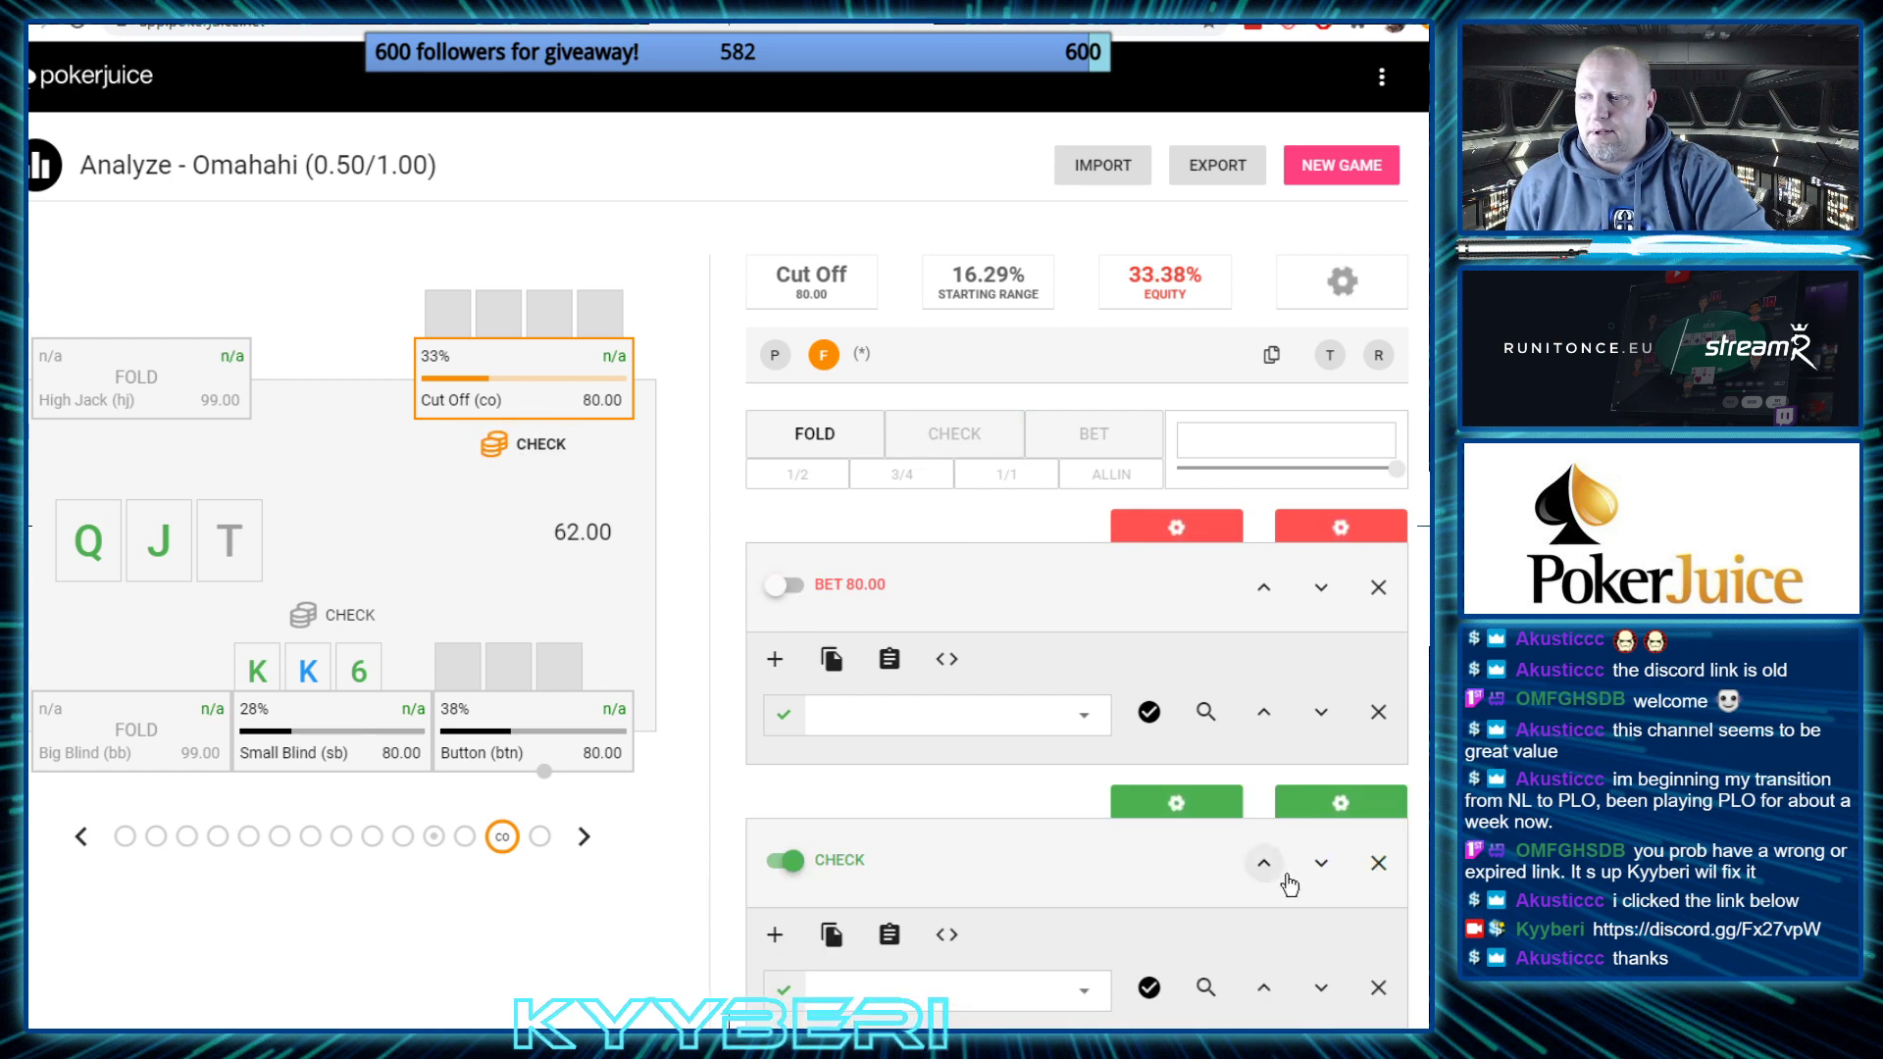
click(785, 585)
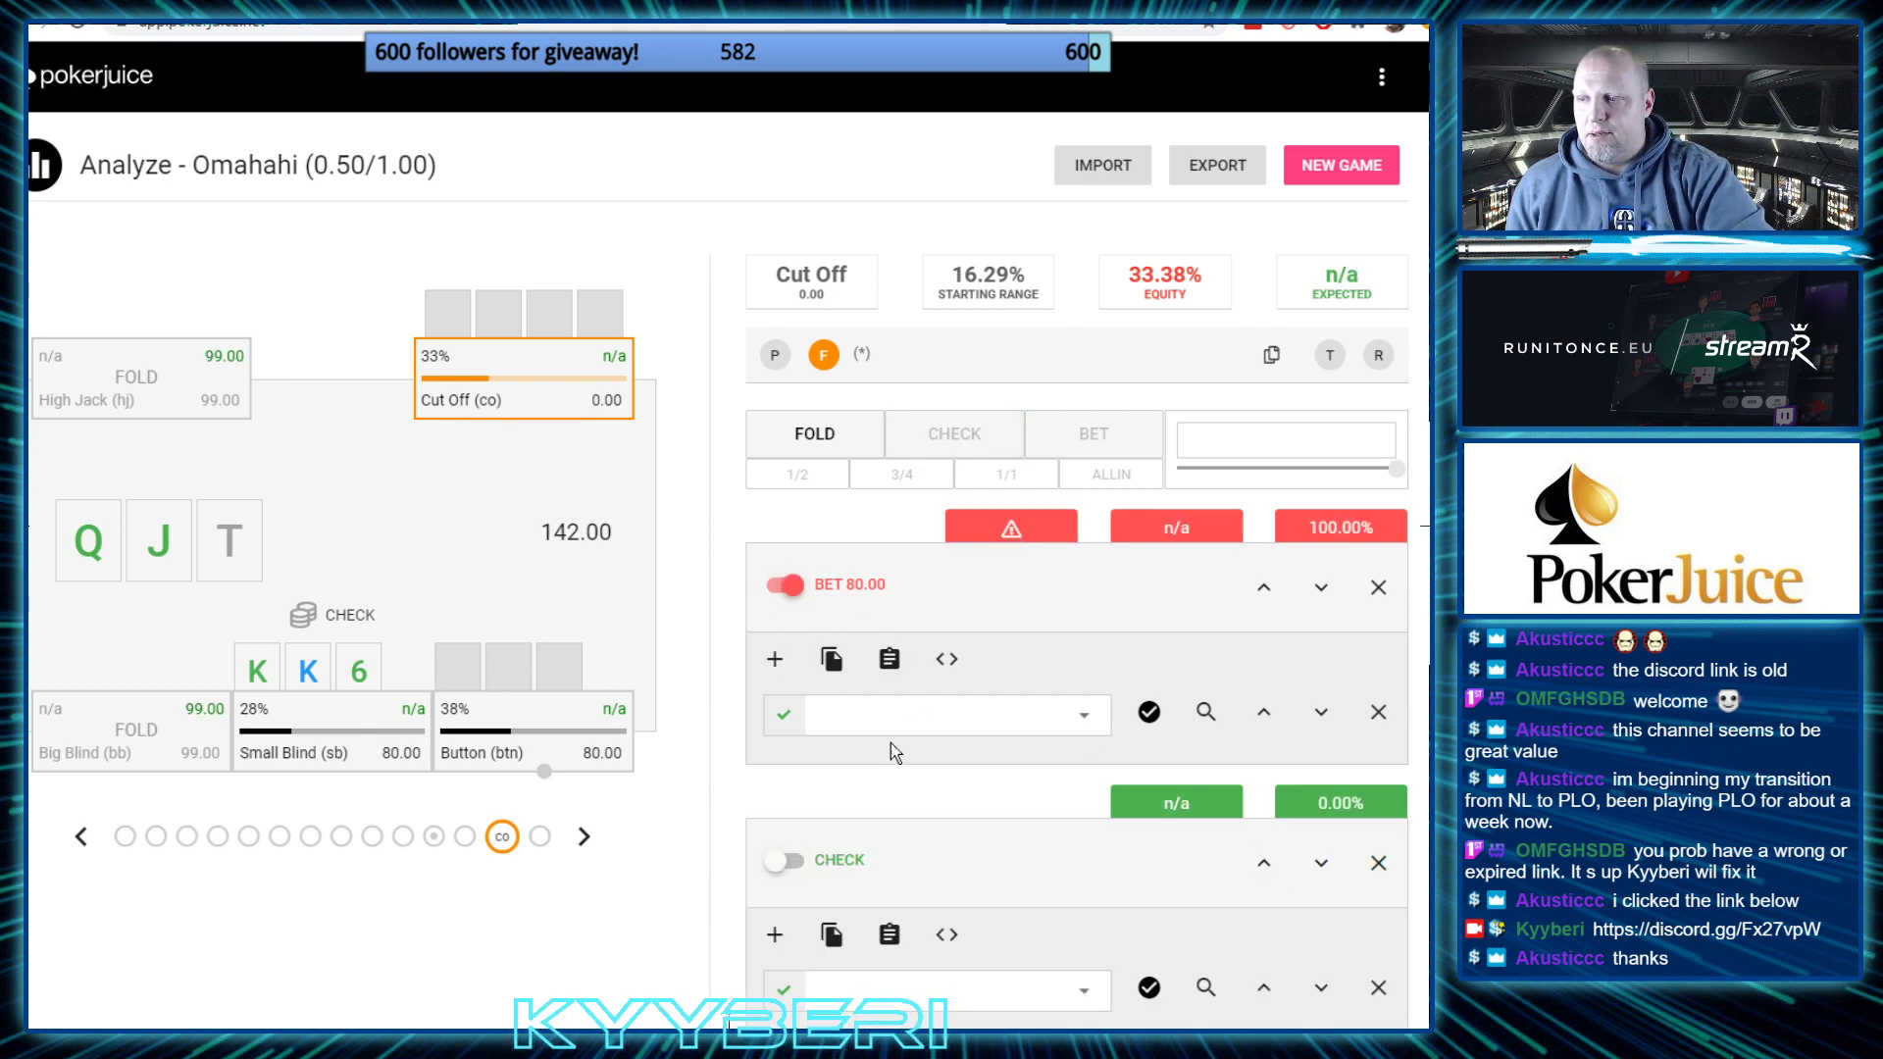
Set the hand range of the Cut Off's 80.00 flop bet to Two Pair +
click(839, 715)
scroll(967, 875, down, 10)
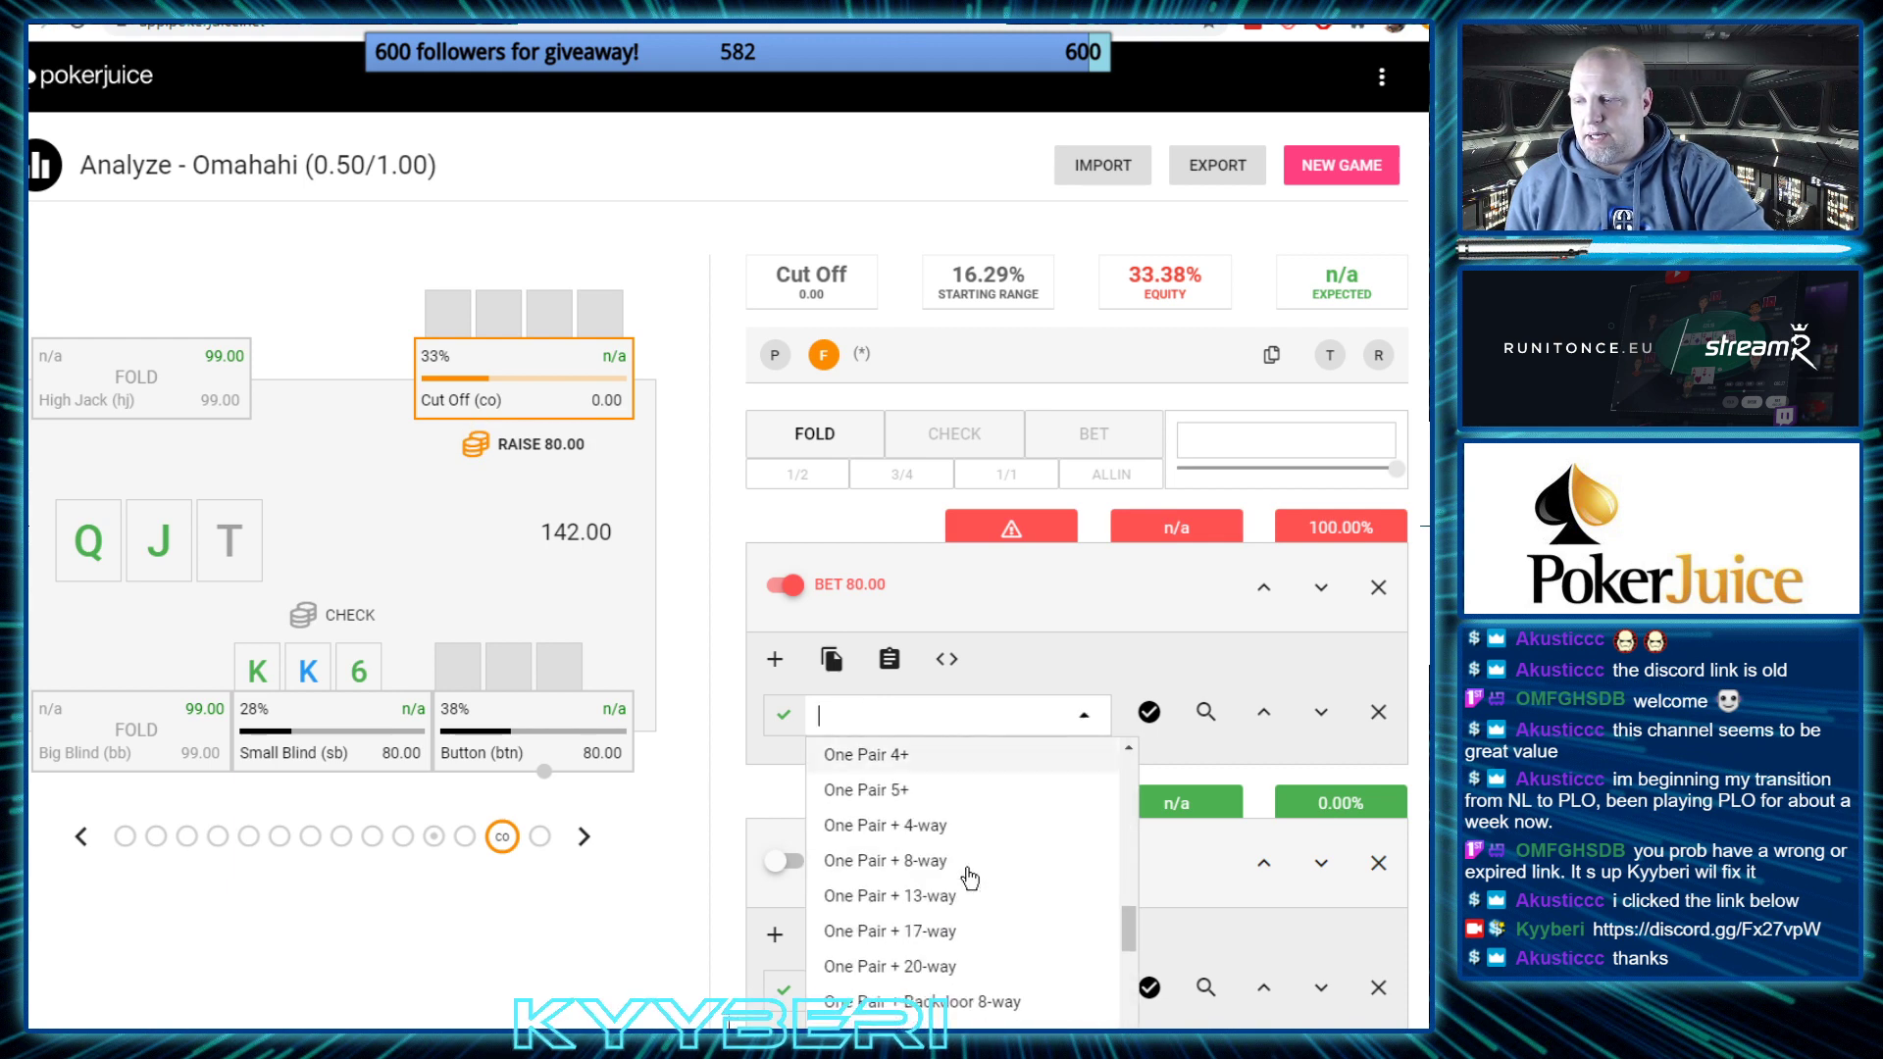
scroll(969, 878, down, 10)
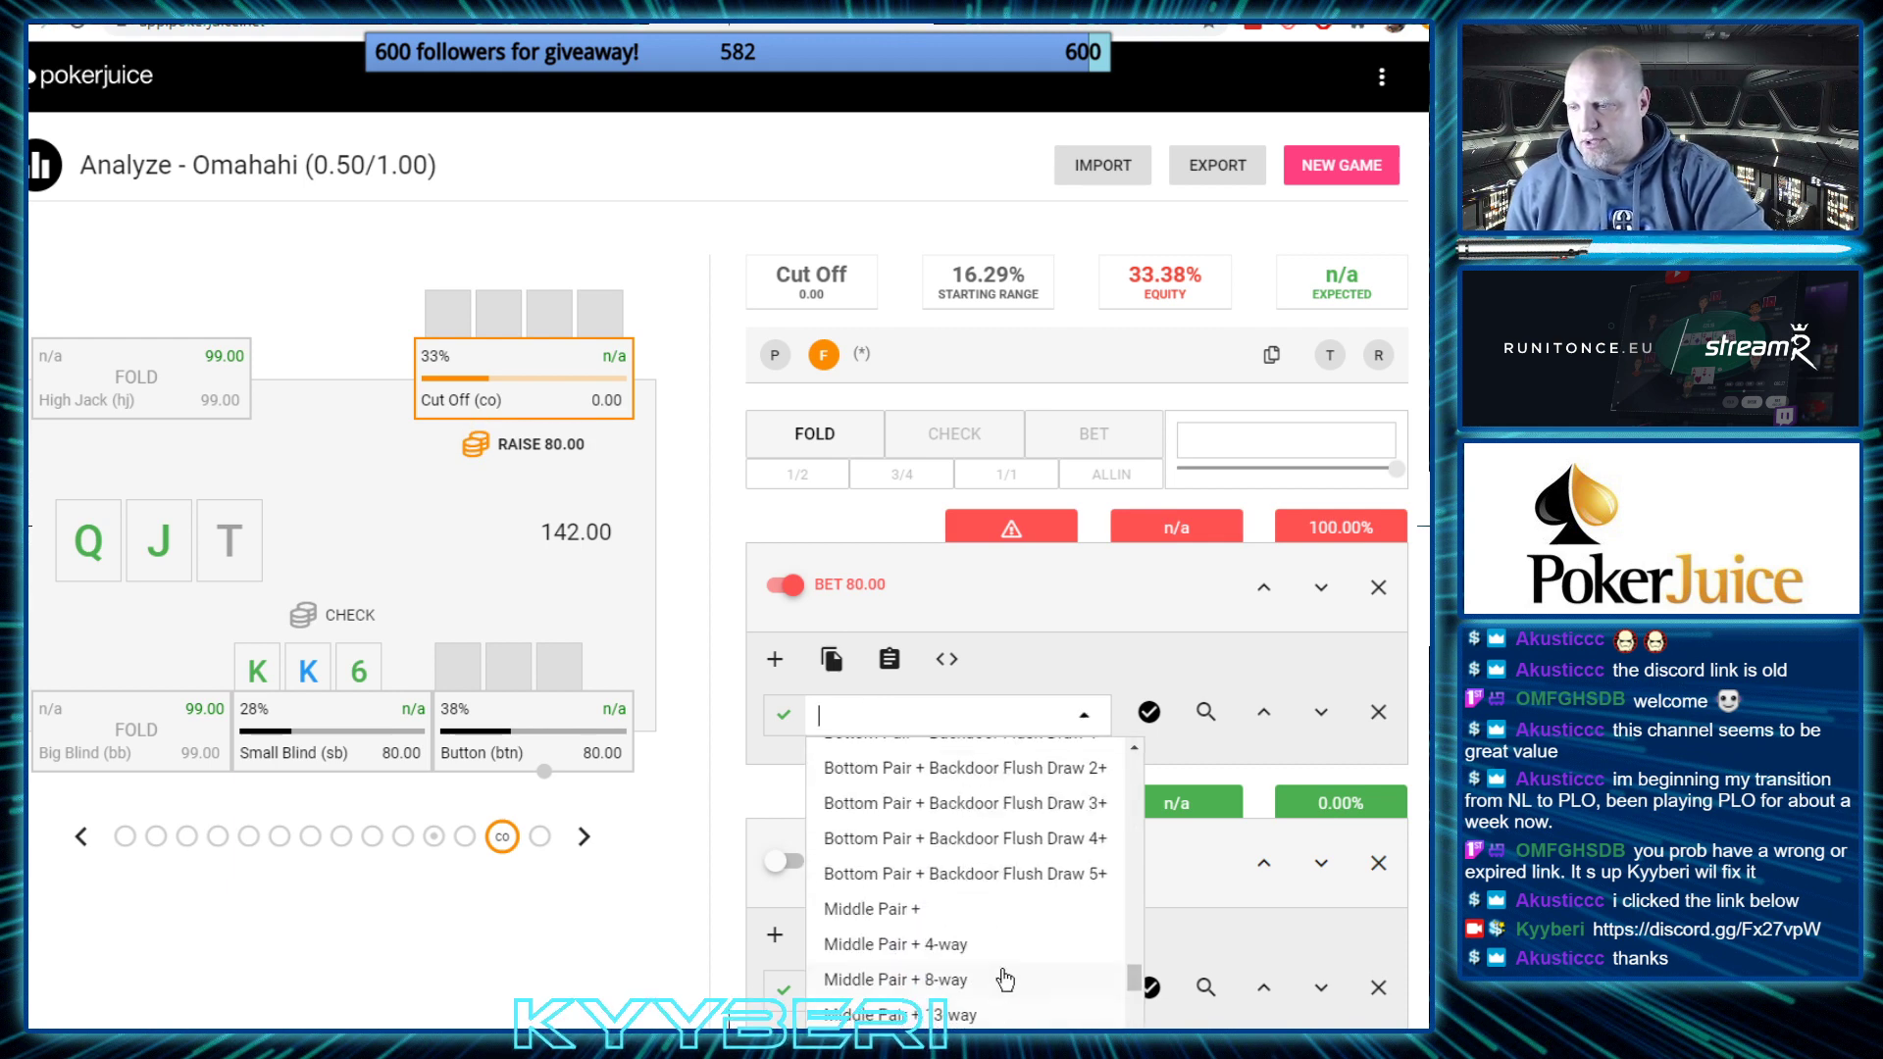
scroll(981, 971, down, 10)
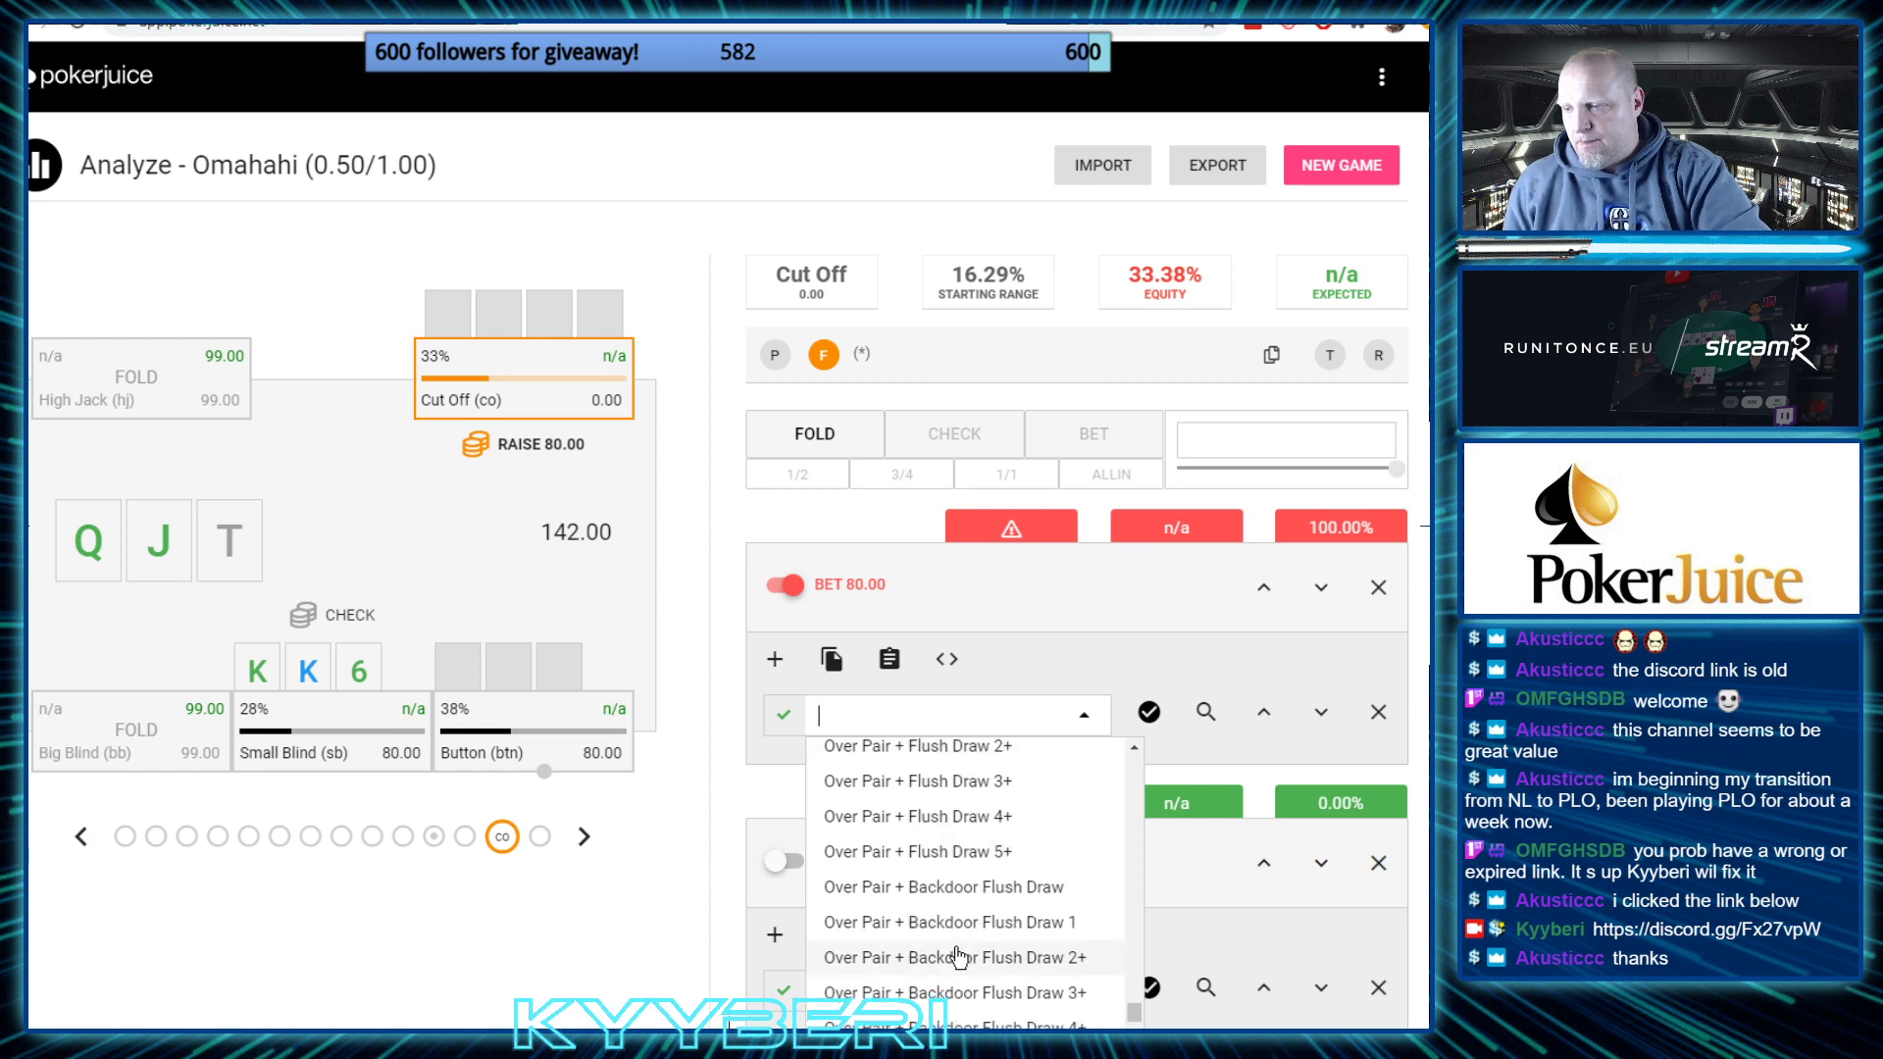
scroll(959, 958, down, 10)
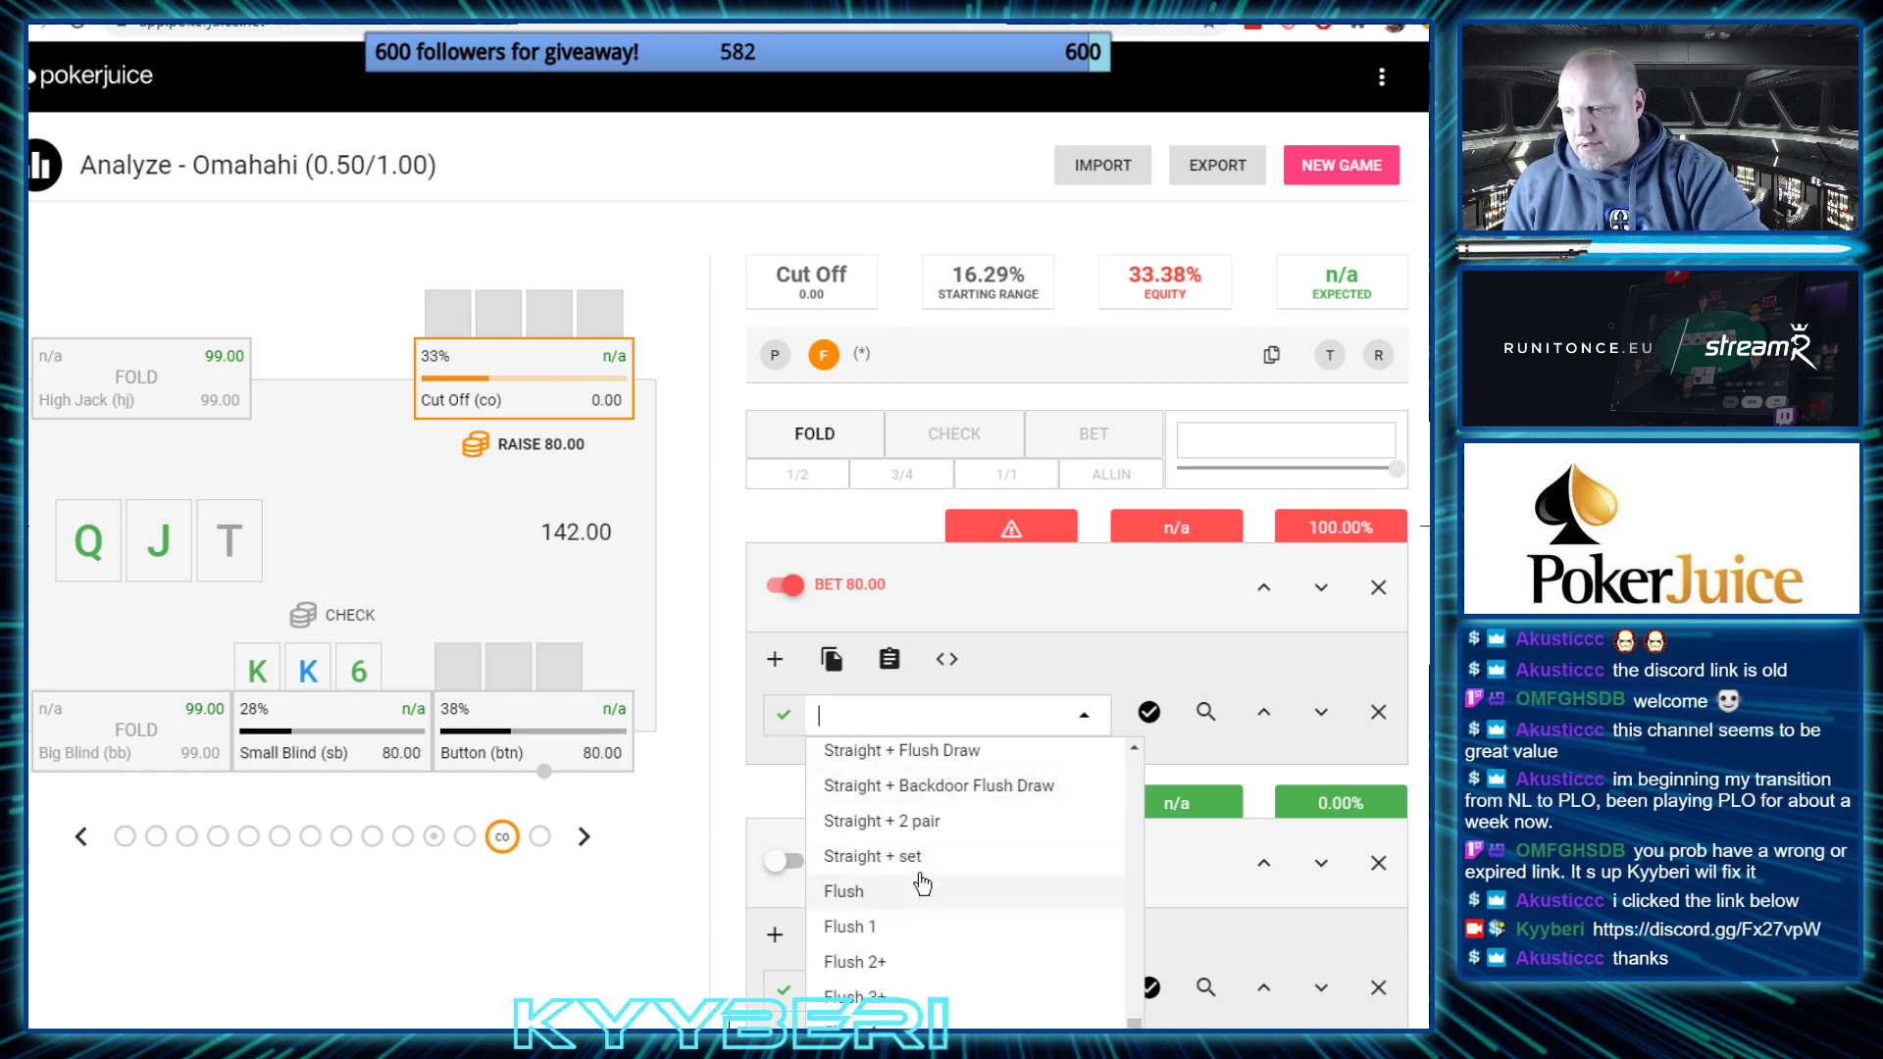
scroll(922, 884, down, 10)
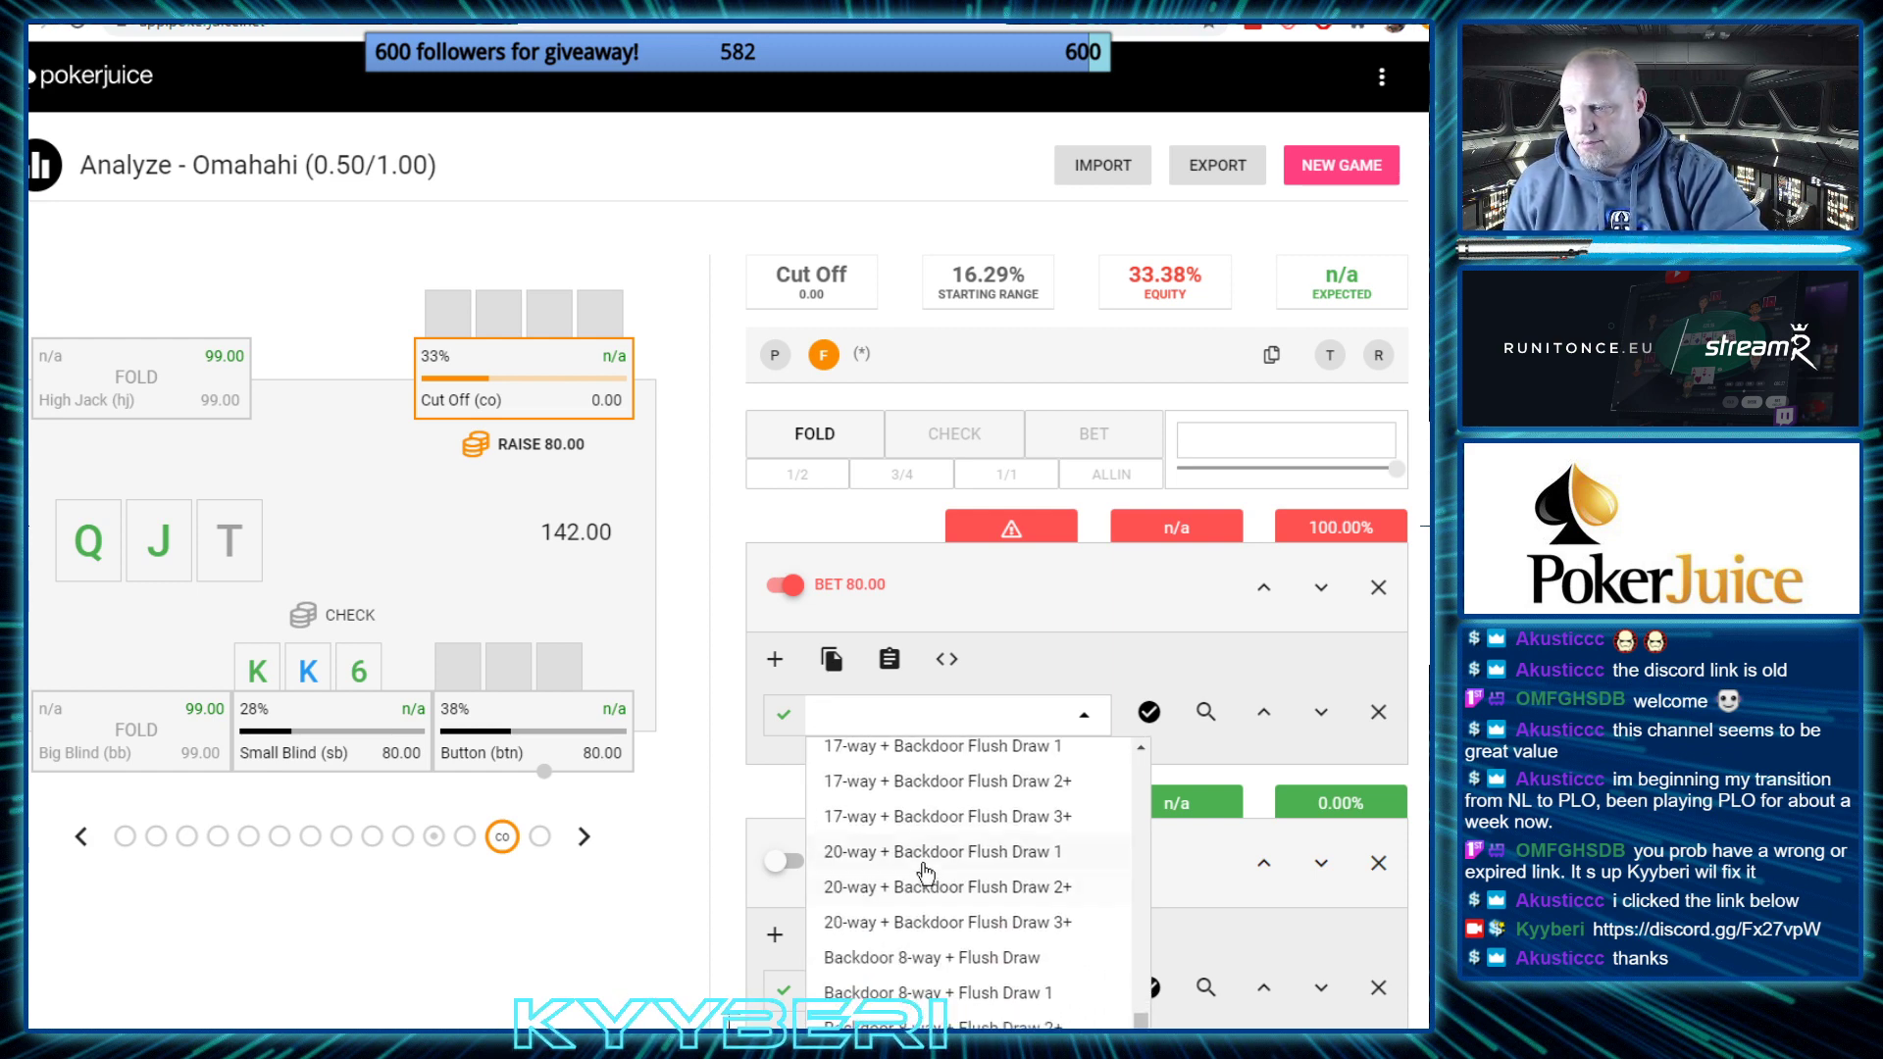
scroll(924, 873, down, 5)
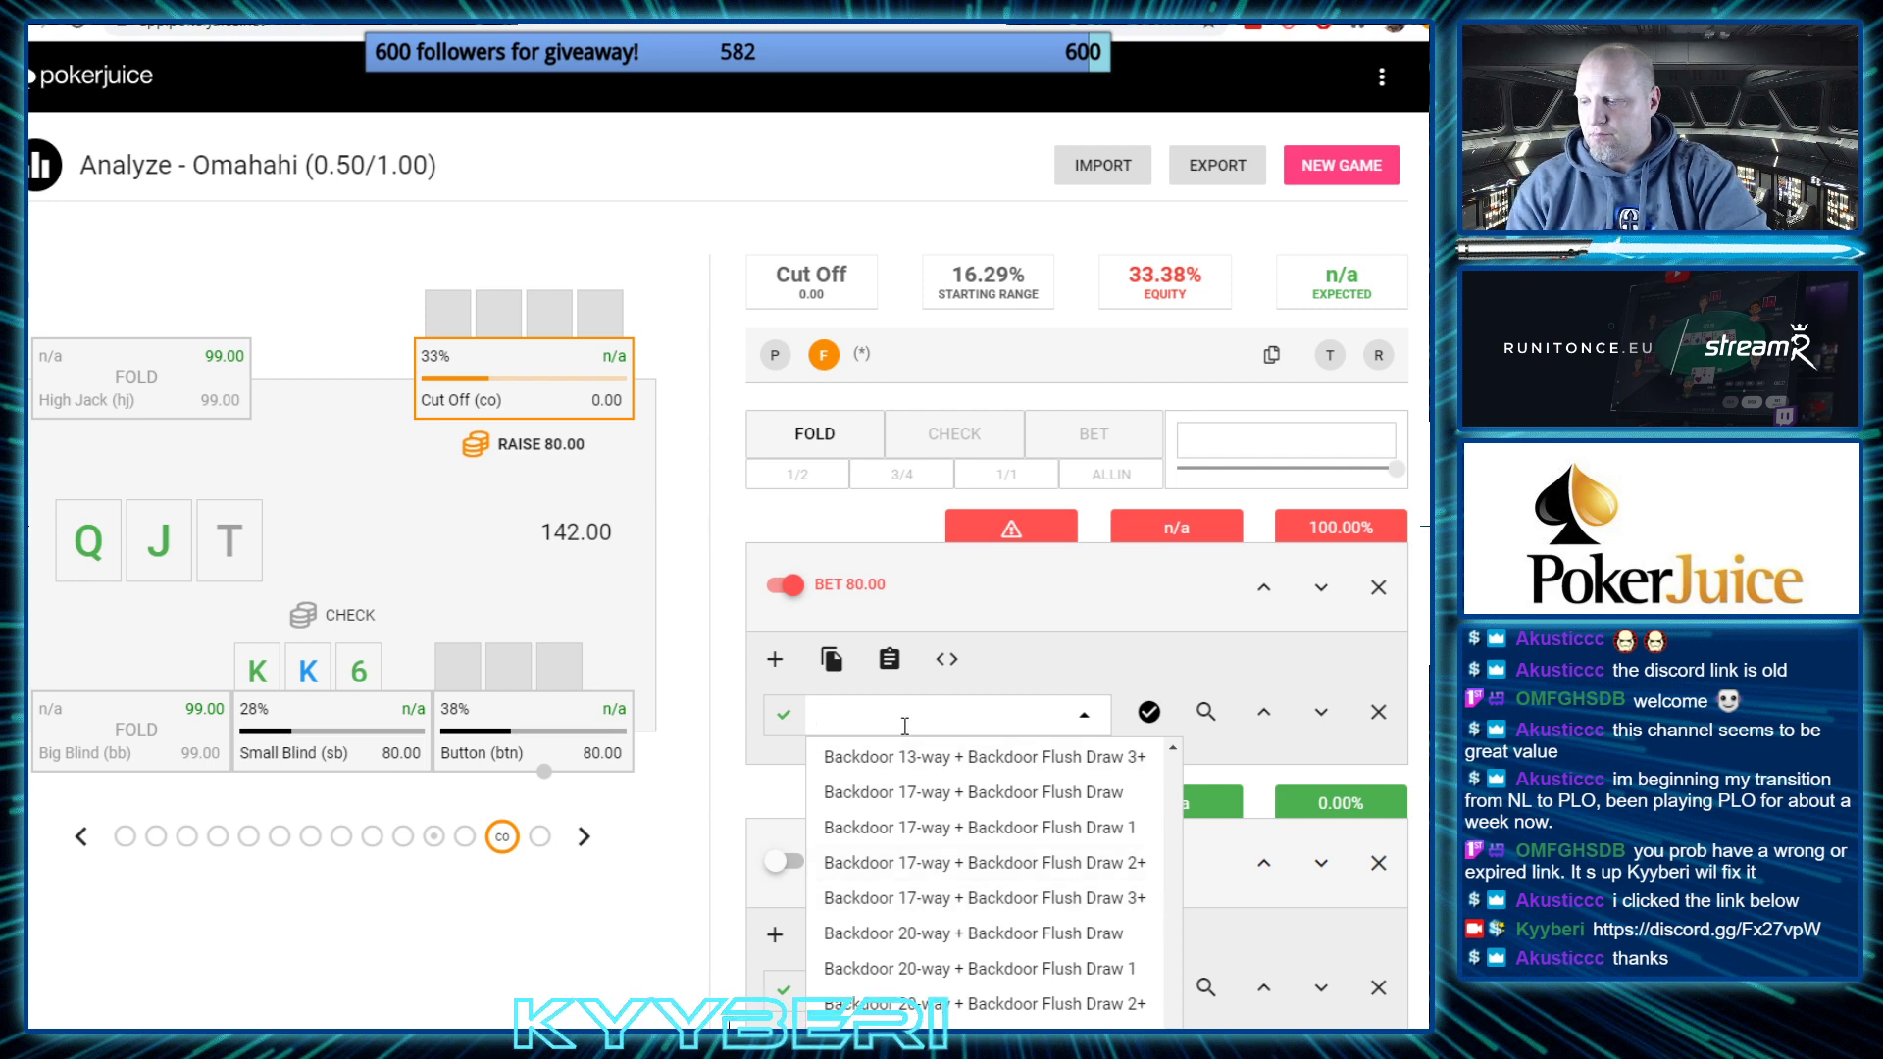
text(tw)
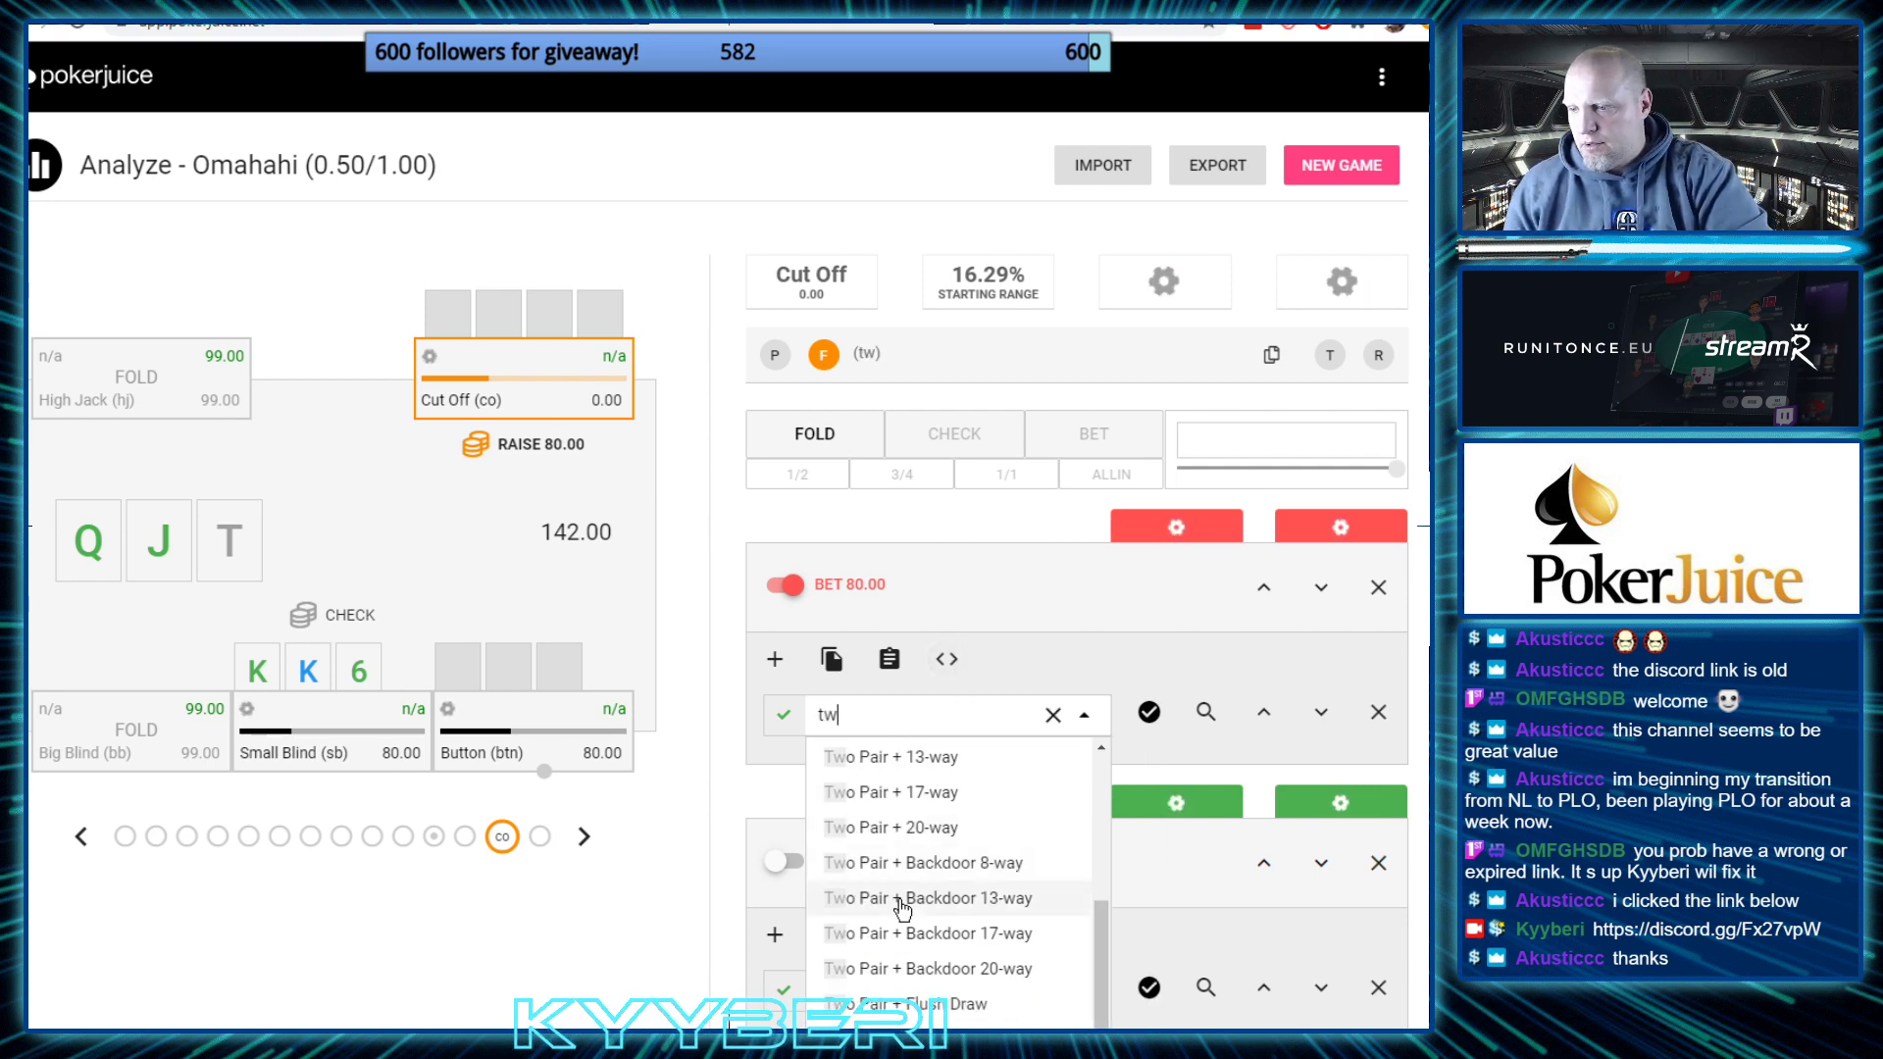
scroll(901, 910, up, 5)
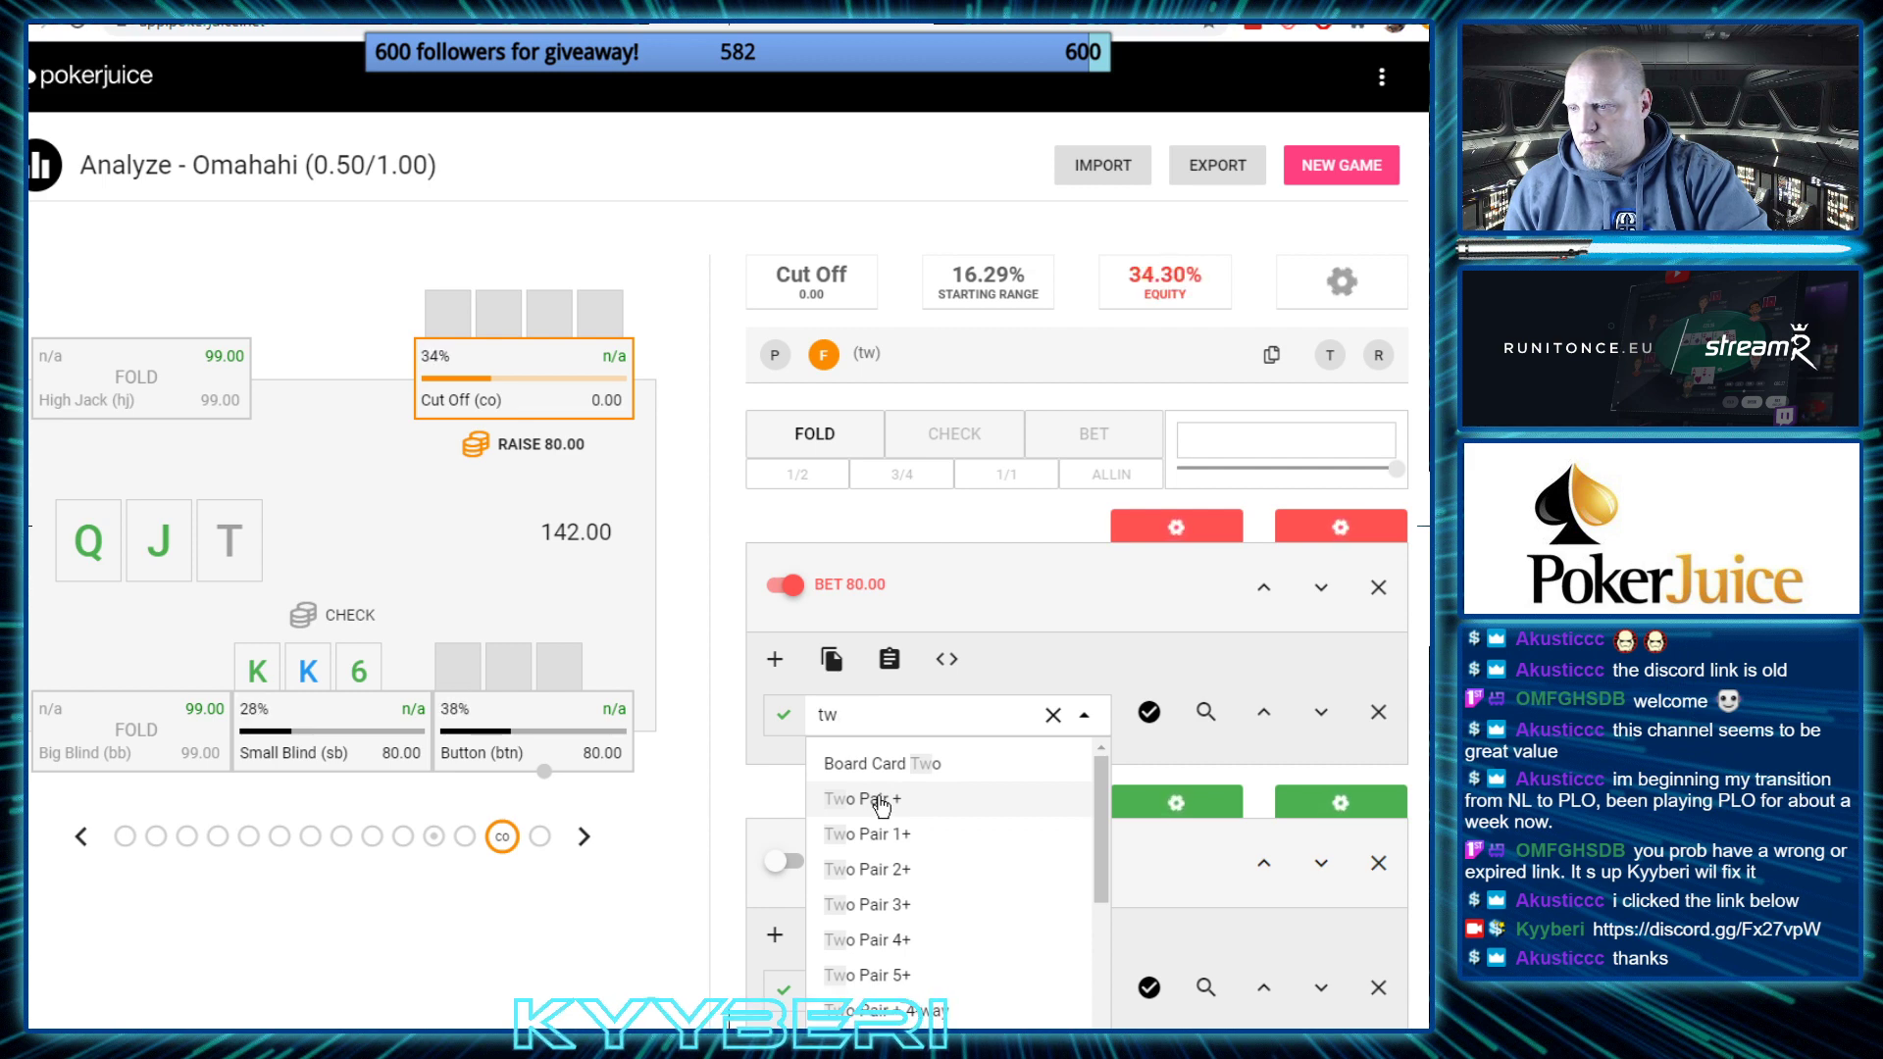
click(881, 802)
Add a second range row to the Cut Off's bet and change the first row to Two Pair 1+
click(773, 667)
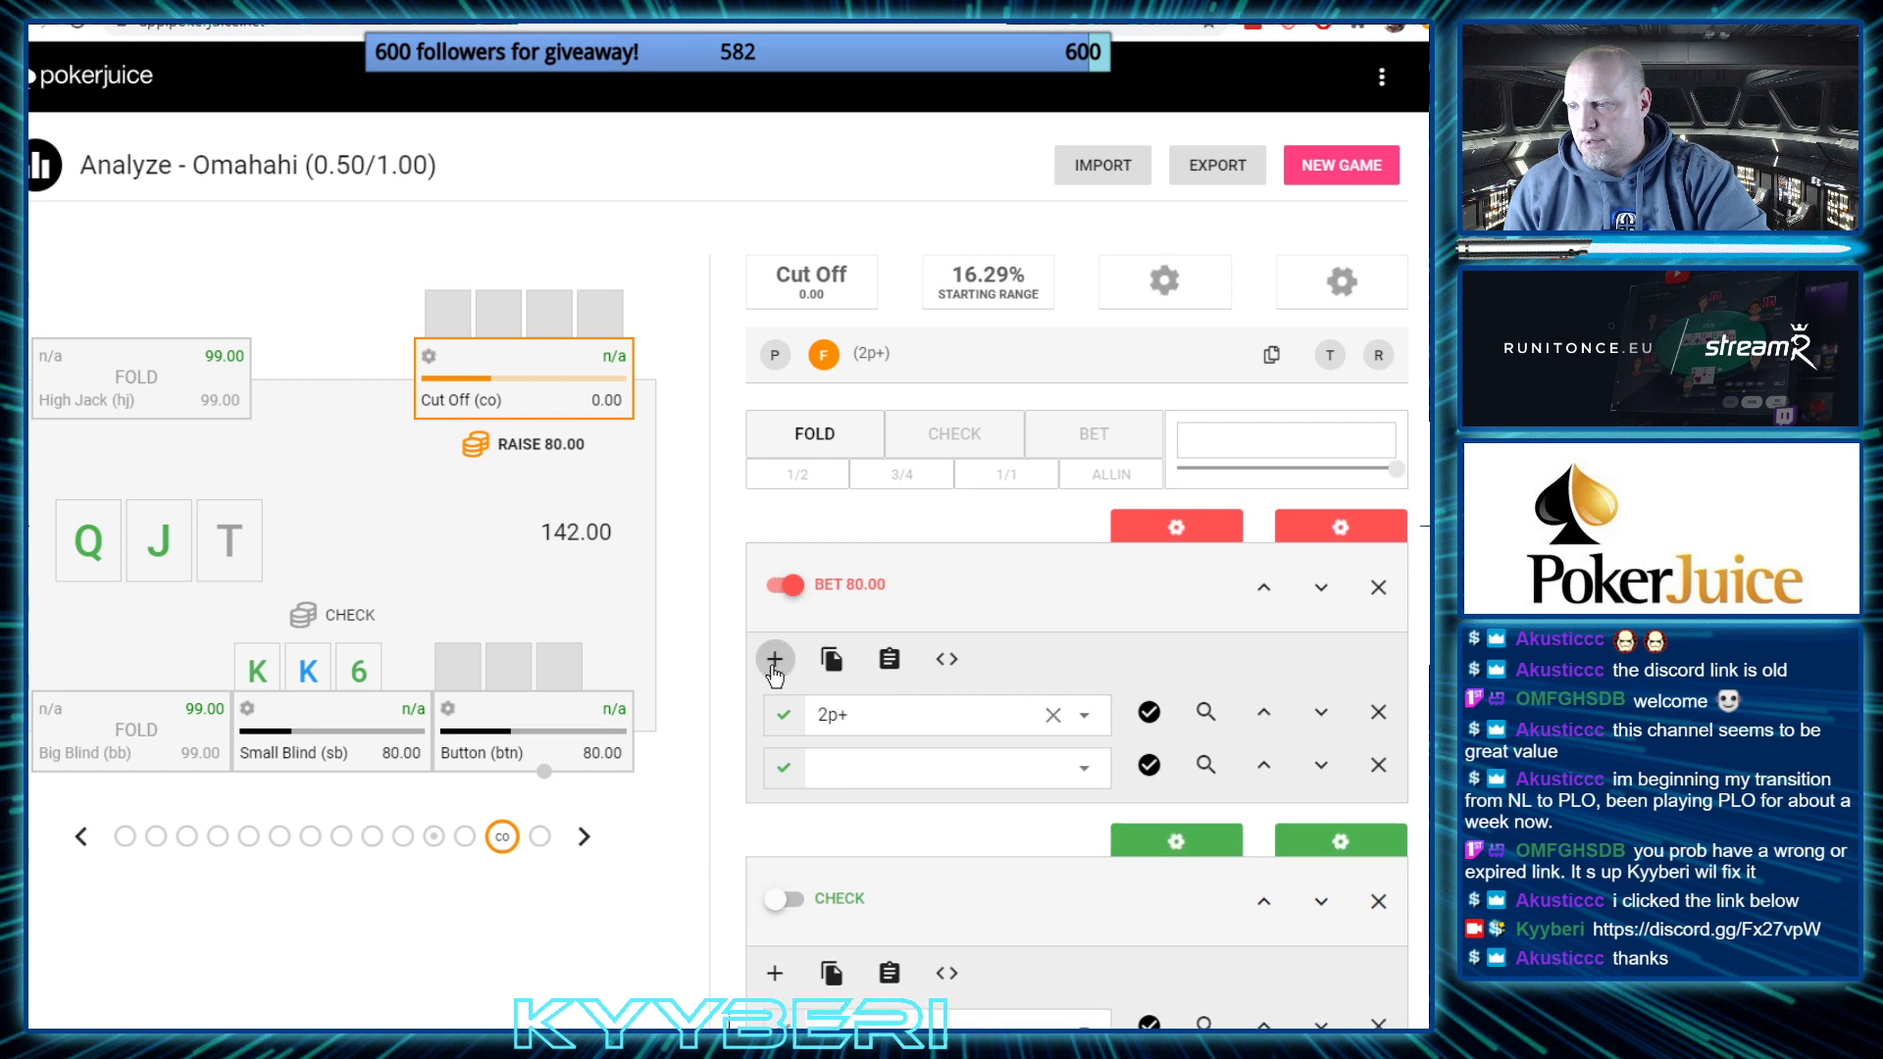
click(902, 716)
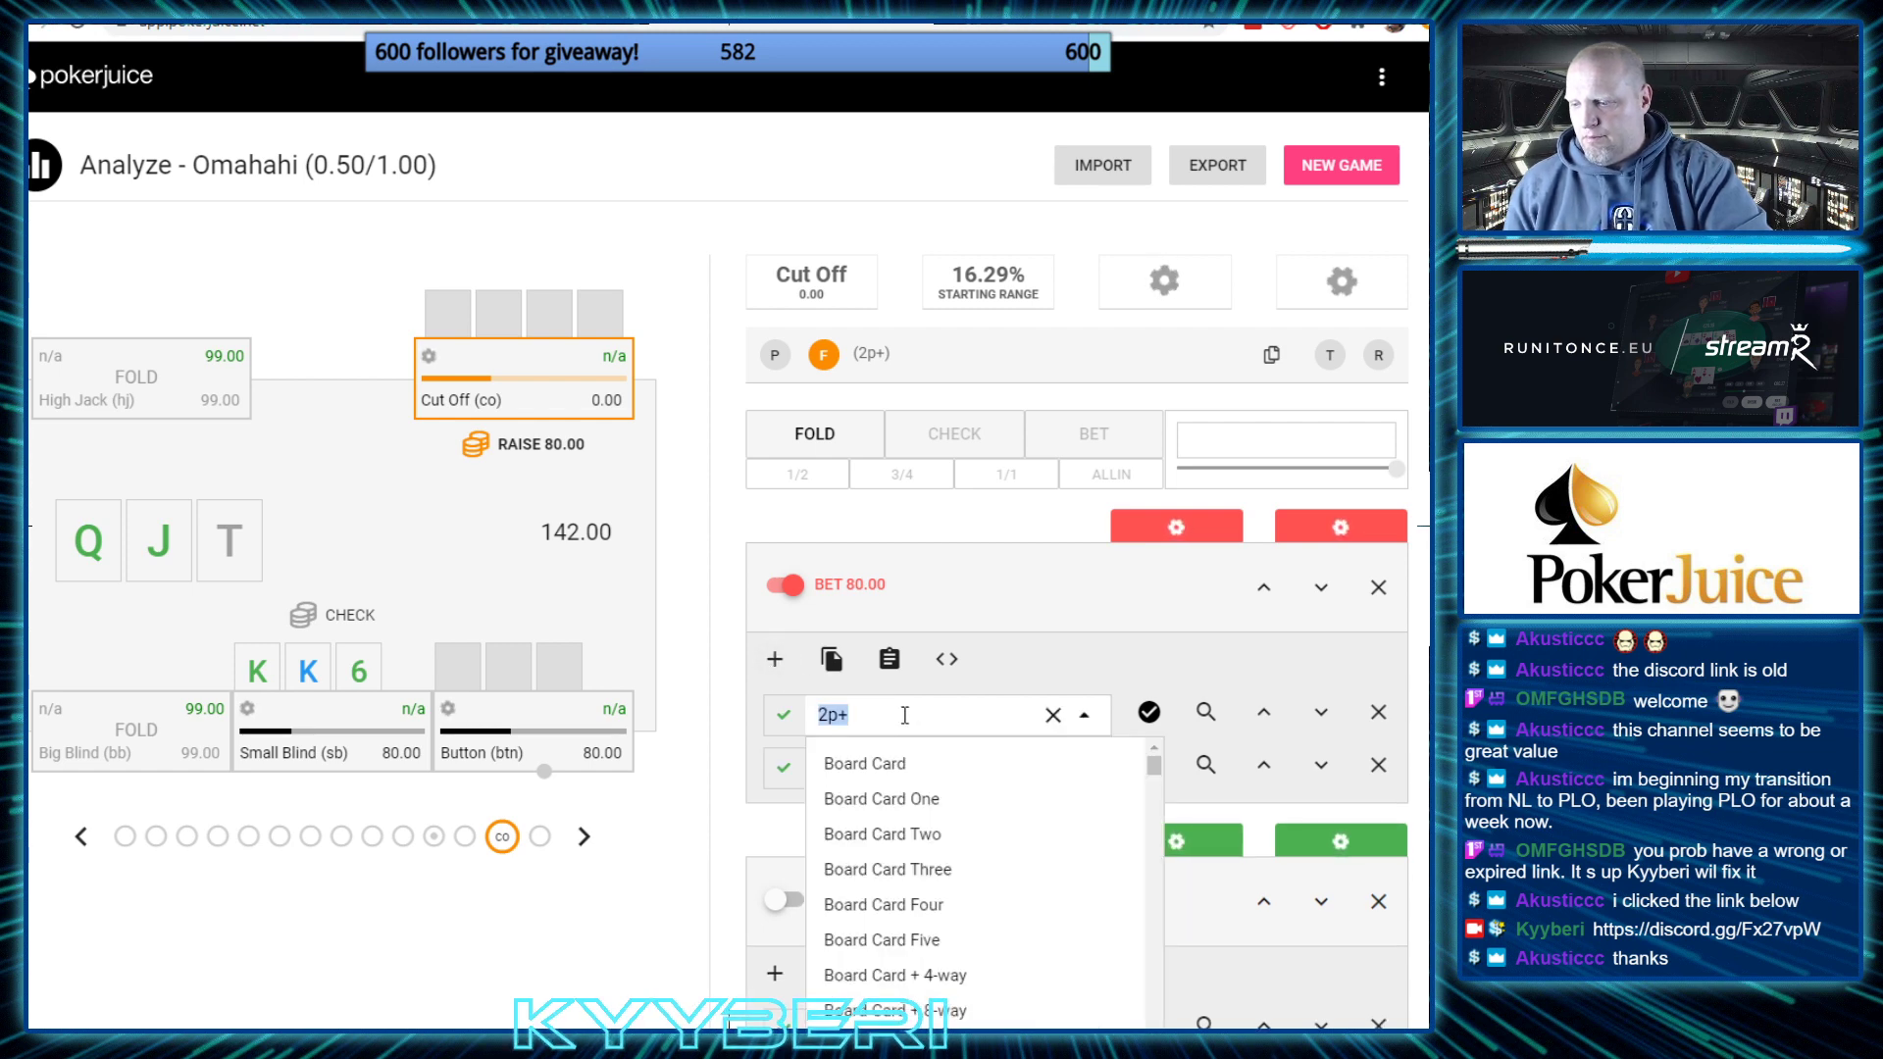
text(two)
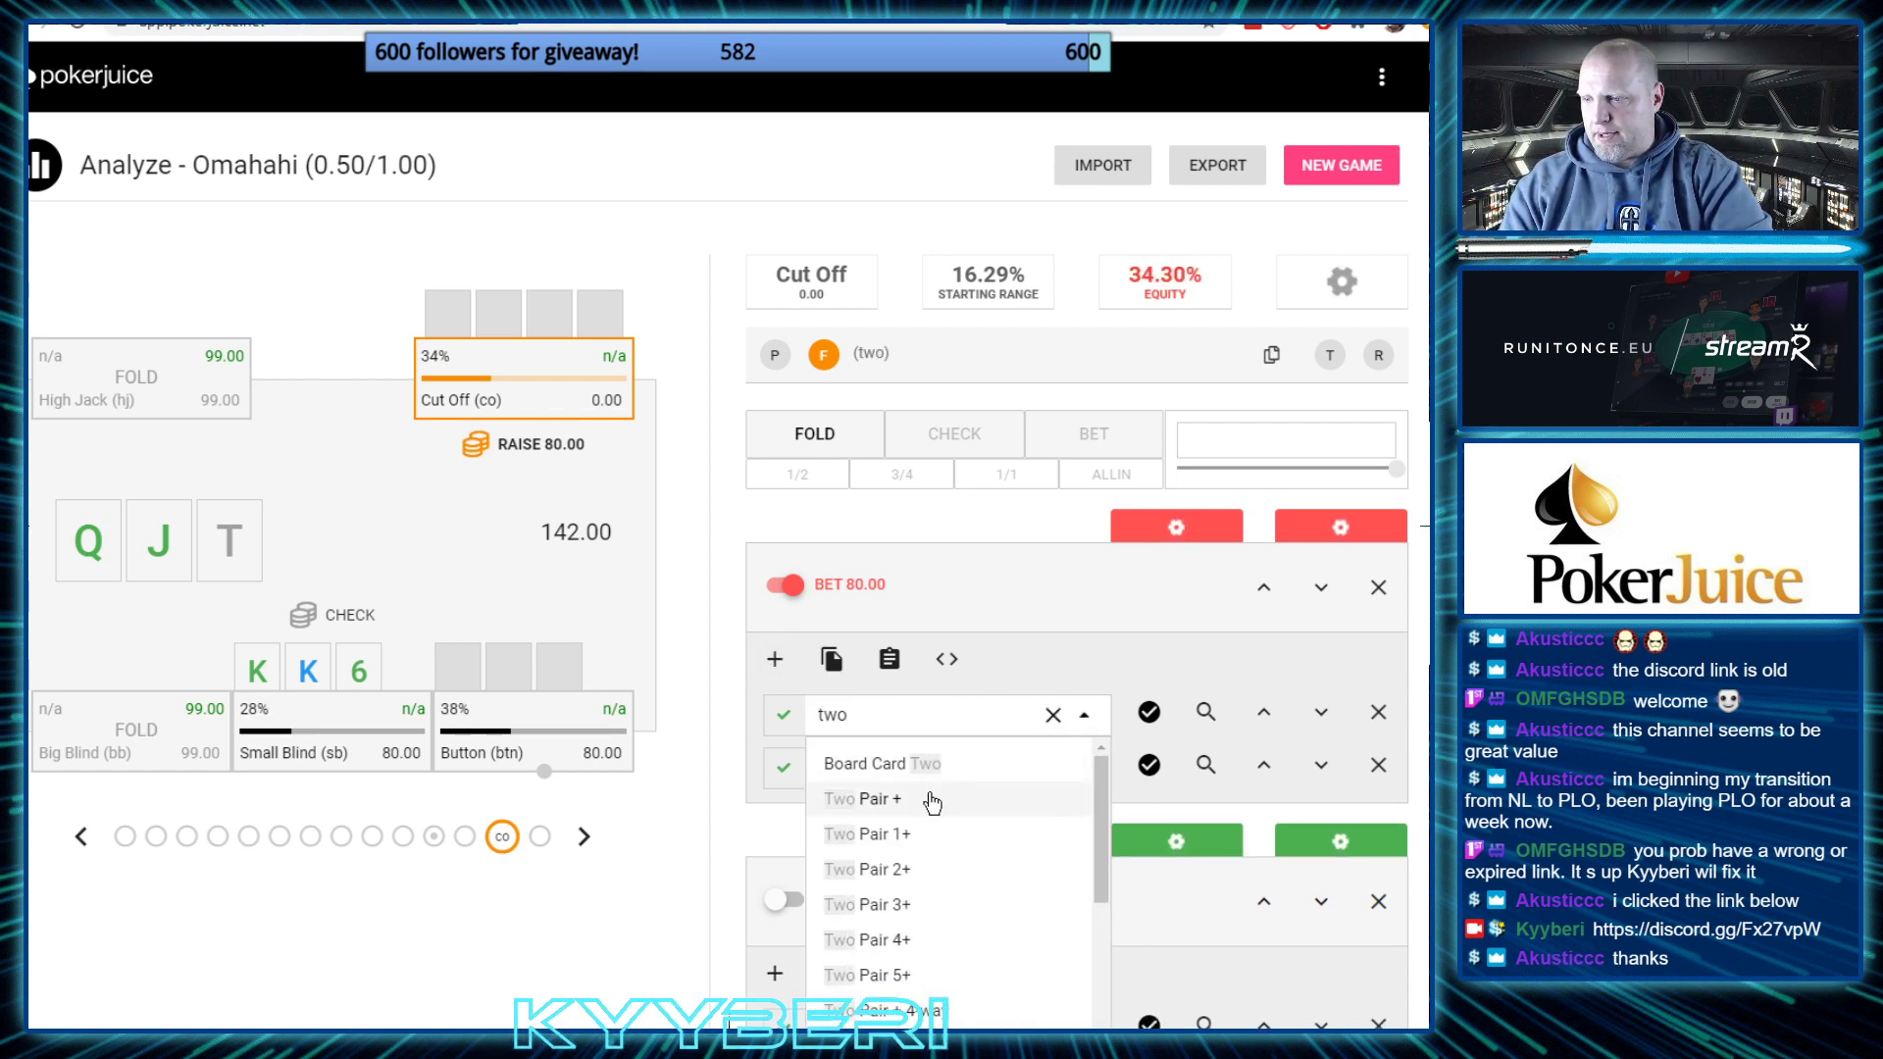
click(879, 835)
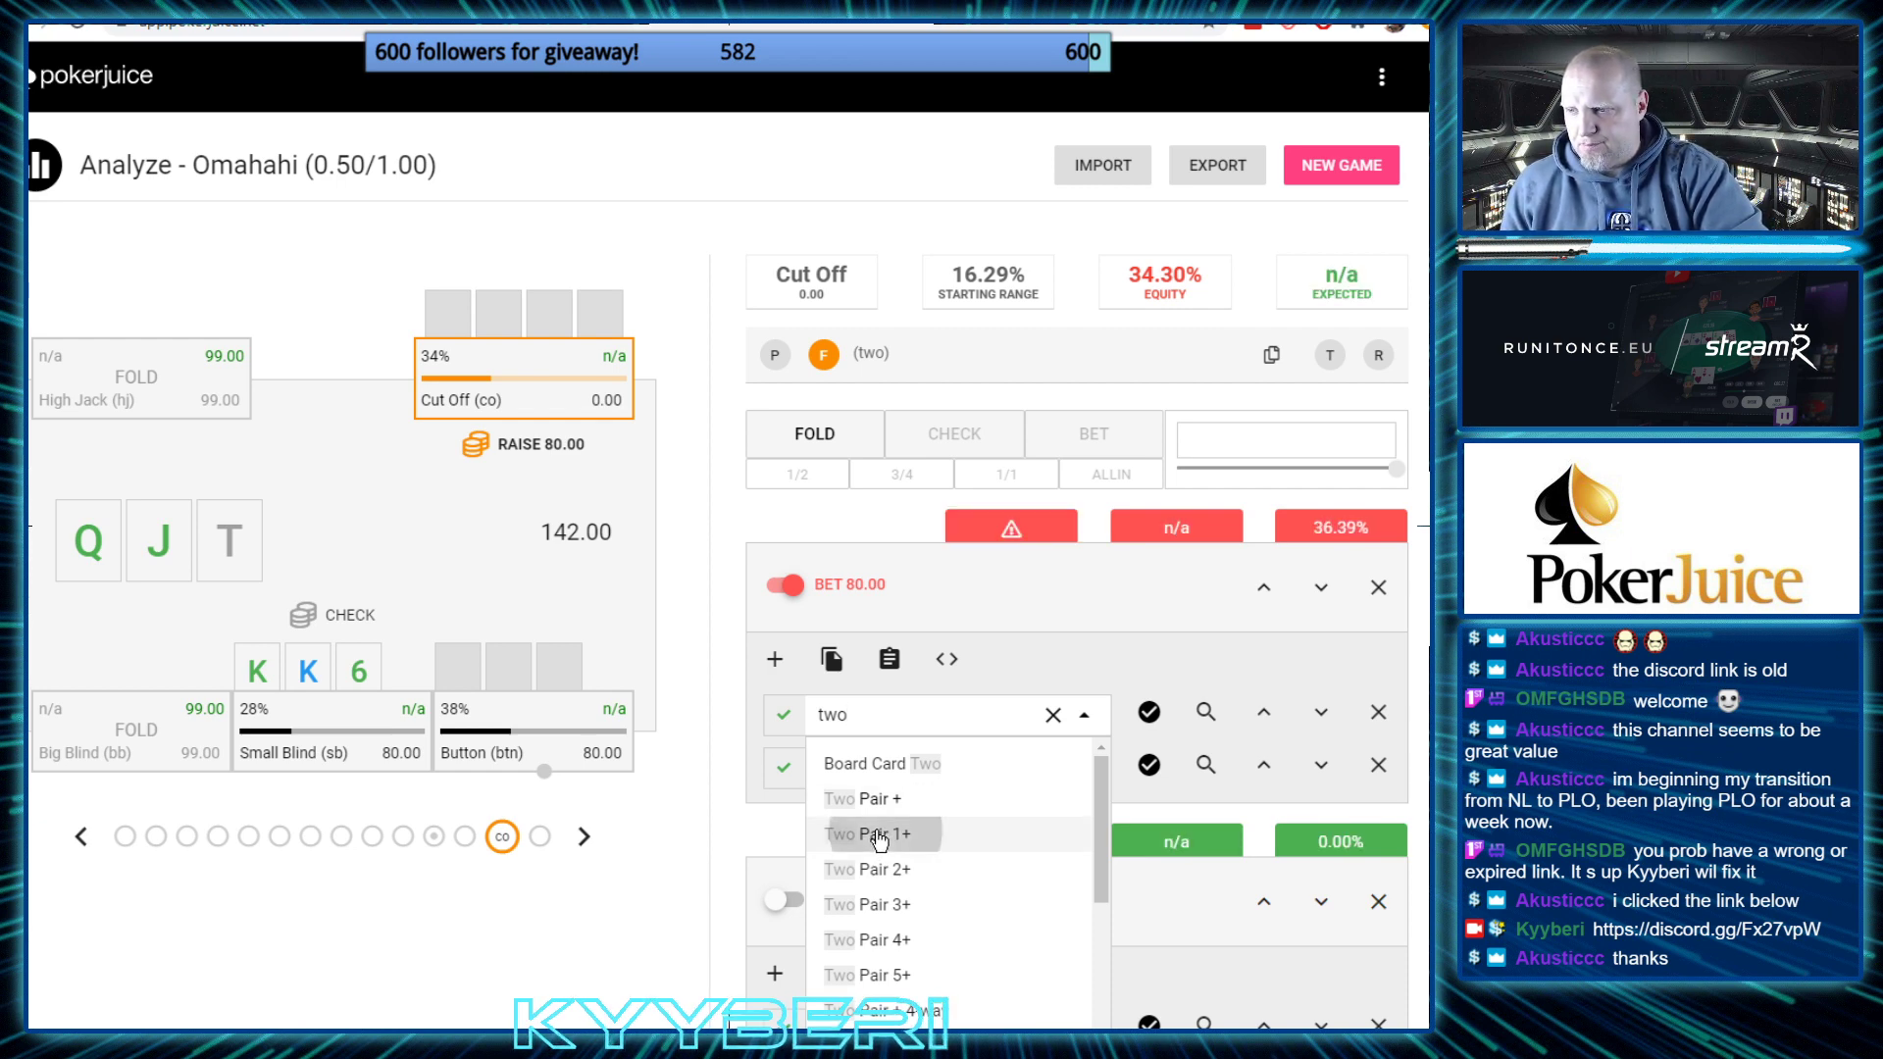
Set the second range row of the Cut Off's bet to Two Pair + 8-way
click(914, 764)
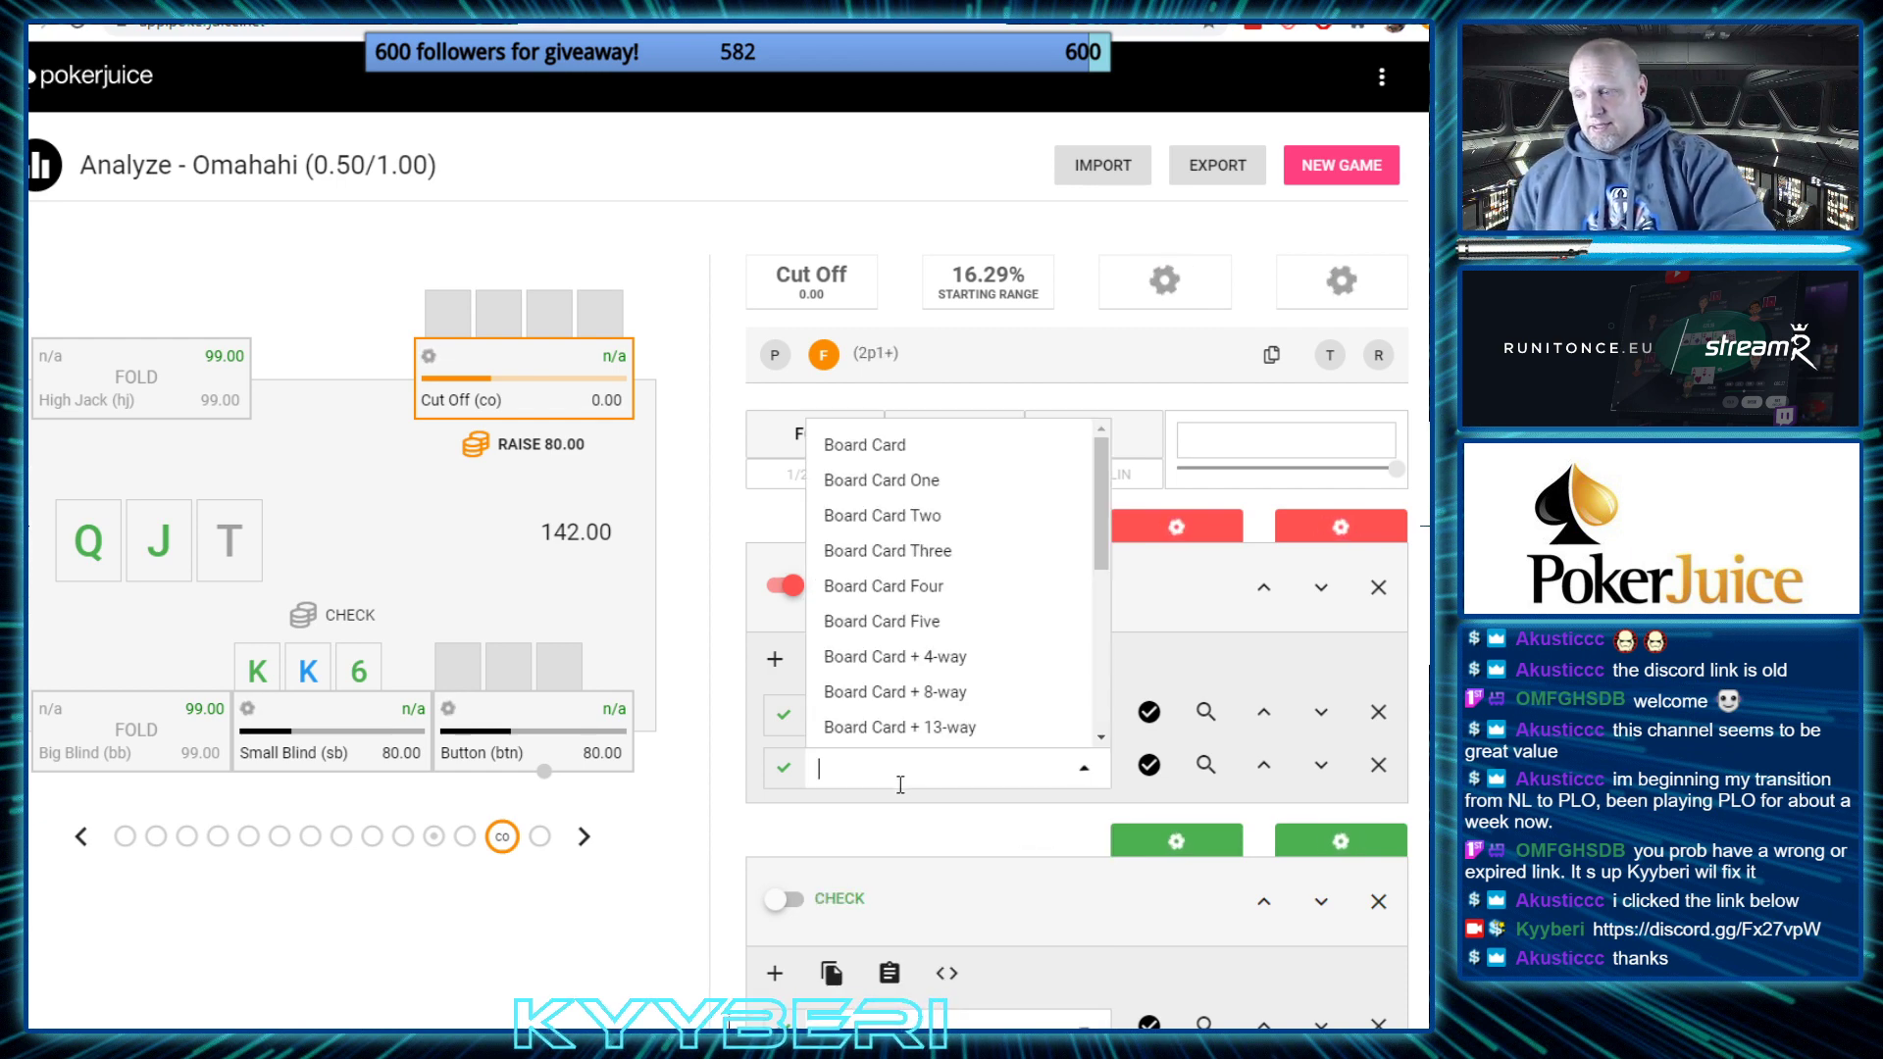
text(tw)
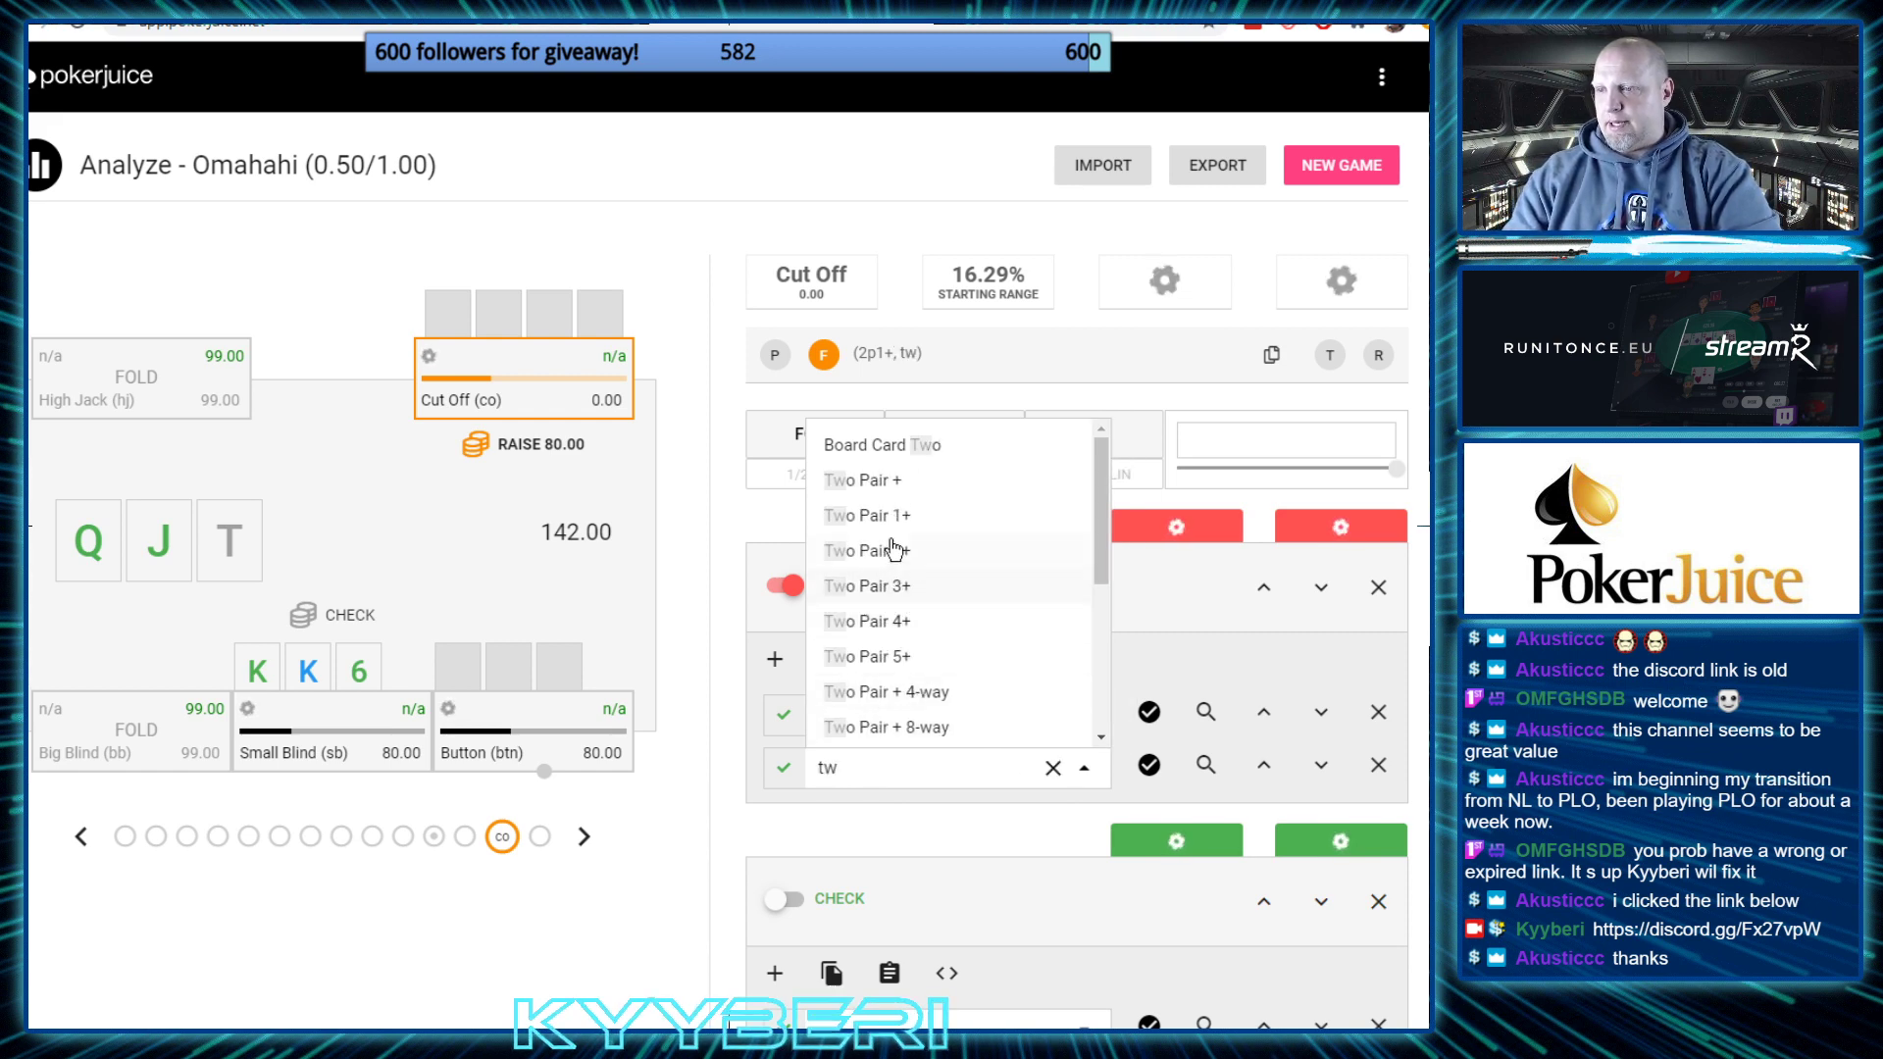
scroll(892, 589, down, 1)
click(865, 621)
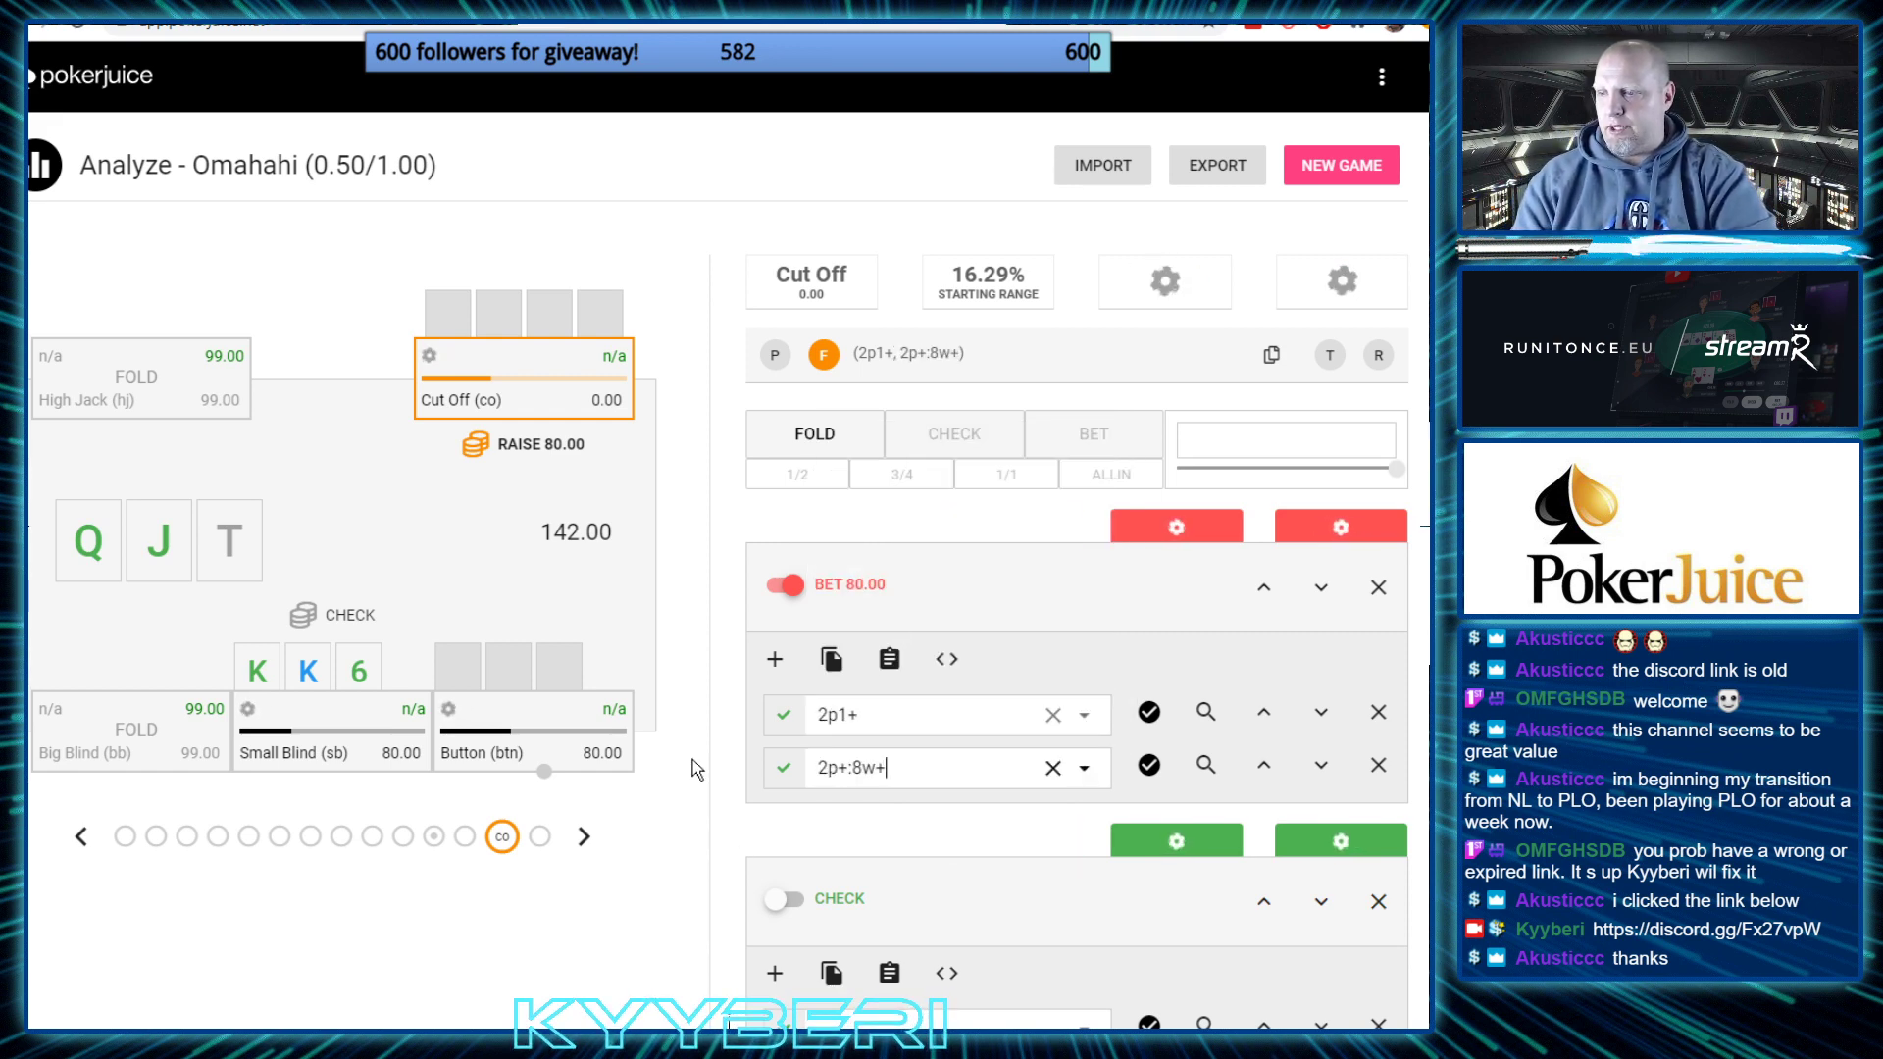
Add a third range row to the Cut Off's bet and set it to Two Pair + Flush Draw
click(775, 659)
click(832, 821)
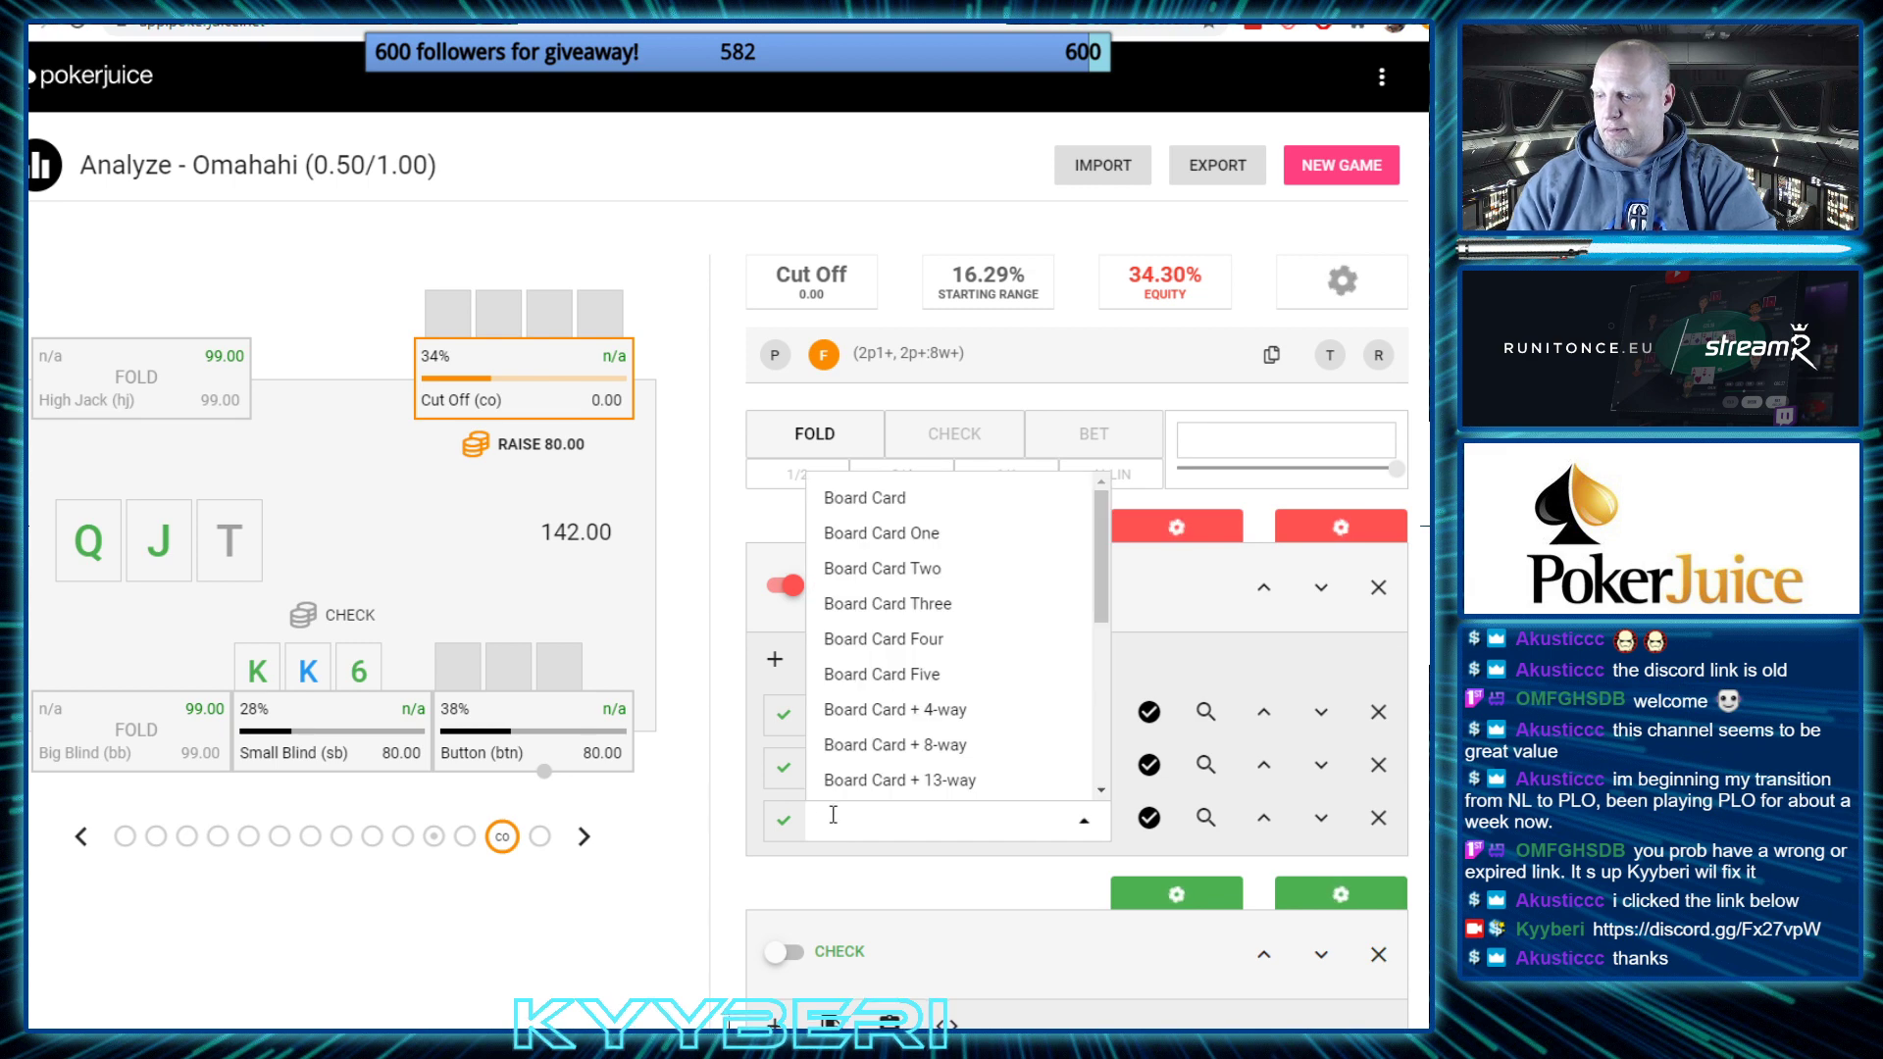
text(tw)
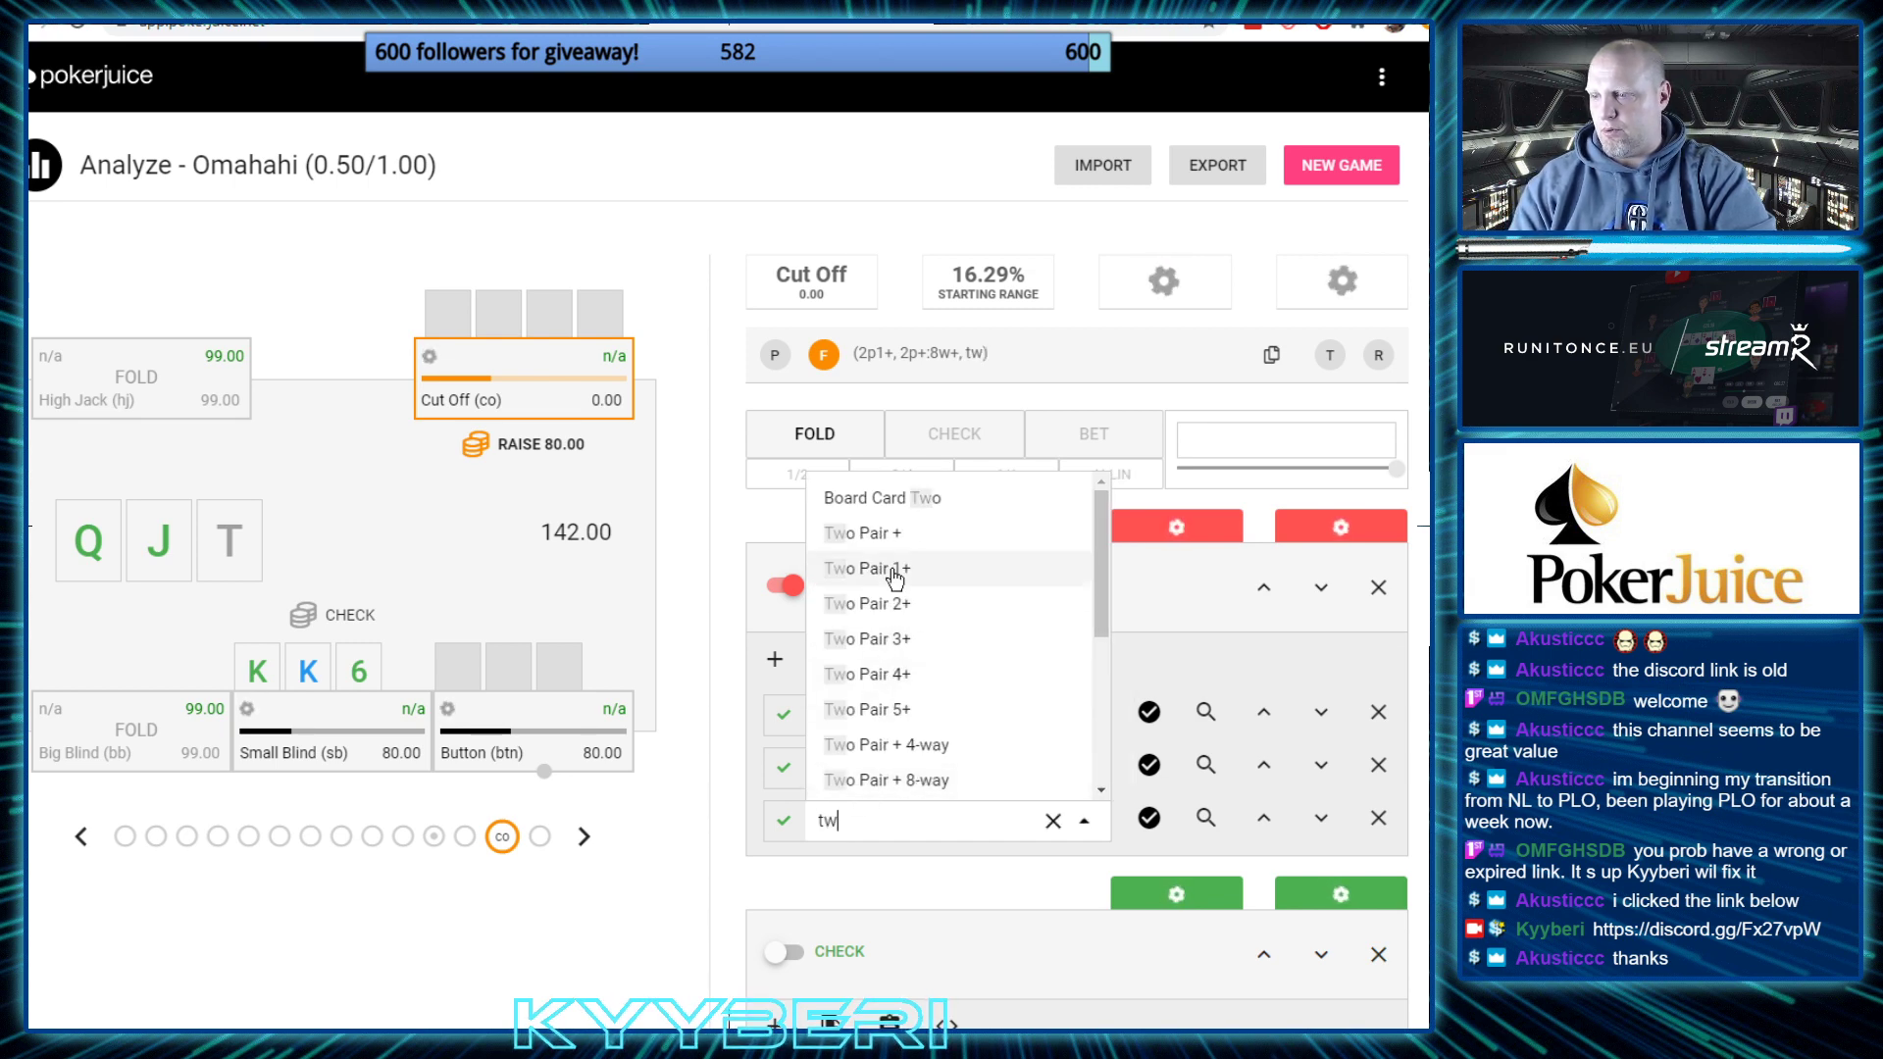
scroll(894, 579, down, 5)
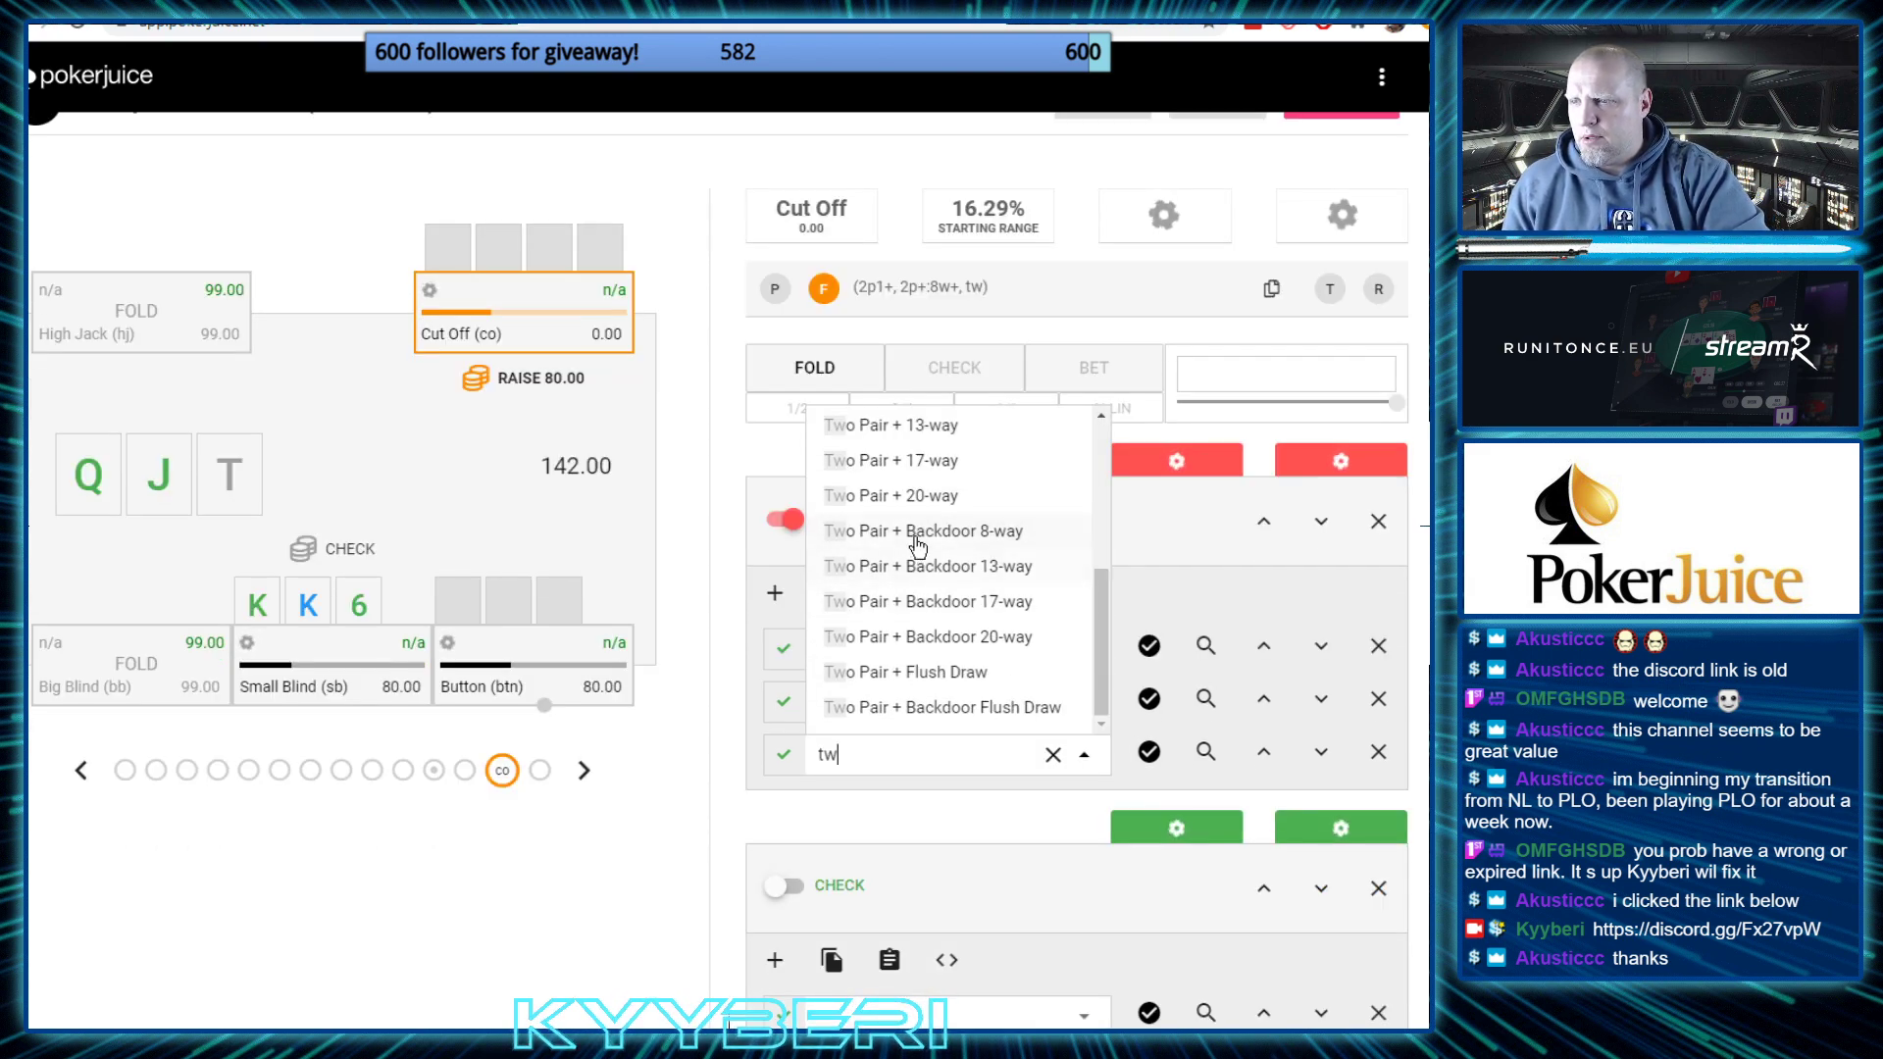
click(937, 671)
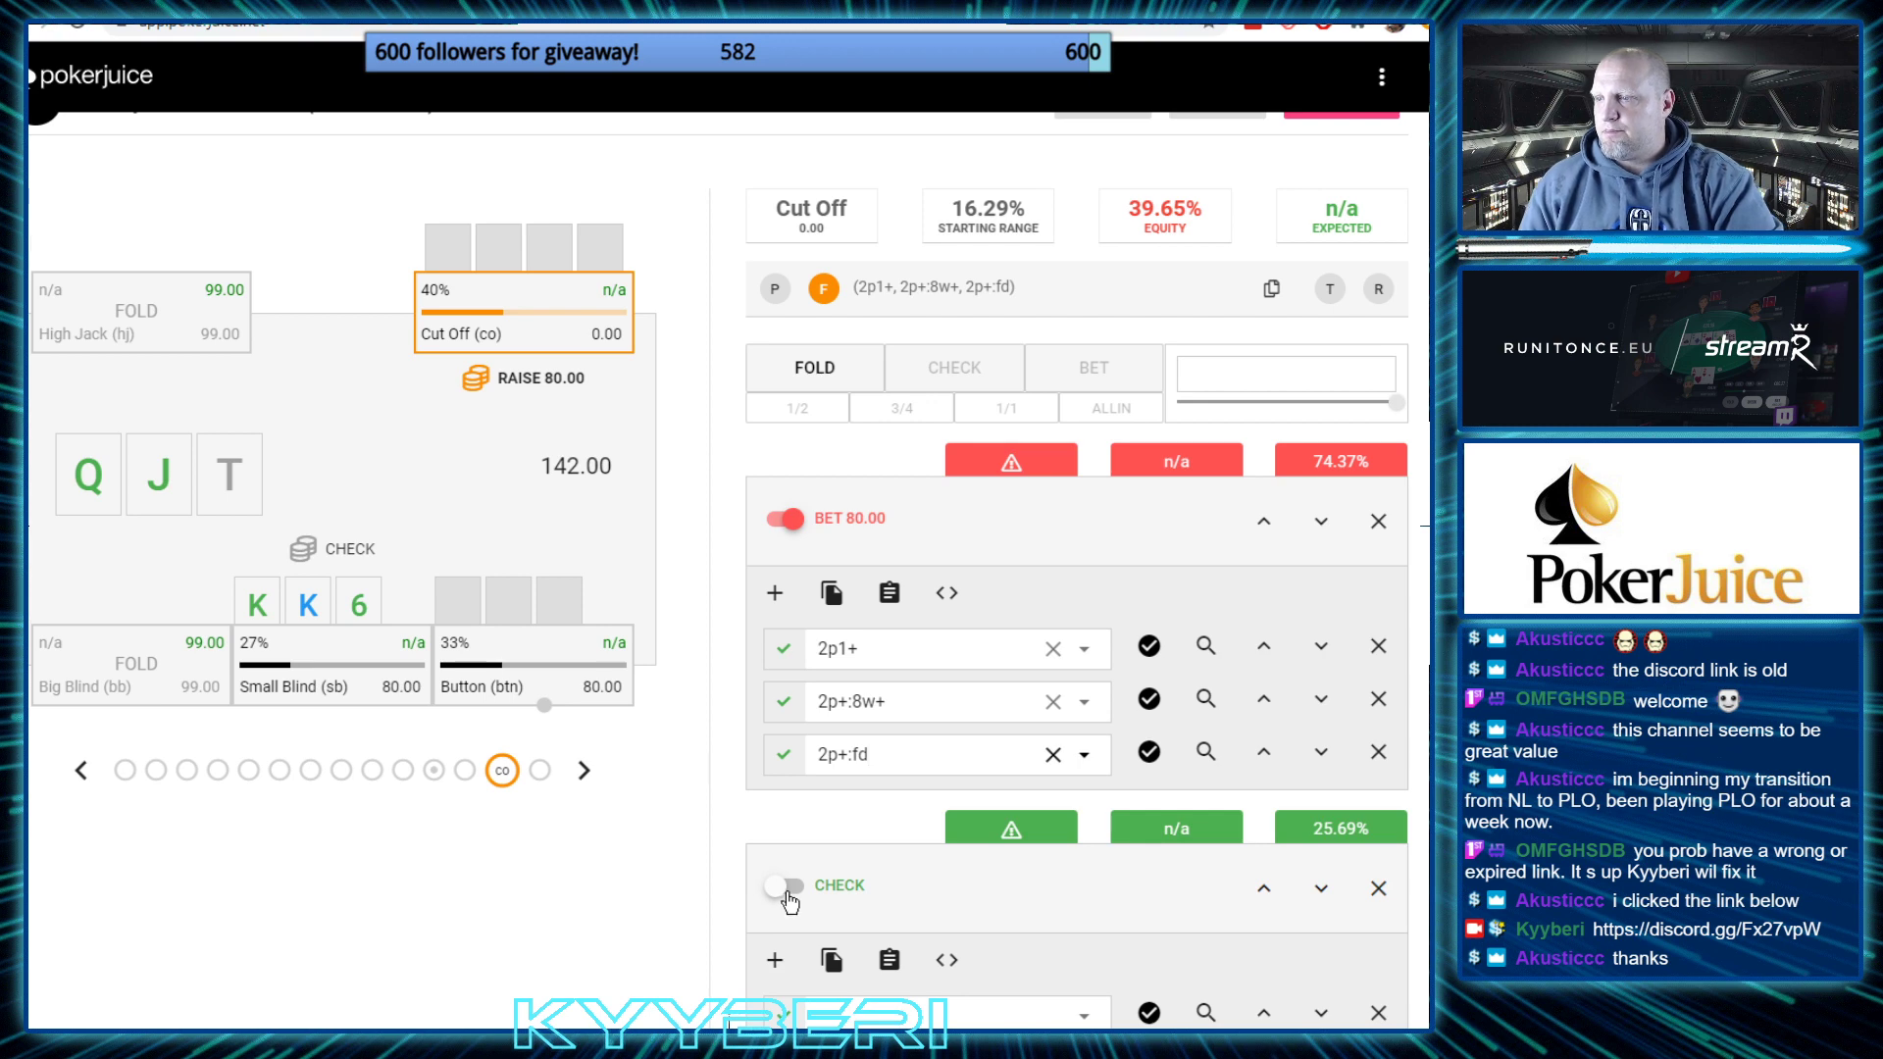
Advance to the Button, have it call 80.00, and set its calling range to Two Pair +
click(584, 770)
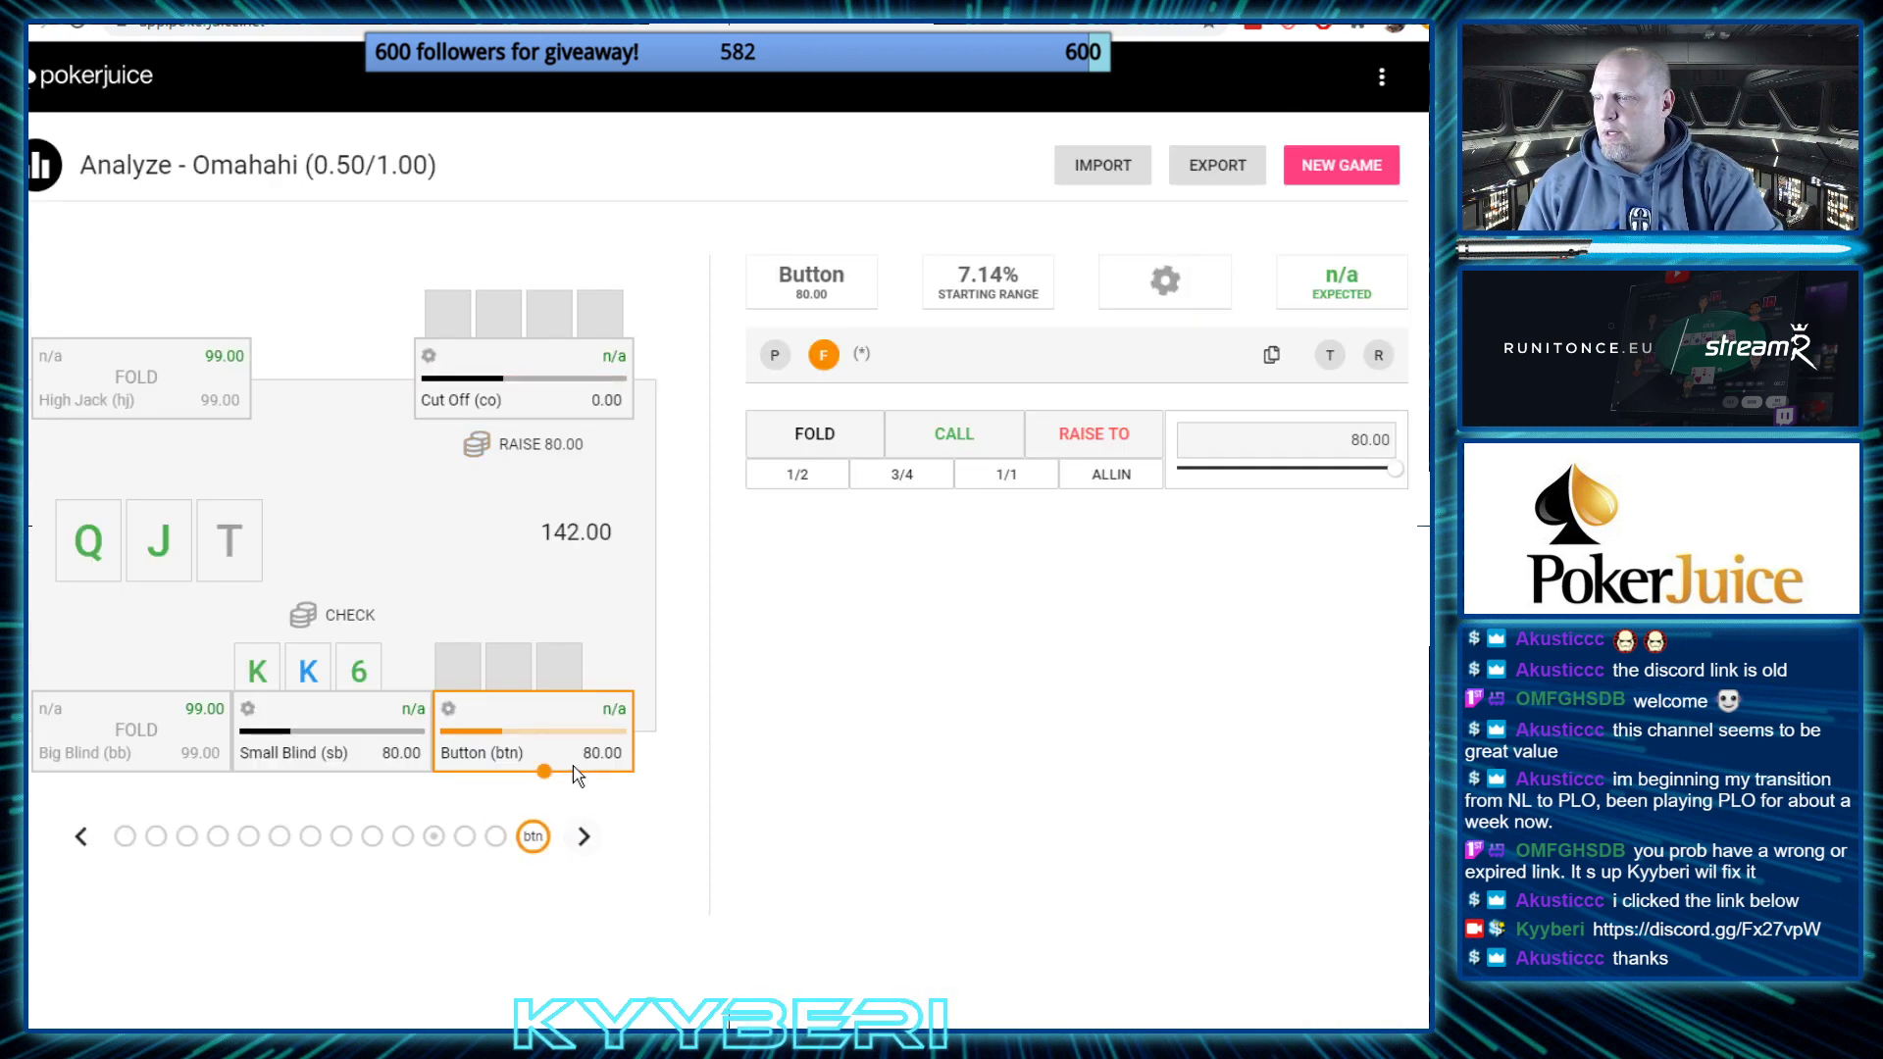
click(954, 433)
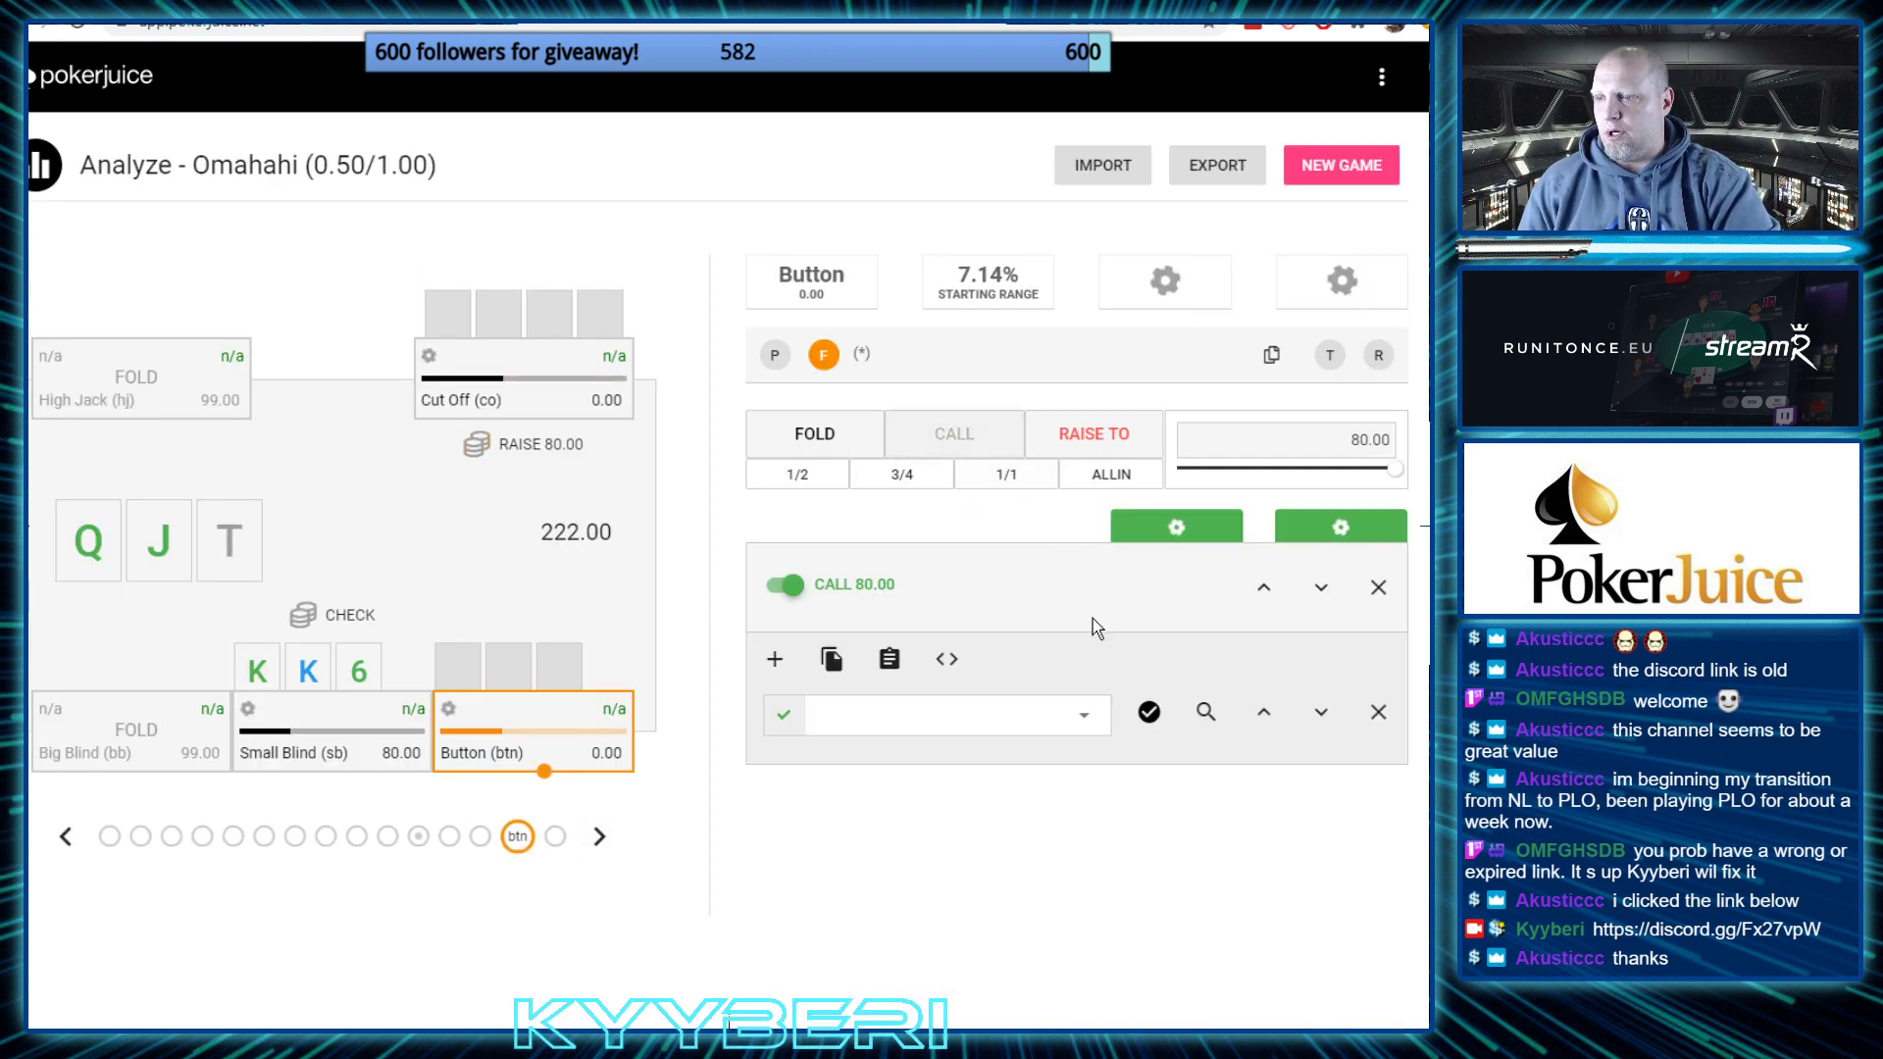
click(828, 717)
scroll(959, 863, down, 10)
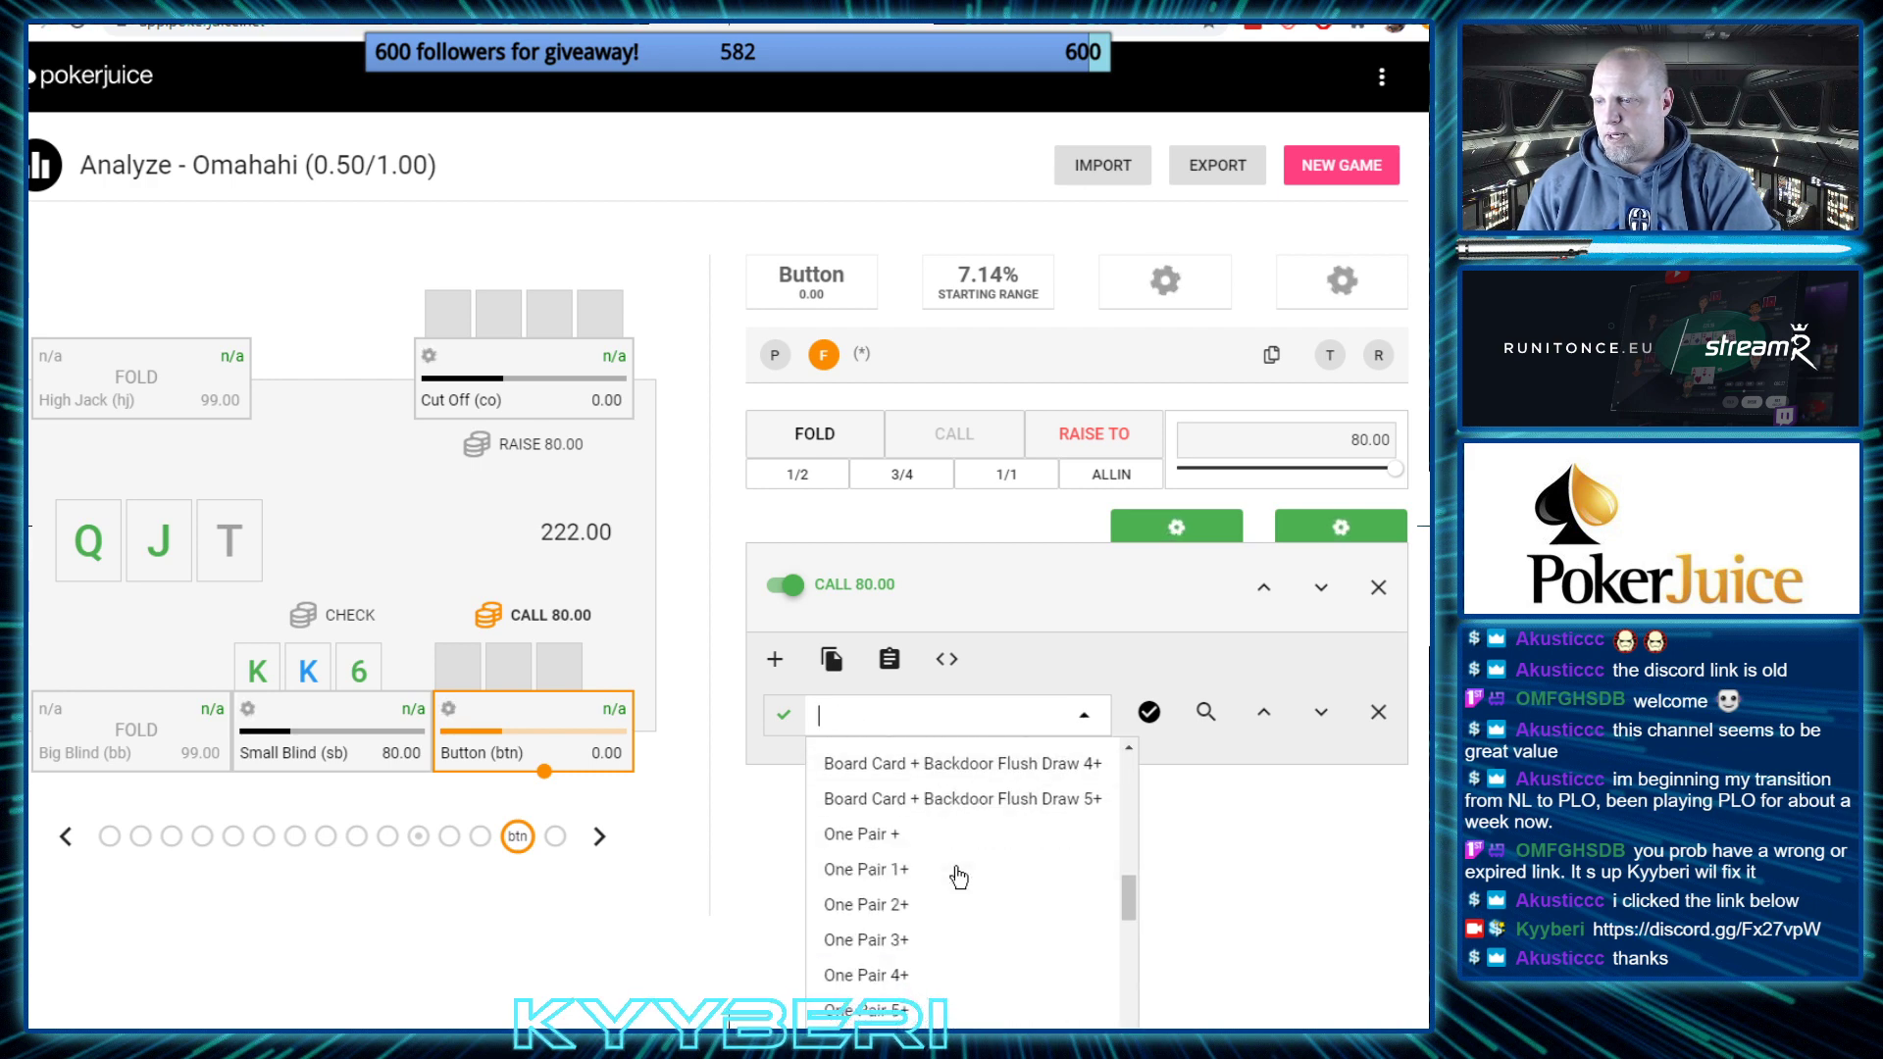
text(tw)
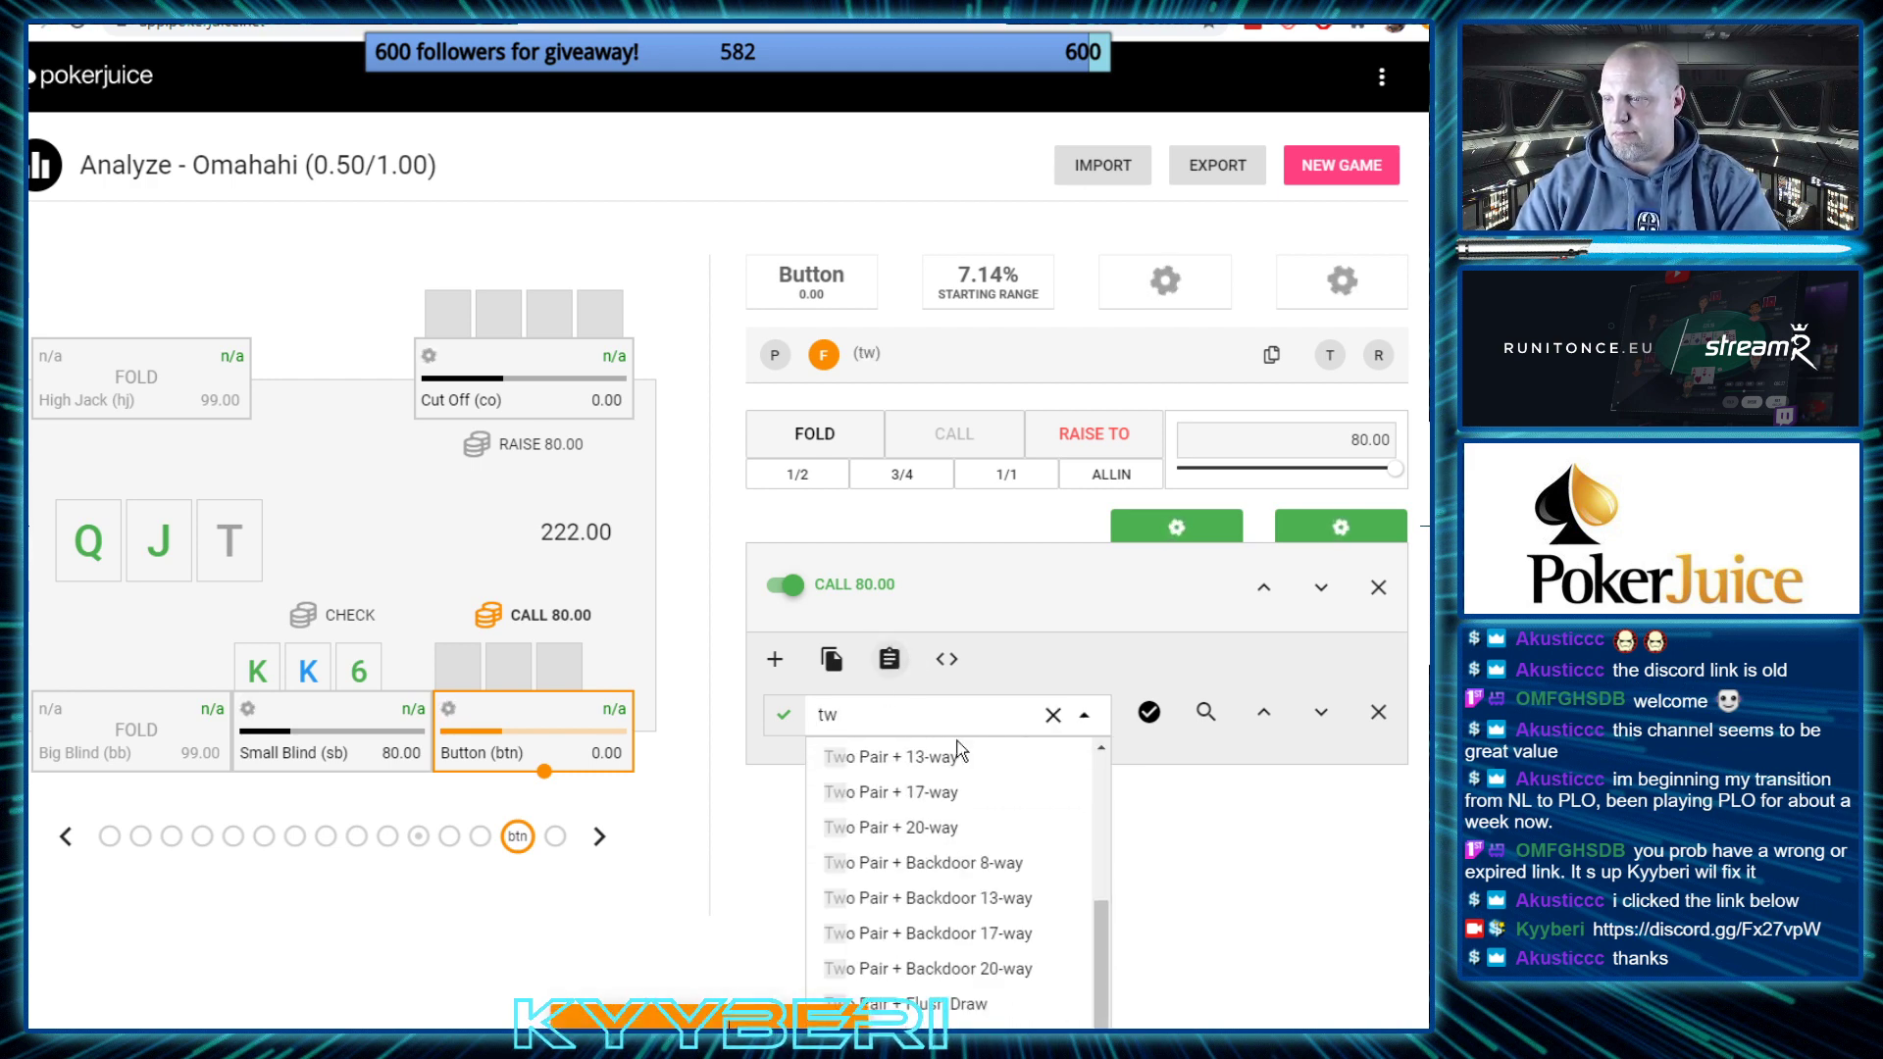
click(876, 799)
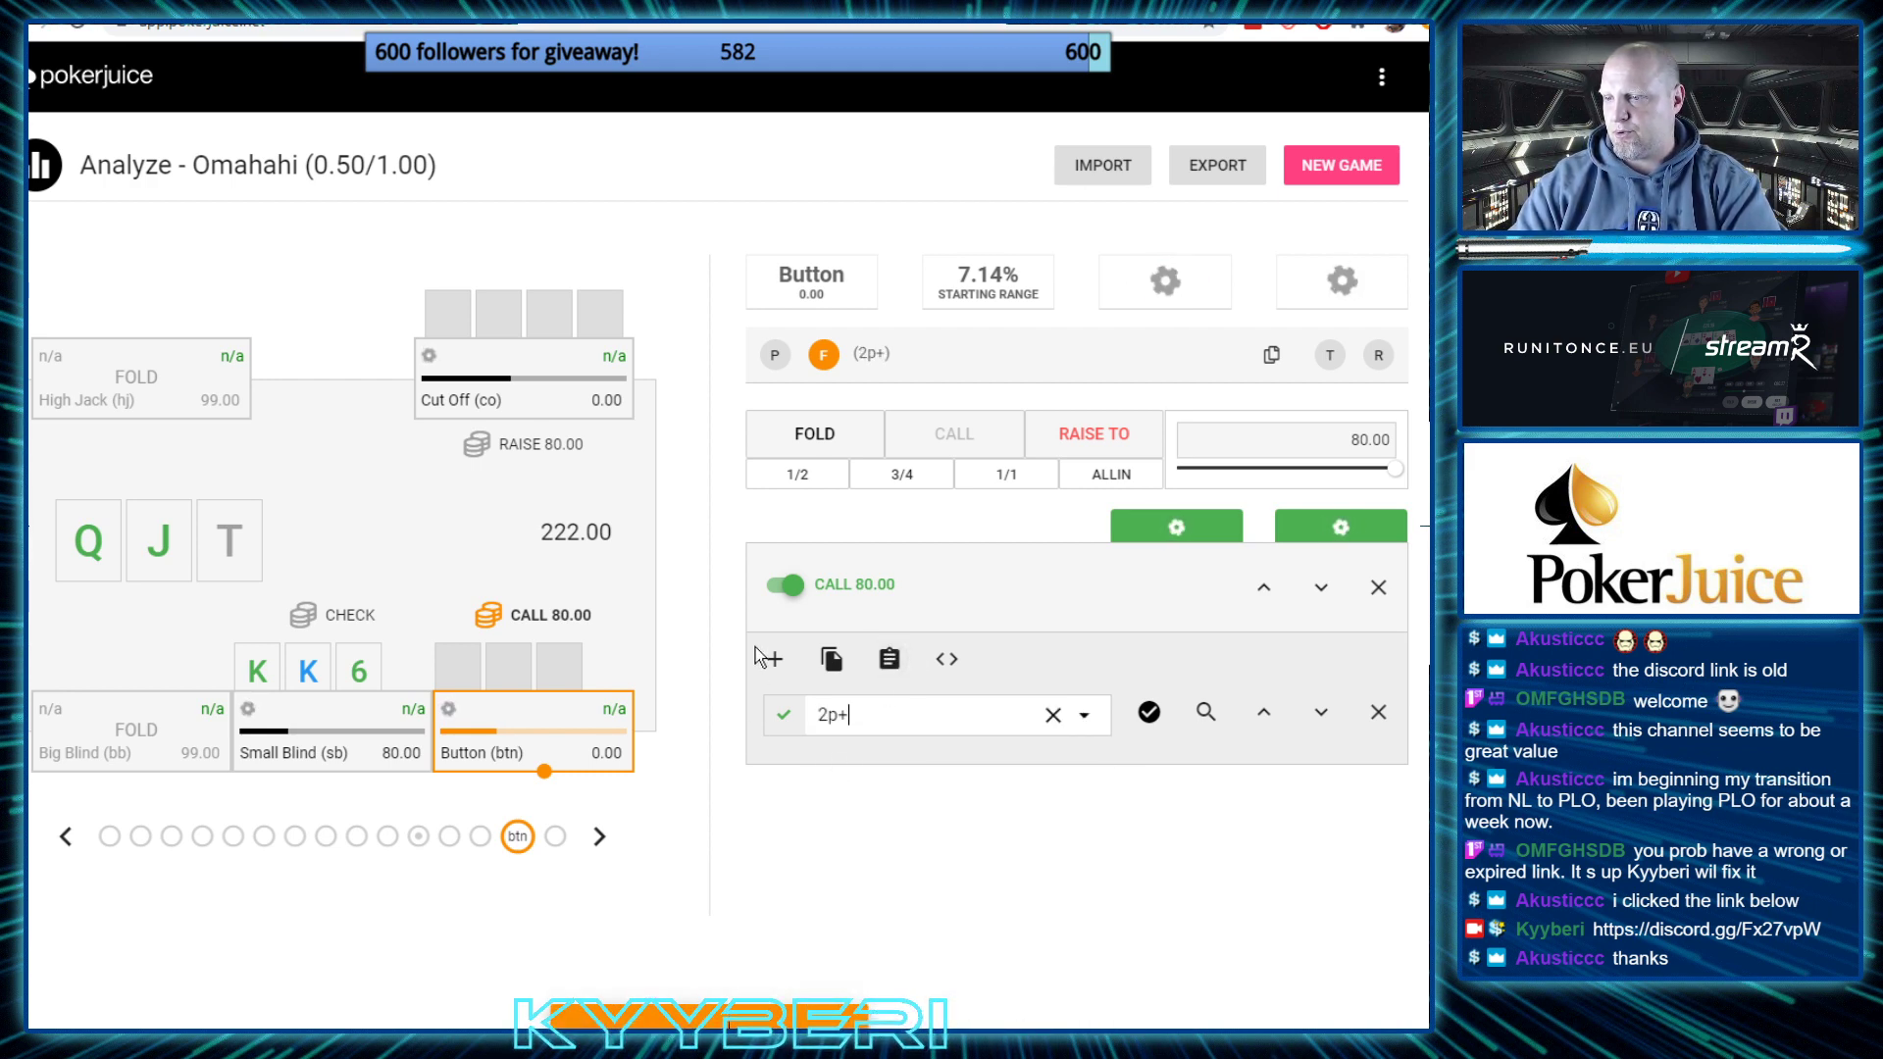
Add a second range row to the Button's call and set it to Flush Draw 1
click(775, 659)
click(861, 774)
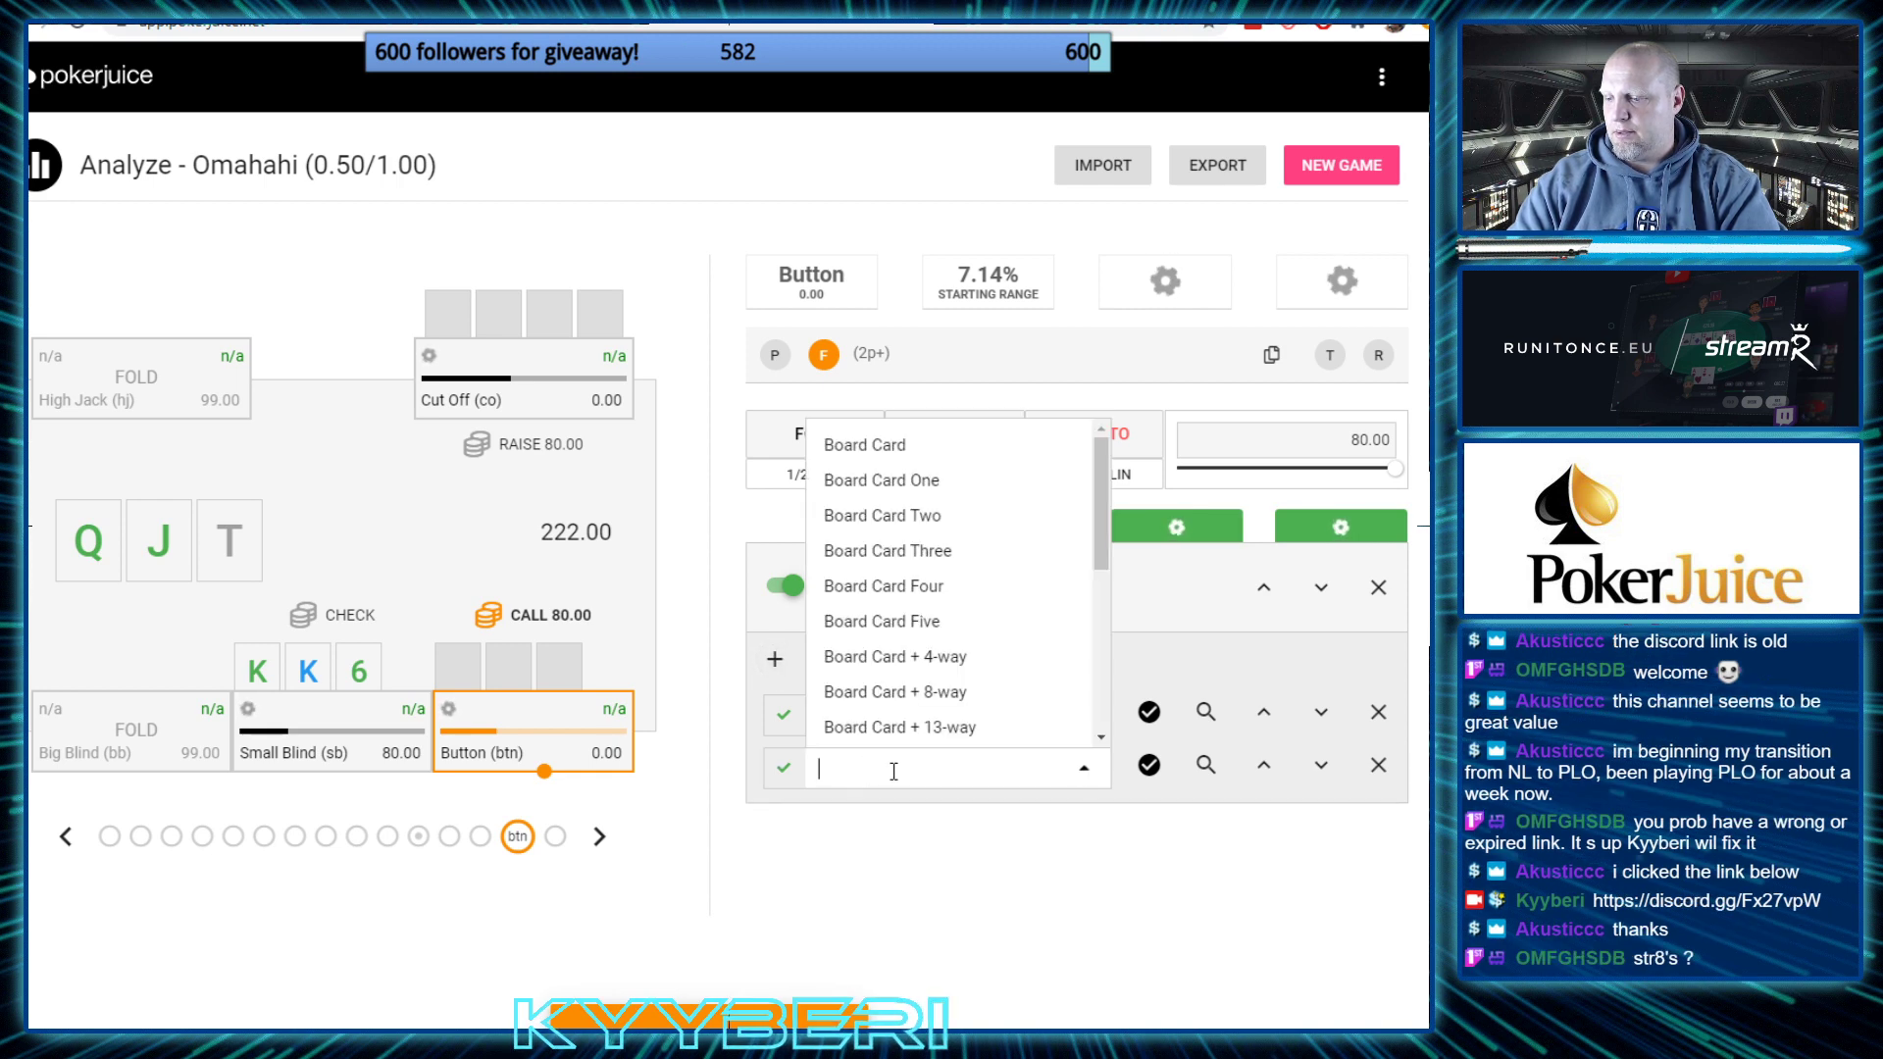
text(fl)
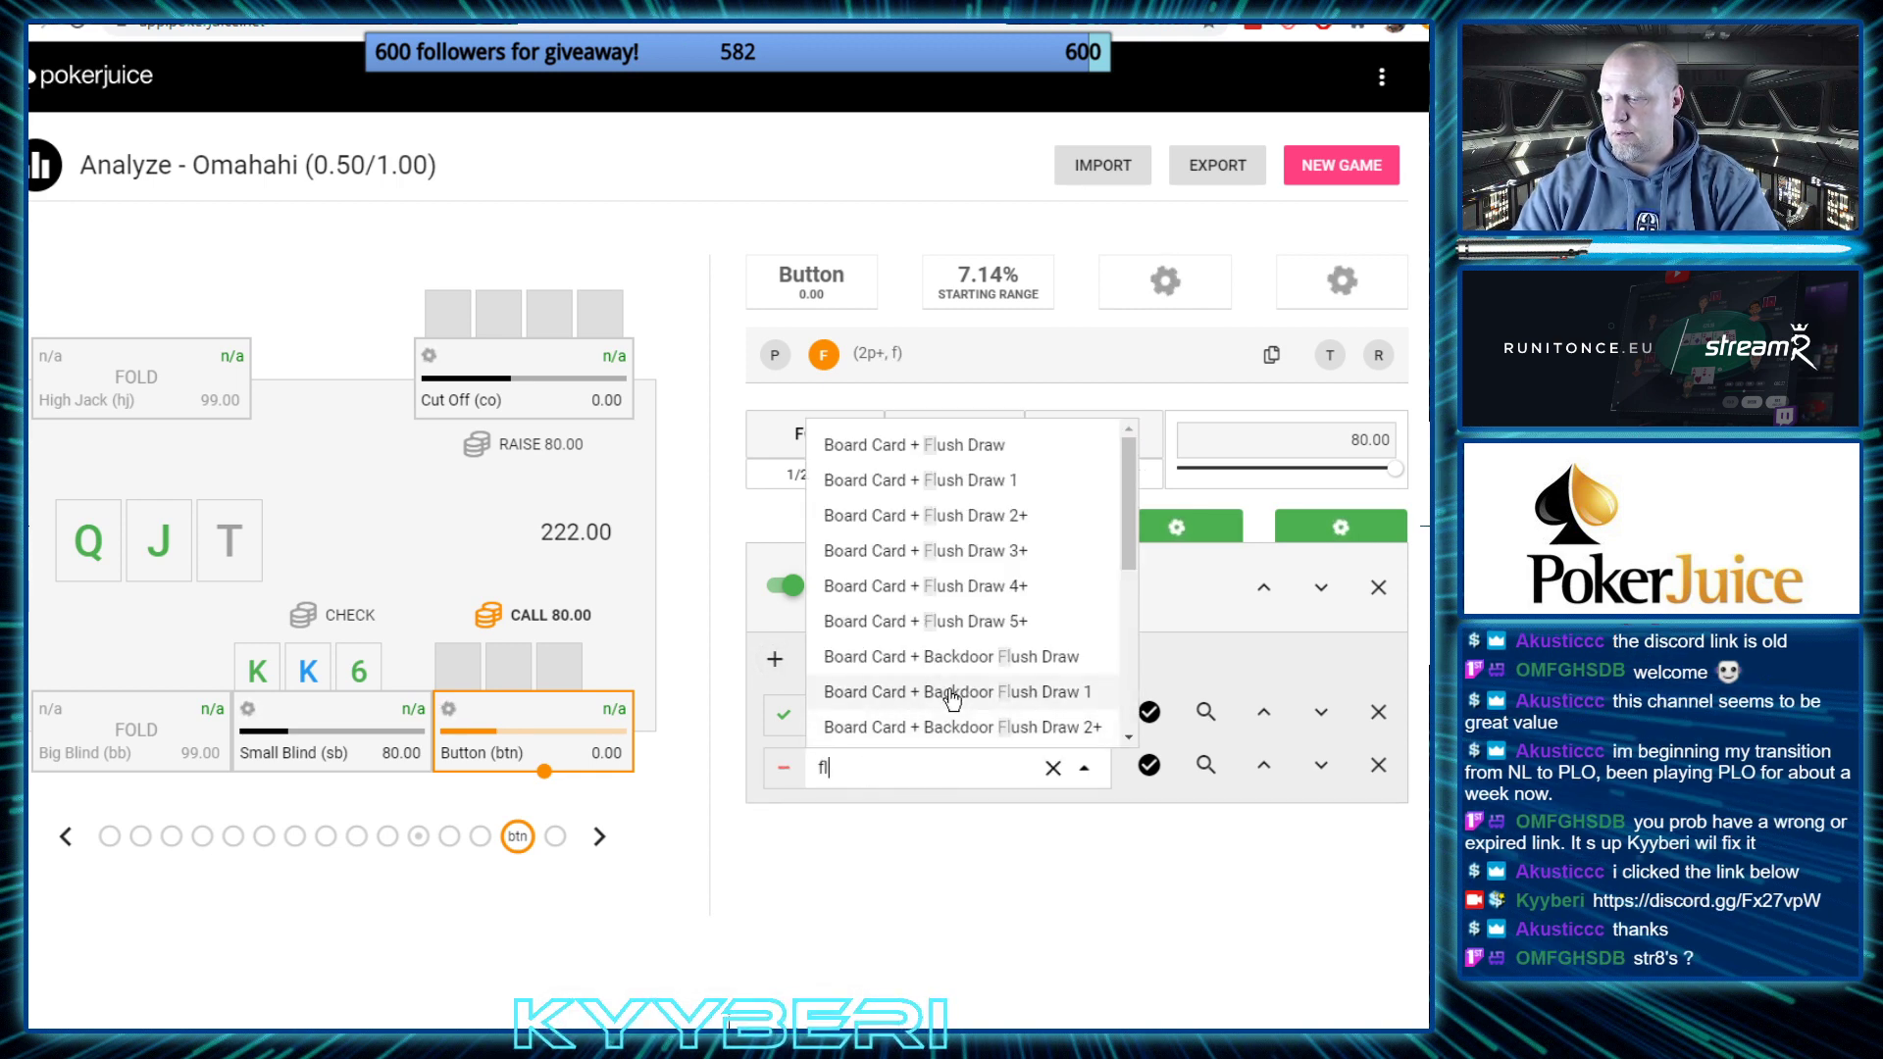
text(ush)
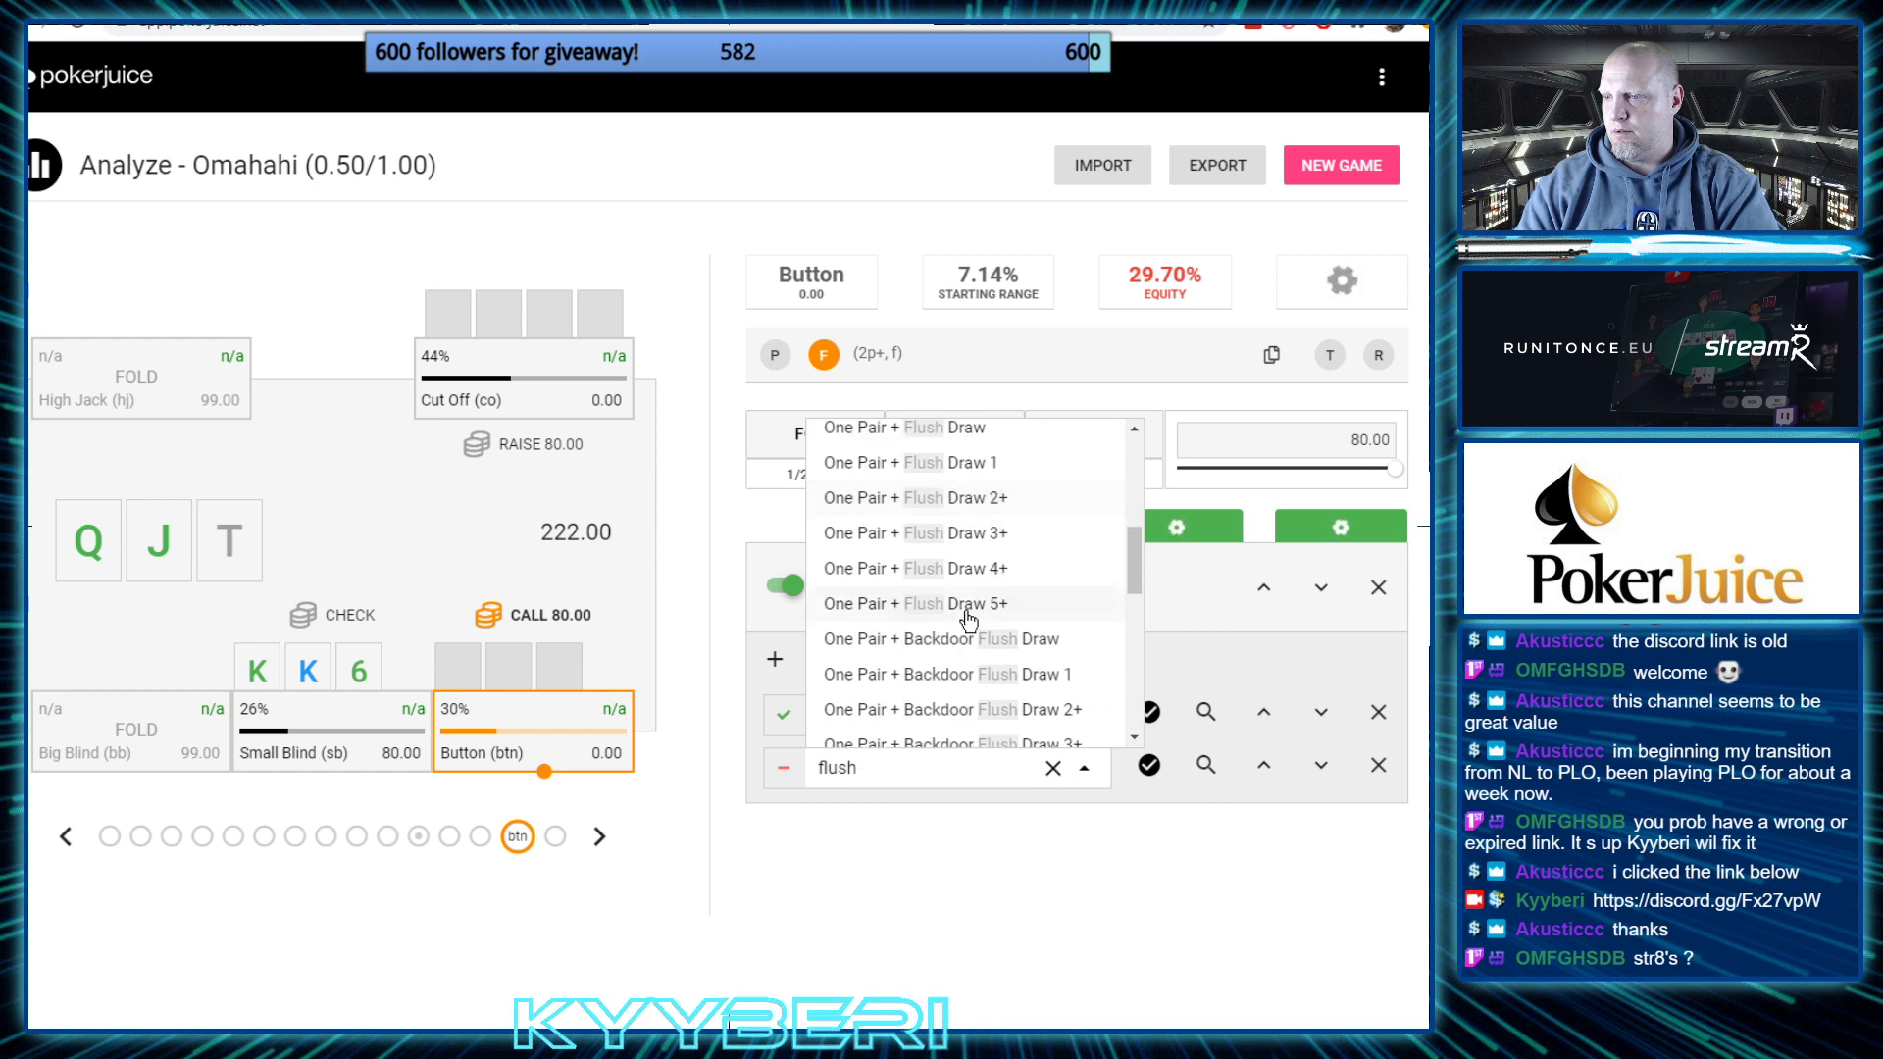
scroll(969, 620, down, 15)
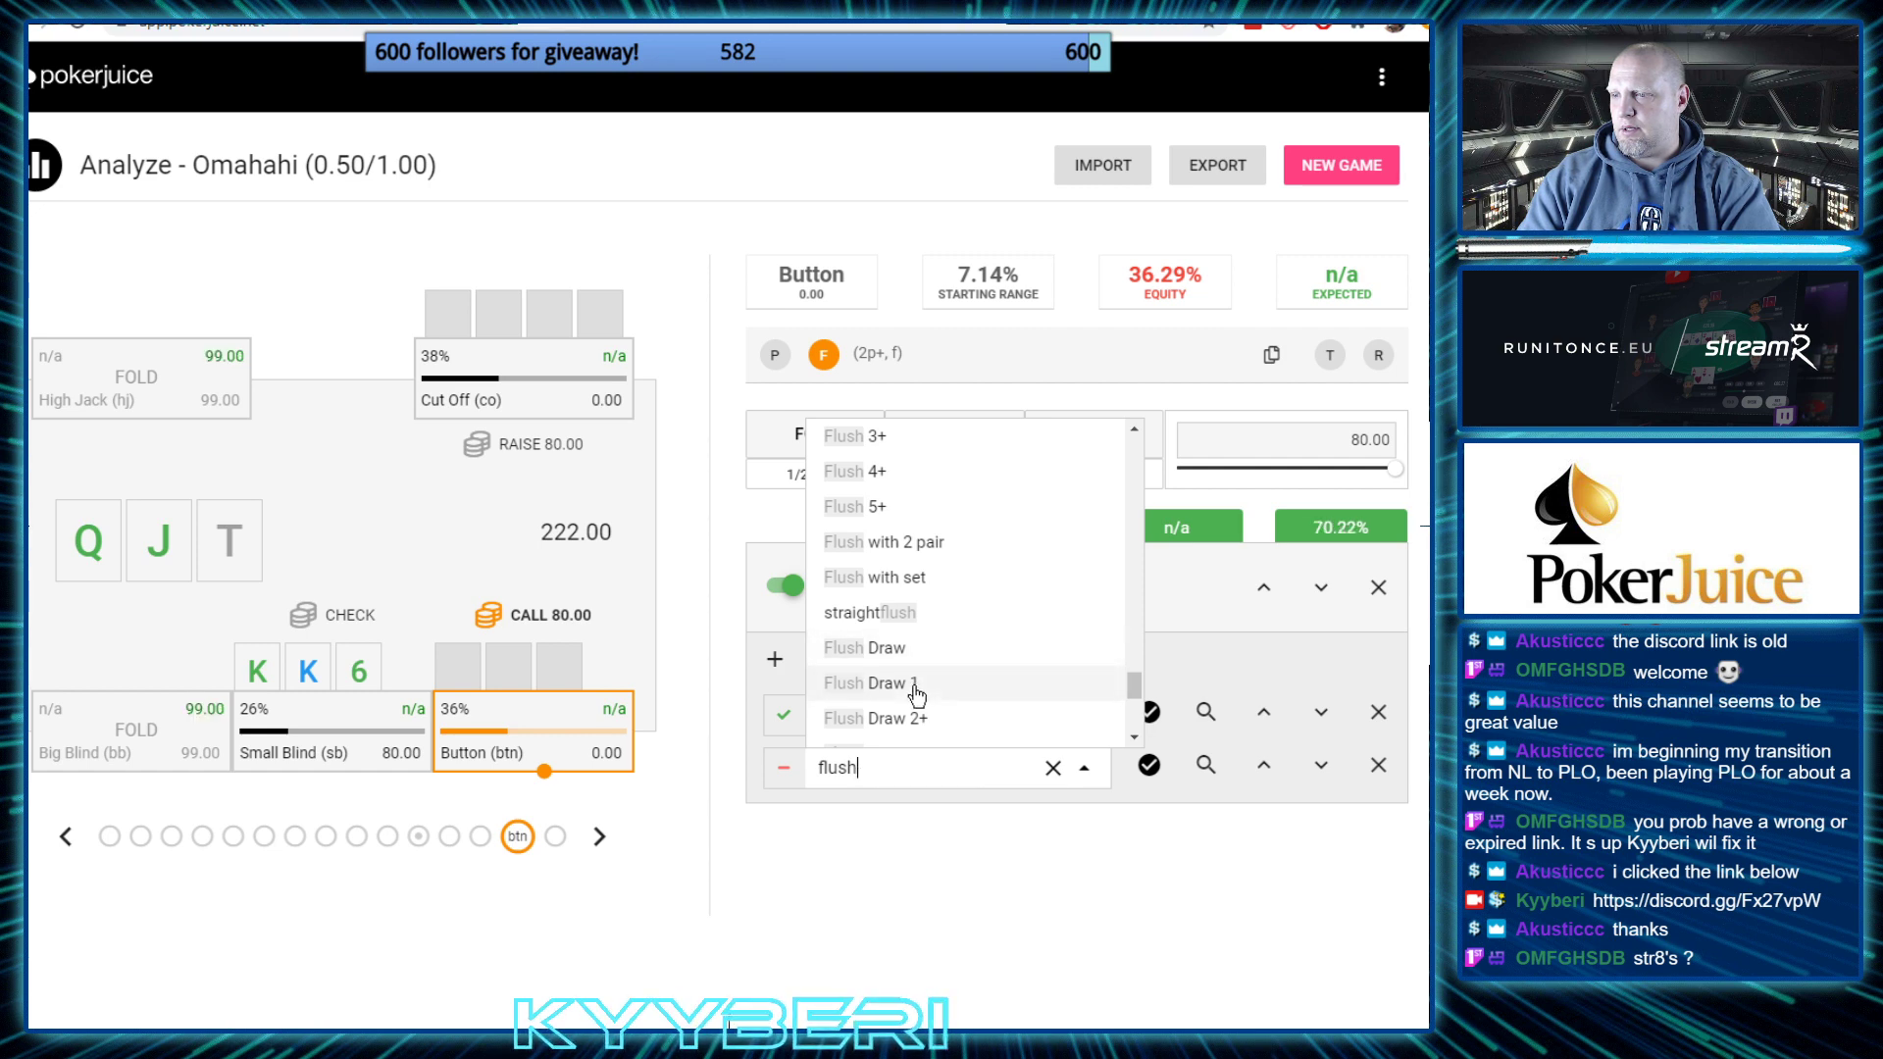
click(914, 683)
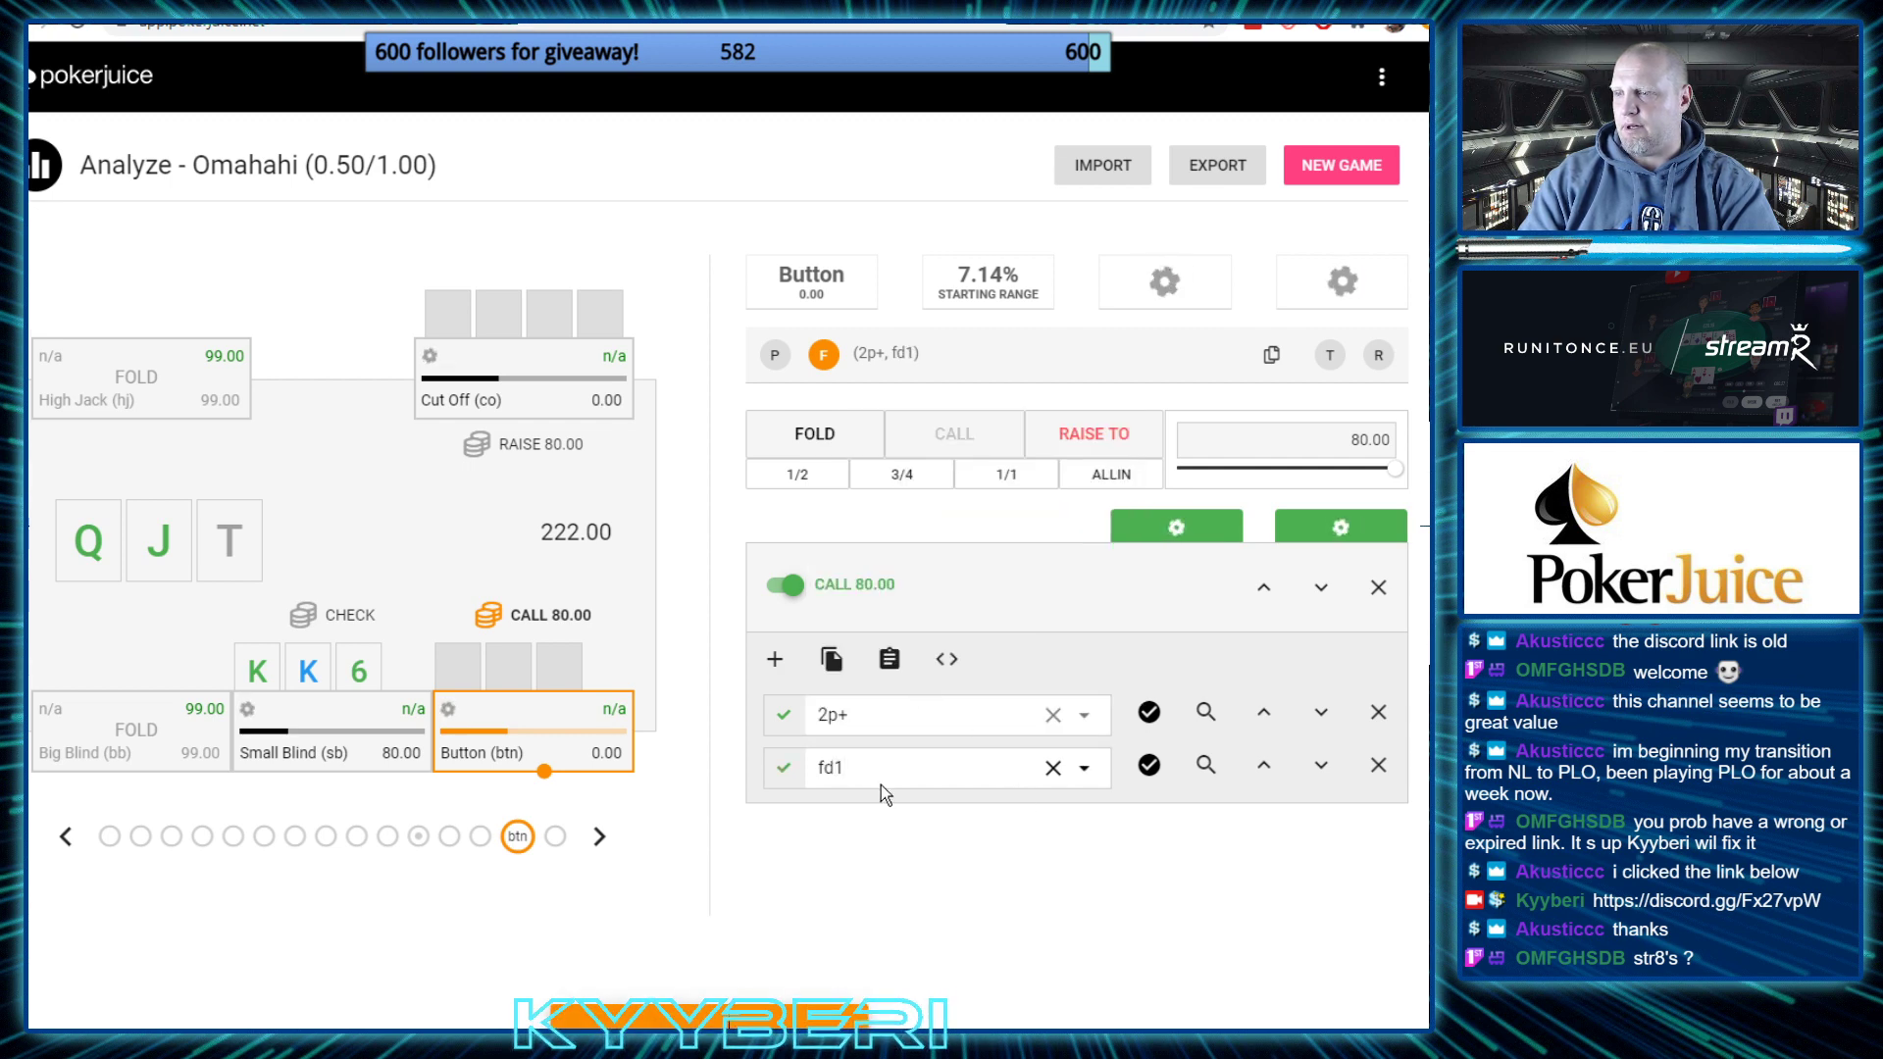
Add a third range row to the Button's call and set it to 8-way + Flush Draw
click(775, 659)
click(868, 825)
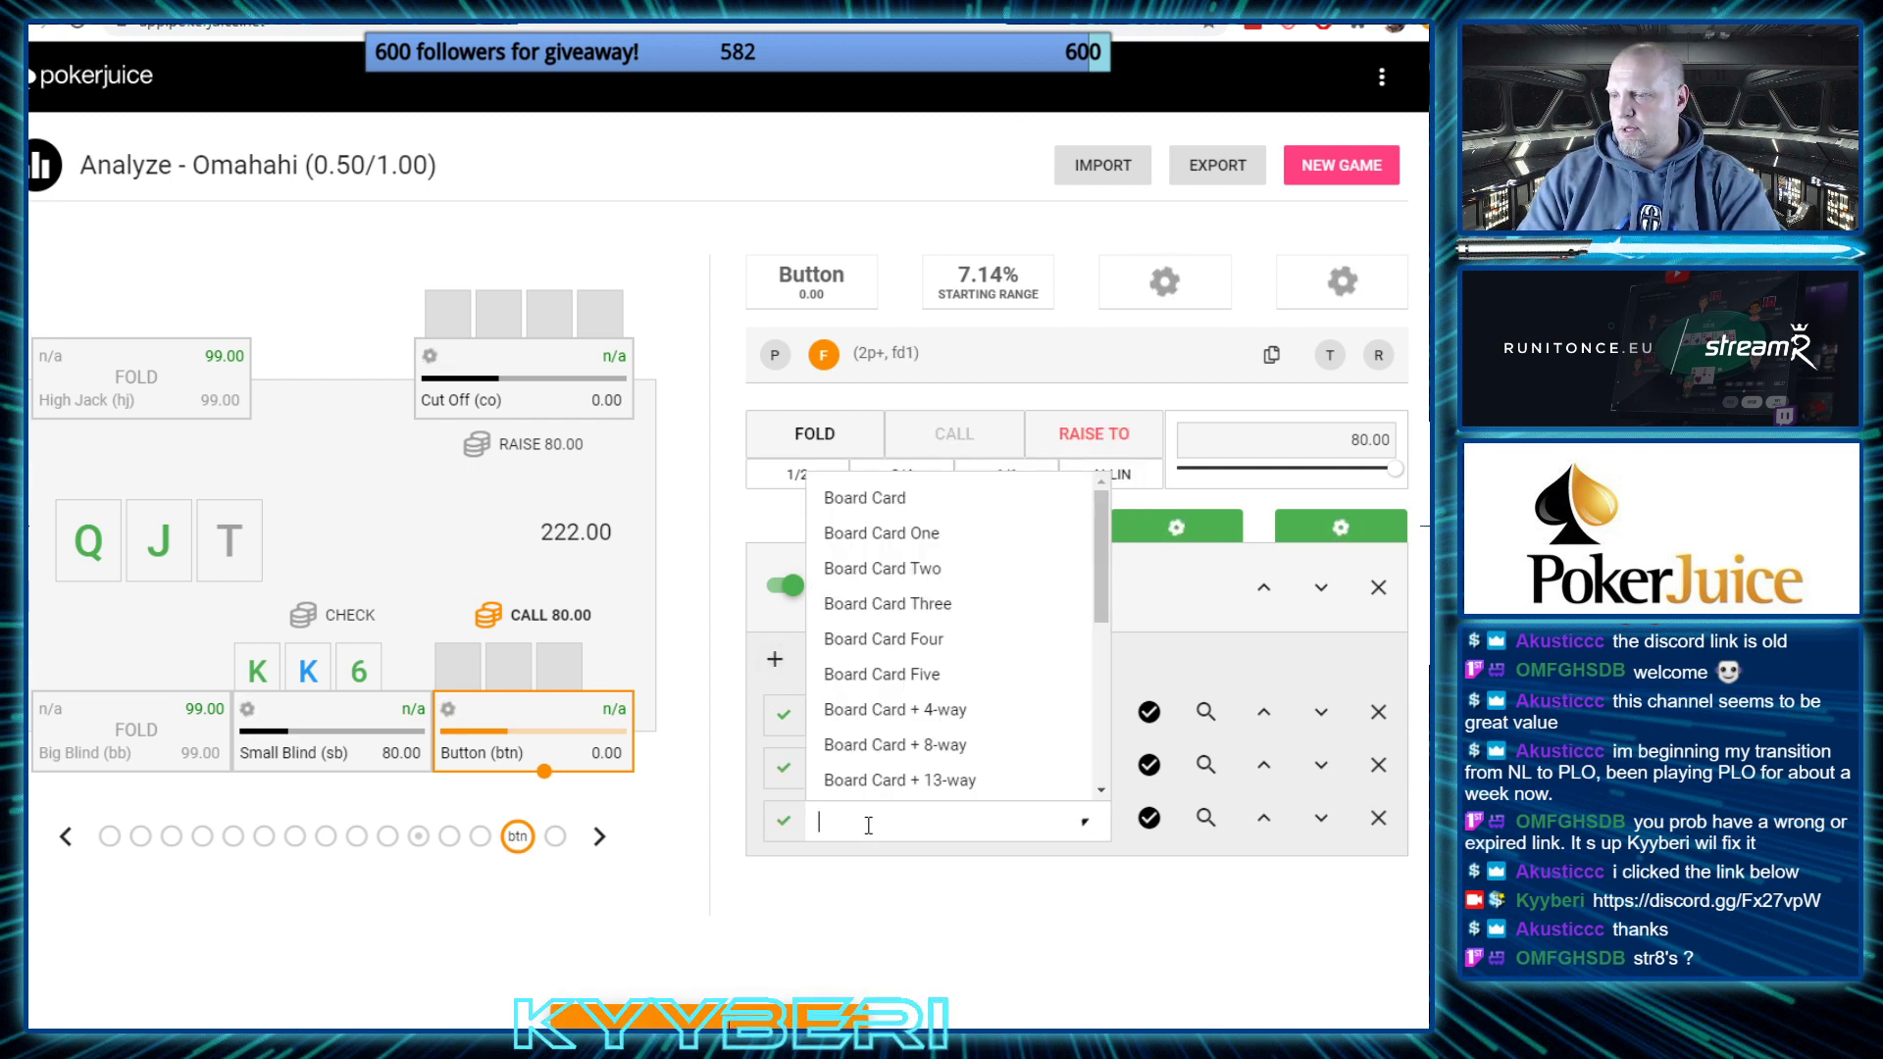
scroll(941, 721, down, 15)
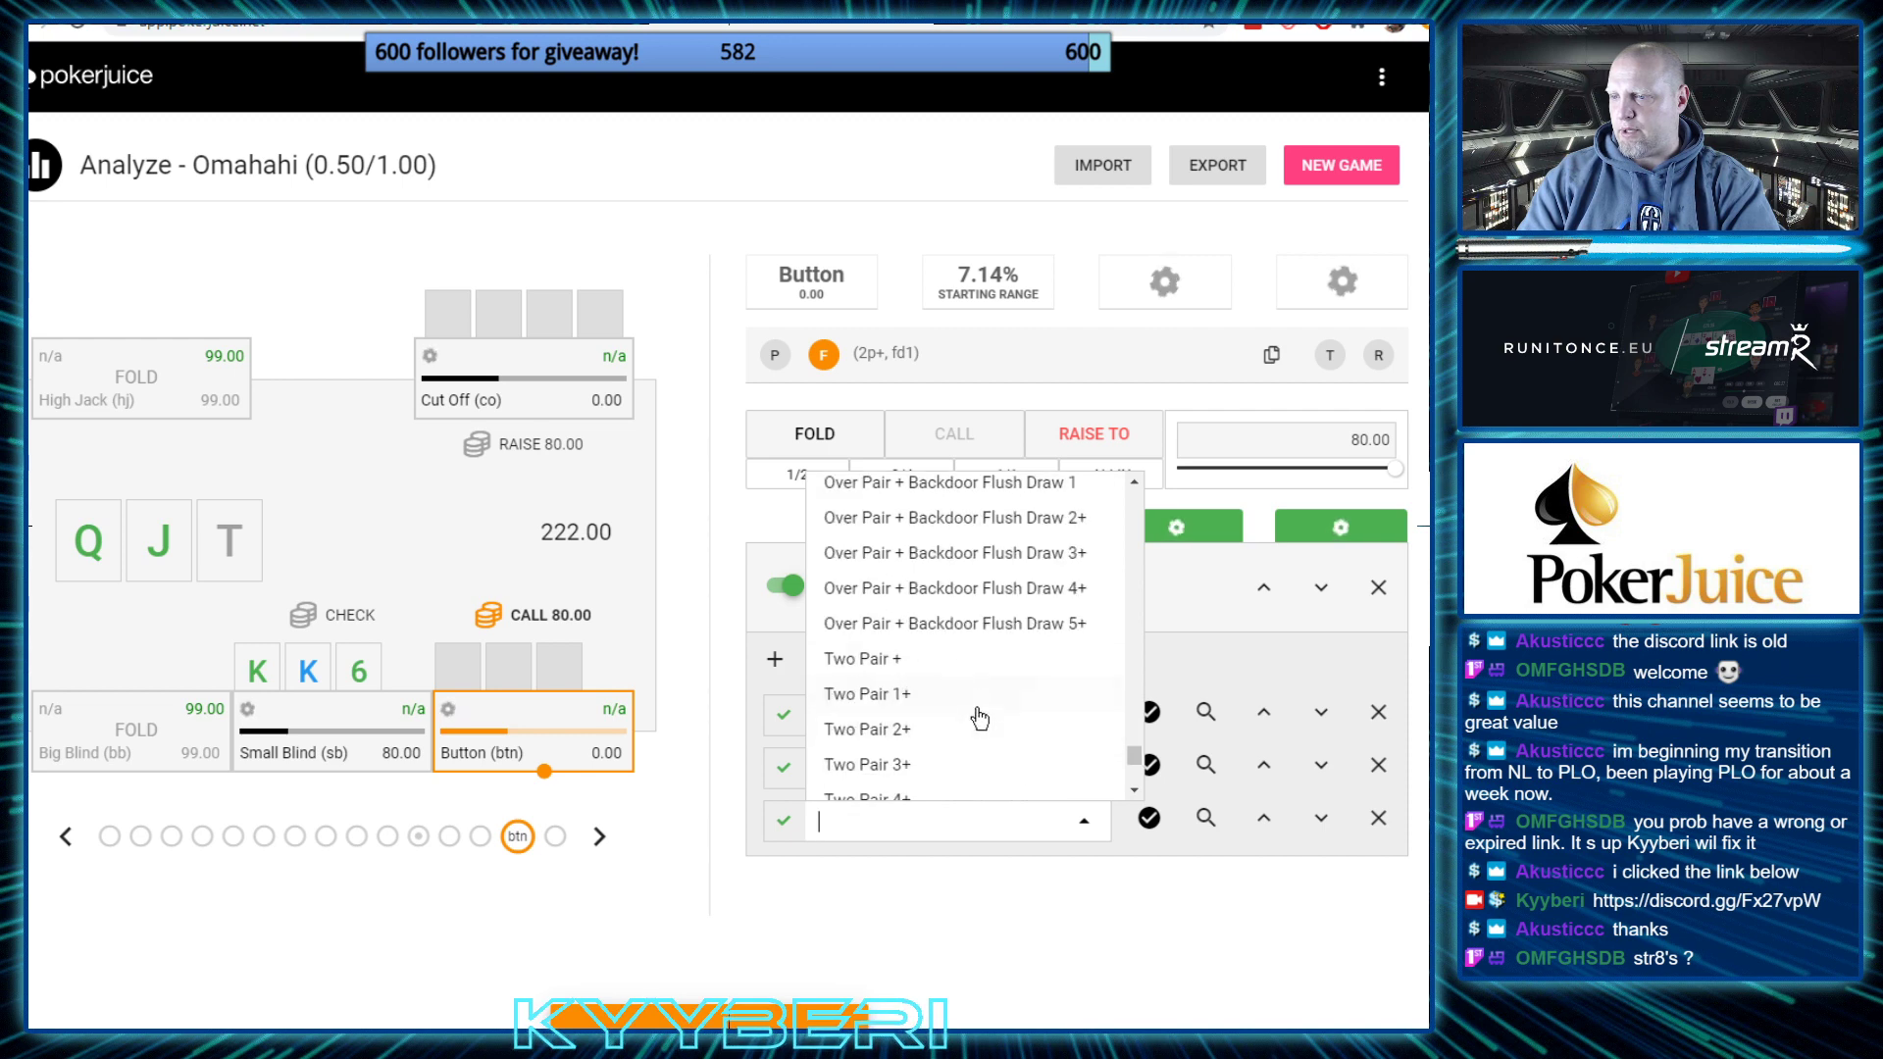
scroll(978, 719, down, 20)
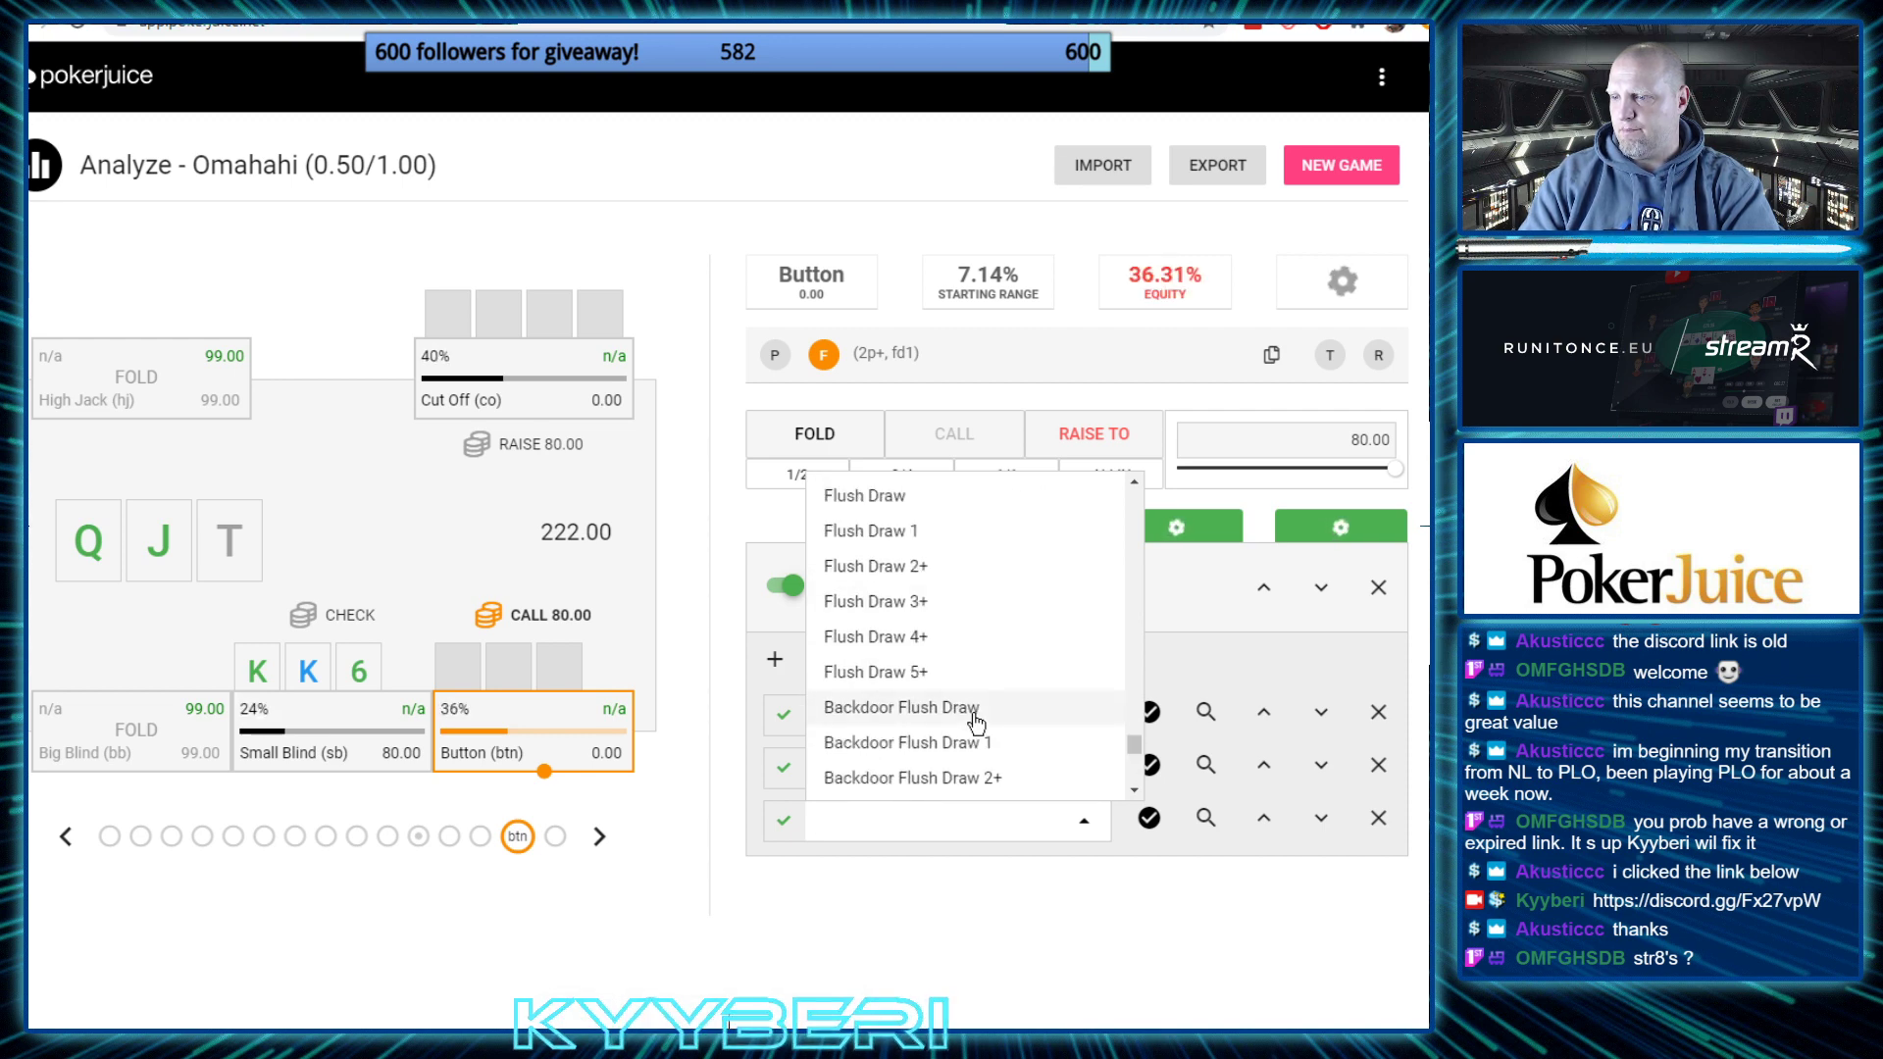
scroll(976, 723, down, 5)
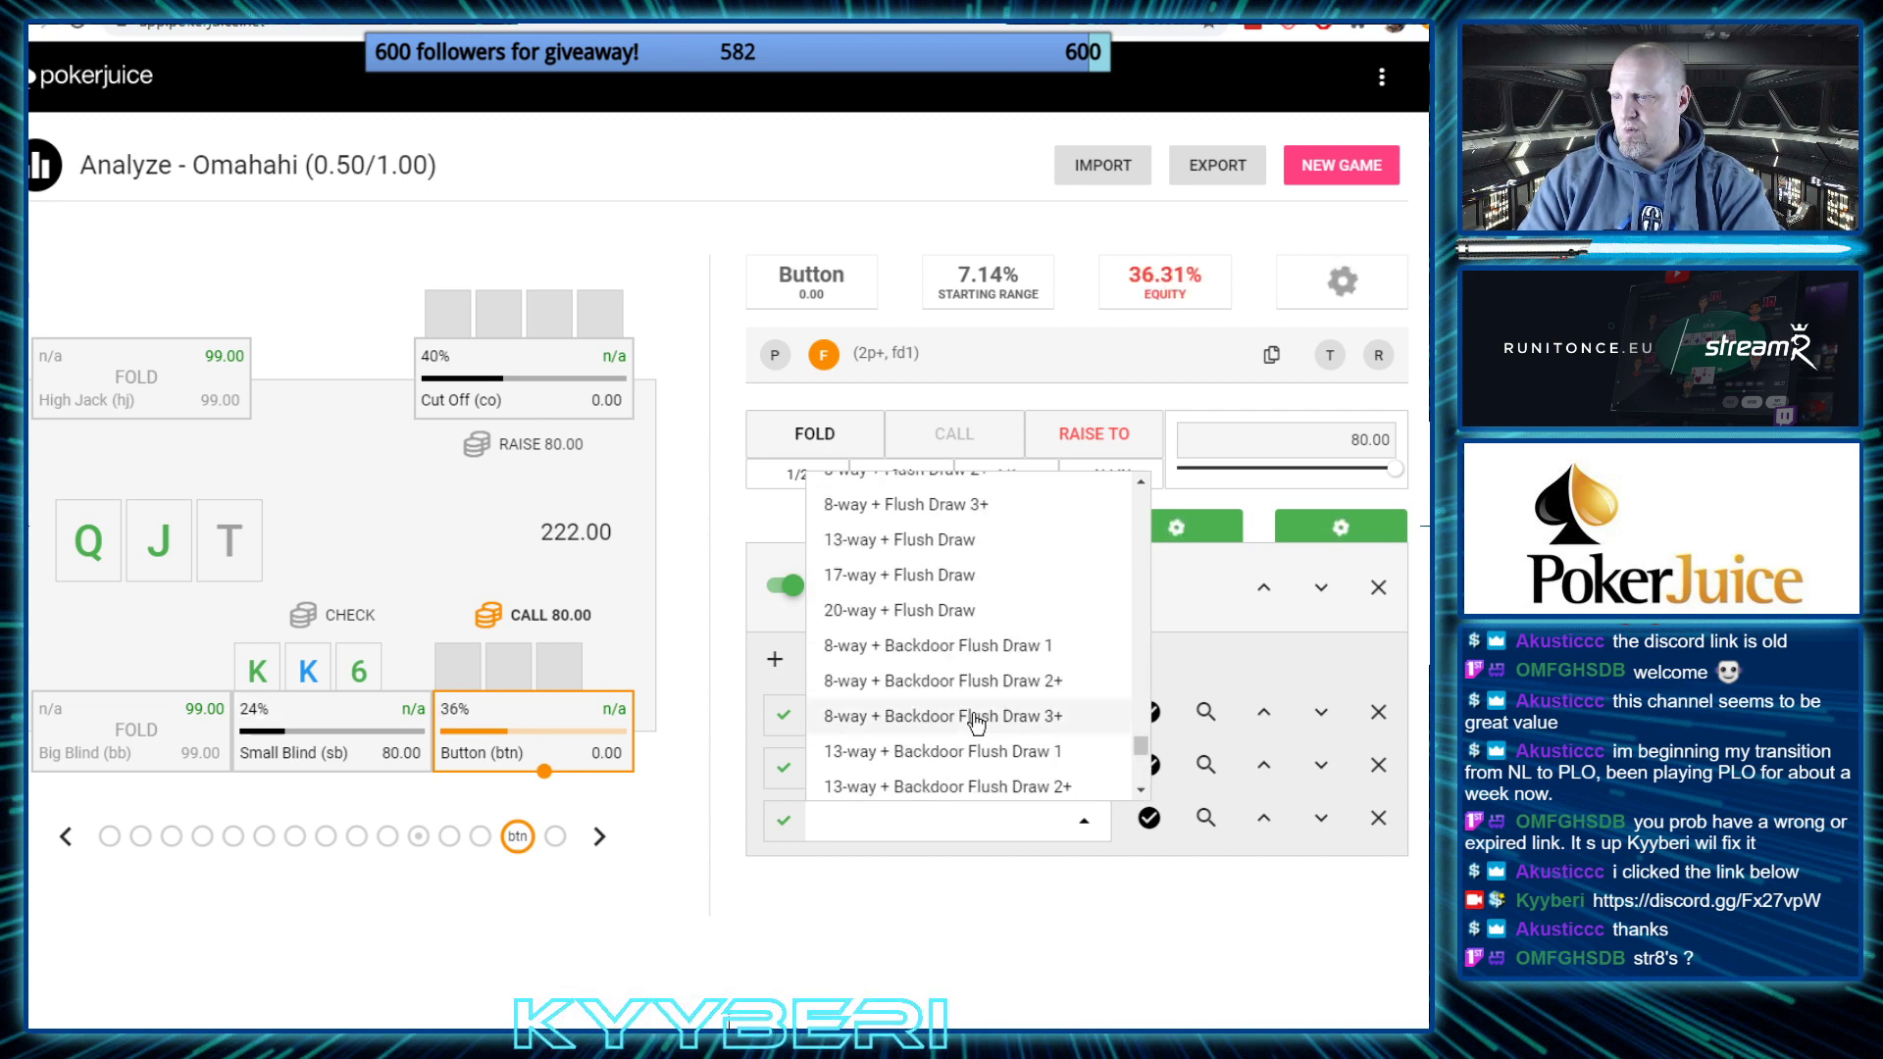
scroll(912, 667, down, 4)
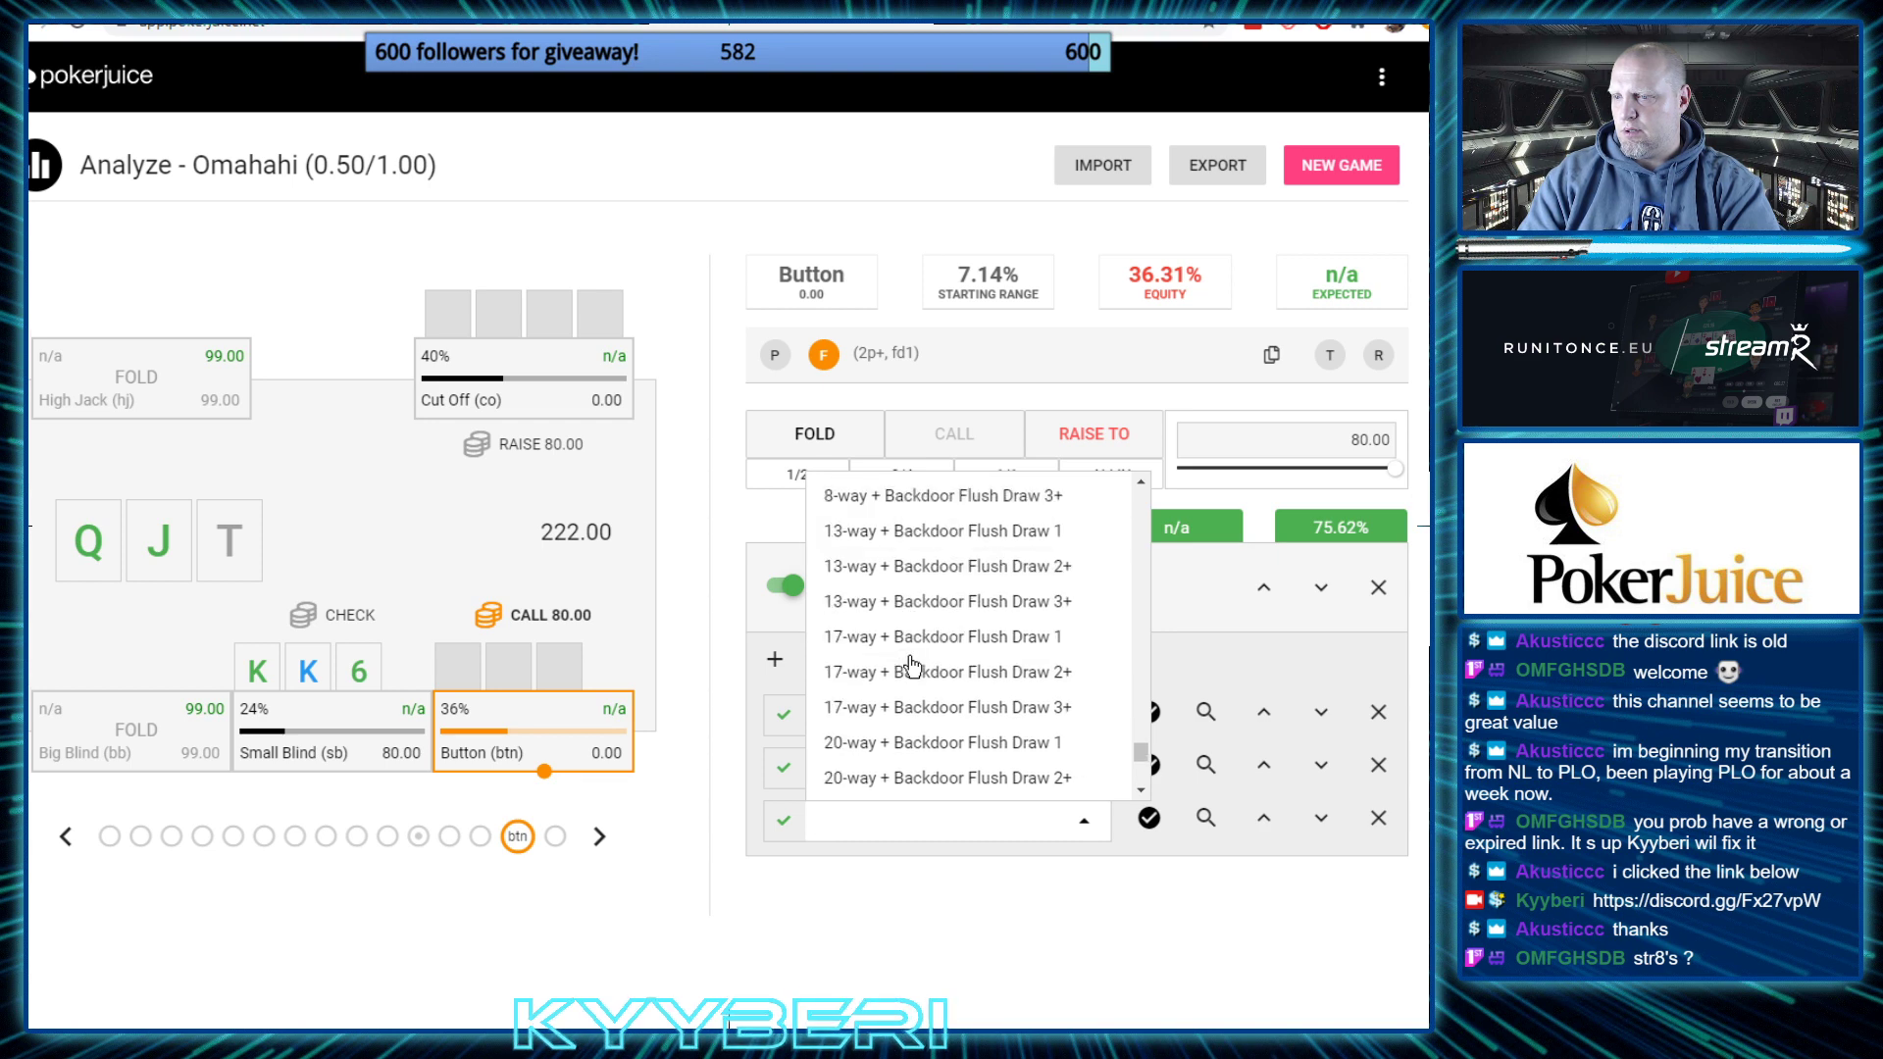
scroll(912, 667, down, 6)
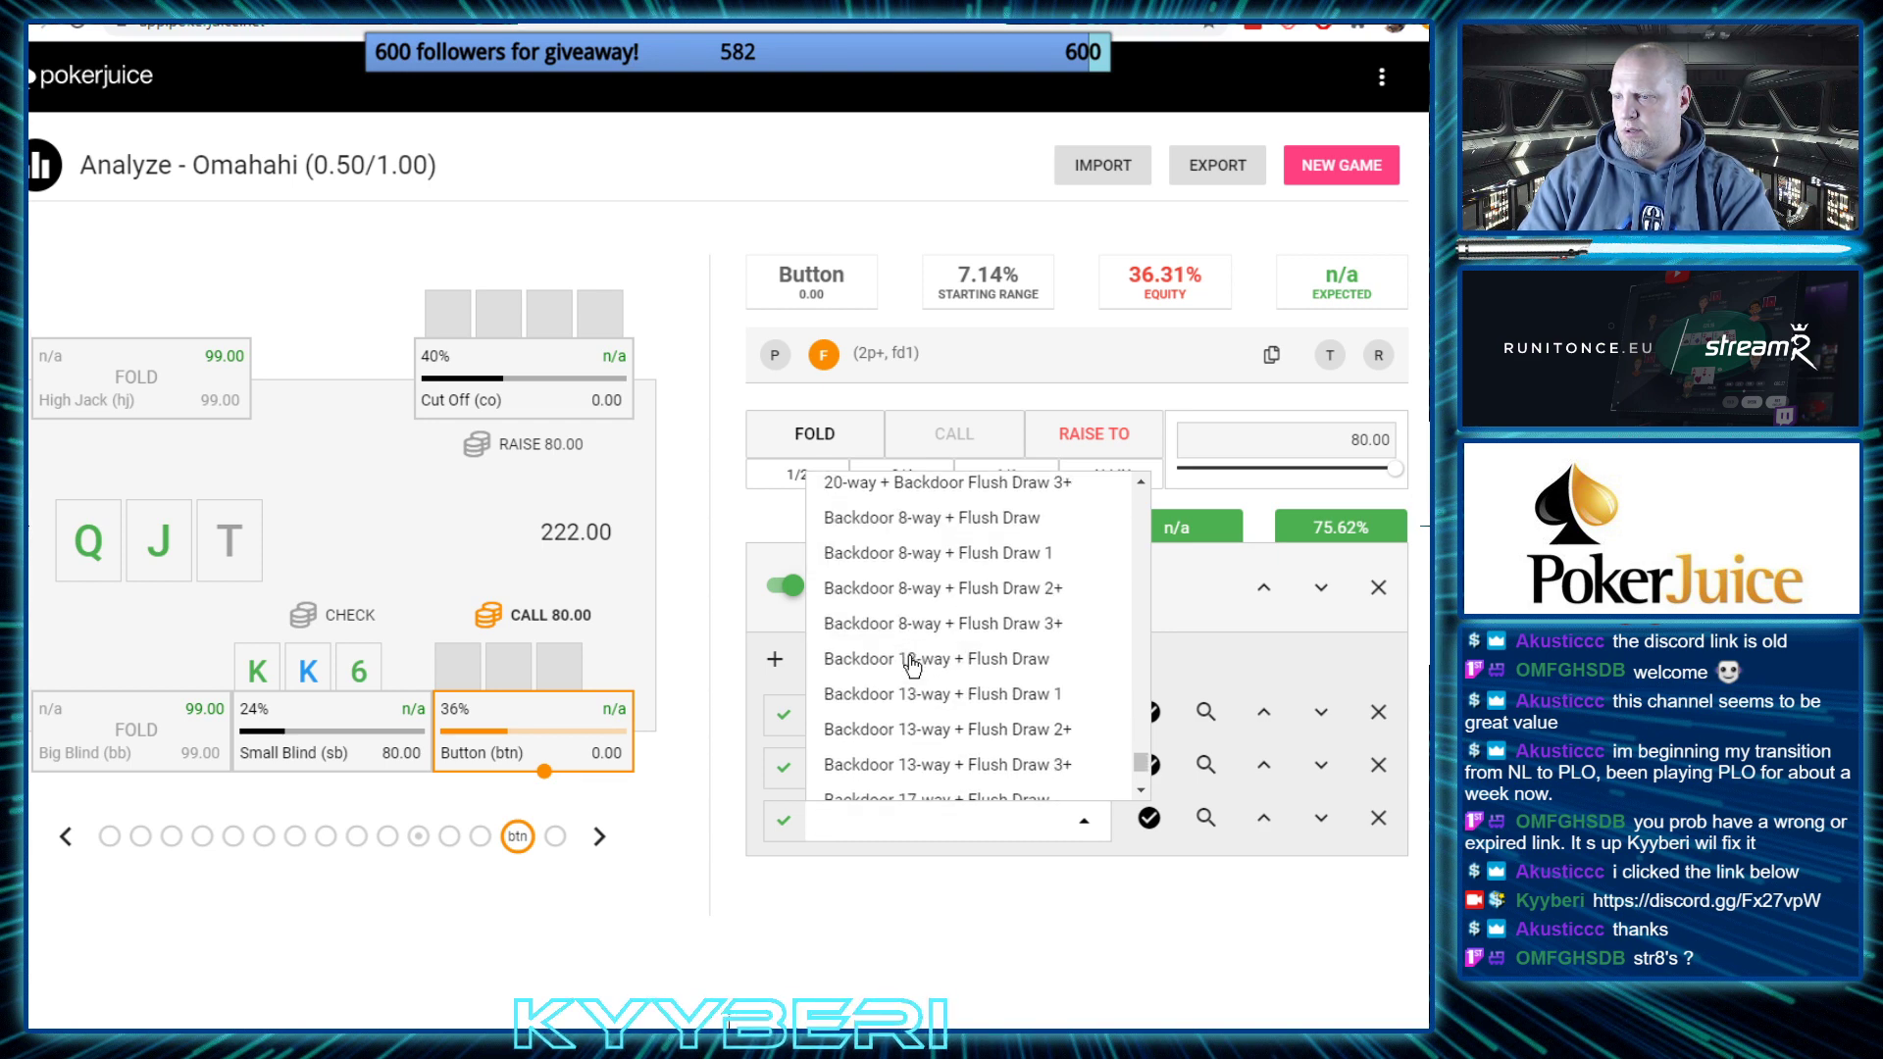
scroll(912, 677, up, 10)
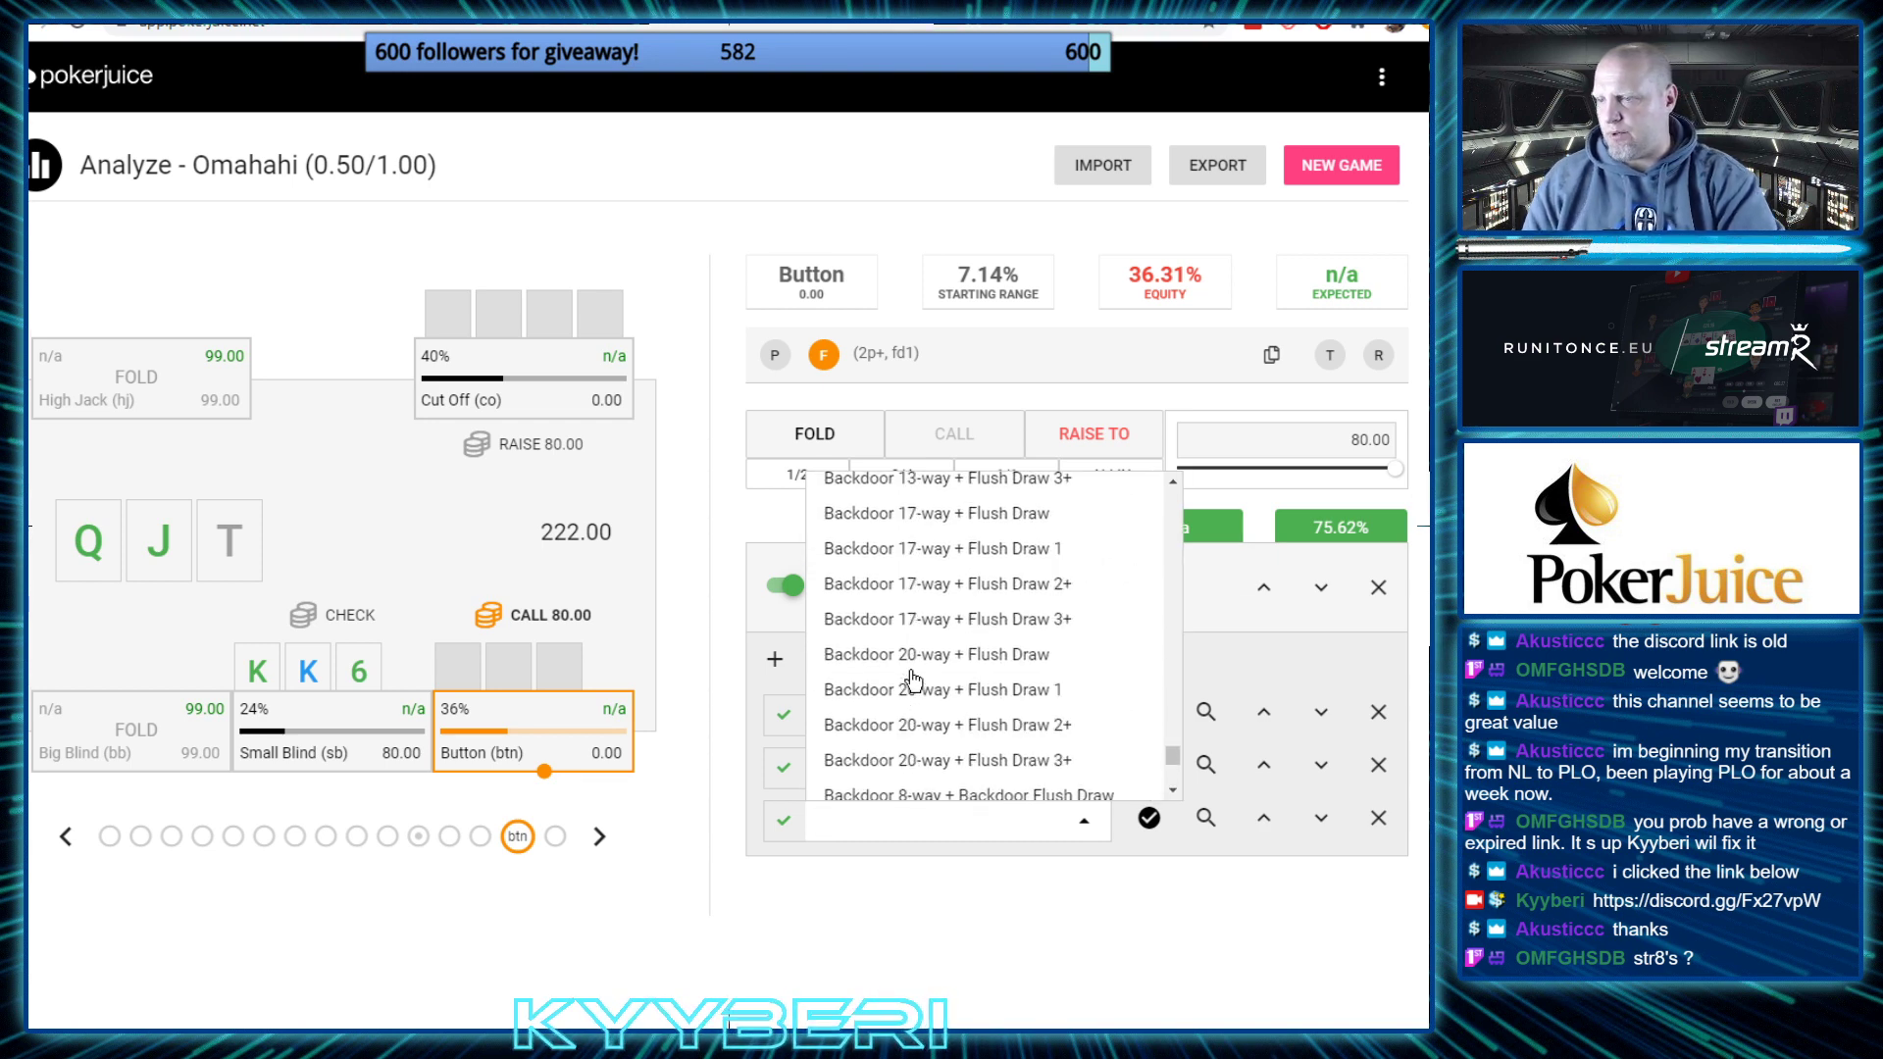
scroll(912, 657, up, 1)
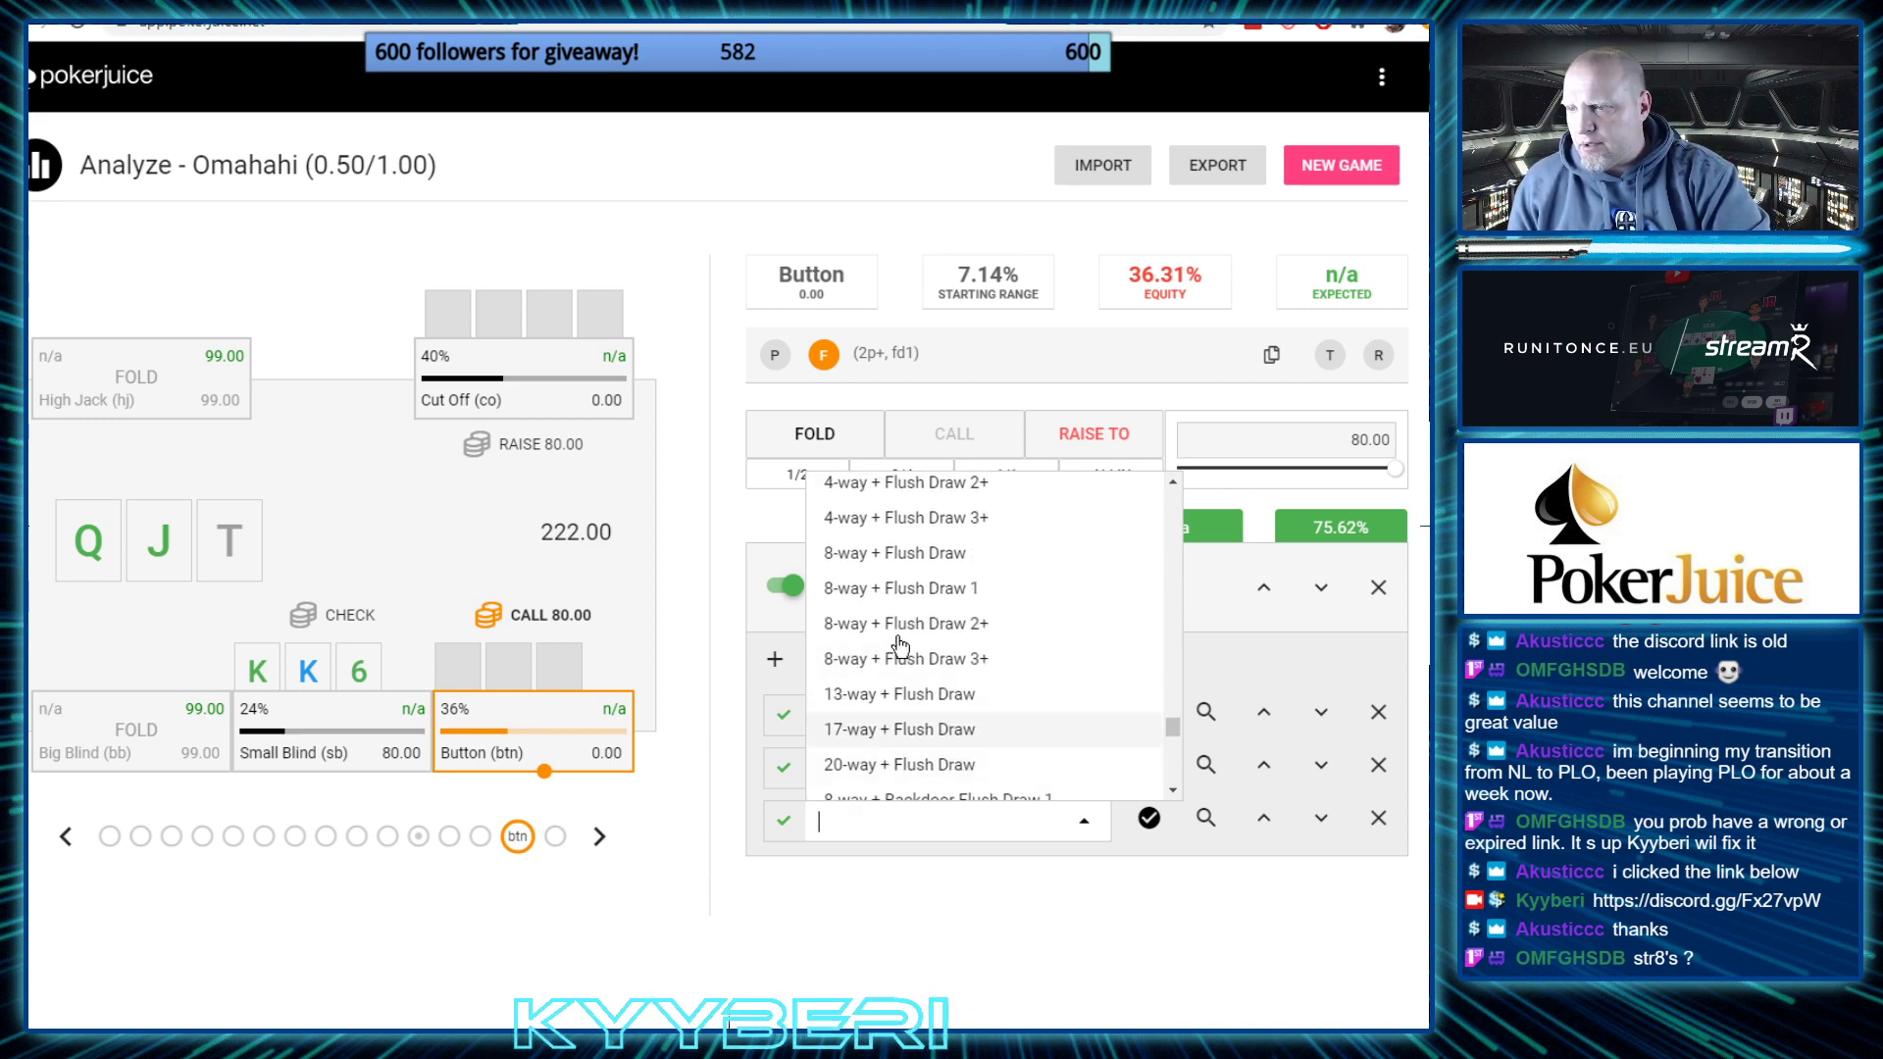
click(875, 554)
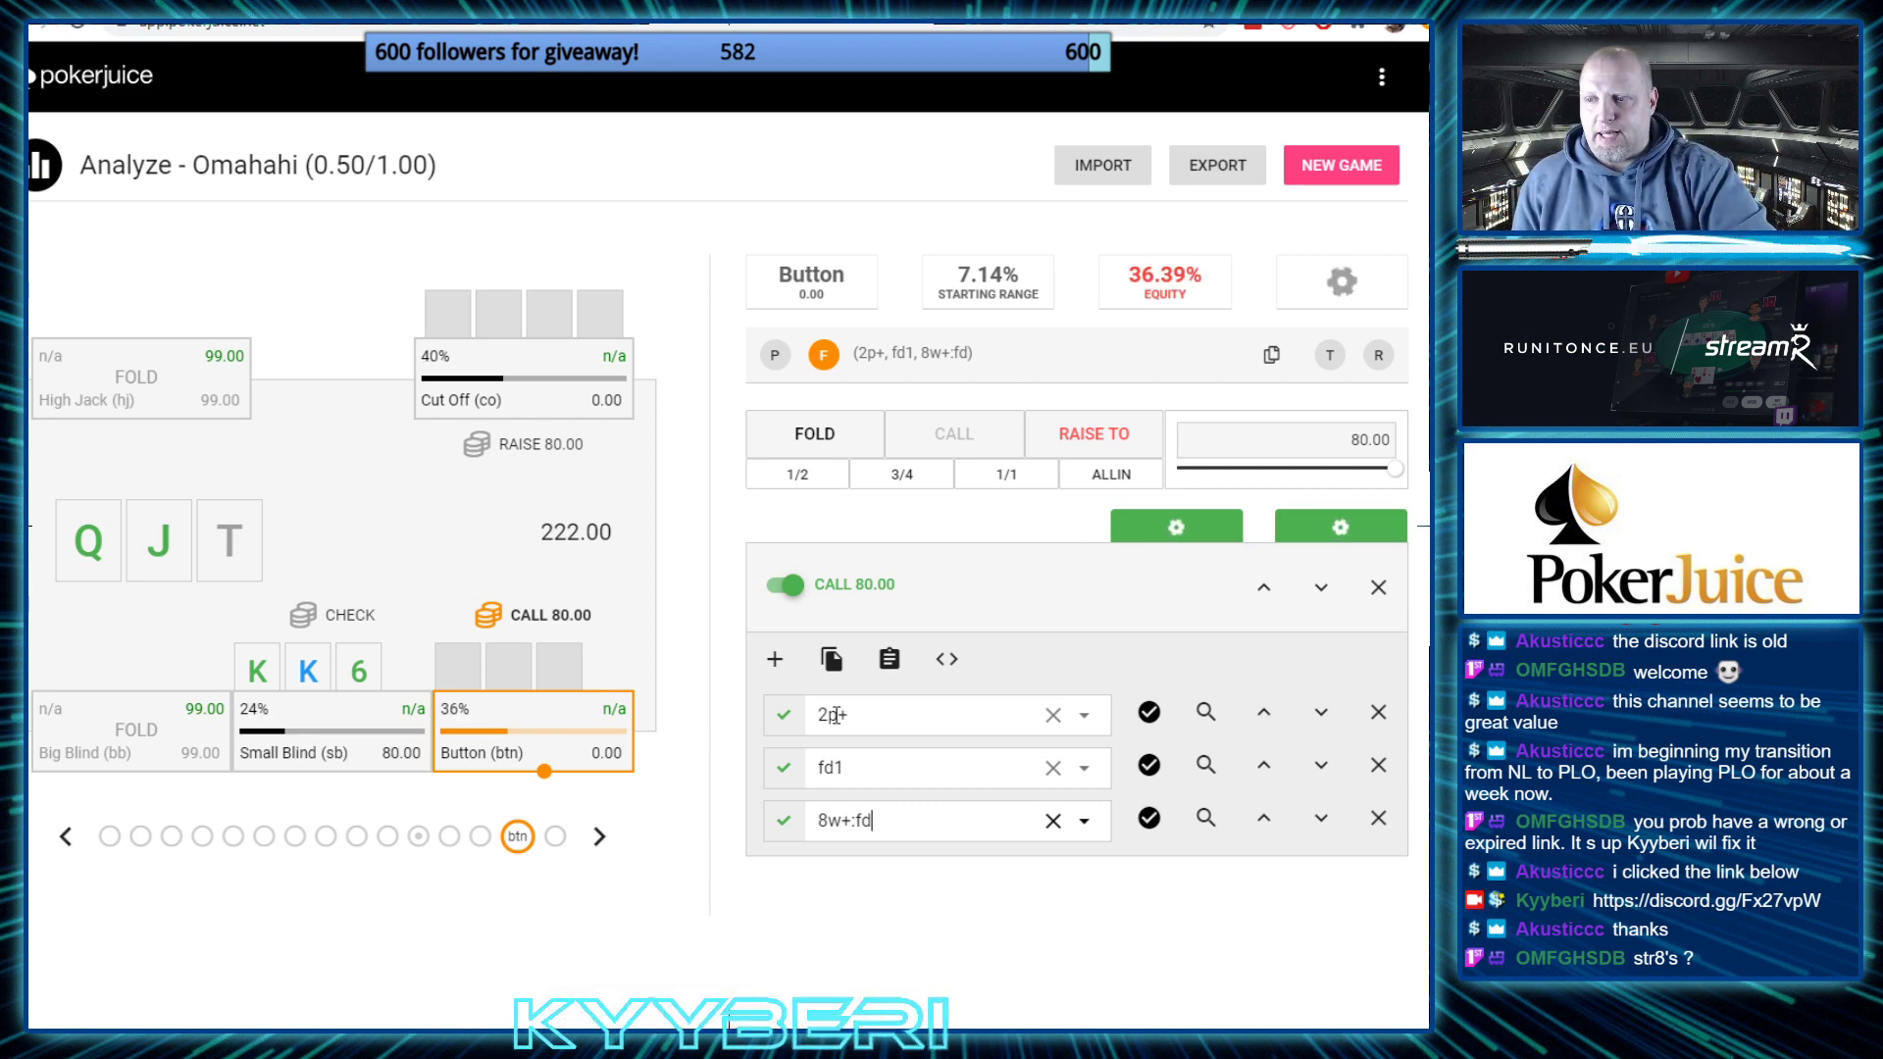
click(1206, 713)
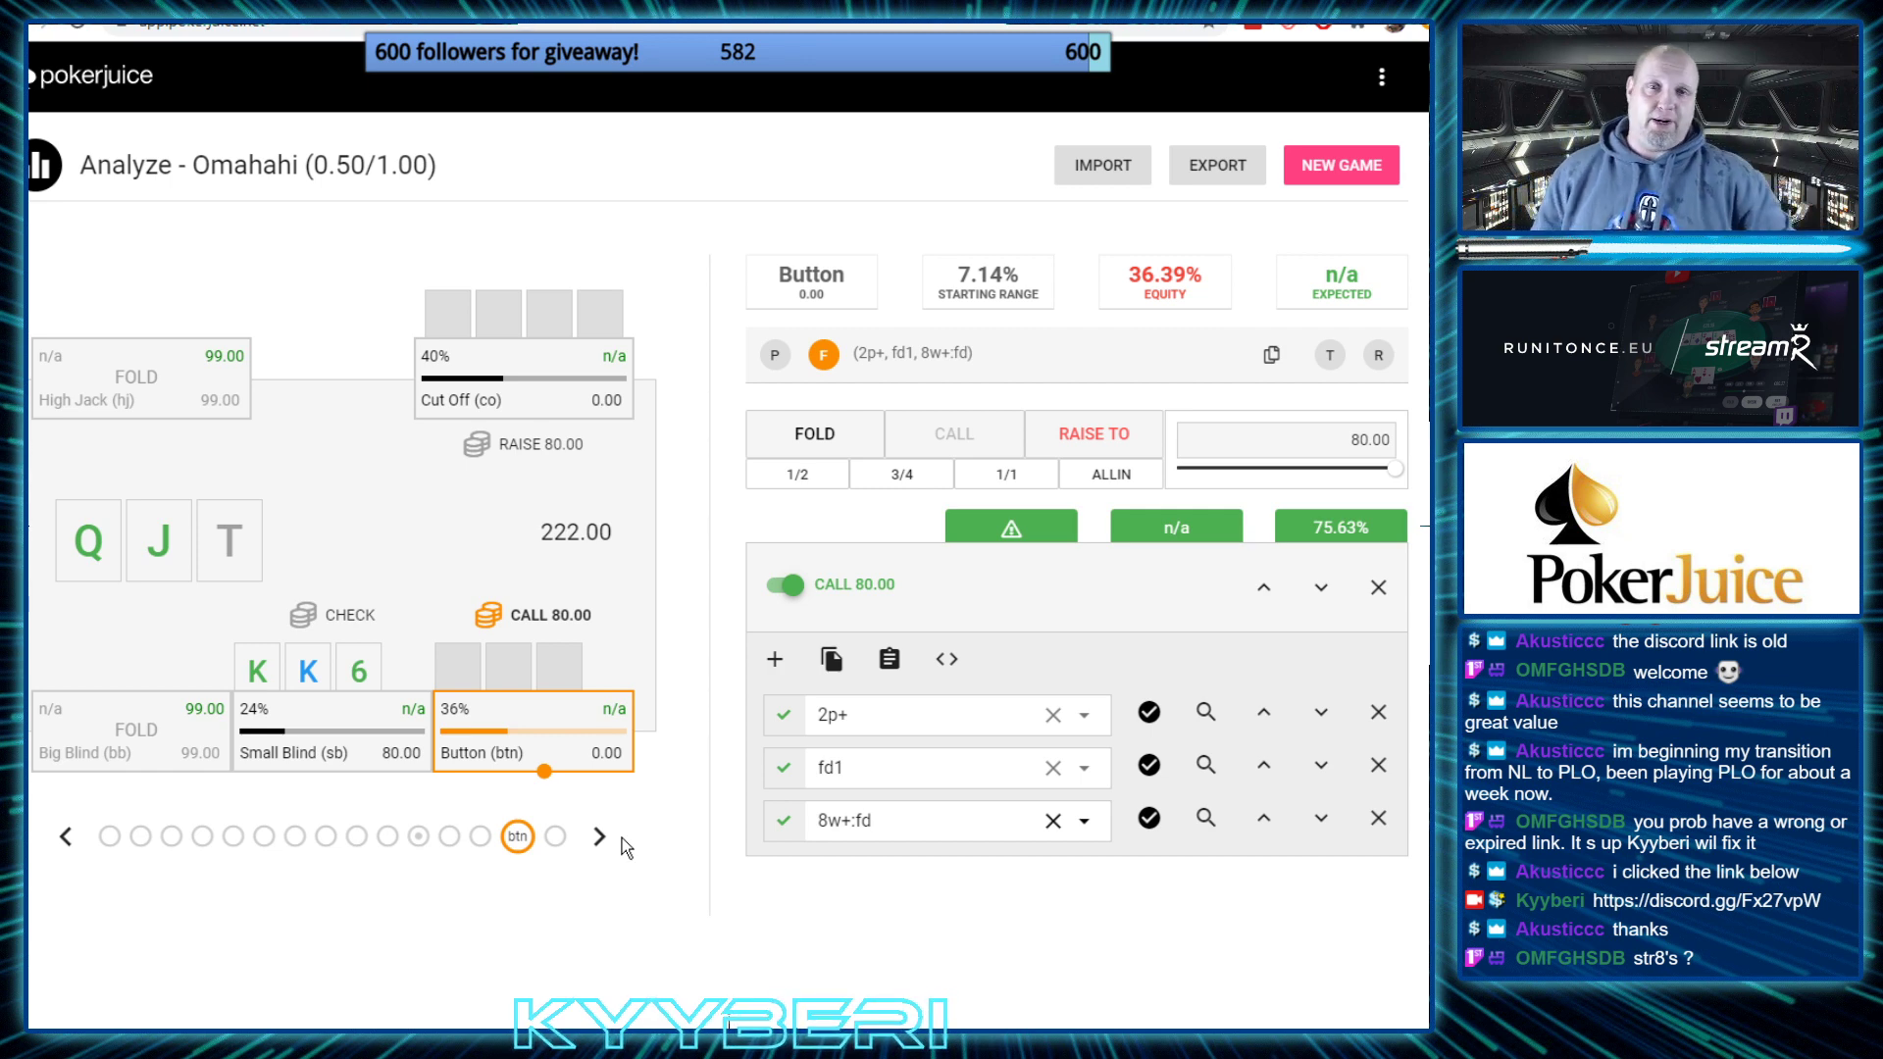
Advance to the Small Blind and have it call 80.00
mouse_move(797, 359)
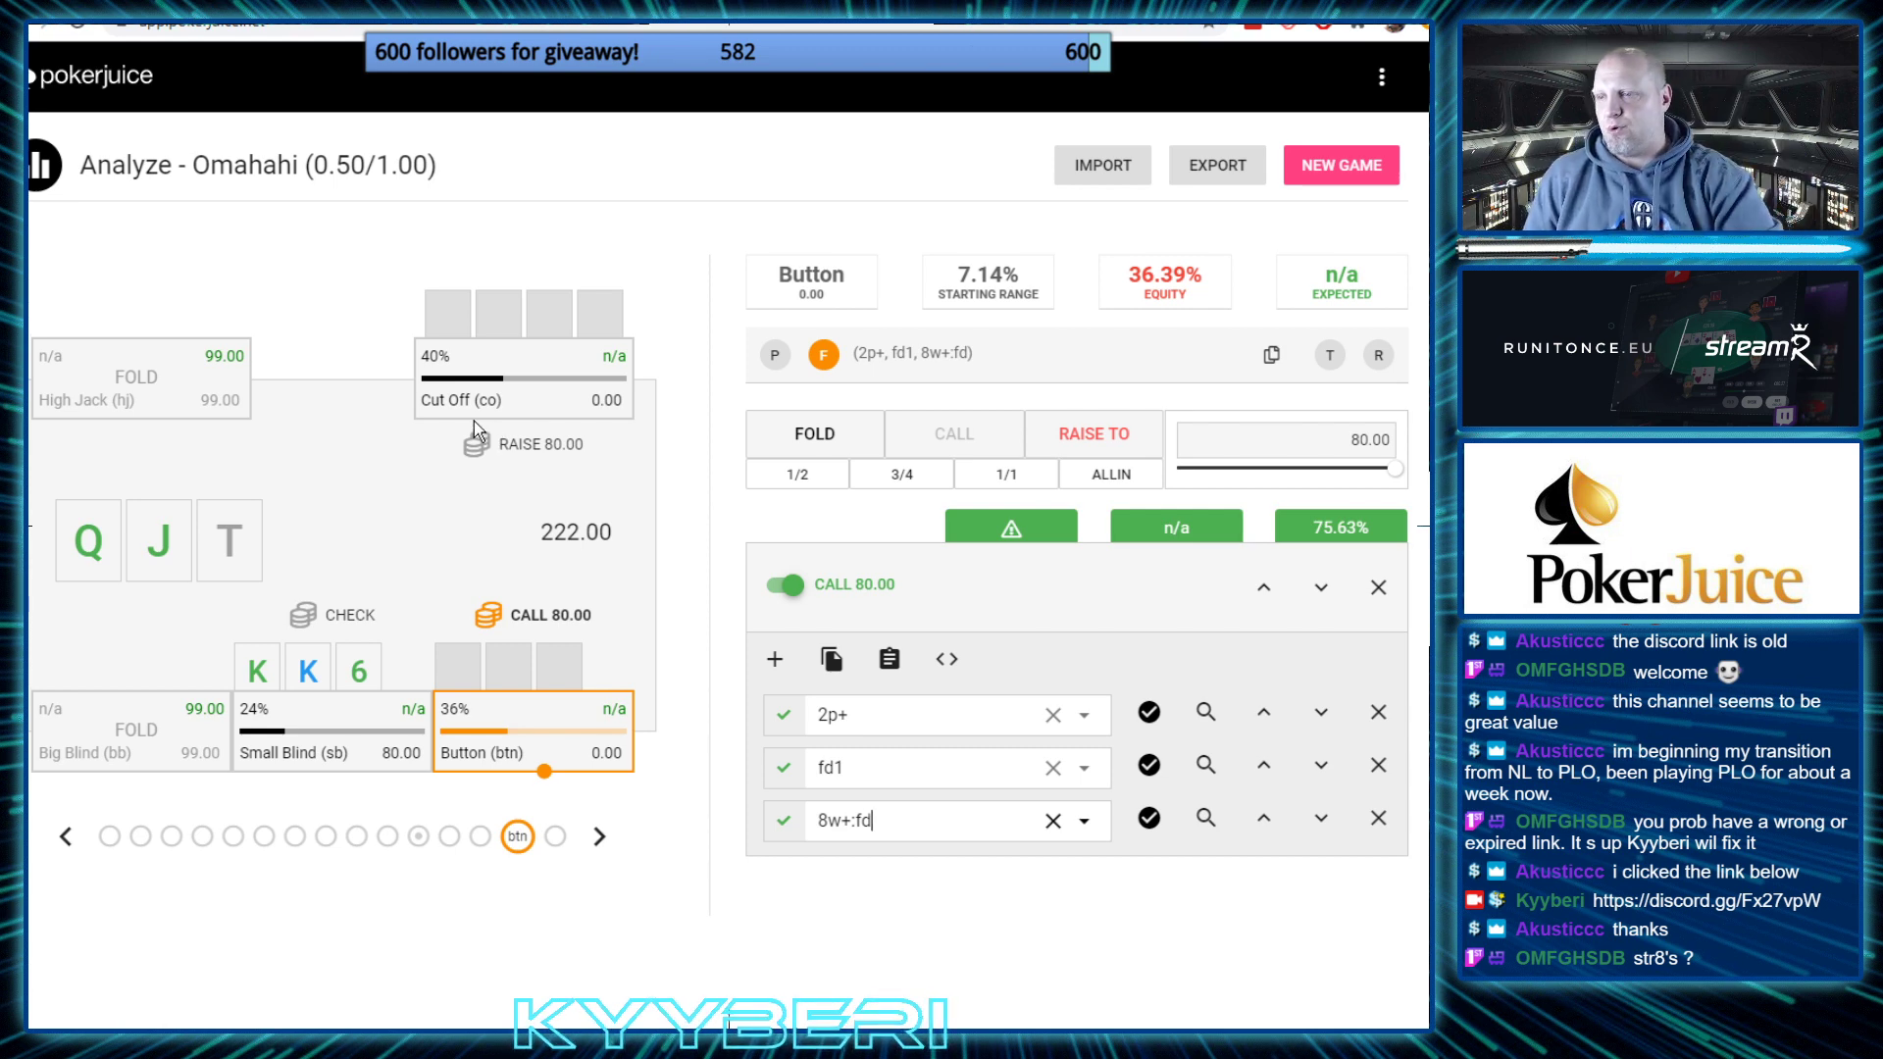
click(603, 836)
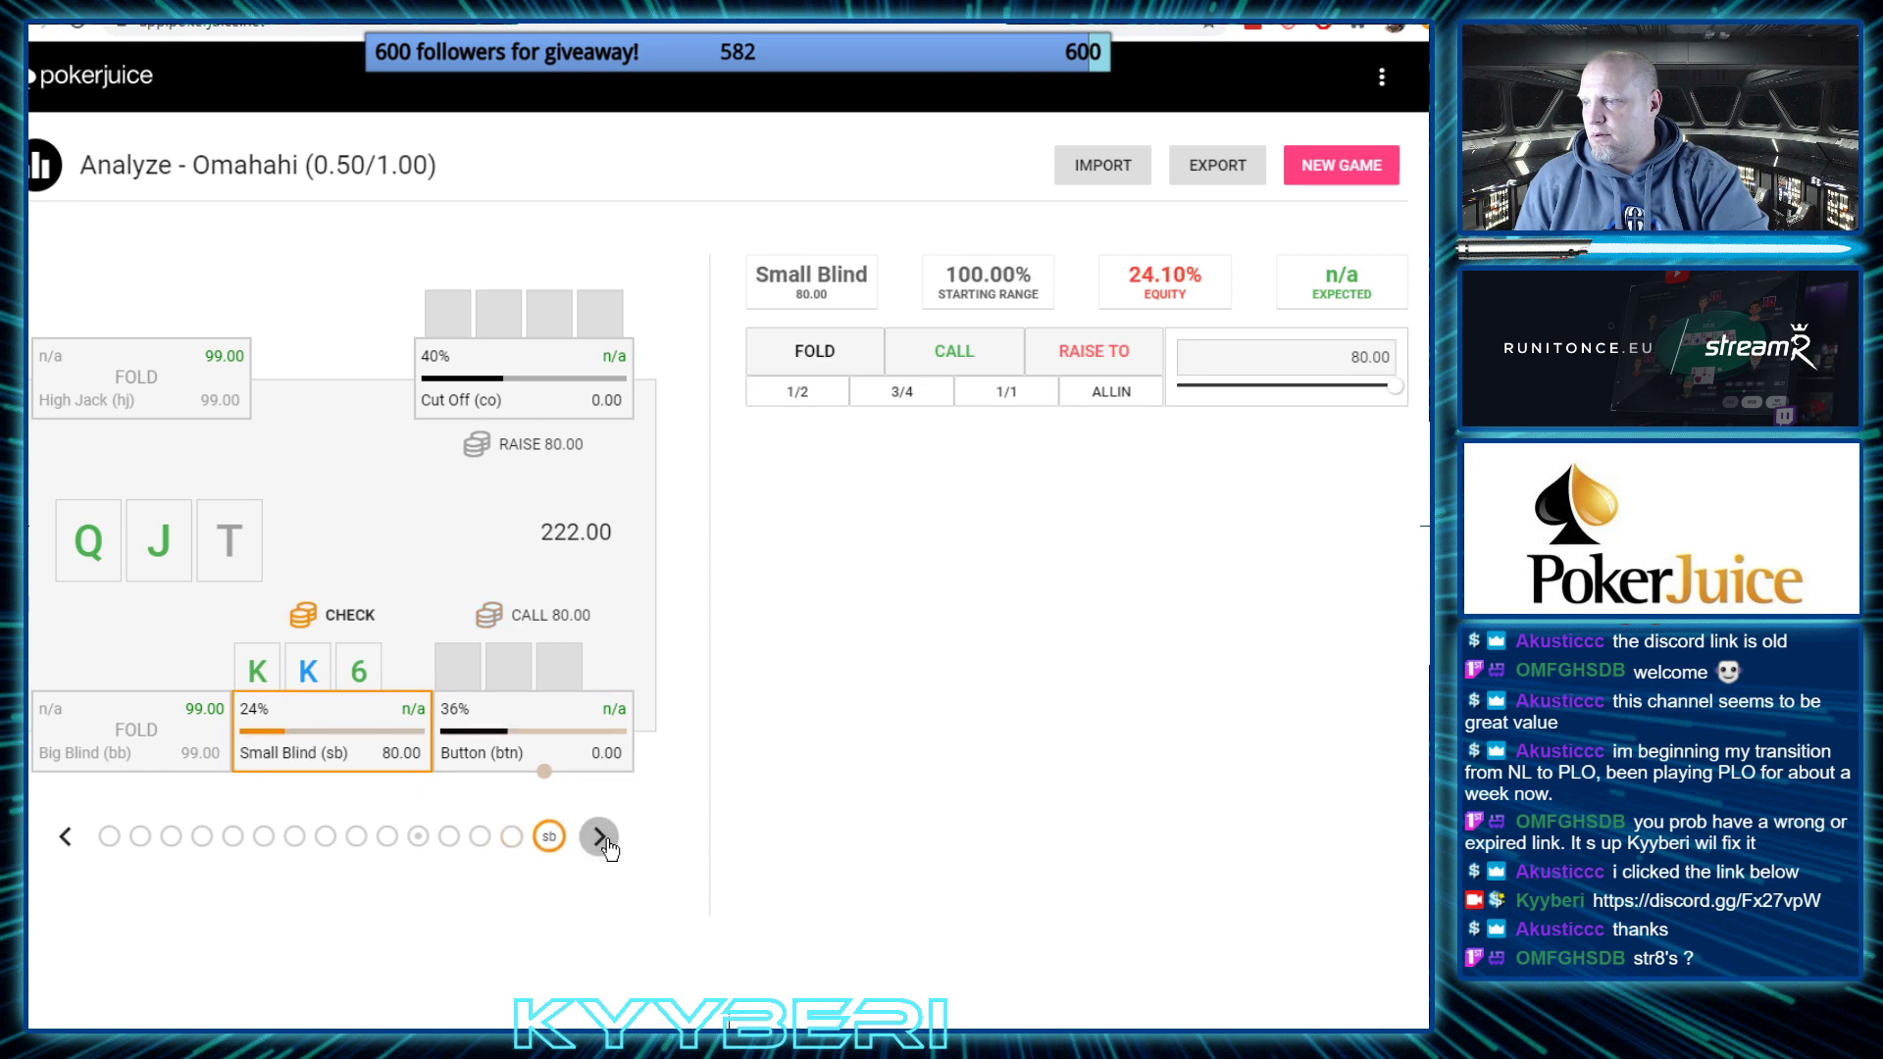
click(981, 354)
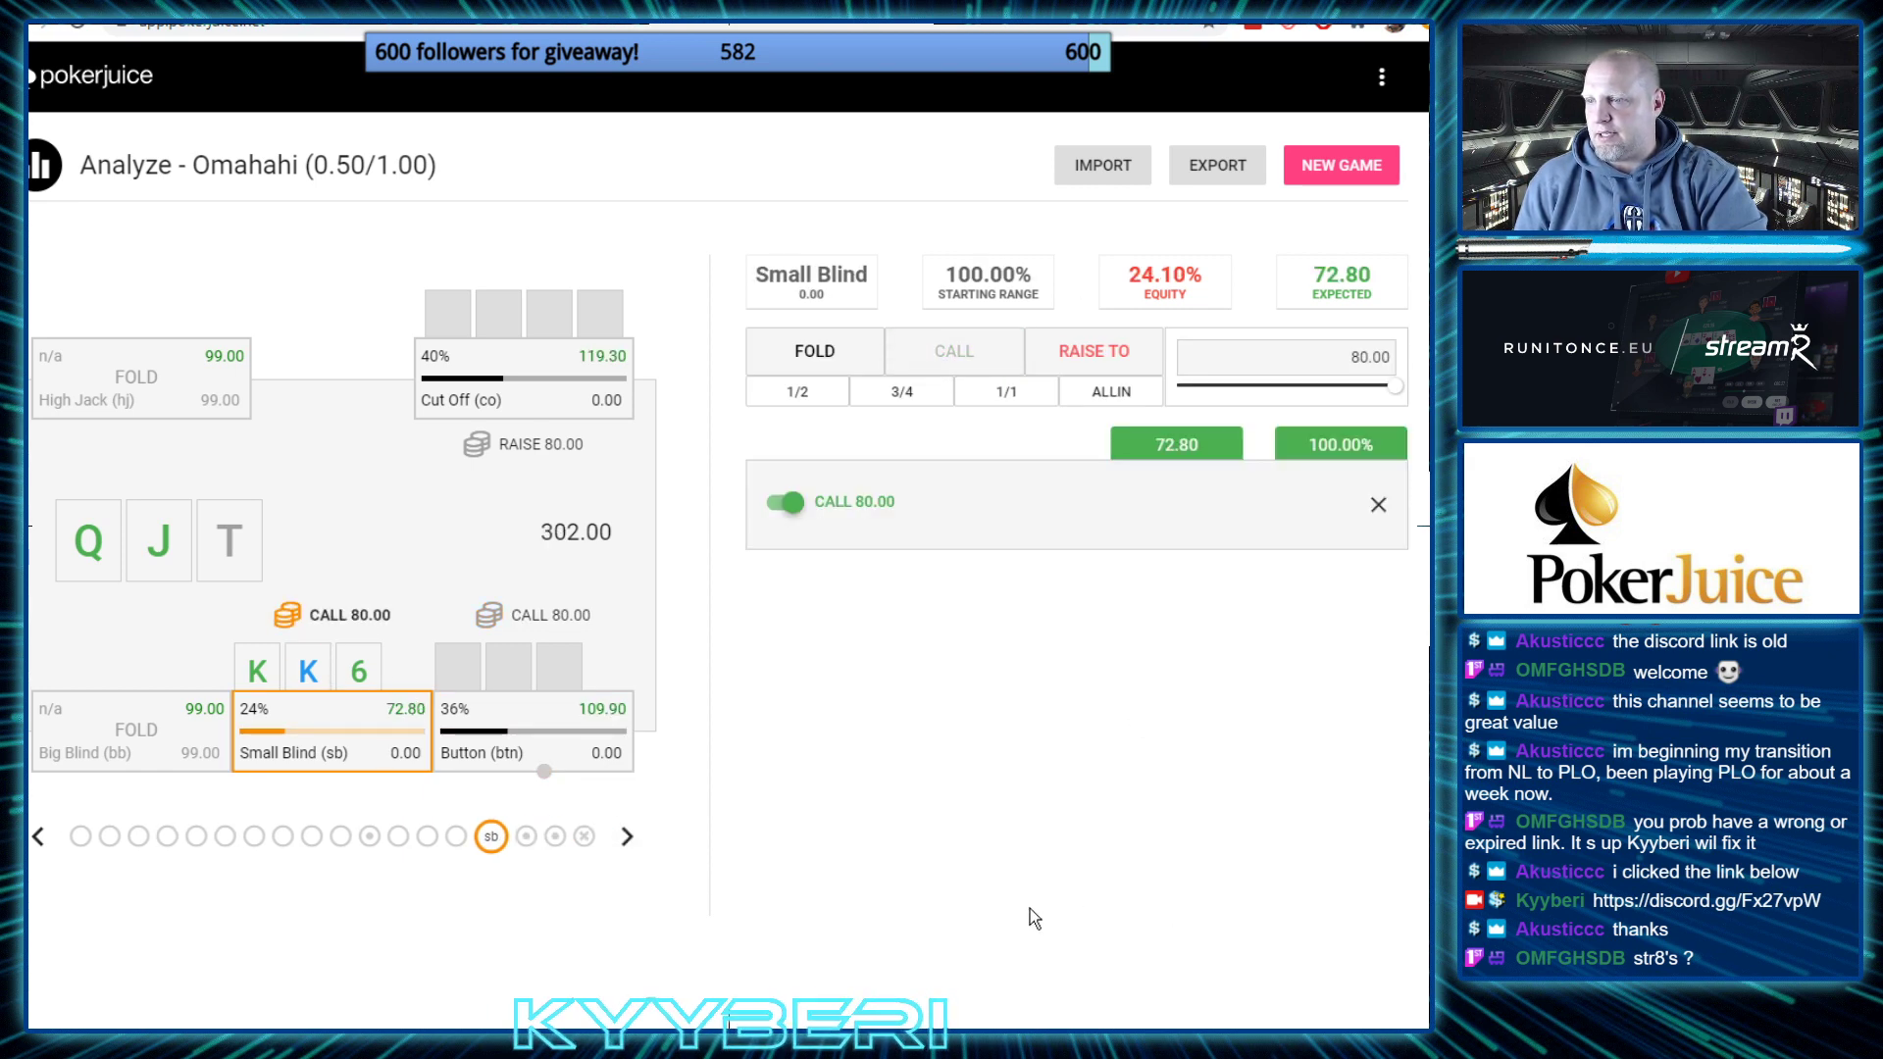
Go back to the Cut Off's flop action and switch its active line from the bet to the check
click(38, 836)
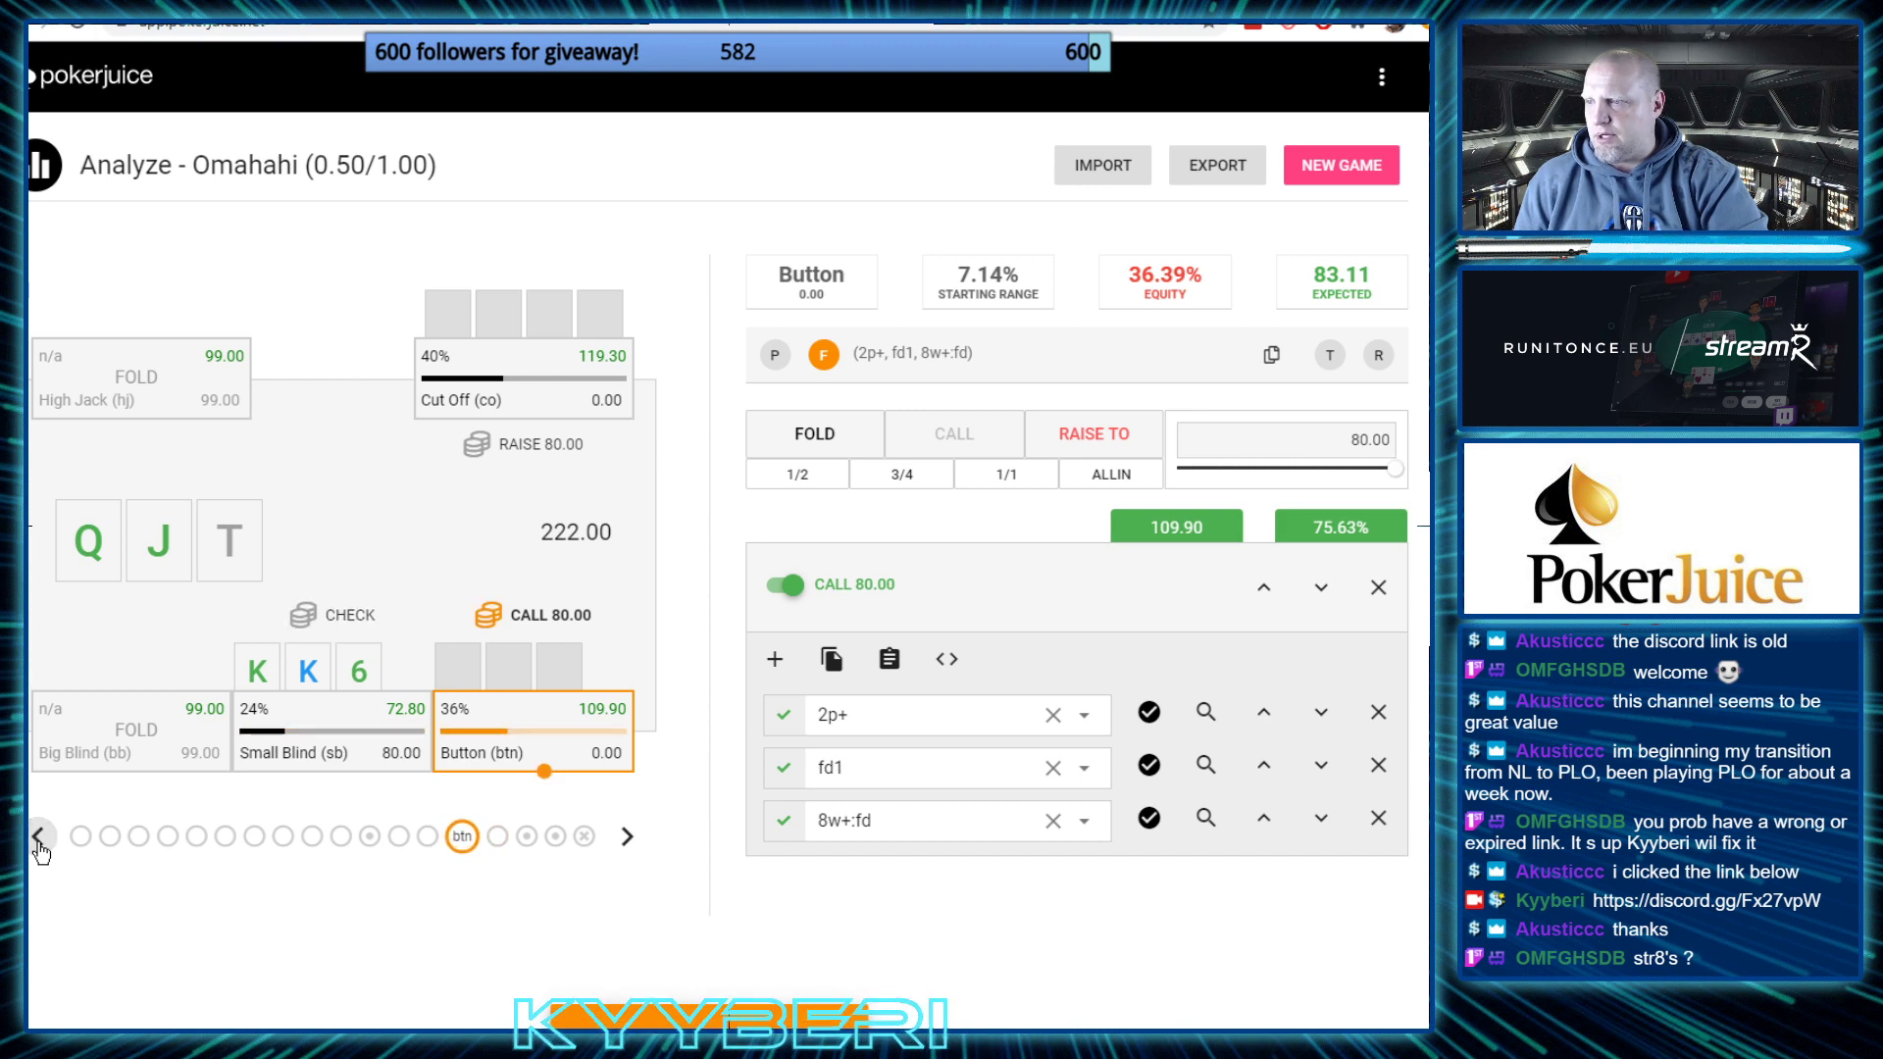
click(38, 837)
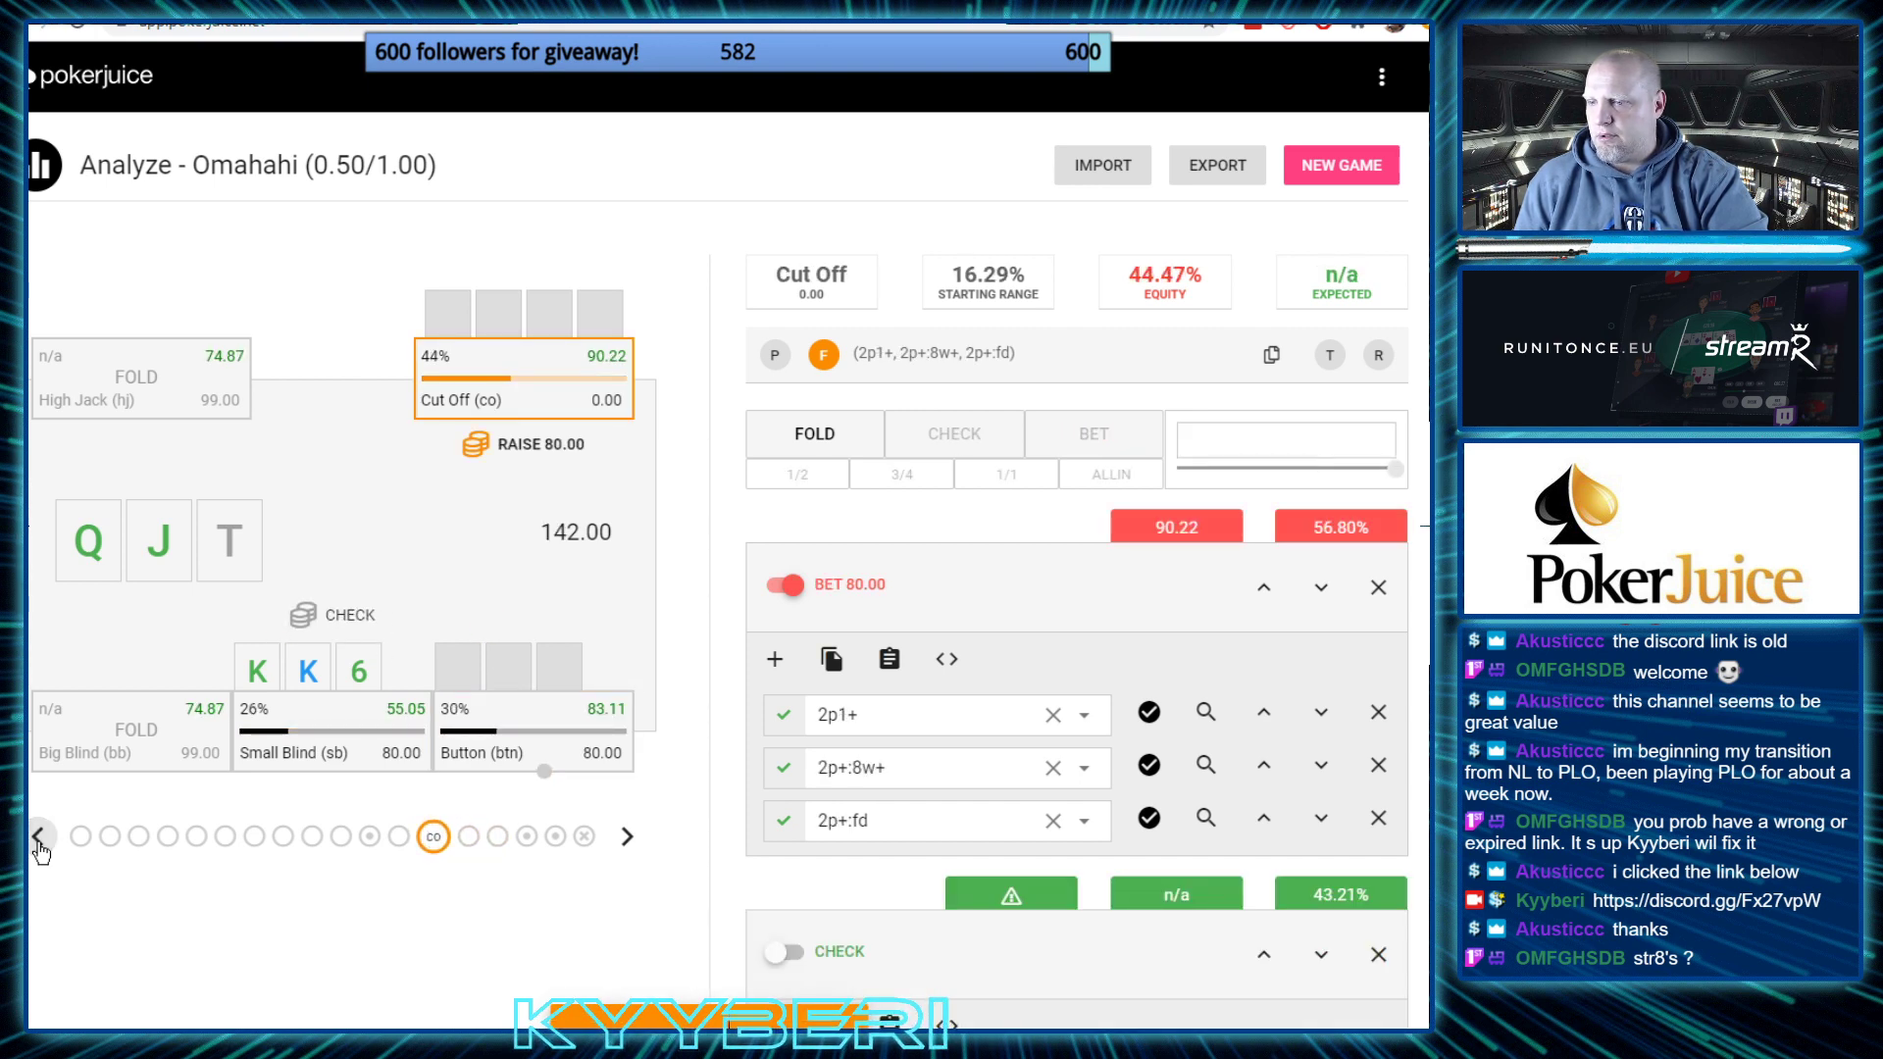
click(784, 953)
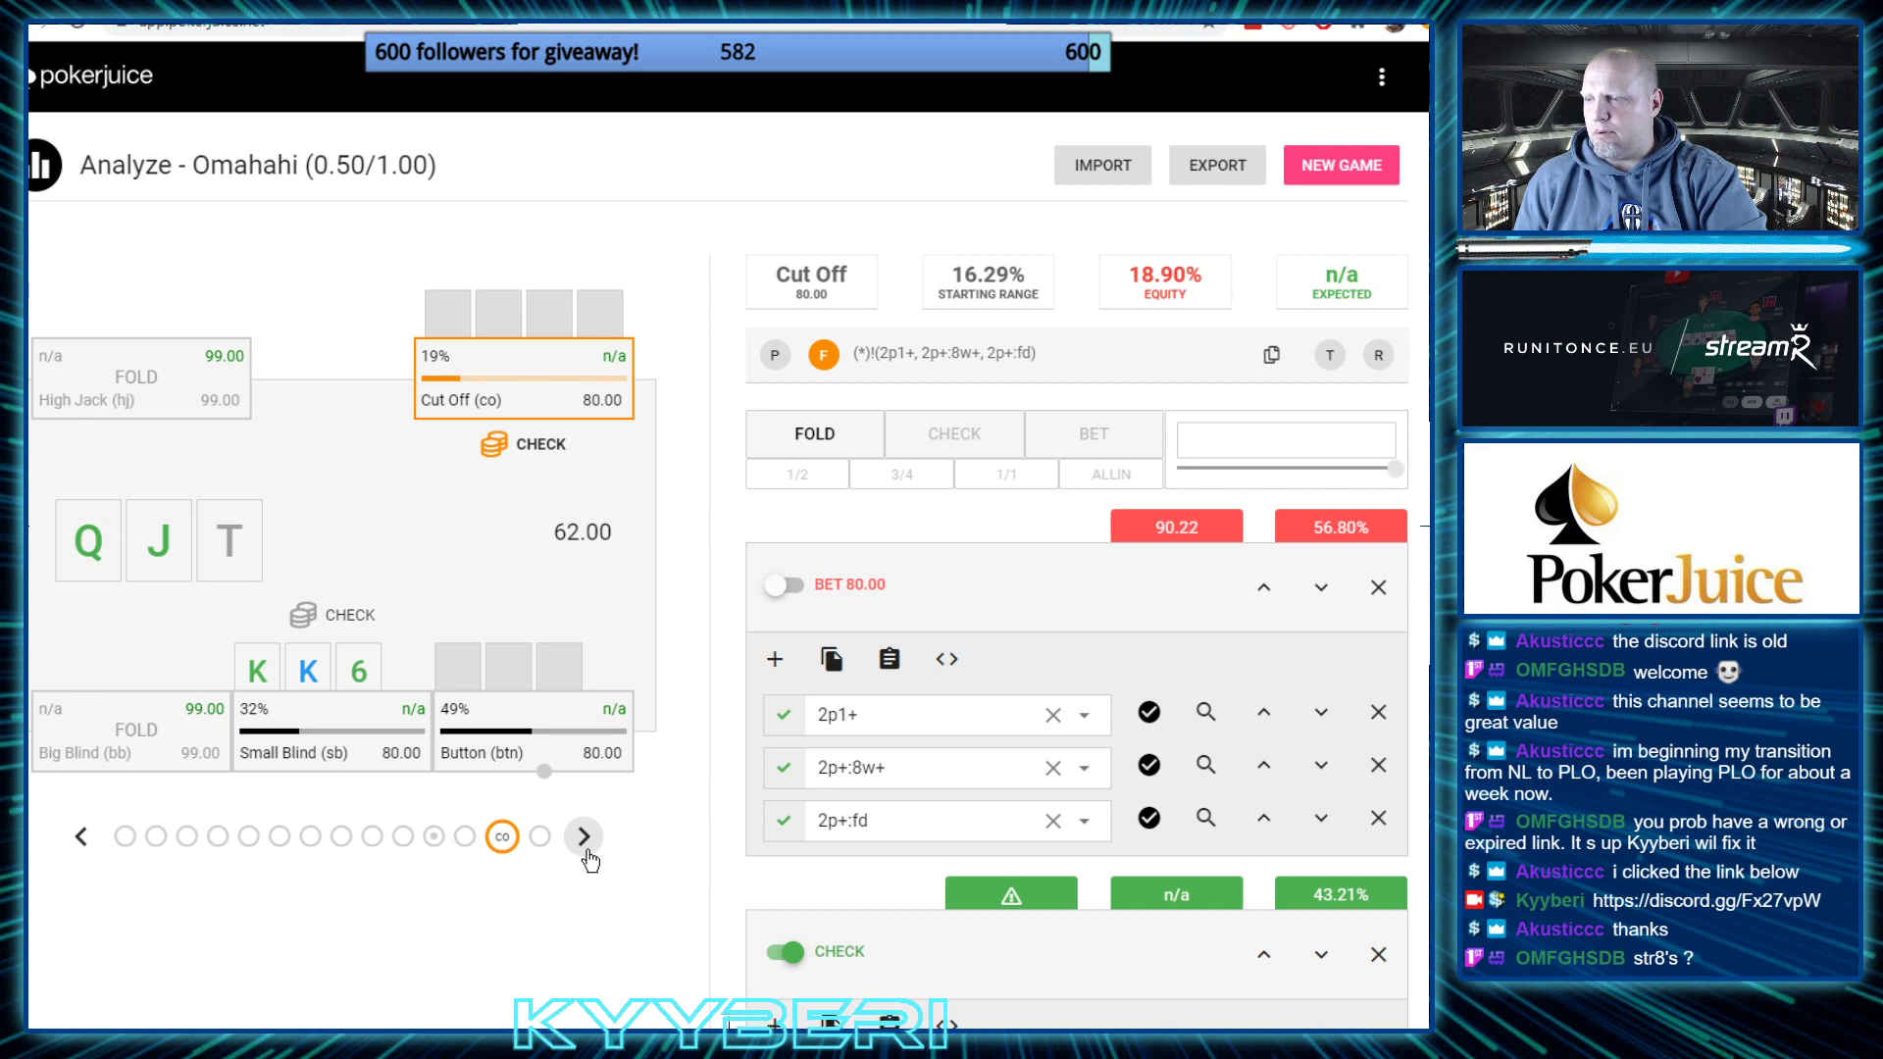
Have the Button bet 80.00 after the Cut Off's check, and have the Small Blind call 80.00
click(584, 839)
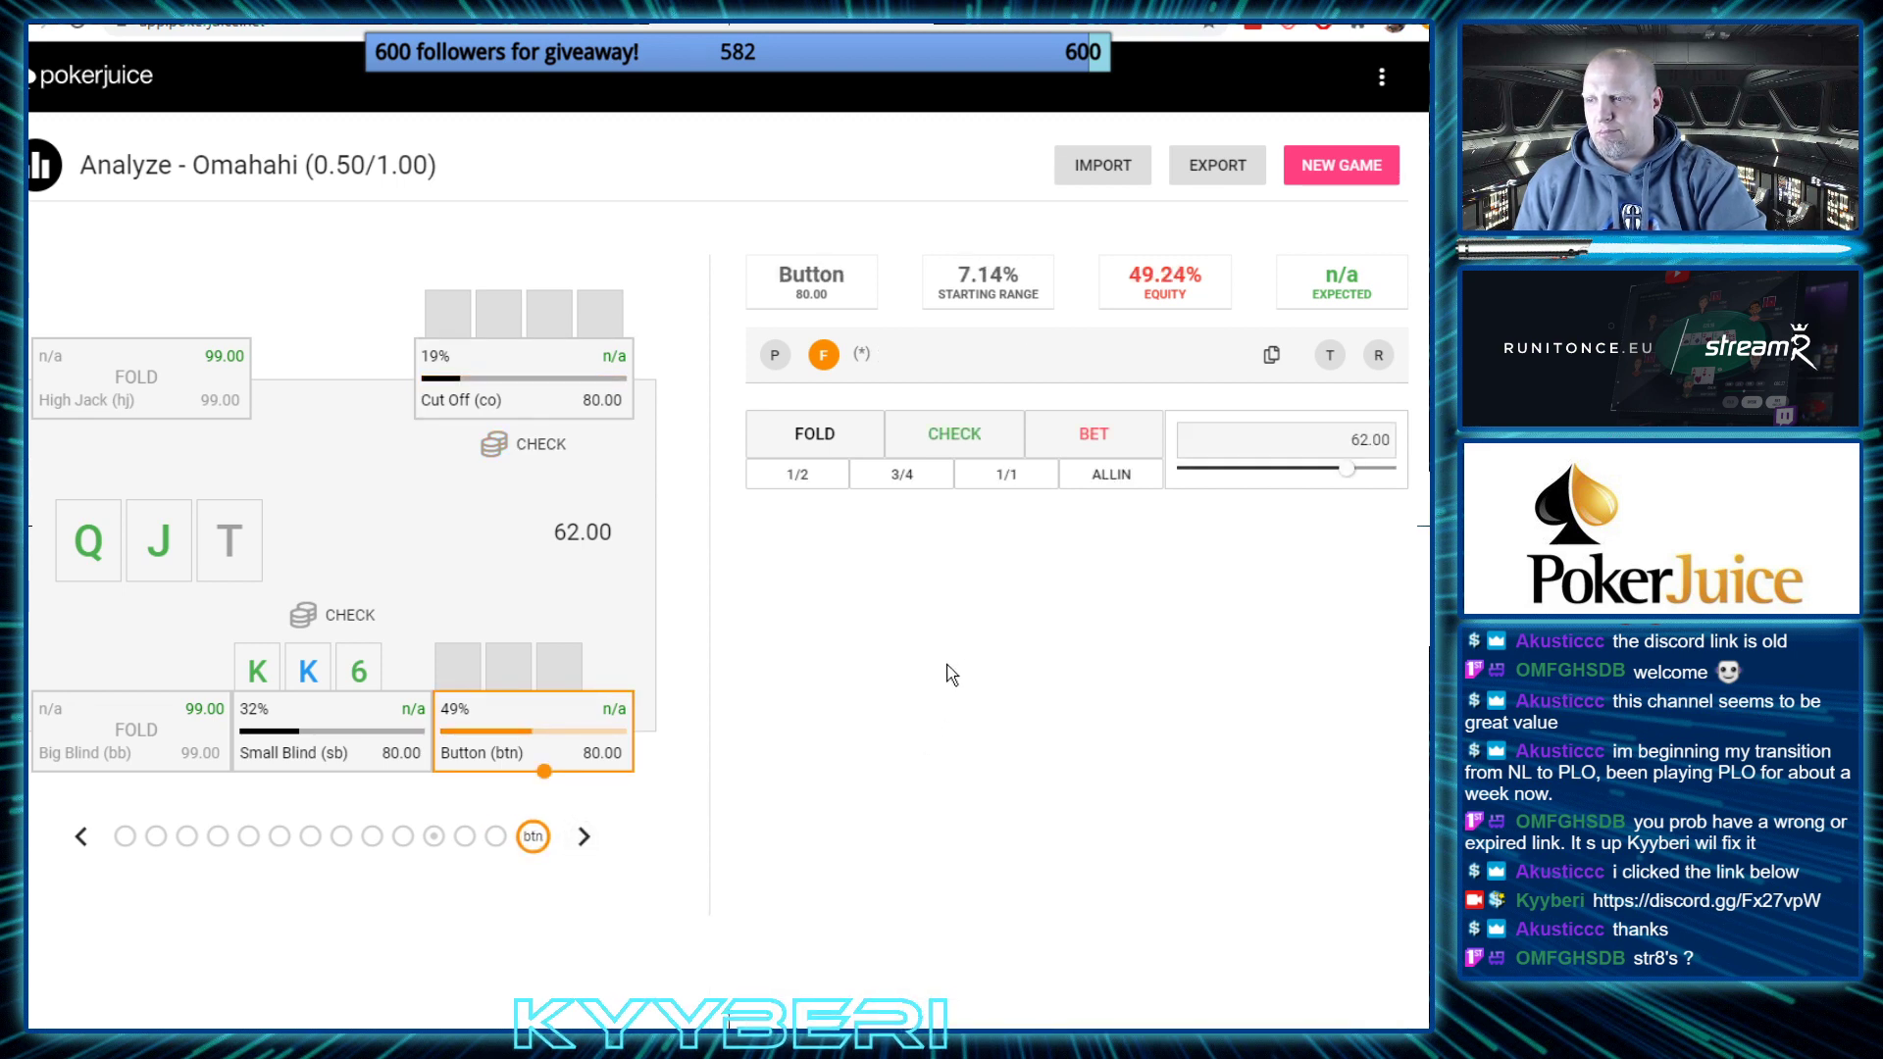
click(1079, 436)
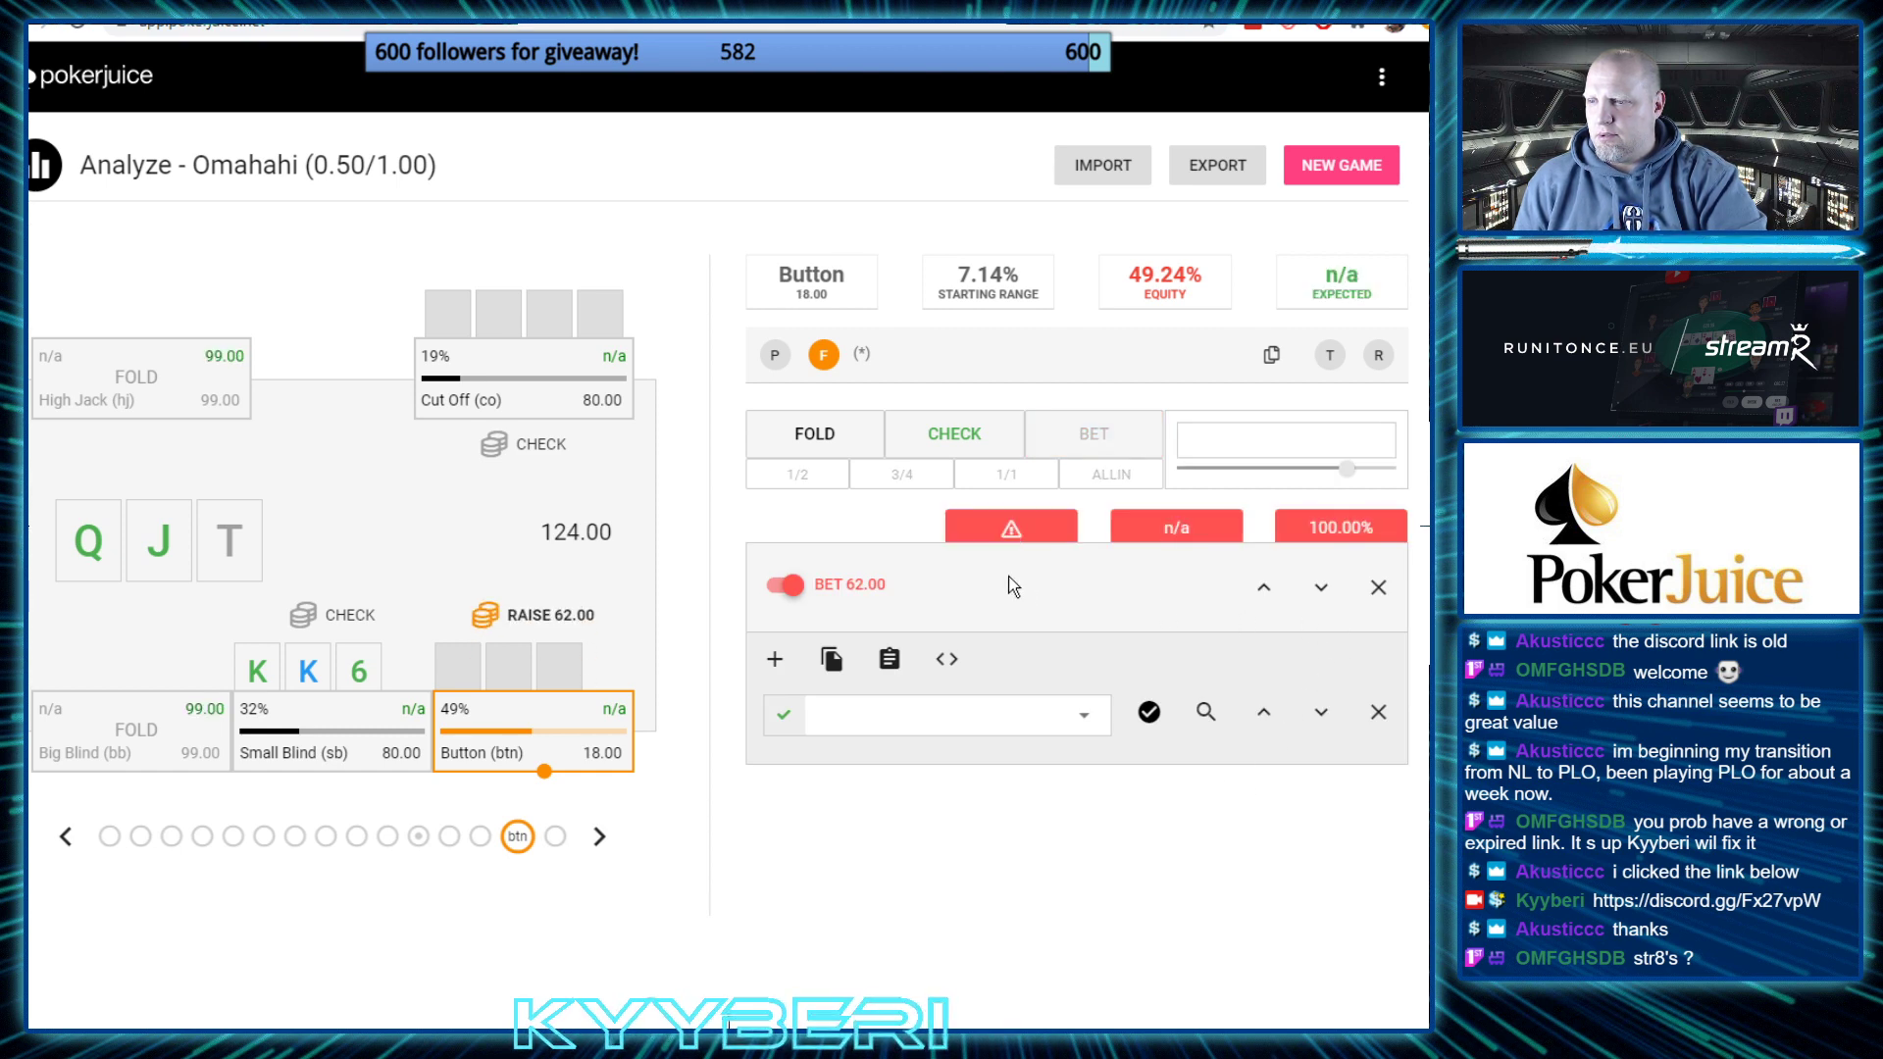
click(1378, 587)
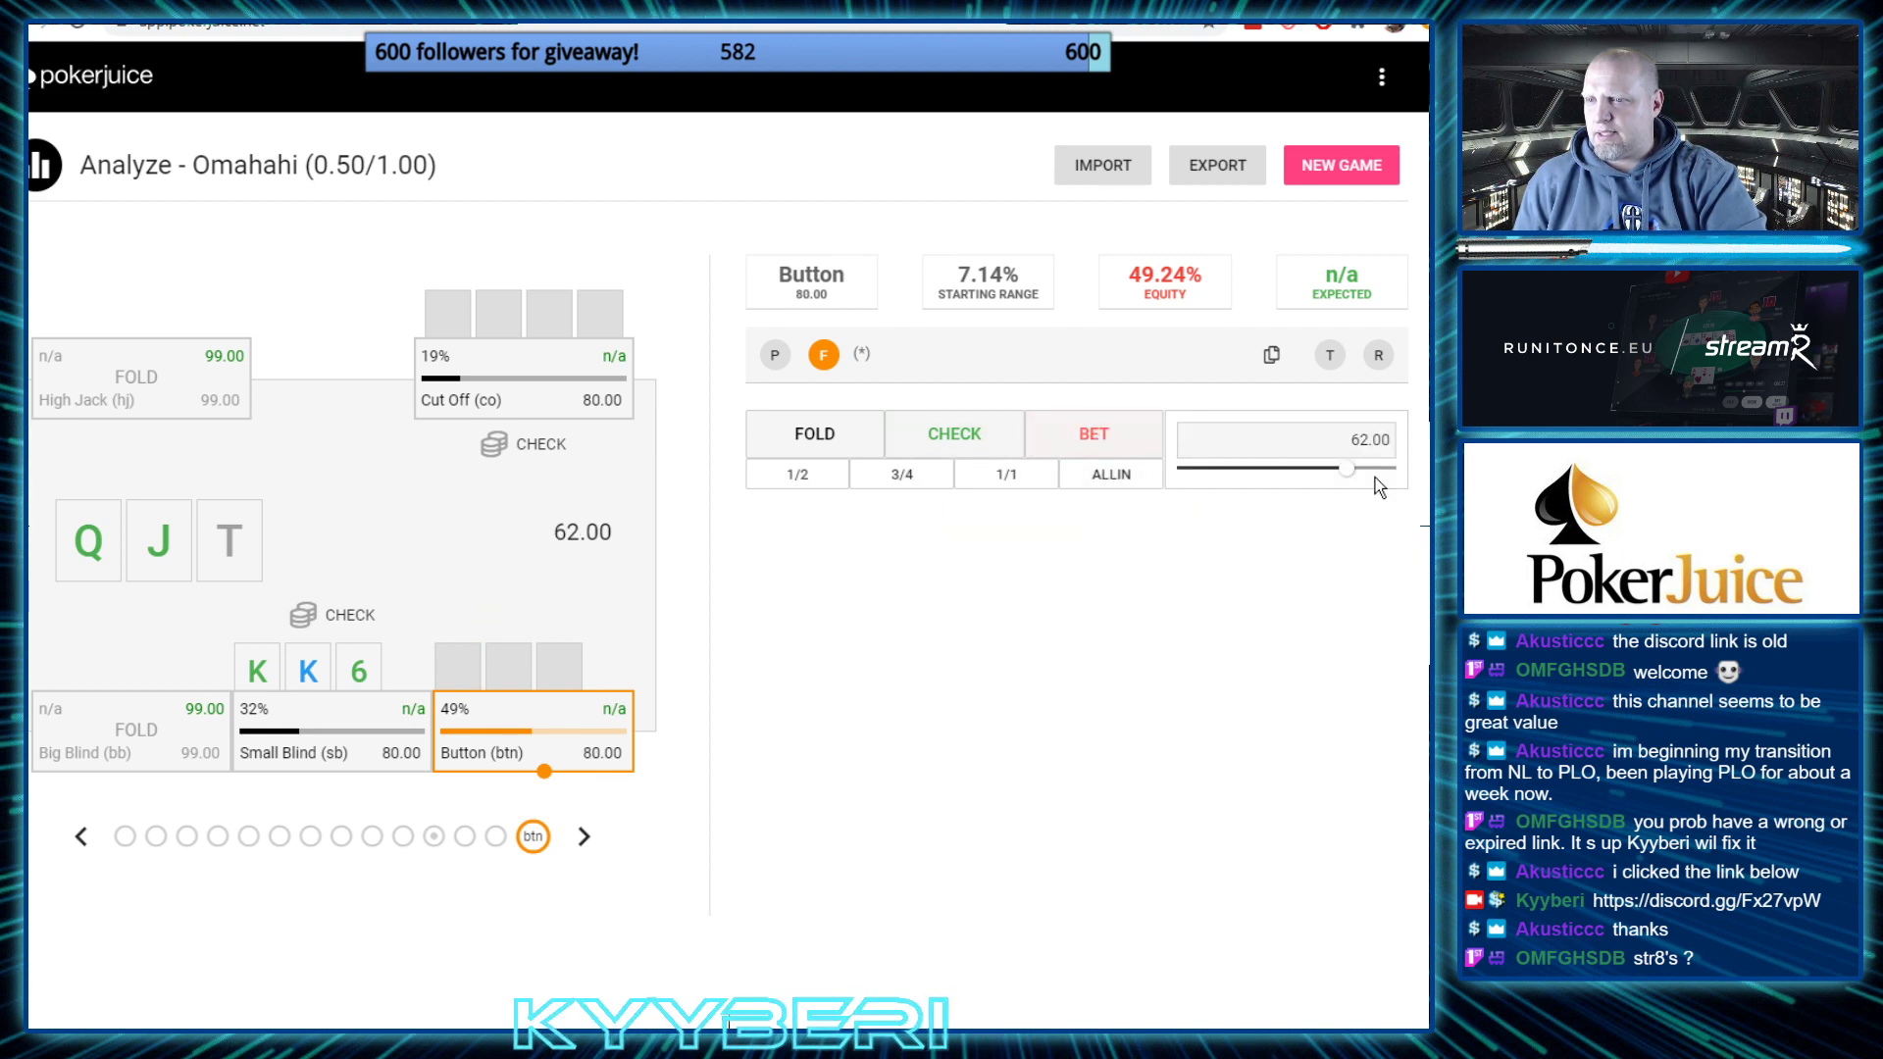
drag(1374, 469, 1397, 469)
click(1067, 438)
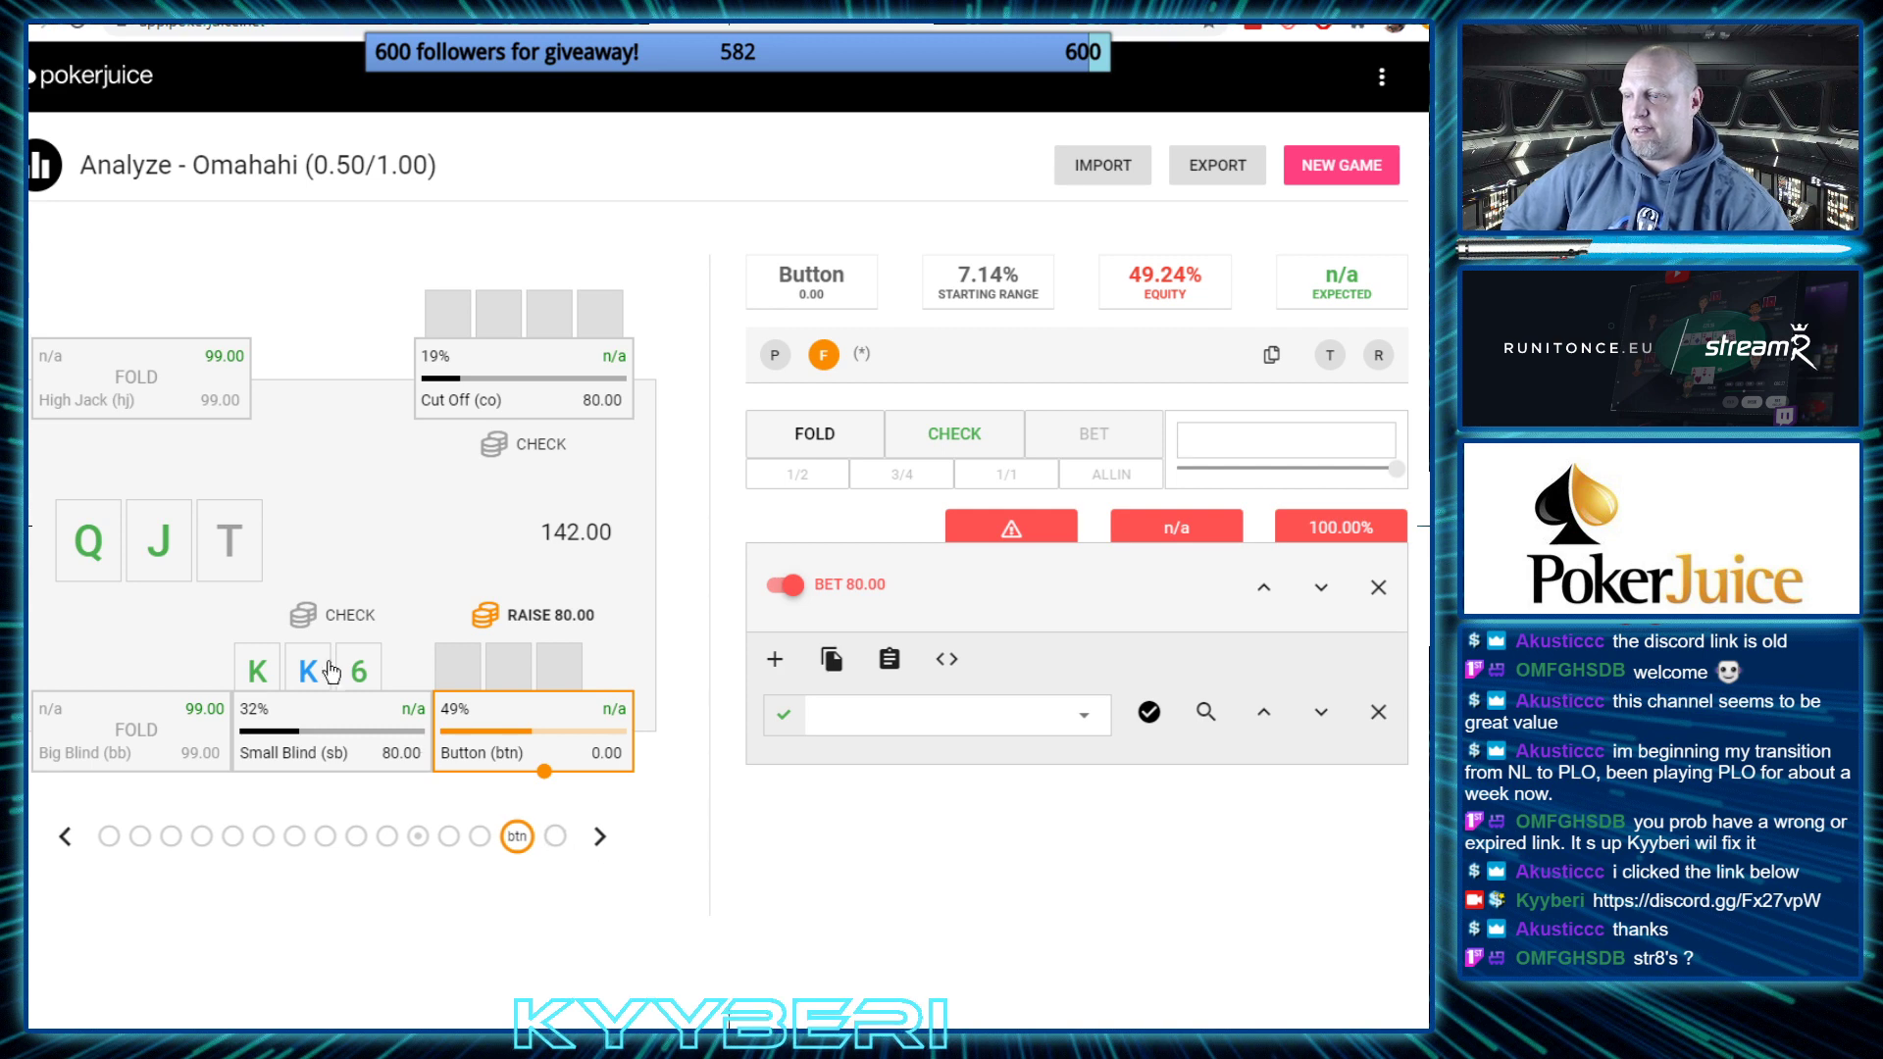
click(599, 838)
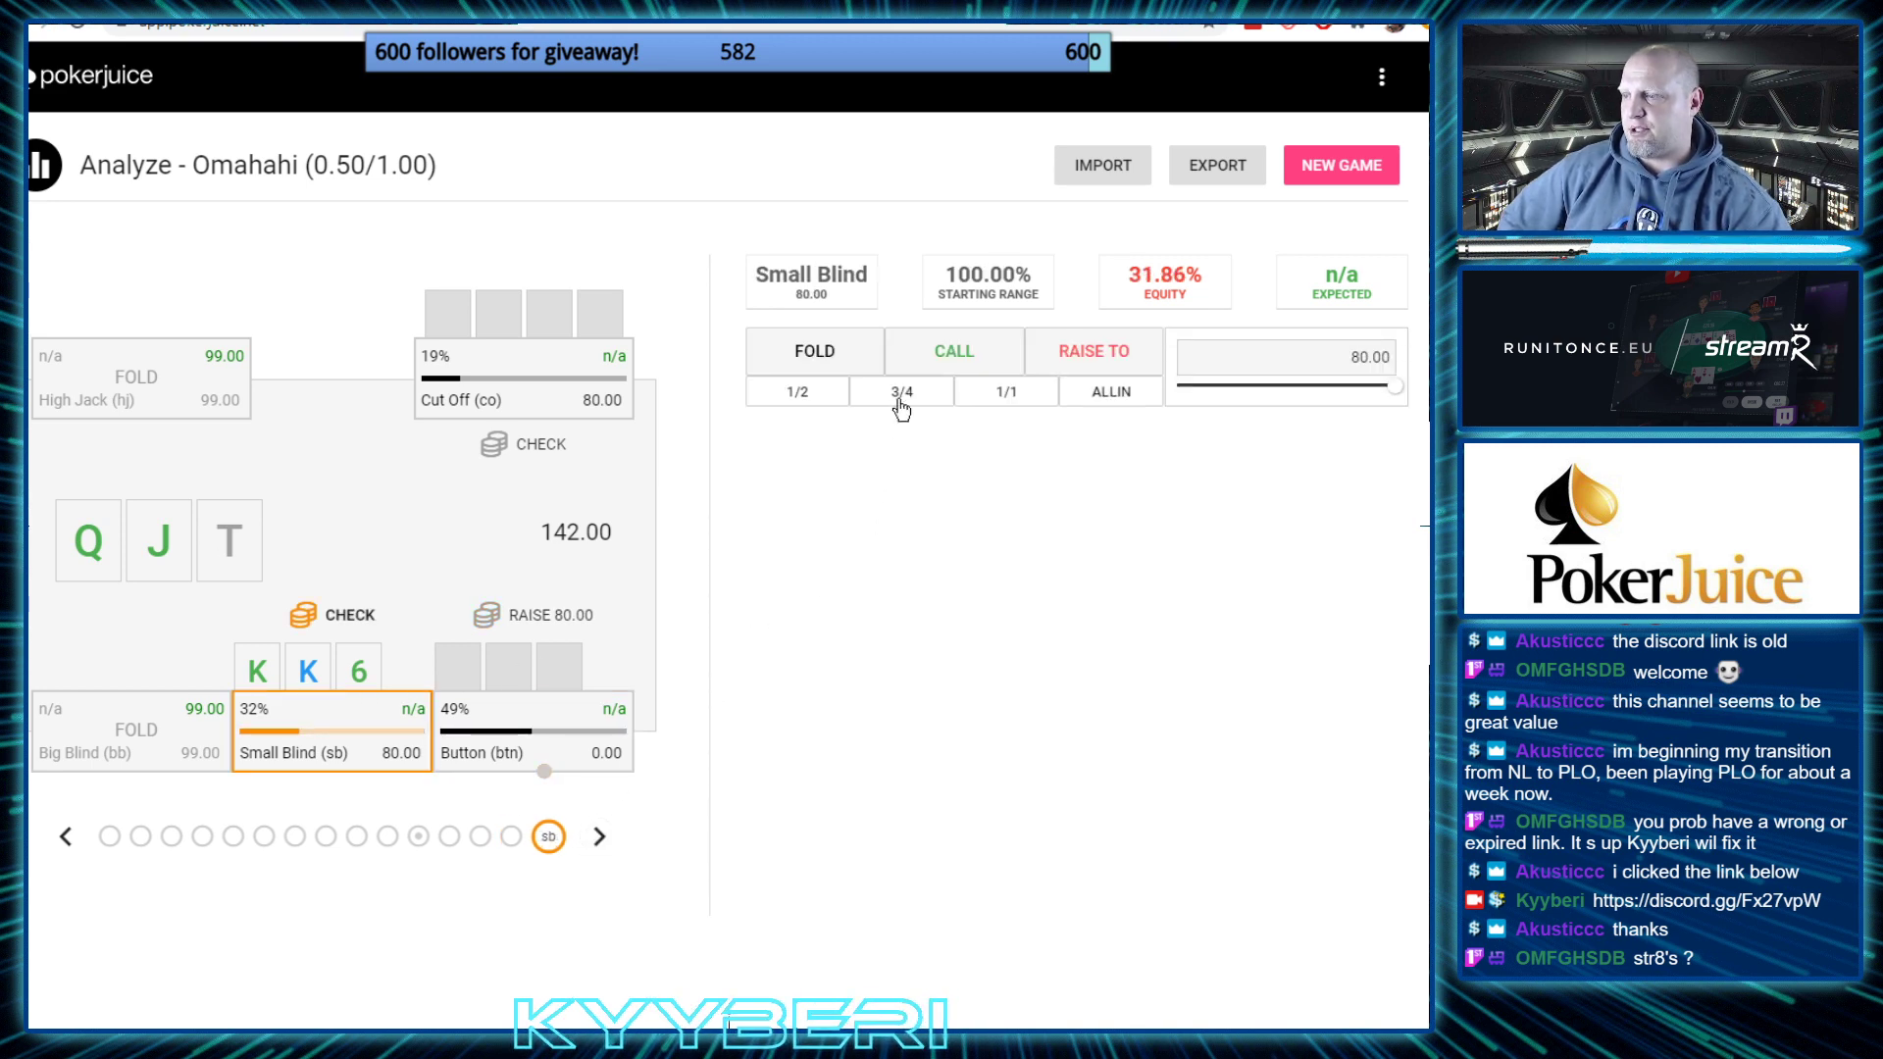
click(954, 353)
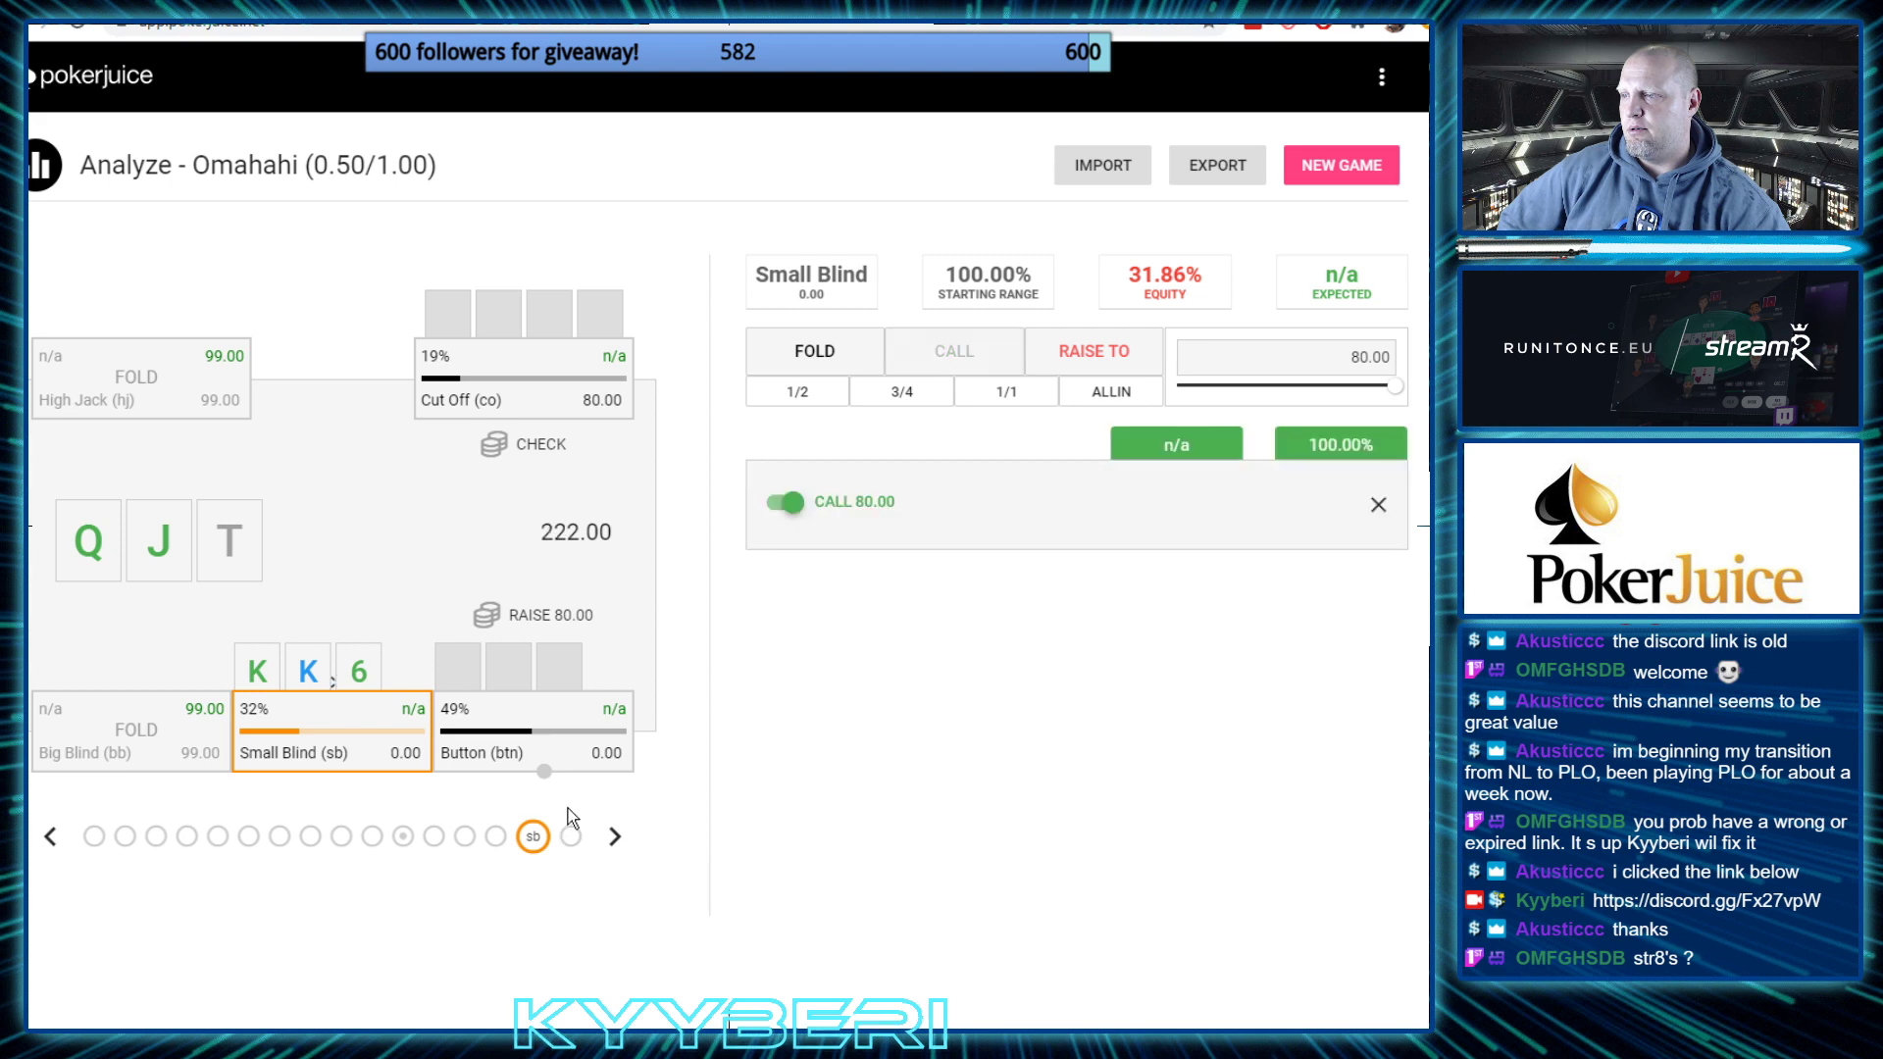
Advance to the Cut Off, have it call 80.00, and set its calling range to Two Pair +
click(615, 840)
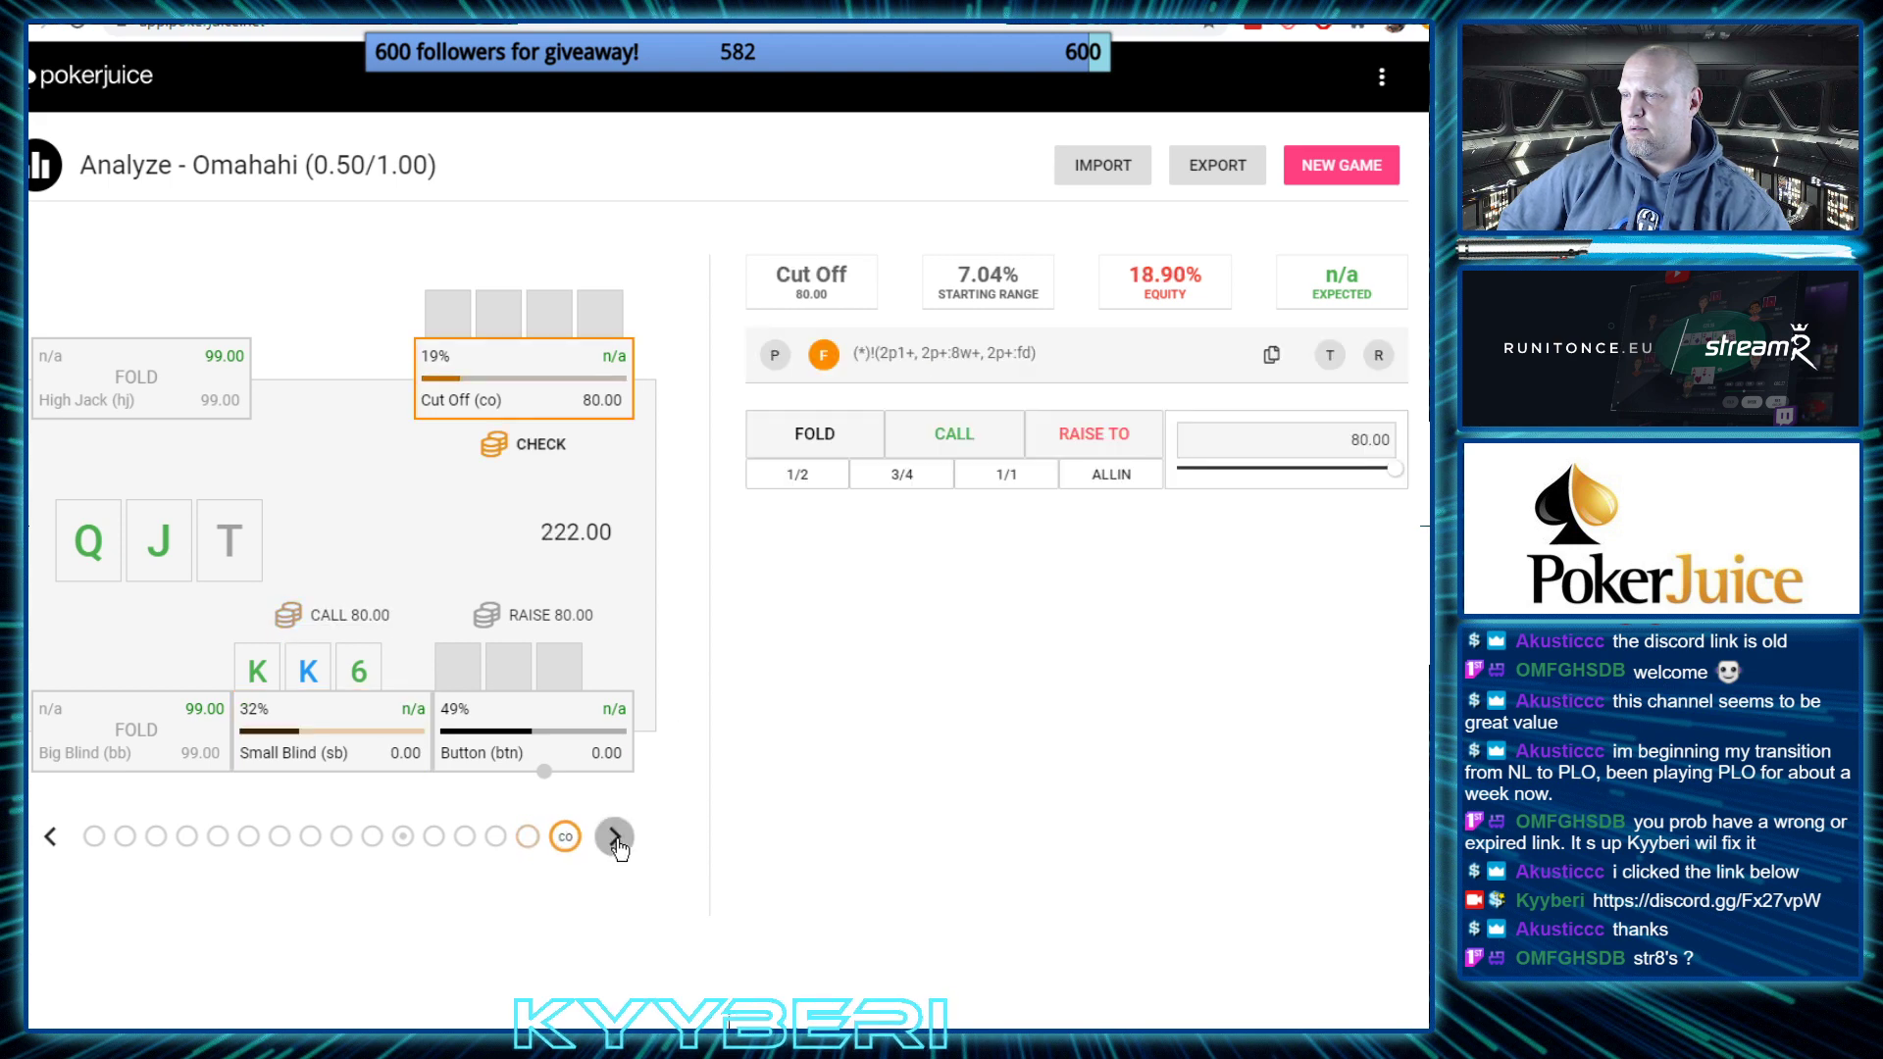
click(949, 439)
click(863, 716)
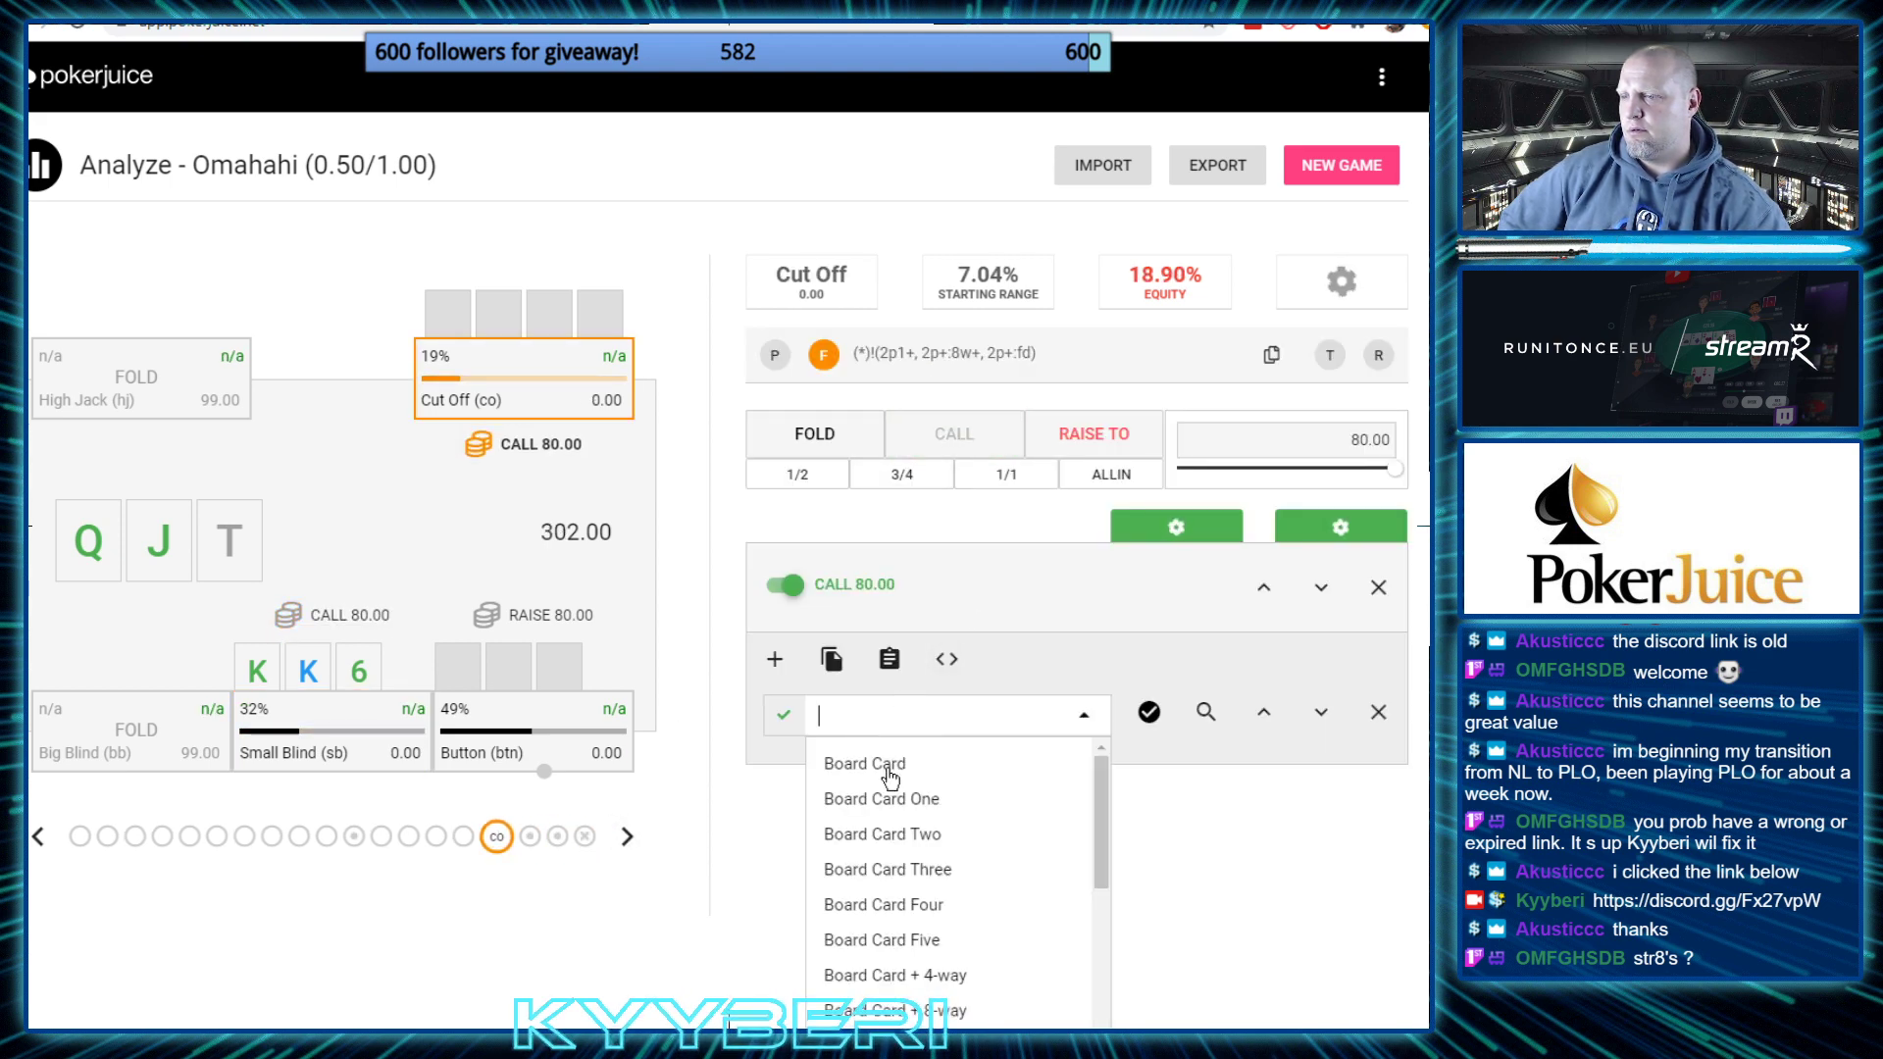
scroll(890, 776, down, 15)
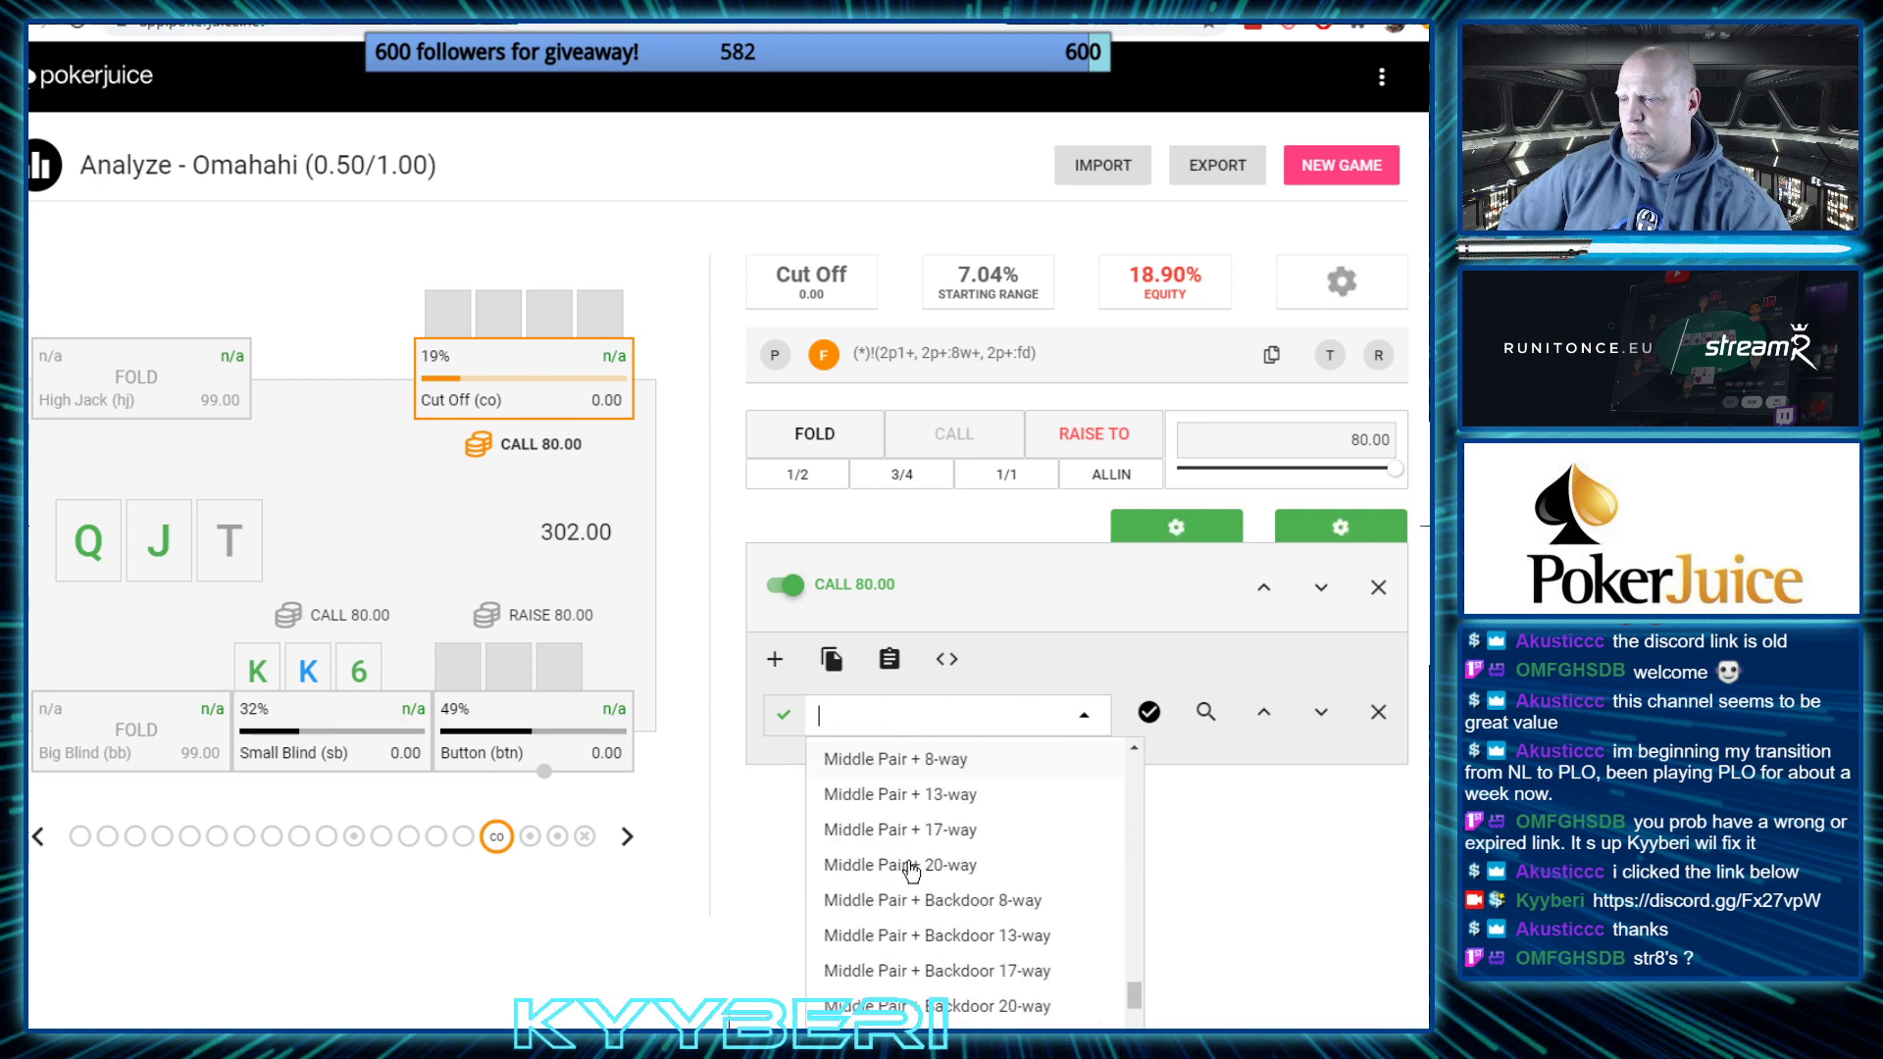
scroll(911, 868, down, 15)
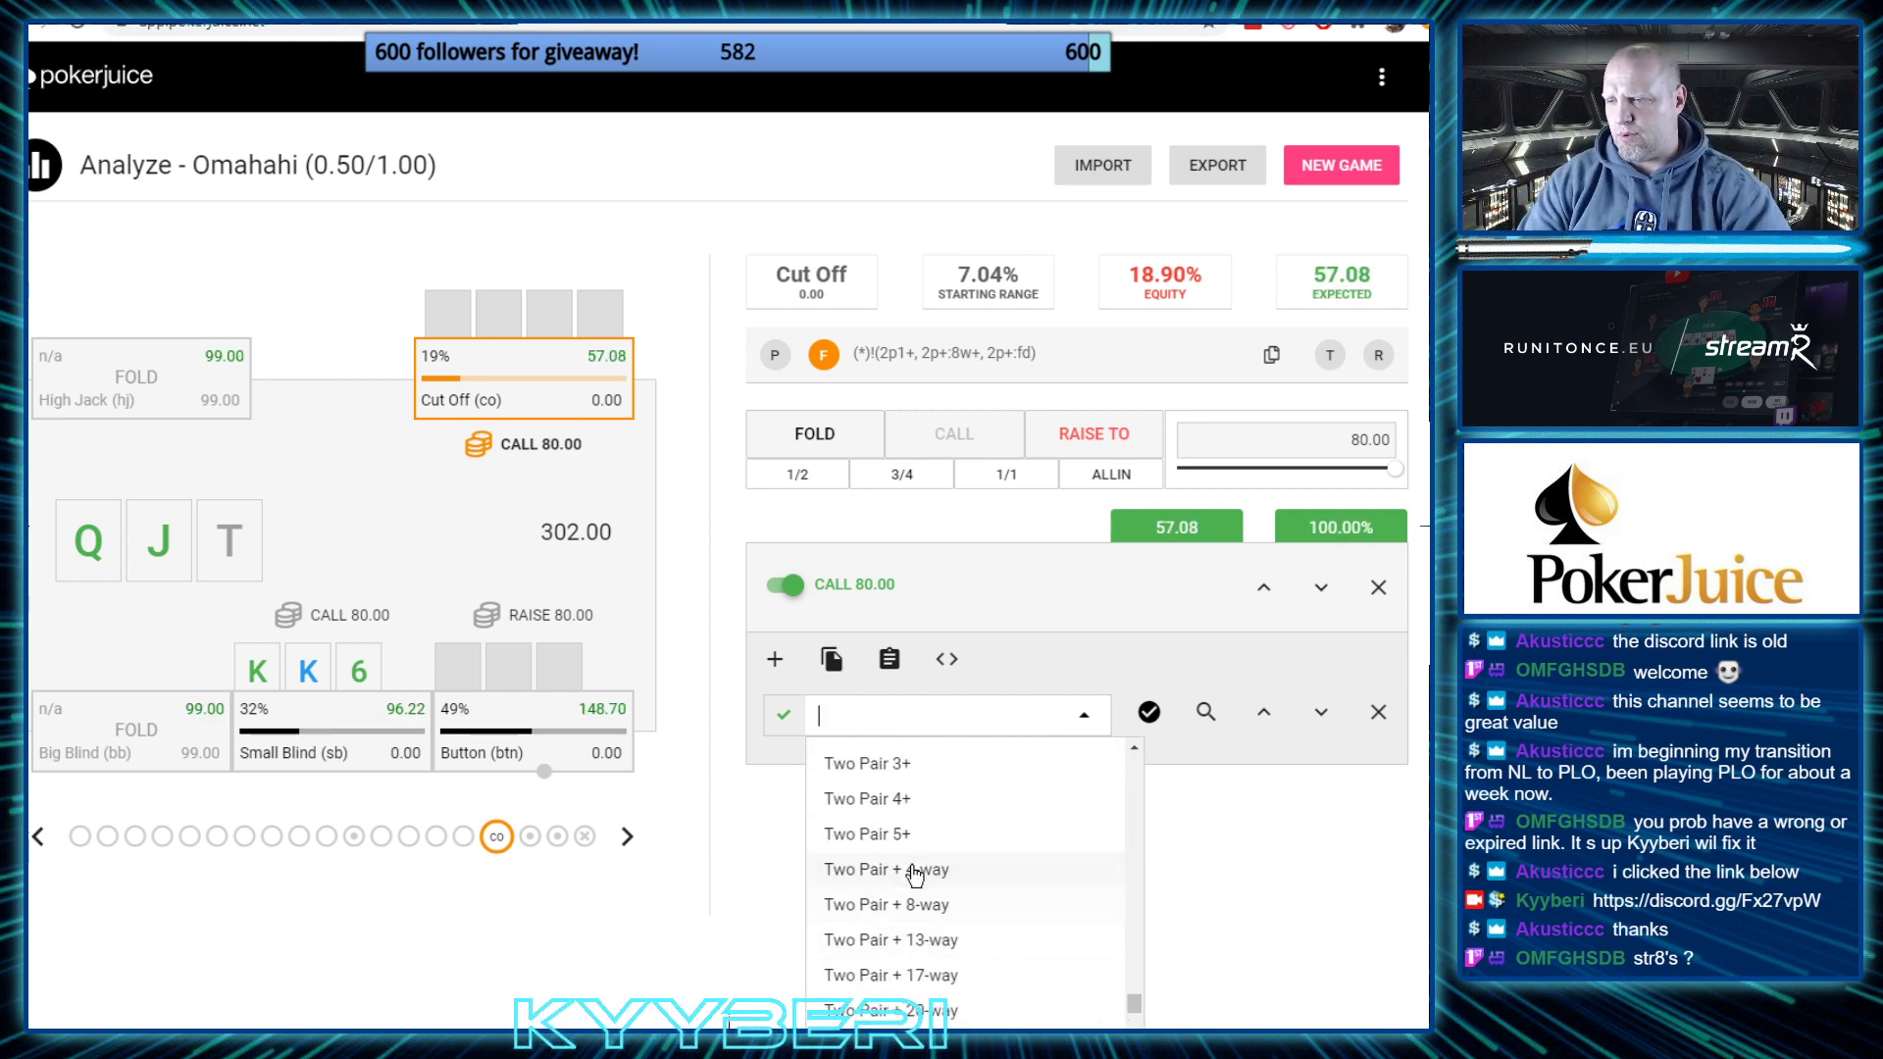
scroll(912, 873, up, 5)
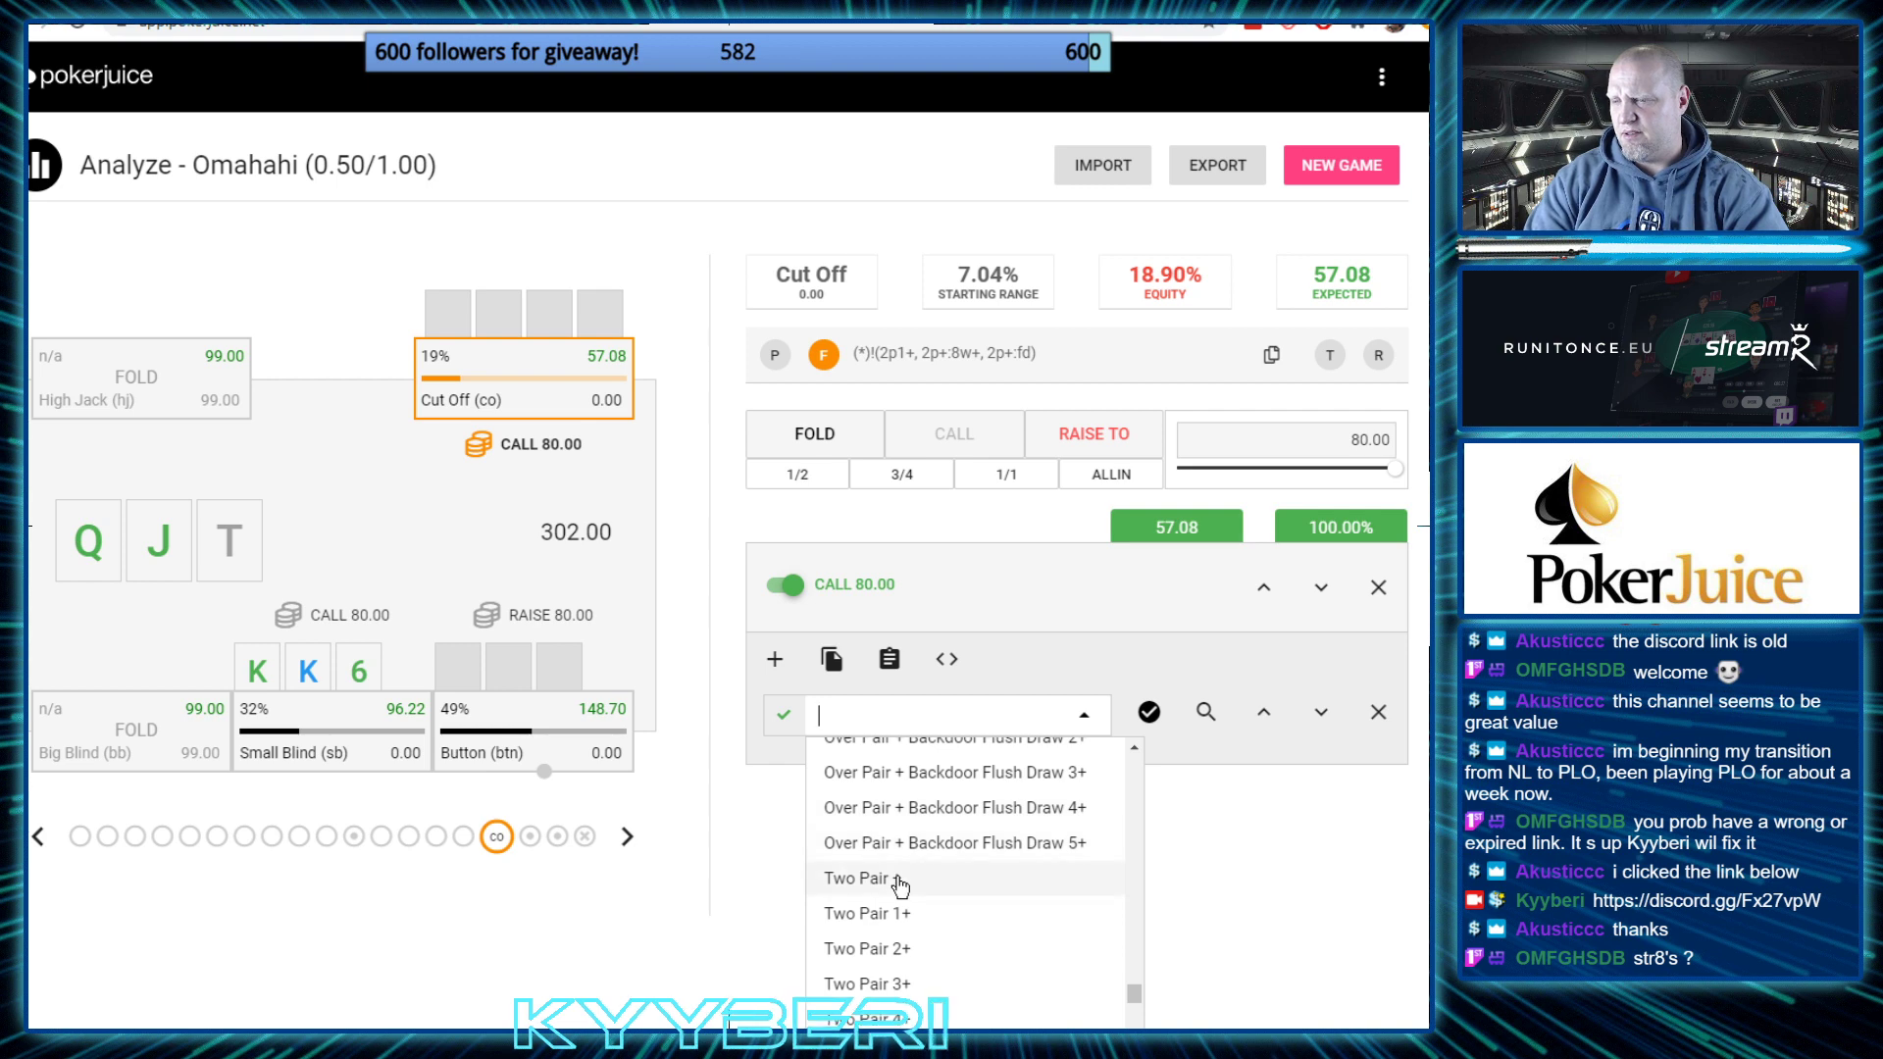
click(899, 879)
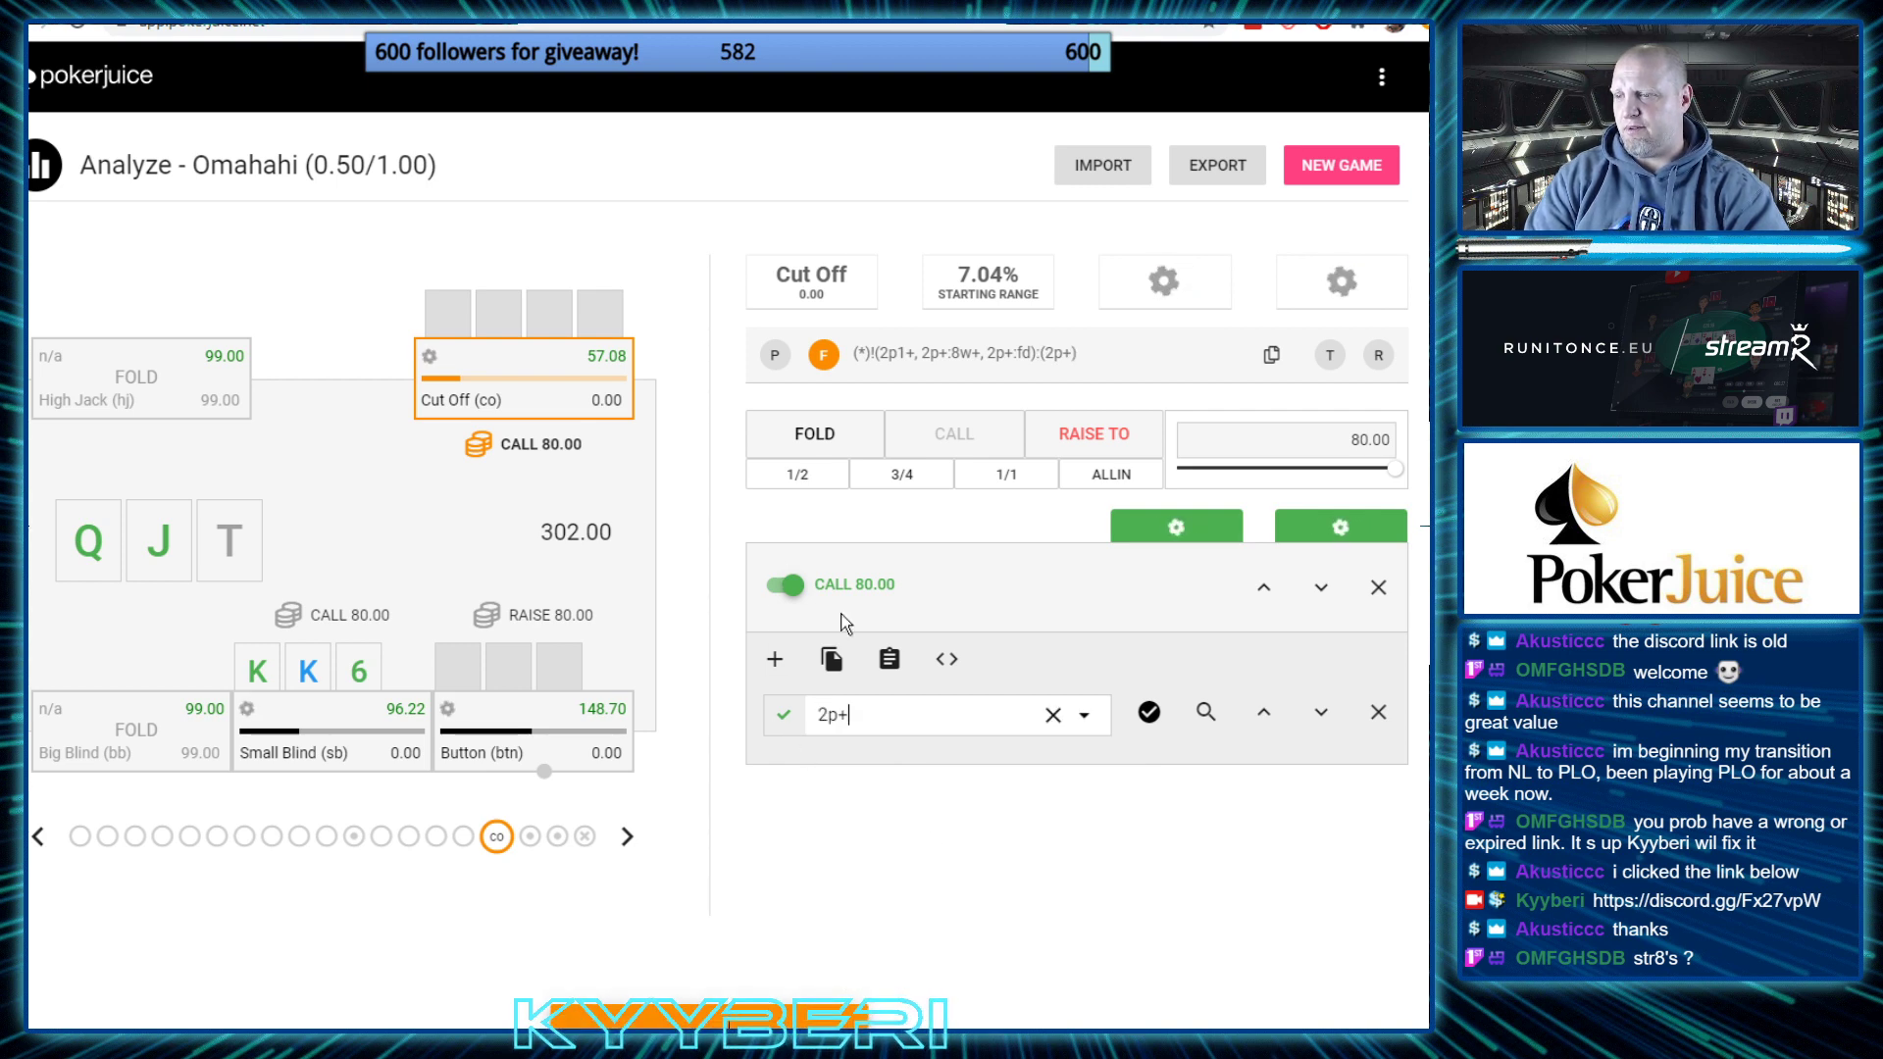
Add a Flush Draw condition to the Cut Off's calling range alongside Two Pair +
click(788, 666)
click(903, 769)
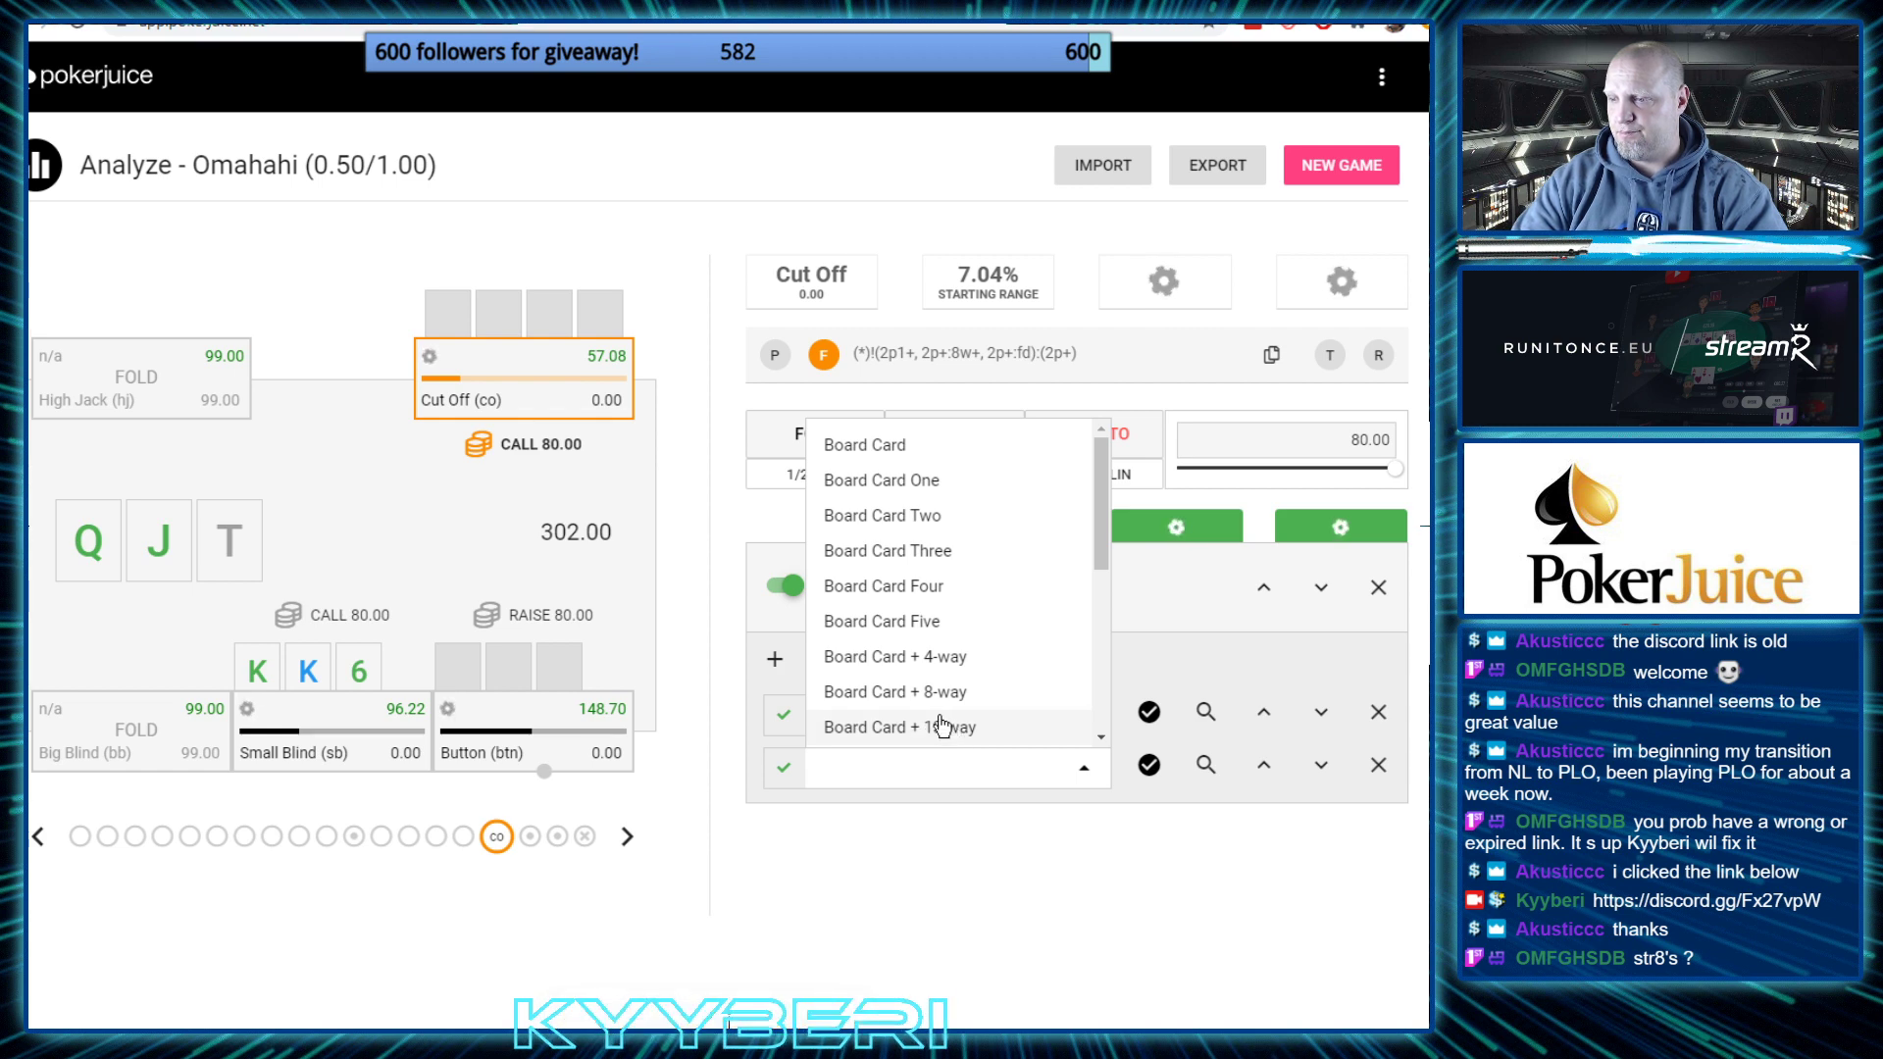
scroll(944, 608, down, 5)
scroll(943, 608, down, 15)
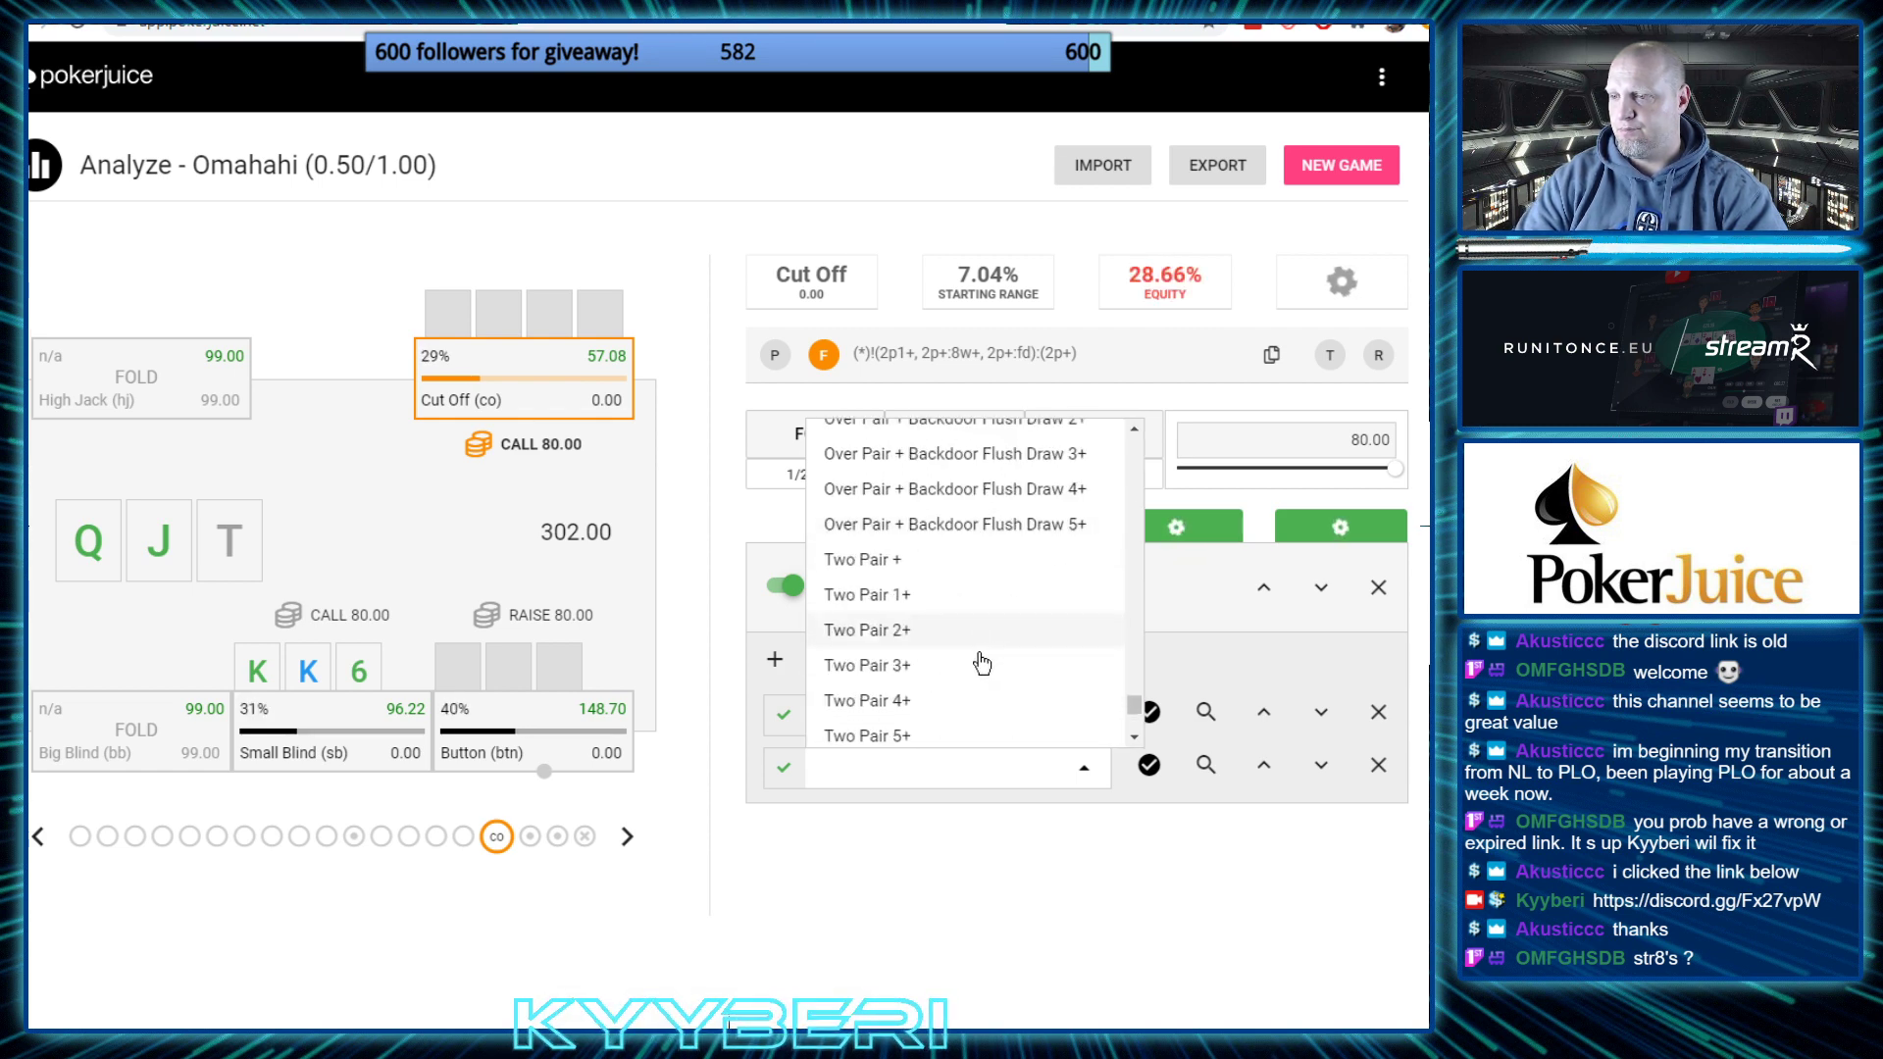
scroll(968, 699, down, 10)
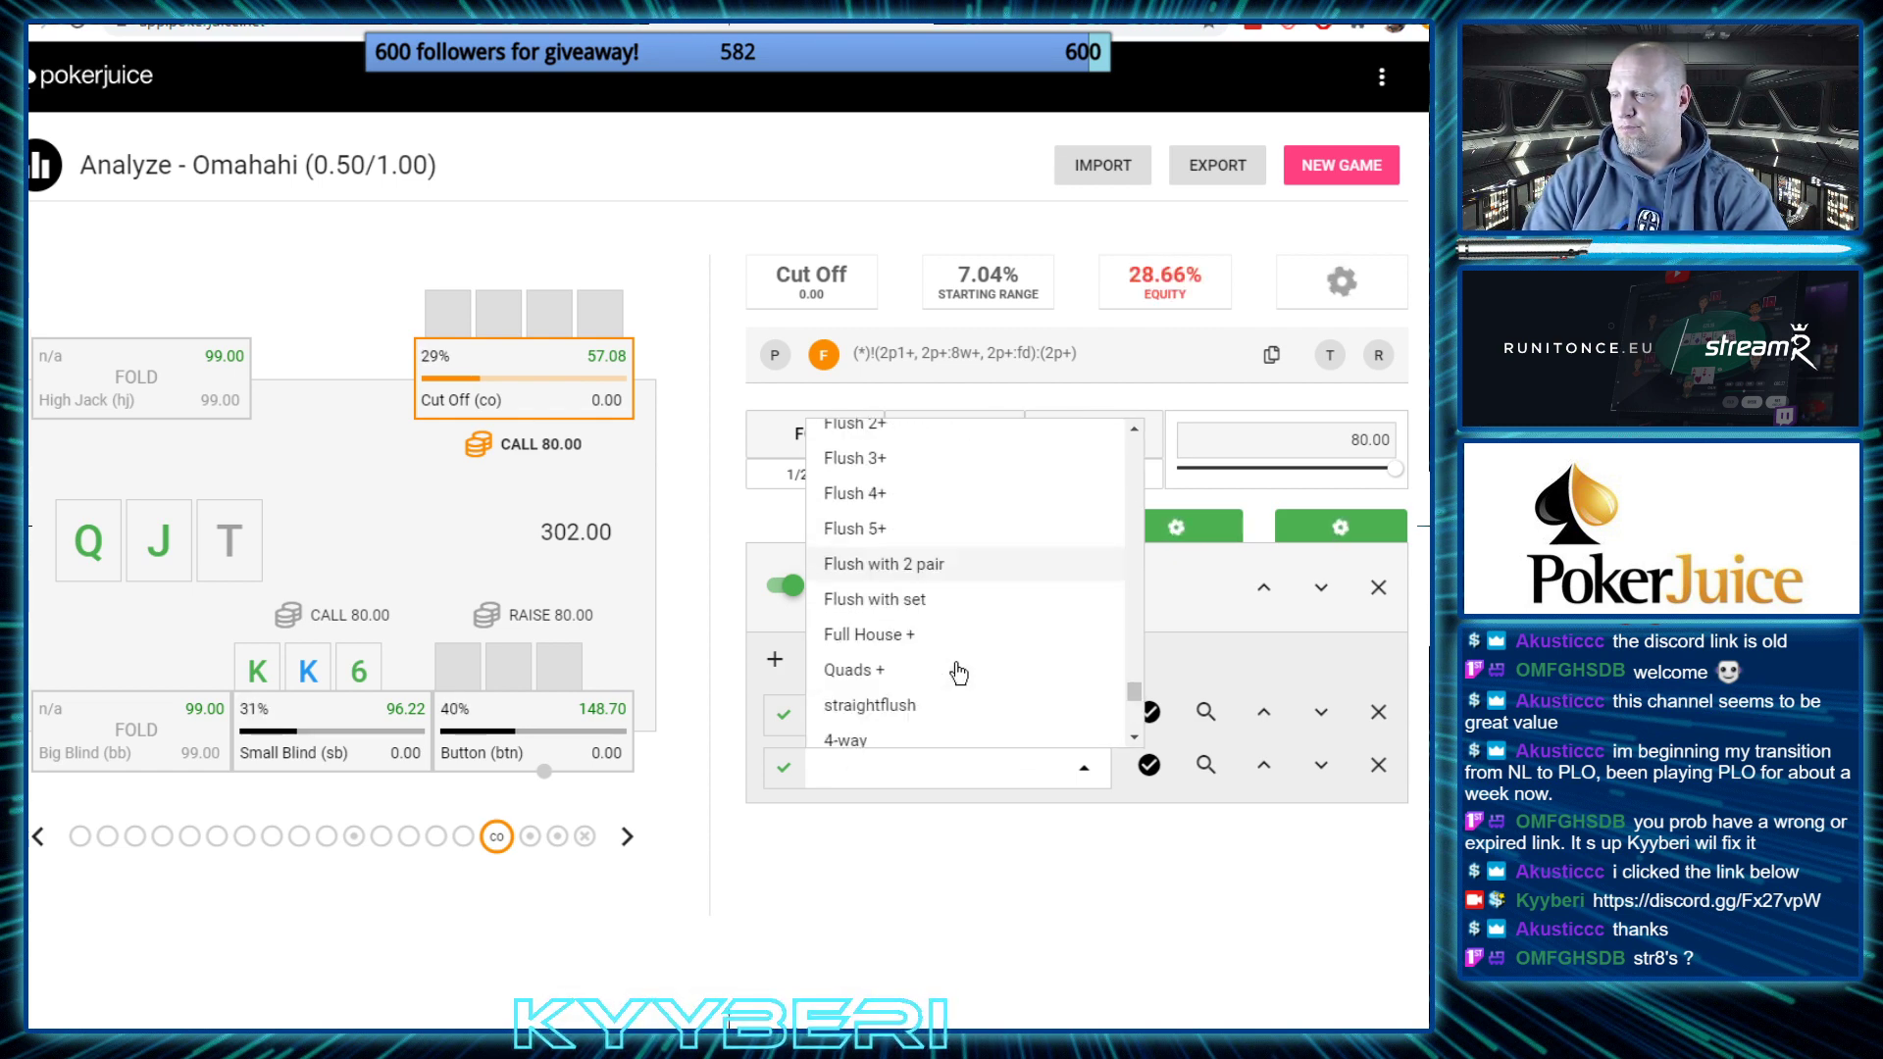
scroll(956, 676, down, 5)
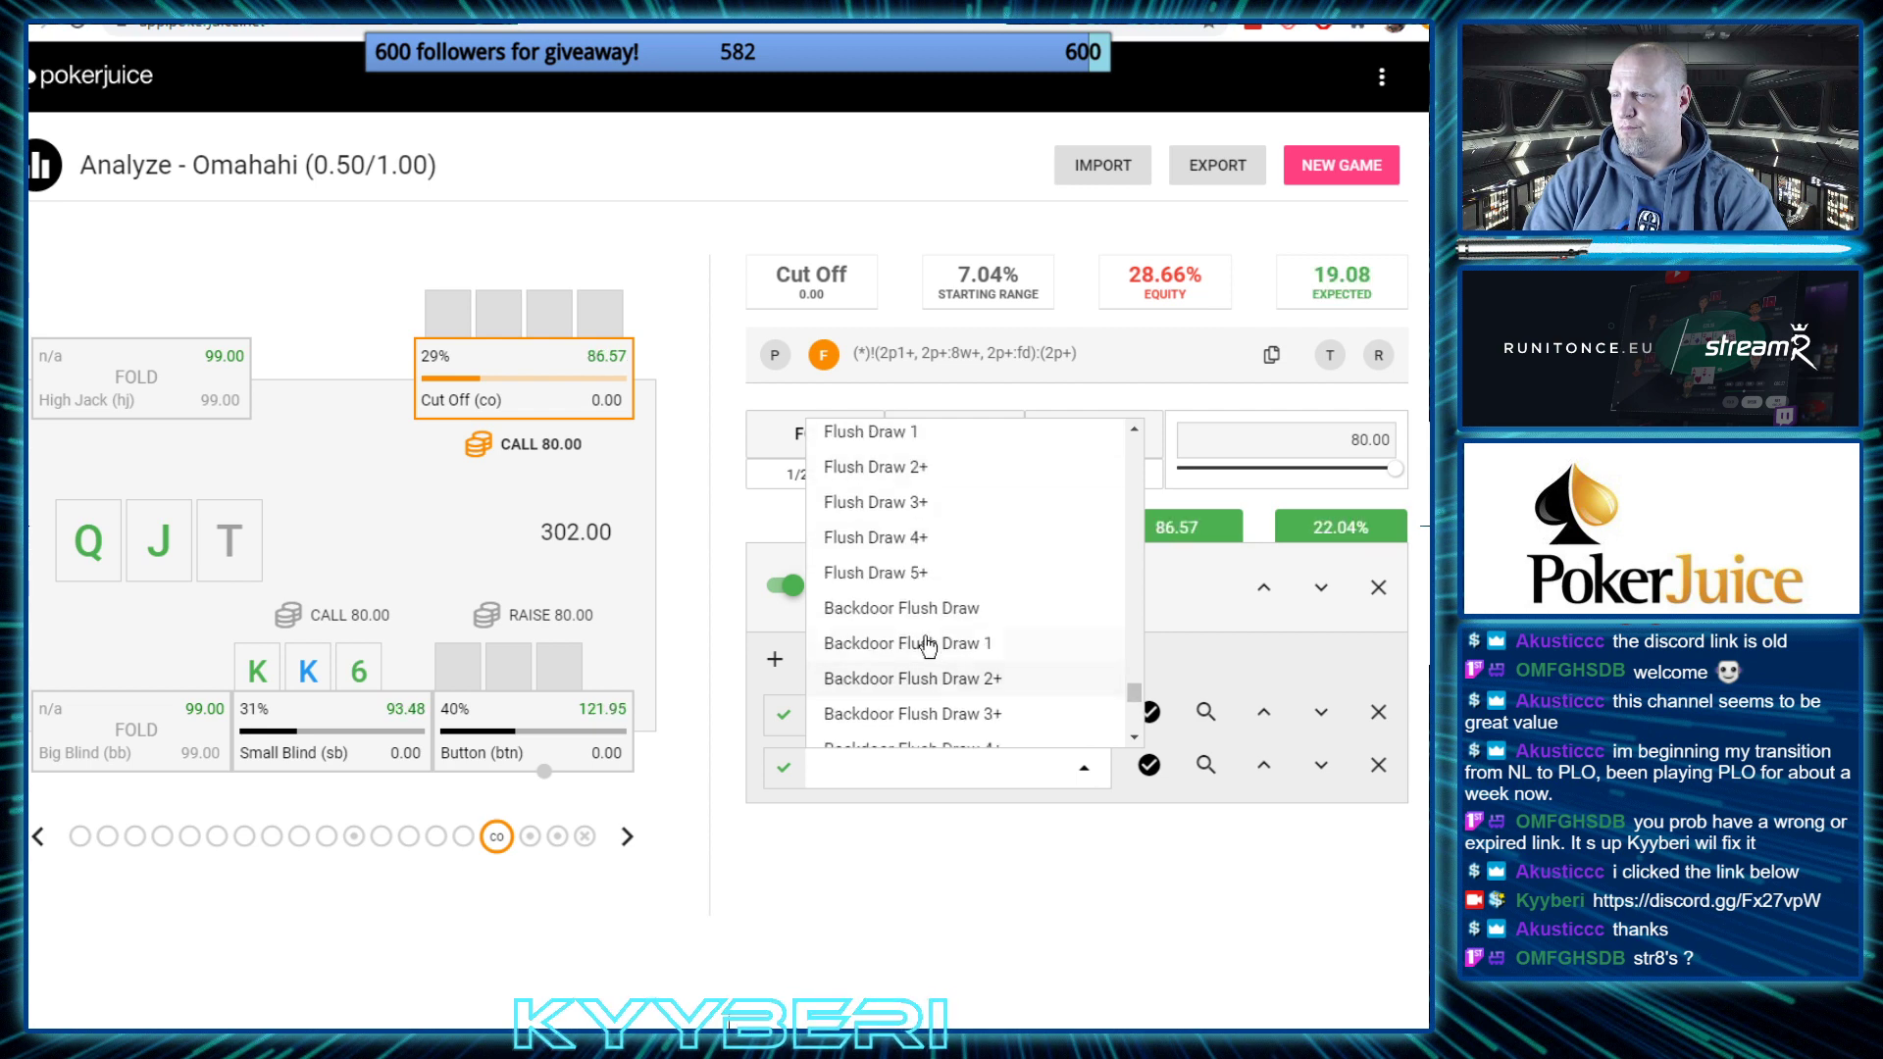
scroll(917, 588, up, 2)
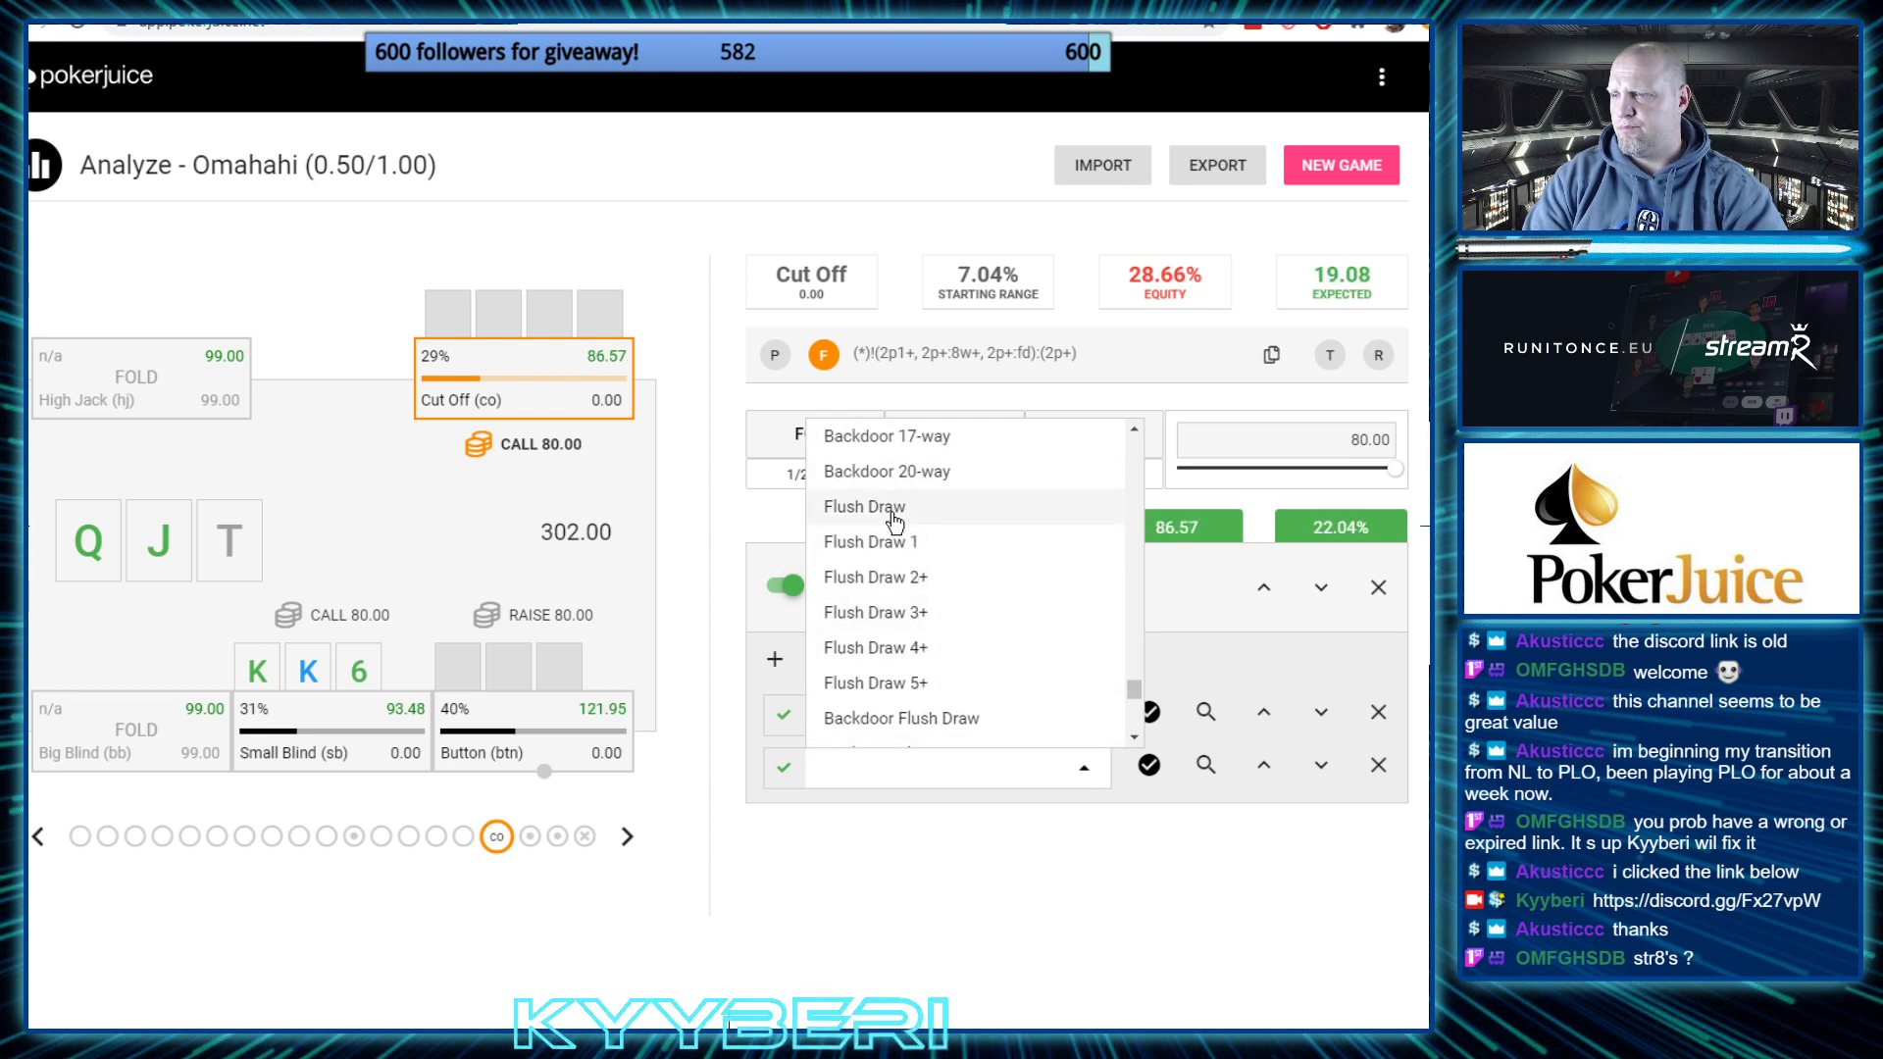
click(893, 512)
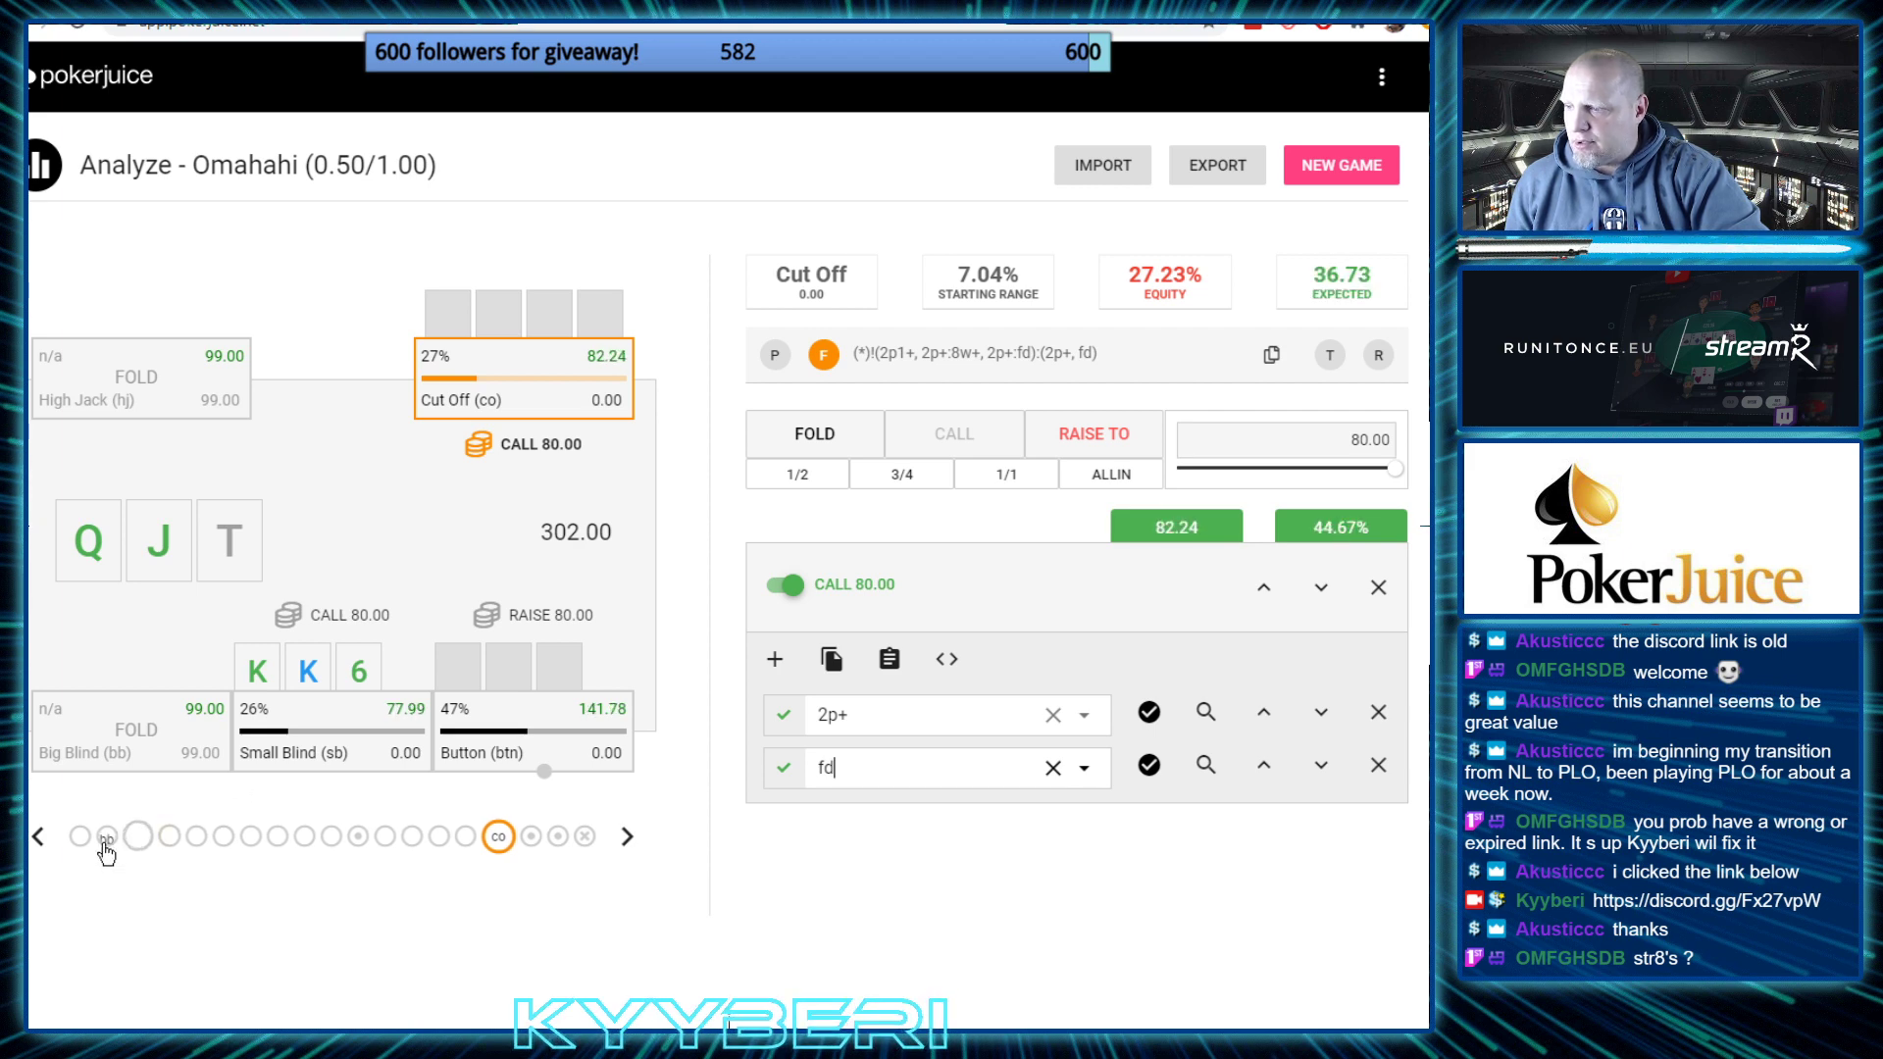
Go back to the Cut Off's flop action and examine its bet and check lines
click(44, 845)
click(44, 845)
click(44, 846)
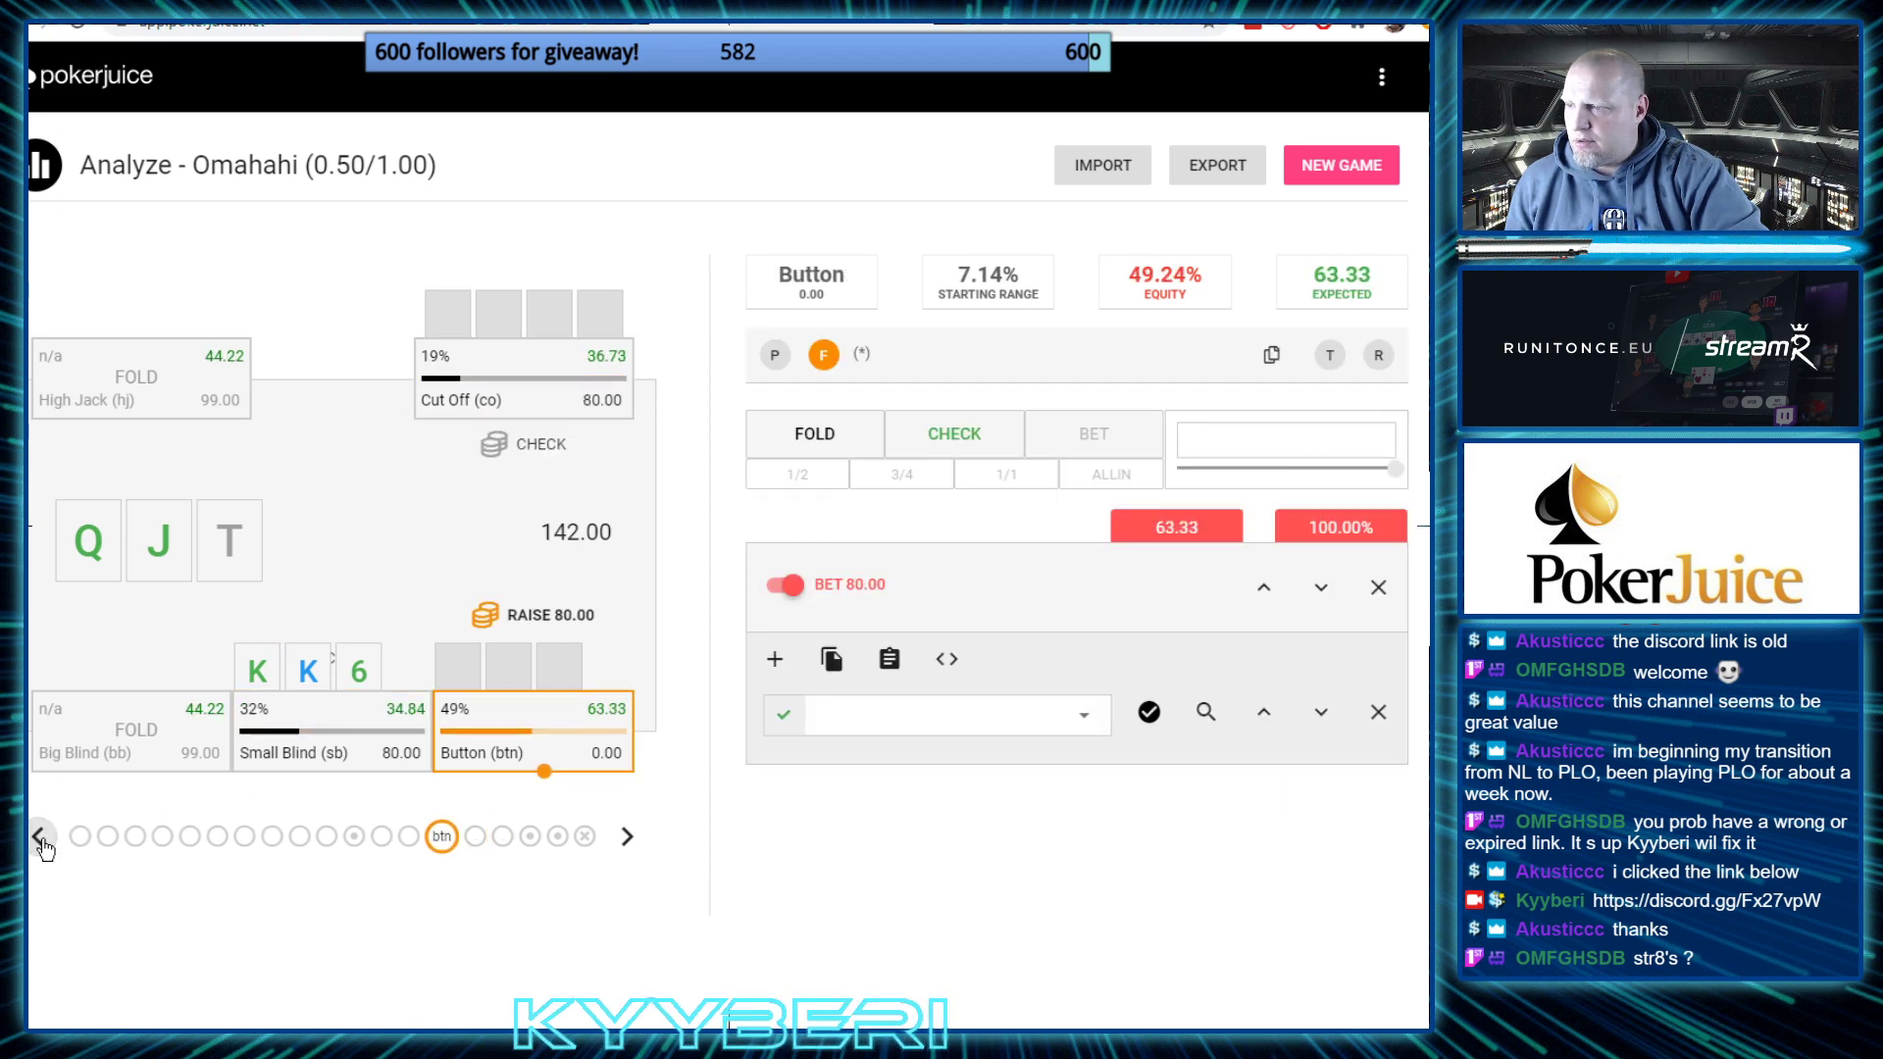
click(44, 846)
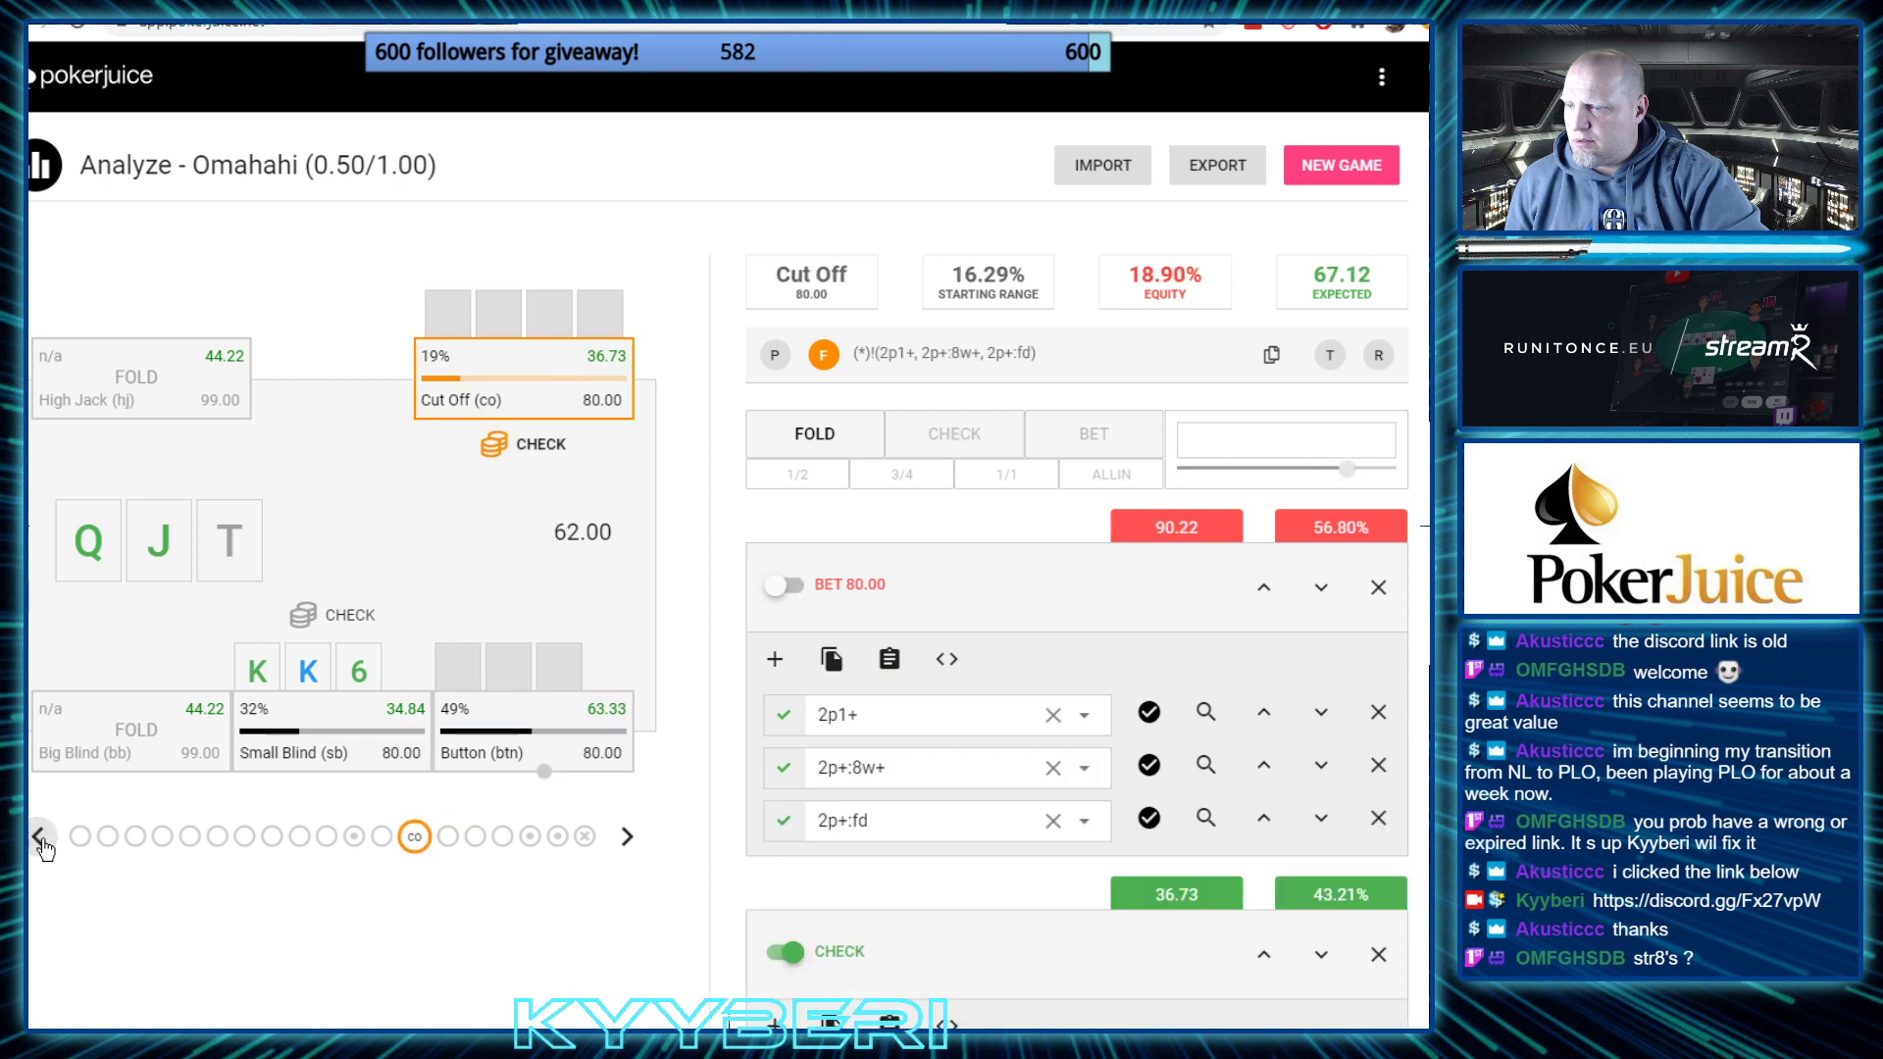
click(784, 586)
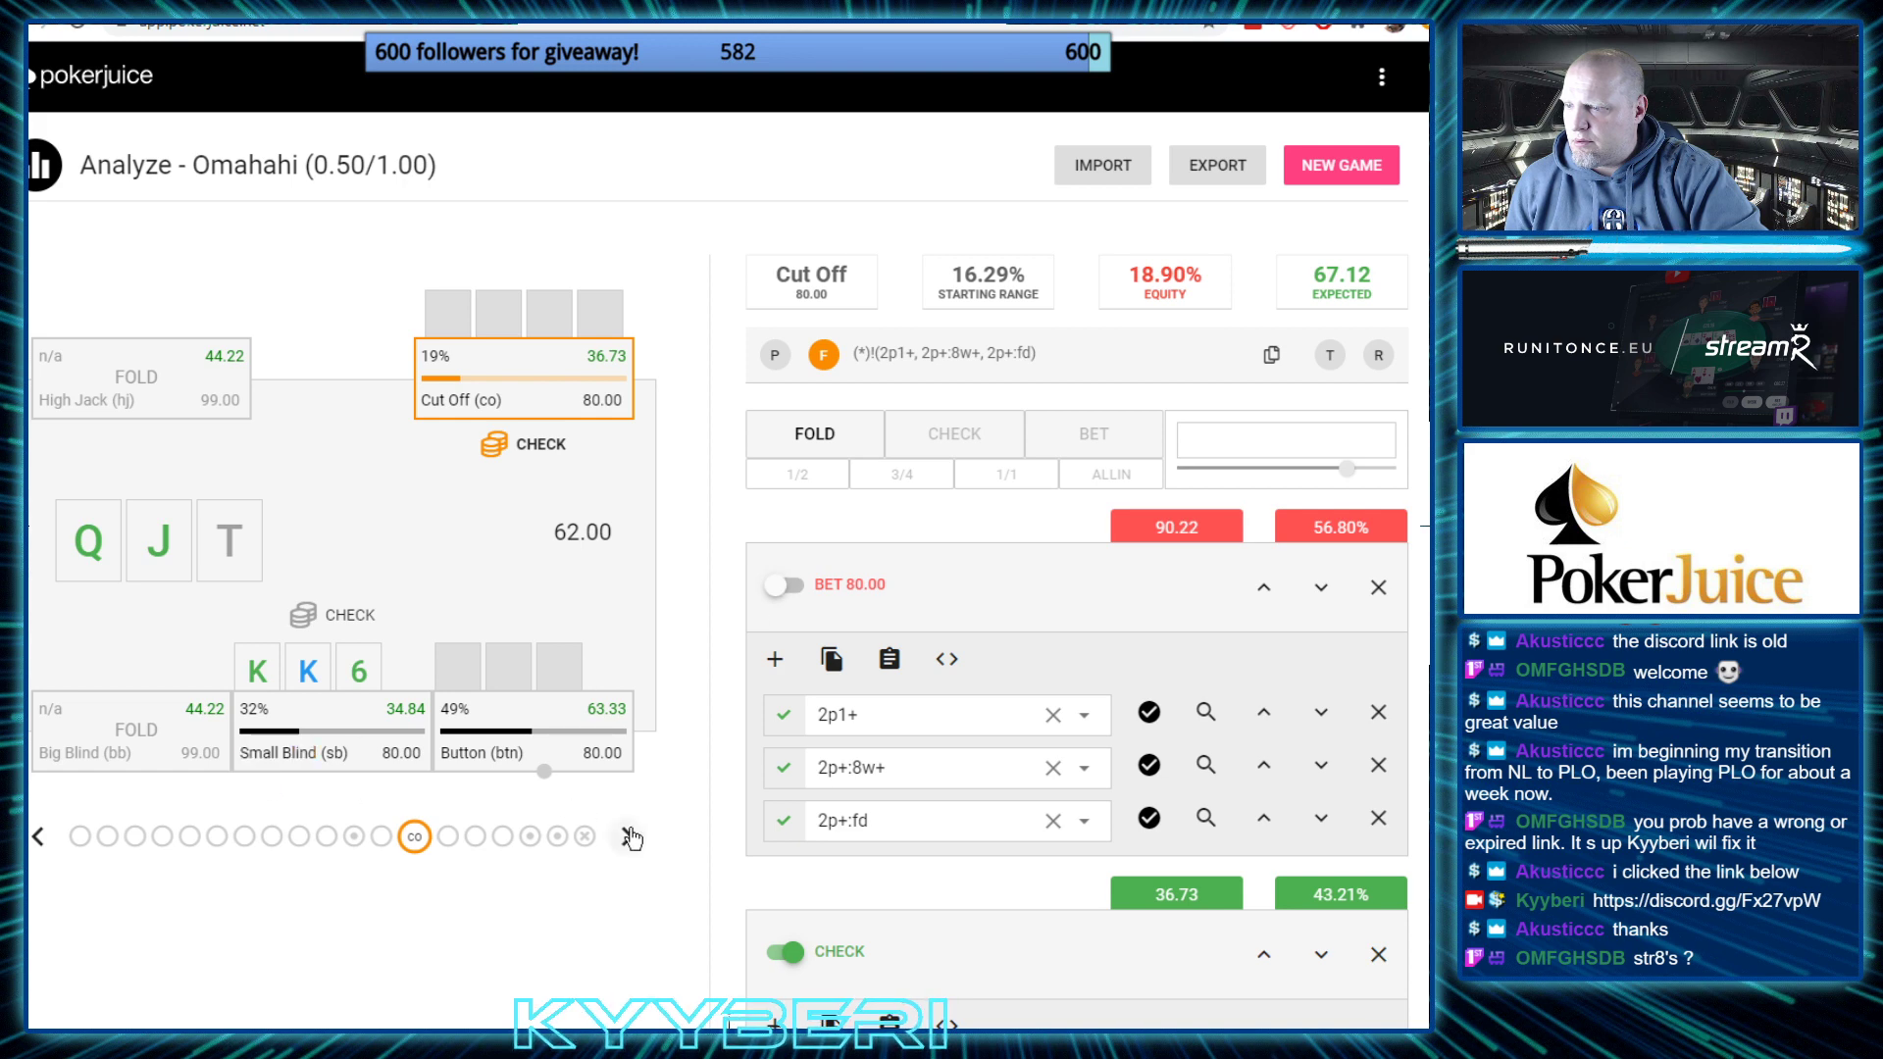
Go back to the High Jack's preflop fold and review the preflop calls up to the Small Blind's flop action
click(41, 838)
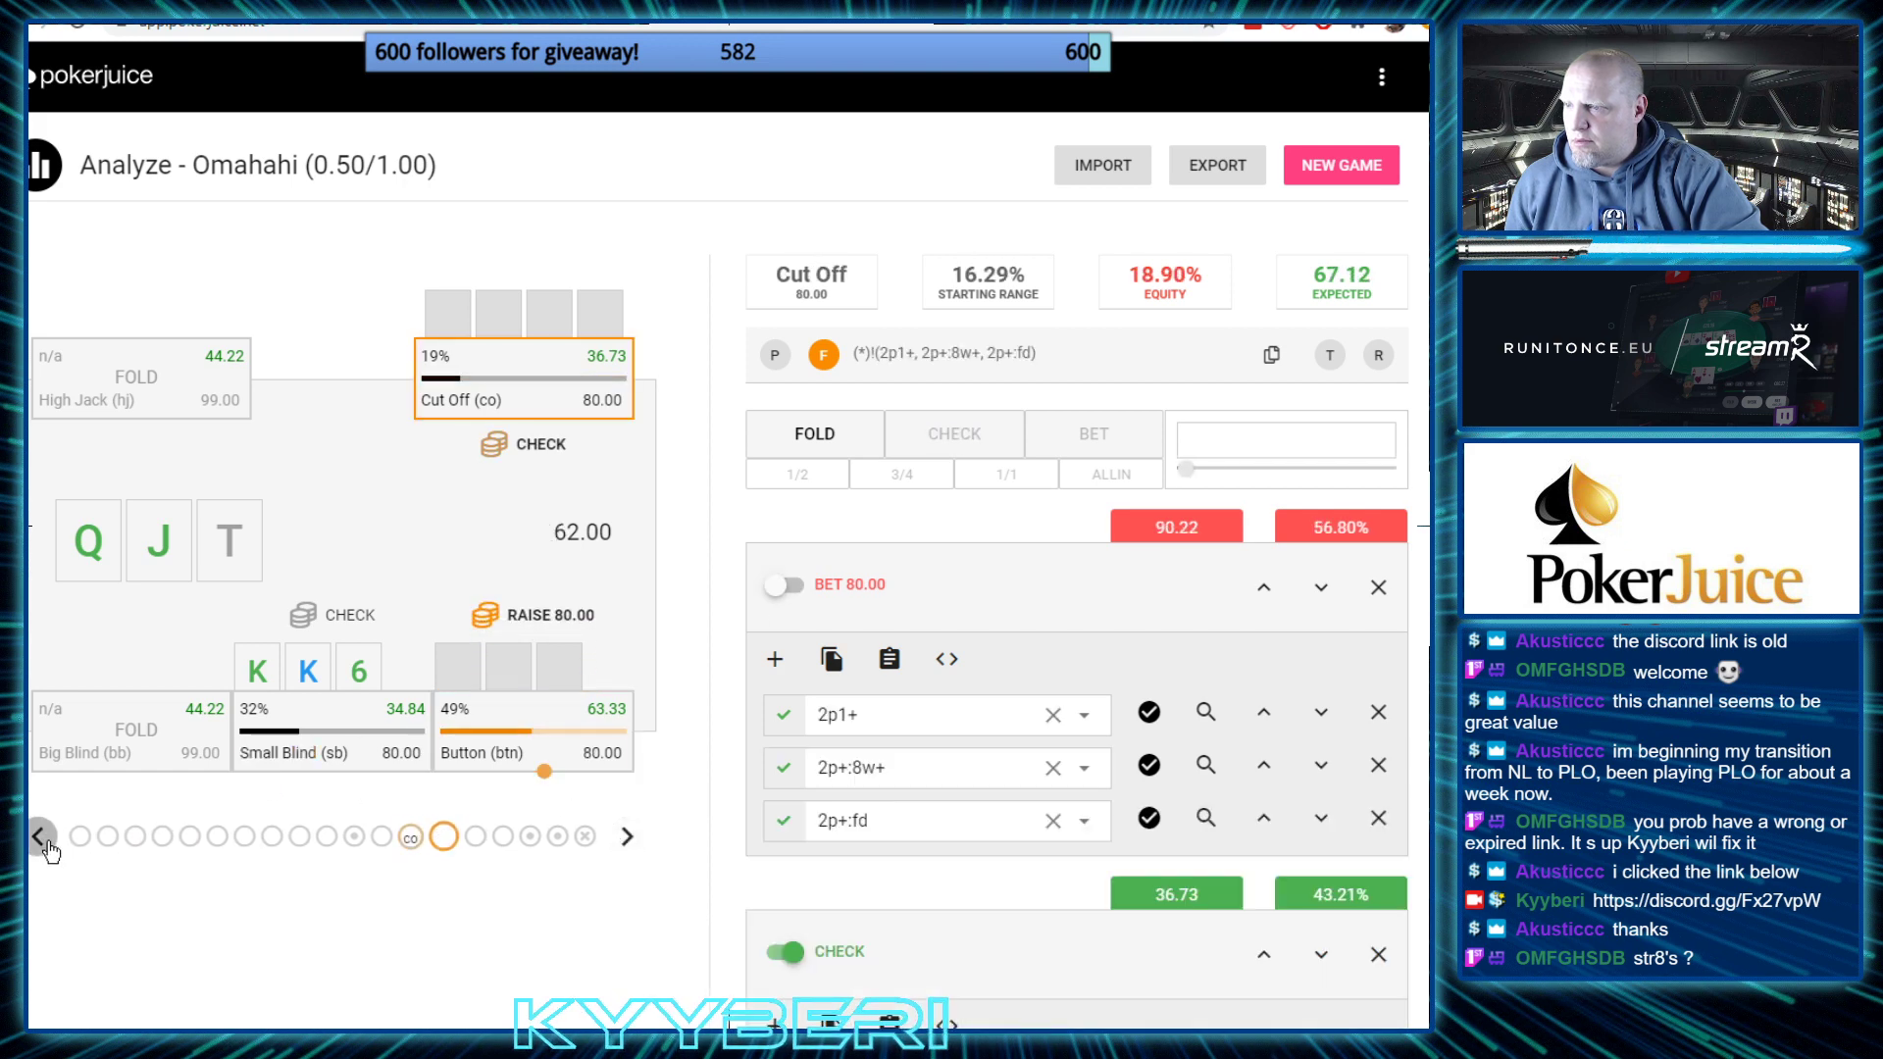
click(42, 838)
click(42, 838)
click(41, 838)
click(41, 838)
click(41, 838)
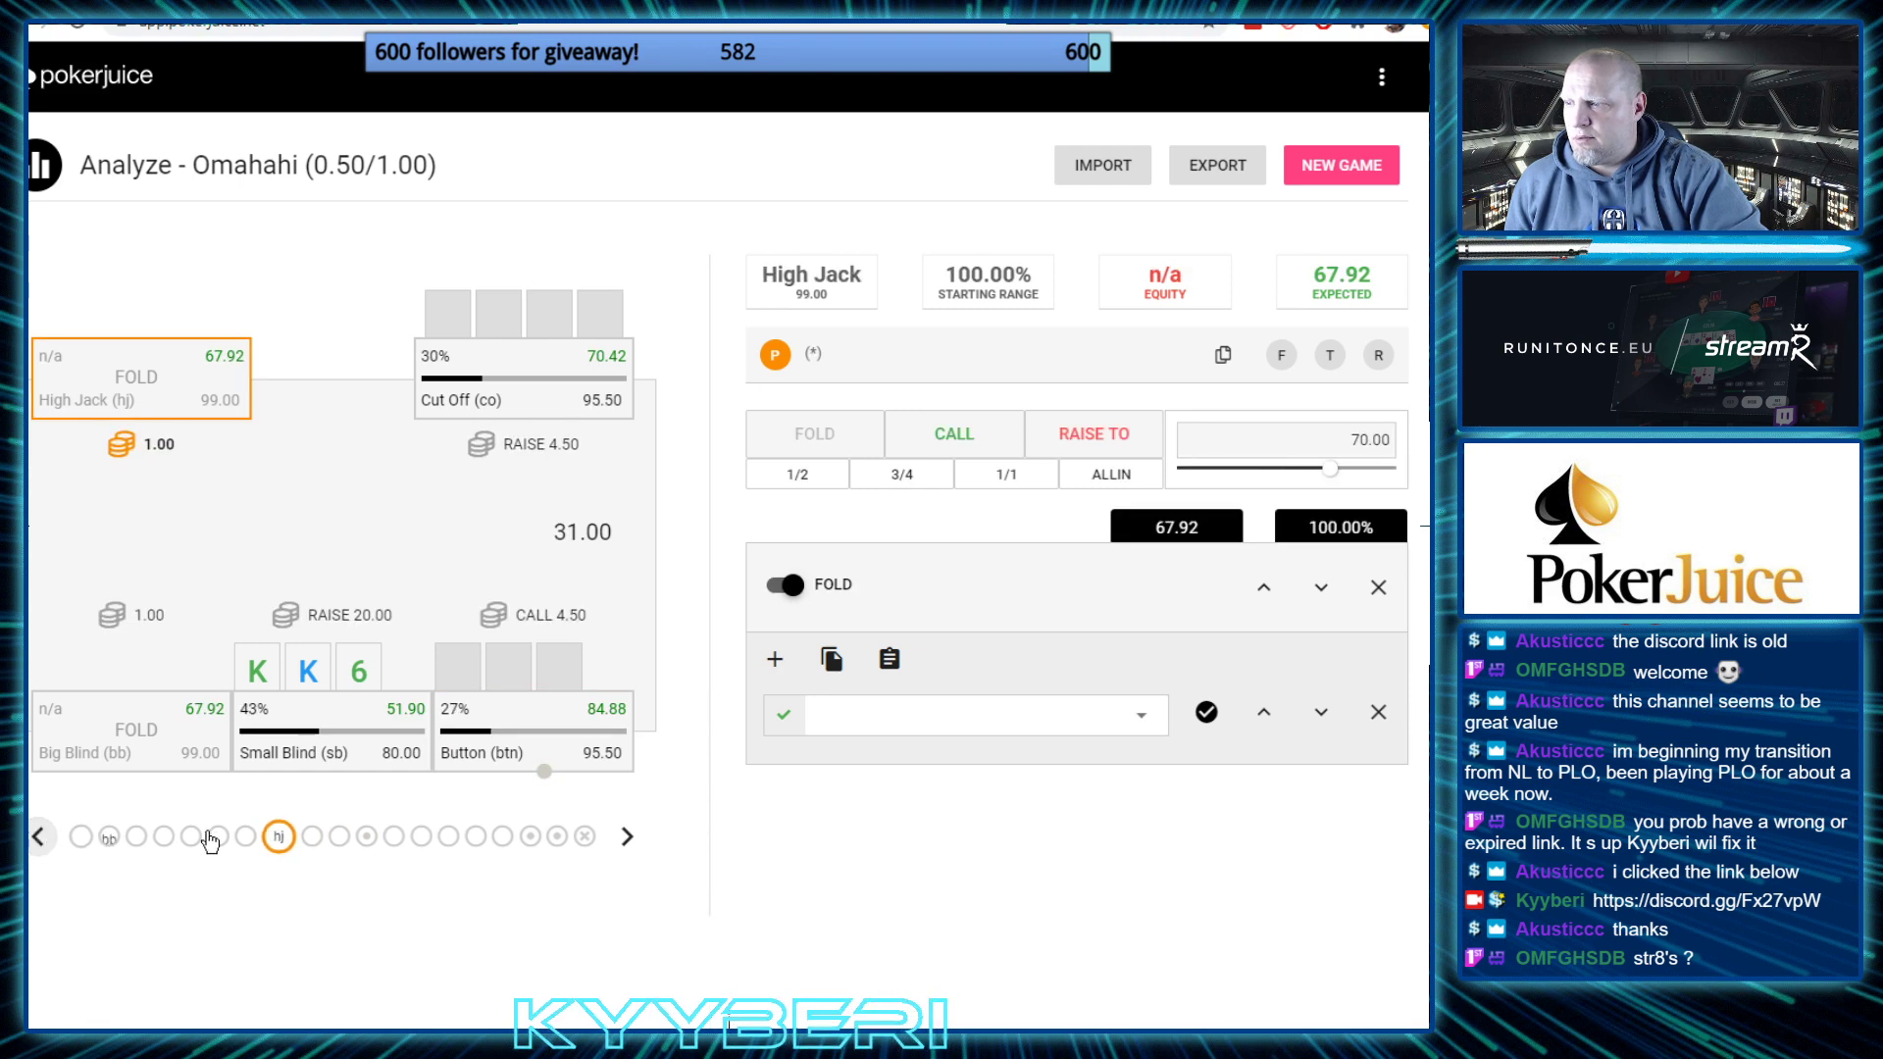
click(628, 836)
click(628, 835)
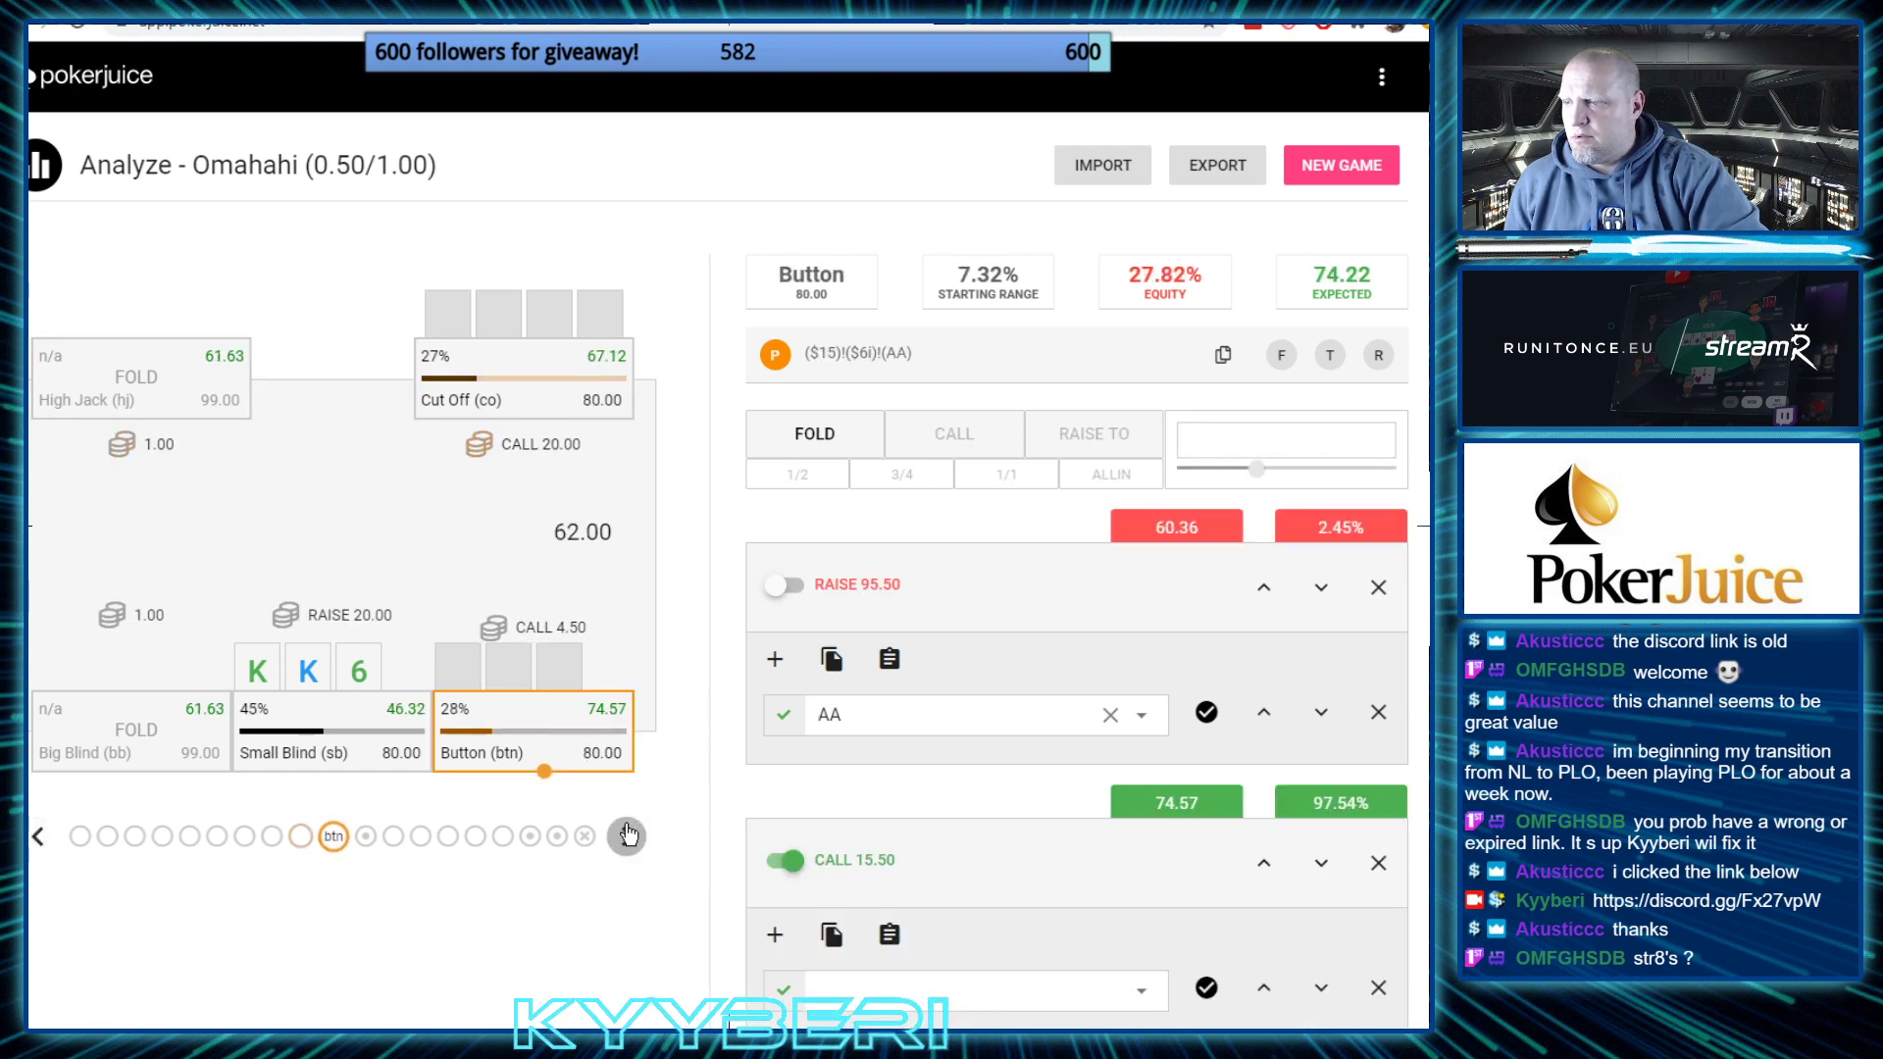
click(628, 836)
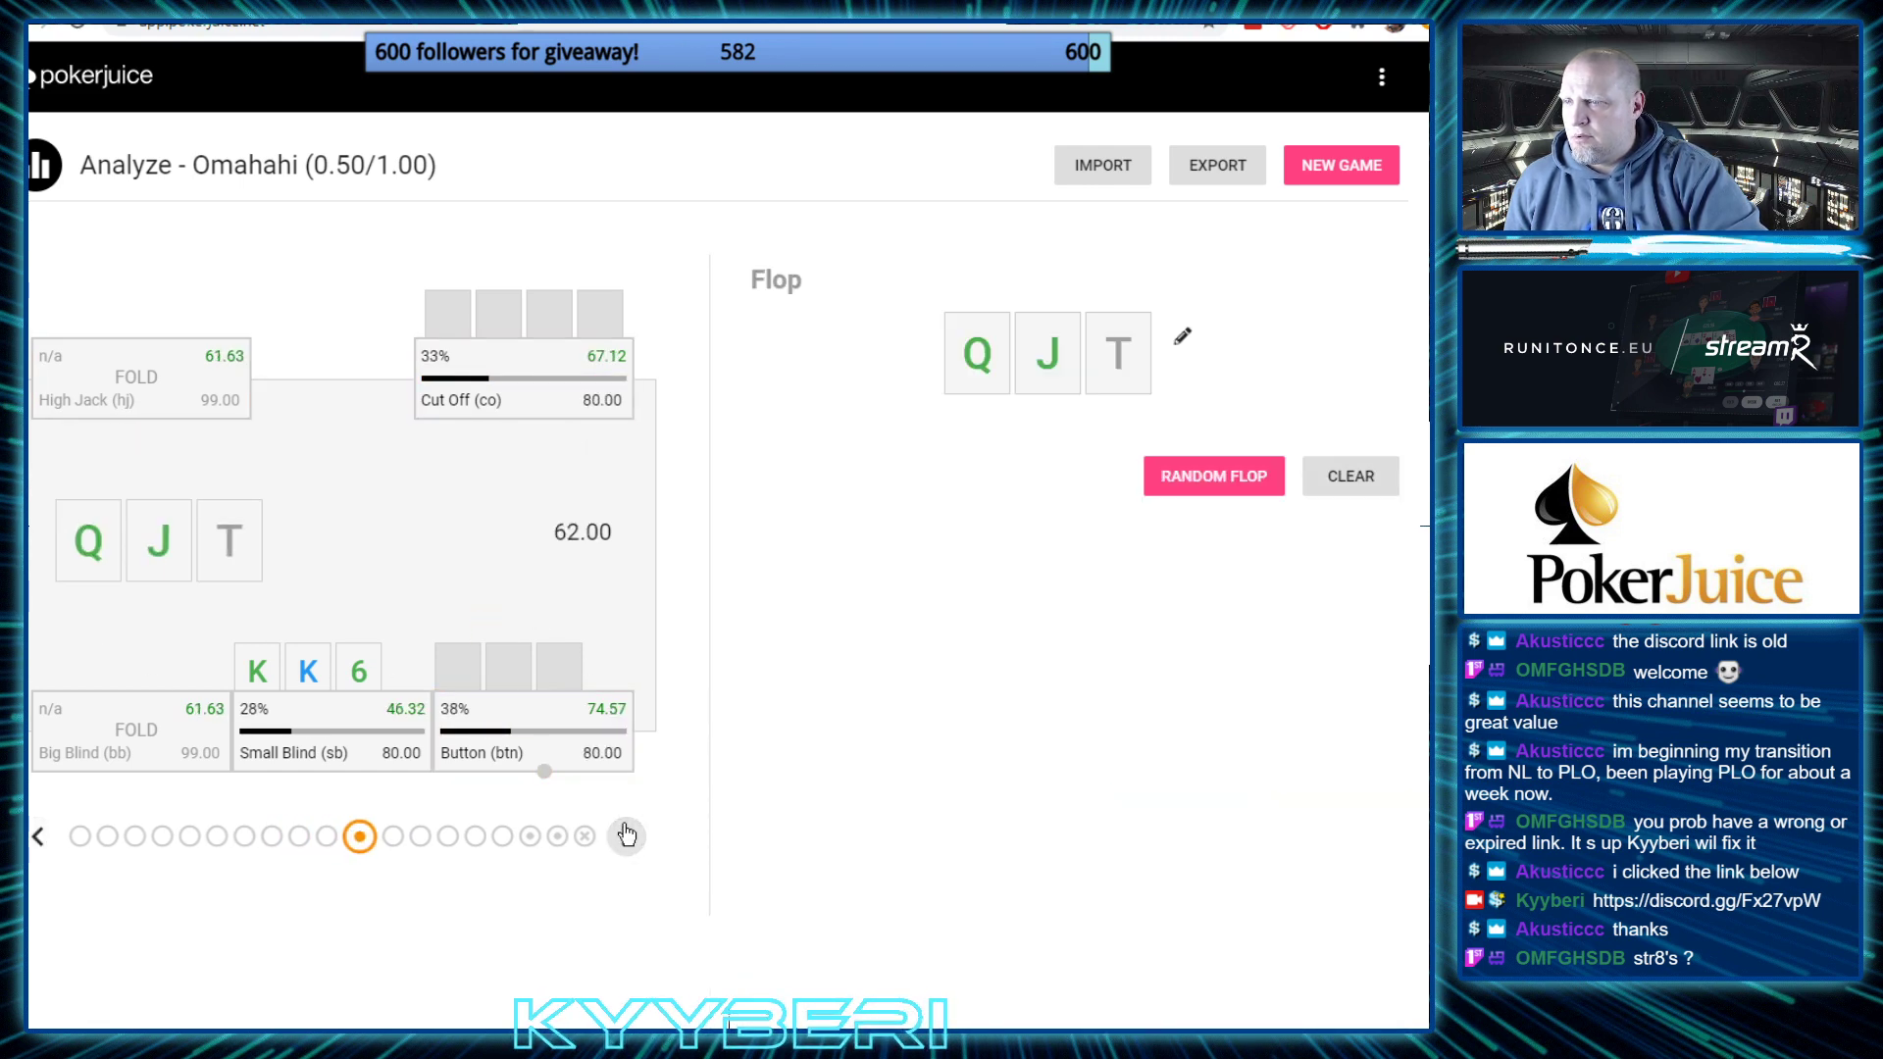
click(627, 835)
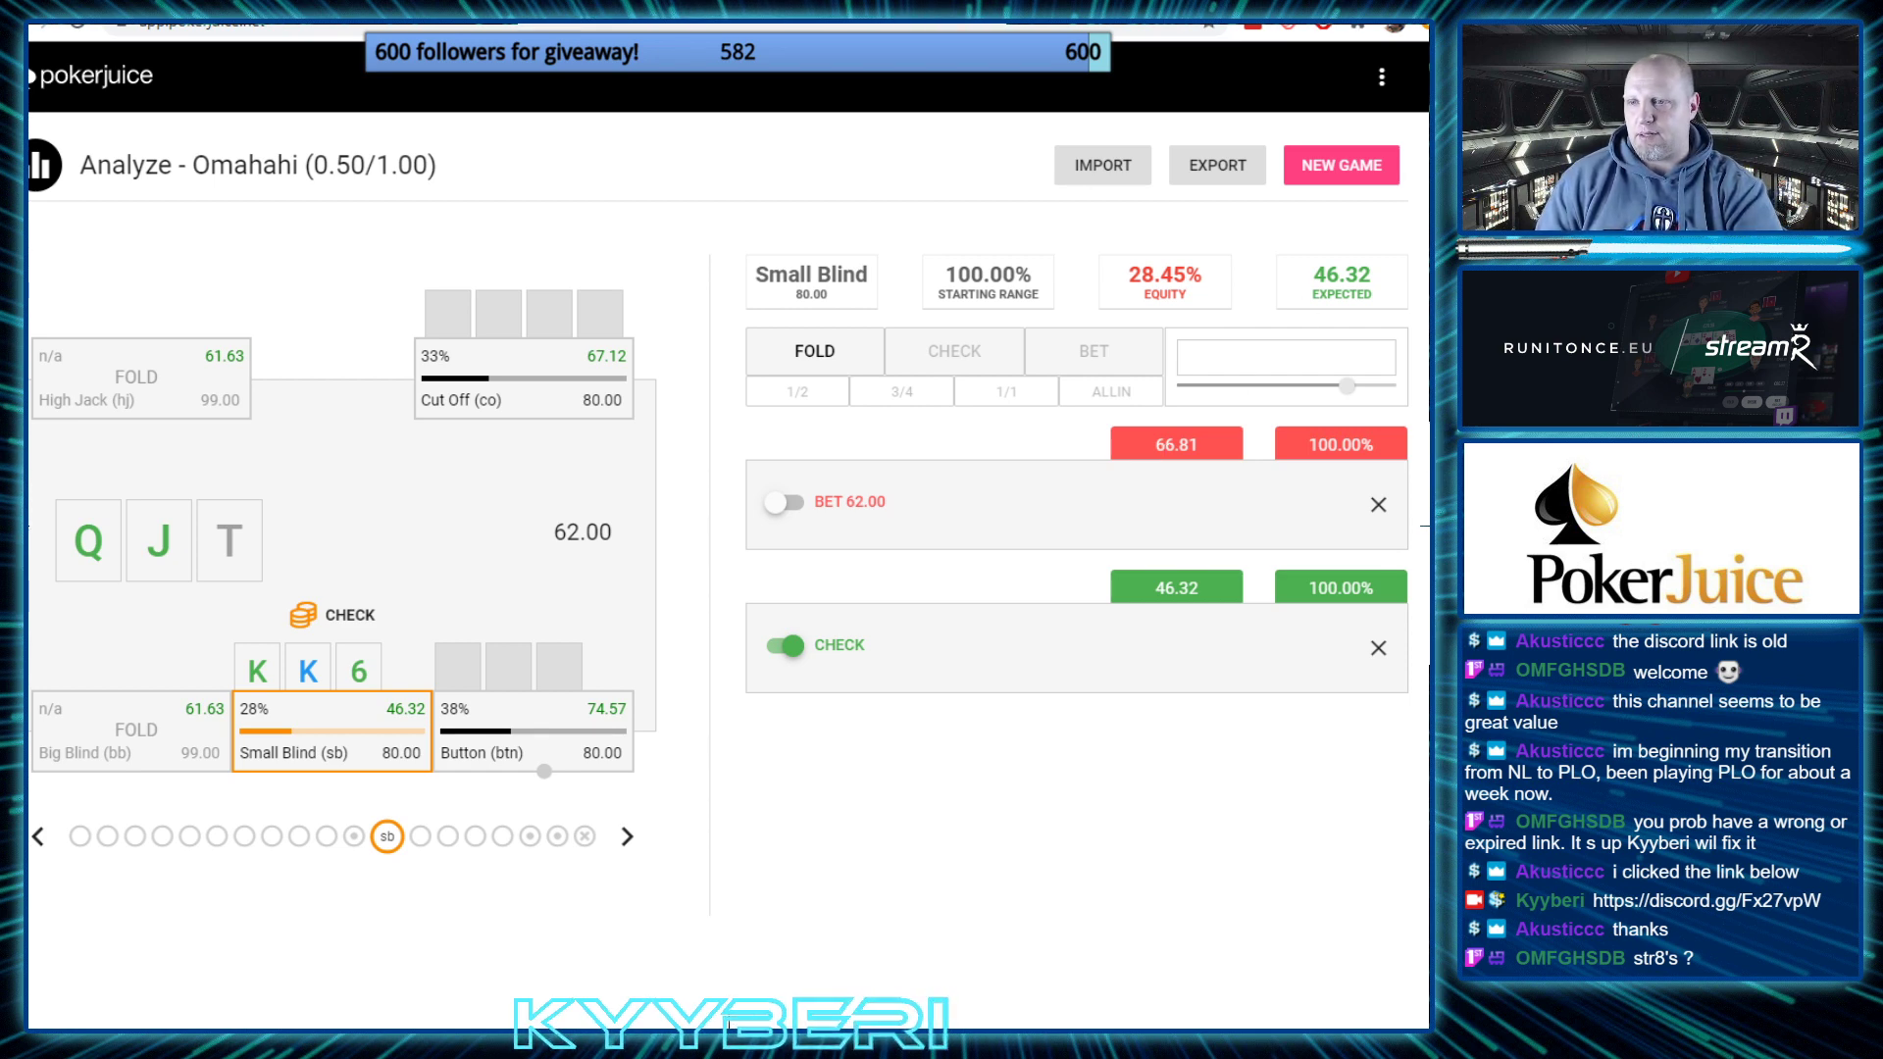
Step back through the hand to the High Jack's opening preflop action
text(5d)
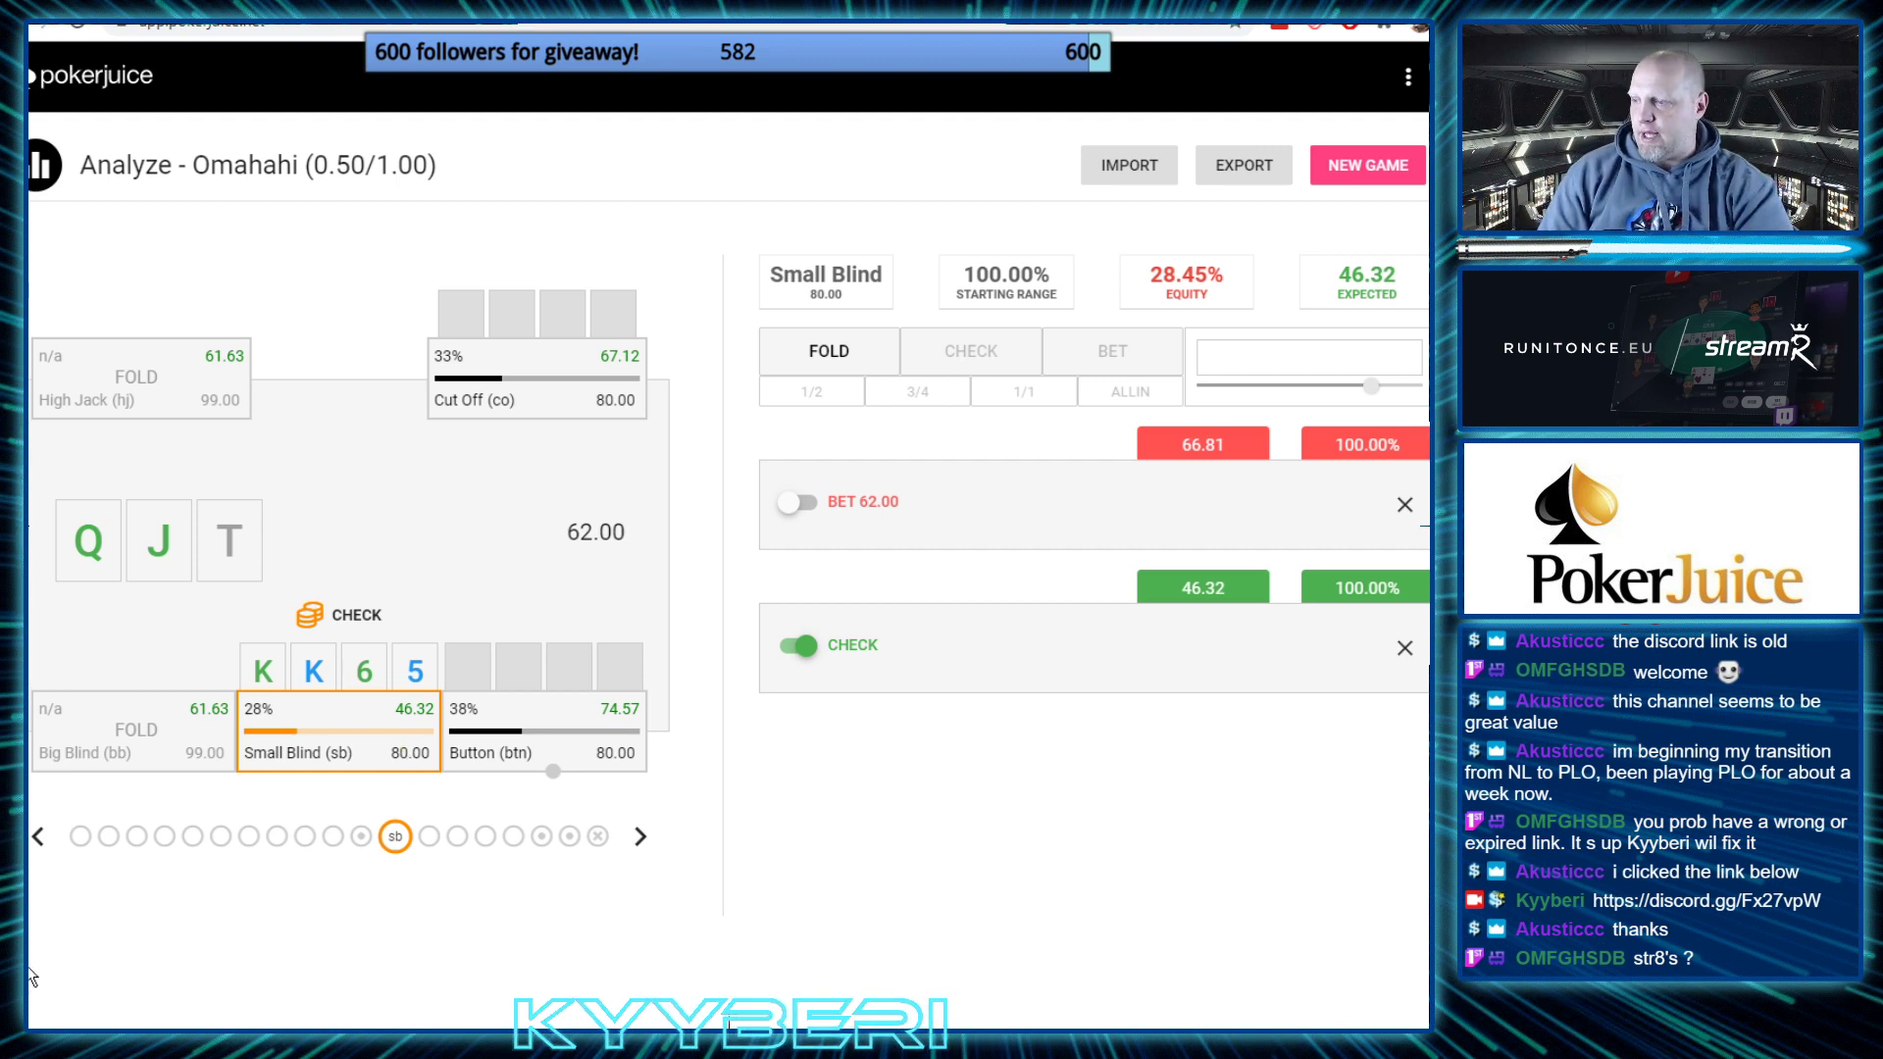
click(39, 836)
click(39, 836)
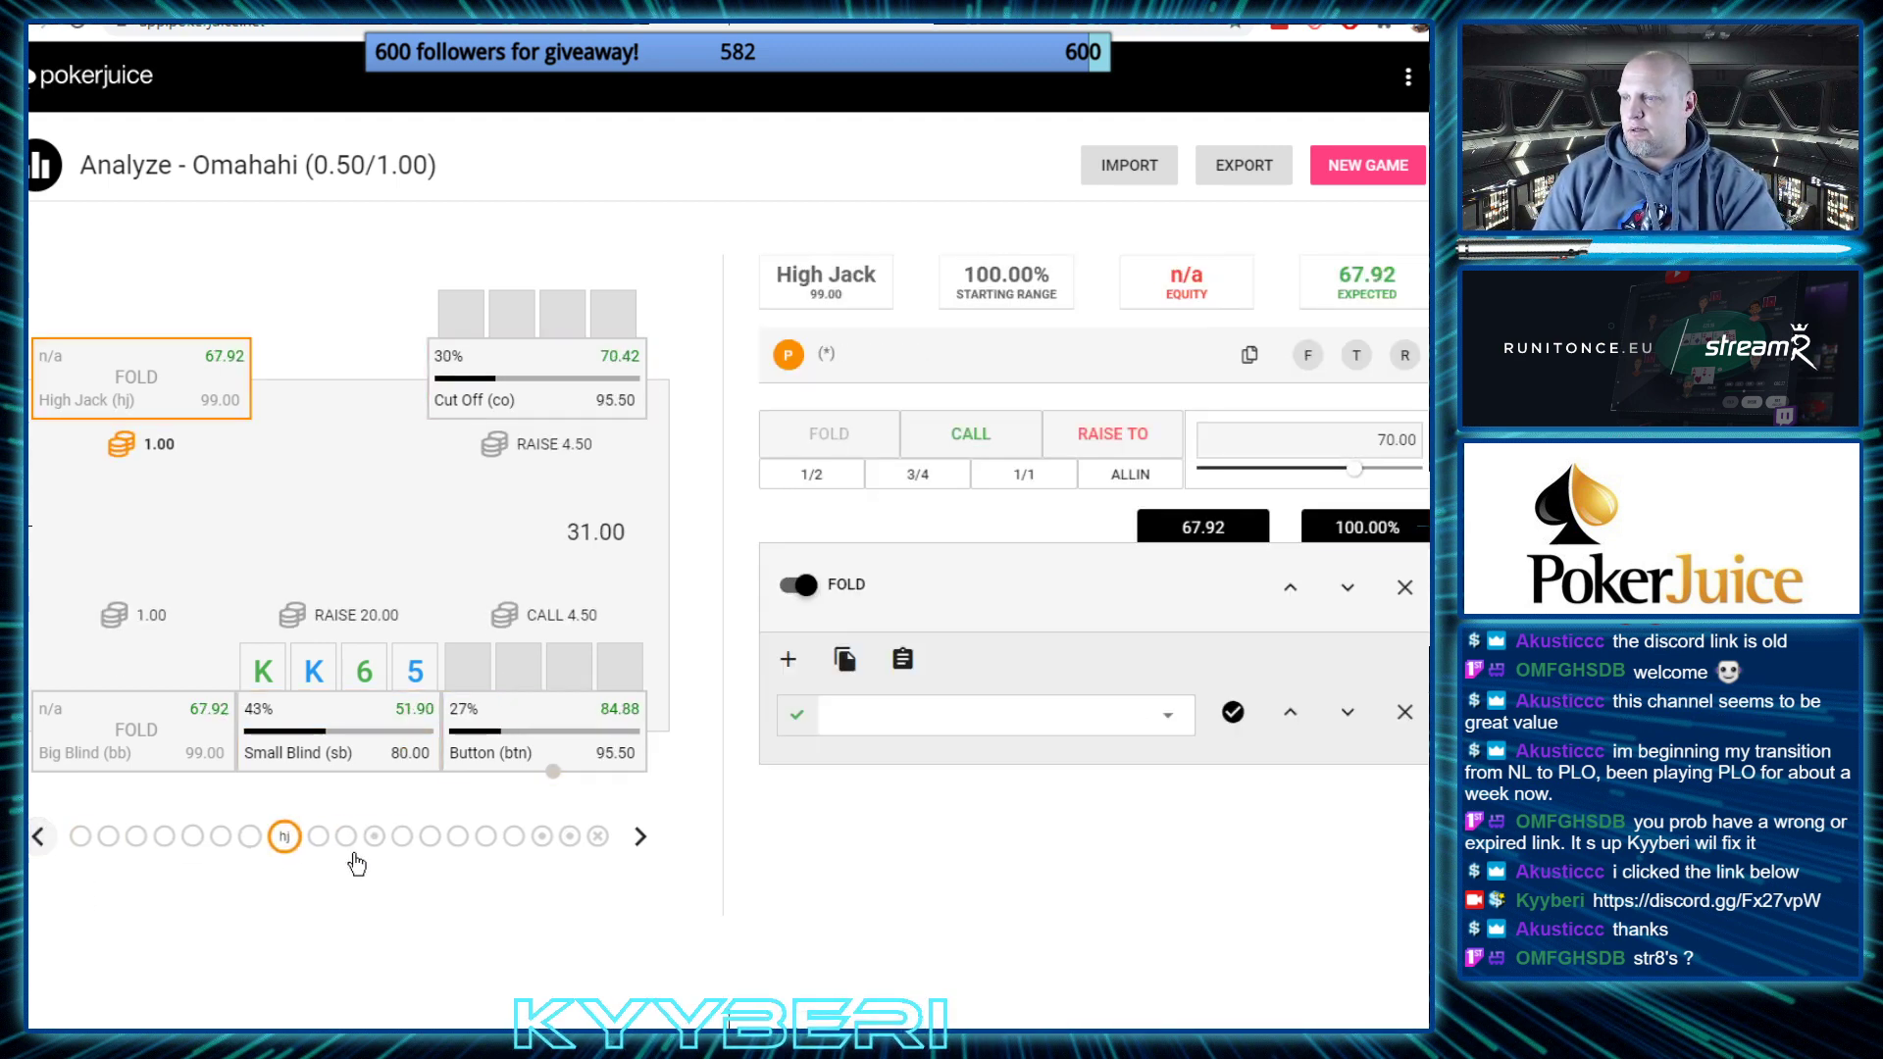
click(640, 836)
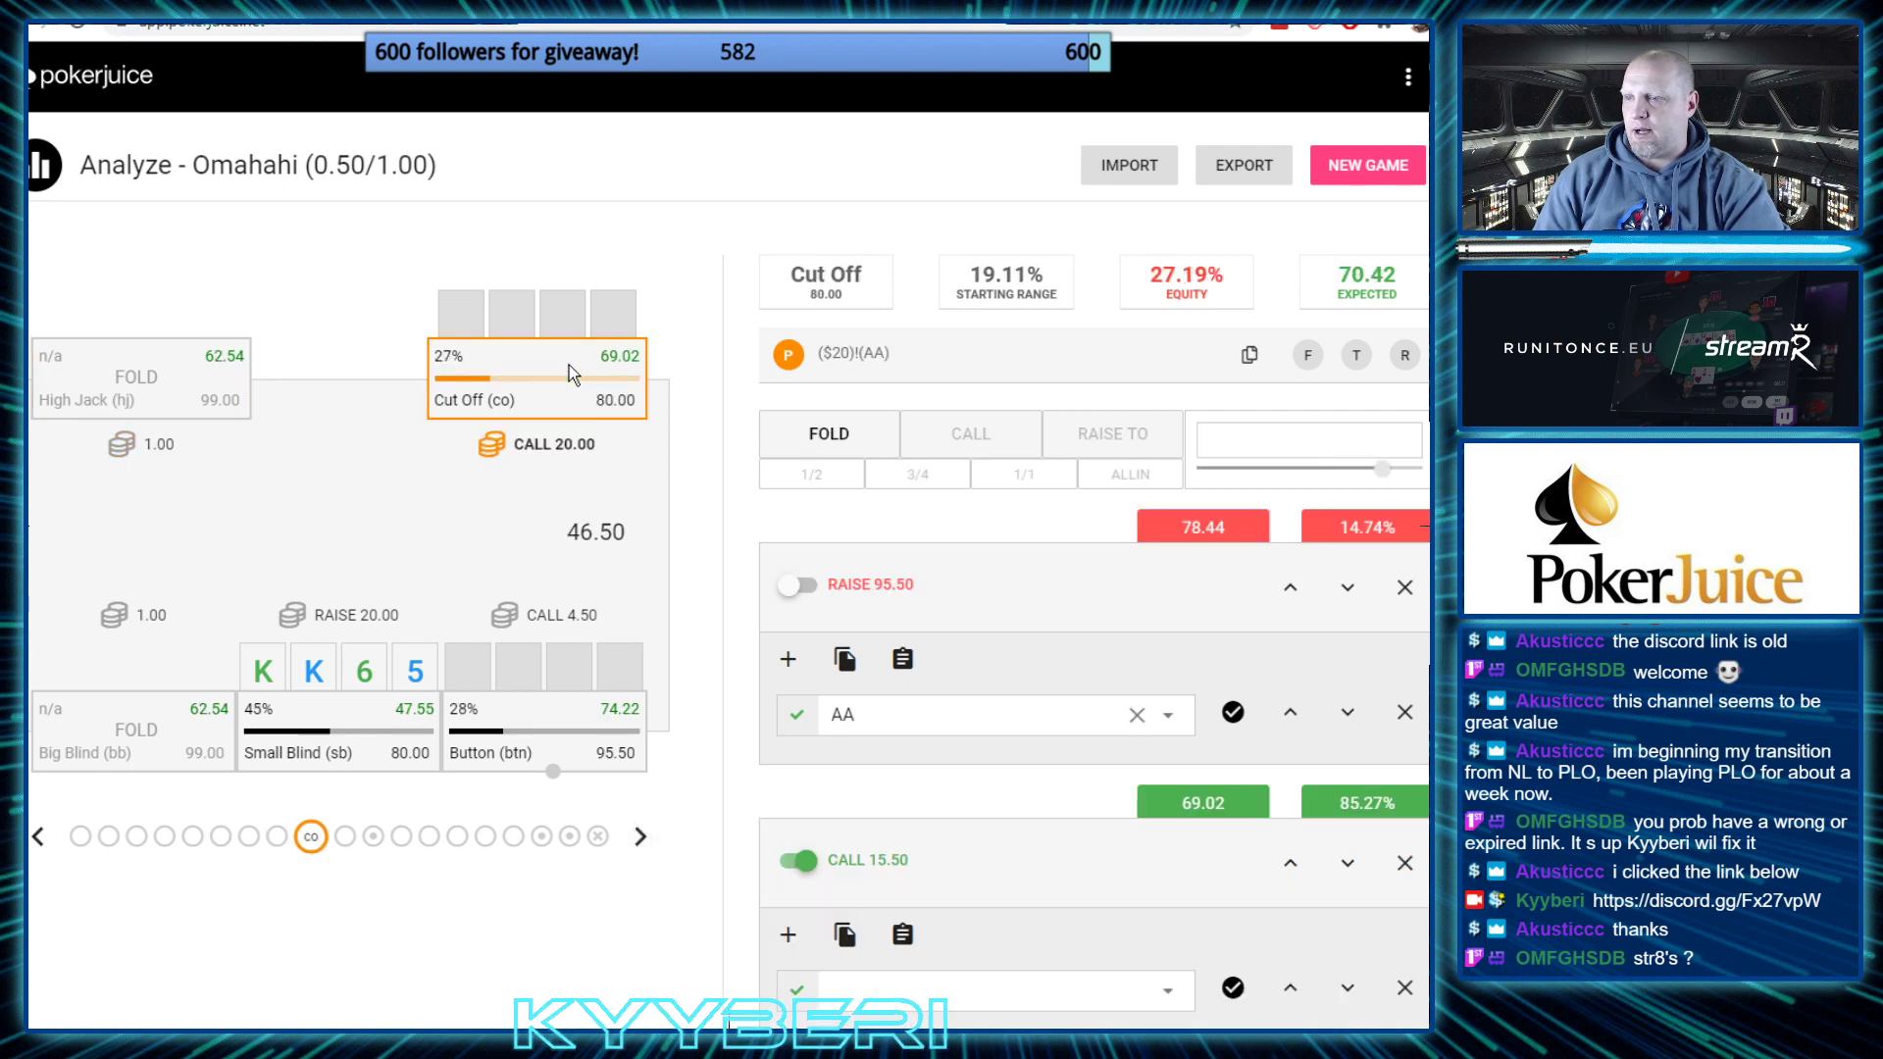
click(36, 843)
click(37, 843)
click(37, 844)
click(36, 844)
click(36, 843)
click(36, 843)
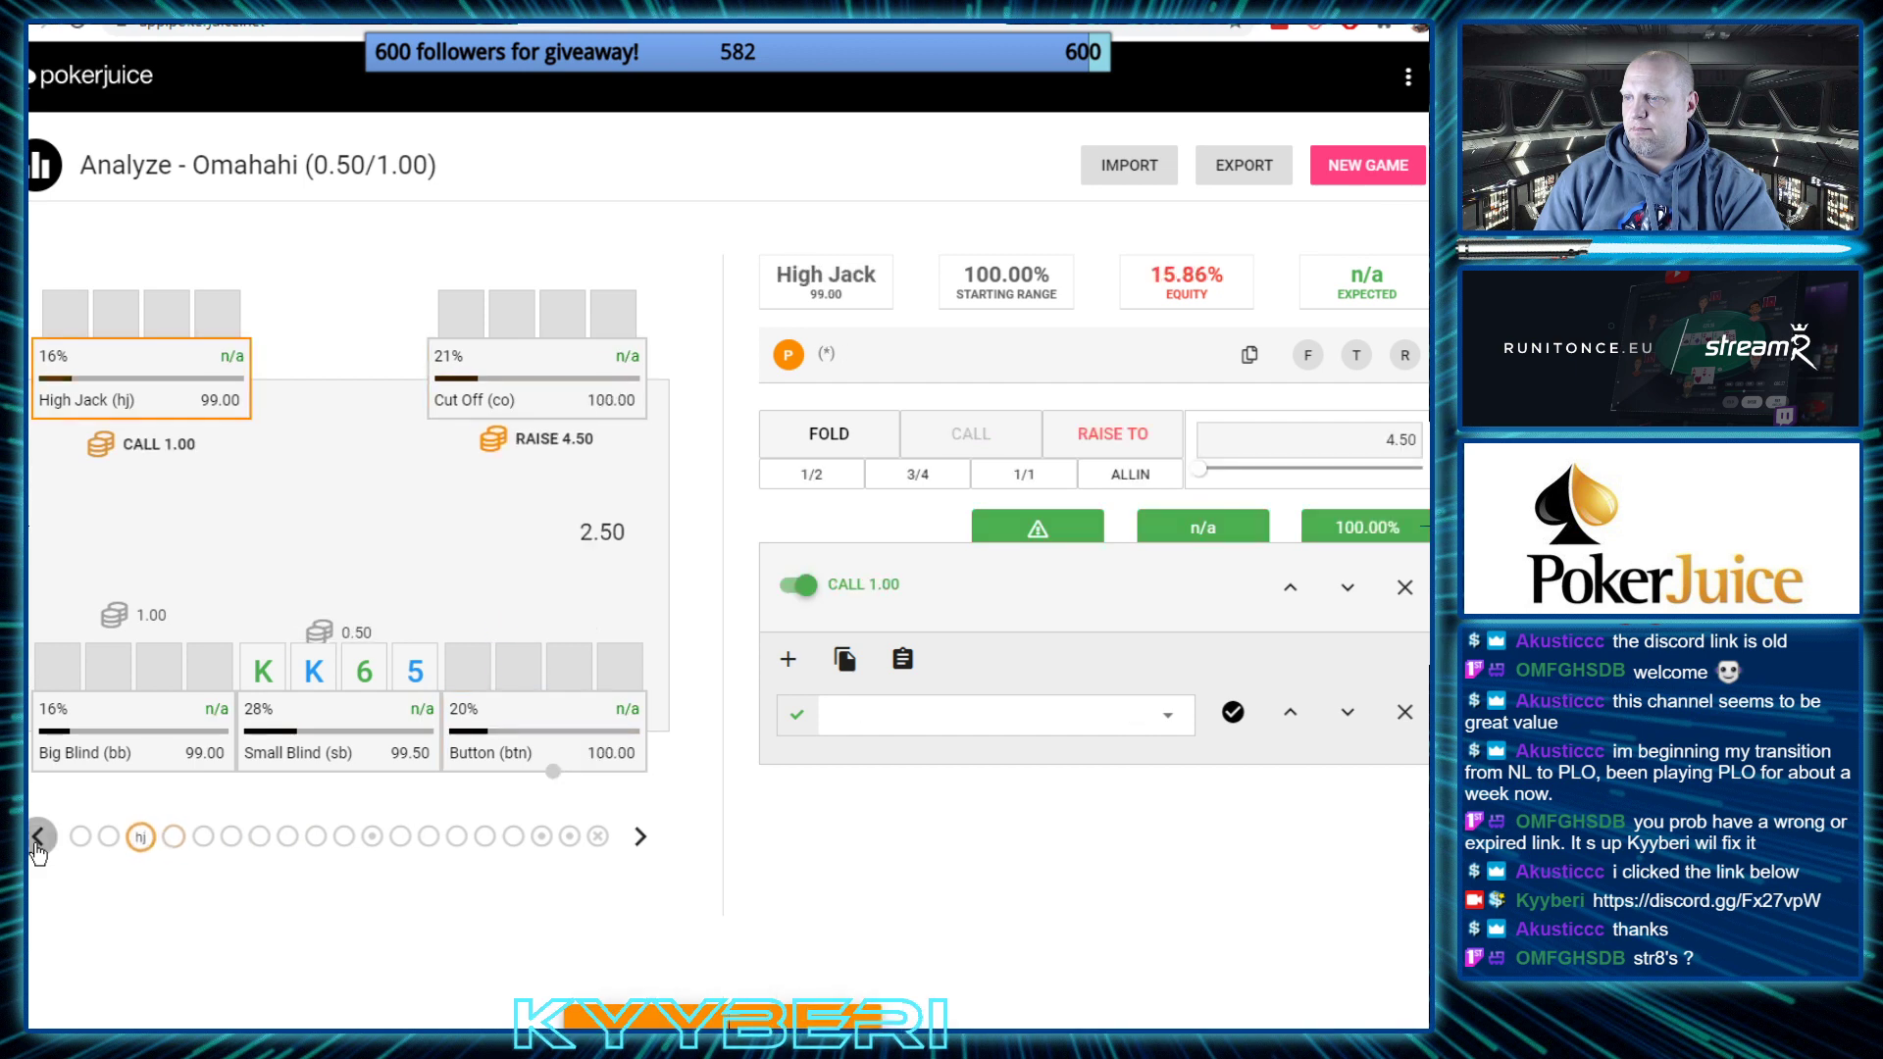
Review the preflop ranges of the Cut Off, Button and Small Blind, ending at the Small Blind's flop action
click(640, 836)
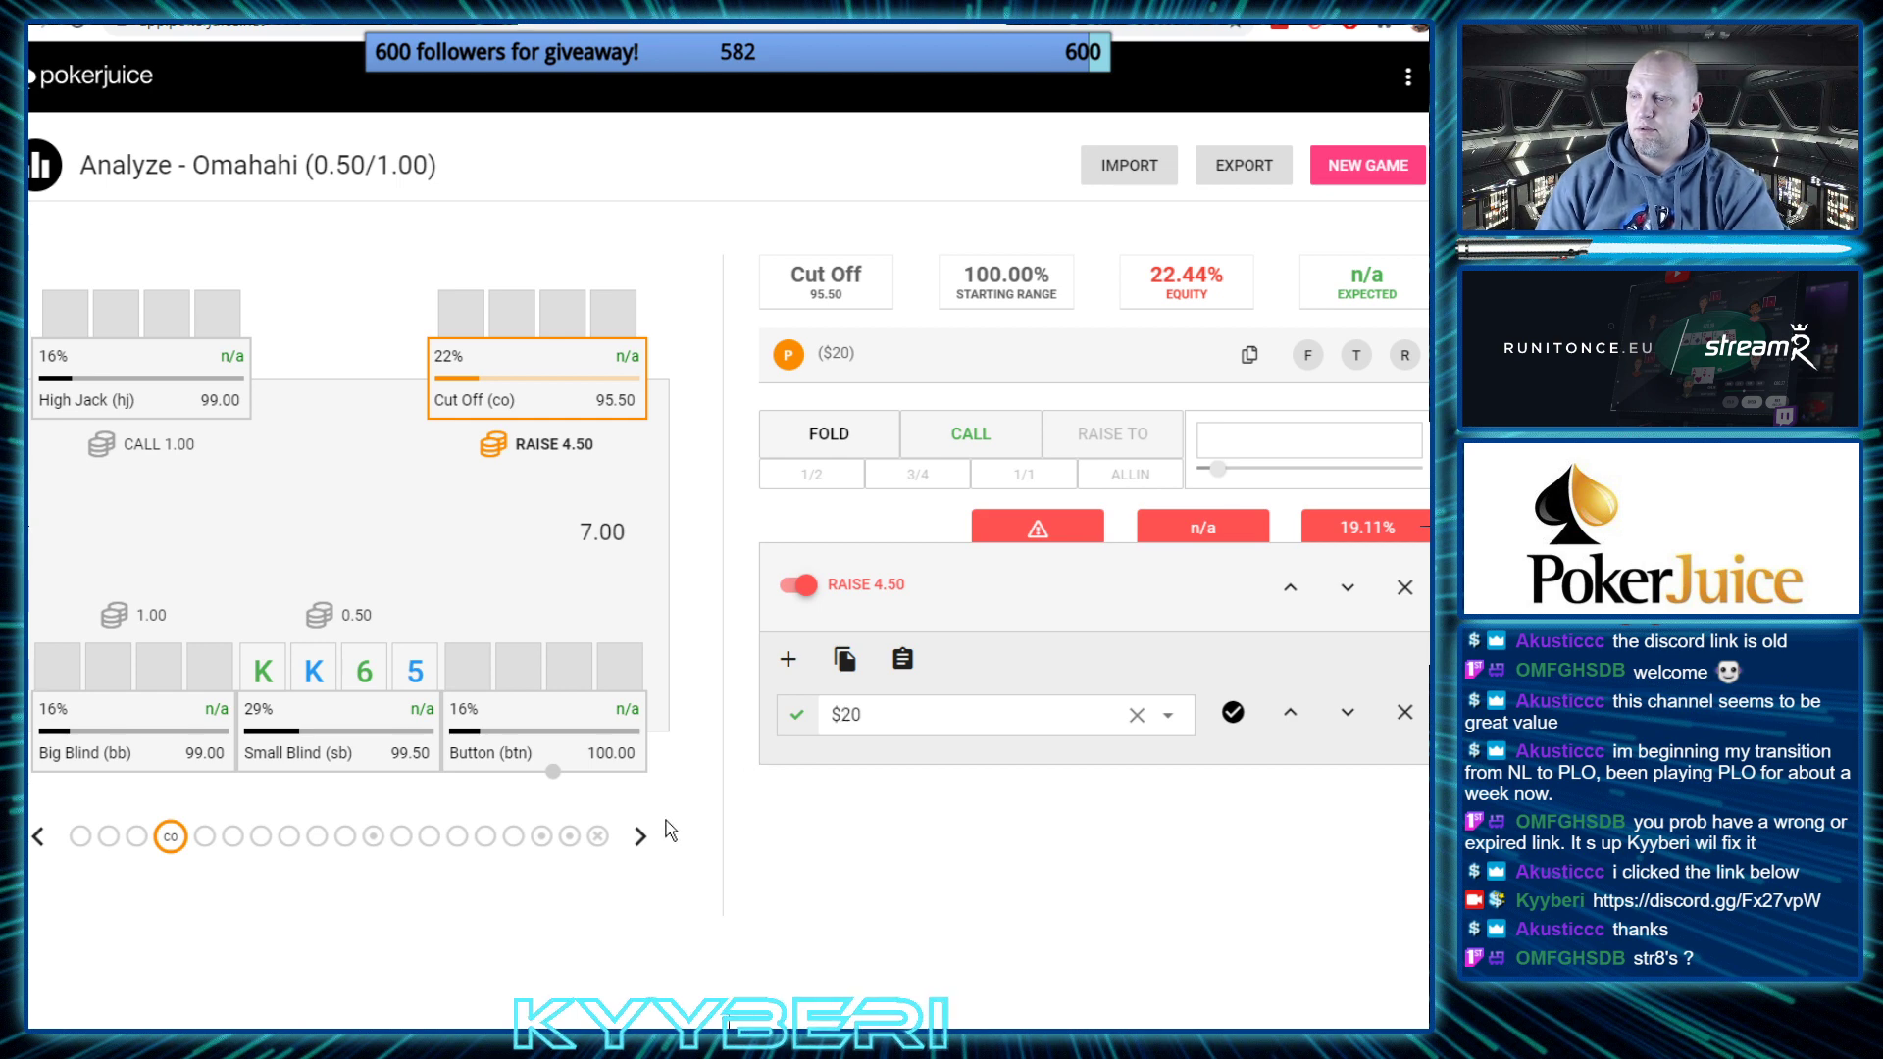
click(639, 836)
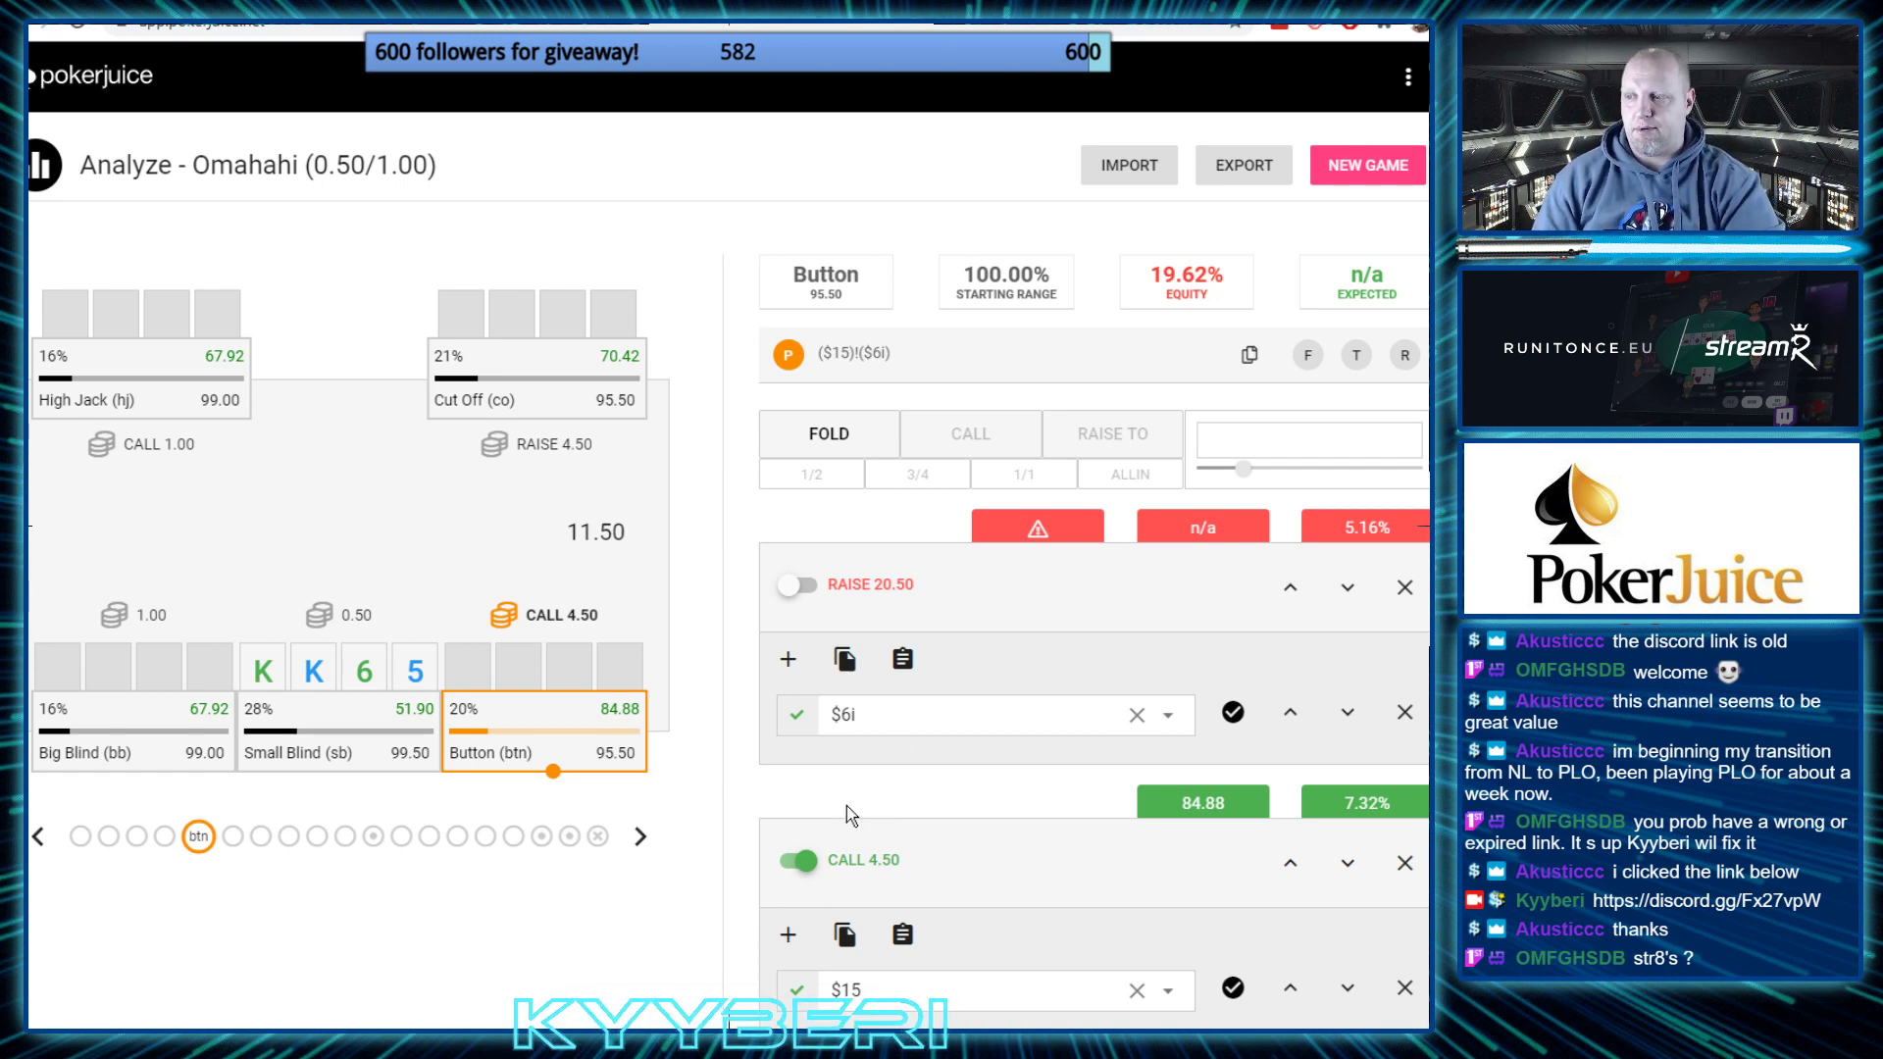
click(641, 839)
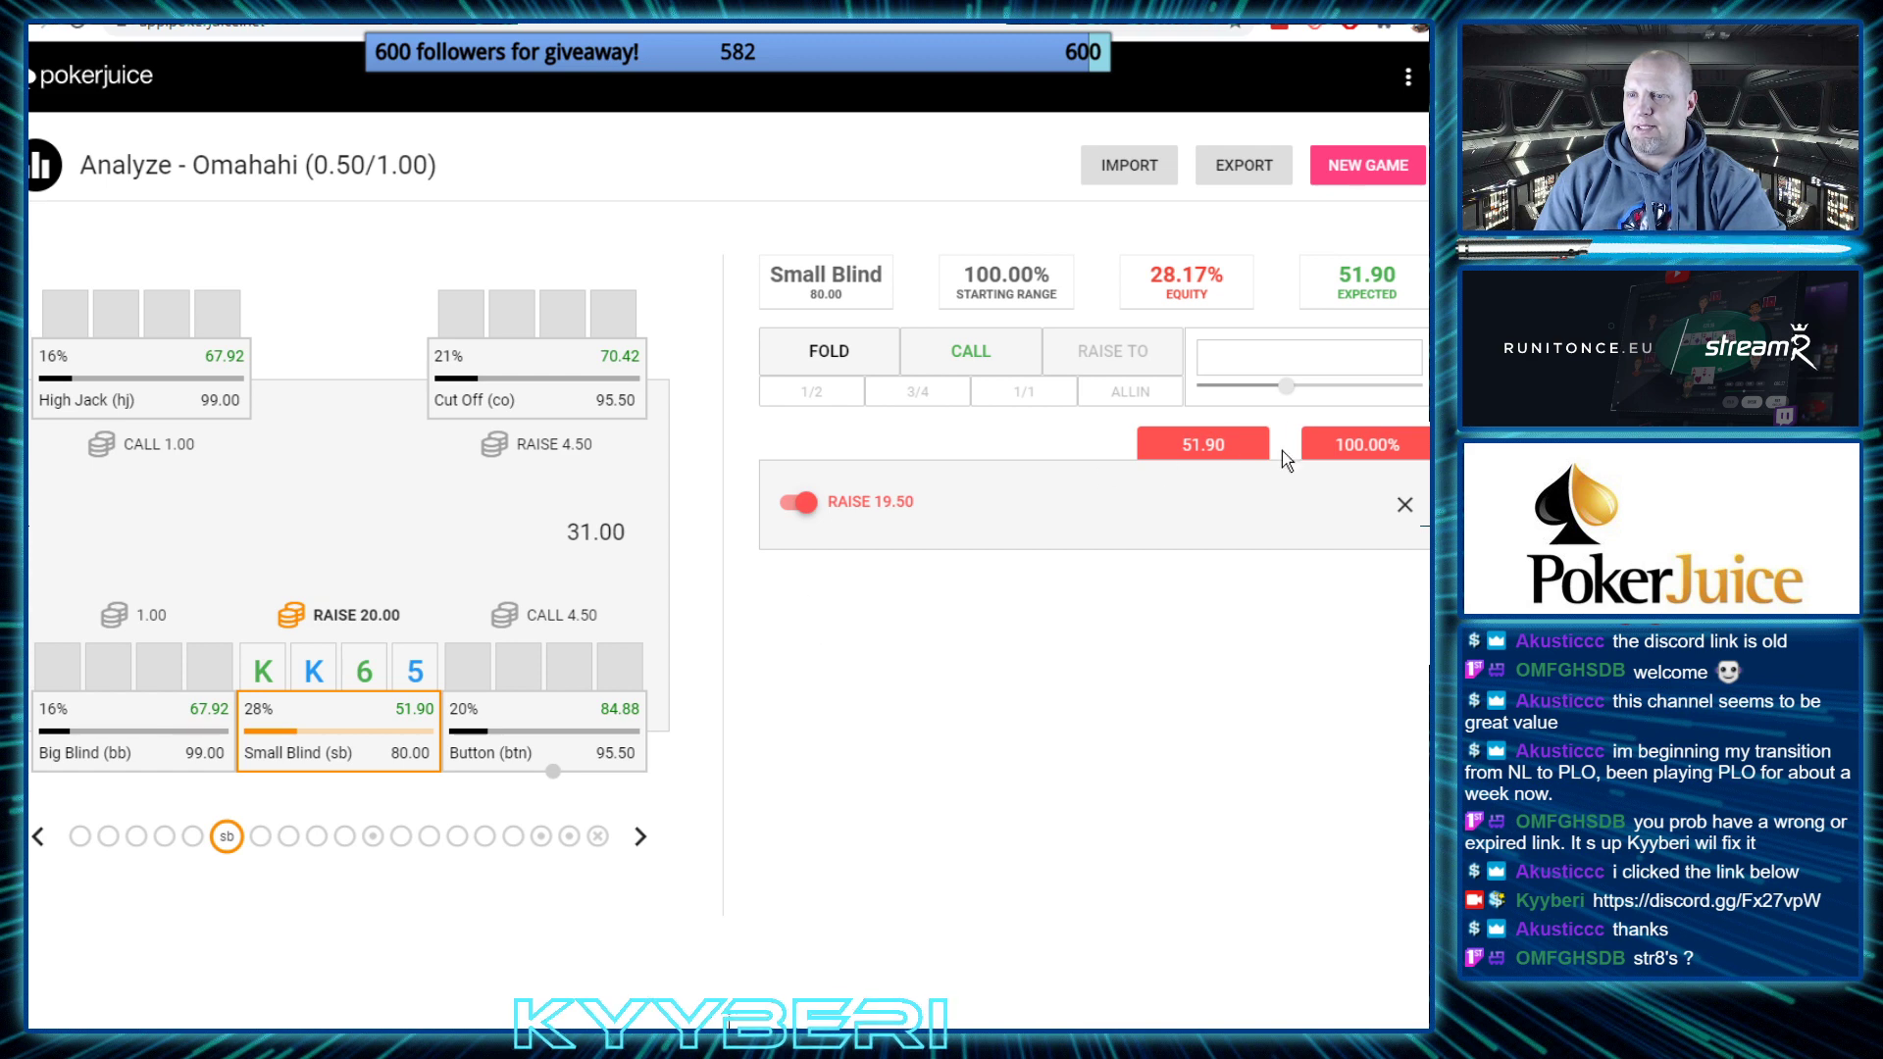
click(634, 849)
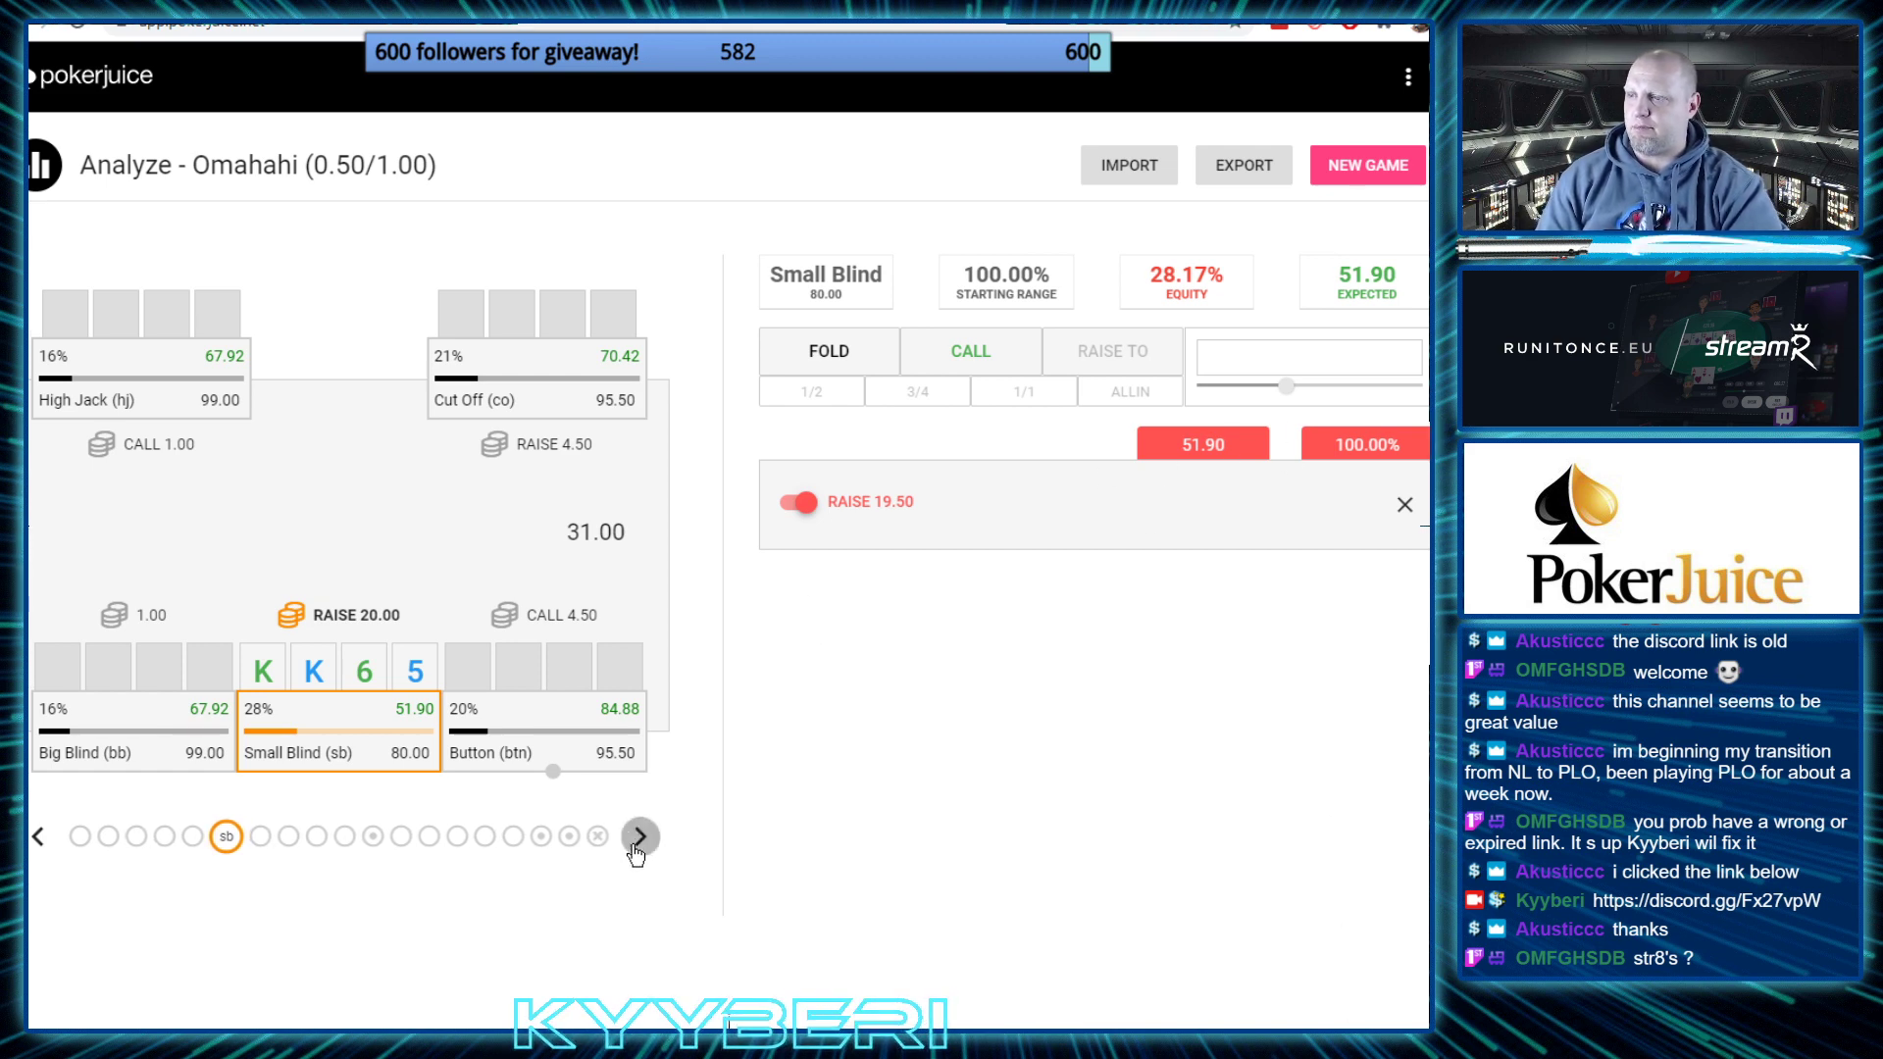
click(634, 849)
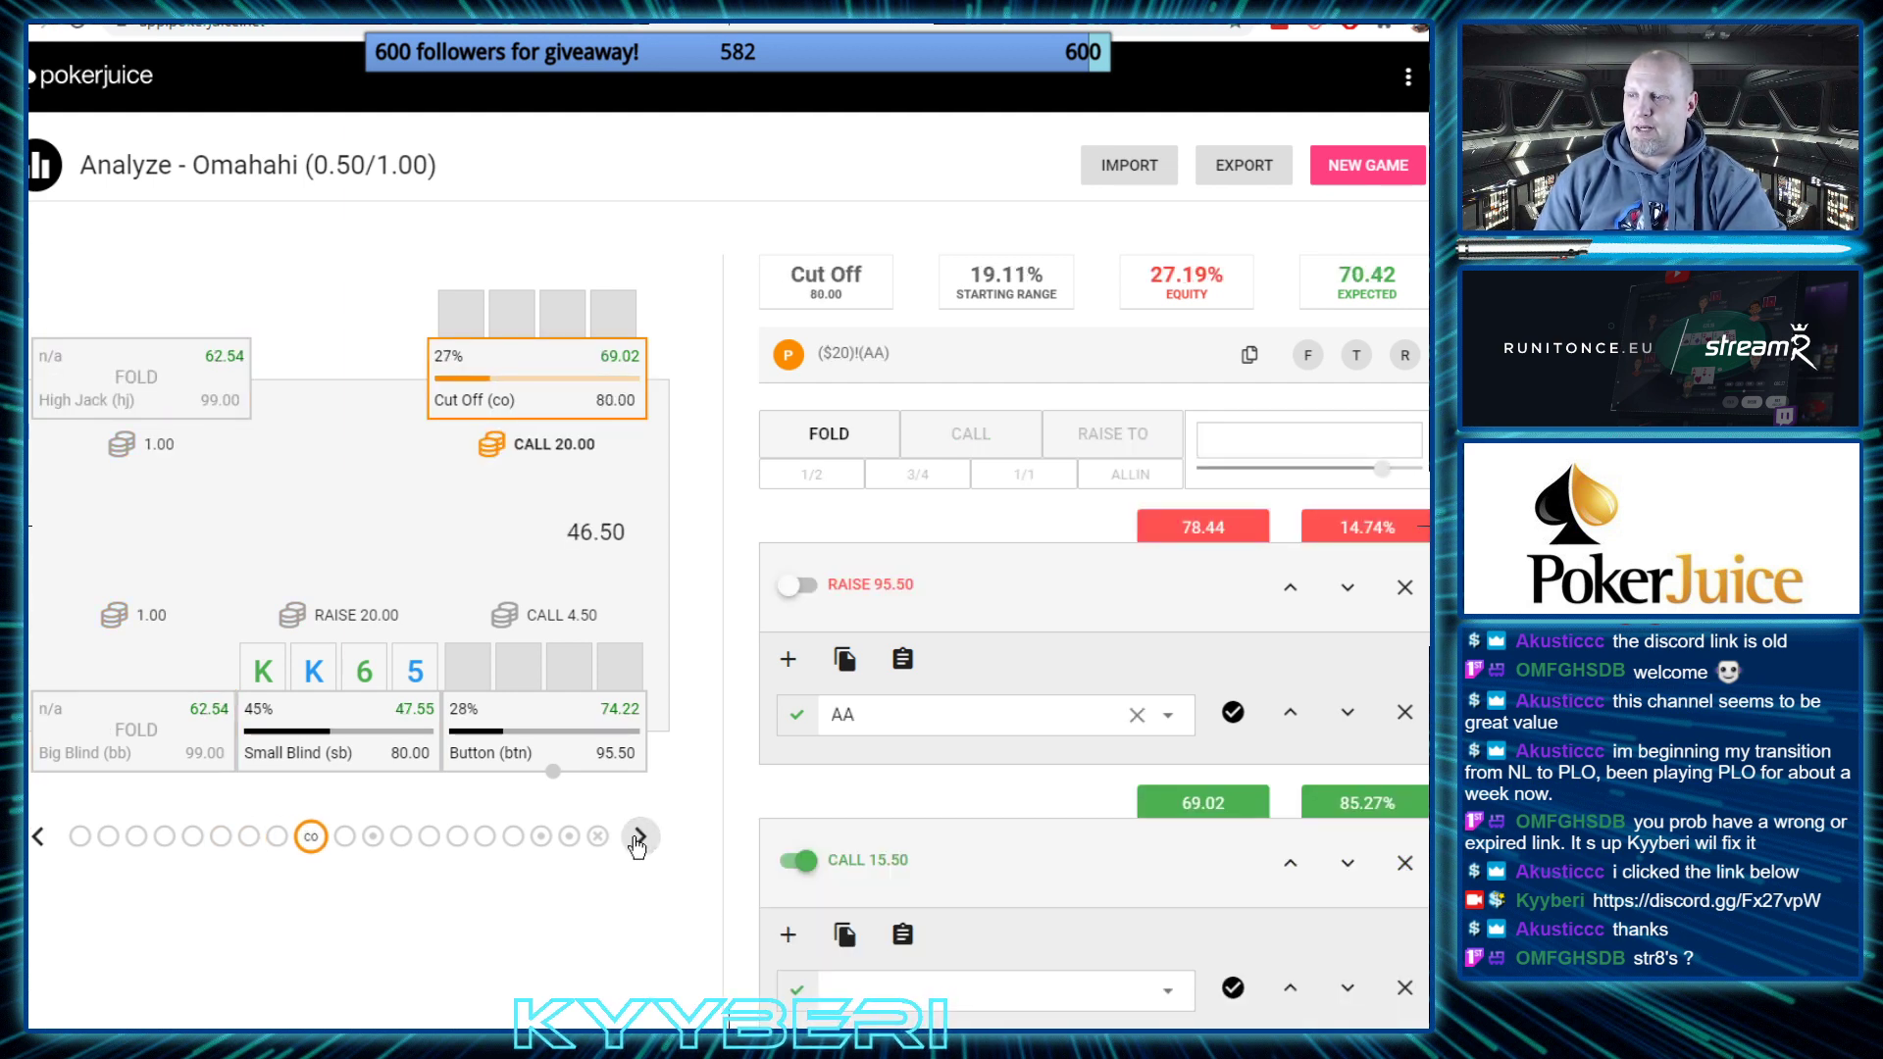
click(637, 847)
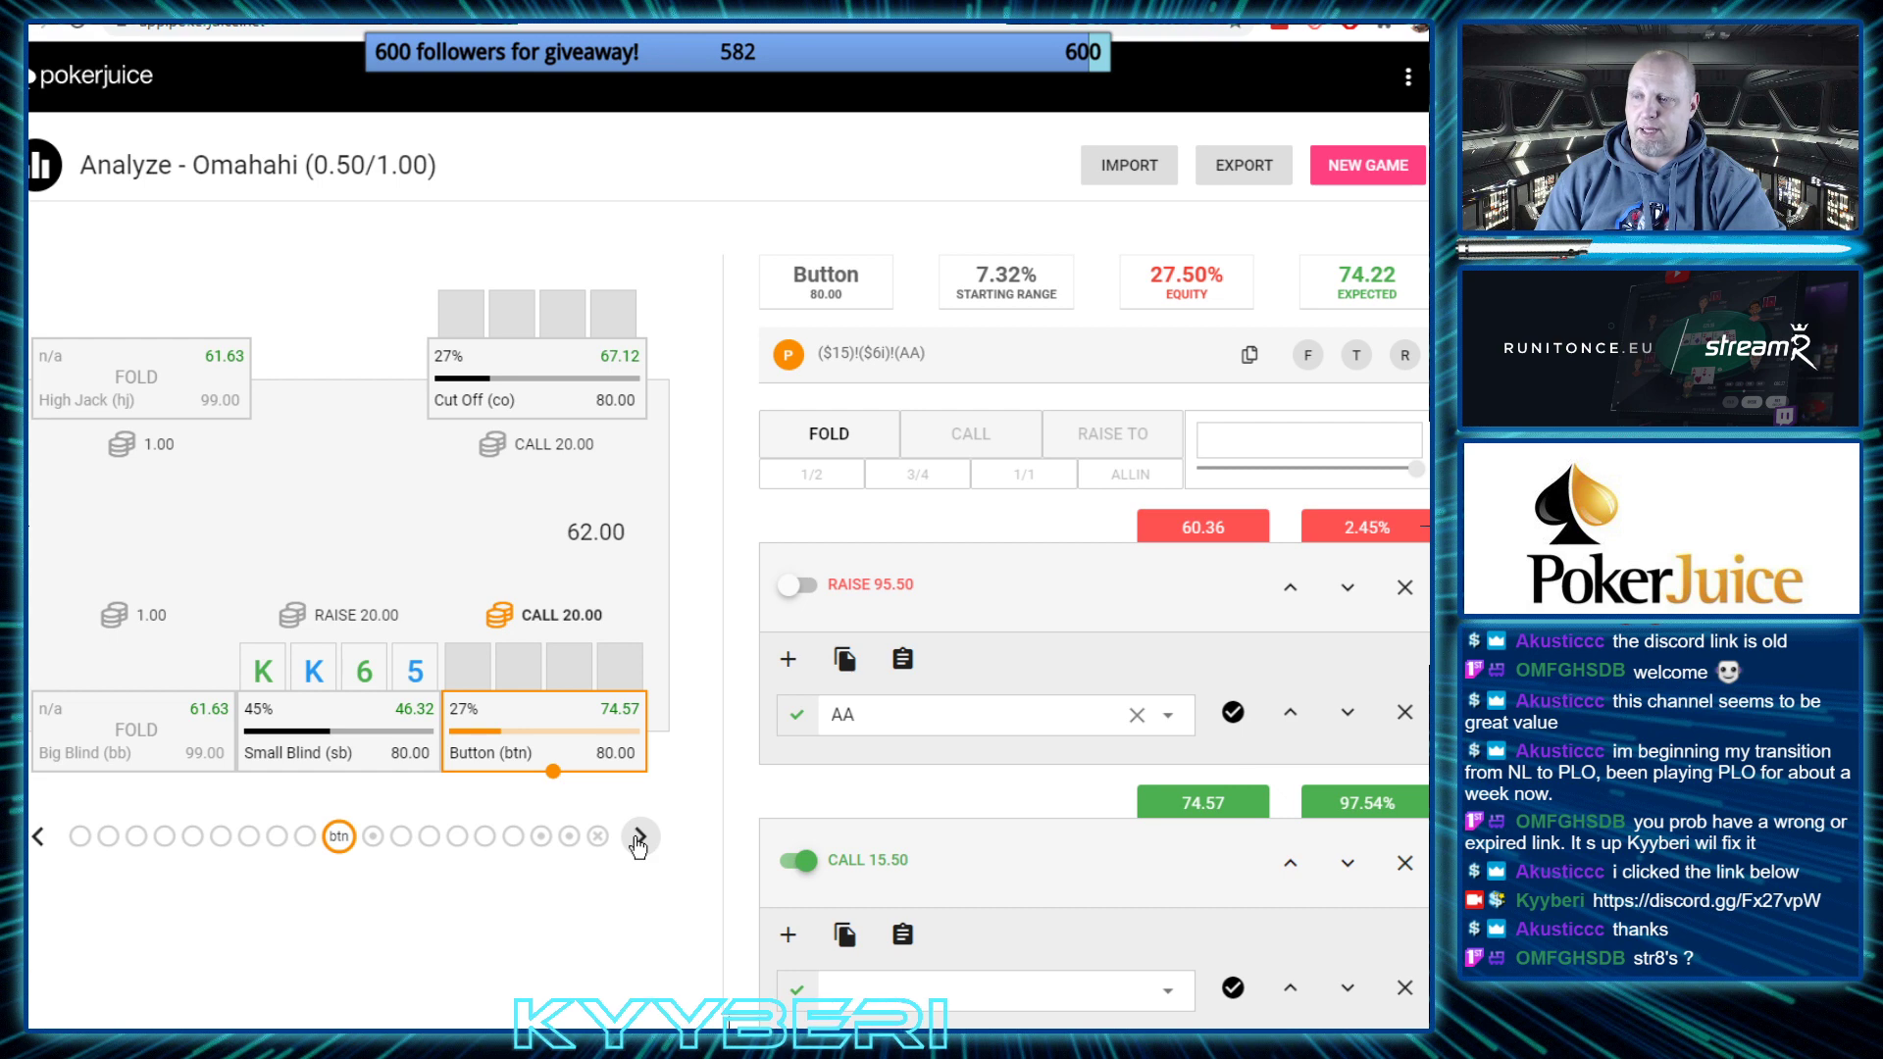
click(38, 836)
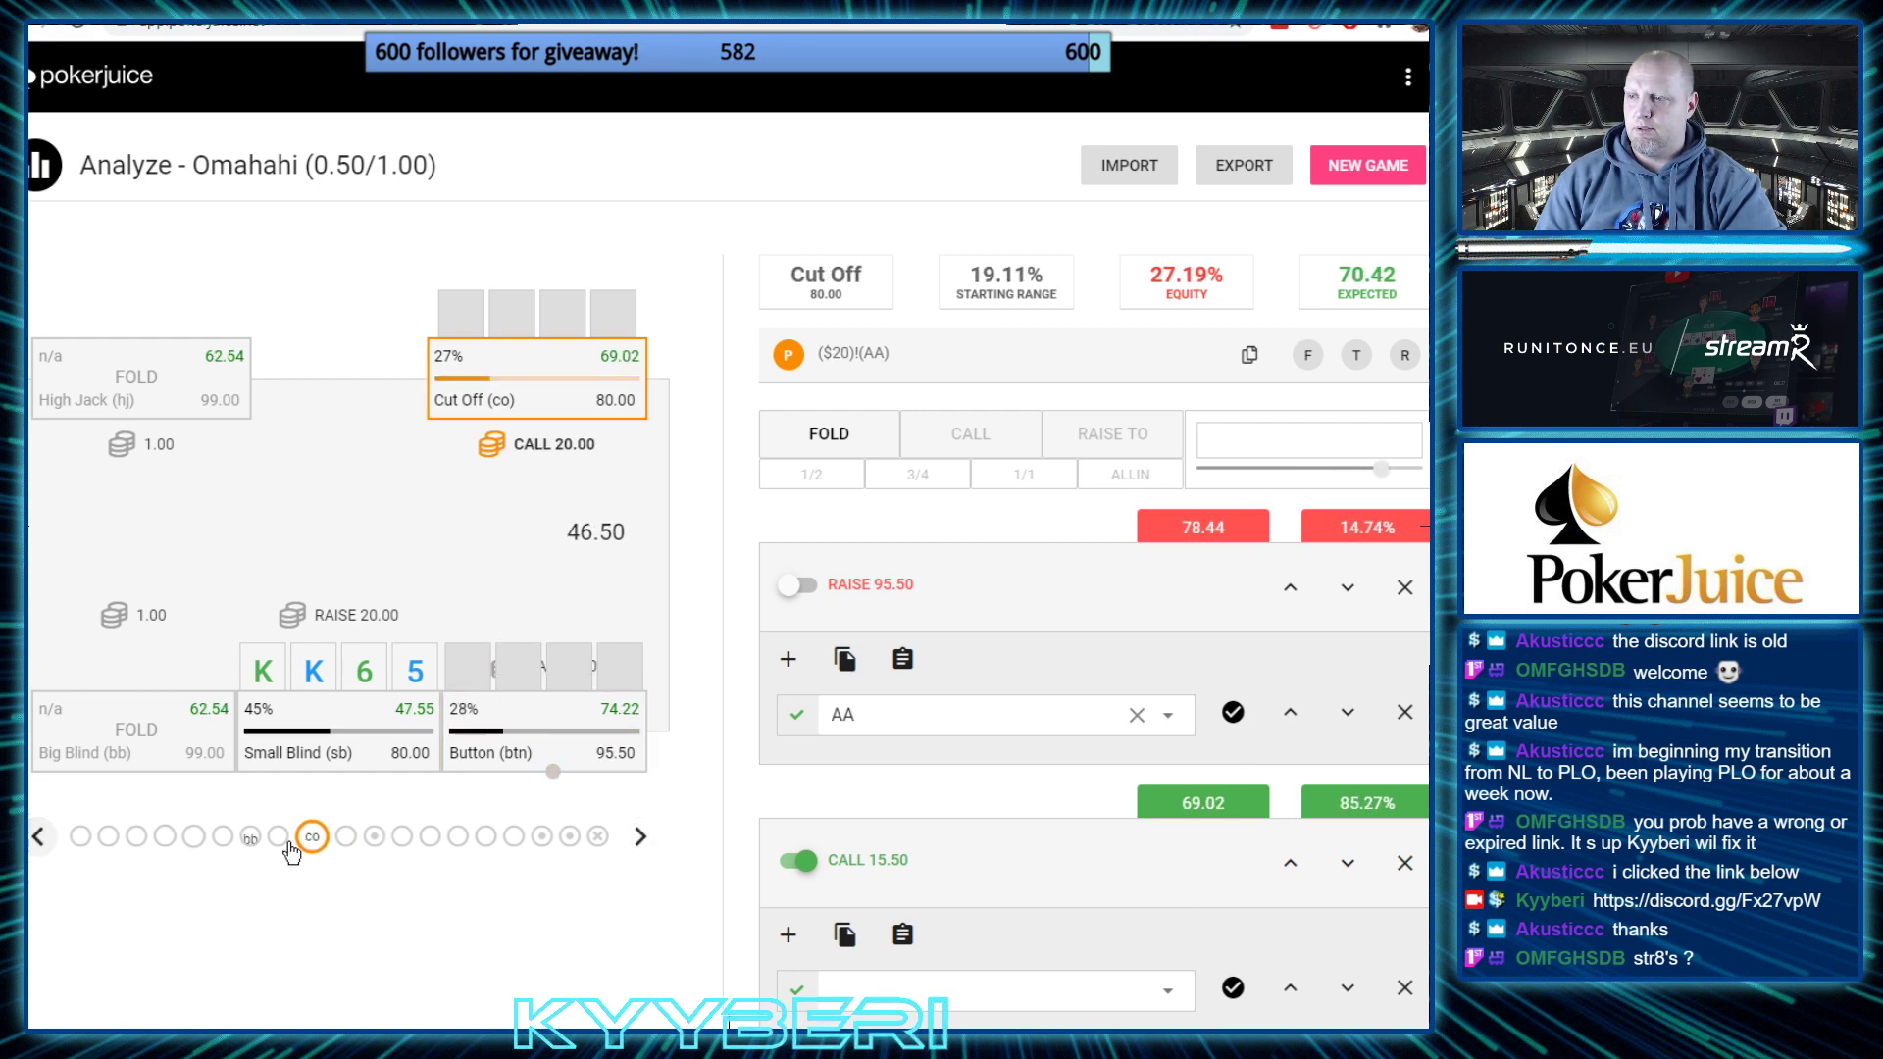
click(639, 839)
click(640, 840)
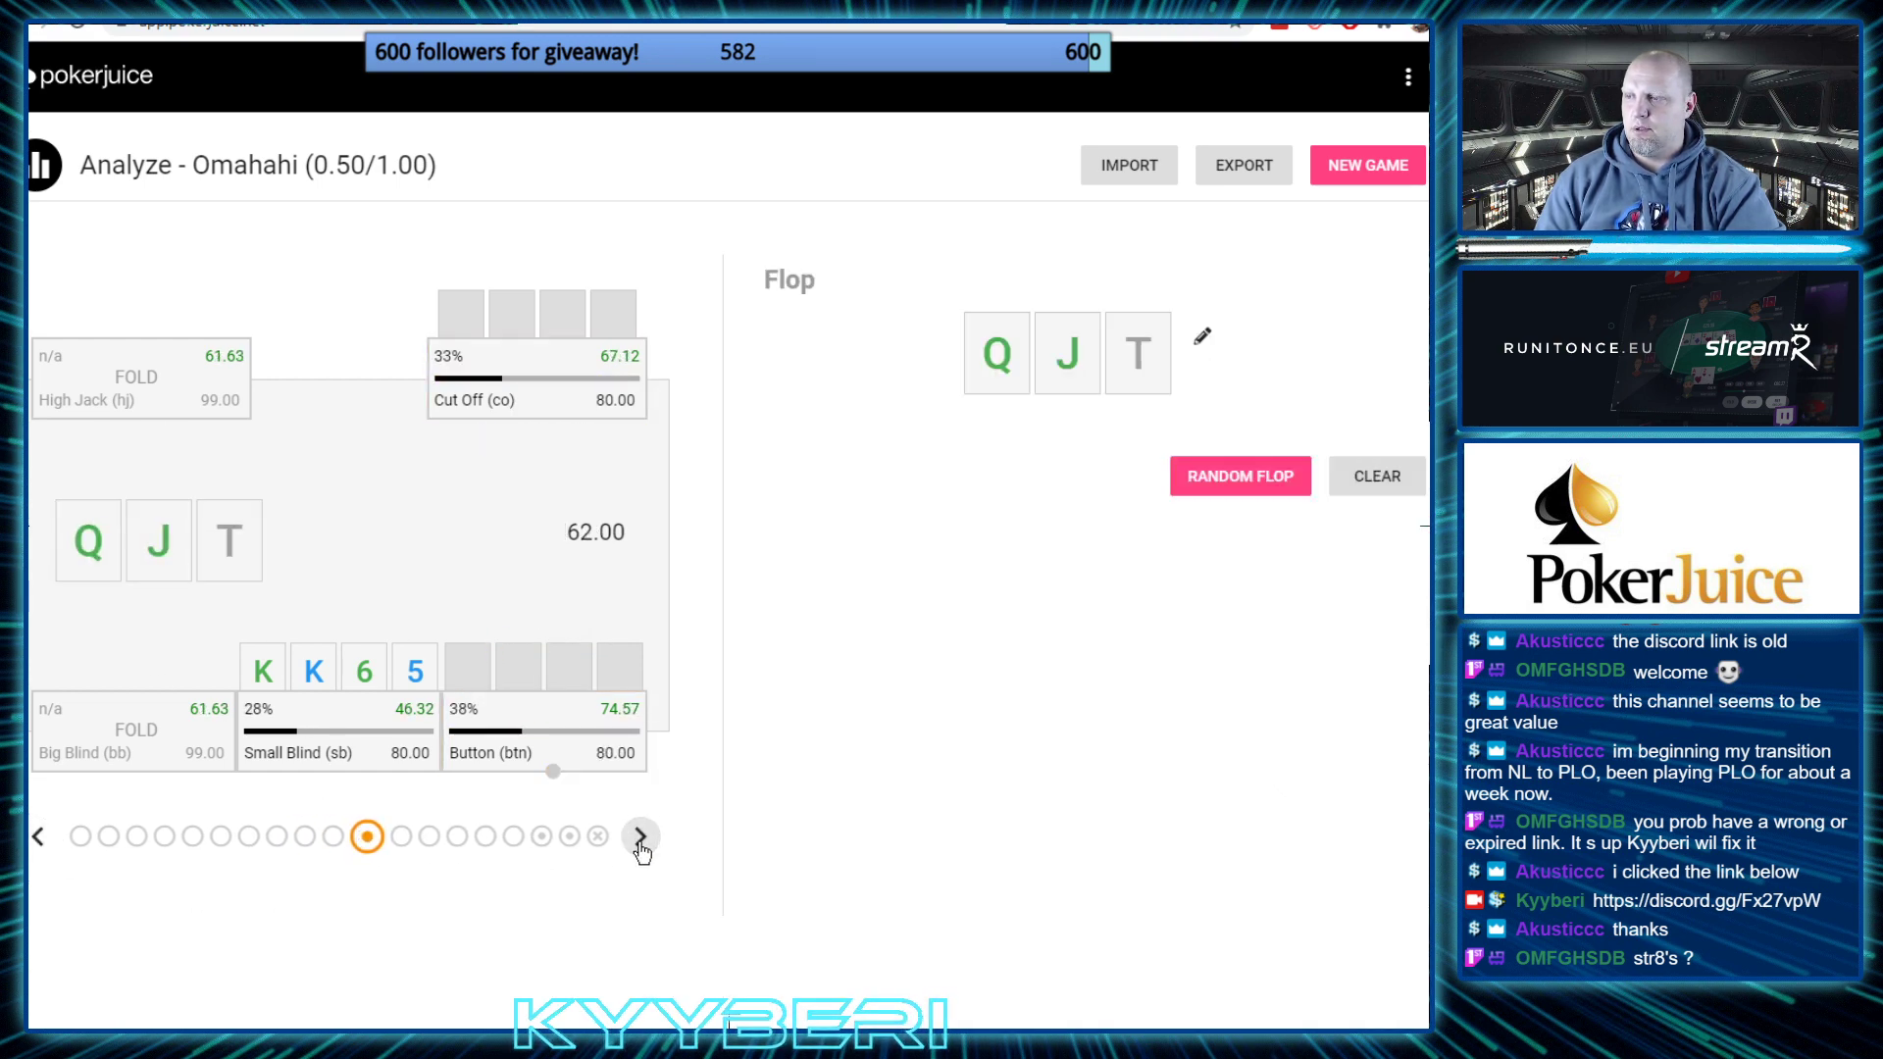
click(639, 842)
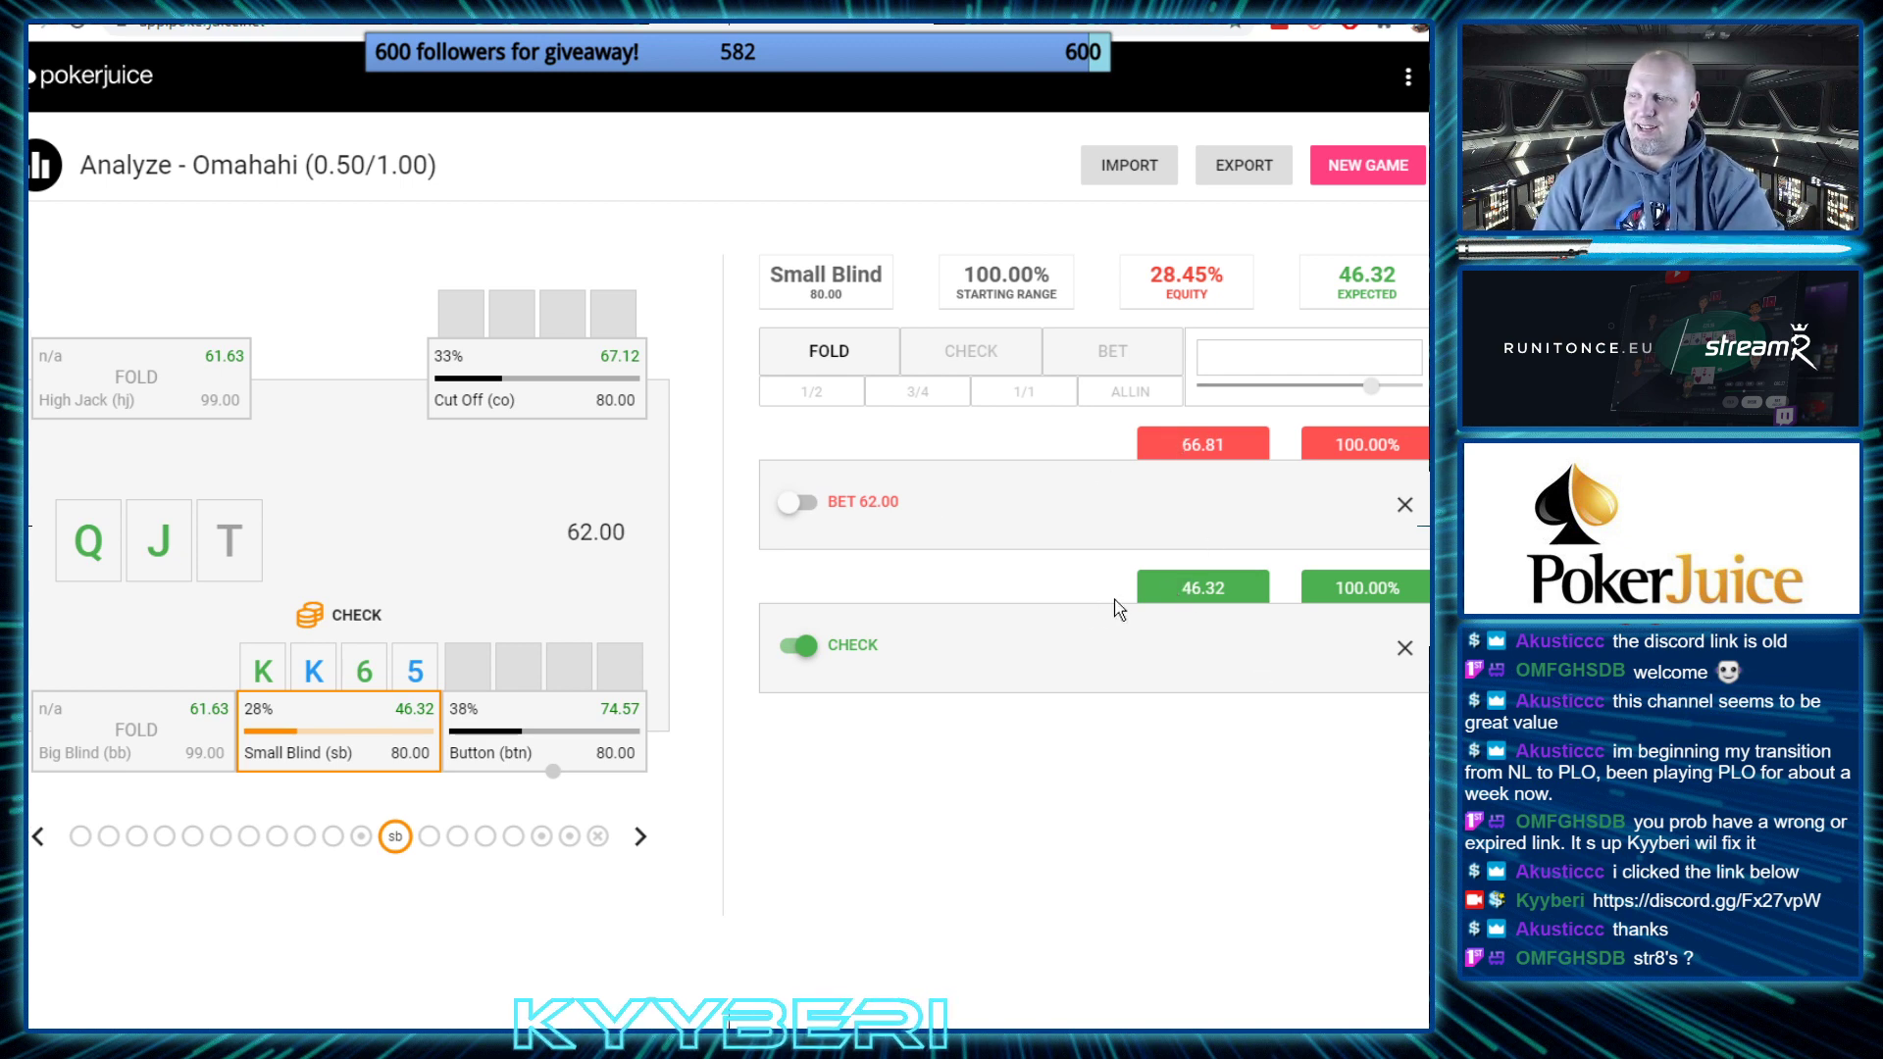
Switch the Small Blind's flop line from the check to the 62.00 bet and examine the Cut Off's raising range against it
click(810, 510)
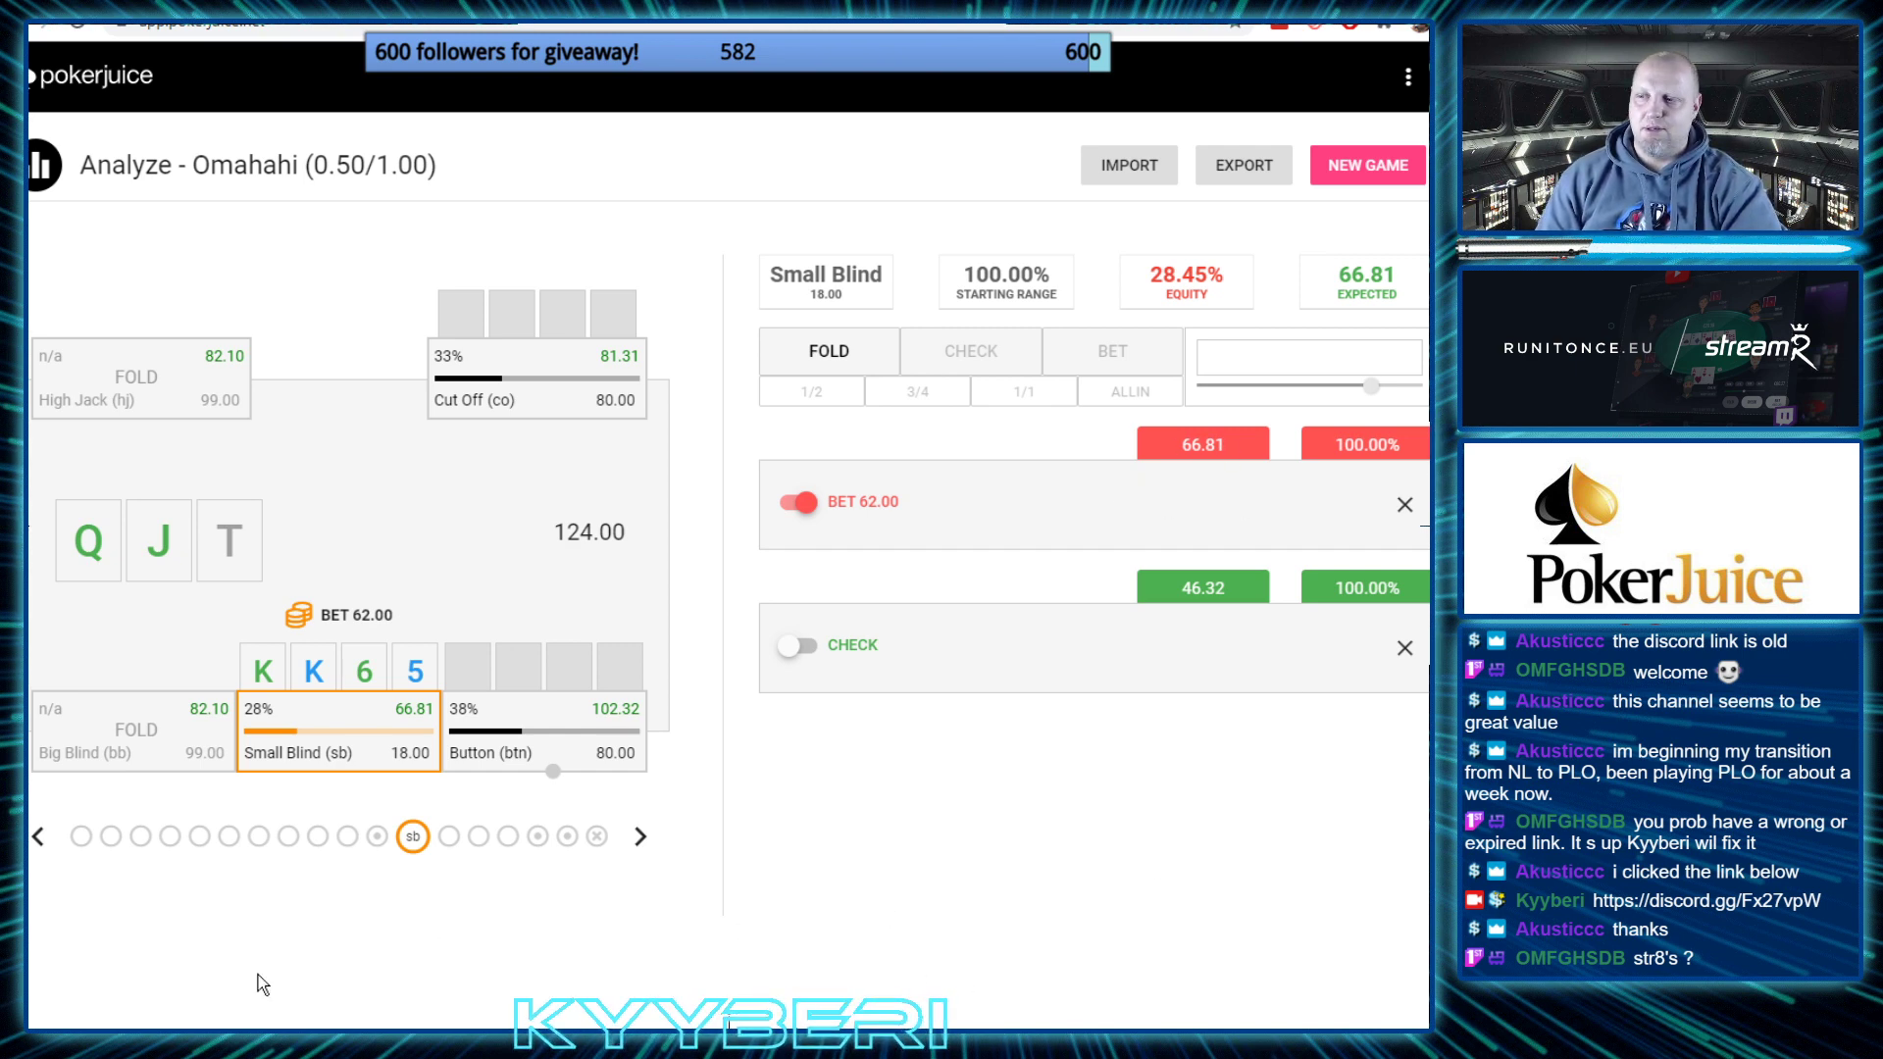
click(638, 837)
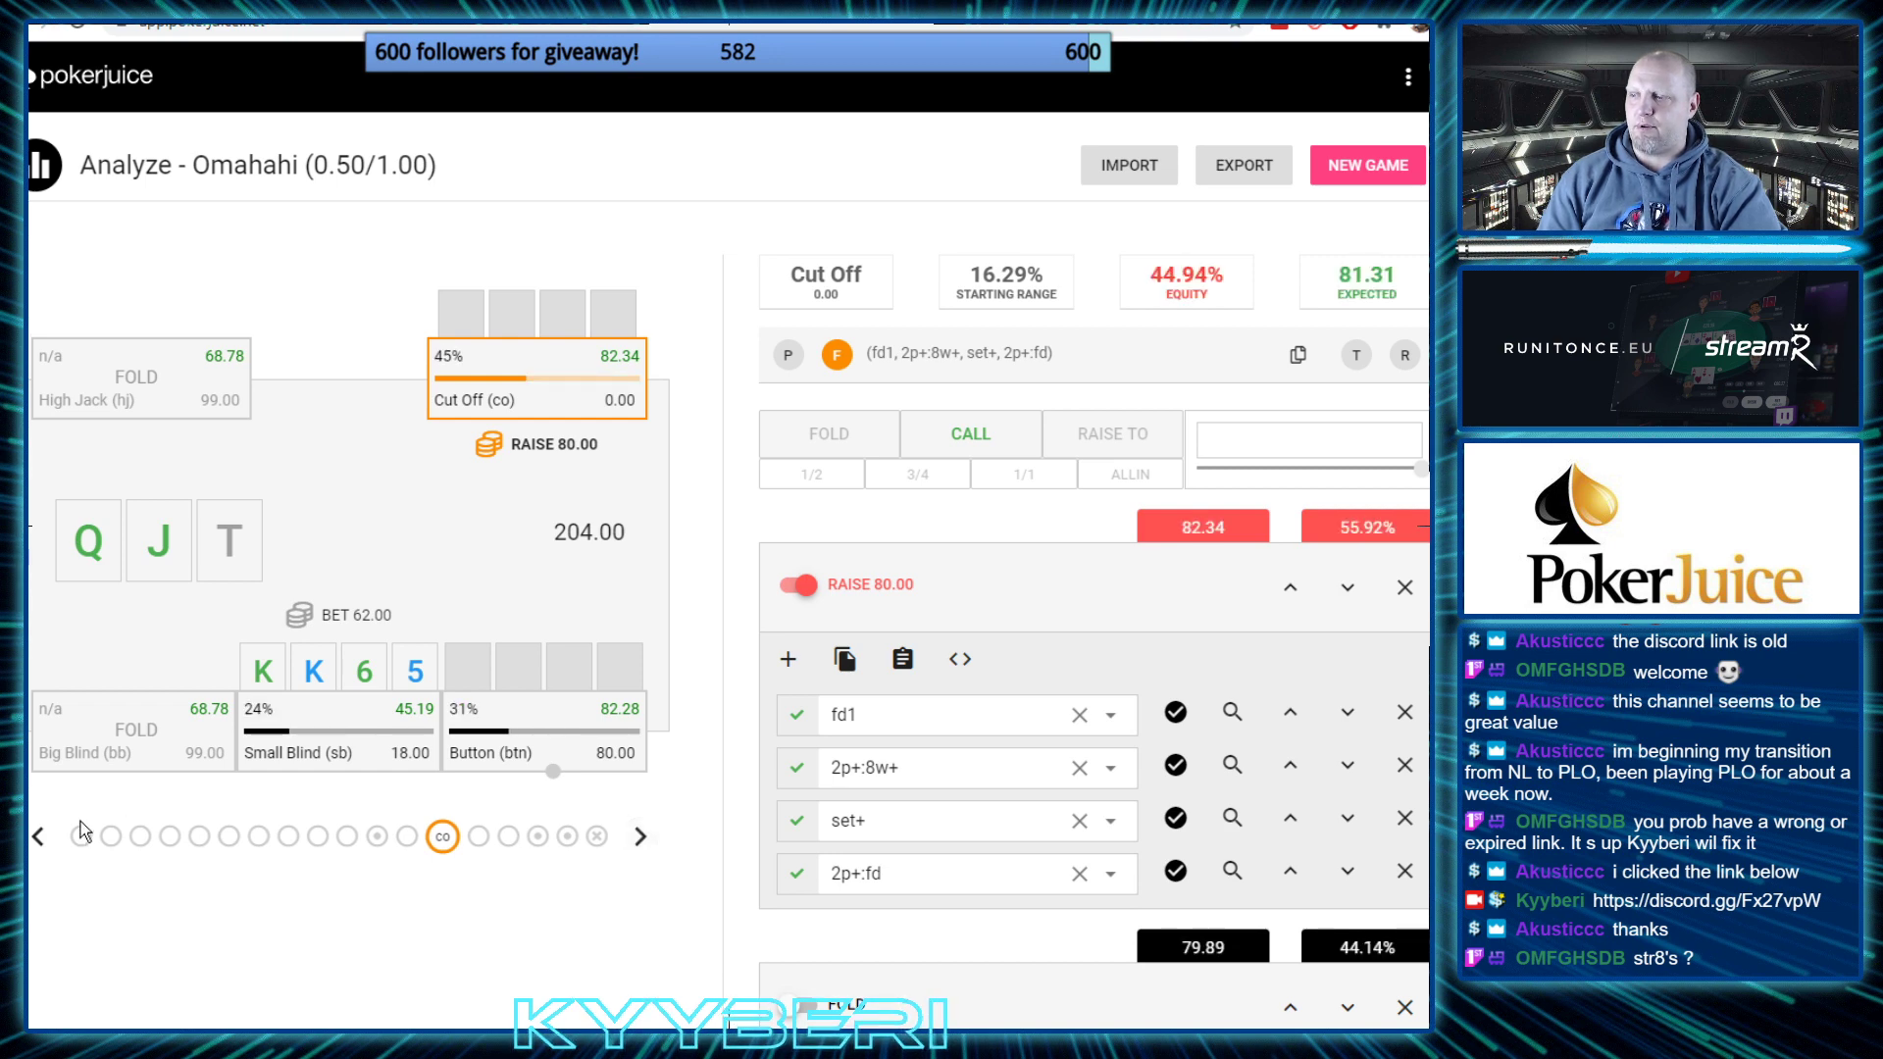
click(39, 839)
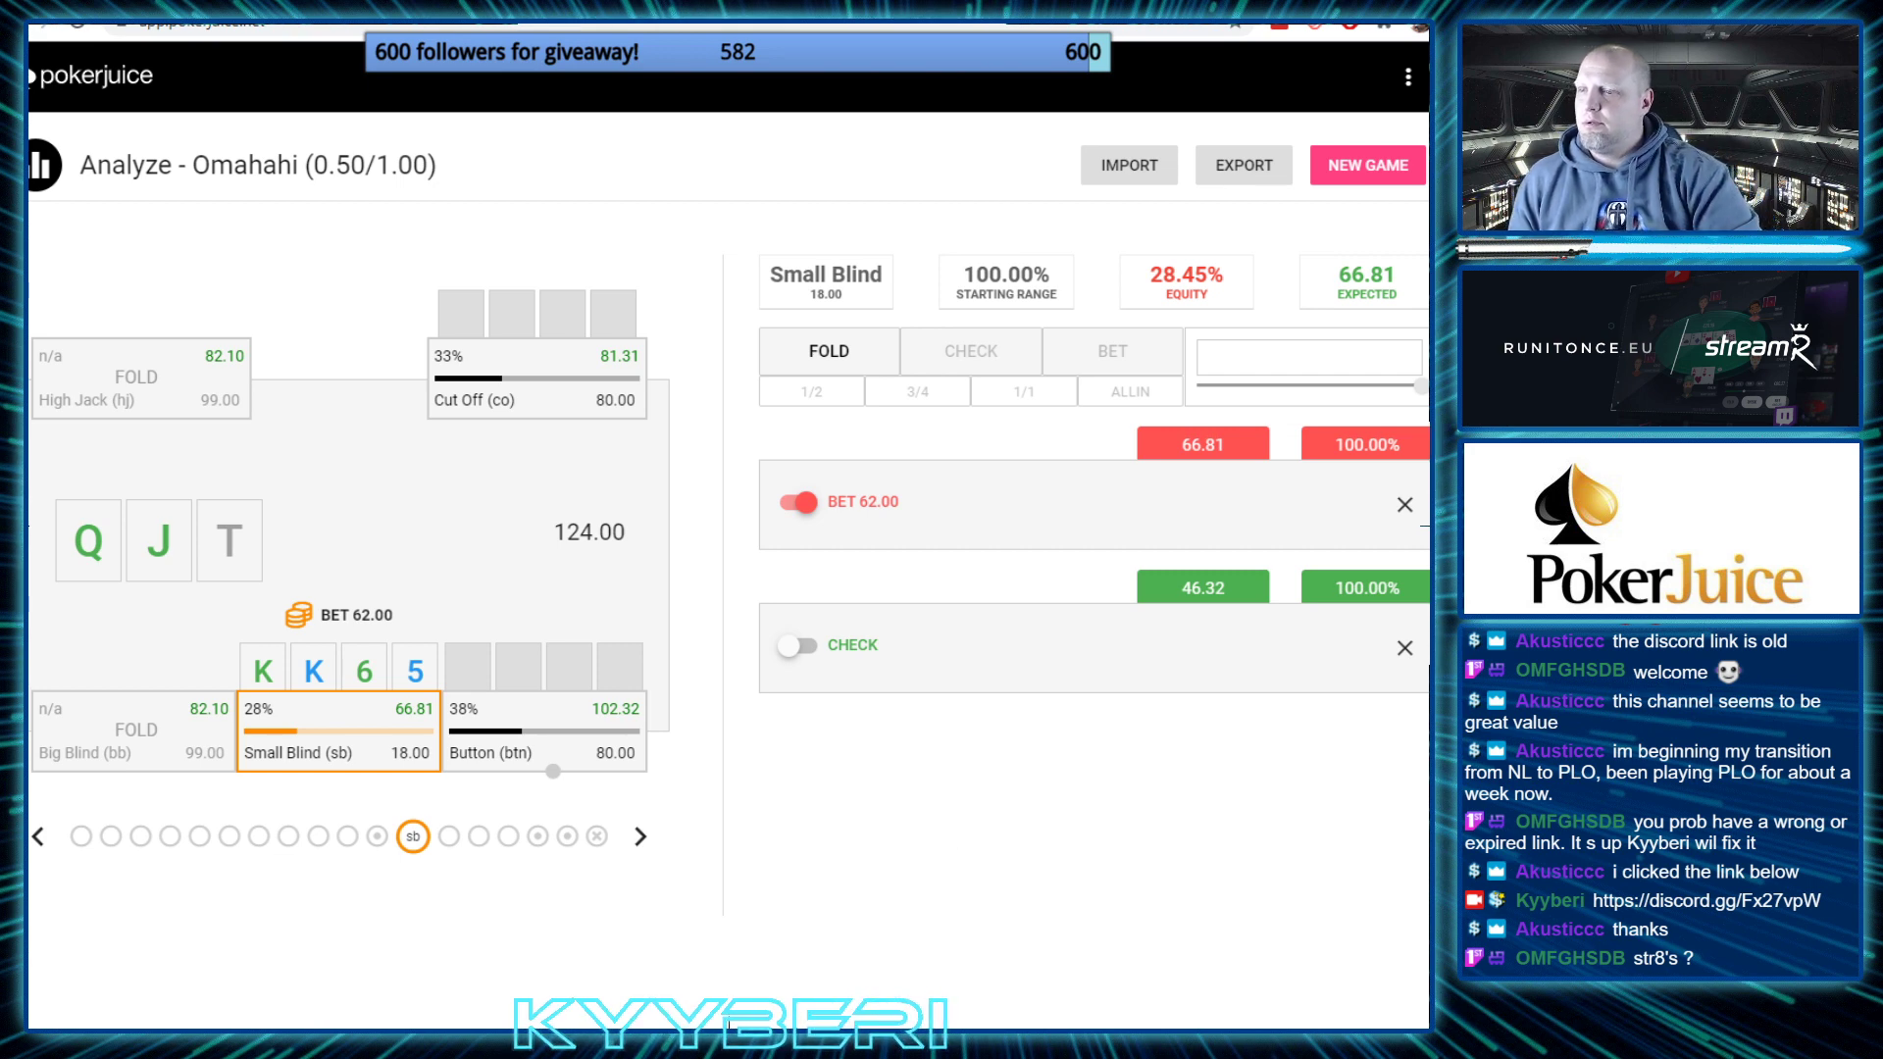
Recheck the Button's and Cut Off's preflop calls and return to the Cut Off's flop raise against the Small Blind's bet
click(36, 849)
click(36, 849)
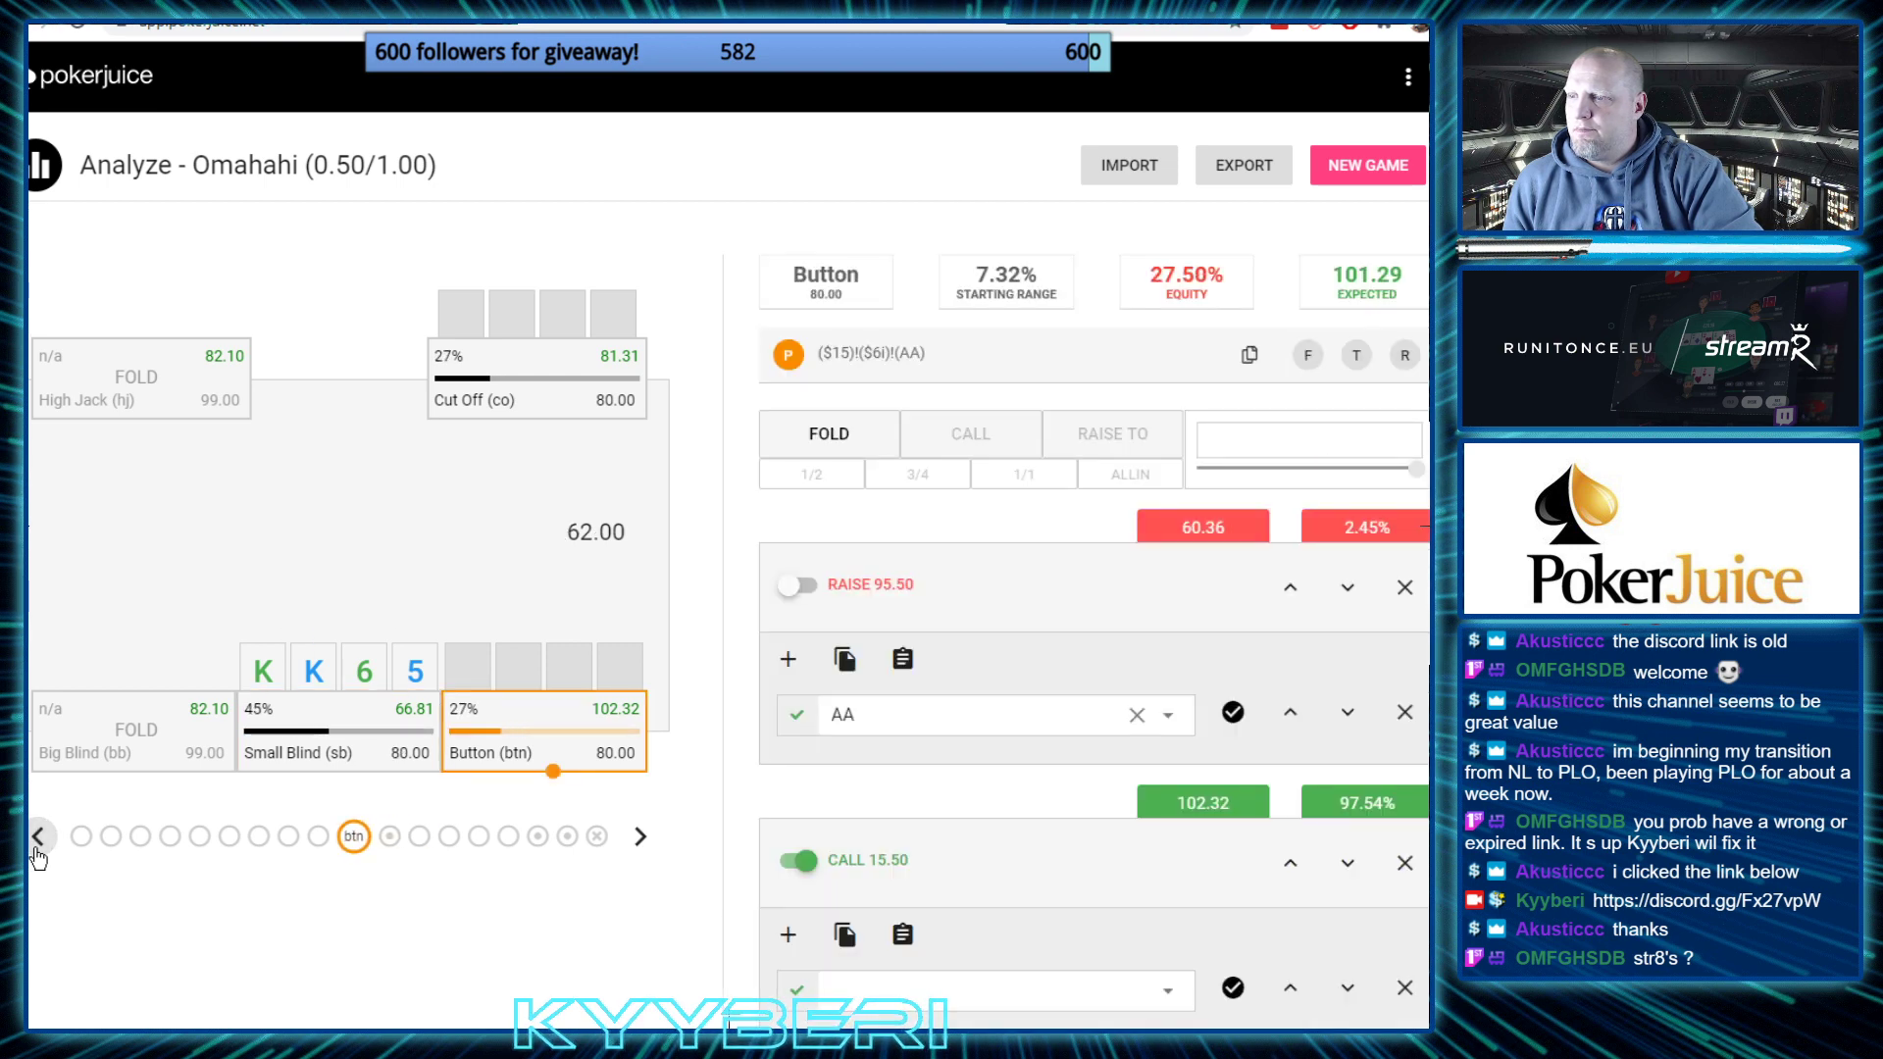
click(36, 849)
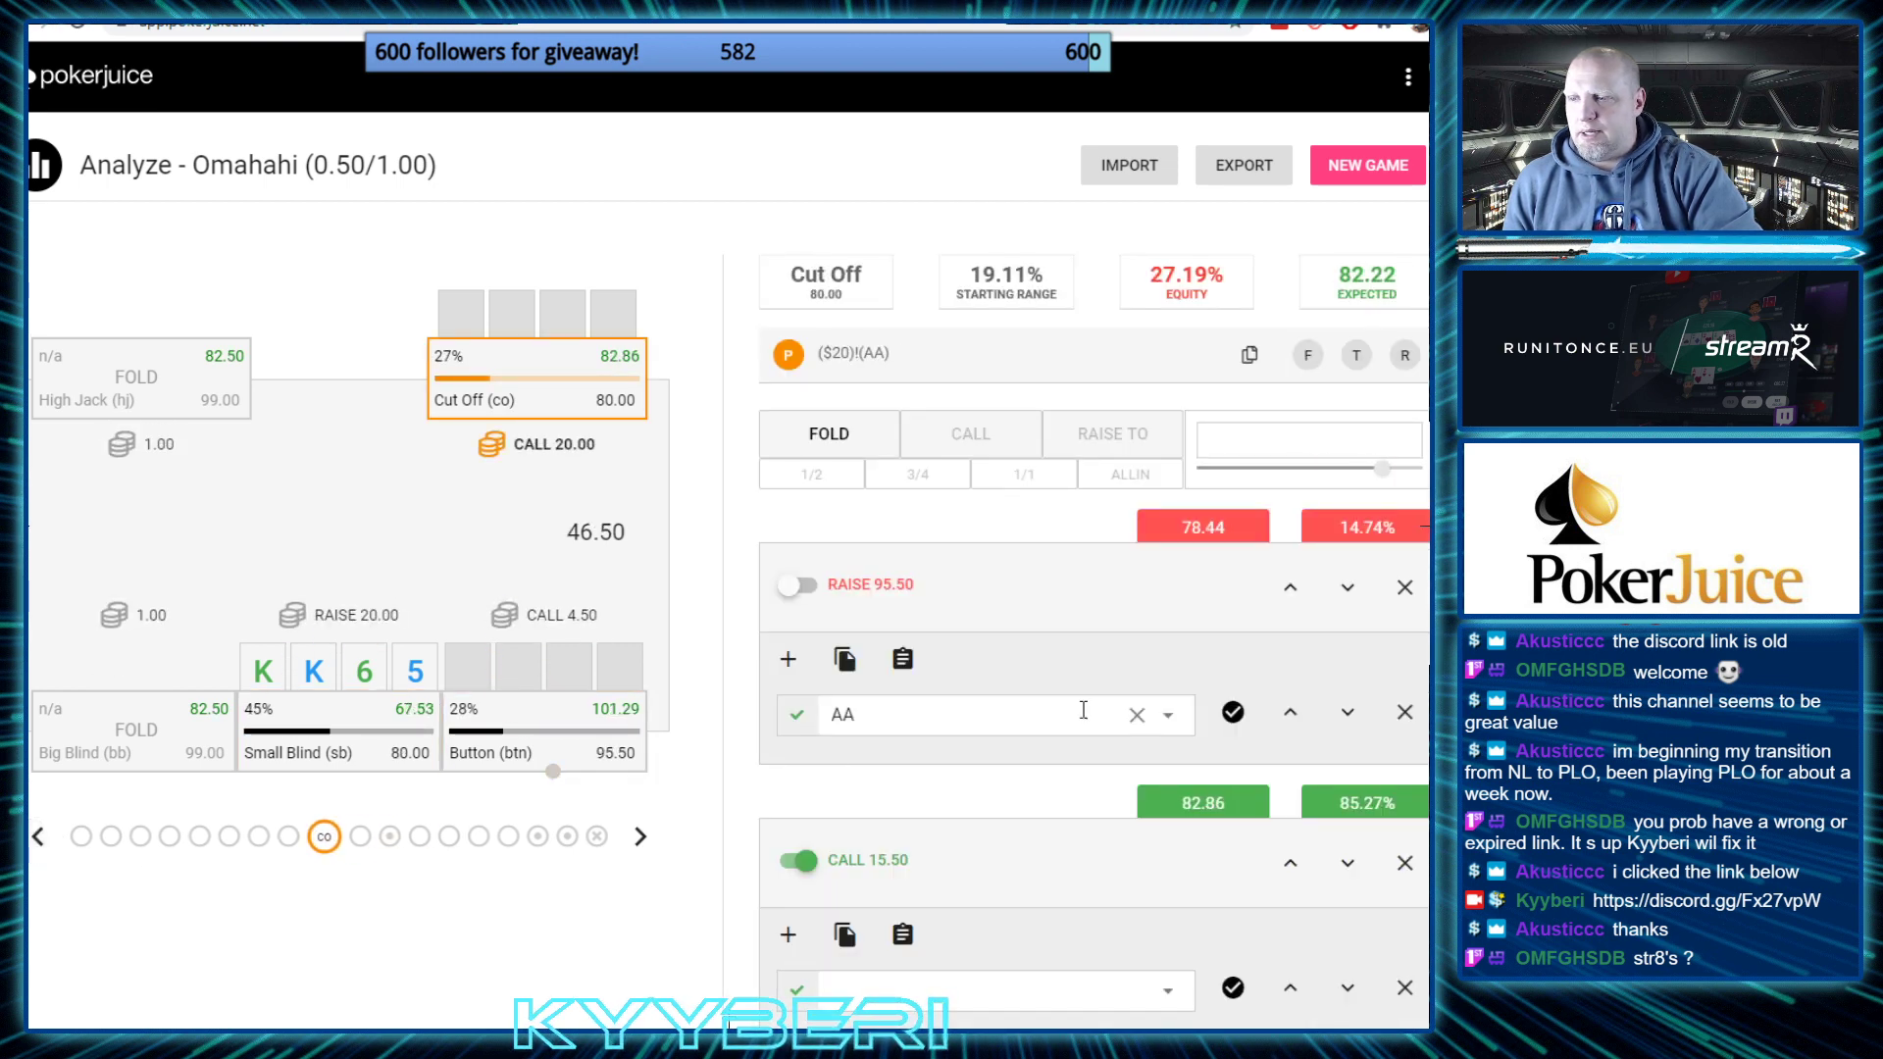
click(639, 836)
click(640, 836)
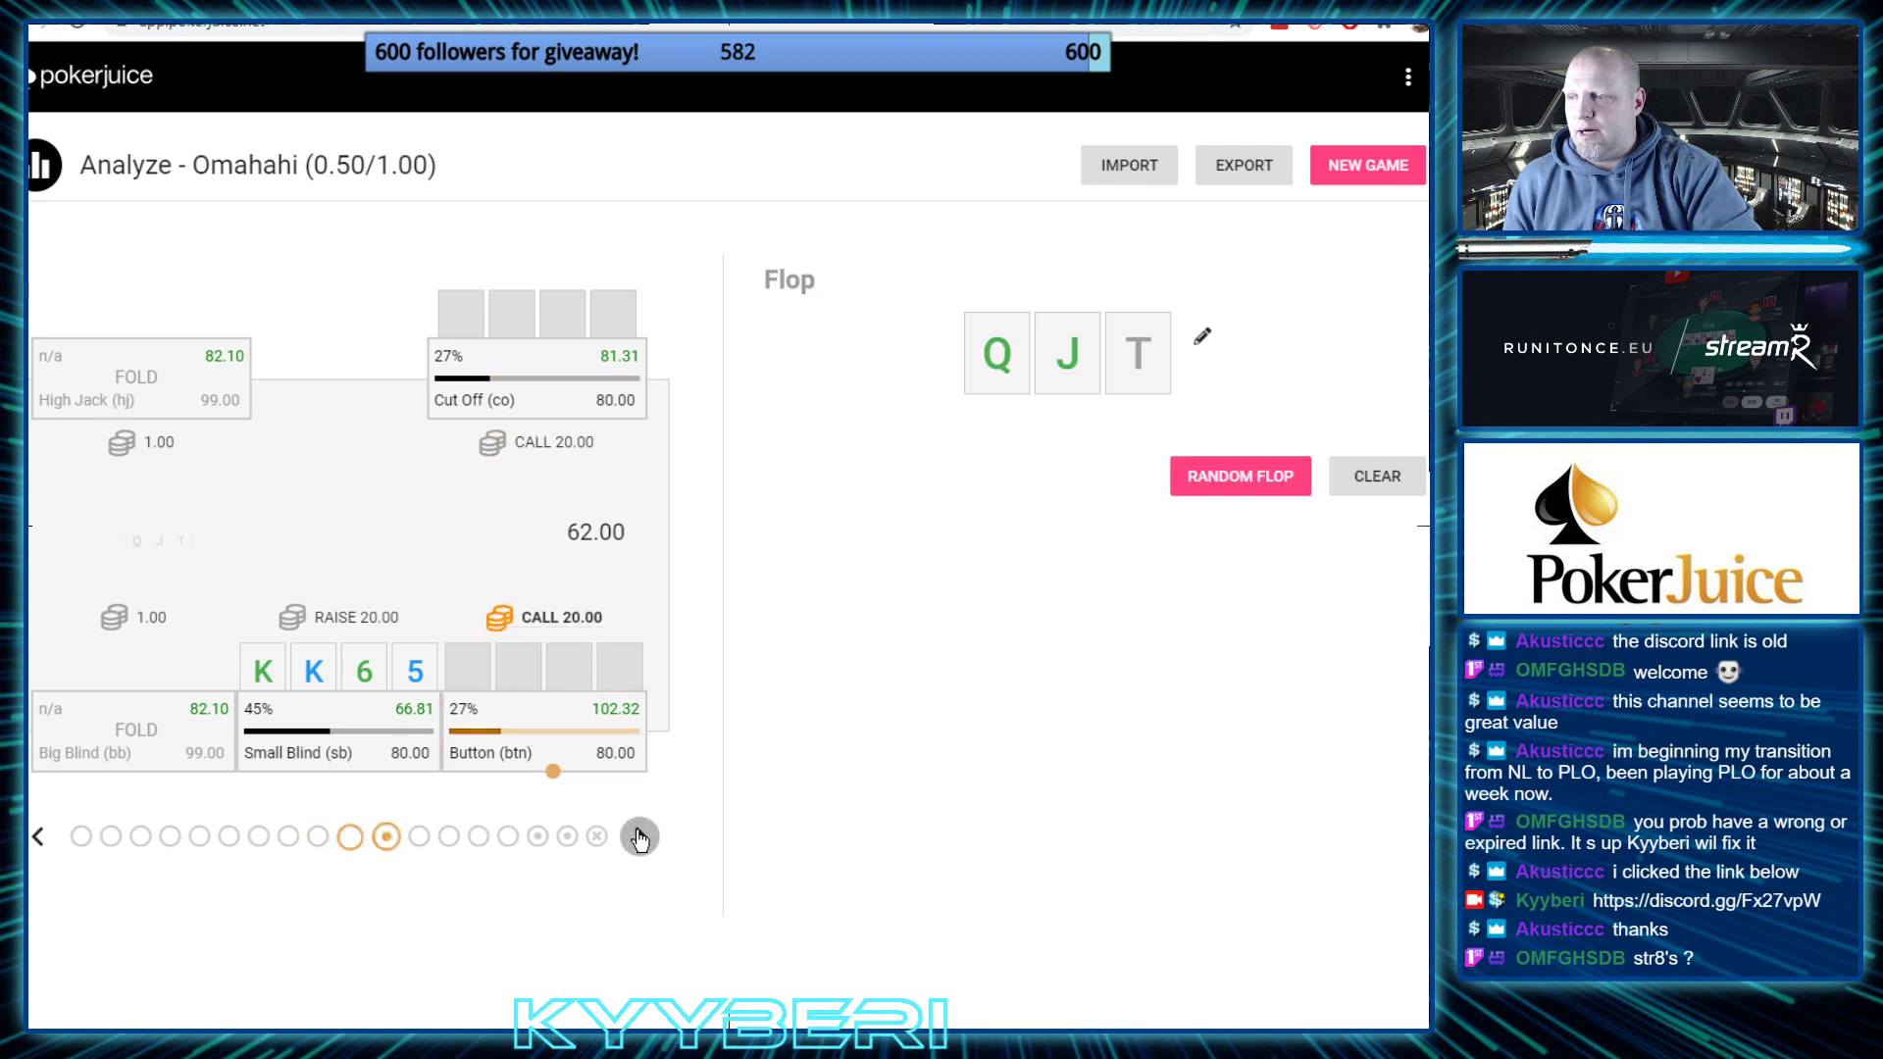
click(639, 836)
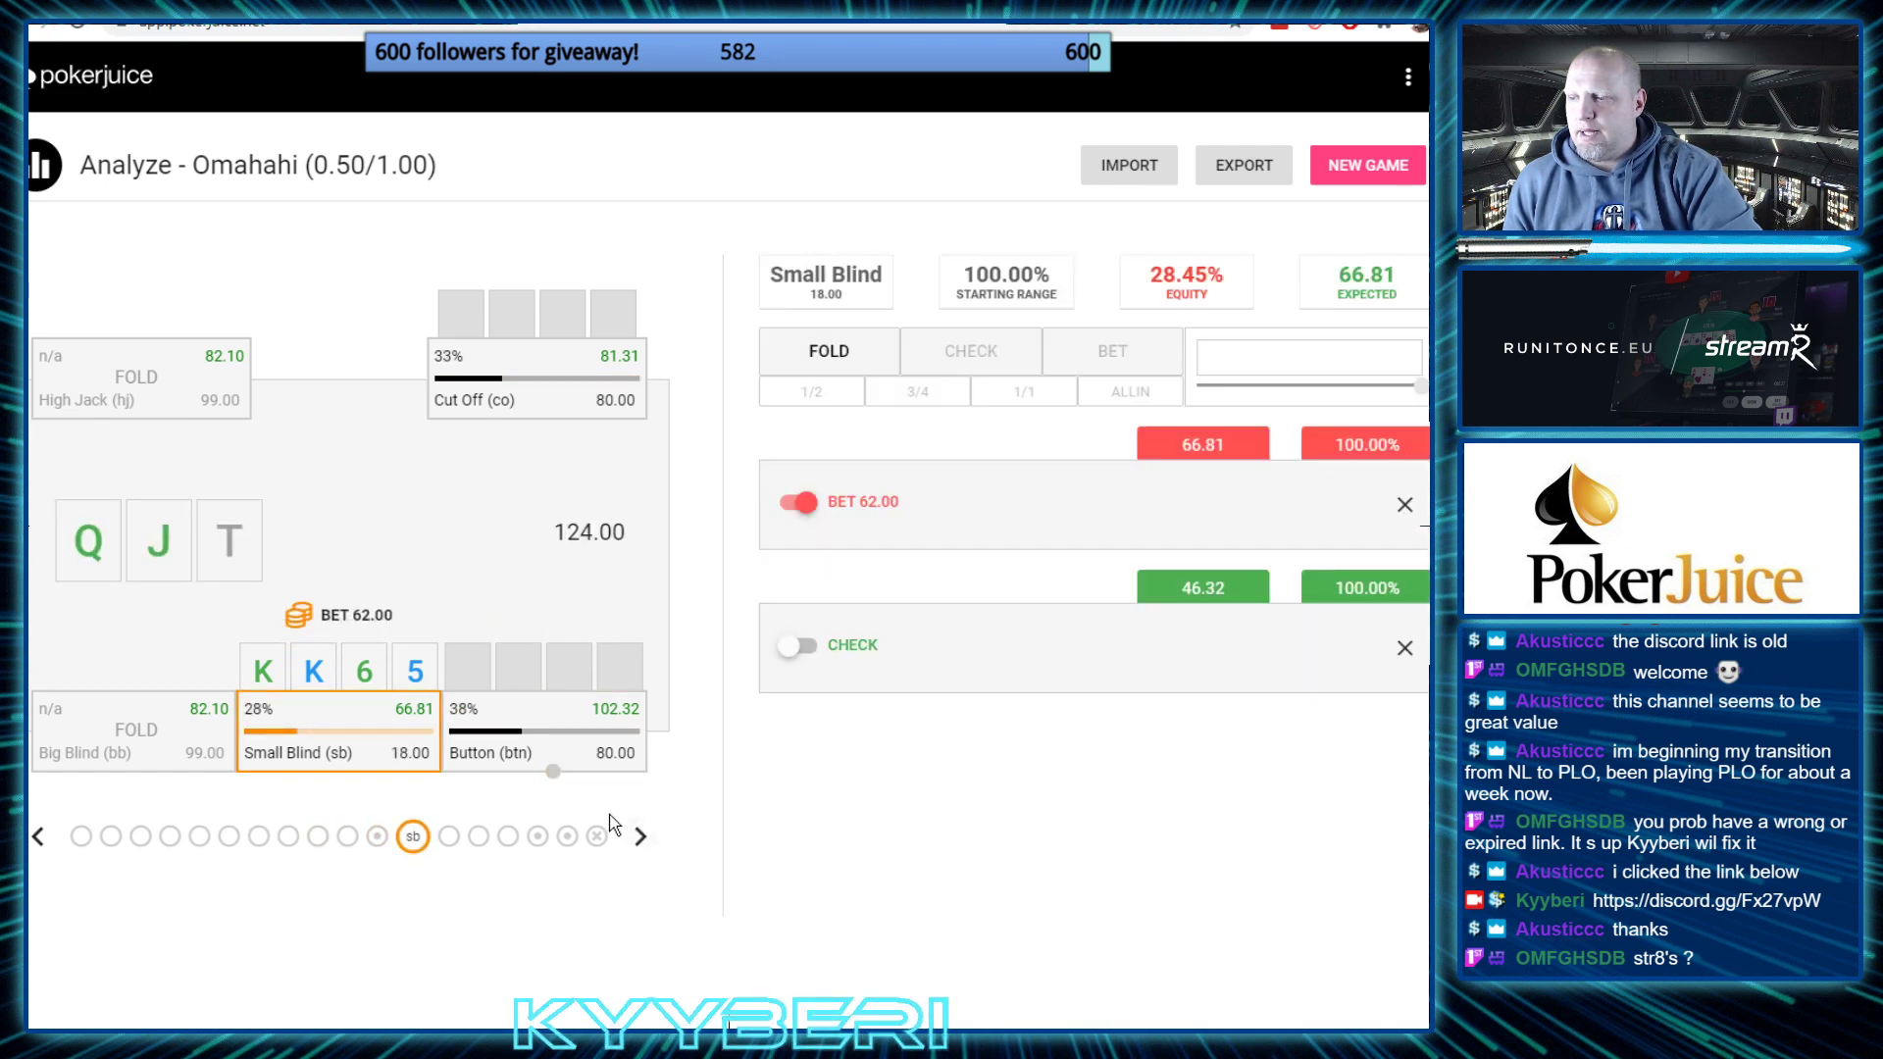
click(639, 836)
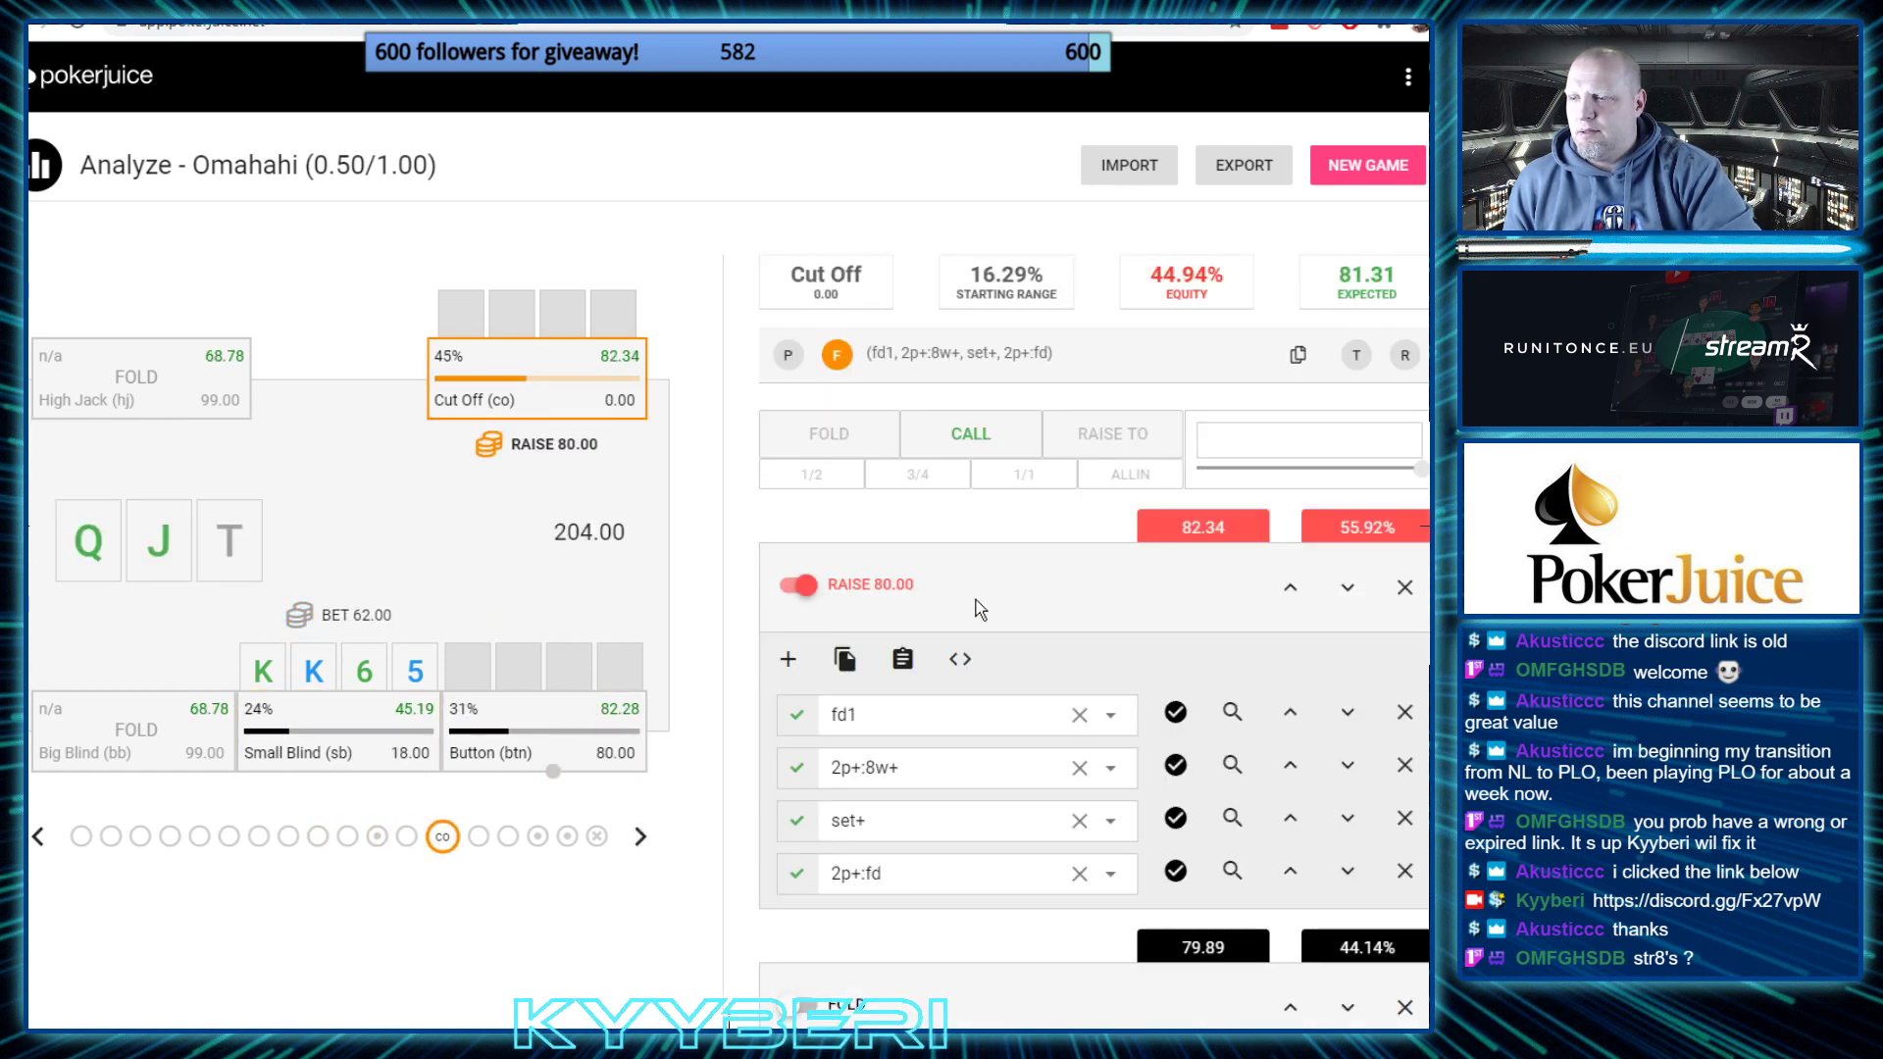
Replace fd1 with the general Flush Draw (fd) in the Cut Off's 80.00 flop raising range
scroll(980, 608, down, 1)
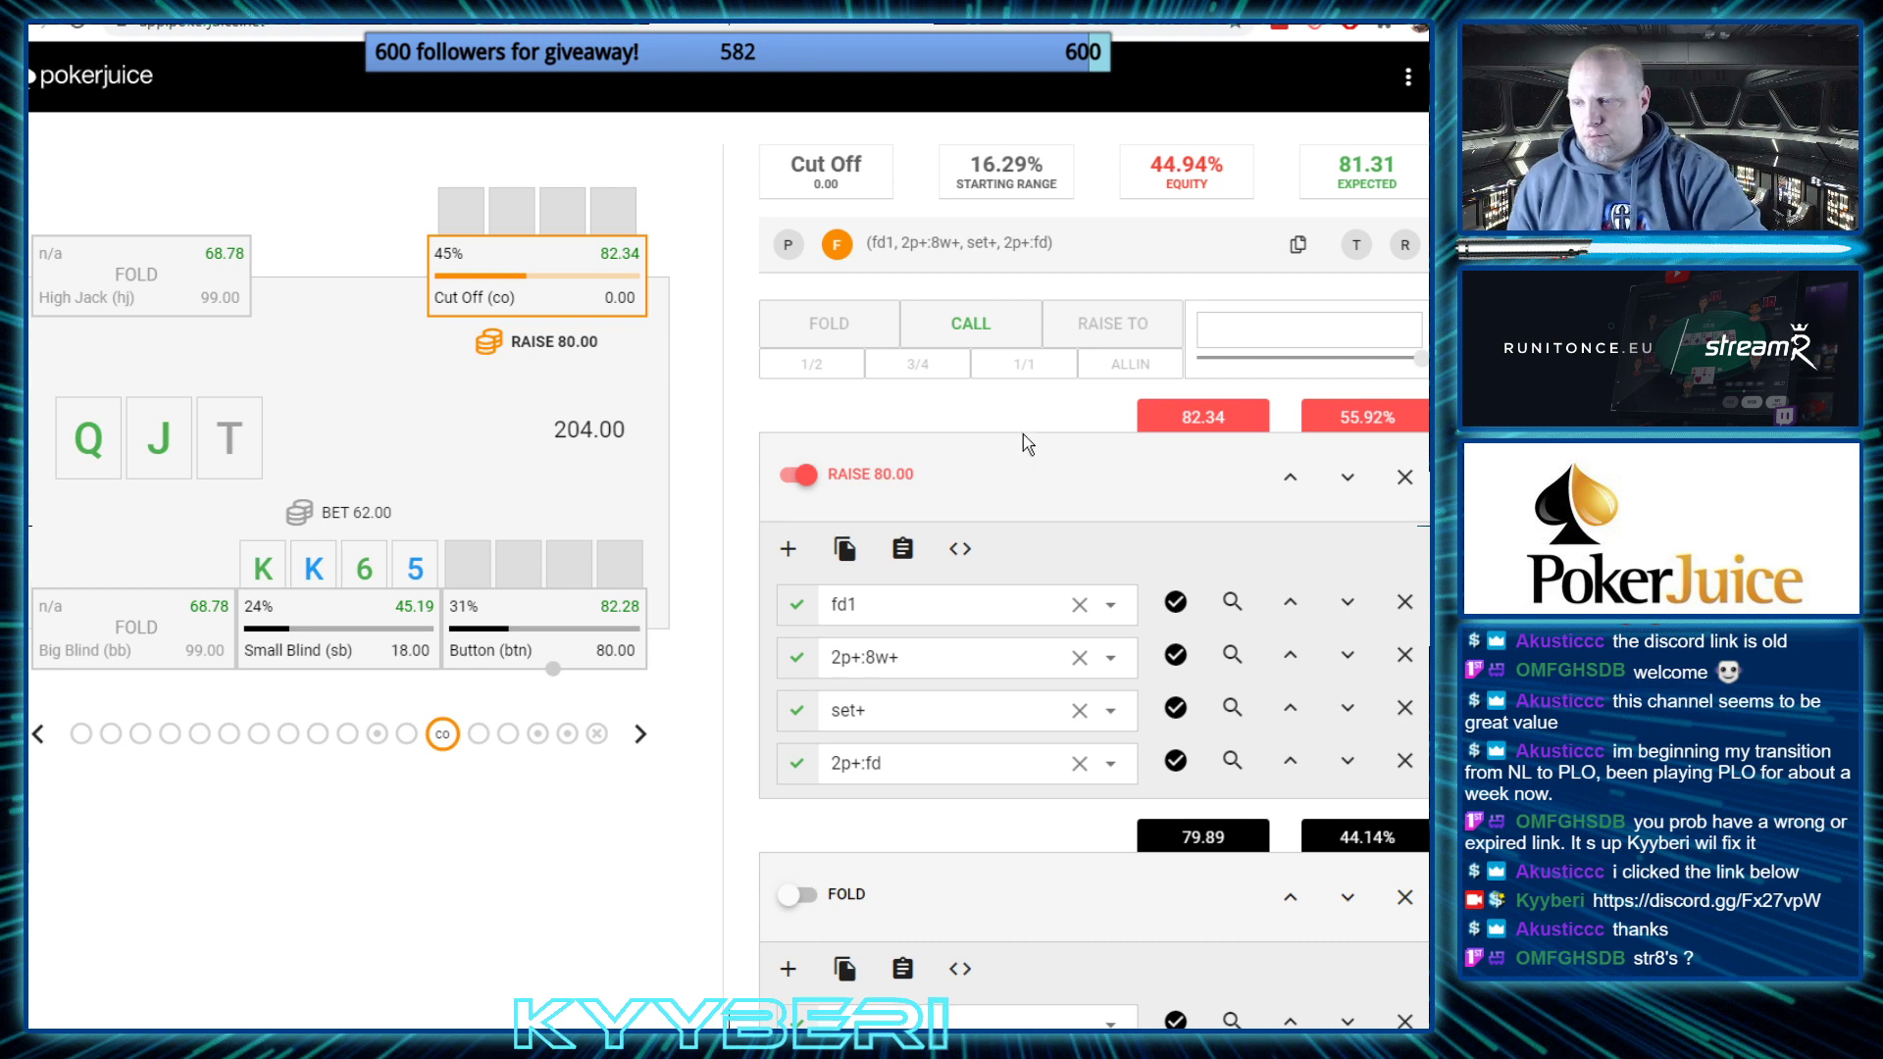
double_click(890, 613)
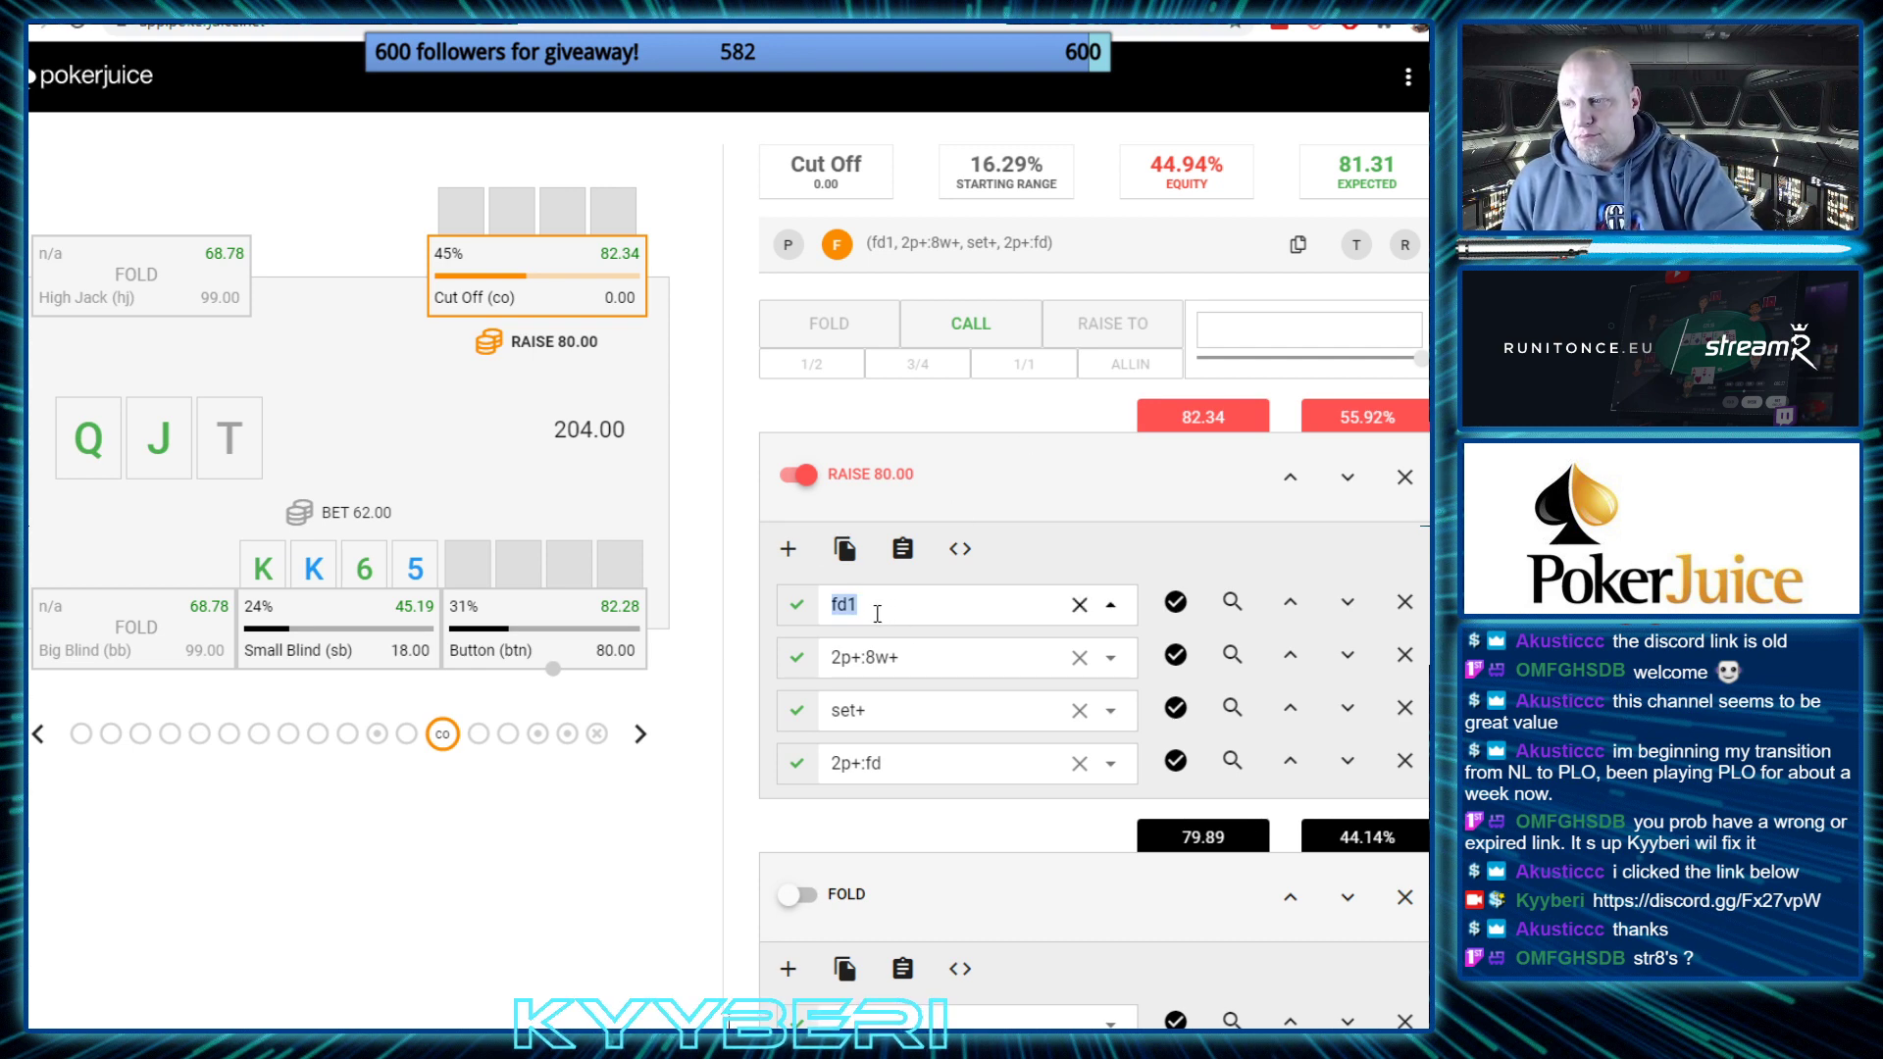
click(878, 610)
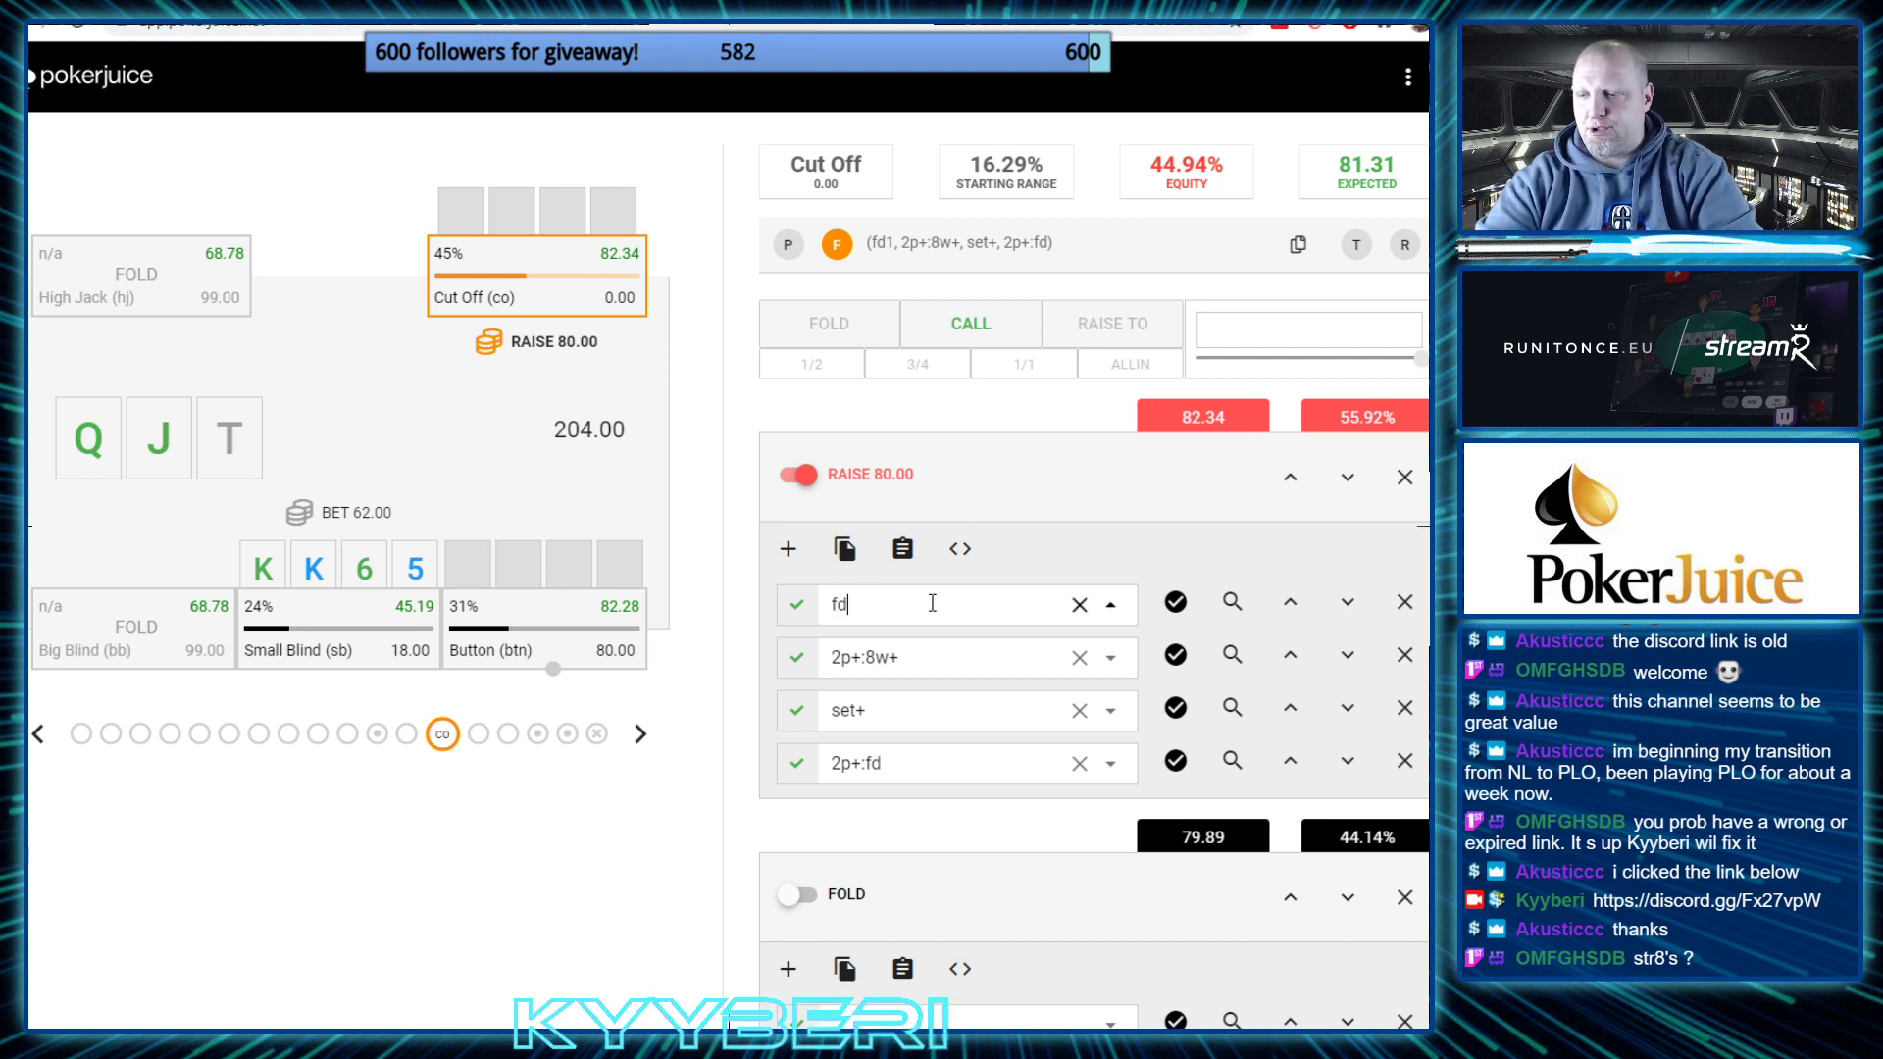
key(BackSpace)
key(BackSpace)
key(BackSpace)
scroll(993, 802, down, 15)
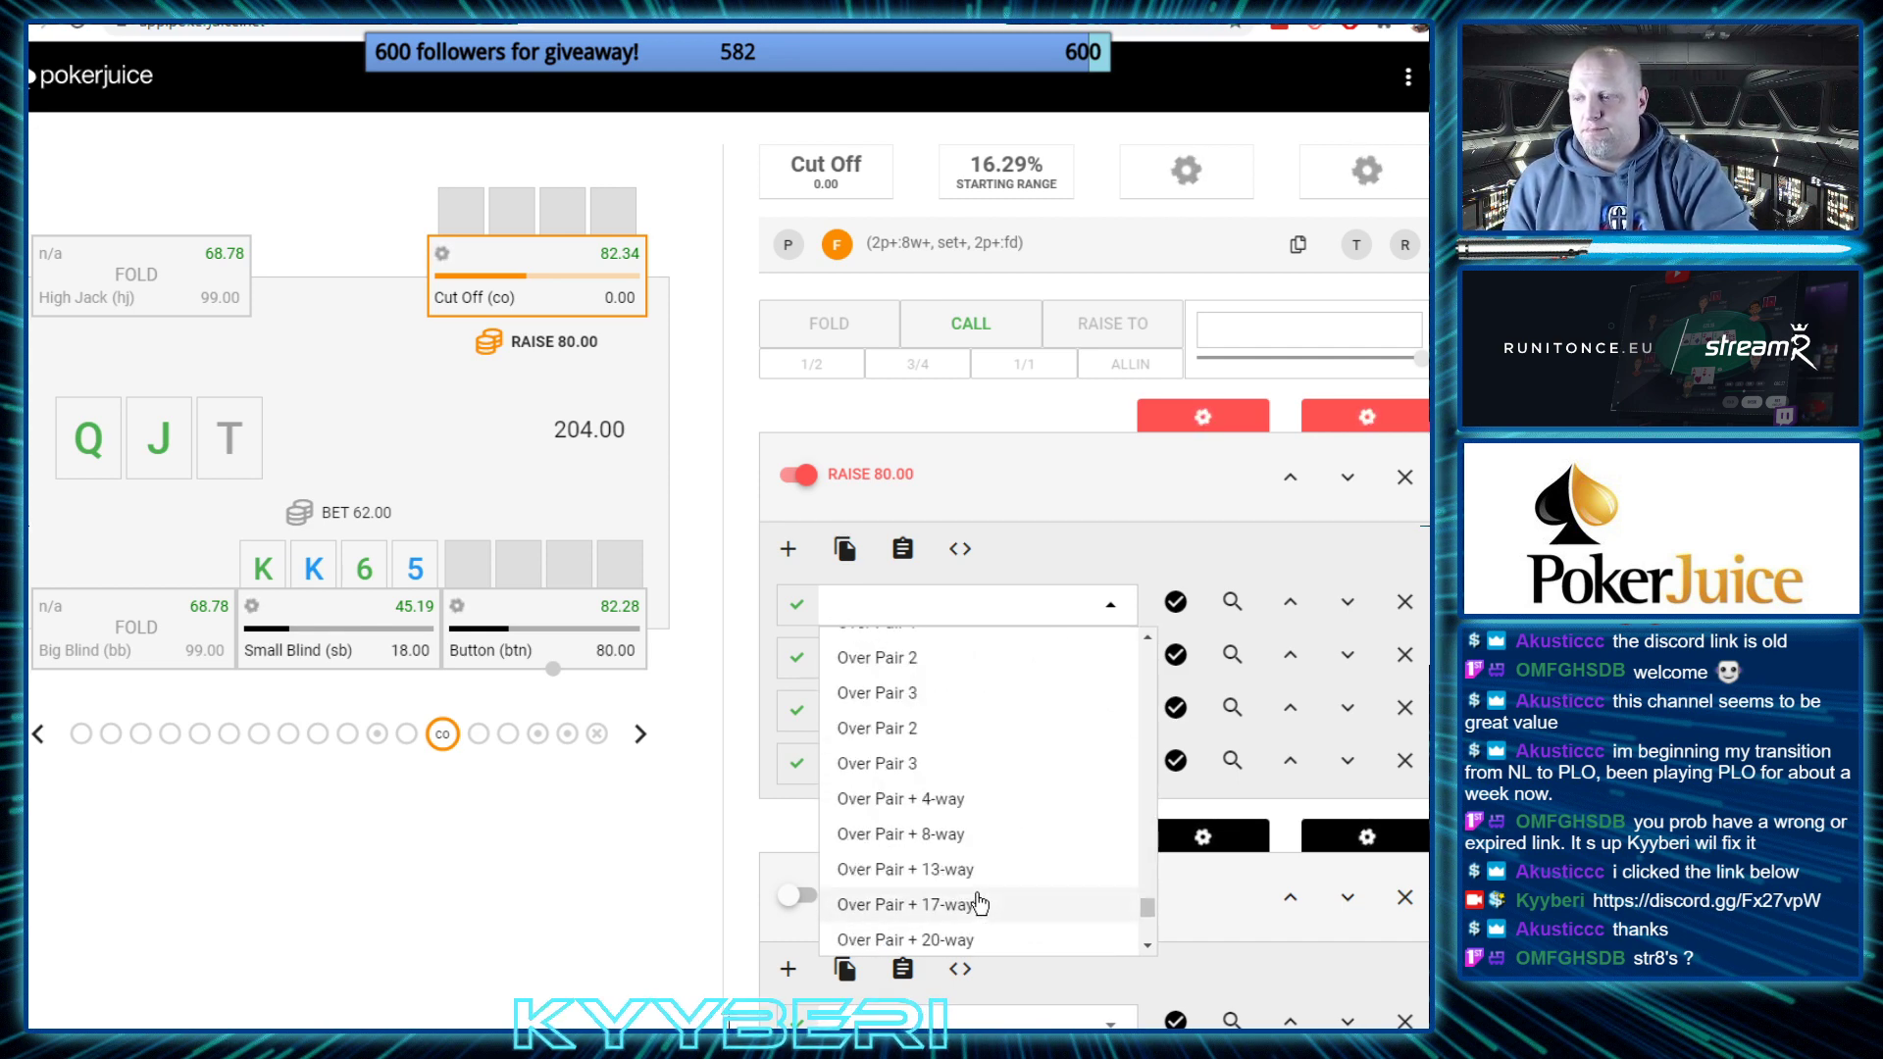
scroll(978, 904, down, 15)
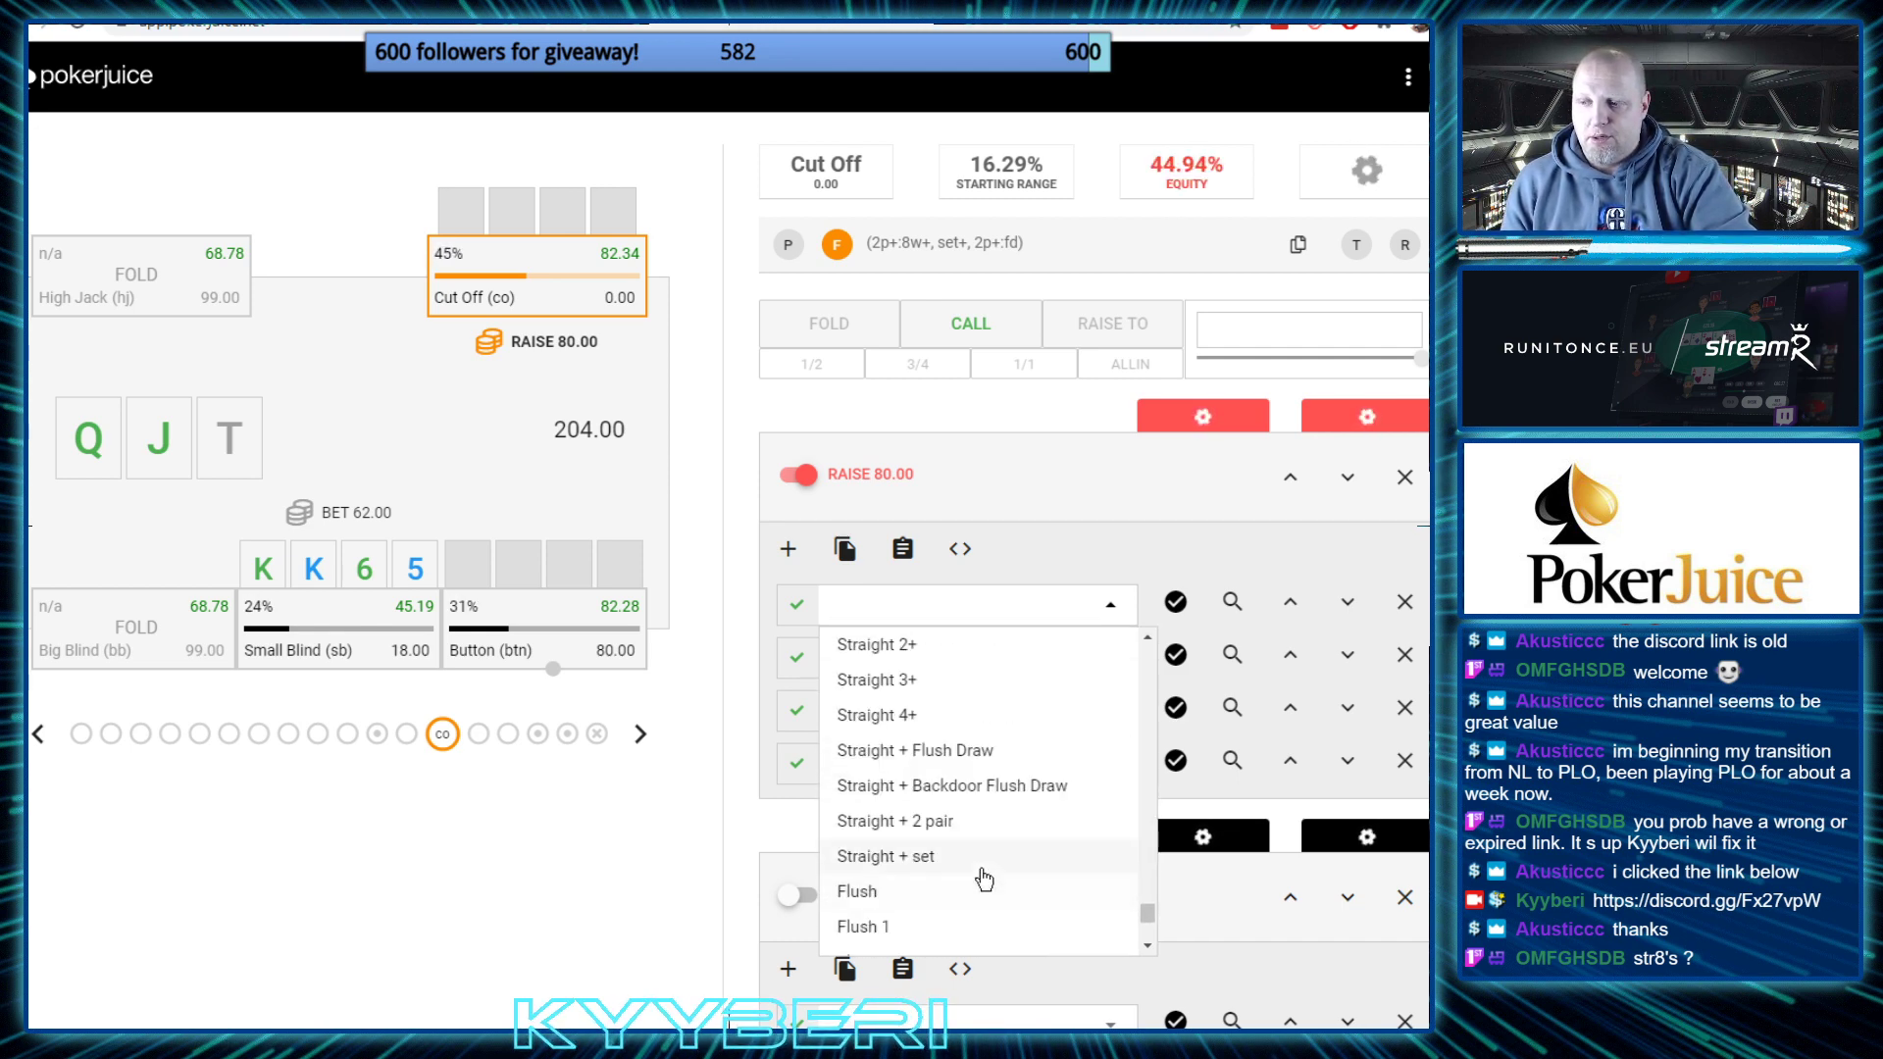
scroll(983, 879, down, 5)
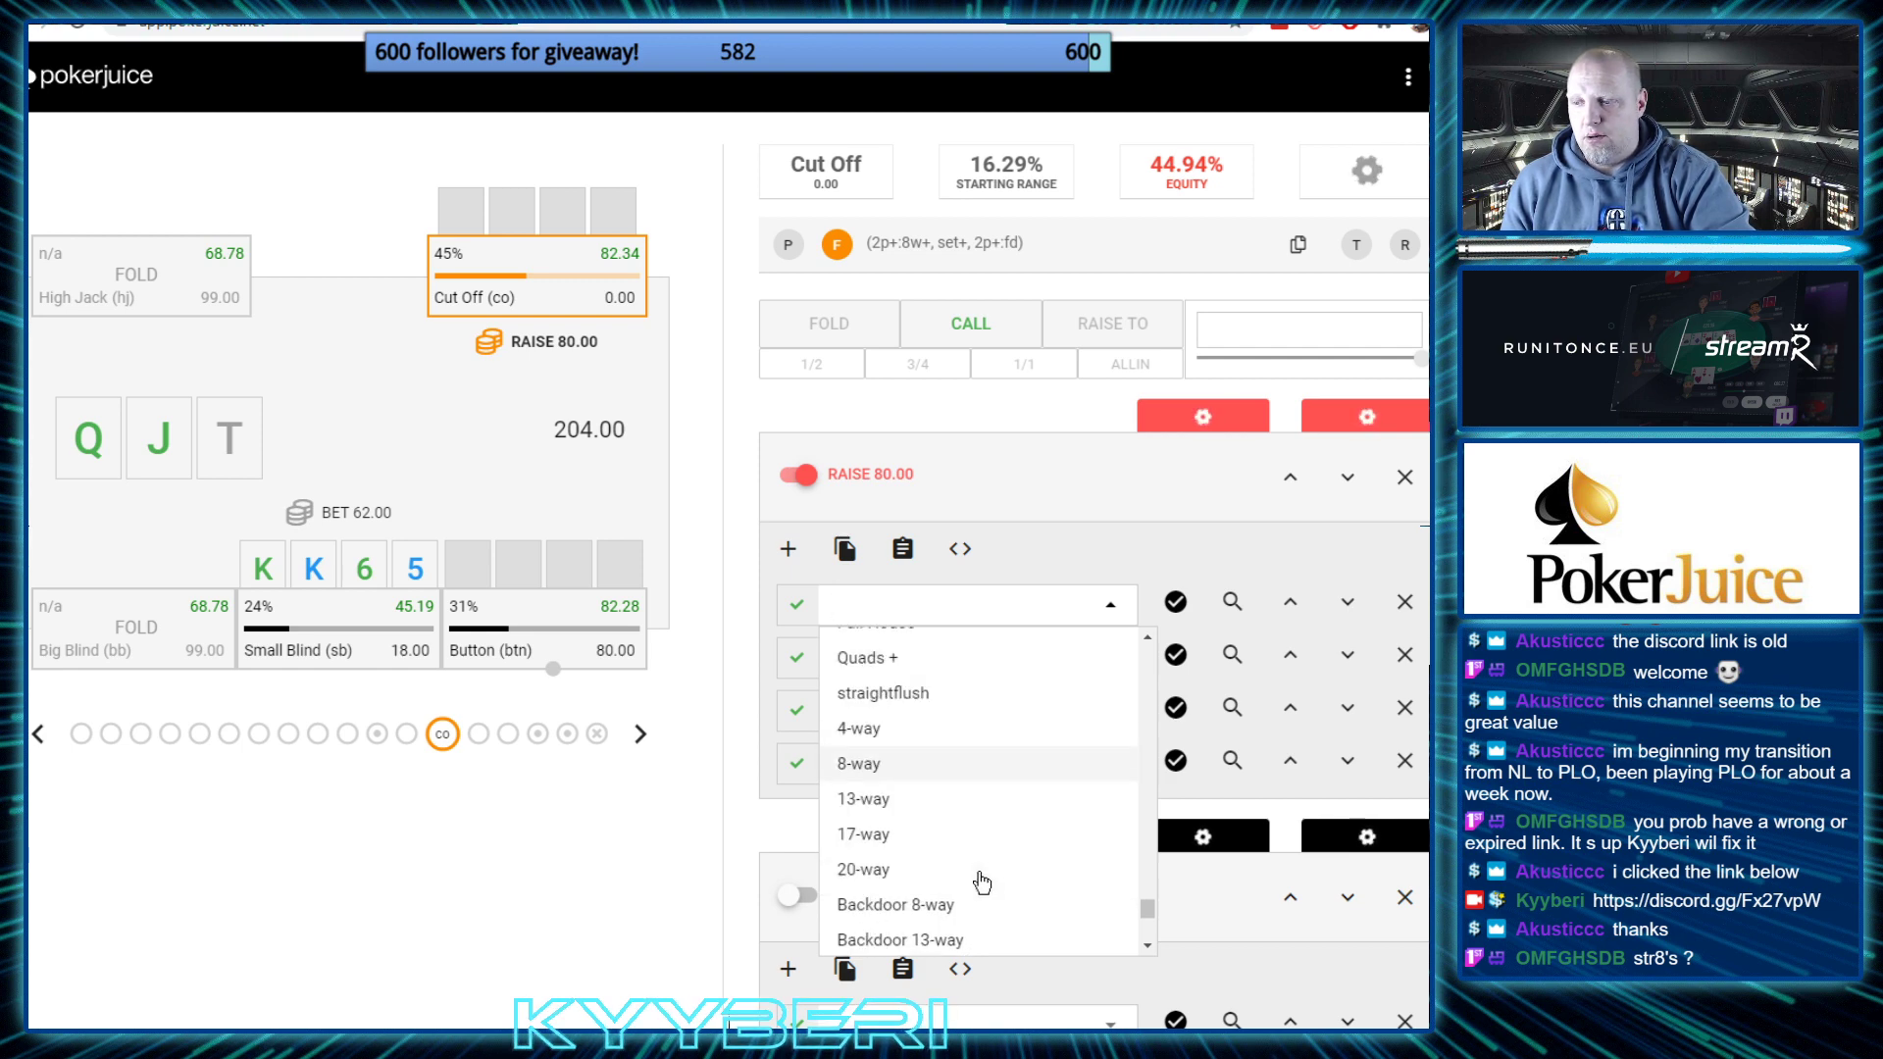
scroll(982, 883, down, 3)
click(905, 712)
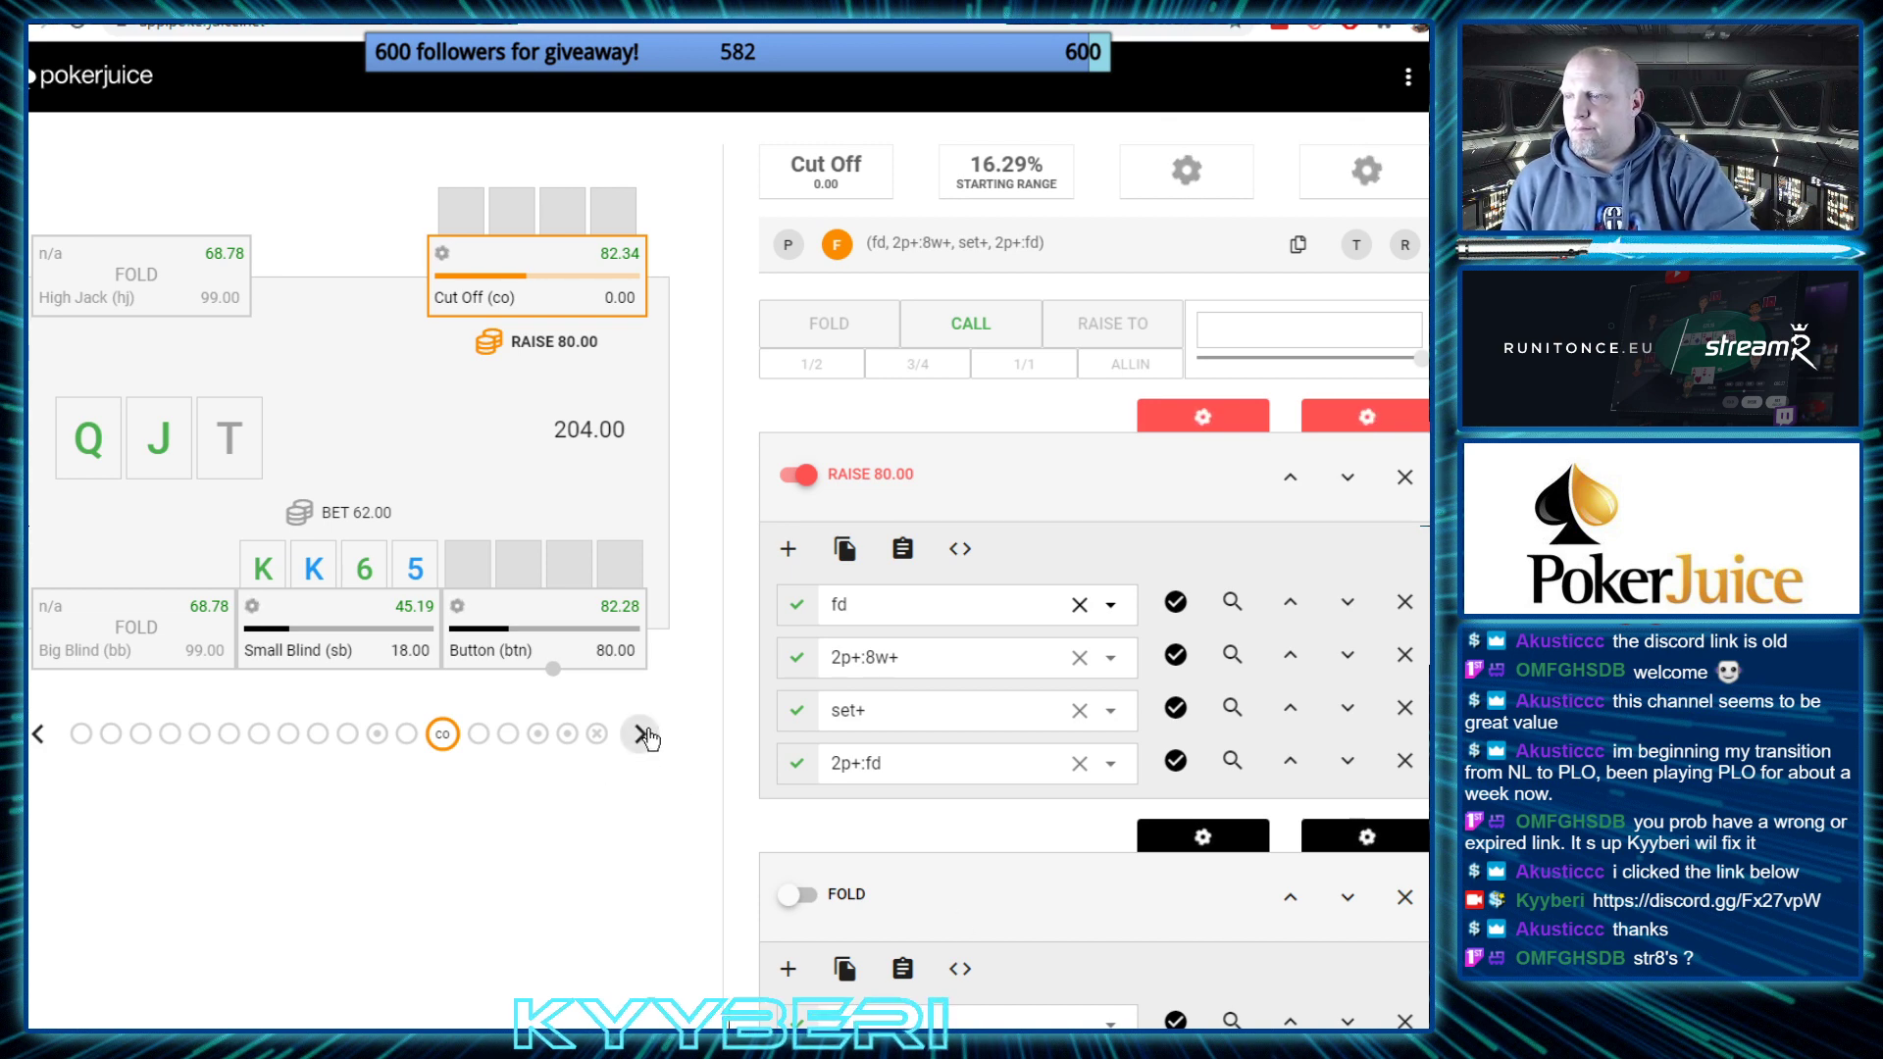
Switch the Cut Off's flop line to fold and replace fd1 with Flush Draw (fd) in the Button's 80.00 raising range
click(799, 896)
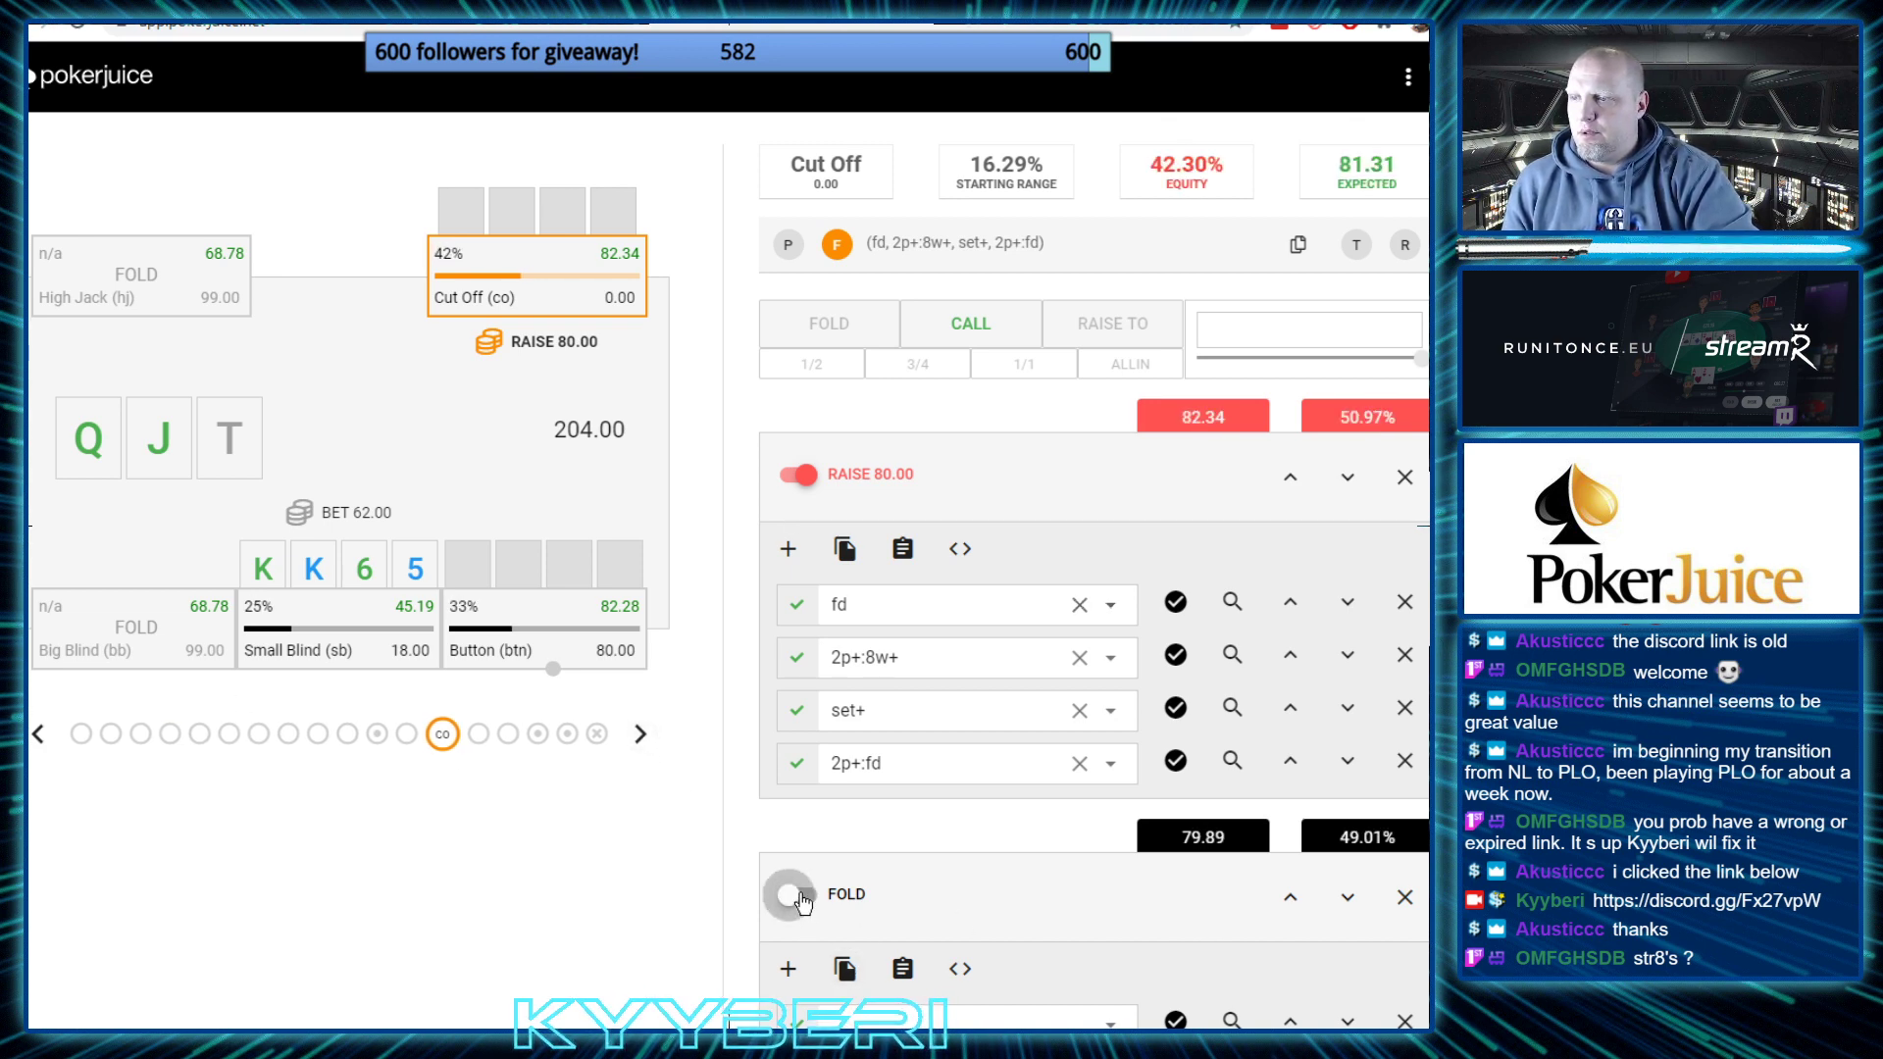
click(638, 735)
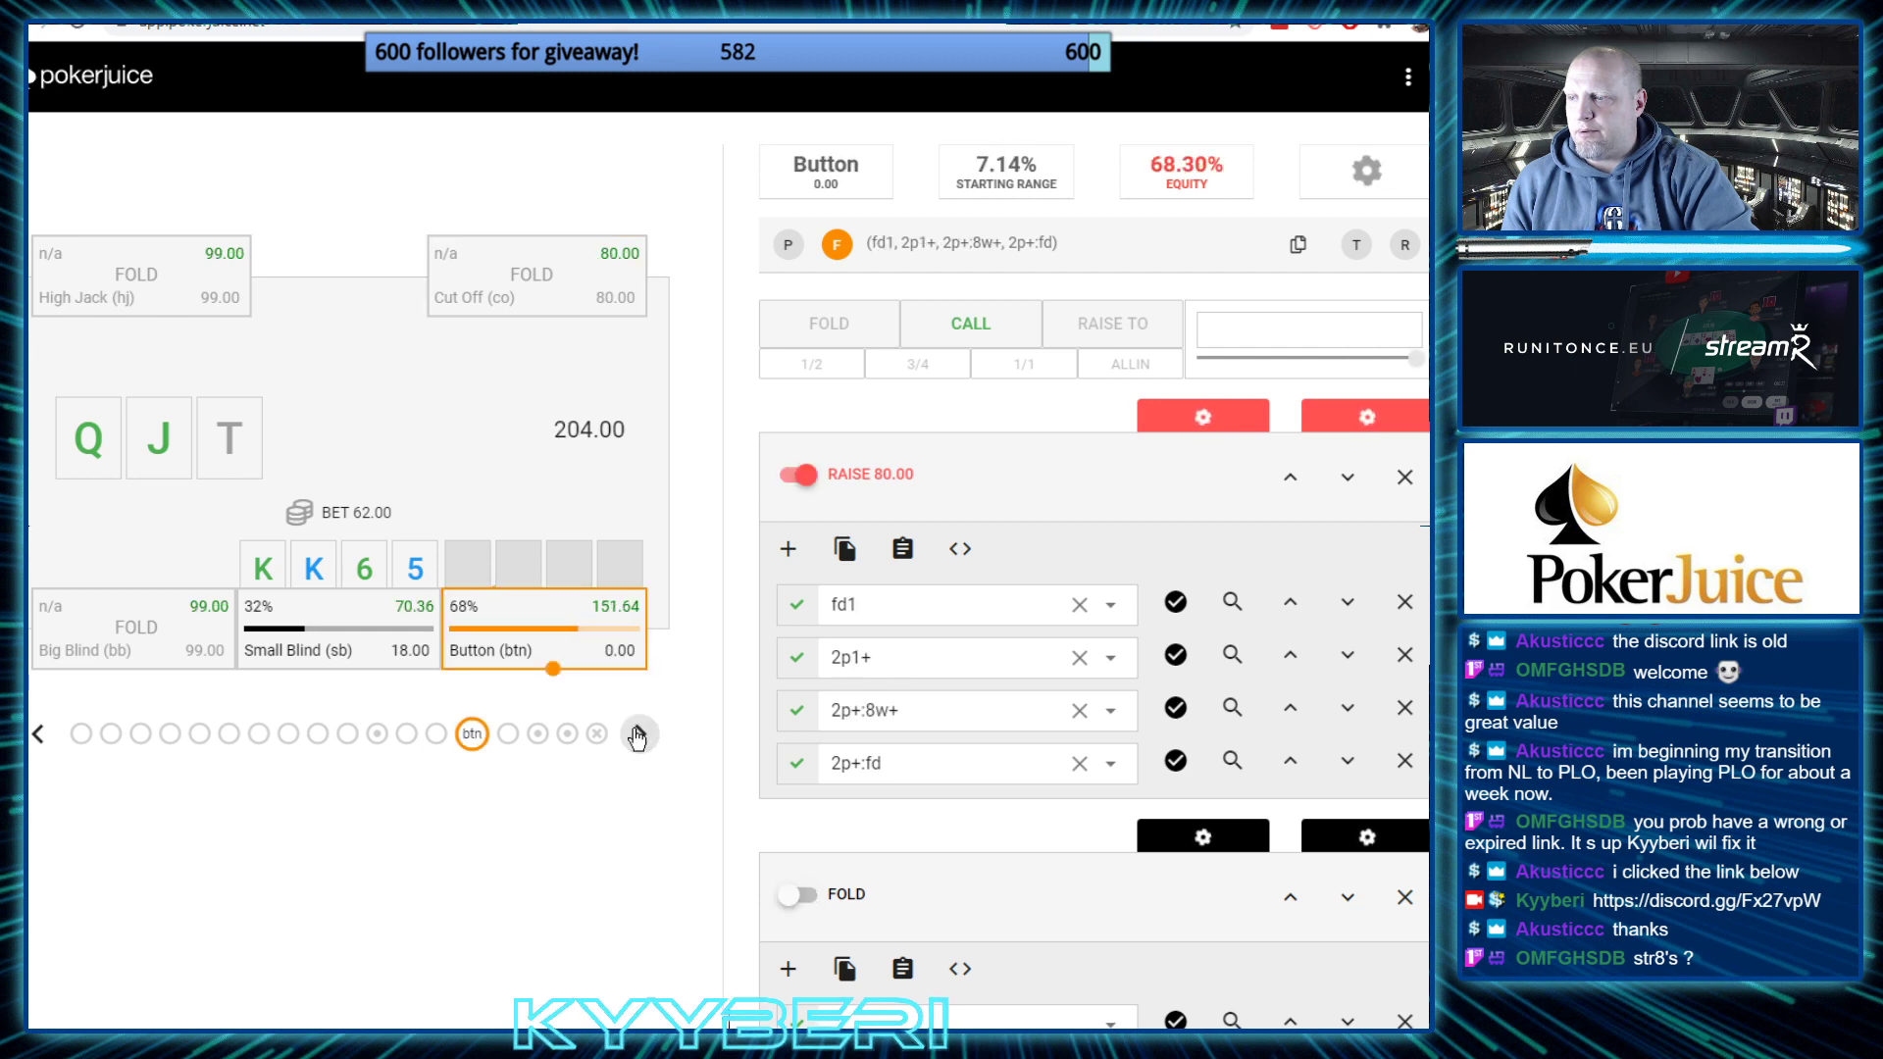
double_click(870, 603)
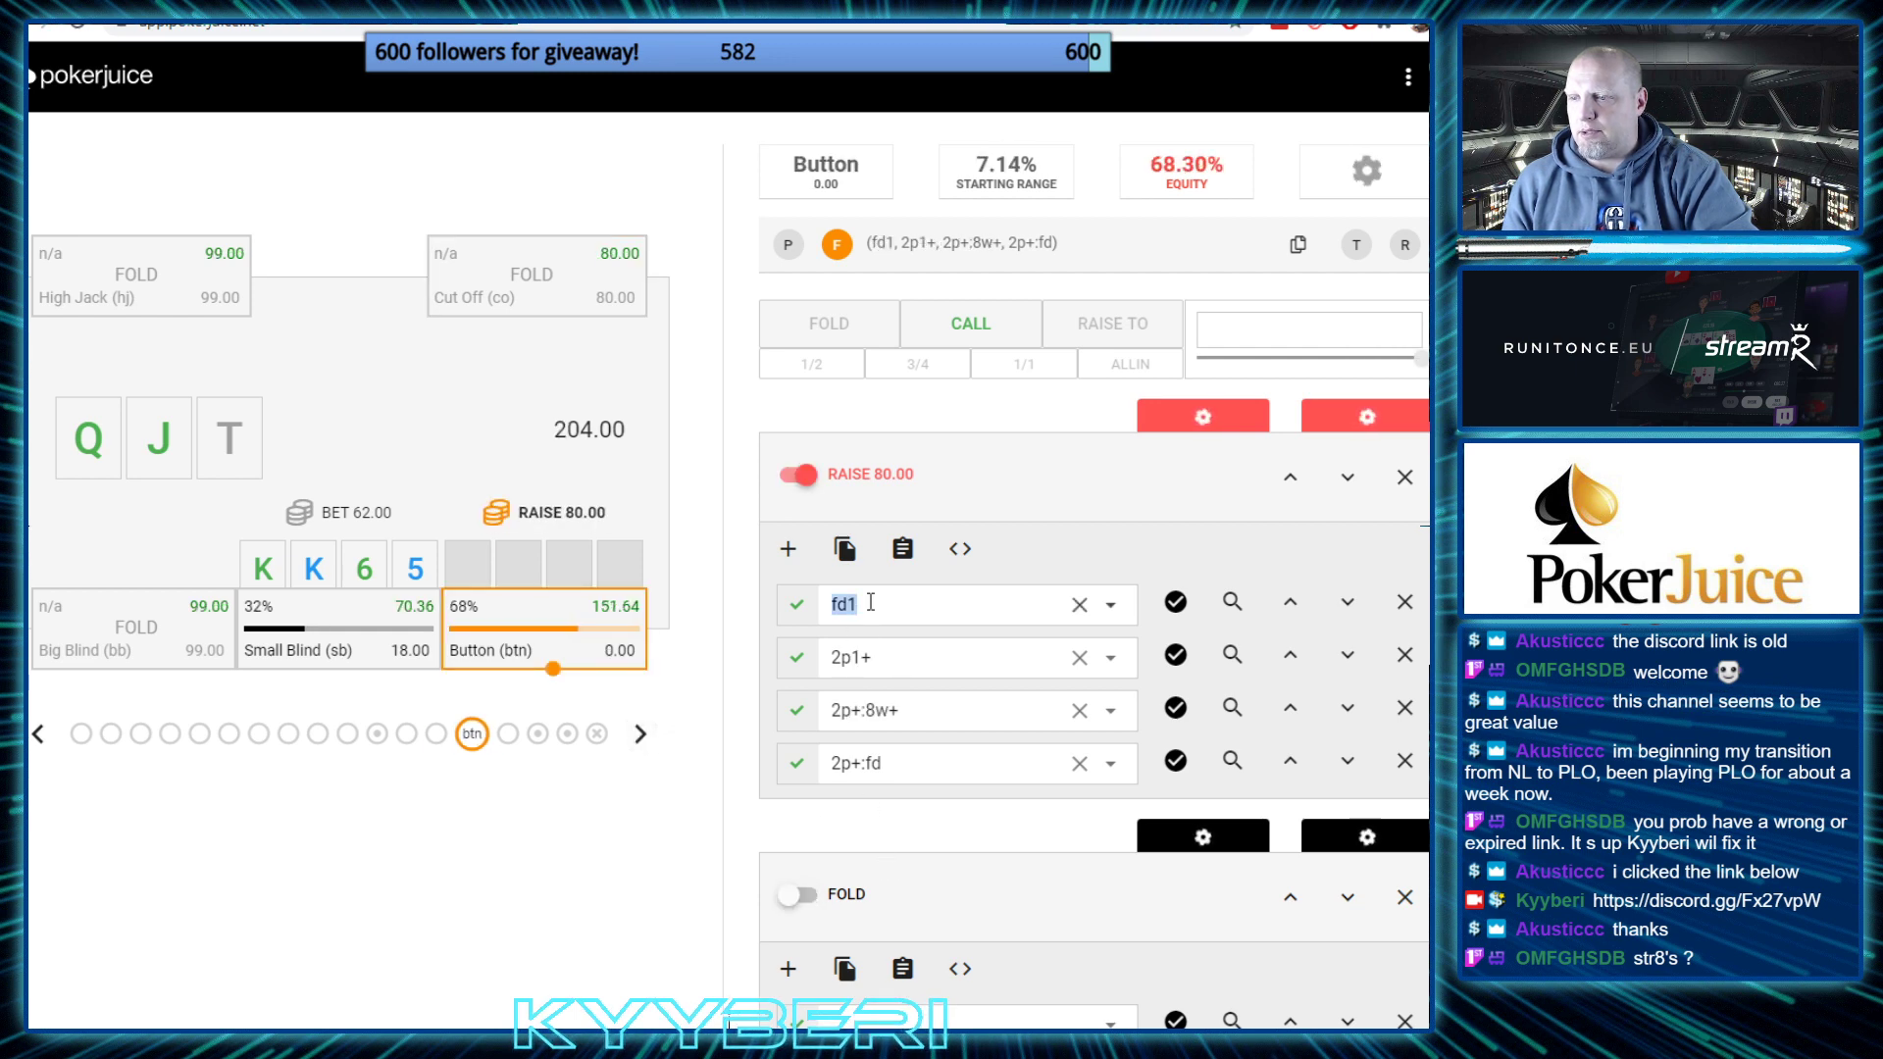
key(BackSpace)
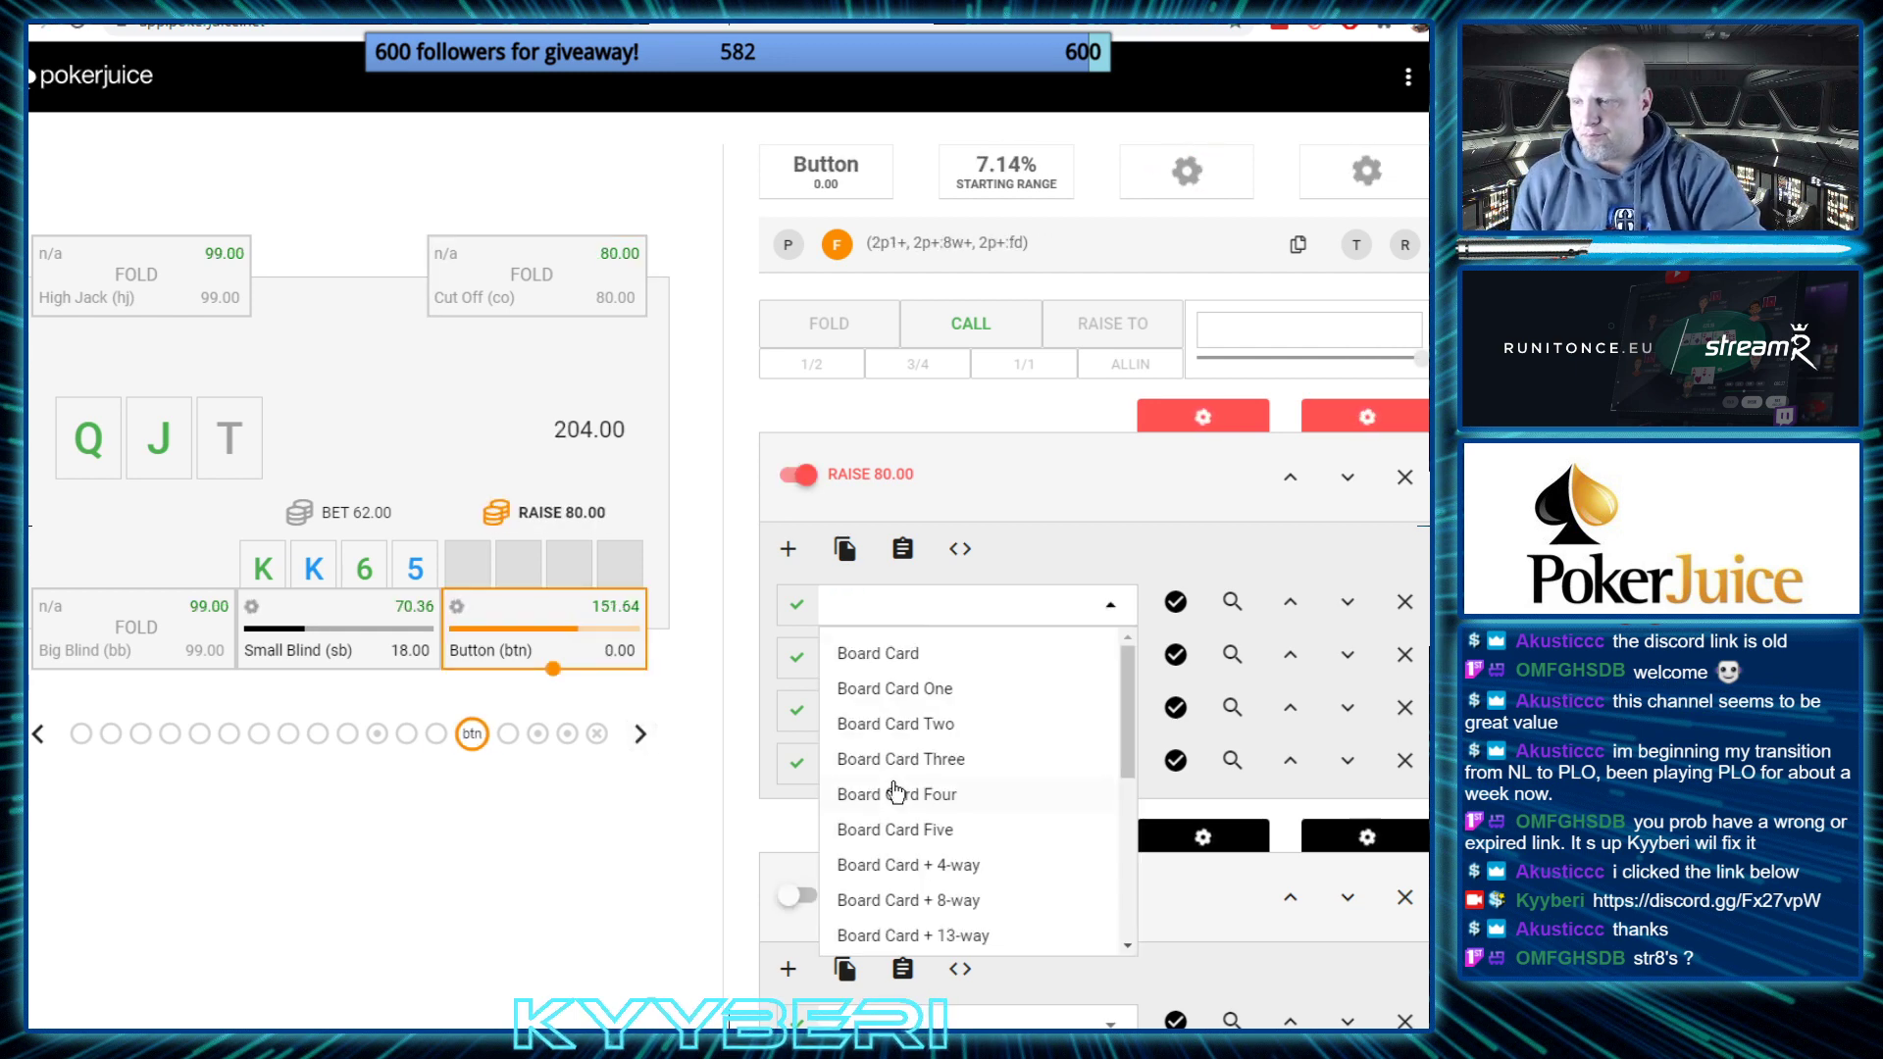
scroll(896, 792, down, 15)
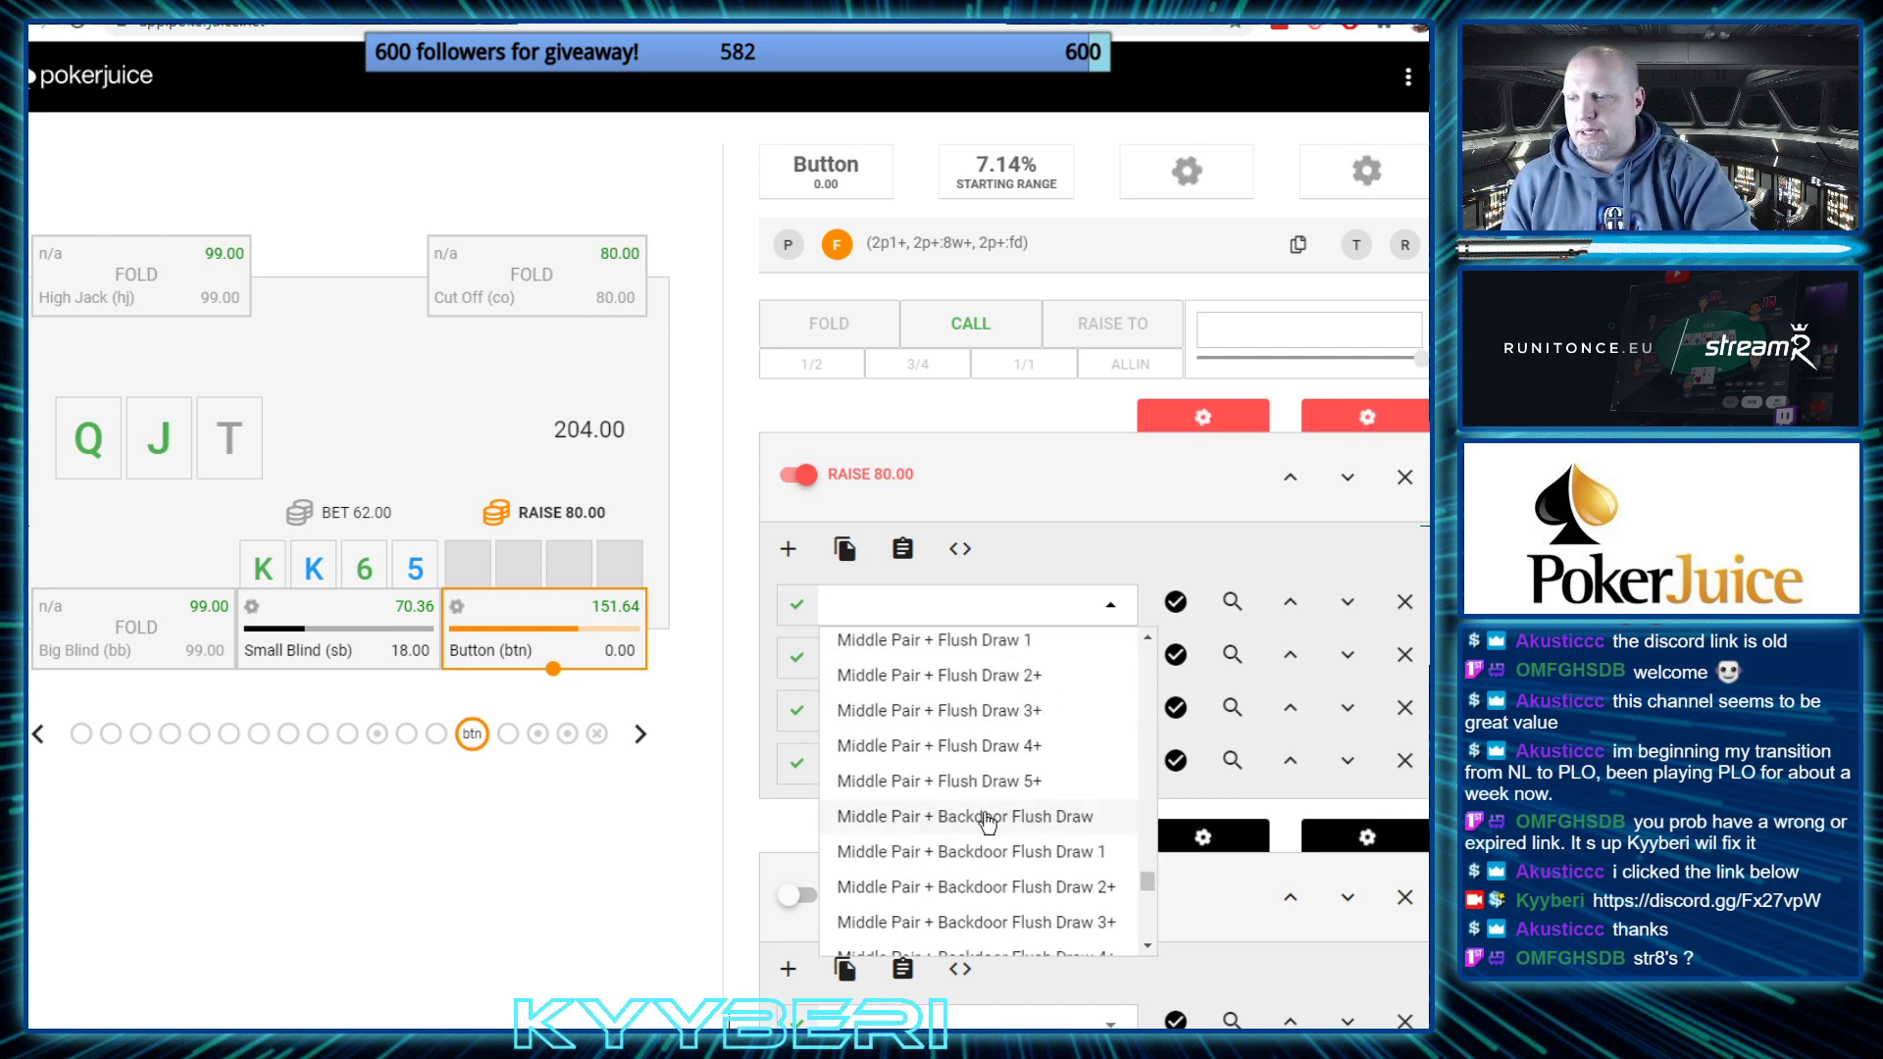
scroll(986, 824, down, 20)
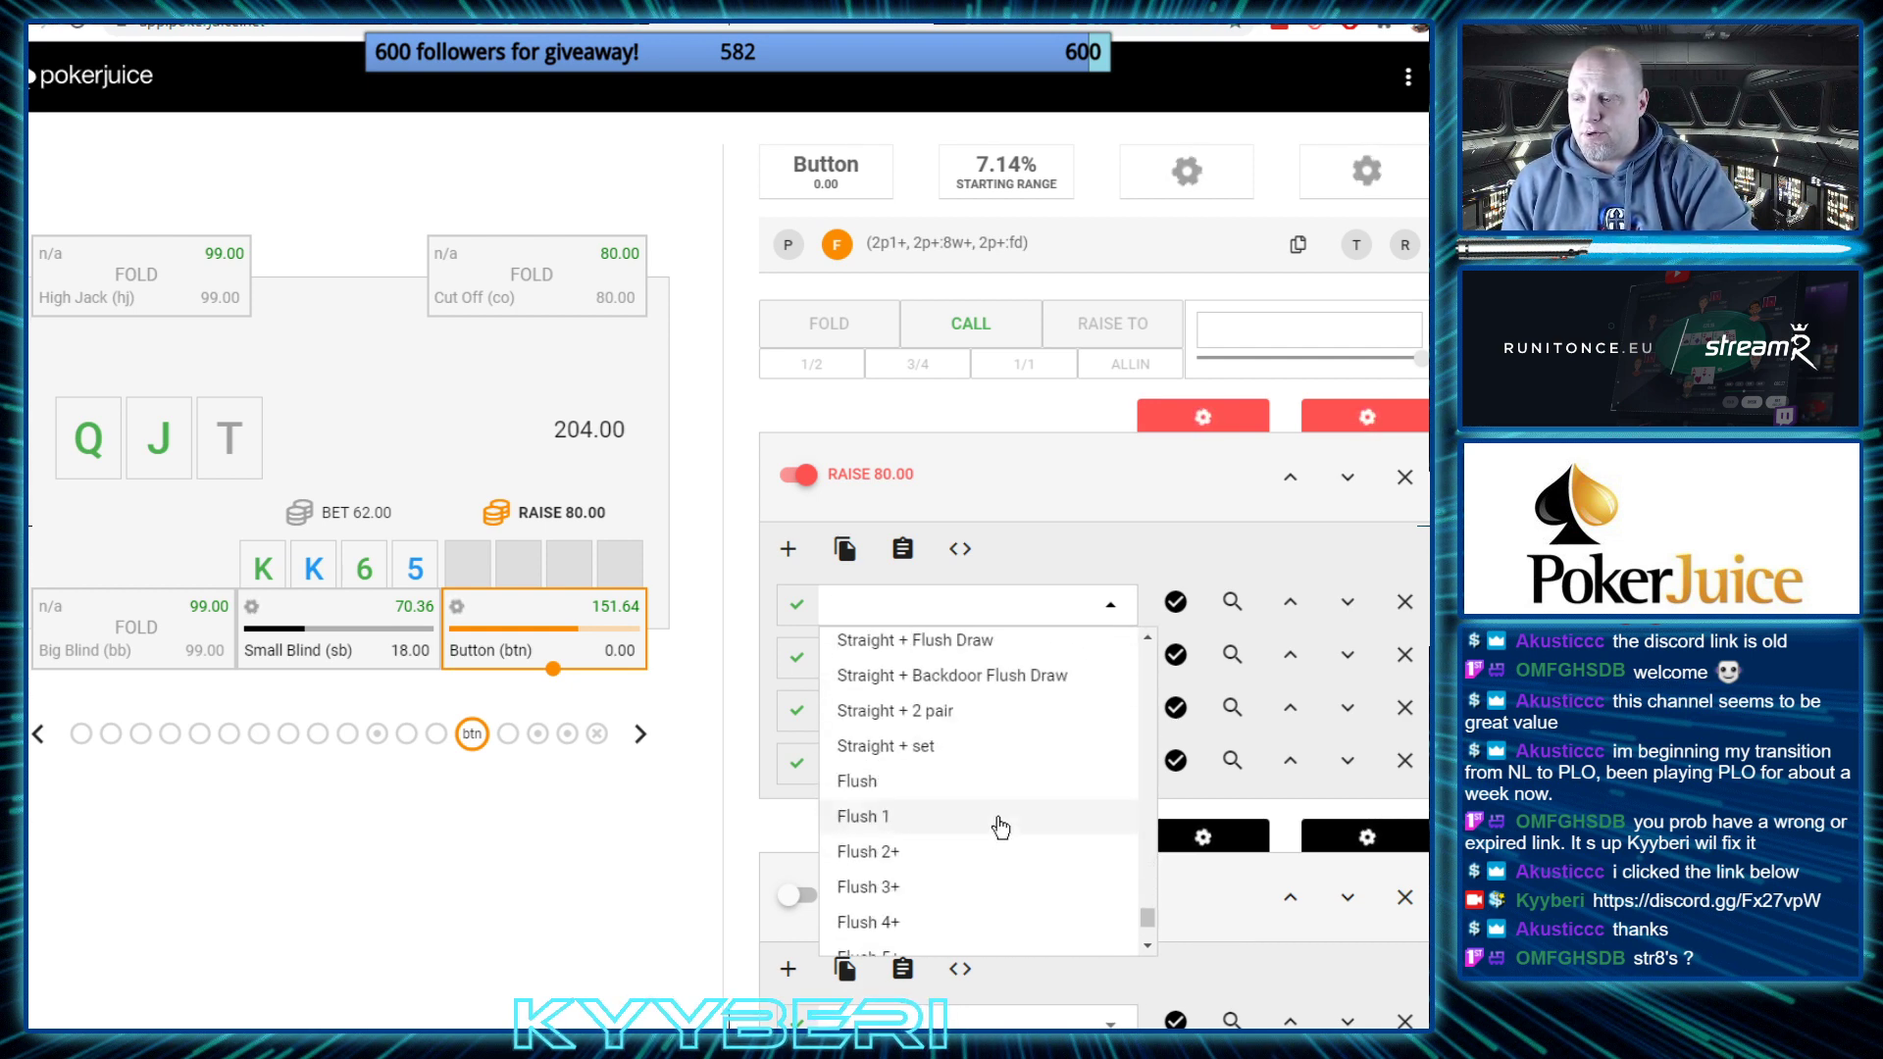
scroll(1001, 826, down, 10)
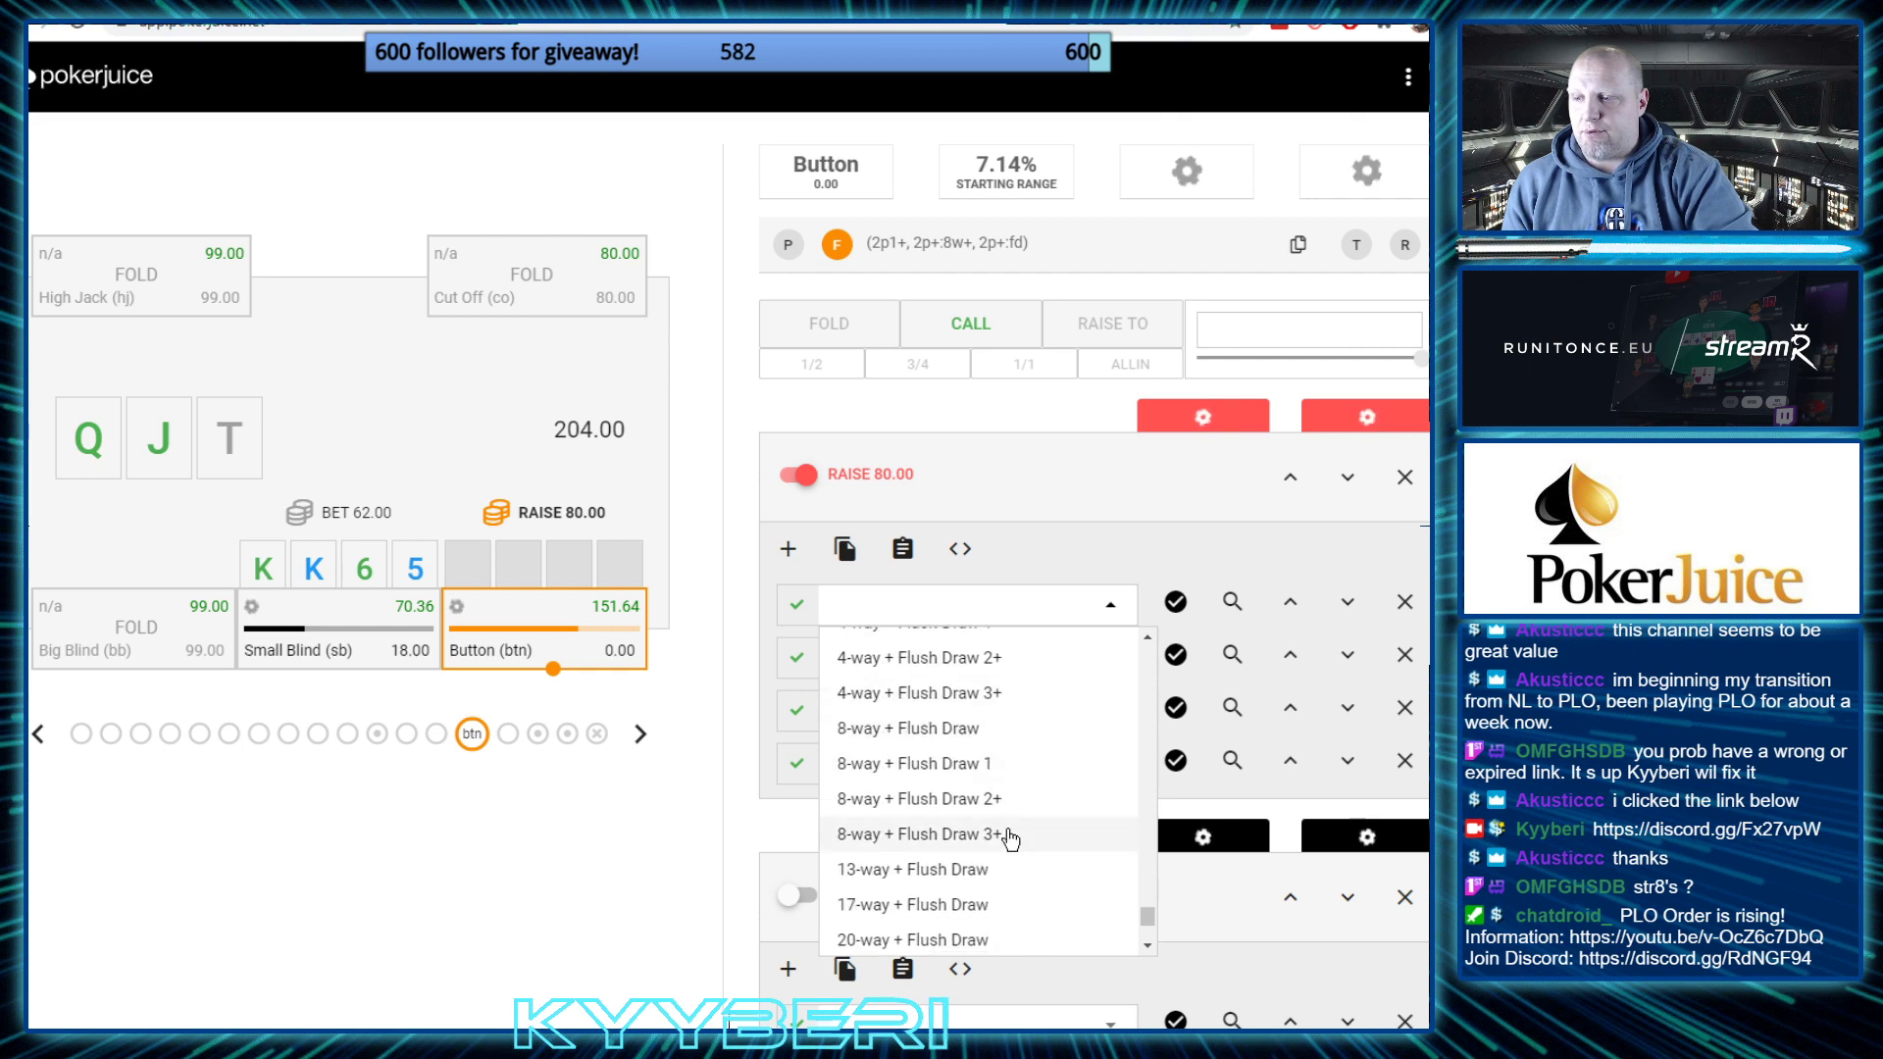
scroll(1001, 839, down, 10)
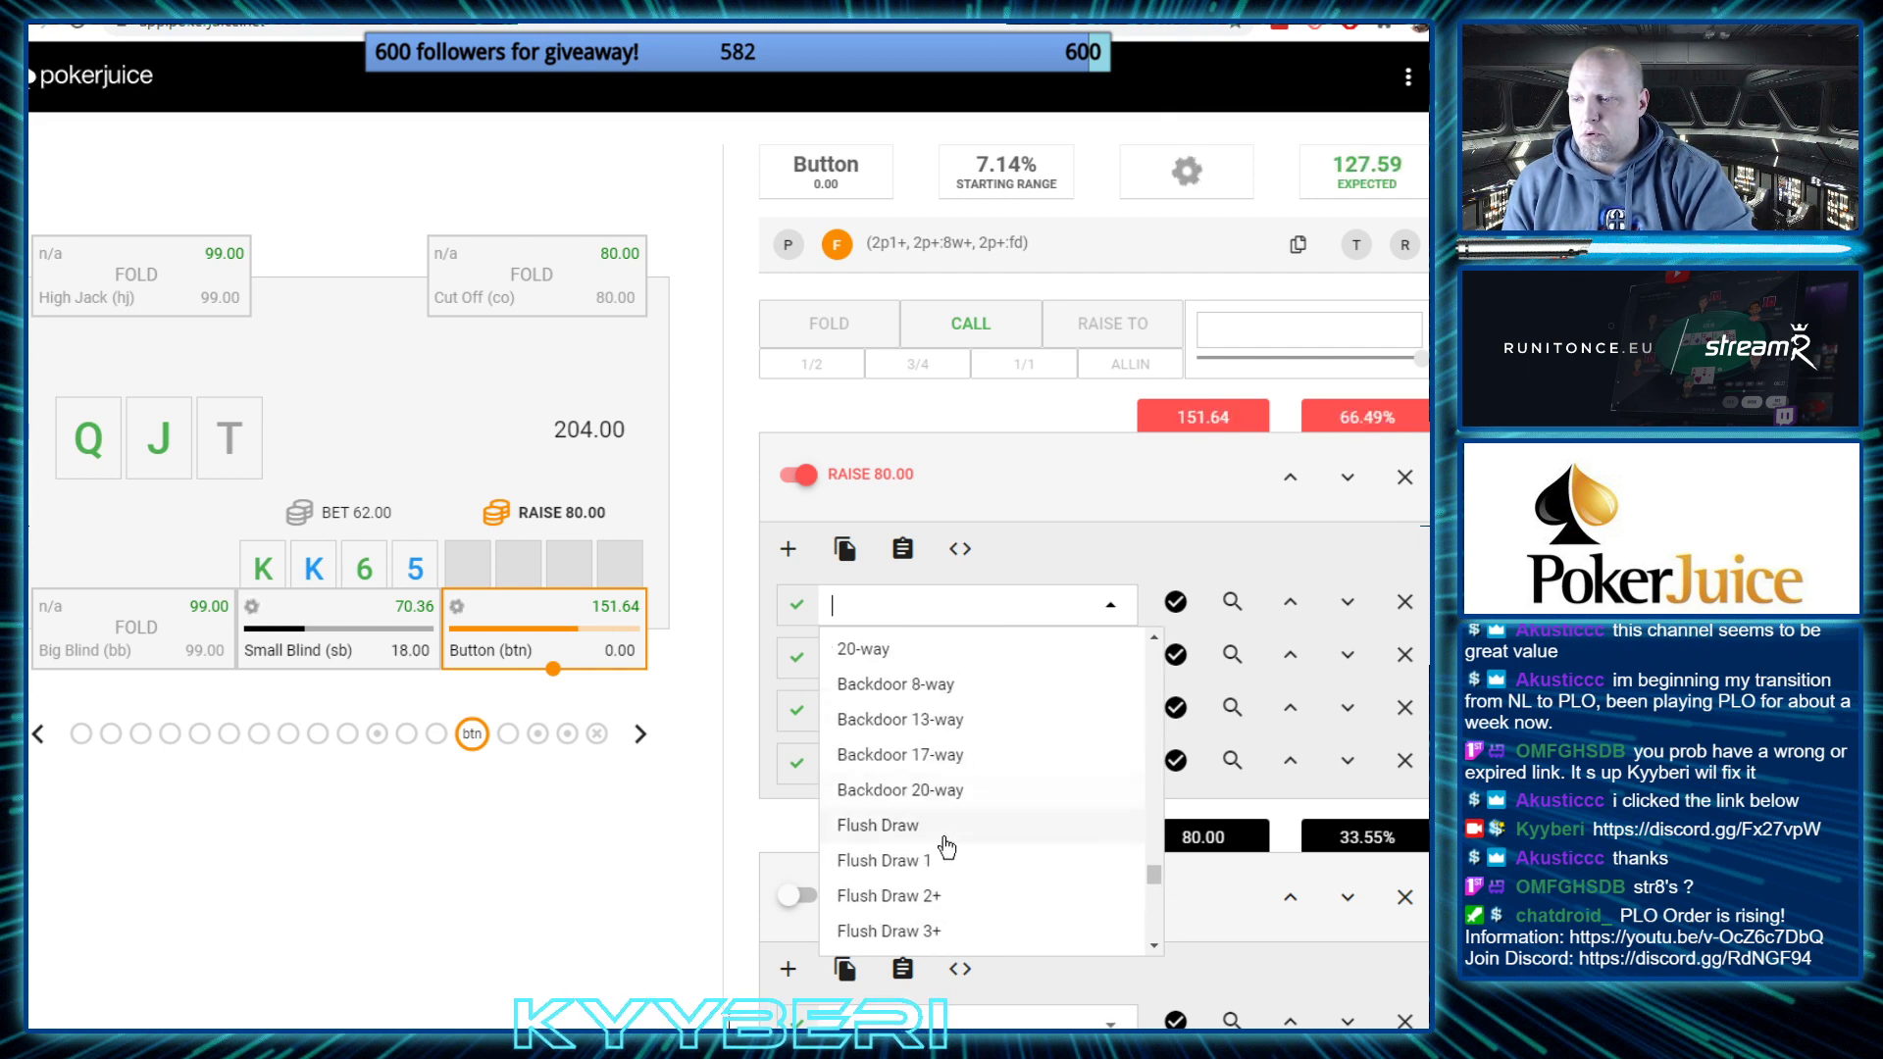
click(944, 834)
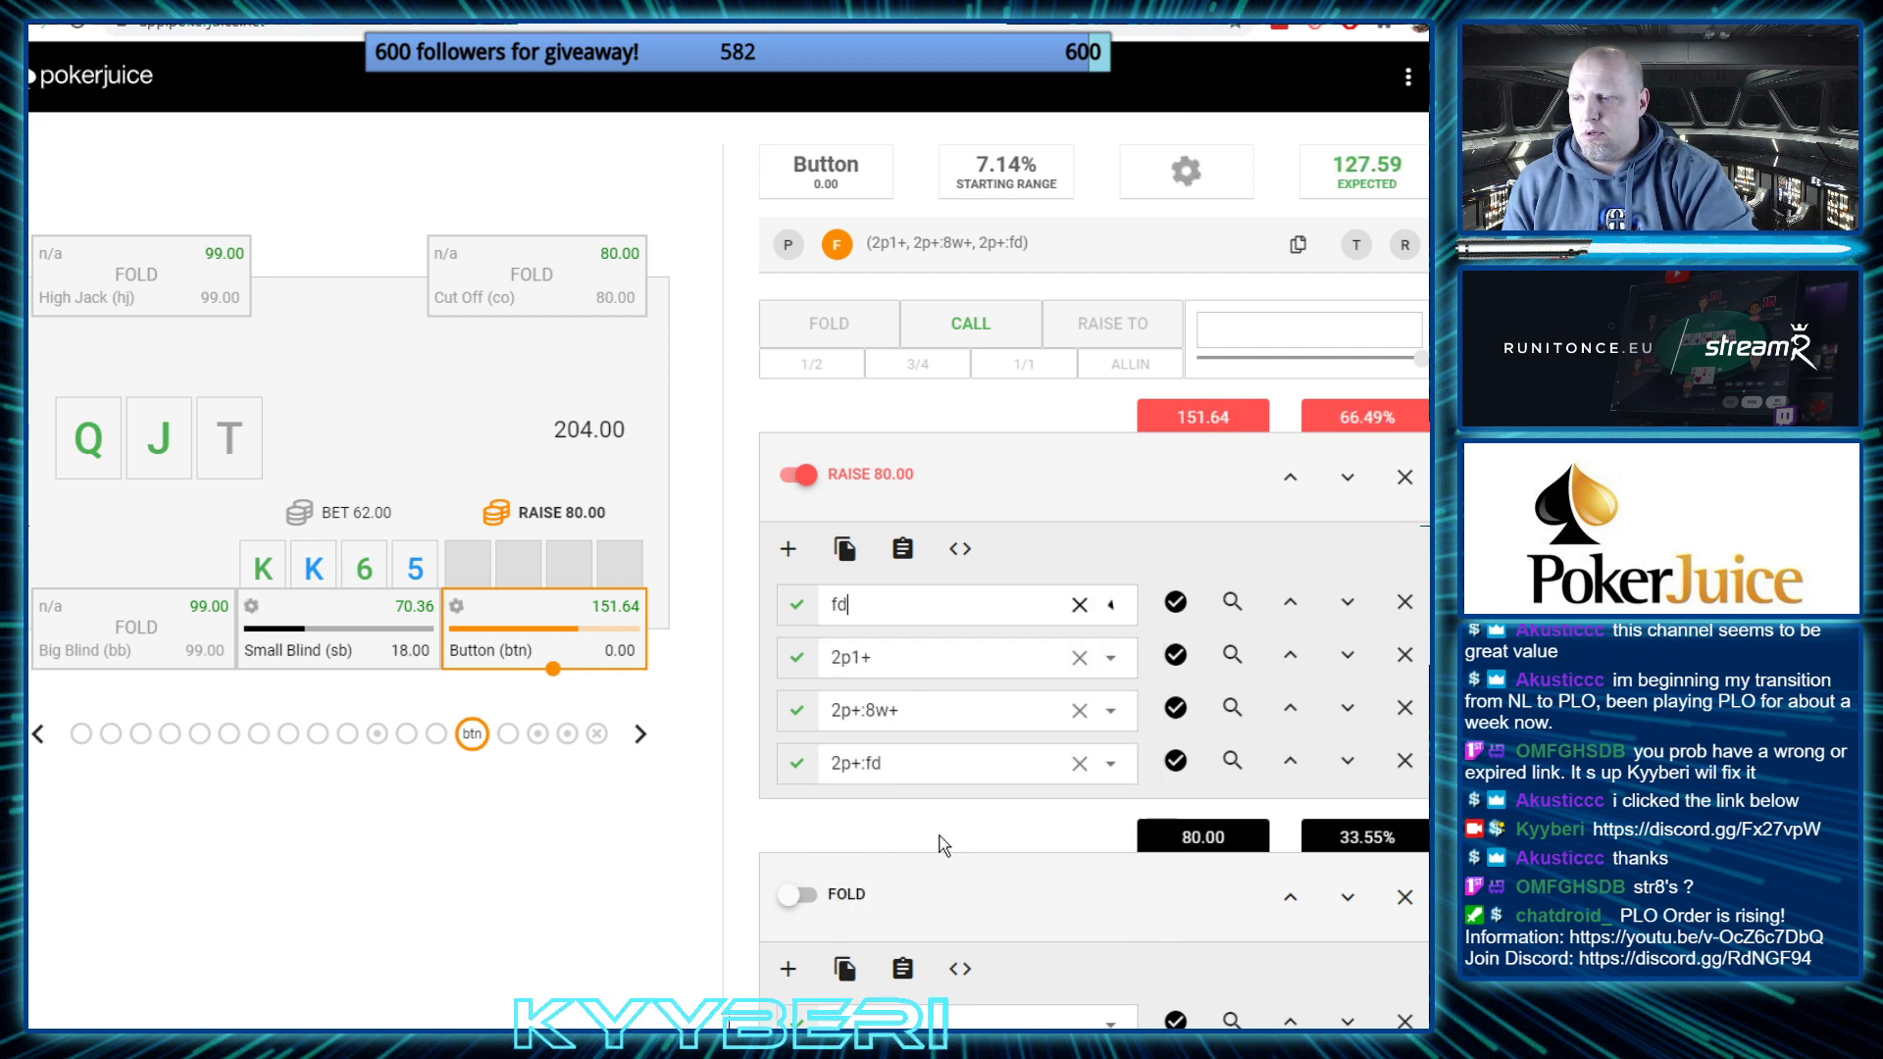
Switch the Cut Off back to the 80.00 raise and replace fd1 with Flush Draw (fd) in the Button's calling range
click(37, 738)
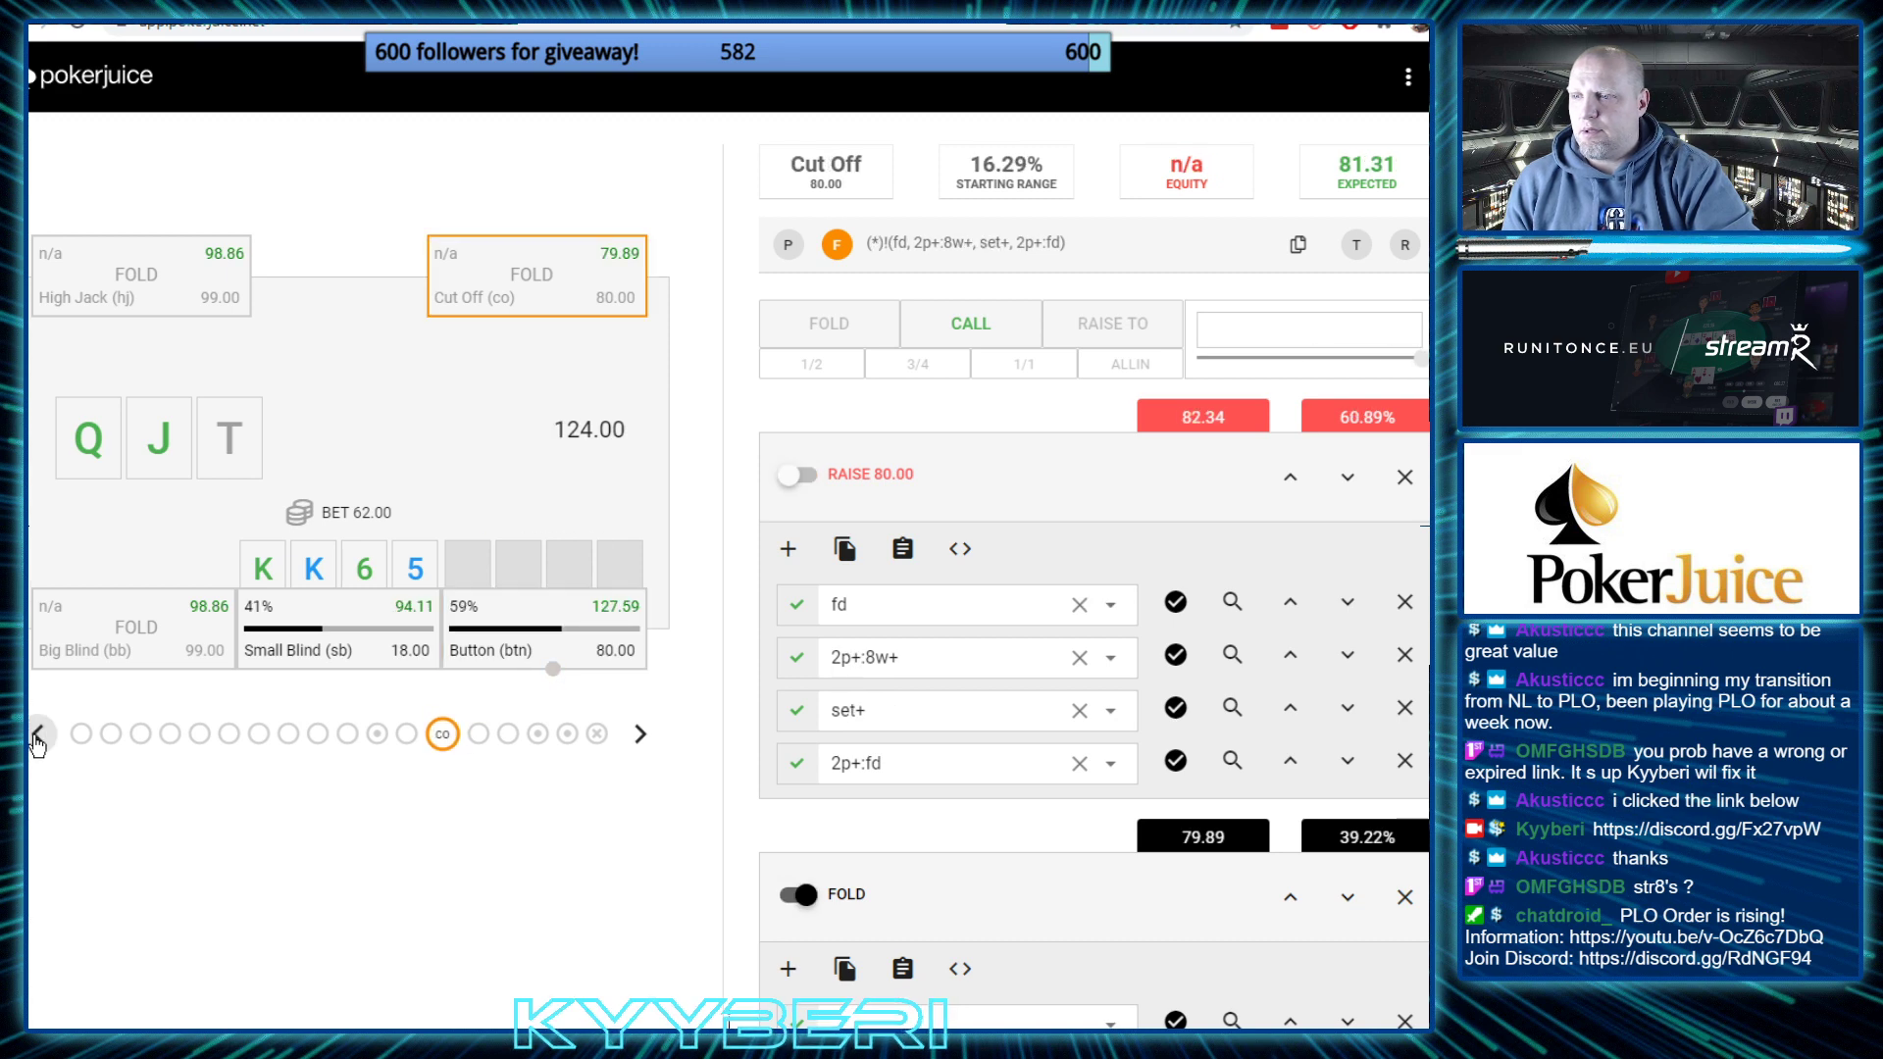
click(797, 475)
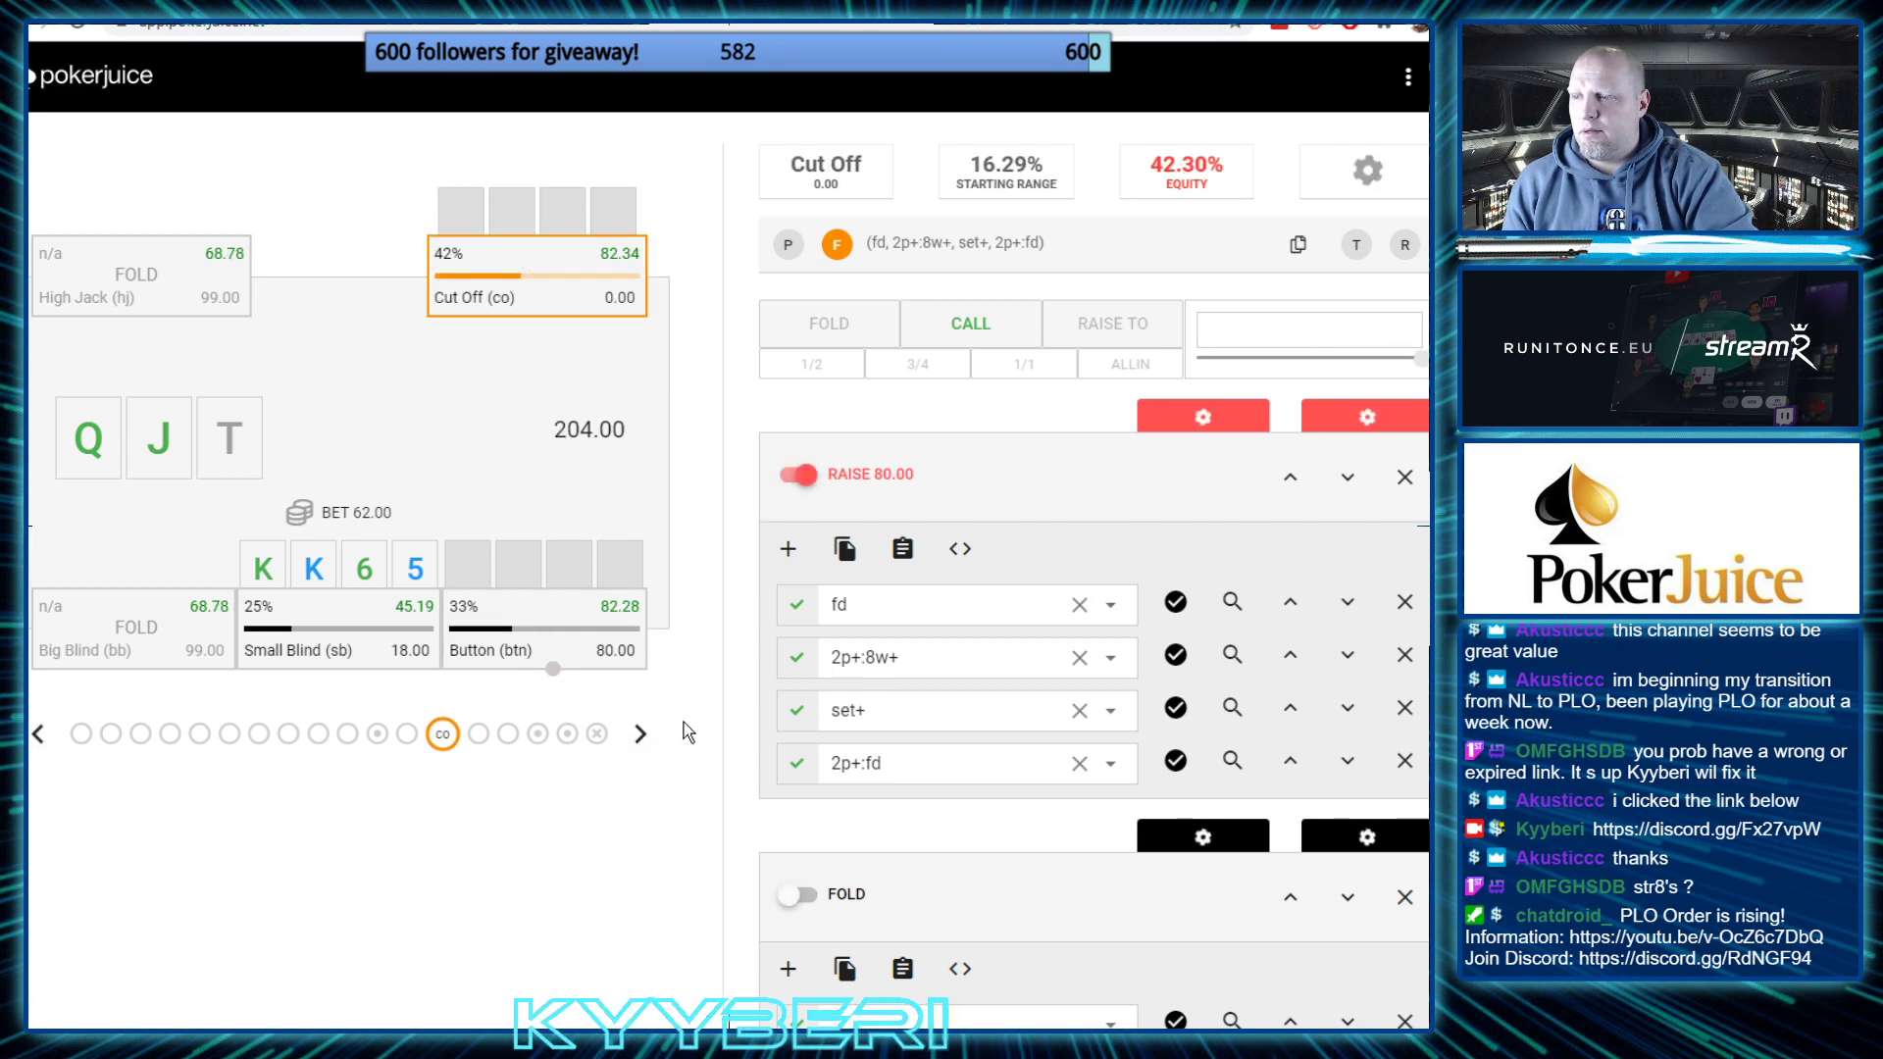
click(639, 733)
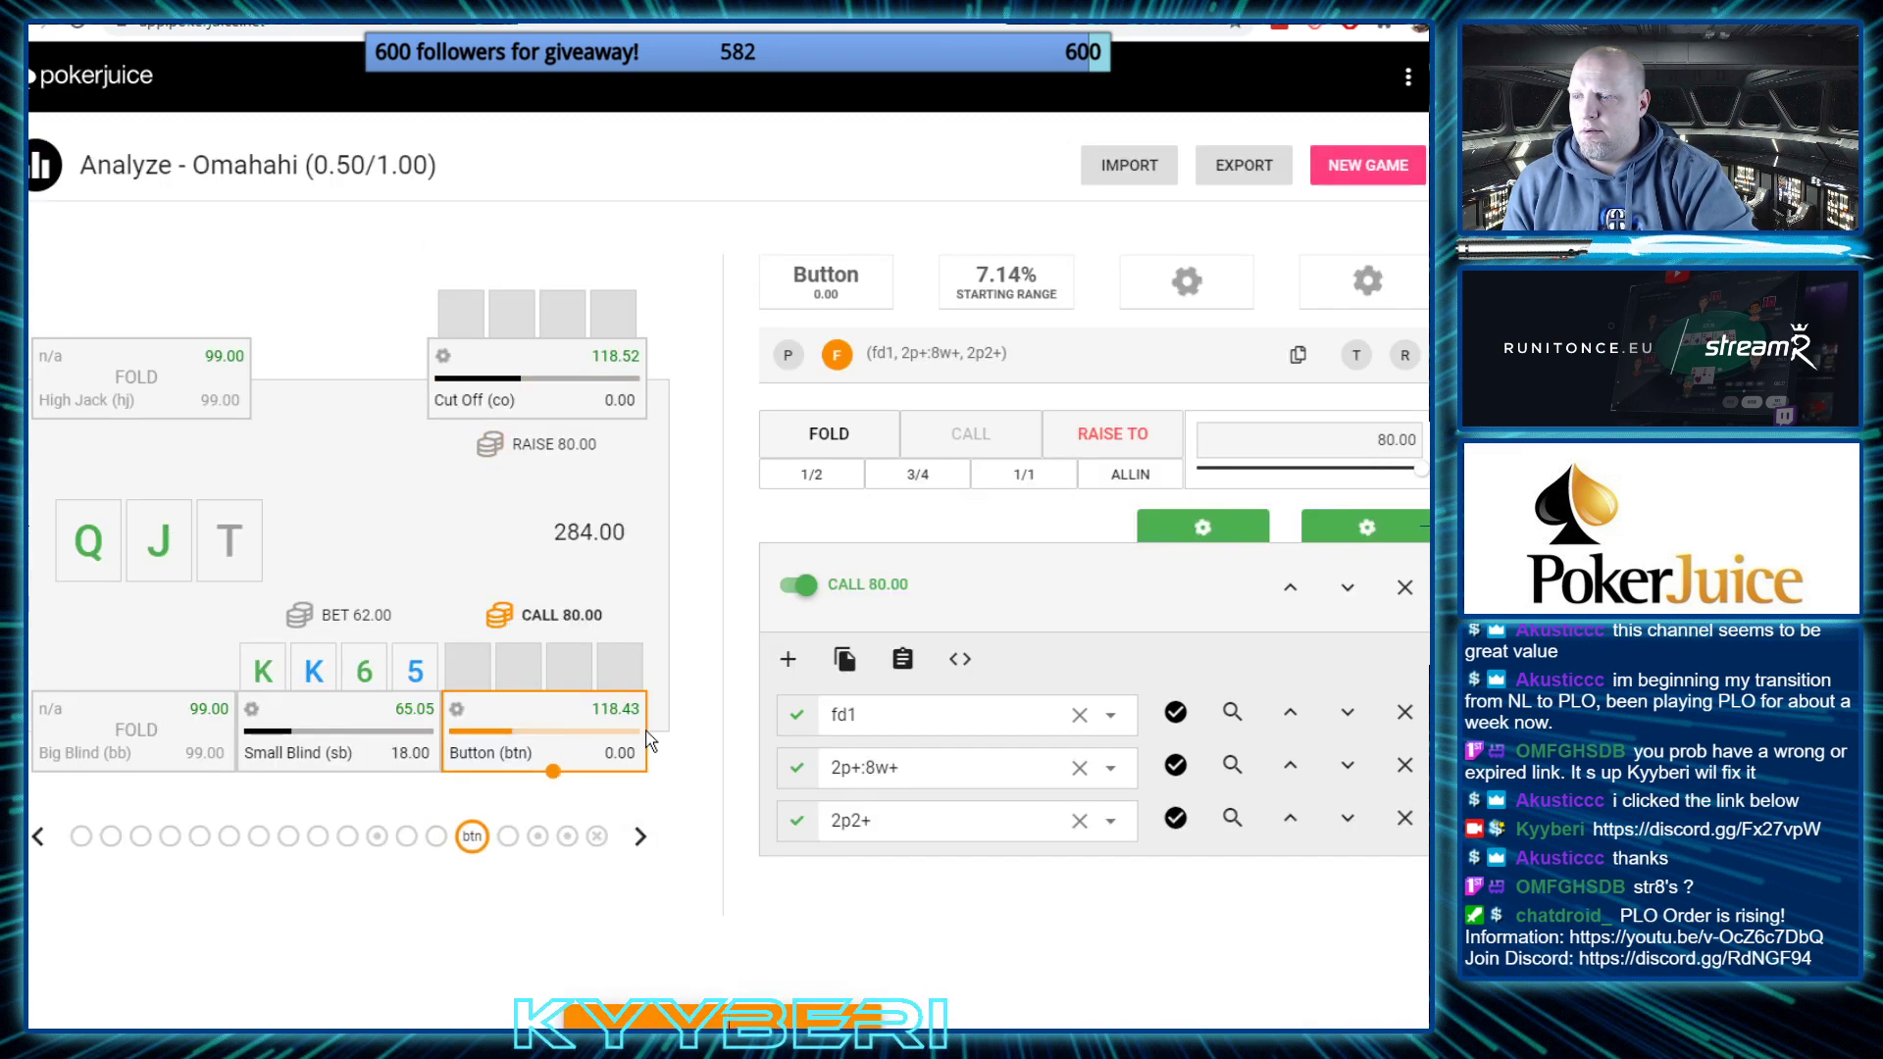
double_click(867, 717)
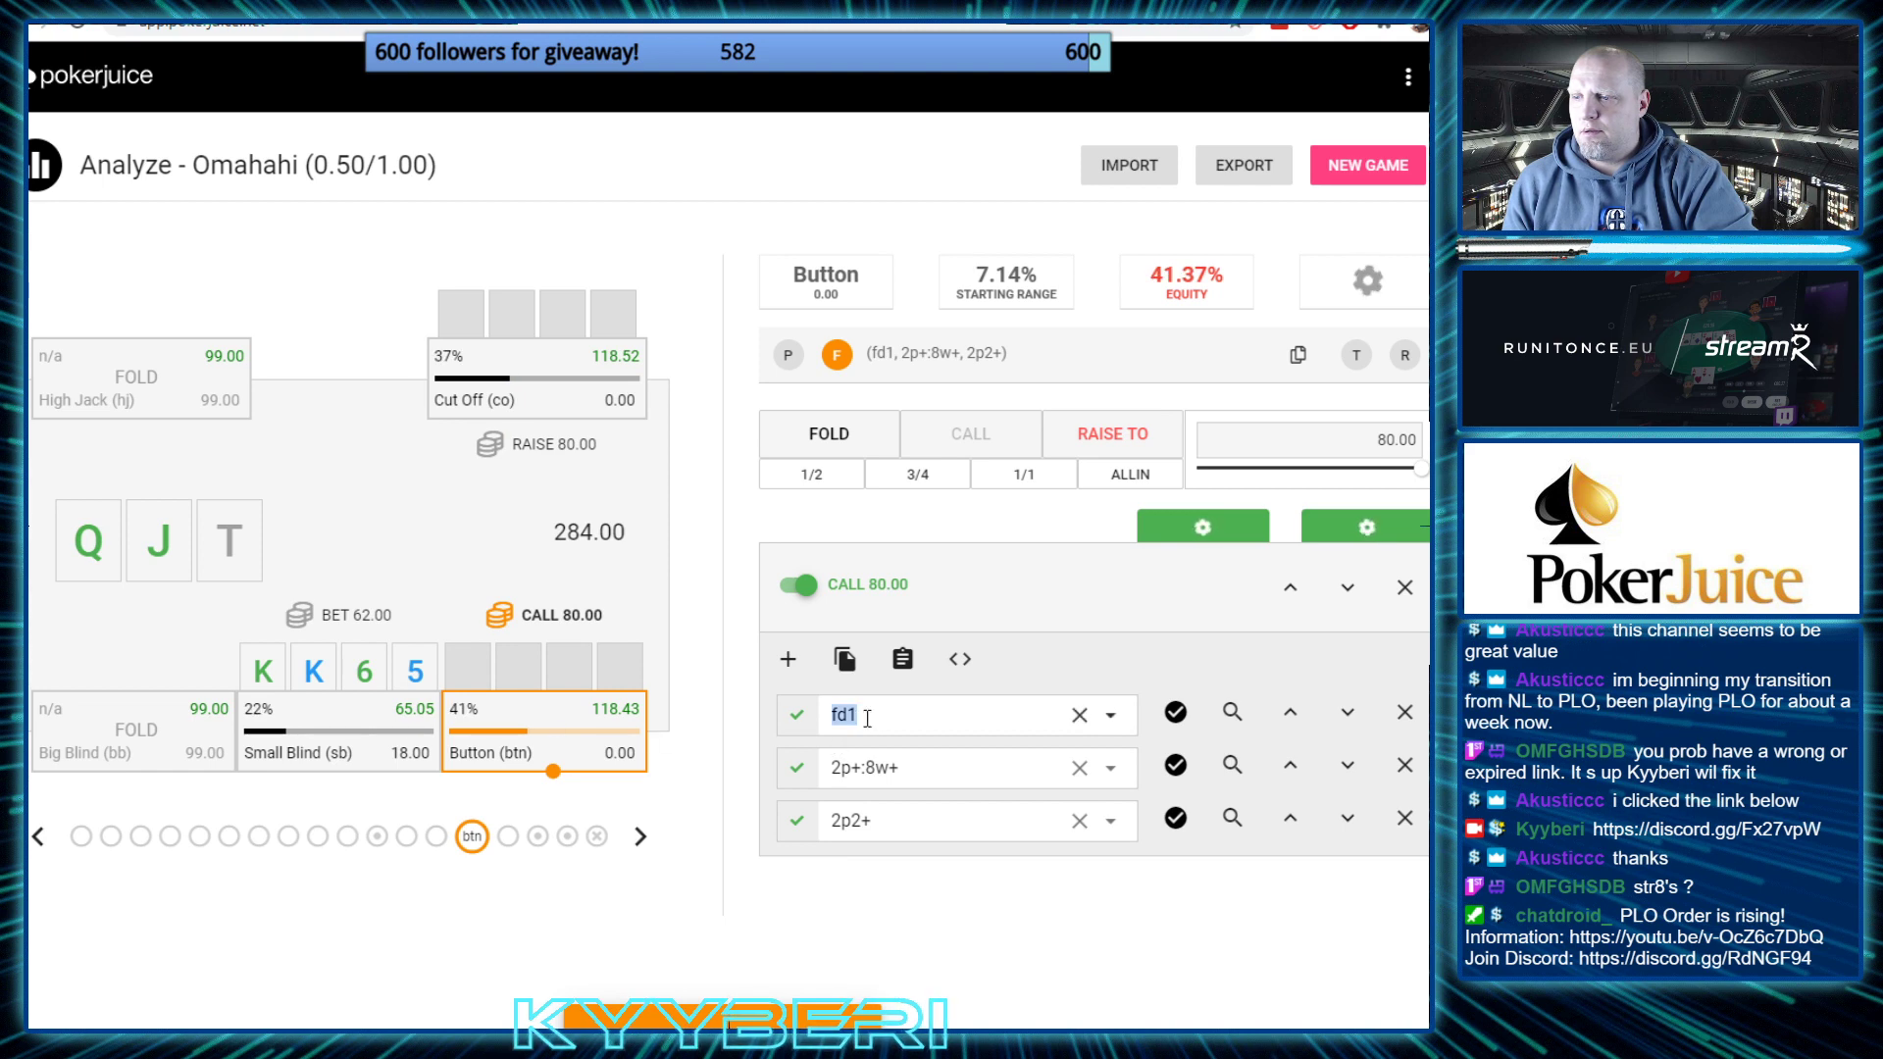
key(BackSpace)
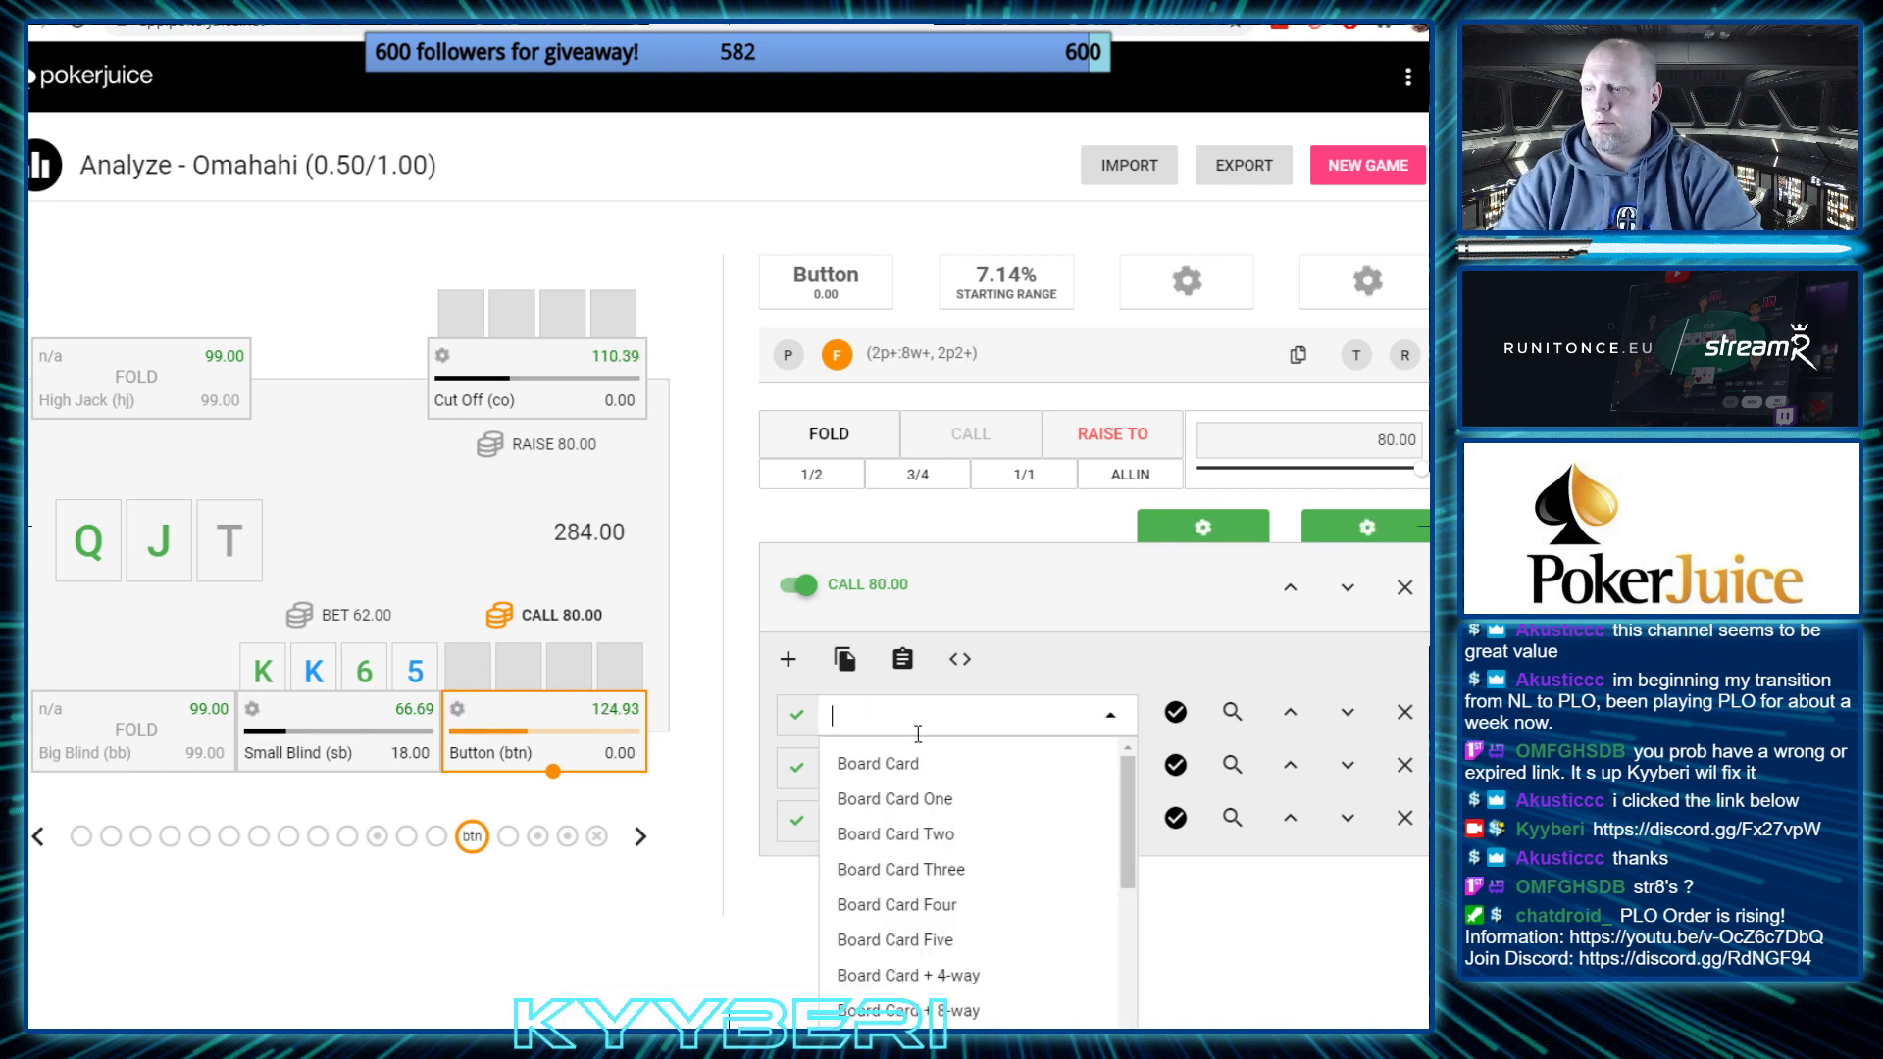
scroll(933, 888, down, 5)
scroll(933, 888, down, 10)
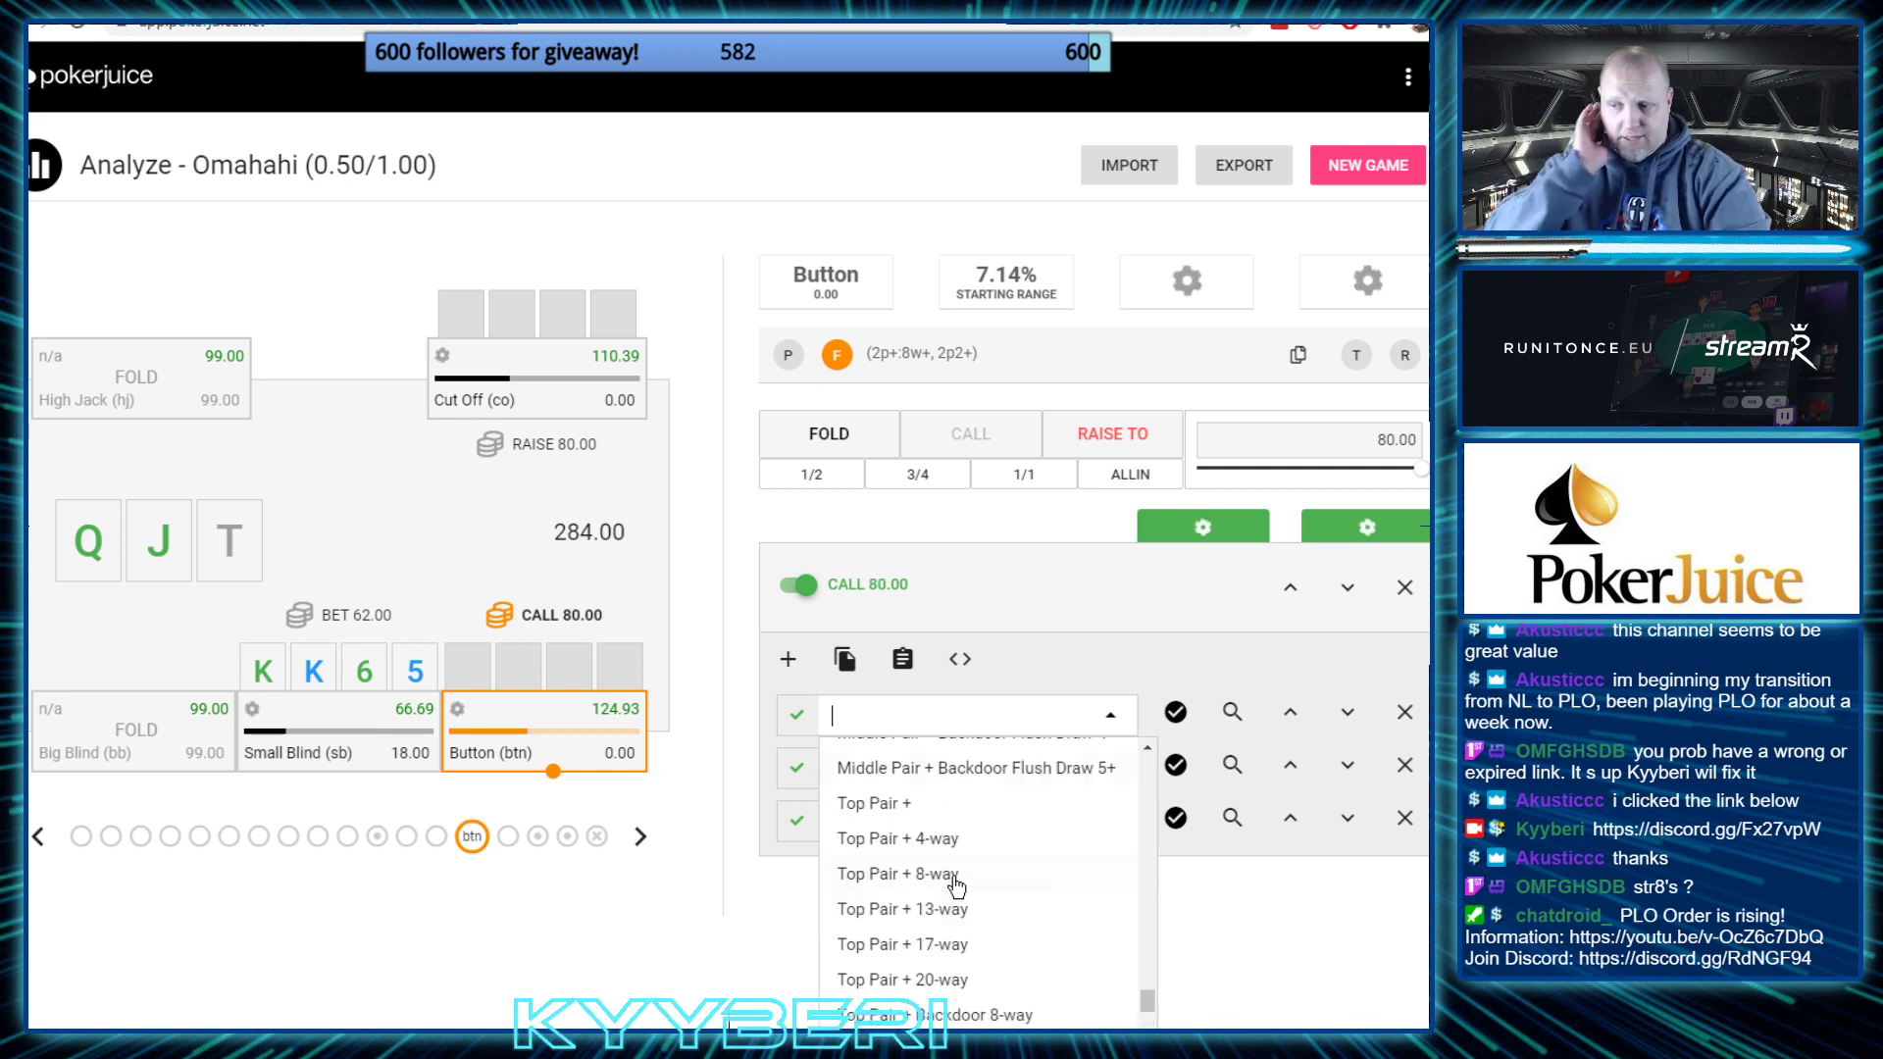
scroll(956, 895, up, 2)
scroll(960, 897, down, 12)
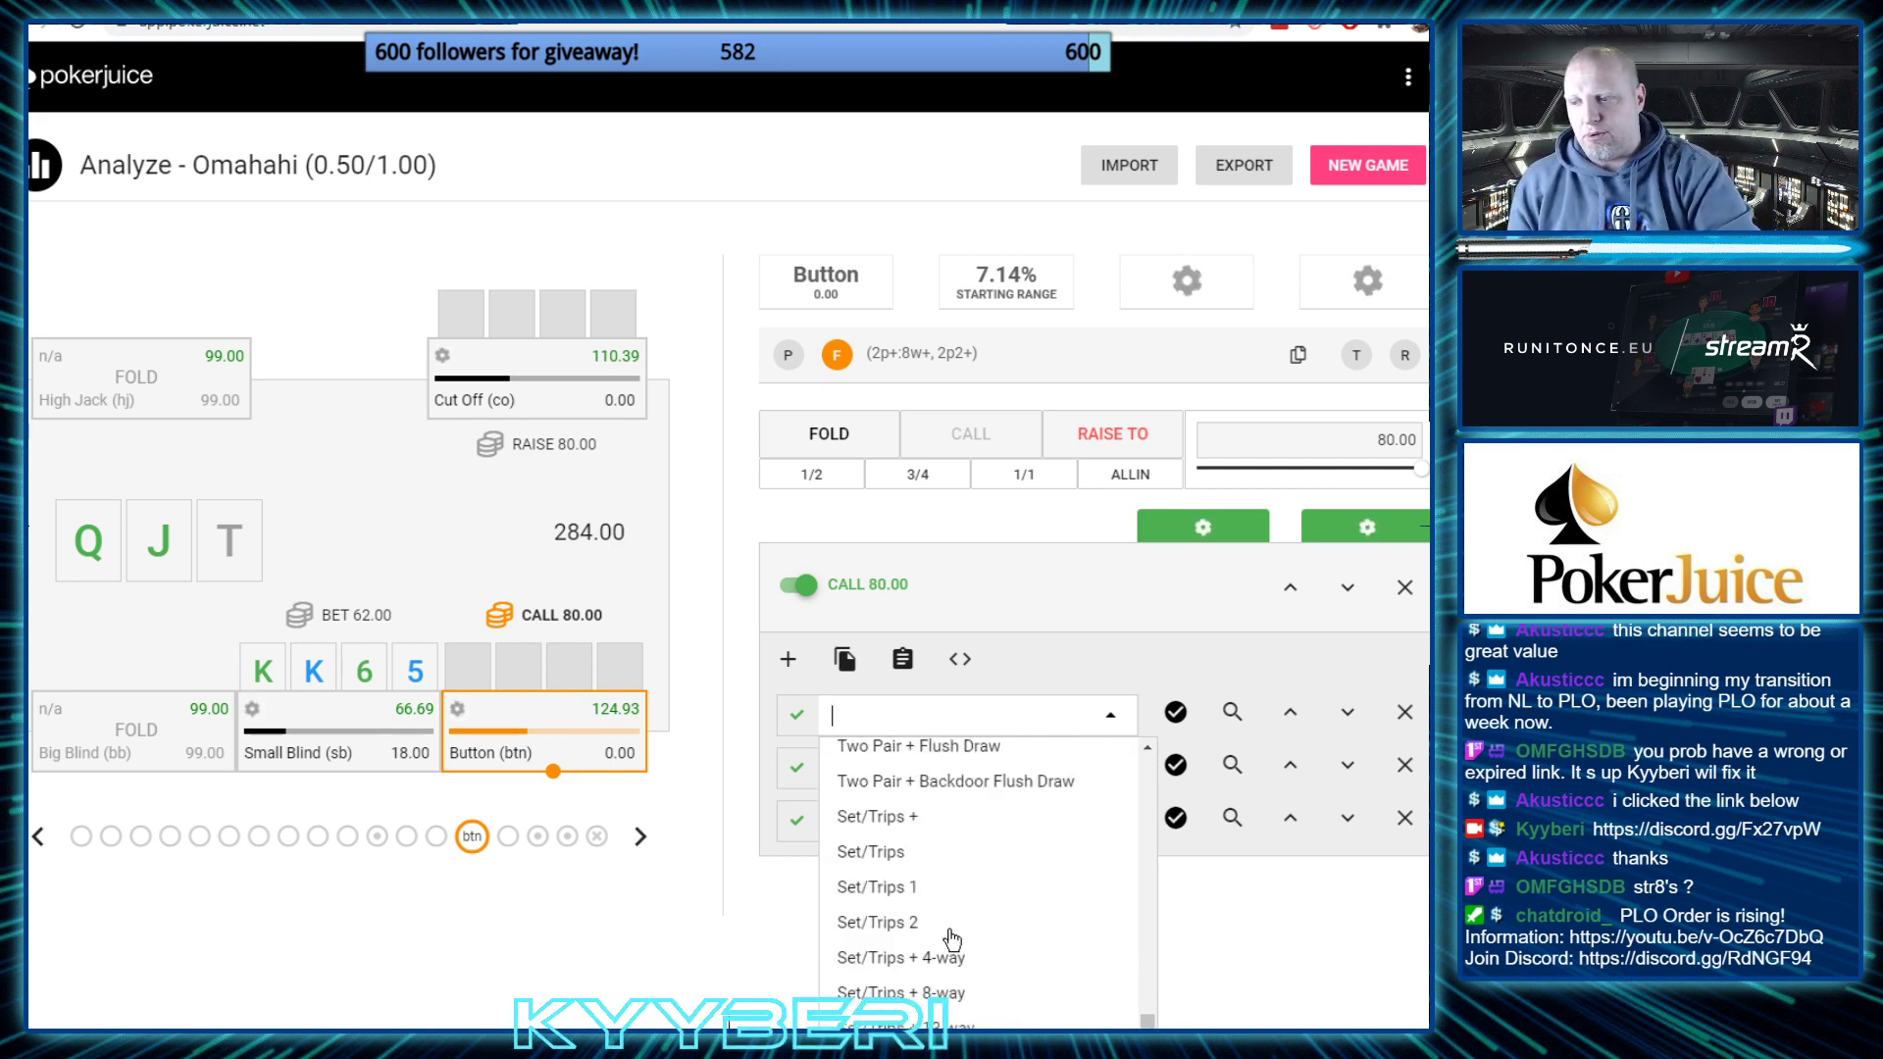
scroll(955, 942, down, 4)
scroll(905, 1008, down, 1)
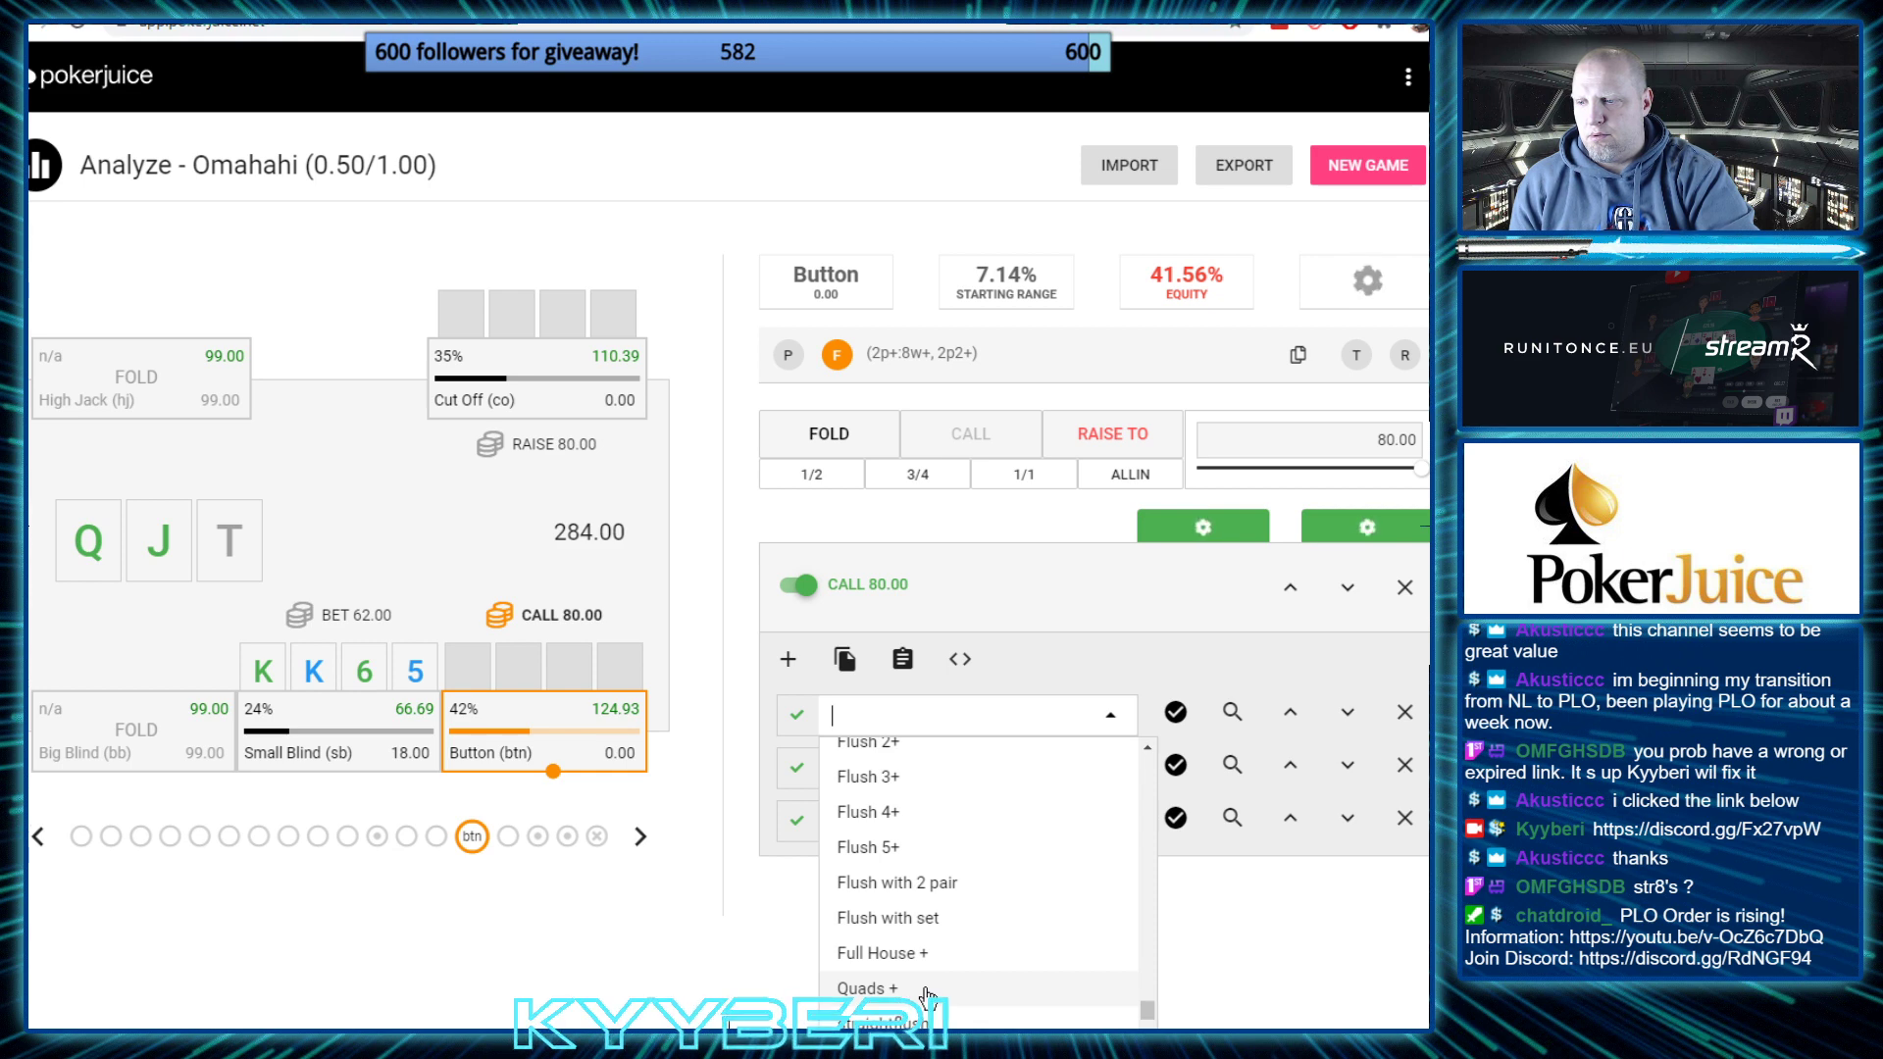
scroll(927, 995, down, 5)
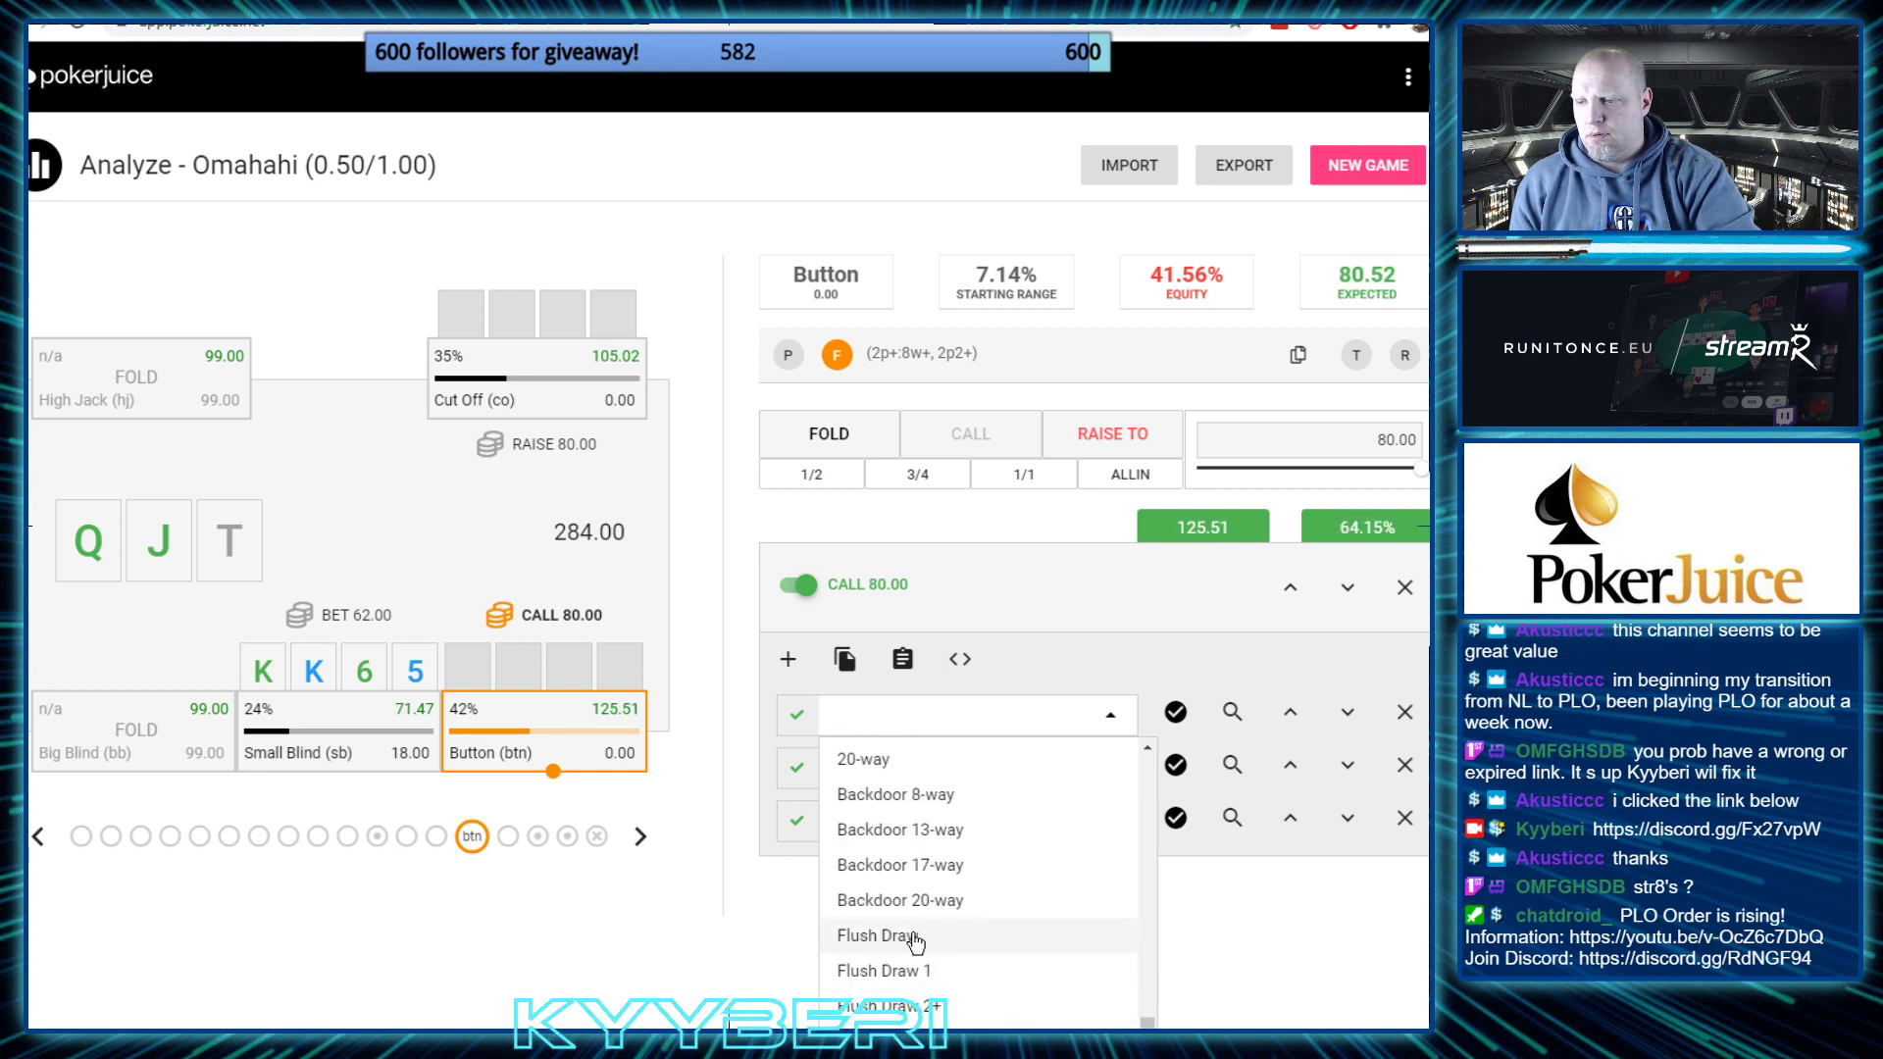
click(914, 942)
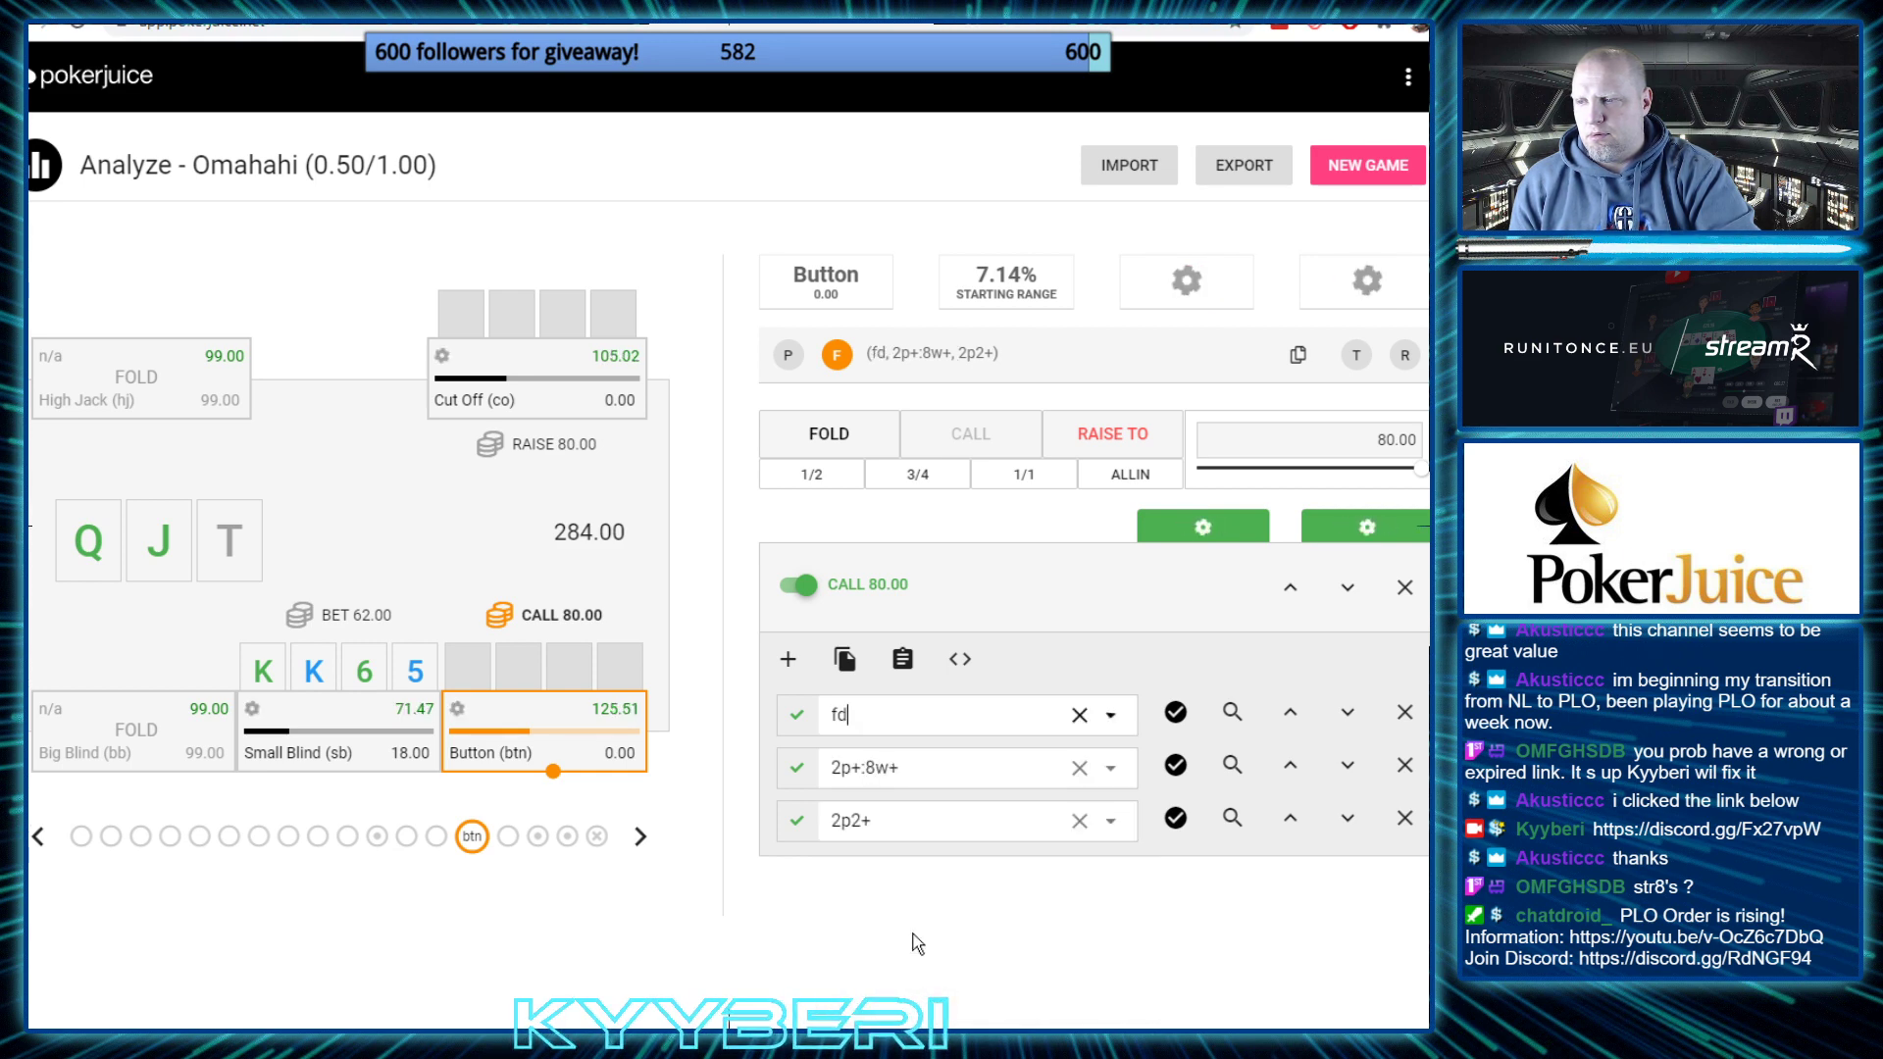
Check the Small Blind's final flop call, then return to the Small Blind's first flop action to compare the bet and check lines
click(641, 839)
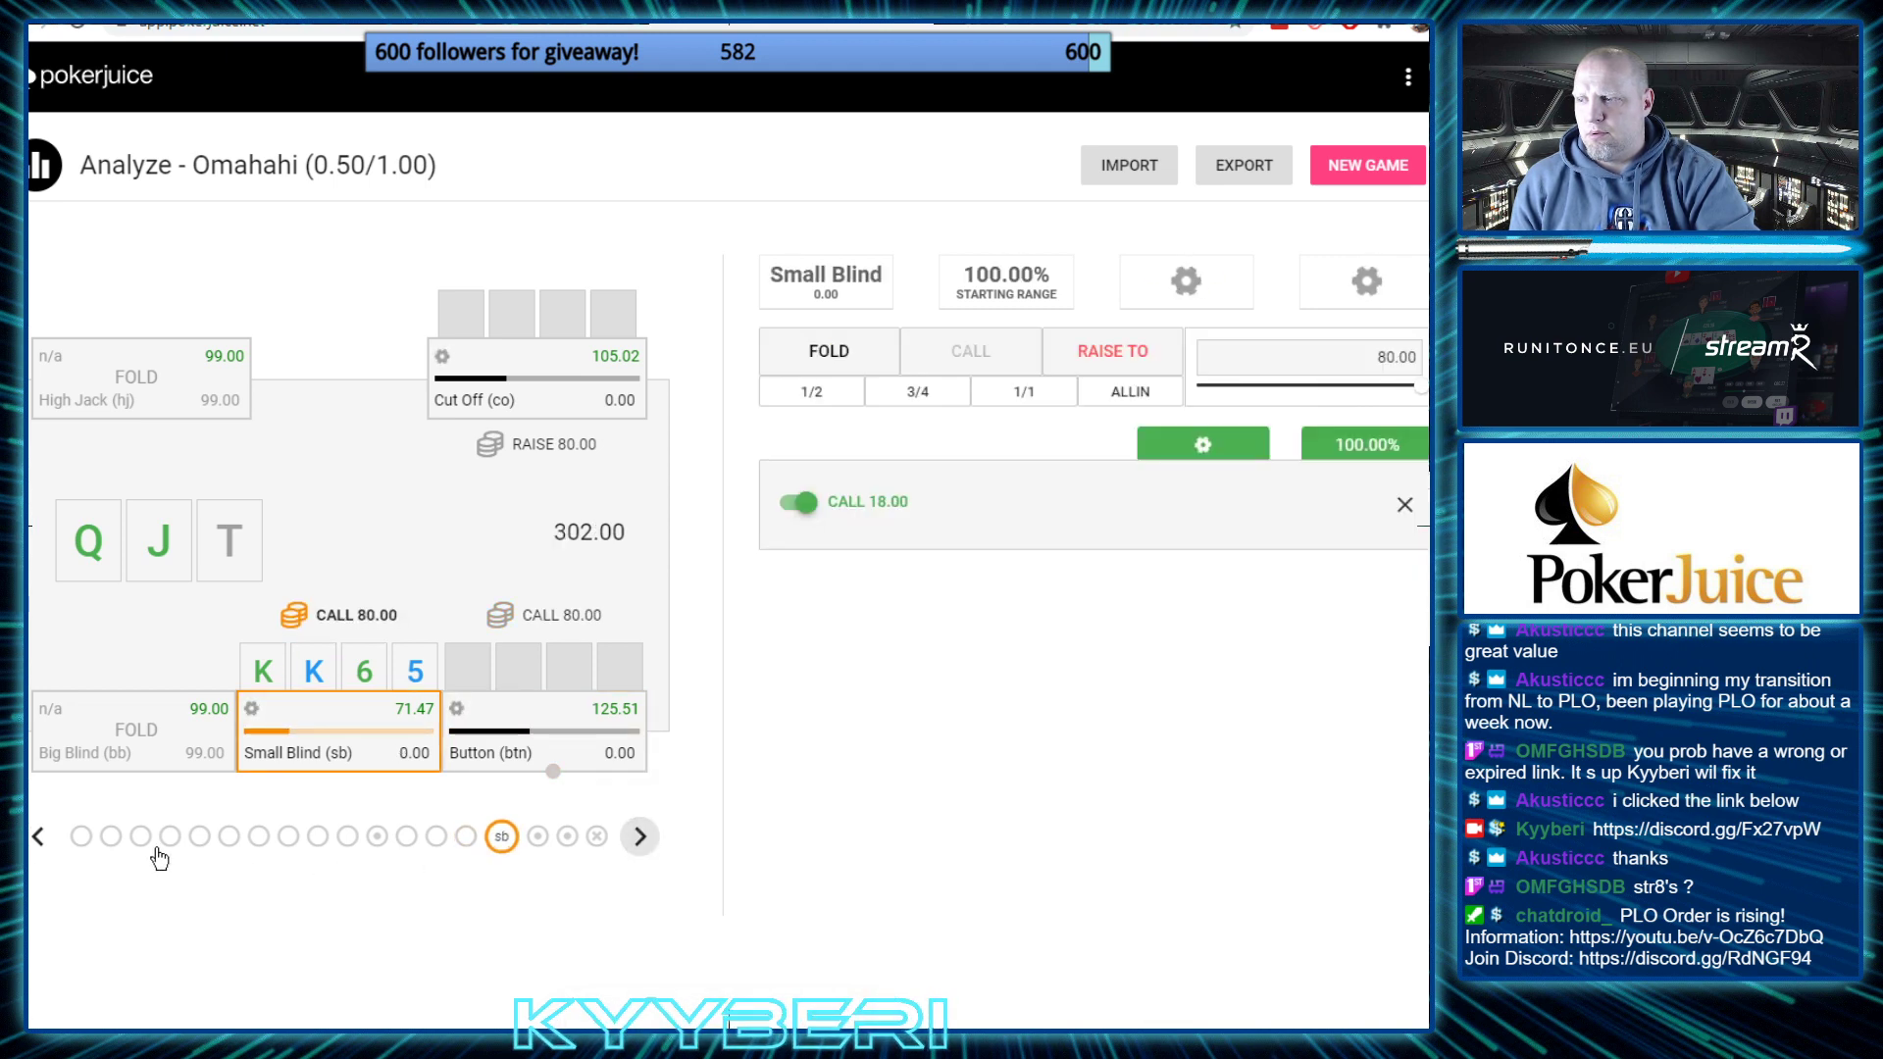
click(37, 836)
click(37, 835)
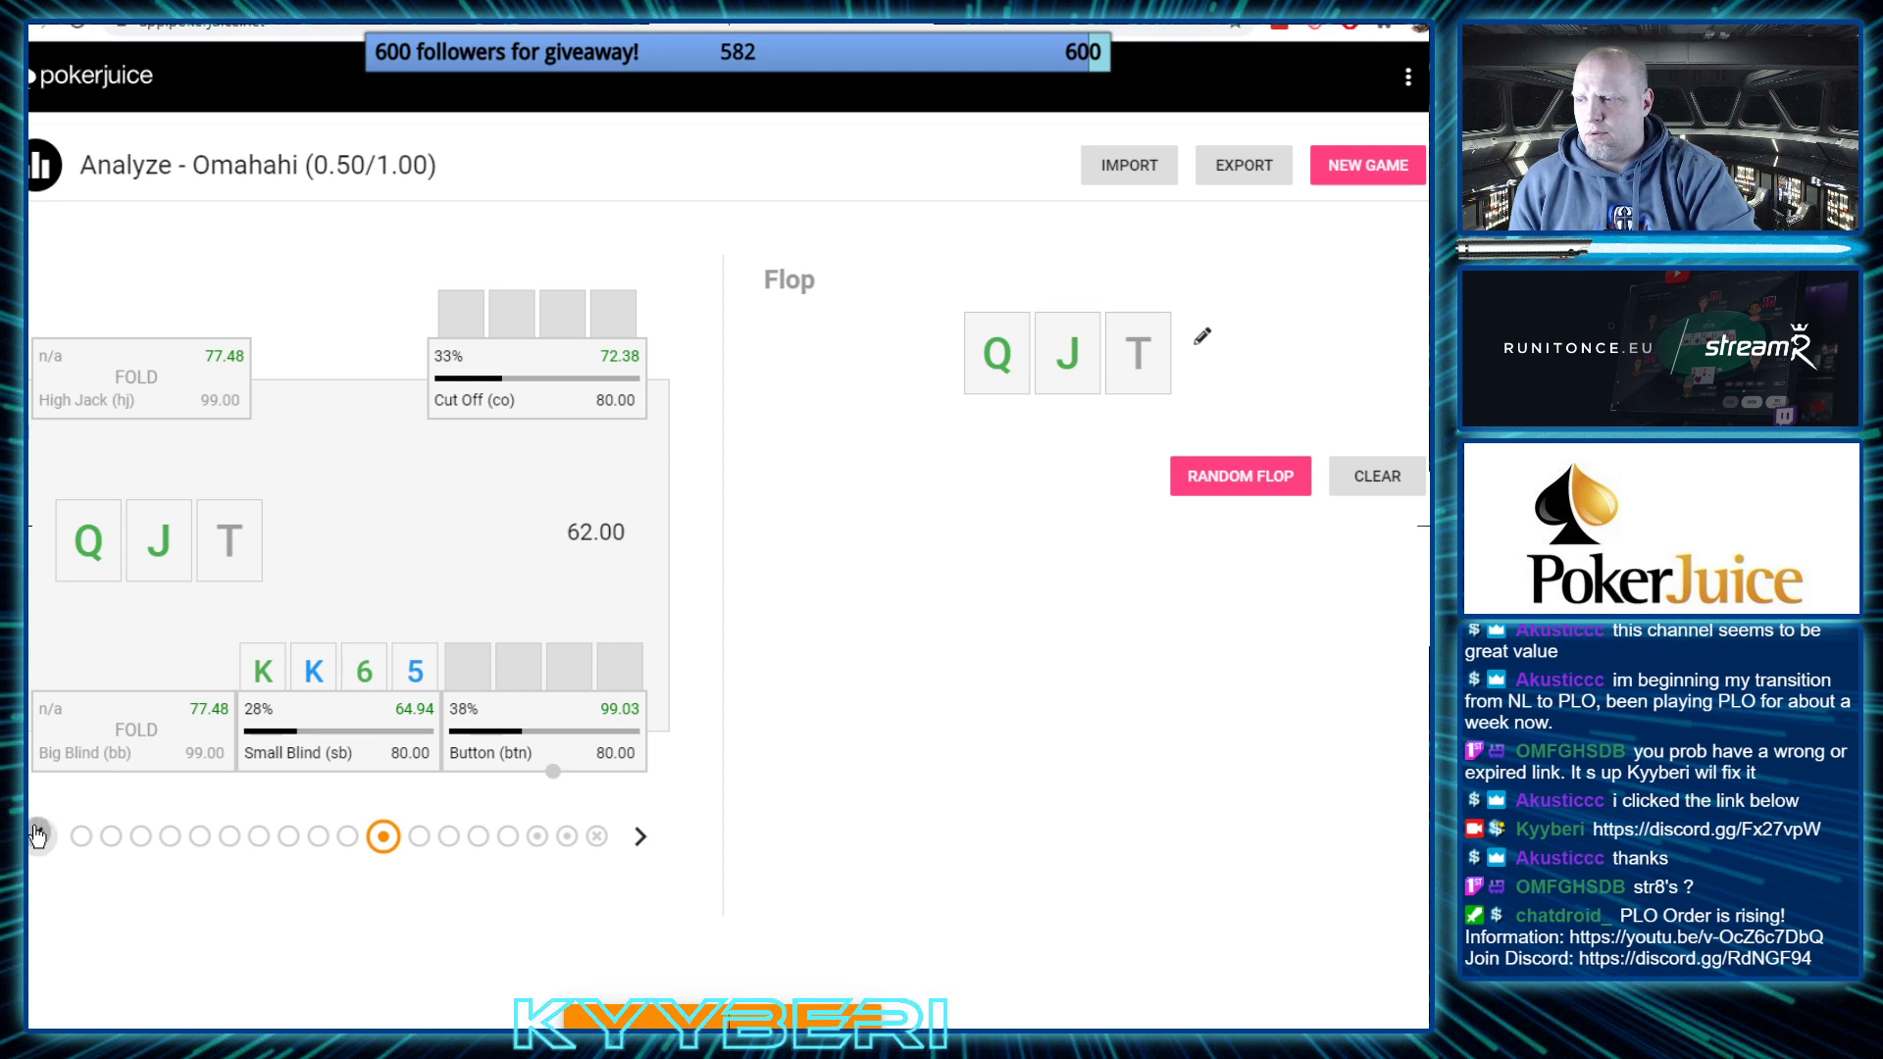
click(37, 836)
click(639, 837)
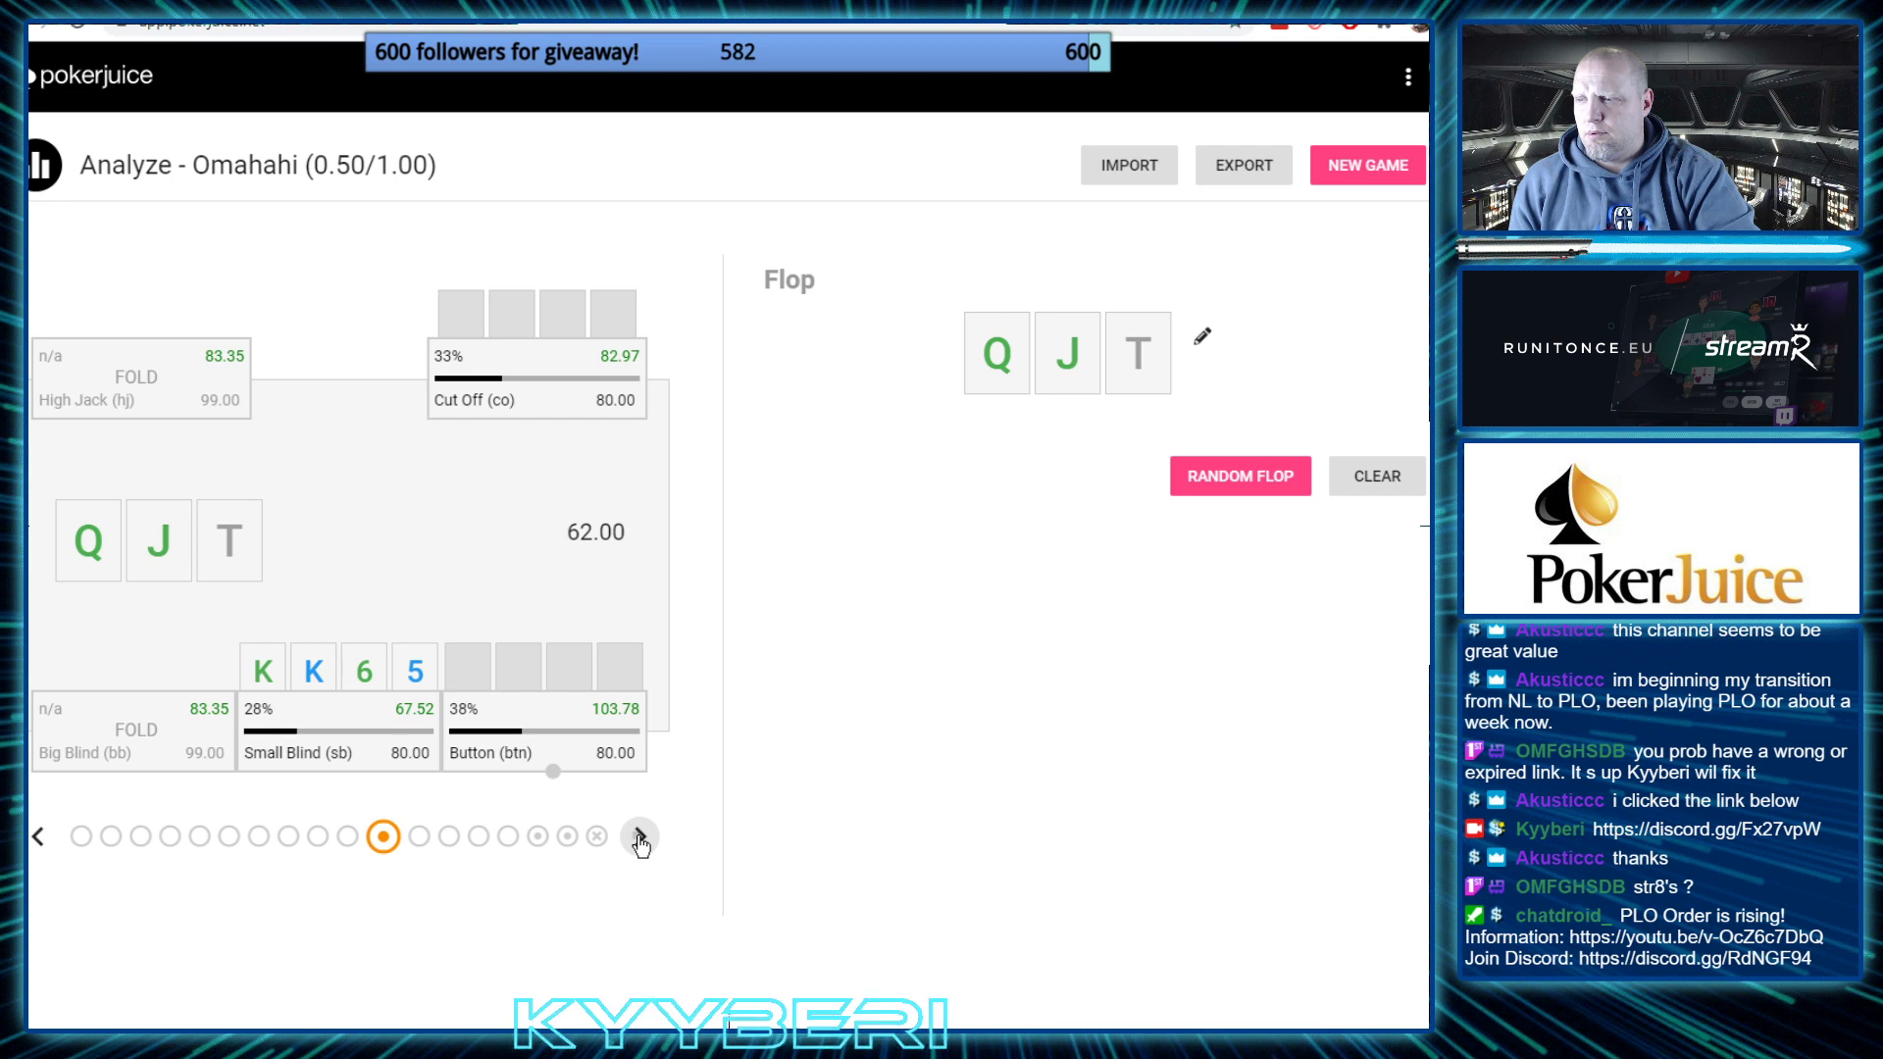
click(639, 837)
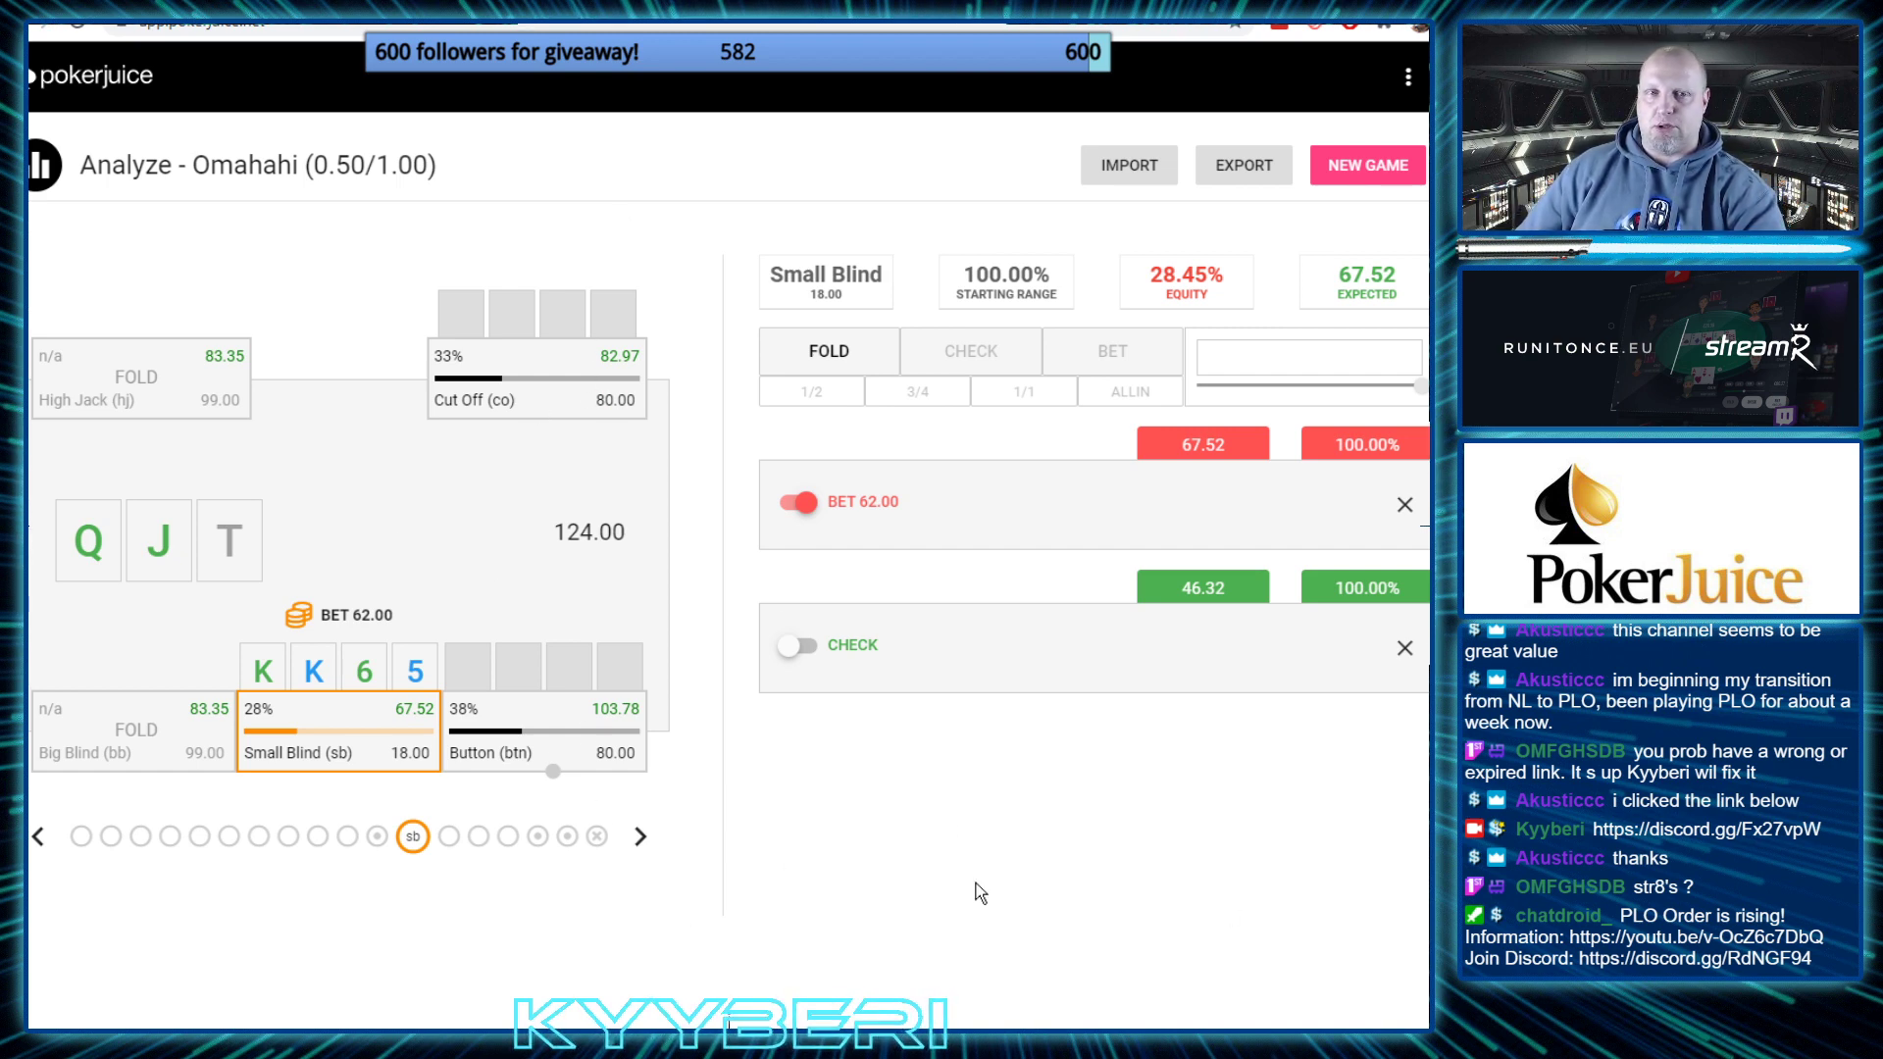
Switch the Cut Off's line to fold, examine the Button's raise against the bet, and return to the Small Blind's flop bet
click(641, 837)
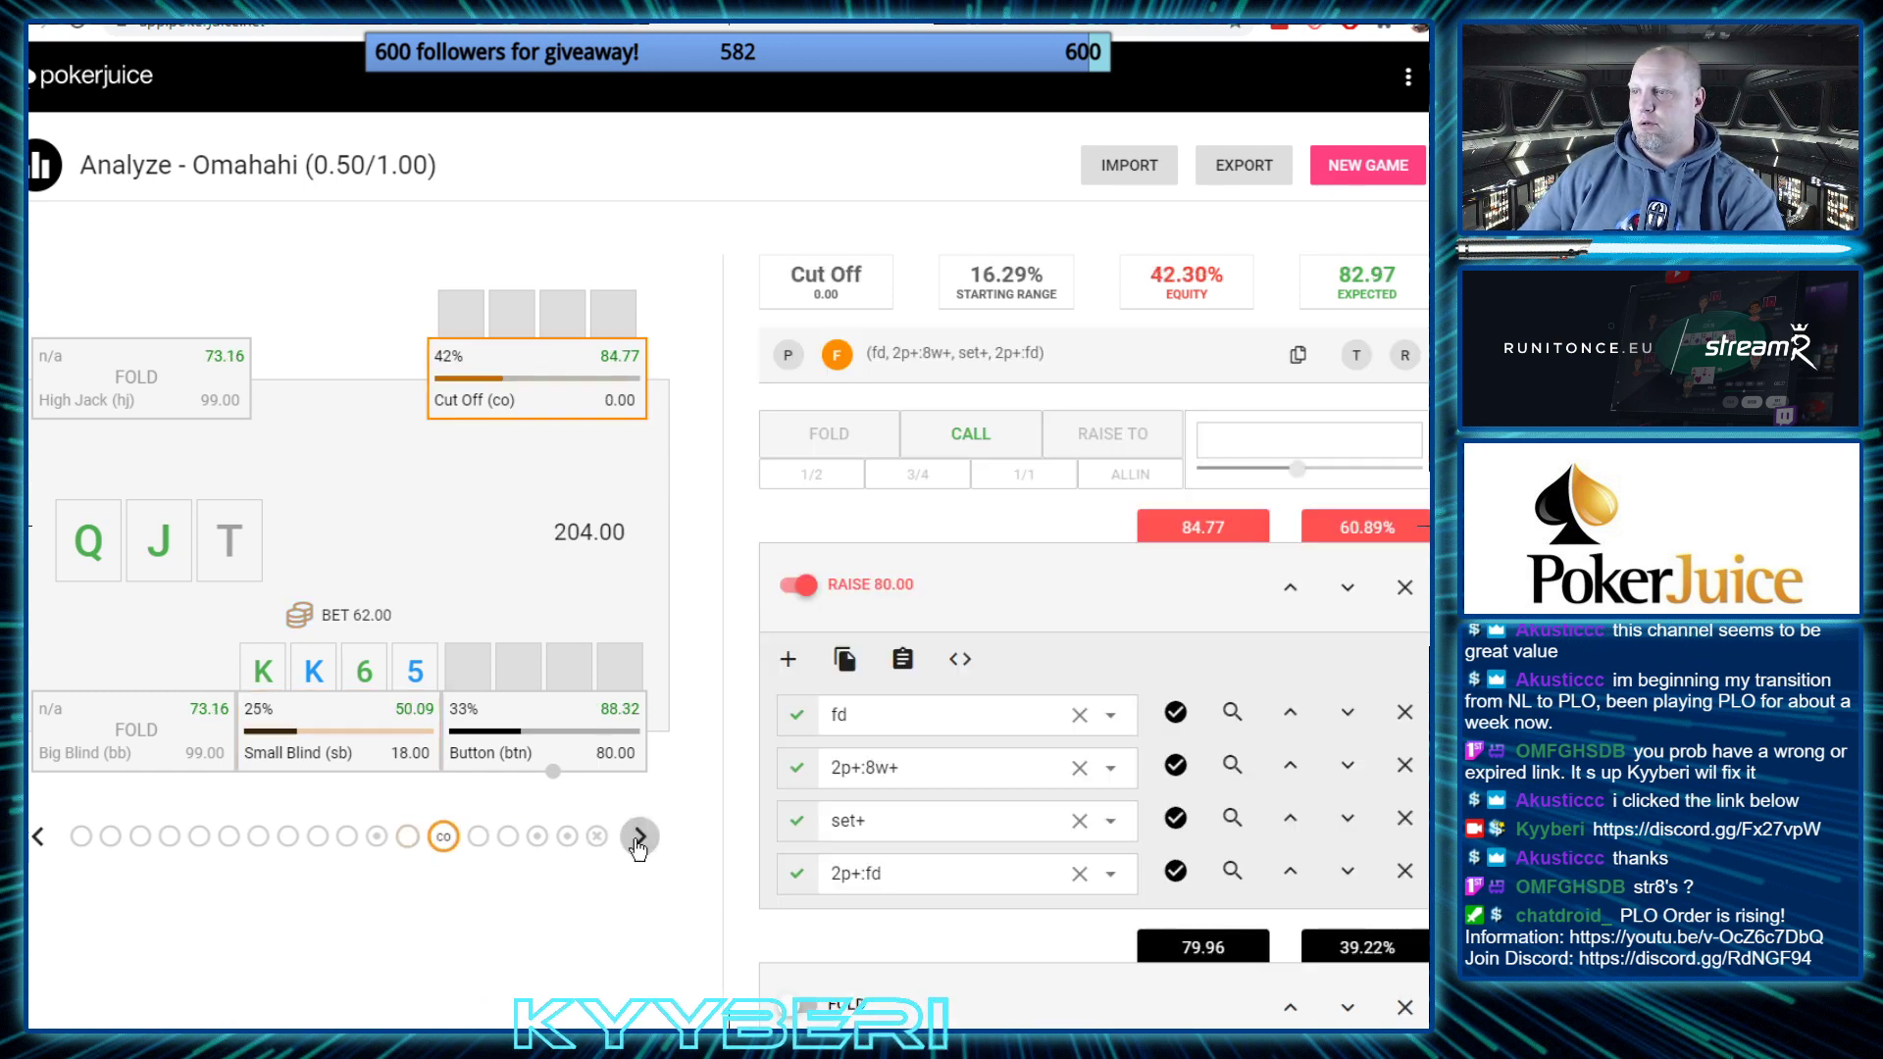
click(802, 1010)
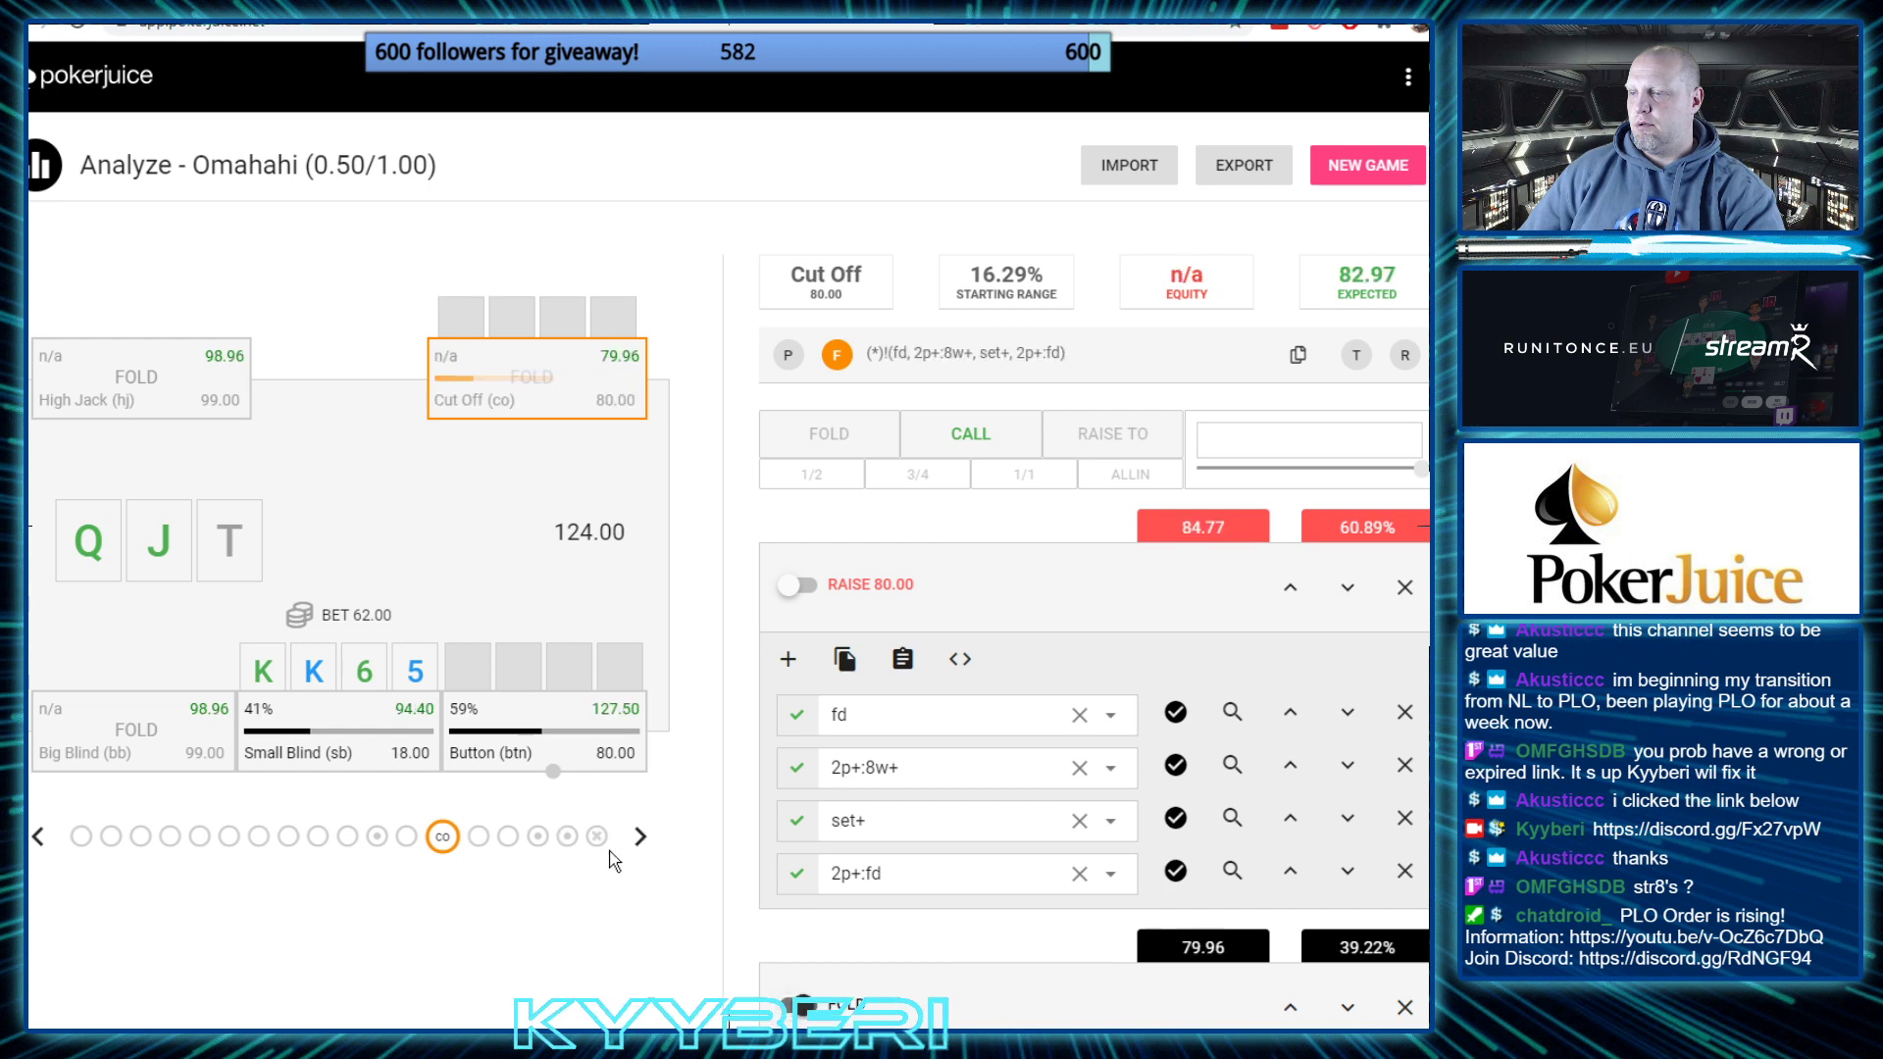
click(640, 837)
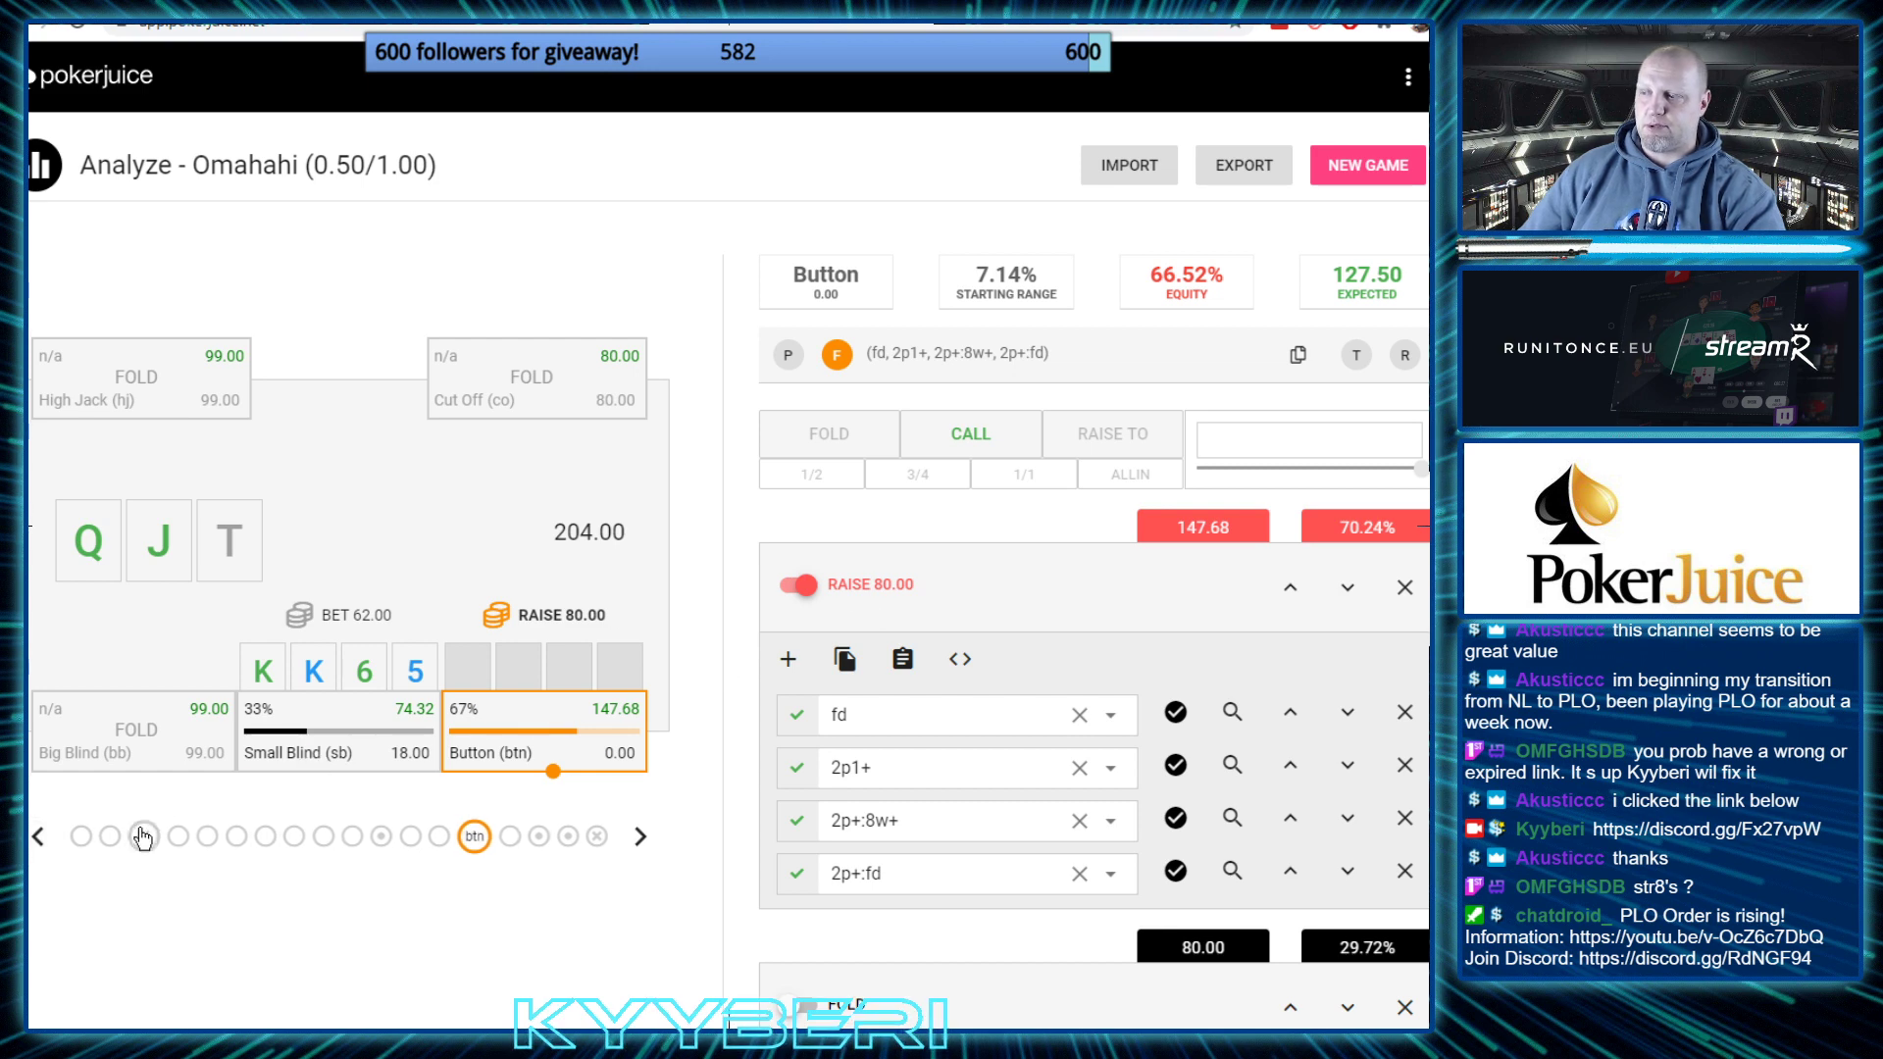
click(39, 842)
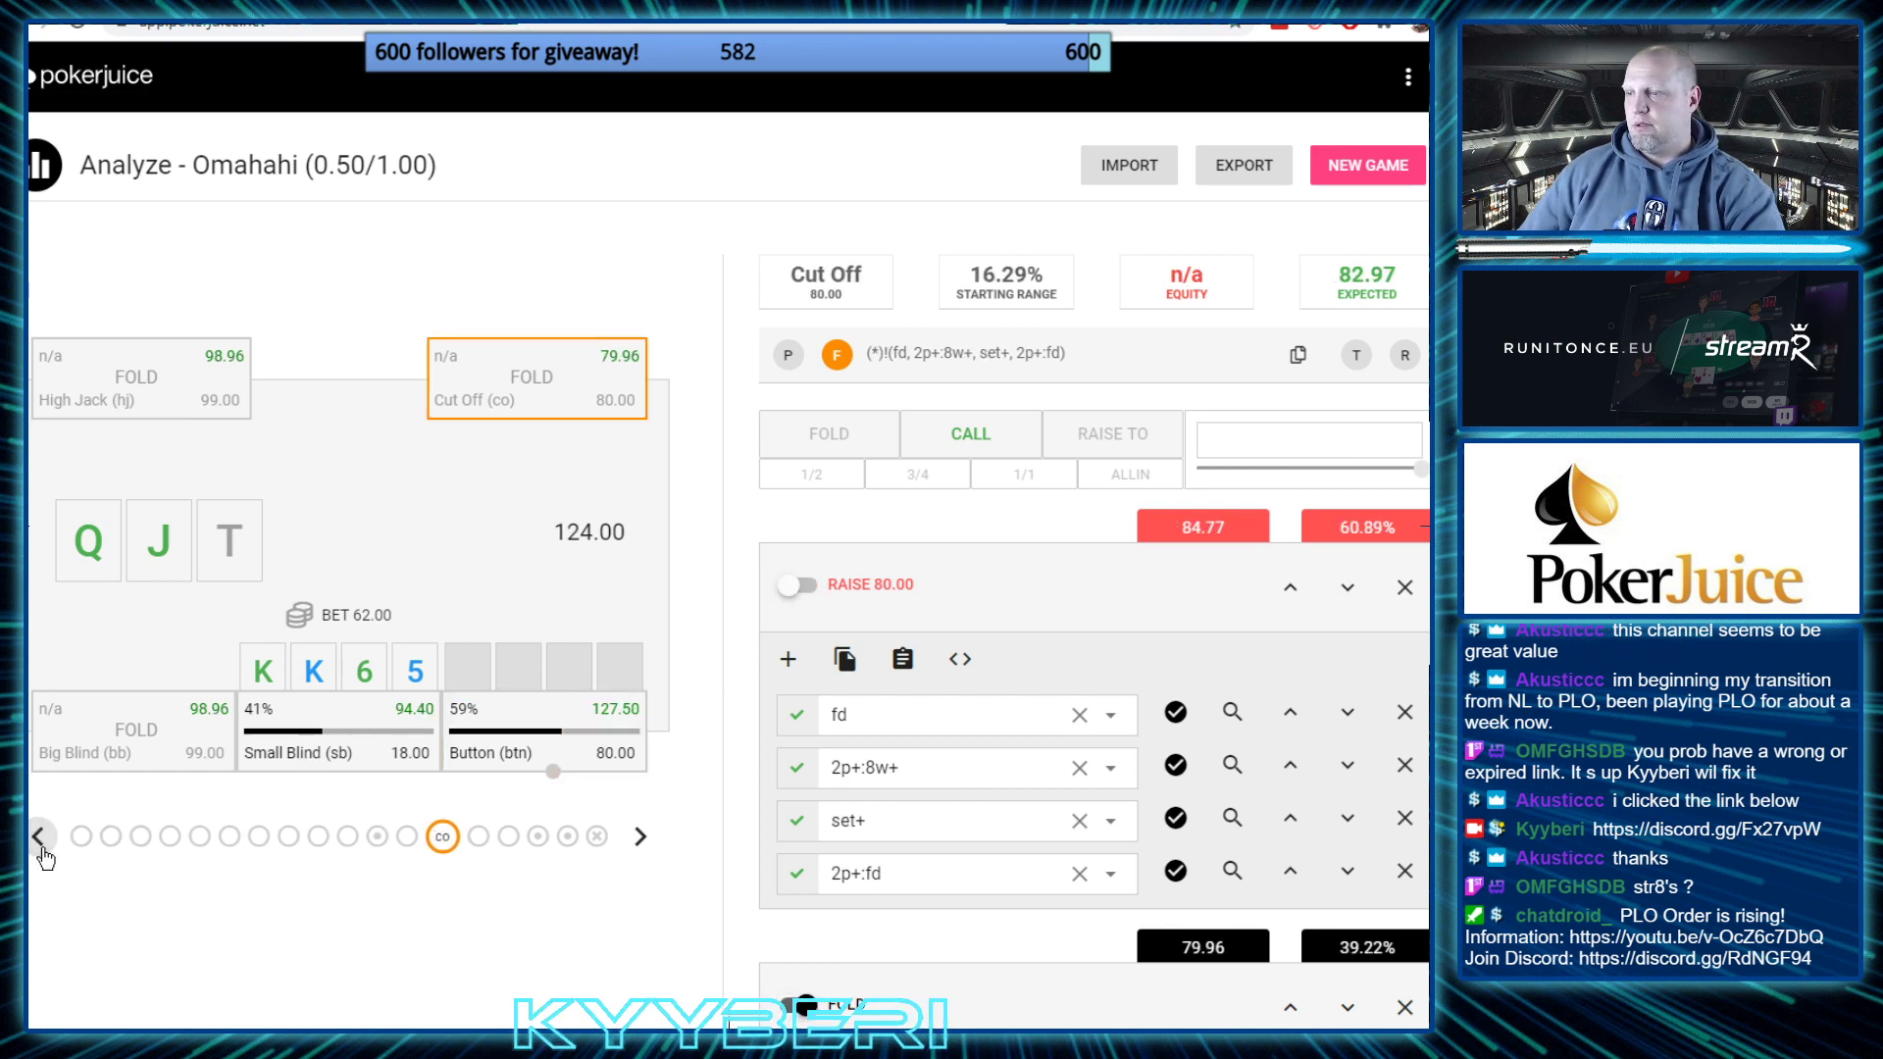
click(43, 849)
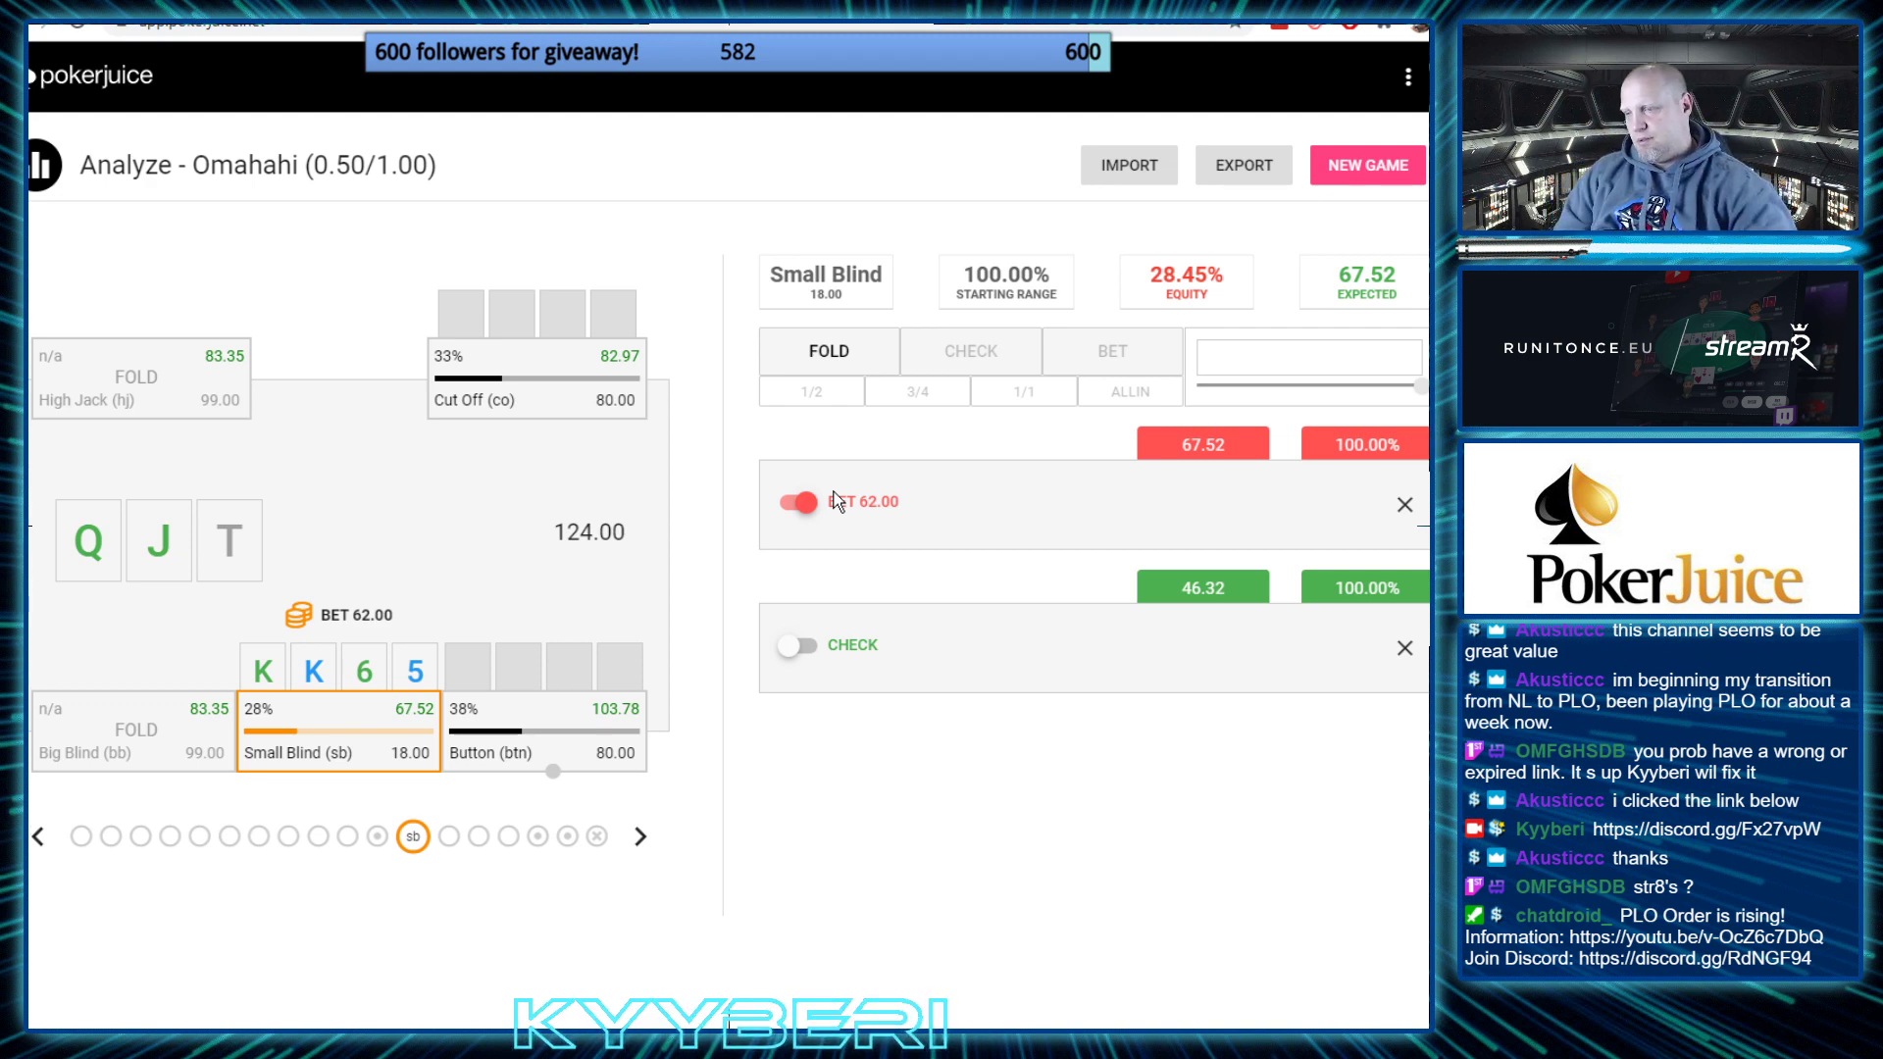
Switch the Cut Off's flop line to the 80.00 raise and add a fold line for the Button facing it
click(639, 836)
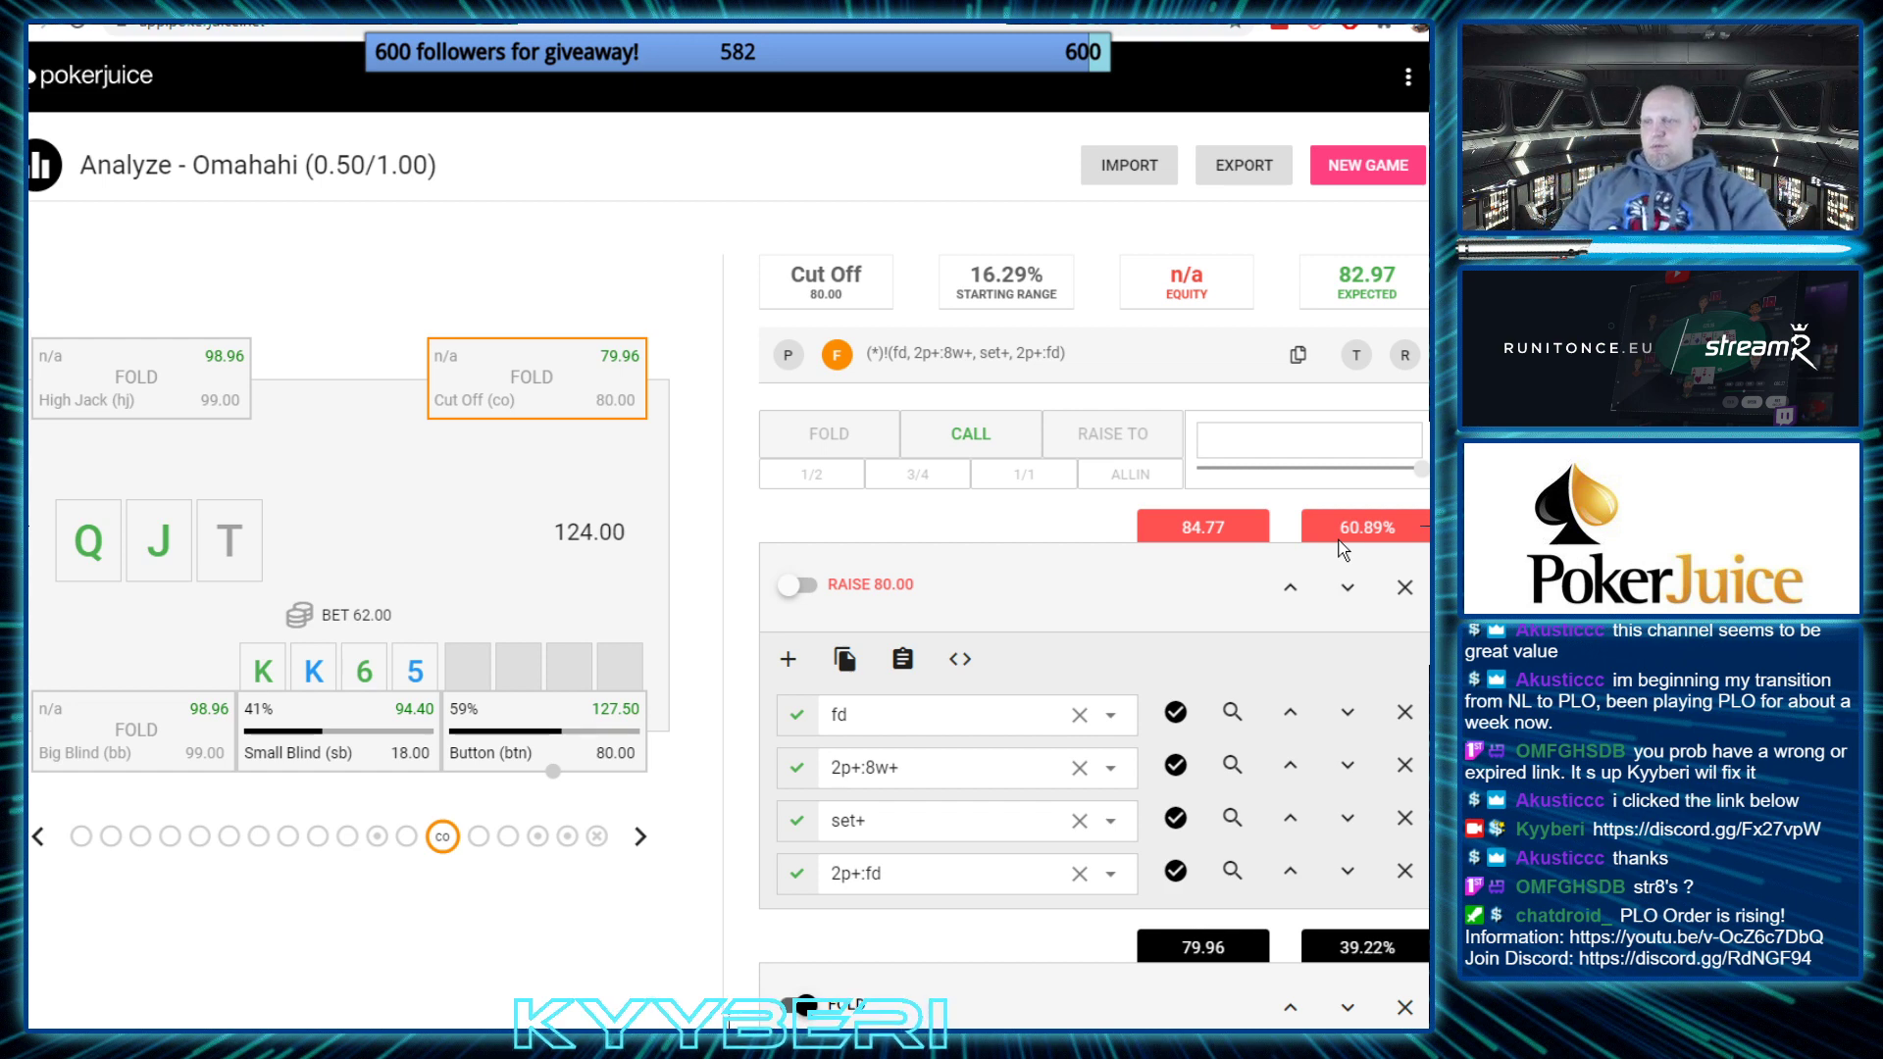
click(797, 586)
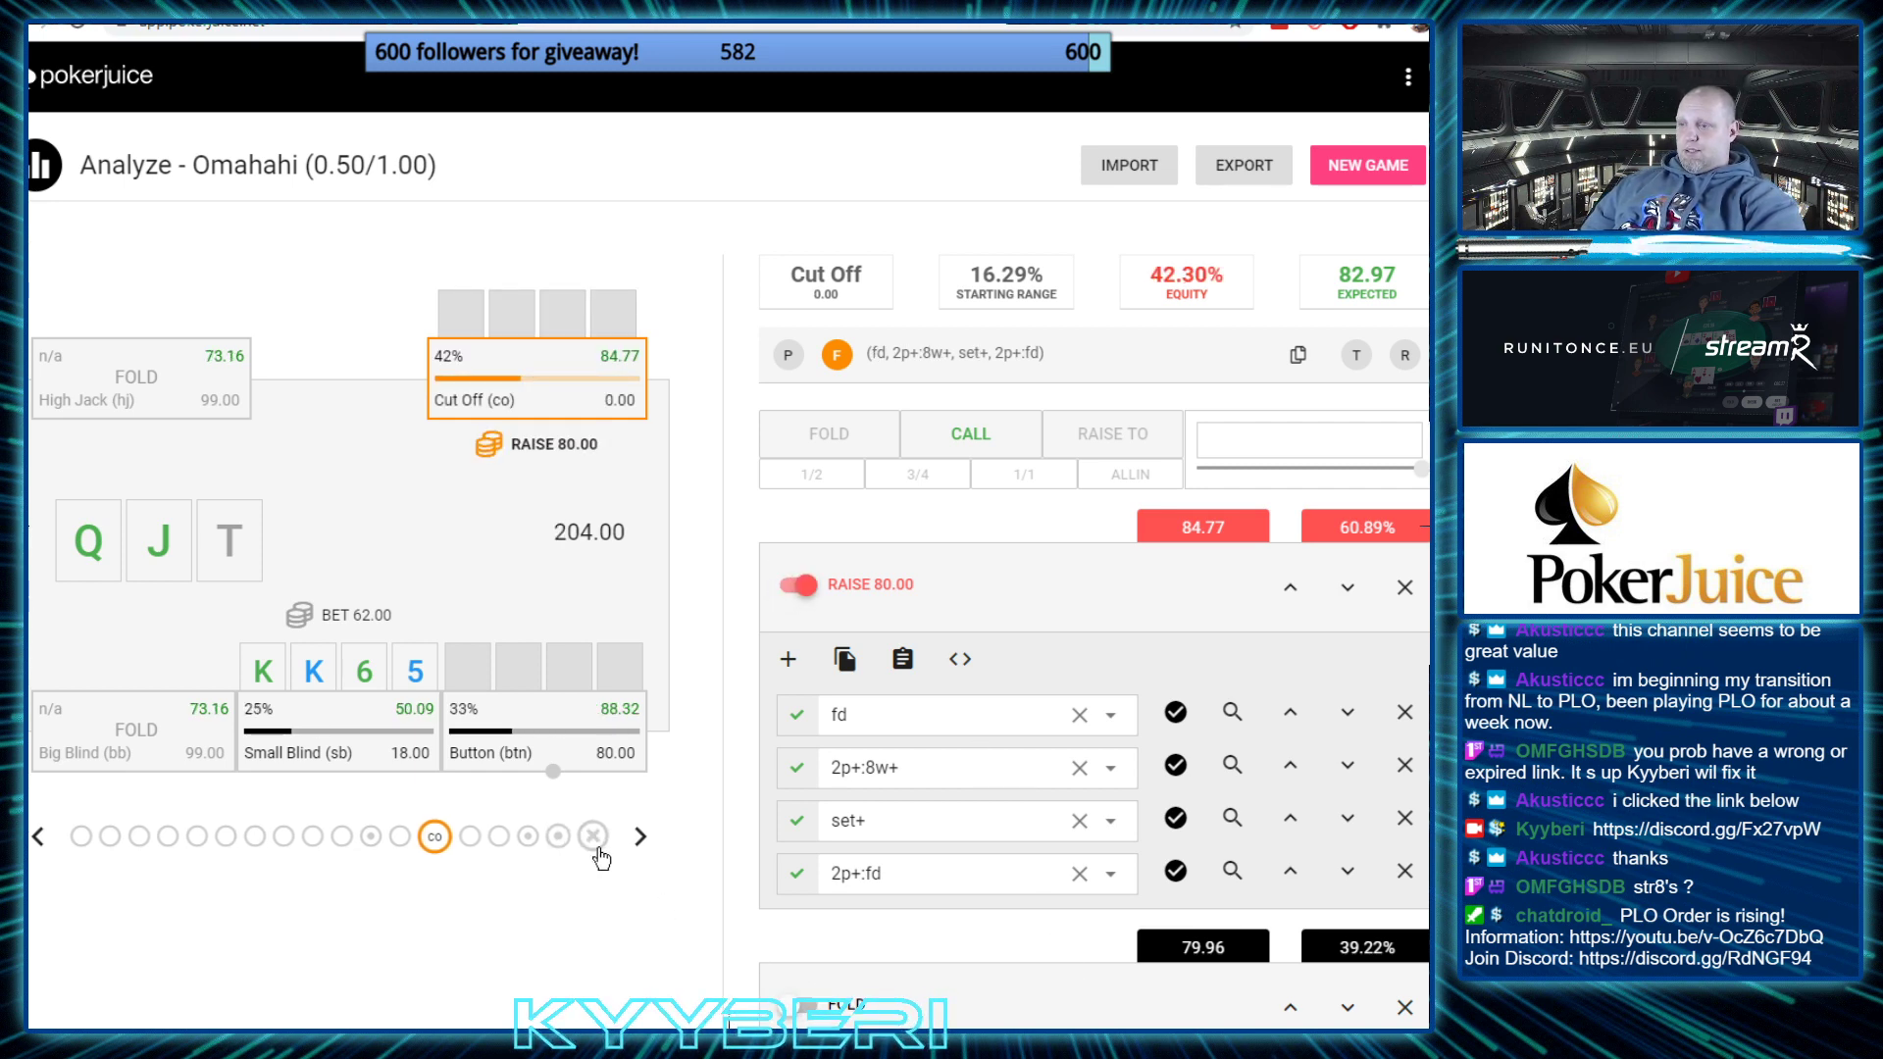
click(640, 837)
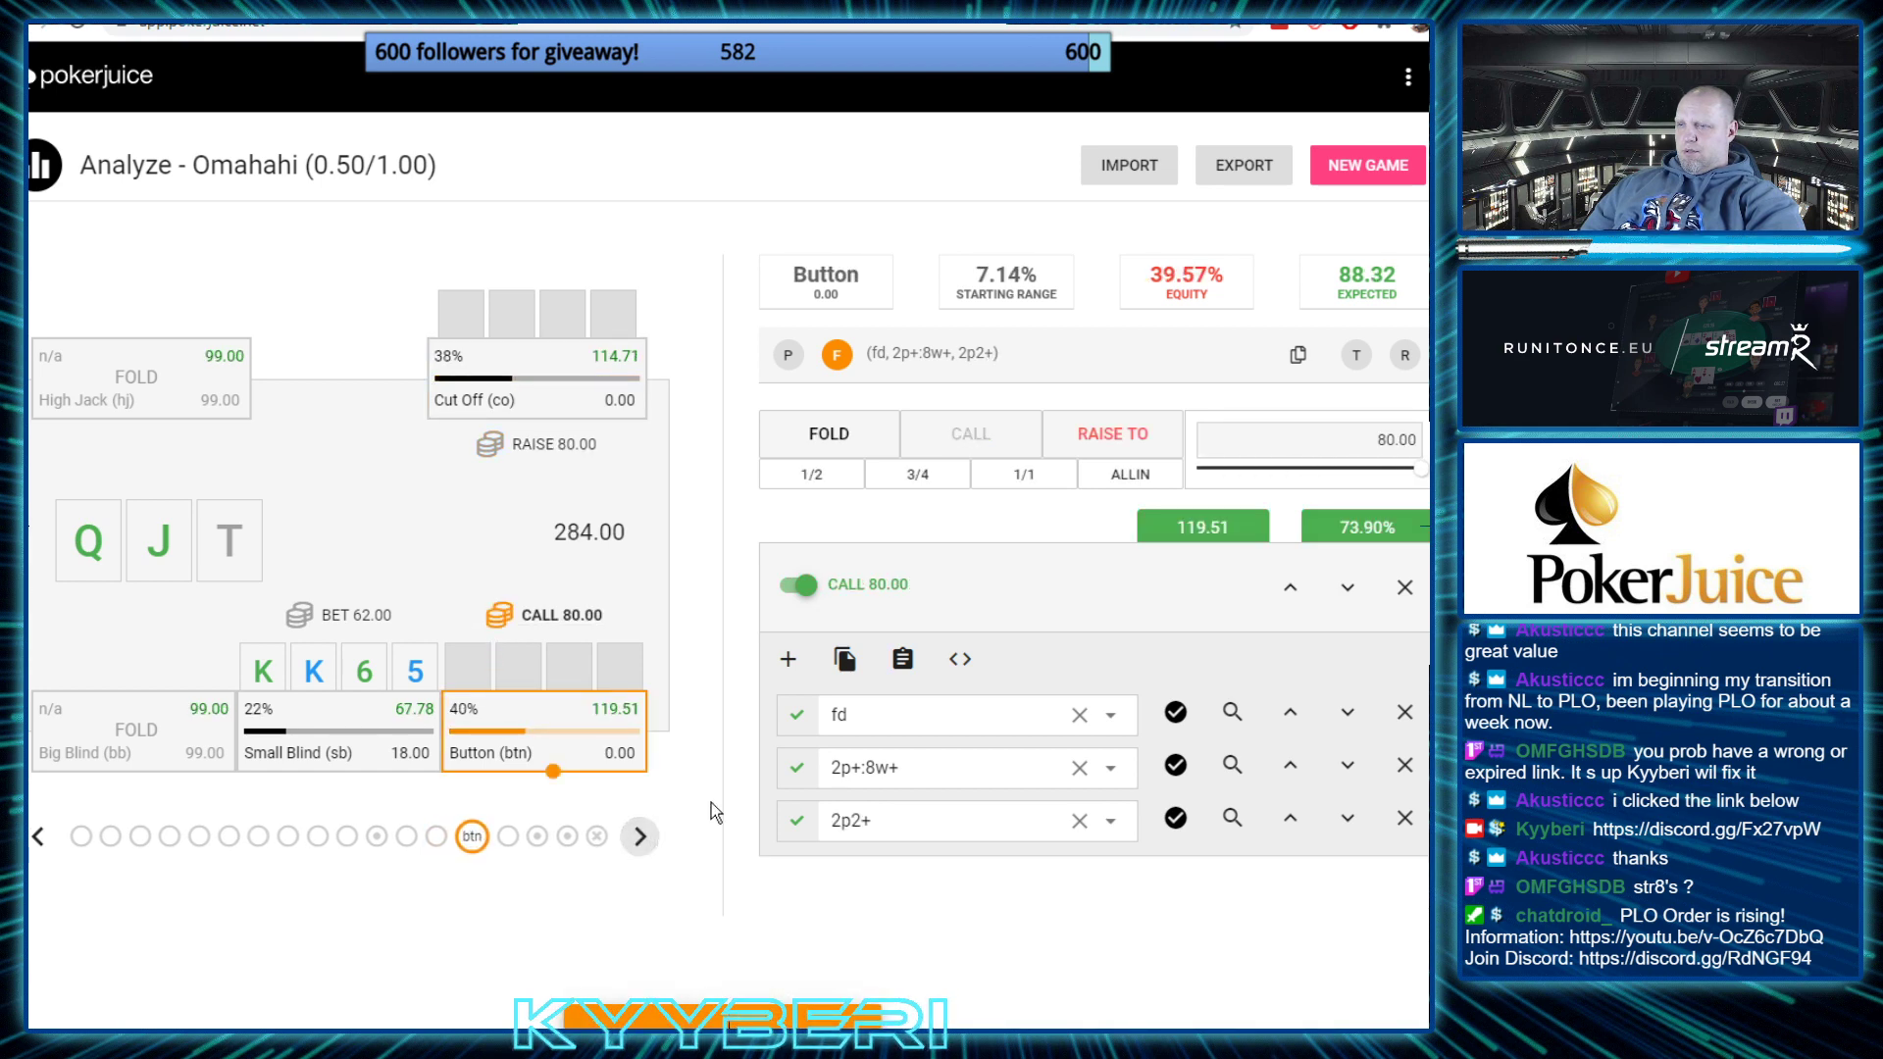
click(800, 586)
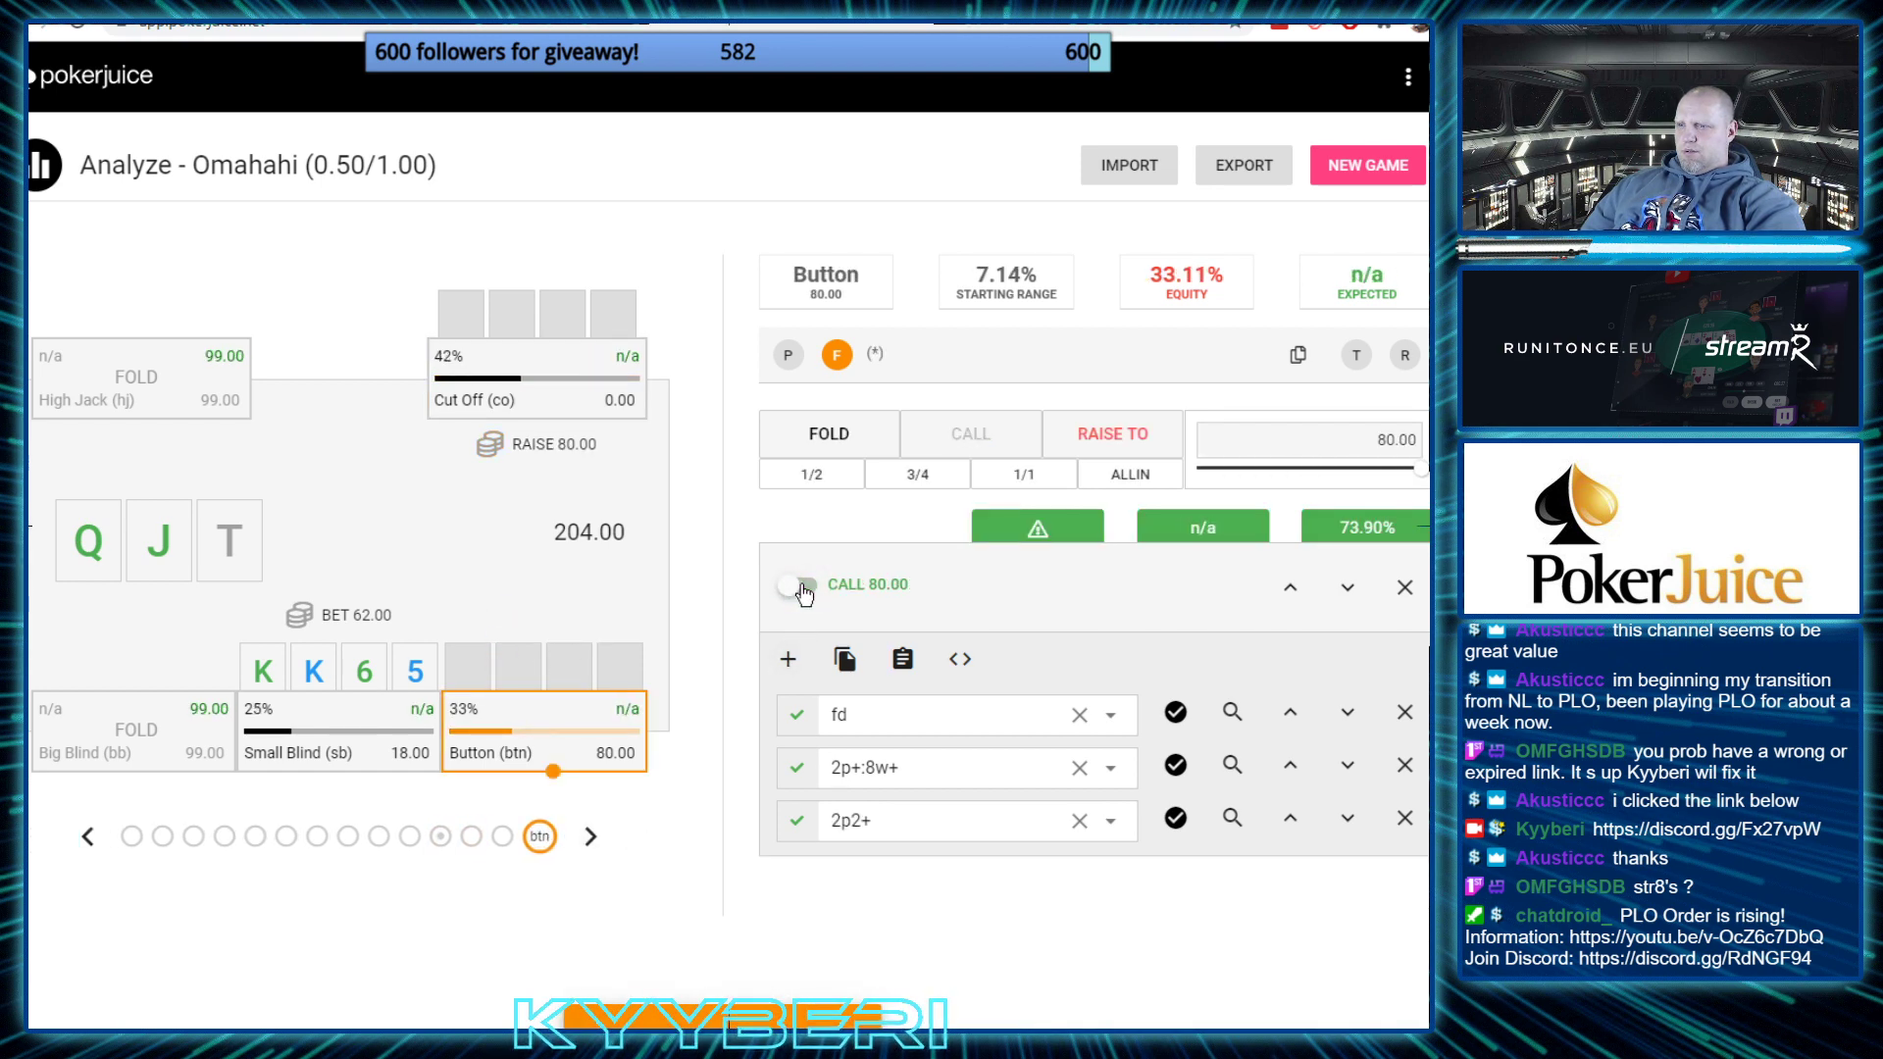
click(829, 433)
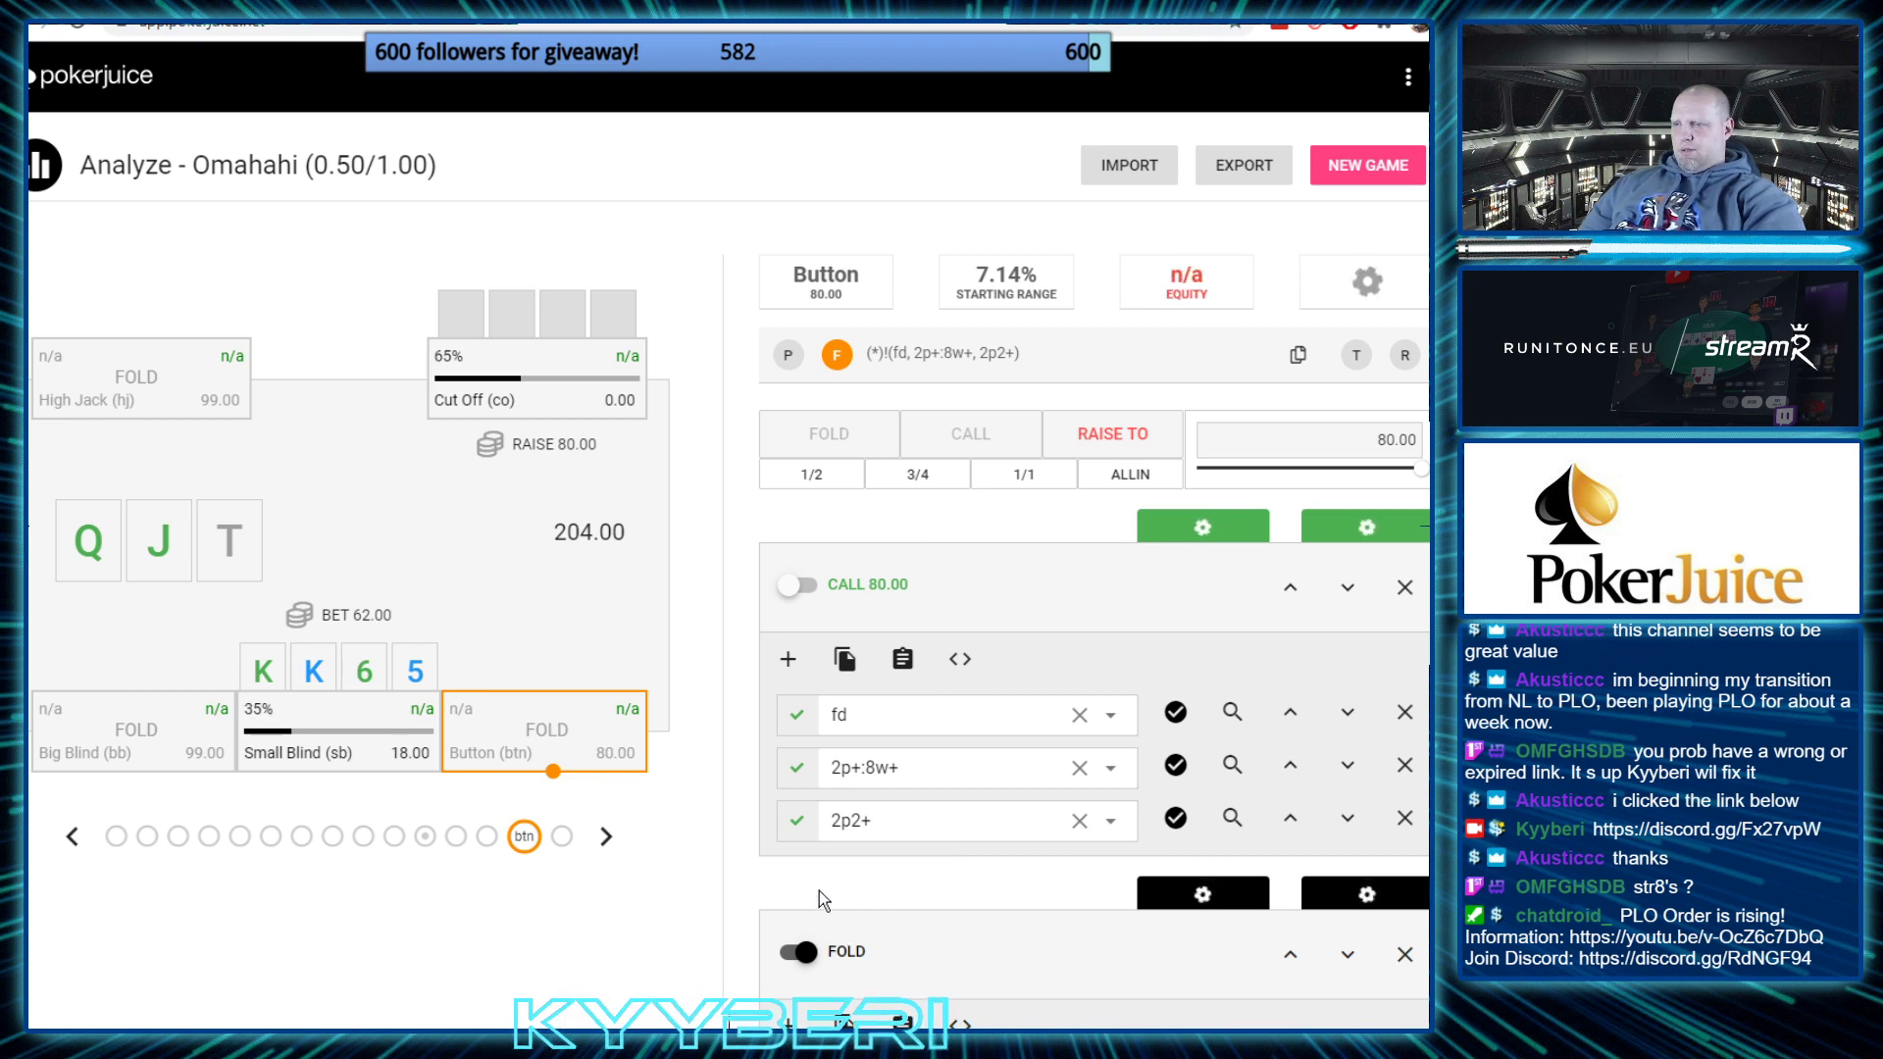
Review the action sequence from the High Jack's preflop fold up to the Small Blind's flop bet
click(573, 840)
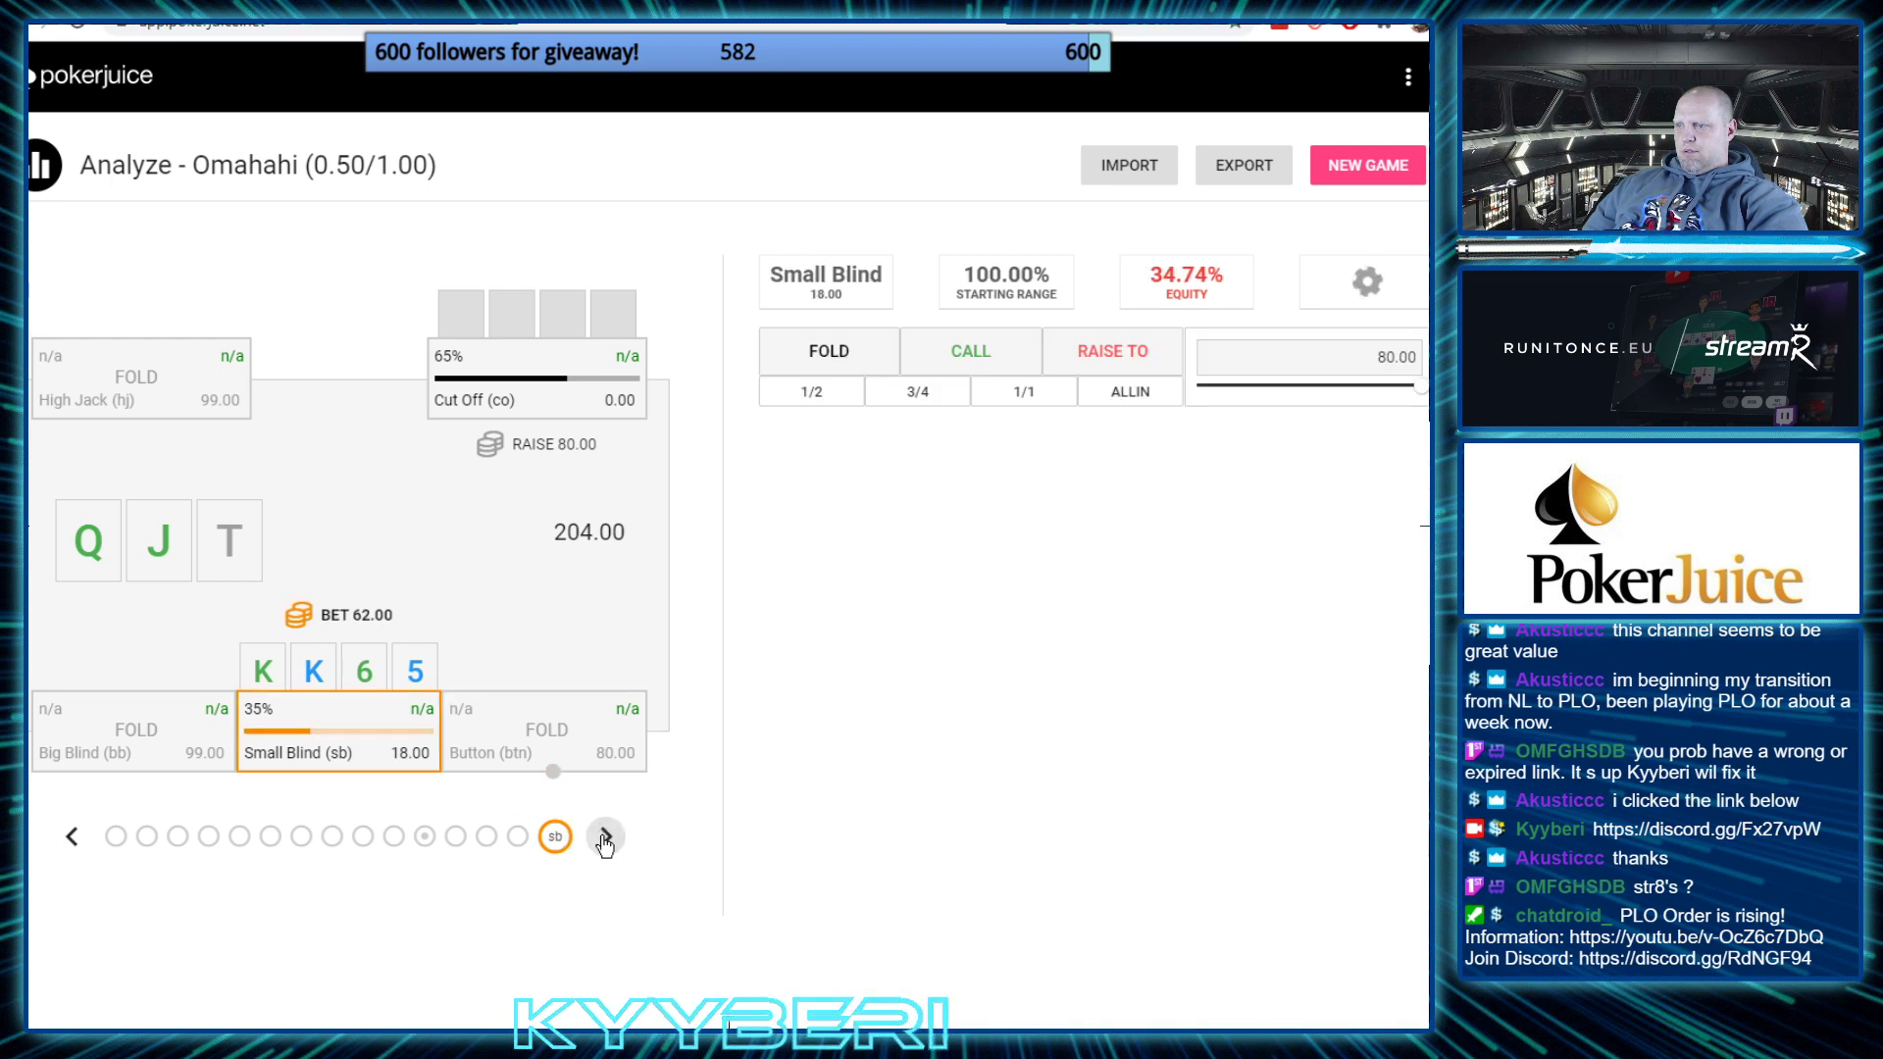
click(73, 836)
click(73, 836)
click(76, 837)
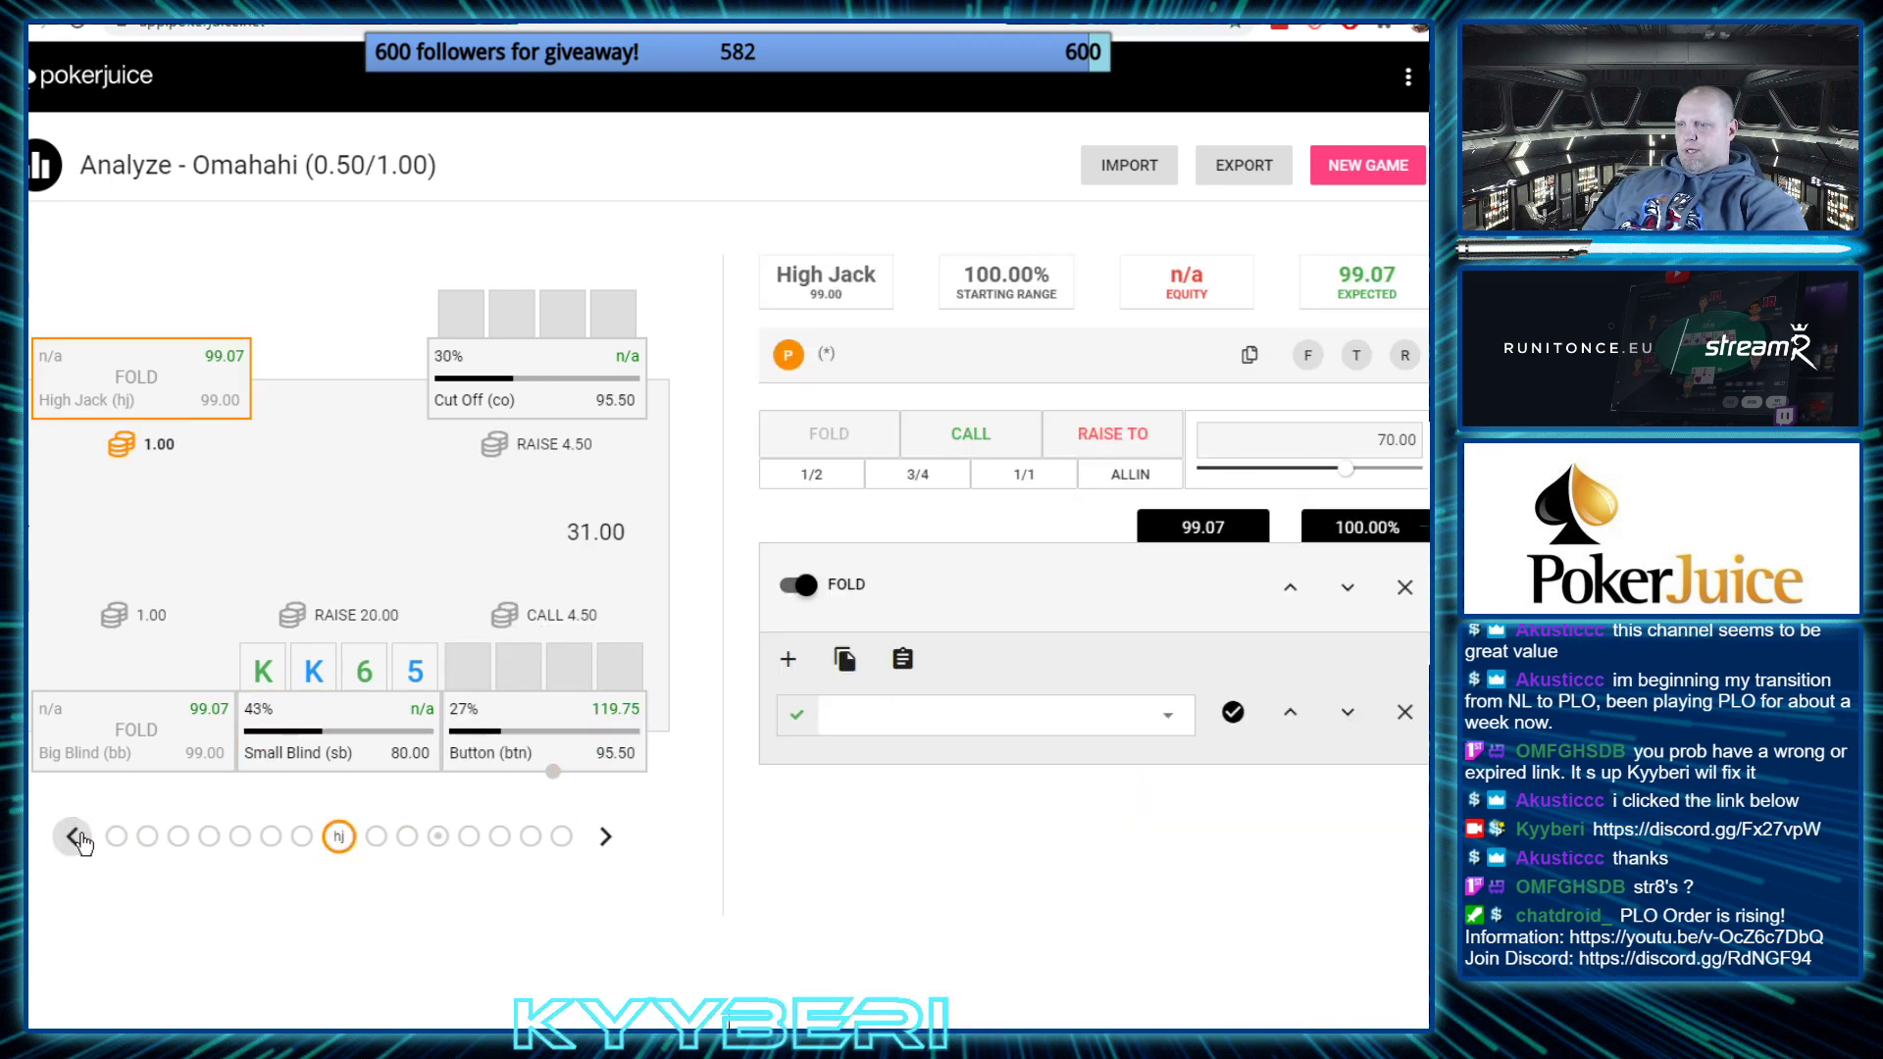
click(605, 837)
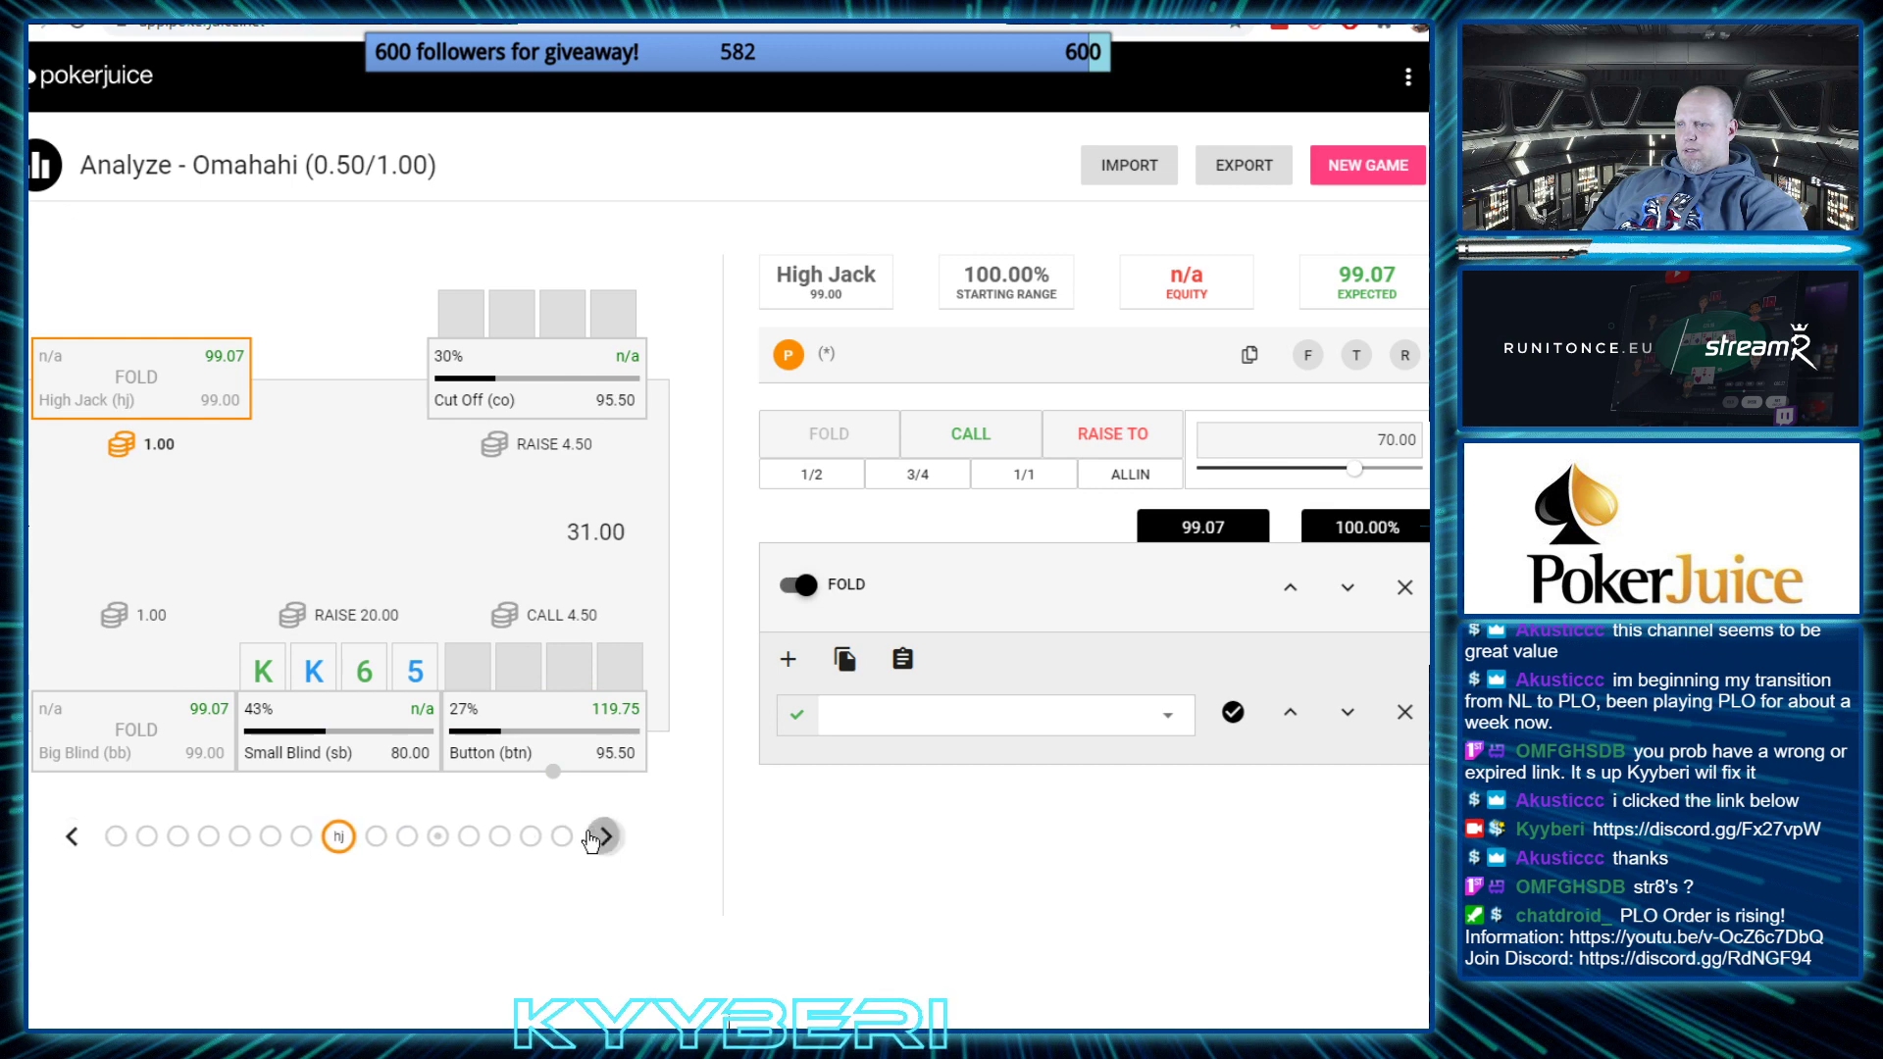
click(605, 836)
click(593, 838)
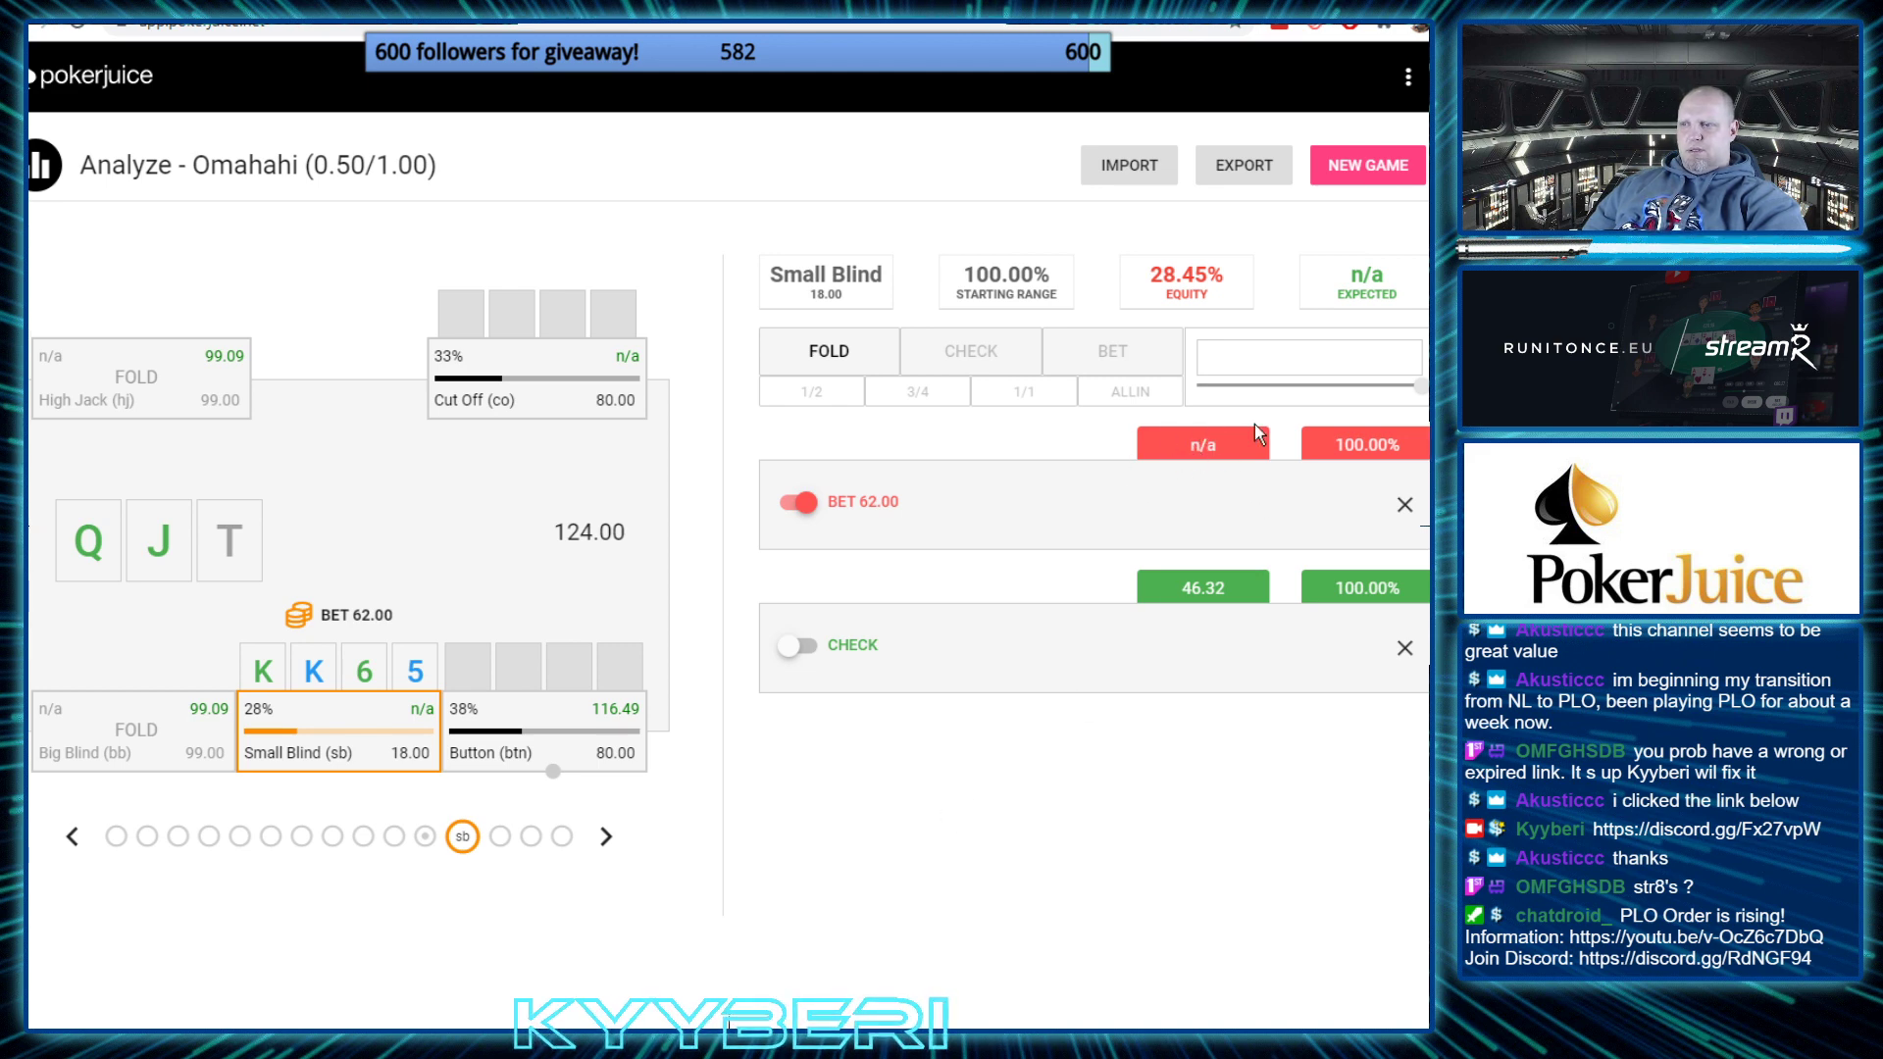
Add the Small Blind's 18.00 call after the Cut Off's raise and Button's fold, and return to the Small Blind's flop bet
click(606, 837)
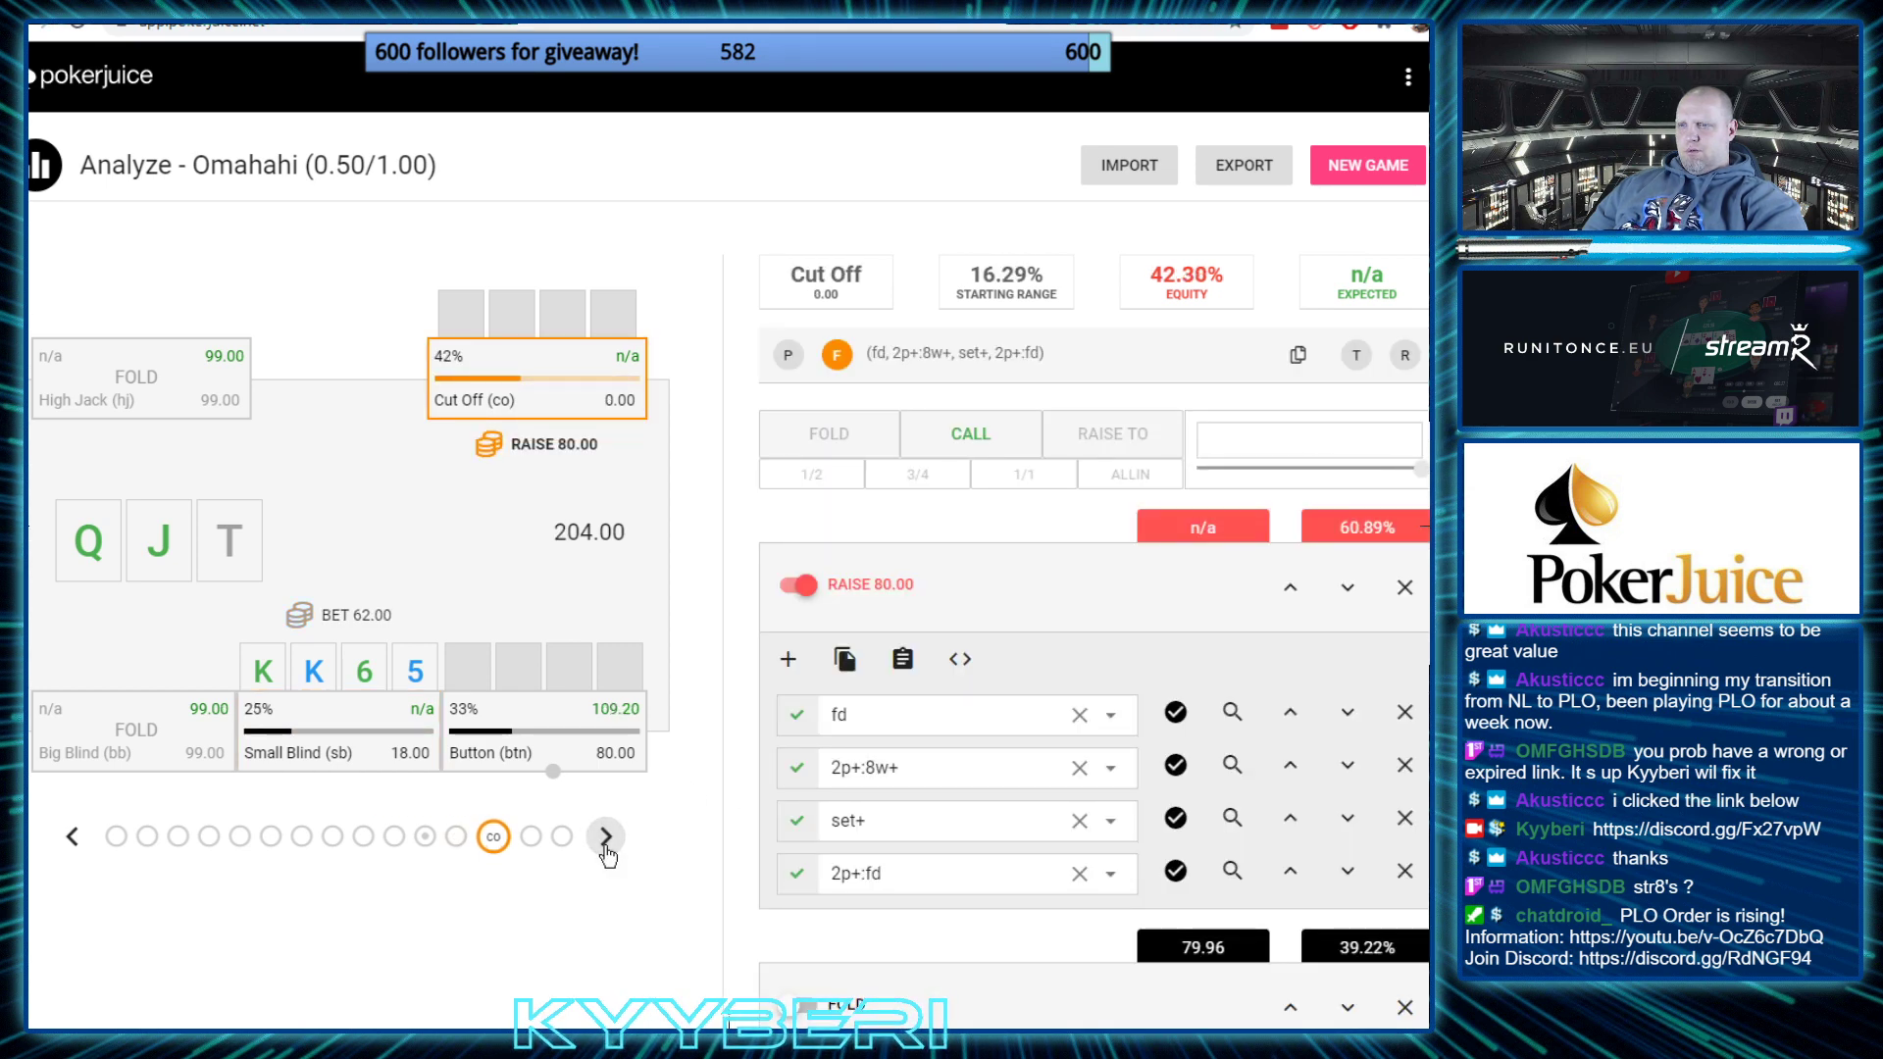
click(606, 844)
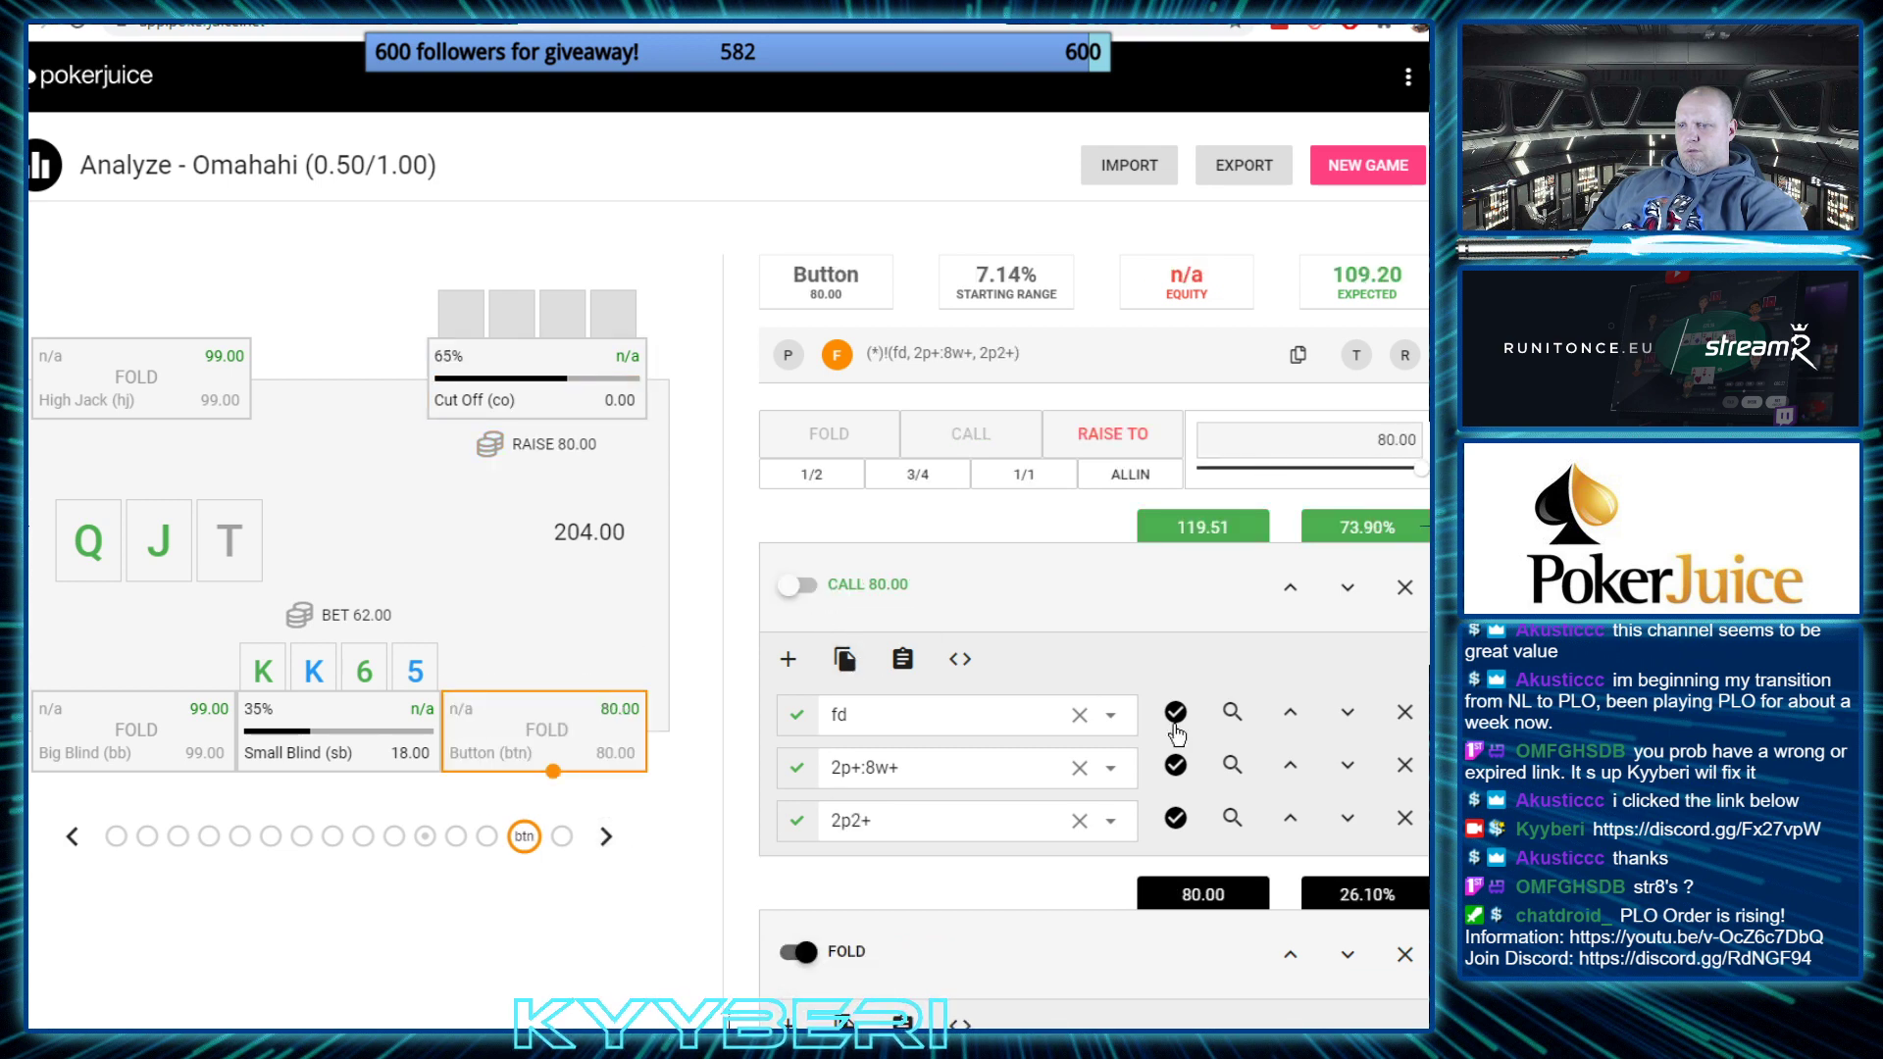
click(606, 839)
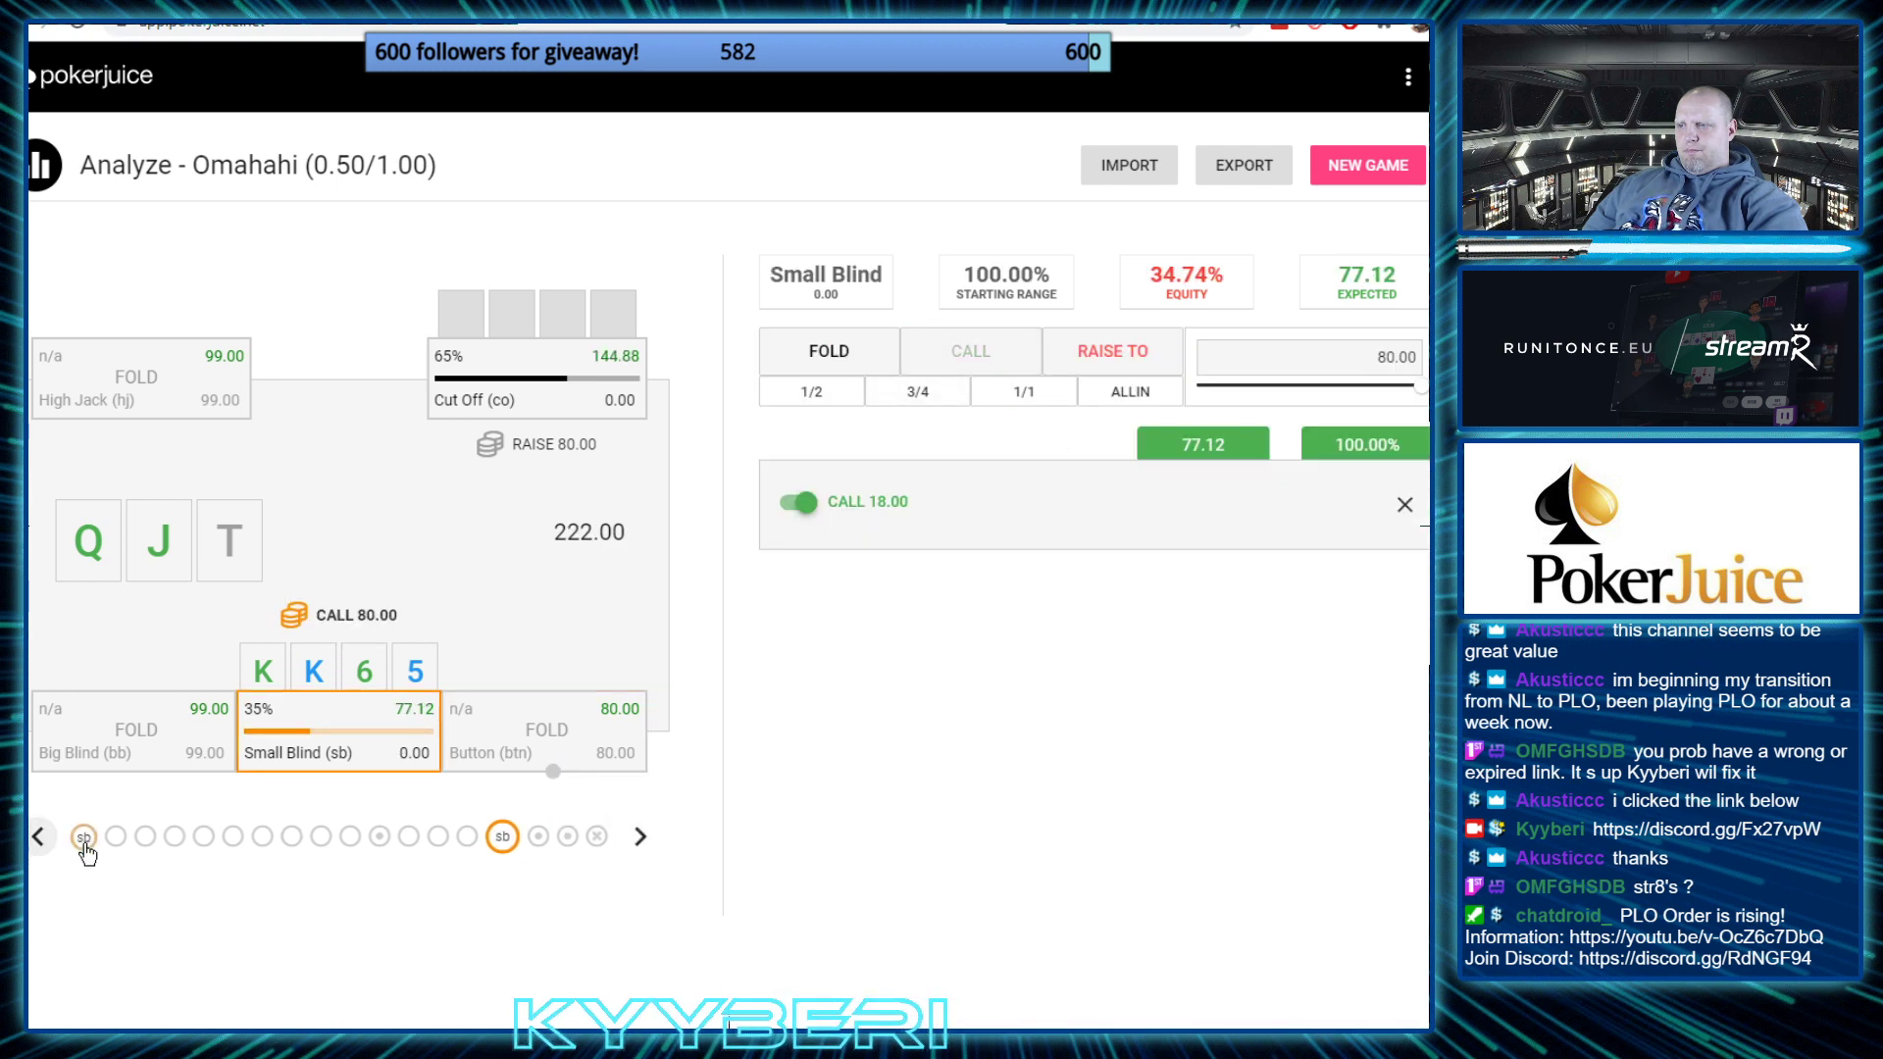
double_click(37, 836)
click(38, 837)
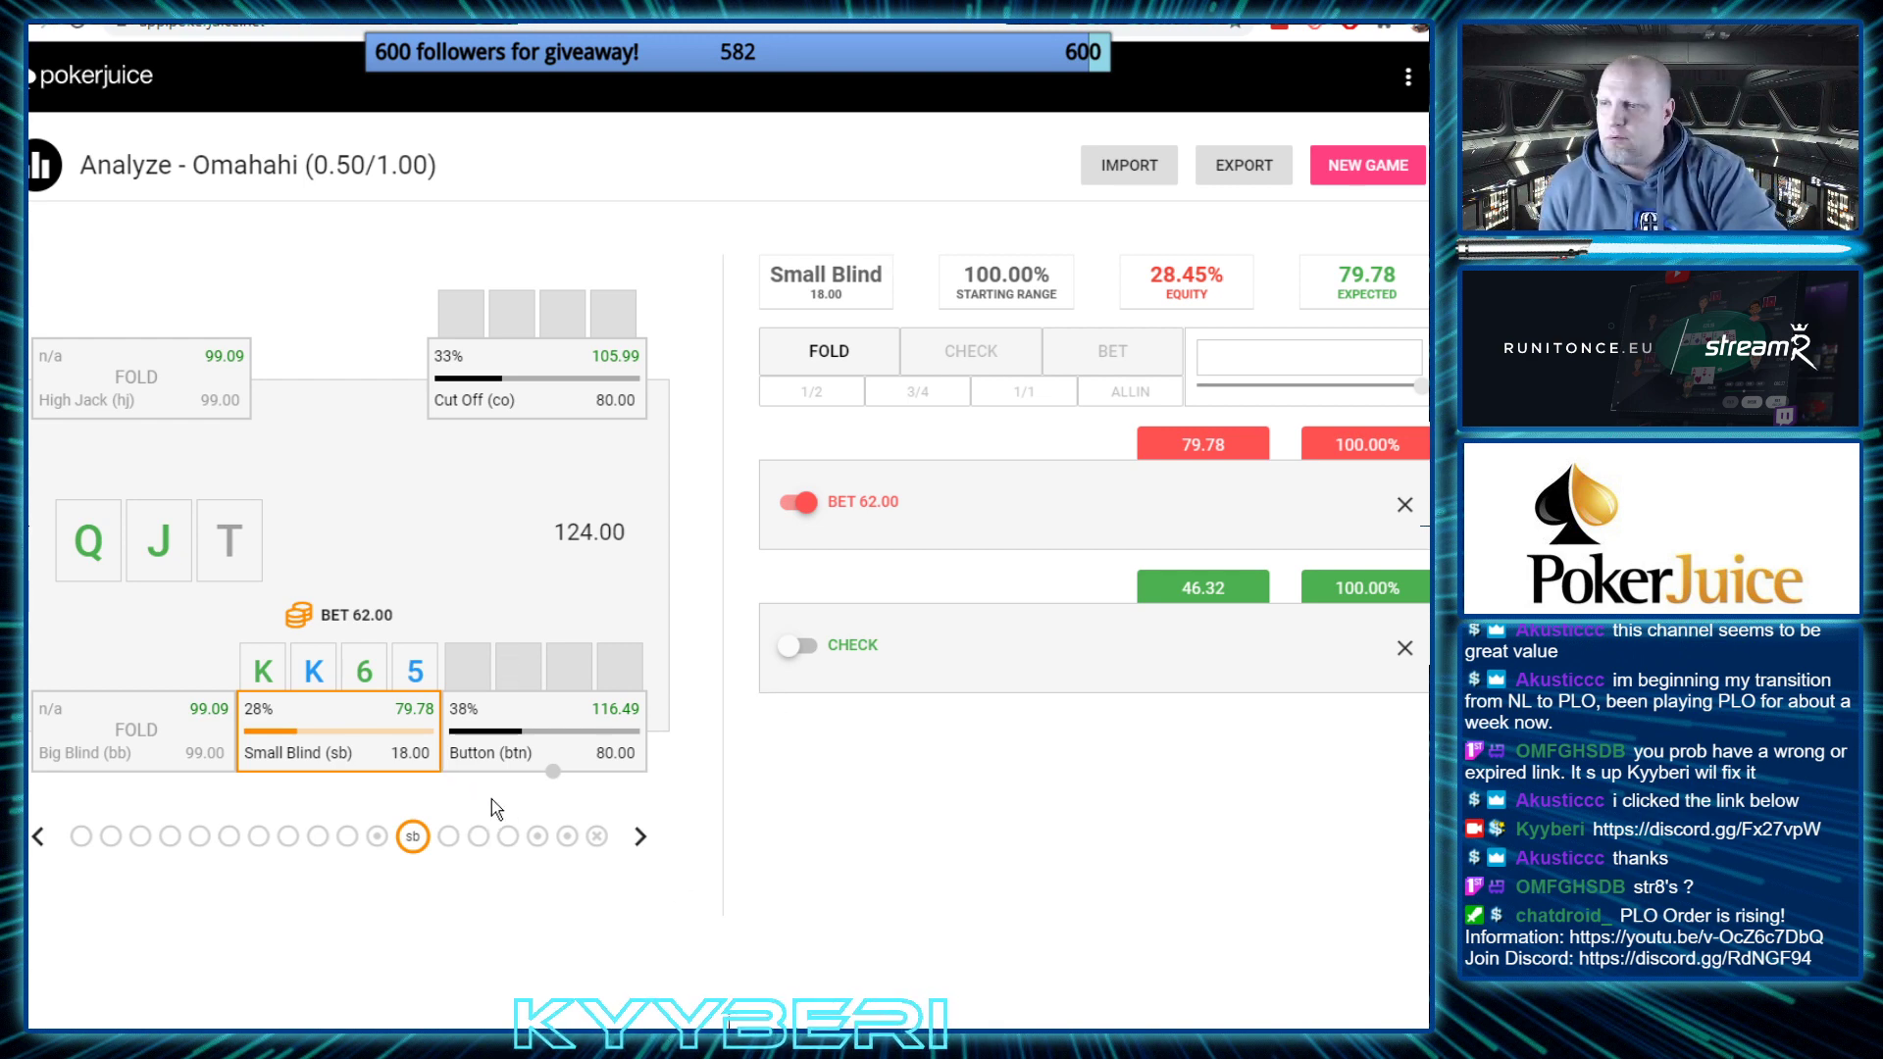
Switch the Button's response to the Cut Off's raise to the 80.00 call and return to the Small Blind's flop bet
click(640, 838)
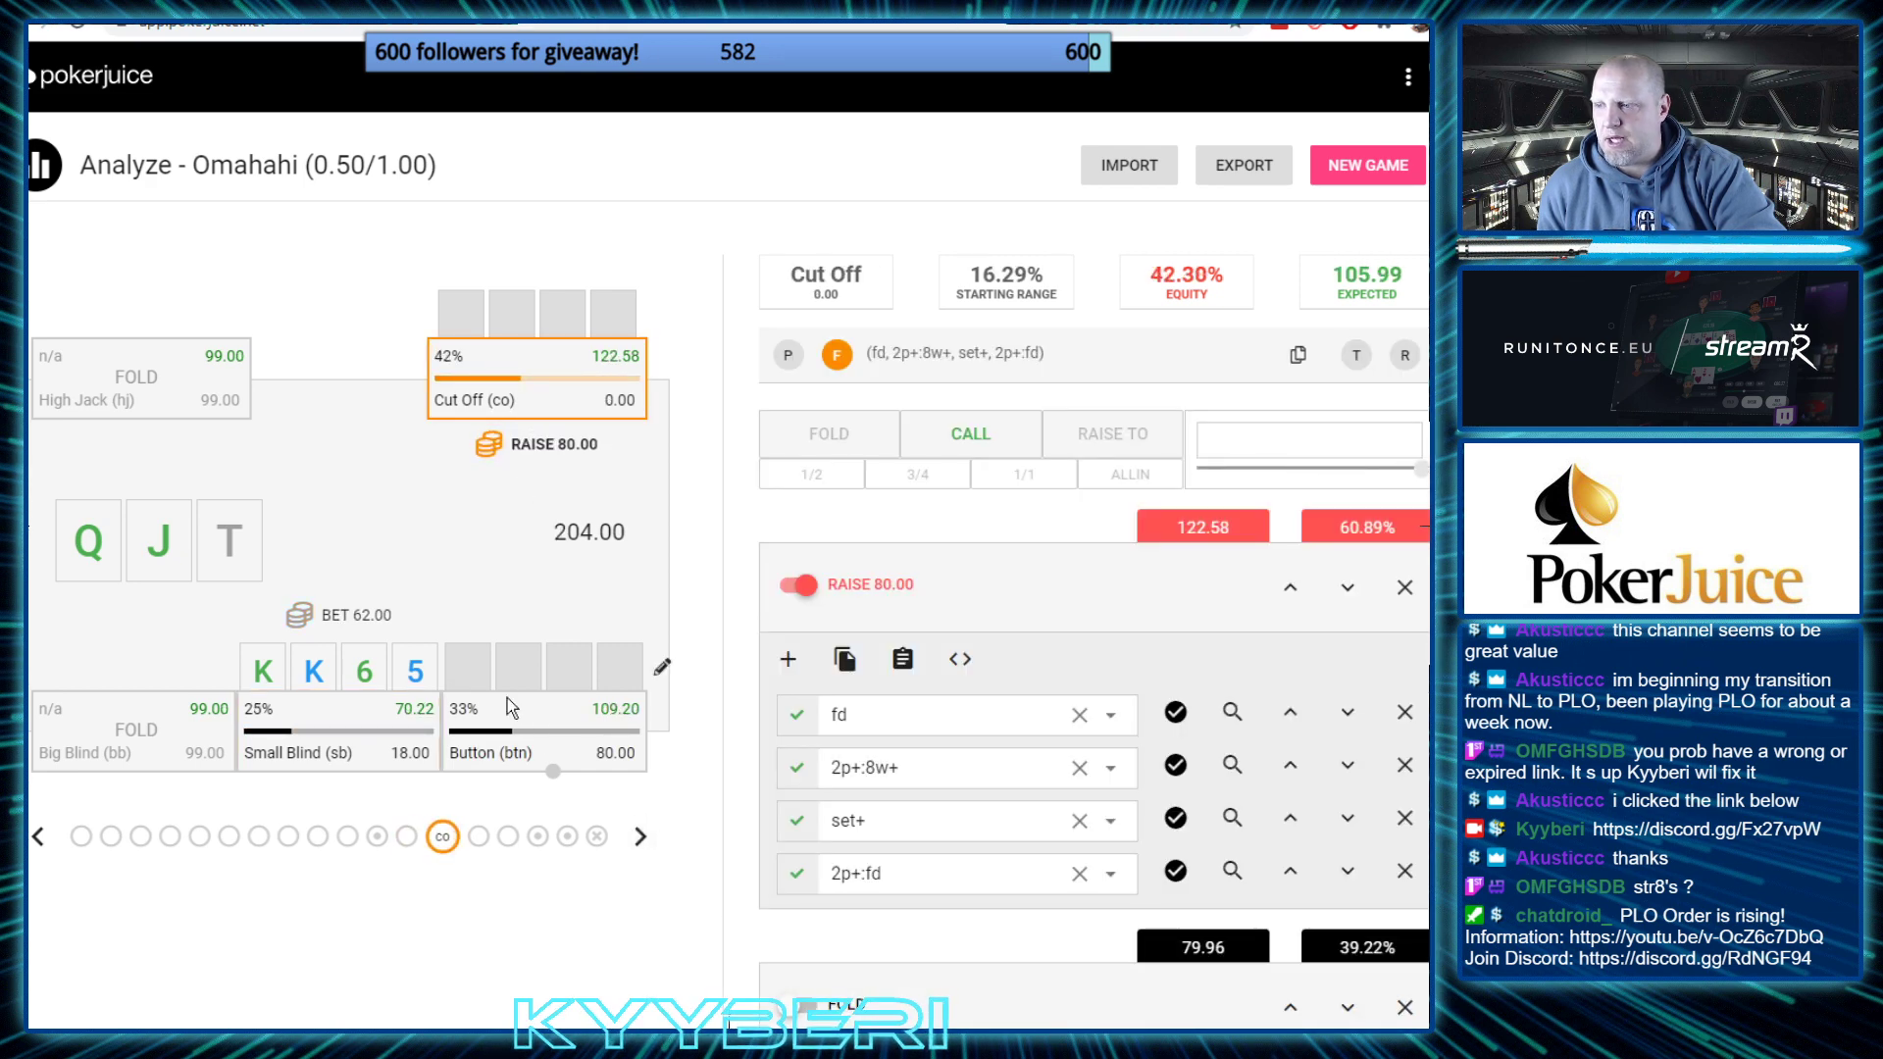
click(641, 839)
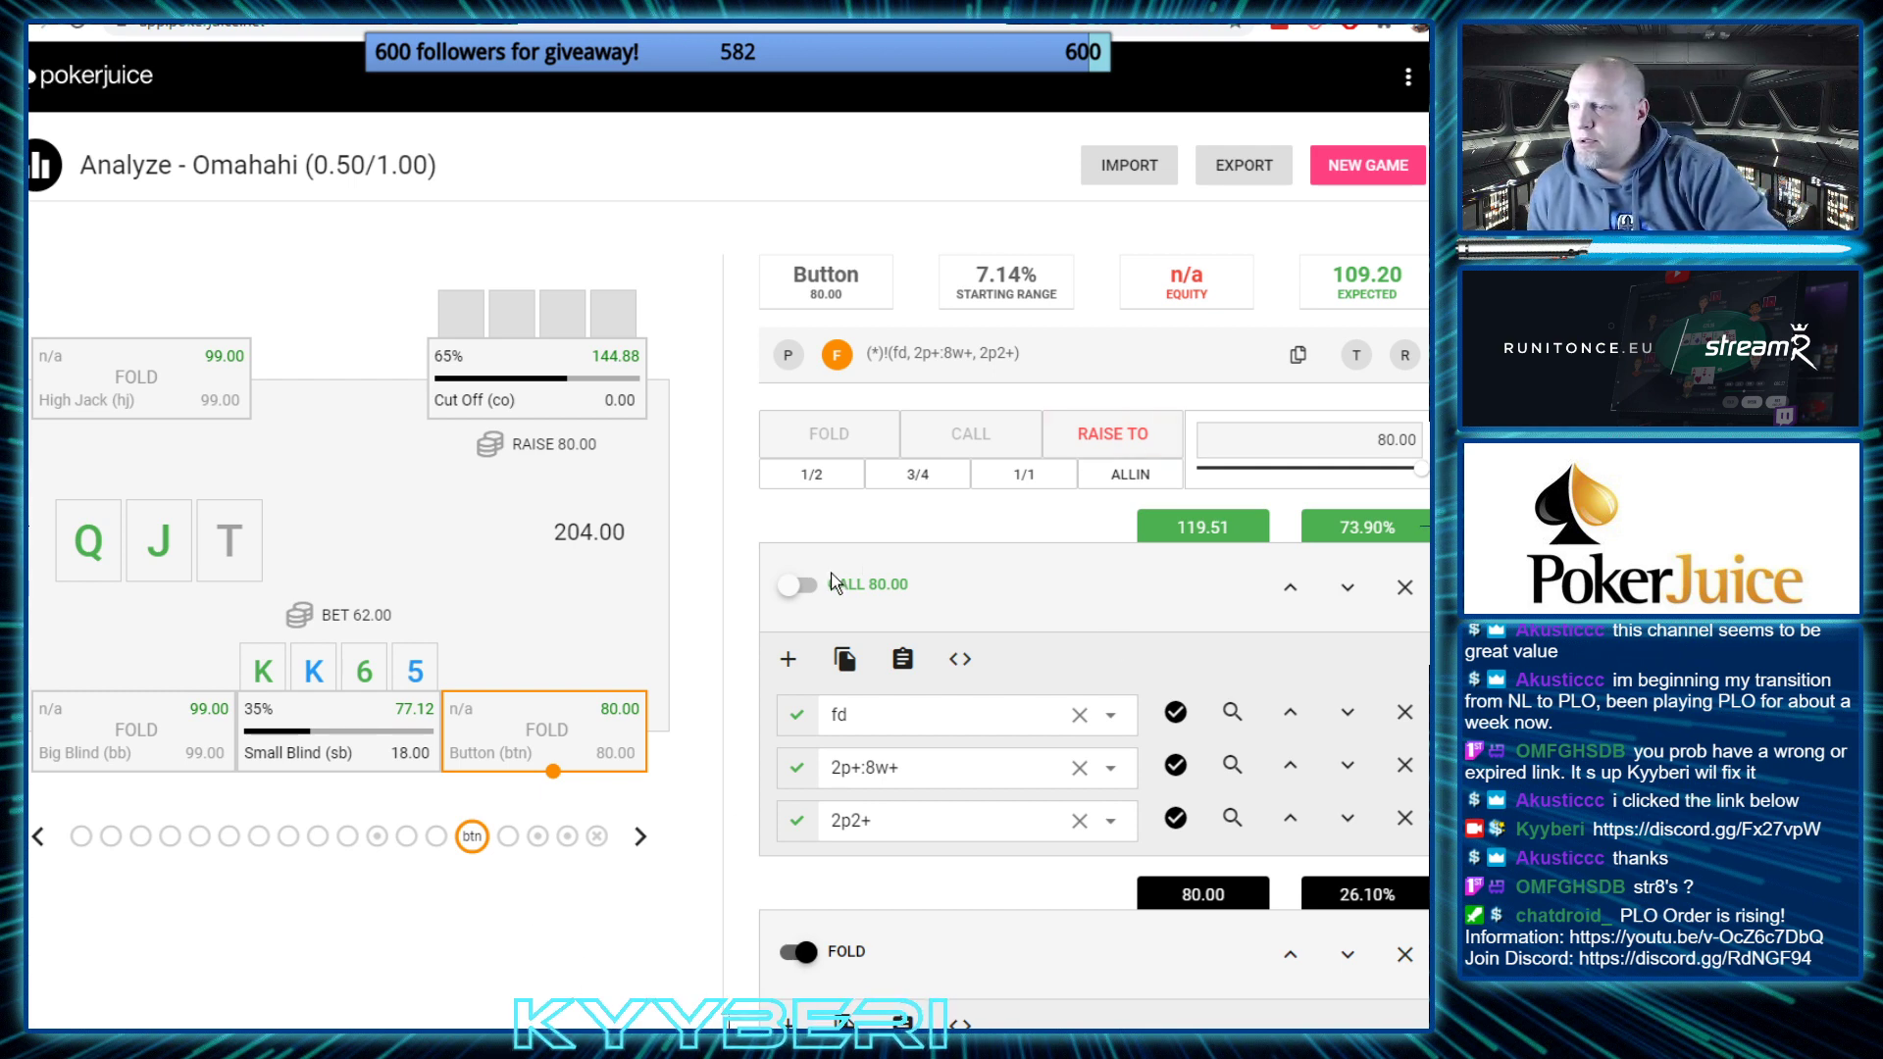
key(space)
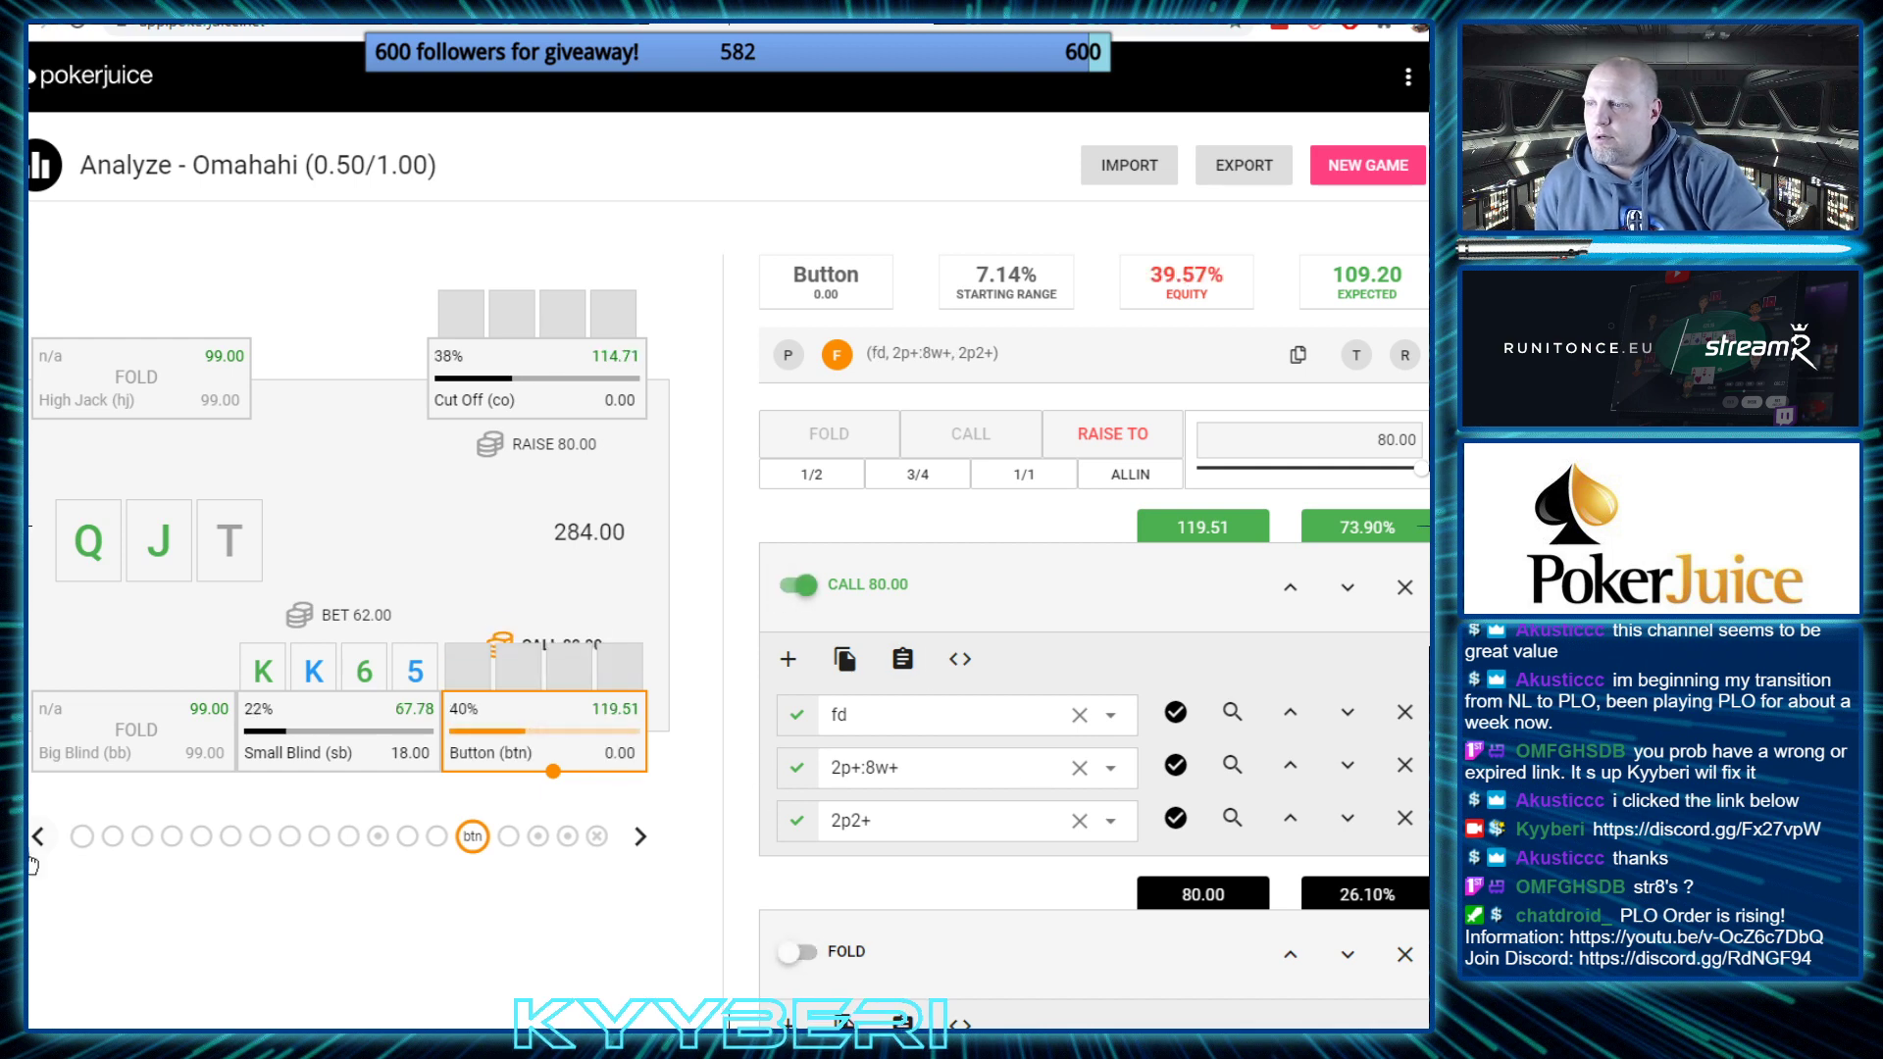
click(39, 837)
click(39, 836)
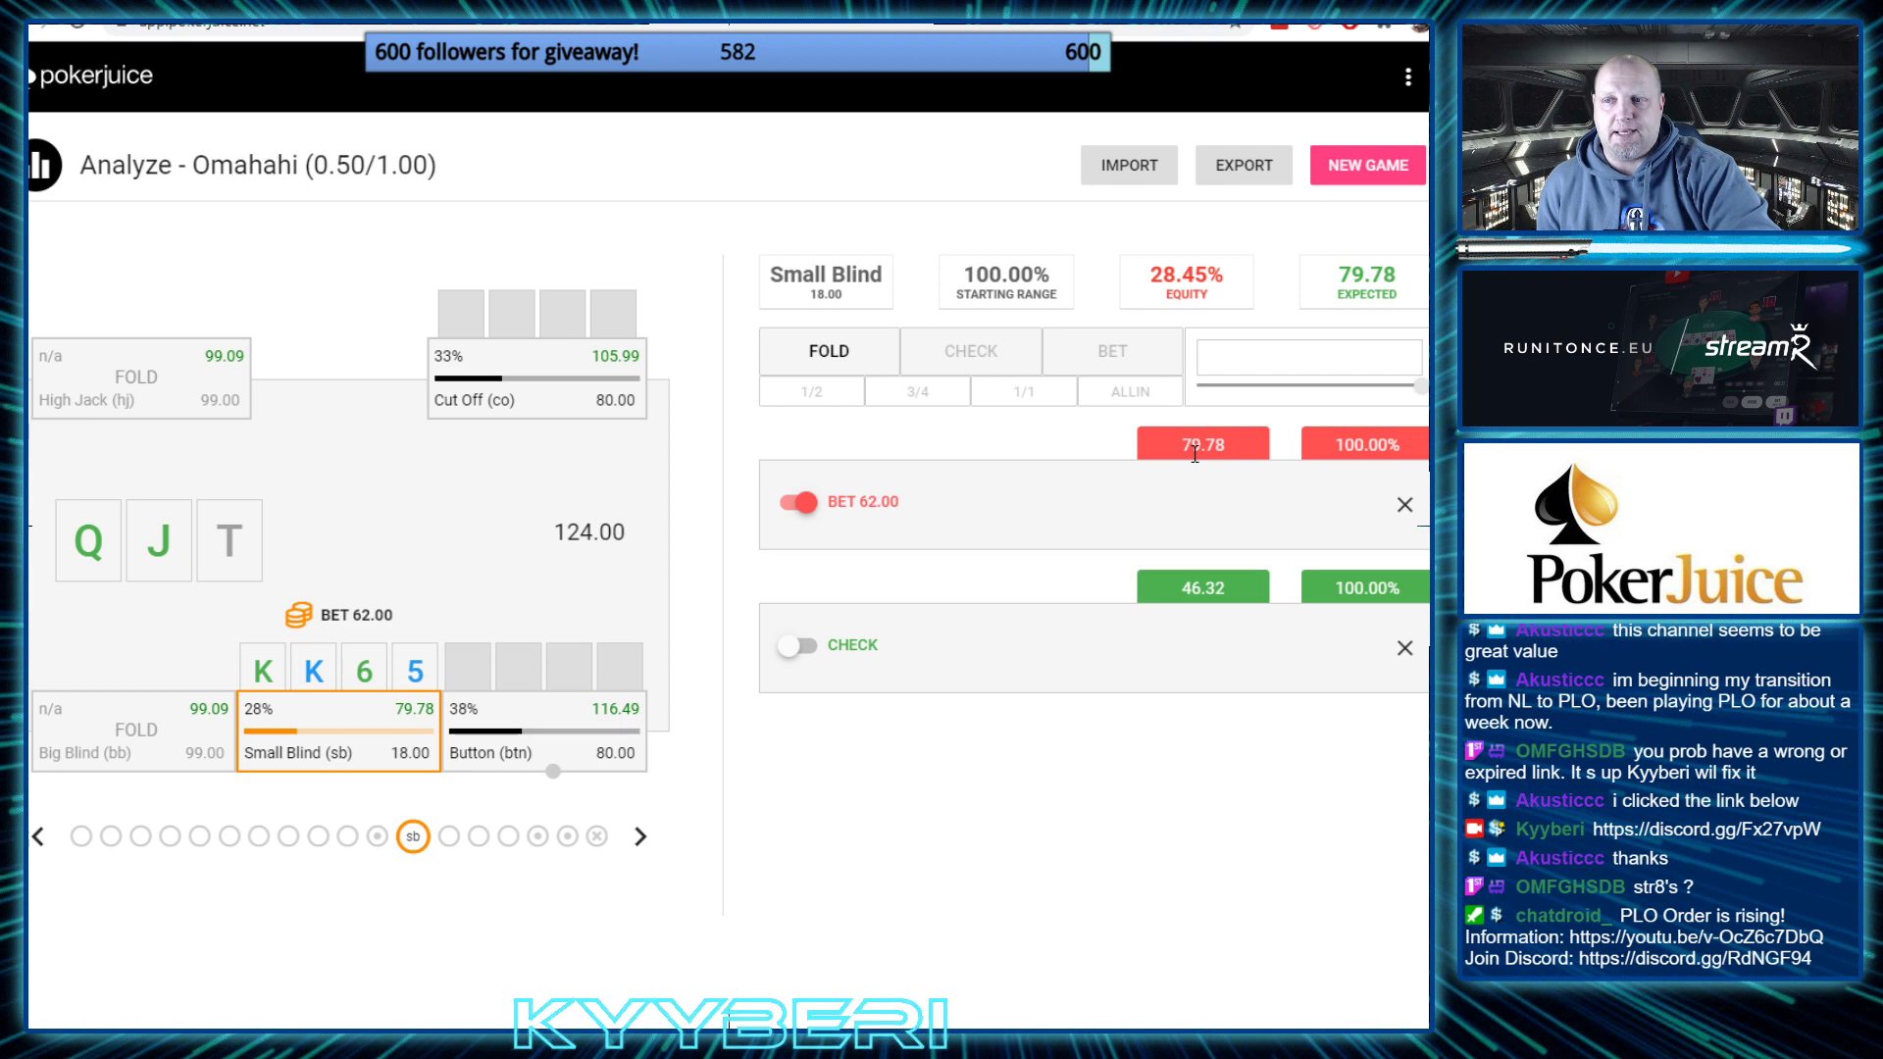
Review the flop cards, the Cut Off's raising range and the Button's calling range, then return to the Small Blind's flop decision
click(383, 835)
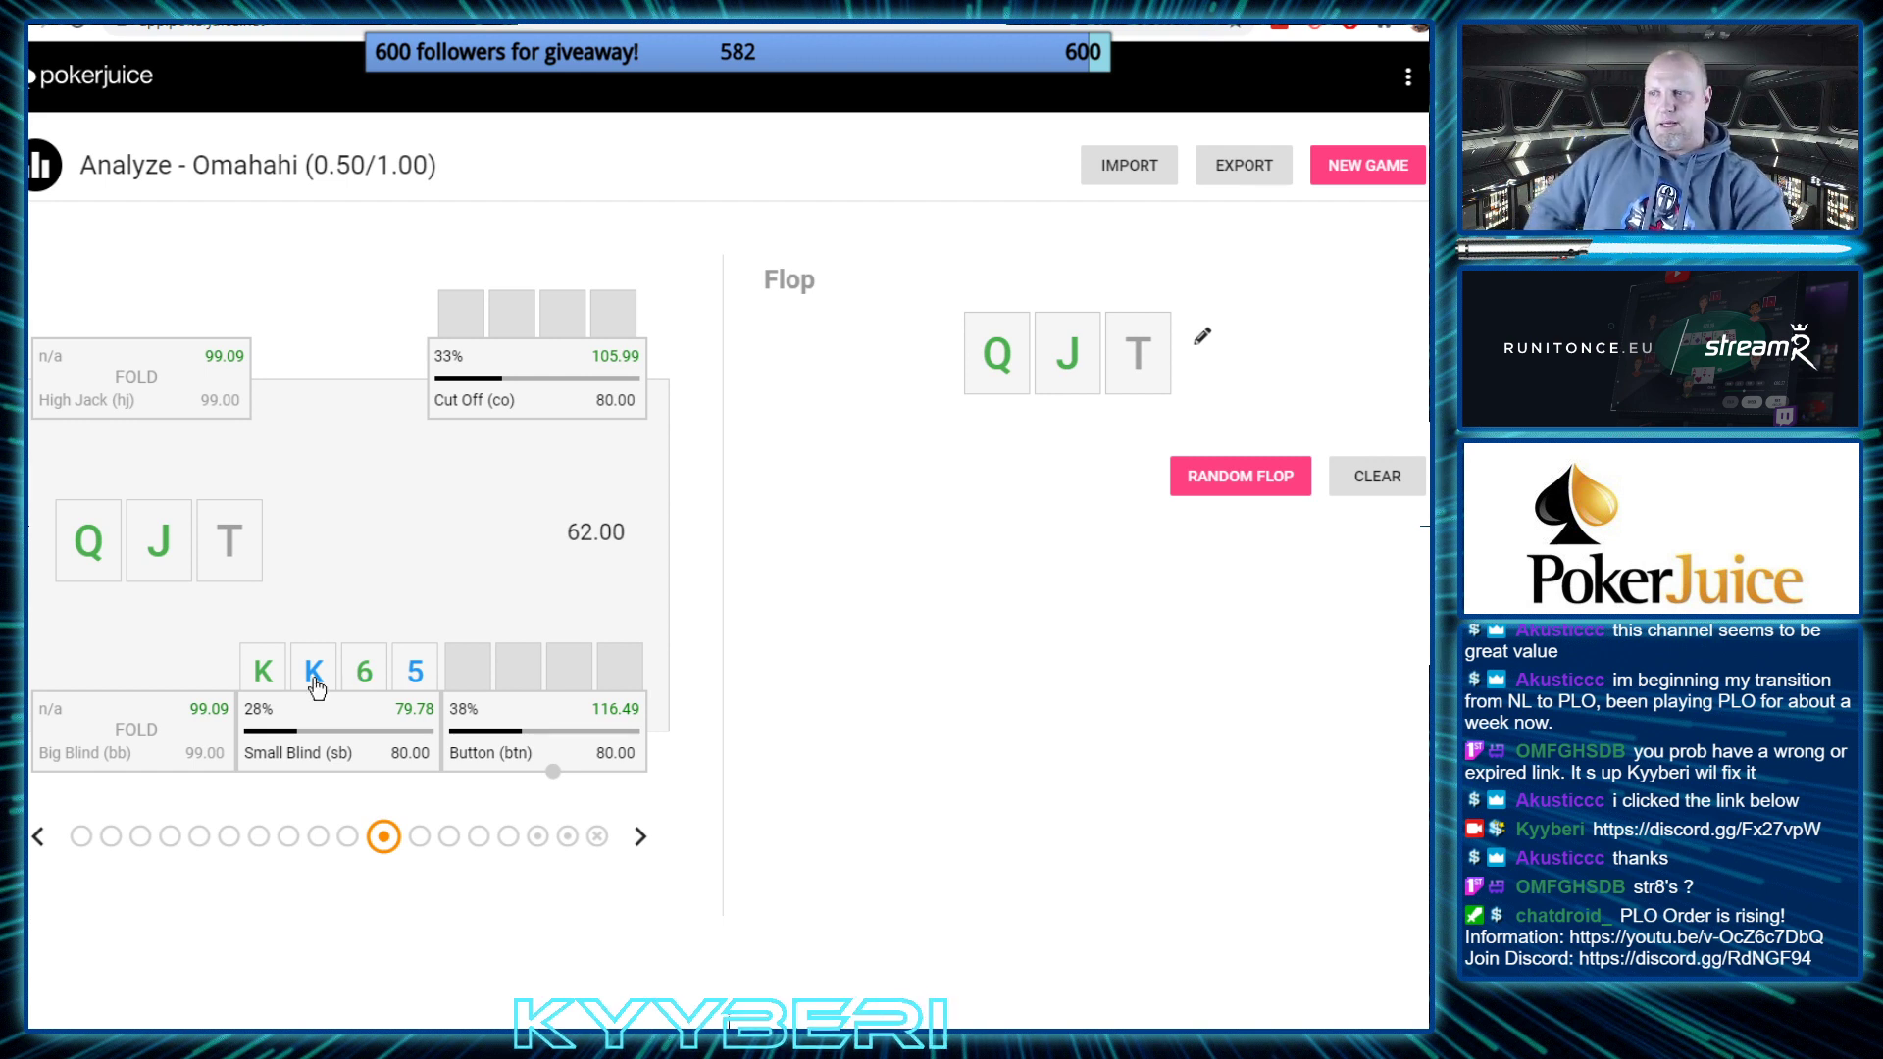
click(640, 836)
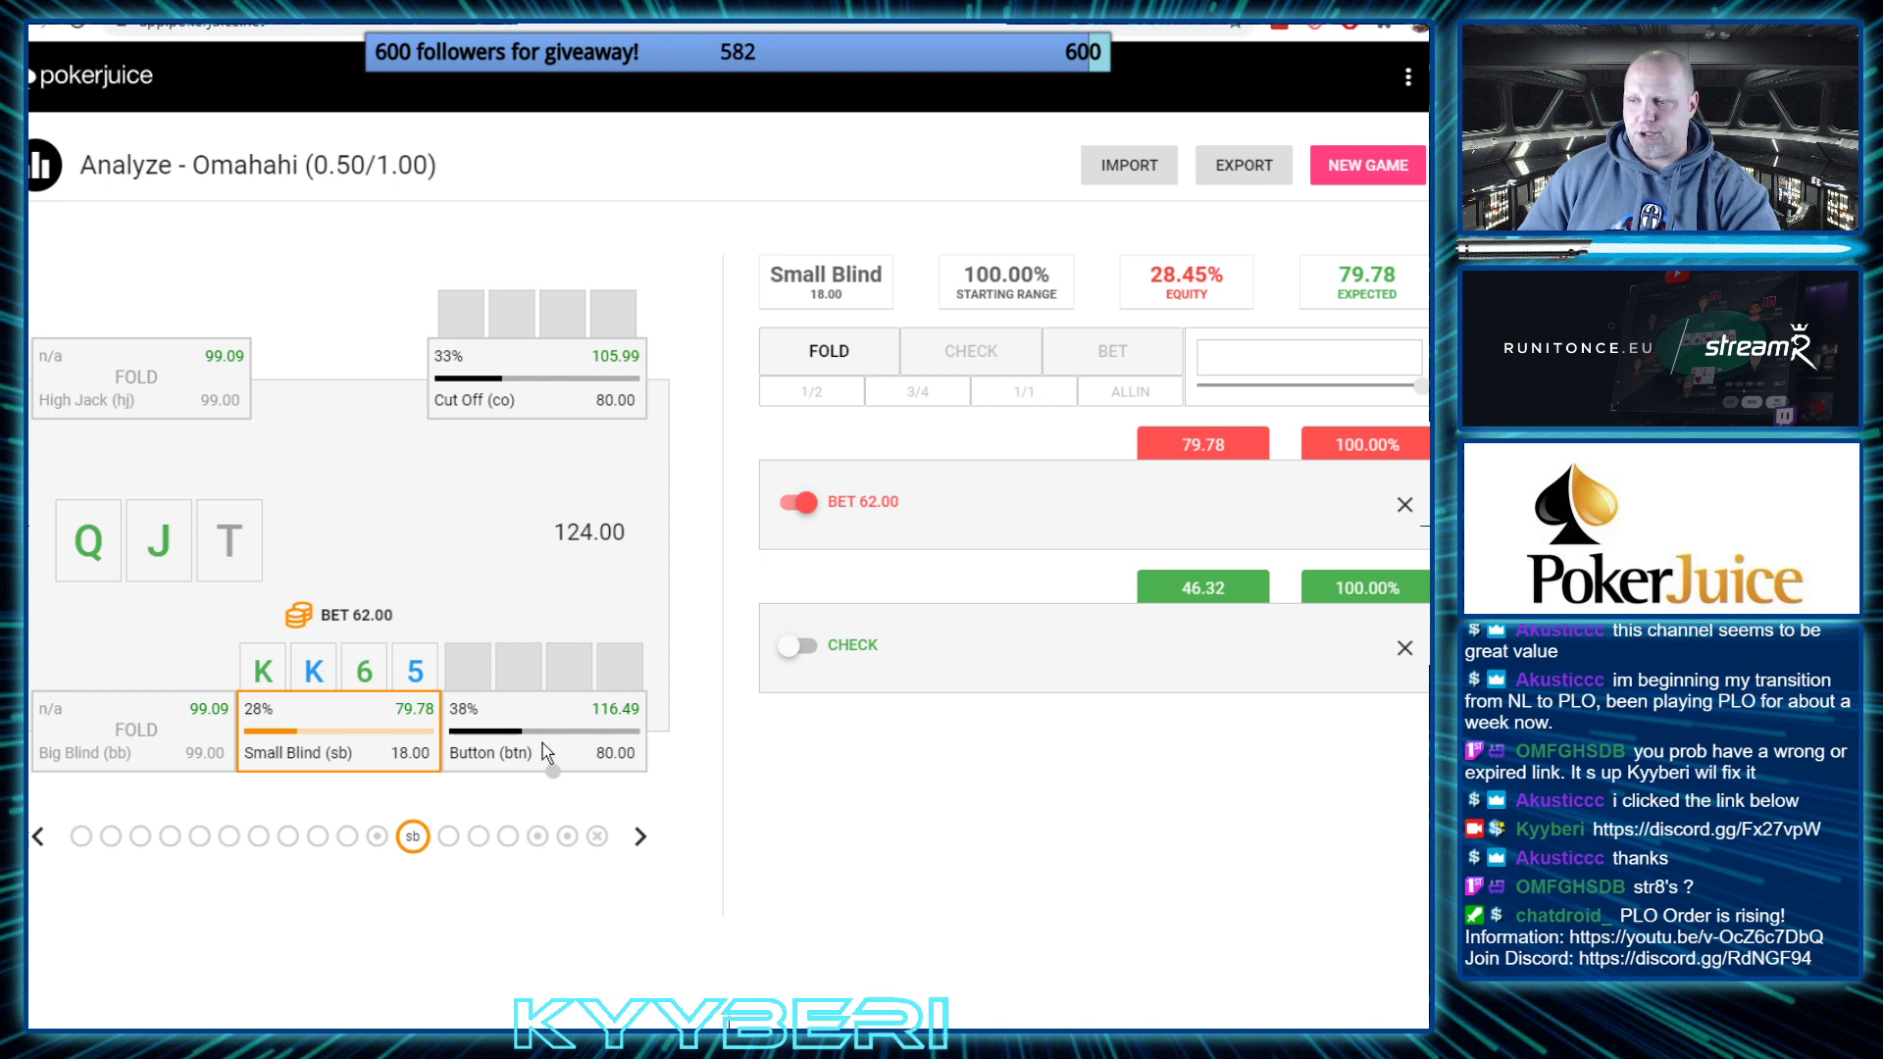
click(639, 836)
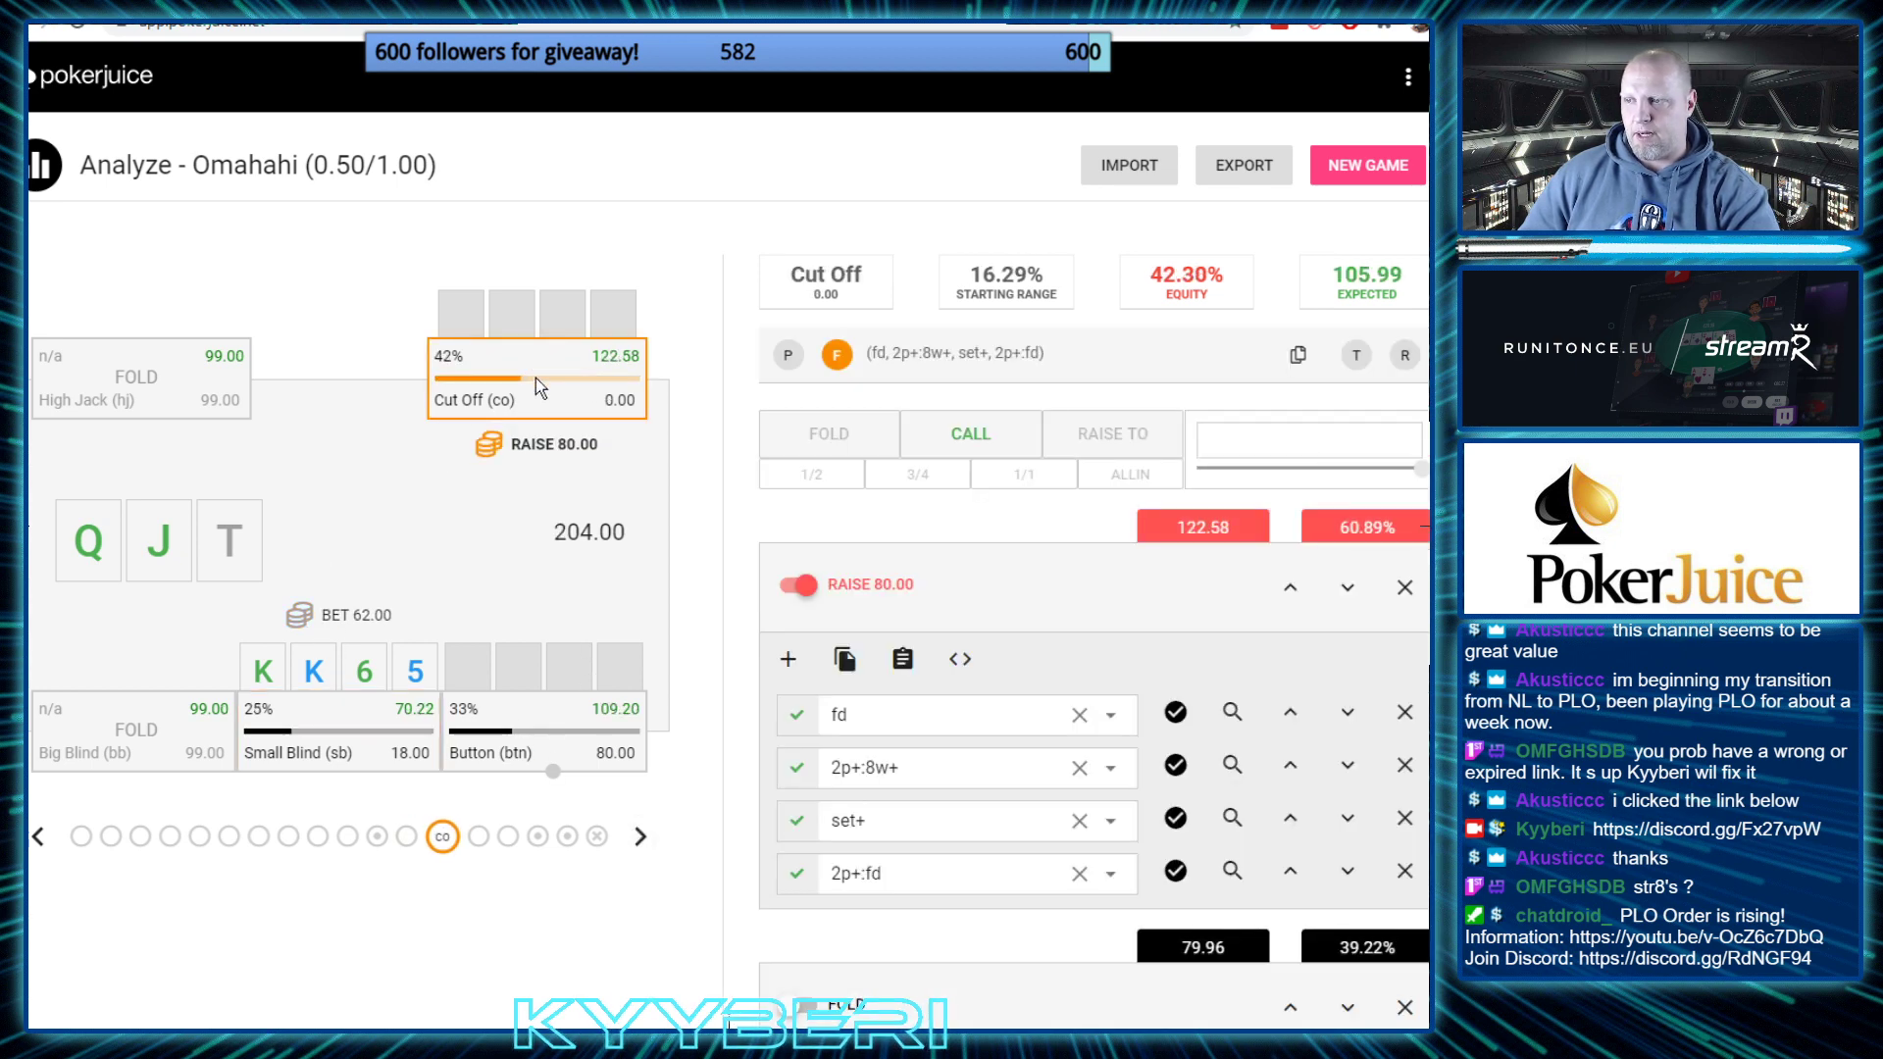
click(640, 836)
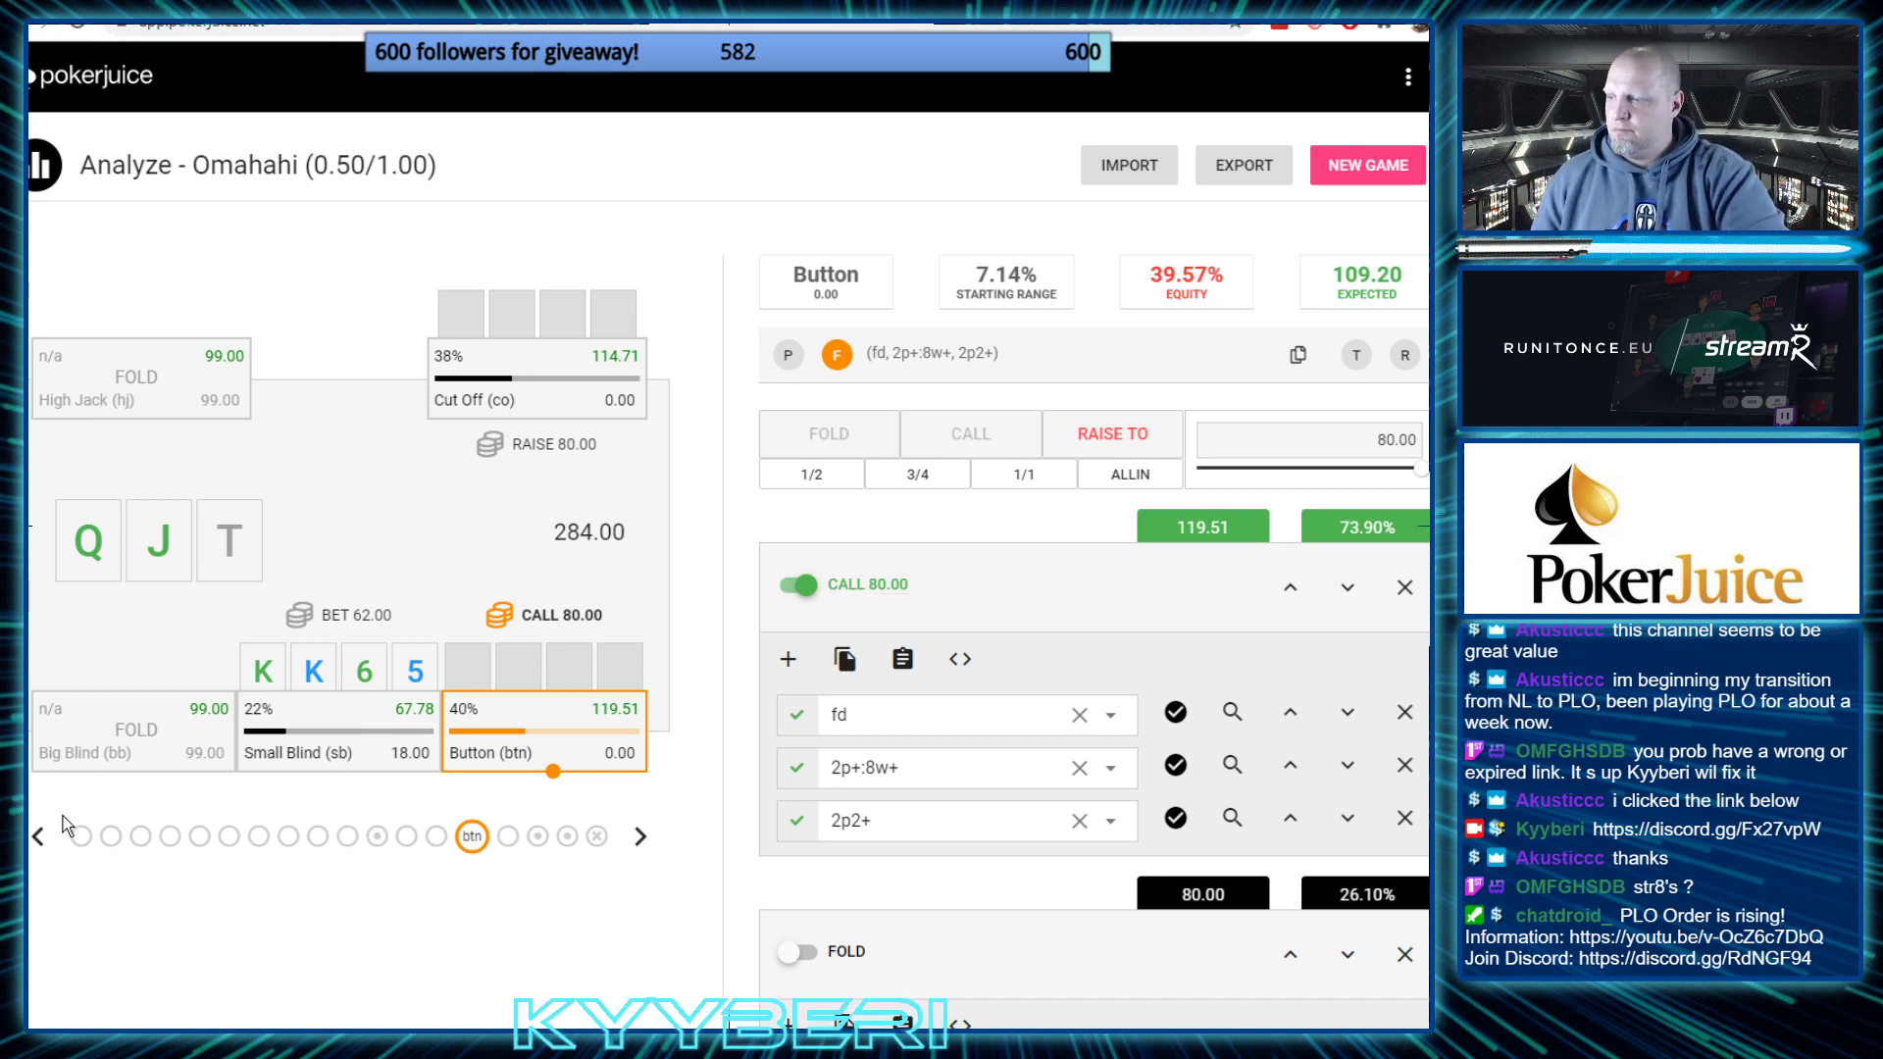
click(38, 836)
click(38, 836)
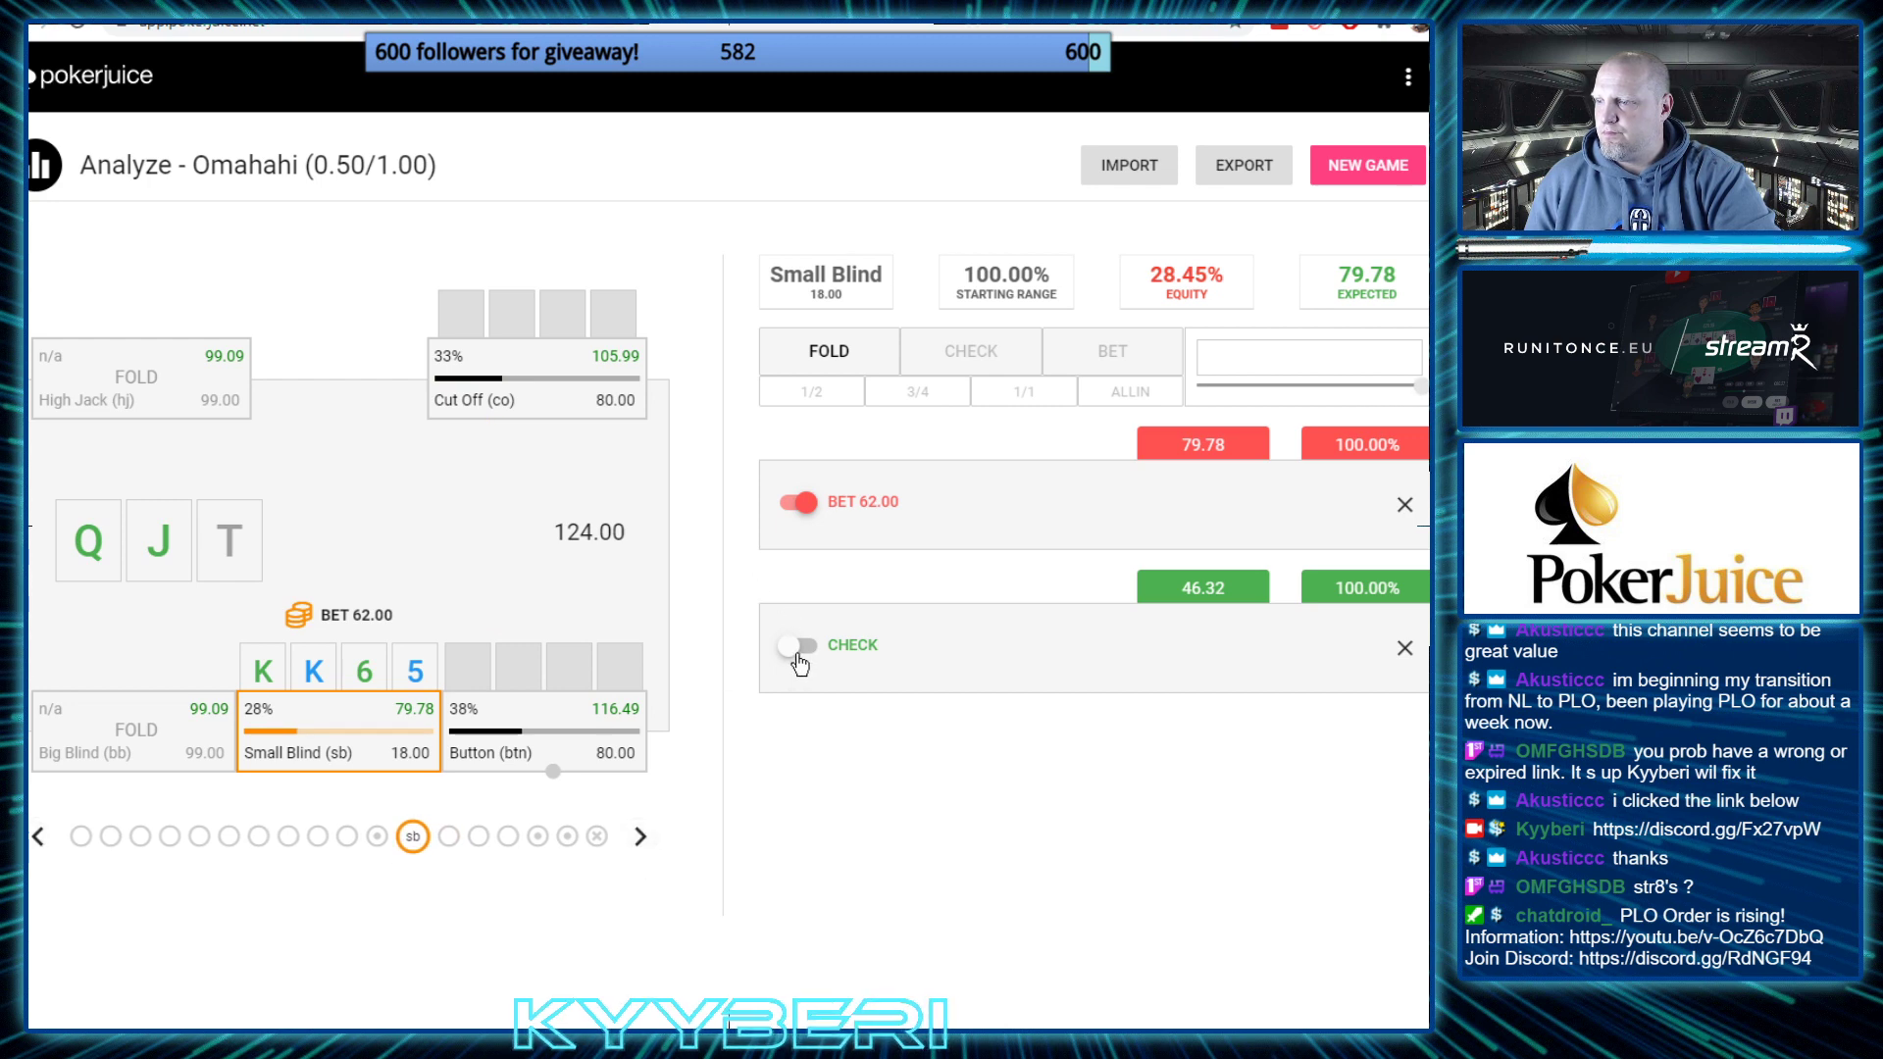
Set the Cut Off to fold against the flop bet and check the Button's 80.00 raise and the Small Blind's 18.00 call
click(640, 836)
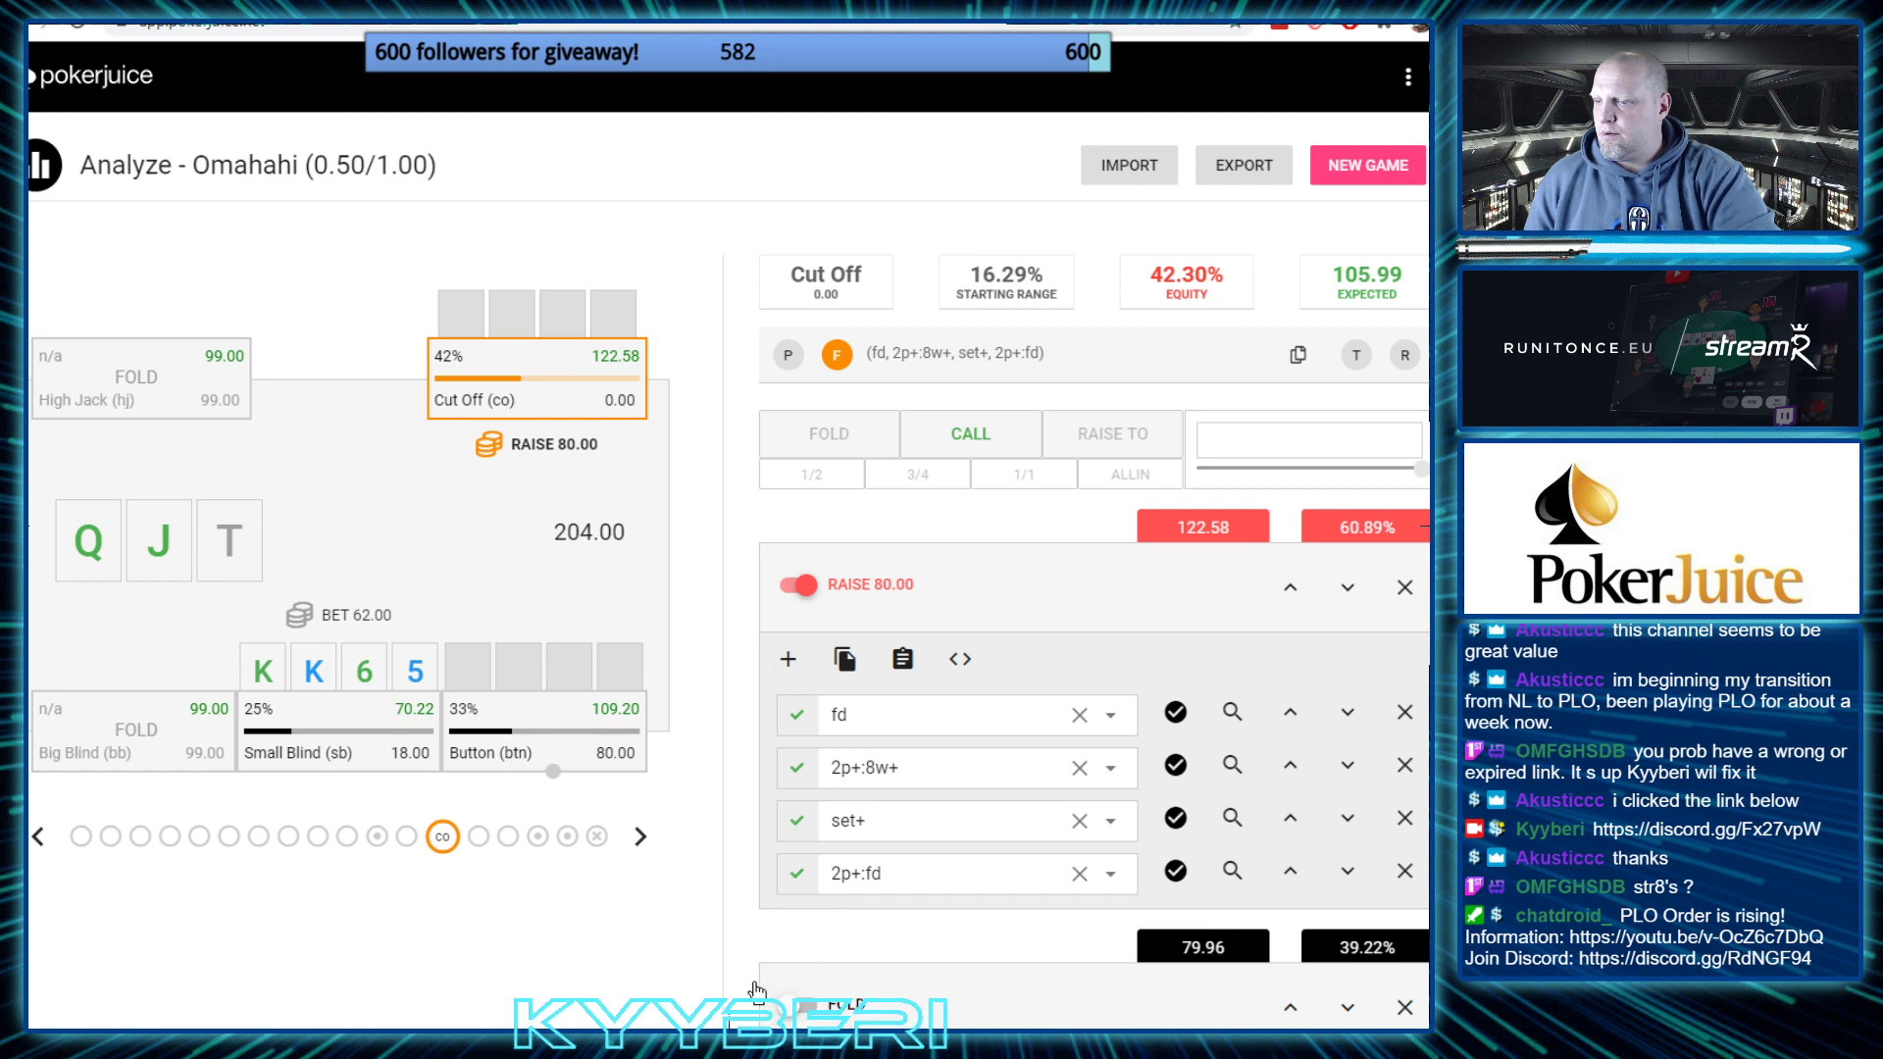
click(799, 1005)
click(640, 837)
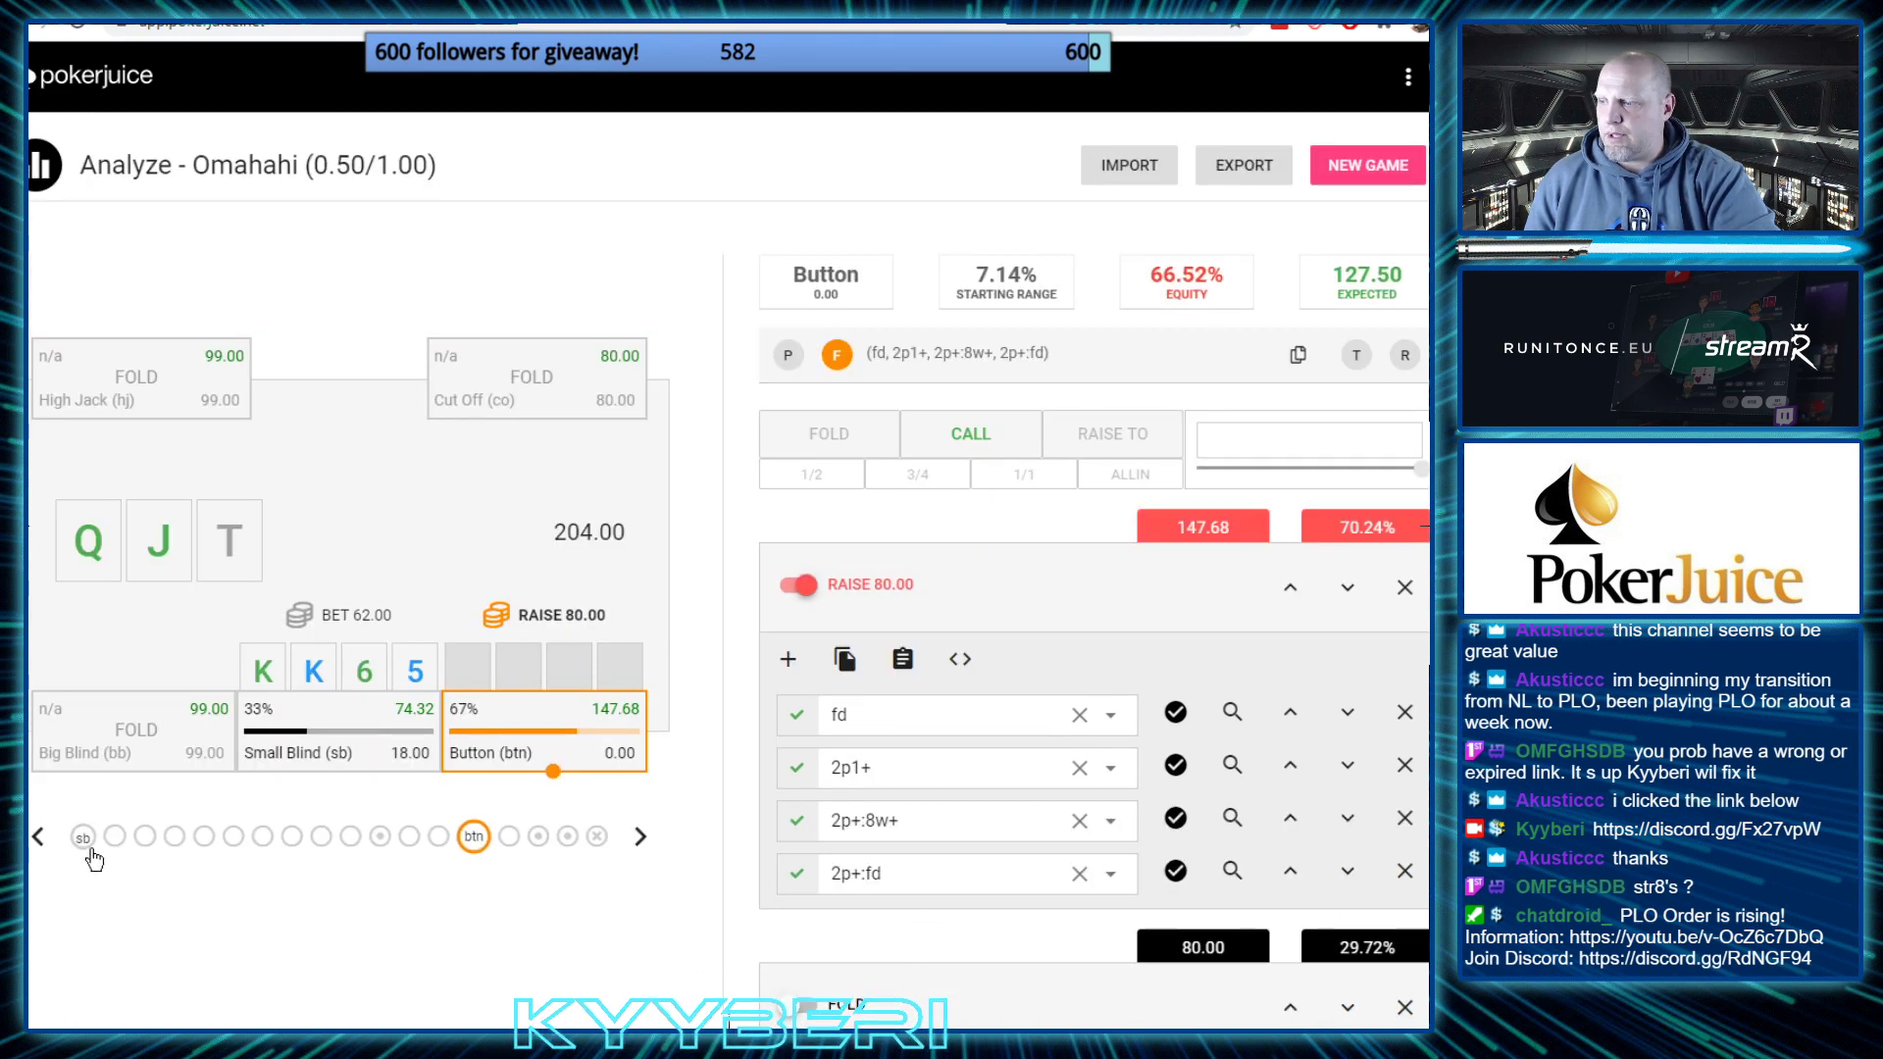
click(640, 837)
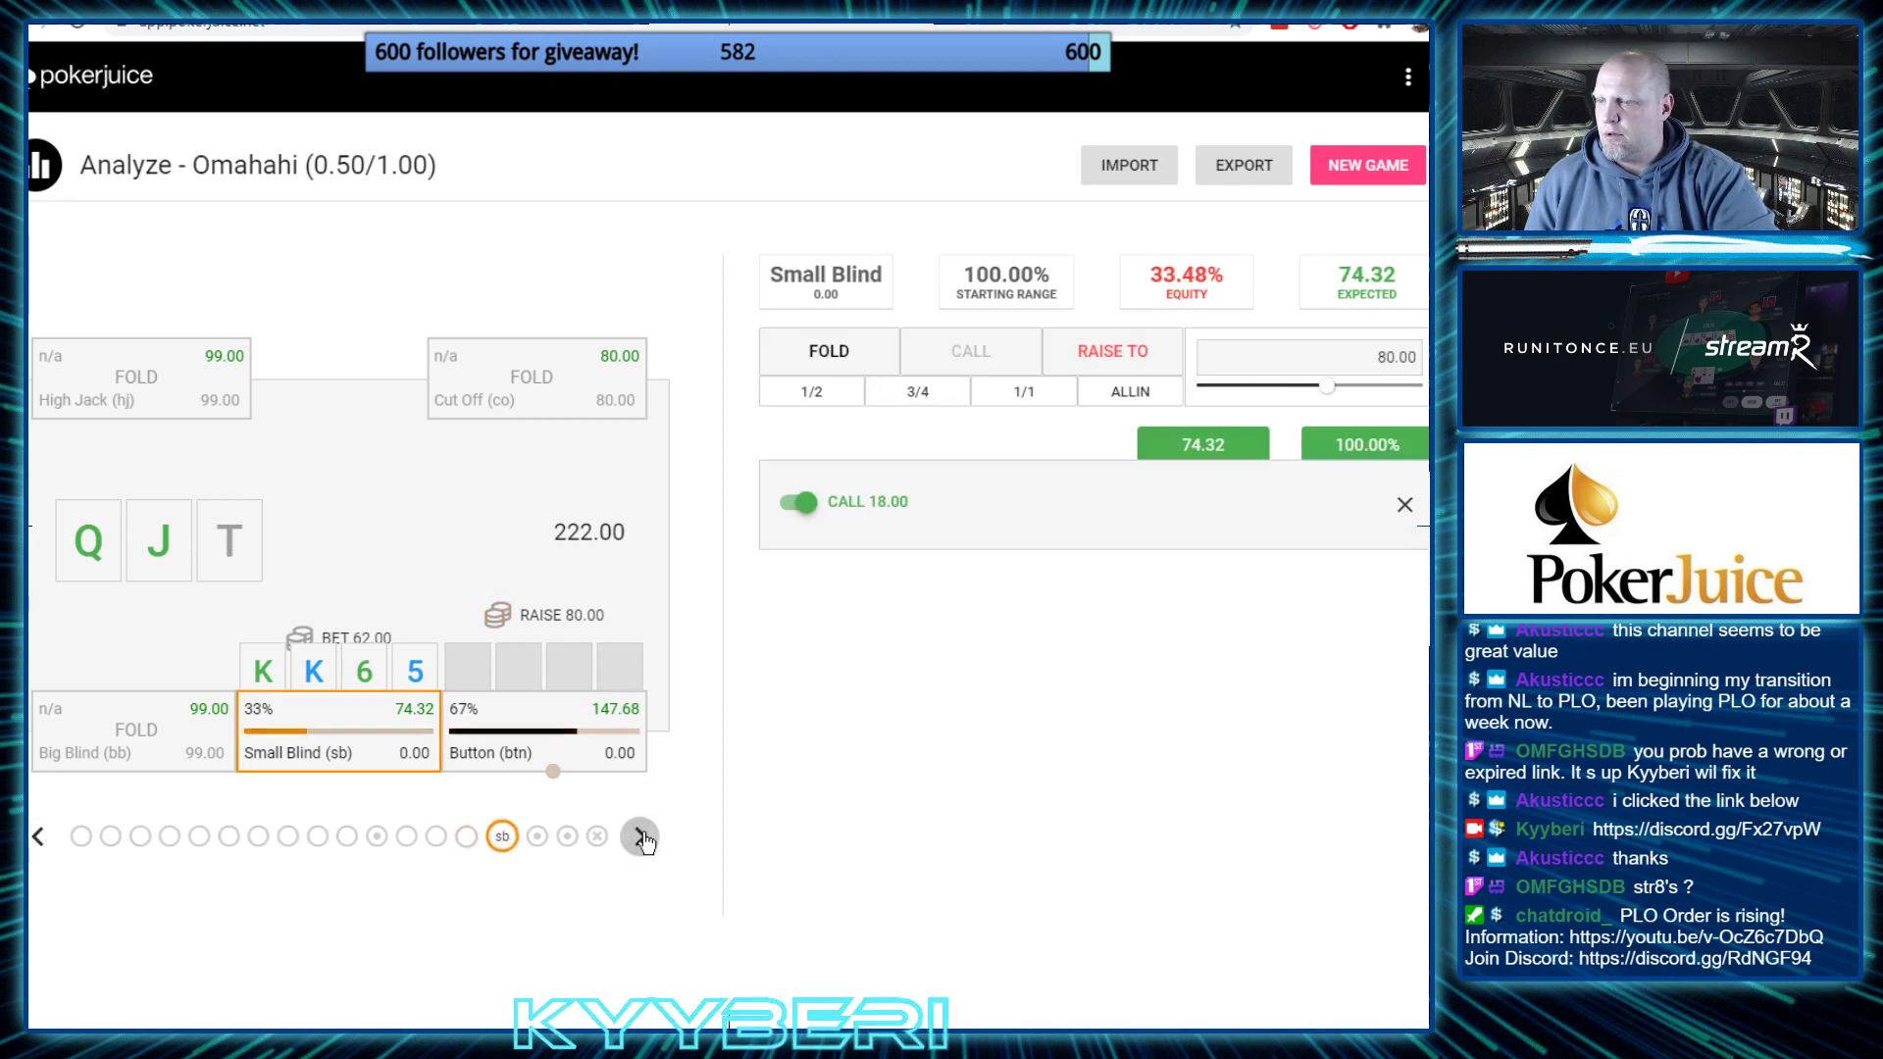
click(40, 837)
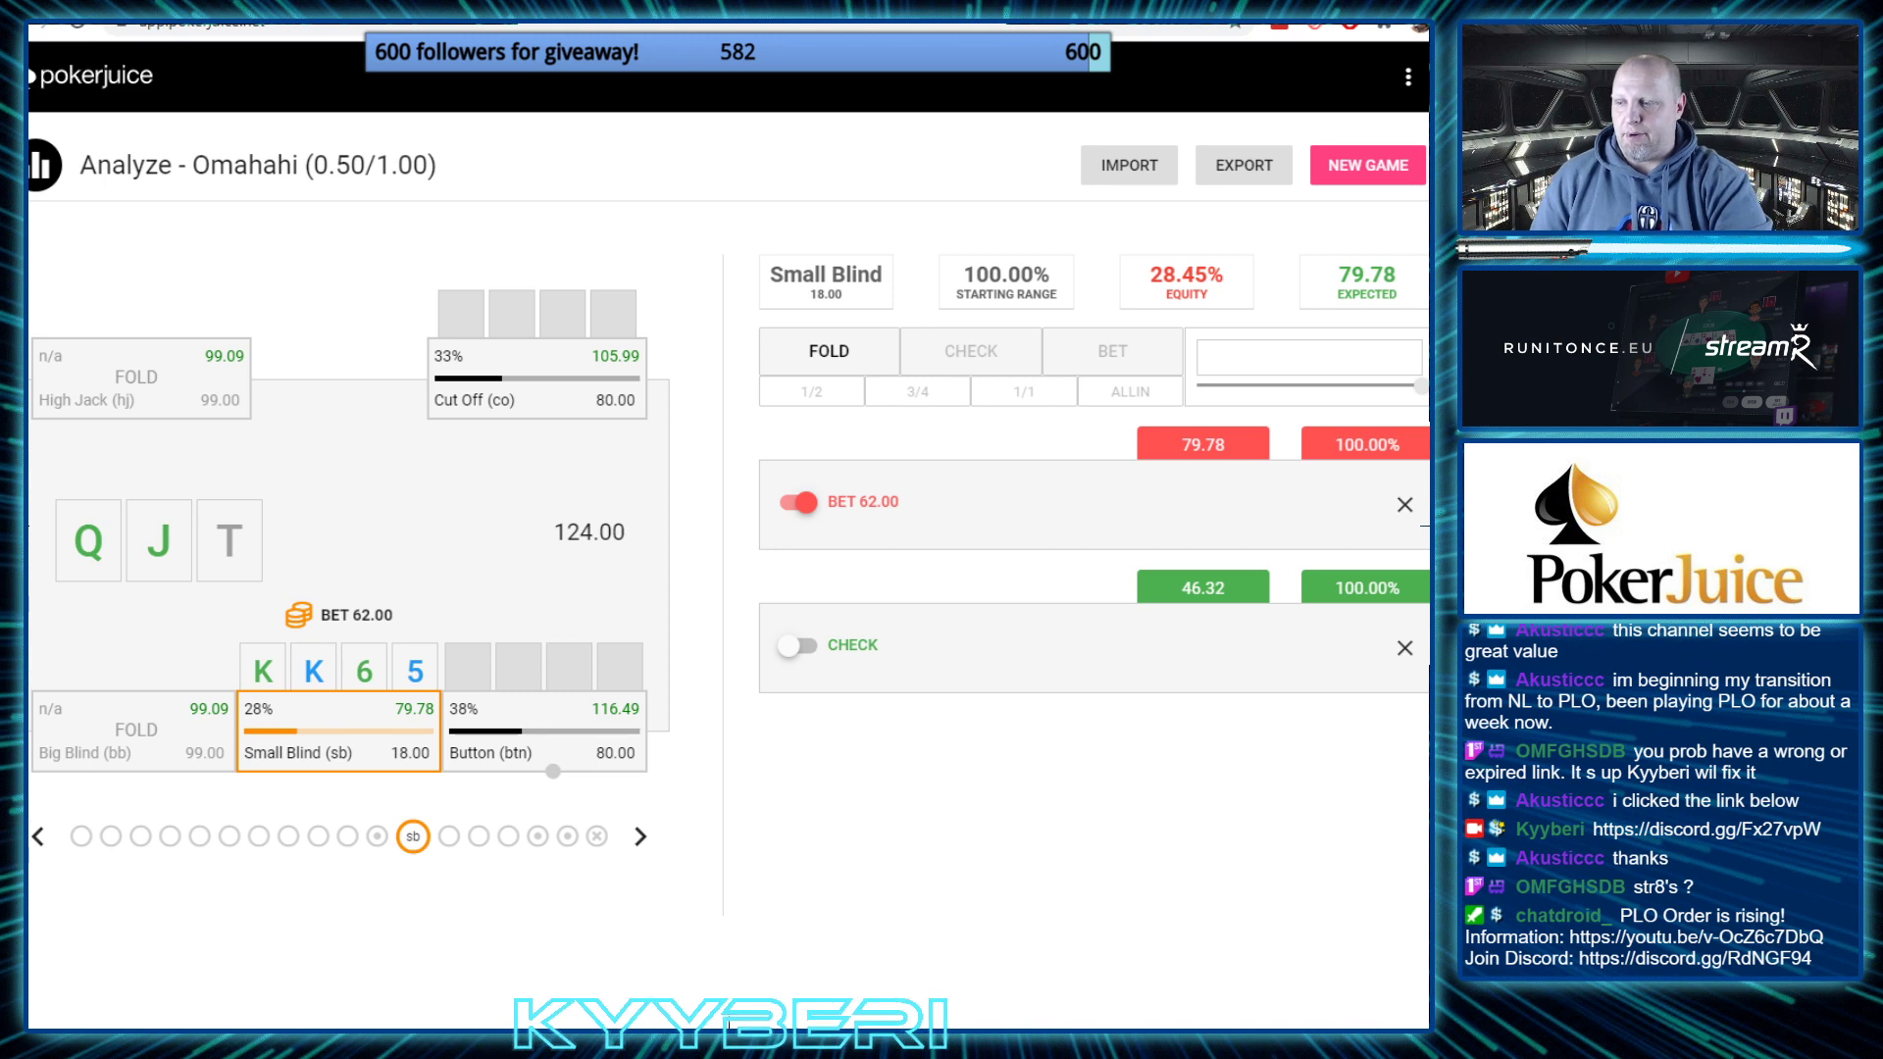
Switch to MonkerSolver and collapse the 33%, POT and CHECK branches of the 3-way flop tree
key(alt+Tab)
key(alt+Tab)
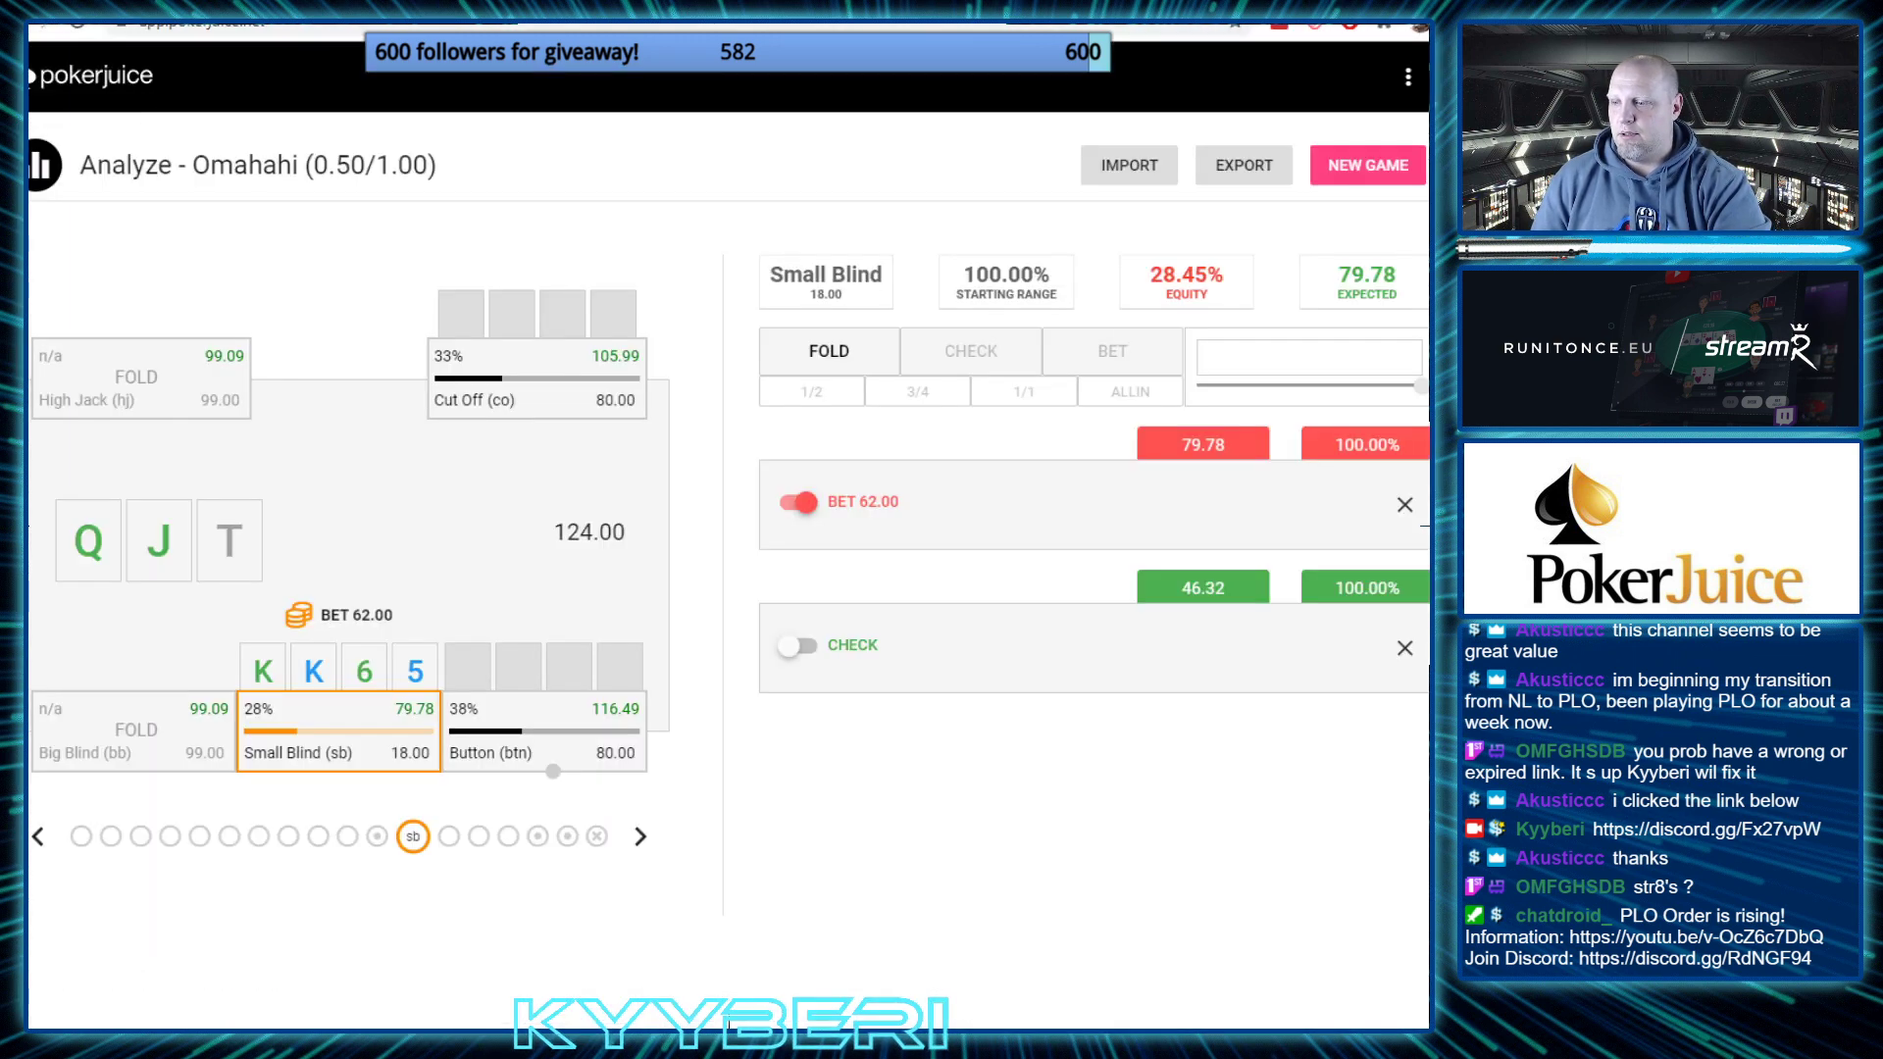
key(alt+Tab)
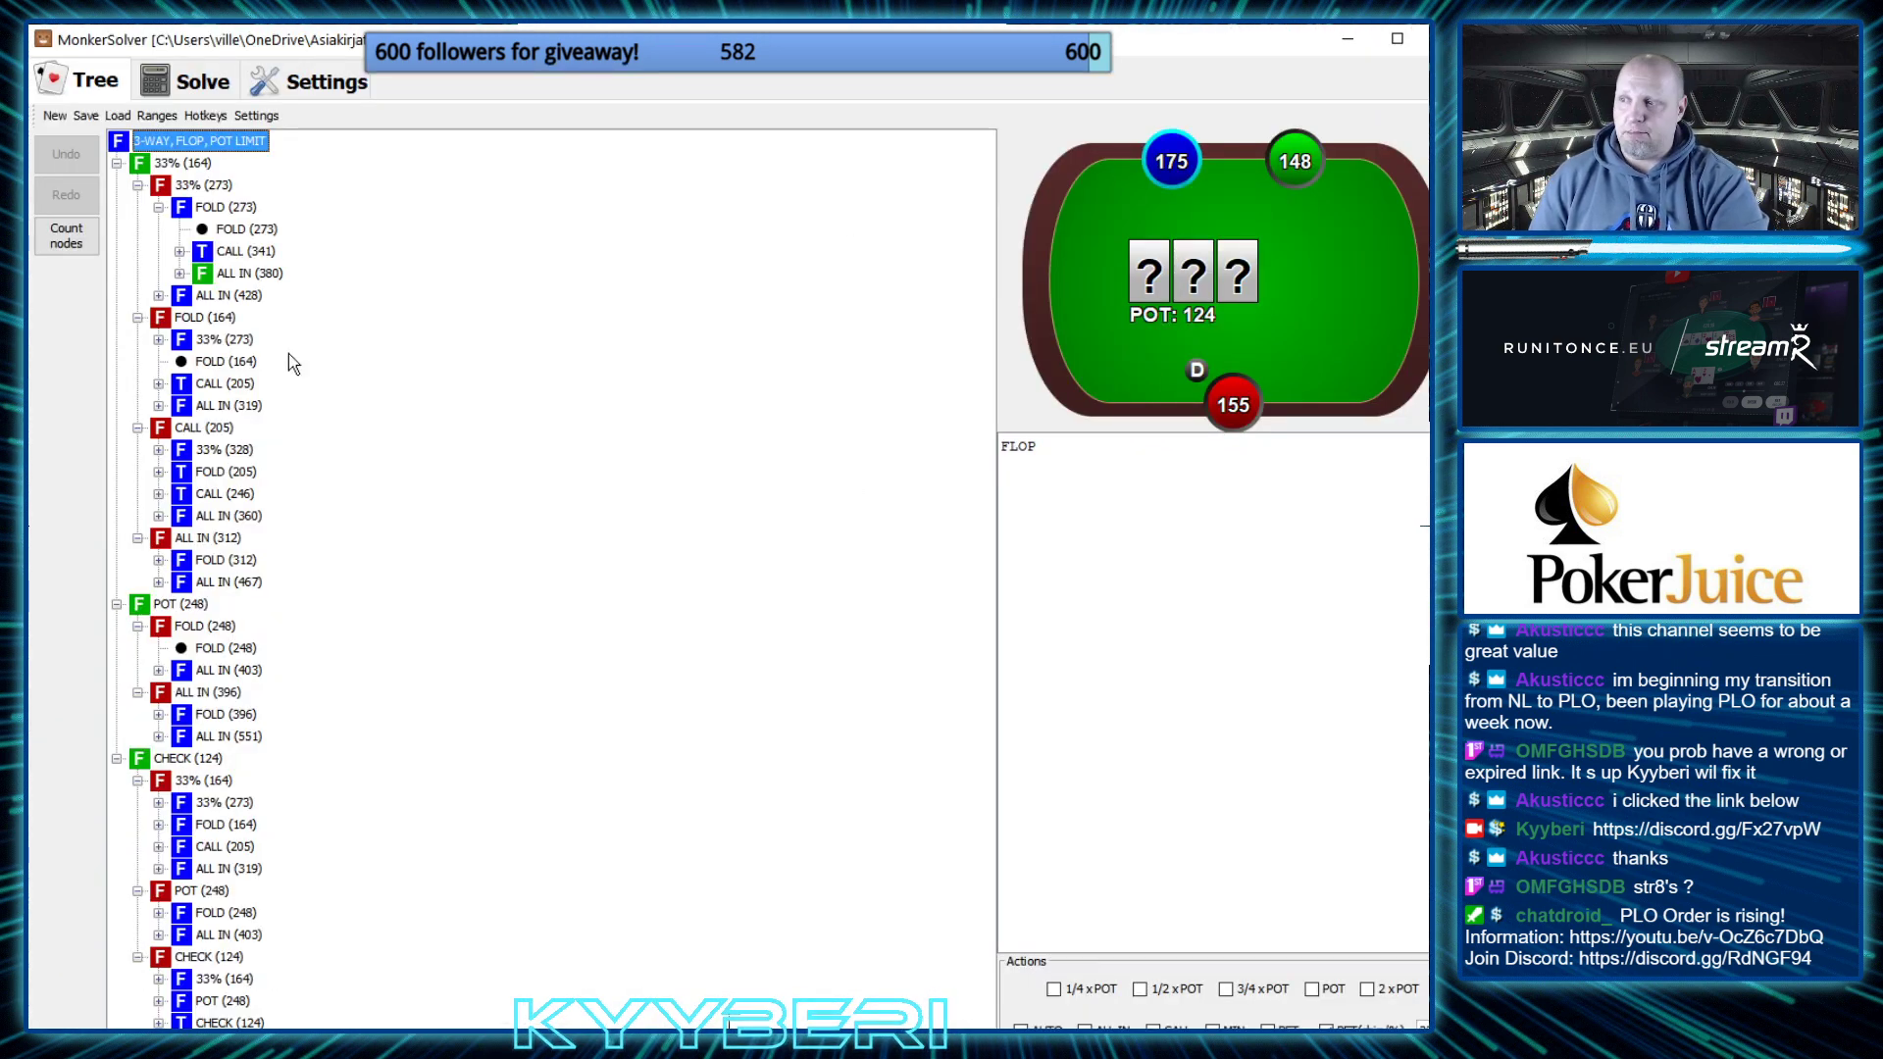
click(117, 163)
click(117, 184)
click(117, 207)
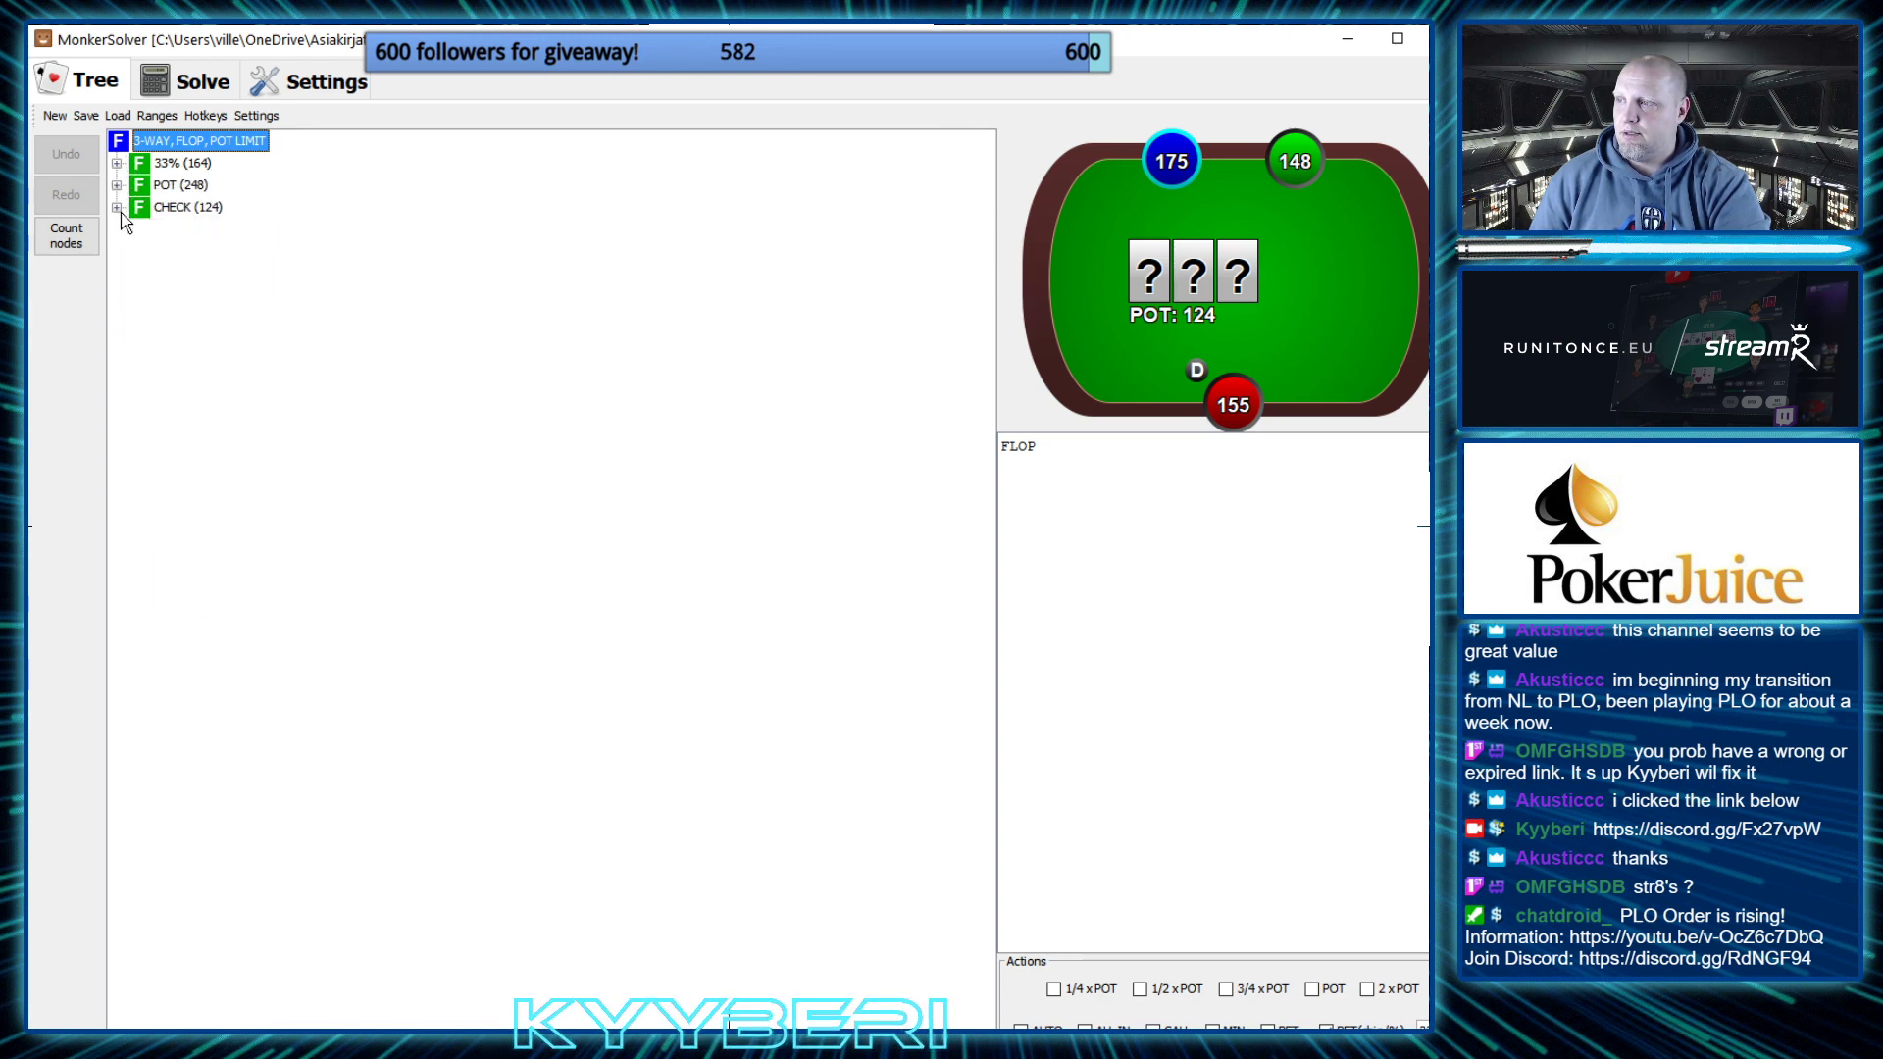
Delete the opening 33% (164) bet branch and the 33% (164) bet branch directly following the first check
click(162, 163)
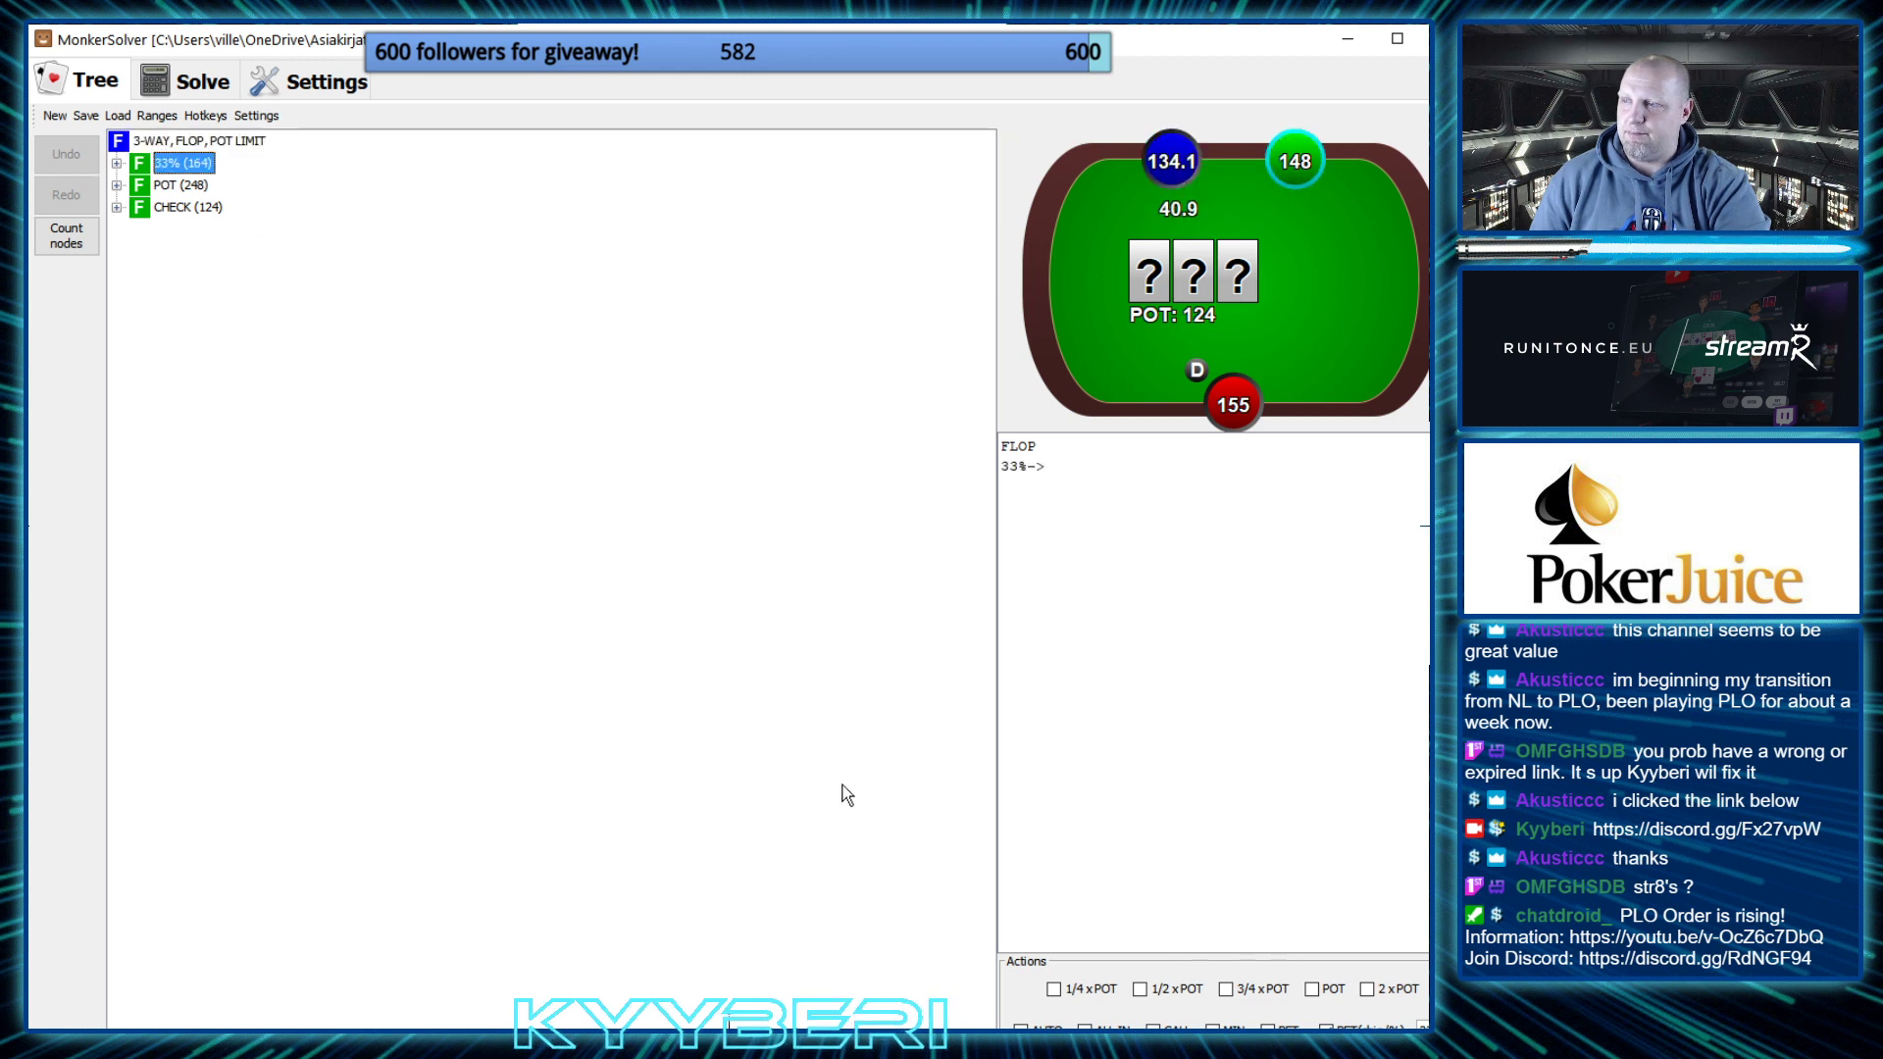
key(Delete)
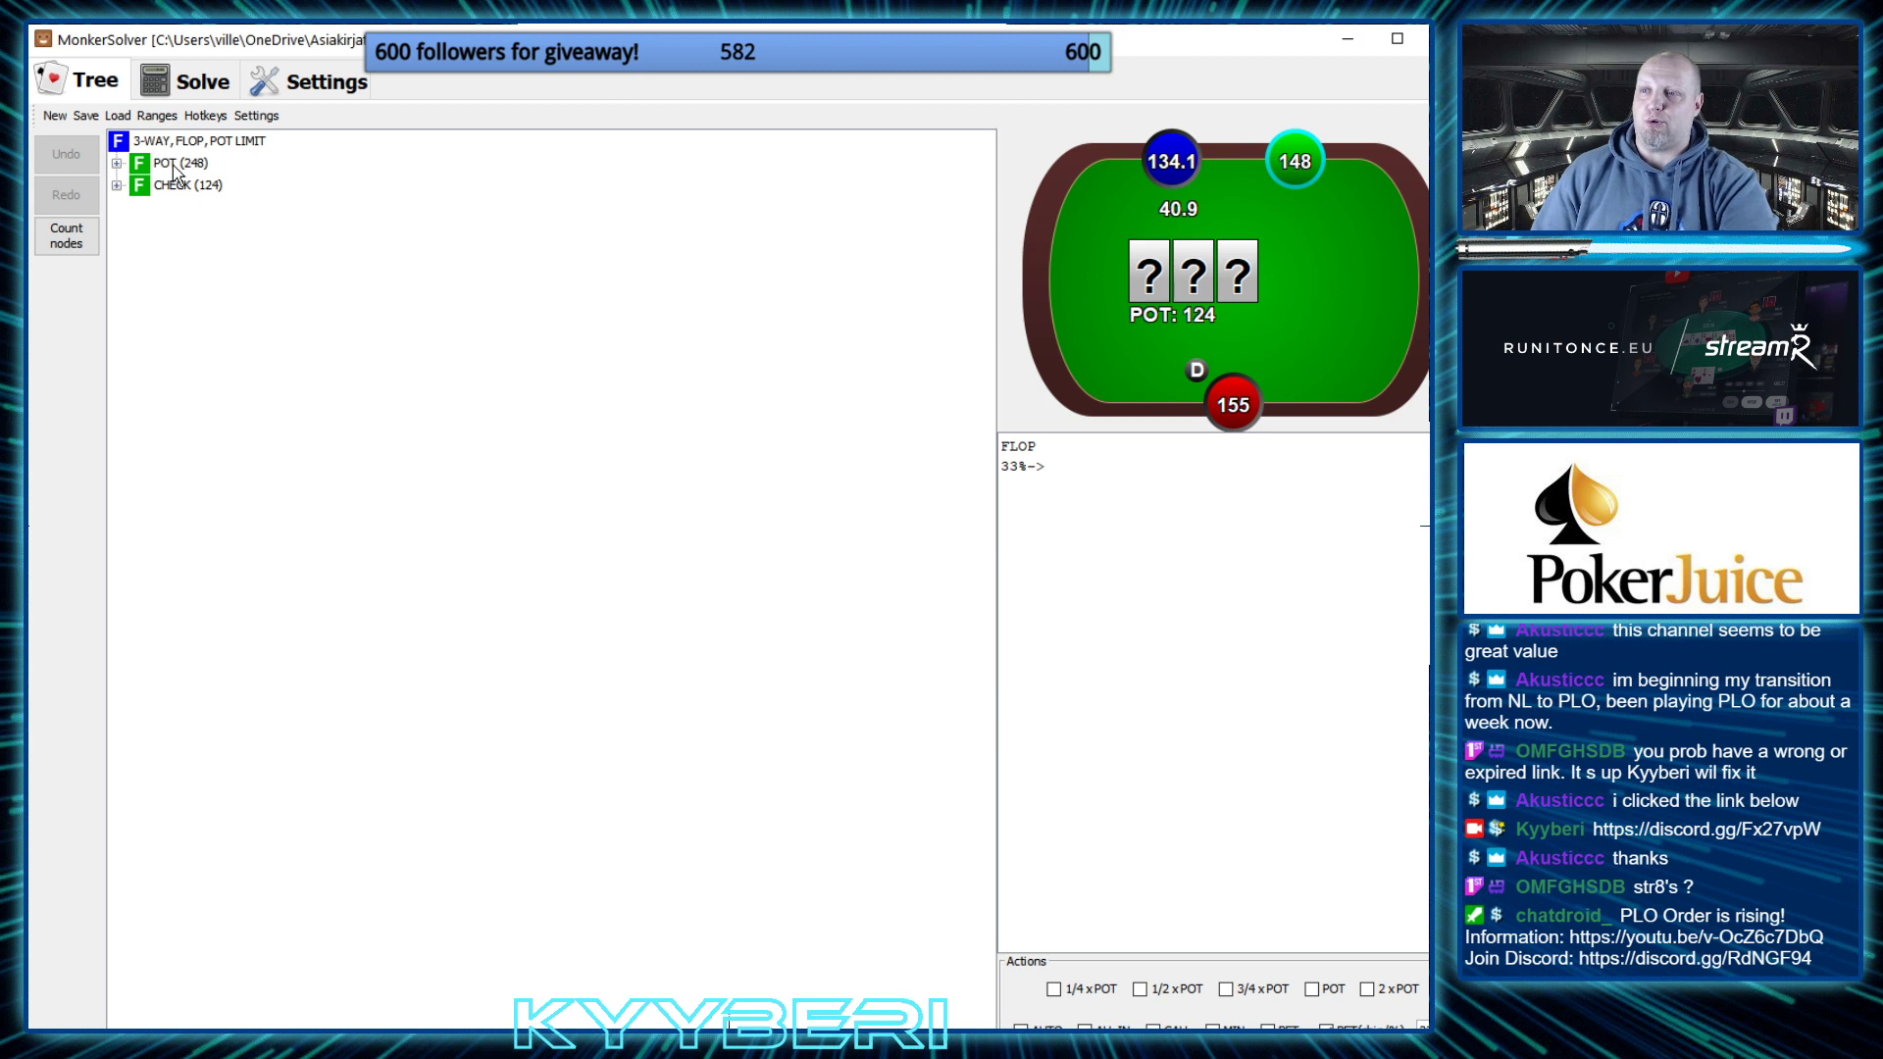
click(117, 165)
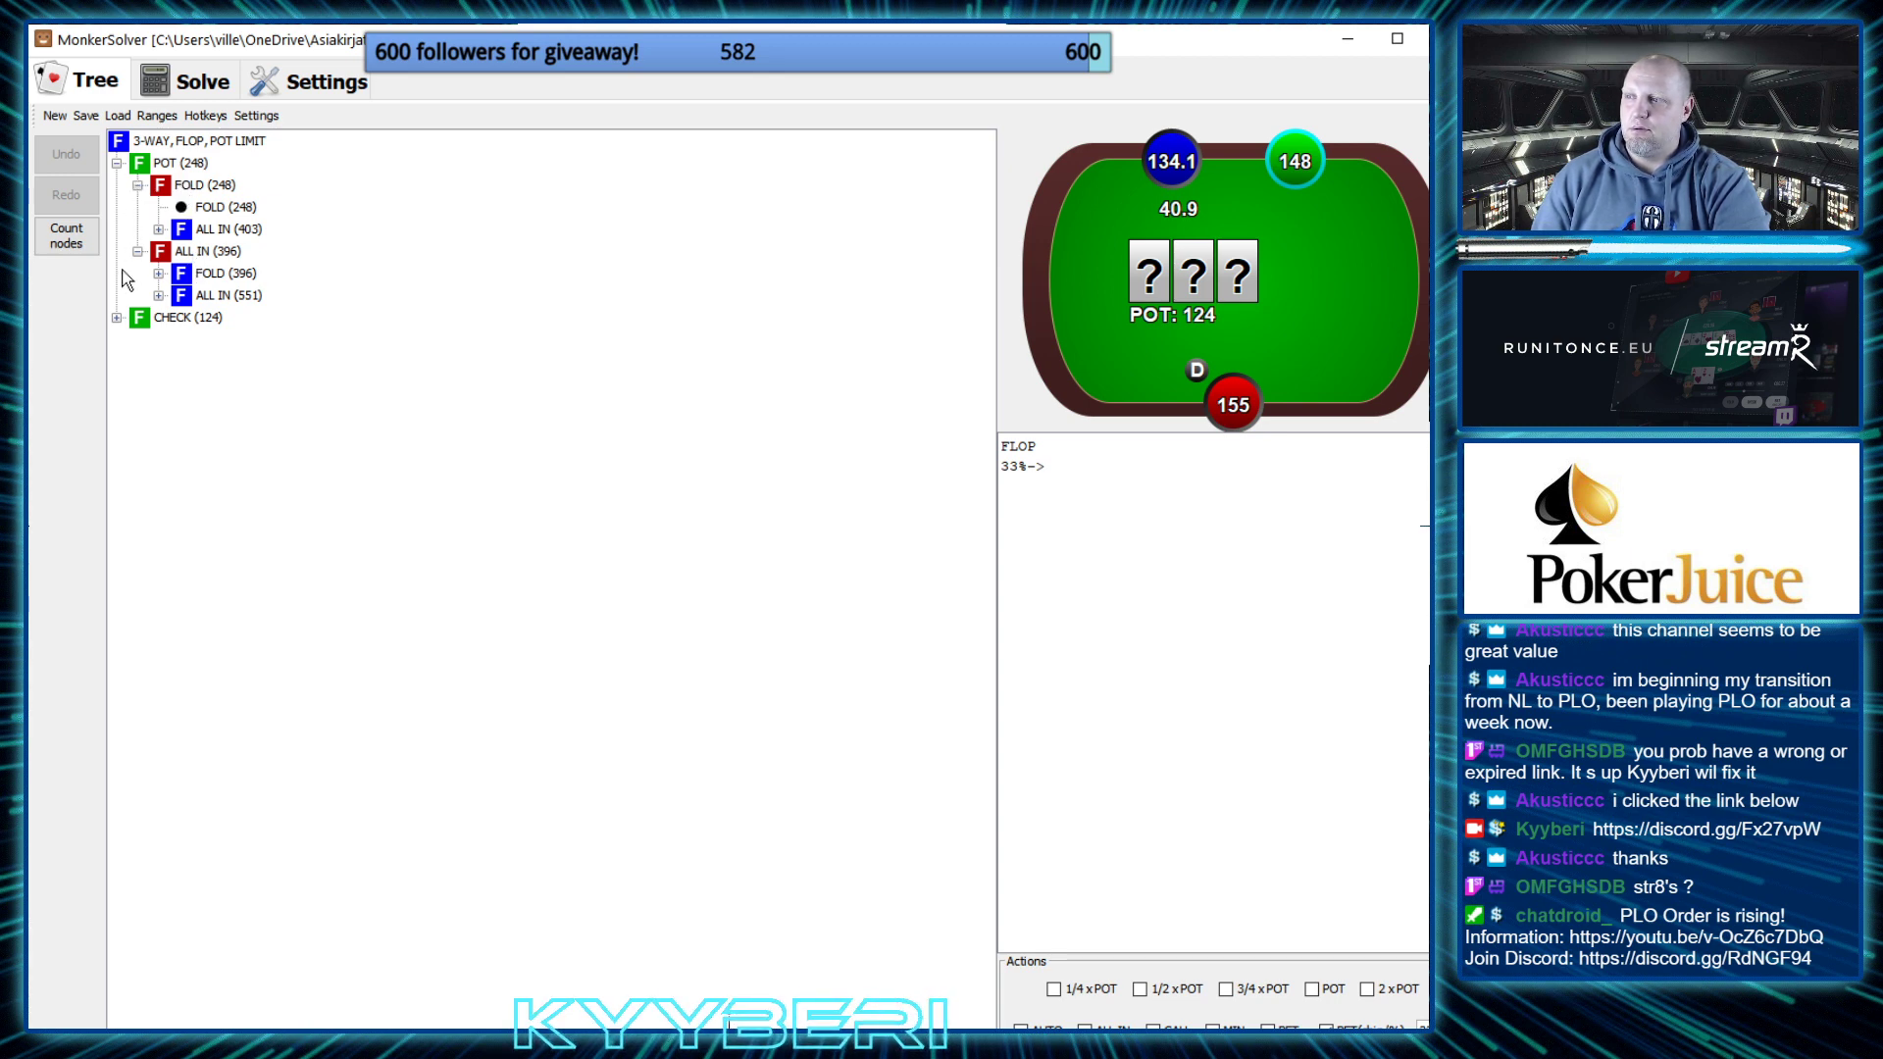
click(116, 316)
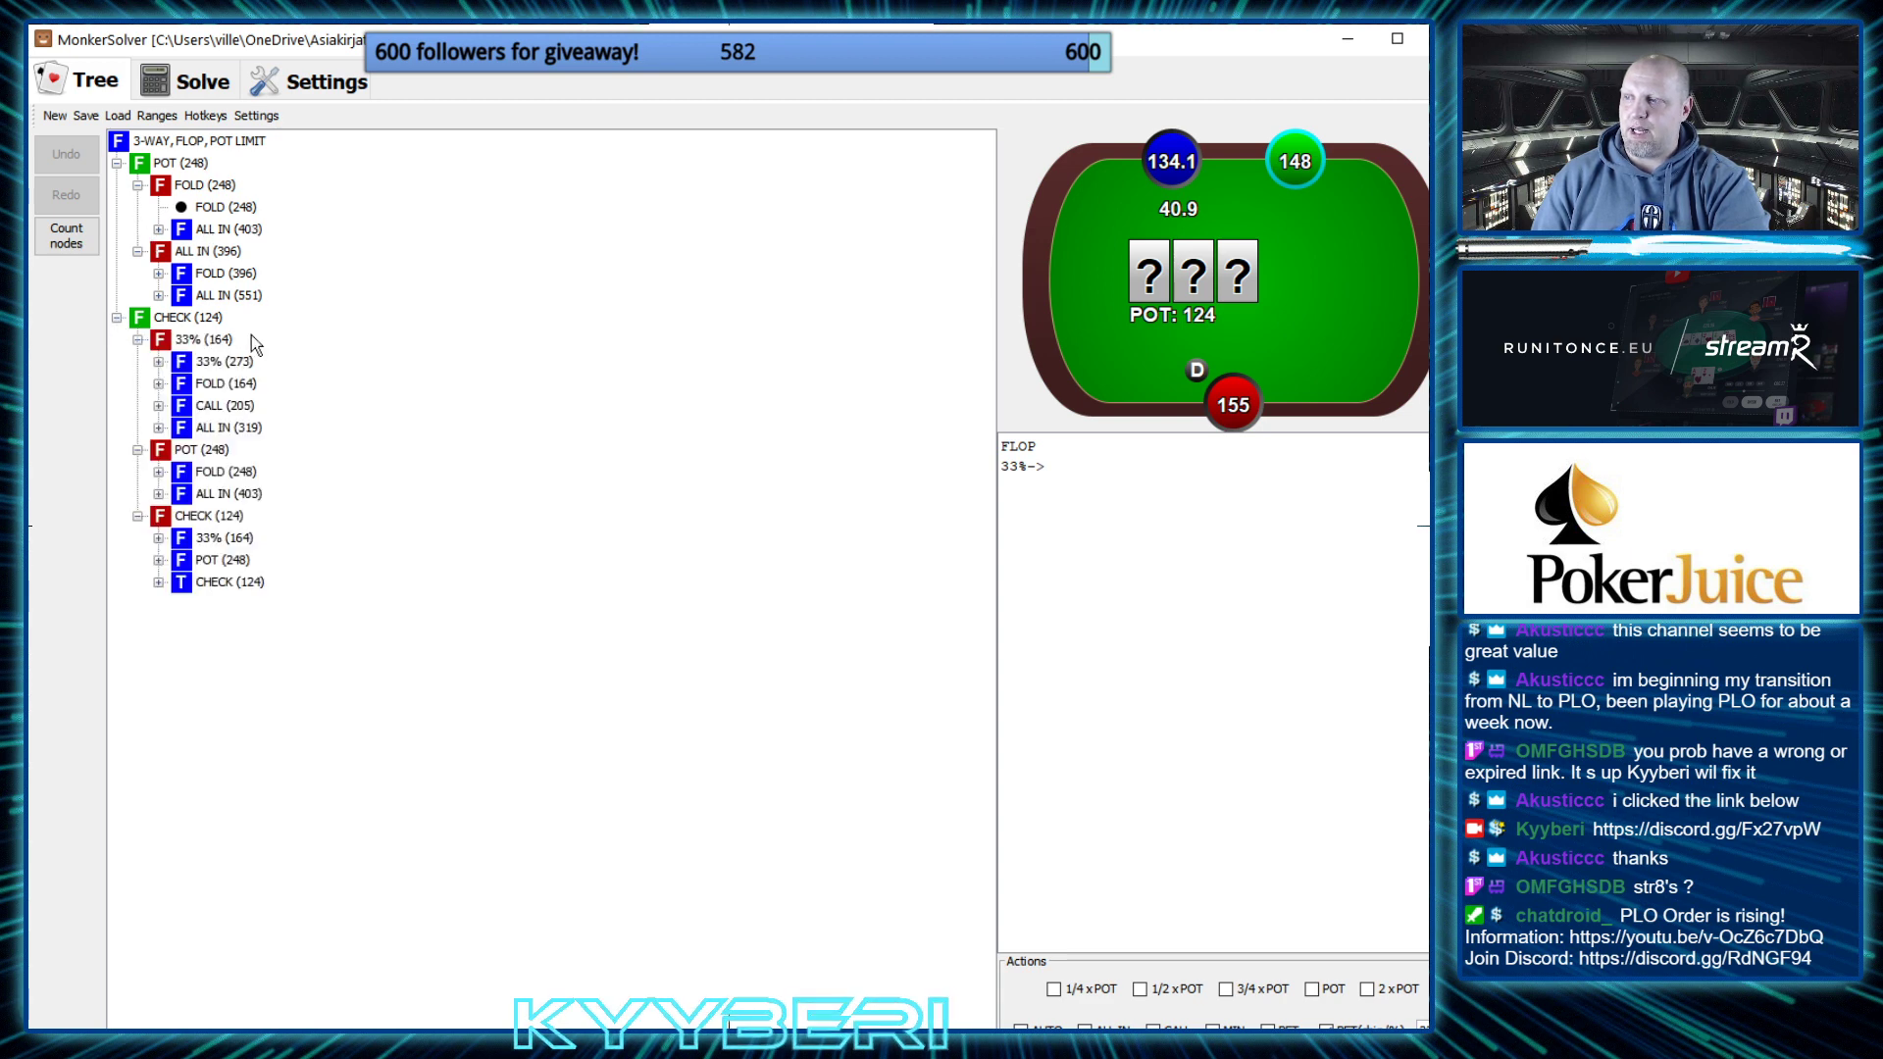
click(204, 339)
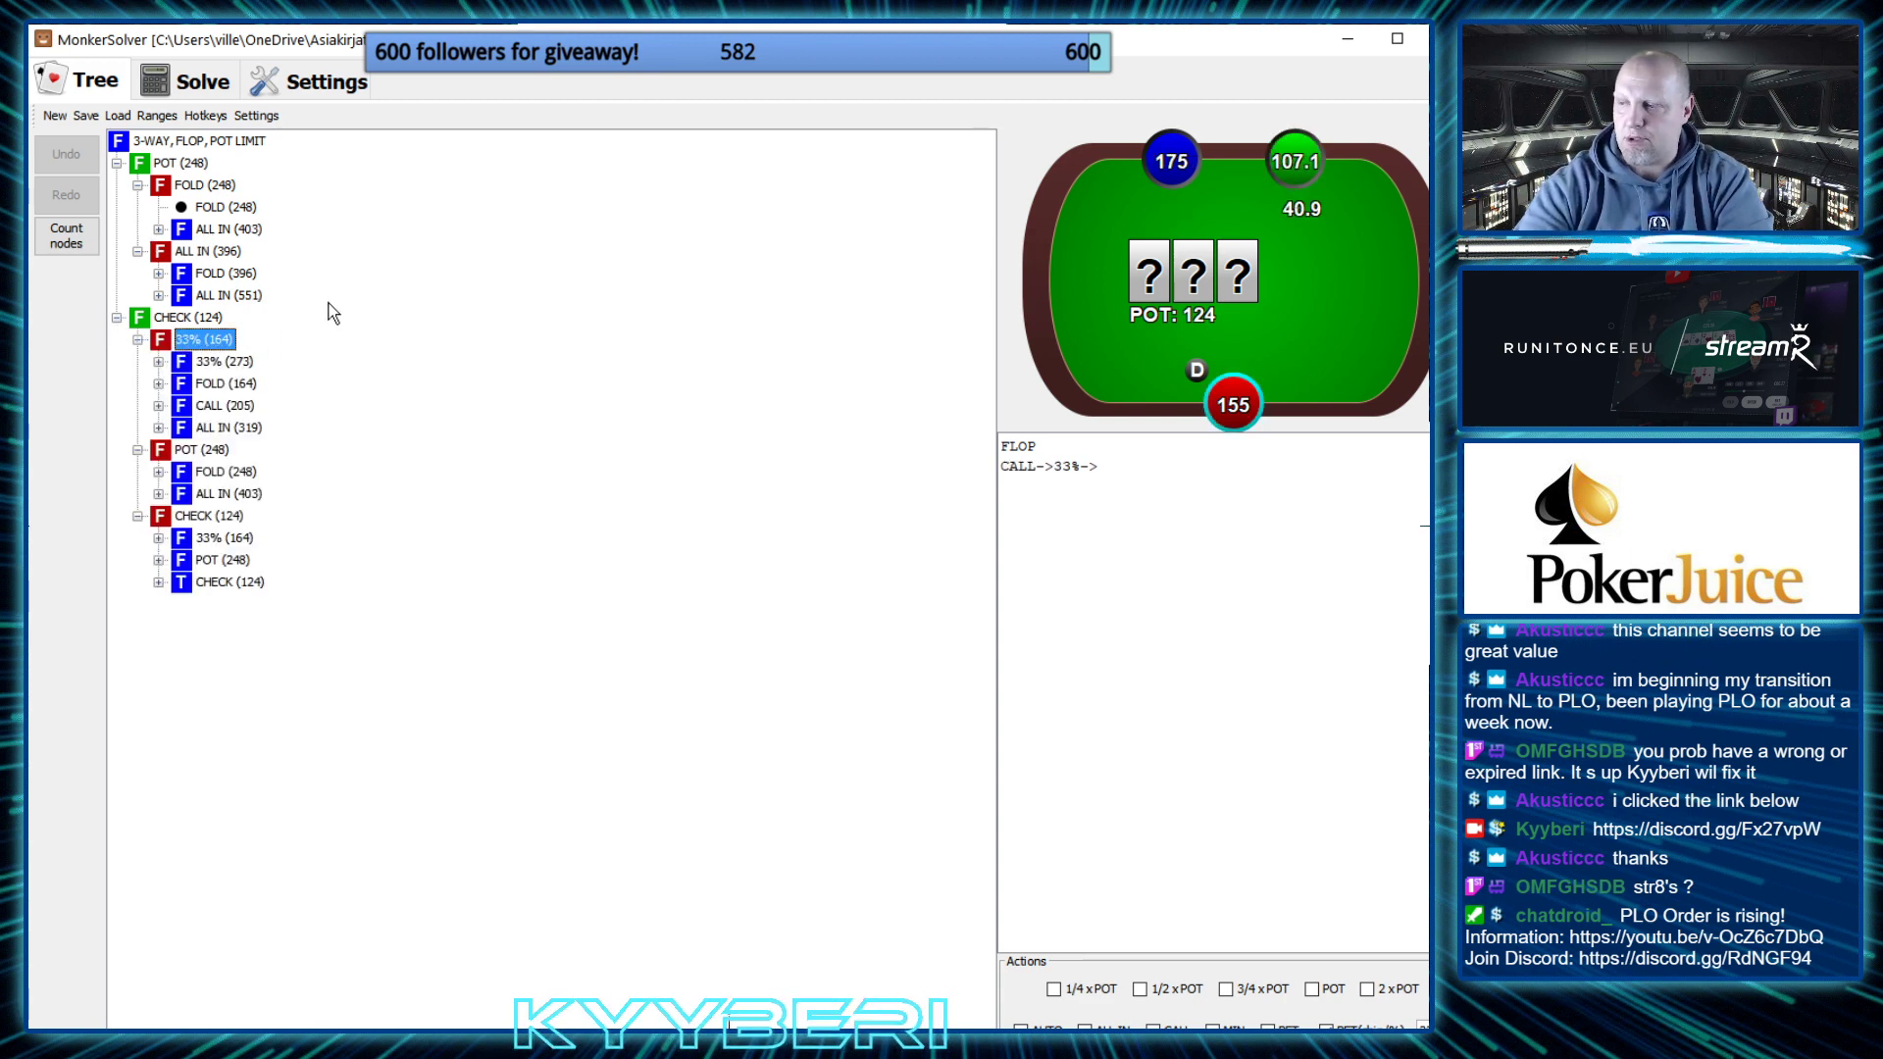
key(Delete)
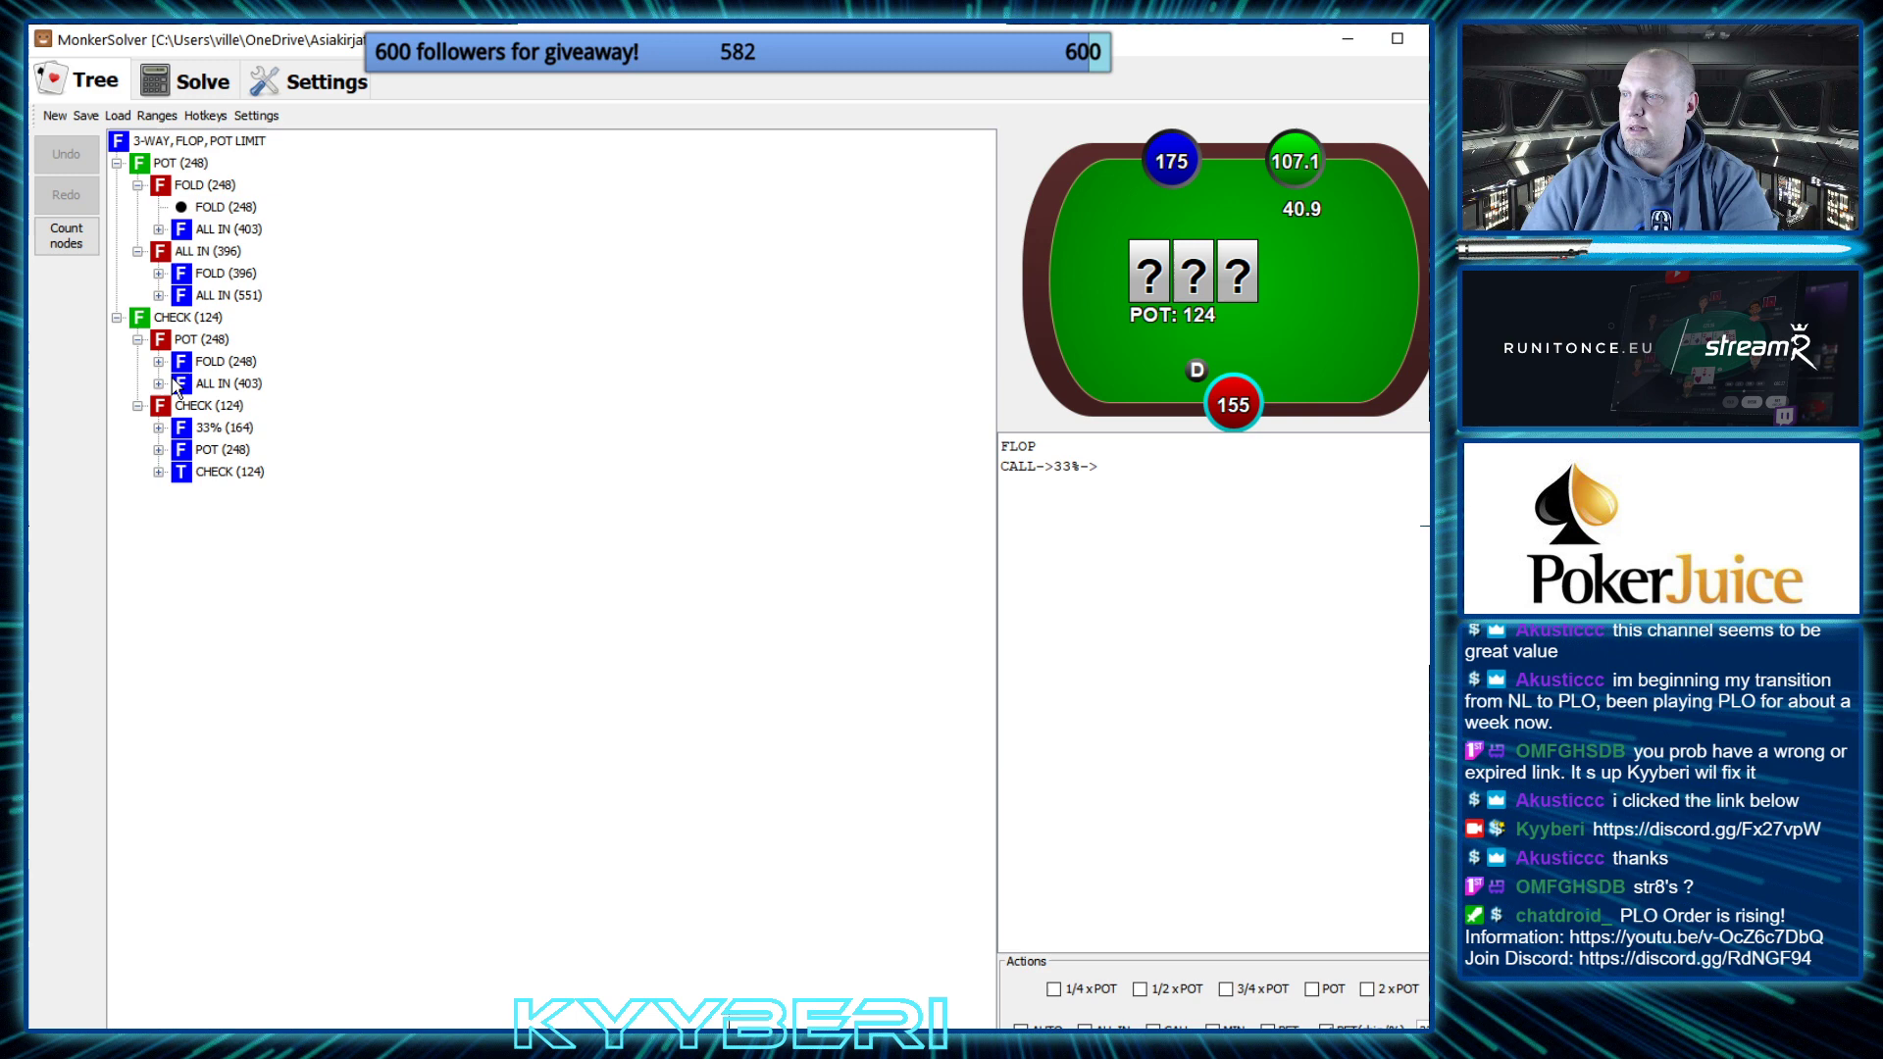
Collapse the POT and CHECK branches below the first check, then delete the 33% (164) bet branch following two checks
click(137, 339)
click(137, 361)
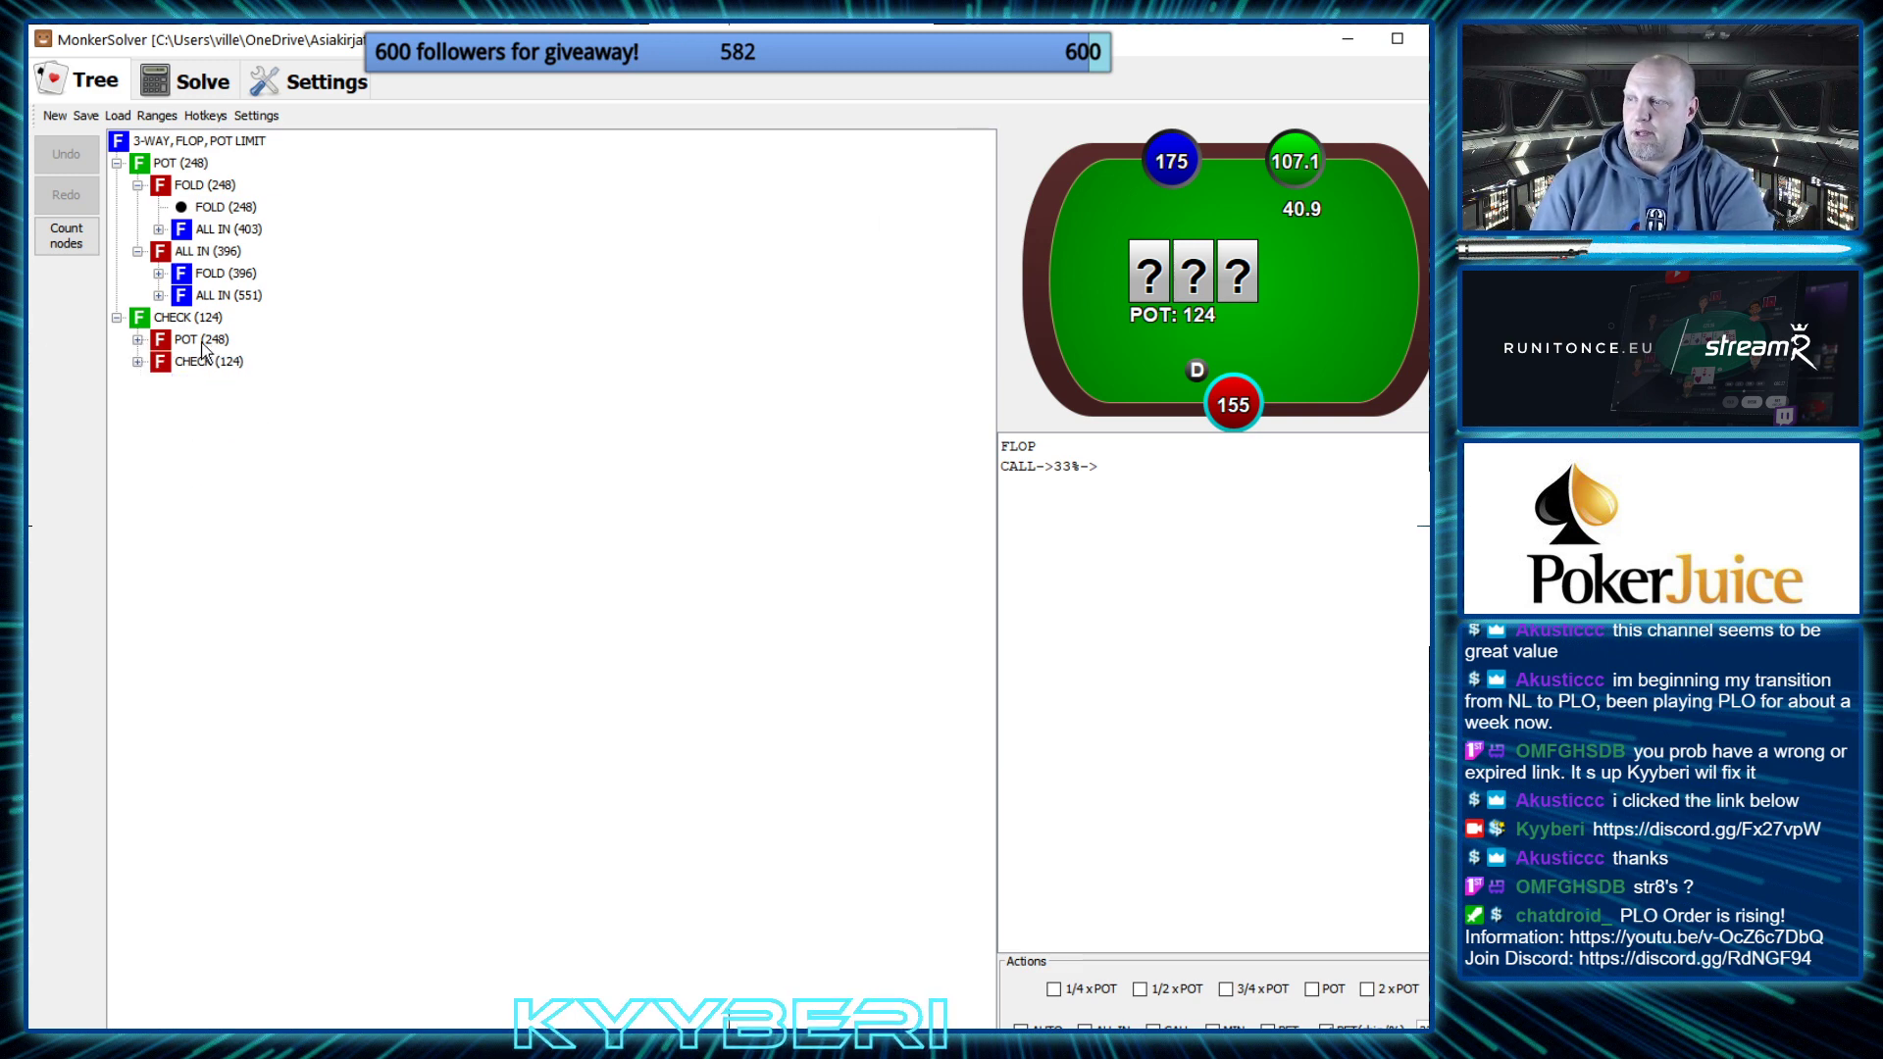
click(139, 362)
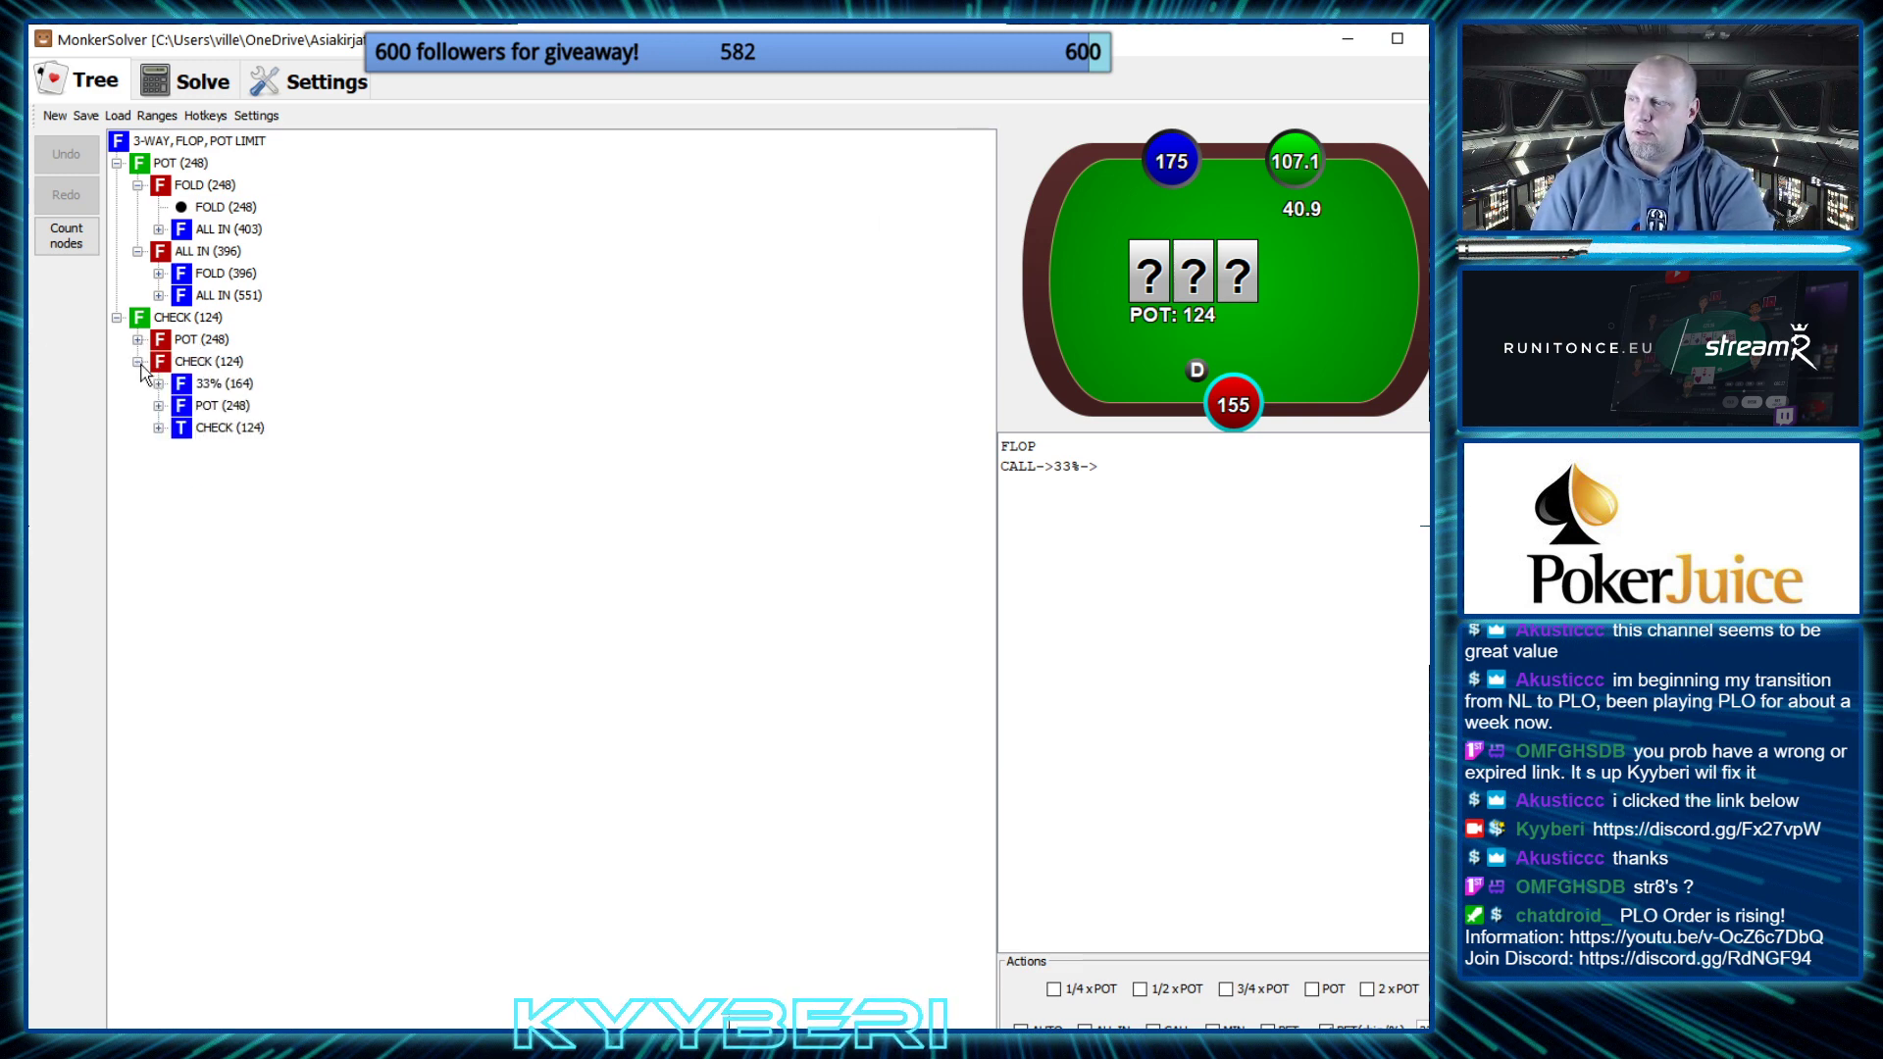
click(235, 383)
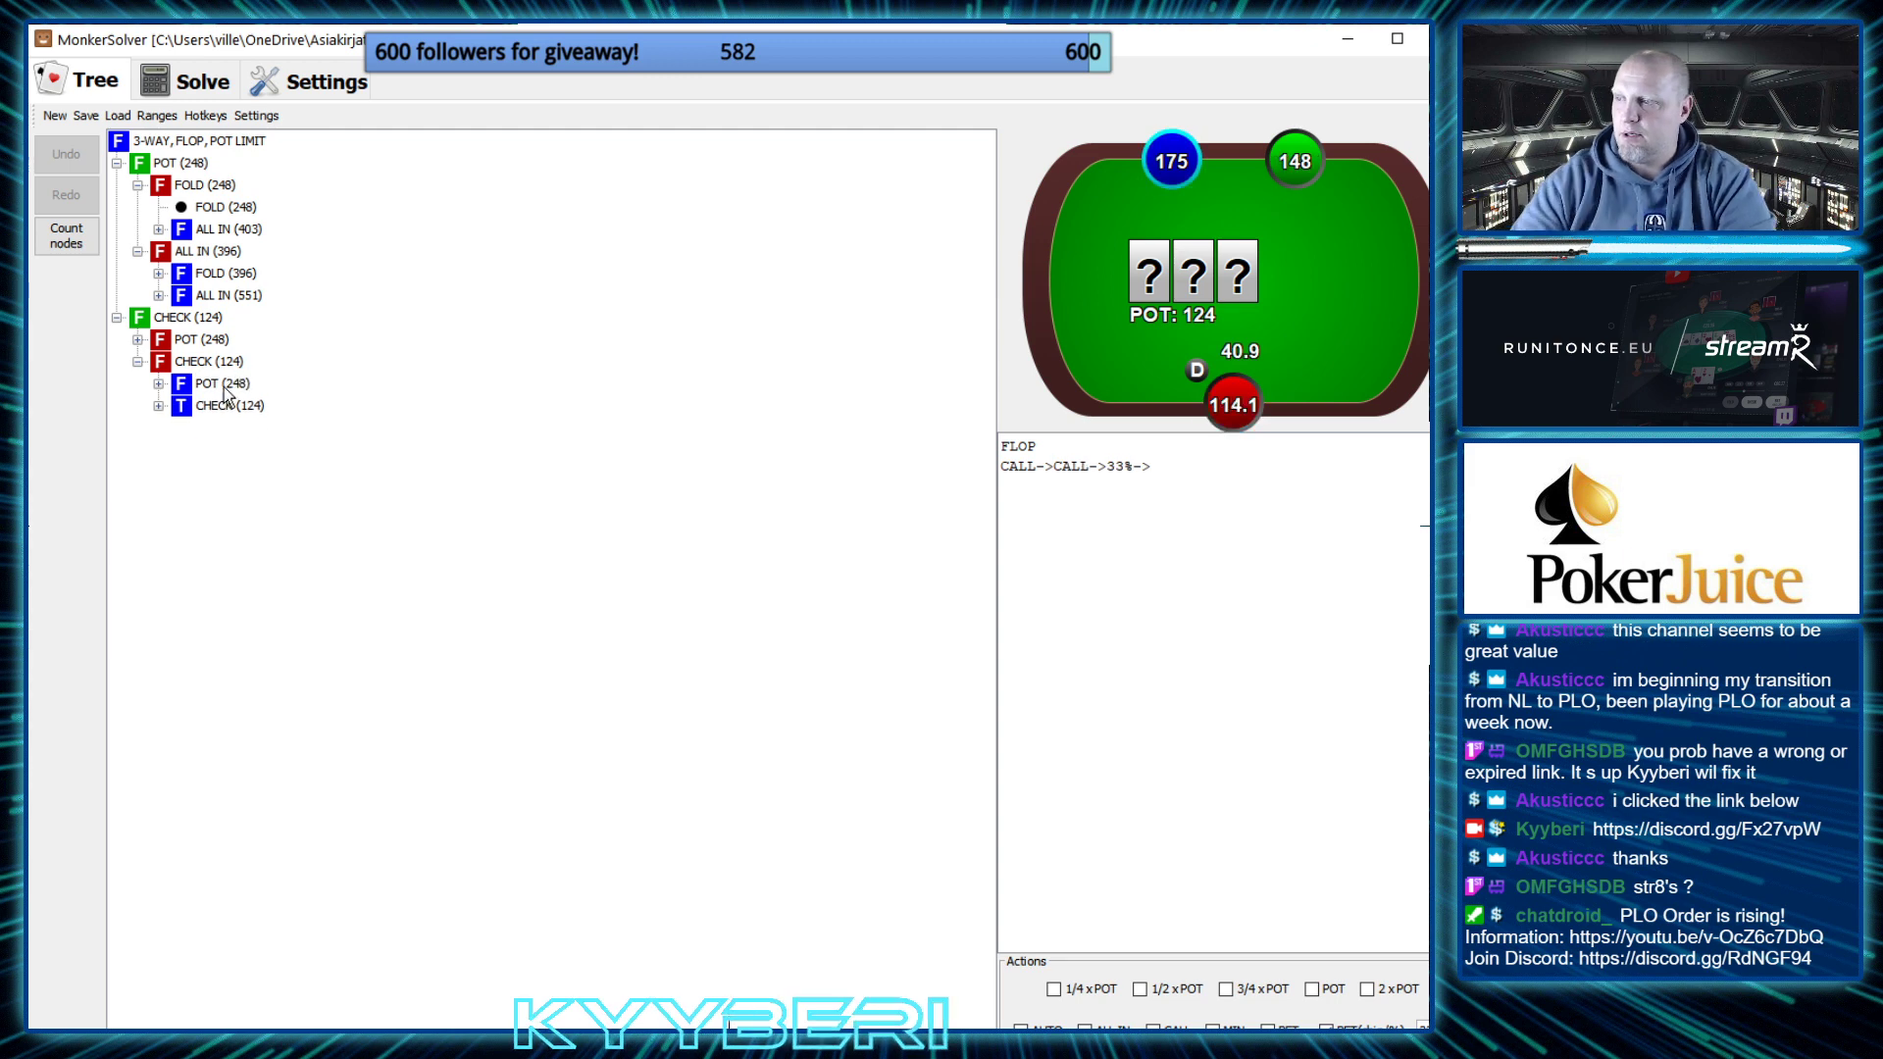
key(Delete)
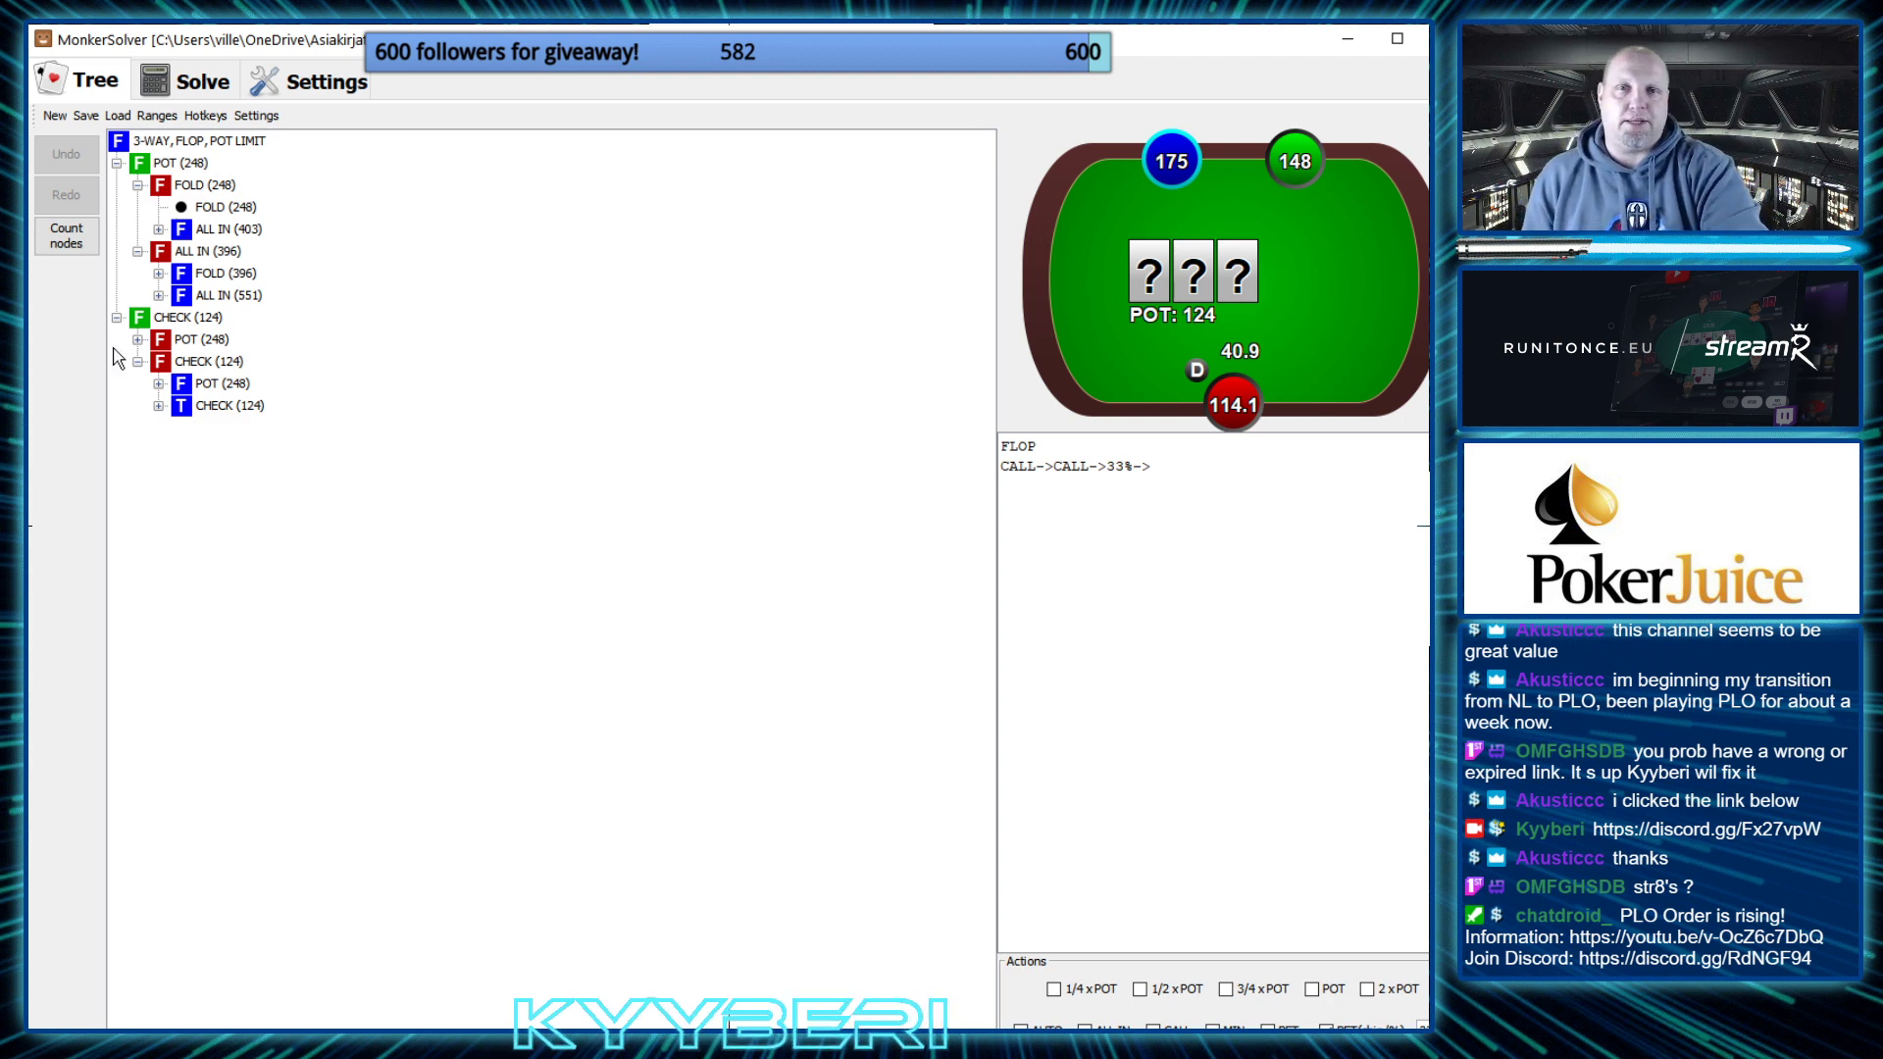
Switch to PokerJuice and change the Small Blind's flop action from BET 62.00 to CHECK
click(1347, 40)
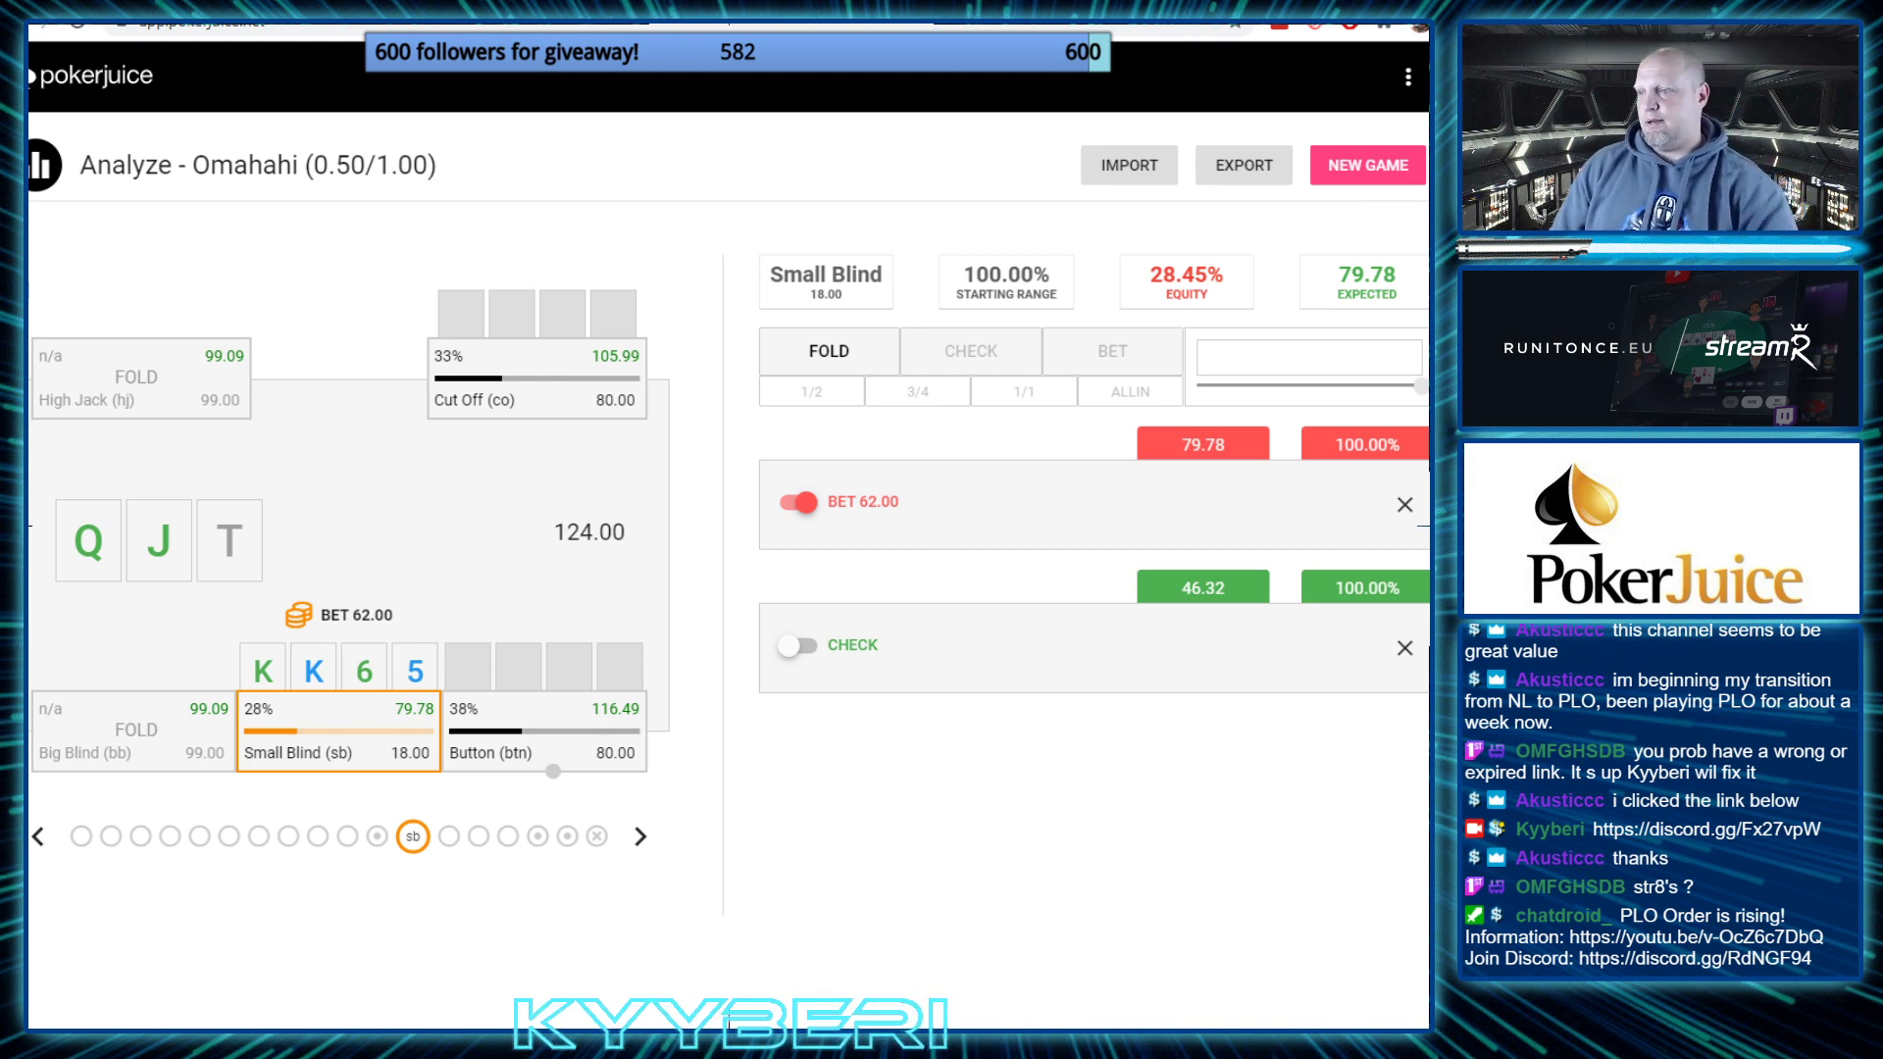
click(811, 655)
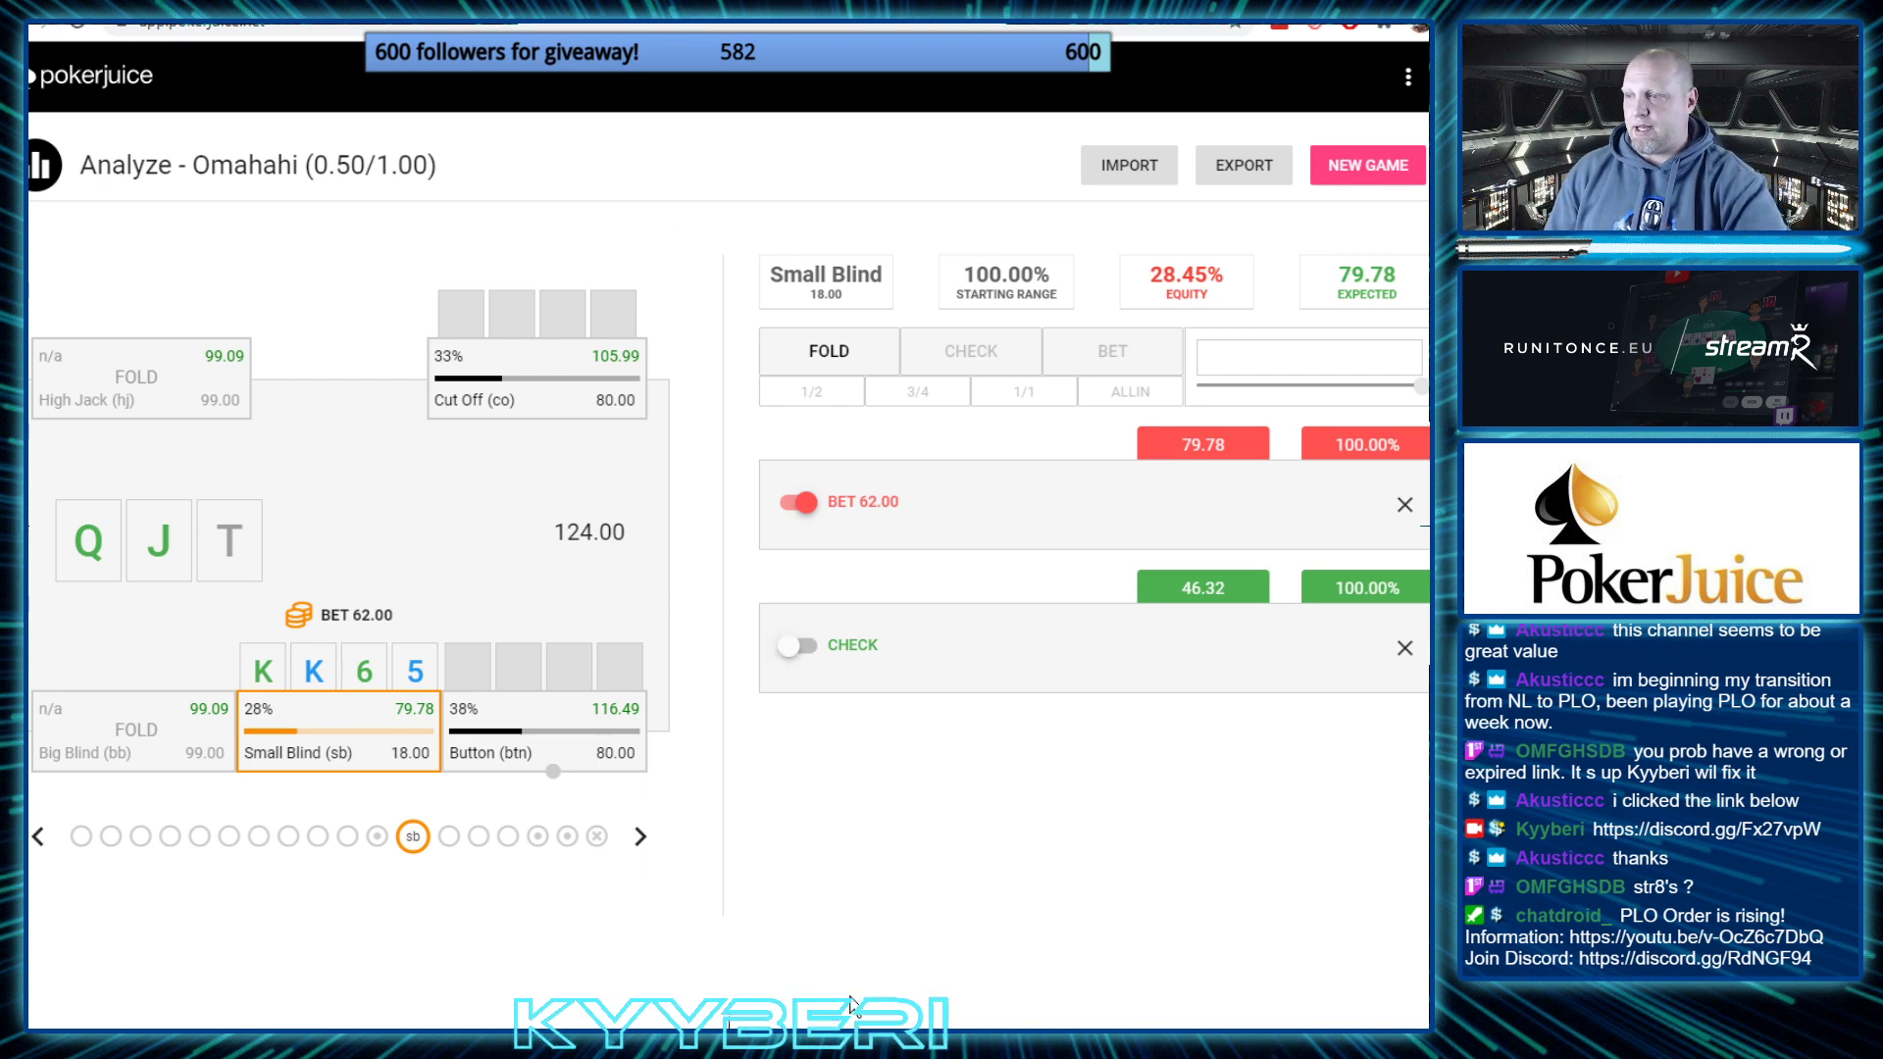
click(639, 836)
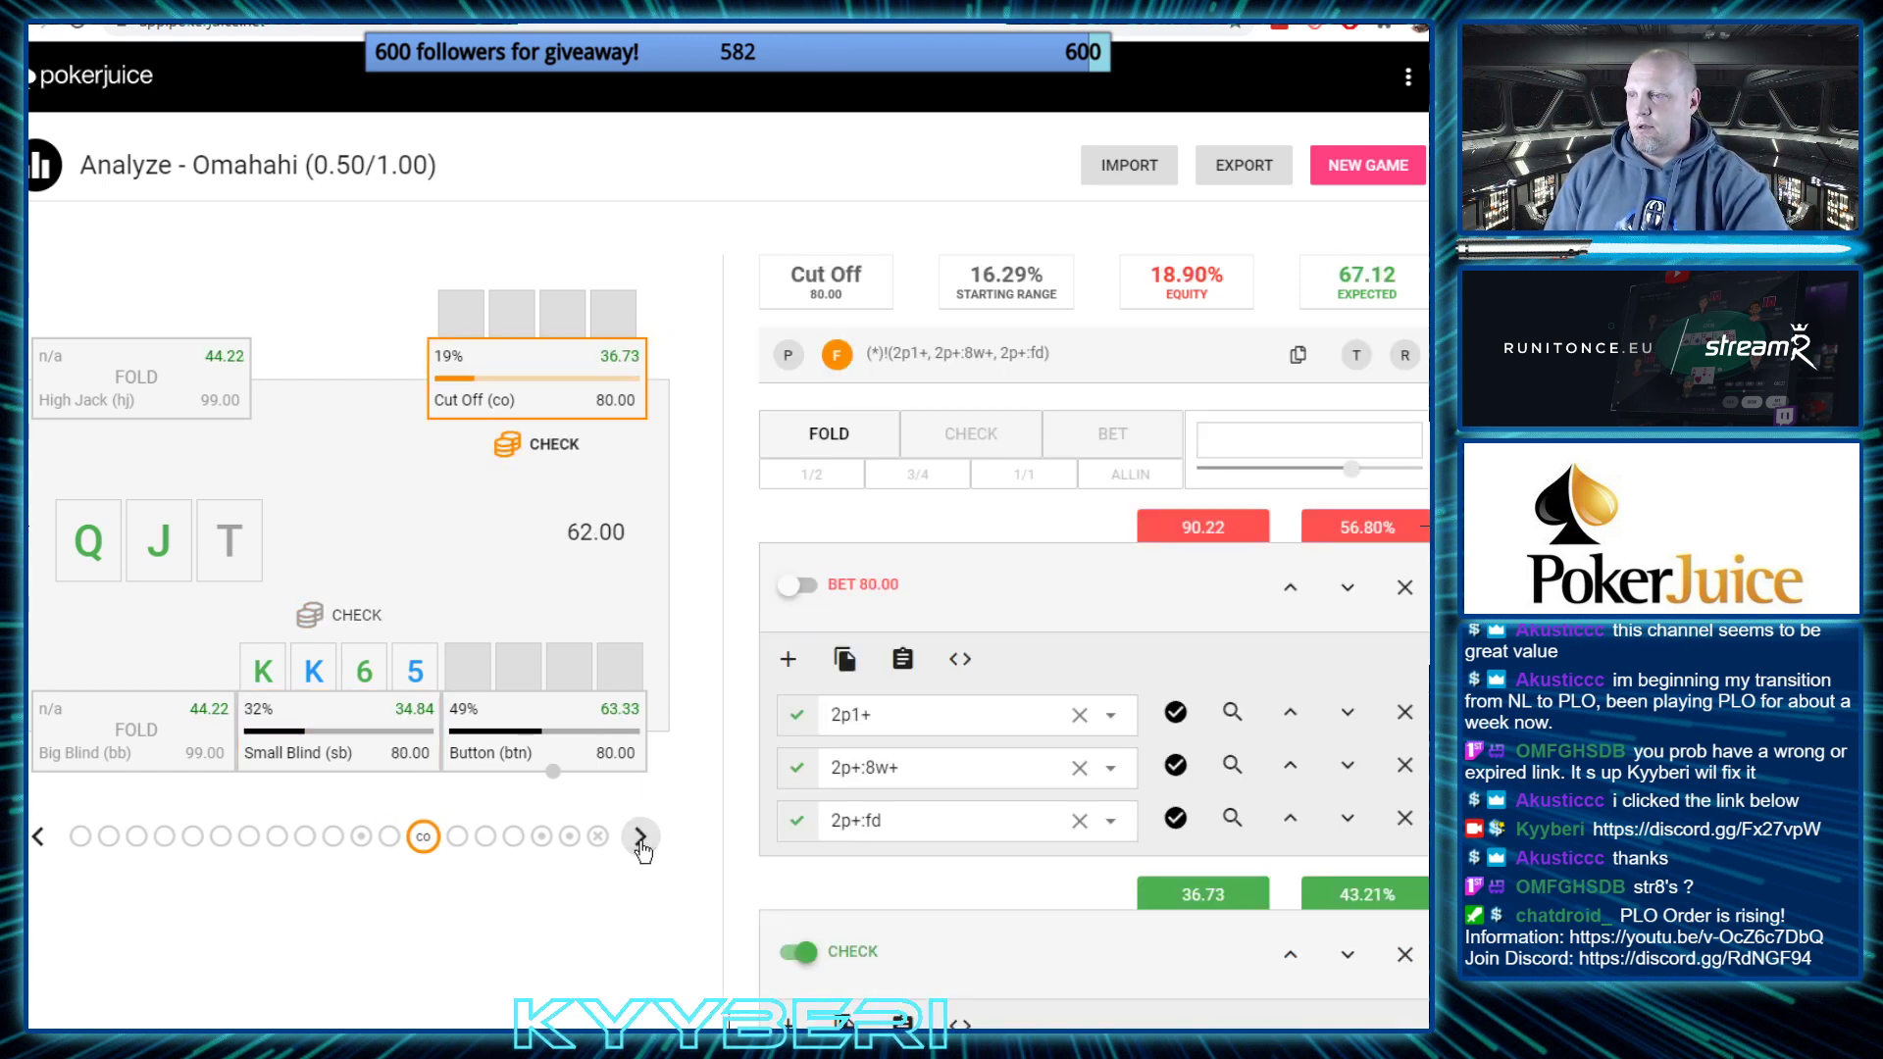
Set the Cut Off to bet 80.00 after the Small Blind's check and the Button to call 80.00
click(796, 585)
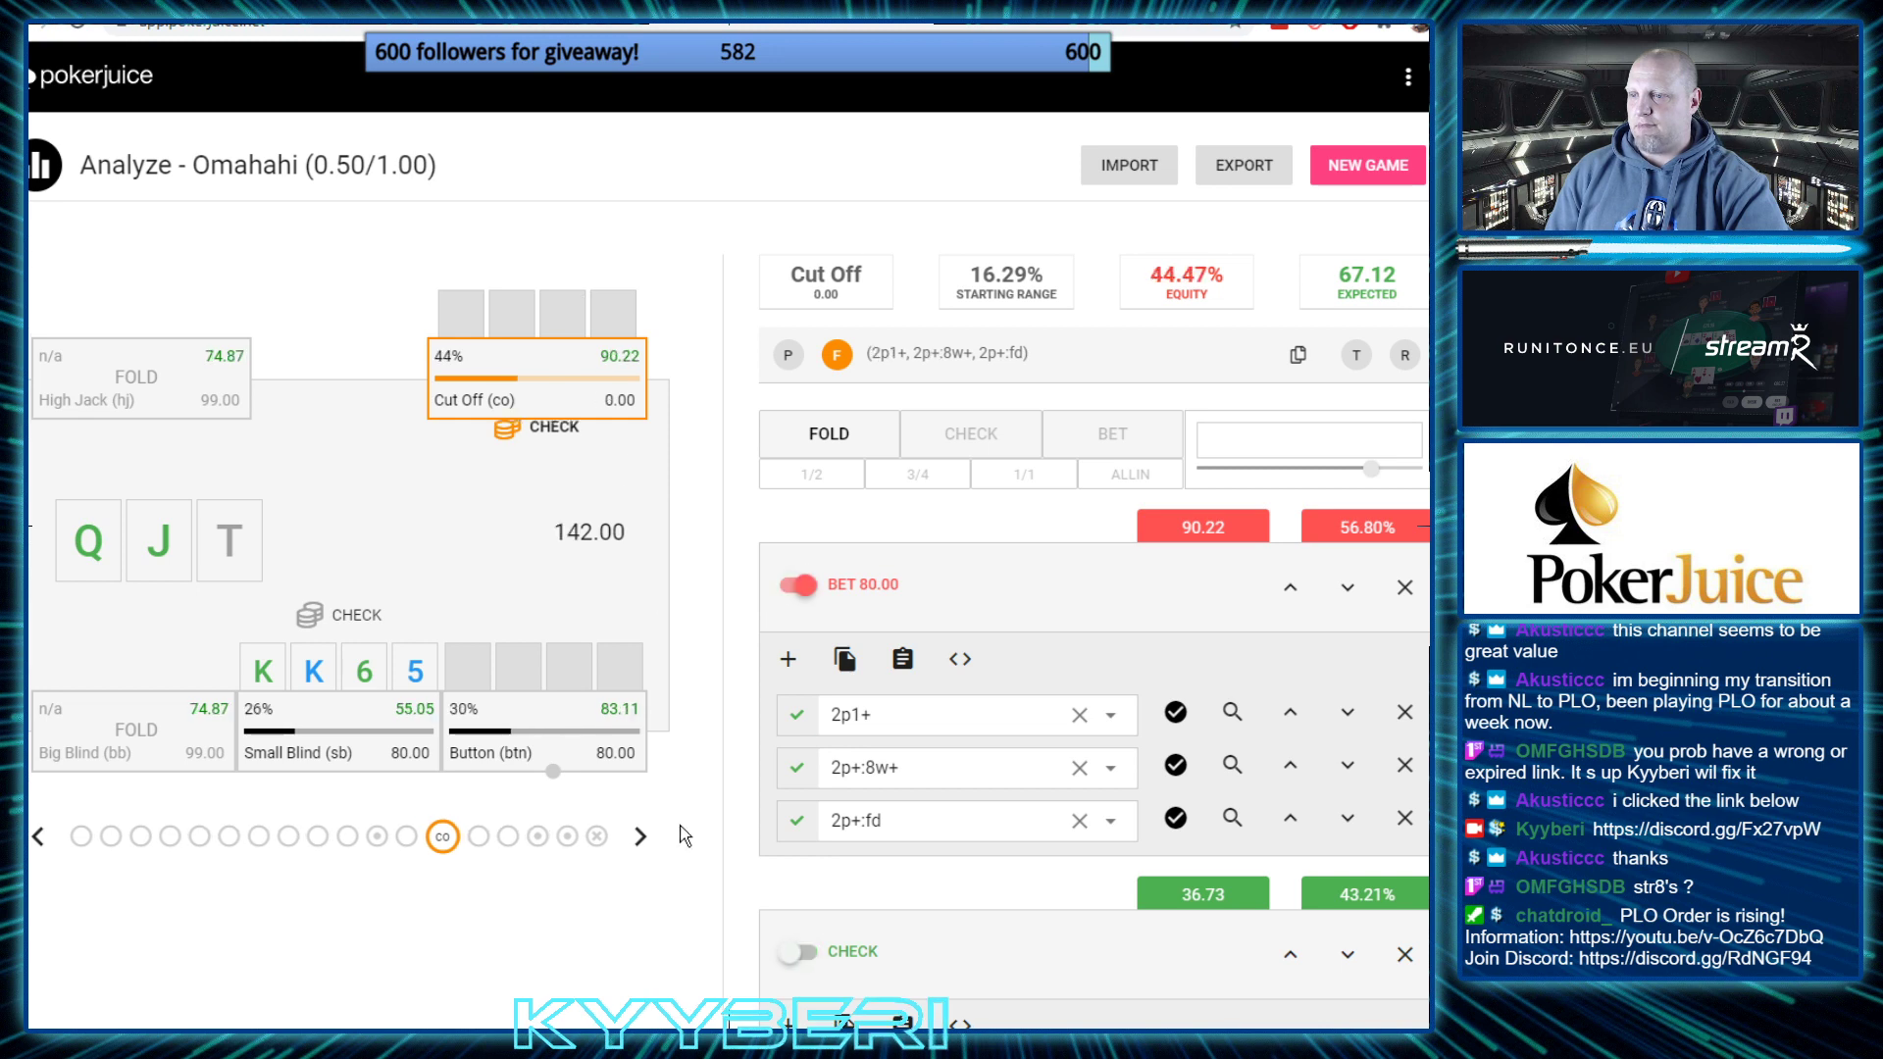
click(640, 836)
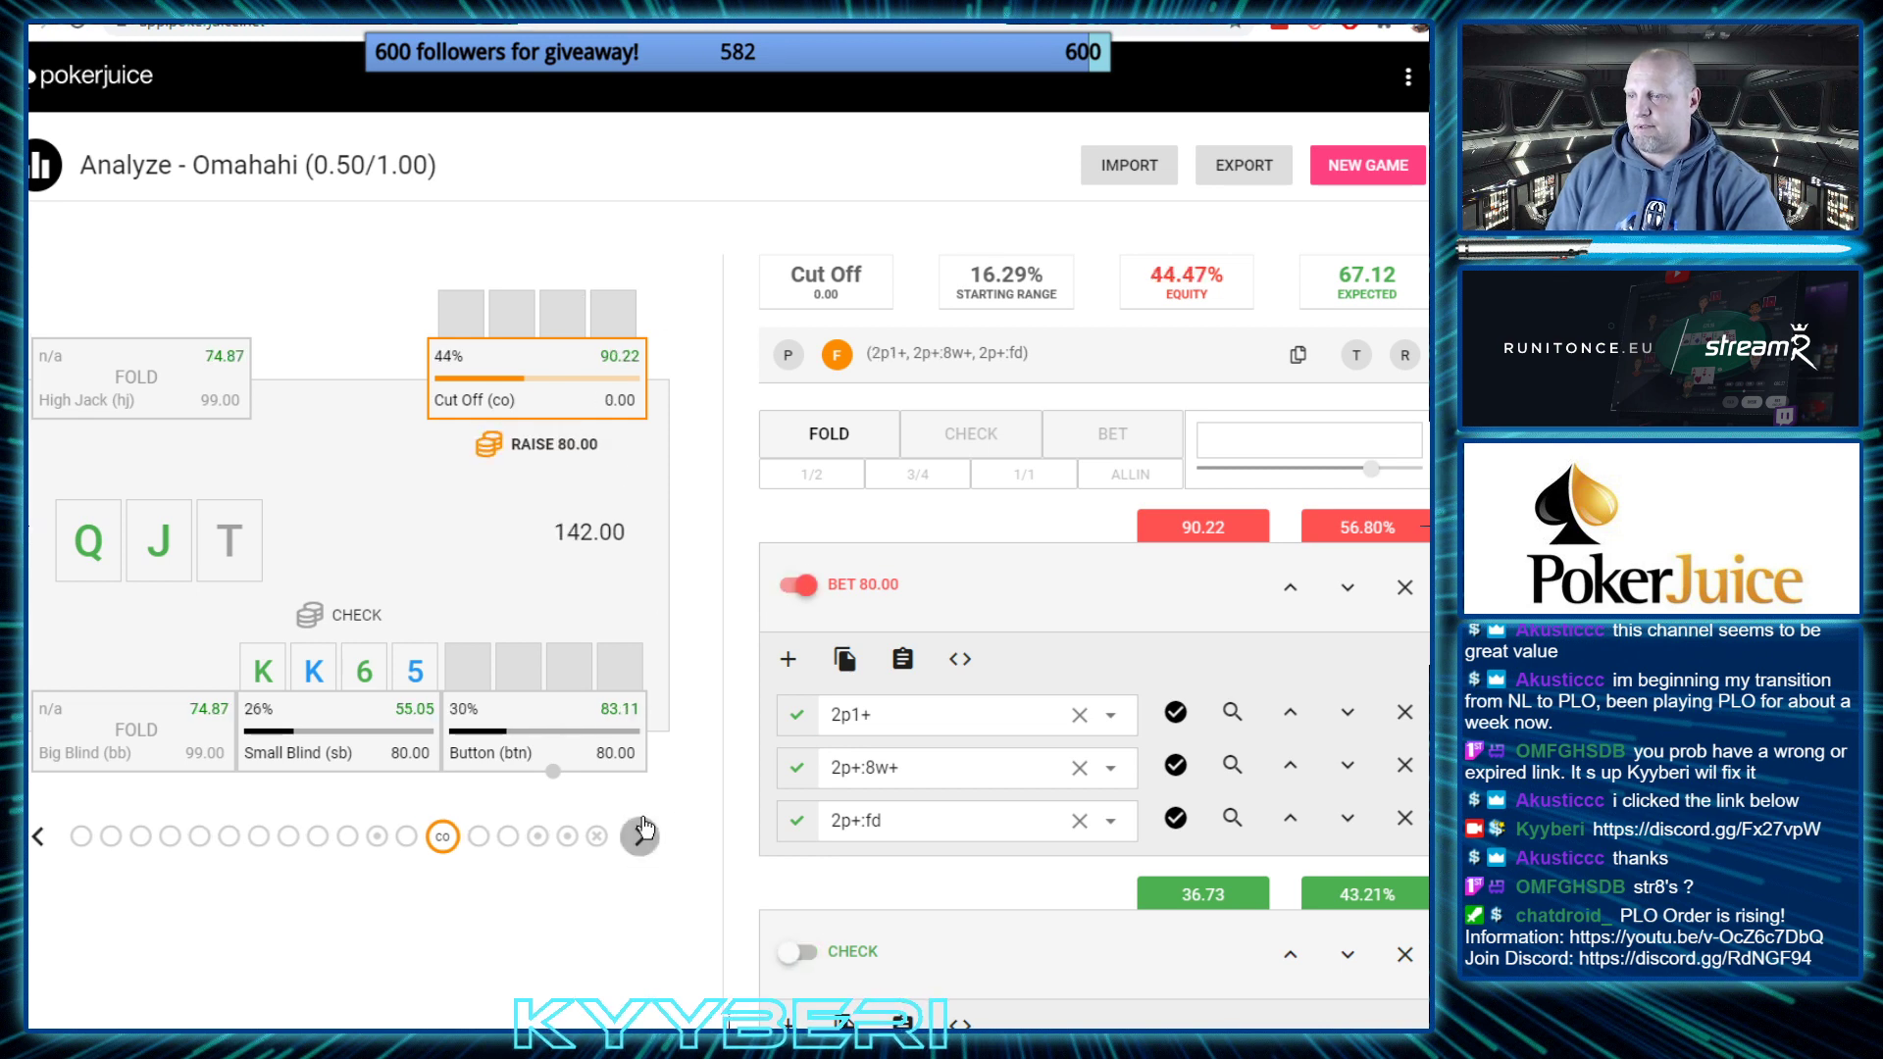
click(795, 587)
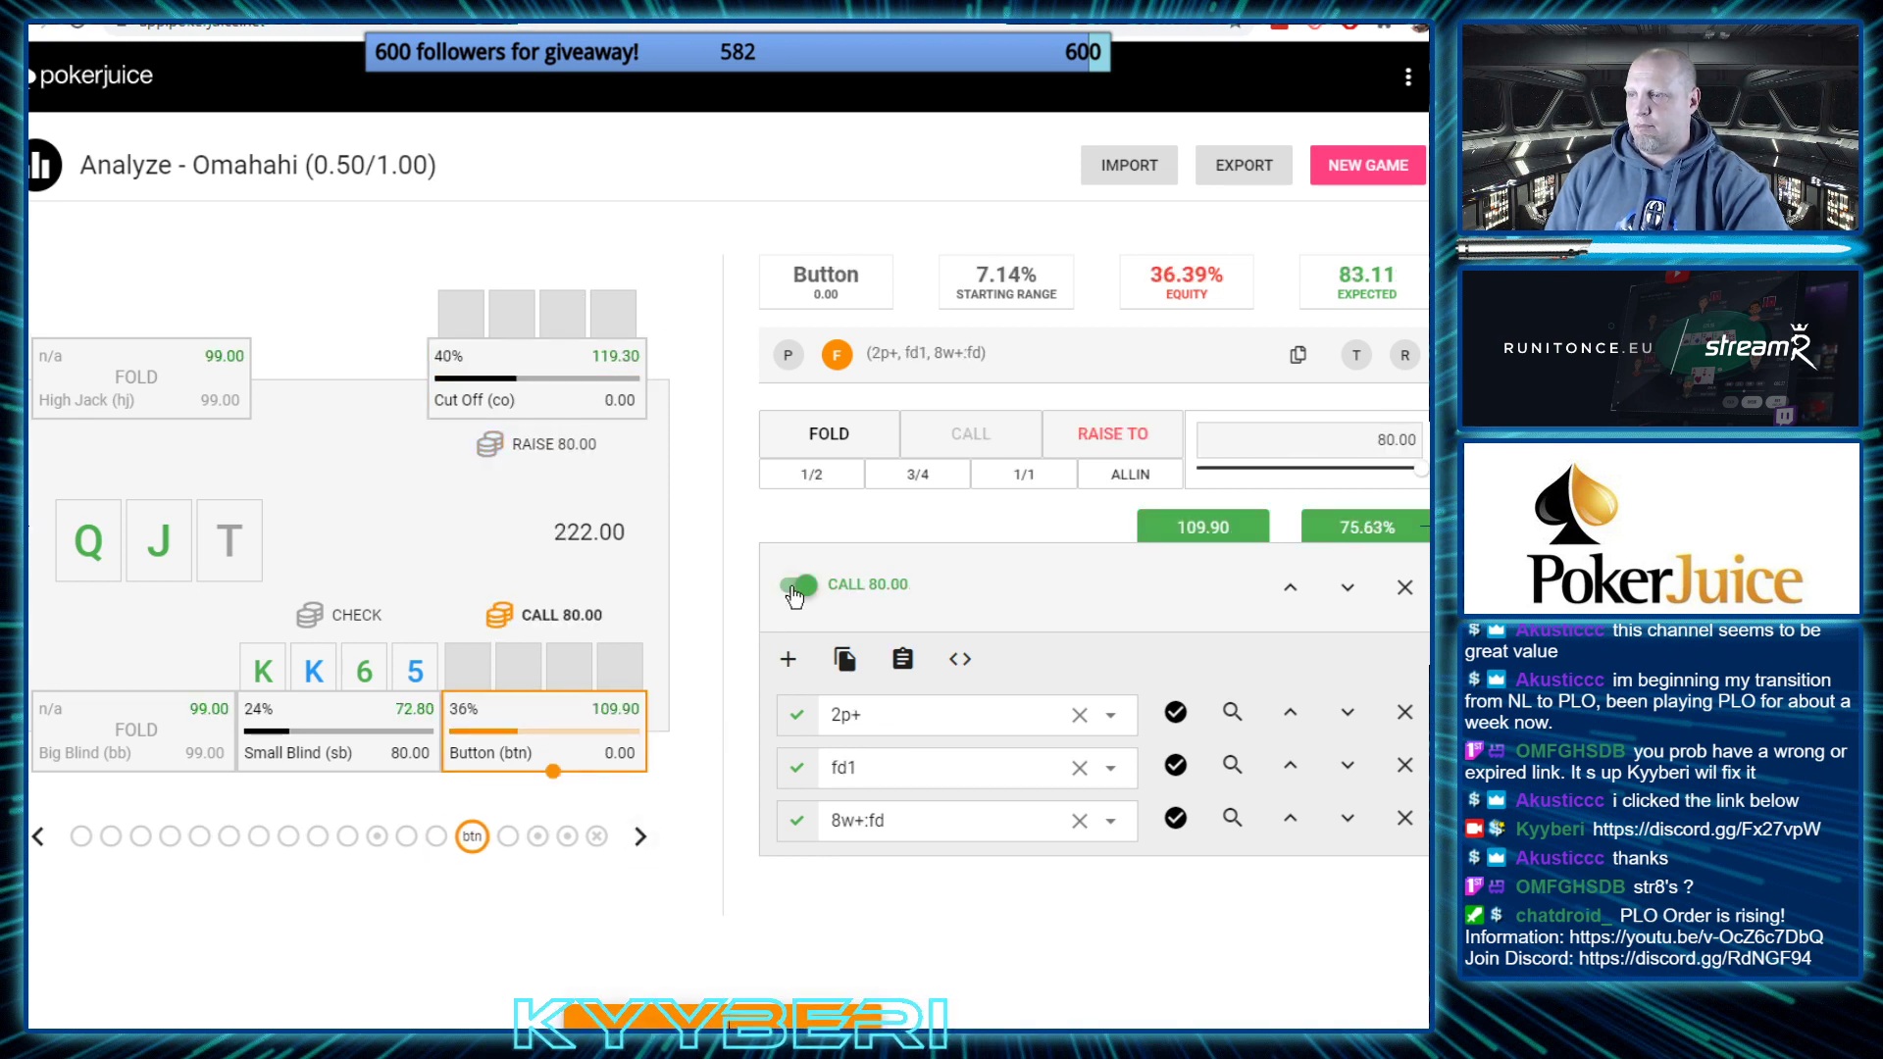
Set the Small Blind to fold against the Cut Off's bet and the Button's call, then return to the Small Blind's flop check
click(640, 836)
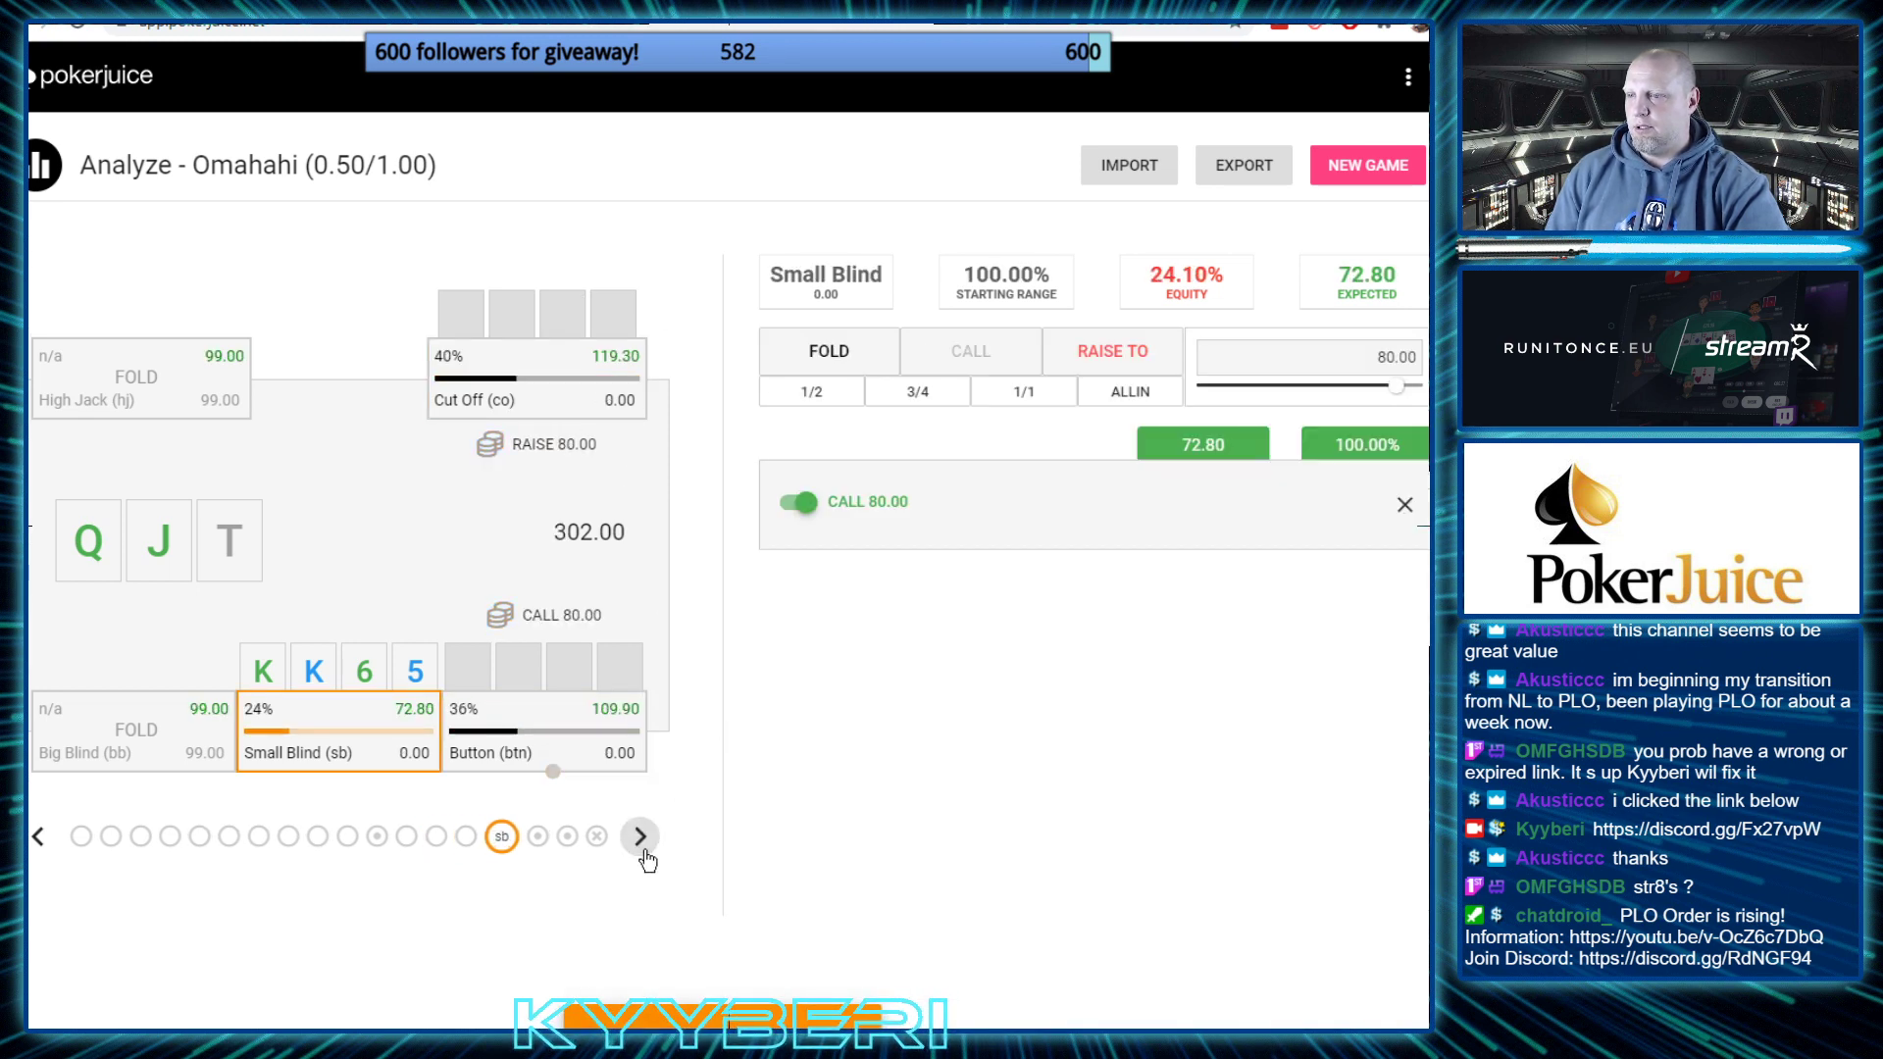
click(818, 352)
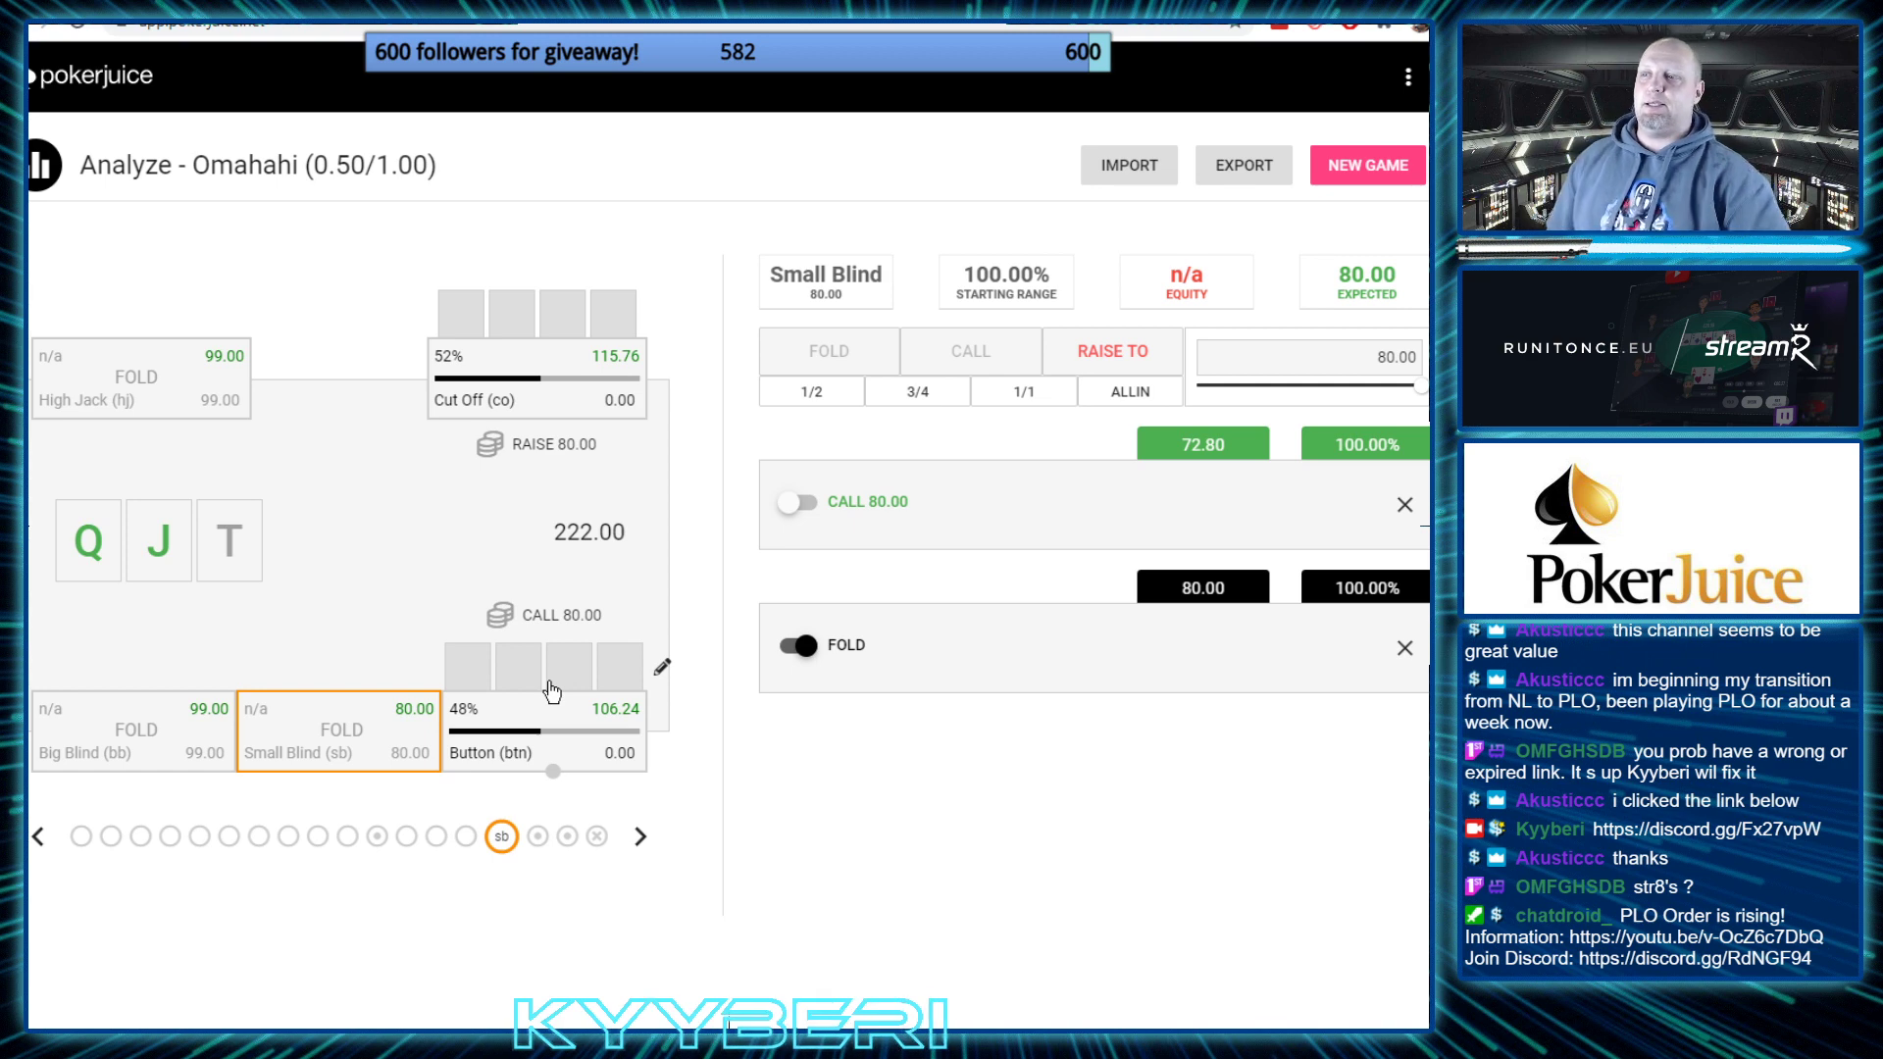
click(45, 843)
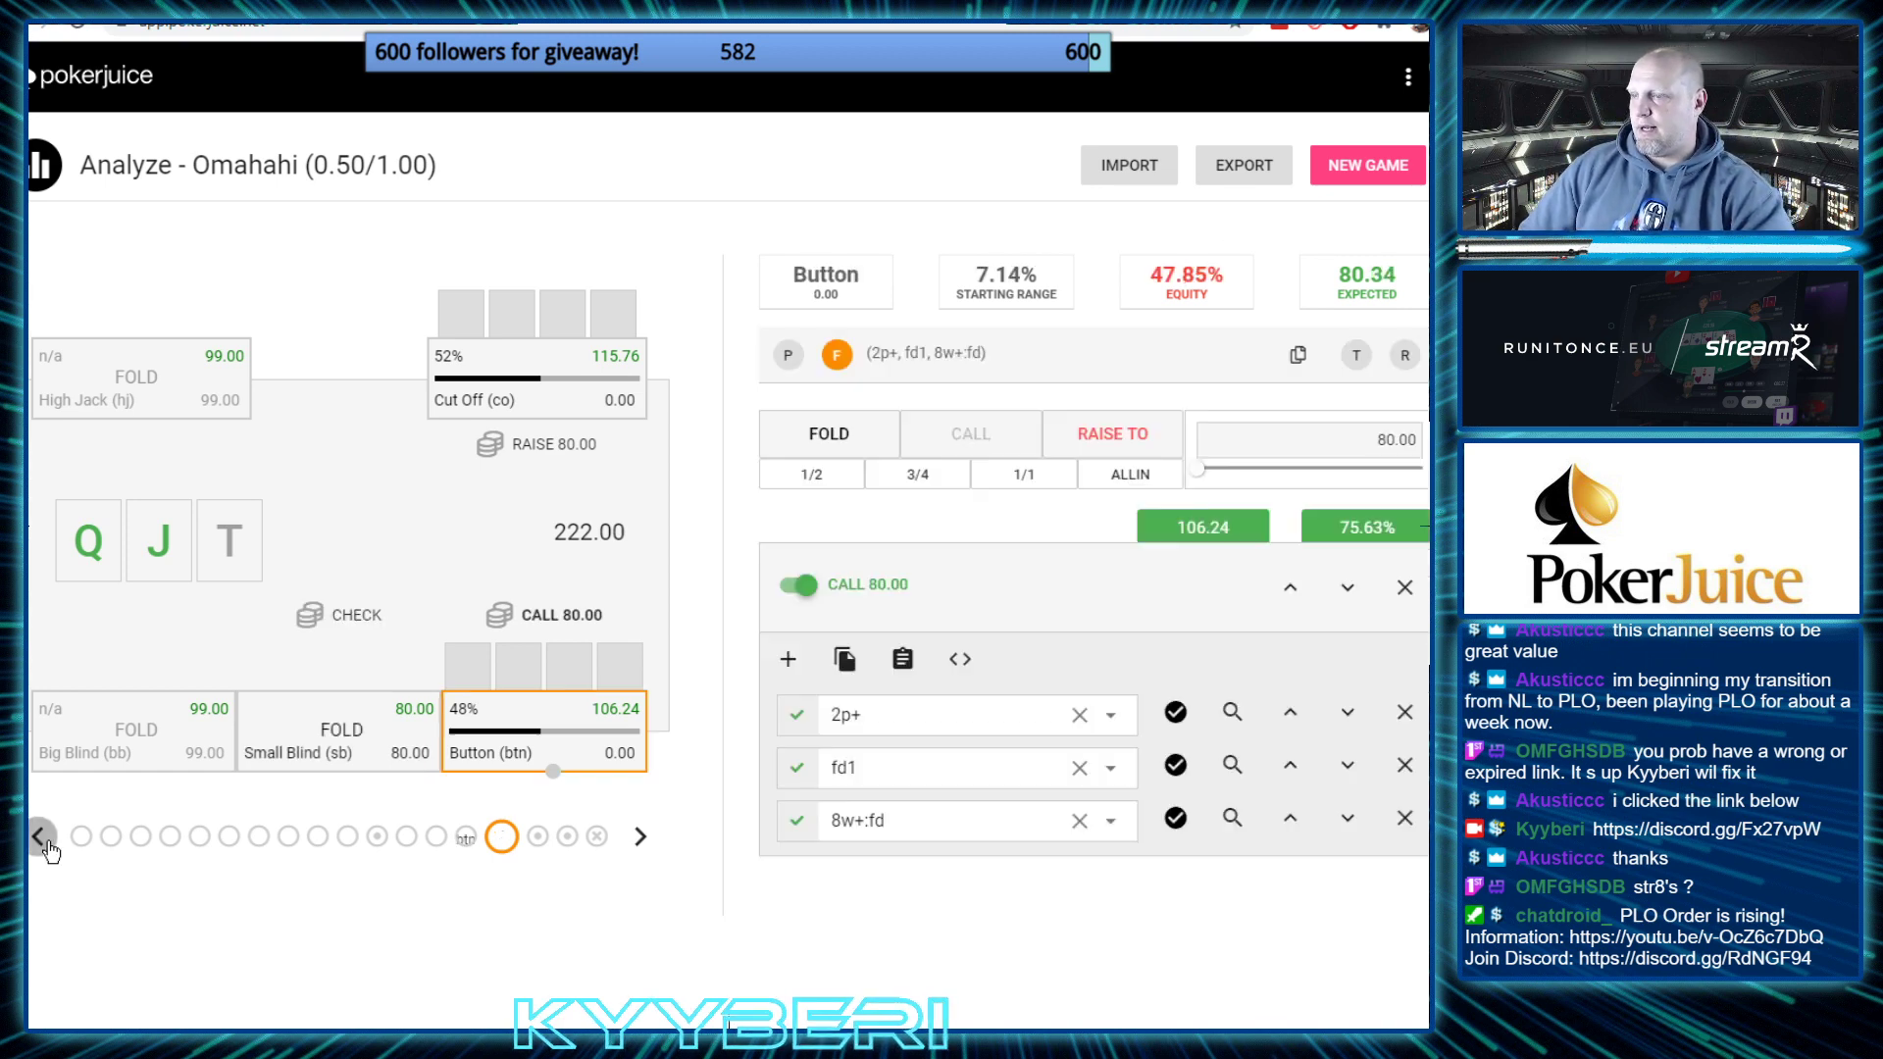
click(48, 846)
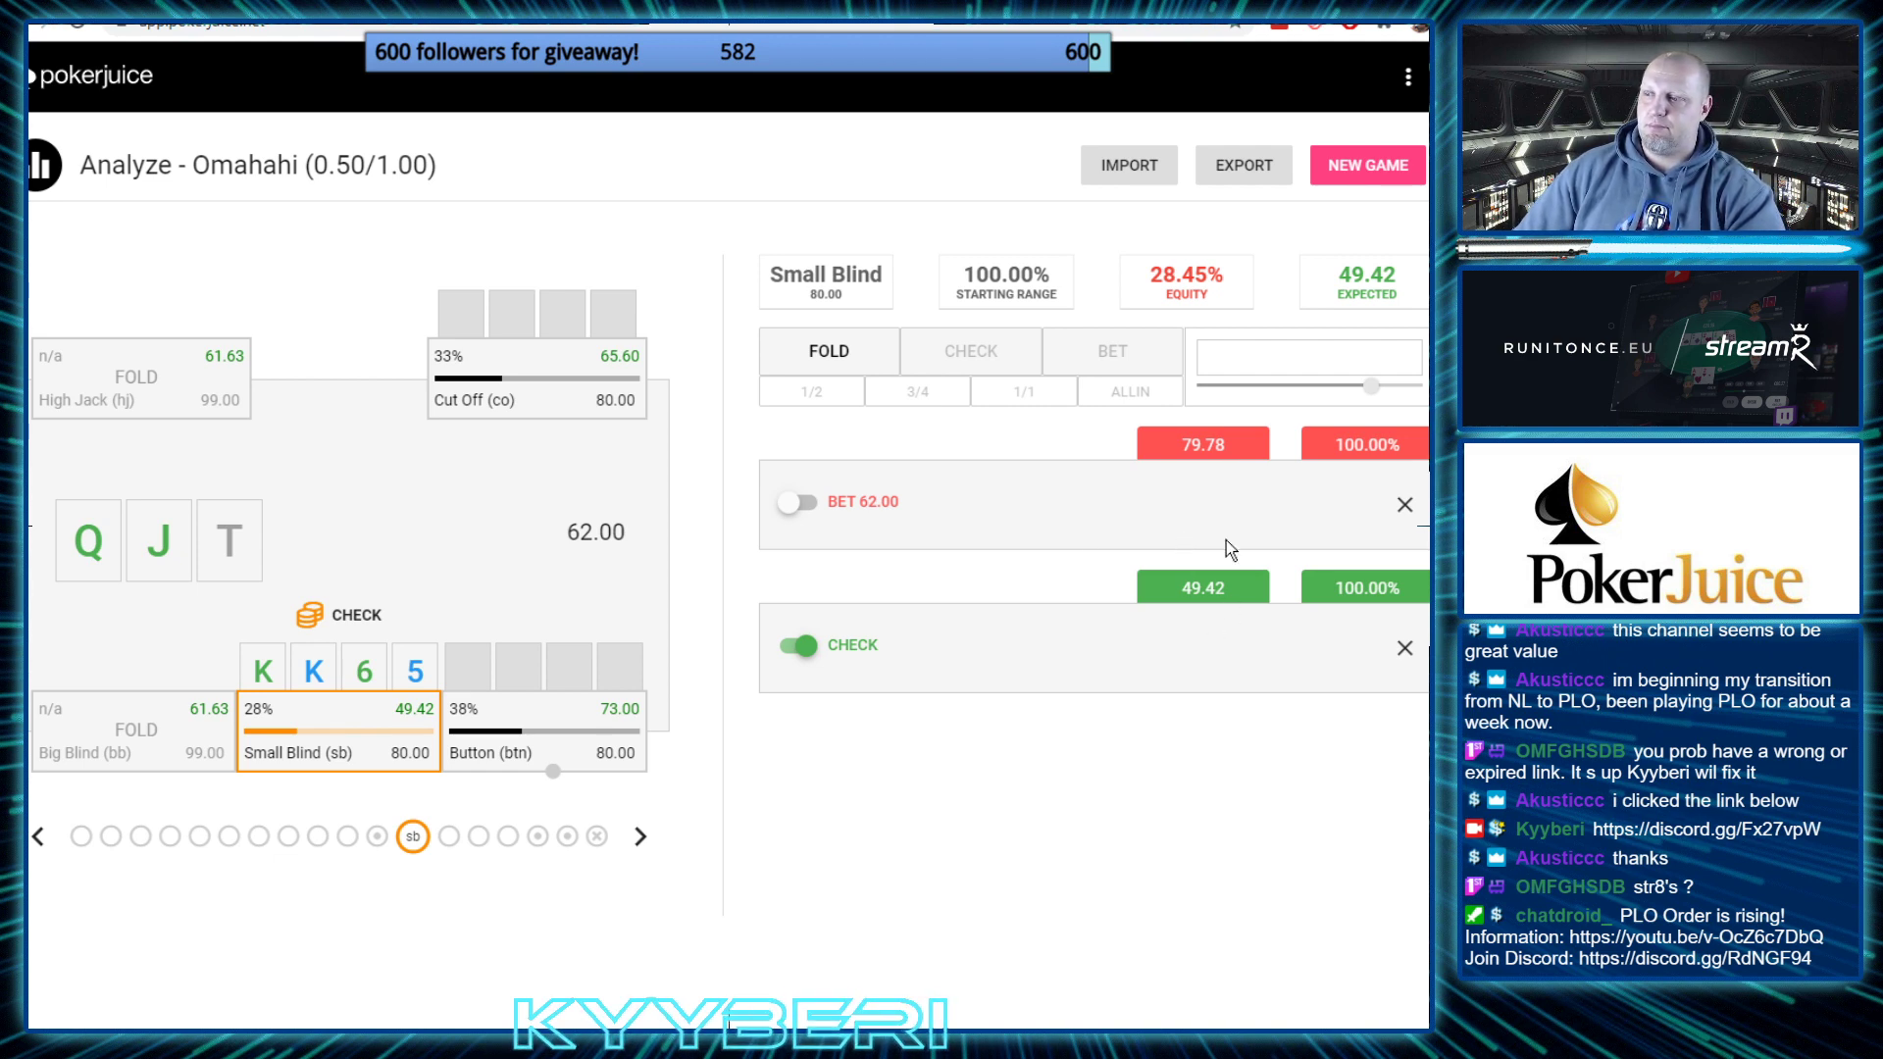
Set the Button to fold against the Cut Off's 80.00 flop bet
click(641, 835)
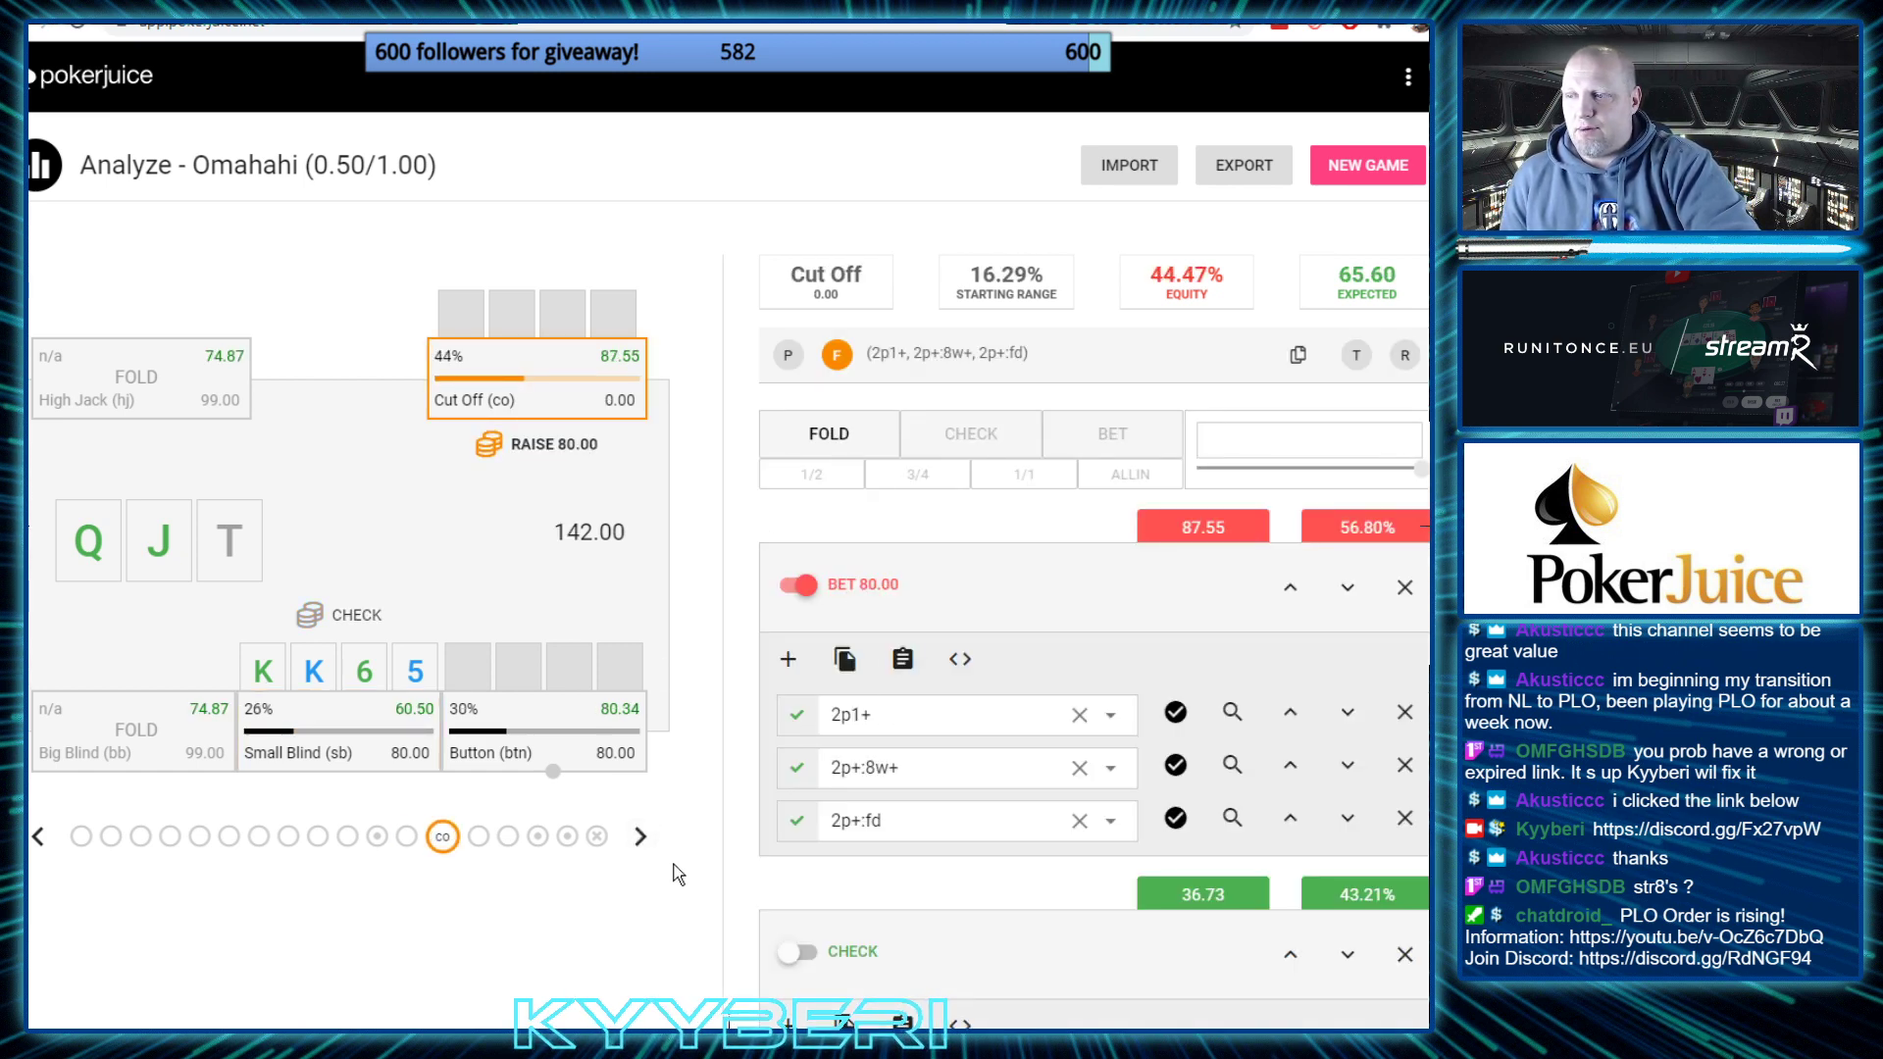
click(641, 835)
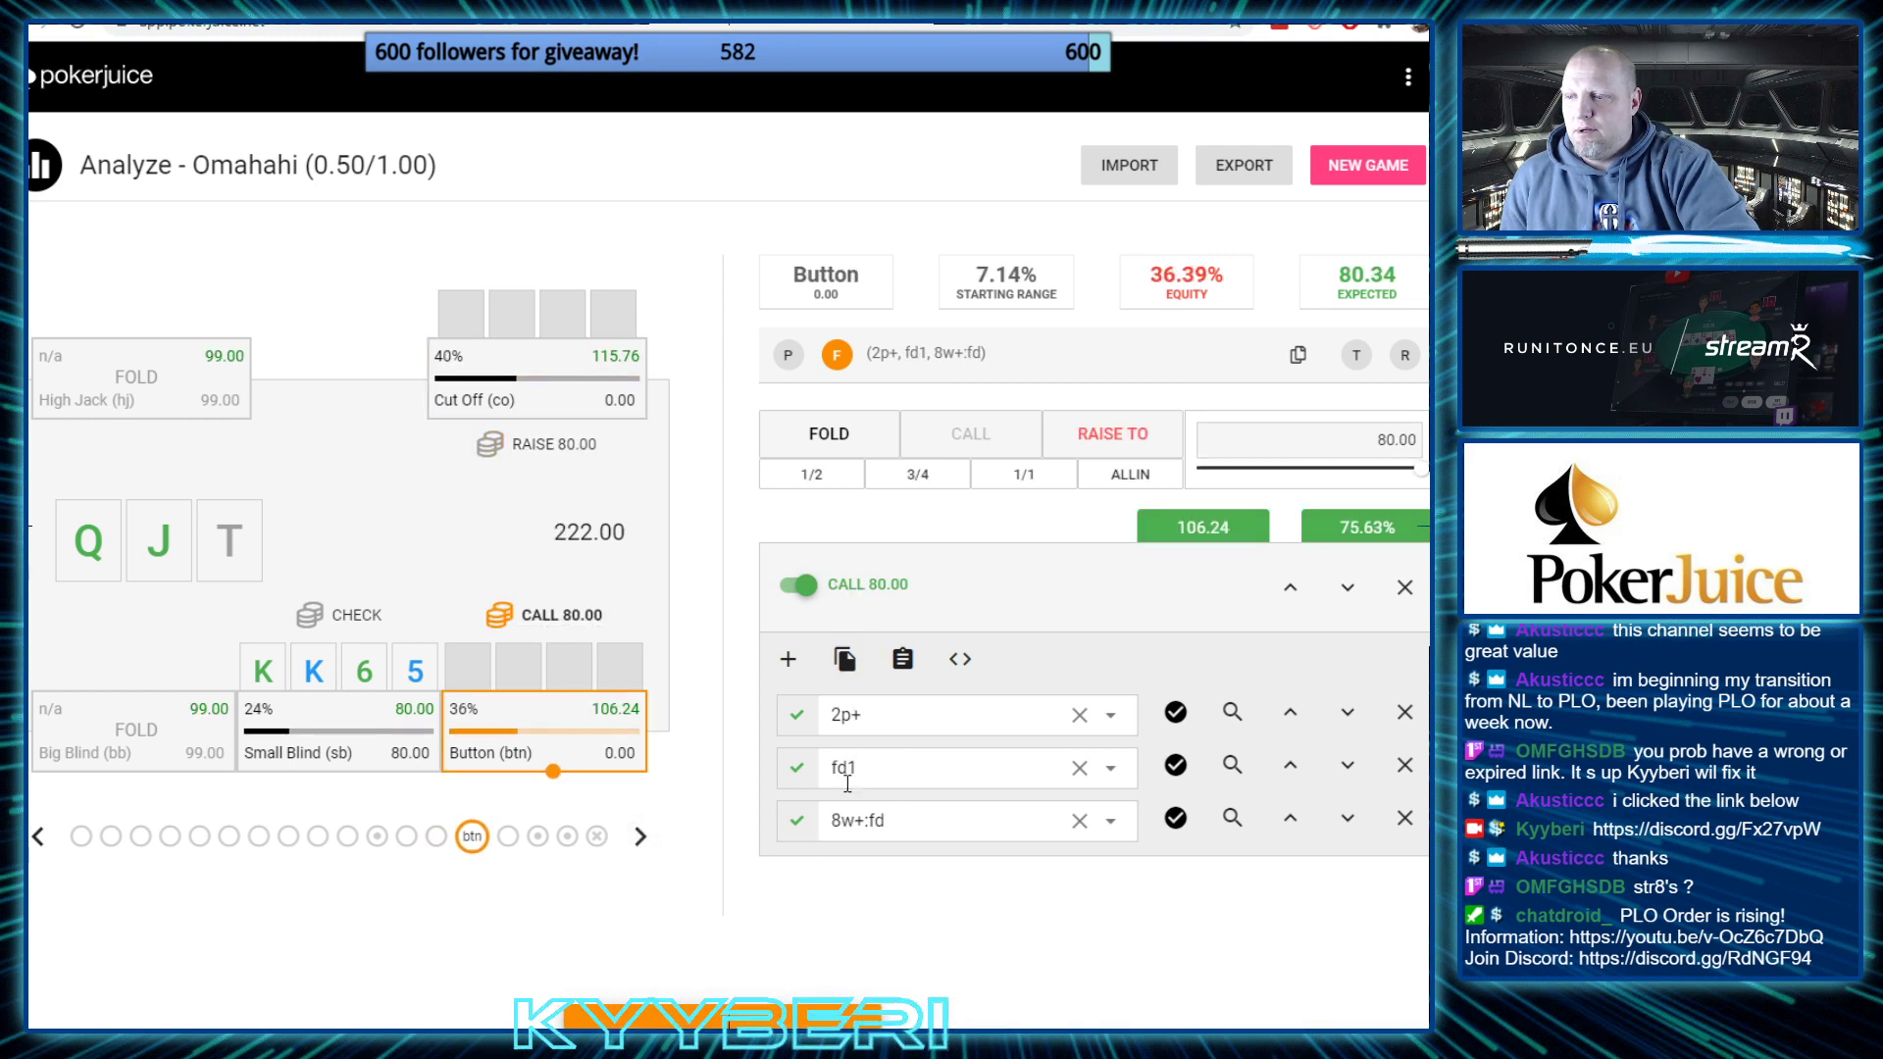
click(870, 440)
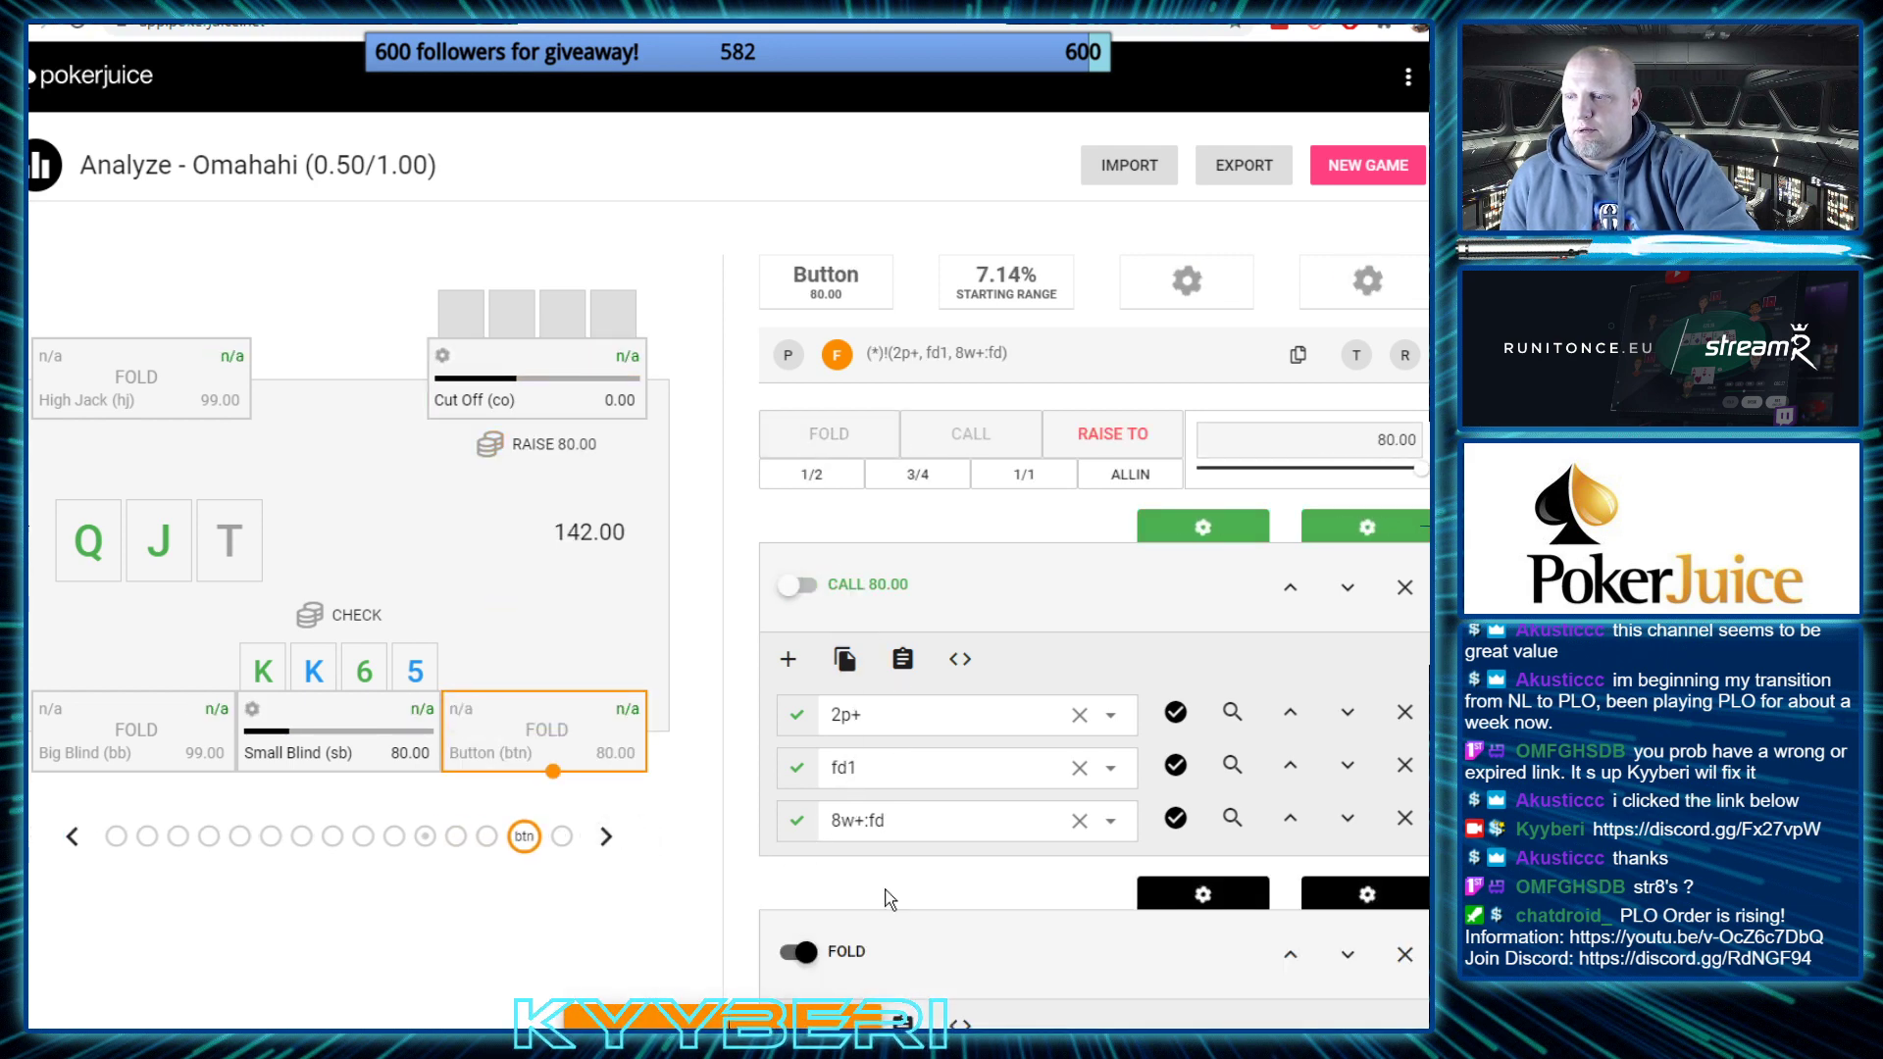
scroll(563, 757, down, 1)
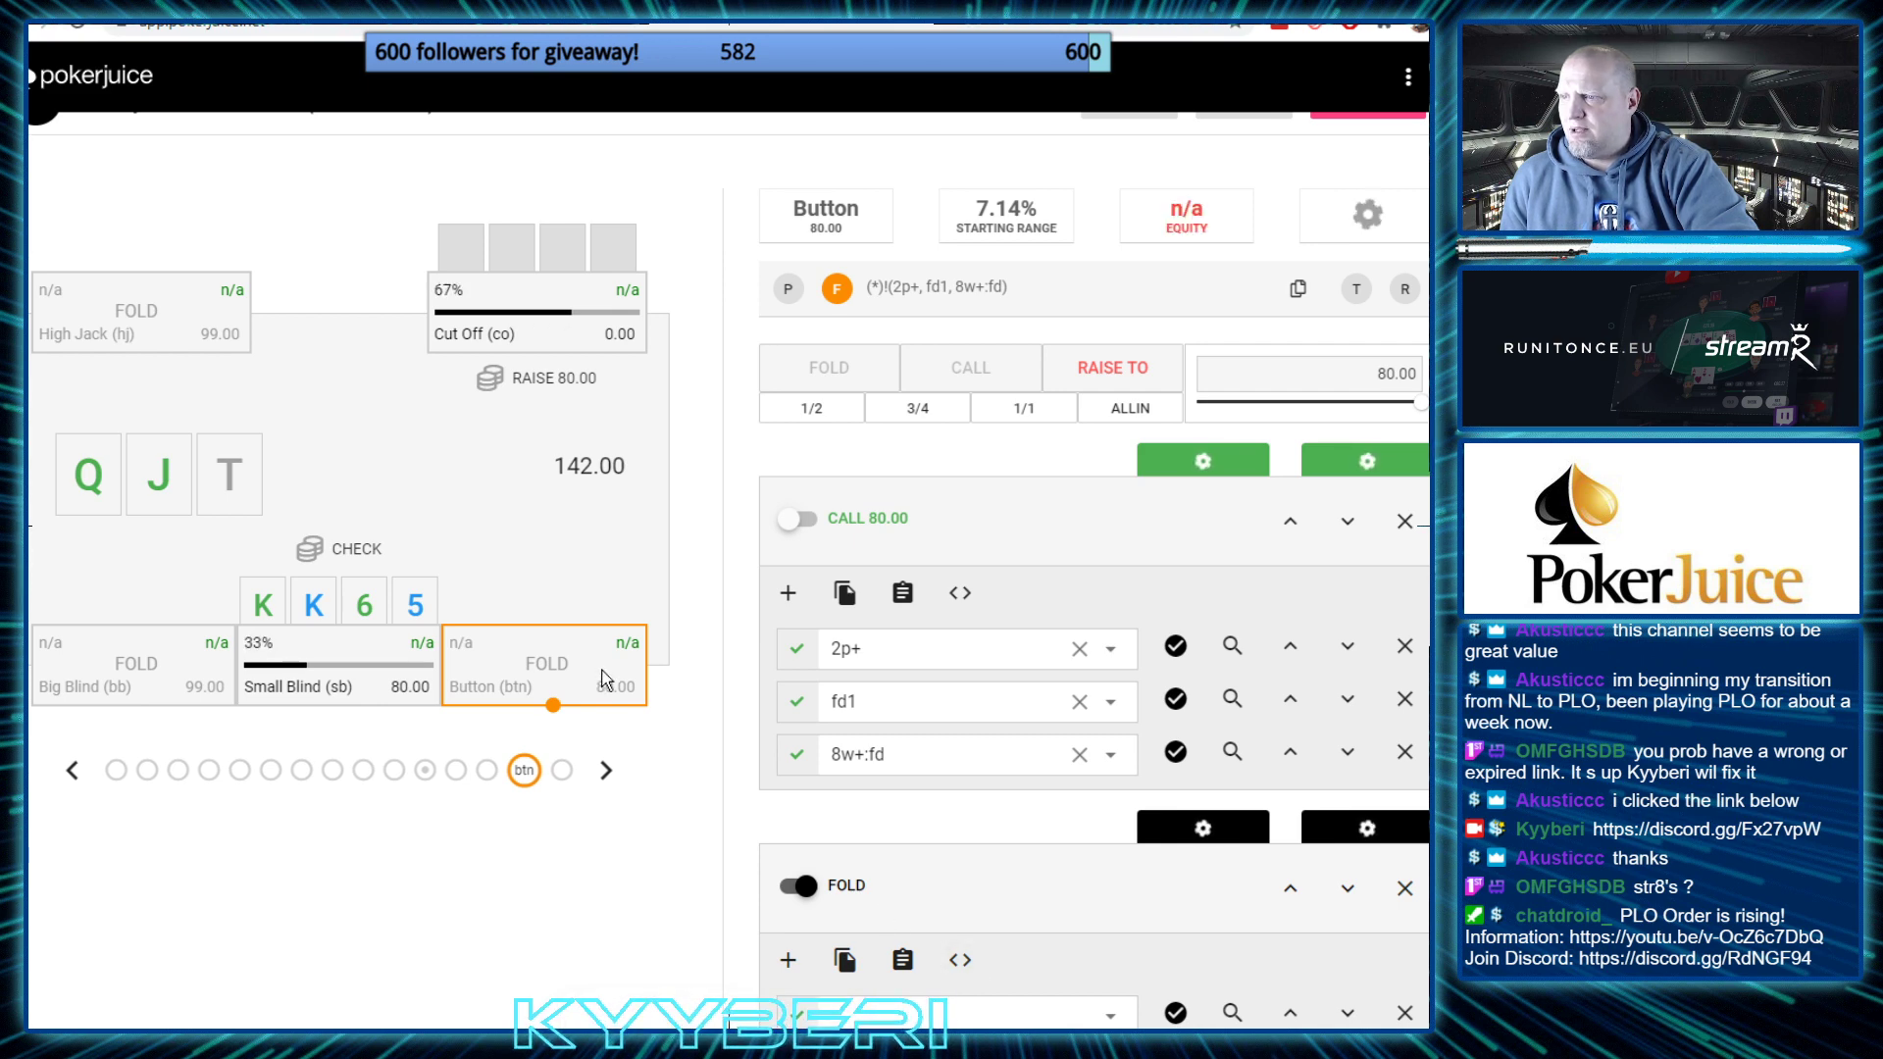
scroll(990, 892, up, 1)
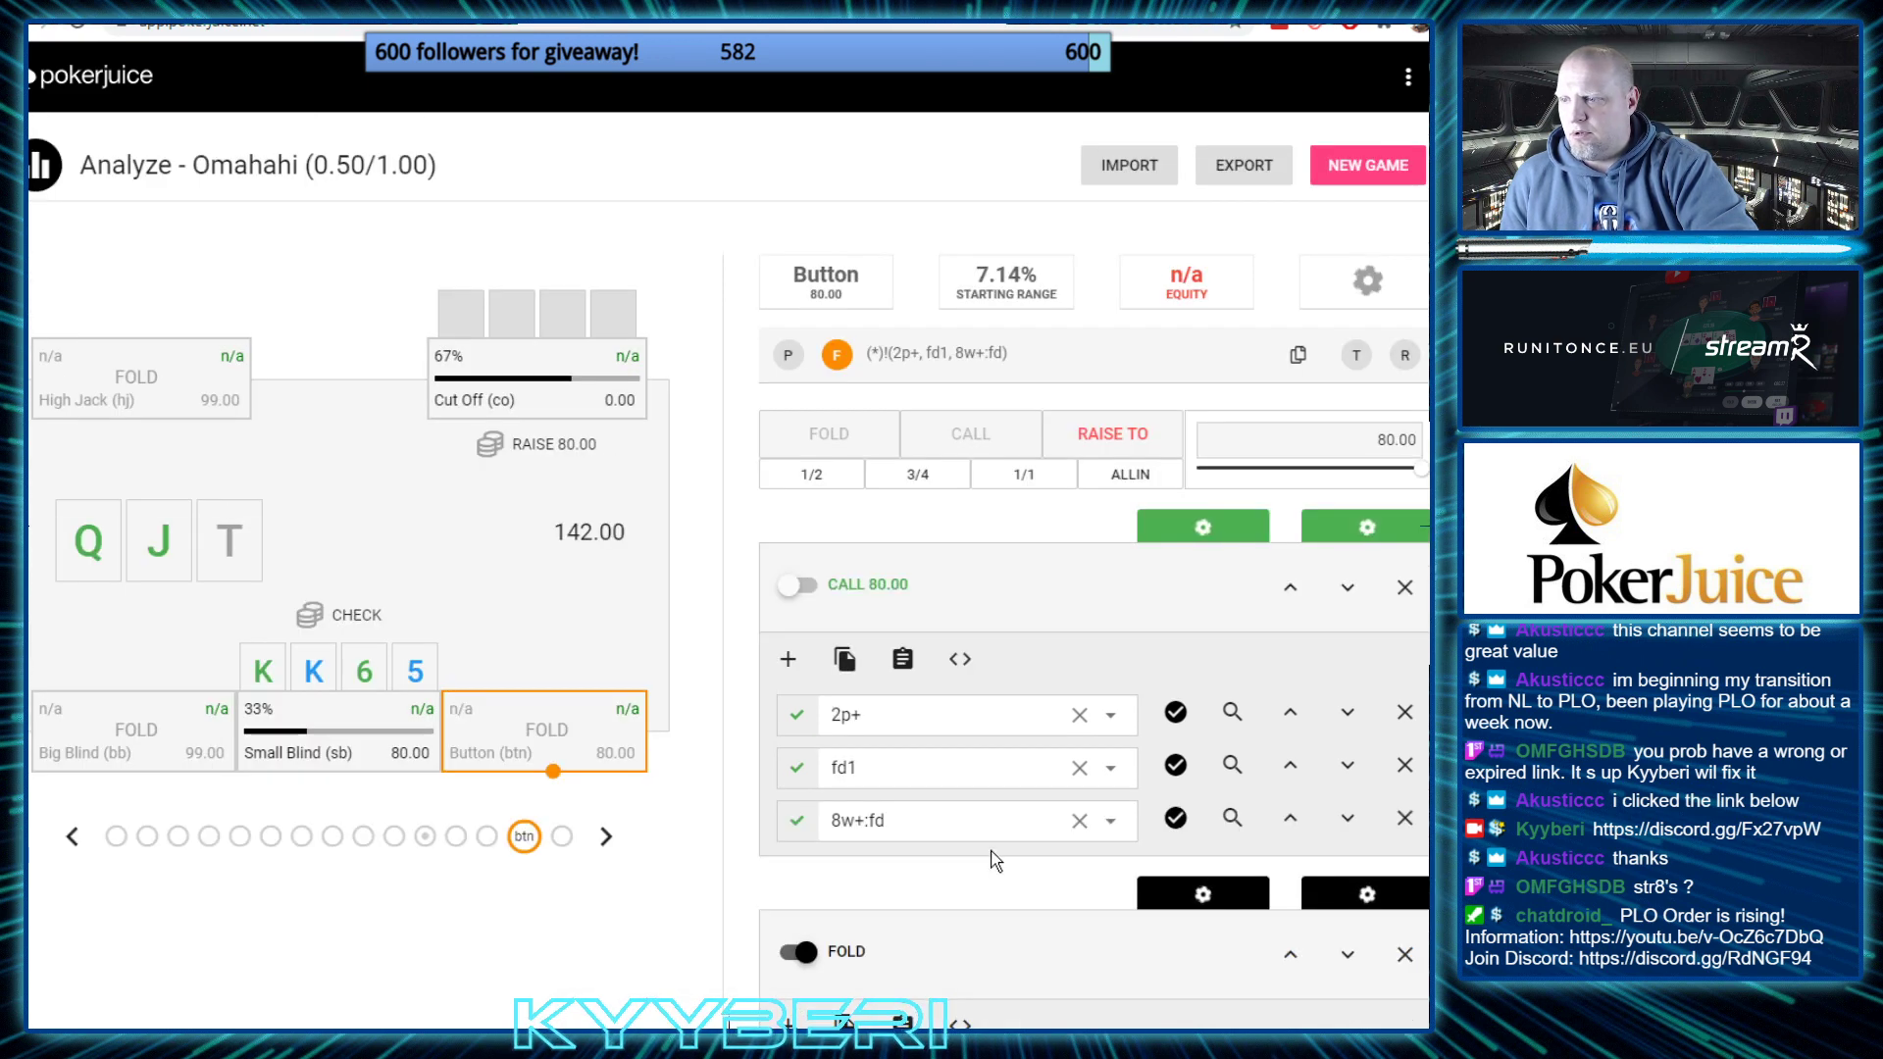
Retrace the line from the Button's preflop call, then add fold and call 80.00 actions for the Small Blind with the call active
click(76, 837)
click(75, 837)
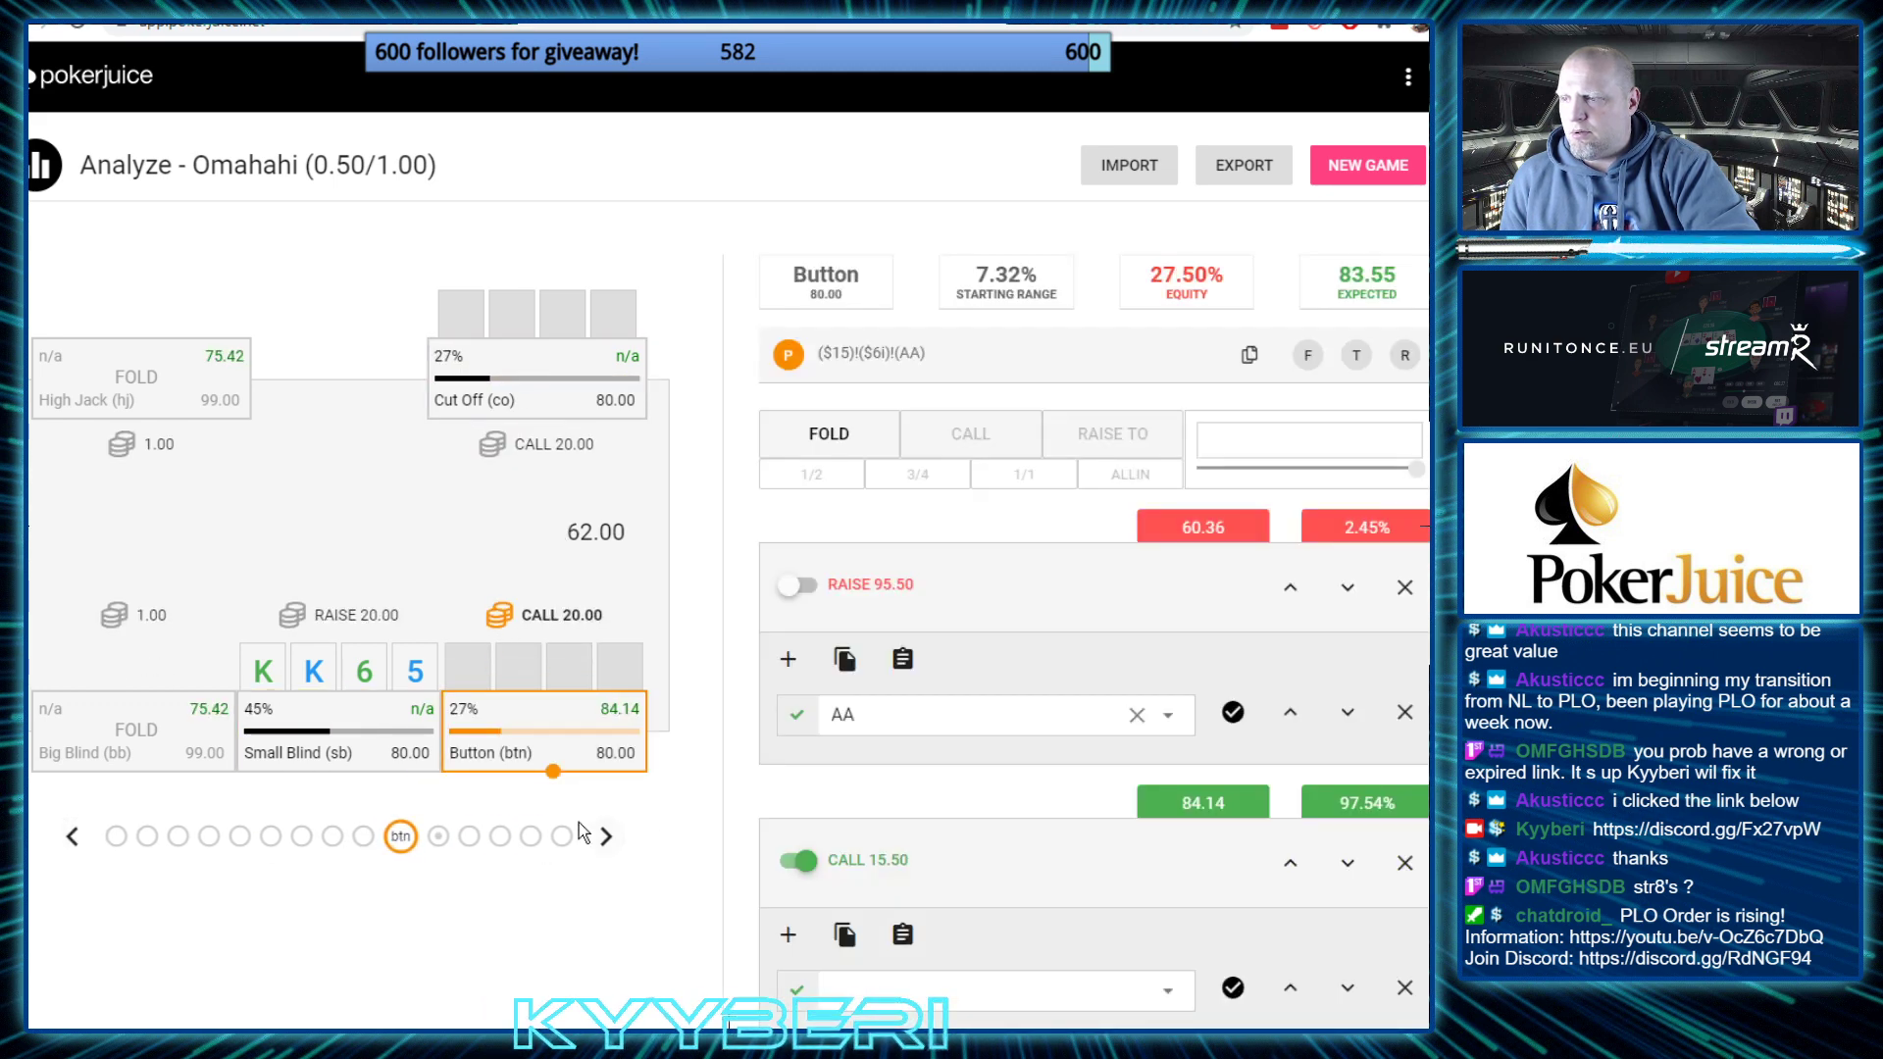
click(605, 837)
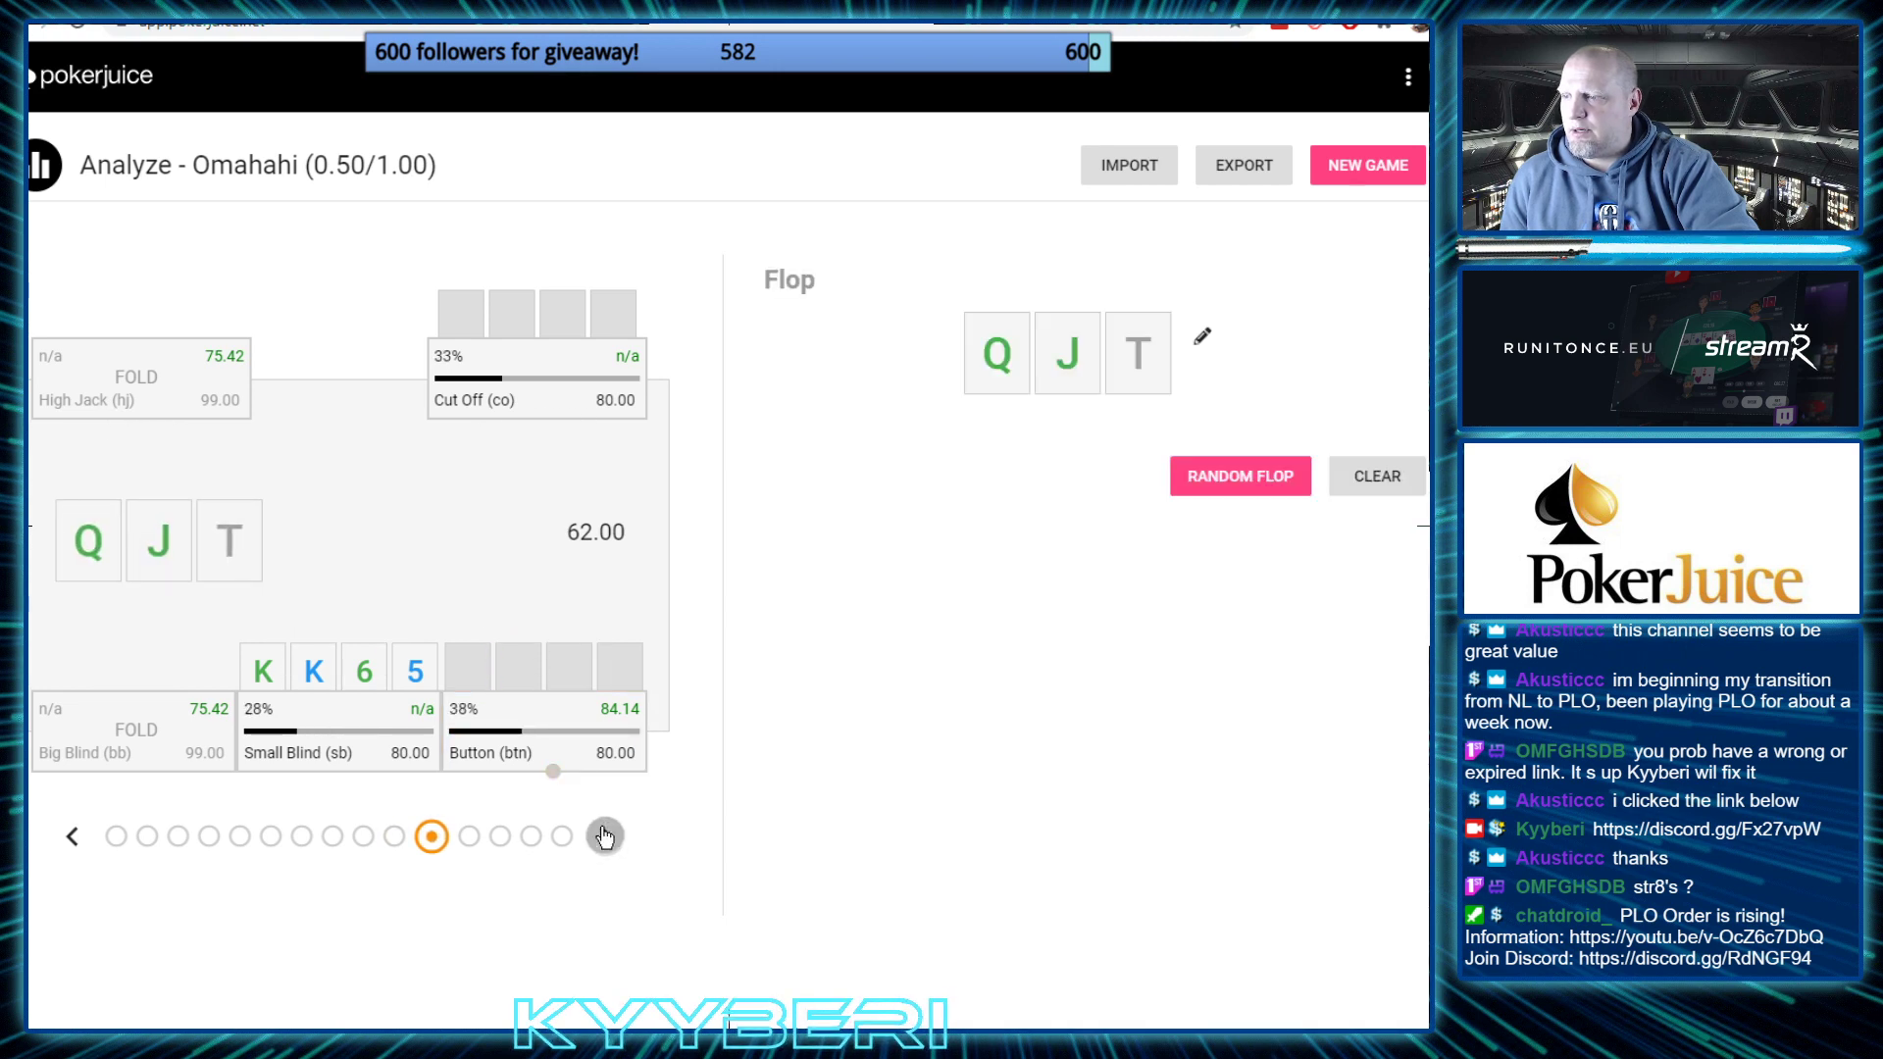
click(605, 837)
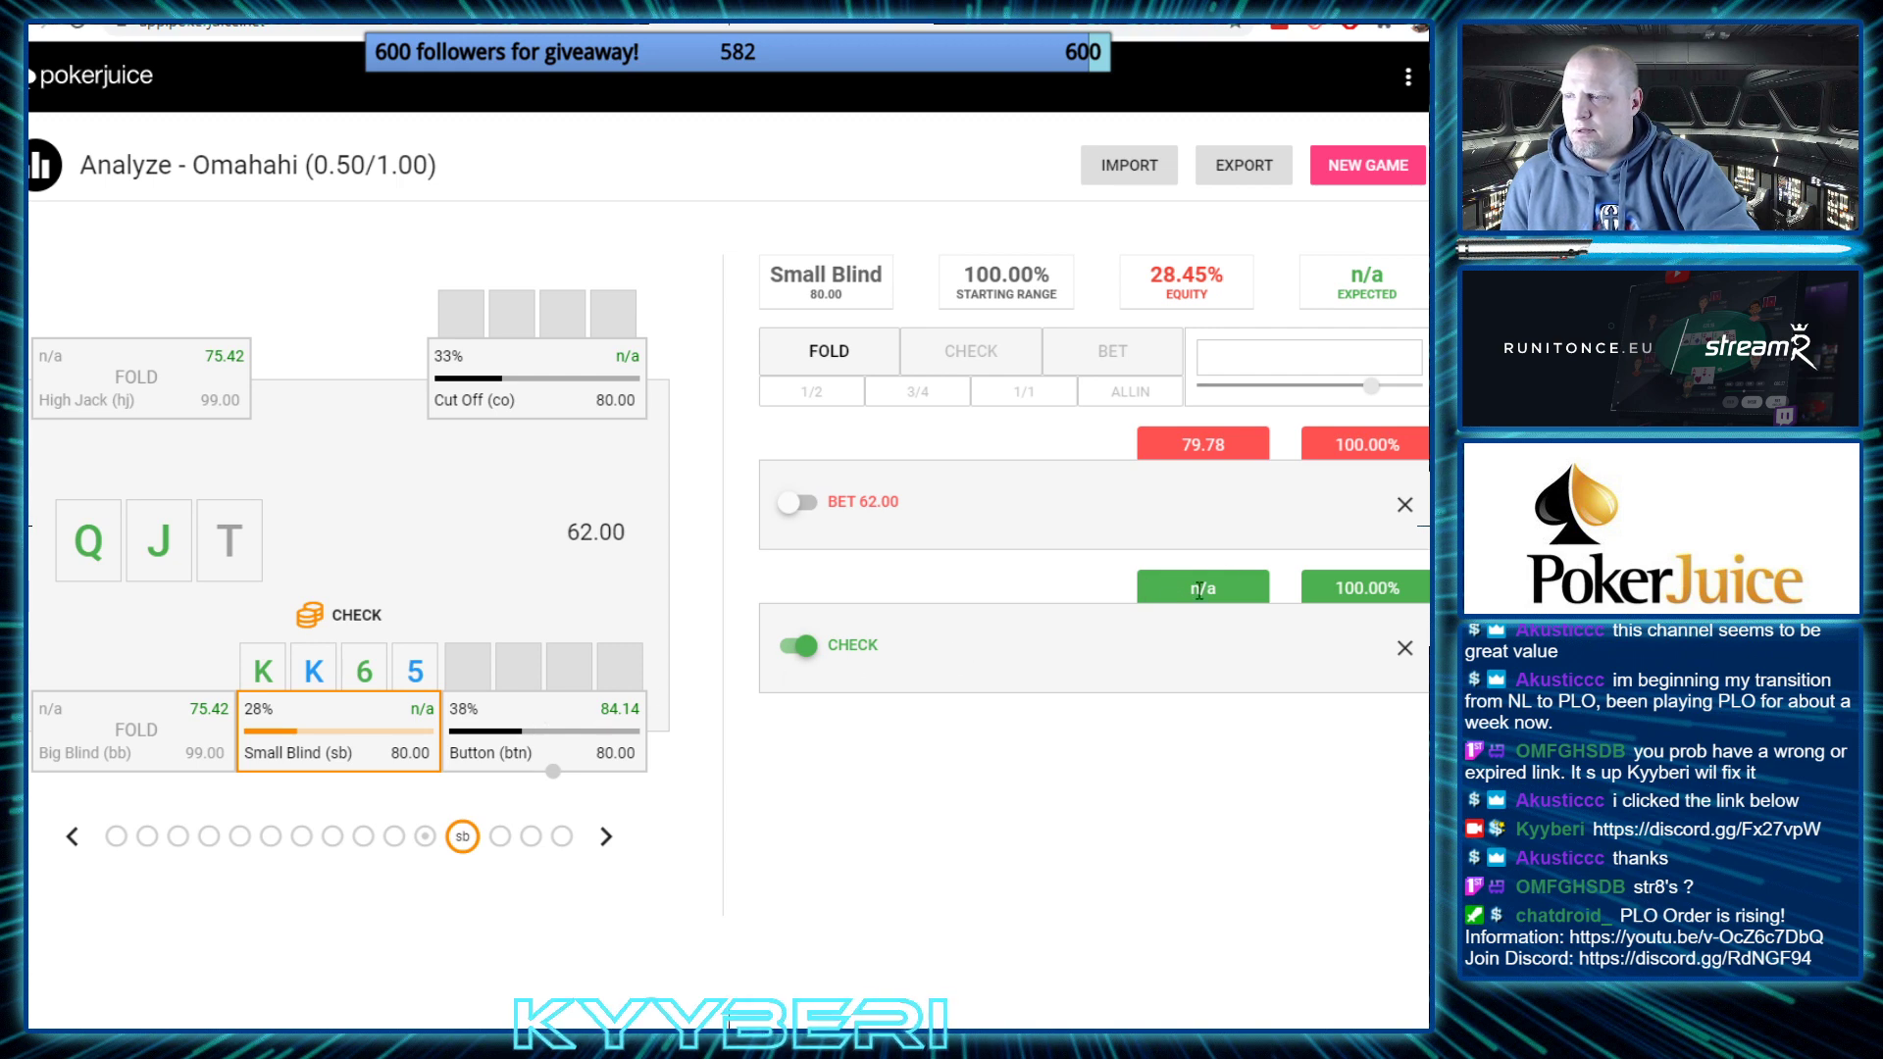
click(605, 838)
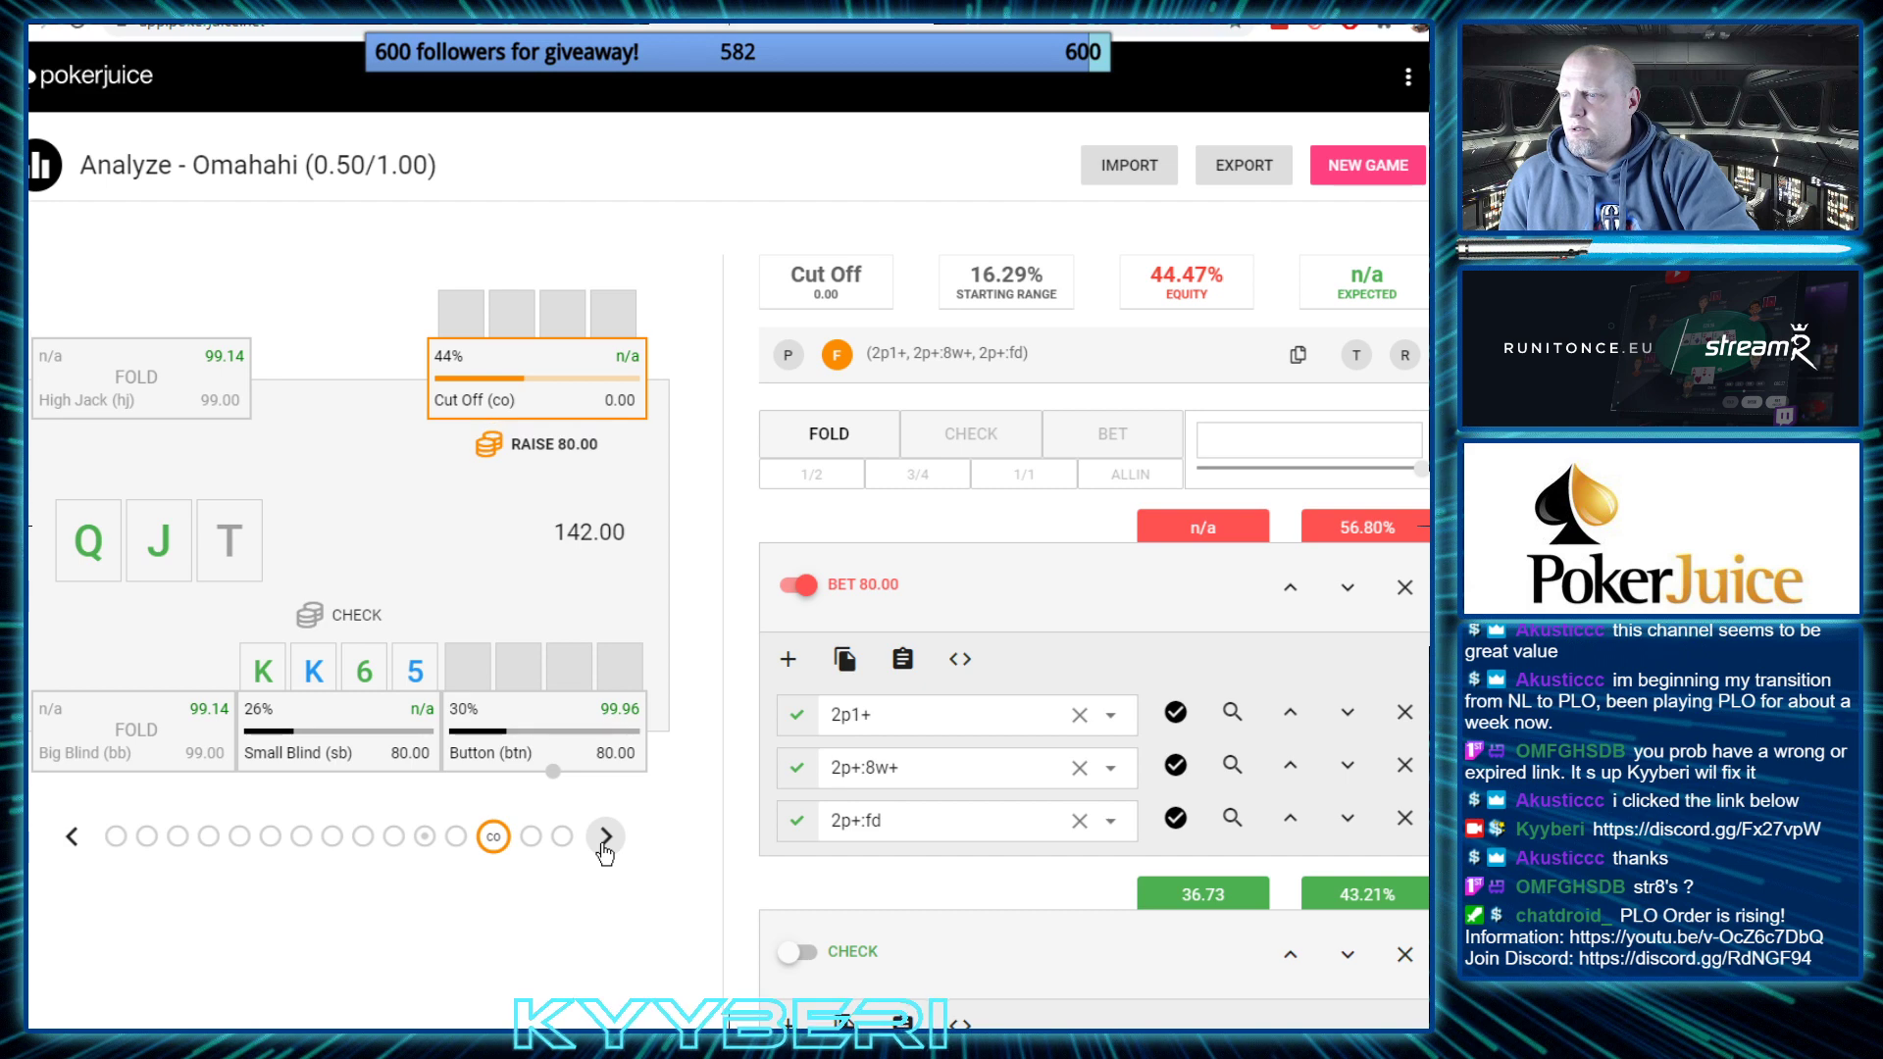
click(605, 839)
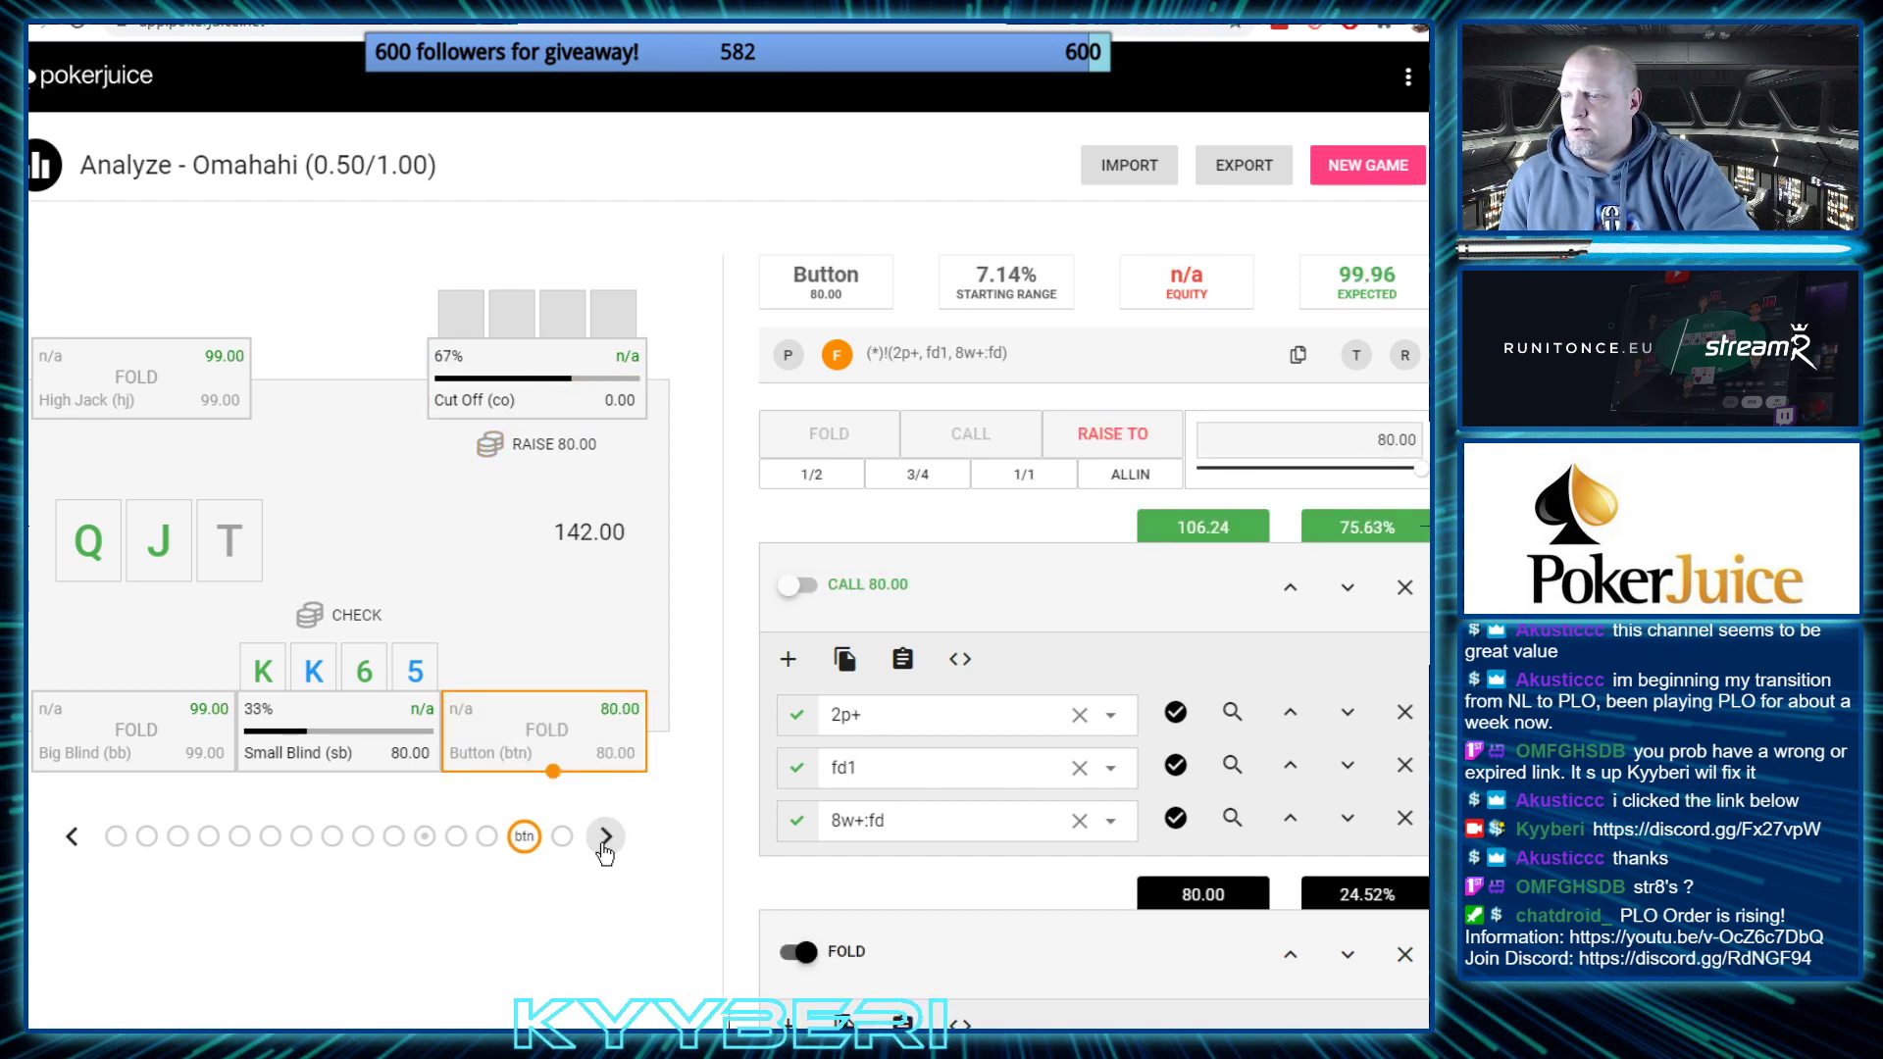
click(605, 849)
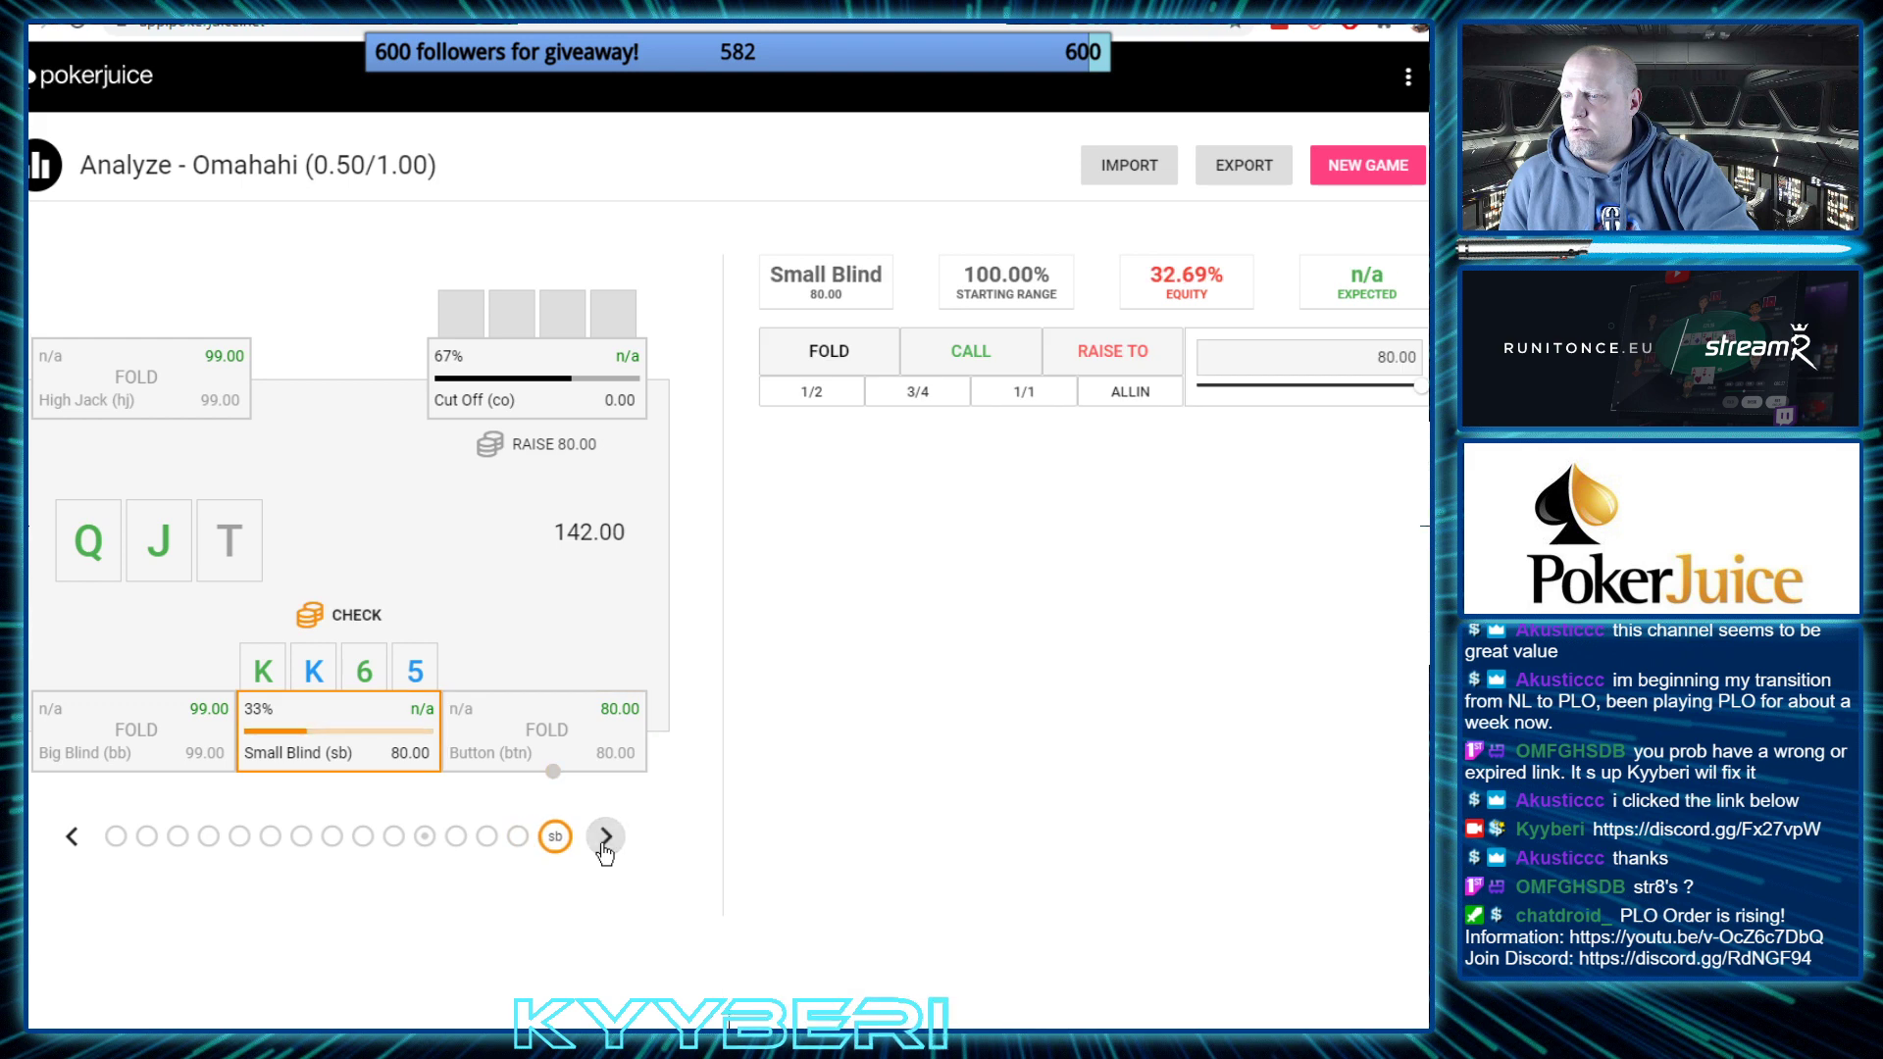
click(822, 370)
click(966, 355)
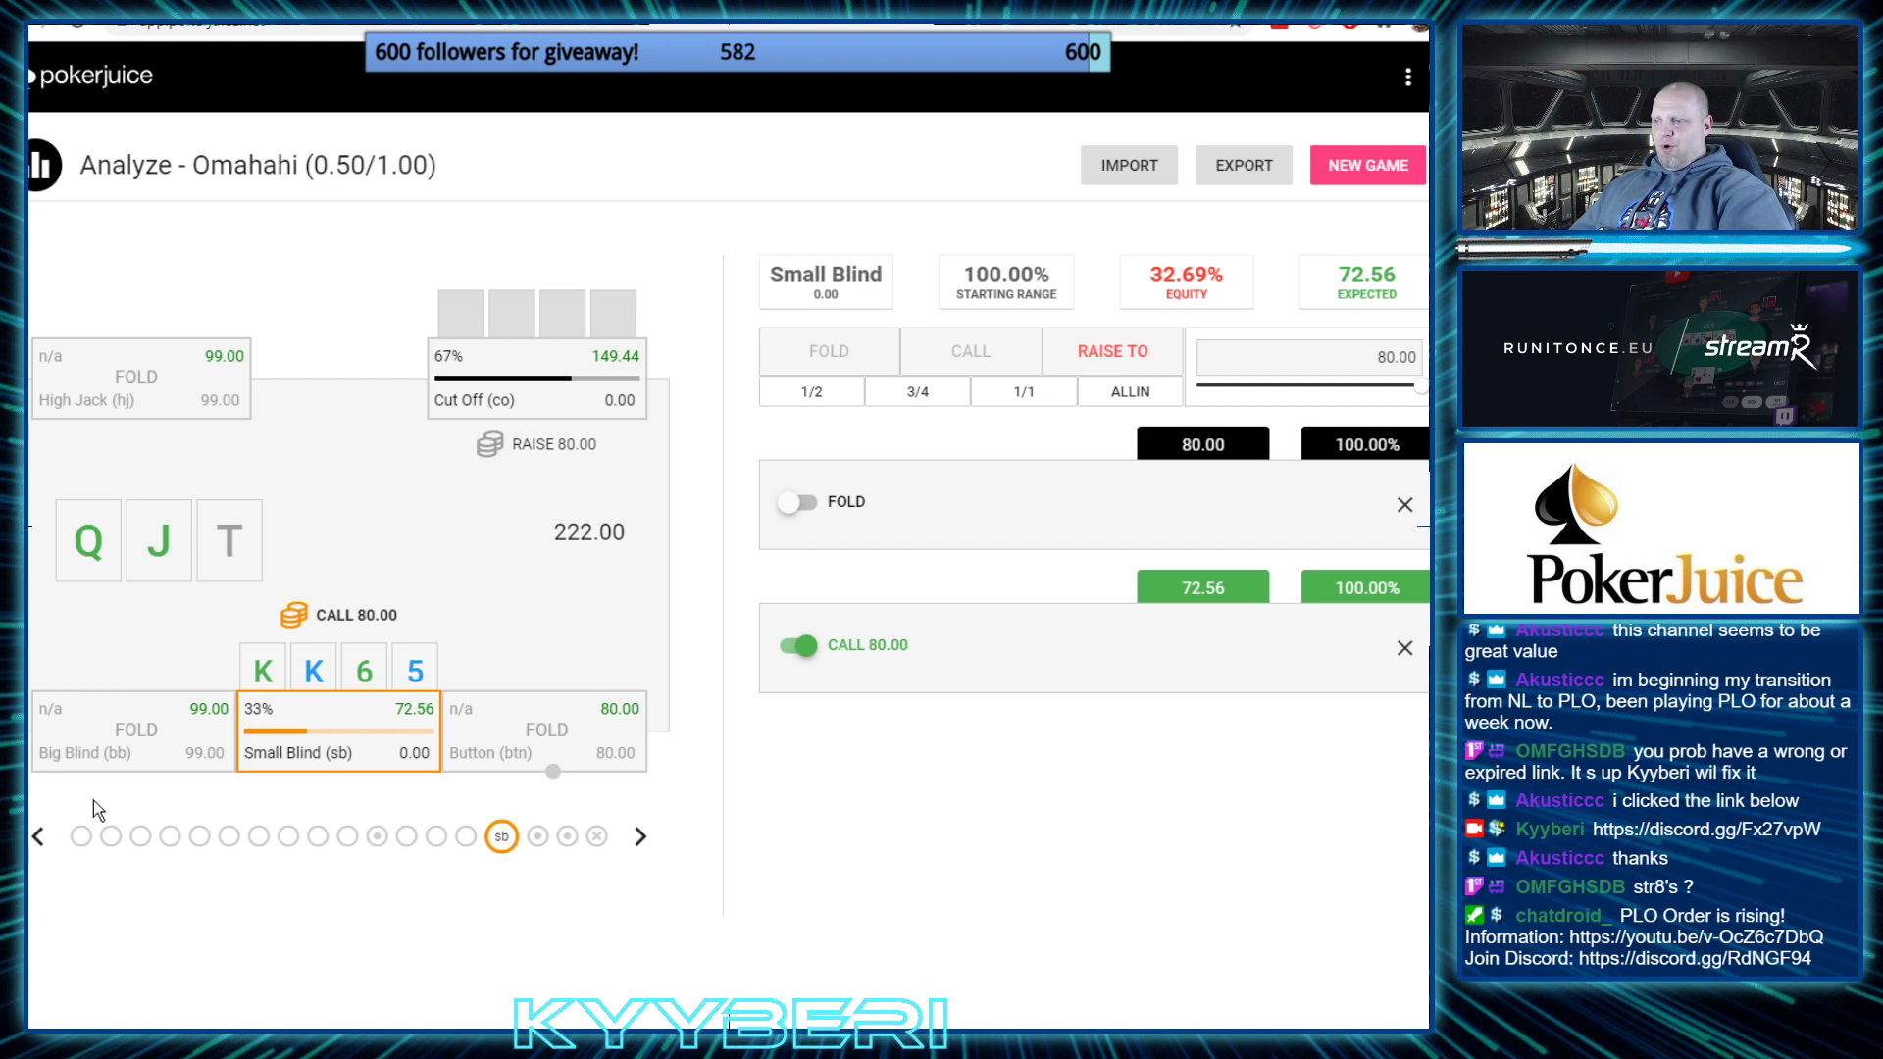
Step back through the Button's fold and the Cut Off's 80.00 bet to check the expected value of the Small Blind's flop check
click(52, 836)
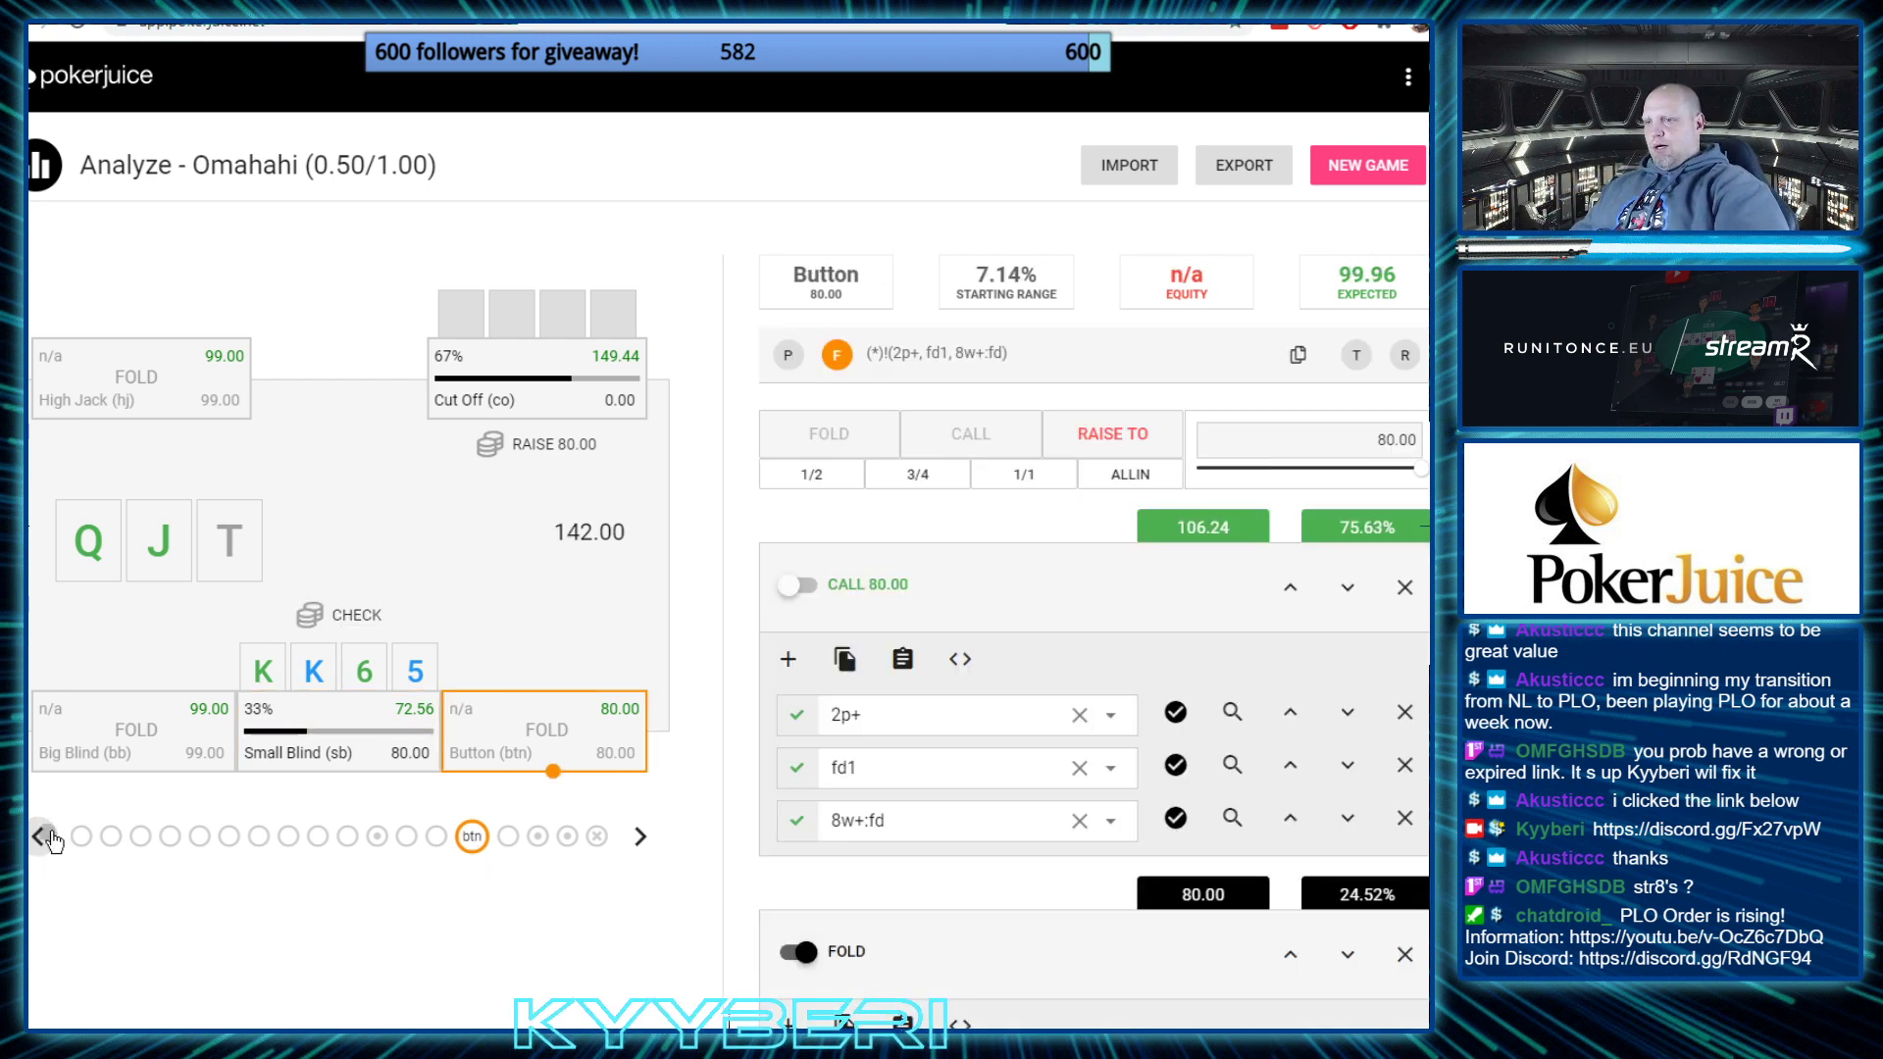
click(52, 838)
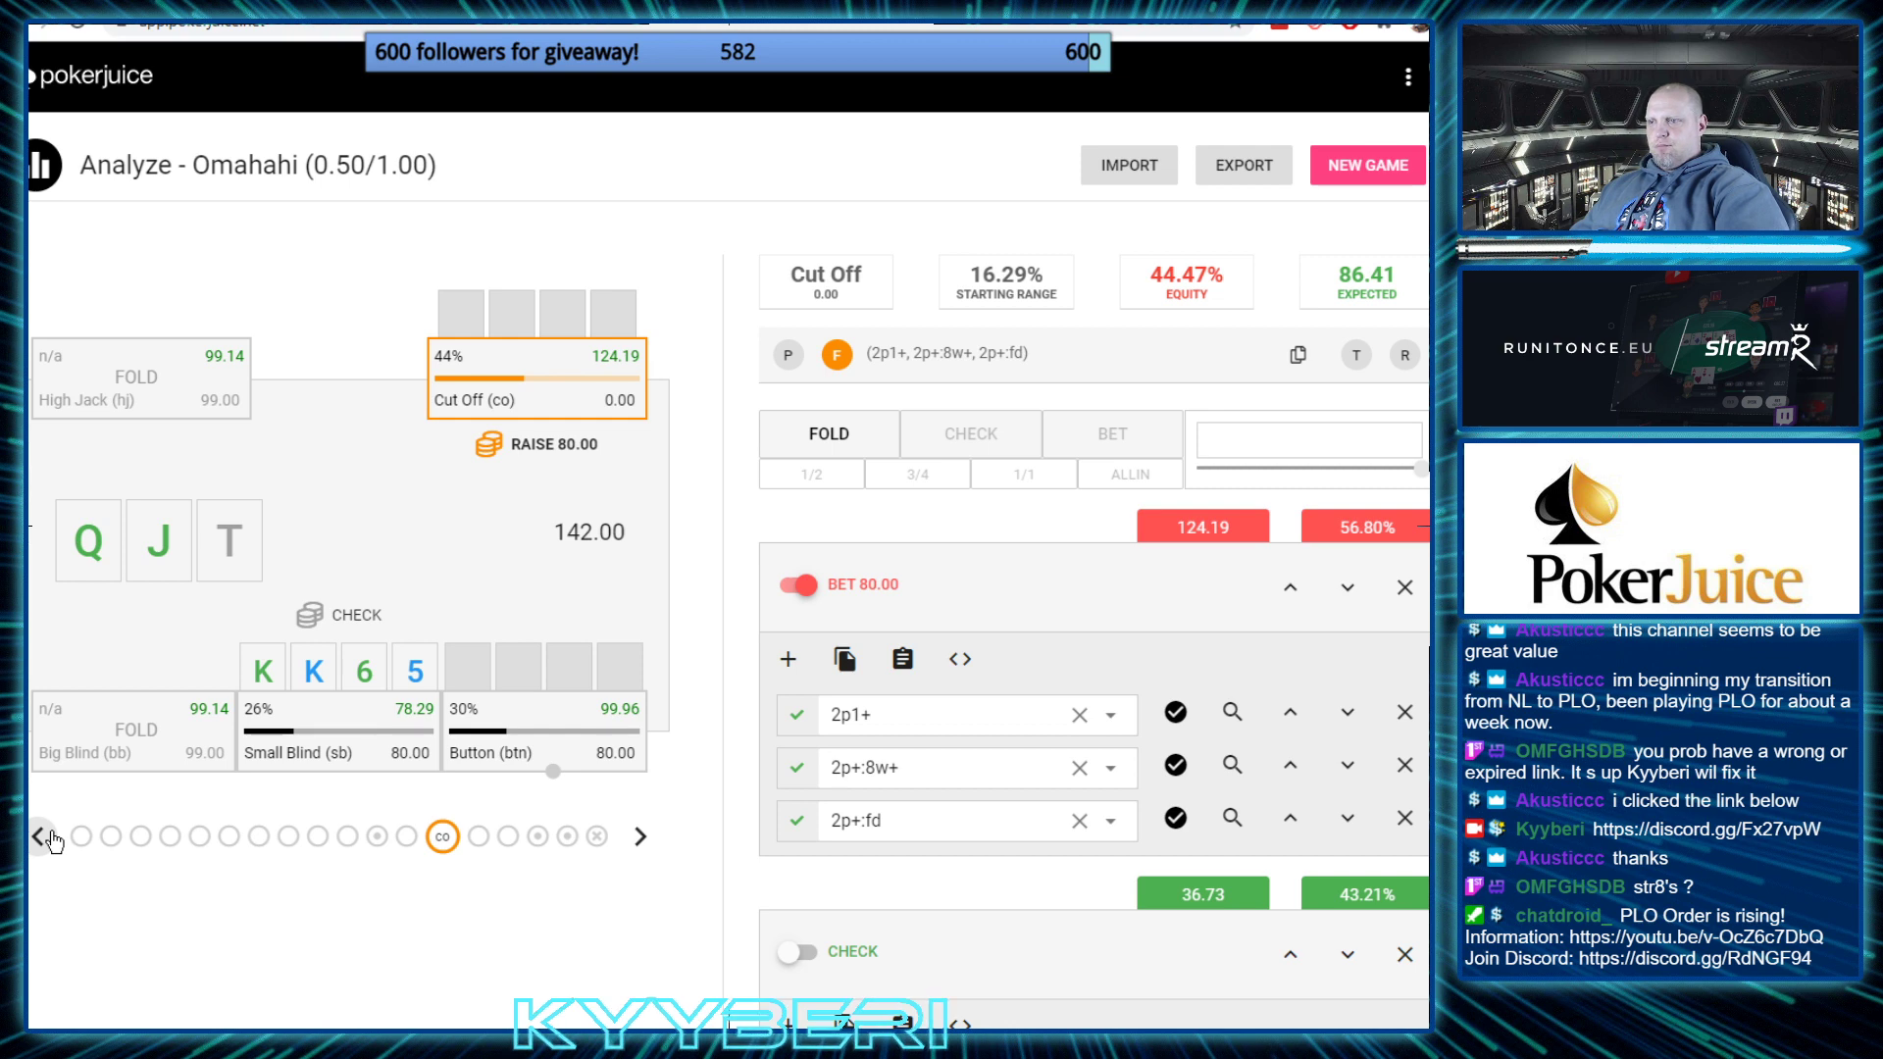
click(52, 838)
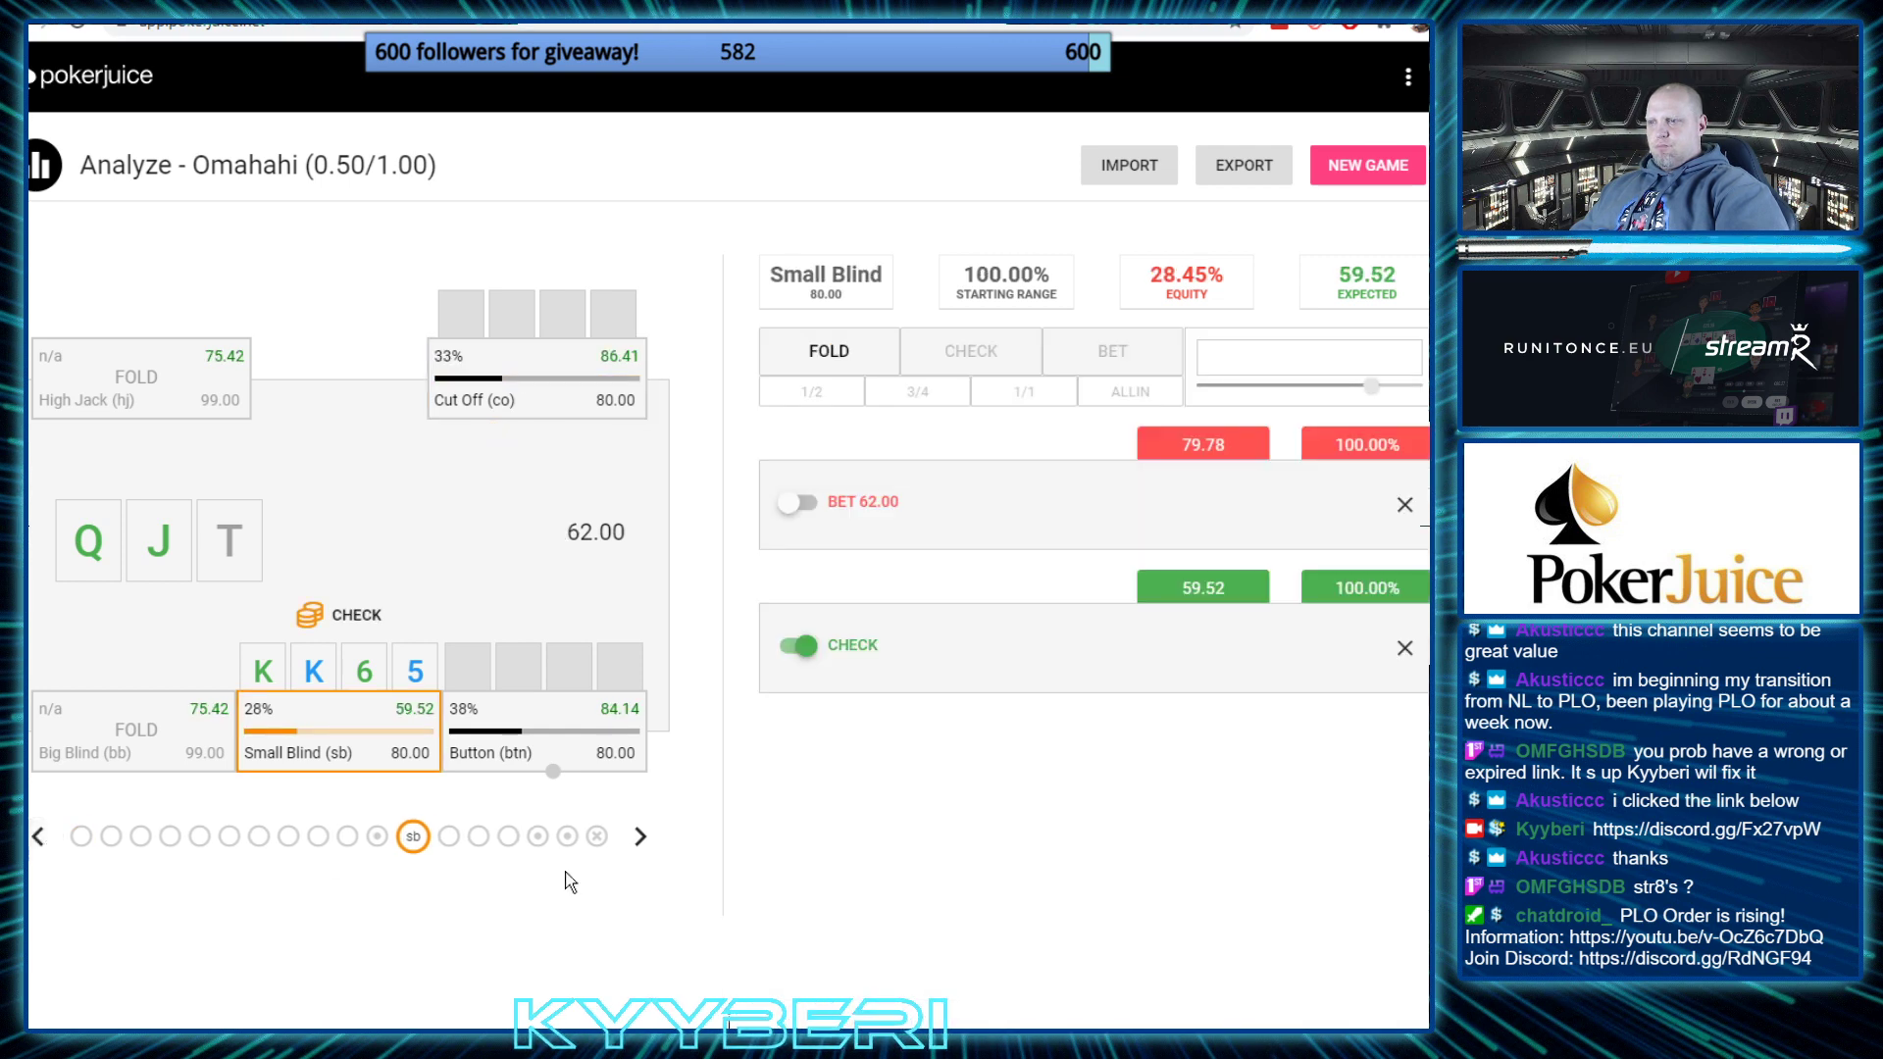
Change the Cut Off's flop action to check and advance past the Button's 80.00 bet to the Small Blind's response
click(640, 836)
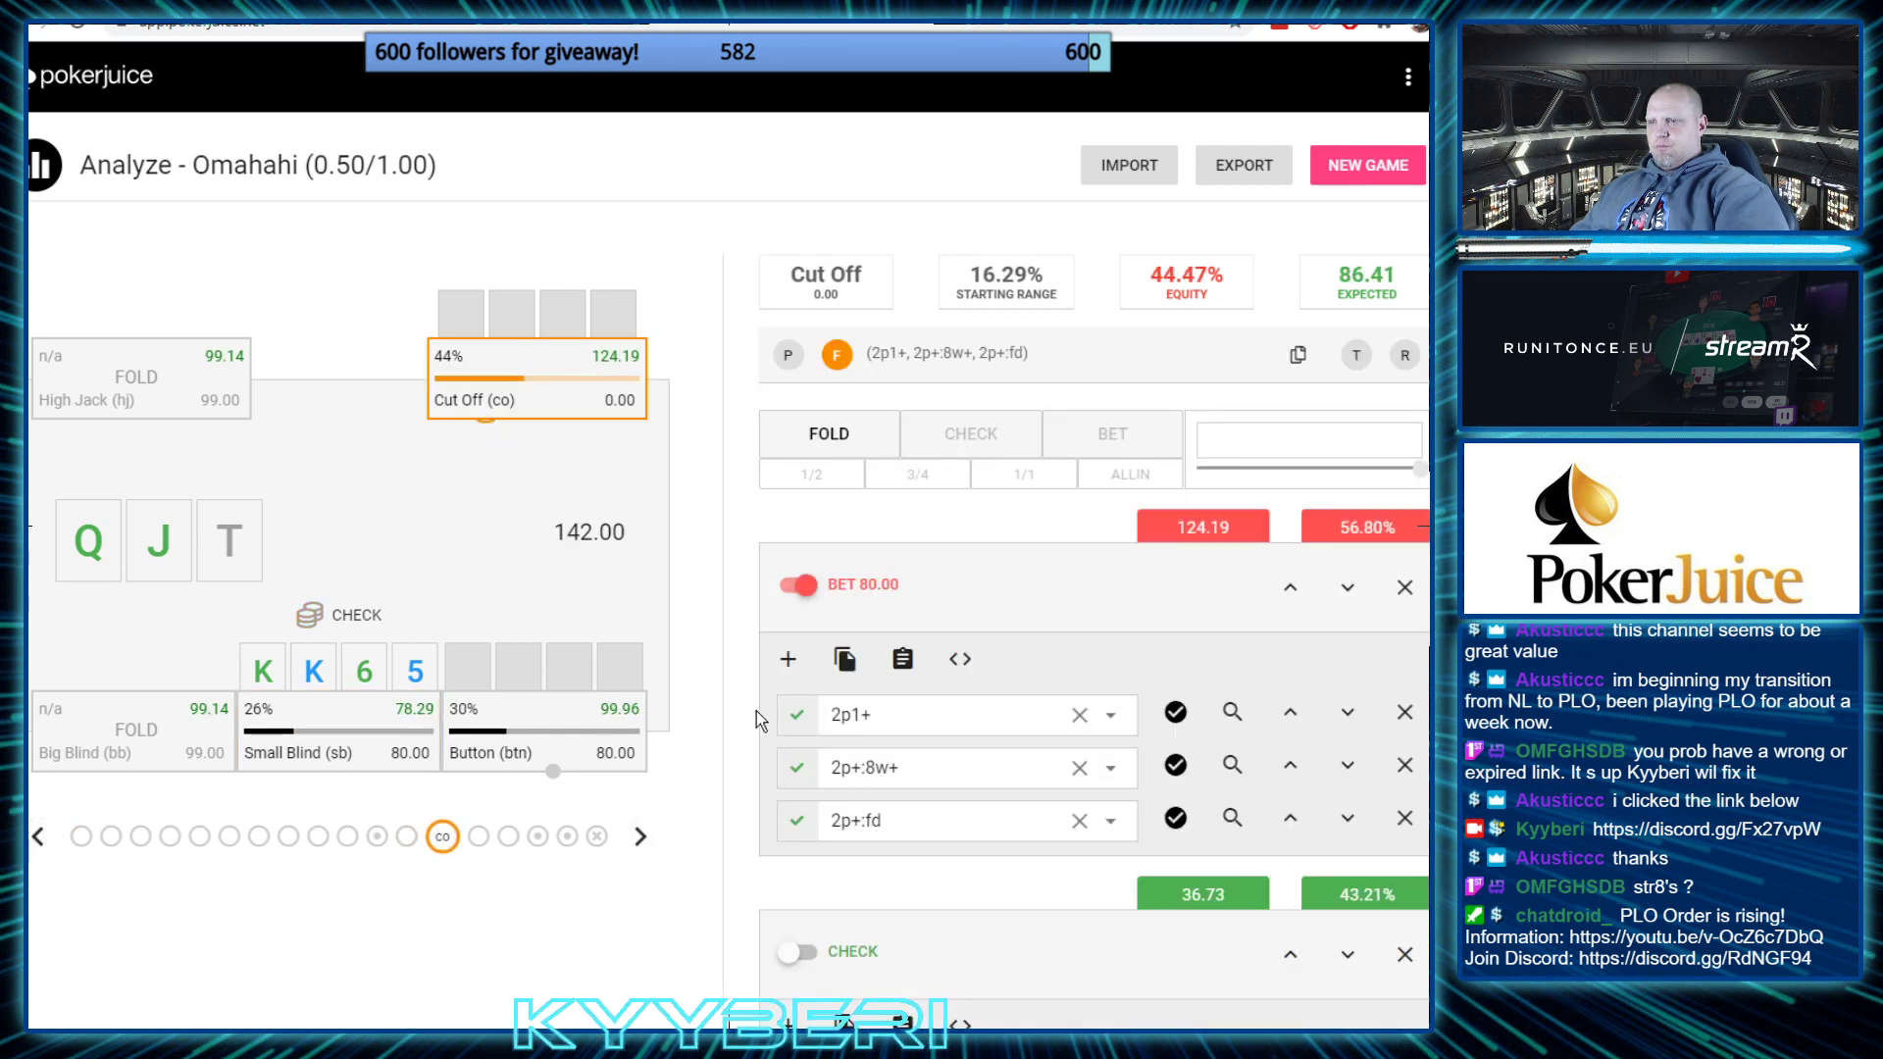
click(639, 836)
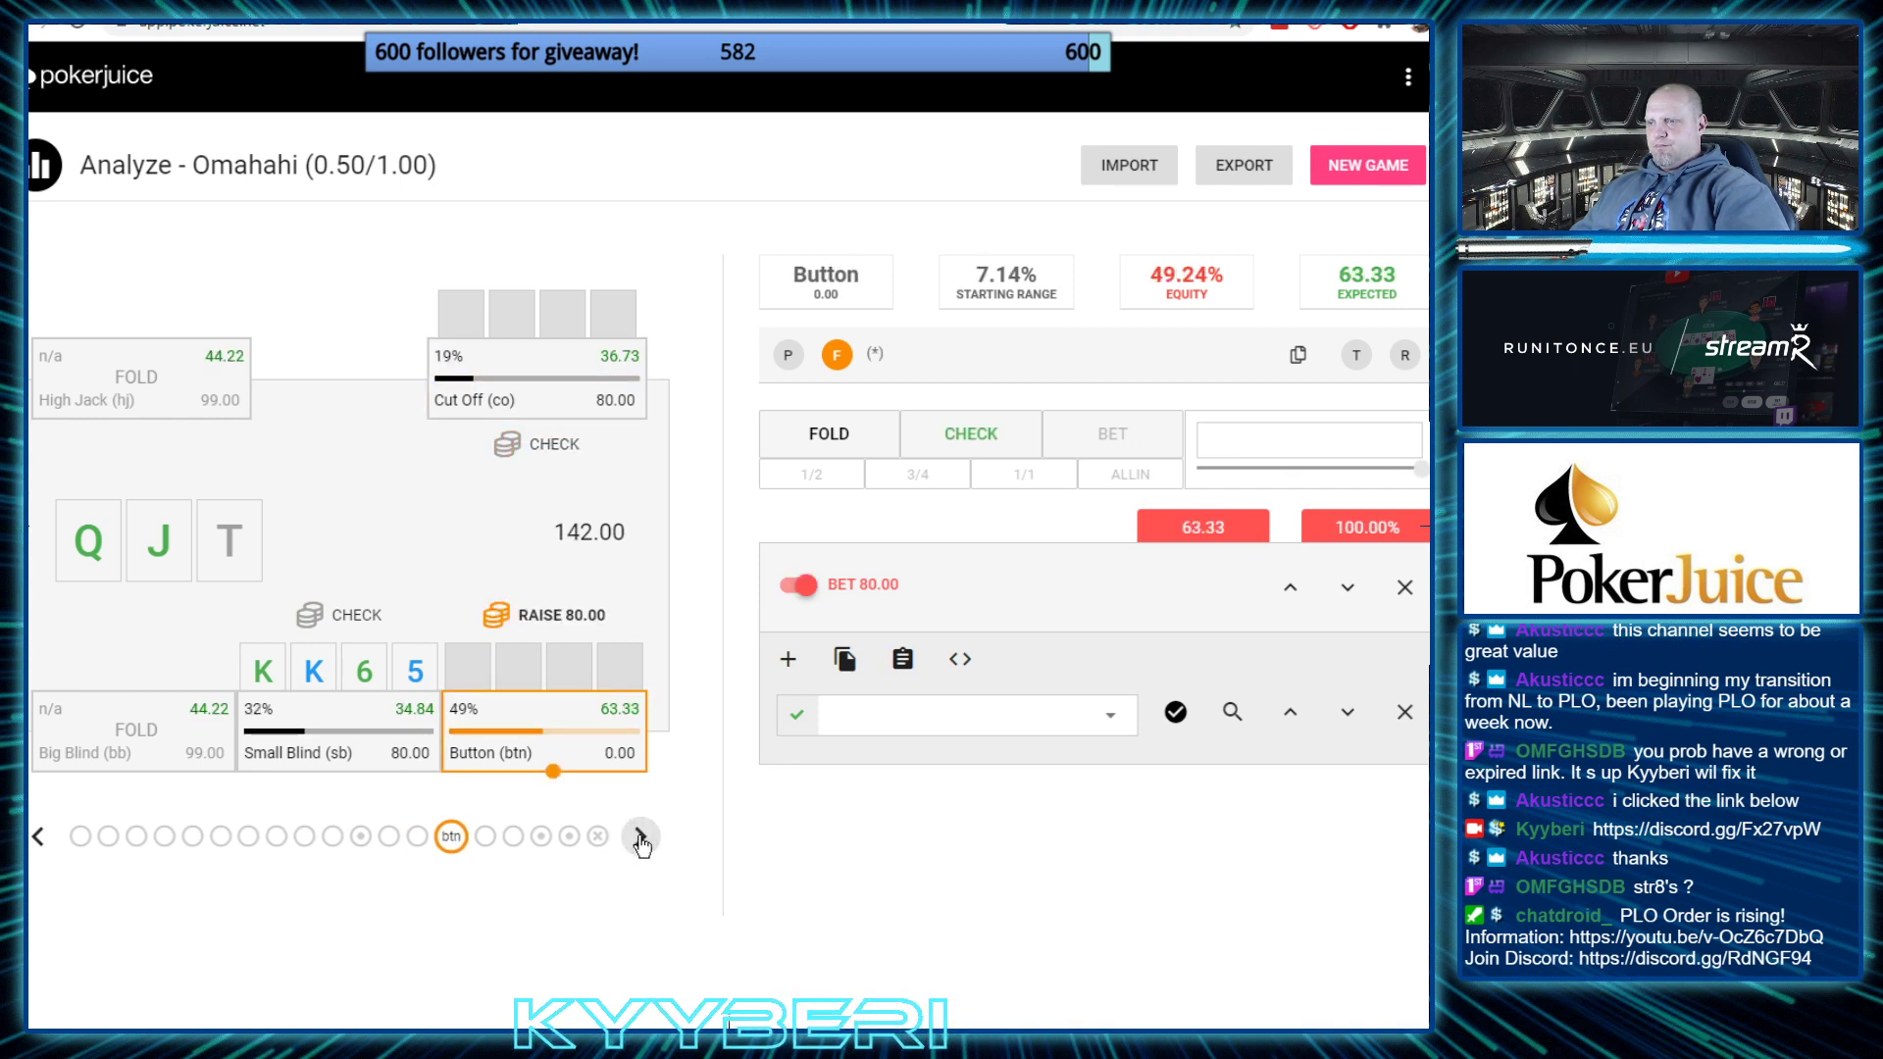
click(640, 835)
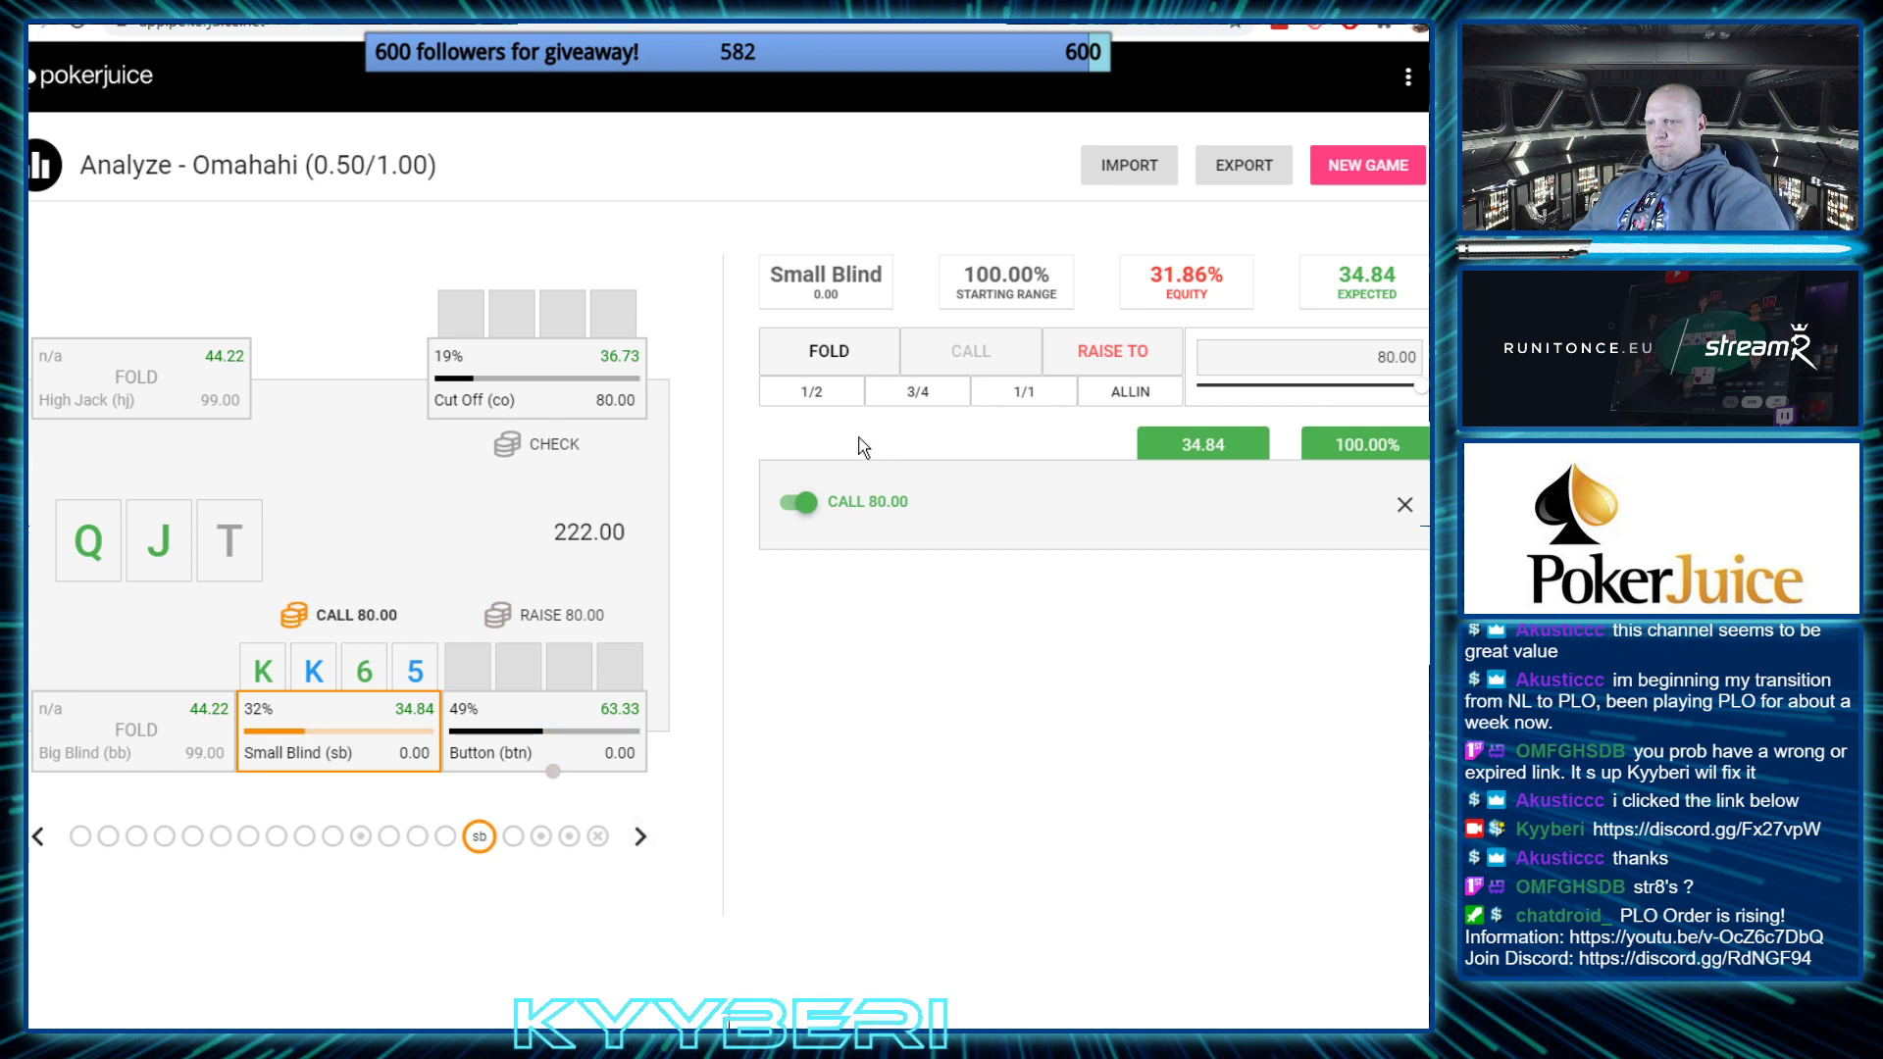
Set the Small Blind to fold and the Cut Off to call 80.00 against the Button's flop bet
click(828, 350)
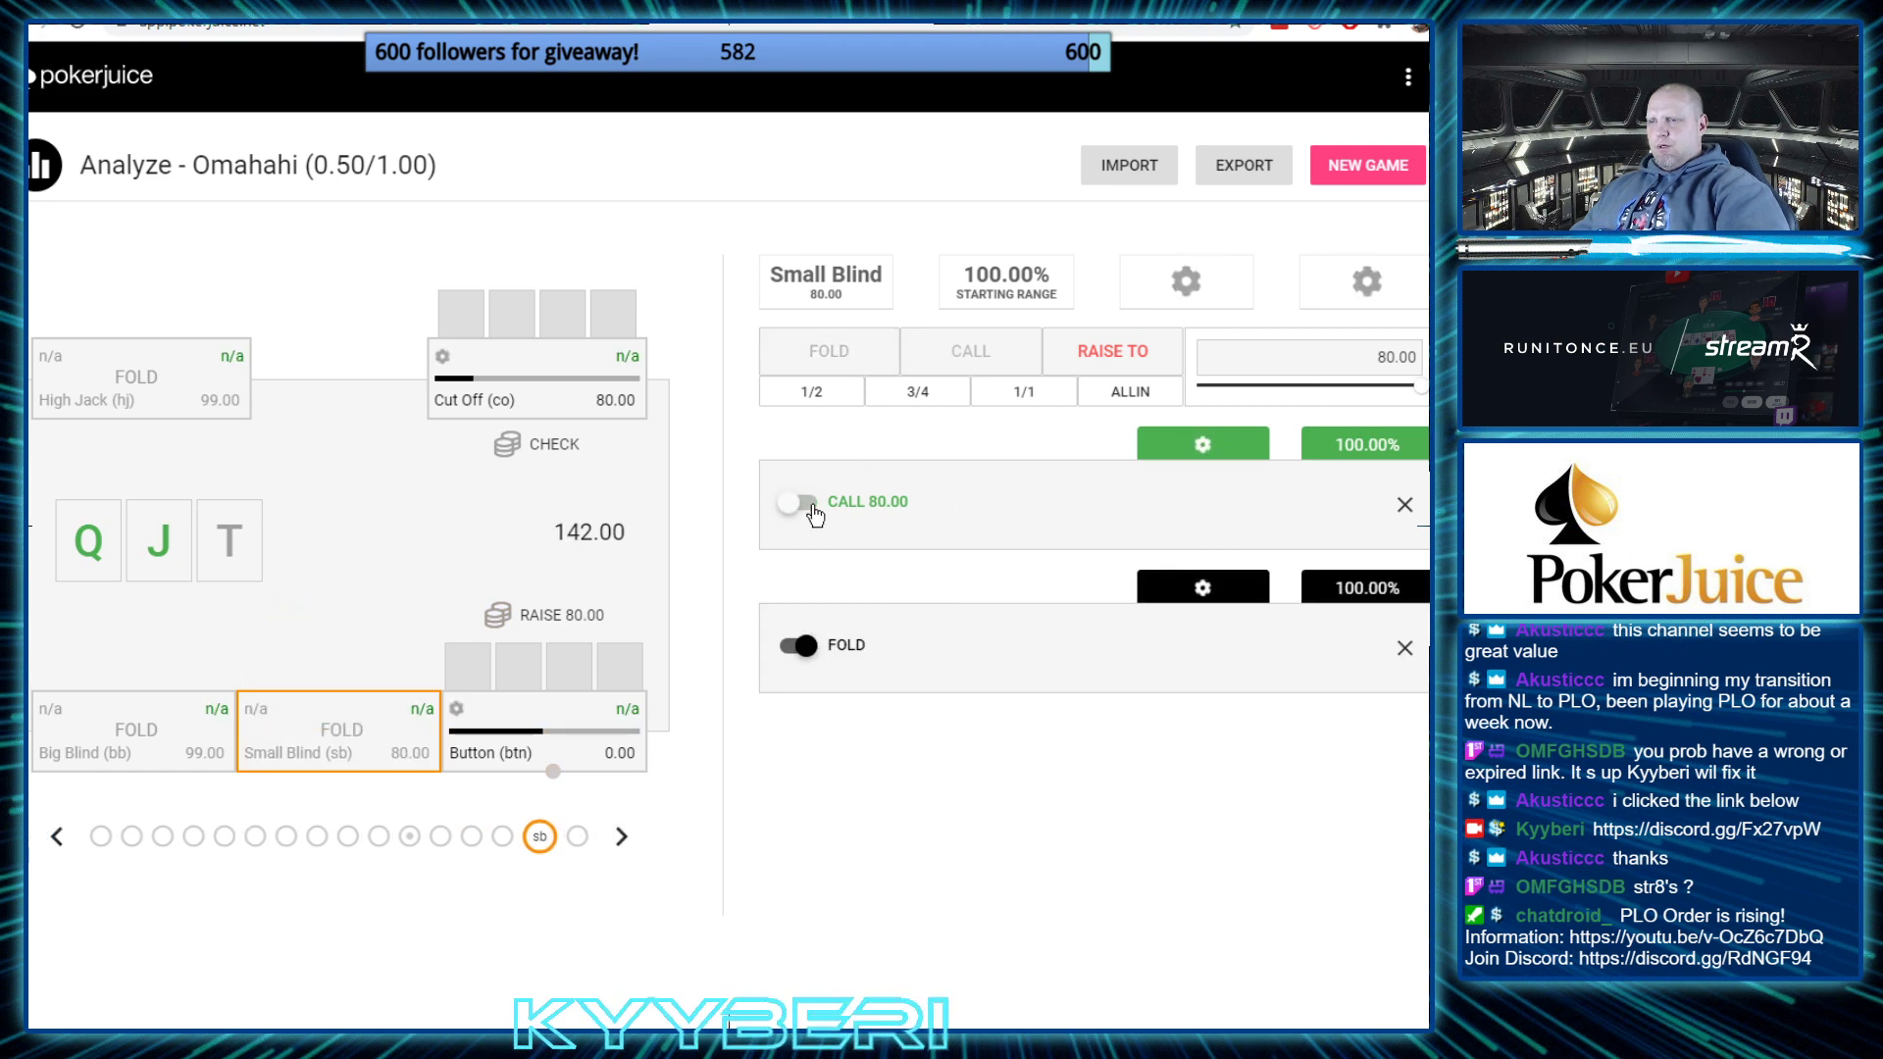
click(618, 846)
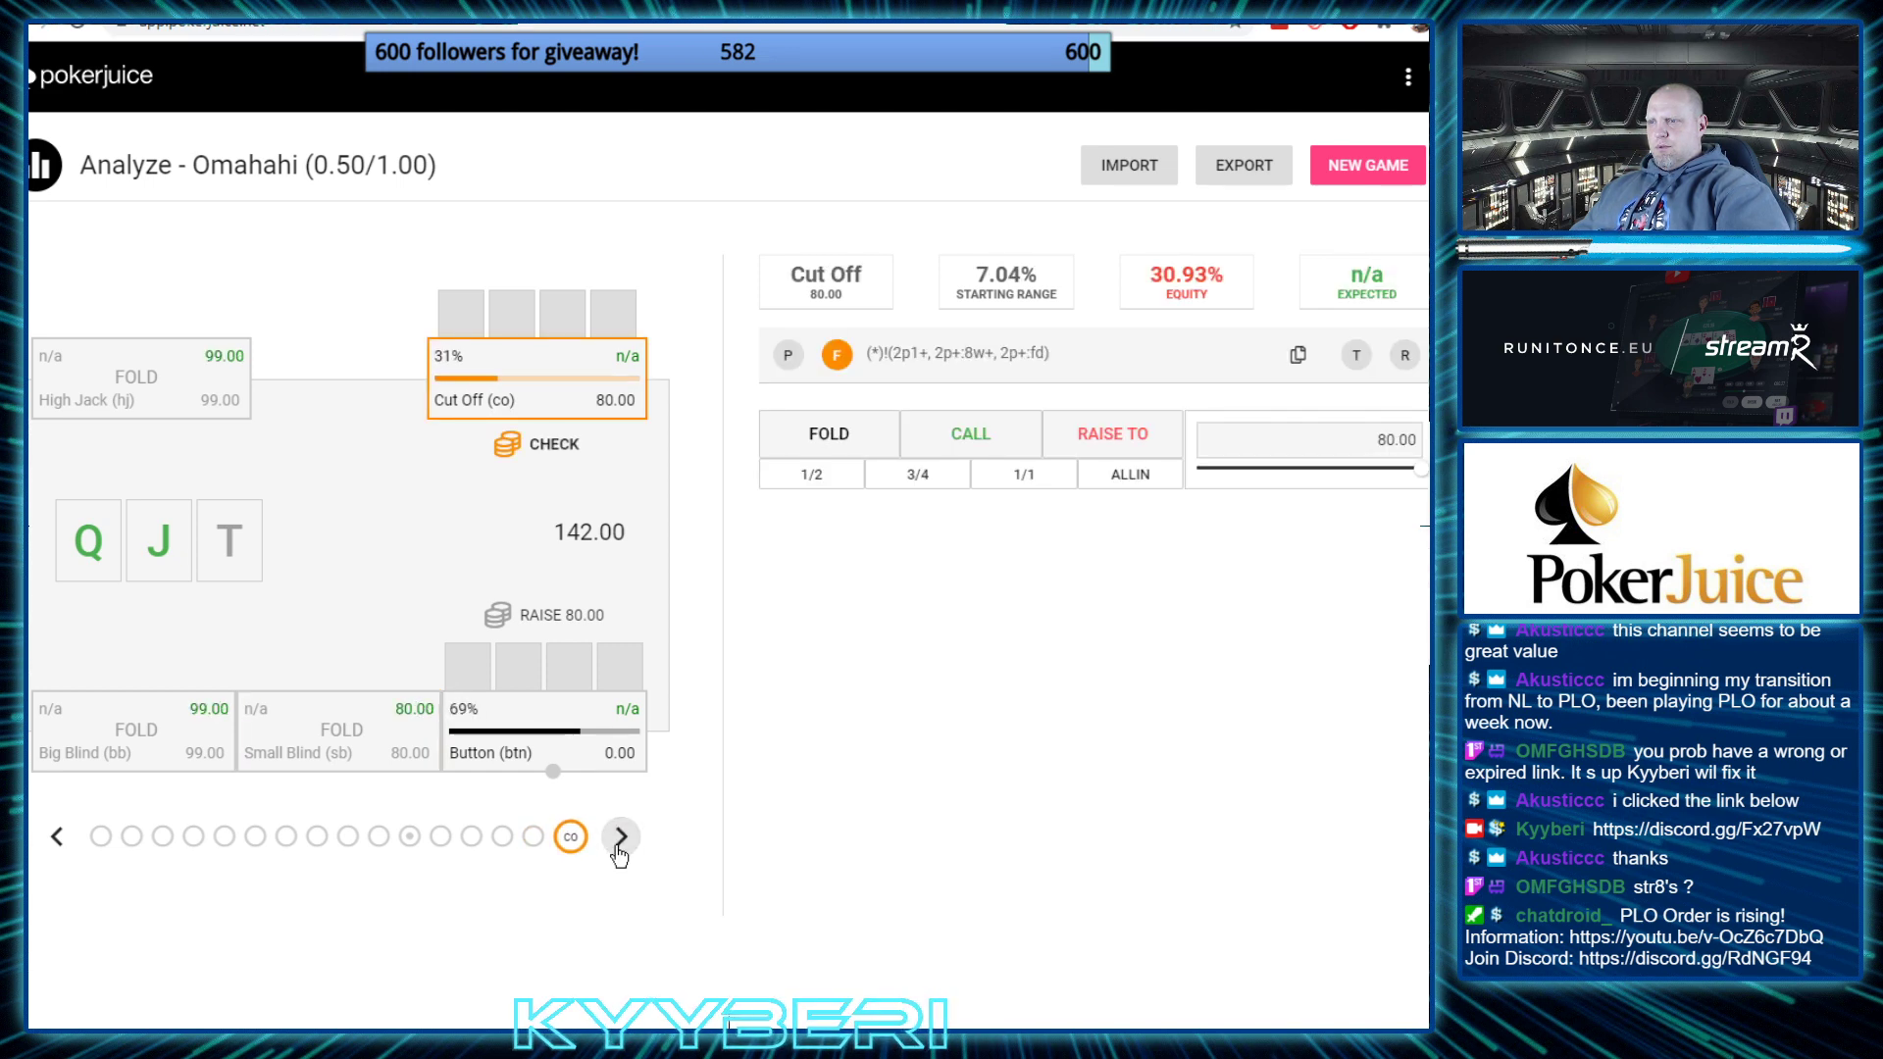
click(947, 451)
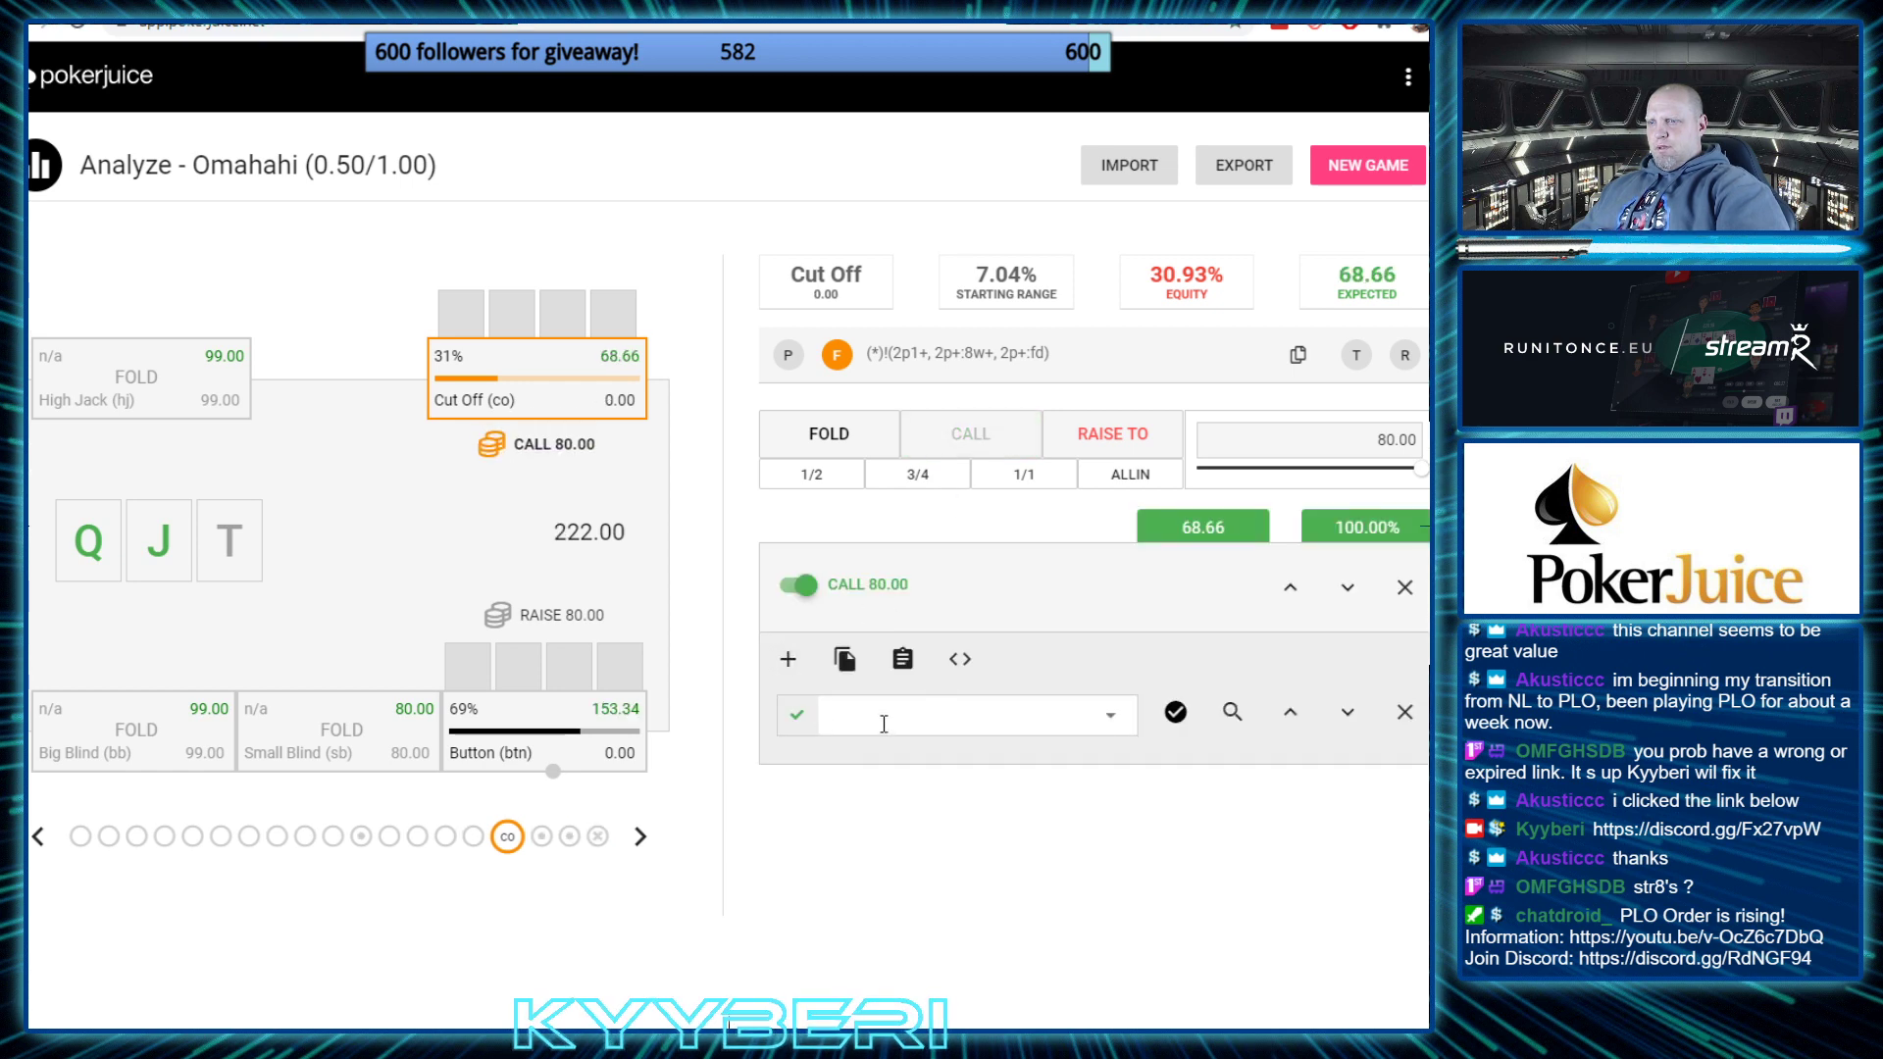
Add a fold option for the Cut Off against the Button's 80.00 bet, keep the call active and assign it the 2p+ range
click(829, 434)
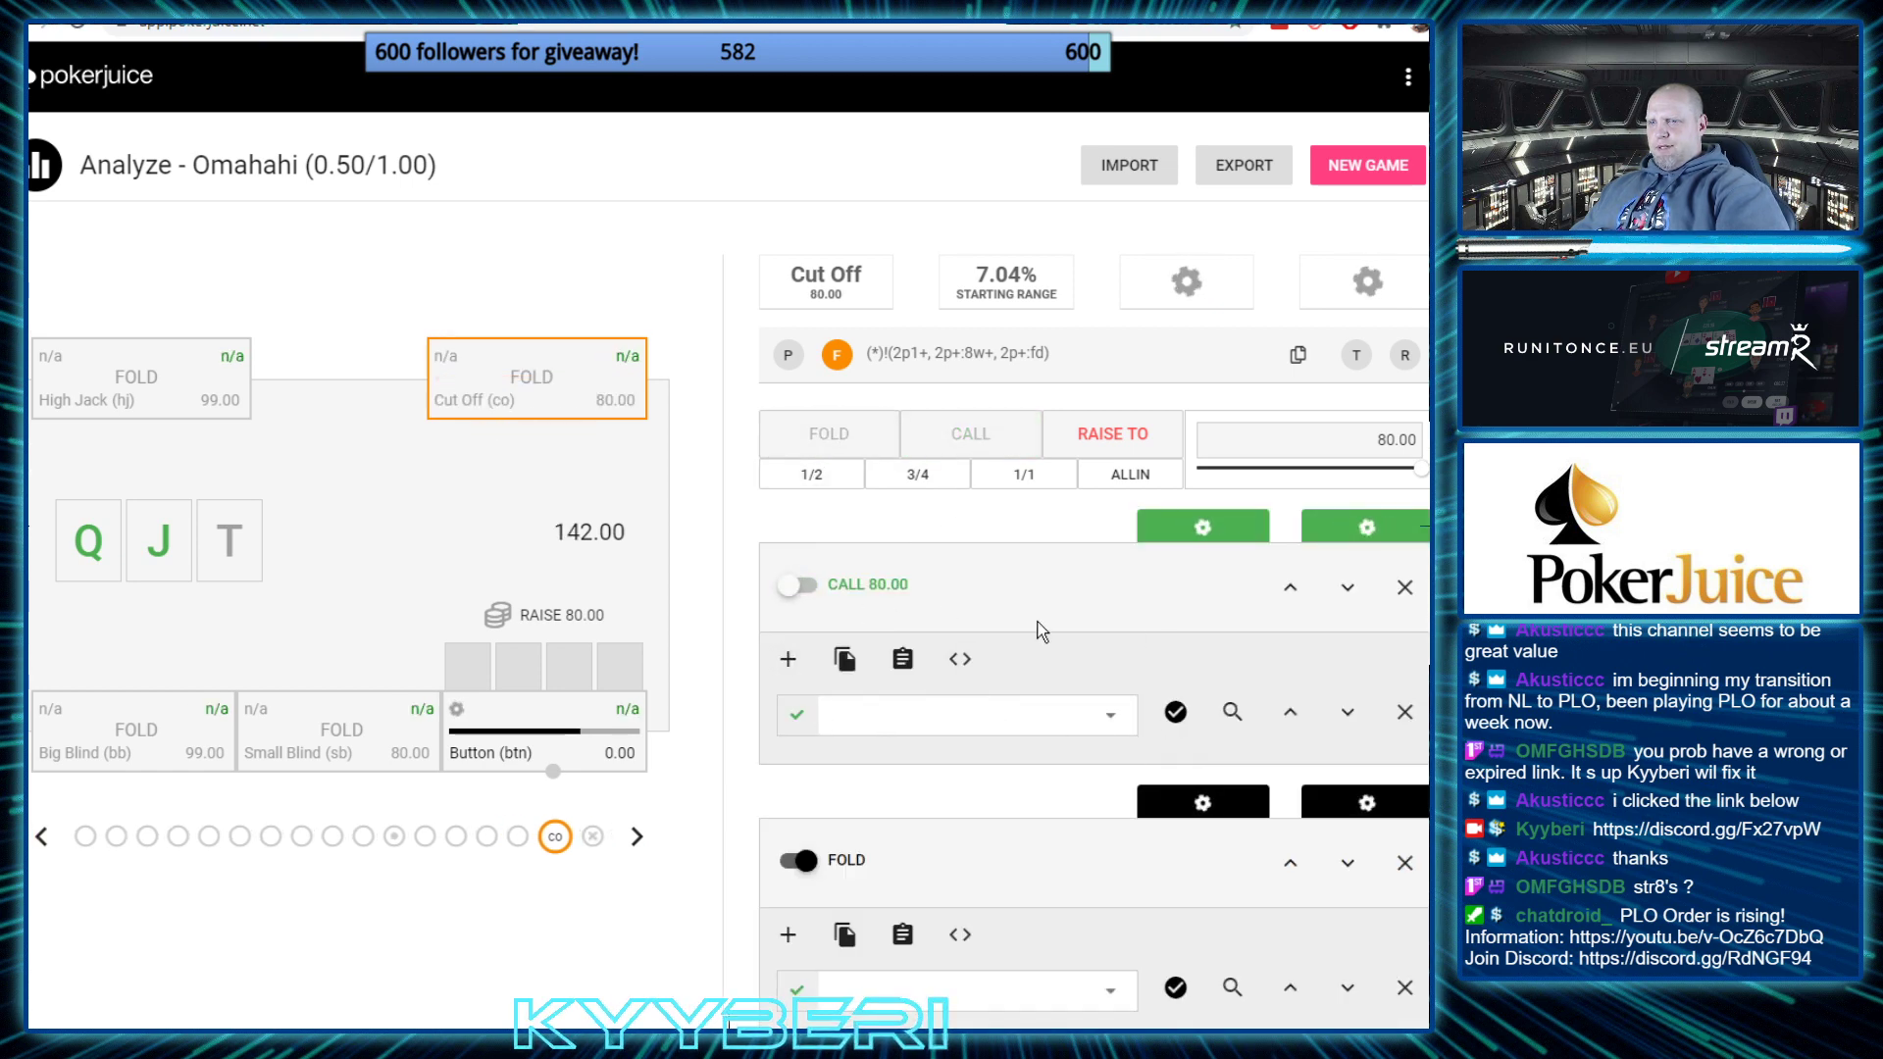
click(796, 587)
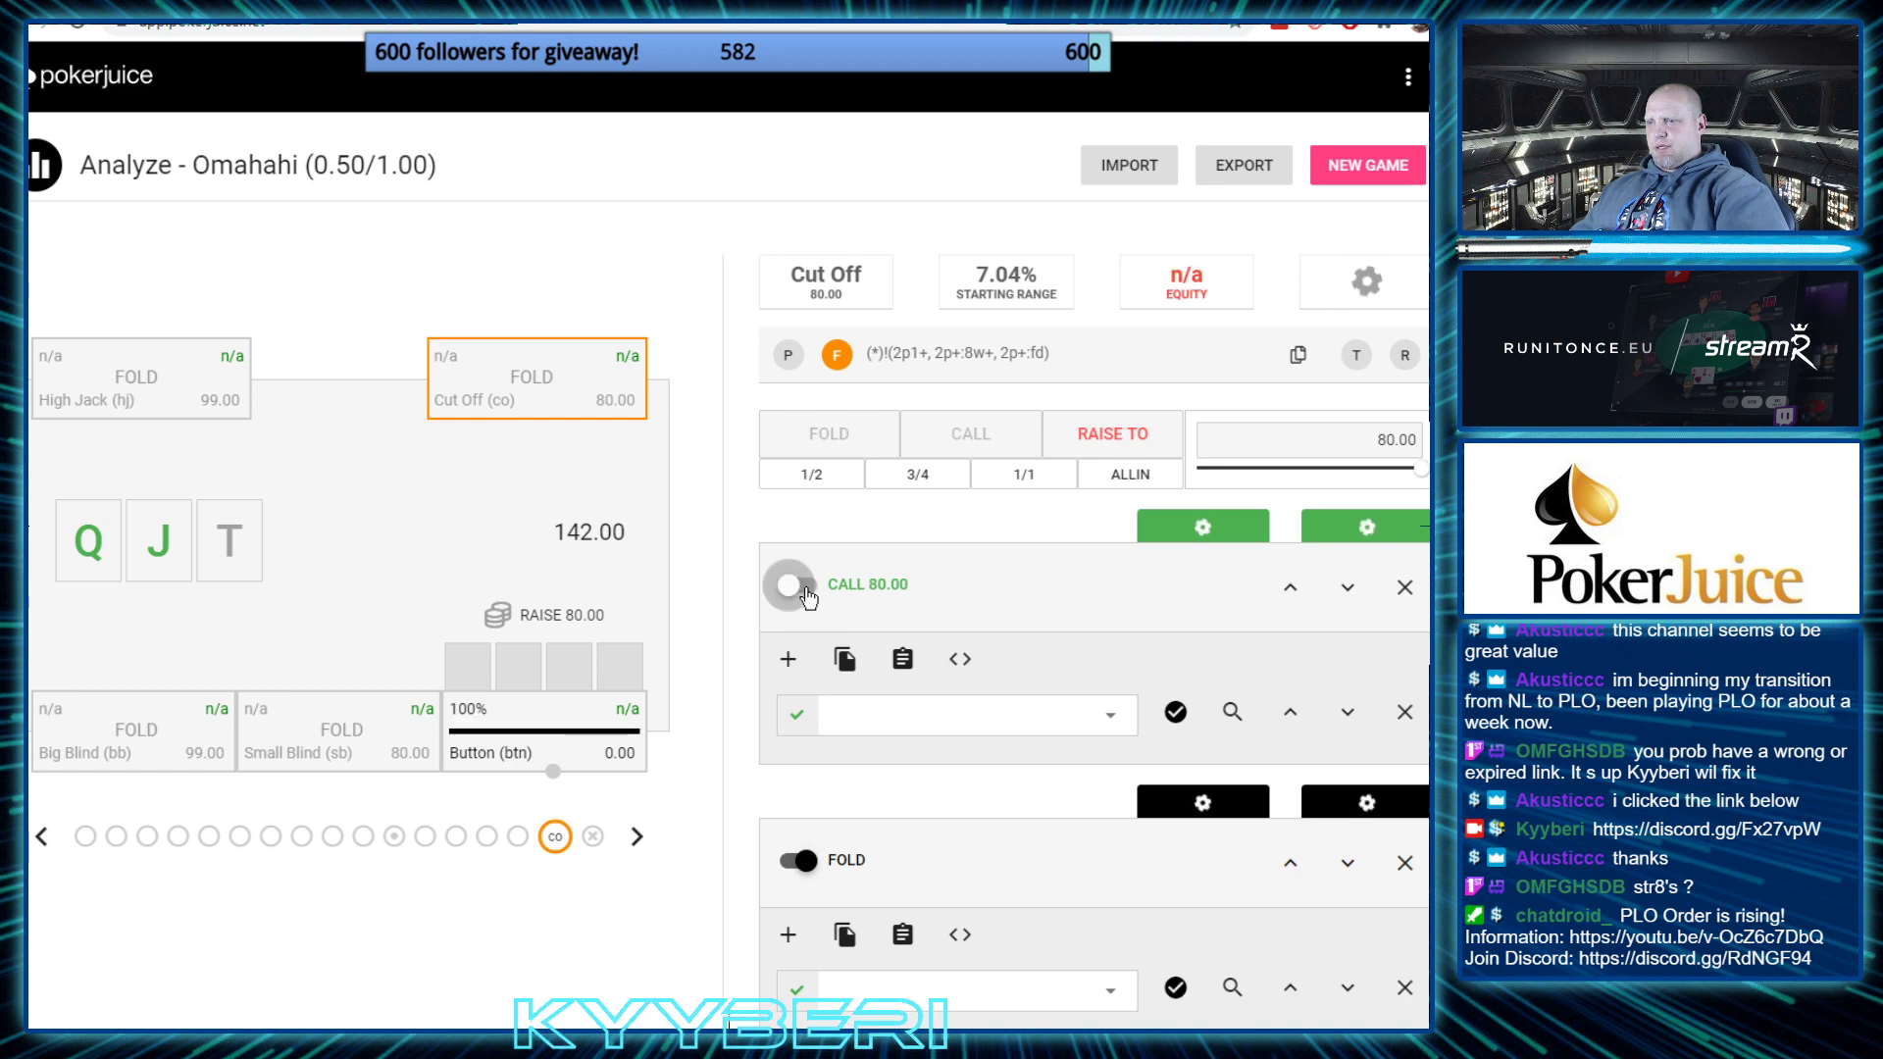
click(922, 729)
scroll(933, 942, down, 15)
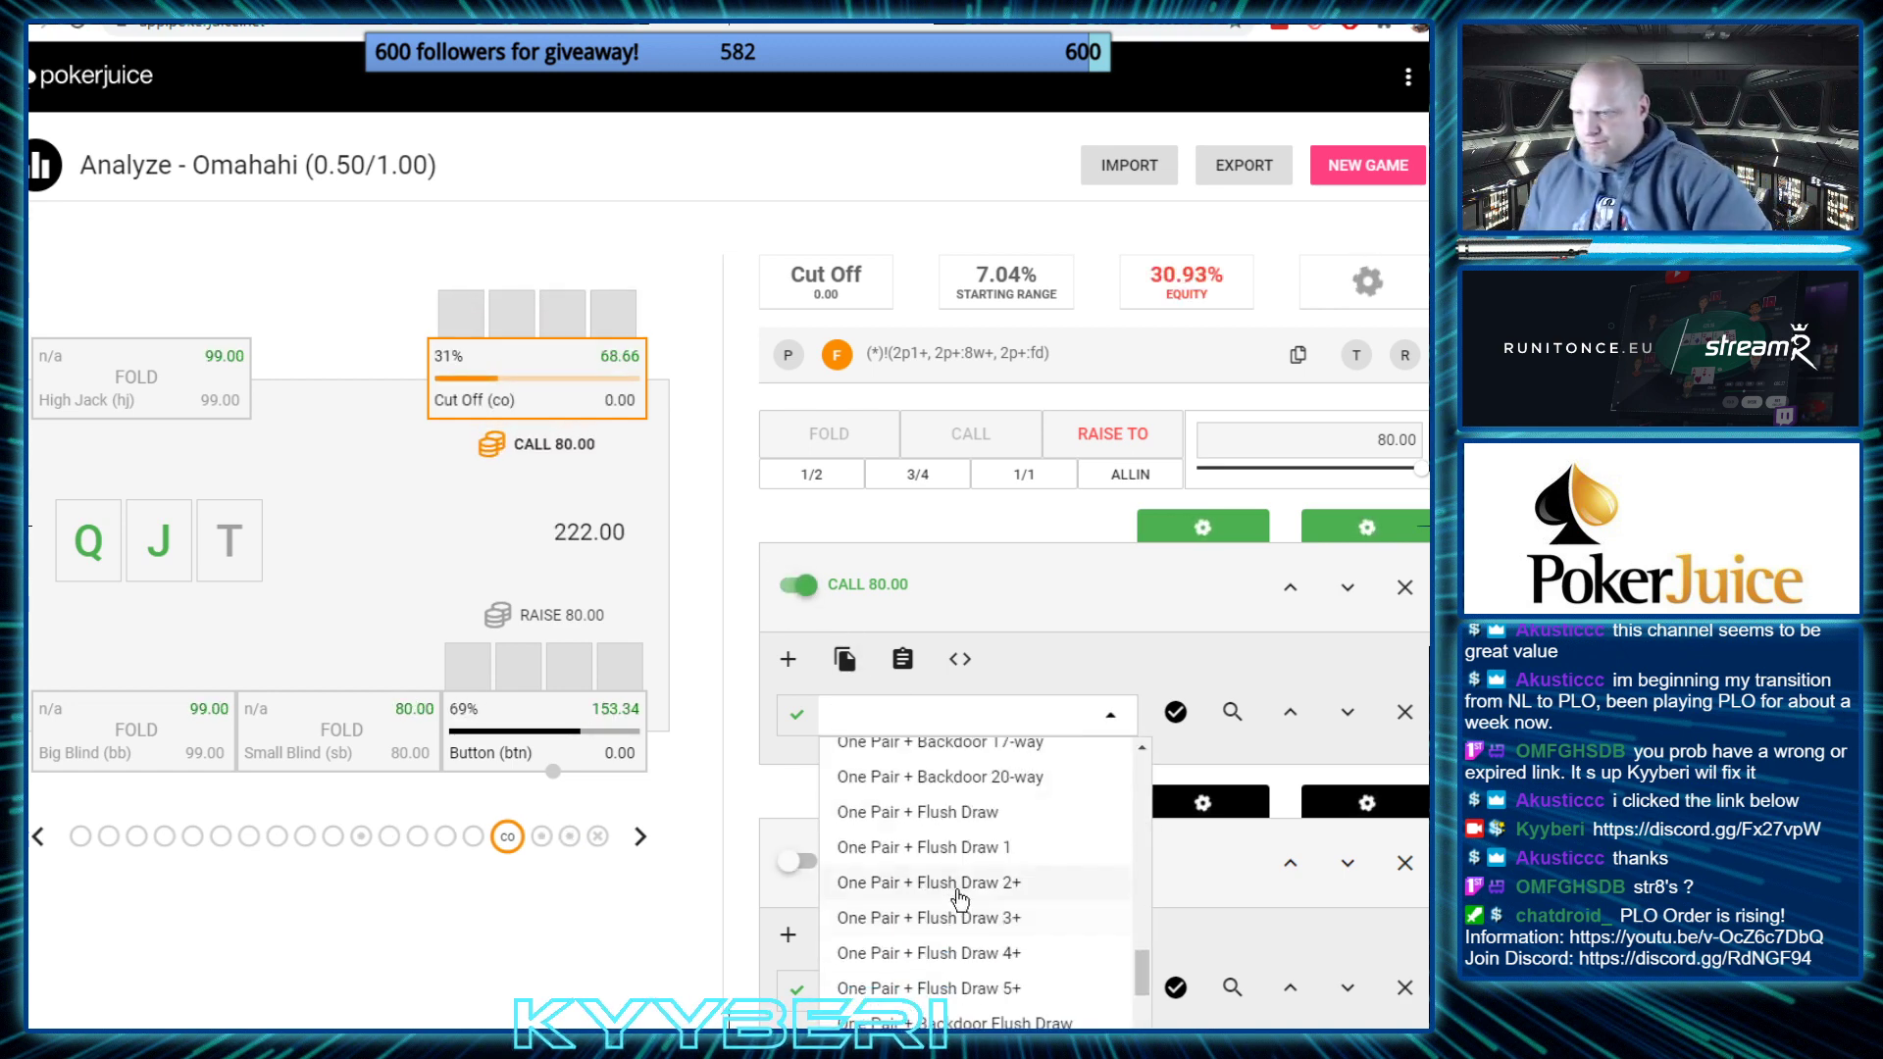
scroll(962, 897, down, 15)
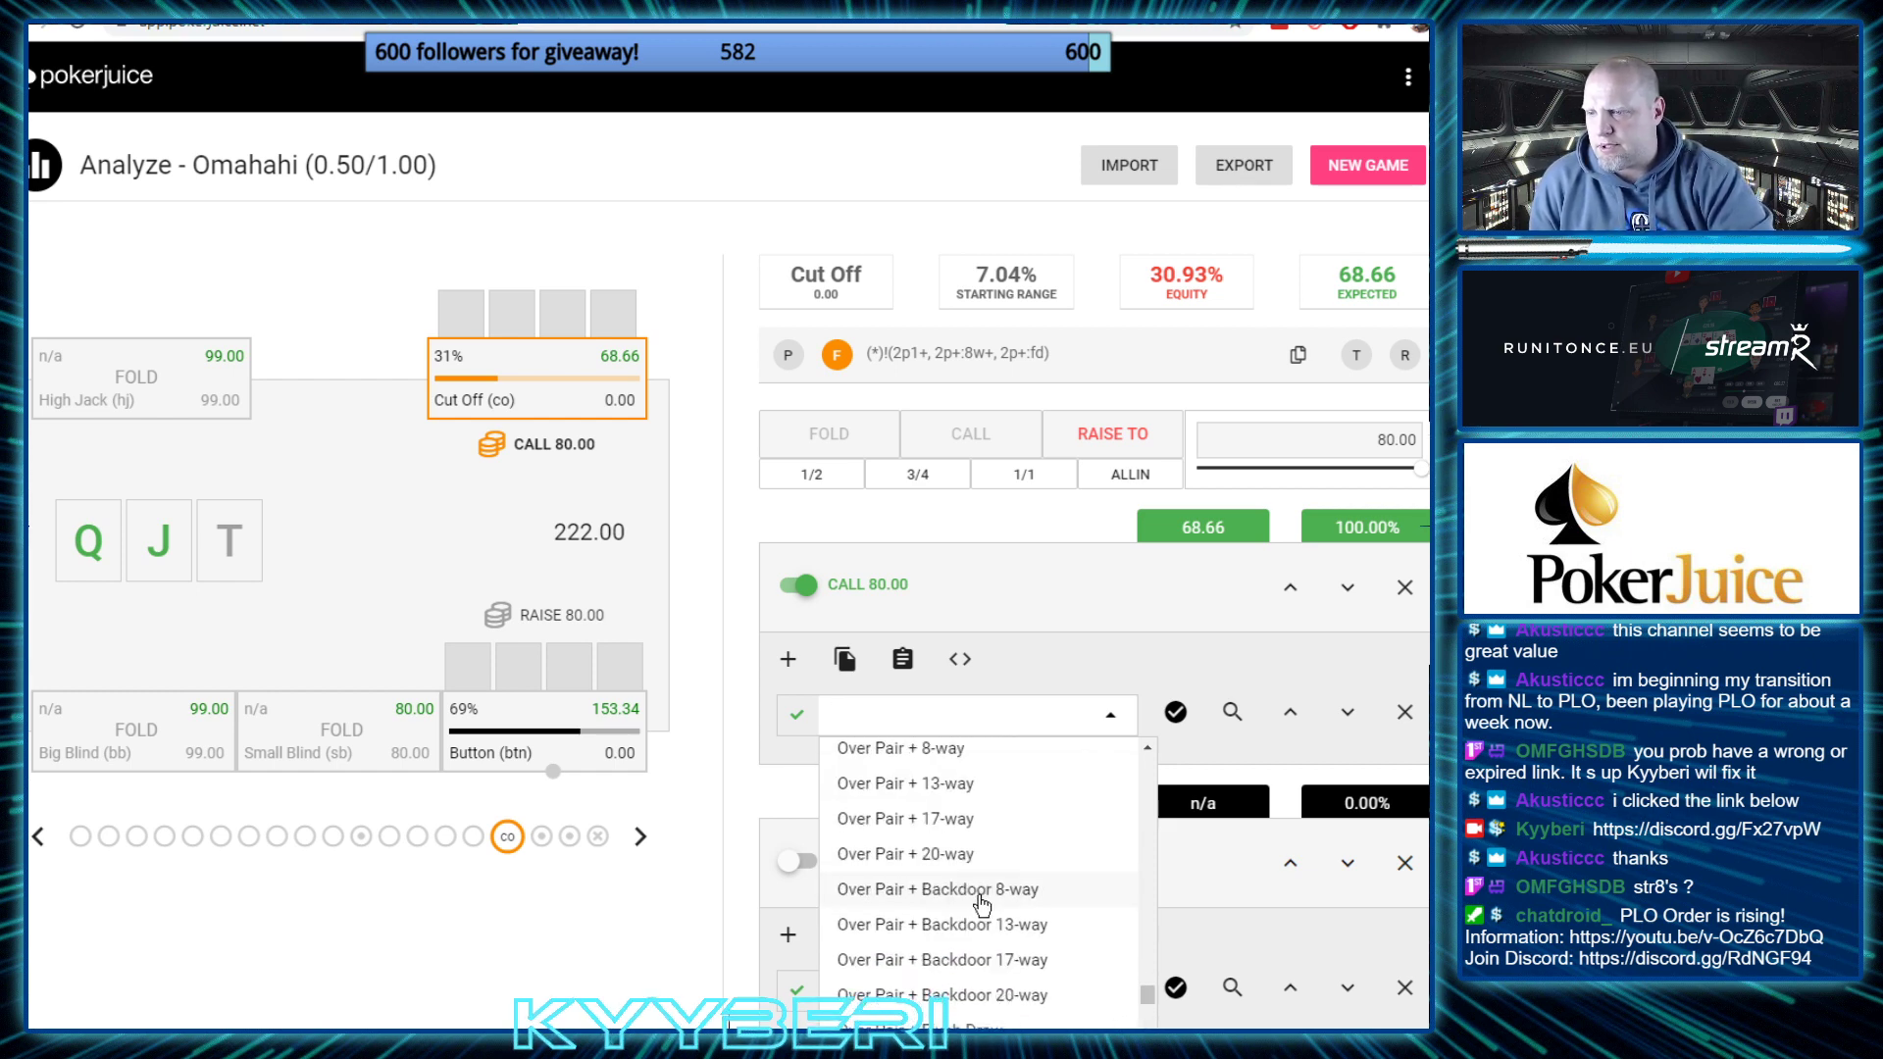
scroll(978, 896, down, 5)
click(887, 790)
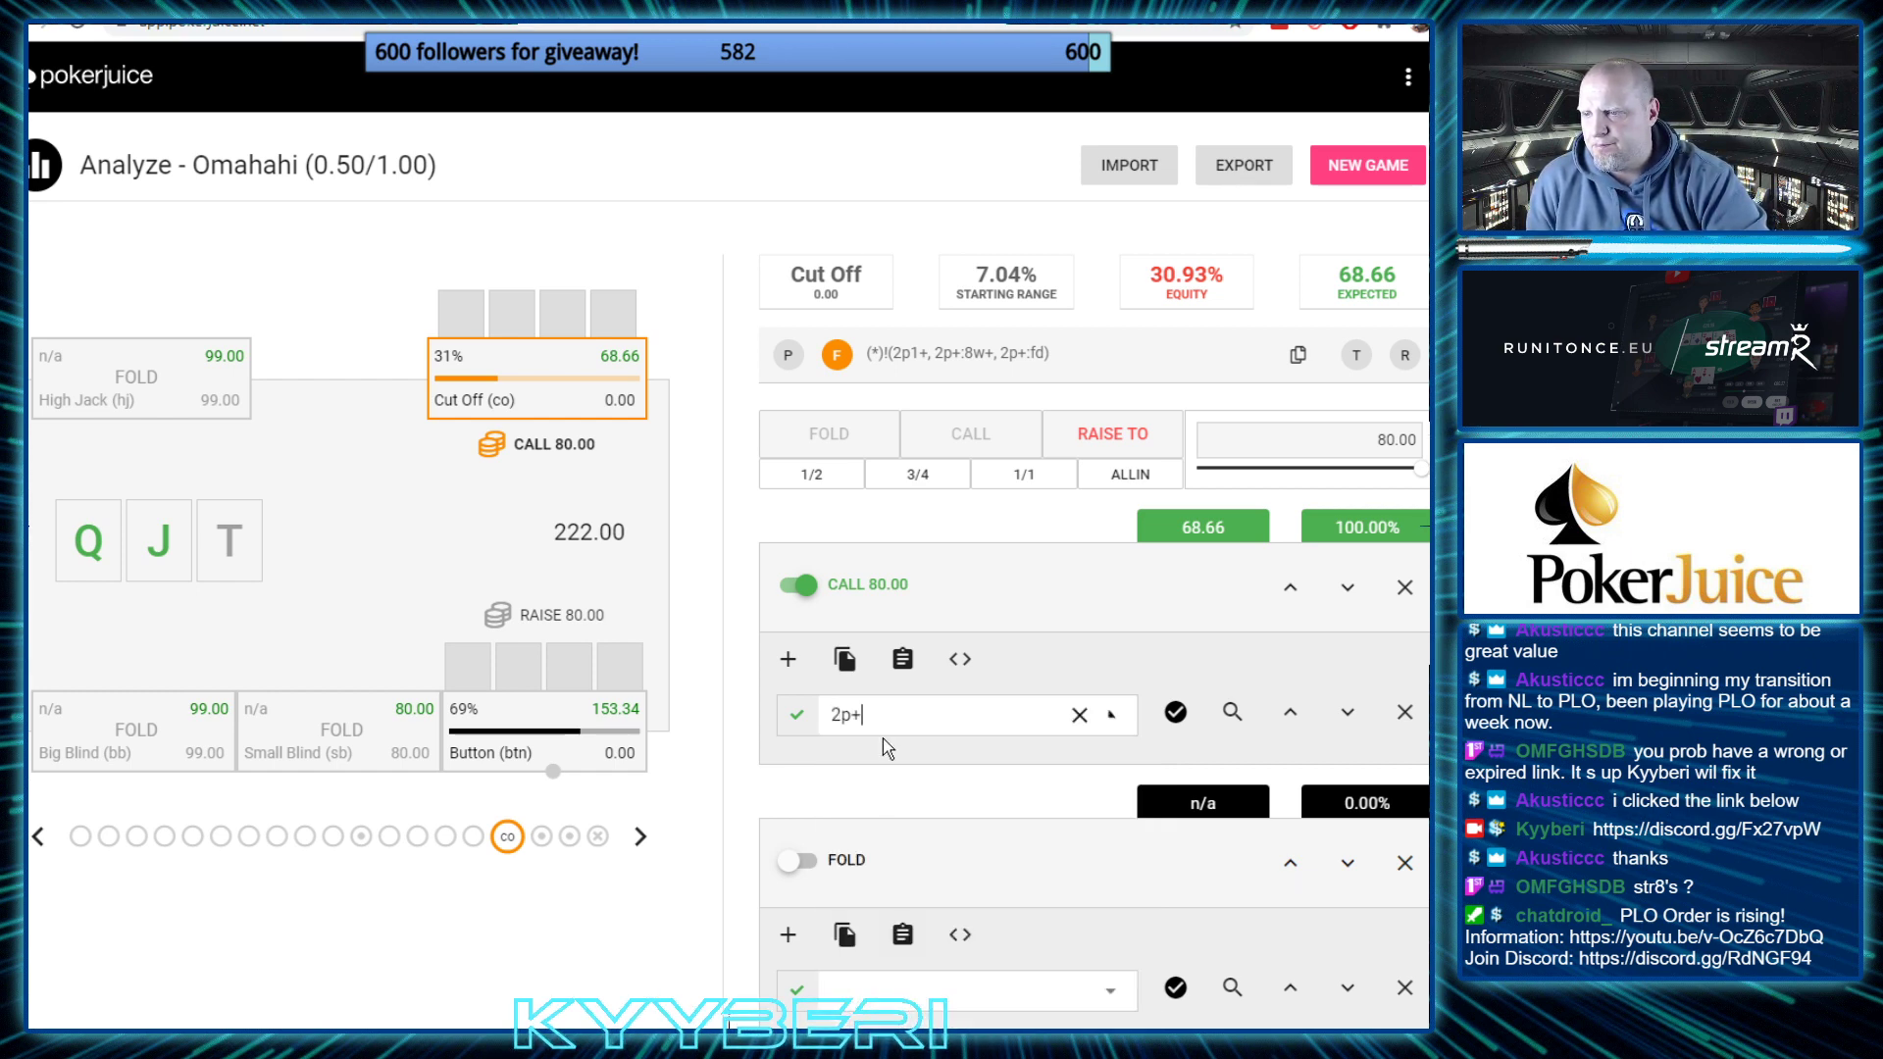
Add a second range line with flush draws (fd) to the Cut Off's call of 80.00
click(787, 659)
click(892, 771)
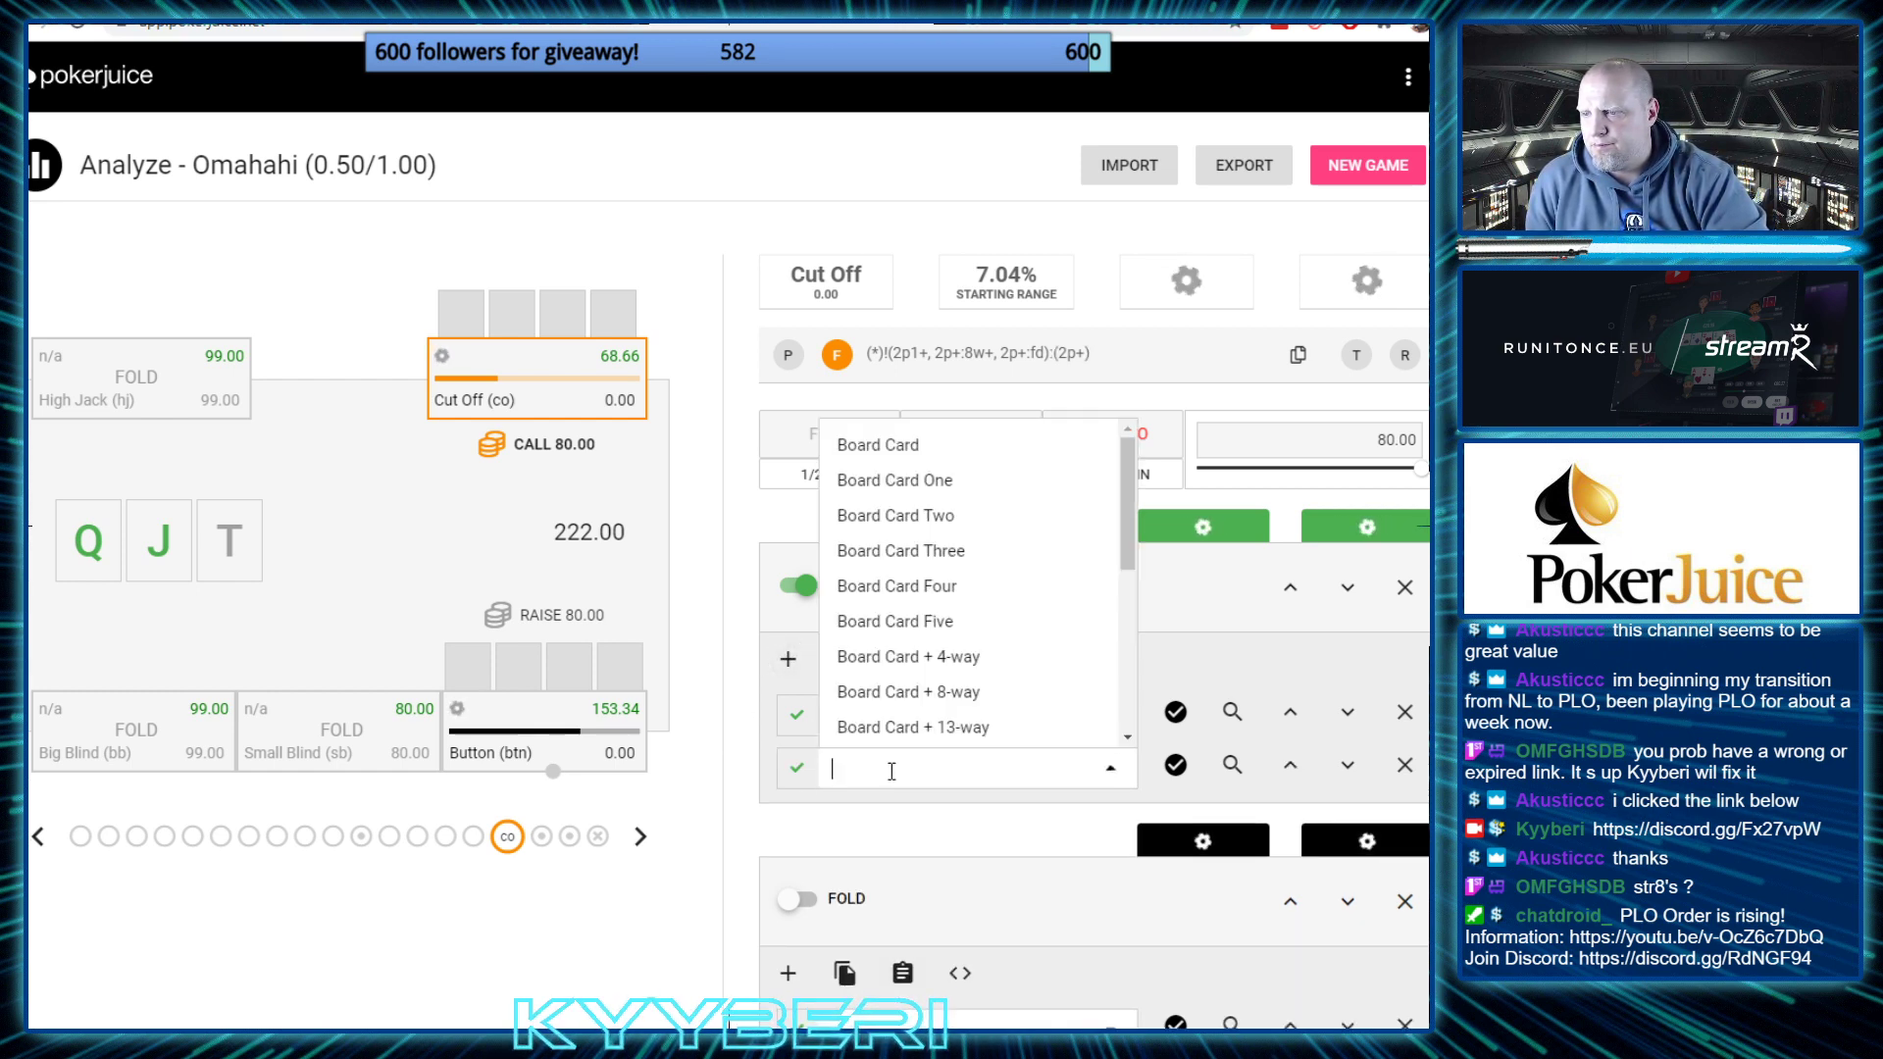
scroll(956, 642, down, 20)
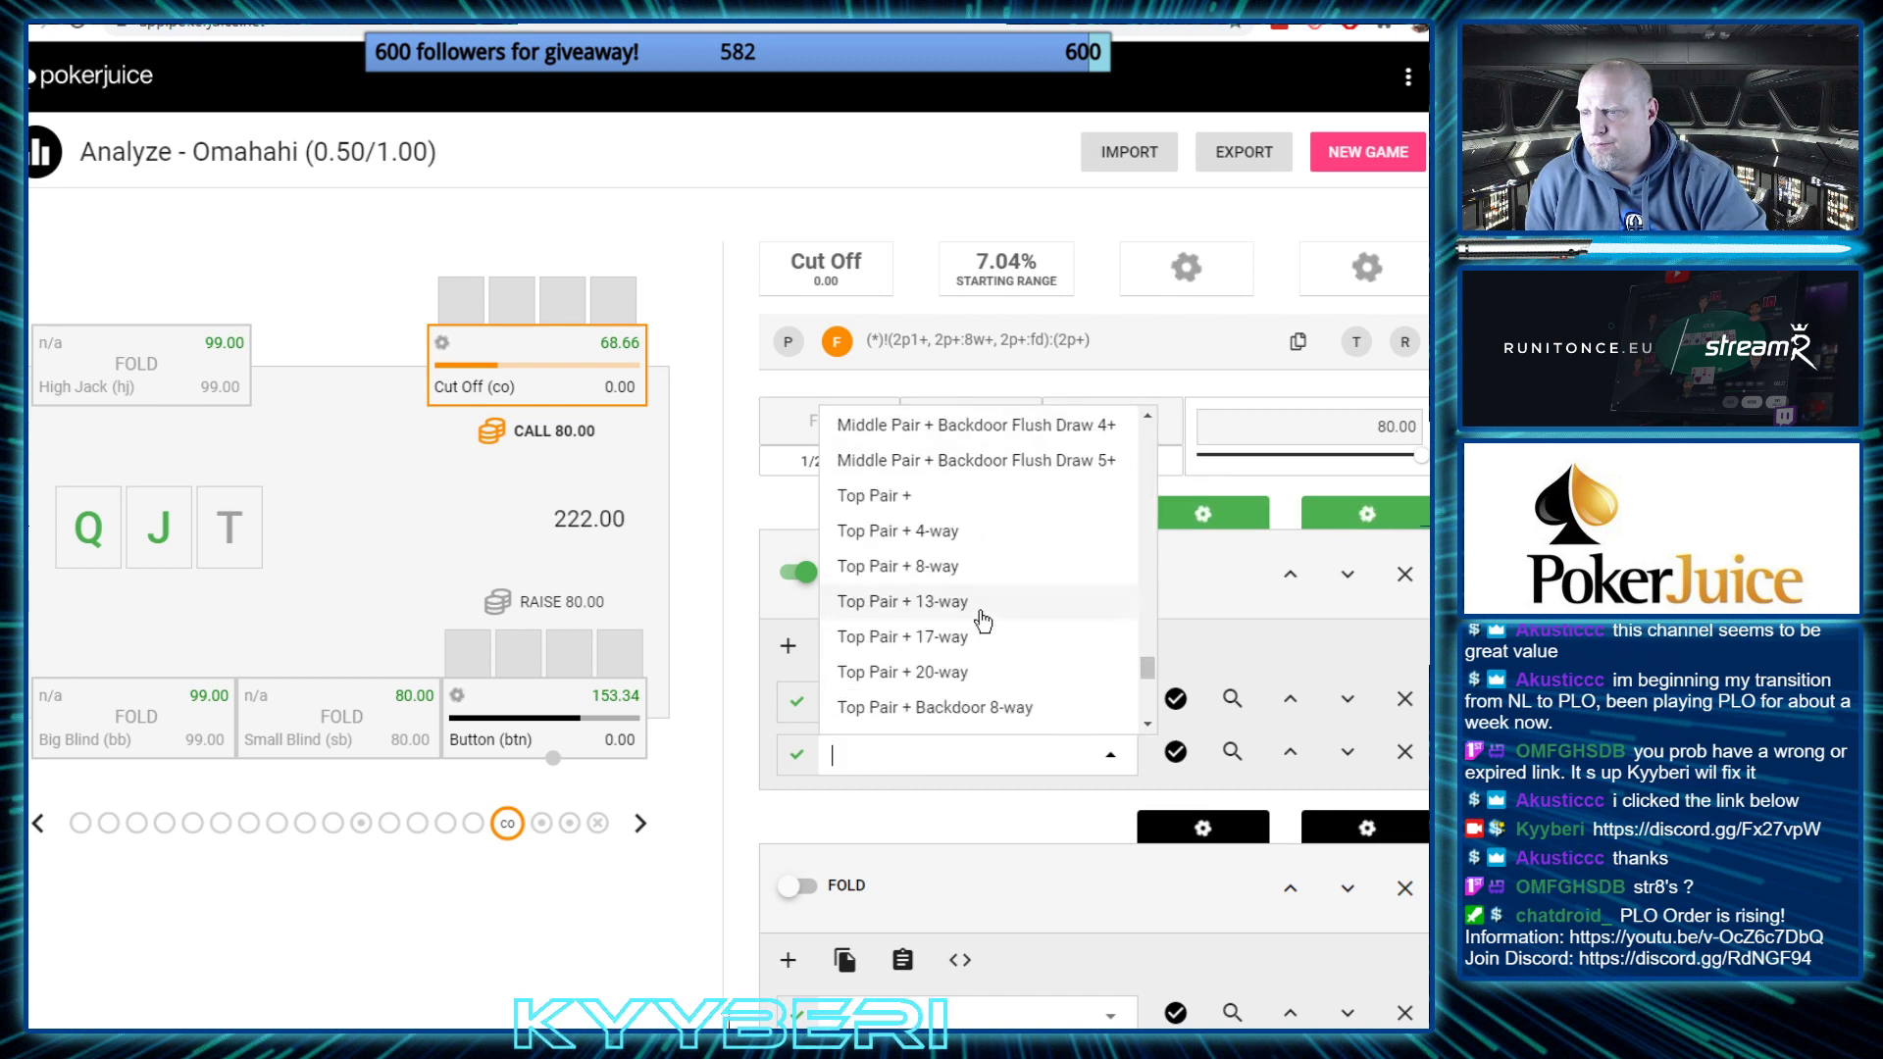
scroll(983, 620, down, 15)
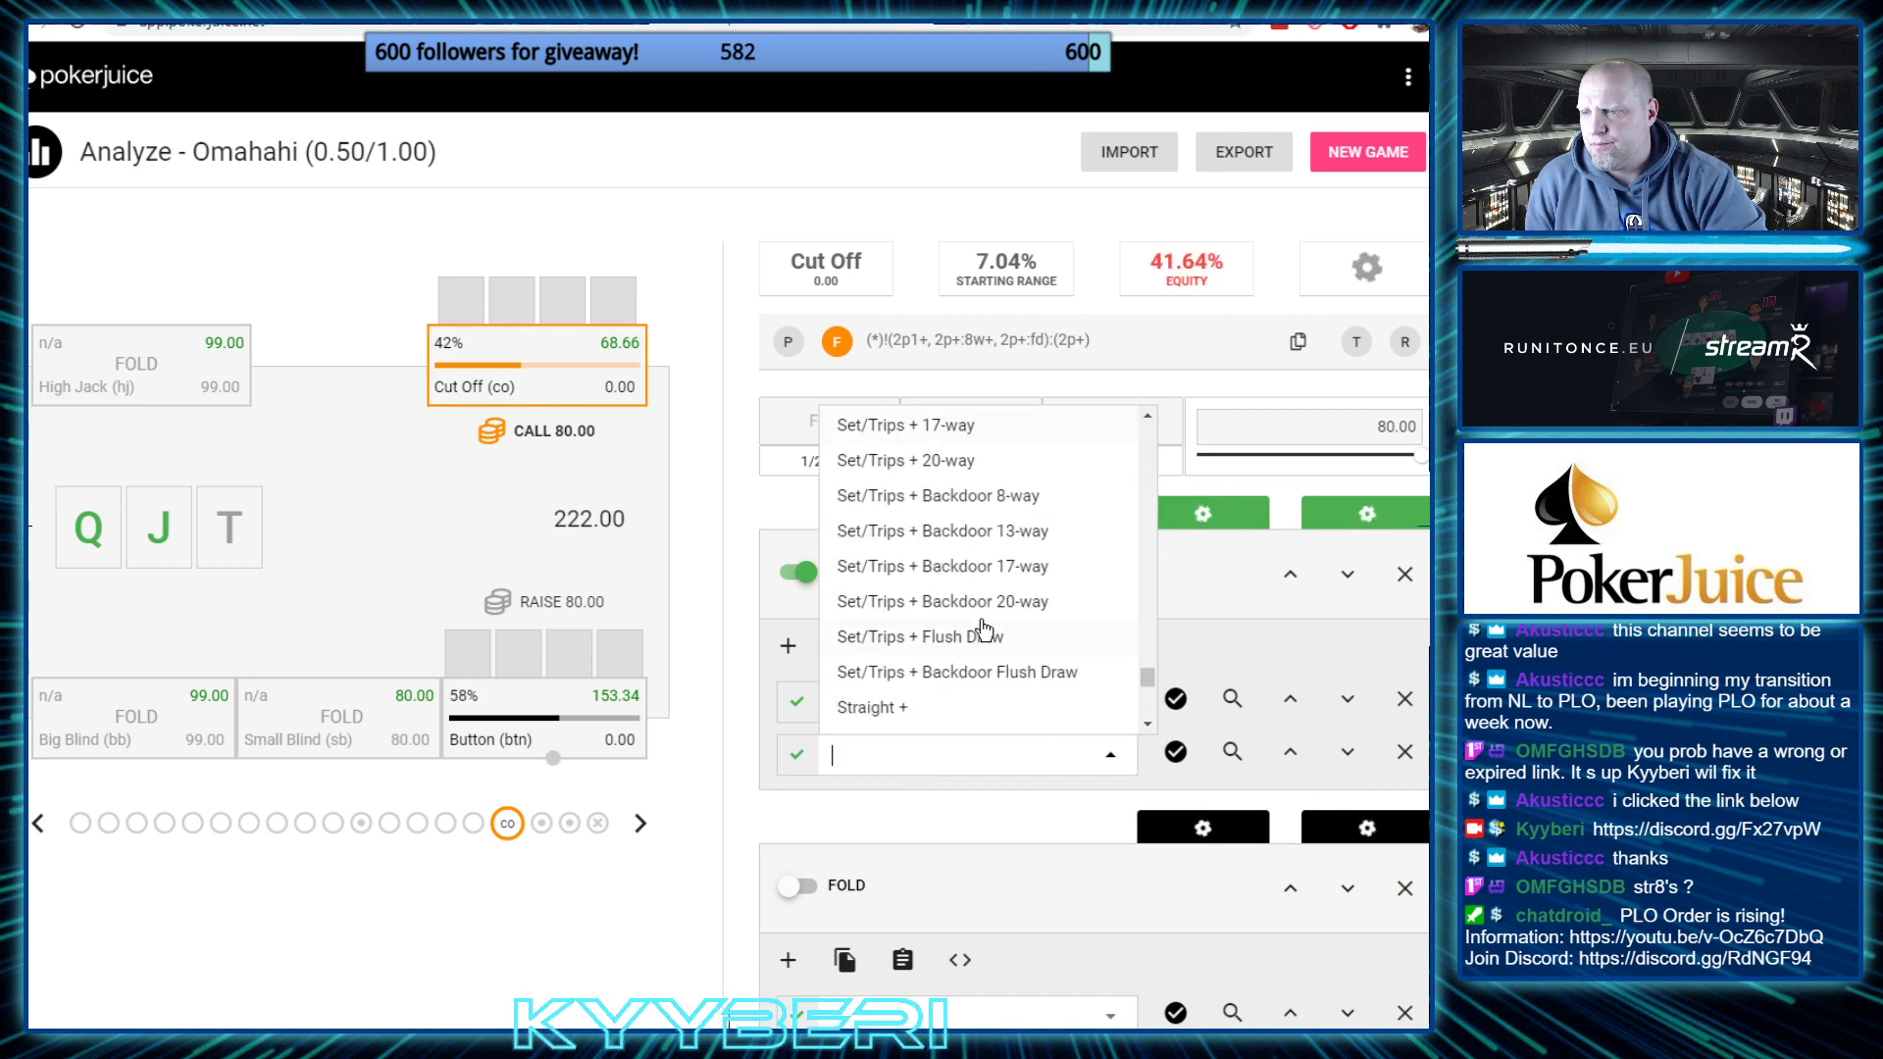
scroll(983, 629, down, 15)
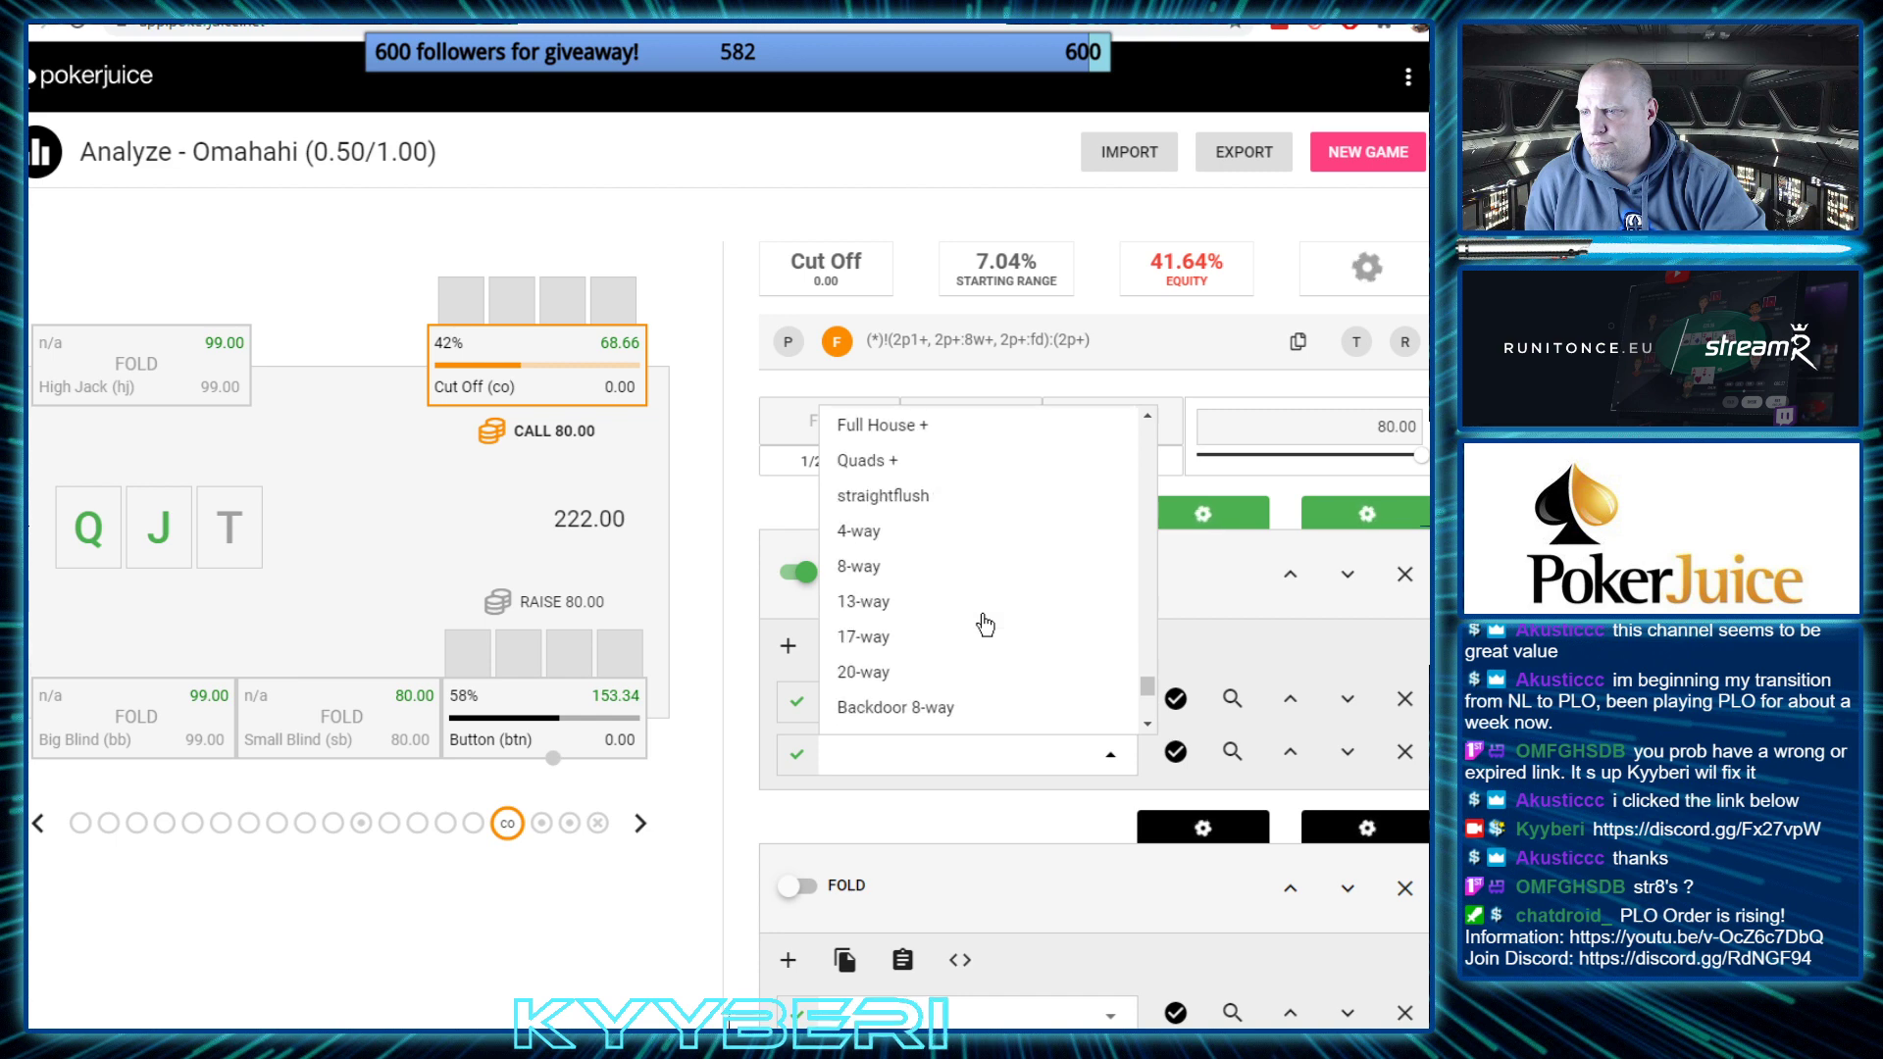
scroll(984, 625, down, 5)
scroll(984, 625, up, 7)
scroll(986, 624, down, 9)
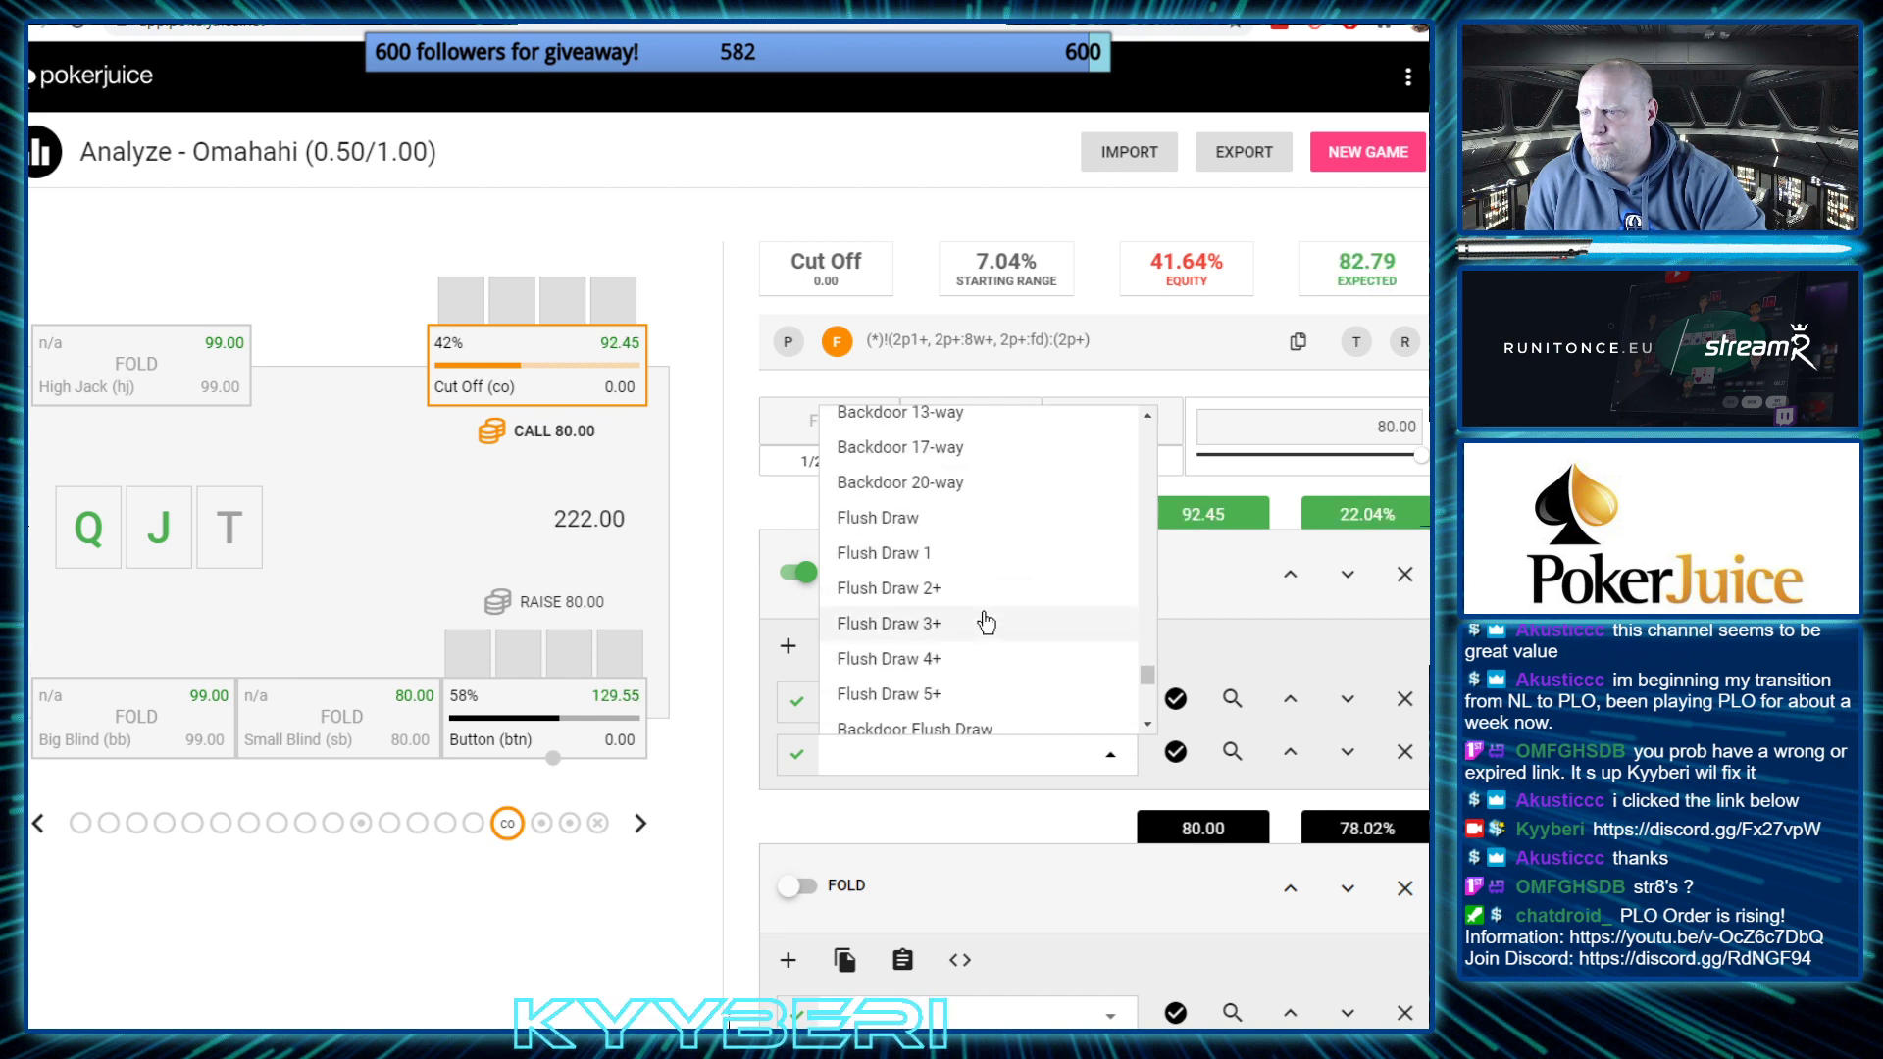
click(925, 519)
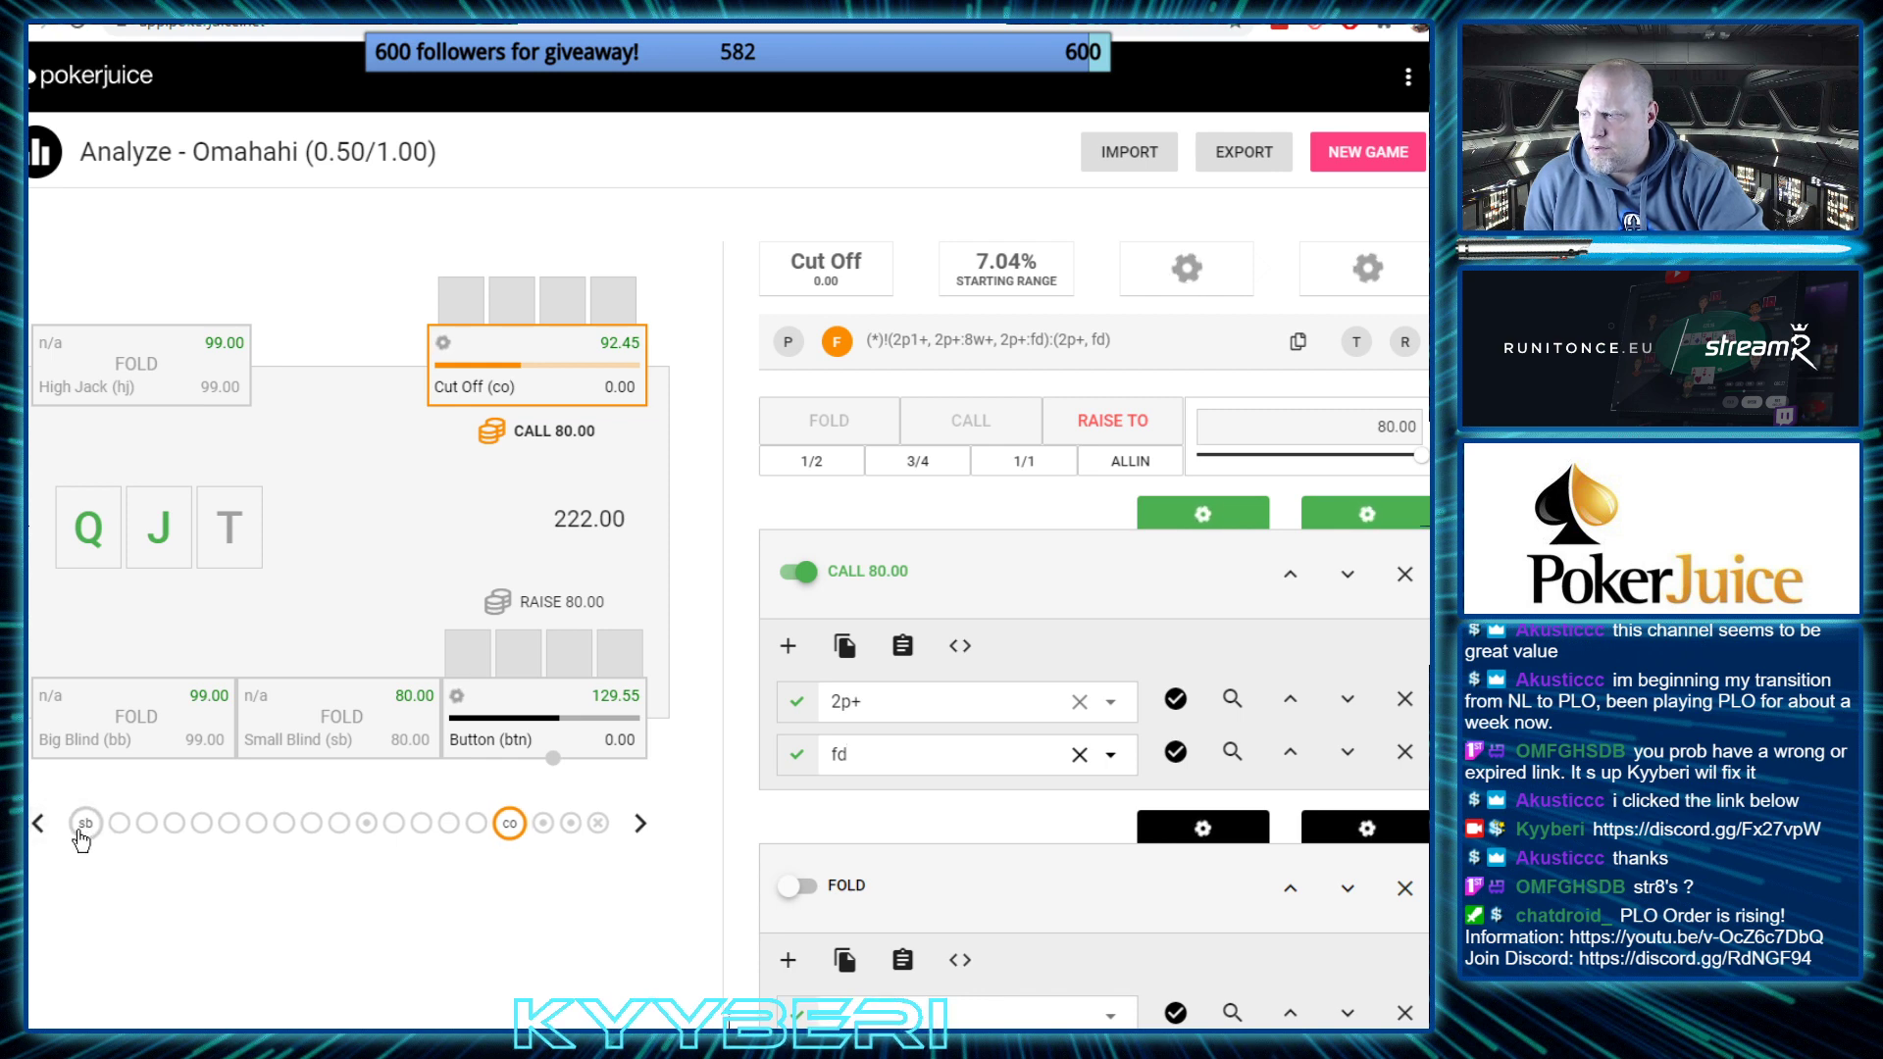
Step back to the Small Blind's flop decision to compare the expected values of betting 62.00 and checking
click(50, 841)
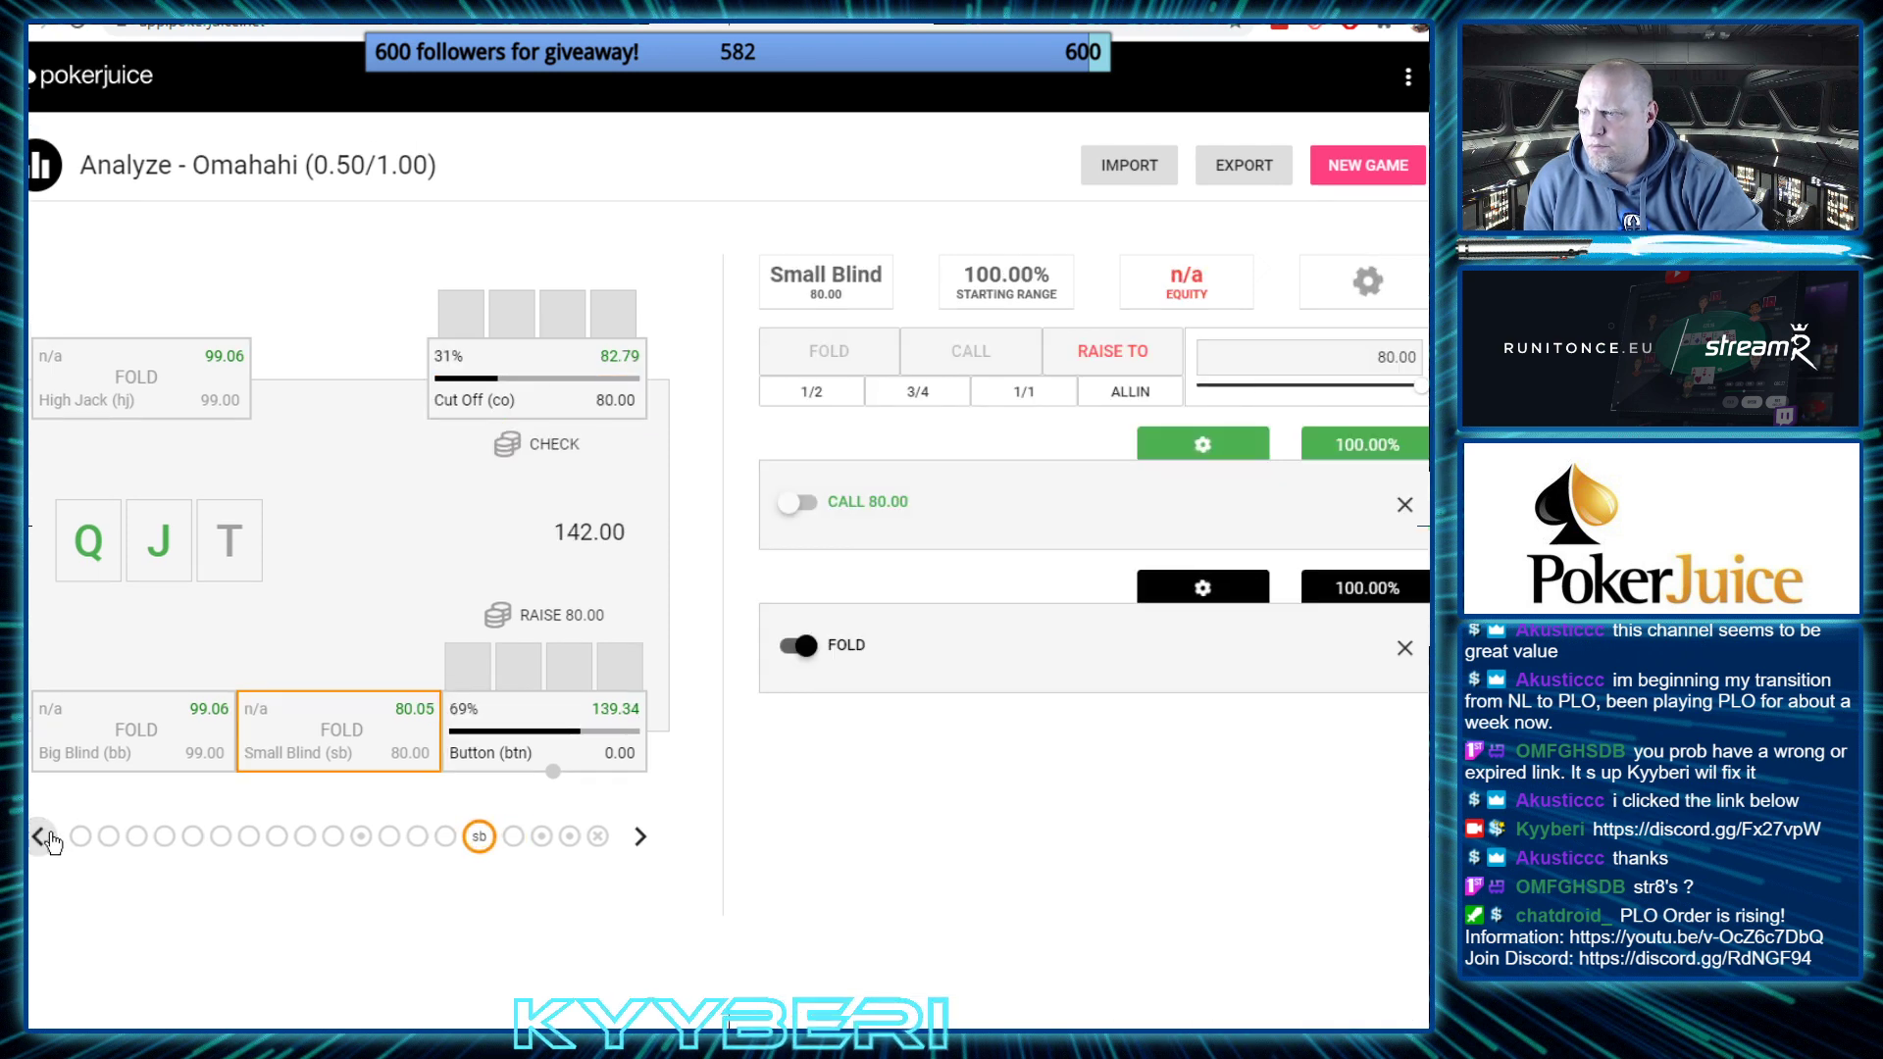
click(50, 841)
click(54, 840)
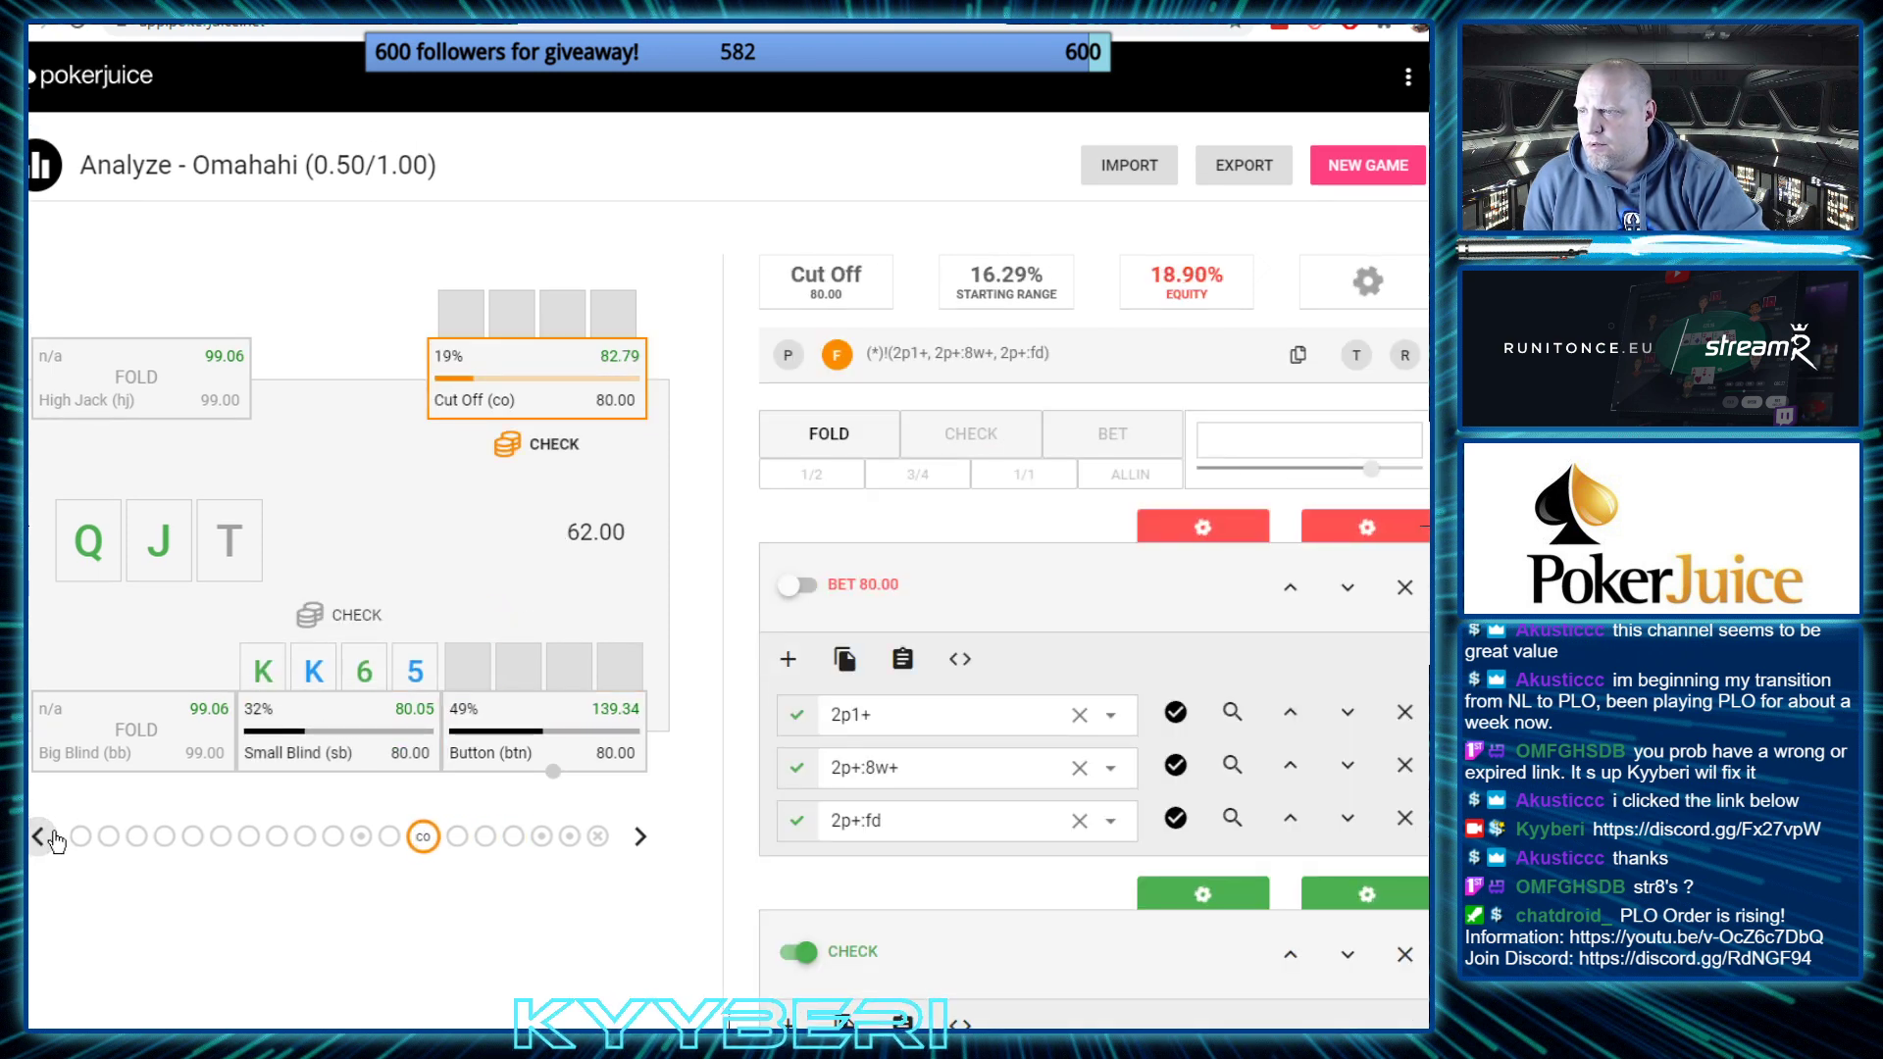
click(52, 842)
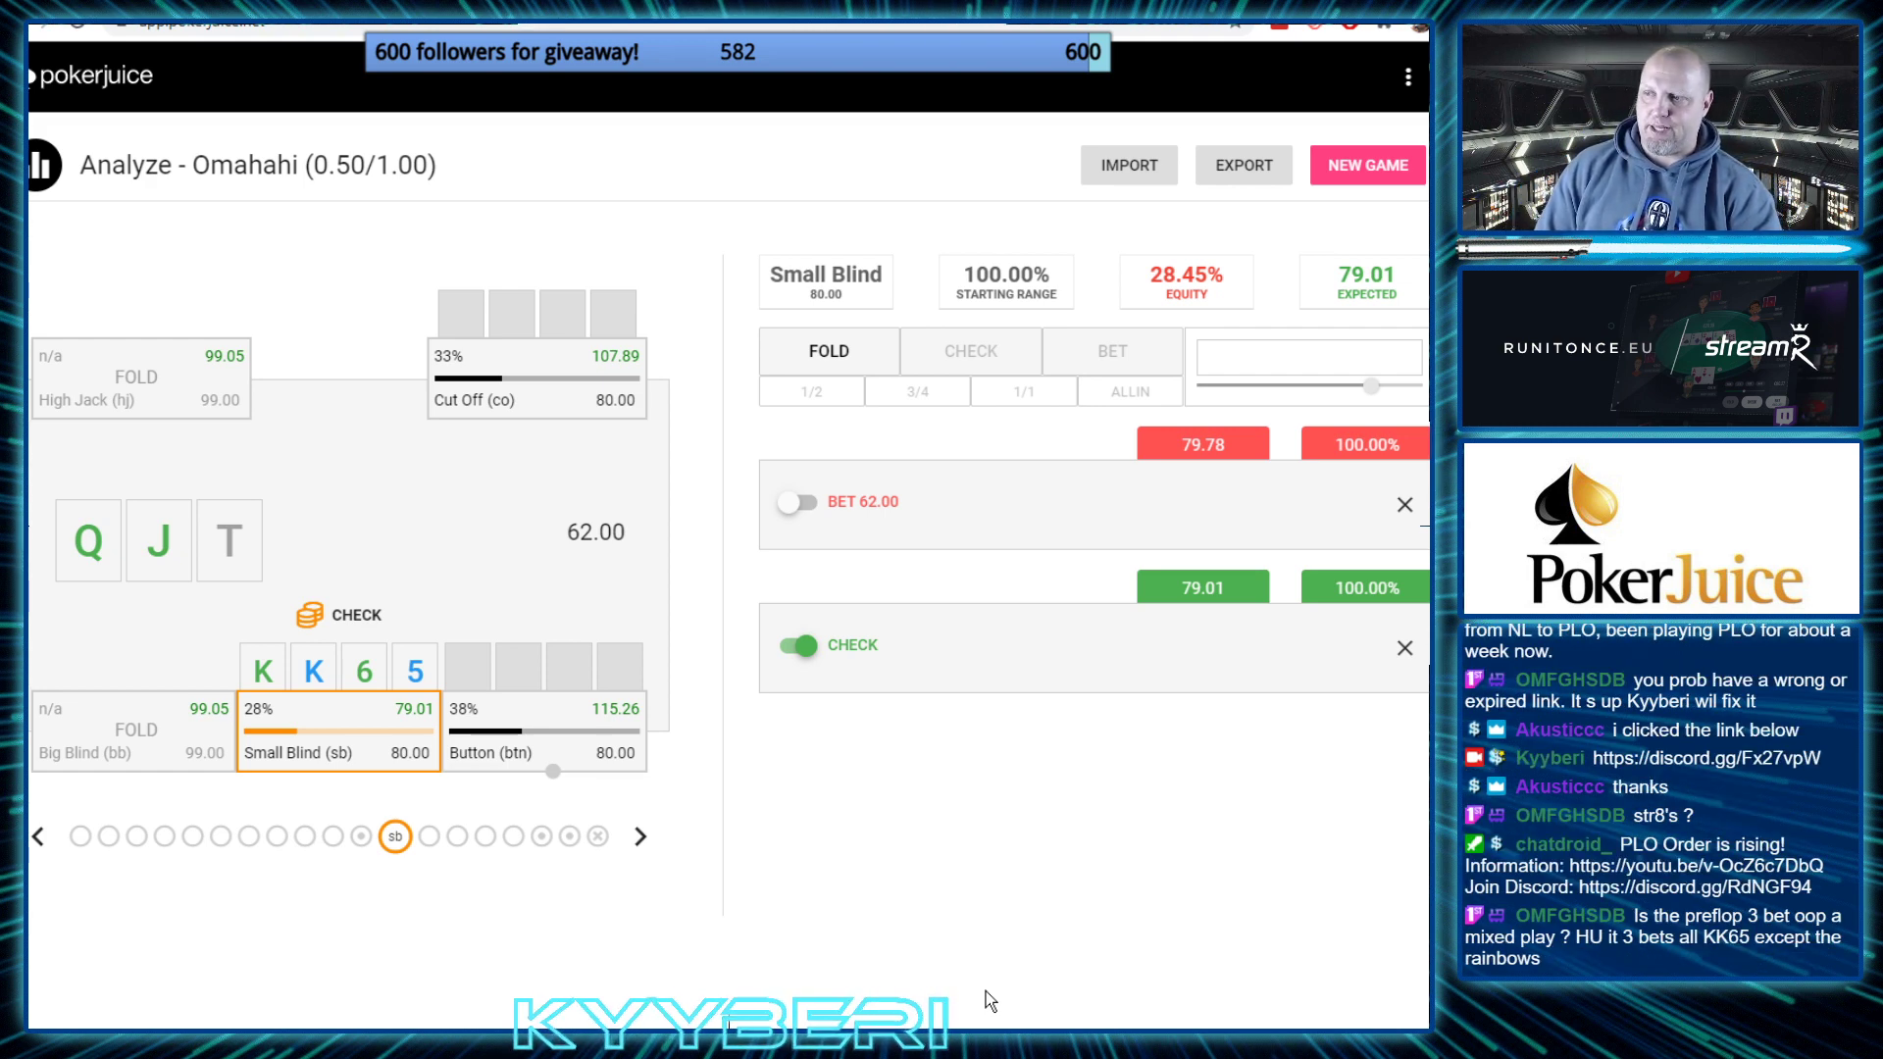
Review the Cut Off's bet and check options and the Button's 80.00 bet after the Small Blind's flop check
click(640, 836)
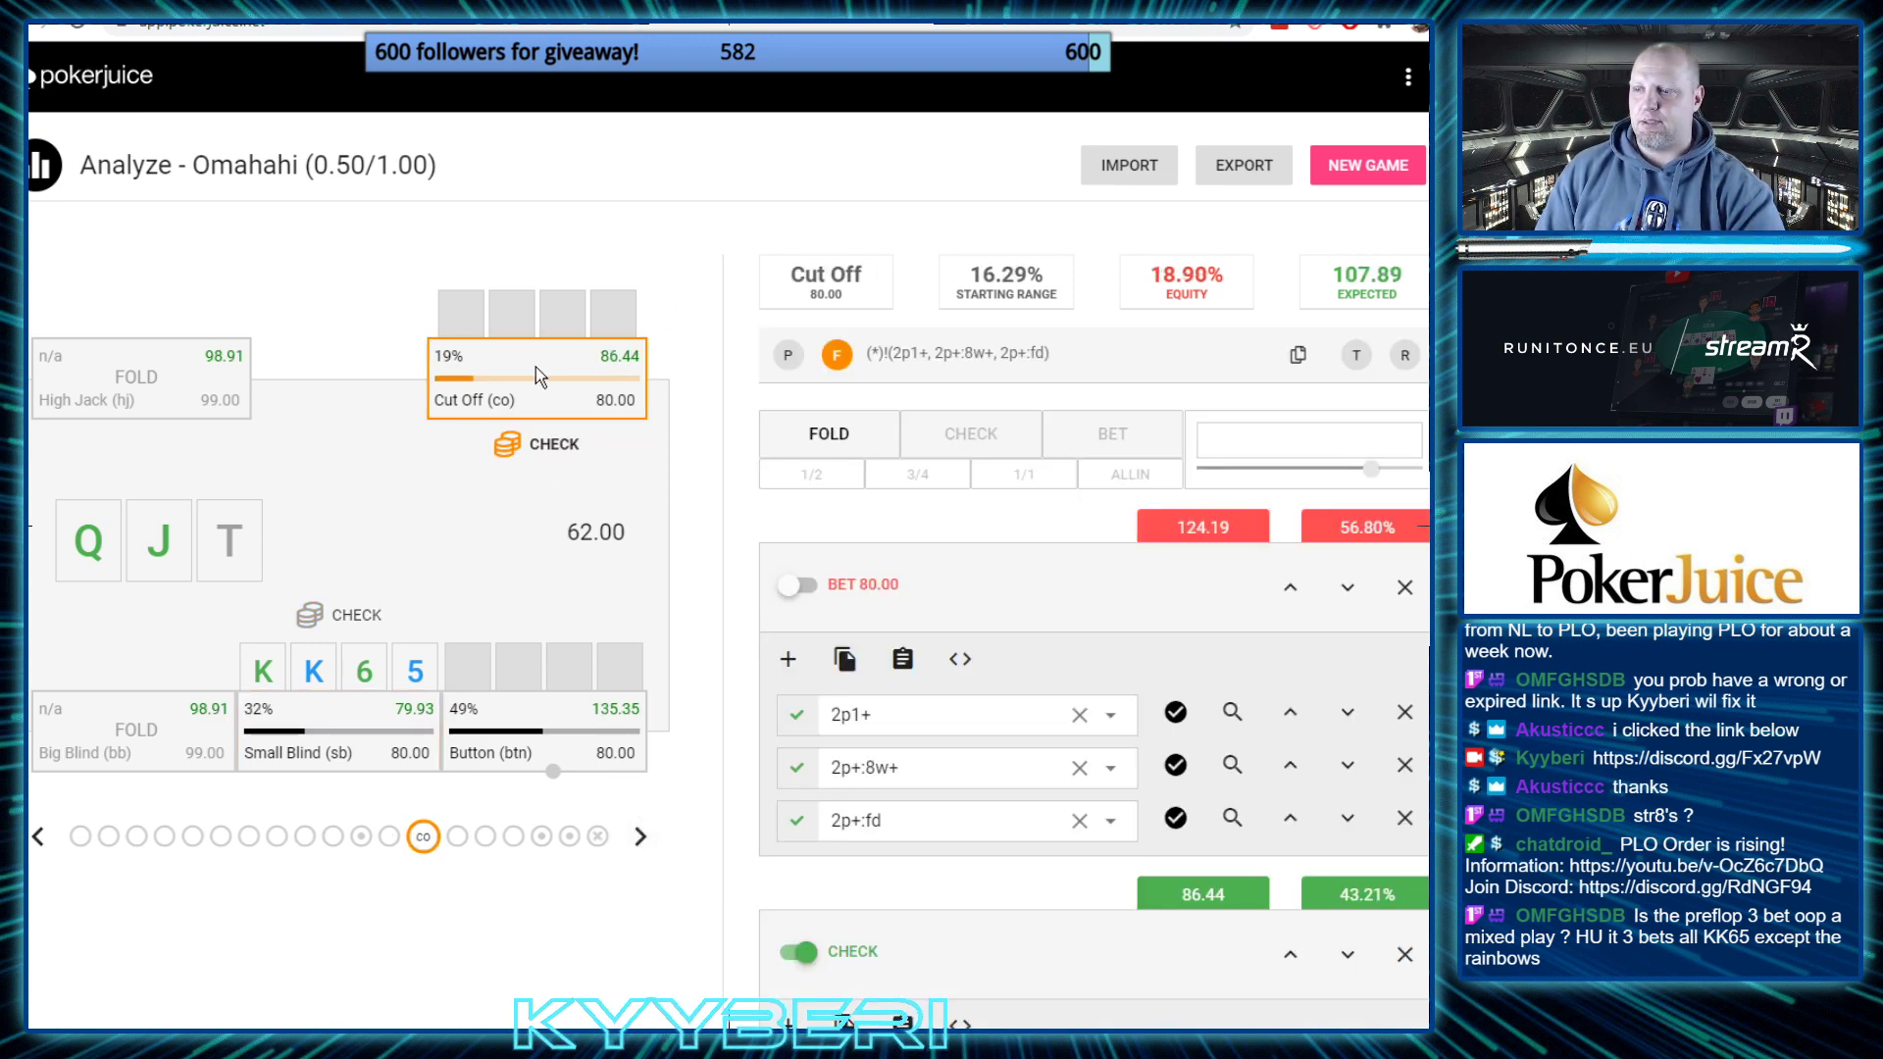
click(641, 835)
click(799, 585)
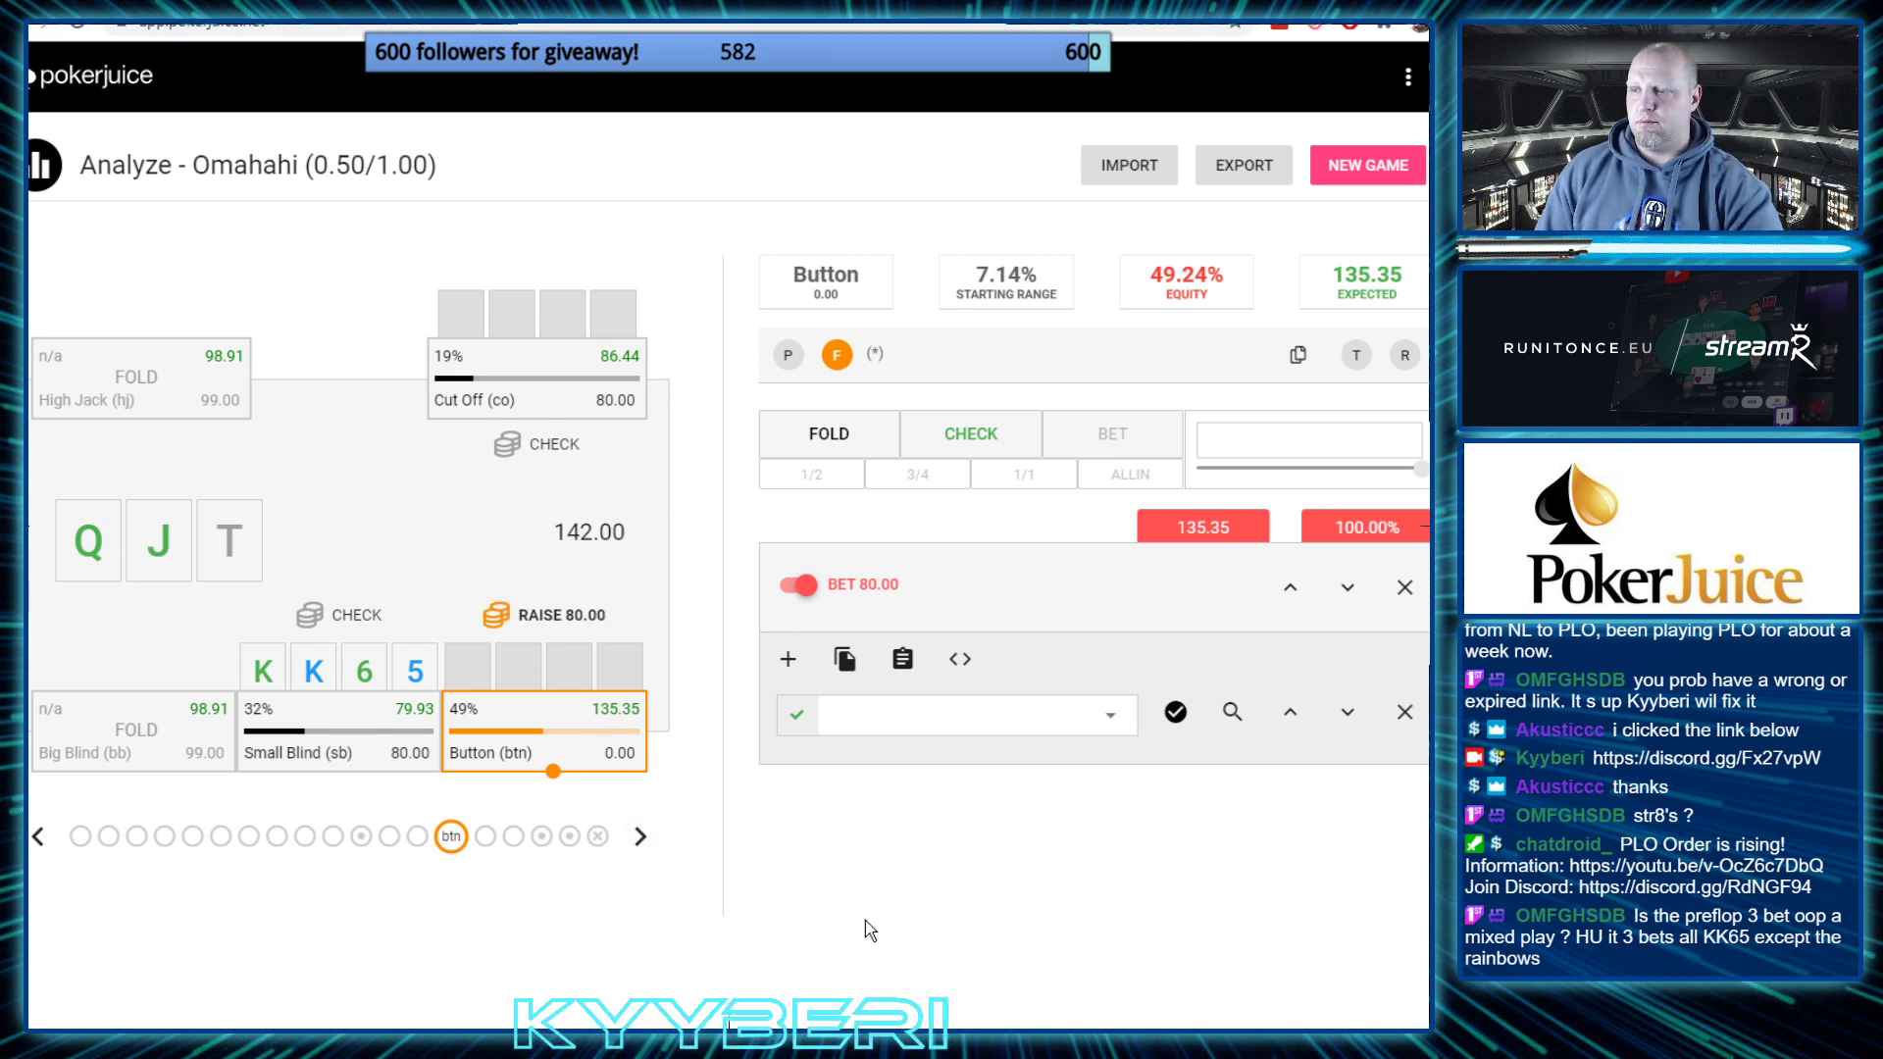
click(39, 838)
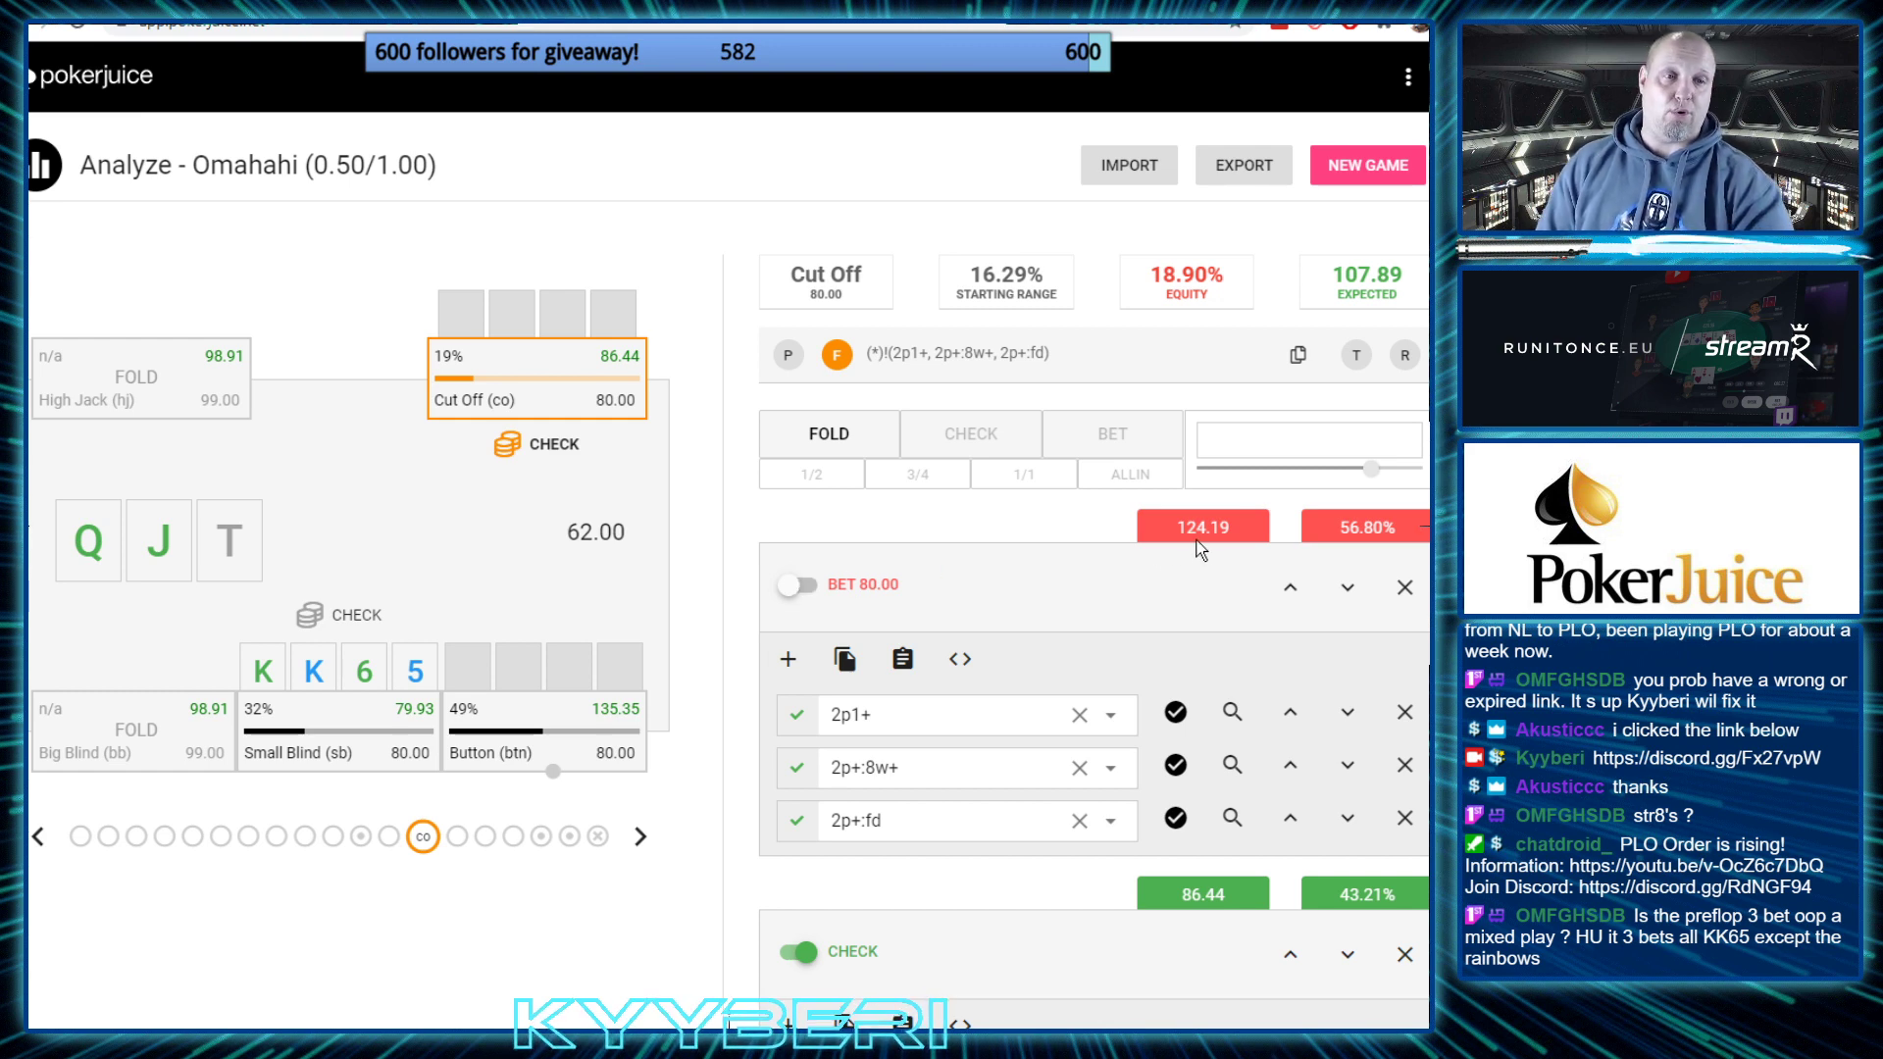
key(Right)
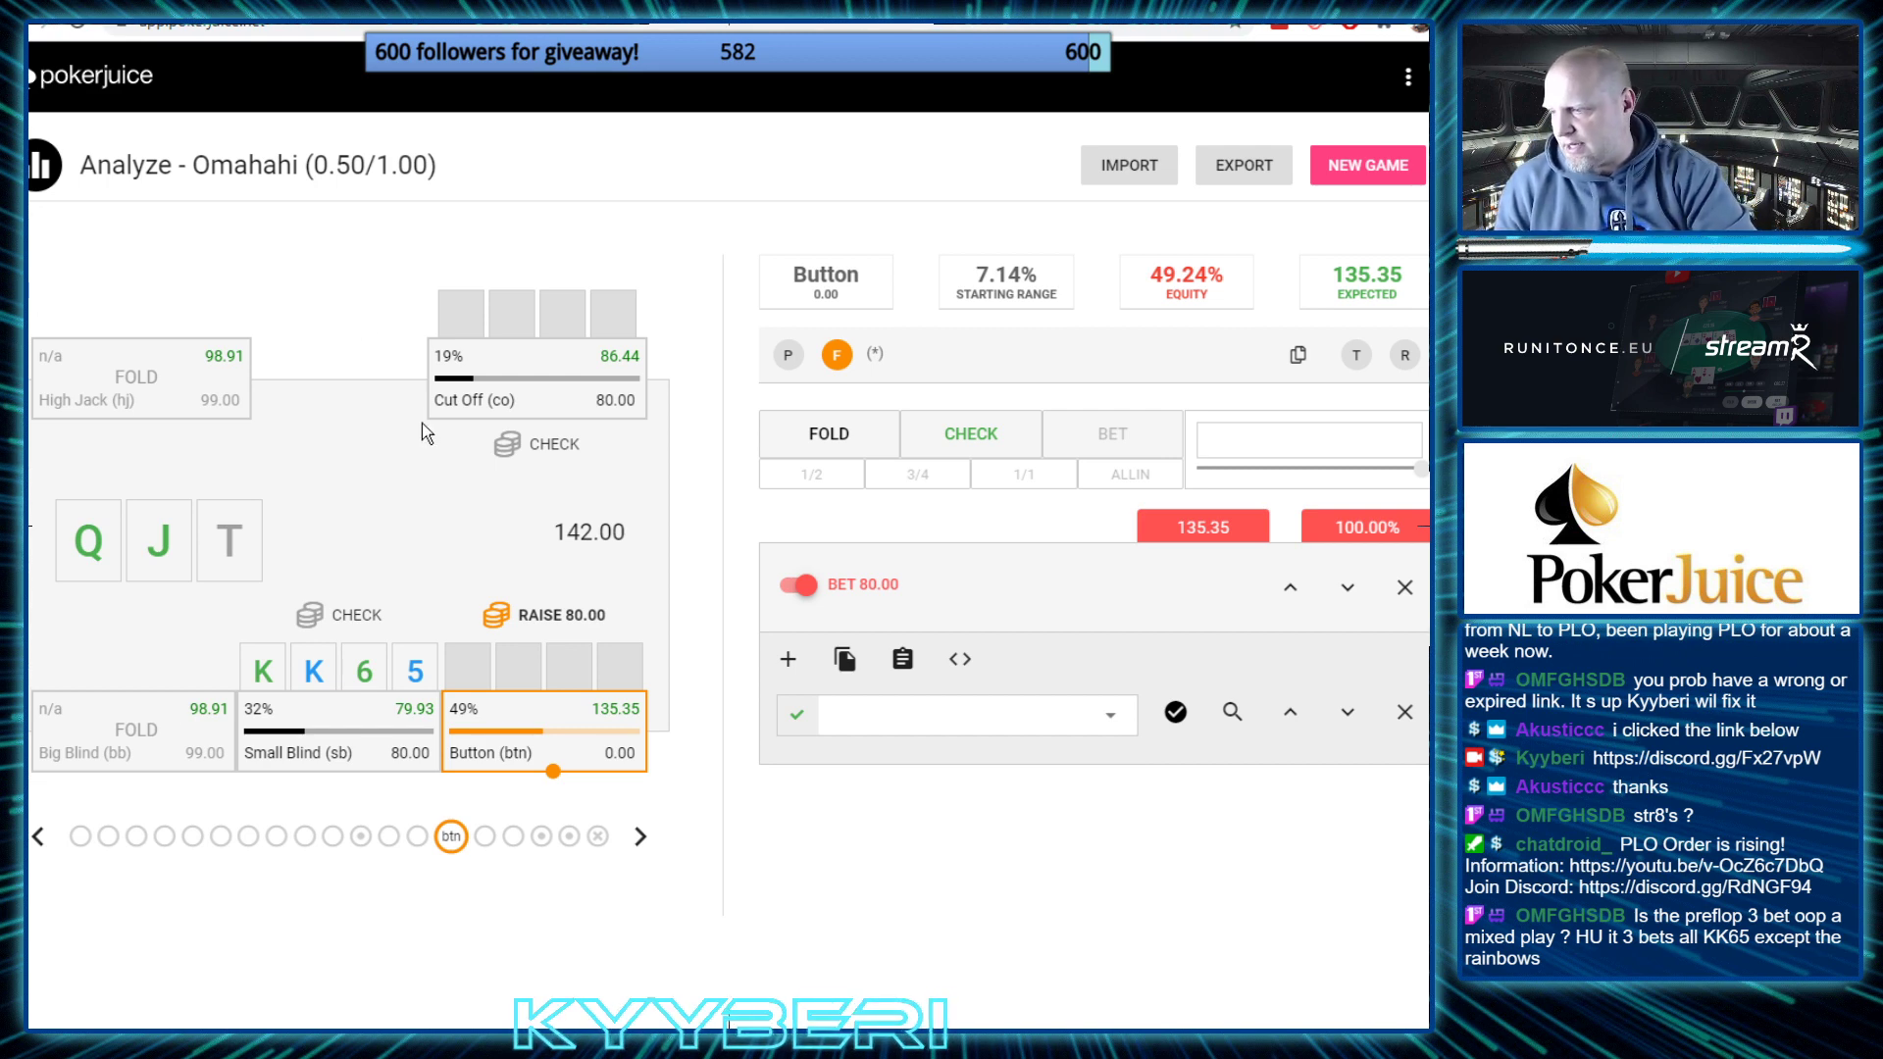
Switch to MonkerSolver's 6max3rake.mkr run and follow the preflop line POT, FOLD, CALL, FOLD to the Small Blind's decision
key(alt+Tab)
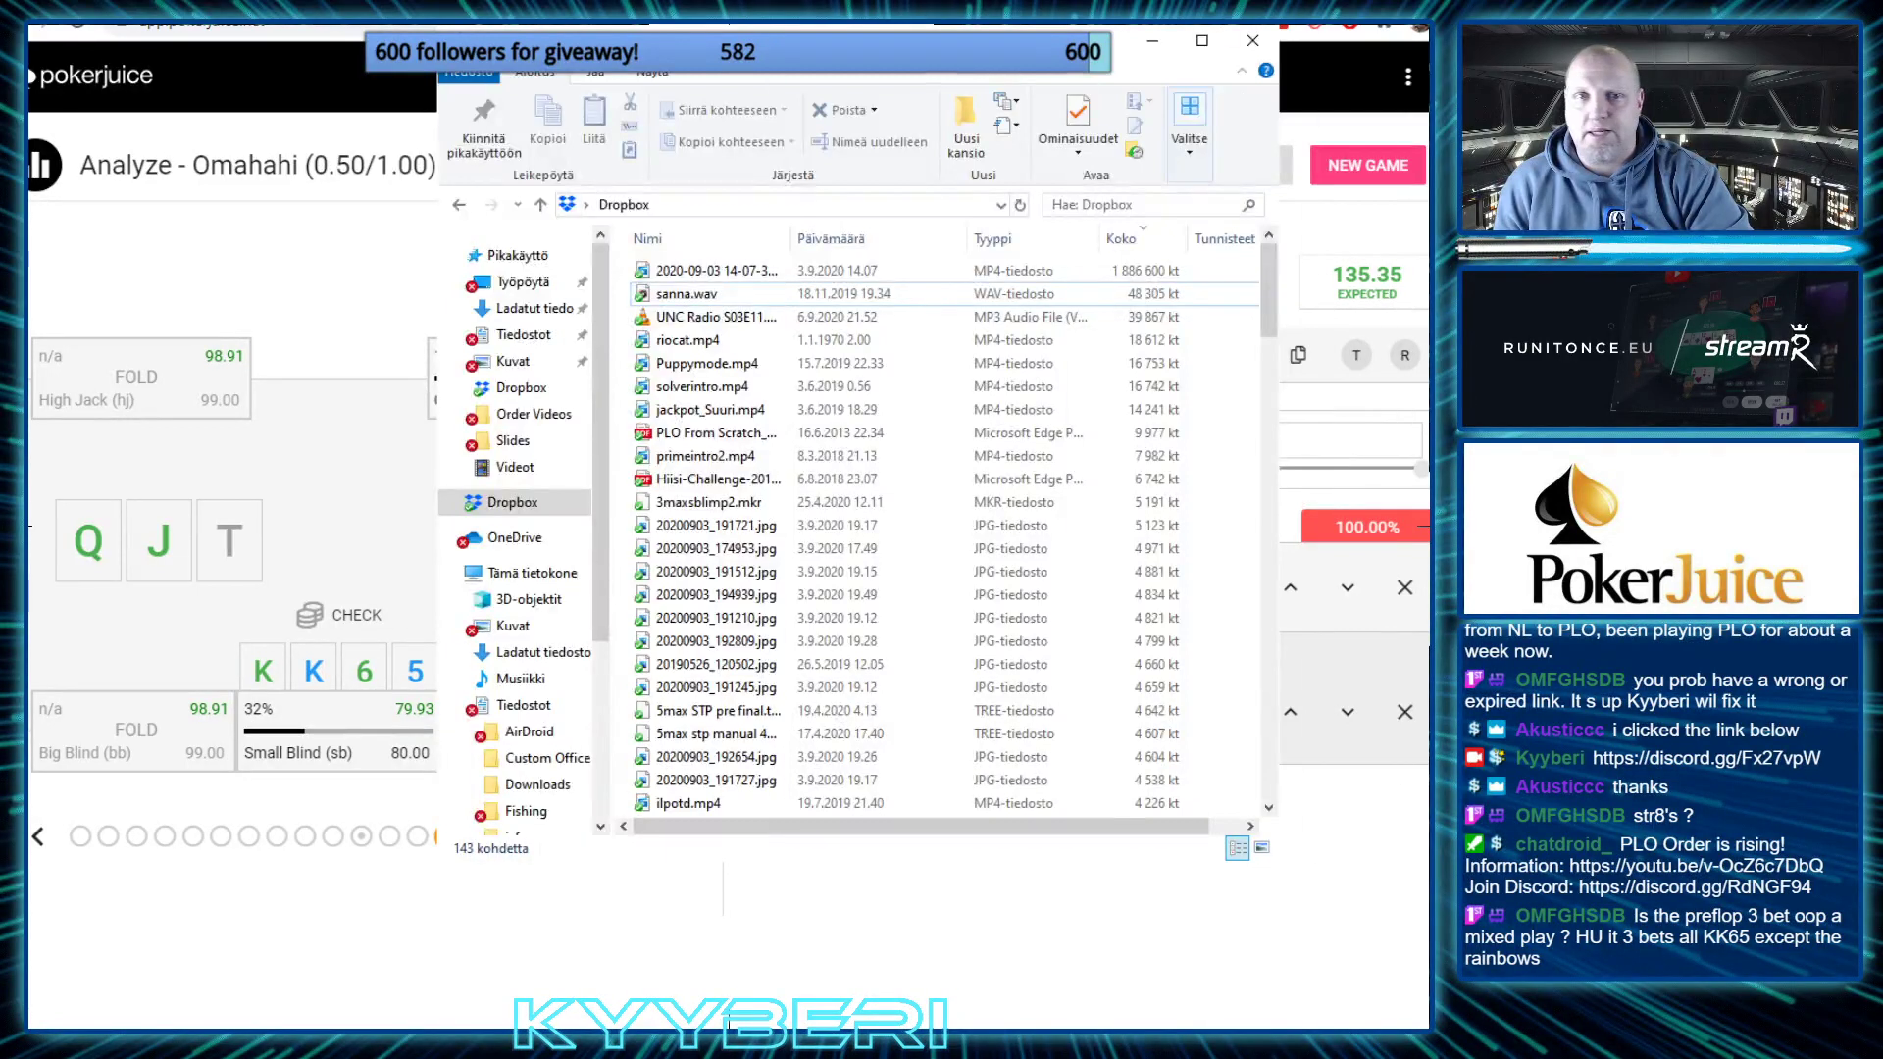
key(alt+Tab)
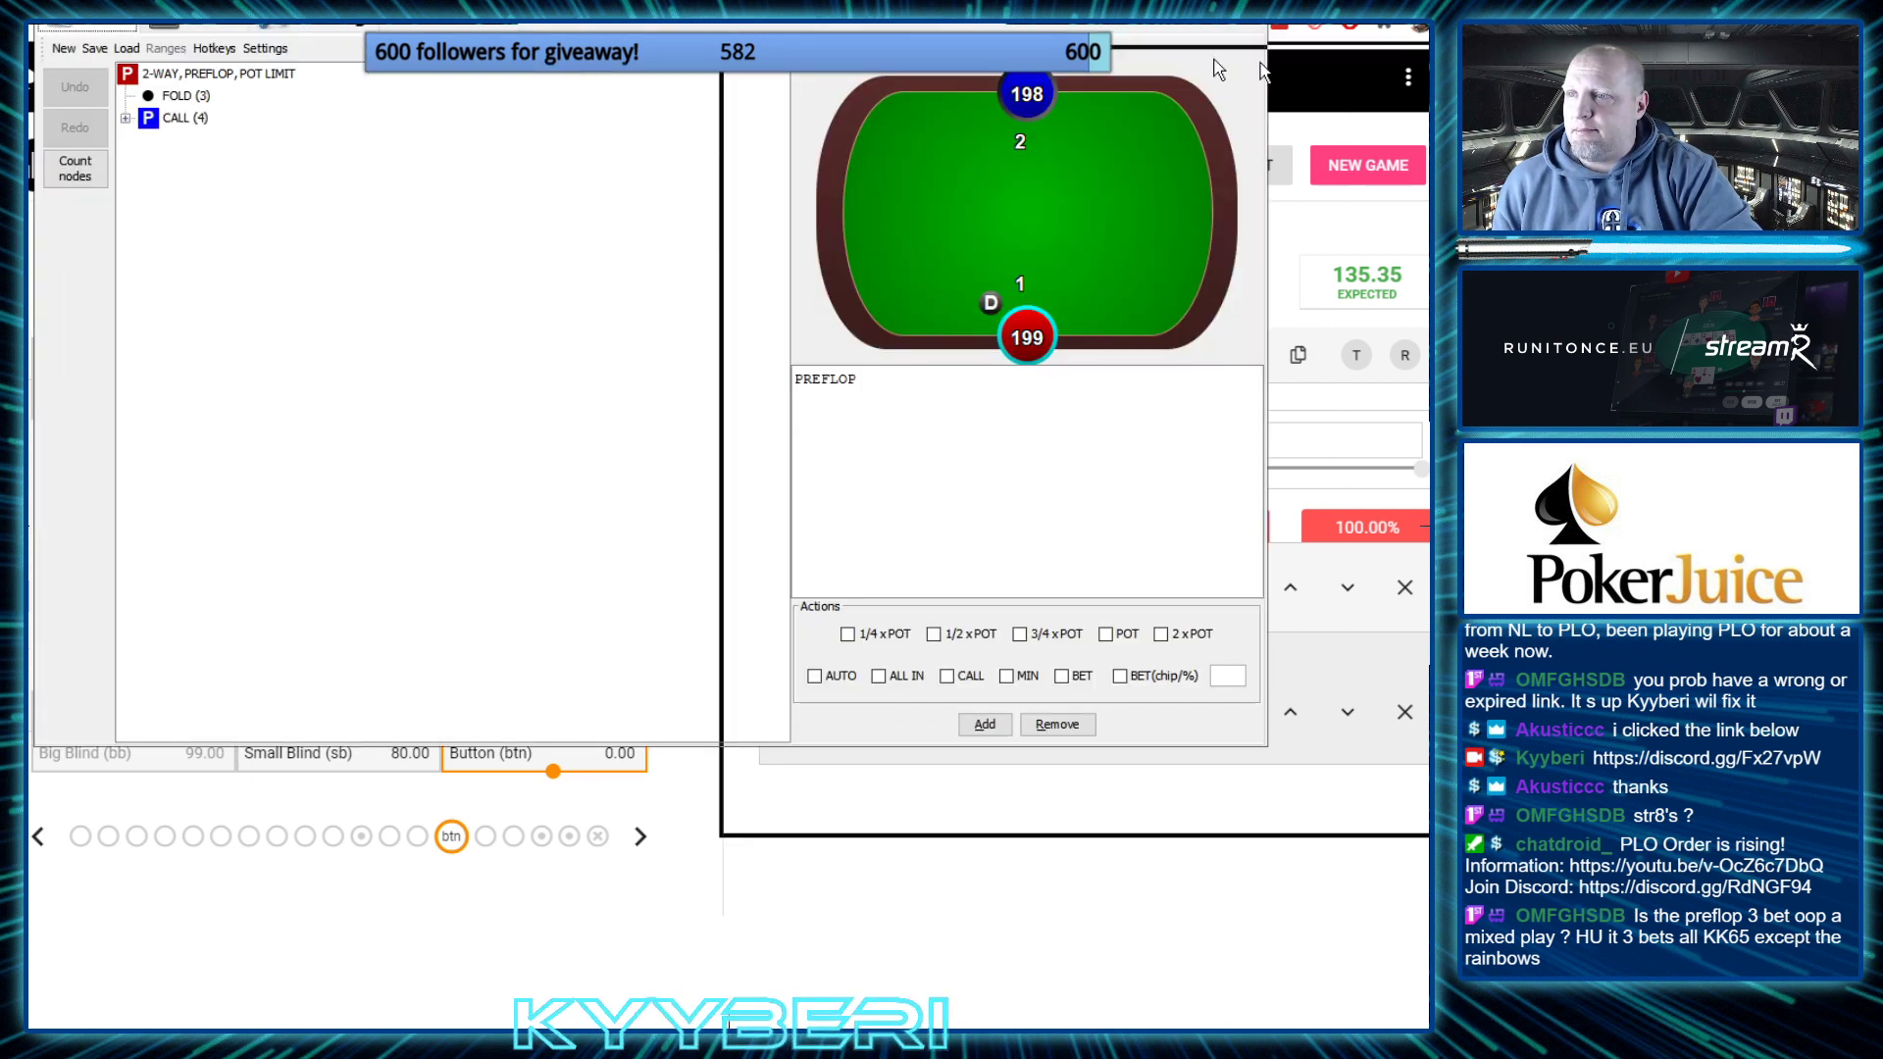
key(alt+Tab)
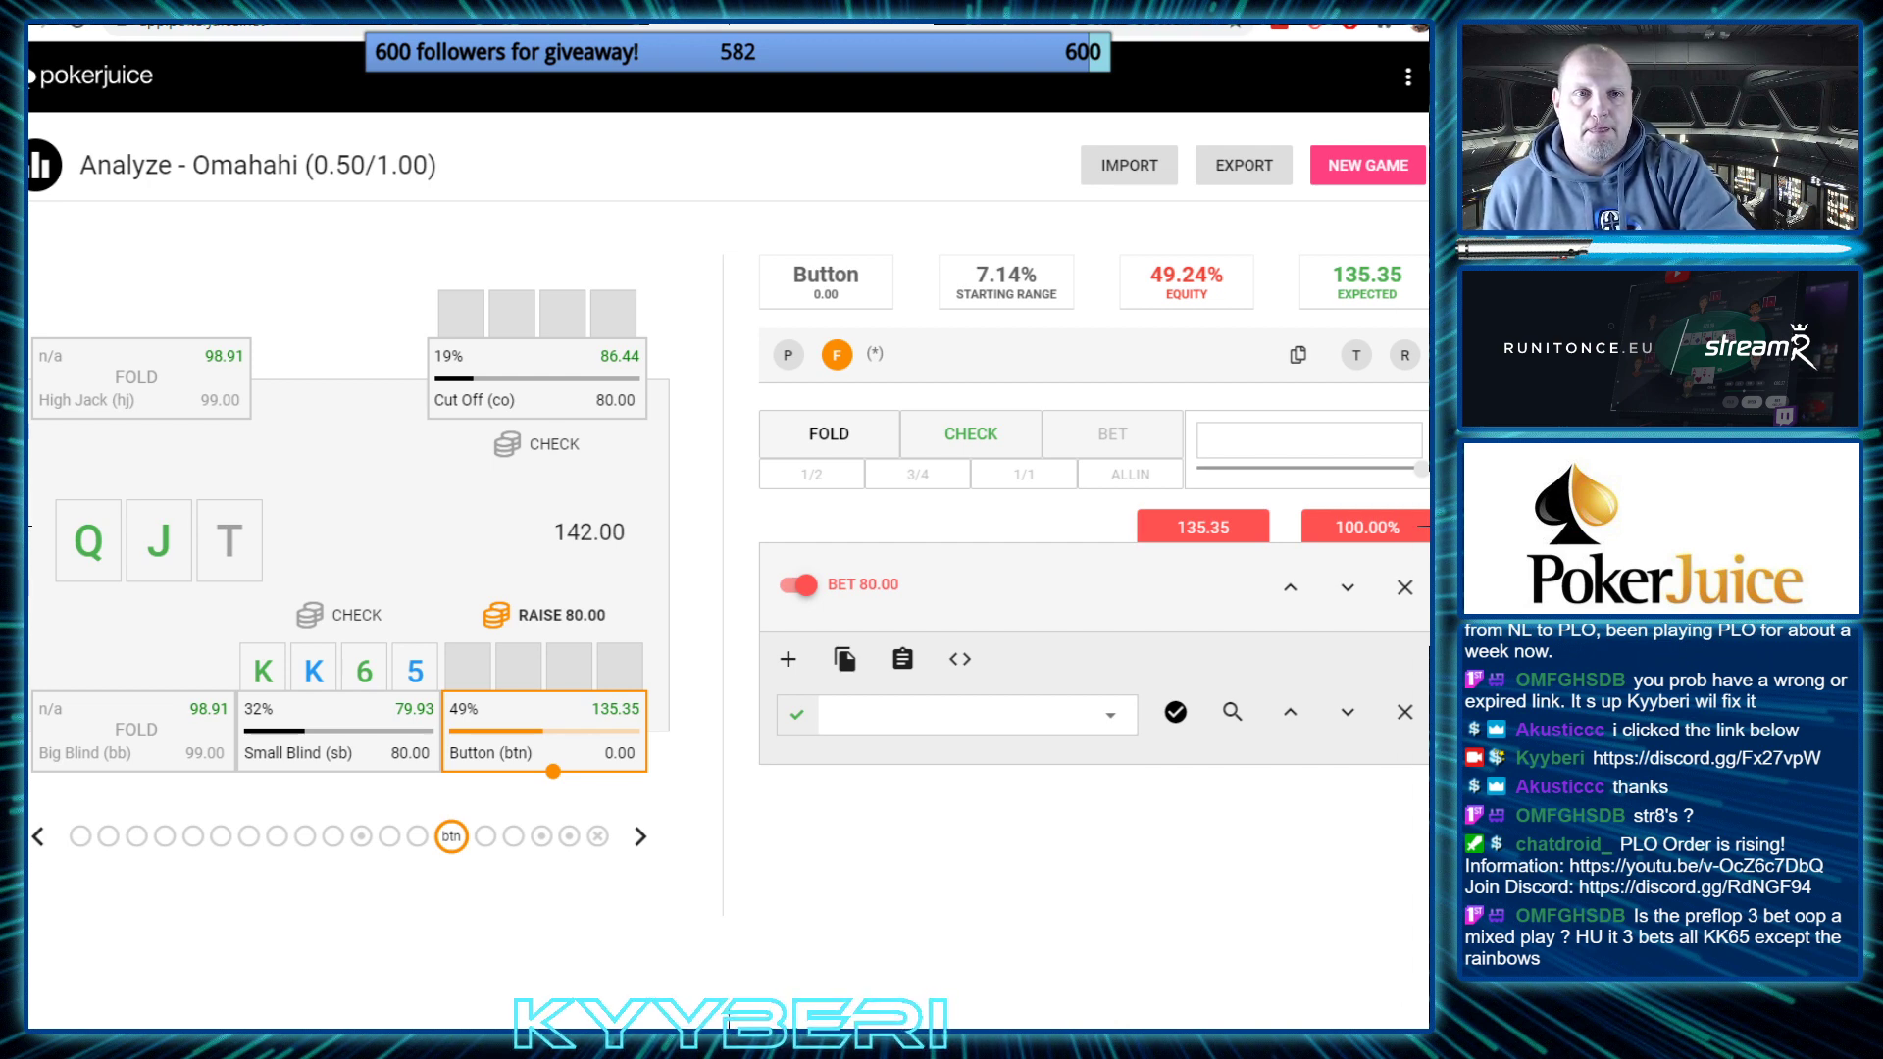
key(alt+Tab)
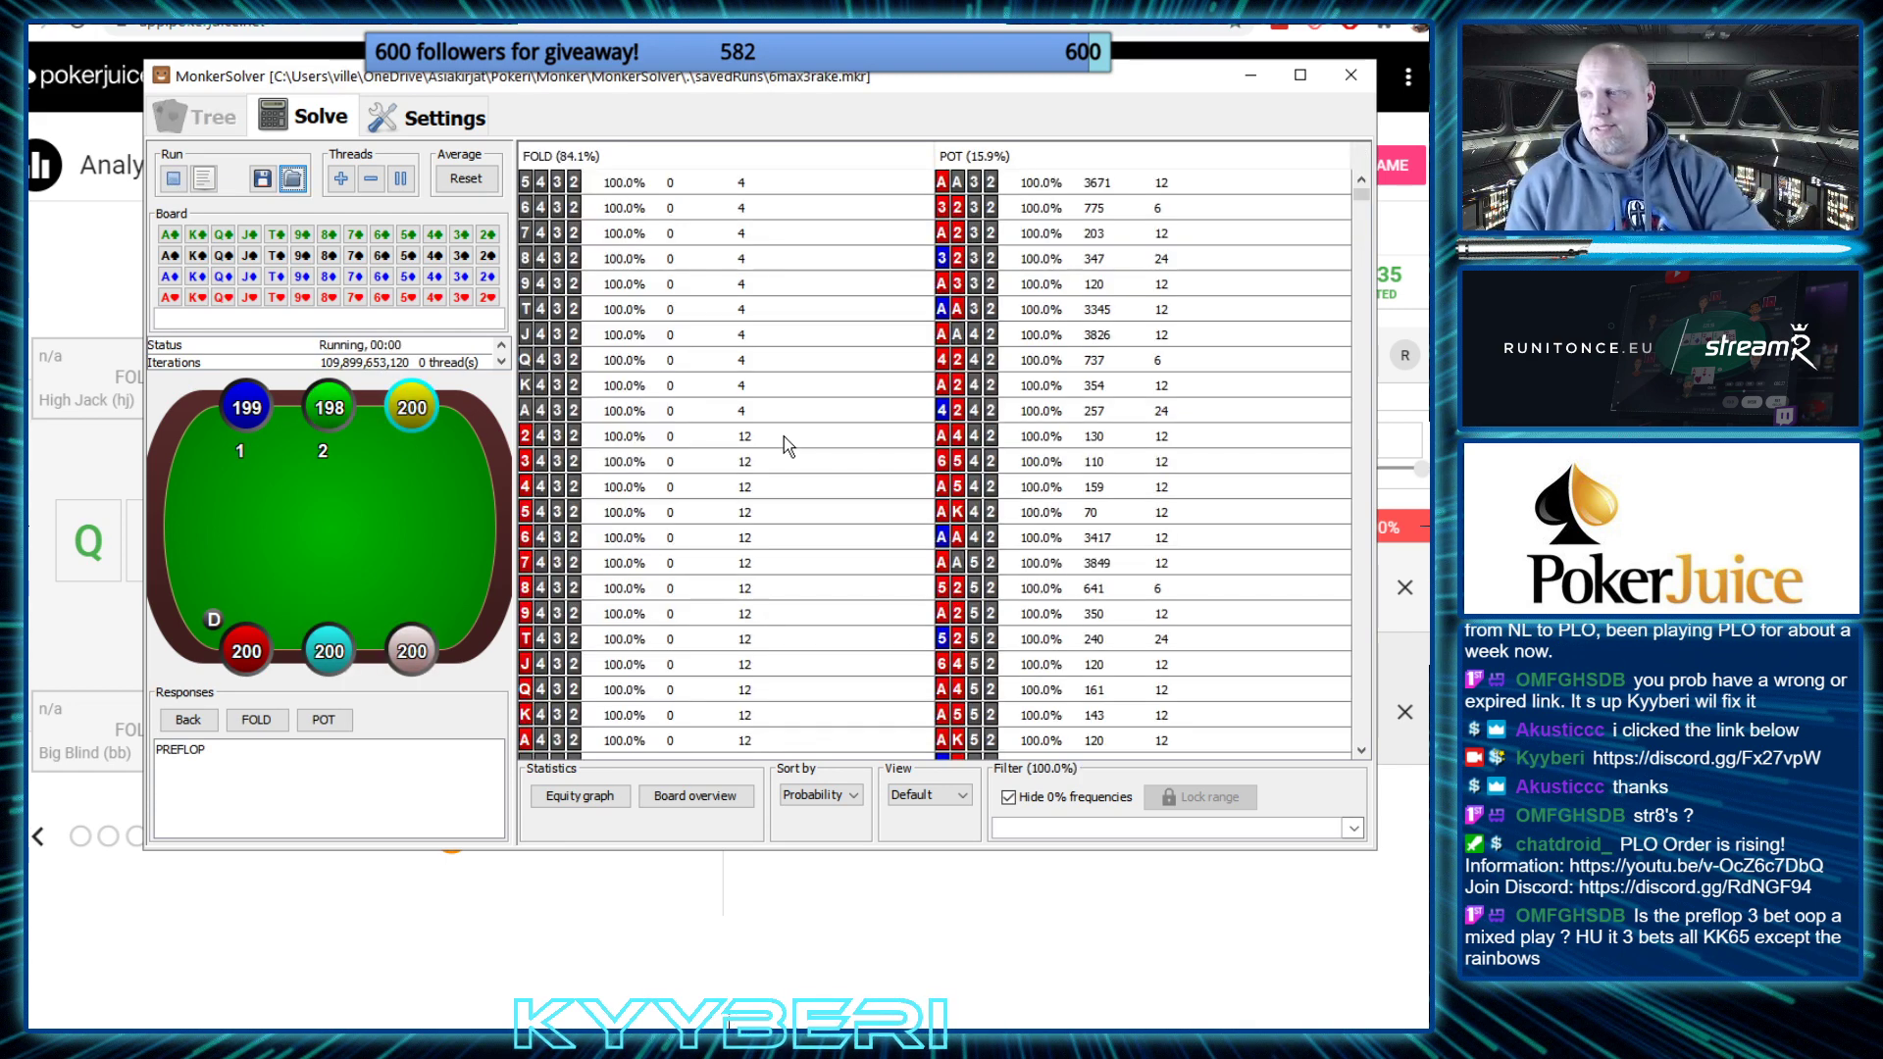
click(306, 724)
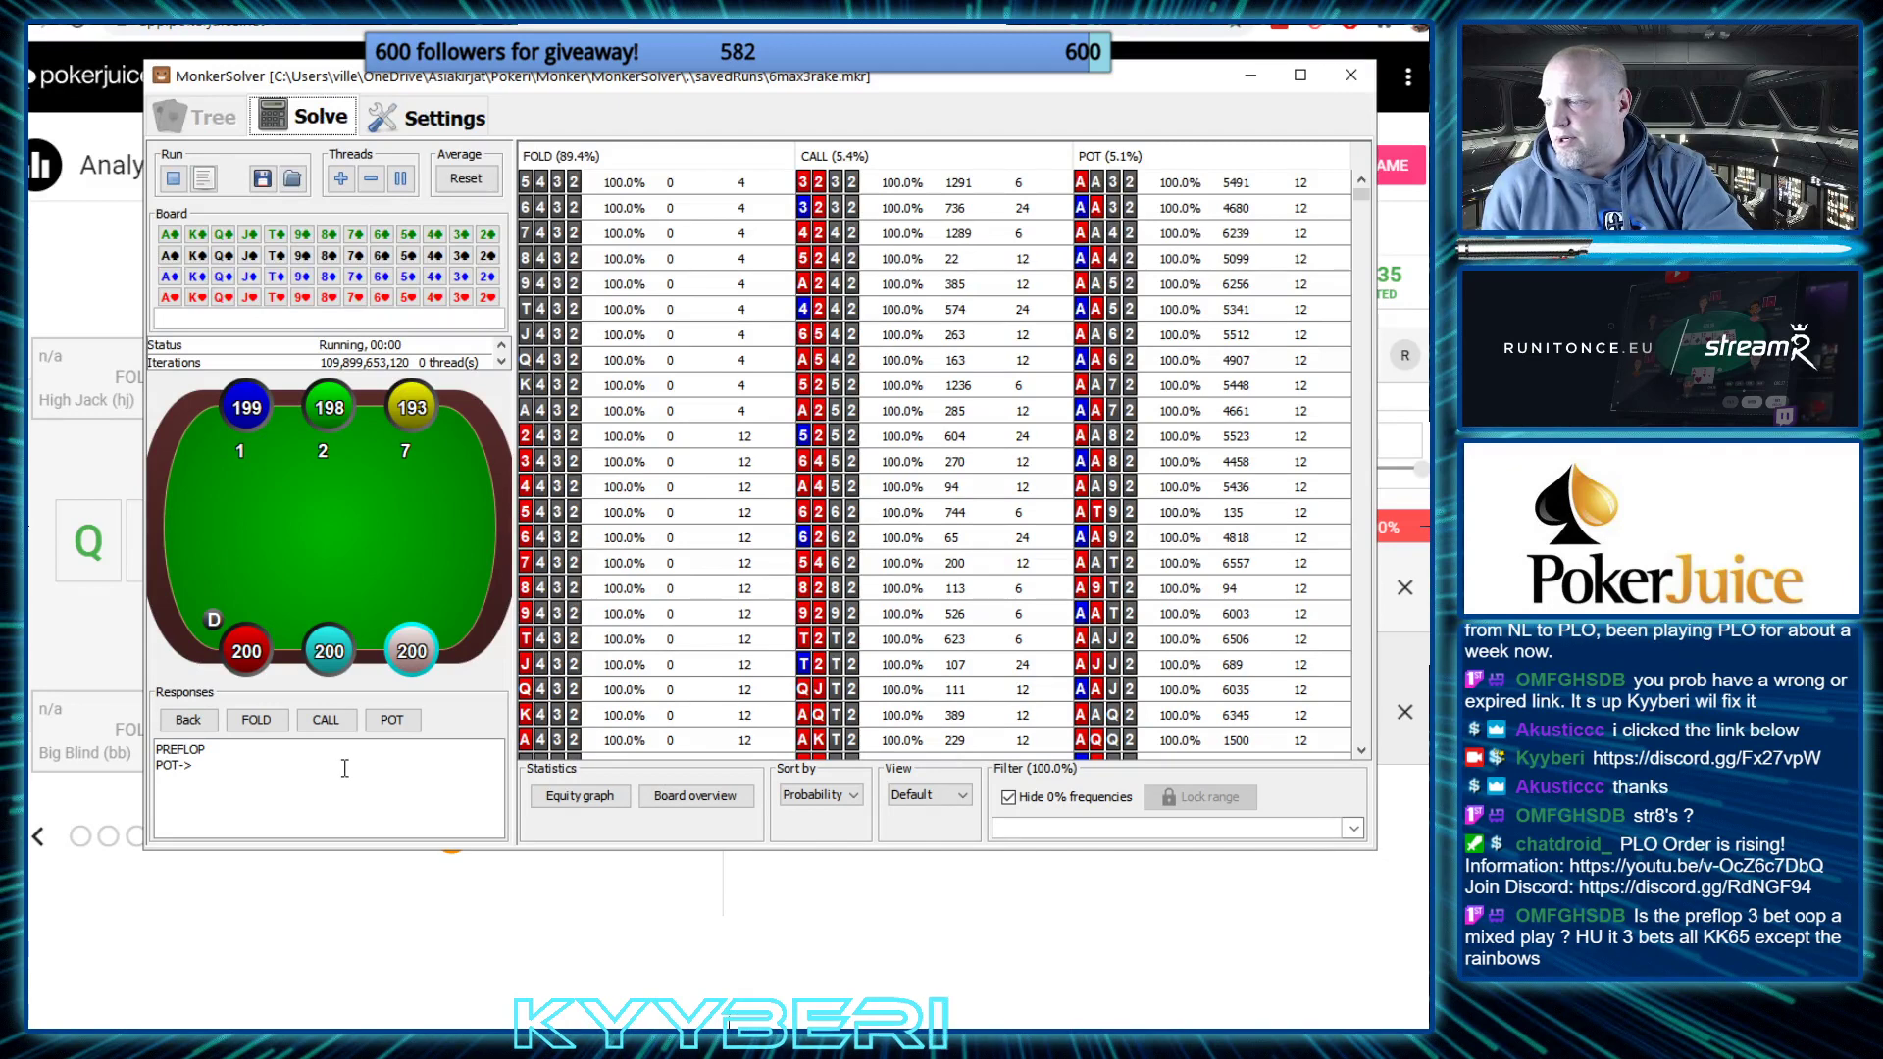
click(245, 720)
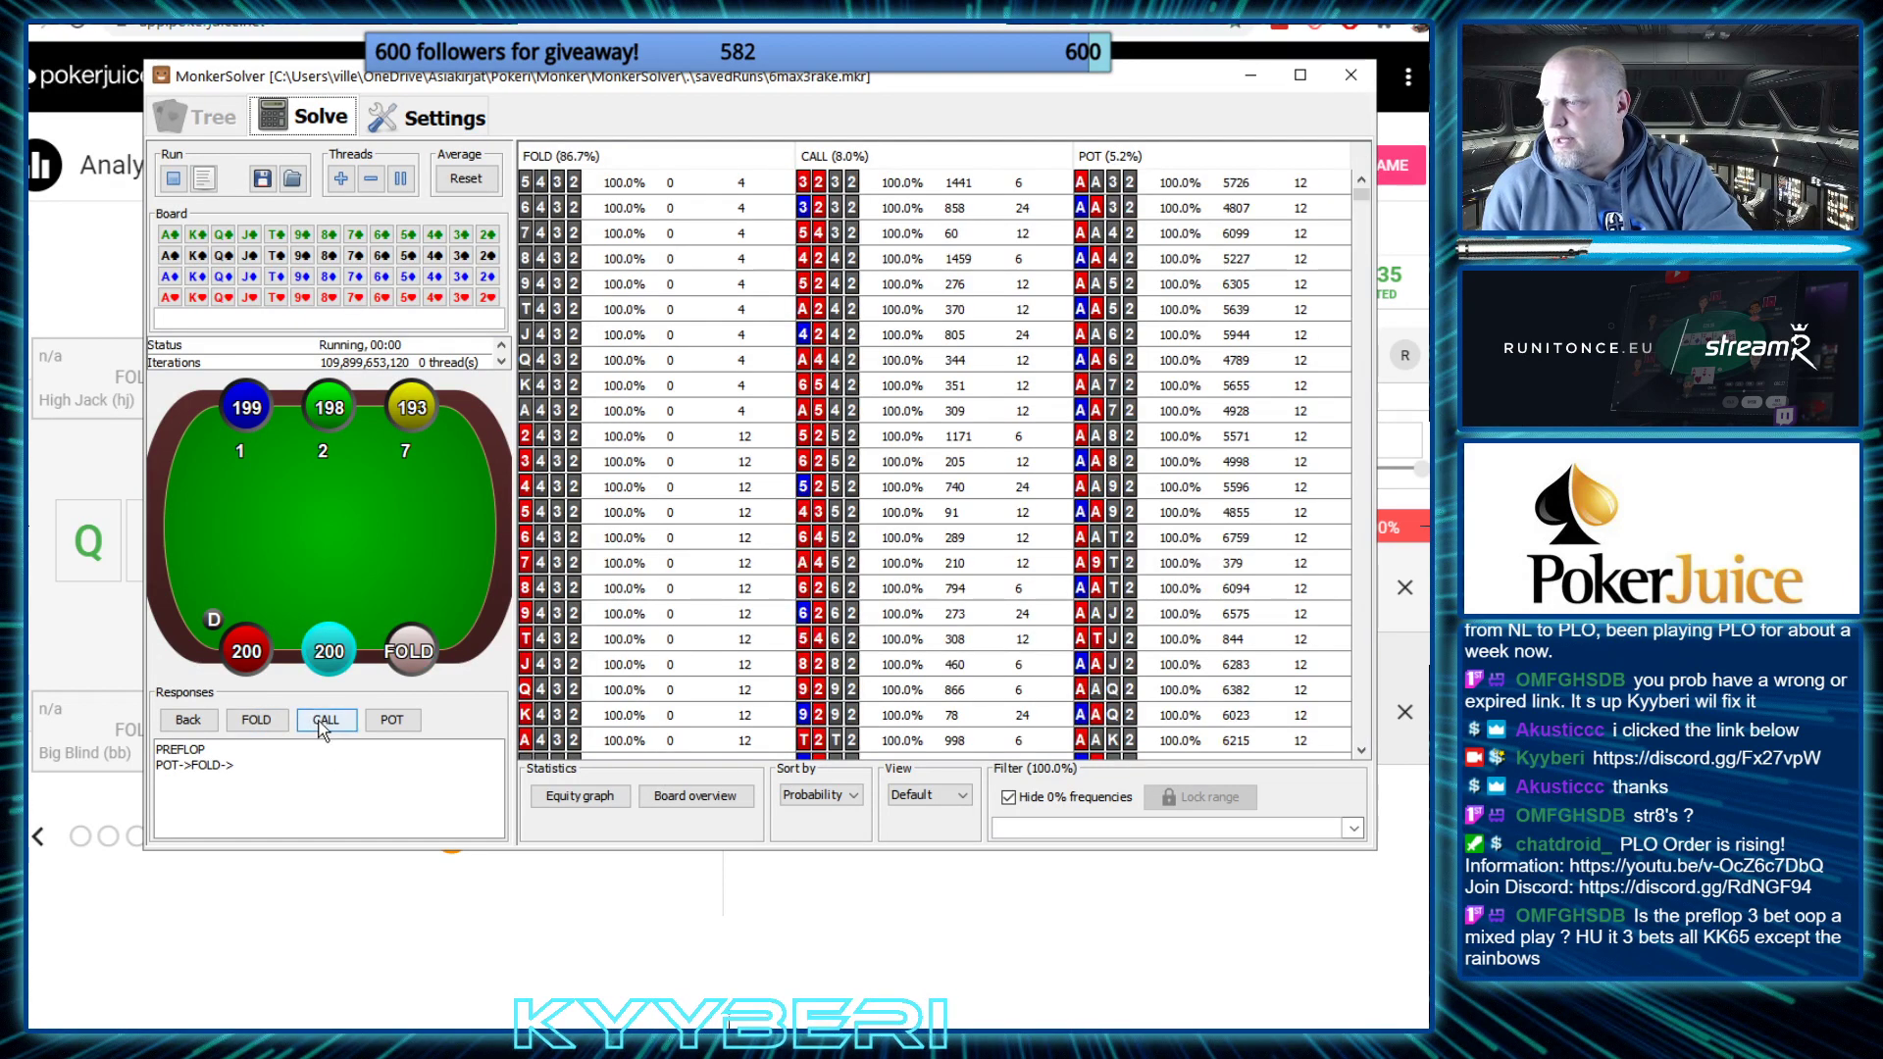
click(321, 722)
click(268, 726)
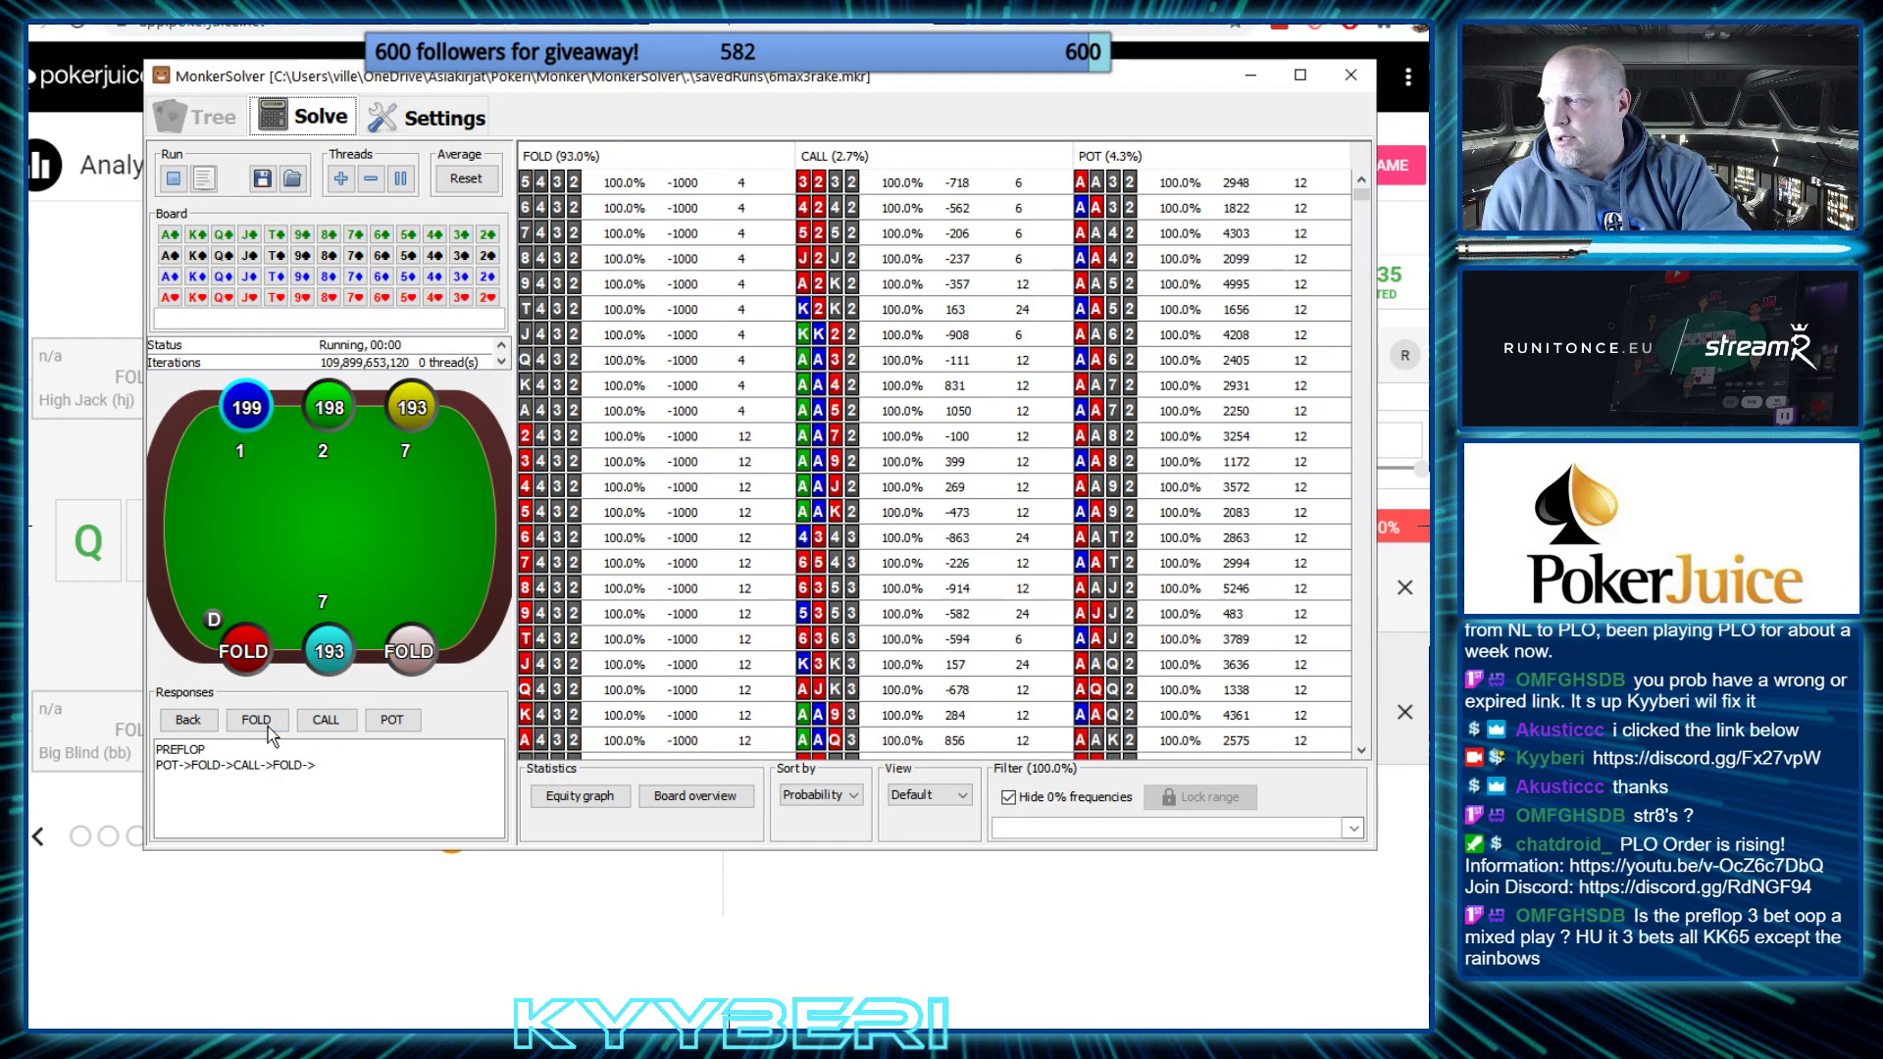
Filter the Small Blind's preflop ranges by KK65 to examine how each suit combination splits between fold, call and pot
click(1043, 827)
text(KK65)
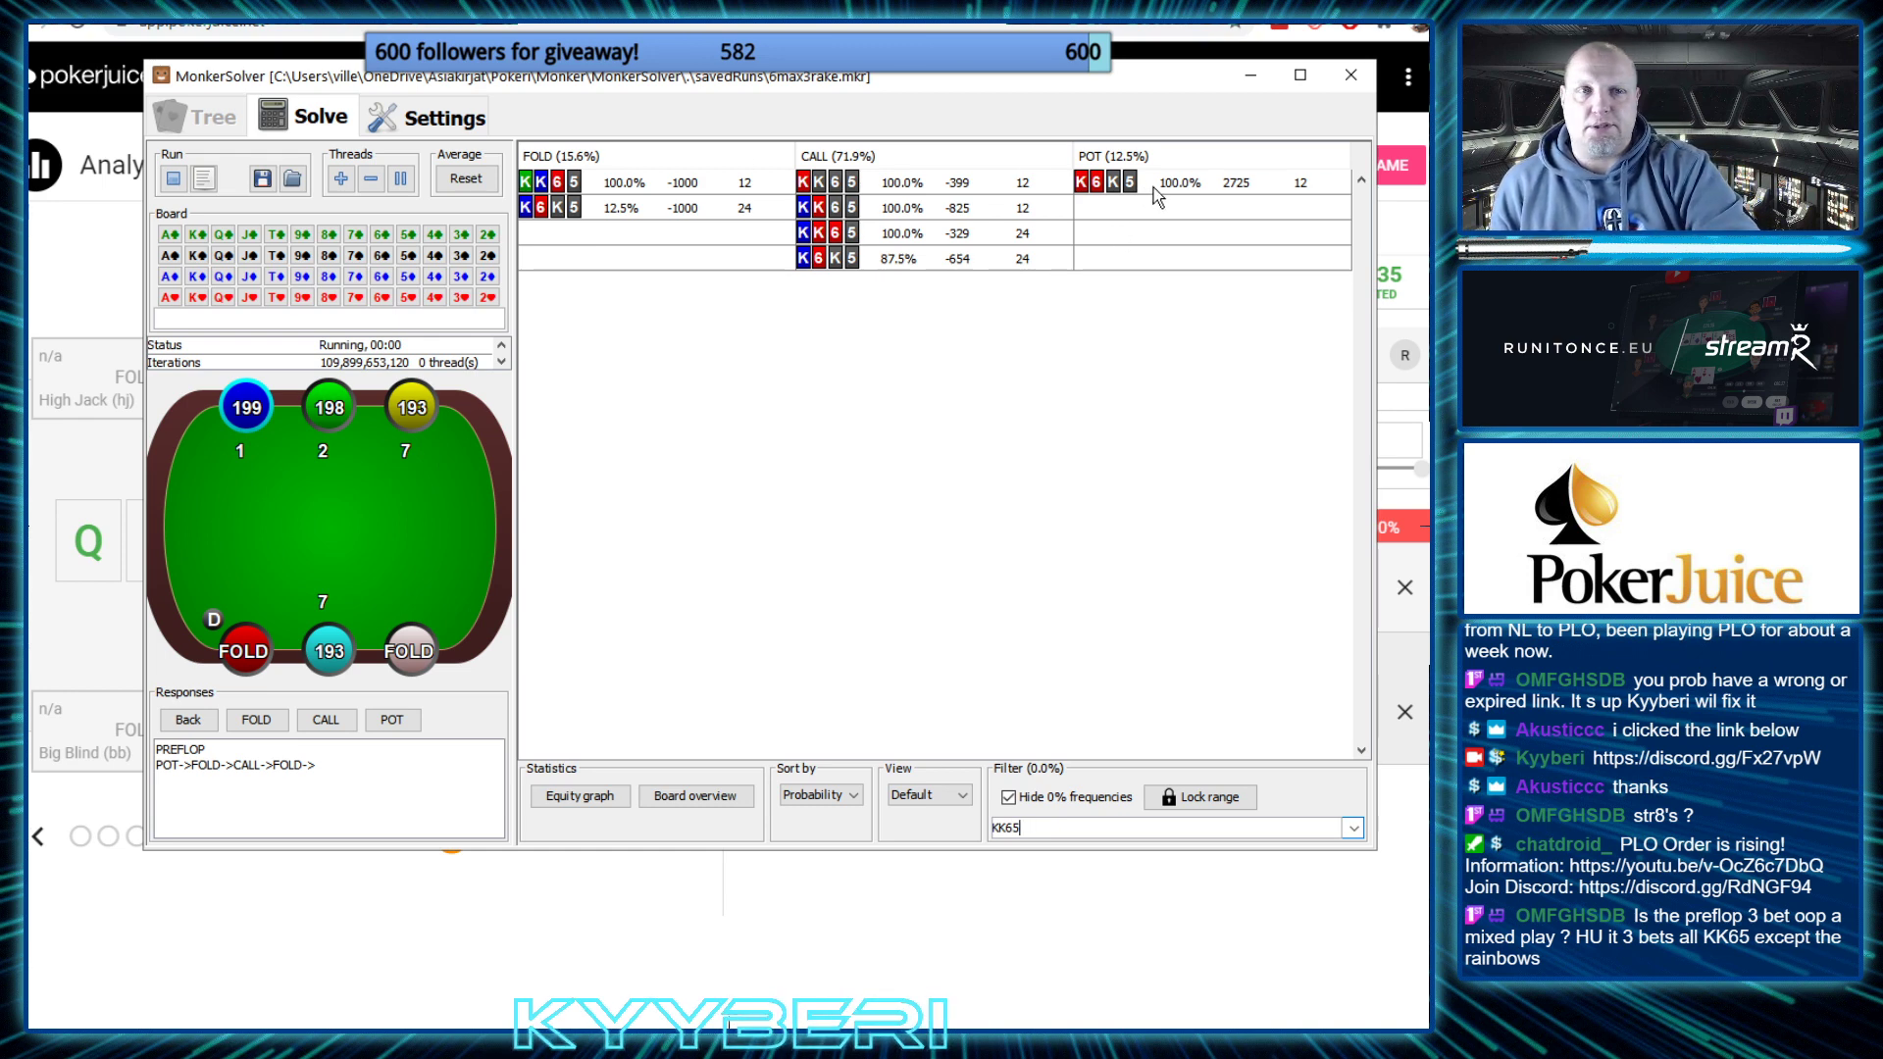
click(870, 81)
drag(870, 81, 817, 30)
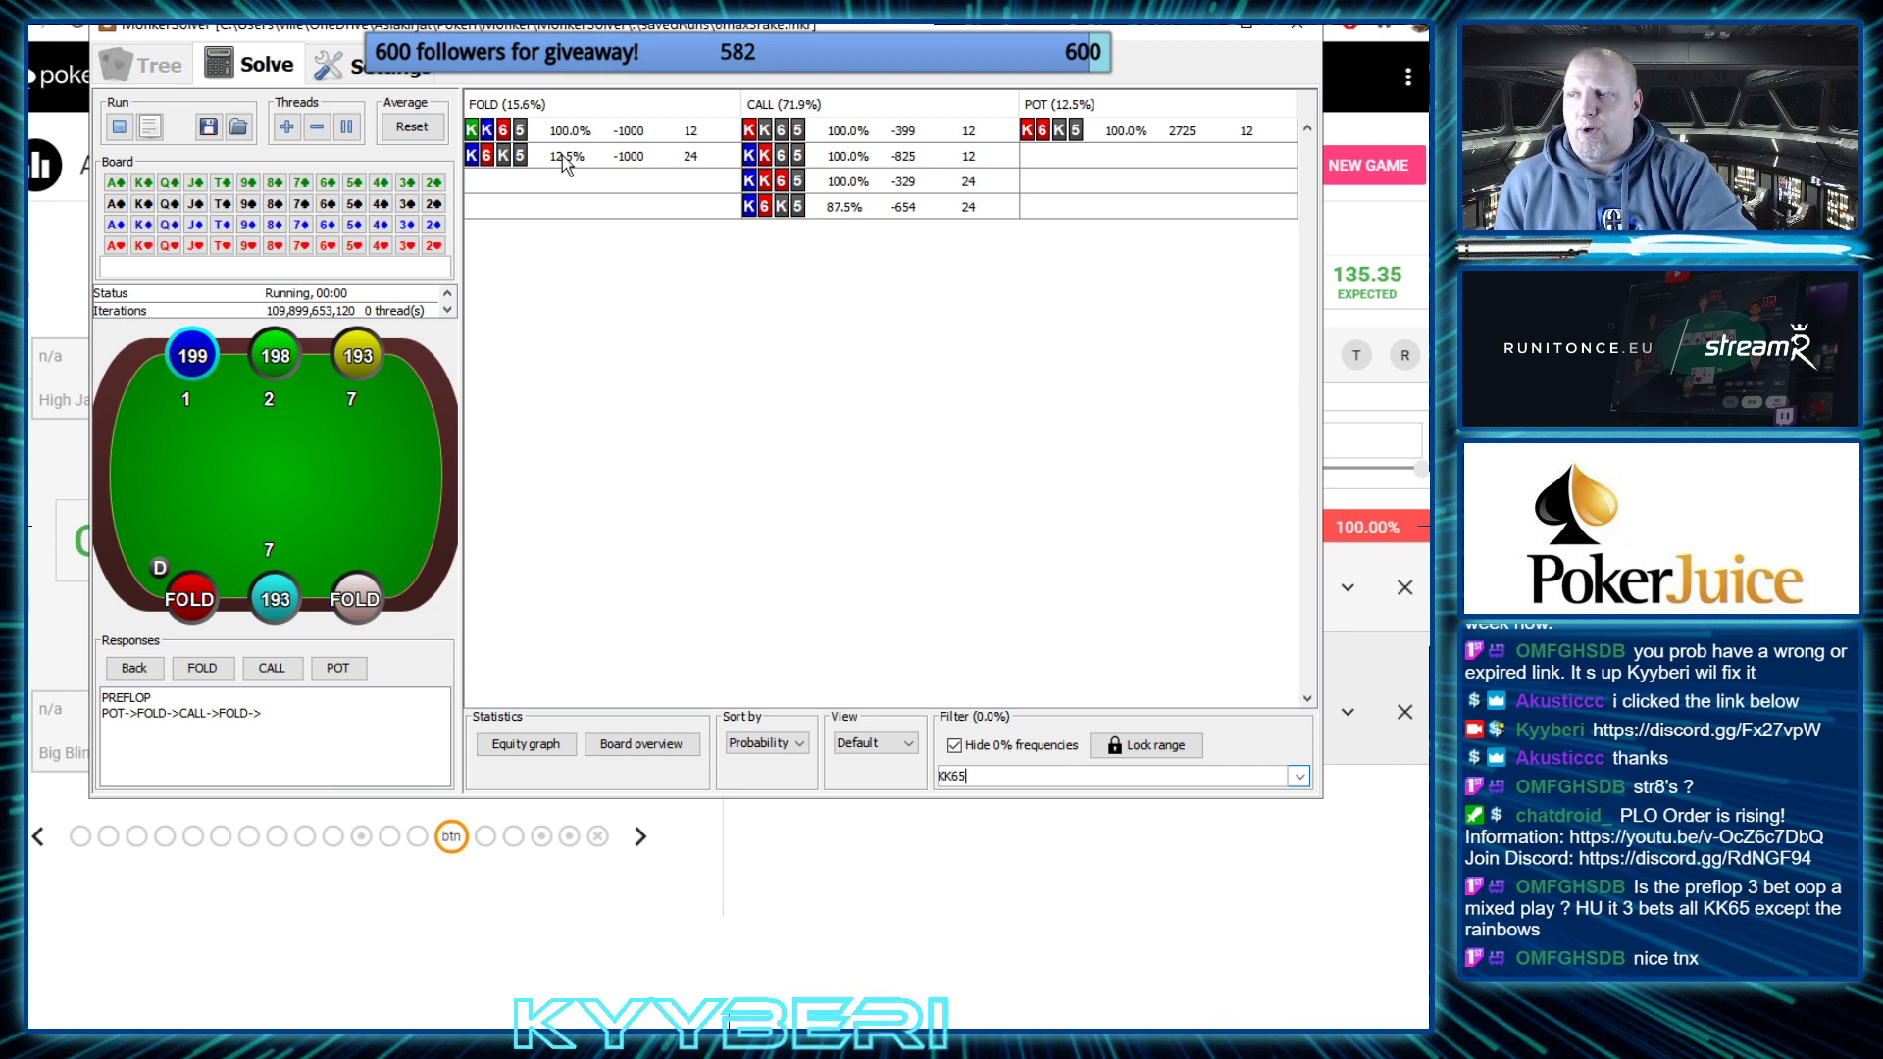
Return to PokerJuice and retrace the preflop calls, ending on the Small Blind's flop decision to compare bet and check values
click(1187, 29)
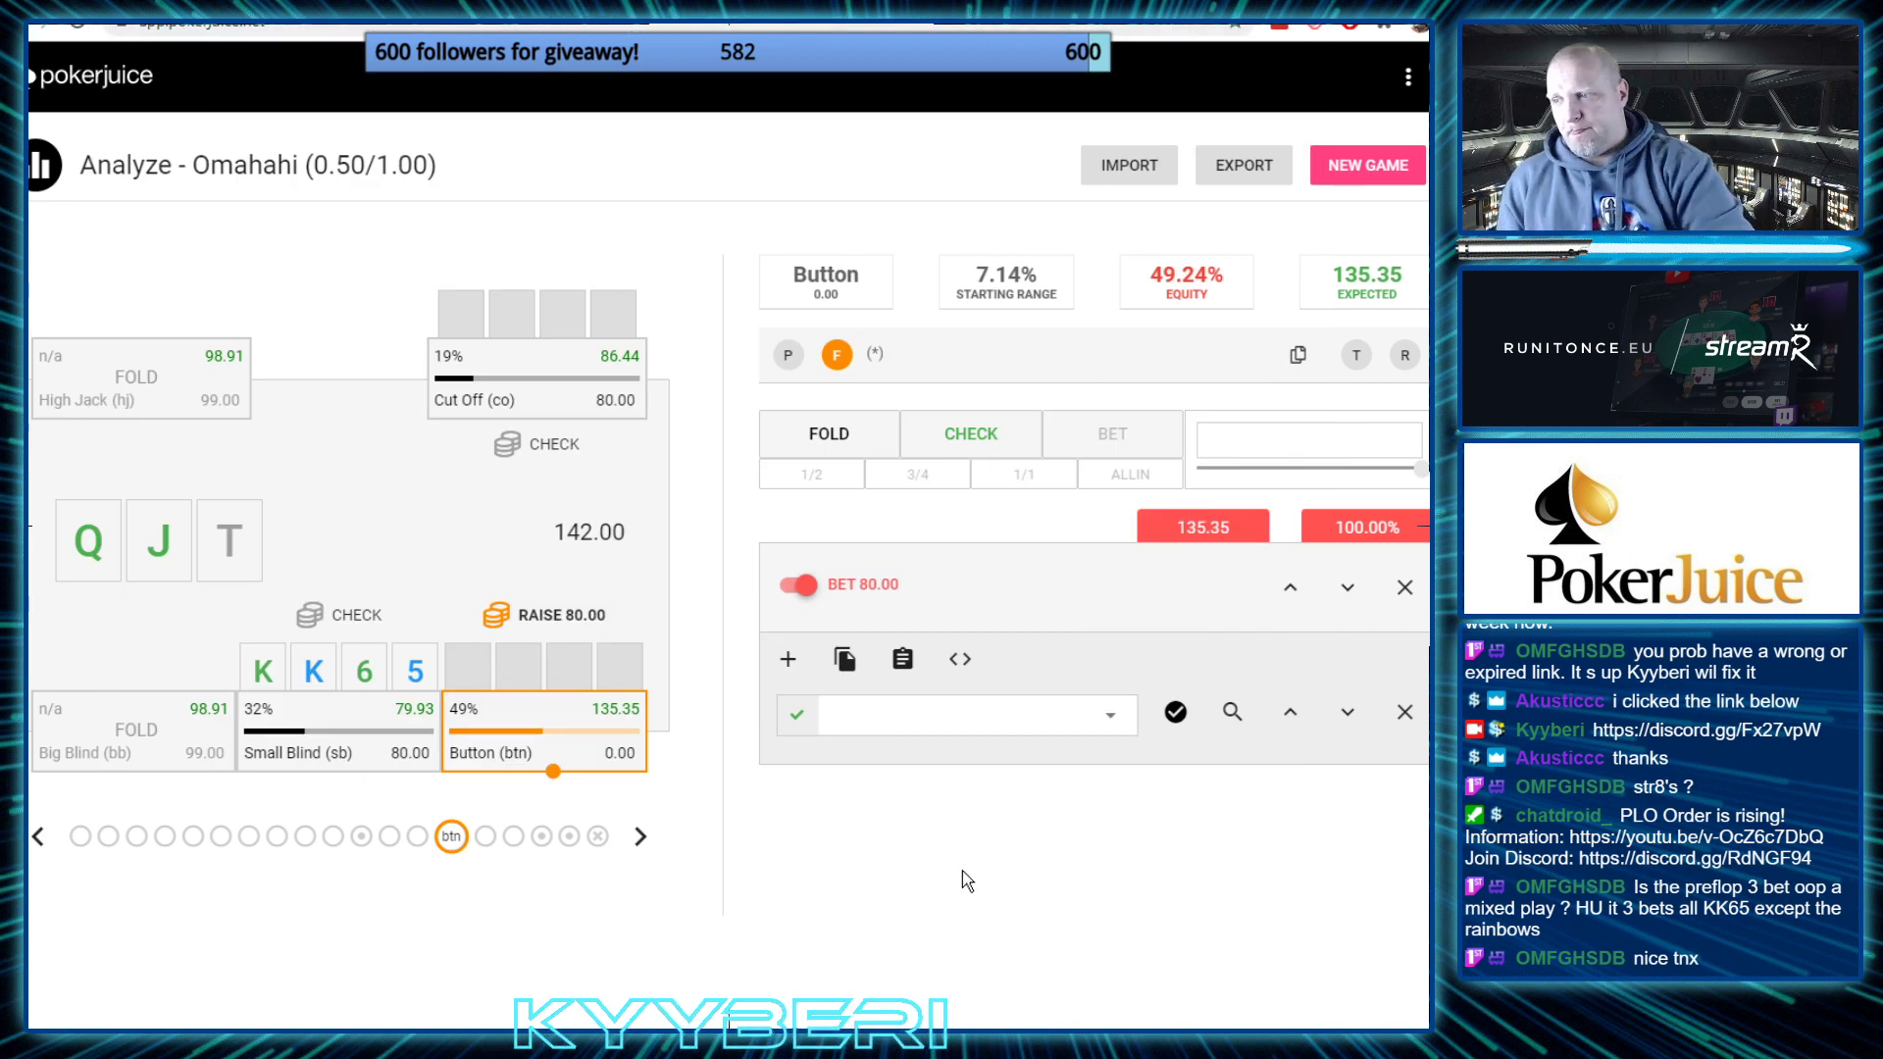
click(37, 836)
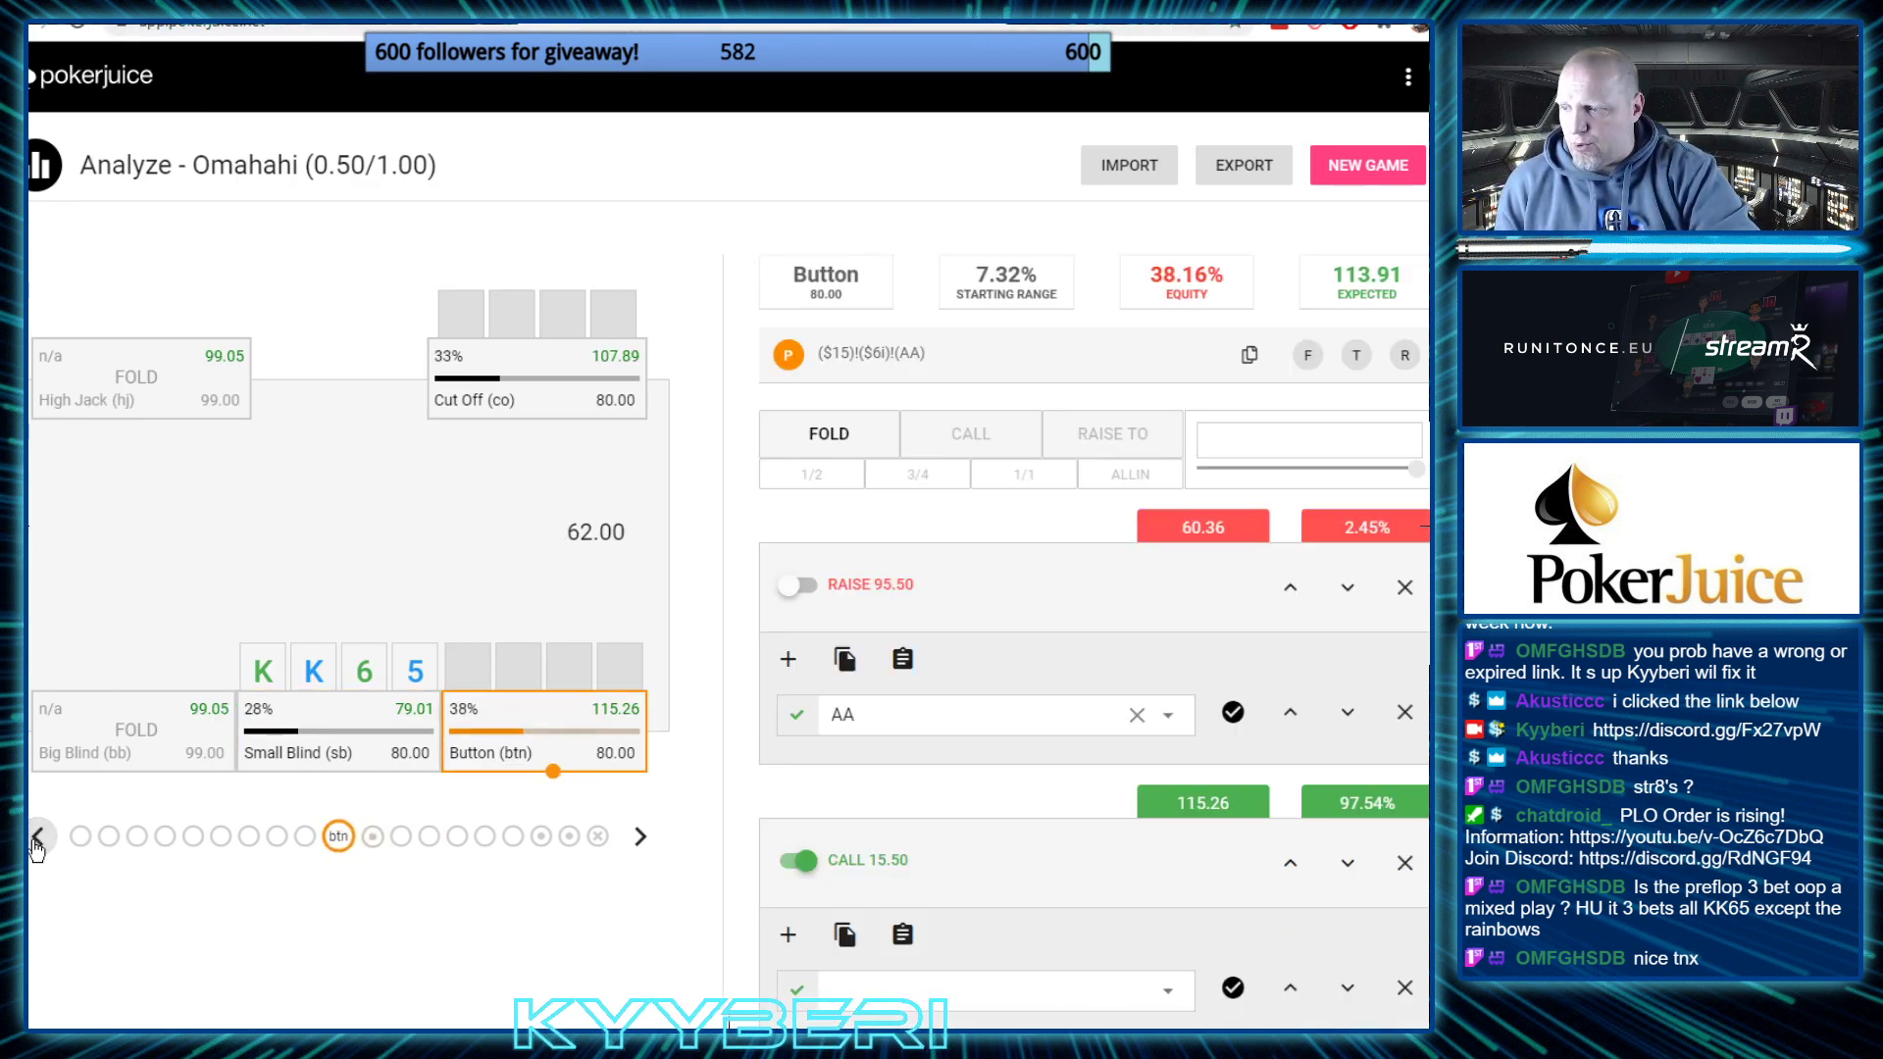
click(38, 836)
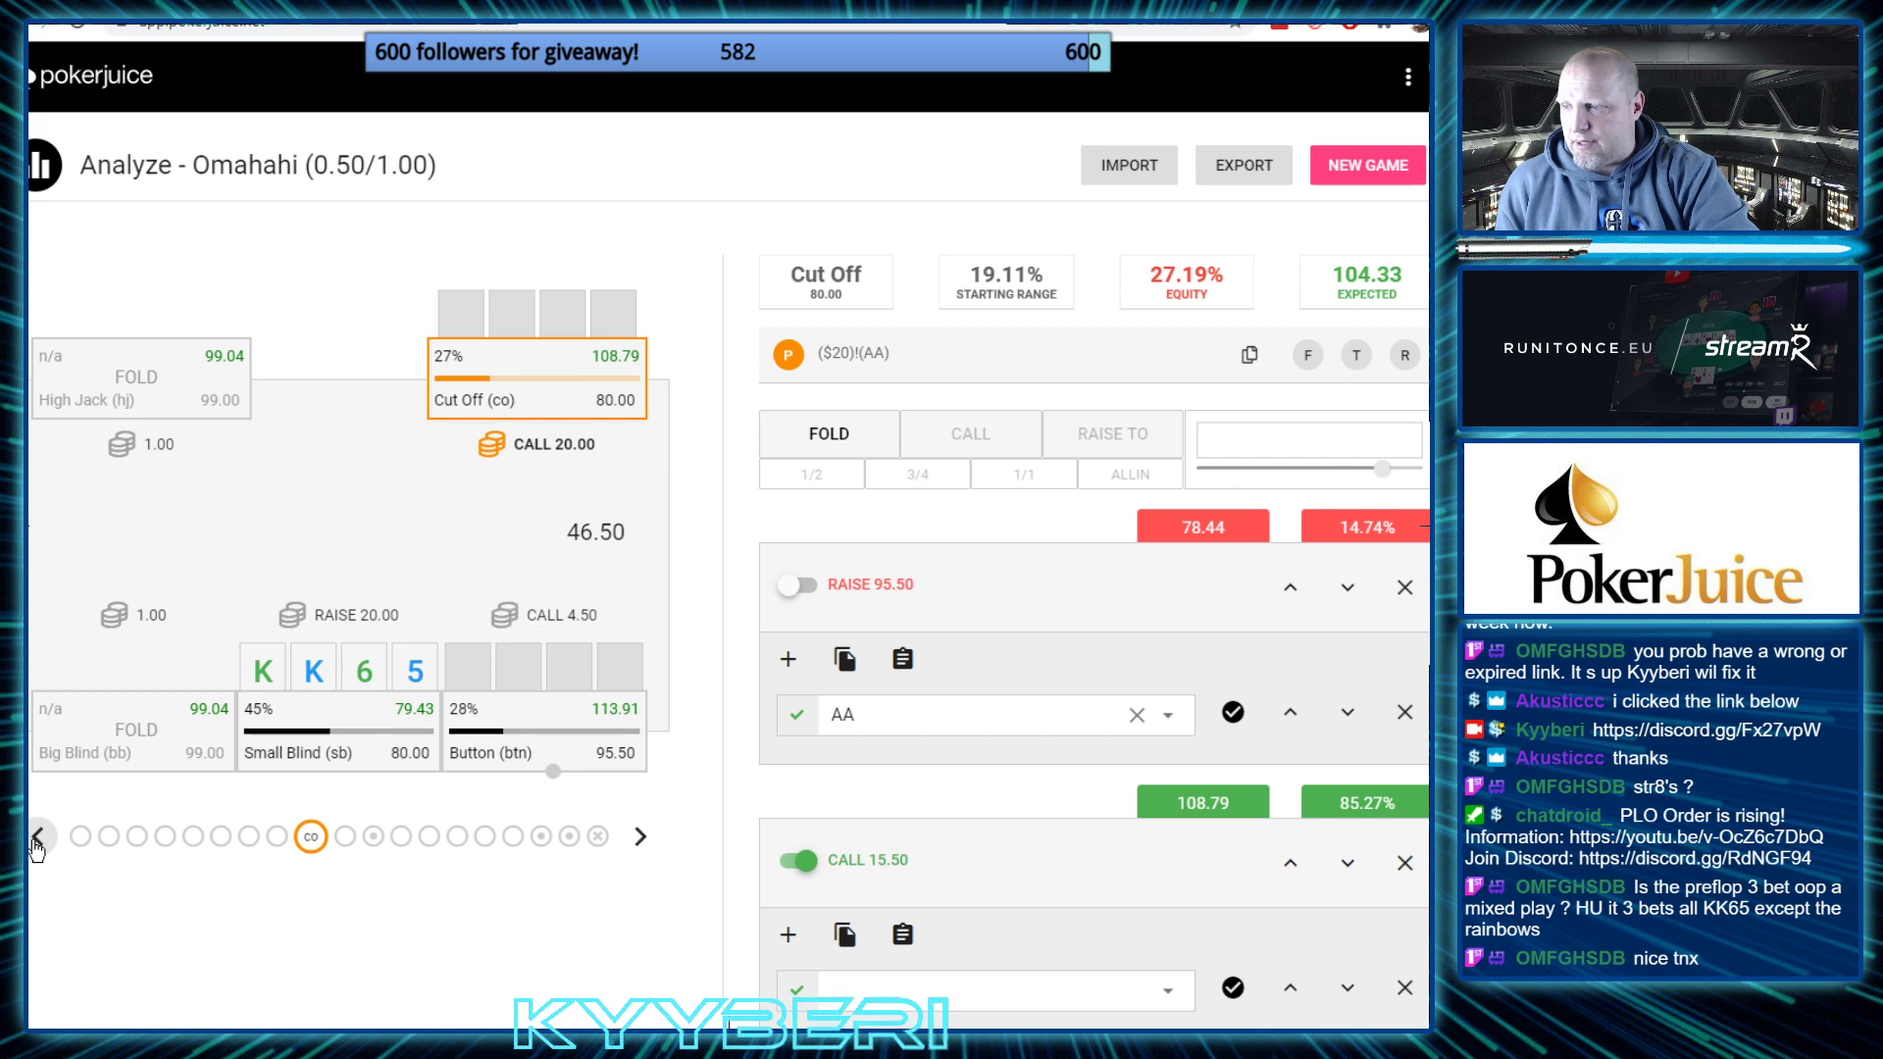
click(641, 837)
click(644, 837)
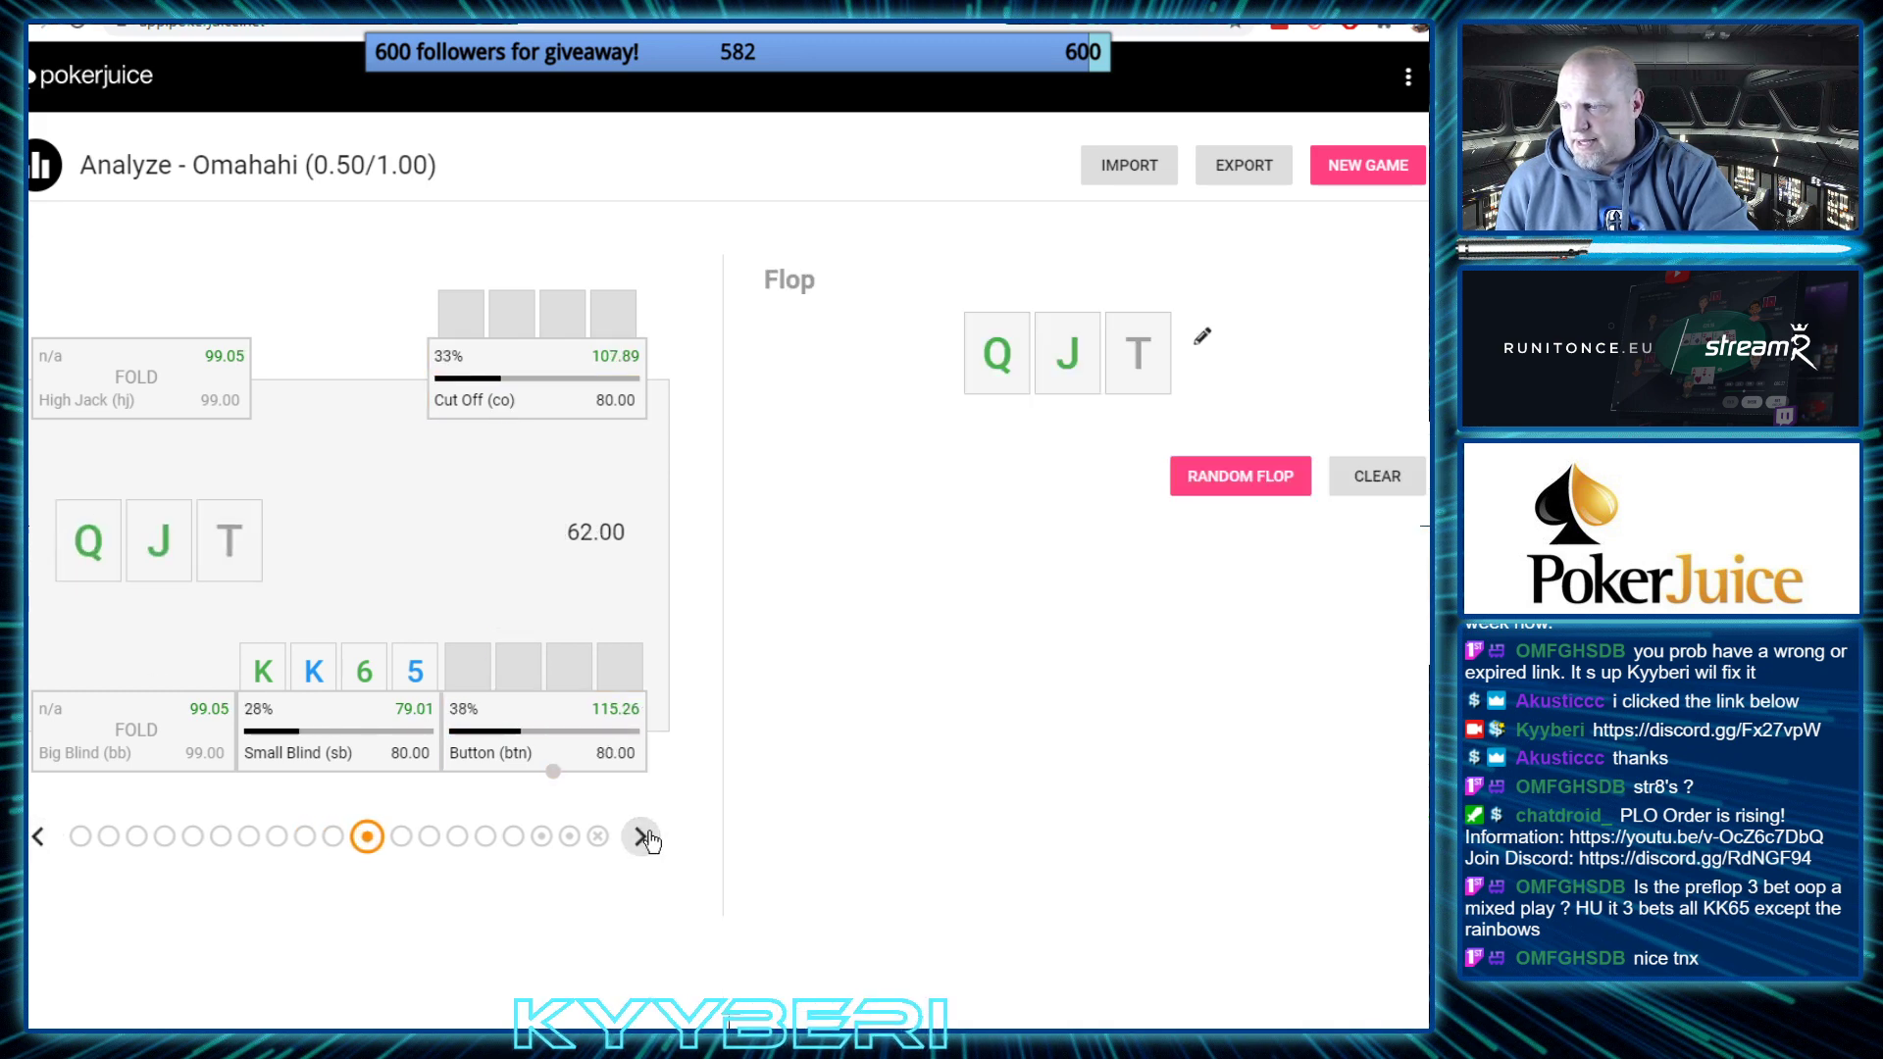
click(643, 837)
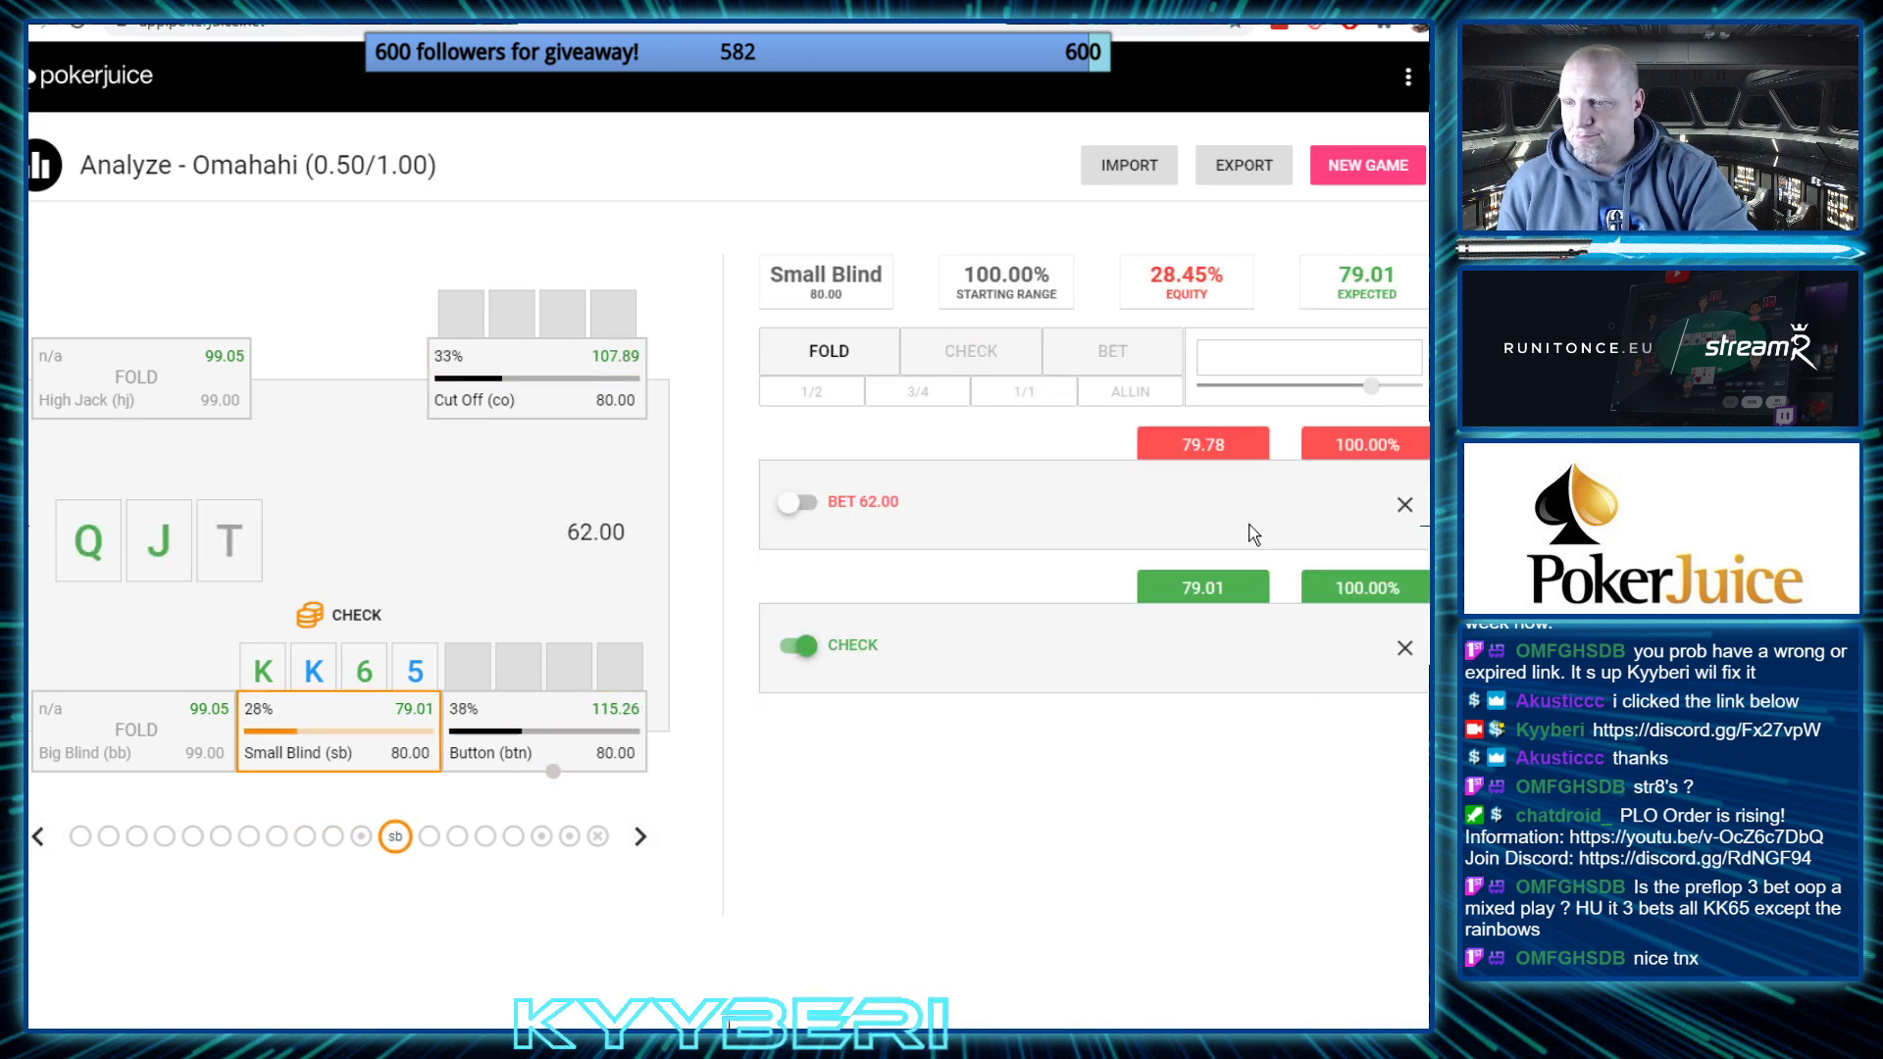
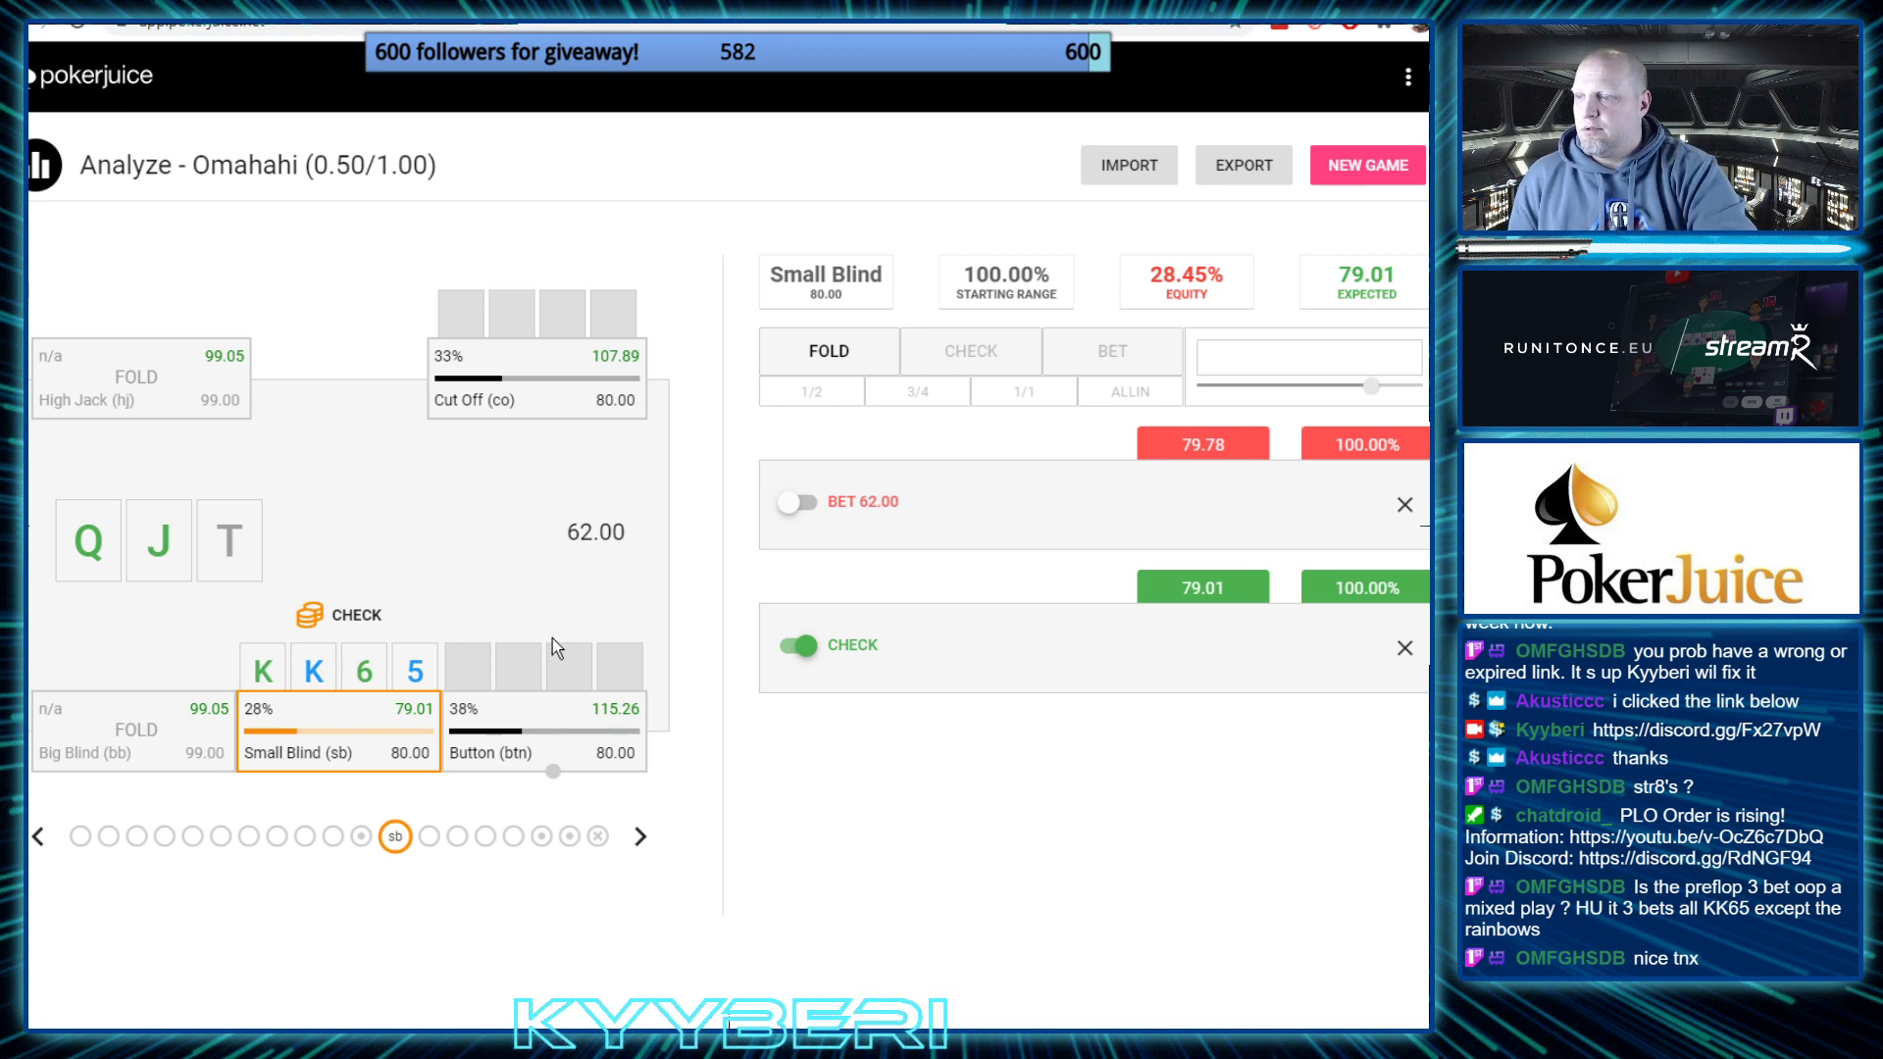
Advance to the Cut Off's flop decision and make the 80.00 bet its active action
click(640, 836)
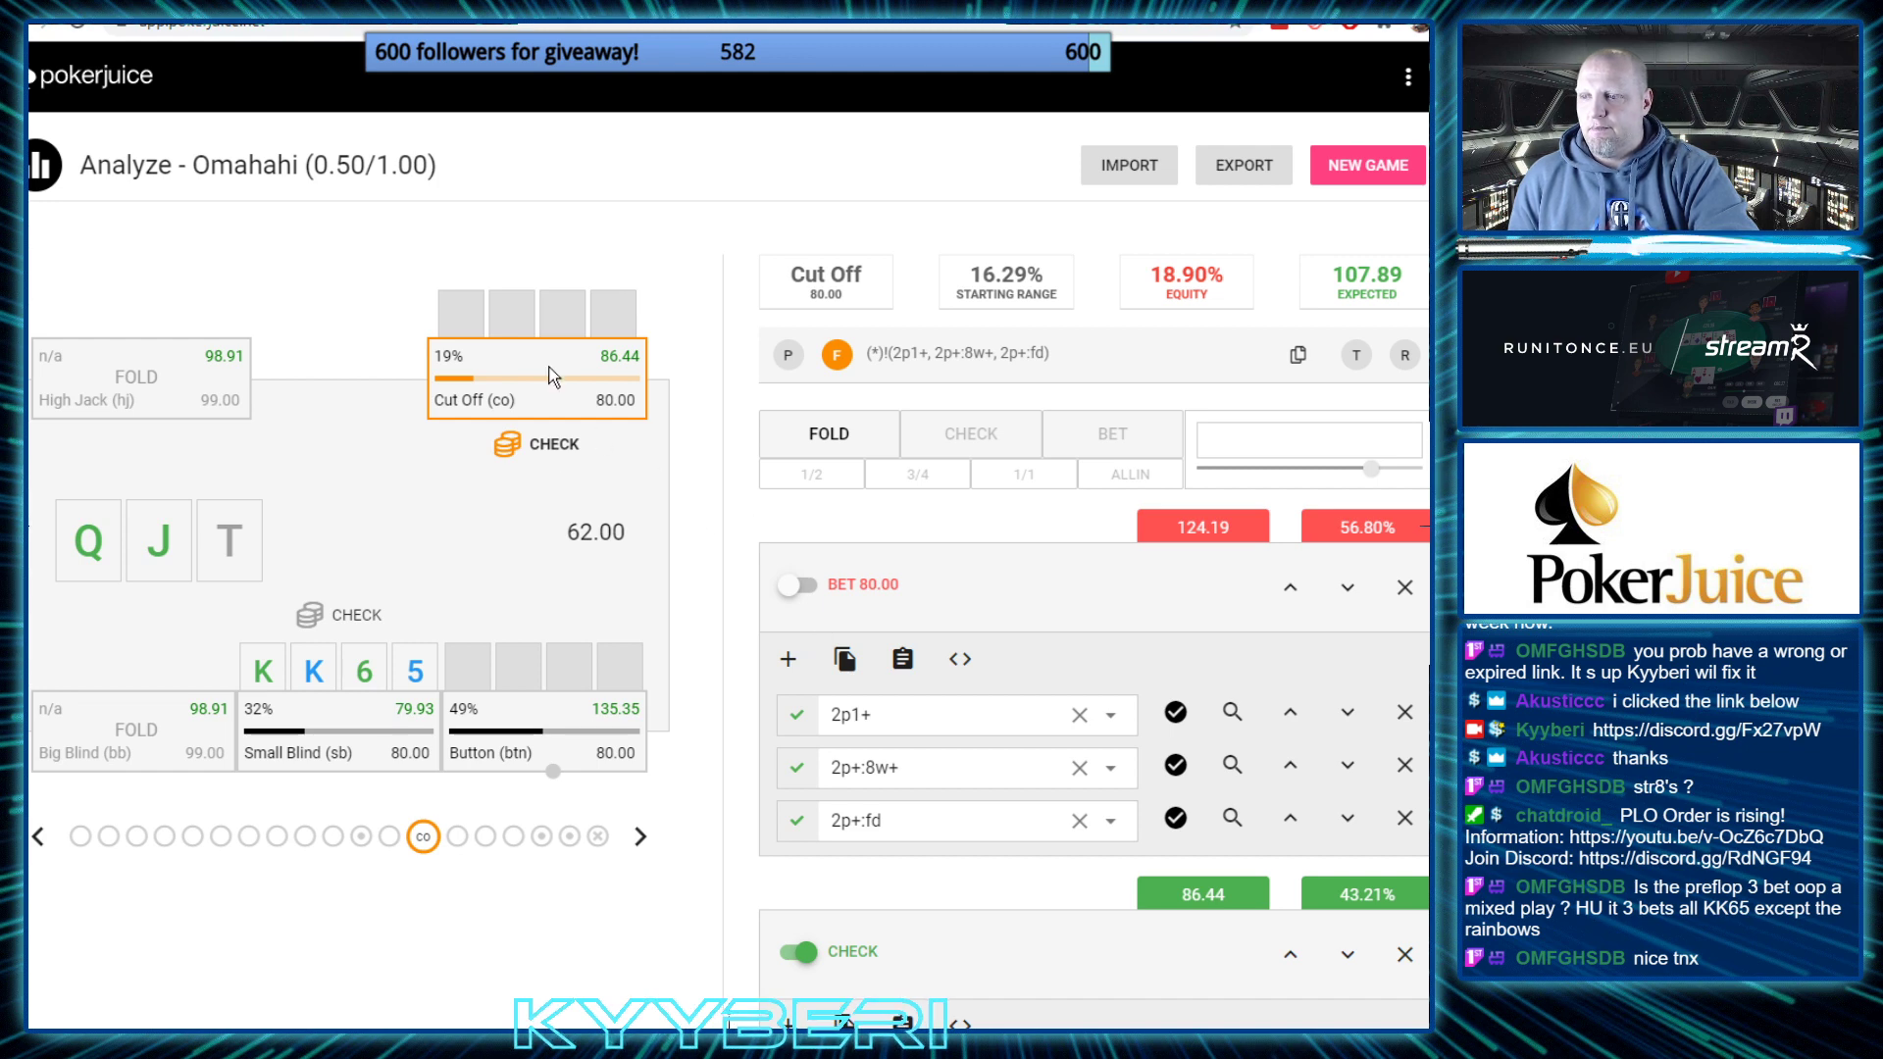
click(797, 585)
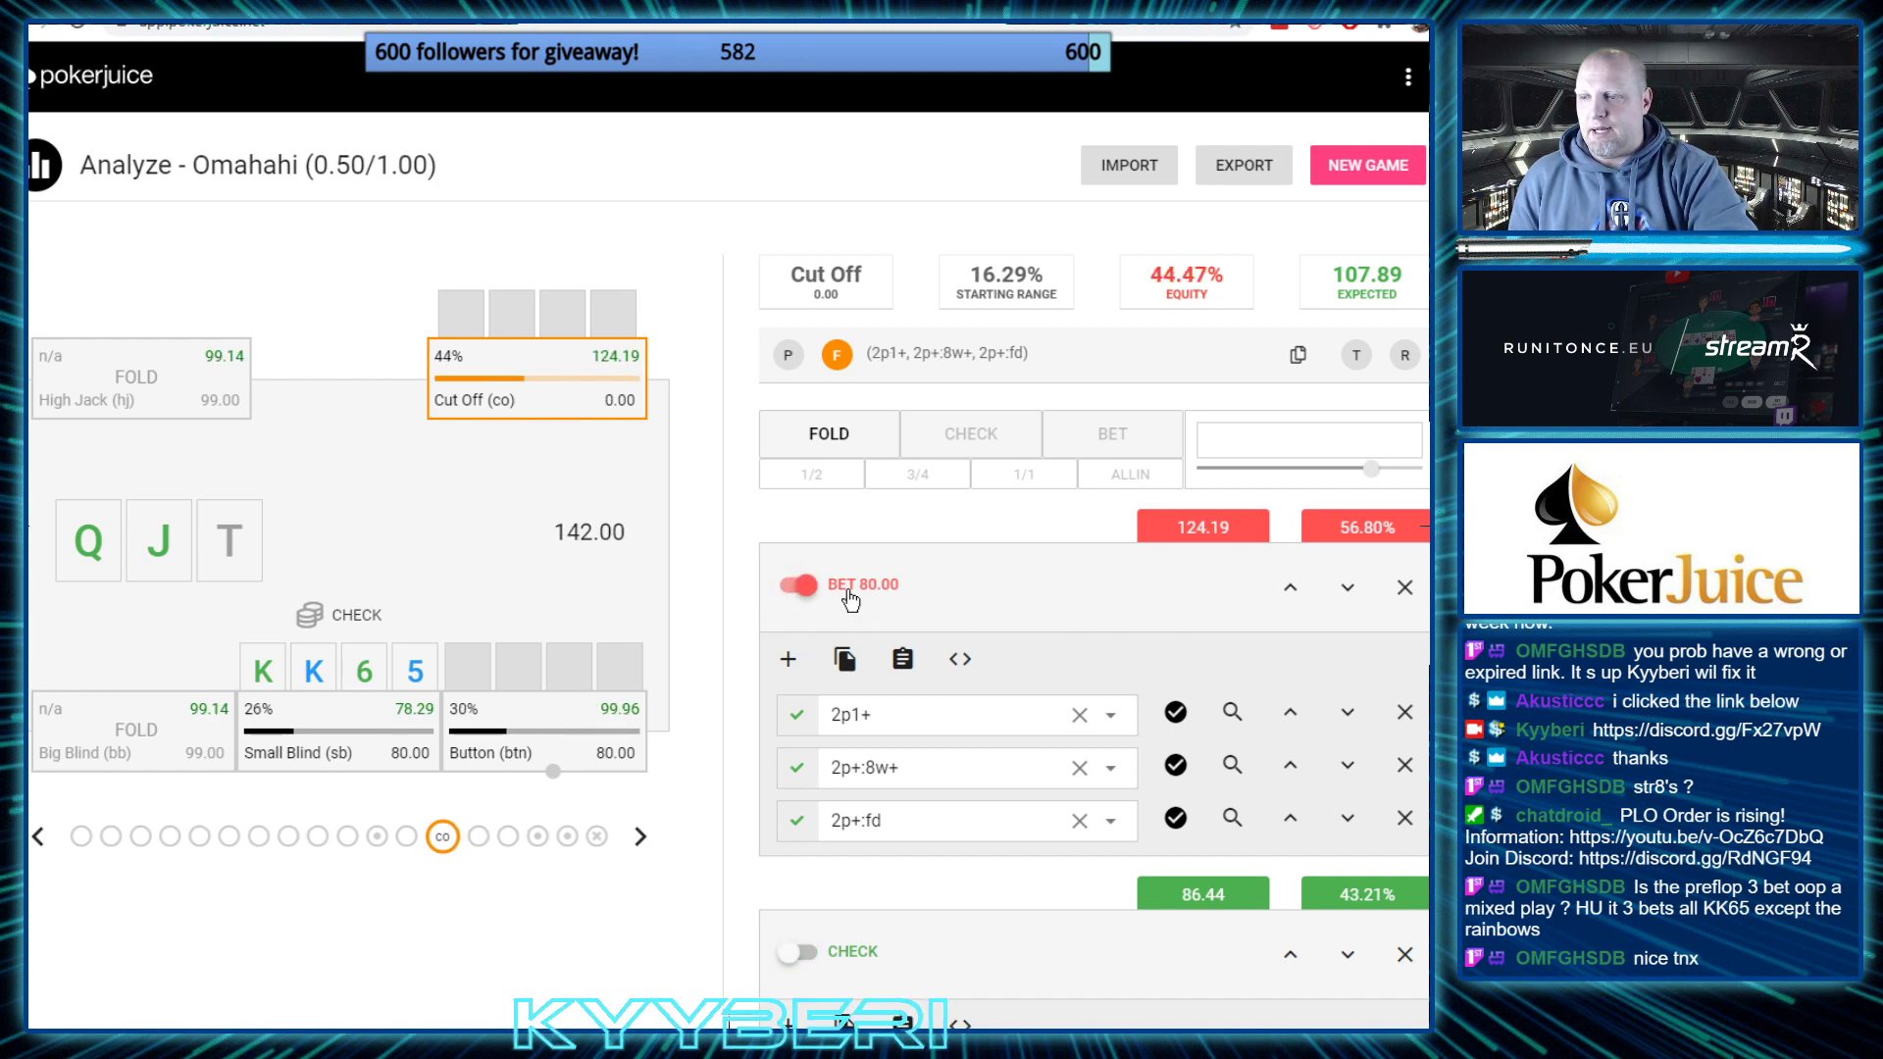
Add Flush Draw (fd) as a fourth hand category in the Cut Off's 80.00 betting range
click(788, 658)
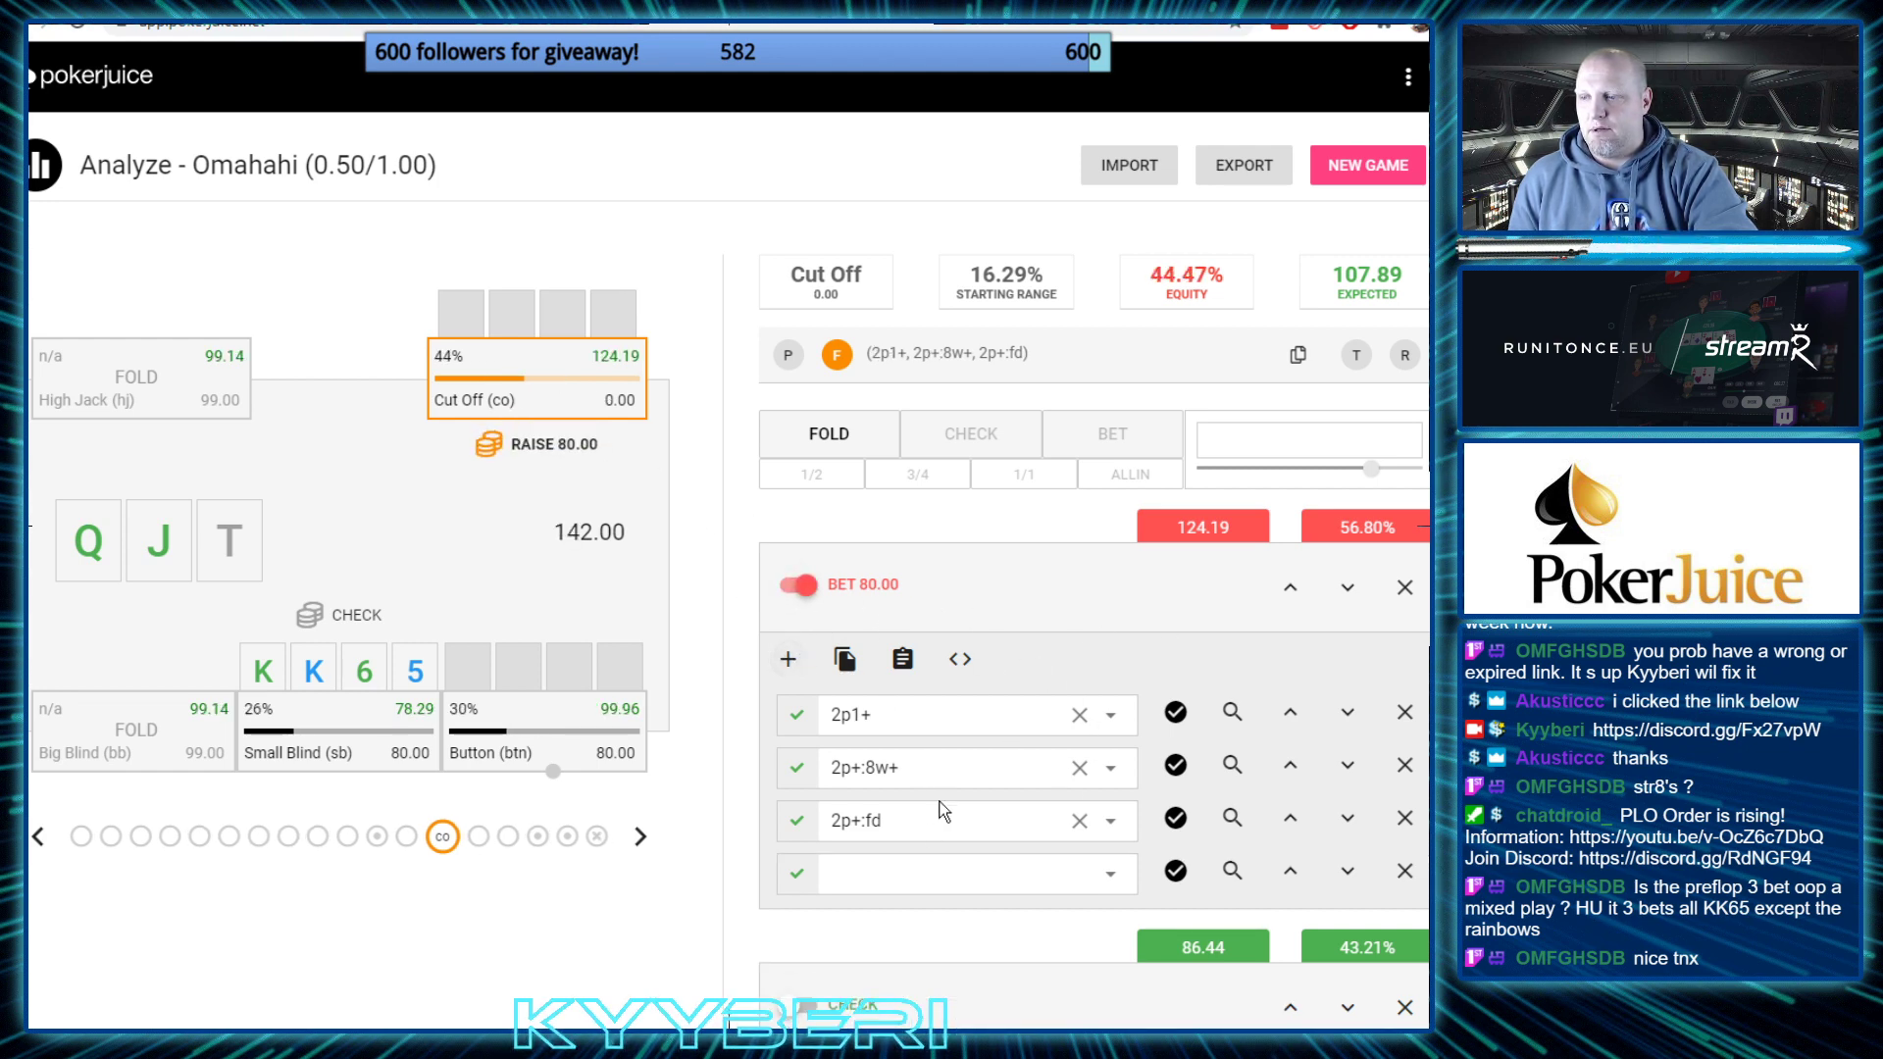
click(914, 875)
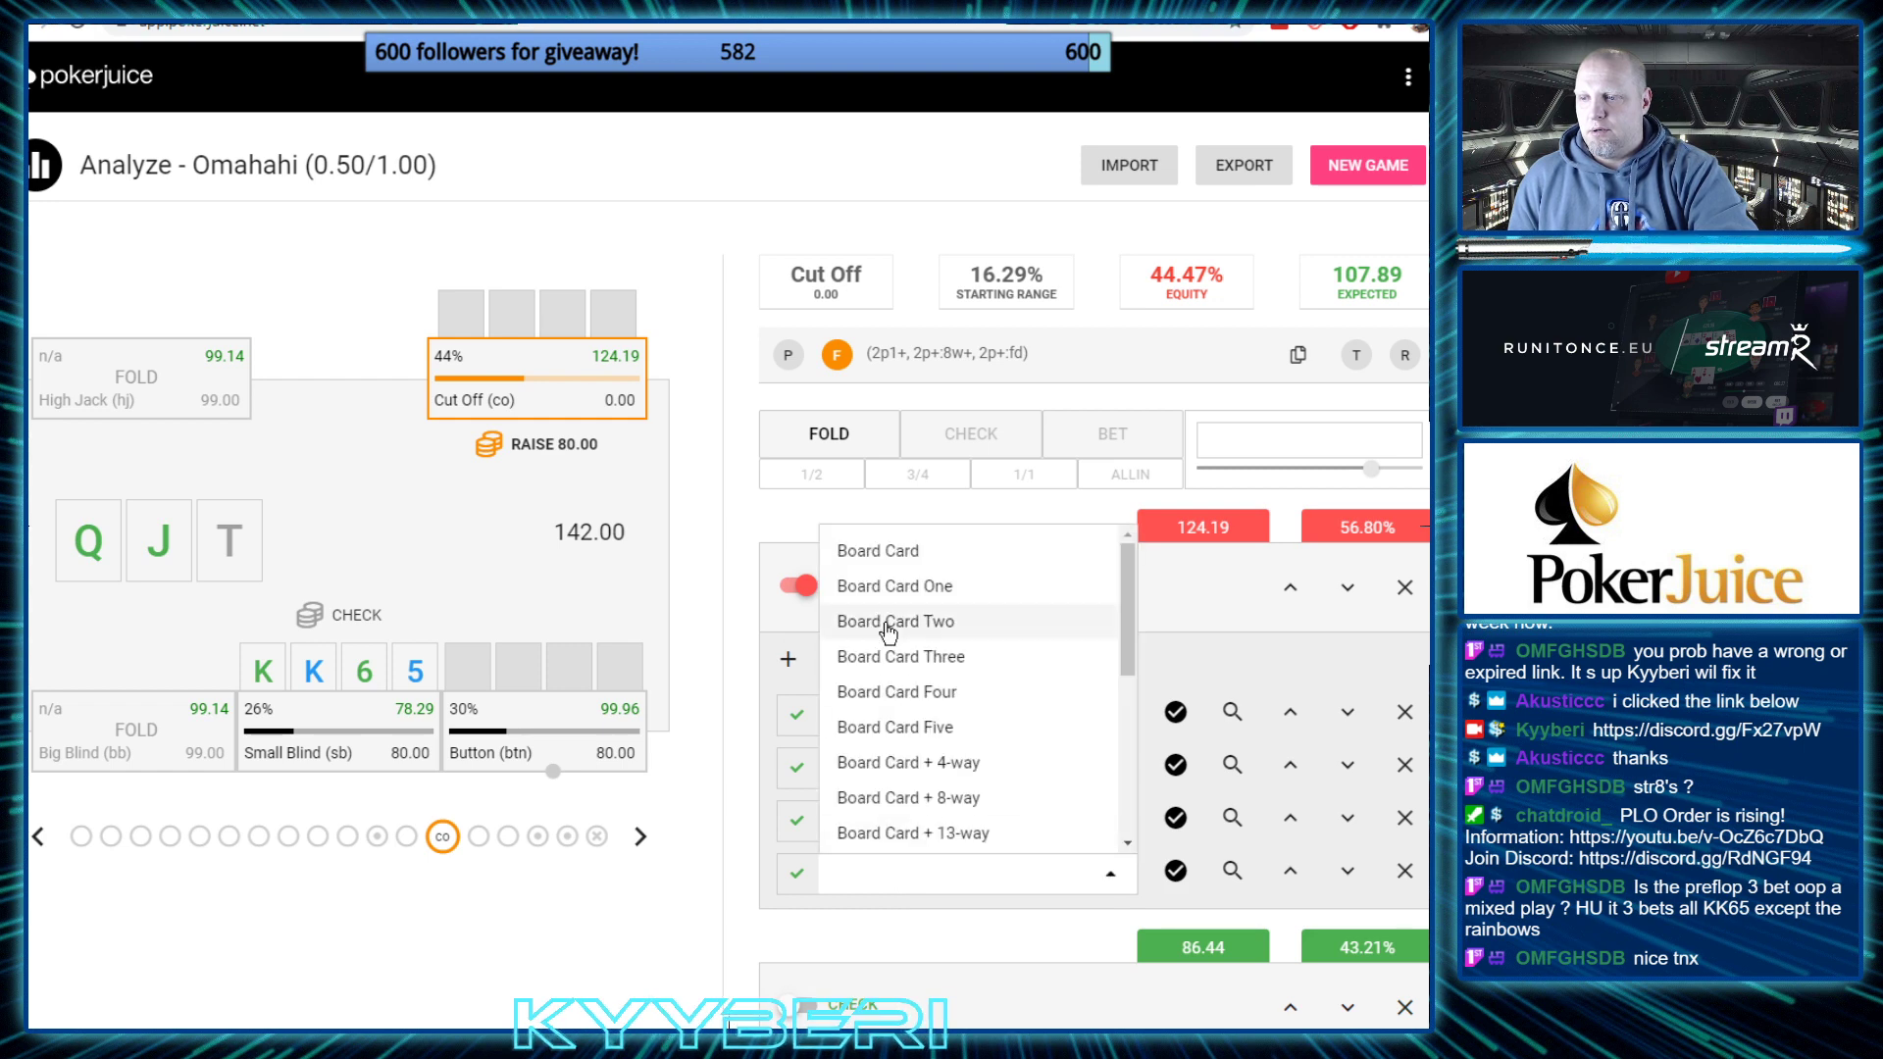
scroll(966, 672, down, 10)
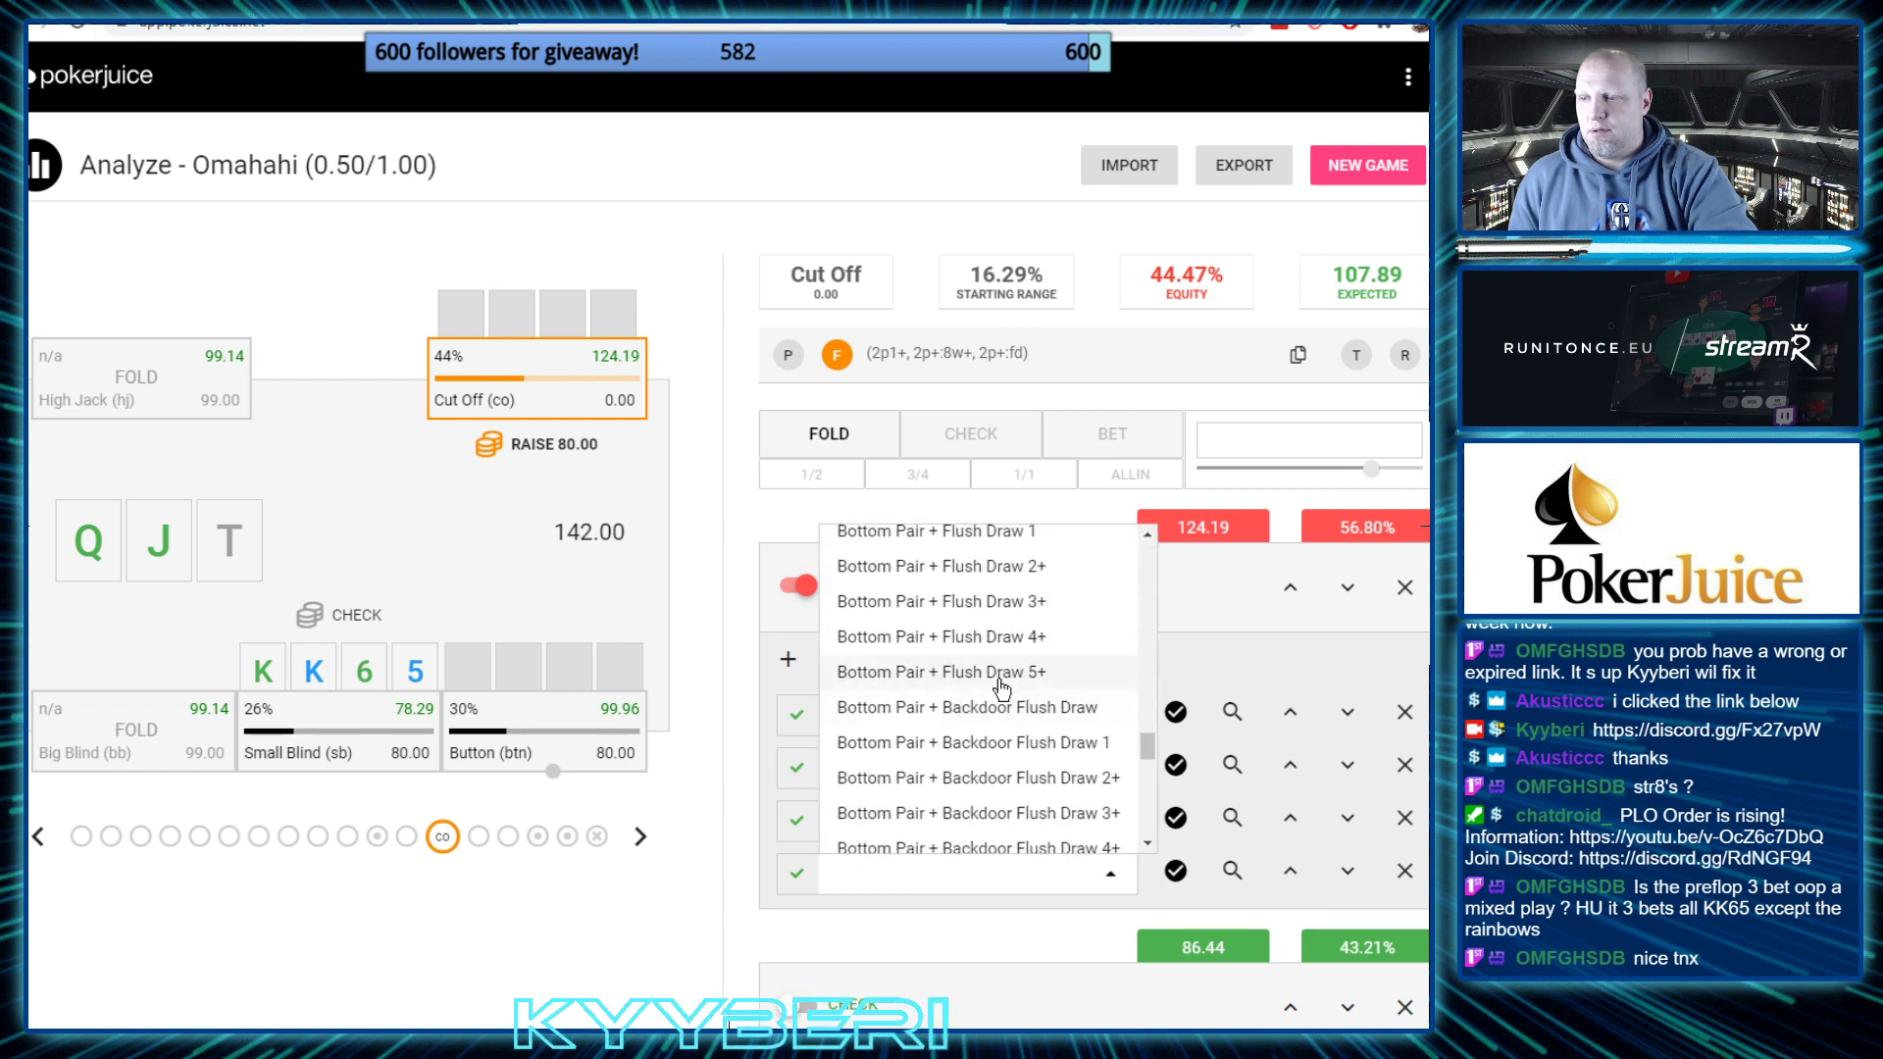
scroll(1000, 689, down, 15)
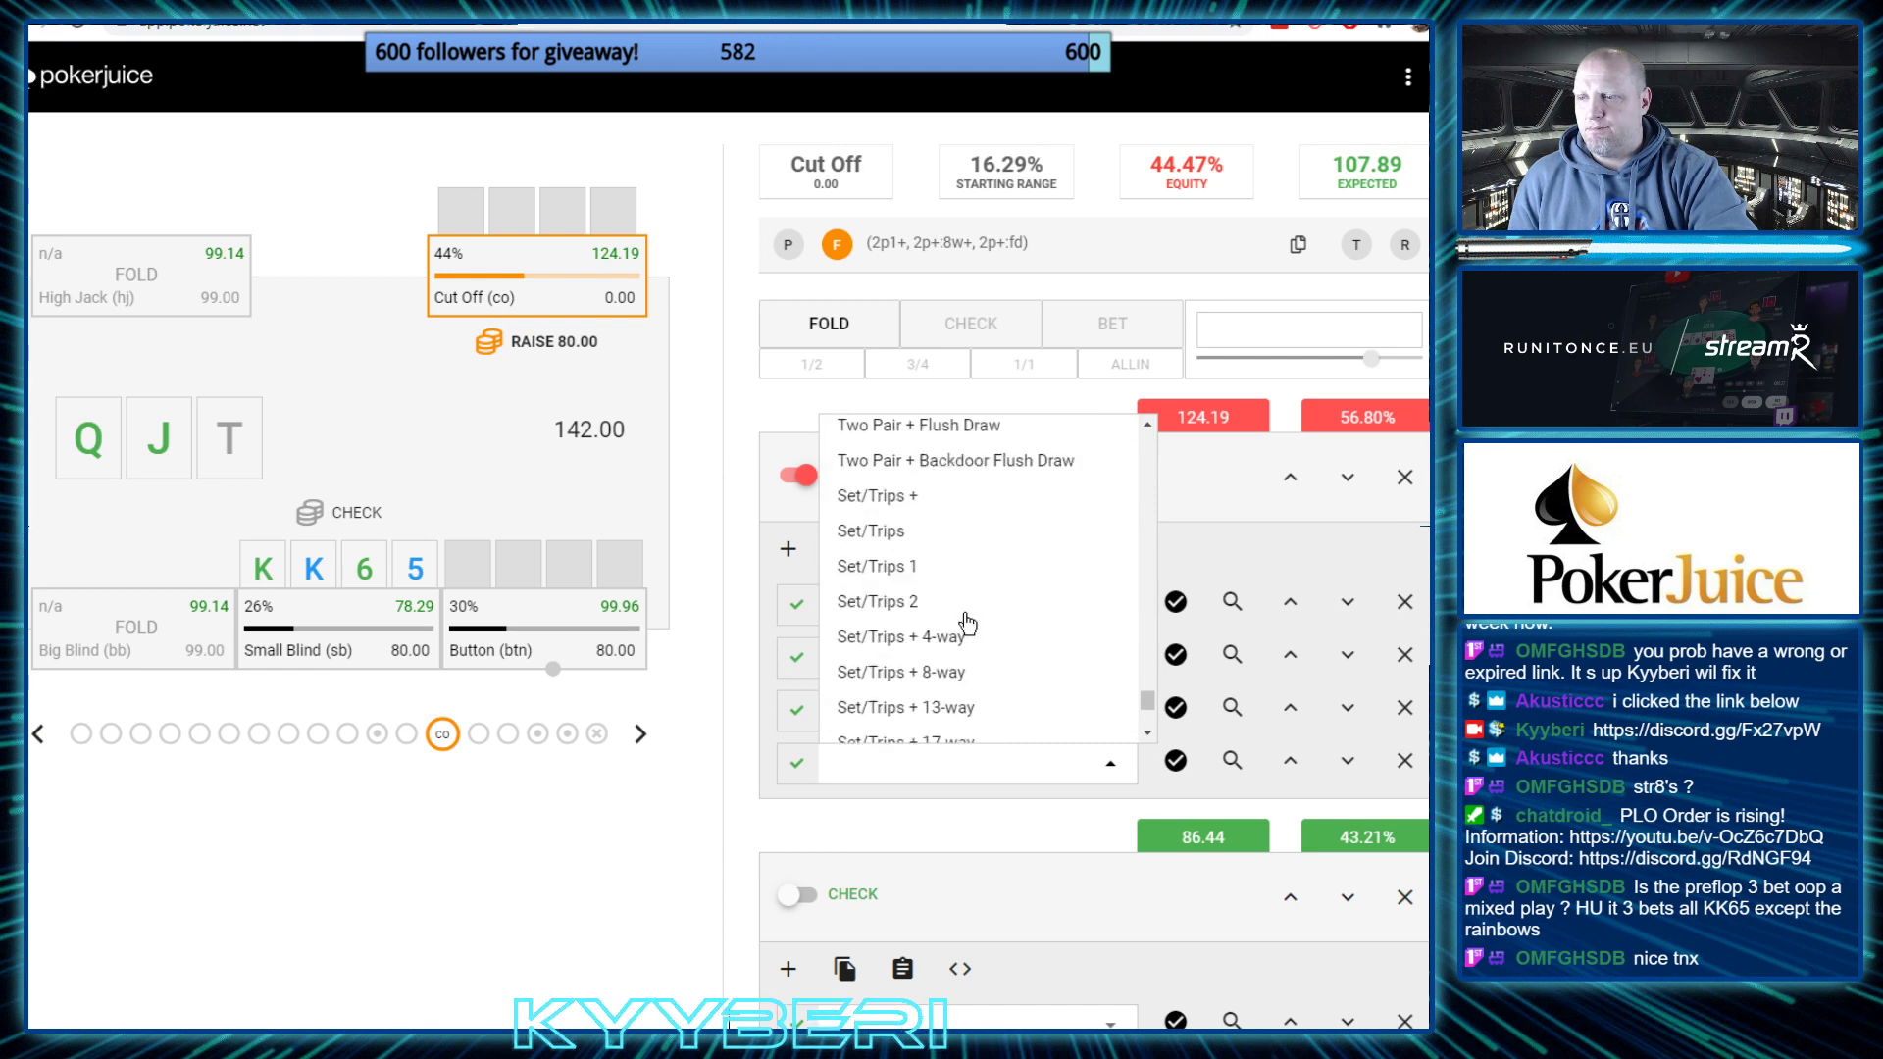
scroll(966, 625, down, 10)
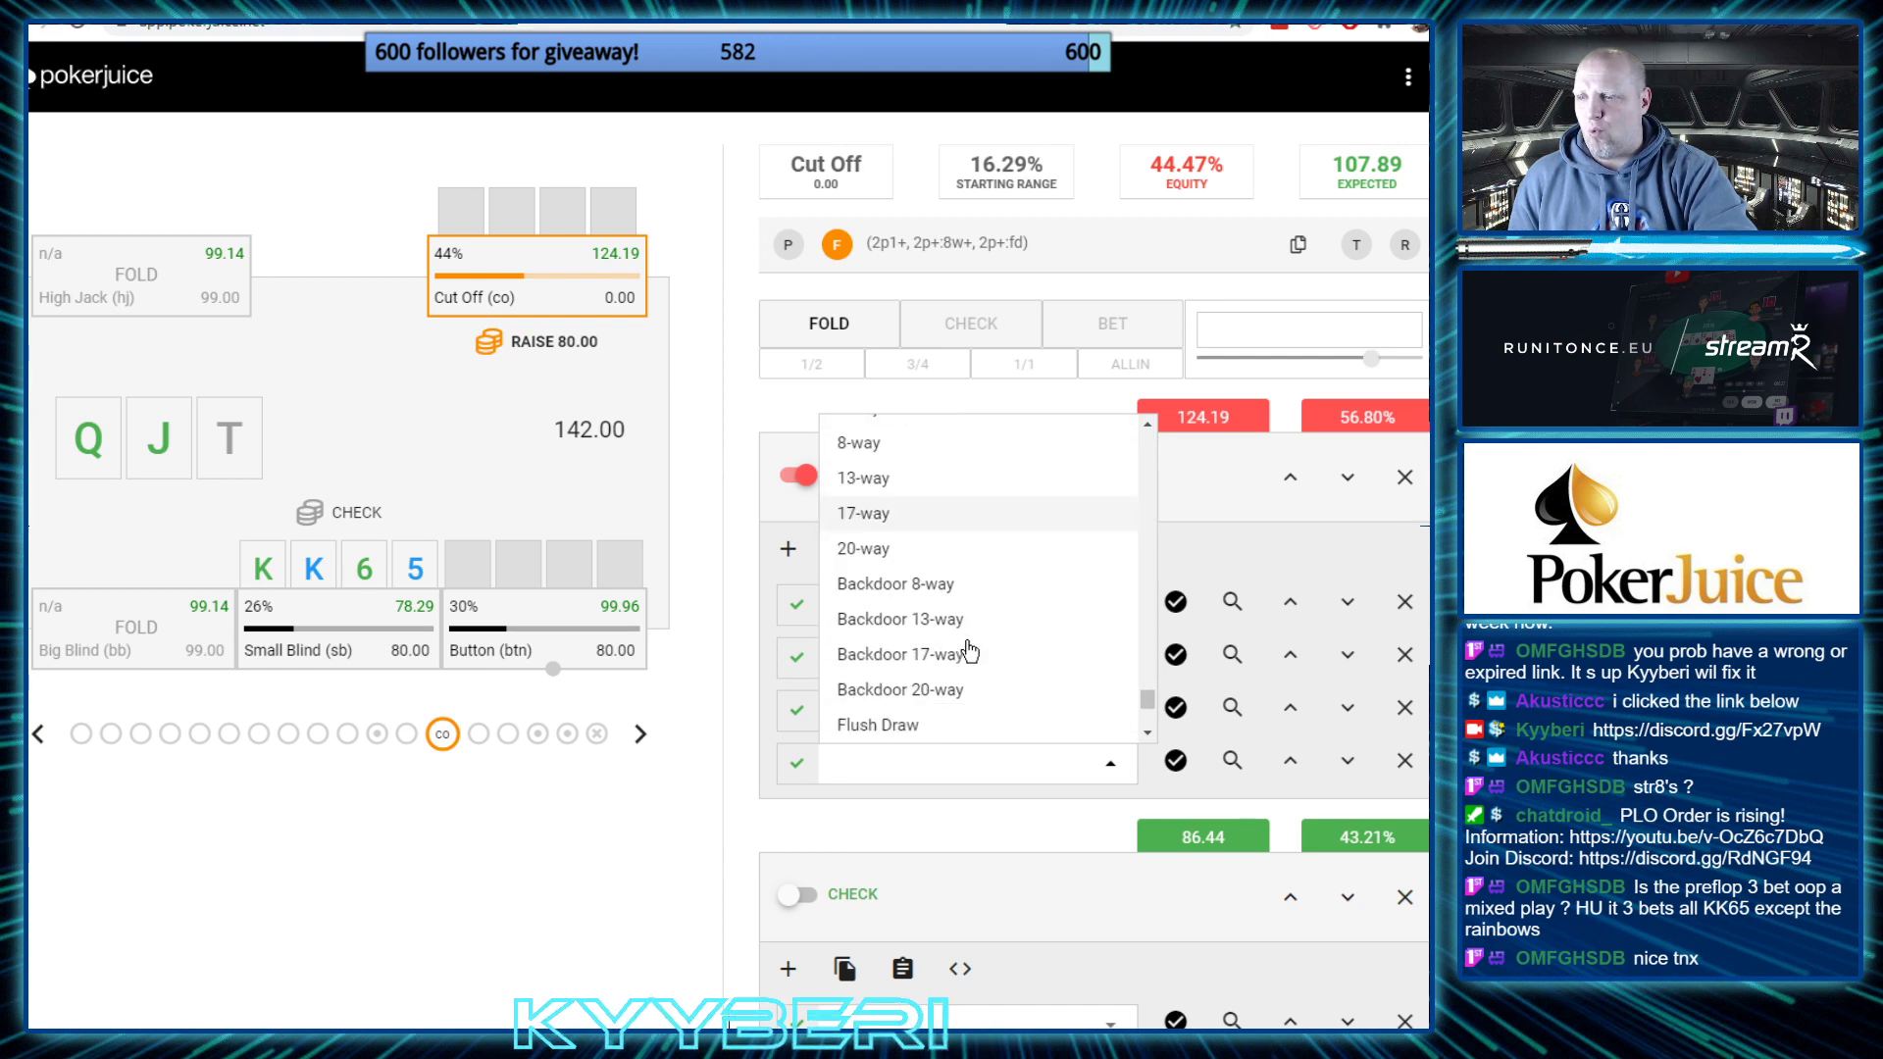
scroll(969, 652, down, 2)
click(903, 502)
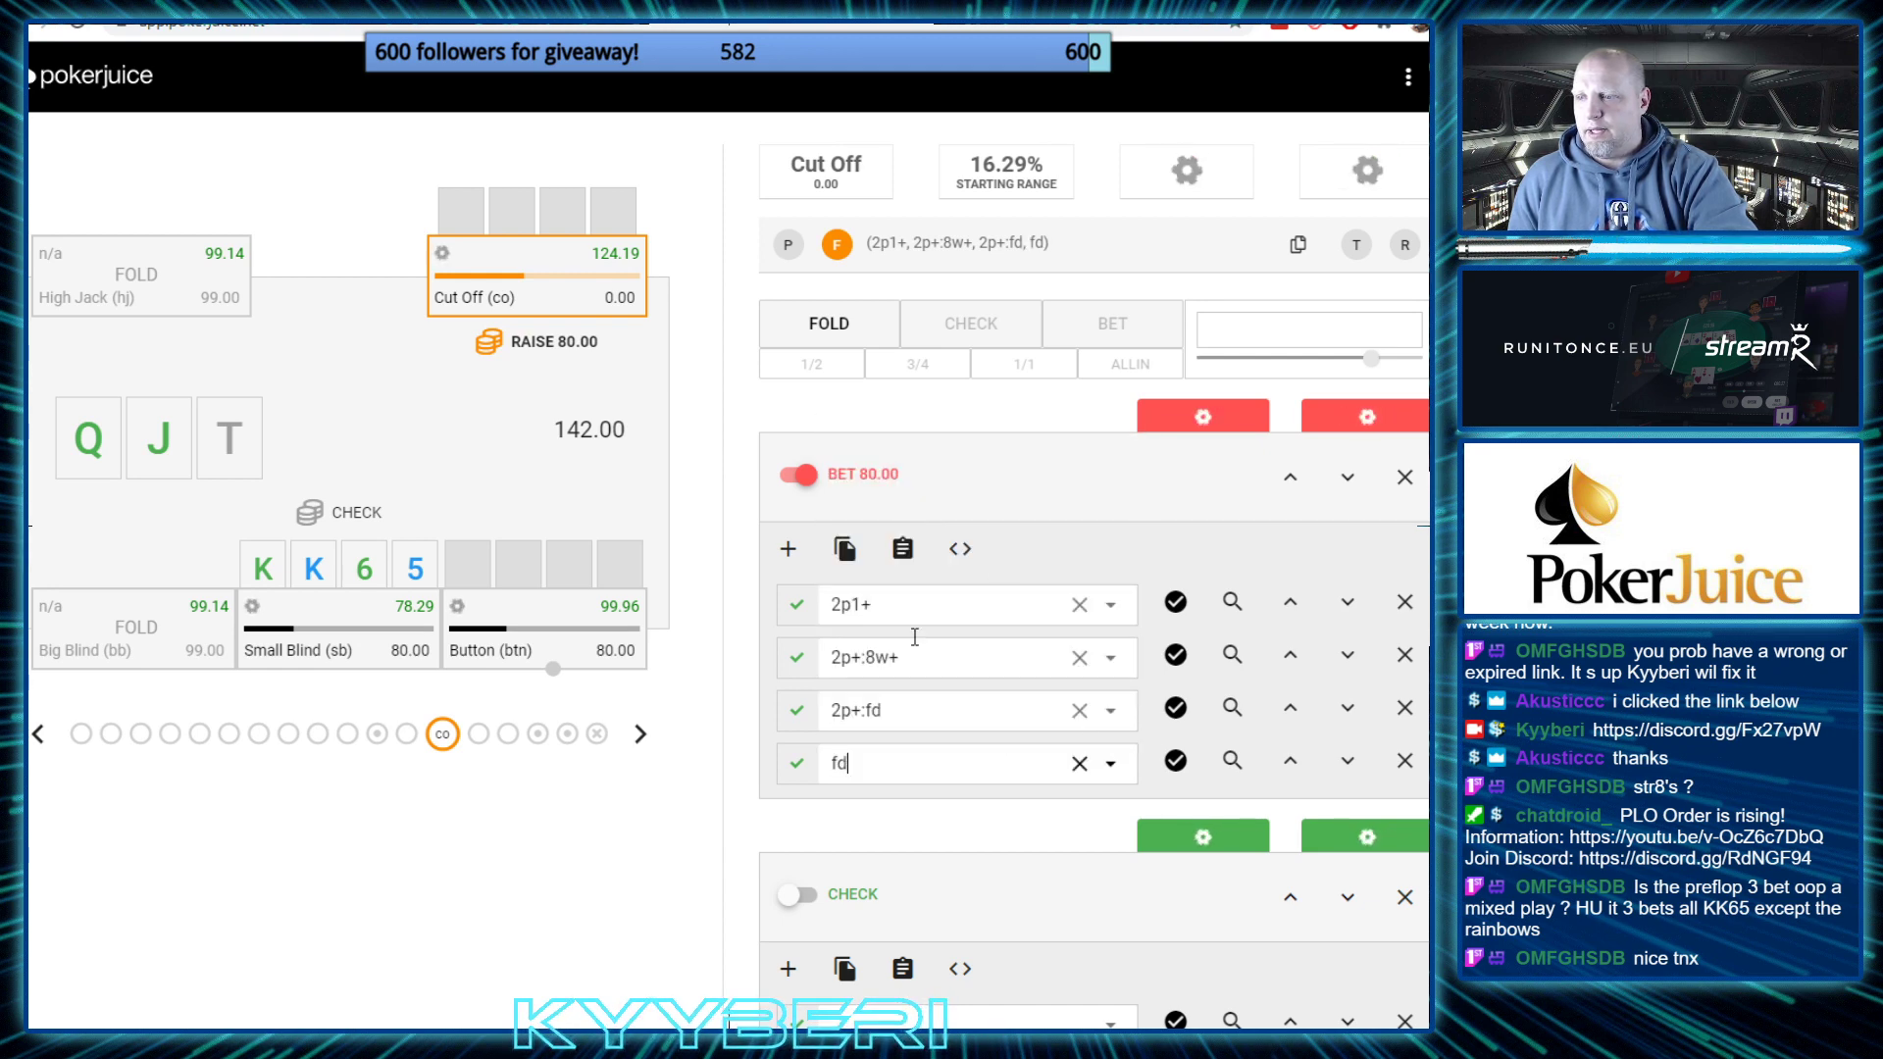
Replace the 2p1+ entry in the Cut Off's betting range with Two Pair + (2p+)
double_click(883, 603)
key(BackSpace)
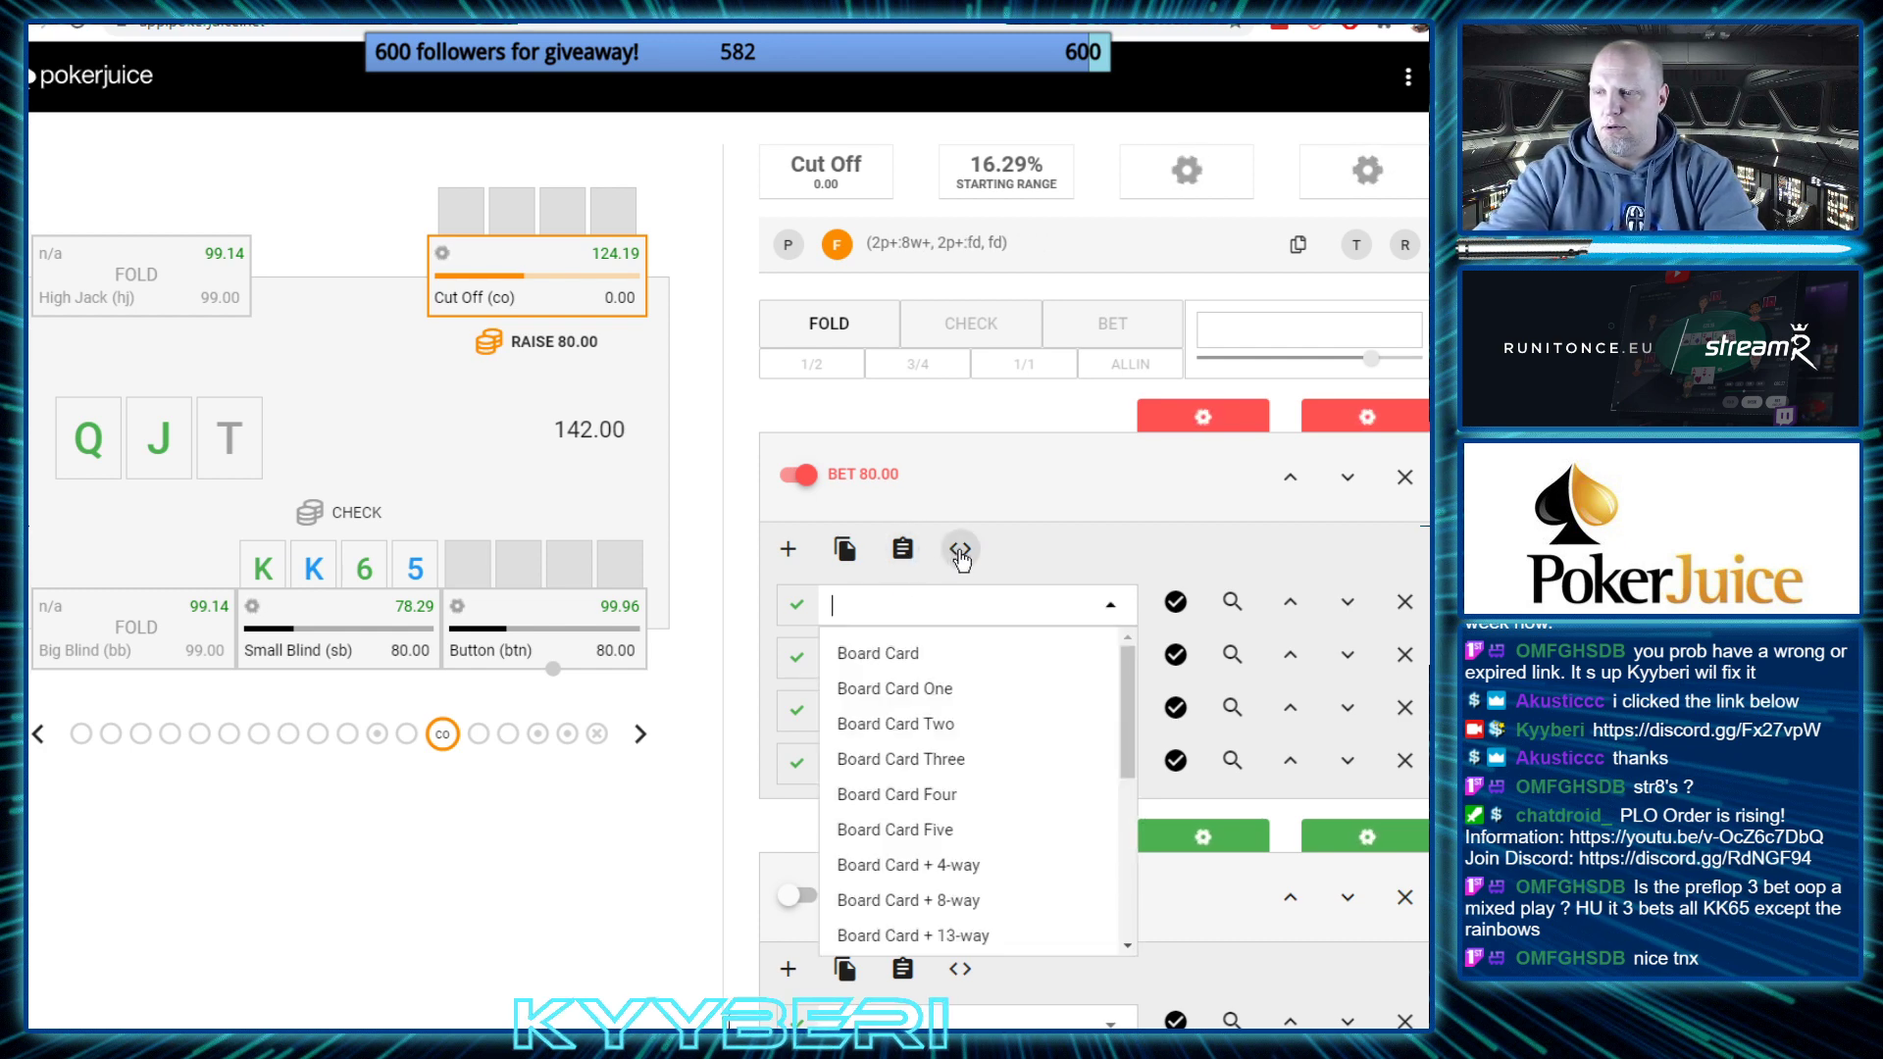
text(two)
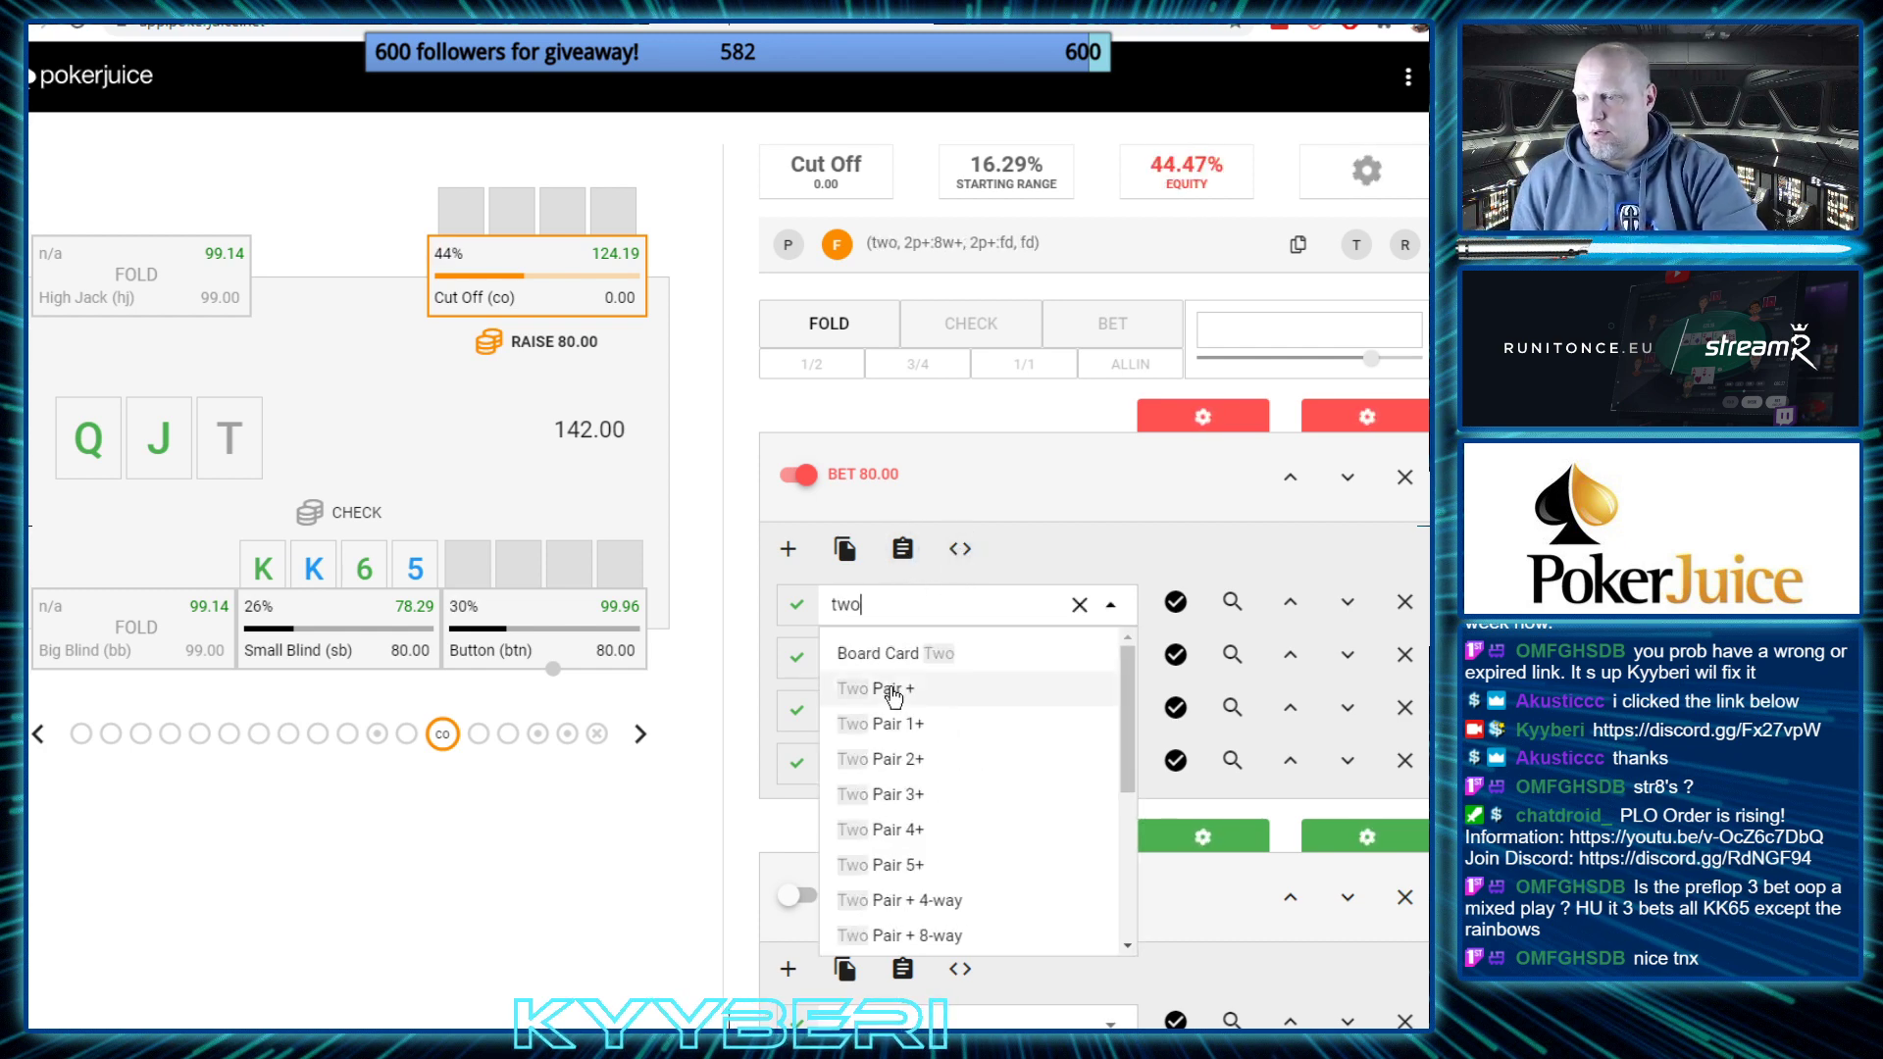
click(890, 691)
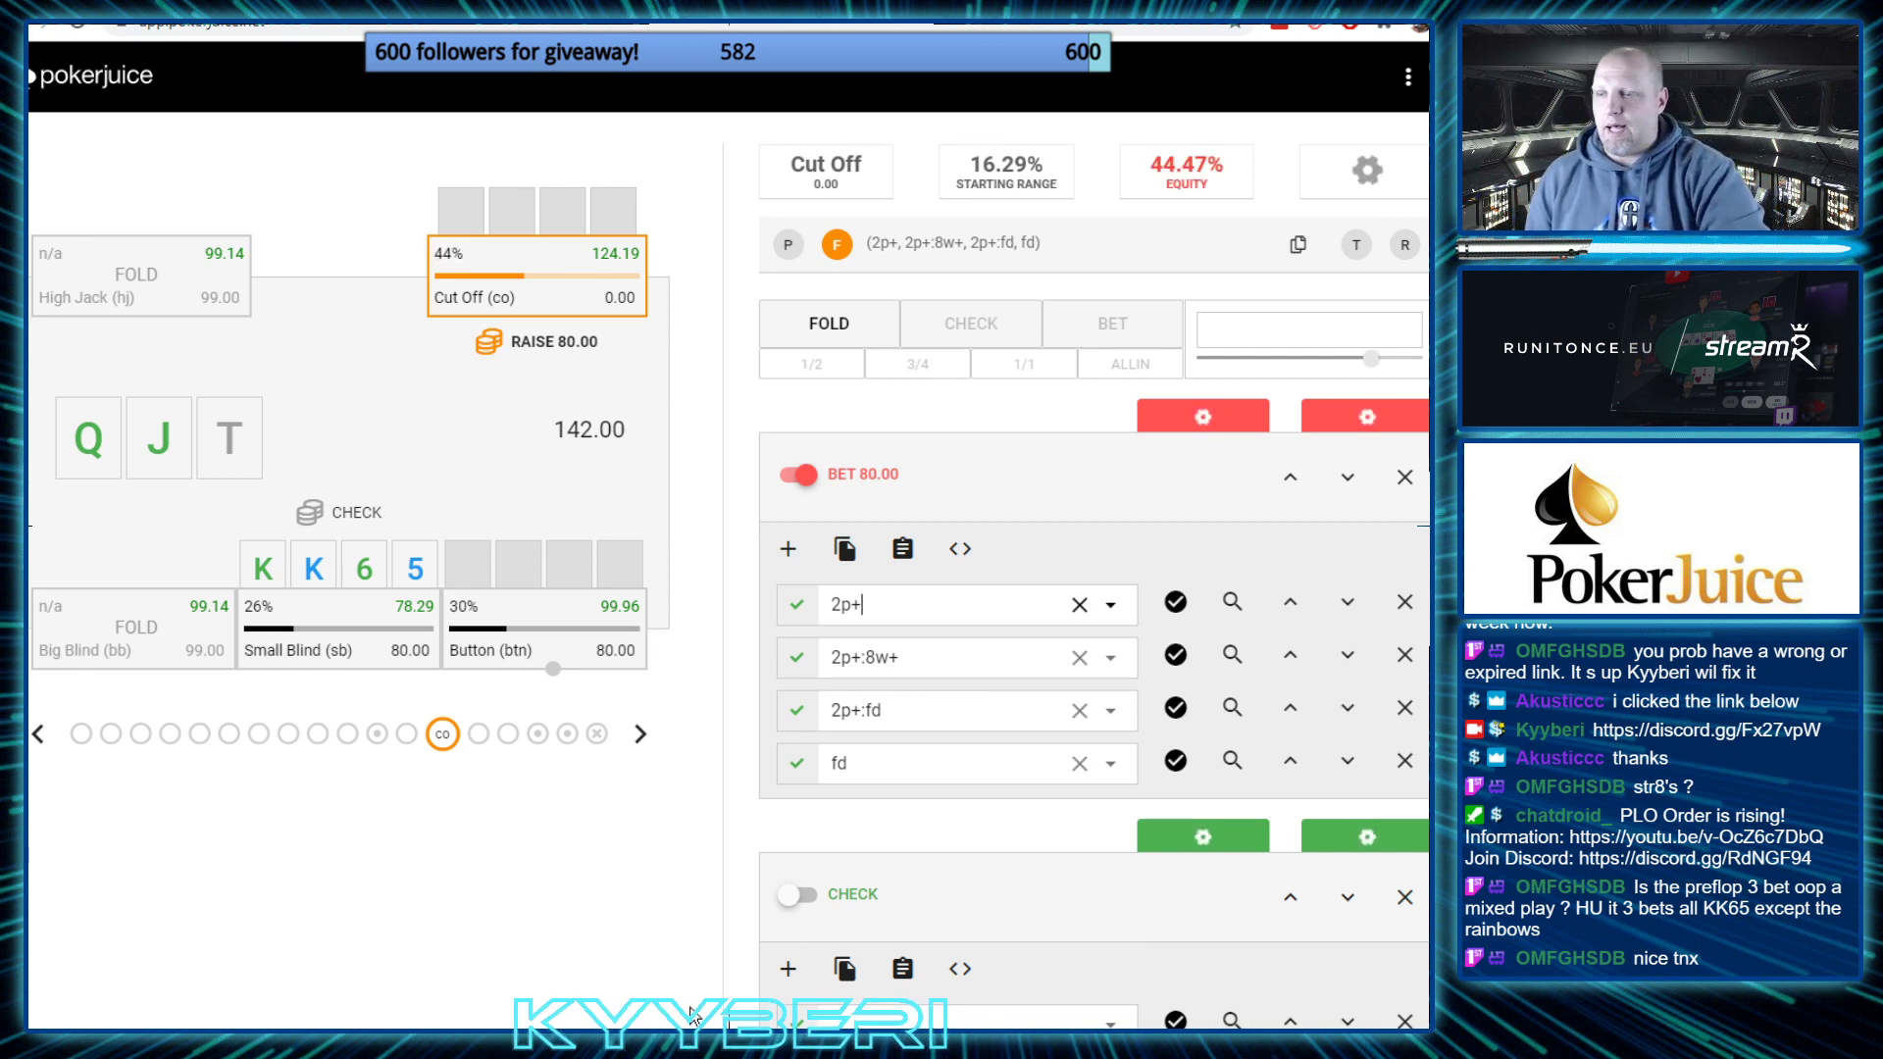
Review the Small Blind's flop decision, return to the Cut Off's, and make check the Cut Off's active action
click(37, 745)
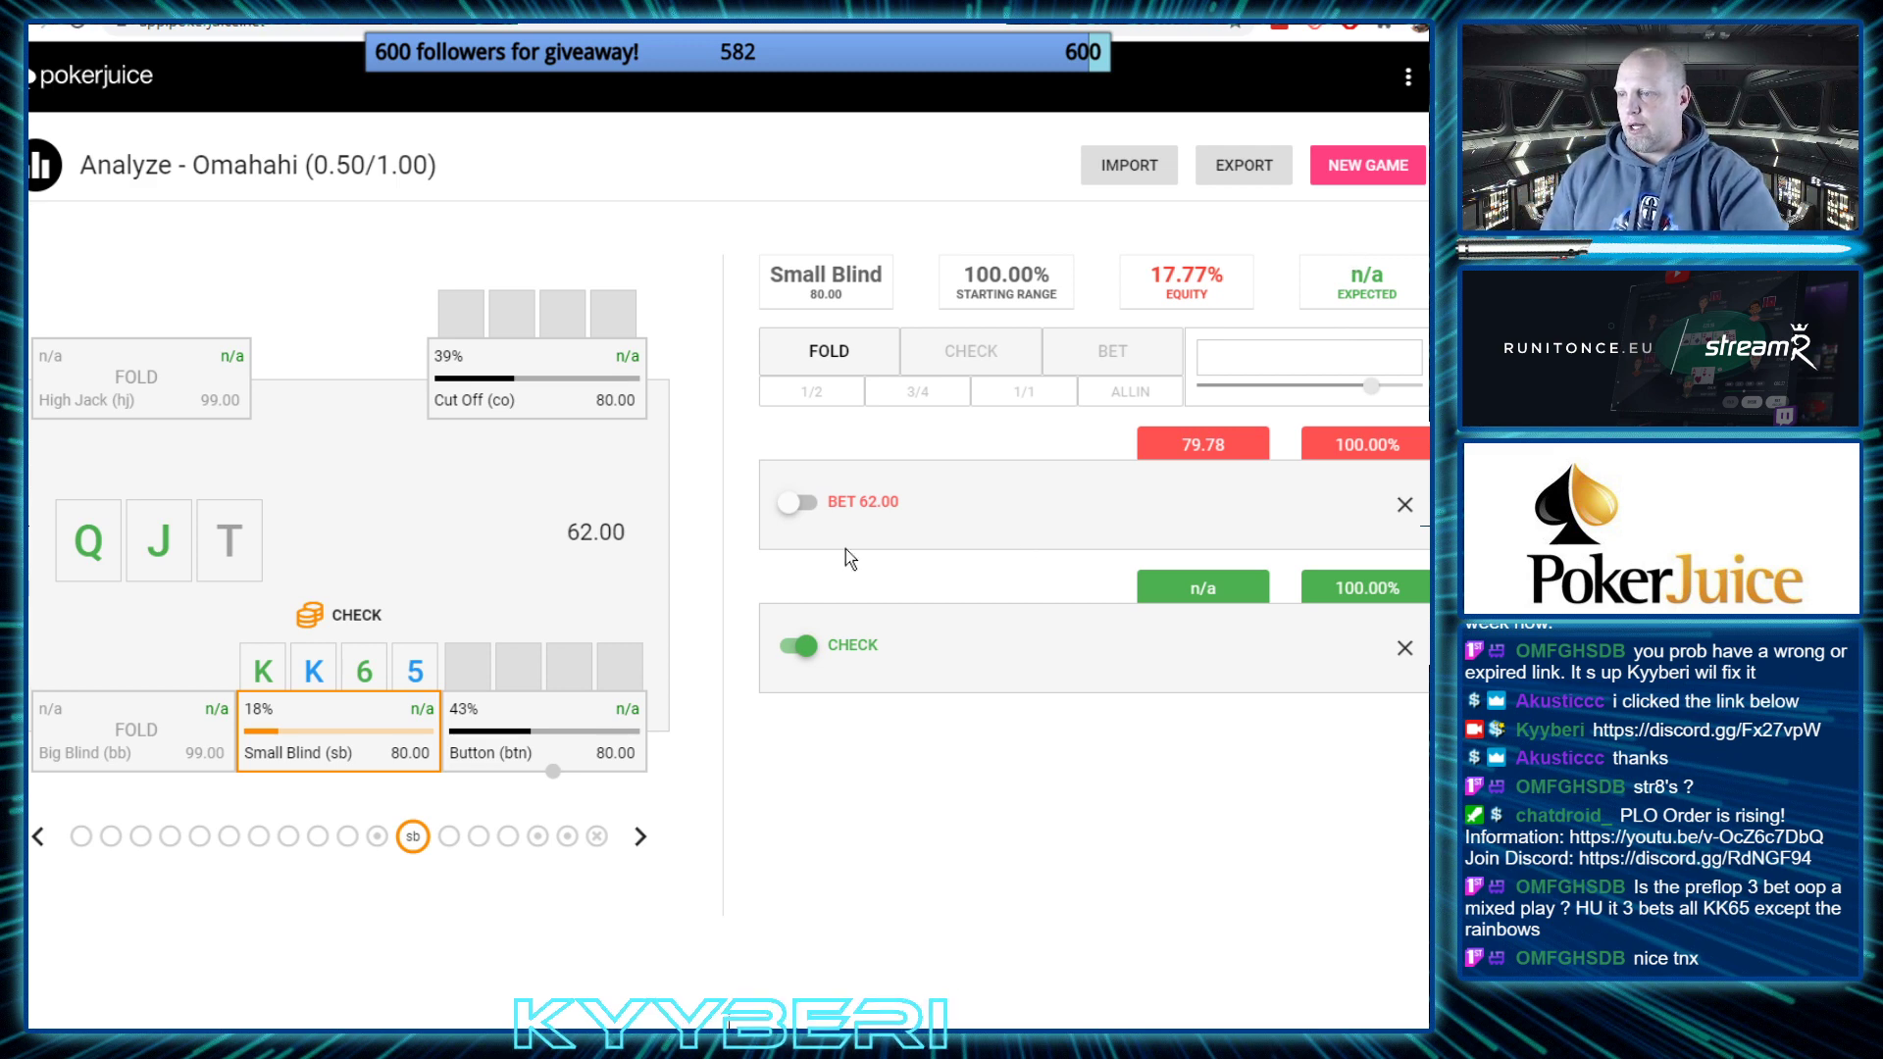
click(641, 836)
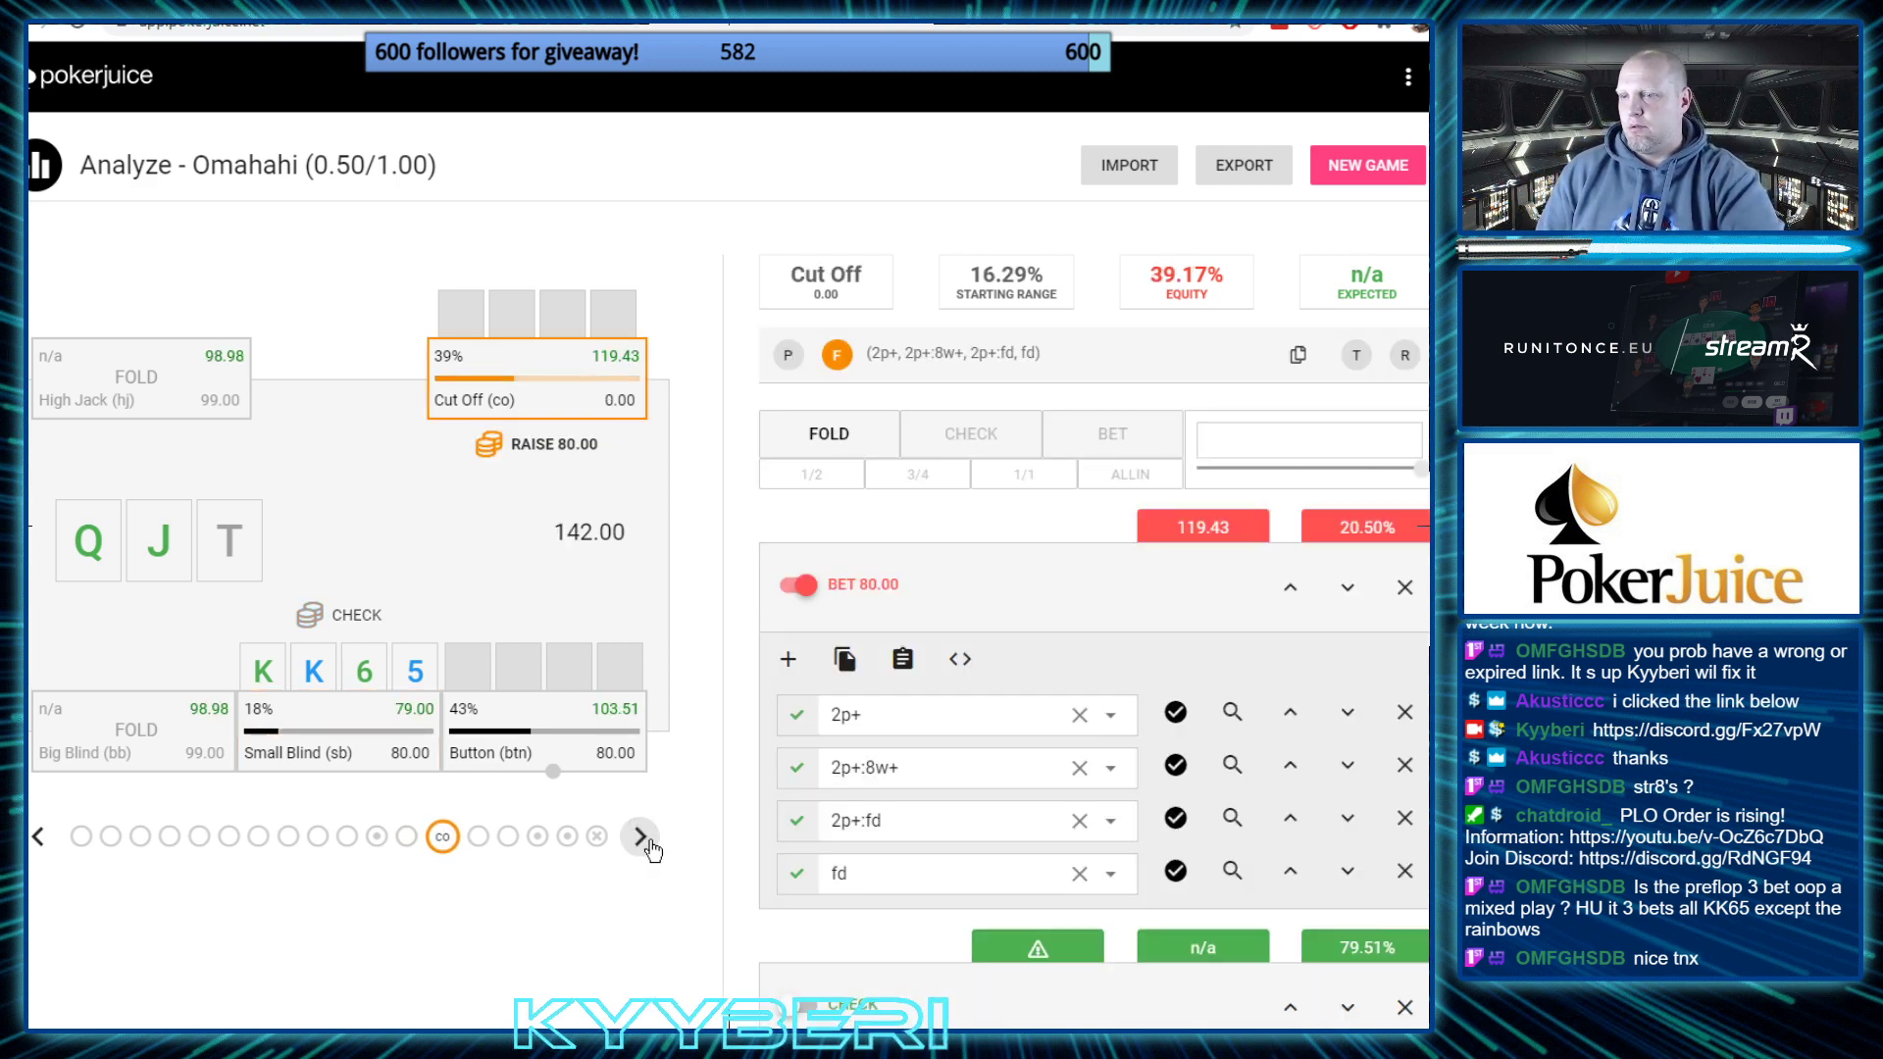
click(804, 1006)
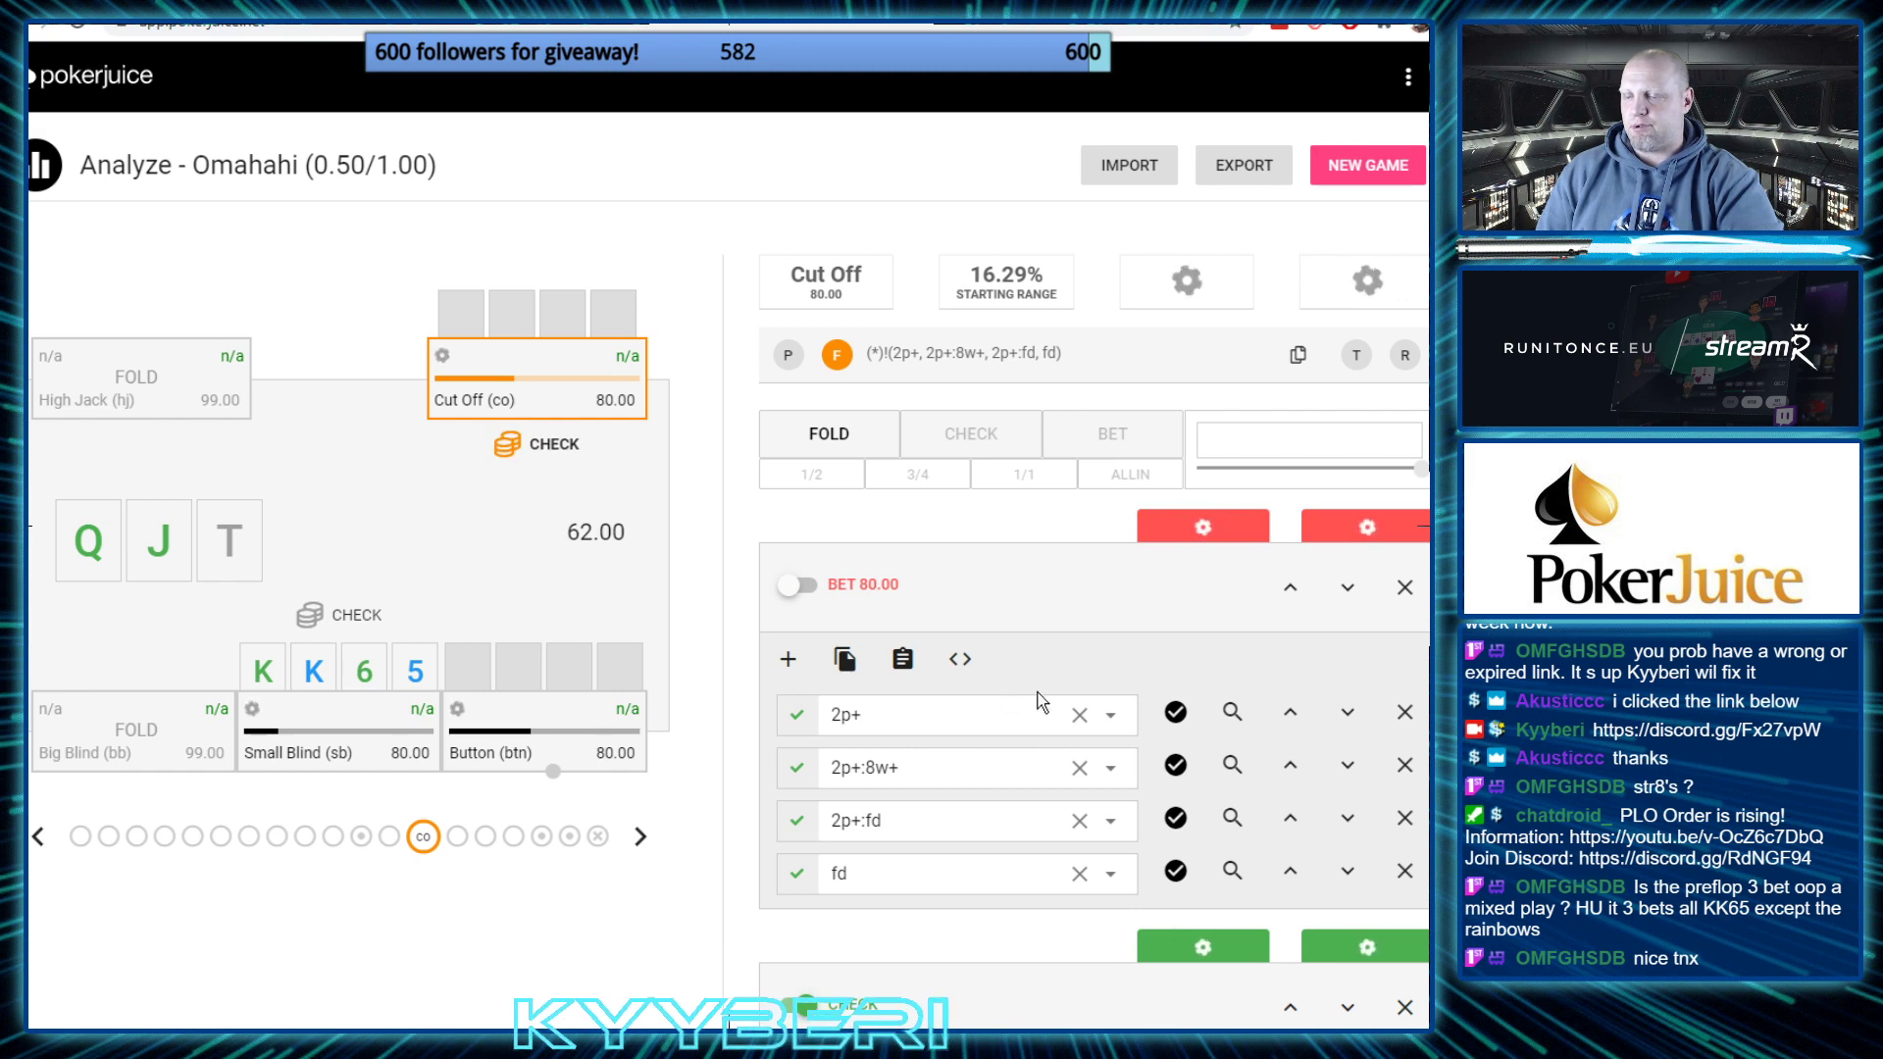
scroll(1038, 692, down, 1)
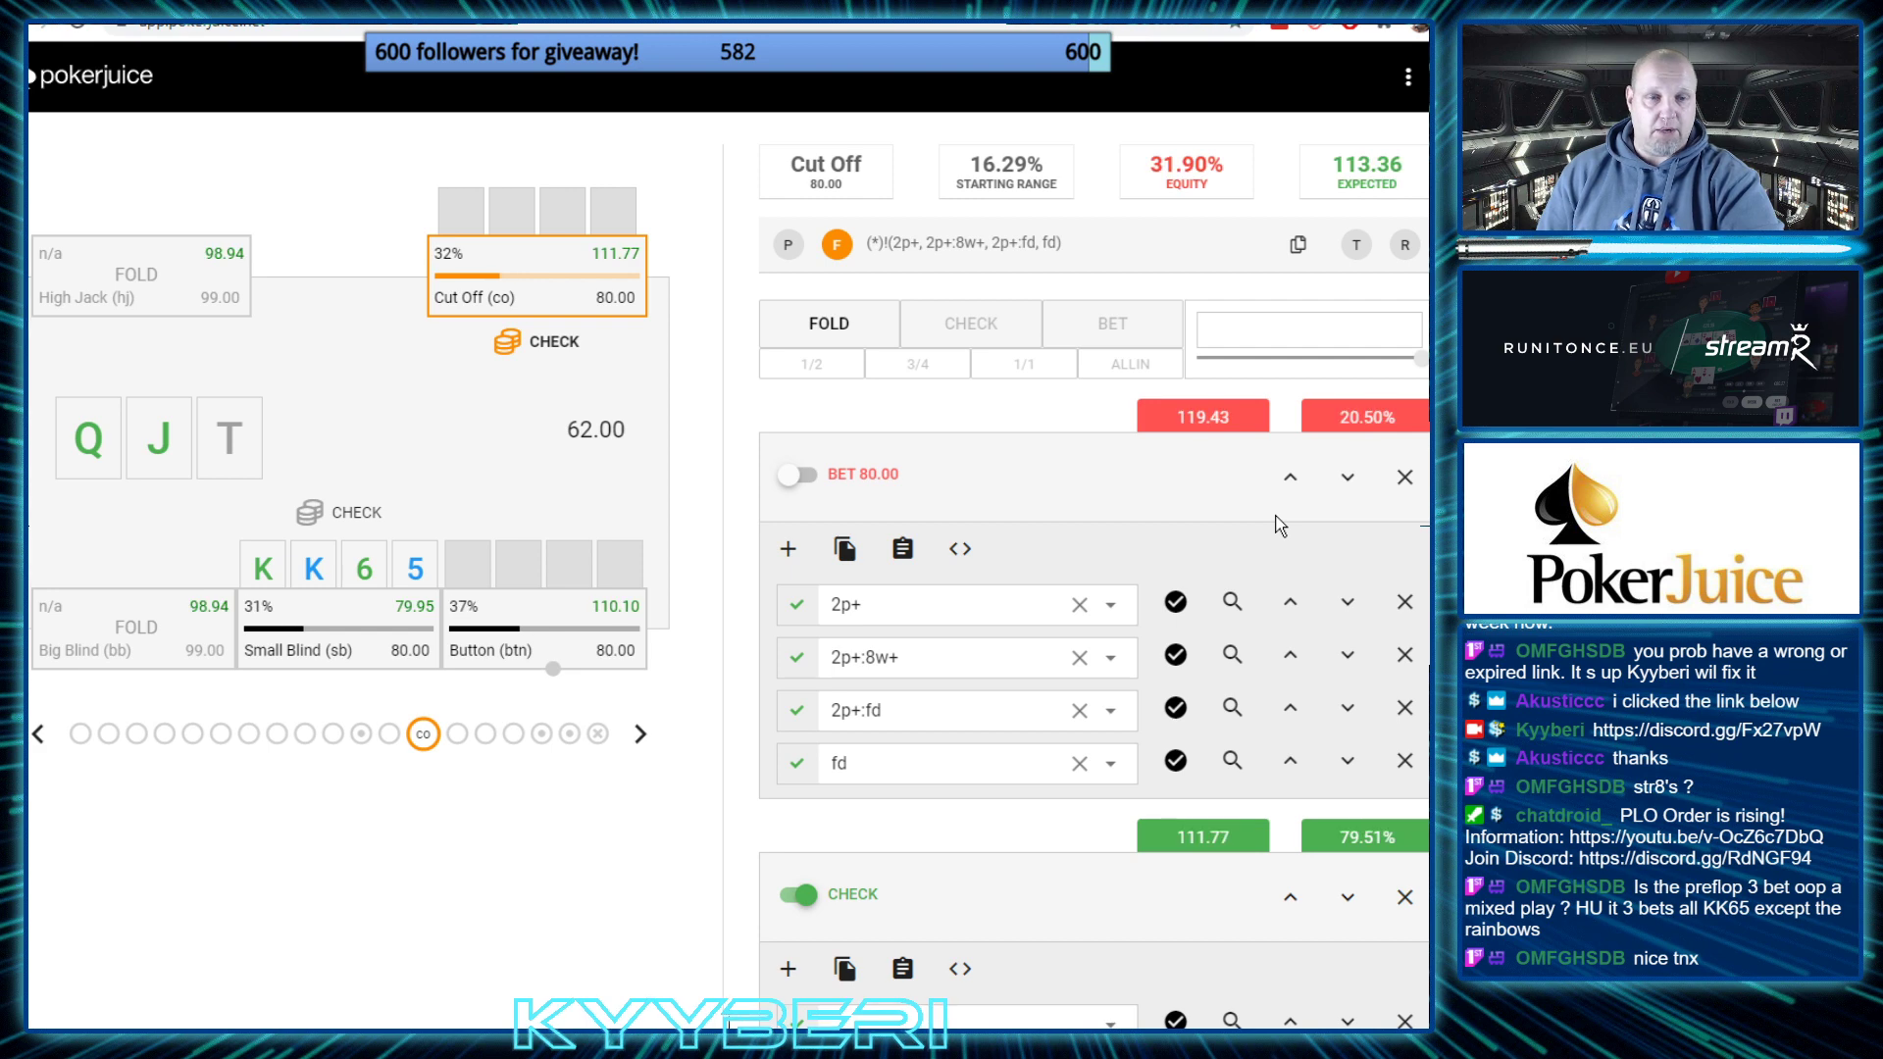
Step through the Button's bet, the Small Blind's response and the Cut Off's call, then return to the Small Blind's flop decision to compare values
click(643, 737)
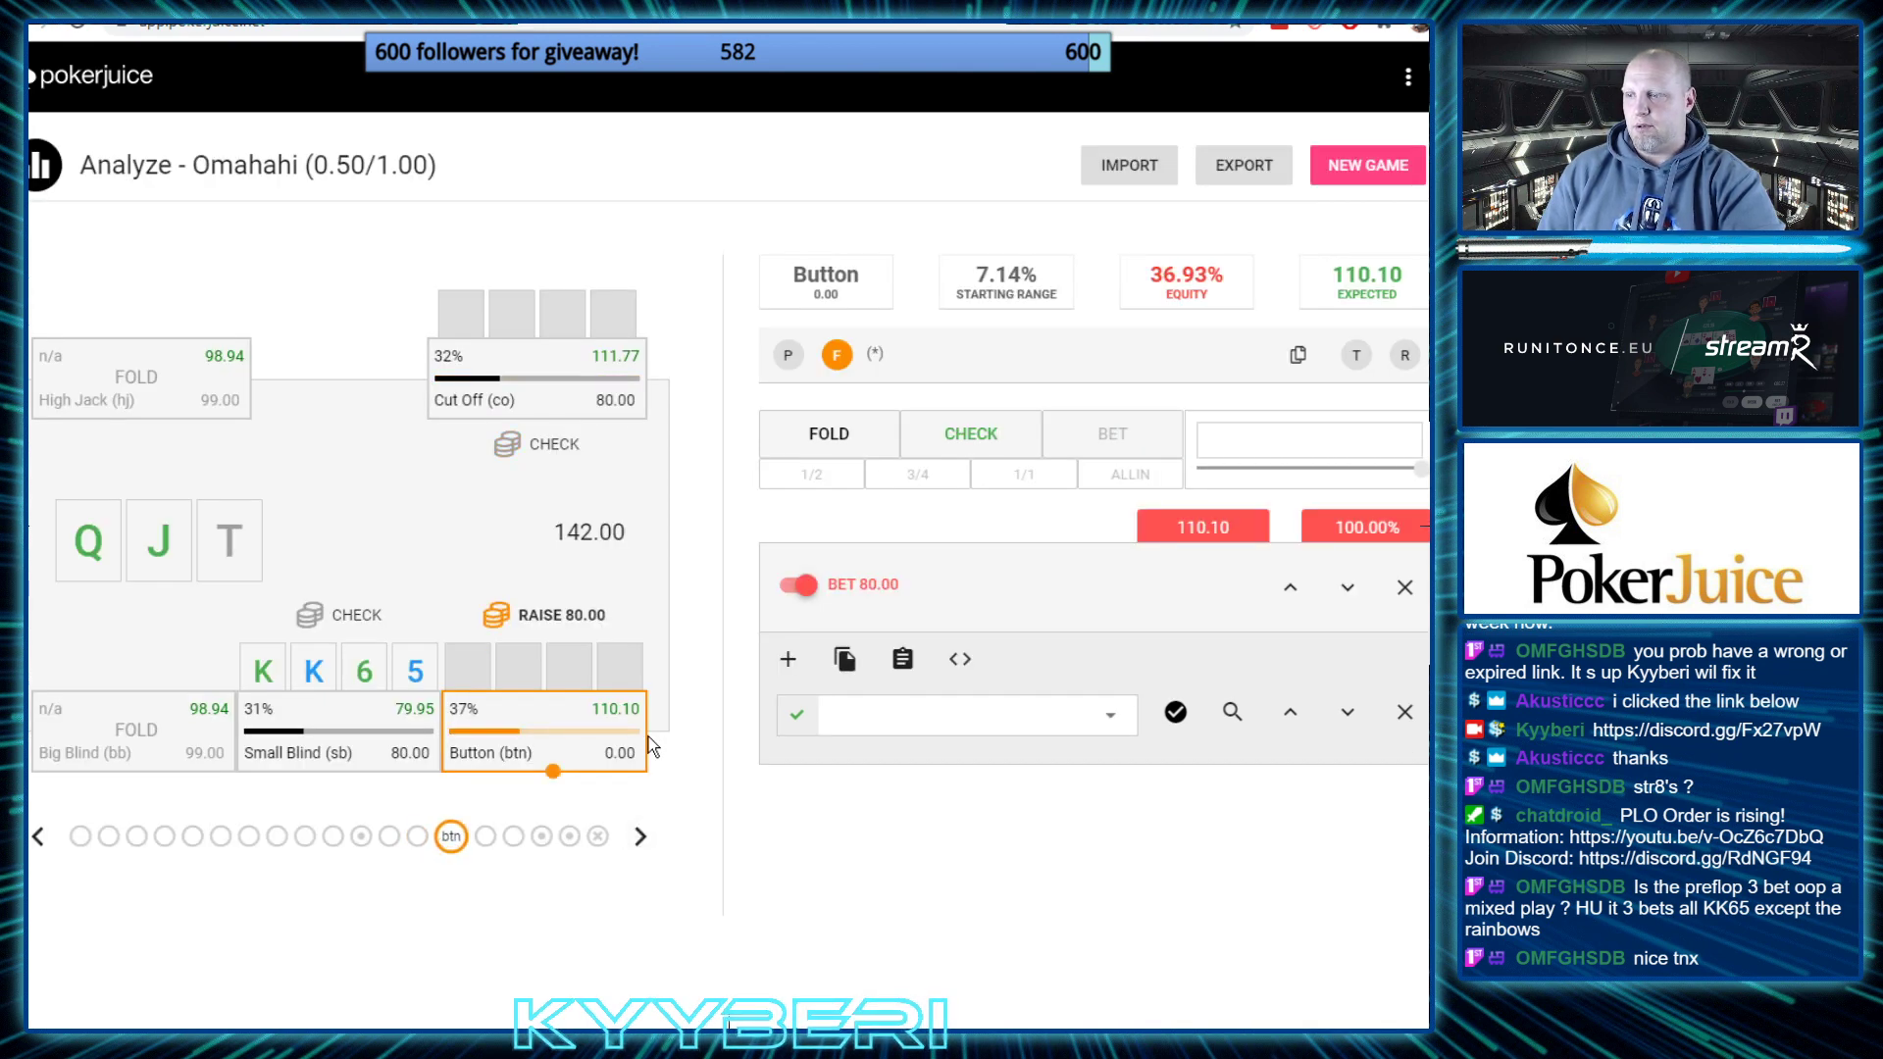
click(641, 838)
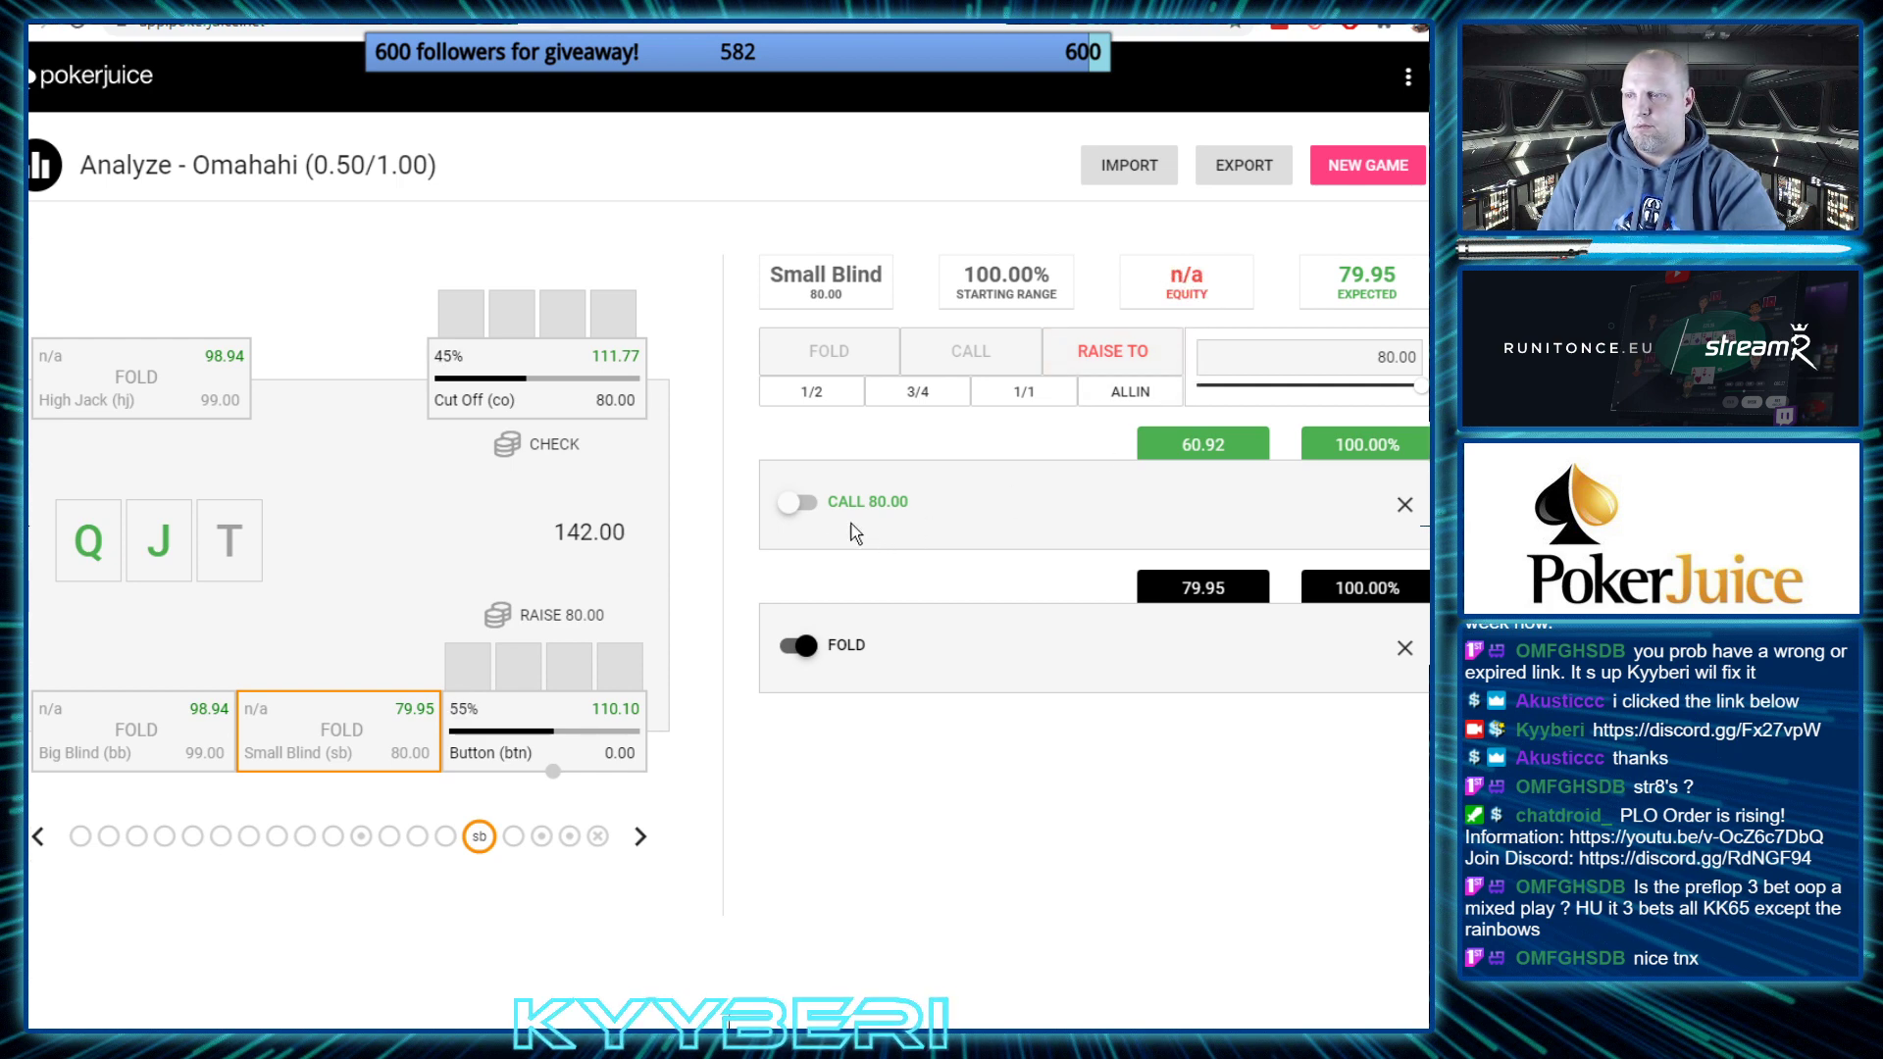
click(639, 835)
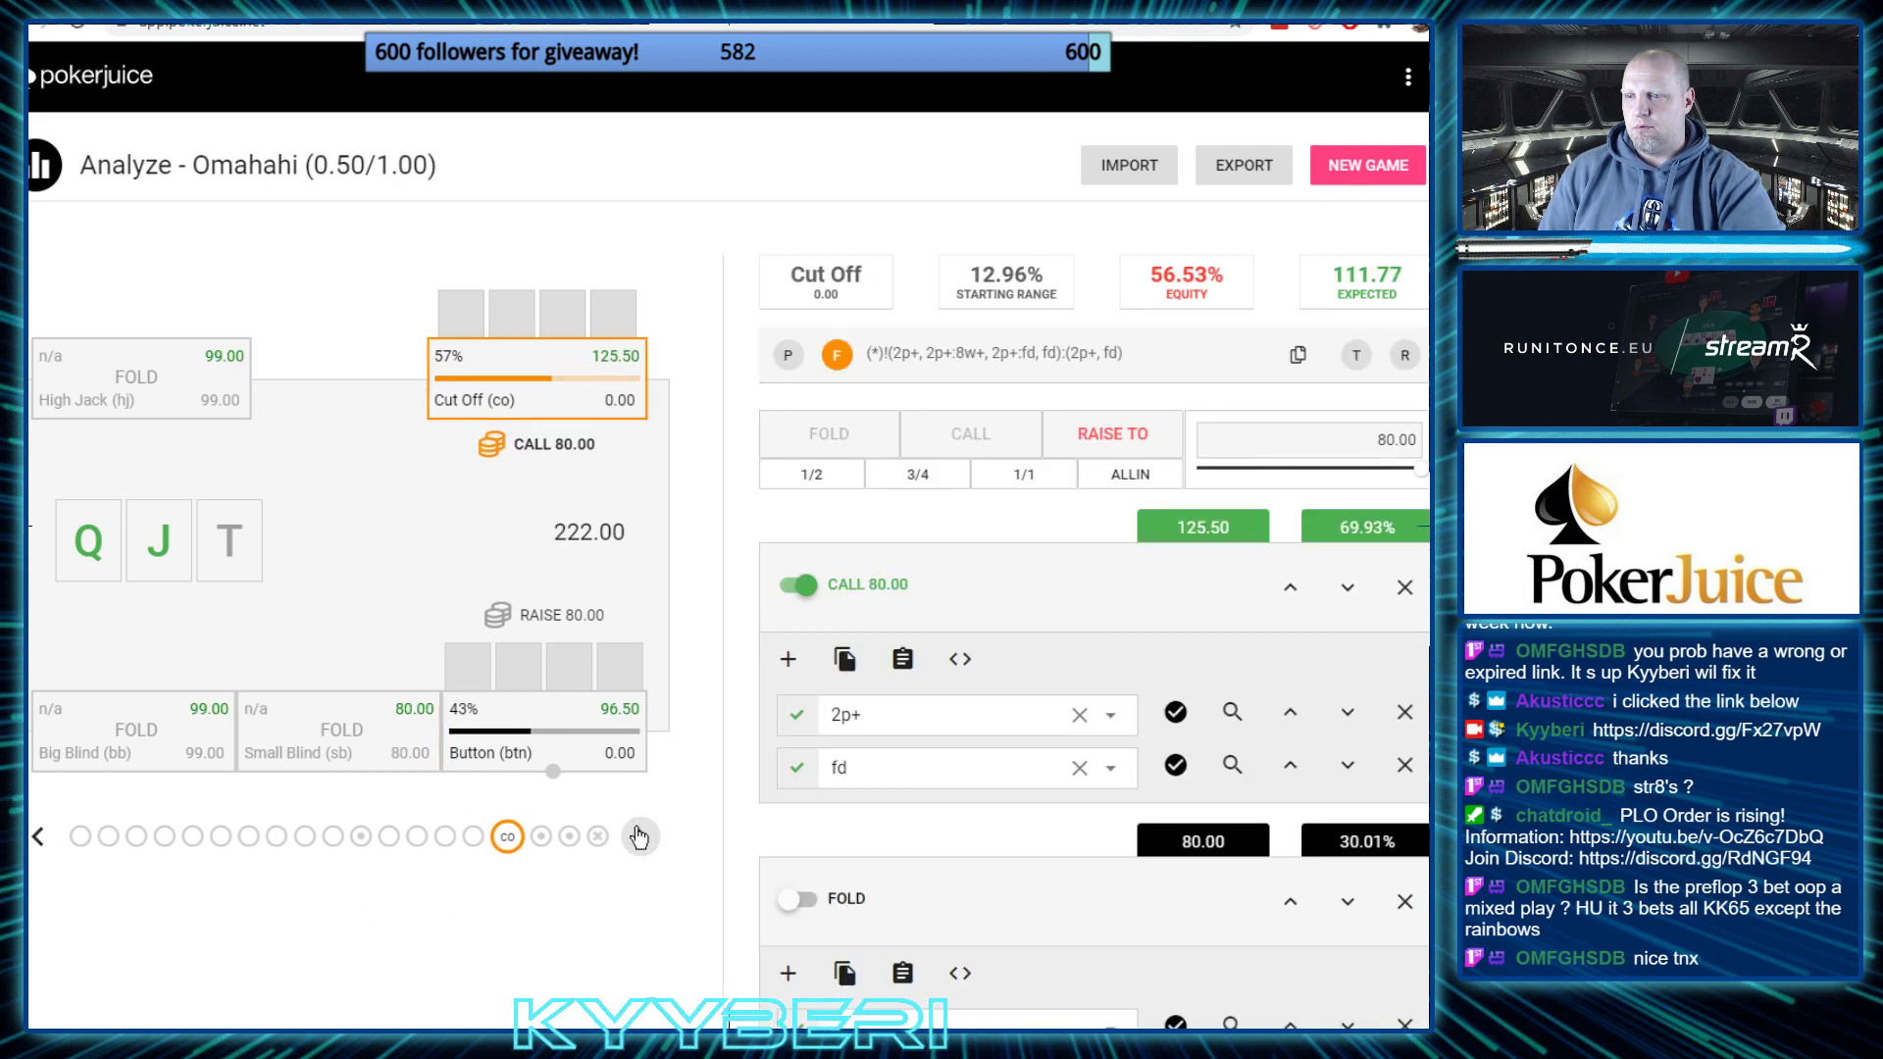
click(39, 840)
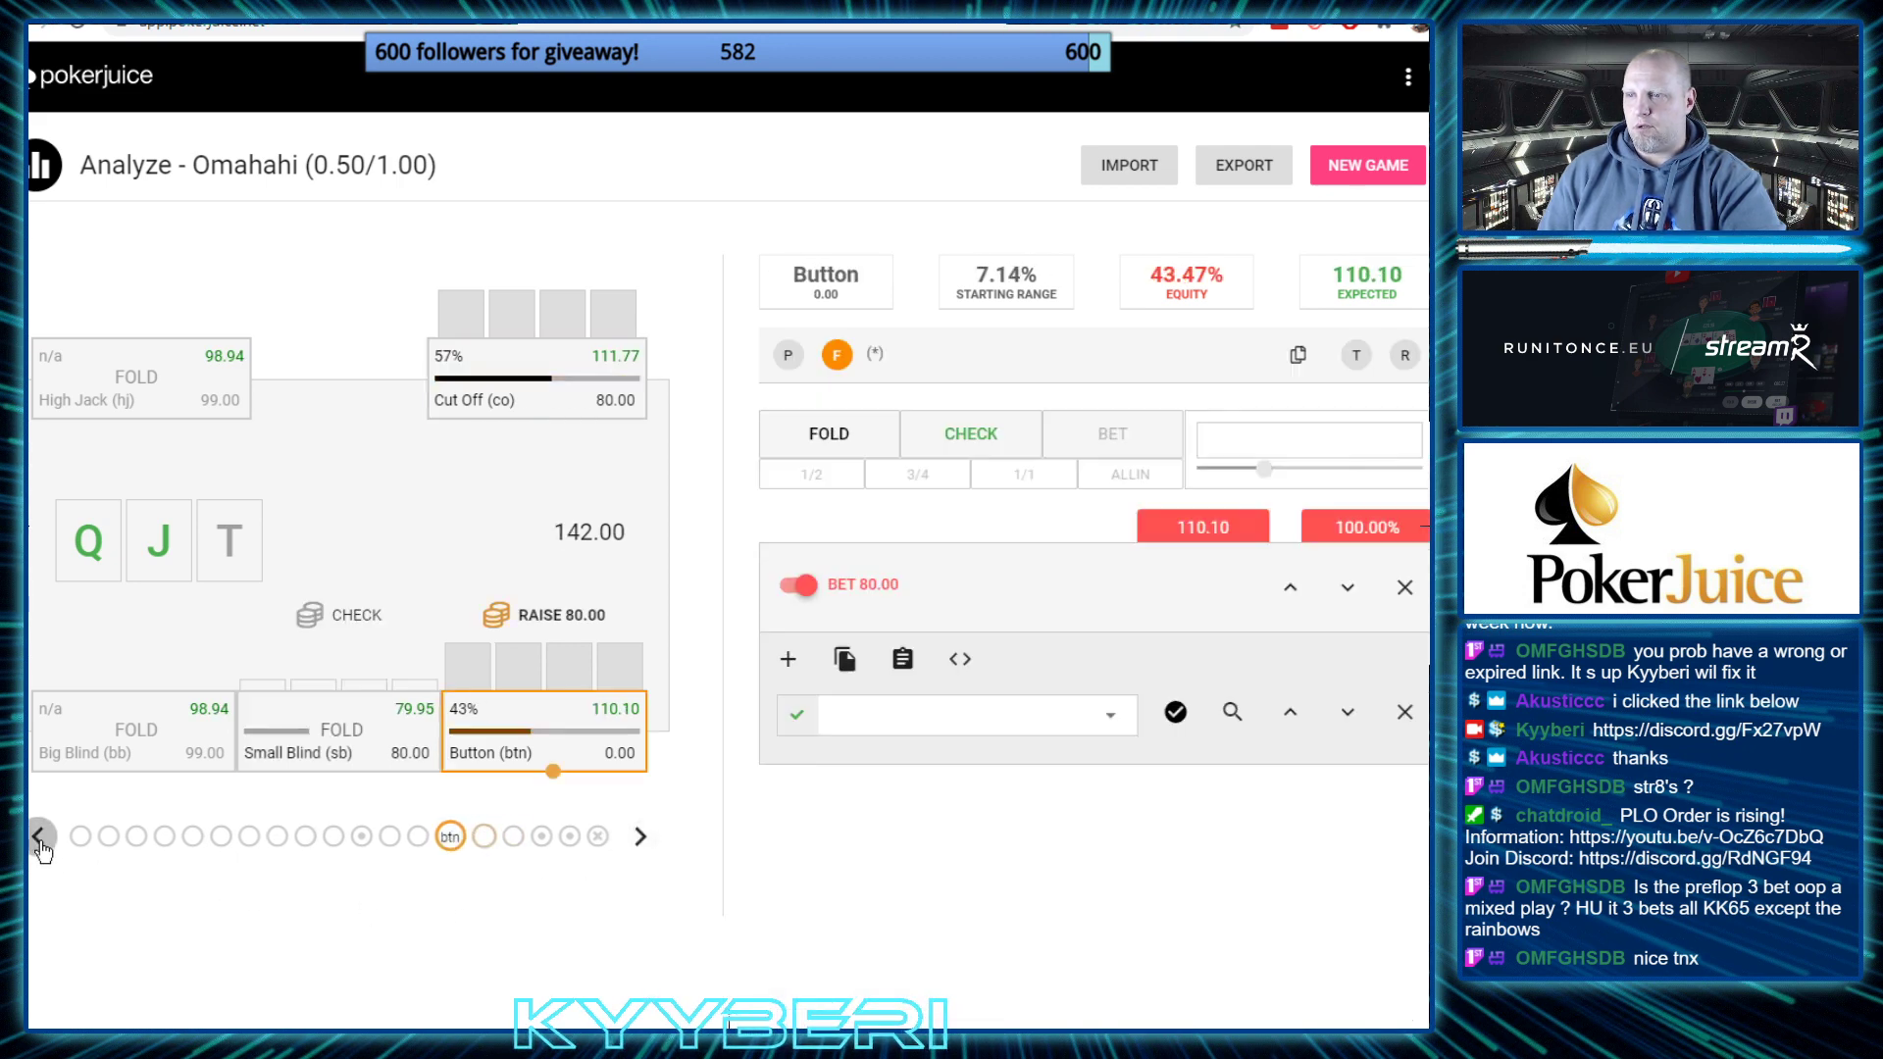
click(39, 840)
click(40, 840)
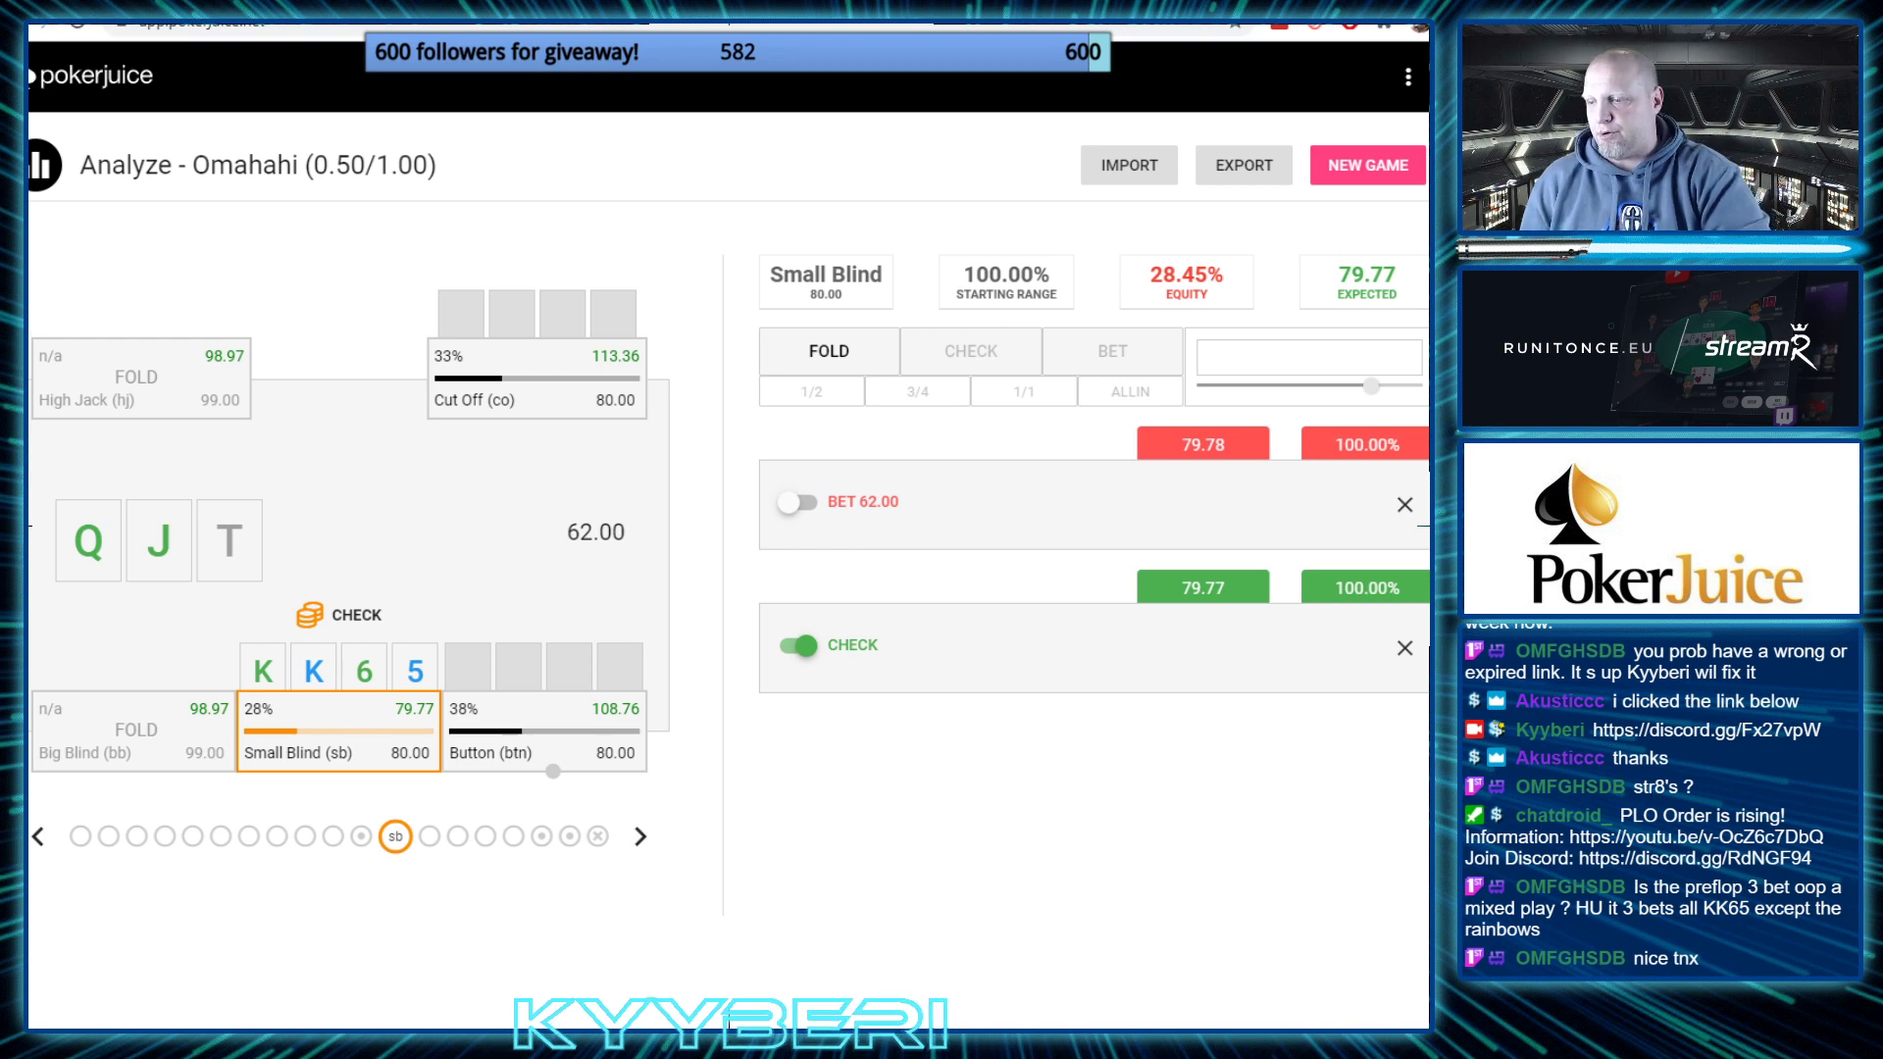
Switch to MonkerSolver's flop solution to compare KK65's check, 33% and pot frequencies on QcJcTs with PokerJuice, finishing back in PokerJuice
key(alt+Tab)
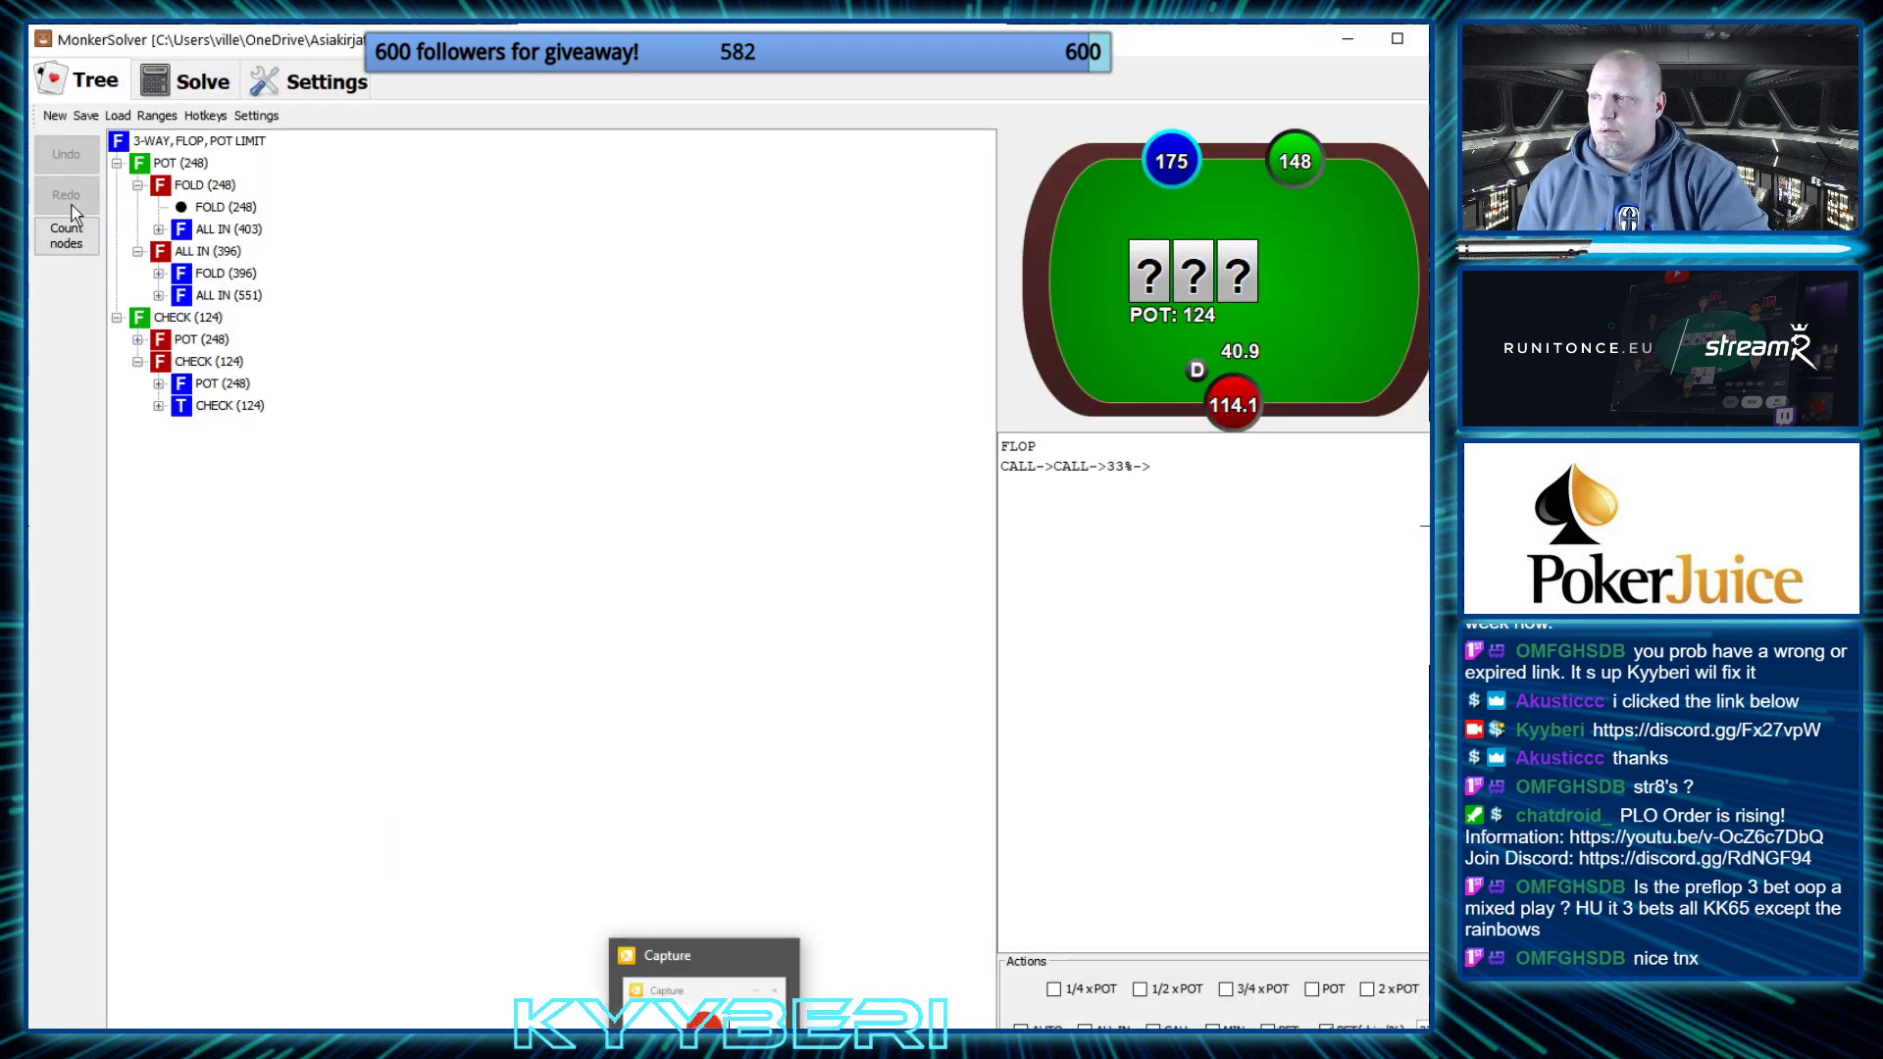
click(189, 81)
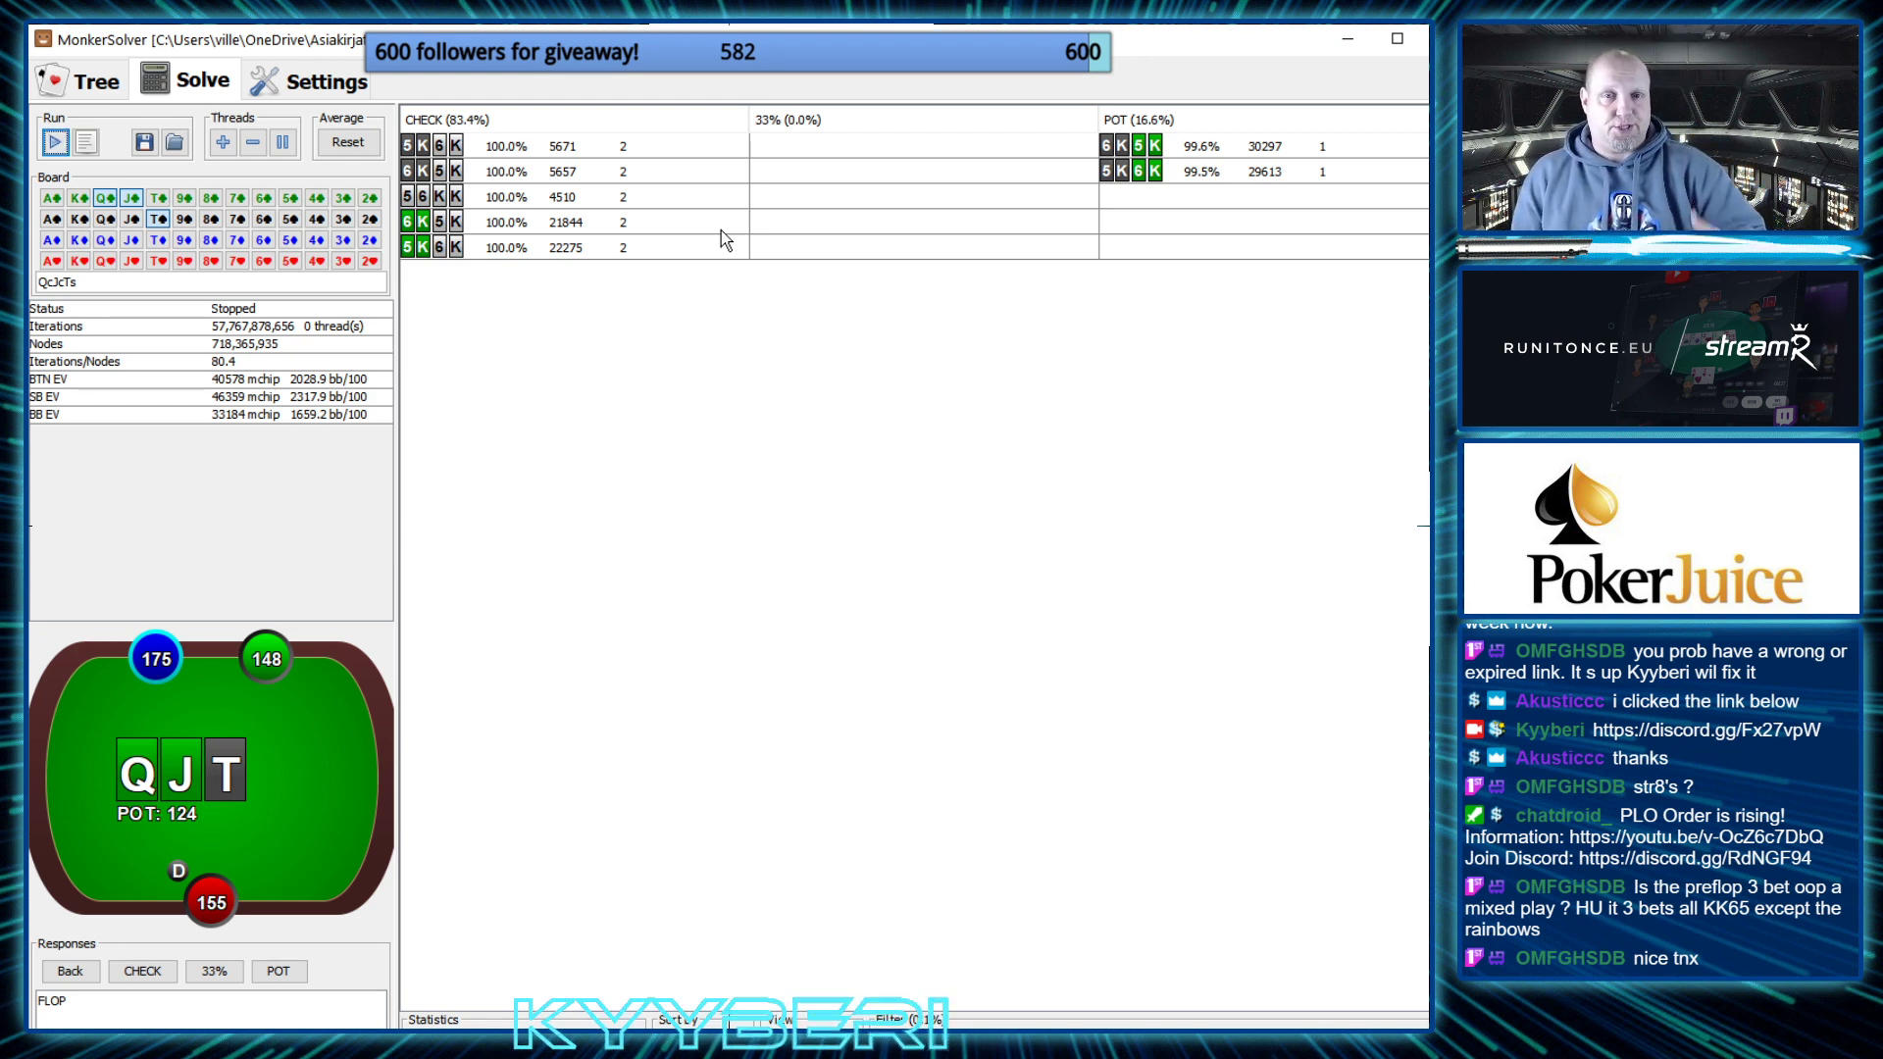
key(alt+Tab)
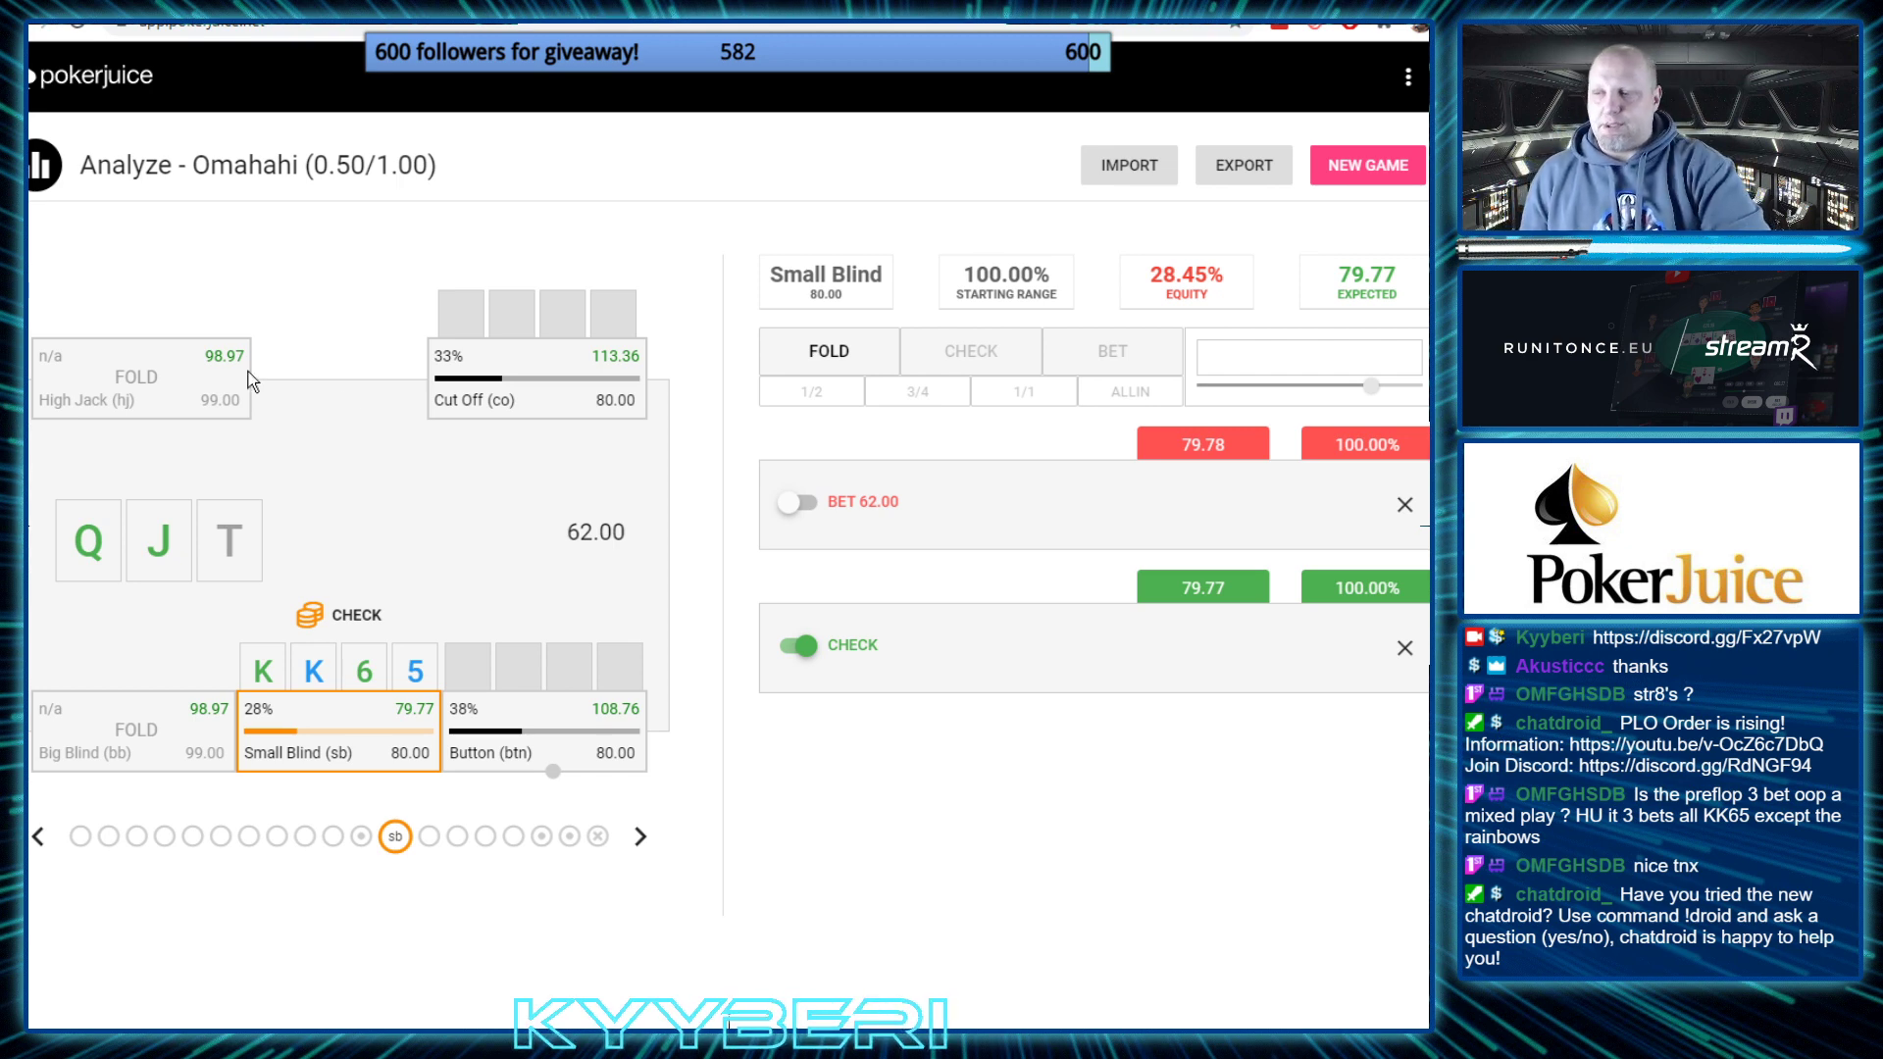
key(alt+Tab)
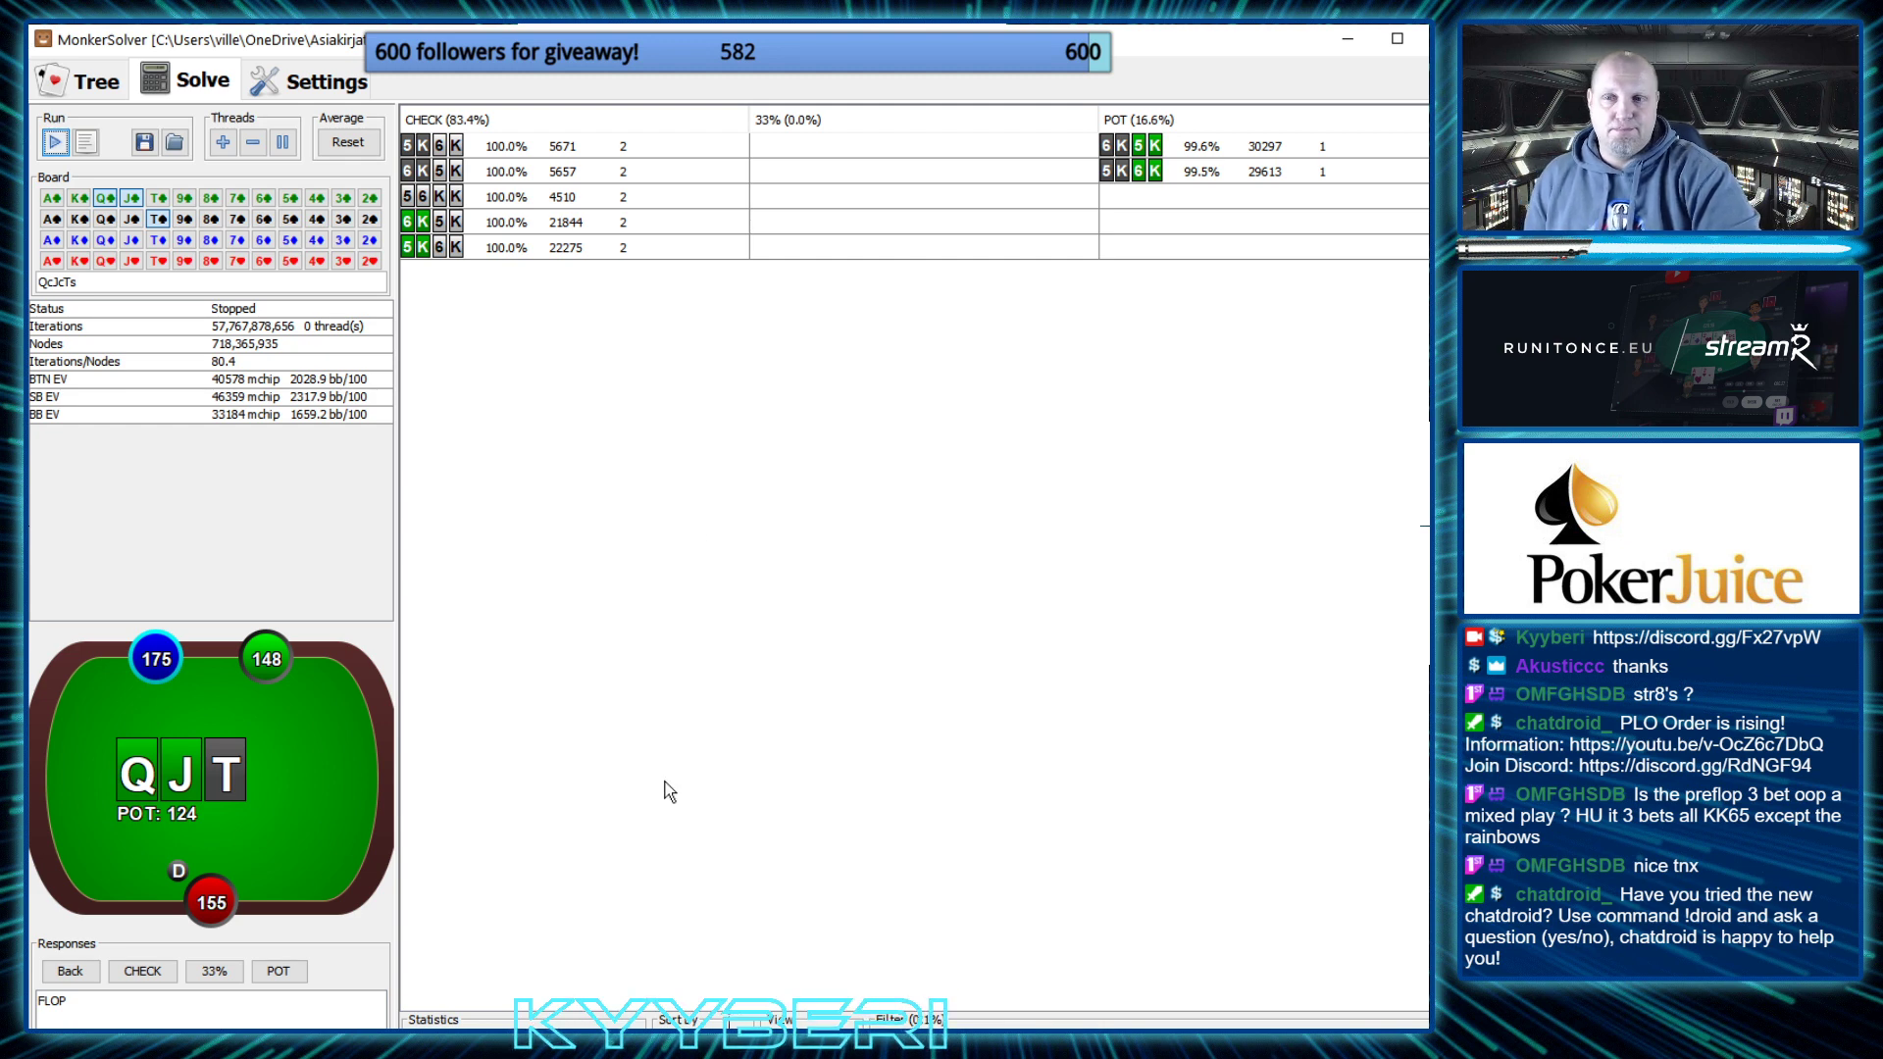
click(1349, 44)
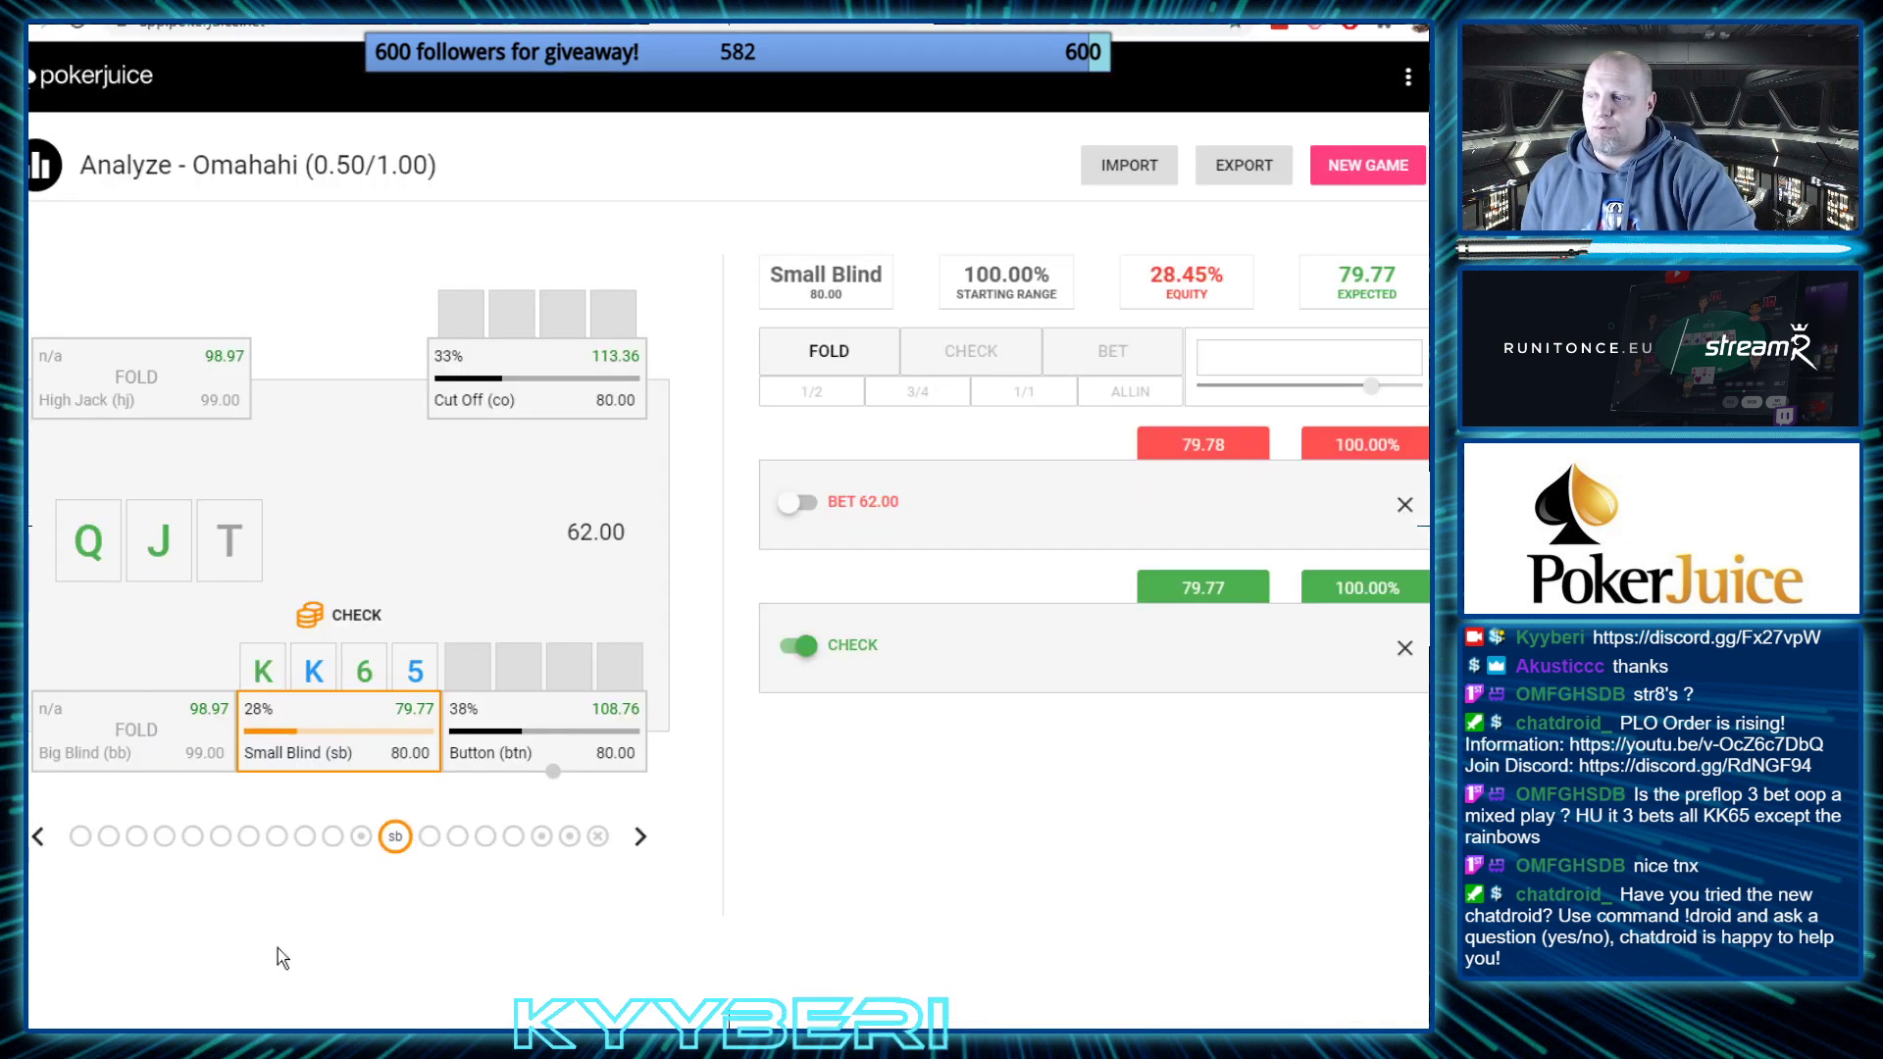